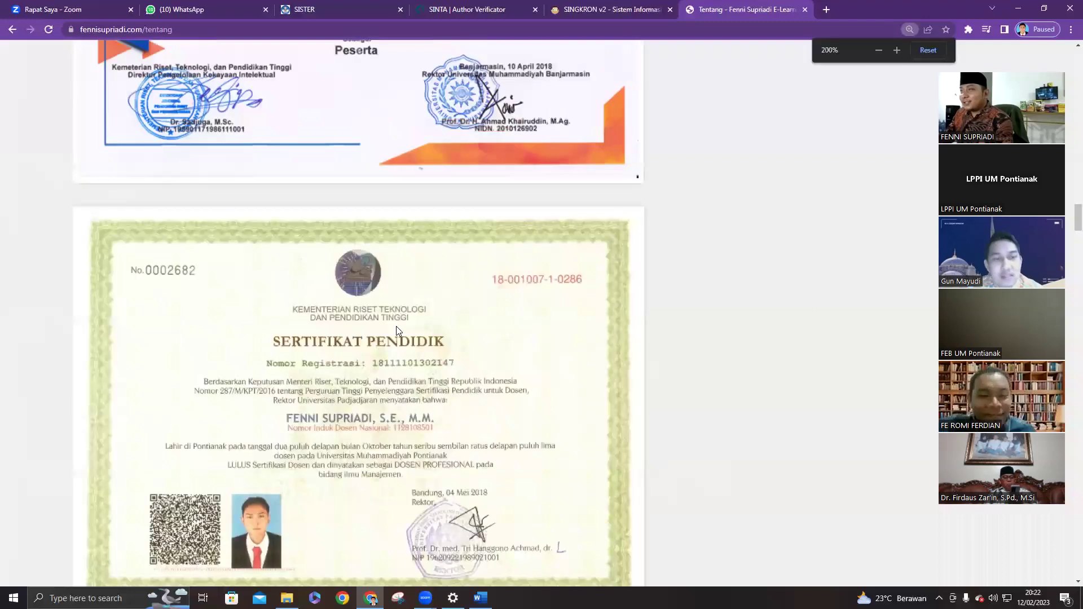
Close the e-learning About tab and return to the top of the SINGKRON v2 identity page
{"action": "scroll", "coordinate": [437, 339], "scroll_direction": "down", "scroll_amount": 1}
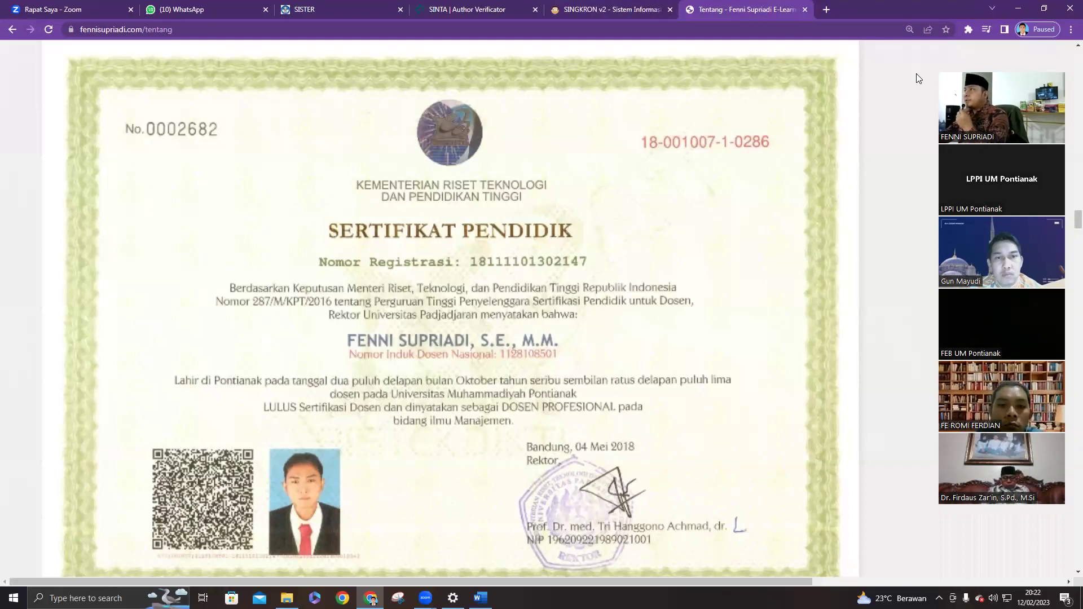
{"action": "left_click", "coordinate": [805, 10]}
{"action": "scroll", "coordinate": [510, 263], "scroll_direction": "up", "scroll_amount": 1}
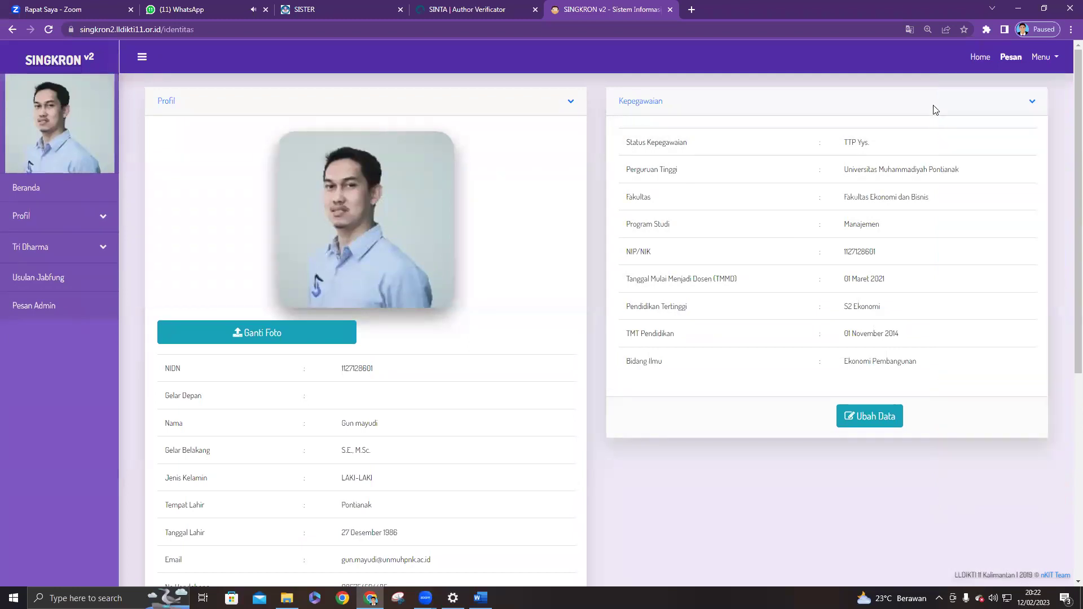
Open the Jabatan Fungsional history and its add-record form, checking the Jabatan dropdown options
{"action": "left_click", "coordinate": [61, 216]}
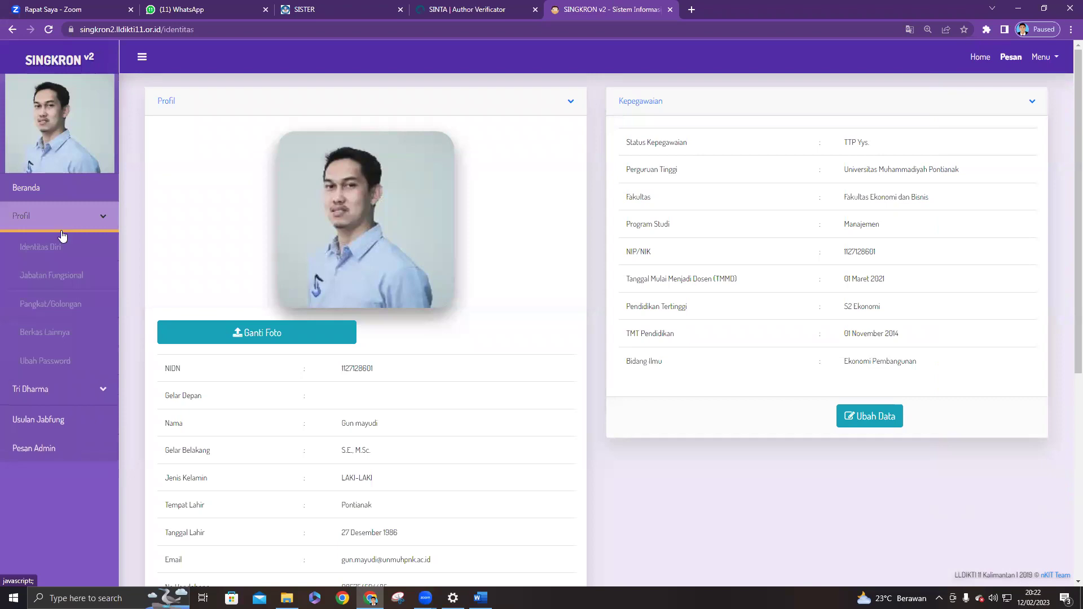
{"action": "left_click", "coordinate": [53, 276]}
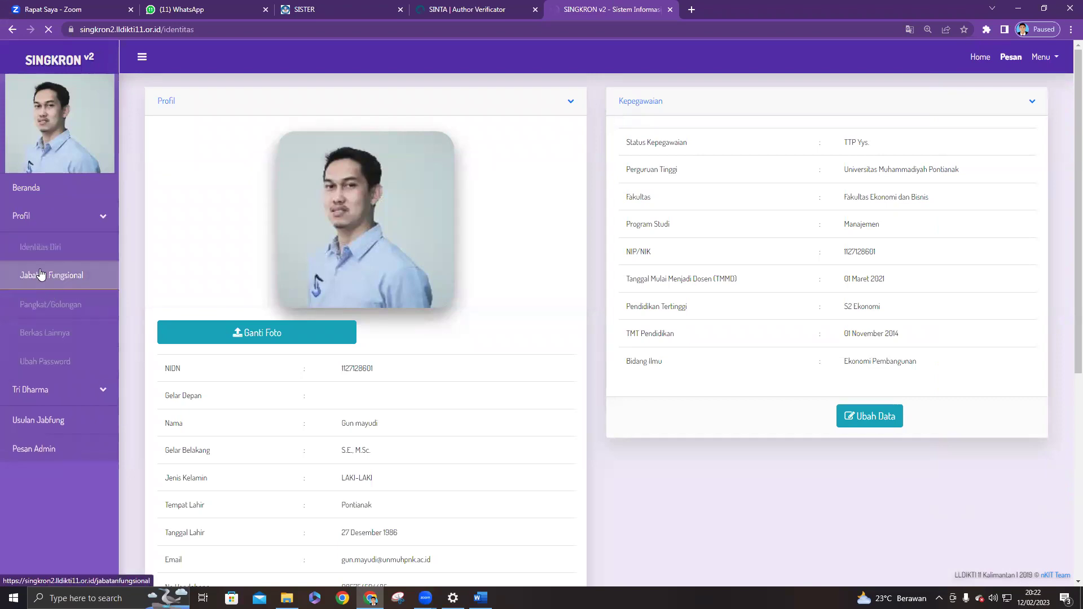
{"action": "scroll", "coordinate": [55, 265], "scroll_direction": "down", "scroll_amount": 1}
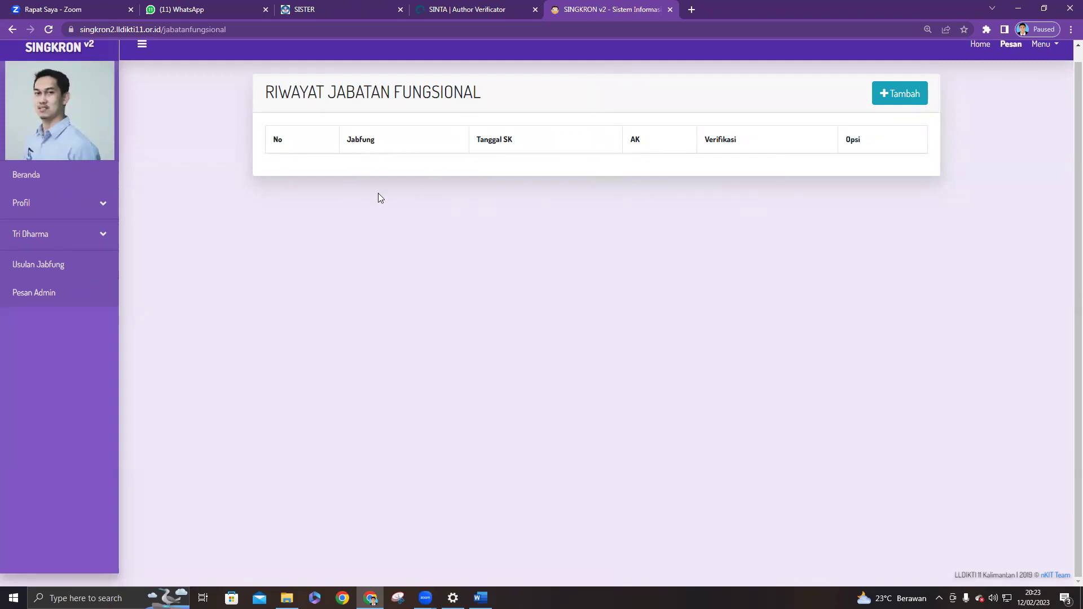
{"action": "left_click", "coordinate": [910, 97]}
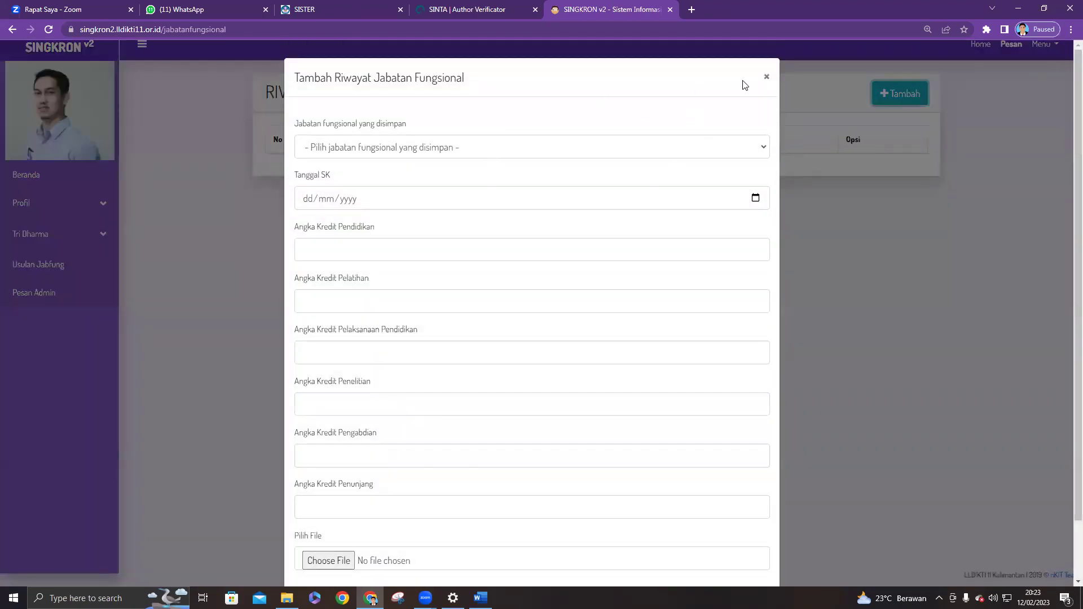
{"action": "left_click", "coordinate": [766, 78]}
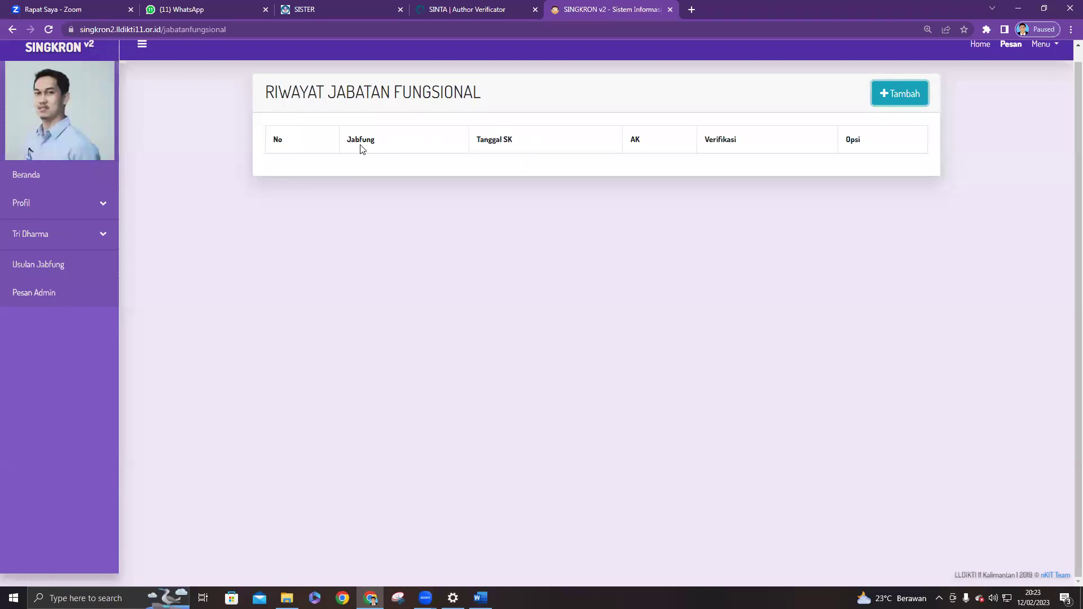
{"action": "left_click", "coordinate": [893, 95]}
{"action": "left_click", "coordinate": [433, 150]}
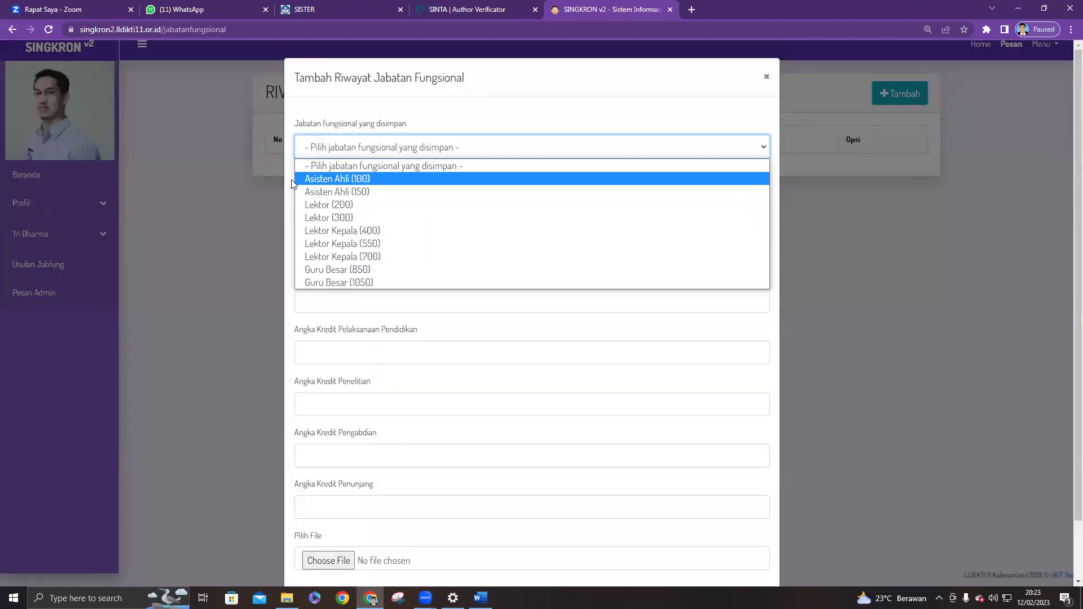
{"action": "left_click", "coordinate": [268, 169]}
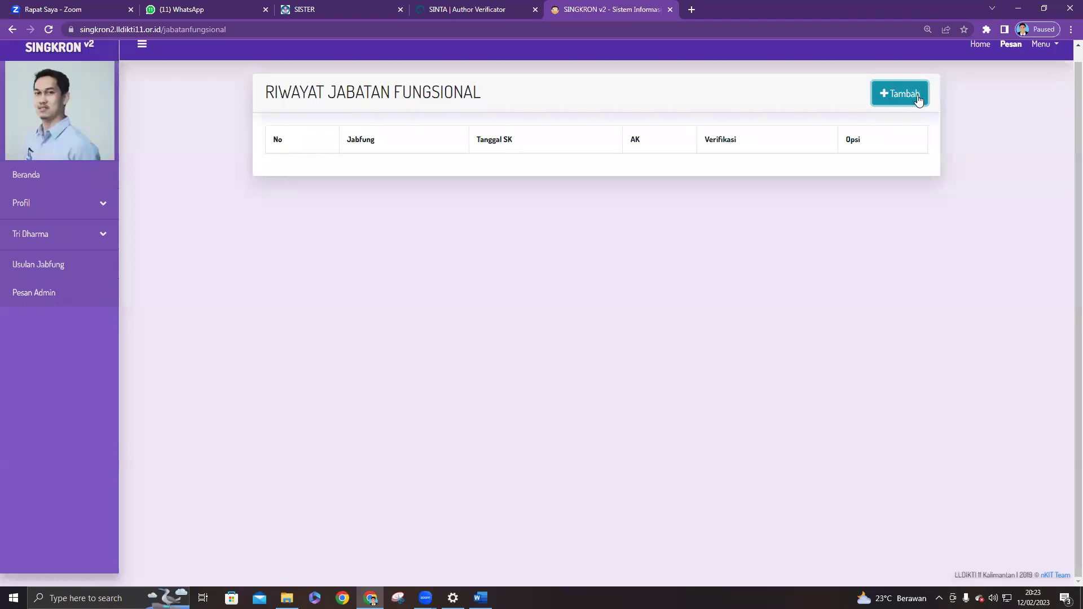
{"action": "left_click", "coordinate": [920, 96]}
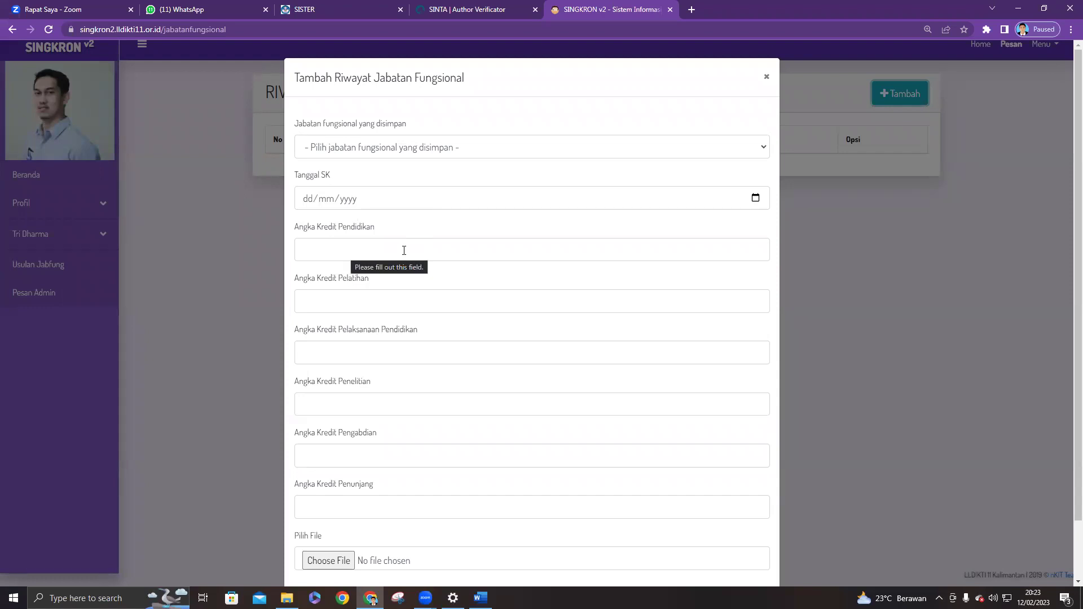
Step through the training, teaching, research, community service and supporting credit-point fields, then close unsaved
{"action": "left_click", "coordinate": [352, 306]}
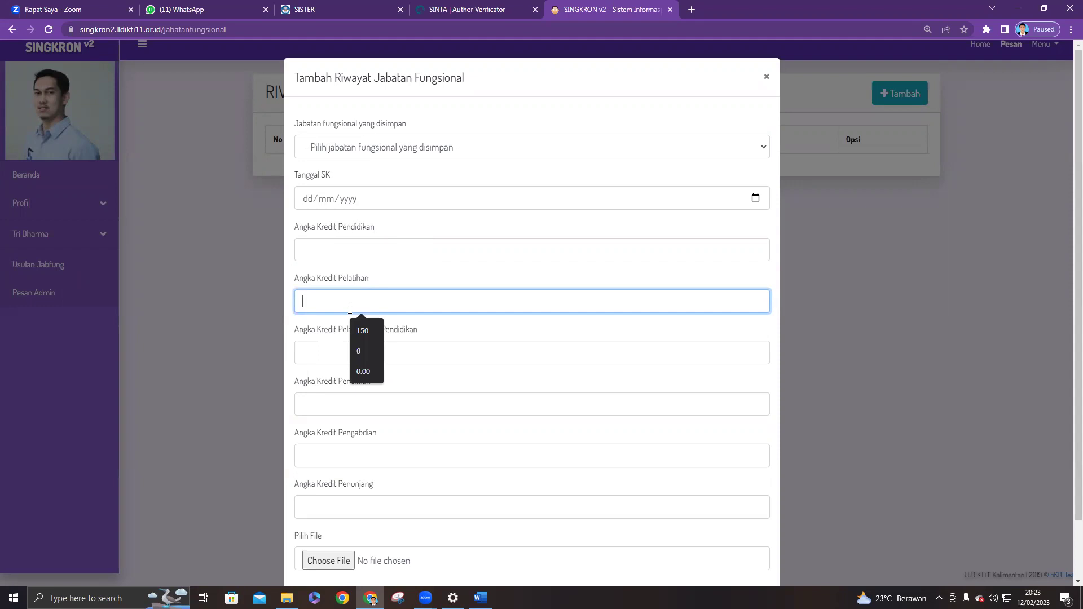
{"action": "left_click", "coordinate": [358, 354]}
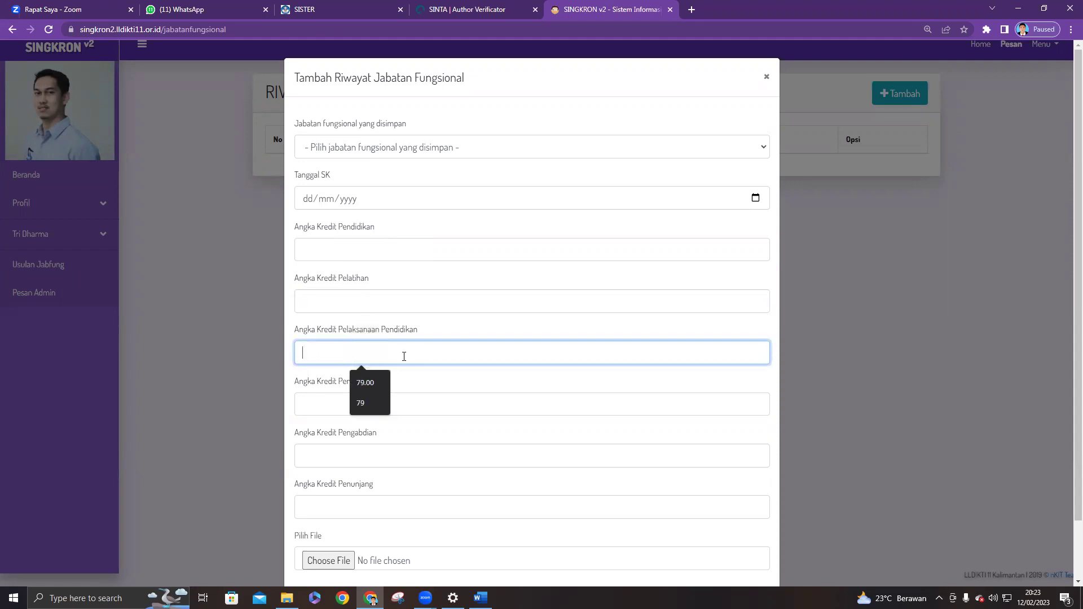
{"action": "left_click", "coordinate": [346, 402]}
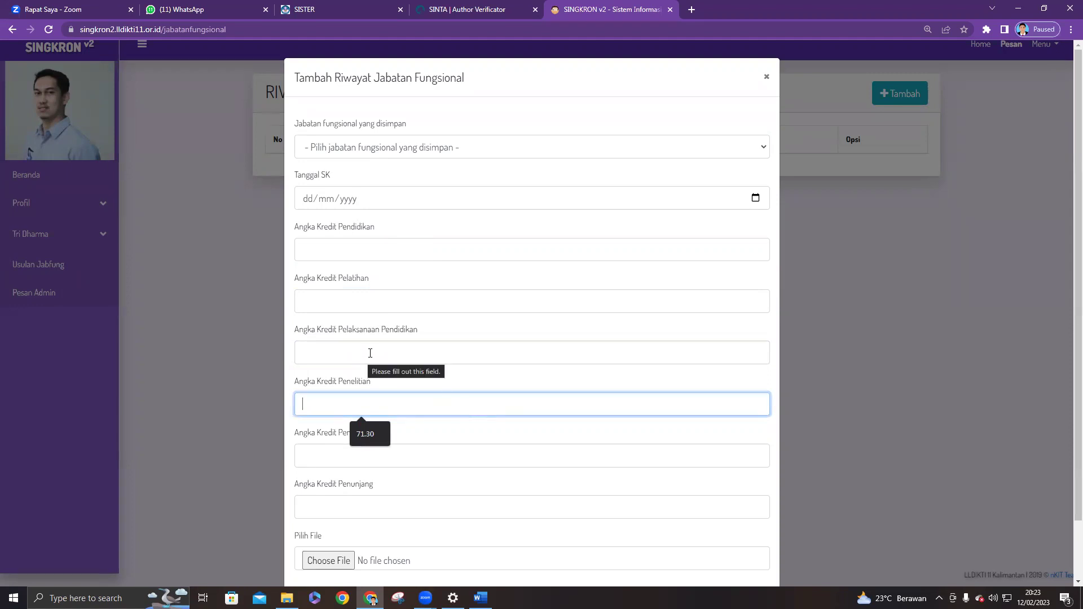
{"action": "scroll", "coordinate": [376, 354], "scroll_direction": "down", "scroll_amount": 1}
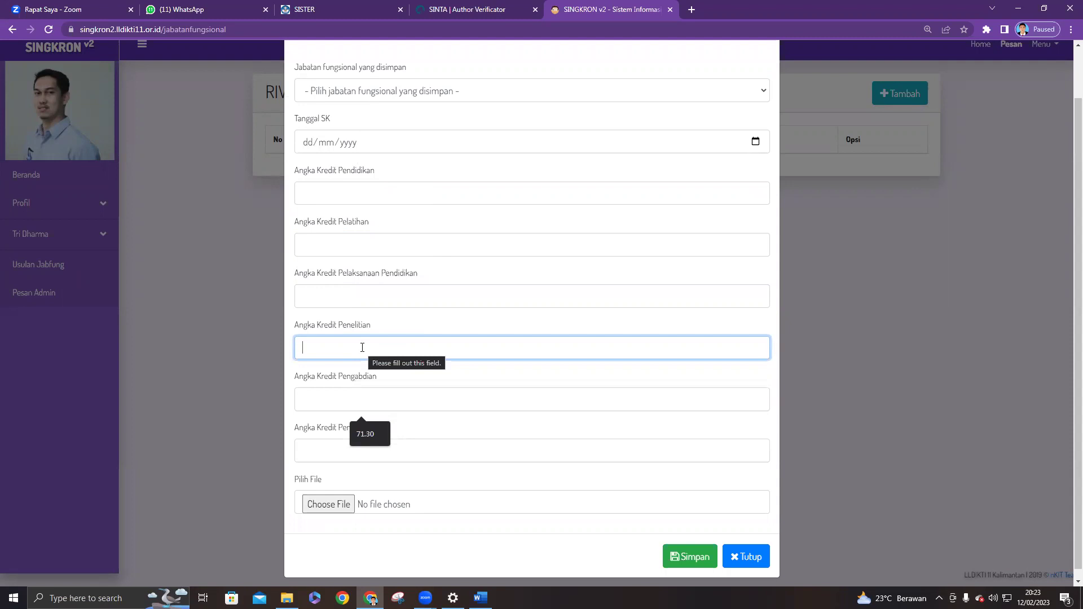
{"action": "left_click", "coordinate": [332, 400]}
{"action": "left_click", "coordinate": [323, 451]}
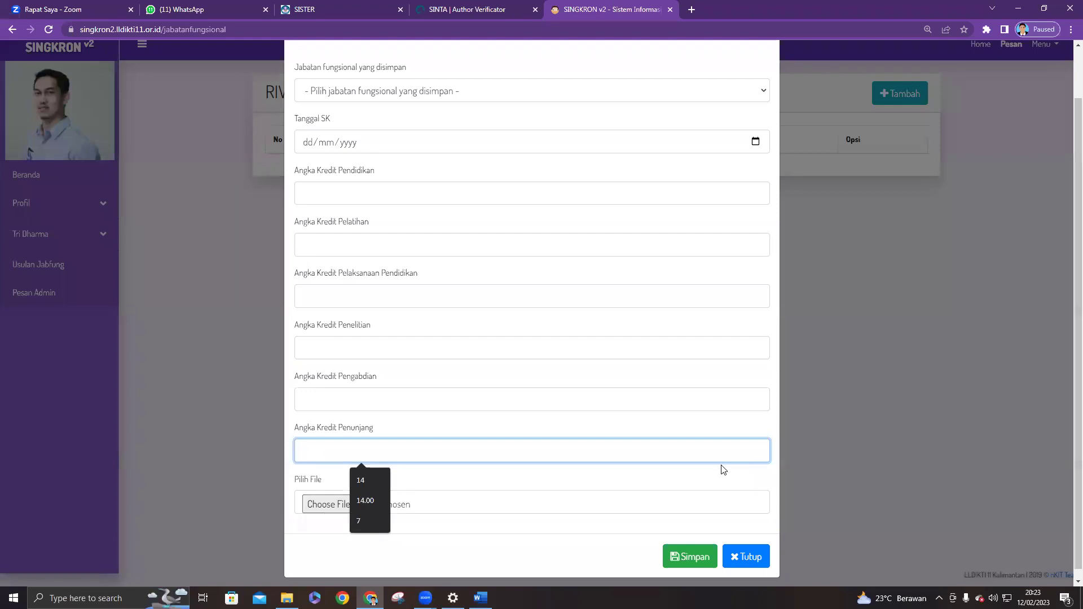
{"action": "left_click", "coordinate": [743, 551]}
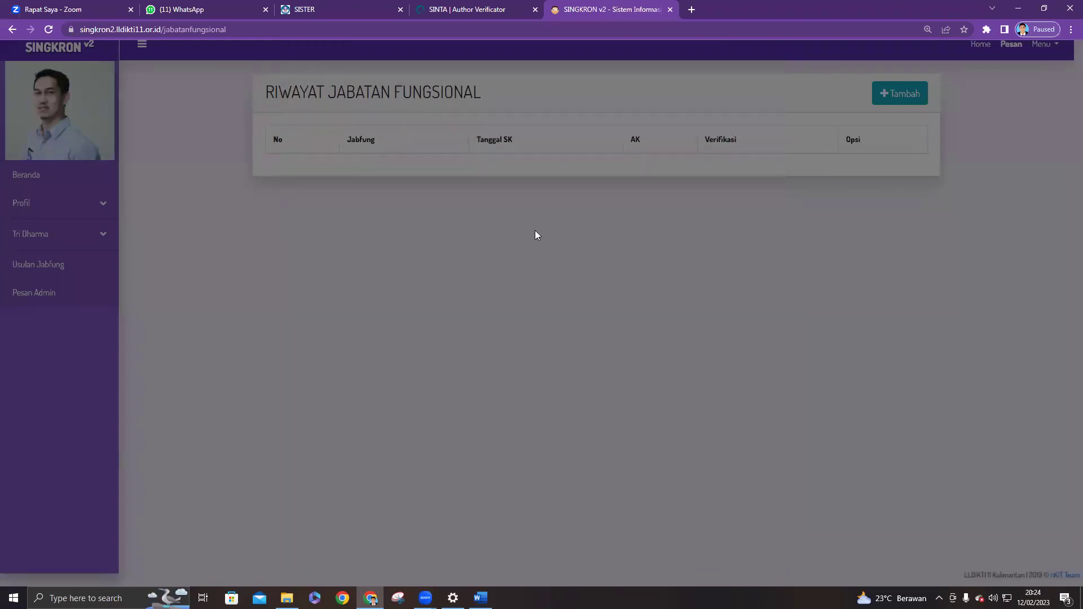
{"action": "left_click", "coordinate": [56, 205]}
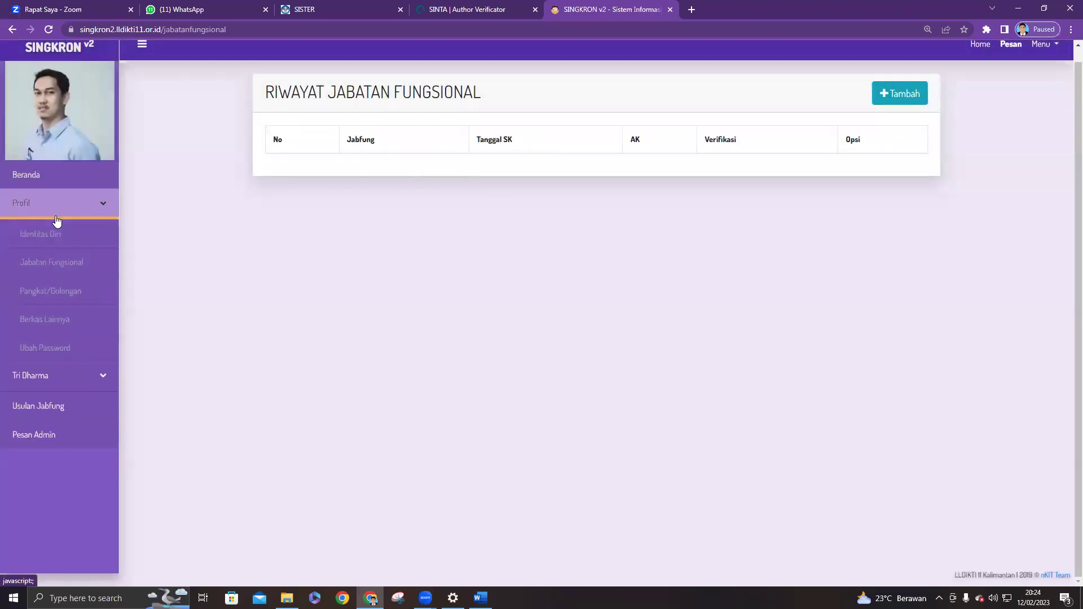
View the Pangkat/Golongan rank history, then open the Berkas Lainnya supporting files list
{"action": "left_click", "coordinate": [55, 298]}
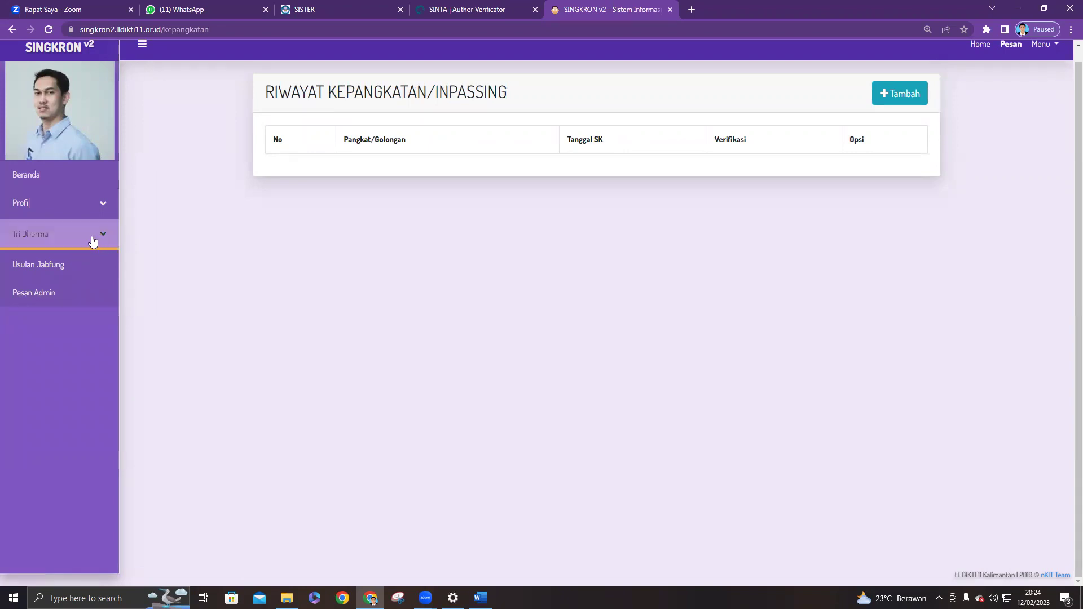
{"action": "left_click", "coordinate": [92, 241]}
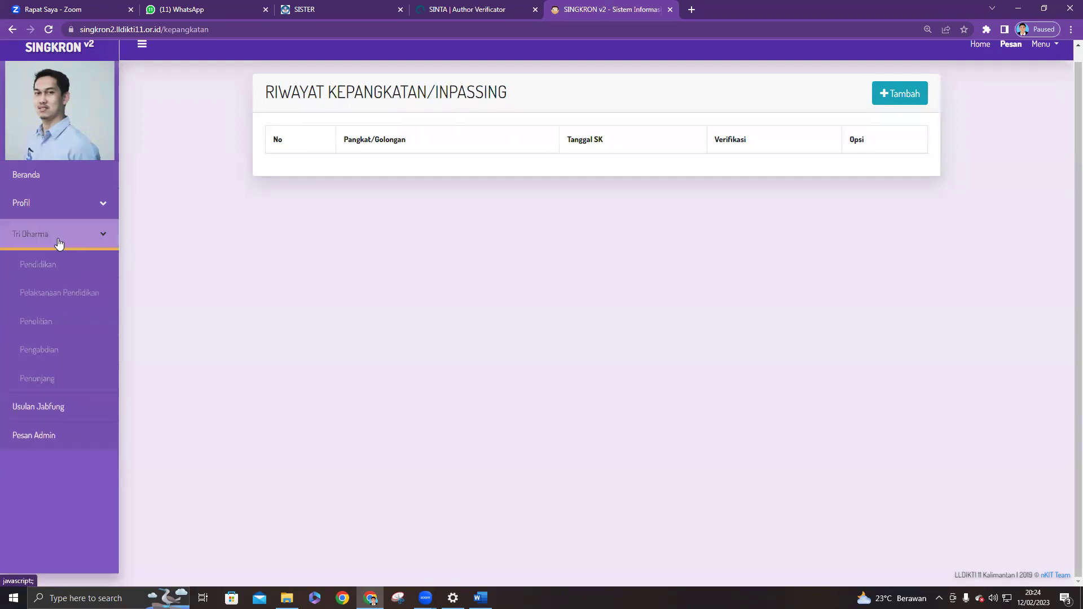
{"action": "left_click", "coordinate": [63, 209]}
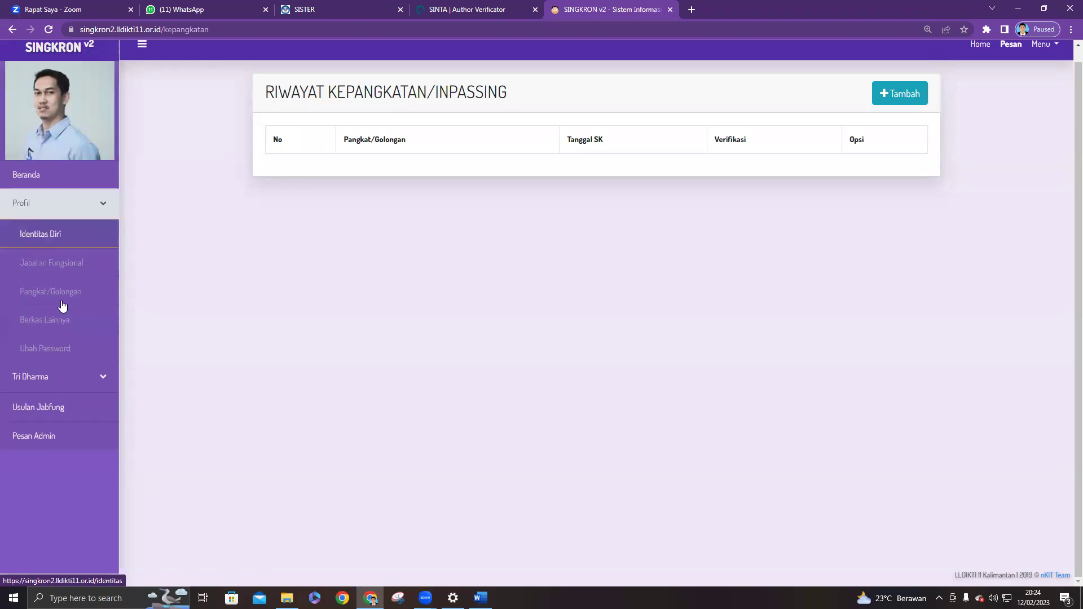
{"action": "left_click", "coordinate": [57, 325]}
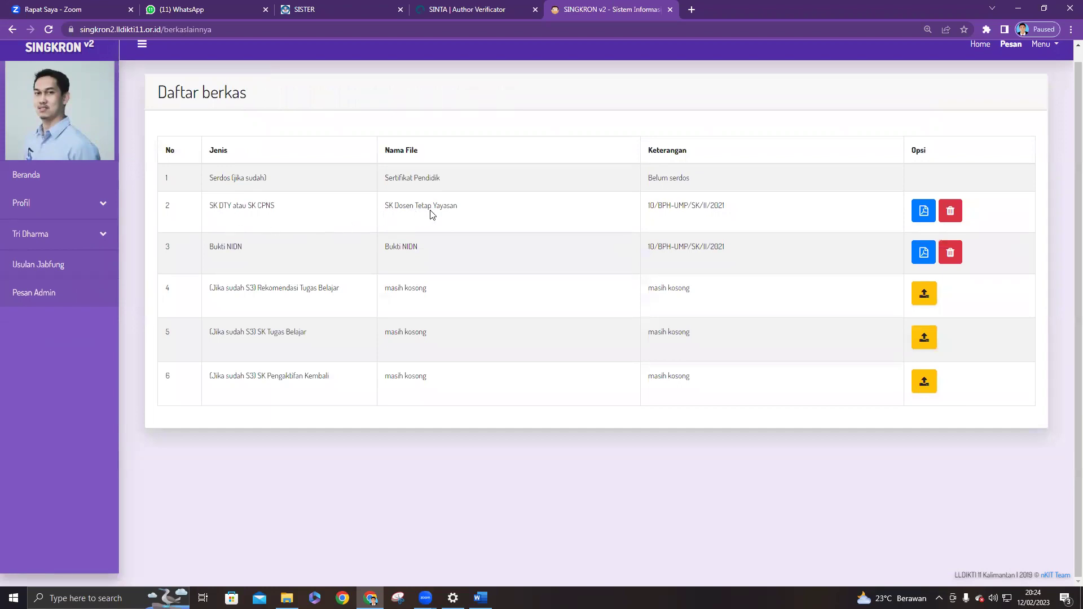
{"action": "left_click_drag", "start_coordinate": [388, 206], "coordinate": [532, 205]}
{"action": "left_click_drag", "start_coordinate": [388, 214], "coordinate": [766, 208]}
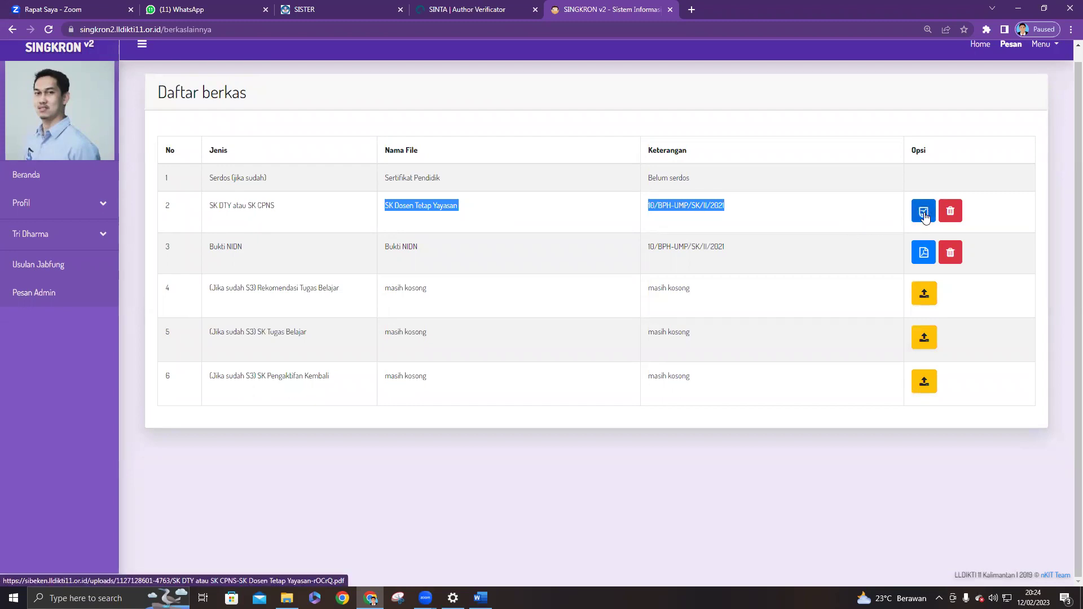
{"action": "left_click", "coordinate": [923, 212]}
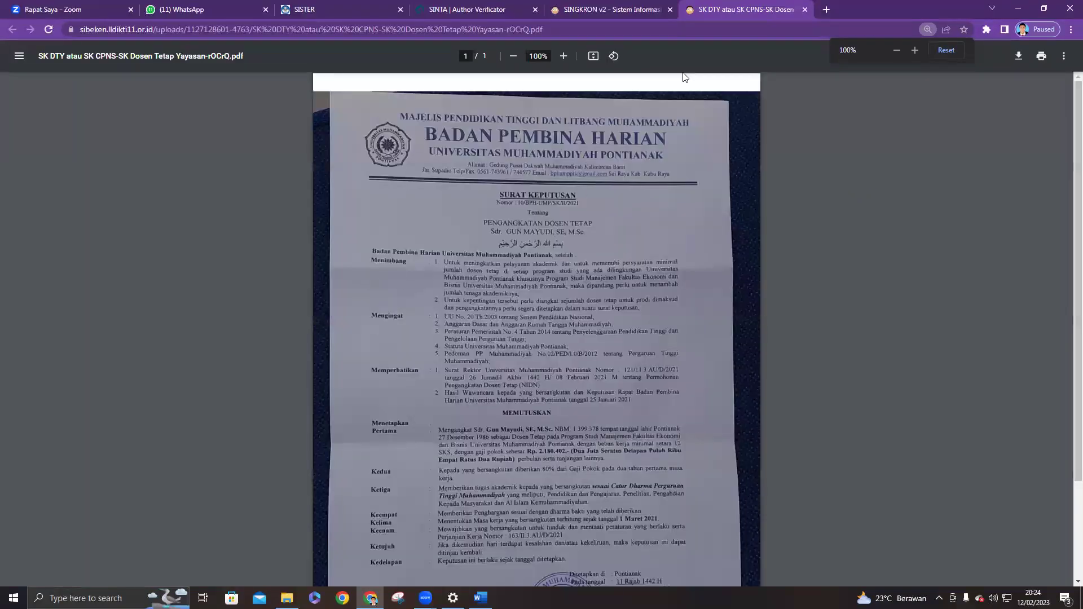
{"action": "left_click", "coordinate": [805, 10]}
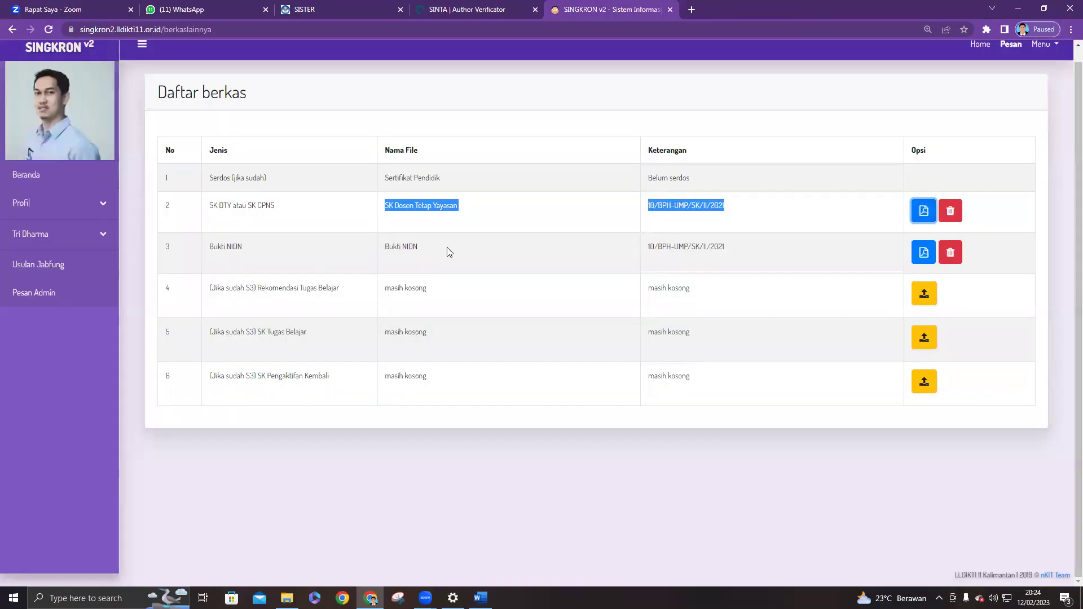
{"action": "left_click", "coordinate": [923, 252]}
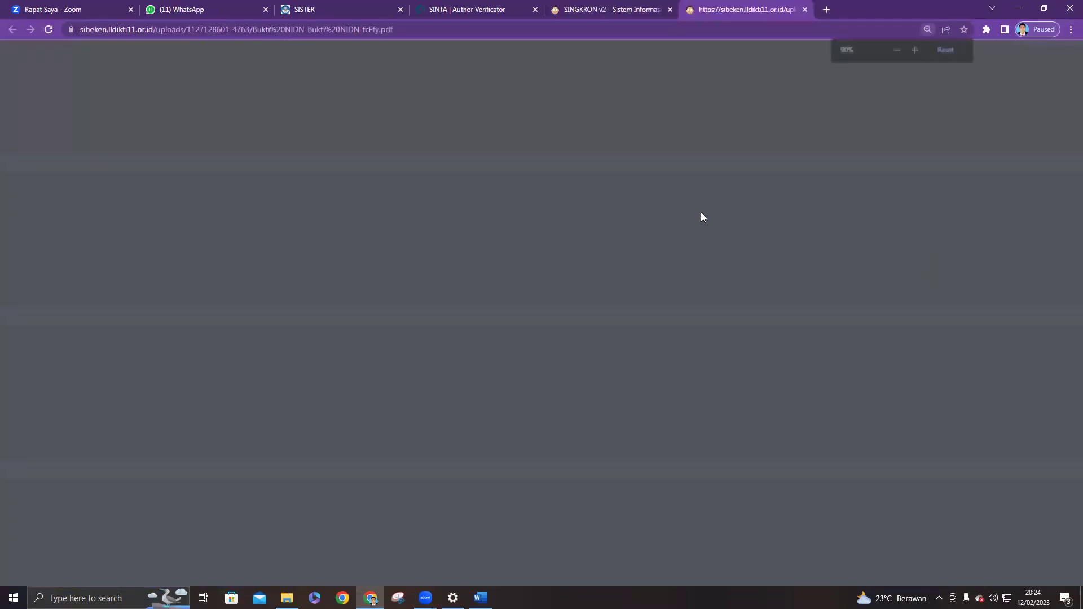
{"action": "scroll", "coordinate": [636, 197], "scroll_direction": "down", "scroll_amount": 2}
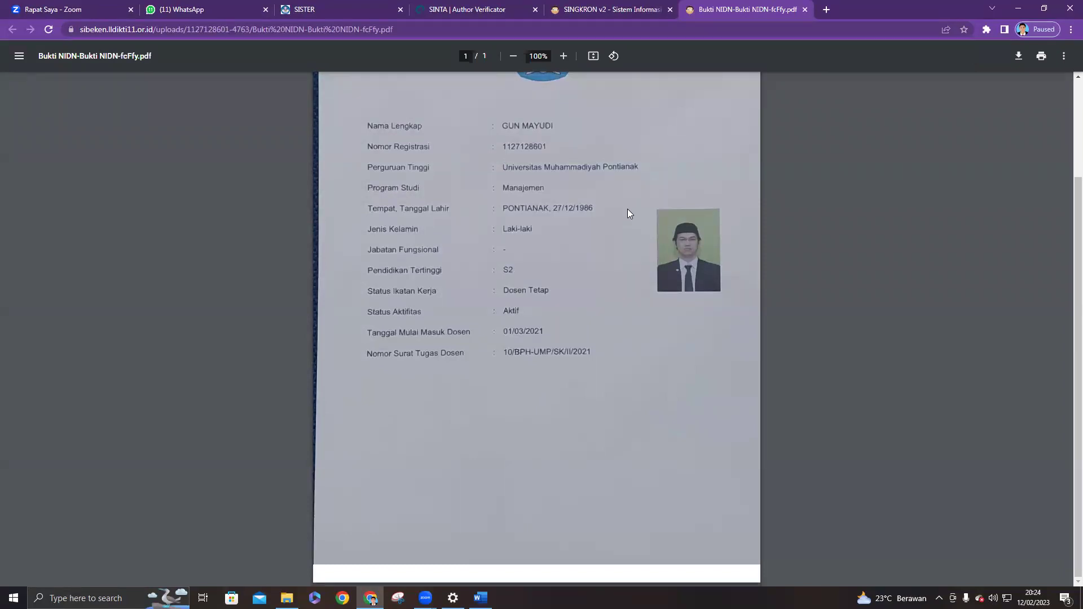
{"action": "left_click", "coordinate": [804, 10]}
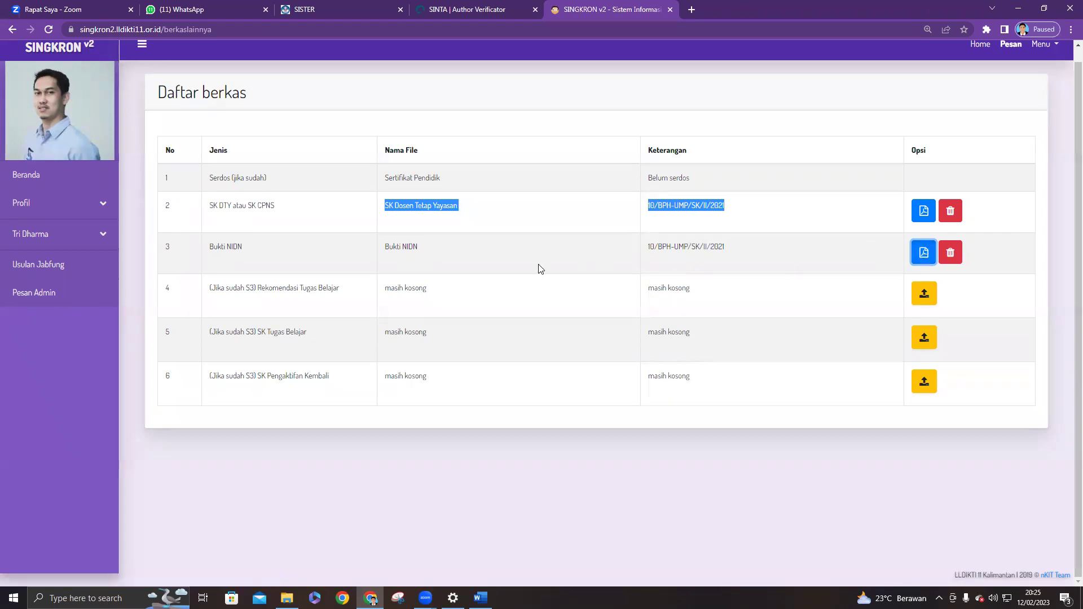
{"action": "left_click_drag", "start_coordinate": [204, 204], "coordinate": [654, 240]}
{"action": "left_click", "coordinate": [68, 211]}
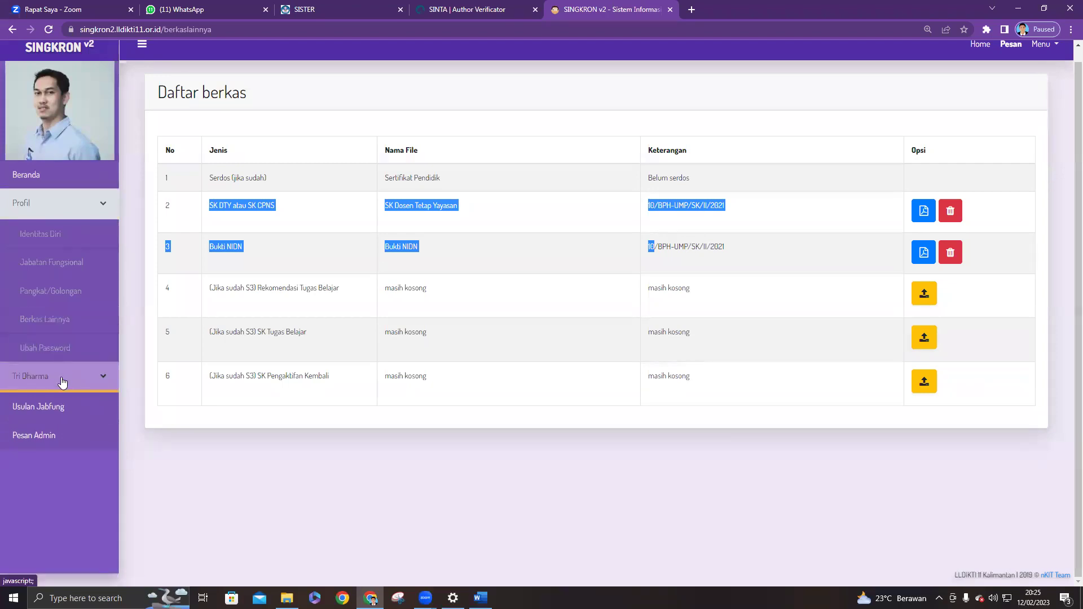
{"action": "left_click", "coordinate": [55, 412]}
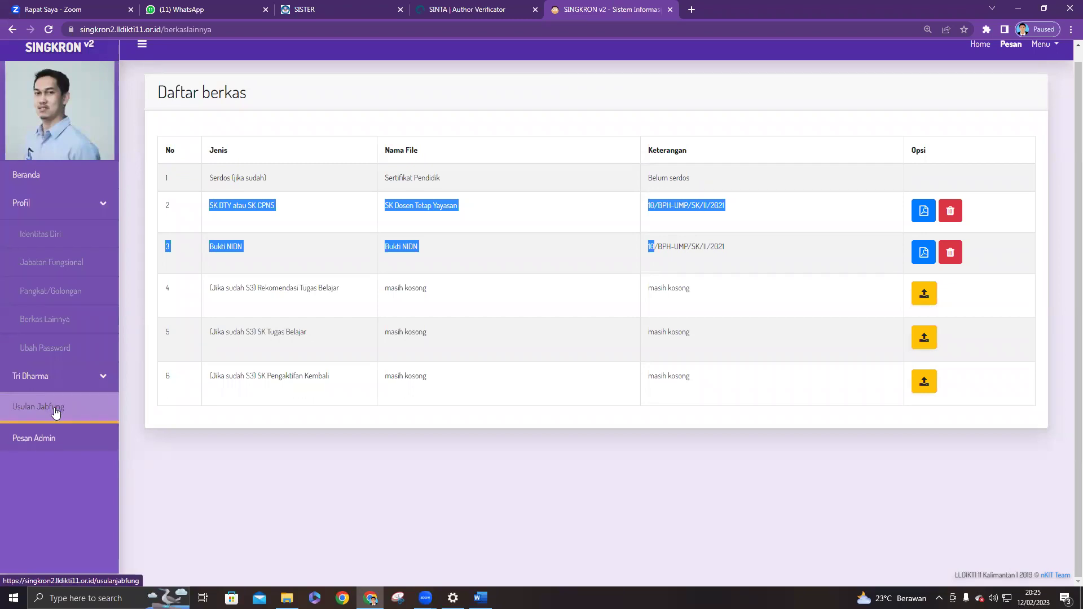
Note the Asisten Ahli (150) proposal, then start a new one and review its prefilled identity fields
{"action": "left_click", "coordinate": [56, 411]}
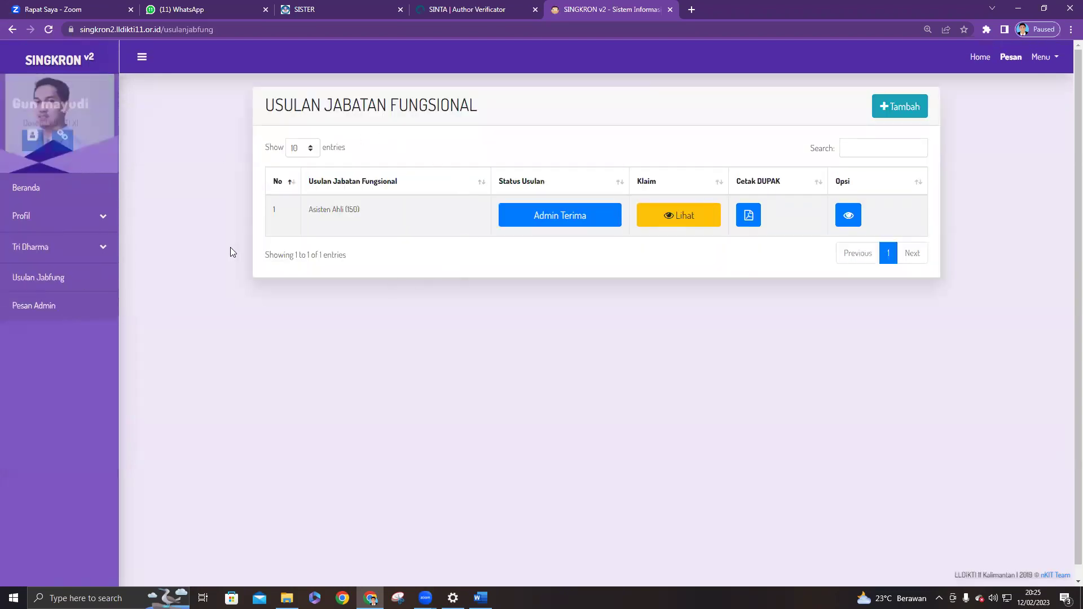
{"action": "left_click_drag", "start_coordinate": [307, 210], "coordinate": [364, 212]}
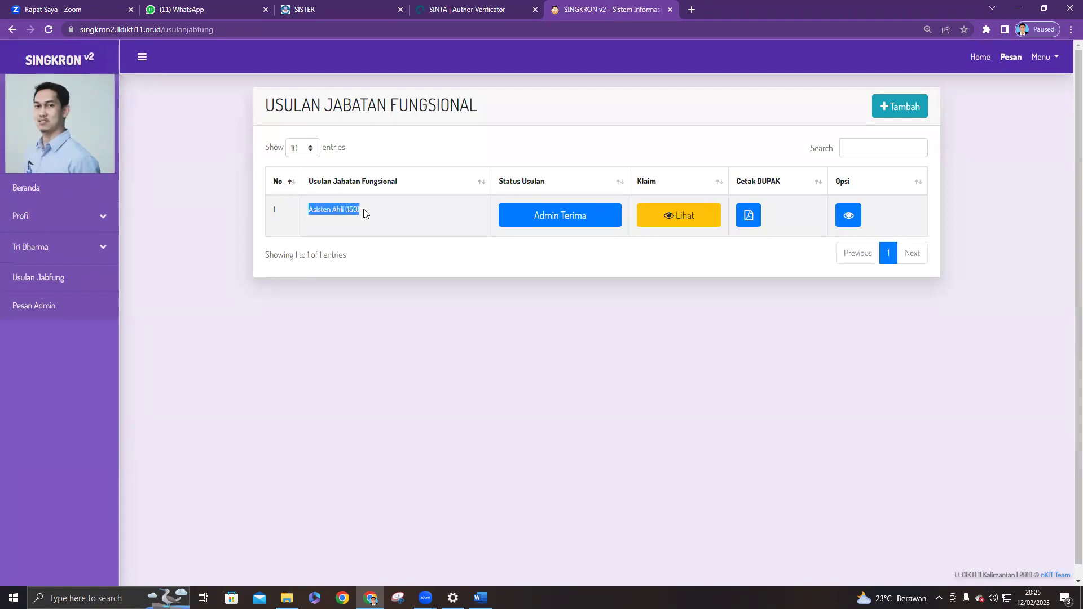
{"action": "left_click", "coordinate": [905, 108]}
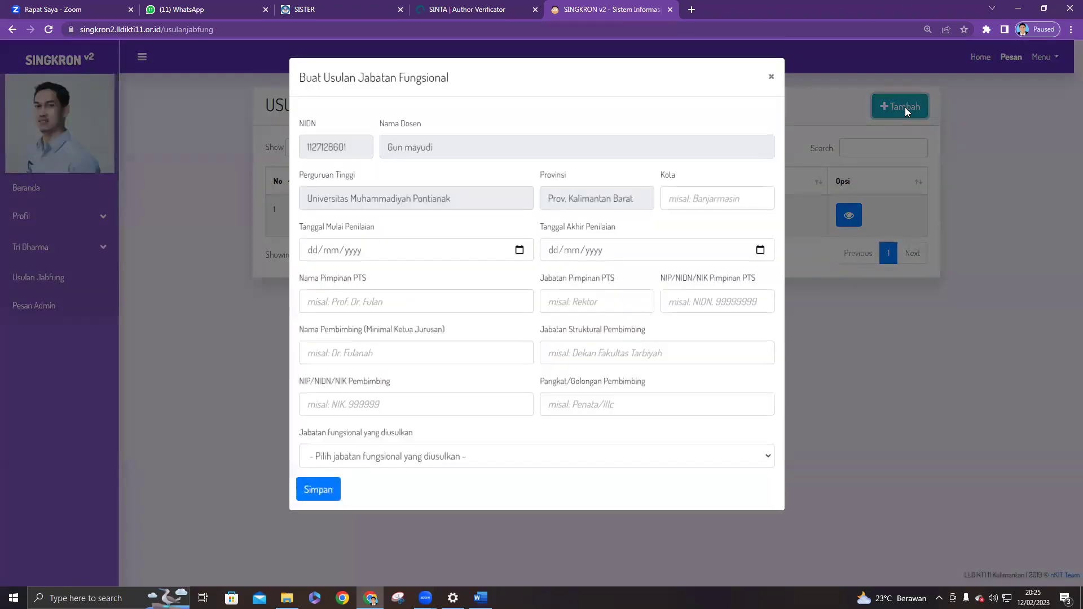
{"action": "double_click", "coordinate": [350, 151]}
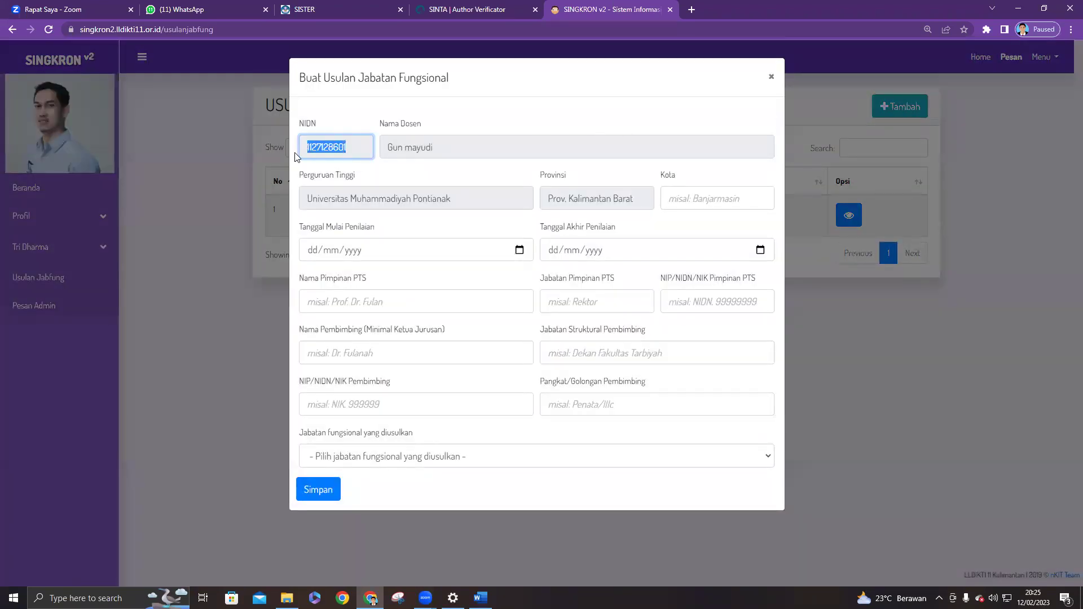
{"action": "triple_click", "coordinate": [430, 152]}
{"action": "left_click_drag", "start_coordinate": [437, 202], "coordinate": [278, 212]}
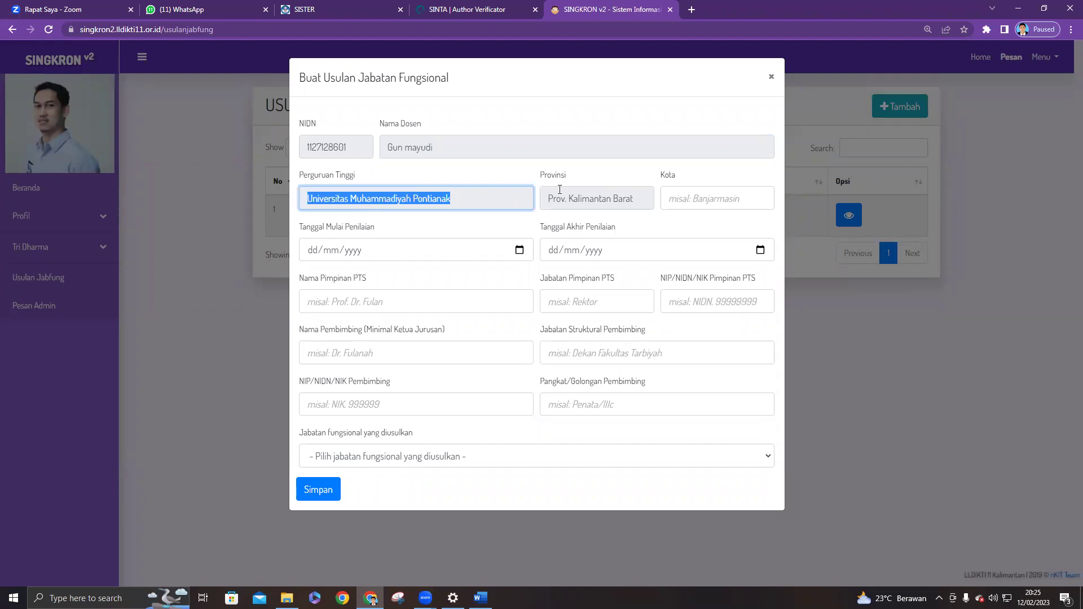
{"action": "left_click", "coordinate": [581, 197]}
{"action": "left_click", "coordinate": [710, 195]}
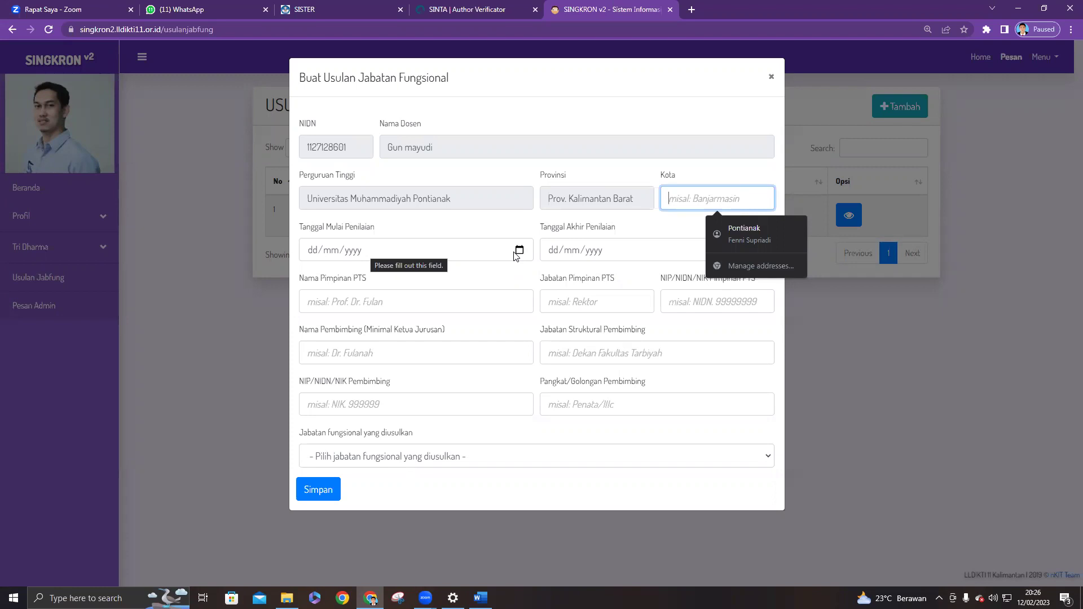
Go through the university leader and supervisor name, position, ID and rank fields
{"action": "left_click", "coordinate": [407, 305]}
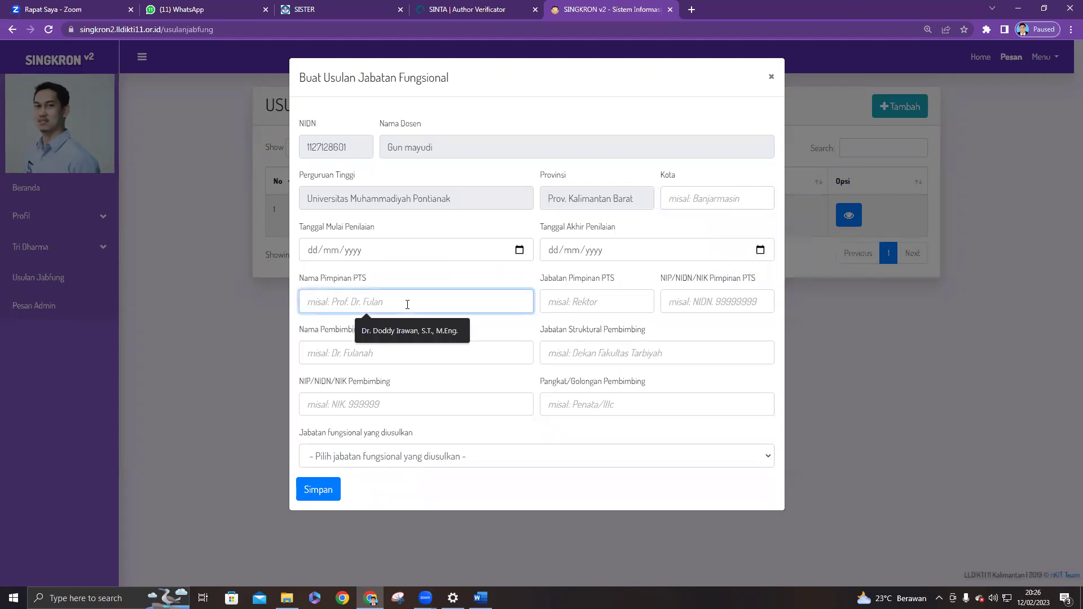
{"action": "left_click", "coordinate": [584, 302]}
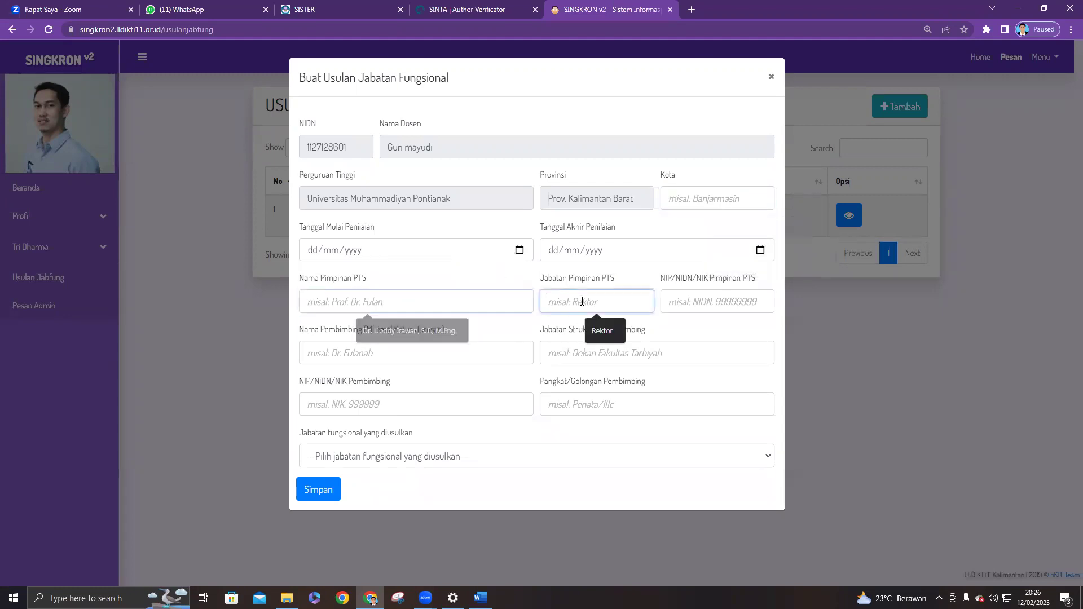
{"action": "left_click", "coordinate": [706, 307]}
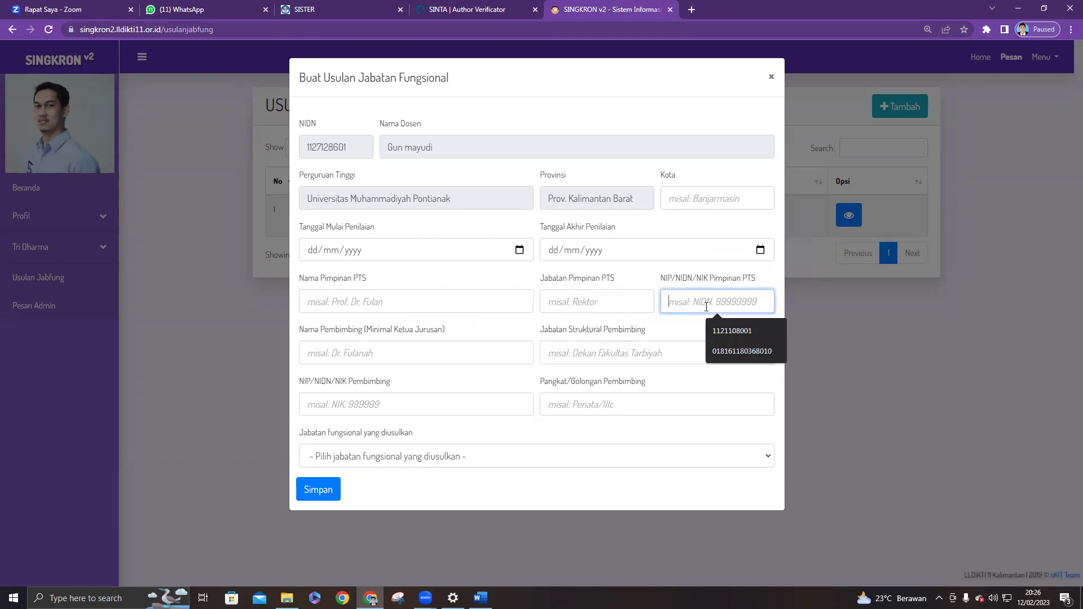
{"action": "left_click", "coordinate": [366, 349]}
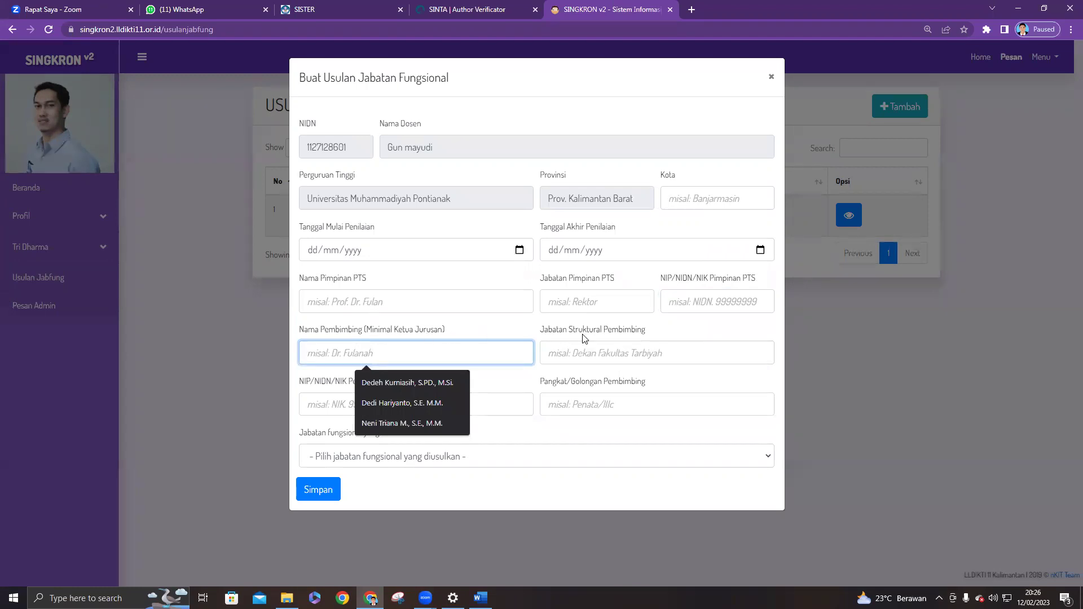
{"action": "left_click", "coordinate": [614, 349]}
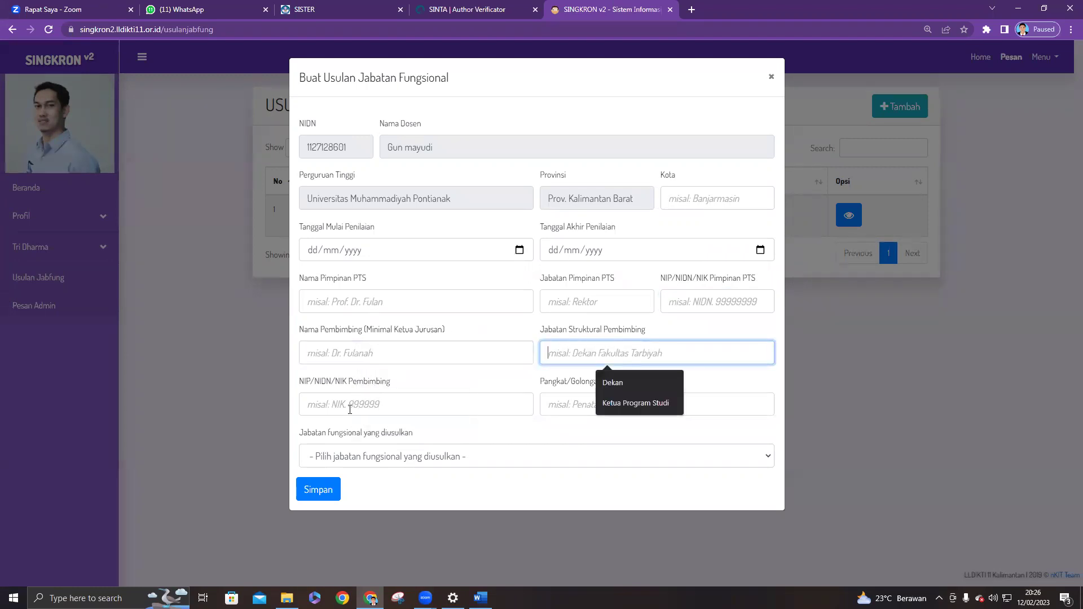
{"action": "left_click", "coordinate": [499, 396]}
{"action": "left_click", "coordinate": [579, 406]}
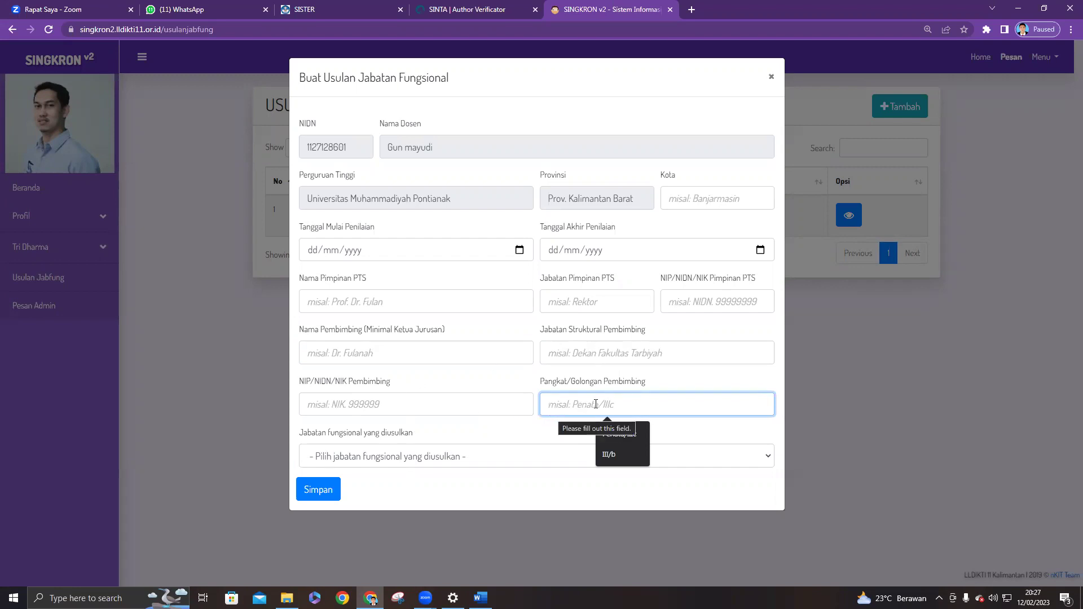
Choose Asisten Ahli (150) as the proposed position, then close the form without saving
{"action": "left_click", "coordinate": [482, 463]}
{"action": "left_click", "coordinate": [482, 461]}
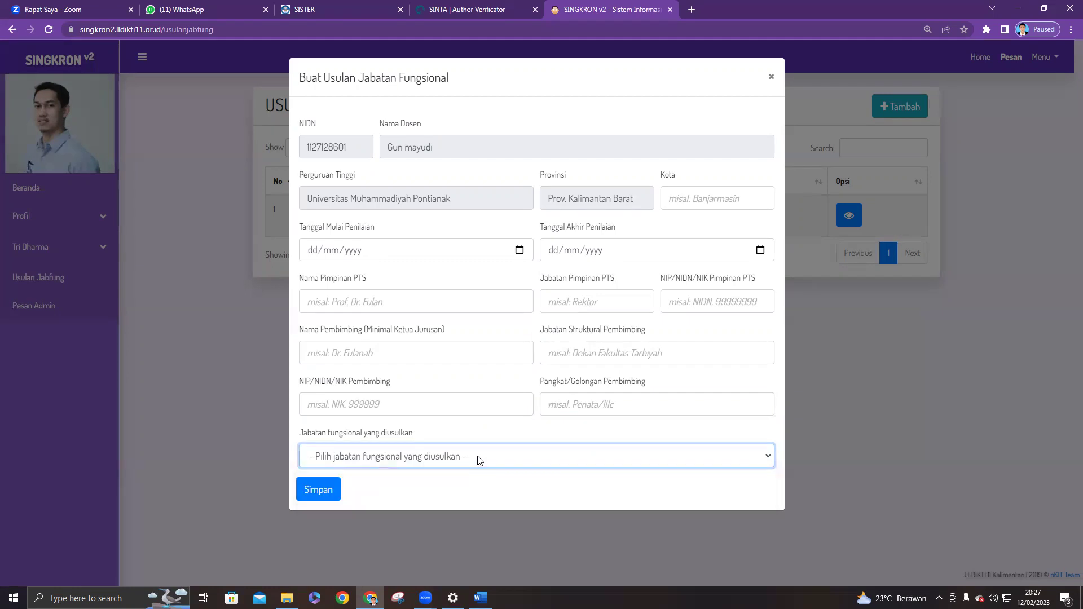
{"action": "left_click", "coordinate": [482, 458]}
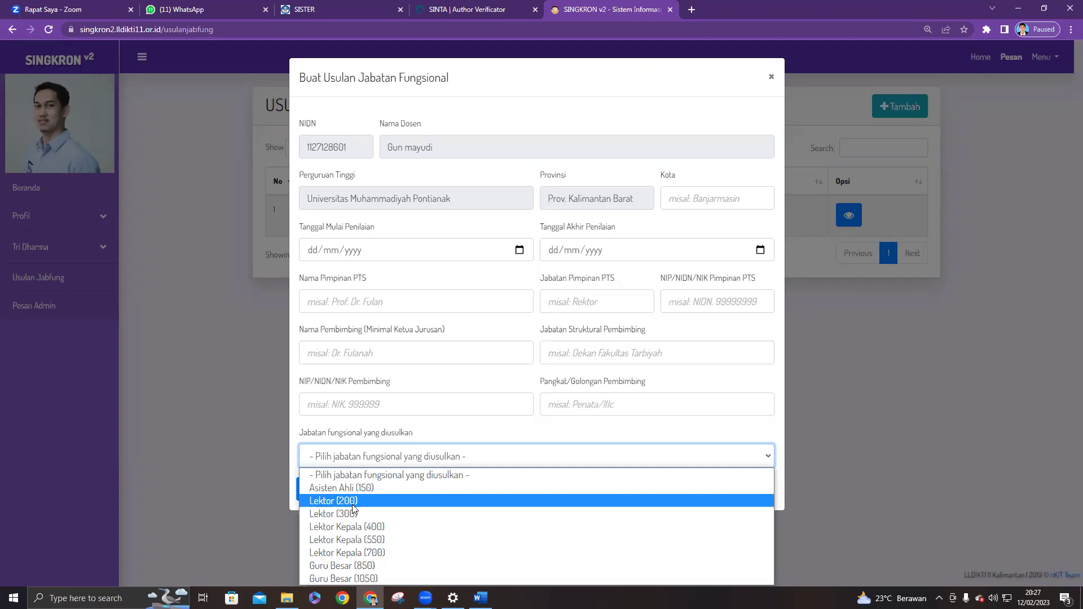
{"action": "left_click", "coordinate": [555, 430]}
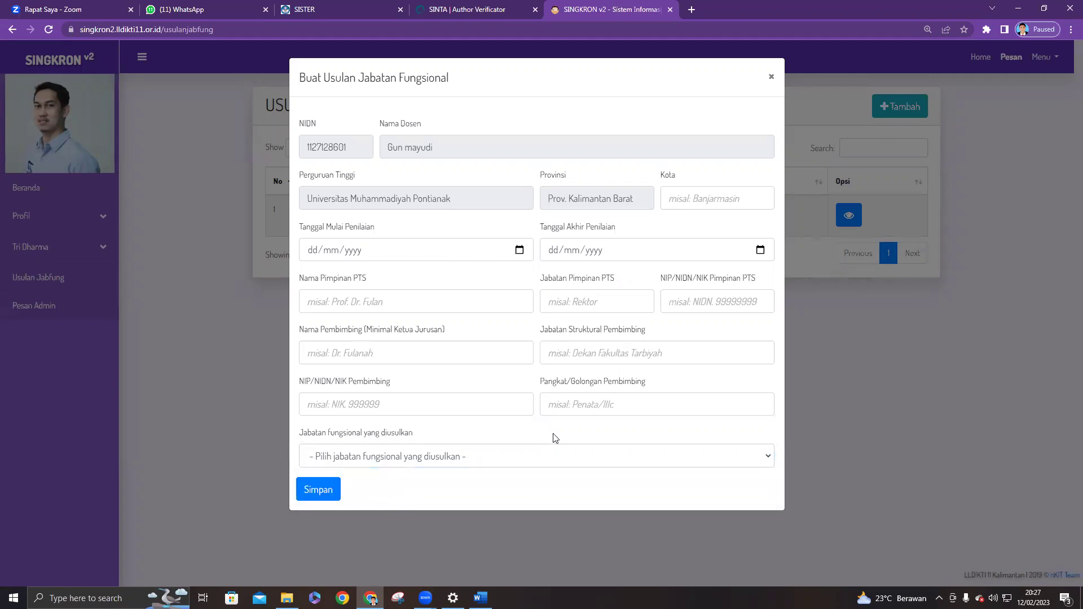
{"action": "left_click", "coordinate": [539, 457]}
{"action": "left_click", "coordinate": [431, 495]}
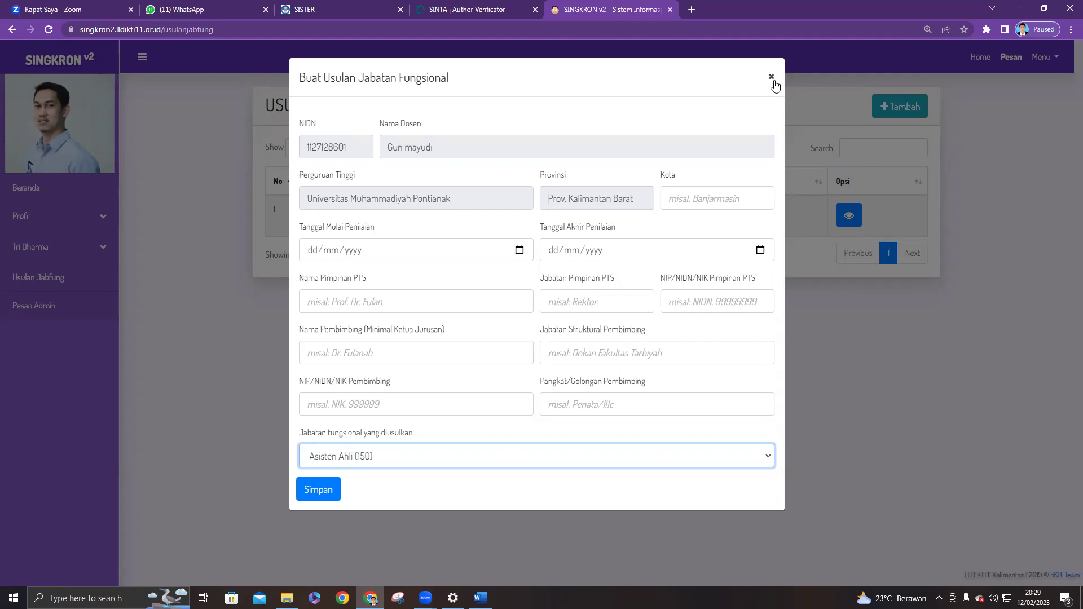
{"action": "left_click", "coordinate": [772, 79]}
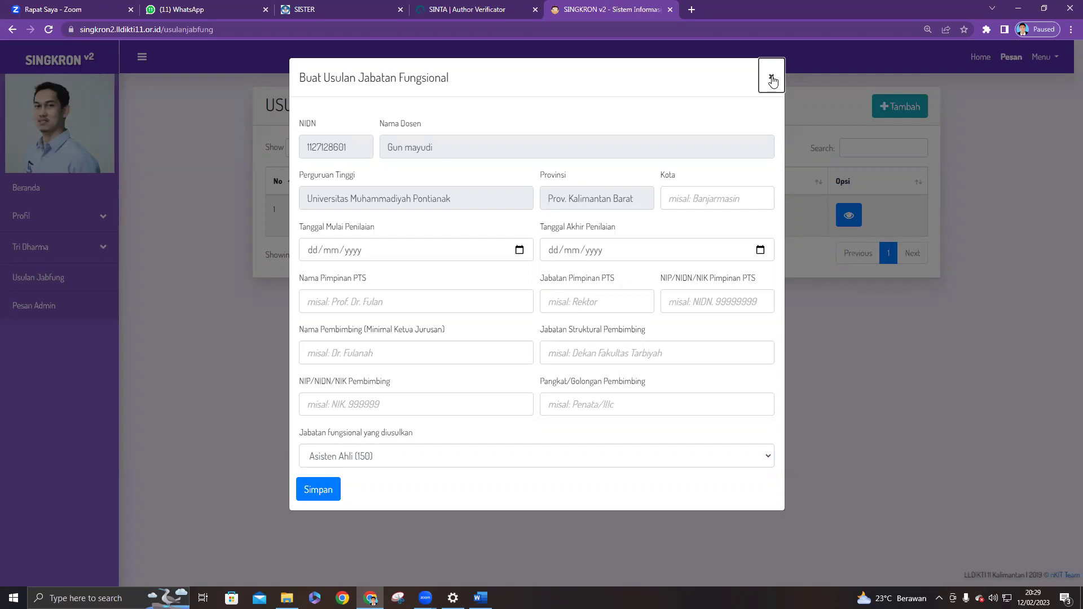
{"action": "left_click", "coordinate": [772, 80]}
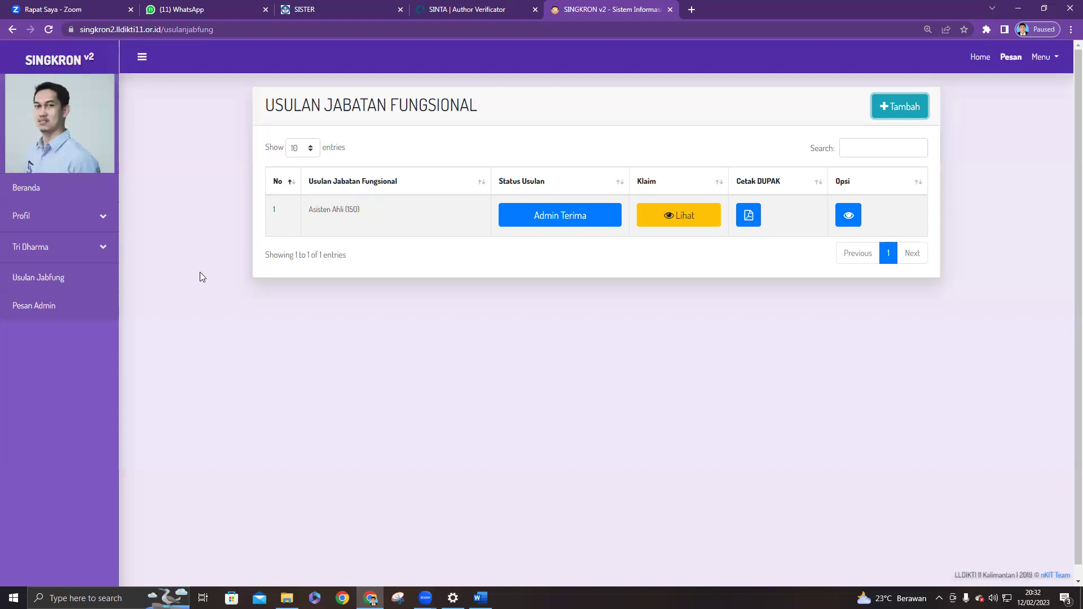
Open Tri Dharma > Pendidikan and zoom to 125% to read the Sarjana (S1) record
{"action": "left_click", "coordinate": [76, 249]}
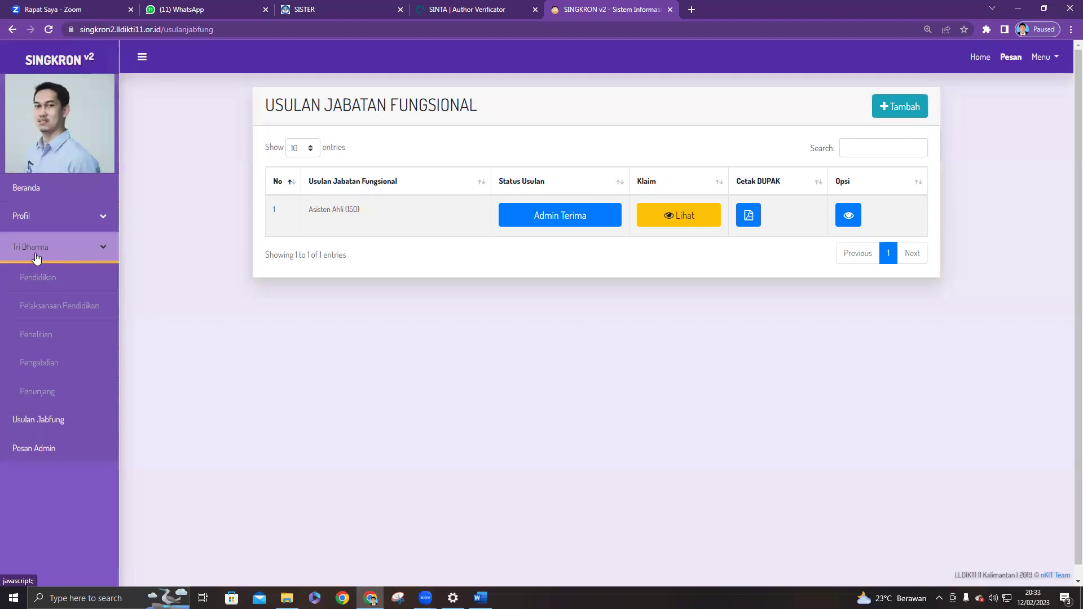
{"action": "left_click", "coordinate": [56, 256]}
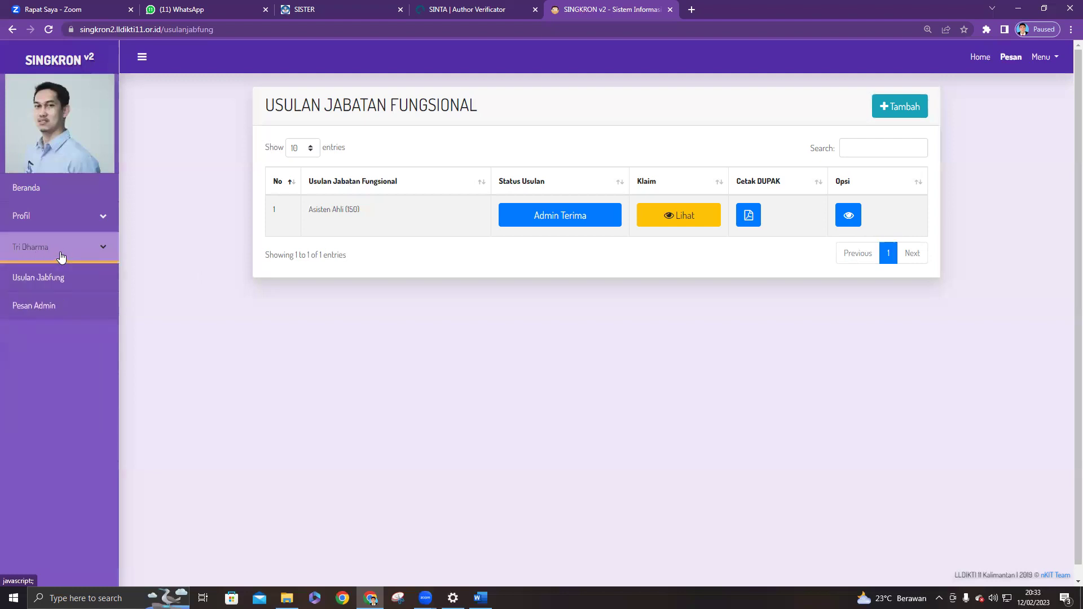
{"action": "left_click", "coordinate": [57, 255]}
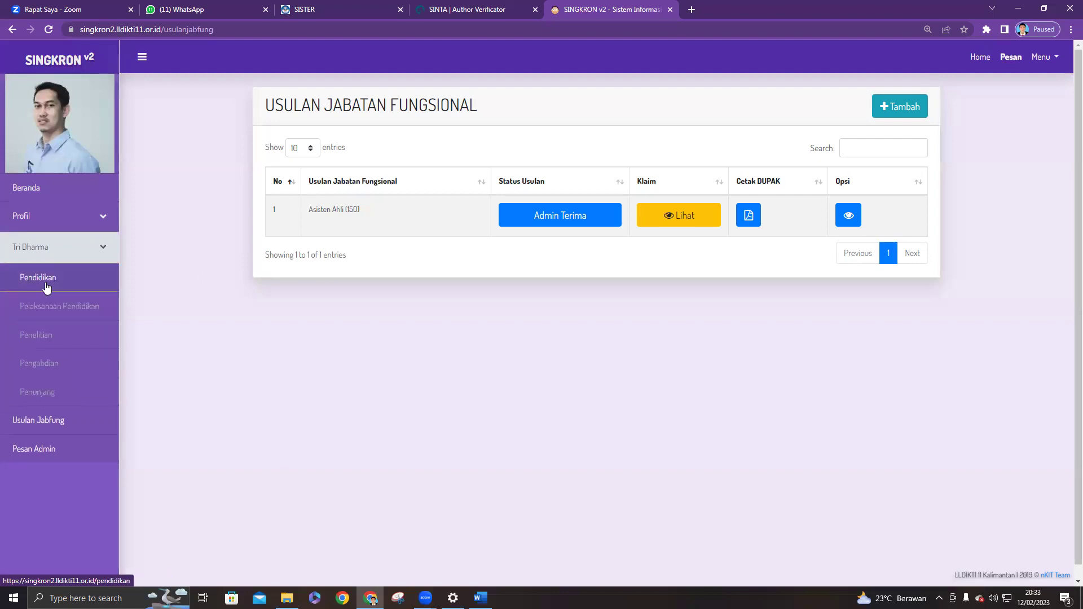
{"action": "left_click", "coordinate": [47, 288]}
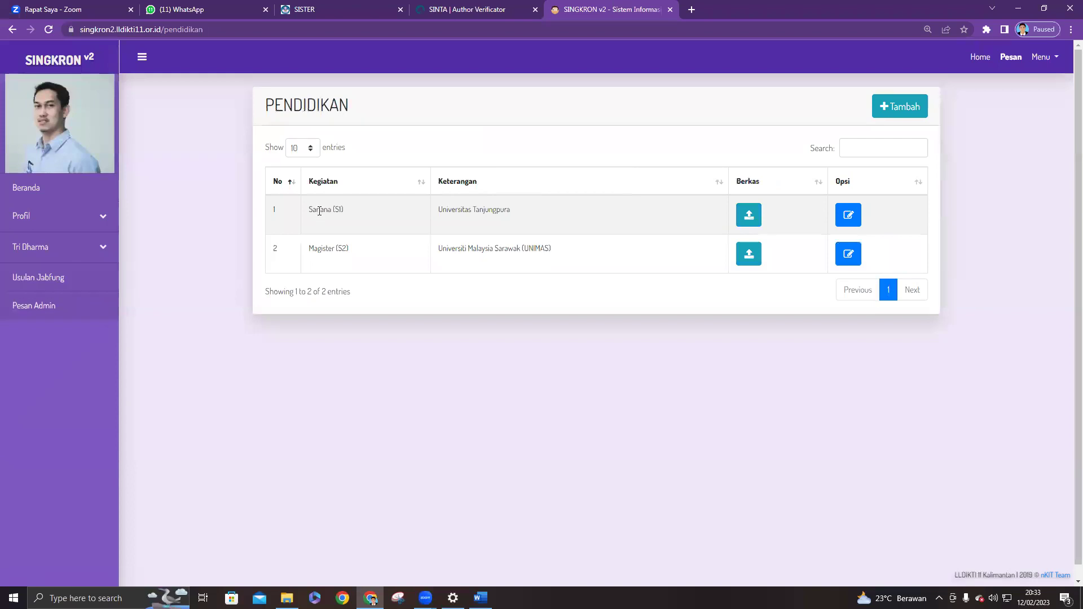
{"action": "key", "text": "ctrl+plus"}
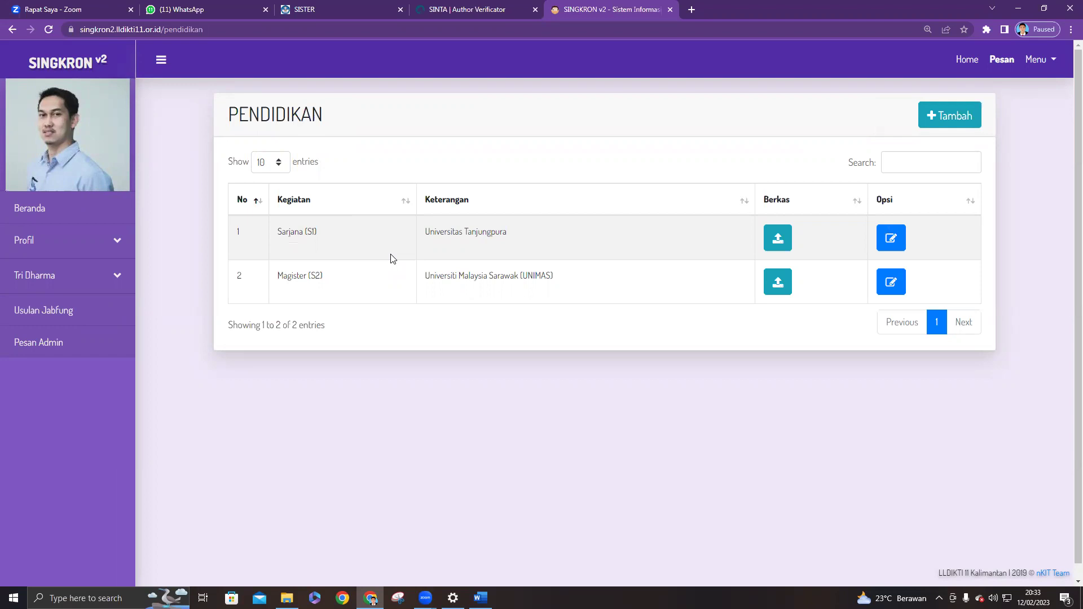
{"action": "left_click_drag", "start_coordinate": [279, 237], "coordinate": [657, 251]}
{"action": "left_click", "coordinate": [308, 246]}
Open the Sarjana (S1) record's file page and look over the document type options
{"action": "left_click", "coordinate": [779, 242]}
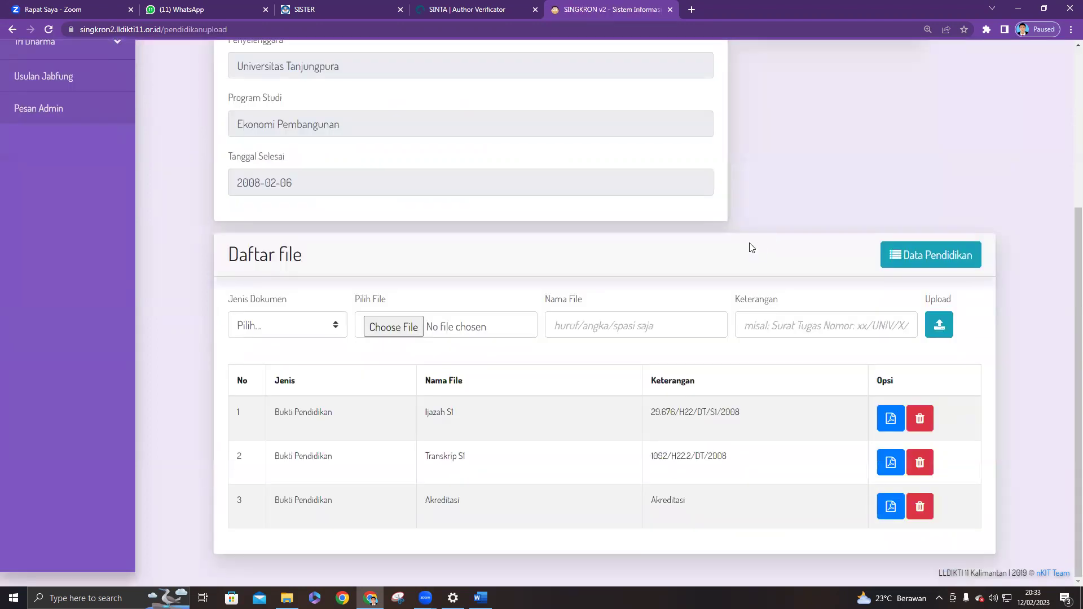
{"action": "left_click", "coordinate": [12, 29]}
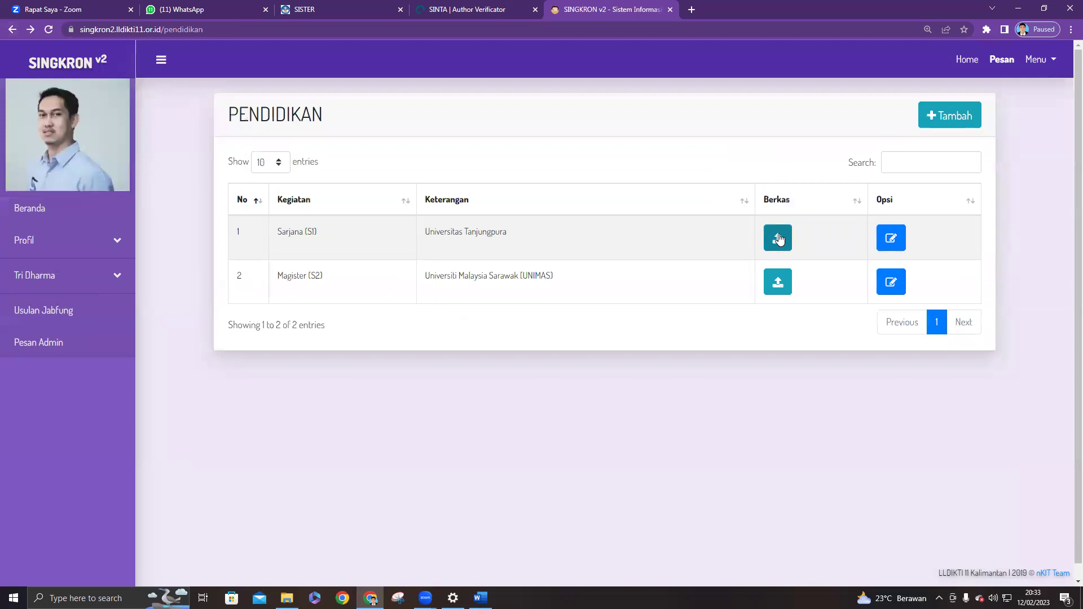
{"action": "left_click", "coordinate": [779, 239]}
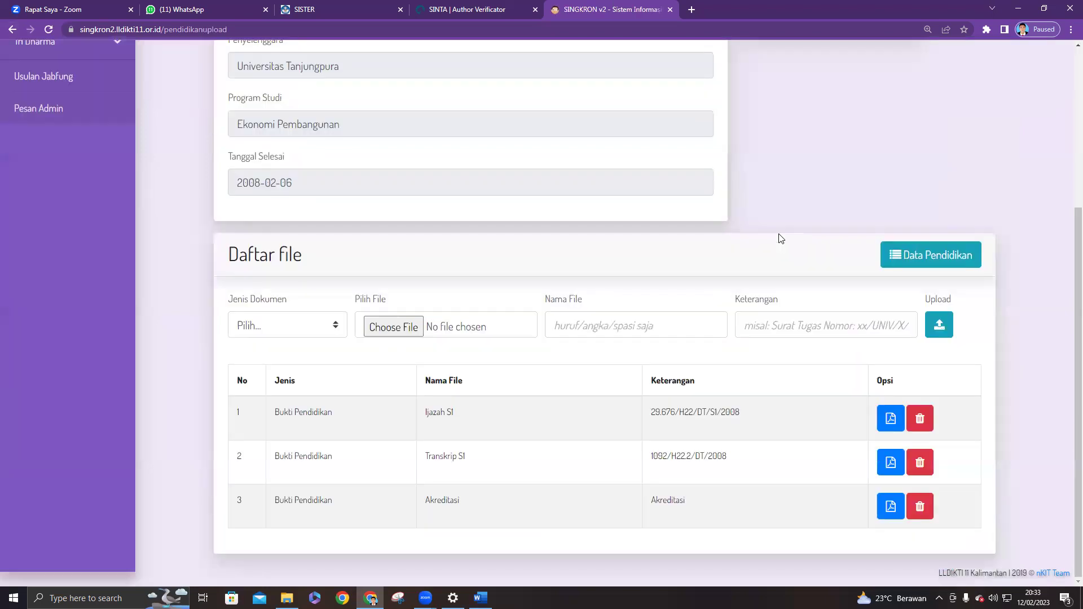
{"action": "left_click", "coordinate": [299, 326]}
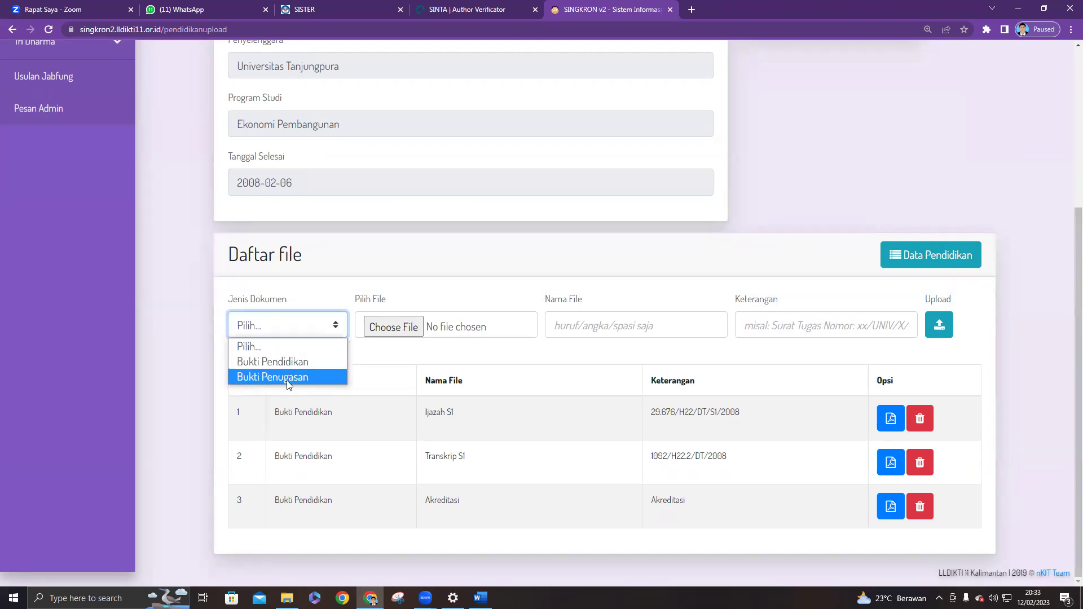
{"action": "left_click", "coordinate": [478, 416]}
Highlight the Ijazah S1, Transkrip S1 and Akreditasi file entries
{"action": "left_click_drag", "start_coordinate": [648, 412], "coordinate": [731, 413]}
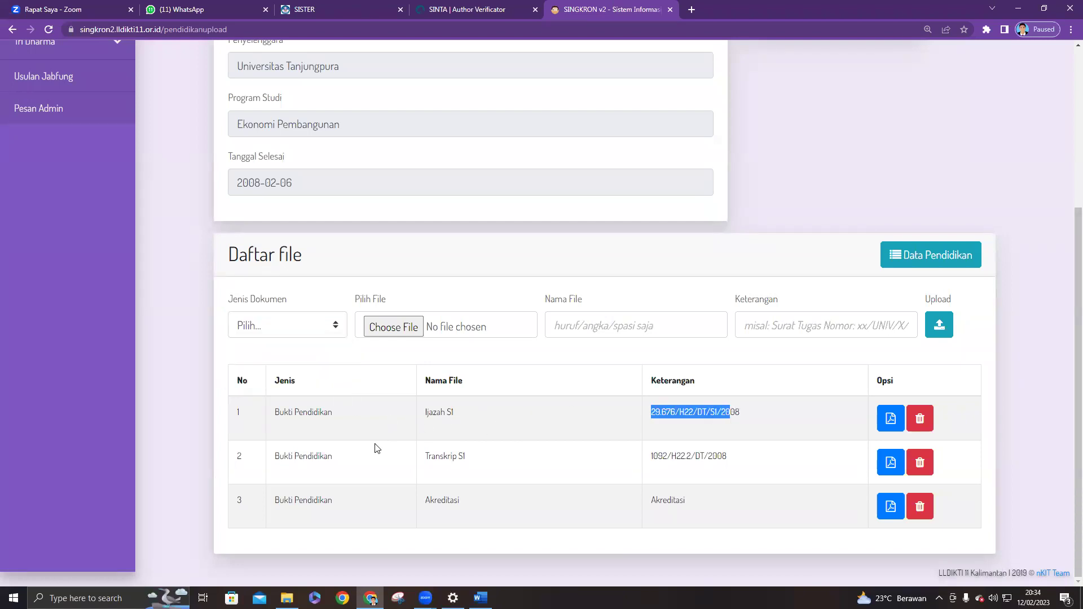
{"action": "left_click_drag", "start_coordinate": [418, 458], "coordinate": [536, 457]}
{"action": "left_click_drag", "start_coordinate": [406, 503], "coordinate": [712, 502]}
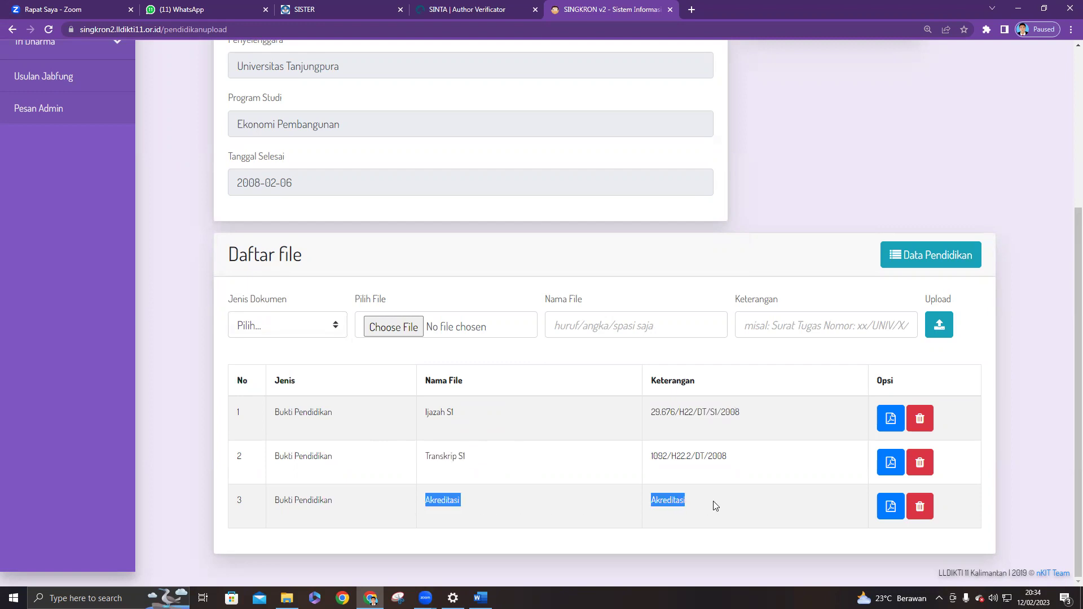
{"action": "left_click_drag", "start_coordinate": [275, 416], "coordinate": [530, 470]}
{"action": "left_click_drag", "start_coordinate": [270, 502], "coordinate": [709, 520]}
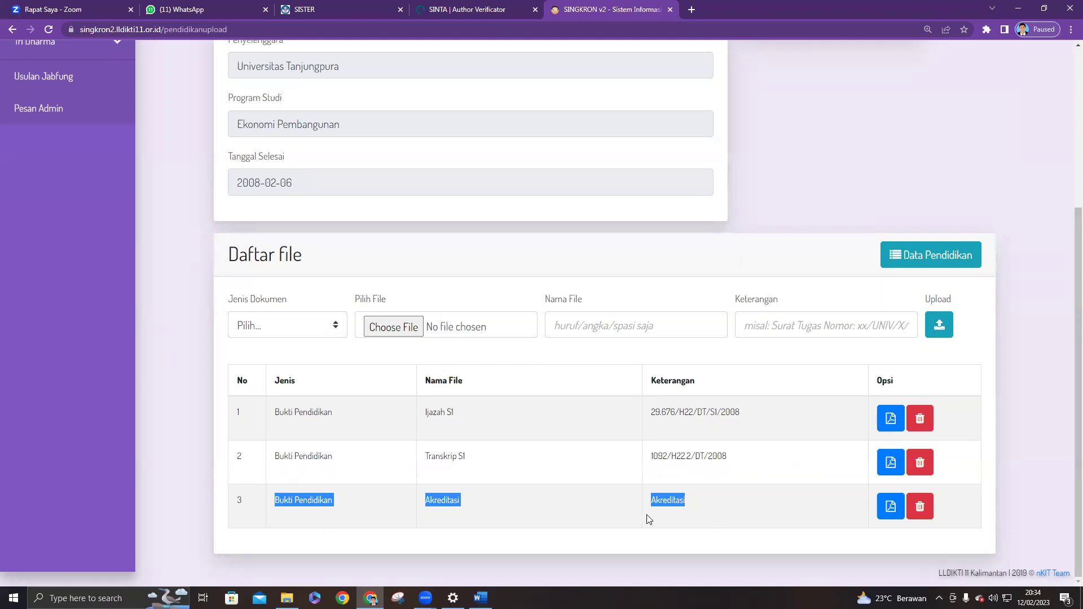
View the Ijazah S1 and Transkrip S1 PDFs, closing each afterwards
{"action": "left_click", "coordinate": [890, 418]}
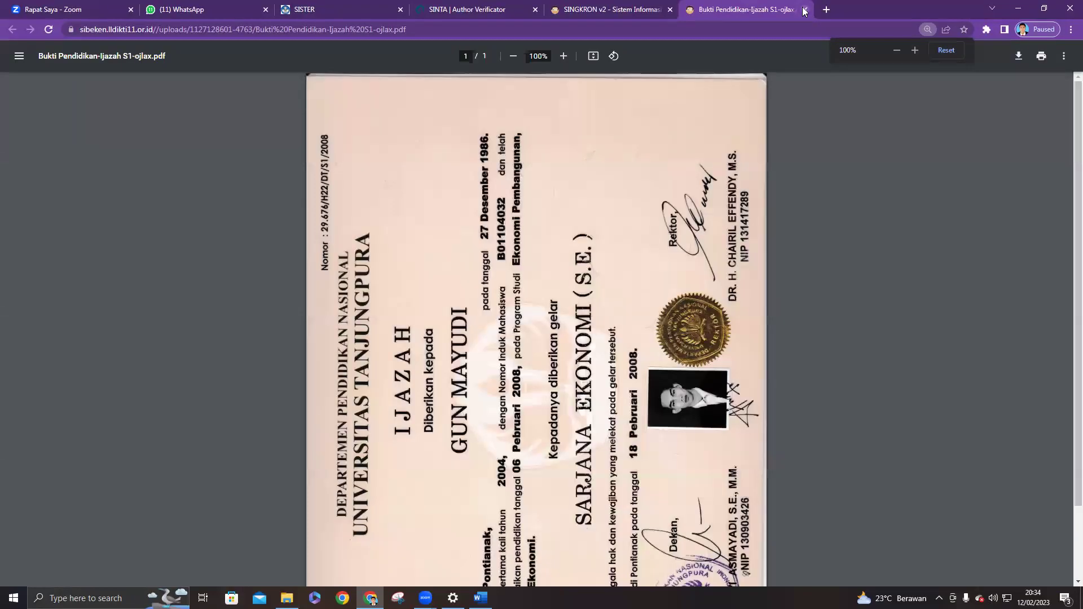
{"action": "left_click", "coordinate": [803, 10]}
{"action": "left_click", "coordinate": [891, 462]}
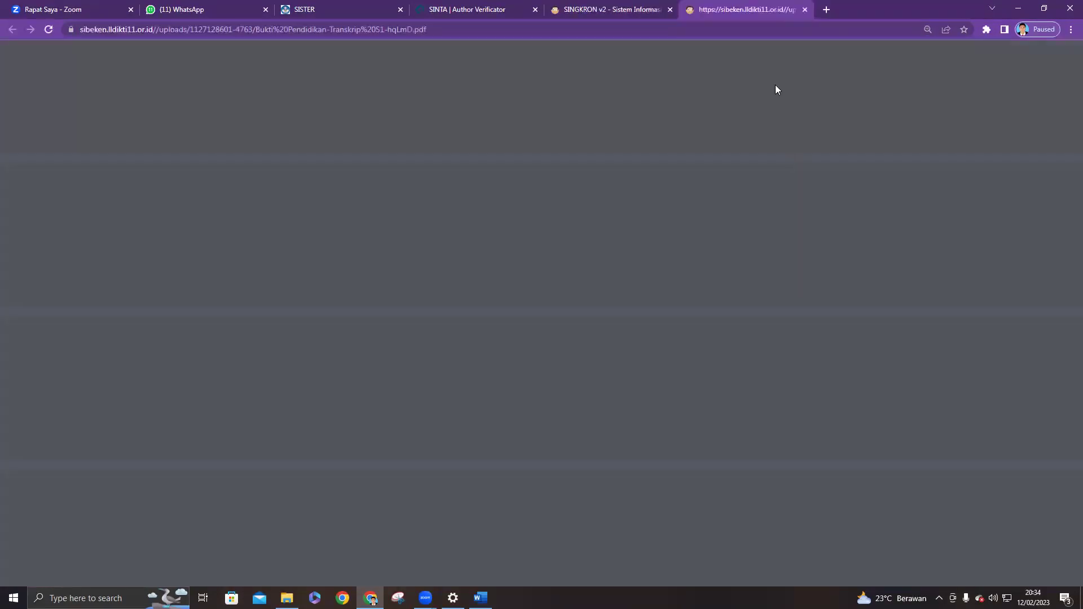
{"action": "left_click", "coordinate": [812, 9]}
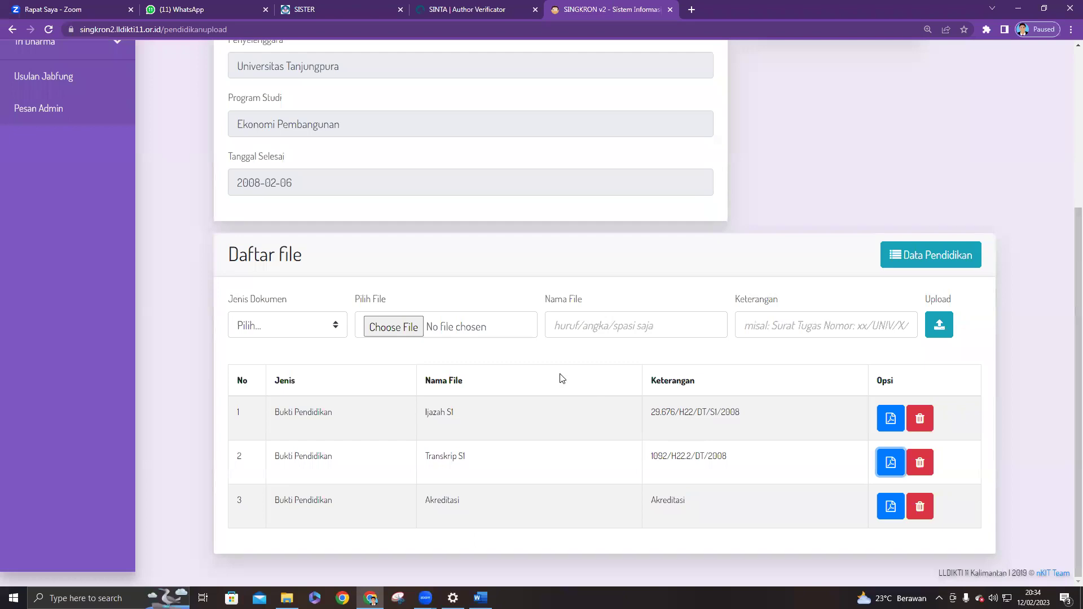
Set the upload form's document type to Bukti Pendidikan, highlighting the Ijazah S1 and Transkrip S1 rows
{"action": "left_click", "coordinate": [326, 331]}
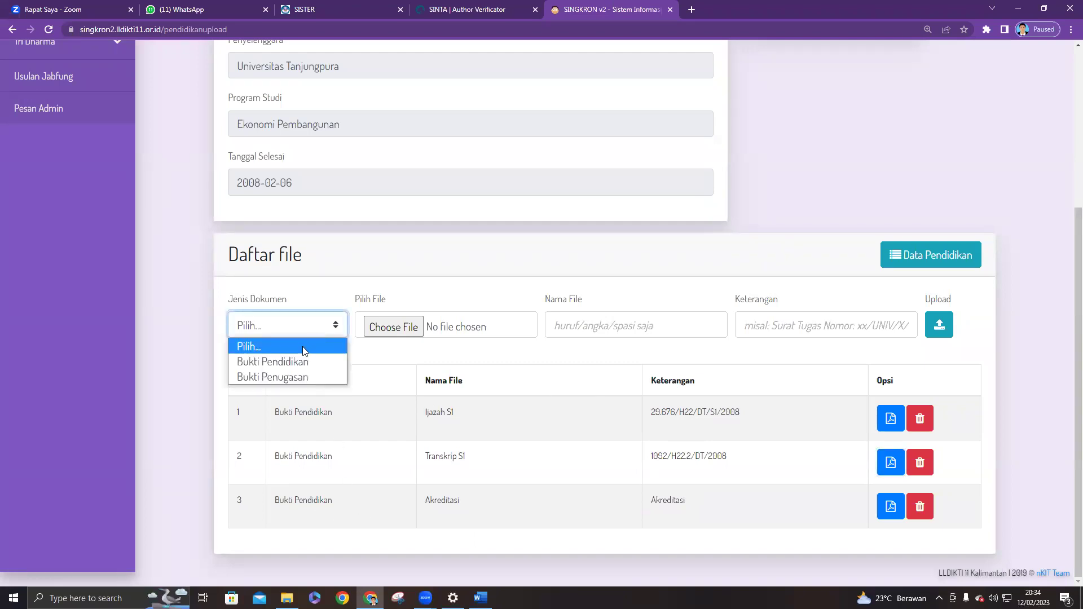
{"action": "left_click", "coordinate": [291, 364]}
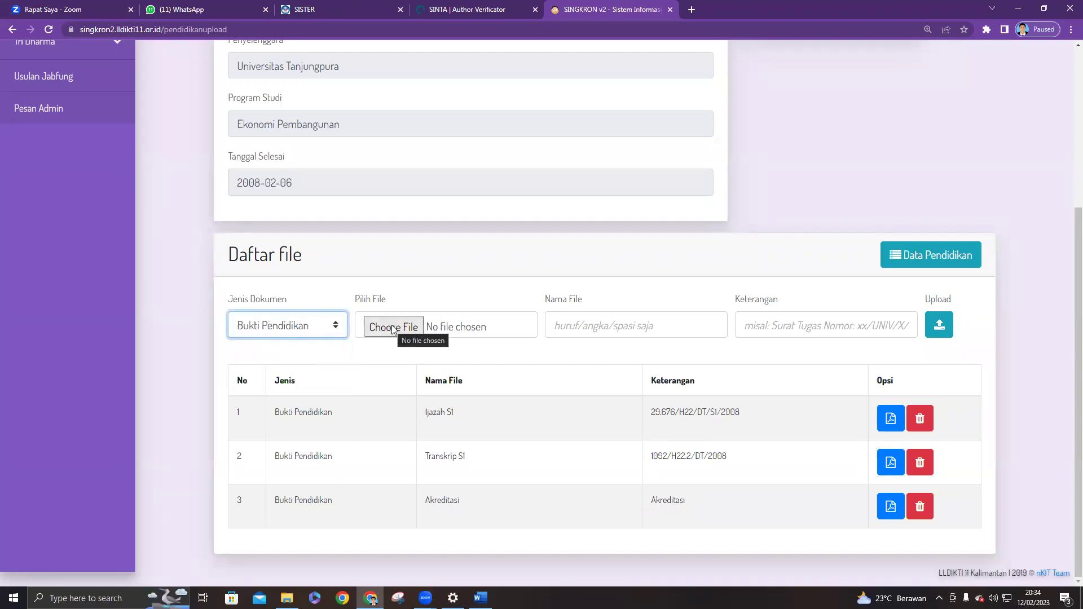
{"action": "left_click", "coordinate": [610, 324]}
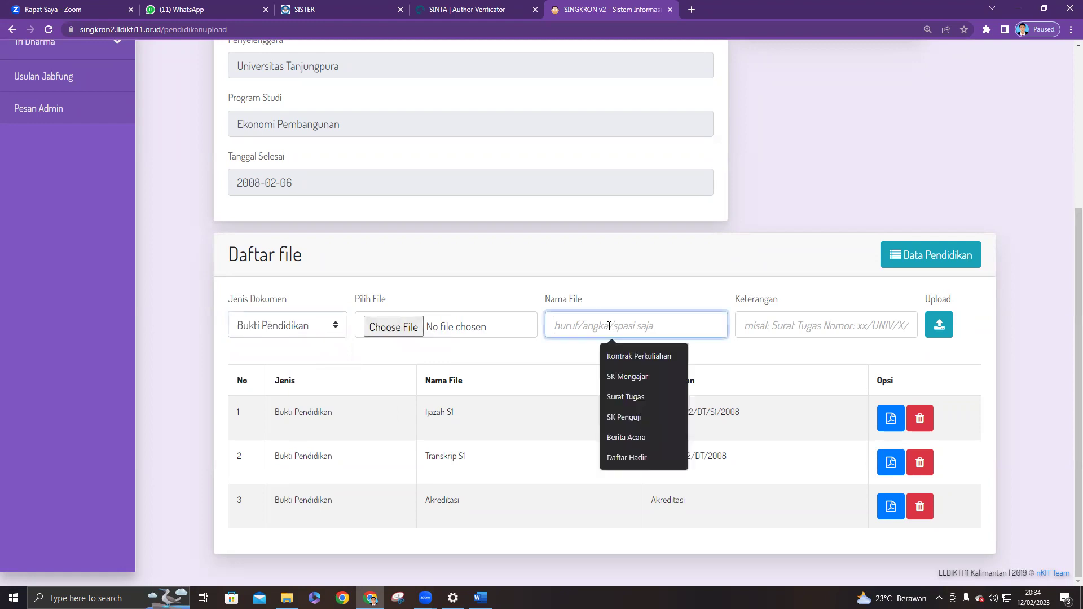
{"action": "left_click", "coordinate": [800, 326]}
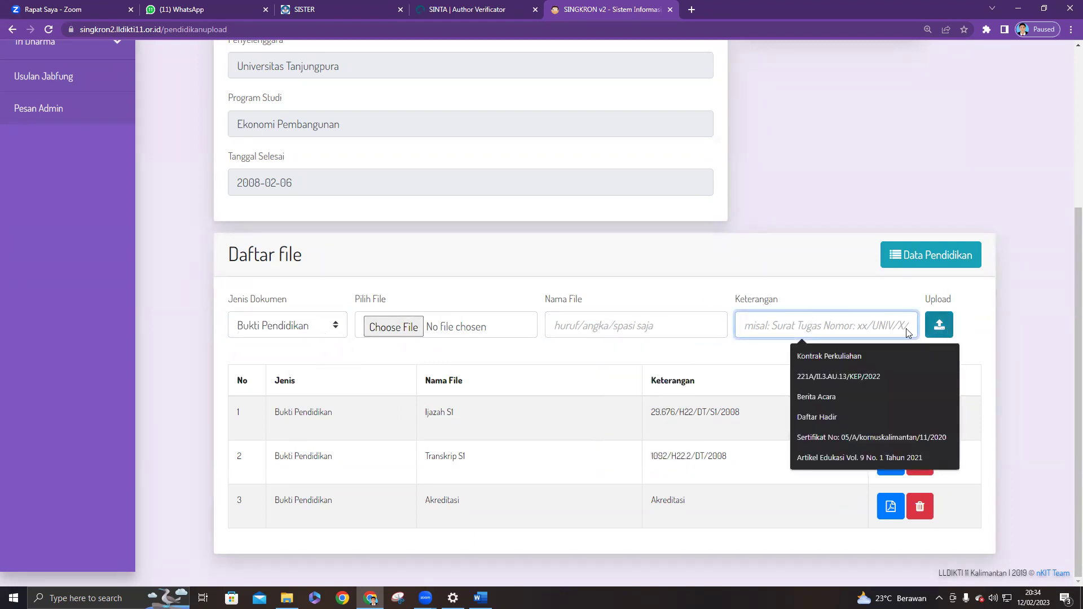
{"action": "left_click_drag", "start_coordinate": [224, 422], "coordinate": [949, 410]}
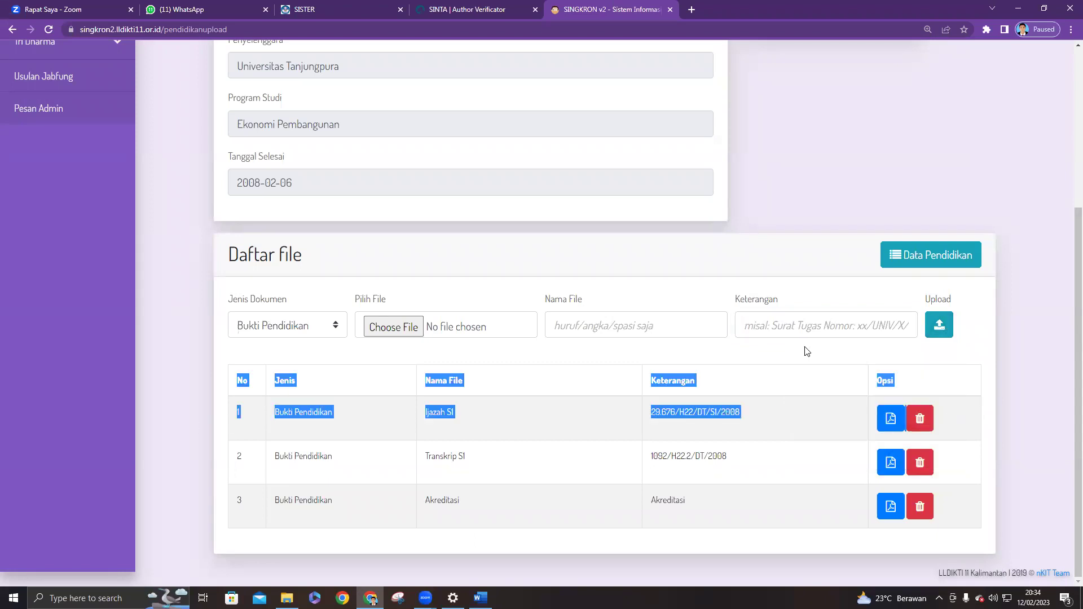
{"action": "left_click", "coordinate": [274, 333]}
{"action": "left_click", "coordinate": [288, 364]}
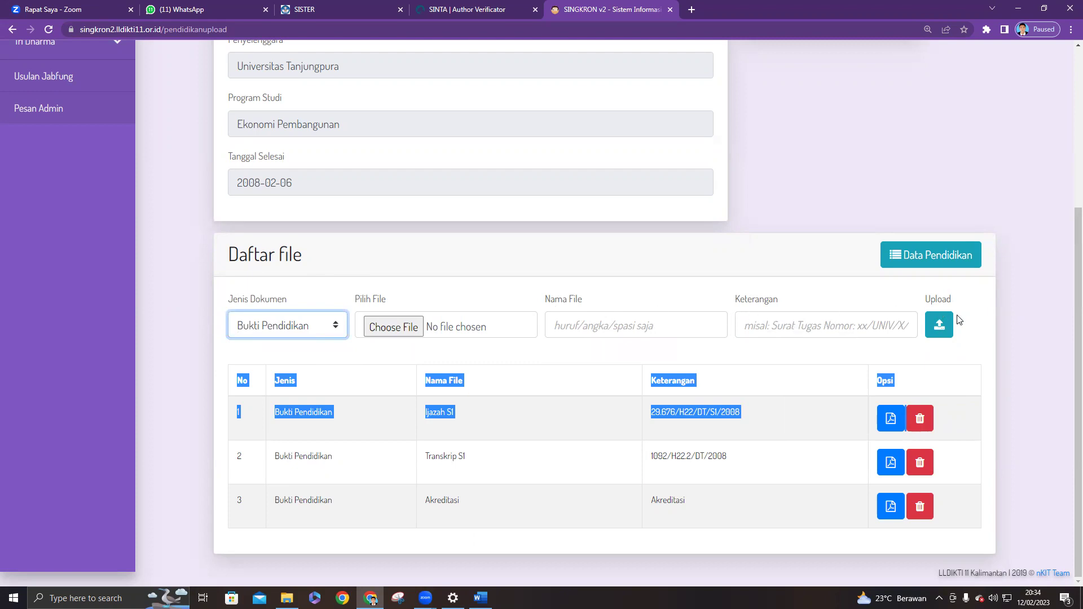
{"action": "left_click_drag", "start_coordinate": [300, 461], "coordinate": [224, 498]}
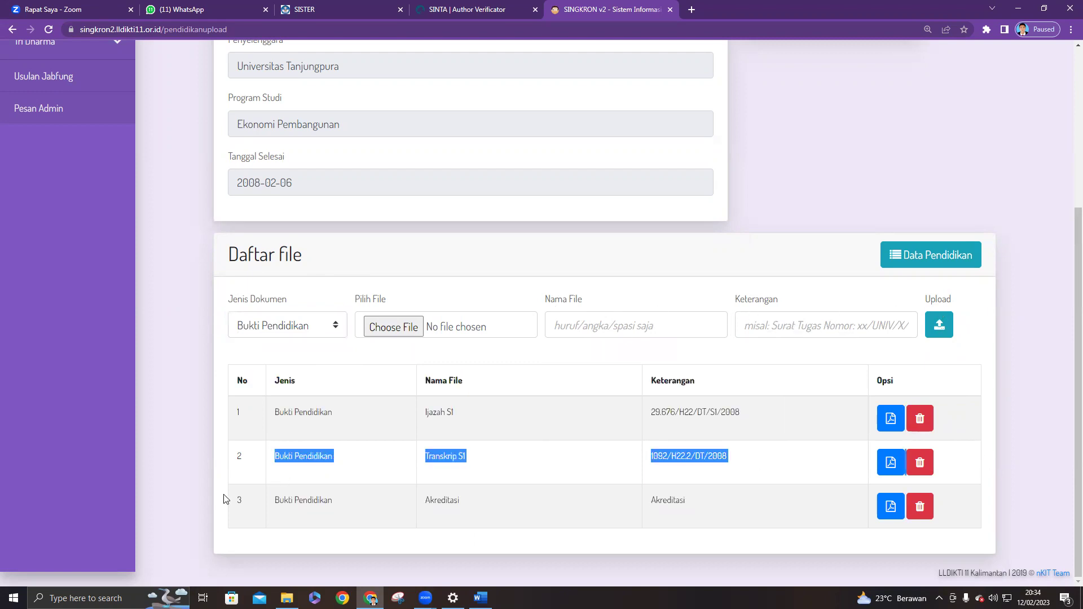
{"action": "scroll", "coordinate": [511, 424], "scroll_direction": "up", "scroll_amount": 3}
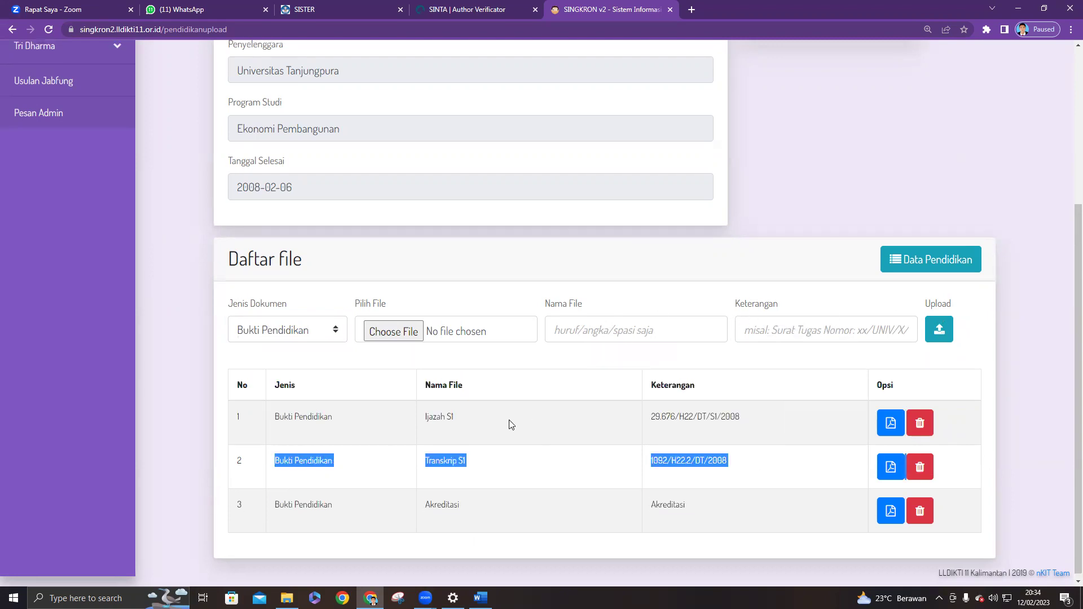
{"action": "scroll", "coordinate": [511, 424], "scroll_direction": "up", "scroll_amount": 1}
{"action": "left_click_drag", "start_coordinate": [768, 164], "coordinate": [763, 164]}
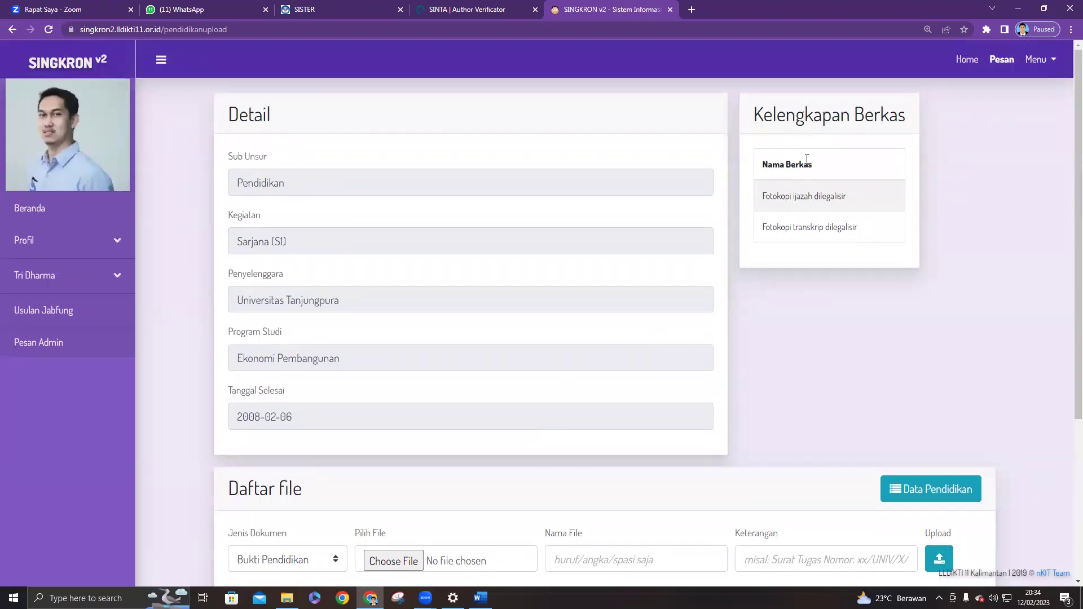
{"action": "left_click_drag", "start_coordinate": [828, 169], "coordinate": [841, 175]}
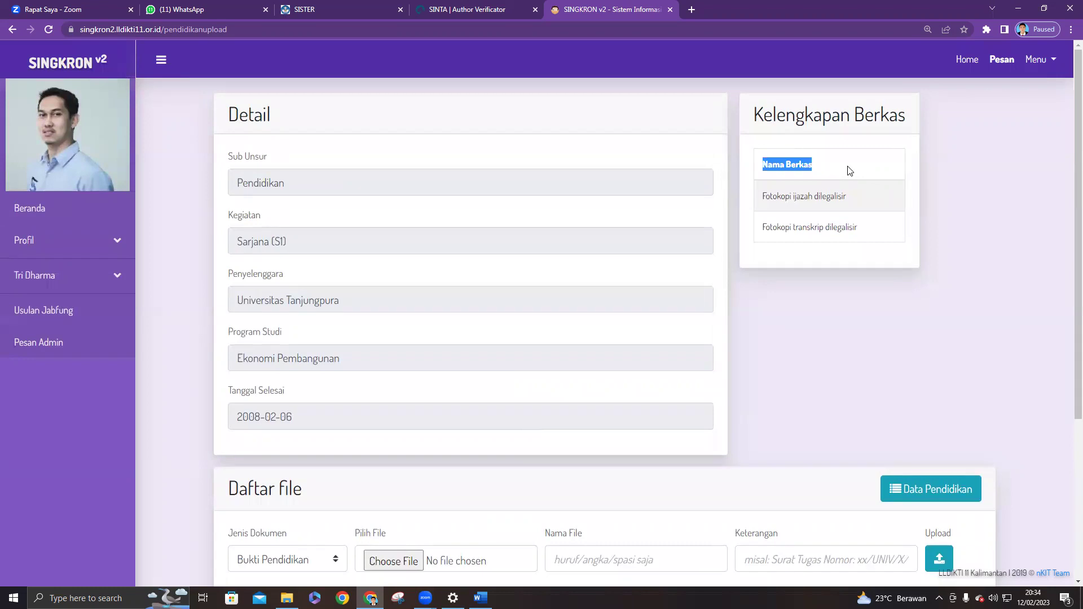
{"action": "left_click_drag", "start_coordinate": [762, 196], "coordinate": [846, 195]}
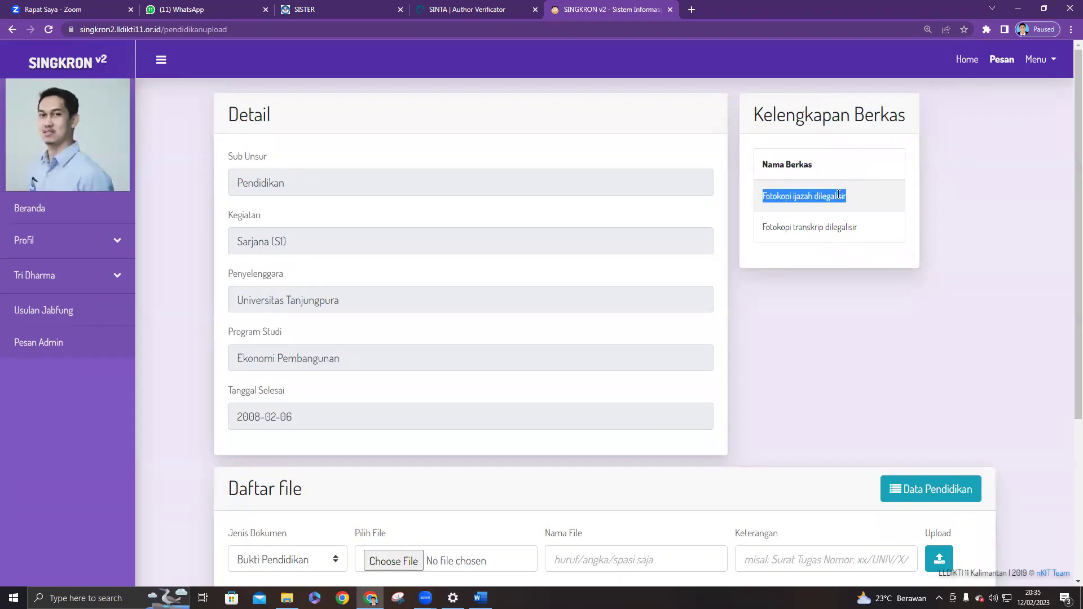
{"action": "left_click", "coordinate": [783, 210]}
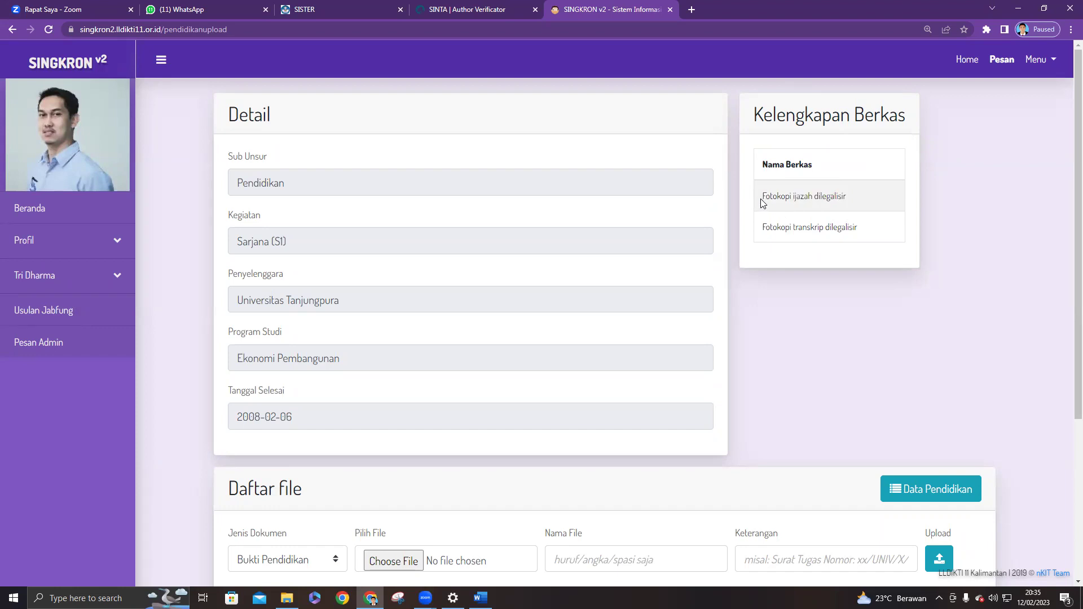
{"action": "left_click_drag", "start_coordinate": [764, 197], "coordinate": [858, 202]}
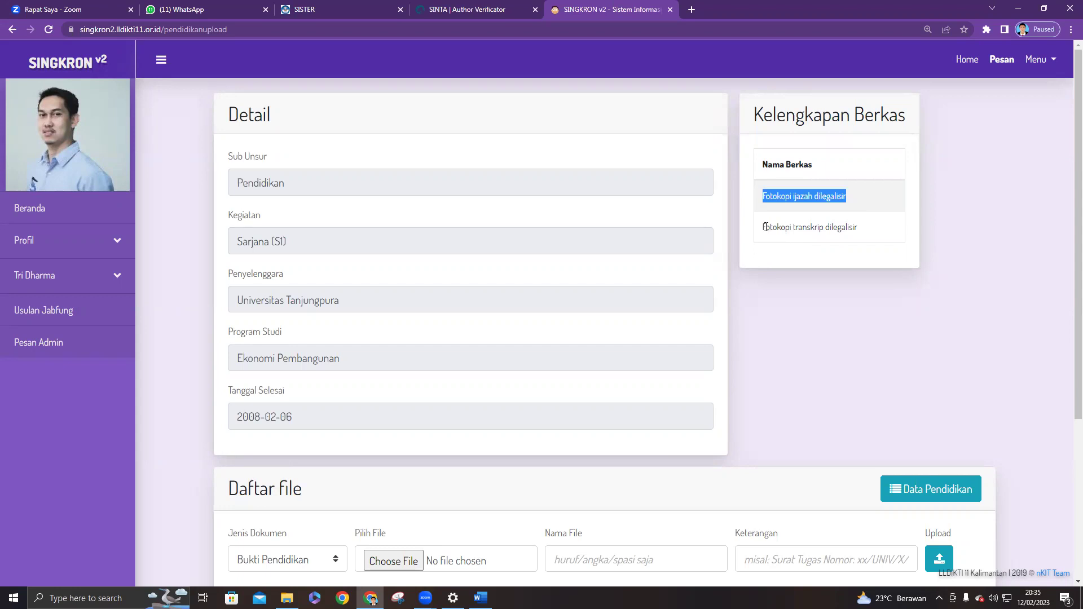
{"action": "left_click_drag", "start_coordinate": [764, 227], "coordinate": [864, 230]}
{"action": "scroll", "coordinate": [684, 288], "scroll_direction": "down", "scroll_amount": 3}
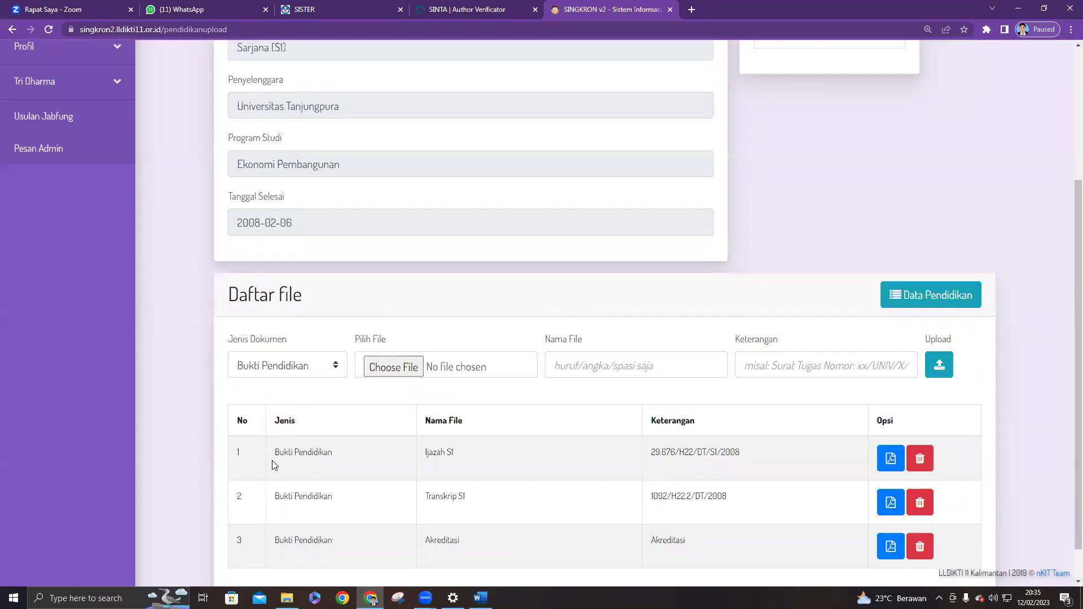
{"action": "left_click_drag", "start_coordinate": [235, 413], "coordinate": [760, 472]}
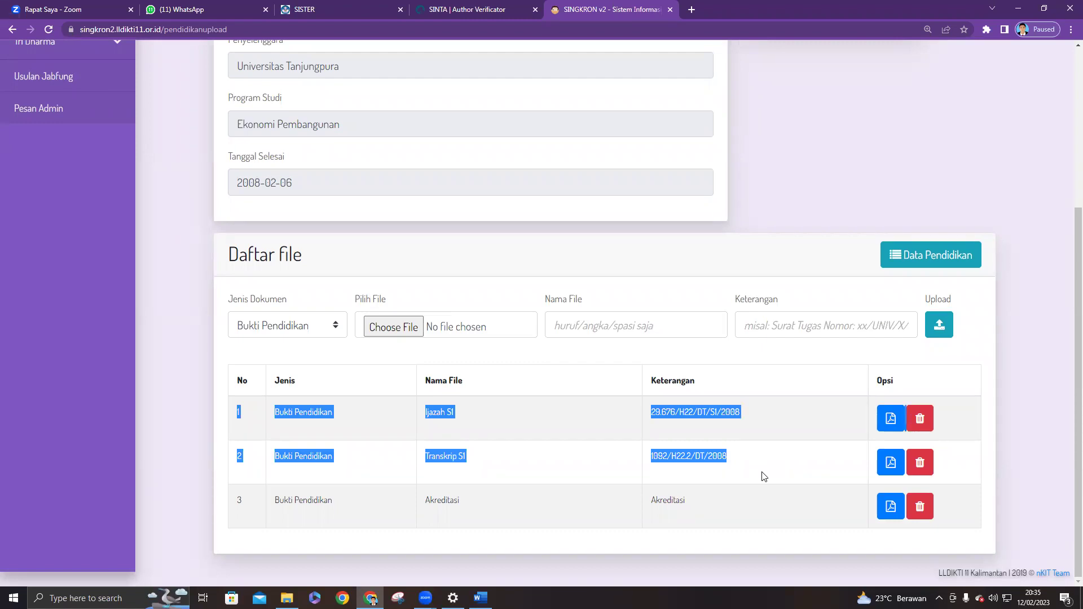
{"action": "left_click_drag", "start_coordinate": [275, 502], "coordinate": [861, 514]}
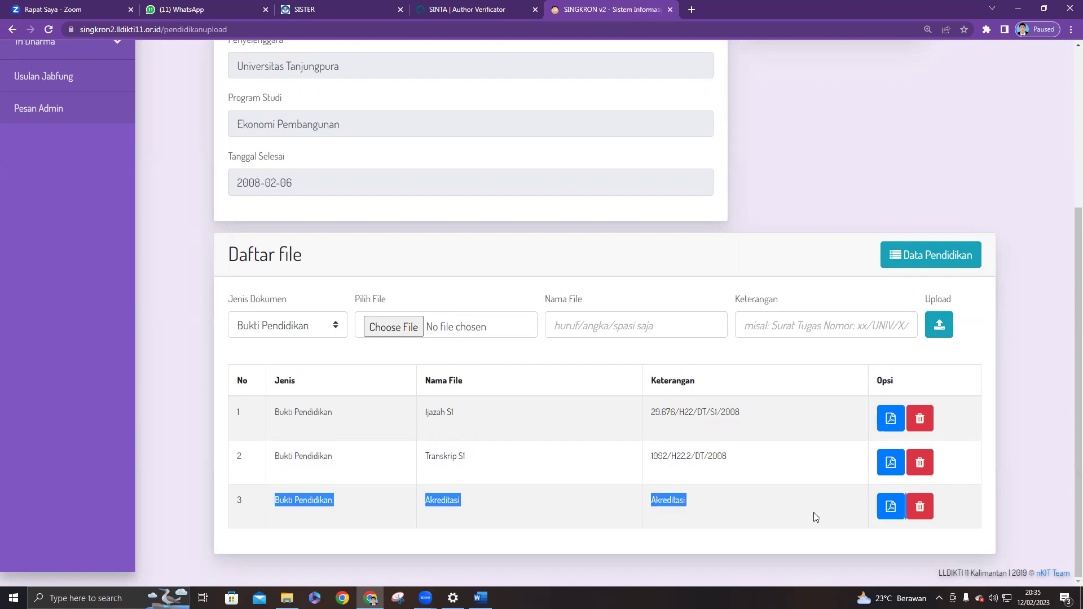
{"action": "scroll", "coordinate": [814, 513], "scroll_direction": "up", "scroll_amount": 3}
{"action": "scroll", "coordinate": [802, 512], "scroll_direction": "down", "scroll_amount": 2}
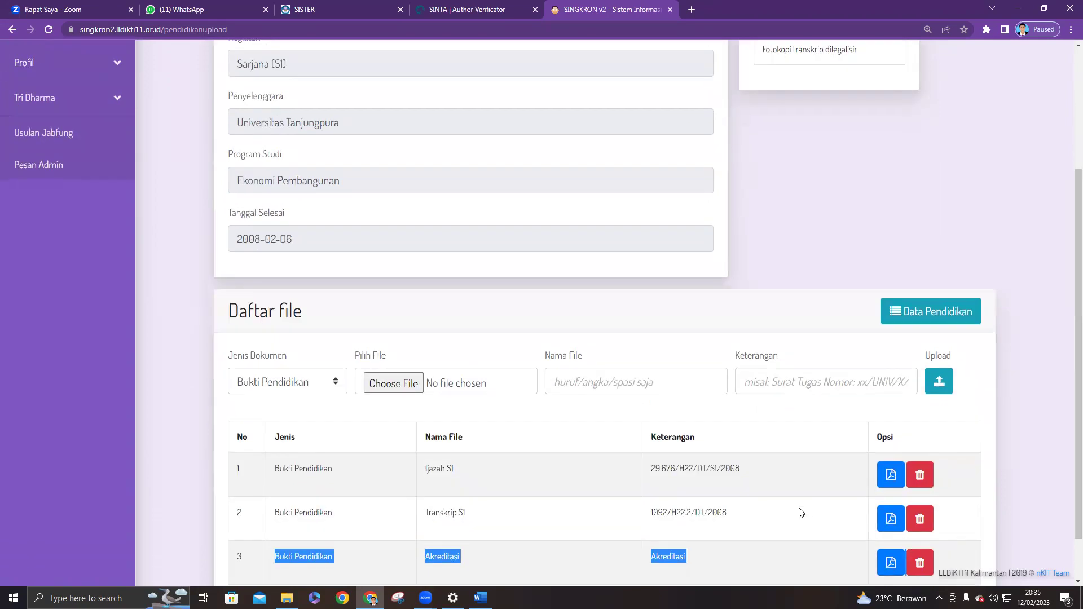
{"action": "scroll", "coordinate": [802, 513], "scroll_direction": "up", "scroll_amount": 3}
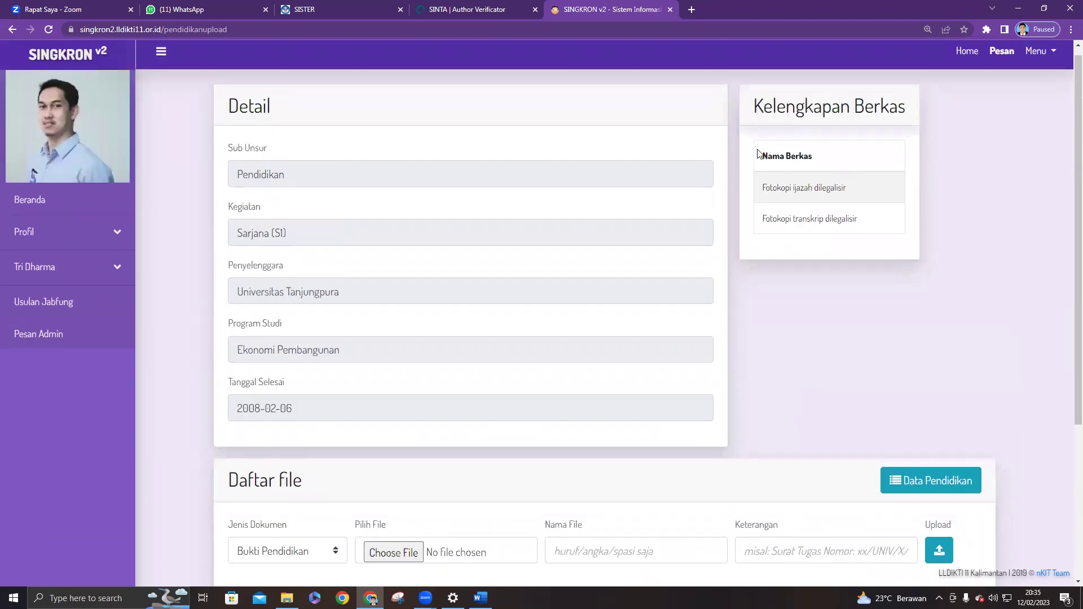
{"action": "left_click_drag", "start_coordinate": [761, 161], "coordinate": [865, 220]}
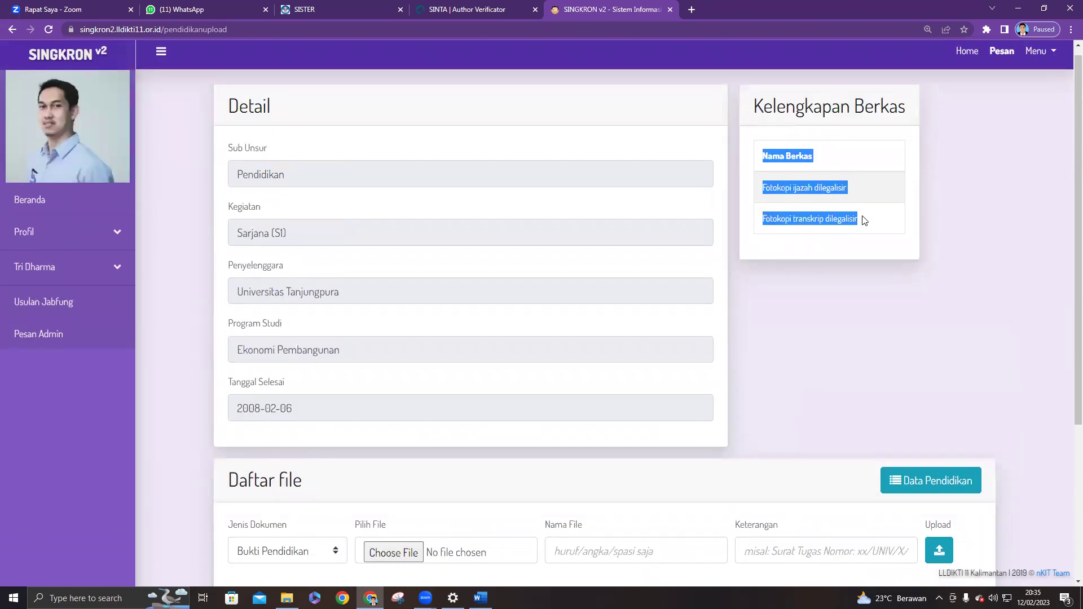
{"action": "scroll", "coordinate": [637, 259], "scroll_direction": "up", "scroll_amount": 1}
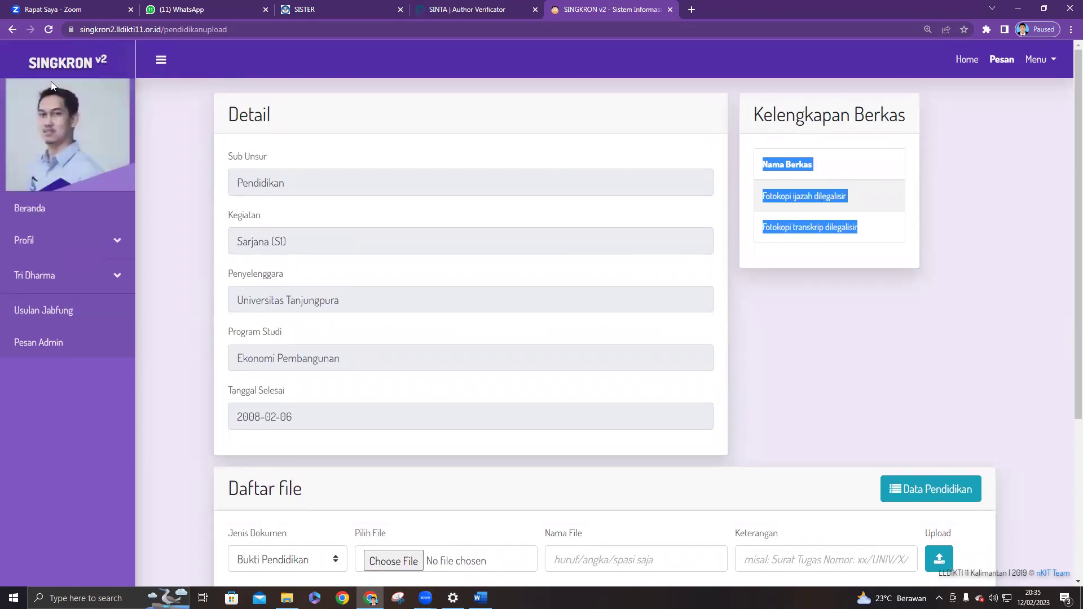
{"action": "scroll", "coordinate": [847, 362], "scroll_direction": "down", "scroll_amount": 4}
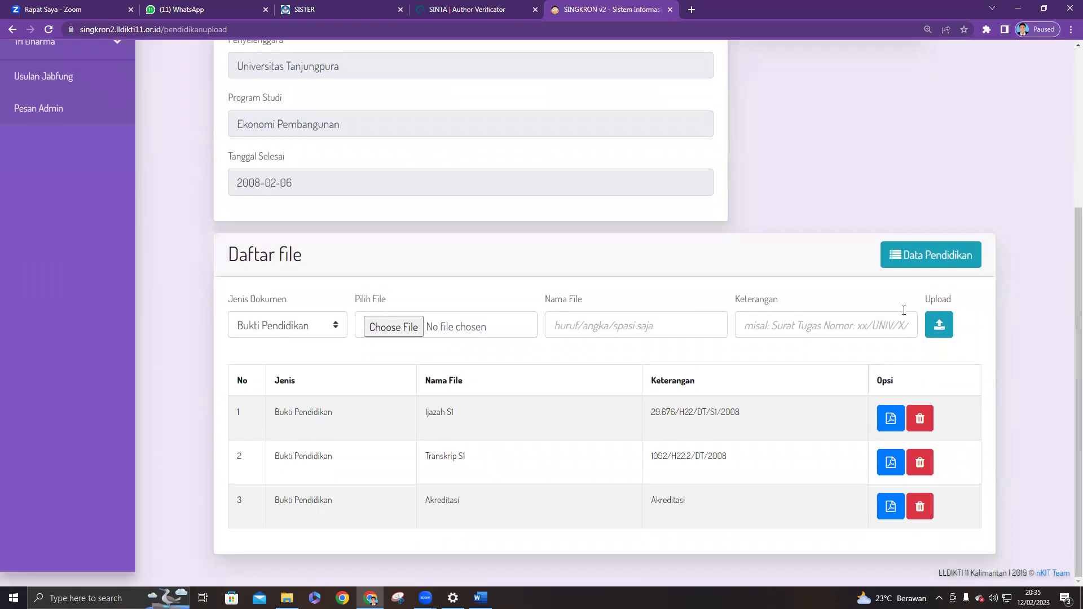
{"action": "scroll", "coordinate": [909, 334], "scroll_direction": "up", "scroll_amount": 4}
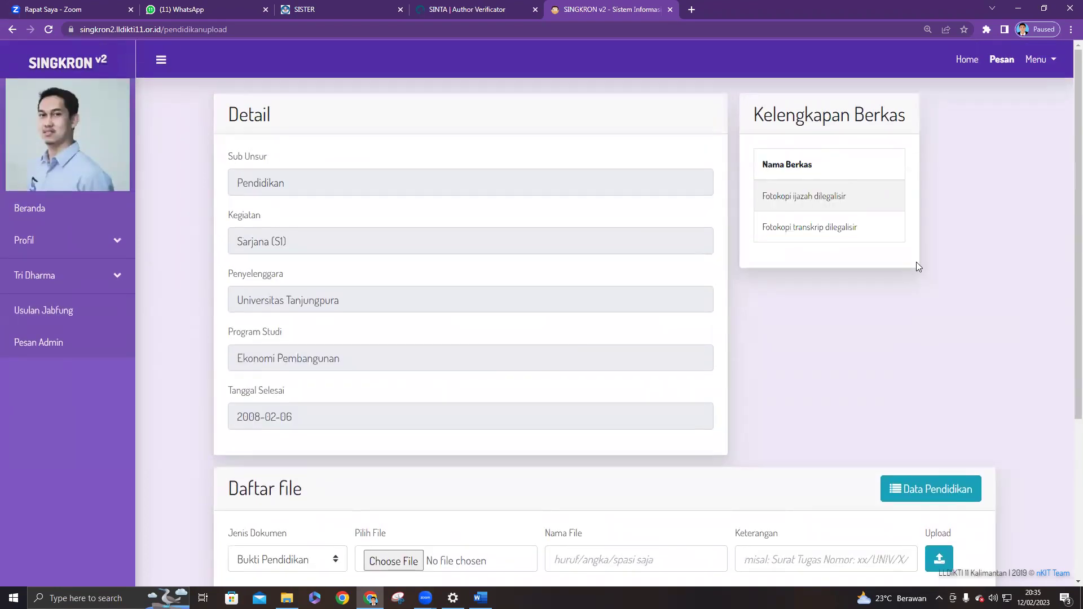
Open the Magister (S2) record's files and highlight the Ijazah S2 and Transkrip S2 details
{"action": "left_click", "coordinate": [11, 29]}
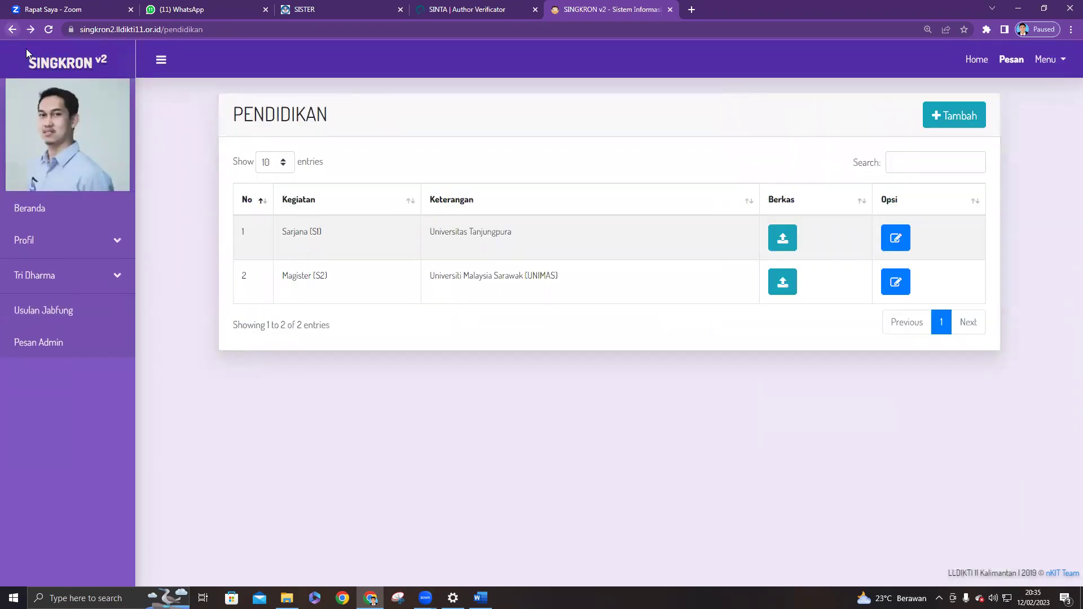
{"action": "left_click", "coordinate": [784, 289]}
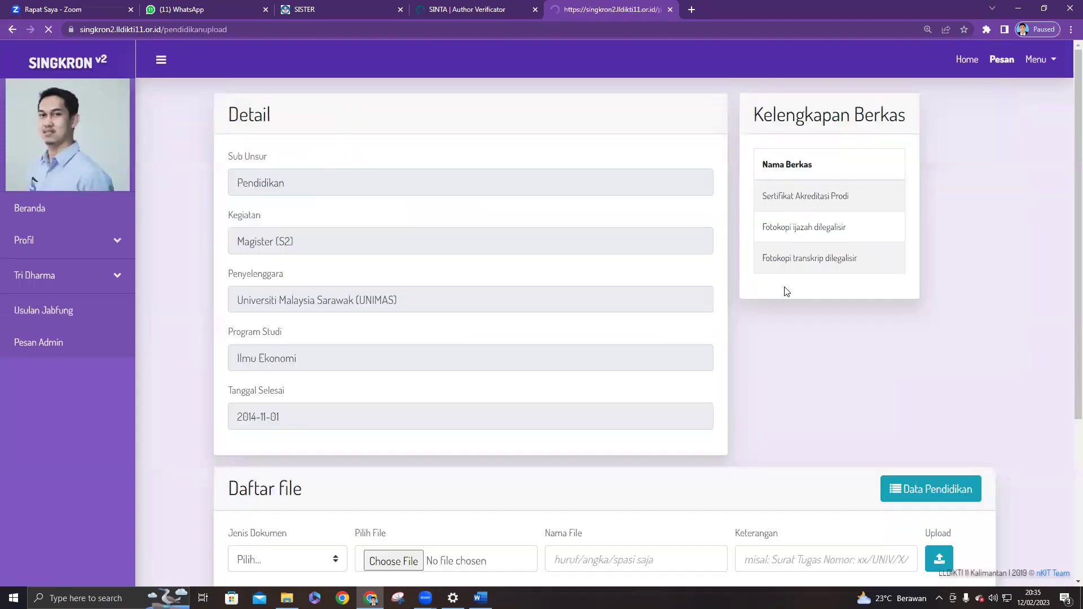
{"action": "scroll", "coordinate": [786, 290], "scroll_direction": "down", "scroll_amount": 3}
{"action": "left_click_drag", "start_coordinate": [281, 412], "coordinate": [550, 418]}
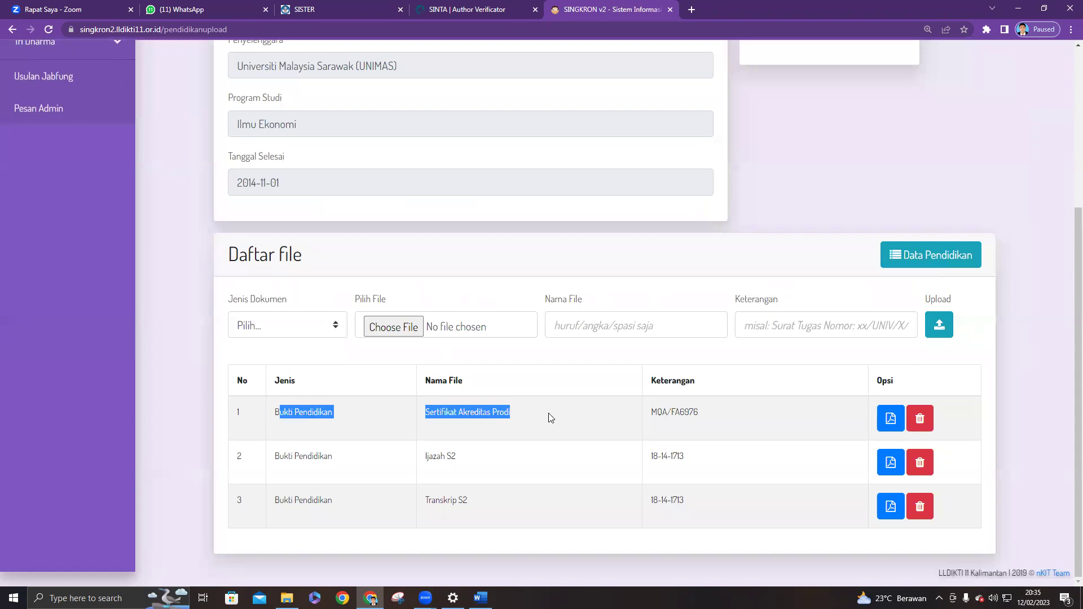
{"action": "left_click_drag", "start_coordinate": [414, 458], "coordinate": [715, 418]}
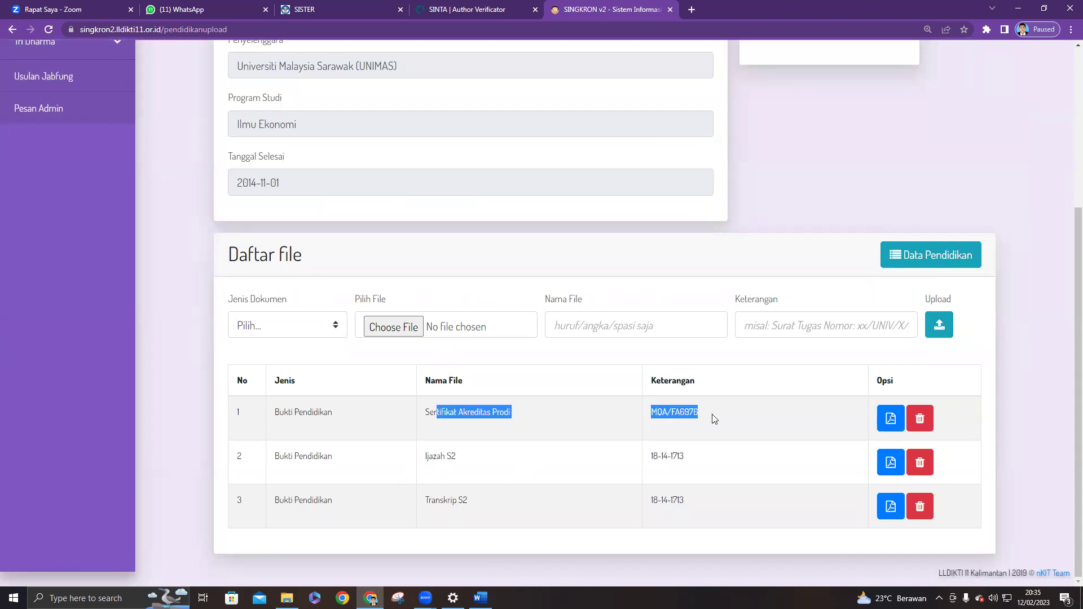
Review the S2 details: Pendidikan, Magister (S2), university, program and completion date 2014-11-01
{"action": "scroll", "coordinate": [574, 398], "scroll_direction": "up", "scroll_amount": 4}
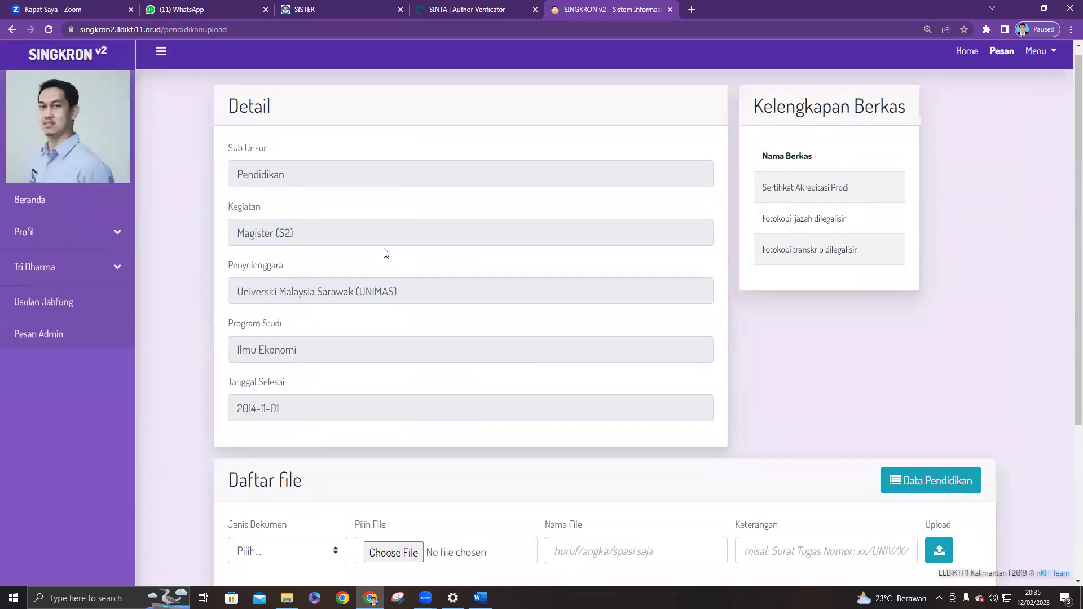
{"action": "left_click", "coordinate": [255, 175]}
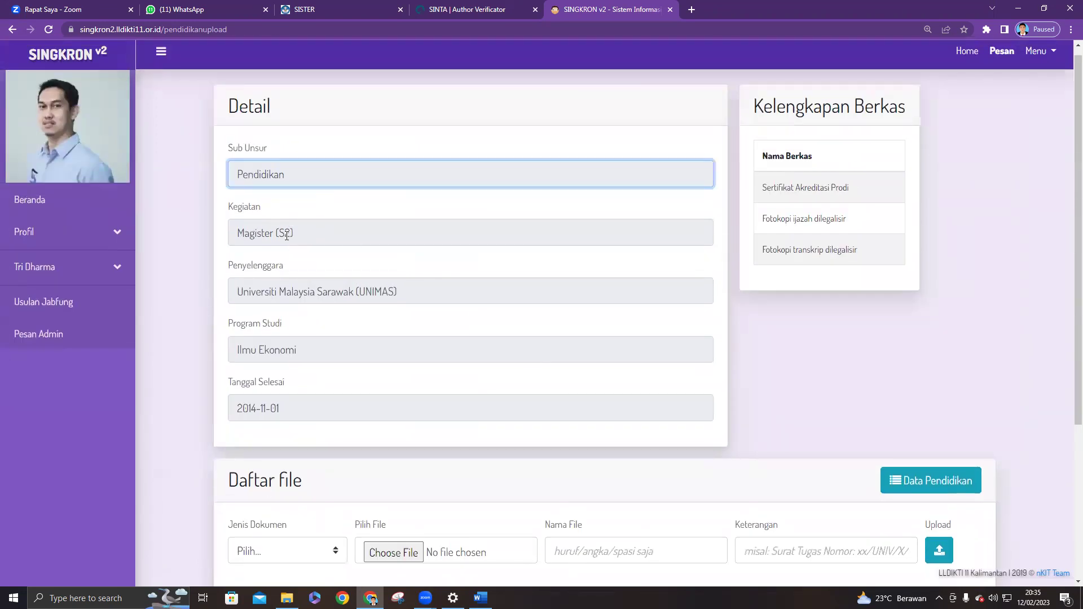
{"action": "left_click", "coordinate": [309, 234]}
{"action": "left_click", "coordinate": [321, 290]}
{"action": "left_click", "coordinate": [295, 350]}
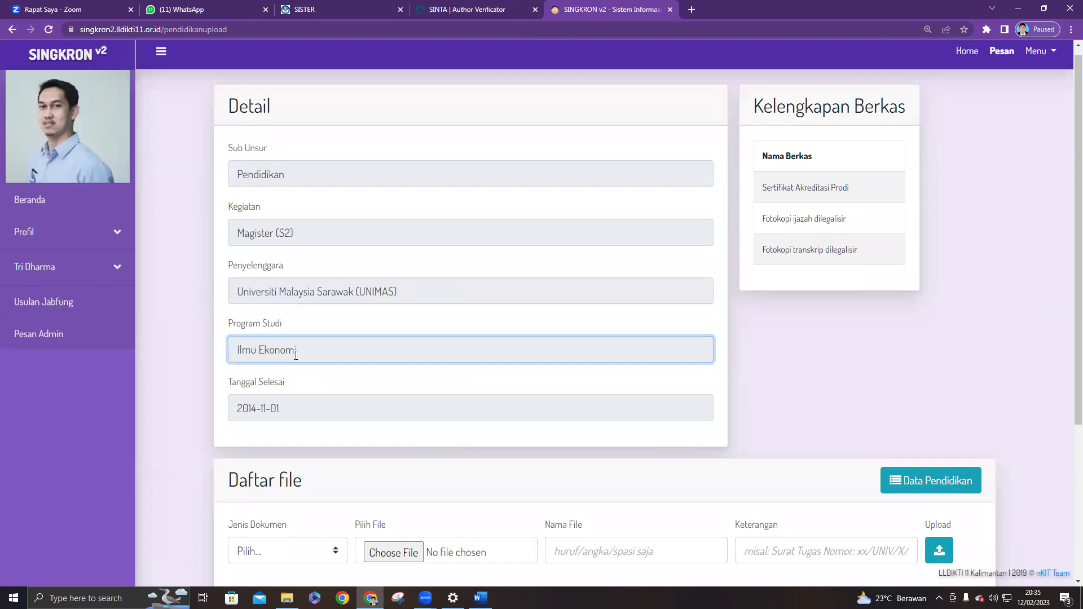
{"action": "left_click", "coordinate": [276, 417]}
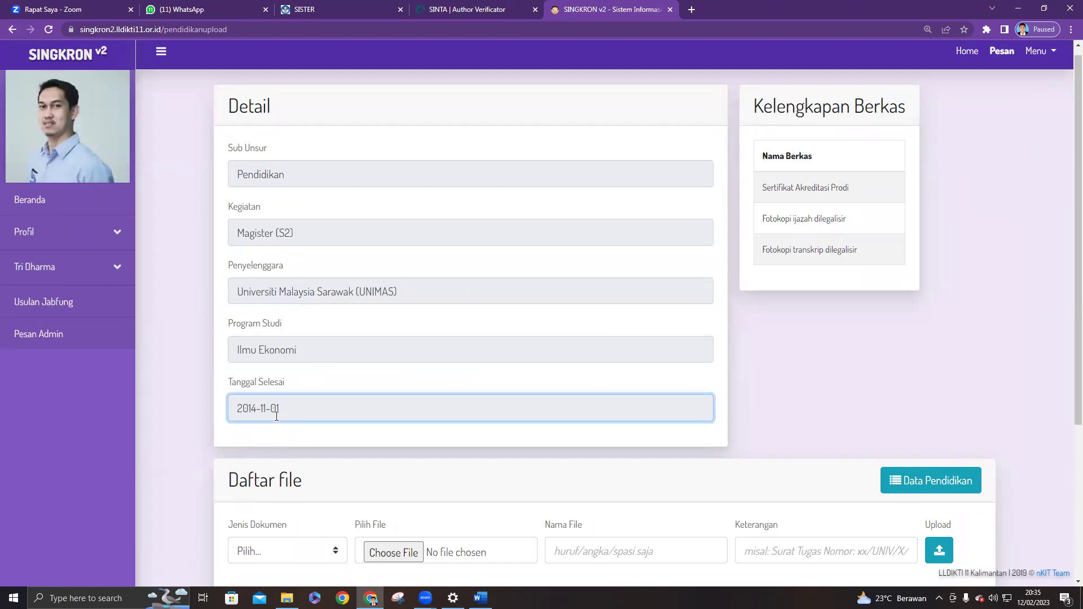
Expand the Tri Dharma record categories in the sidebar
{"action": "scroll", "coordinate": [276, 416], "scroll_direction": "up", "scroll_amount": 1}
{"action": "left_click", "coordinate": [92, 247]}
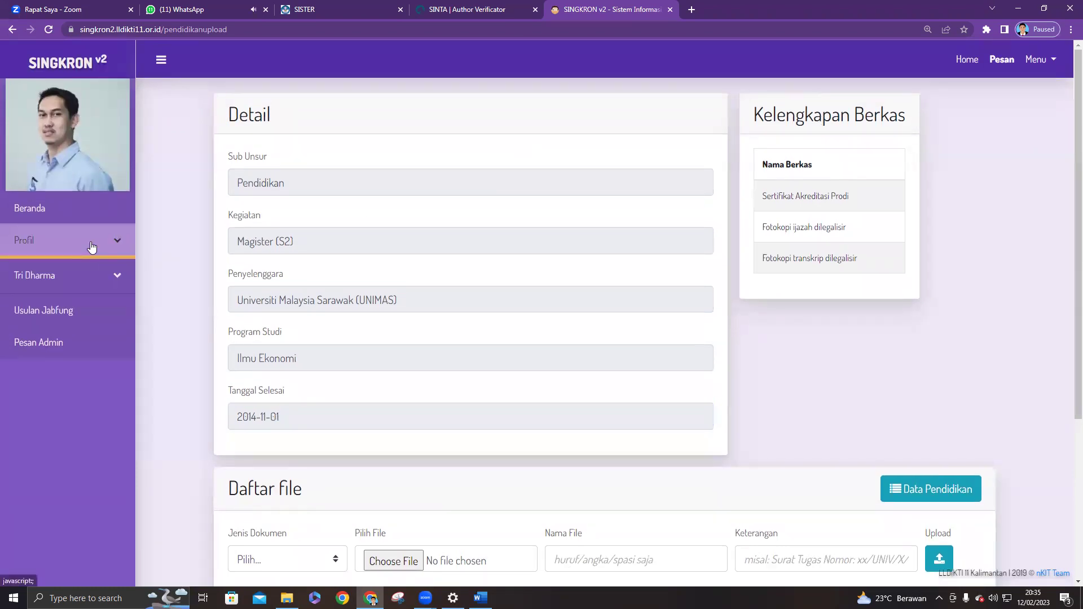
{"action": "left_click", "coordinate": [92, 247]}
{"action": "left_click", "coordinate": [82, 275]}
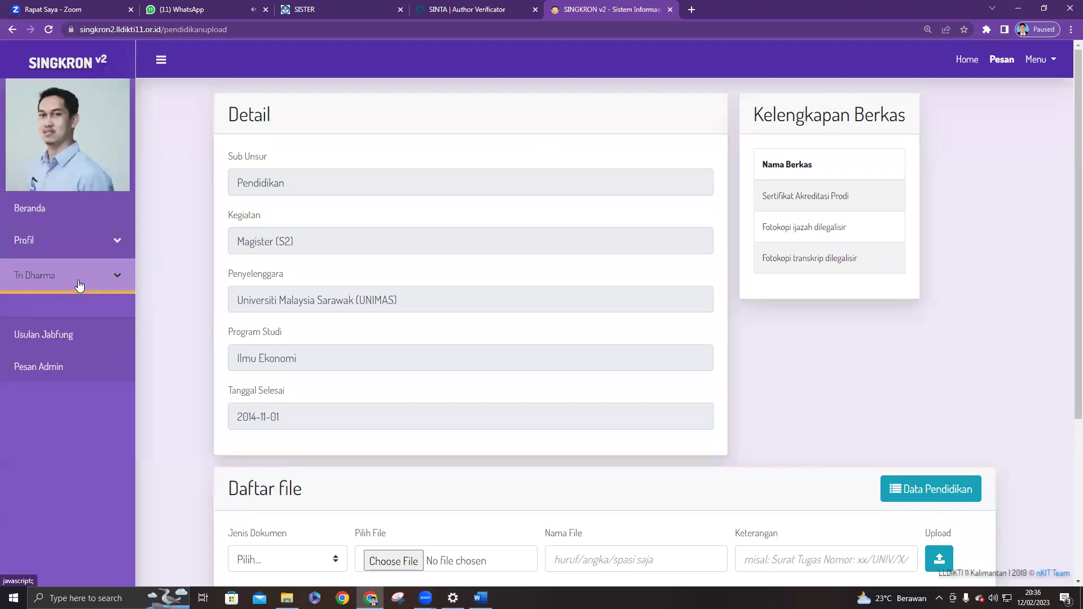
Open Pelaksanaan Pendidikan, highlight the Manajemen Operasional rows, and open Manajemen Operasional 09's files
{"action": "left_click", "coordinate": [75, 343]}
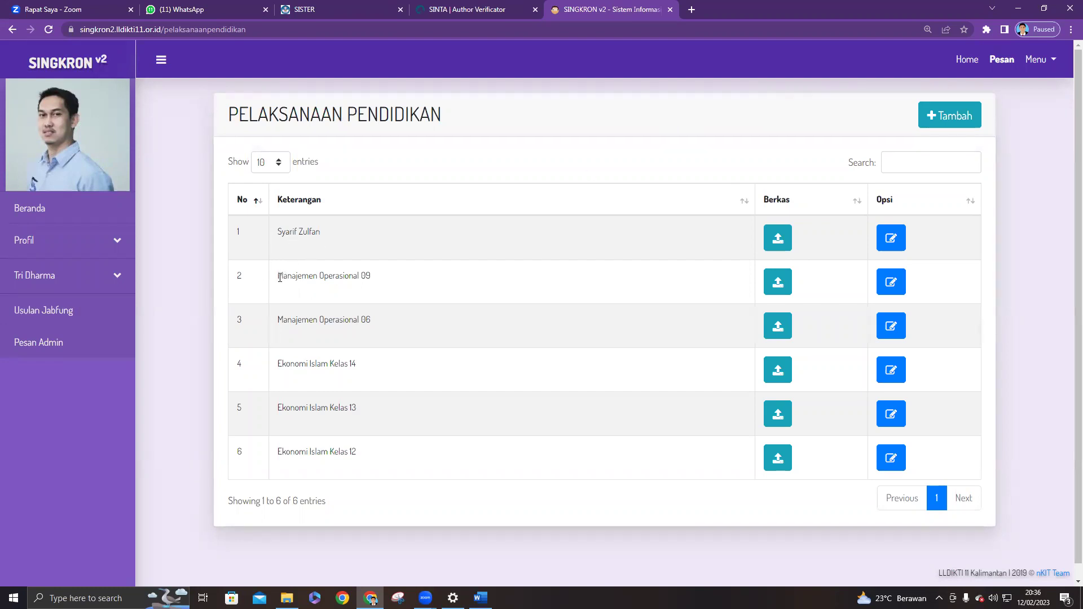
{"action": "left_click_drag", "start_coordinate": [280, 277], "coordinate": [373, 281]}
{"action": "left_click_drag", "start_coordinate": [284, 319], "coordinate": [371, 320]}
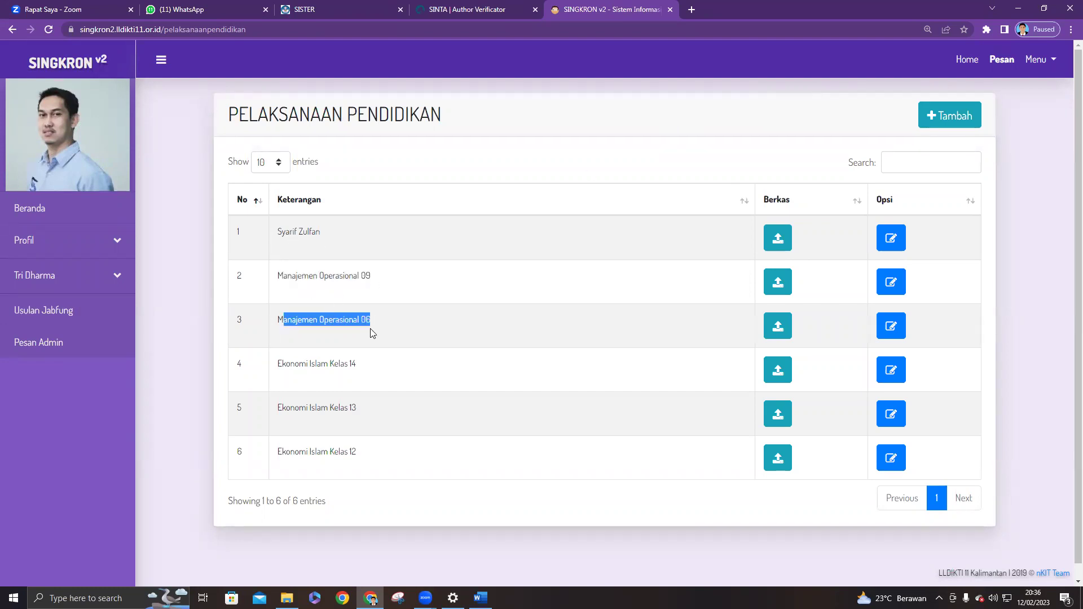
{"action": "left_click_drag", "start_coordinate": [362, 455], "coordinate": [222, 278]}
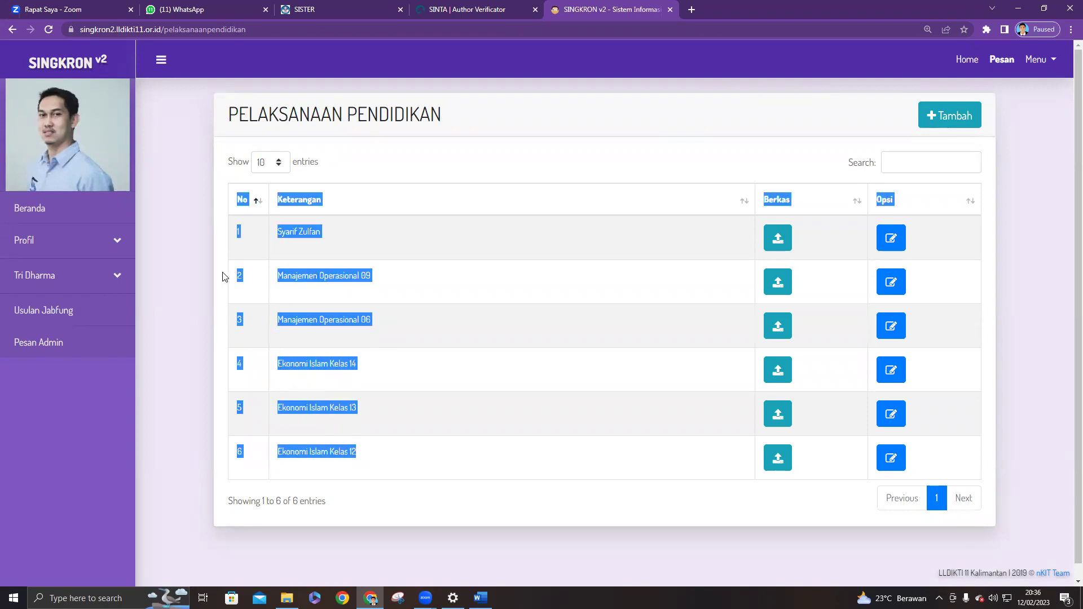
{"action": "left_click", "coordinate": [590, 292]}
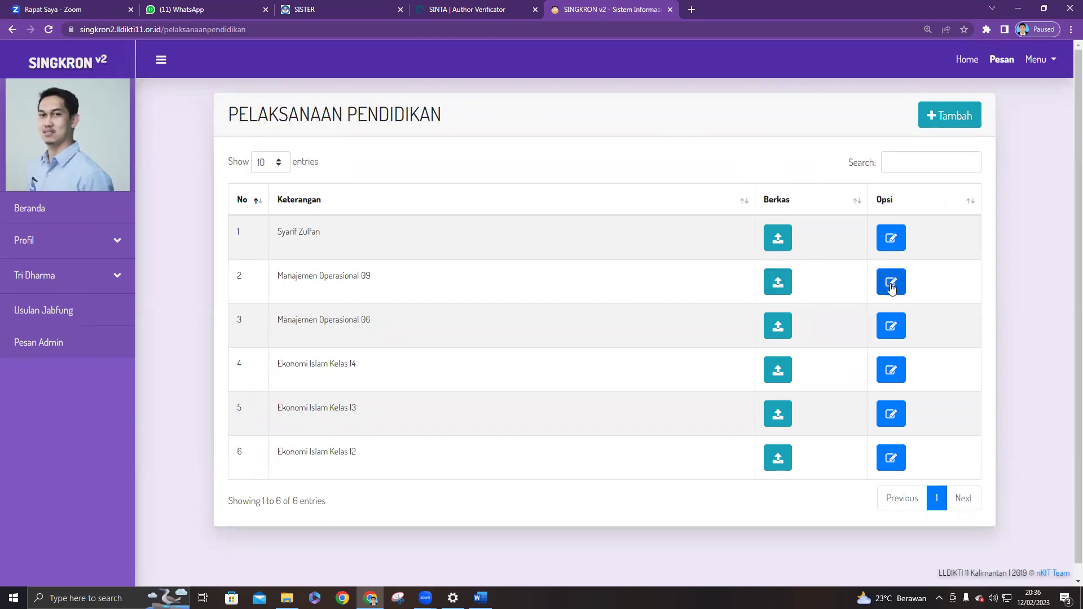
{"action": "left_click", "coordinate": [779, 283]}
{"action": "scroll", "coordinate": [773, 286], "scroll_direction": "down", "scroll_amount": 5}
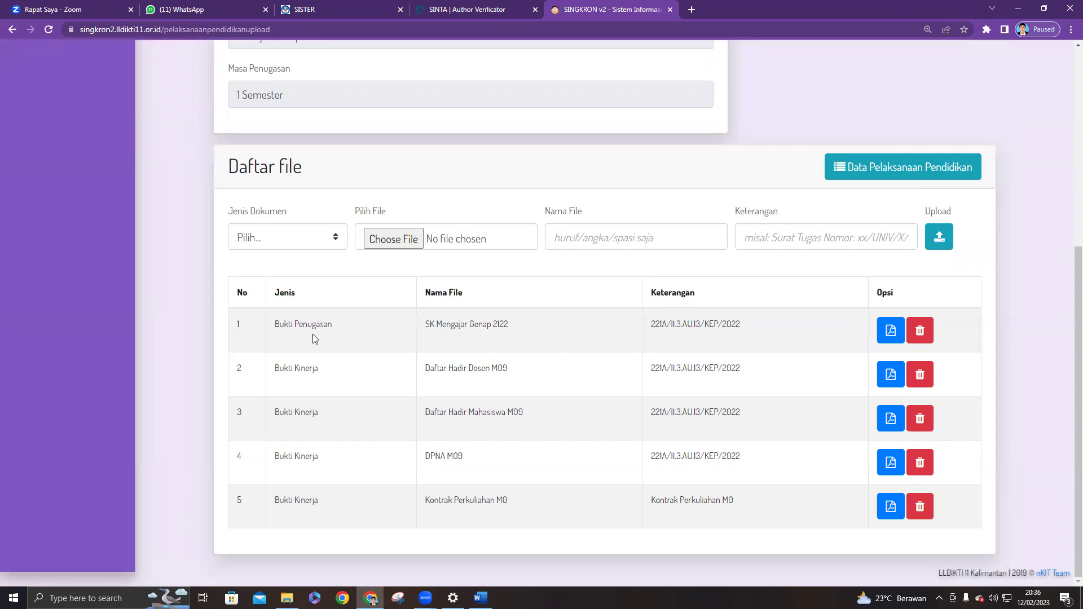
{"action": "left_click_drag", "start_coordinate": [426, 325], "coordinate": [789, 333]}
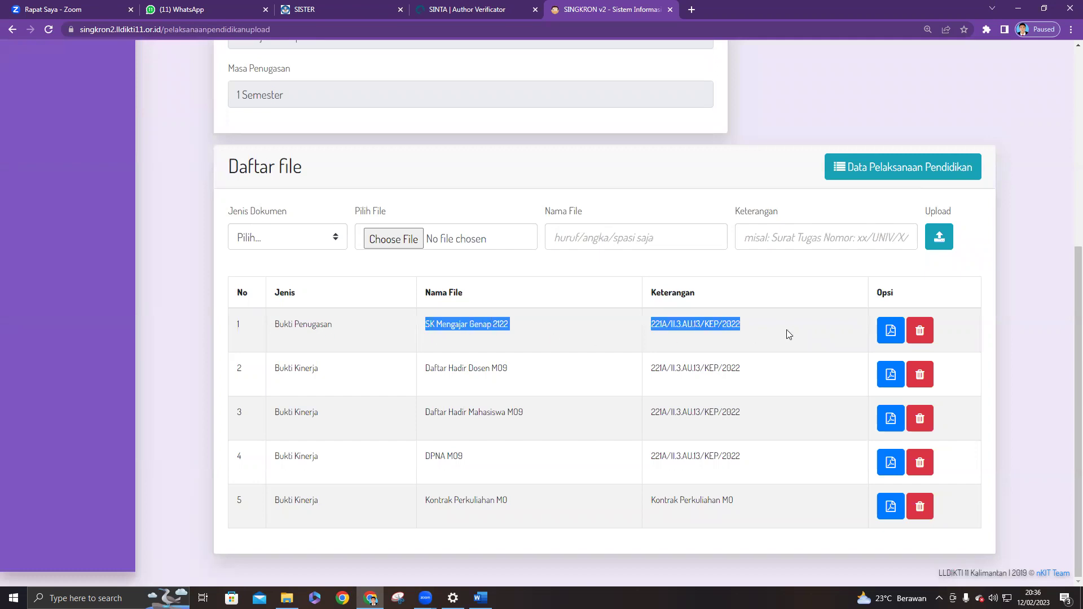
{"action": "left_click", "coordinate": [446, 326]}
{"action": "left_click_drag", "start_coordinate": [426, 327], "coordinate": [584, 329]}
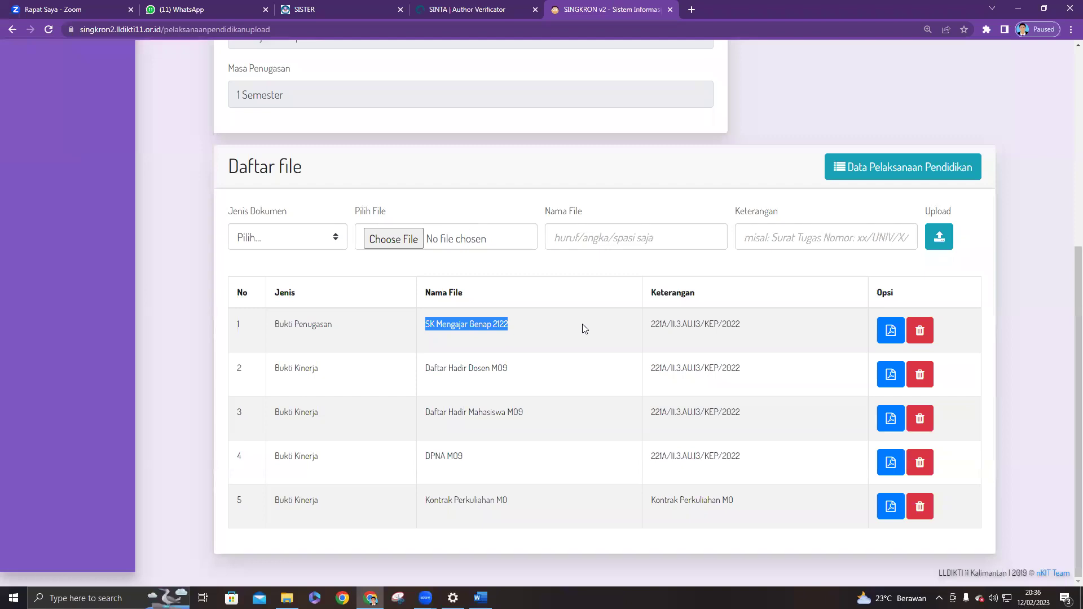
{"action": "left_click_drag", "start_coordinate": [274, 327], "coordinate": [509, 323]}
{"action": "left_click", "coordinate": [332, 238]}
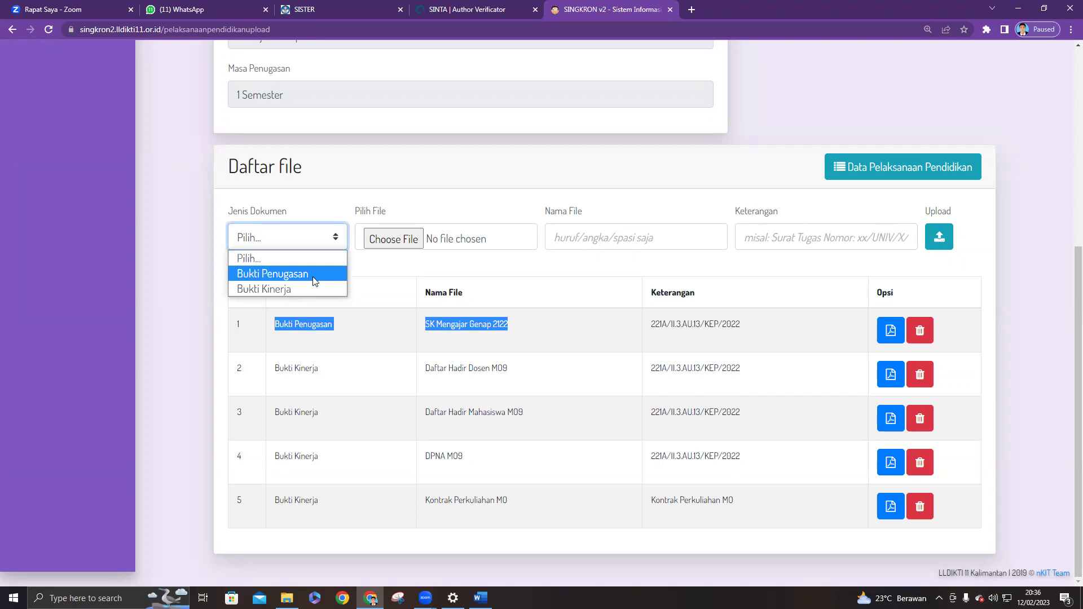
{"action": "left_click", "coordinate": [577, 349]}
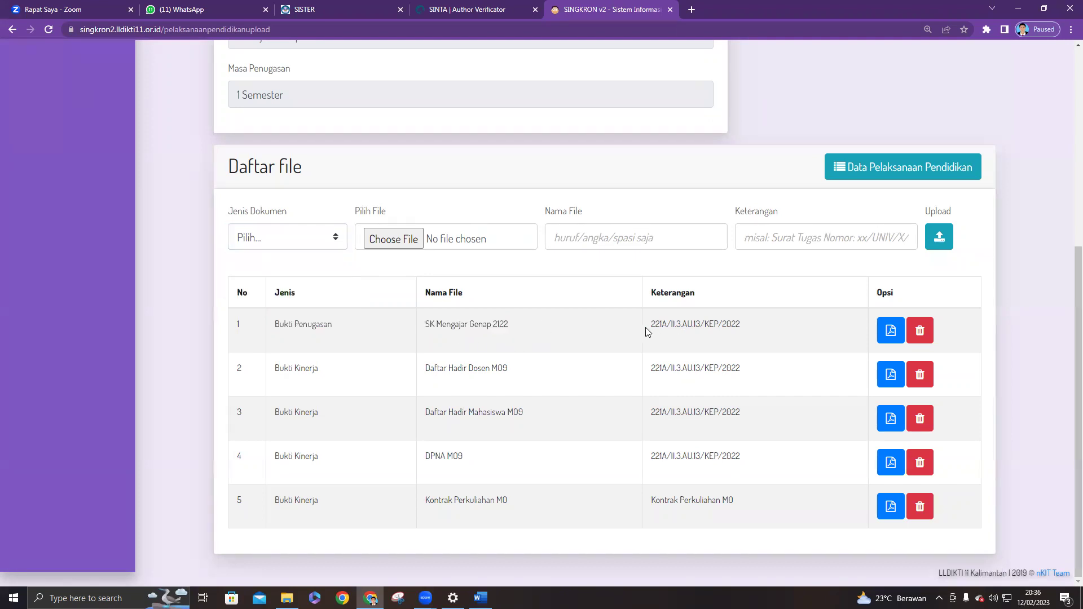
{"action": "left_click_drag", "start_coordinate": [649, 327], "coordinate": [774, 329]}
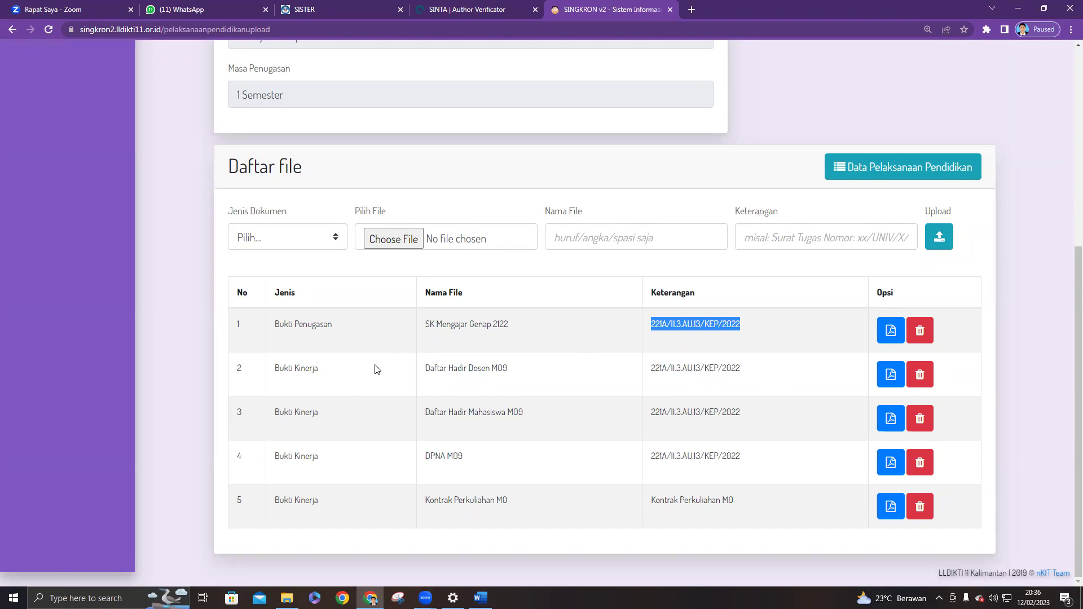
{"action": "left_click_drag", "start_coordinate": [428, 373], "coordinate": [523, 375]}
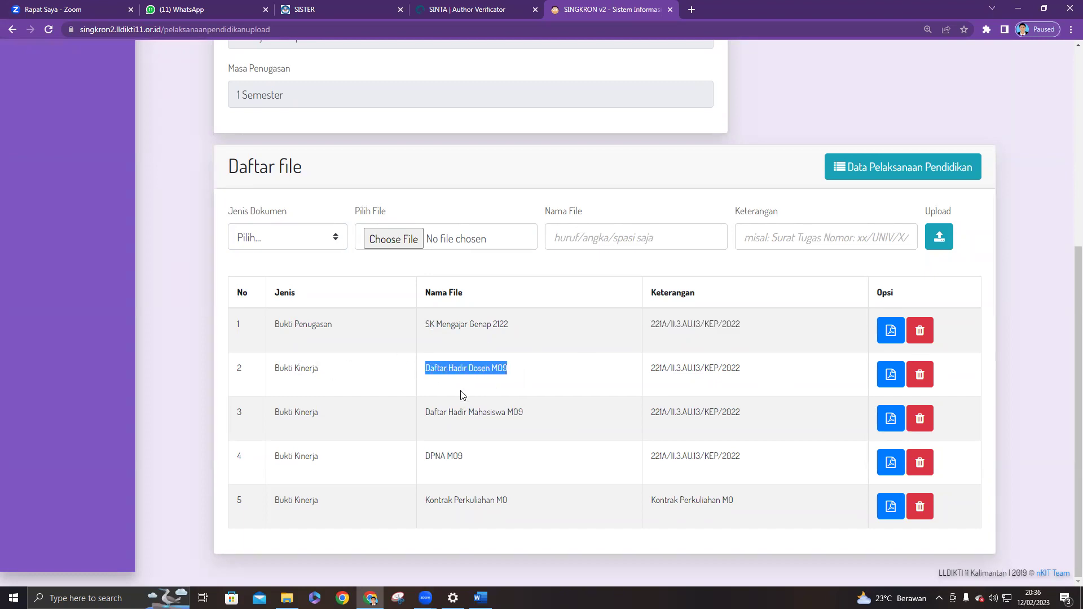
{"action": "left_click_drag", "start_coordinate": [426, 411], "coordinate": [547, 418]}
{"action": "left_click_drag", "start_coordinate": [430, 455], "coordinate": [520, 509]}
{"action": "scroll", "coordinate": [559, 440], "scroll_direction": "up", "scroll_amount": 5}
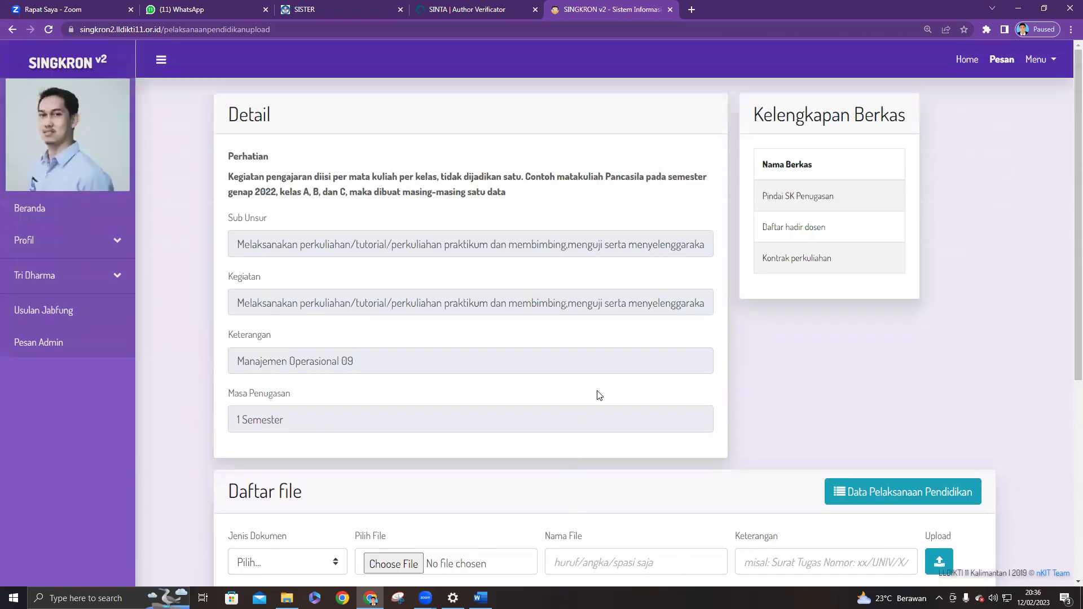
{"action": "left_click_drag", "start_coordinate": [762, 197], "coordinate": [856, 198]}
{"action": "left_click_drag", "start_coordinate": [765, 227], "coordinate": [885, 237]}
{"action": "left_click", "coordinate": [847, 259]}
{"action": "left_click_drag", "start_coordinate": [771, 258], "coordinate": [925, 261]}
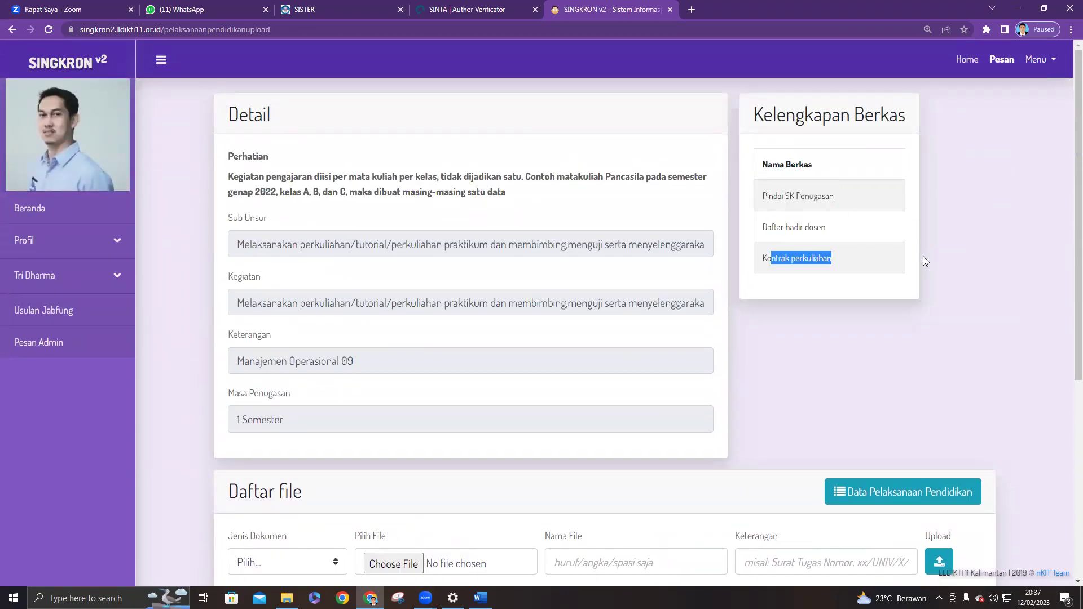
{"action": "scroll", "coordinate": [811, 206], "scroll_direction": "down", "scroll_amount": 2}
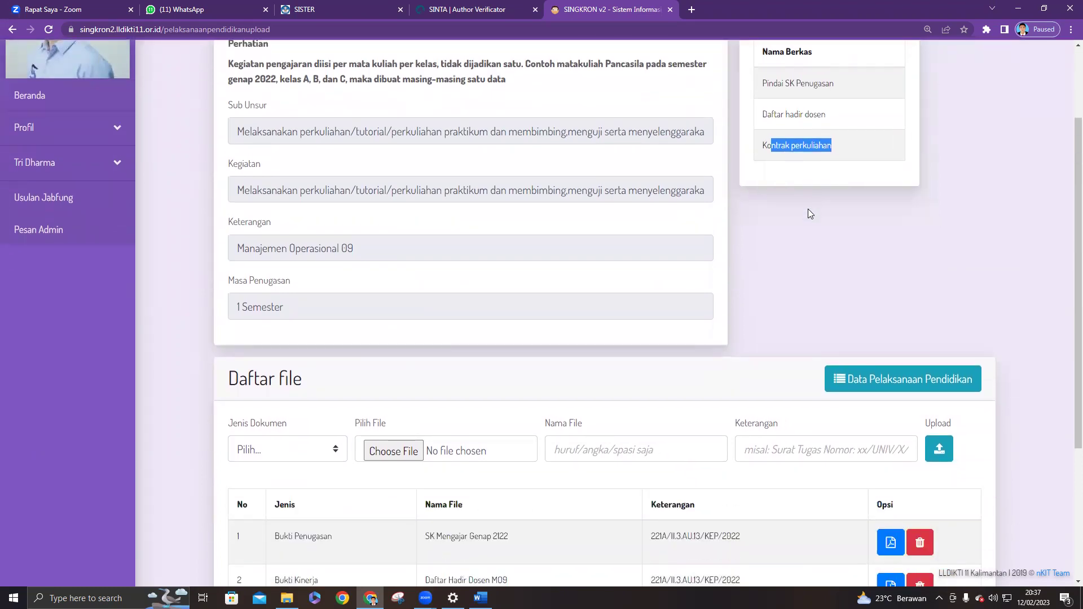
{"action": "scroll", "coordinate": [459, 399], "scroll_direction": "down", "scroll_amount": 3}
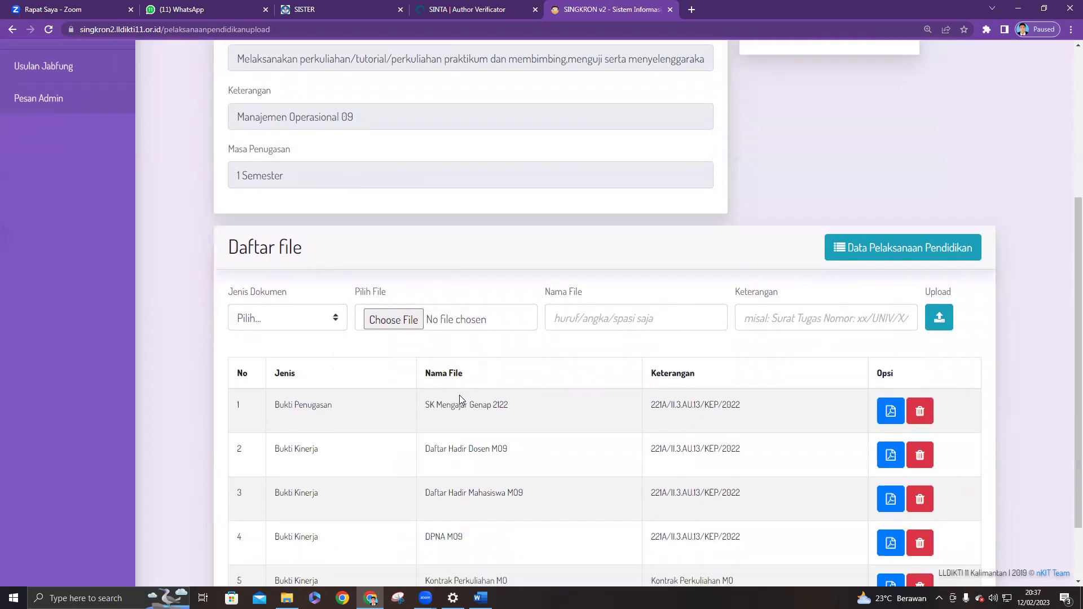
{"action": "scroll", "coordinate": [459, 399], "scroll_direction": "down", "scroll_amount": 1}
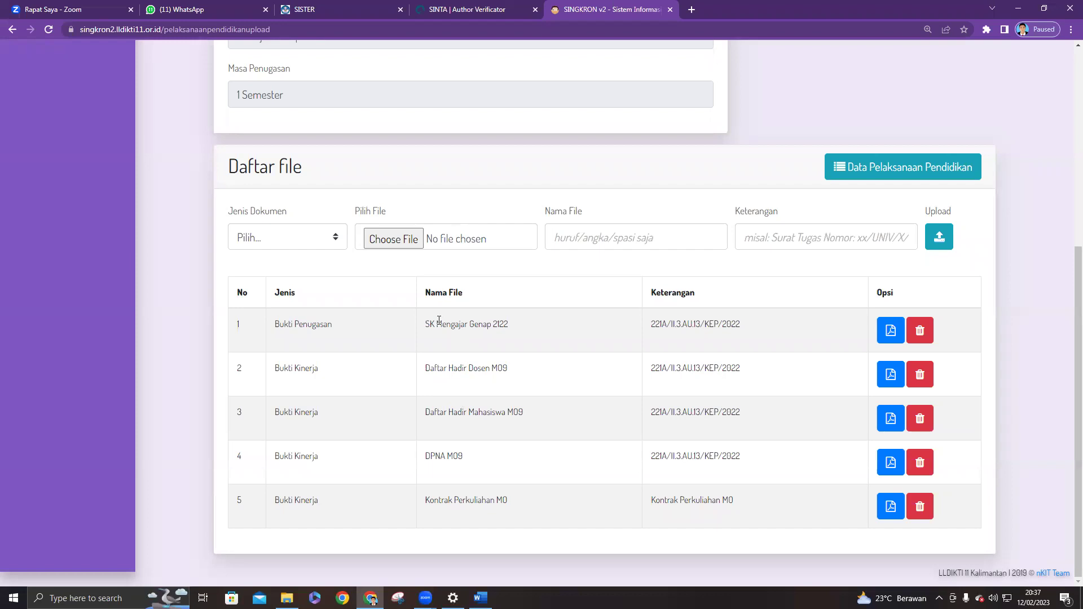
{"action": "left_click_drag", "start_coordinate": [425, 324], "coordinate": [623, 327]}
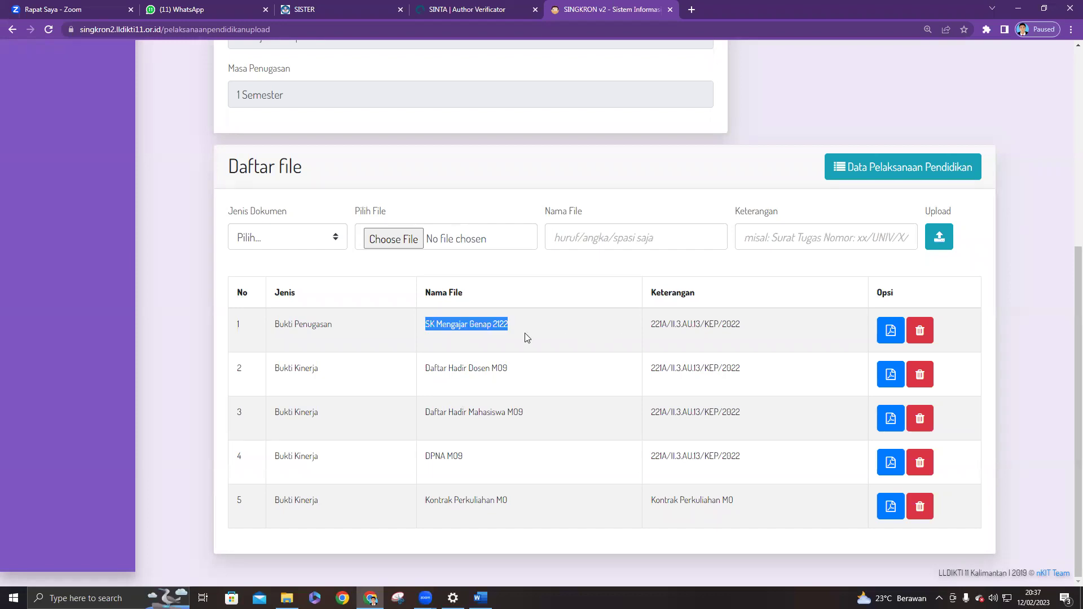
{"action": "left_click_drag", "start_coordinate": [424, 503], "coordinate": [519, 507]}
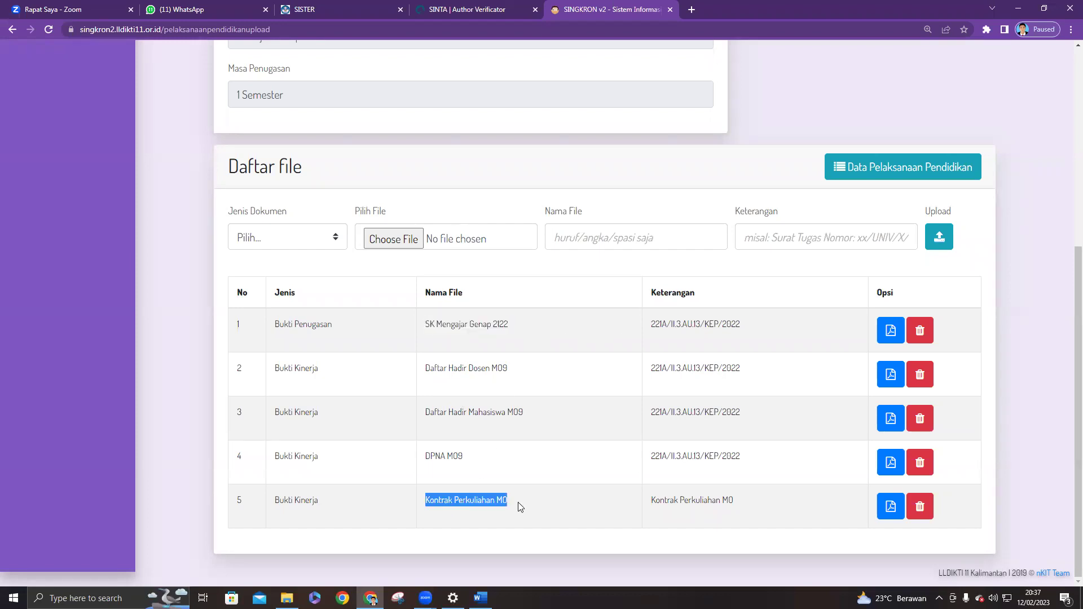
{"action": "left_click_drag", "start_coordinate": [425, 370], "coordinate": [609, 457]}
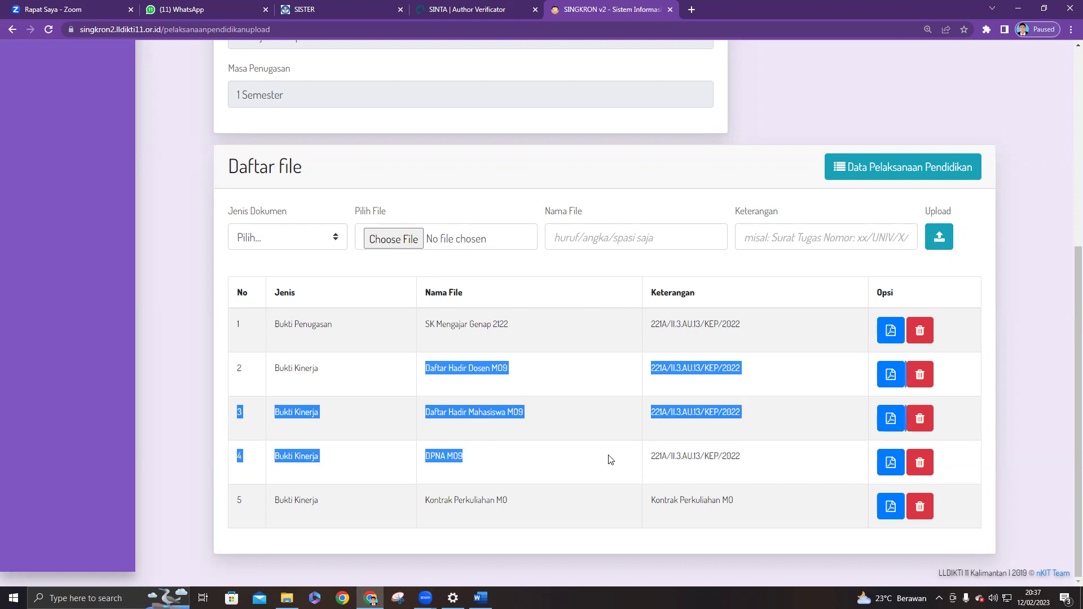
Open dosen.unmuhpnk.ac.id in a new tab and log in to the DASH Dosen Beranda dashboard
{"action": "left_click", "coordinate": [691, 9]}
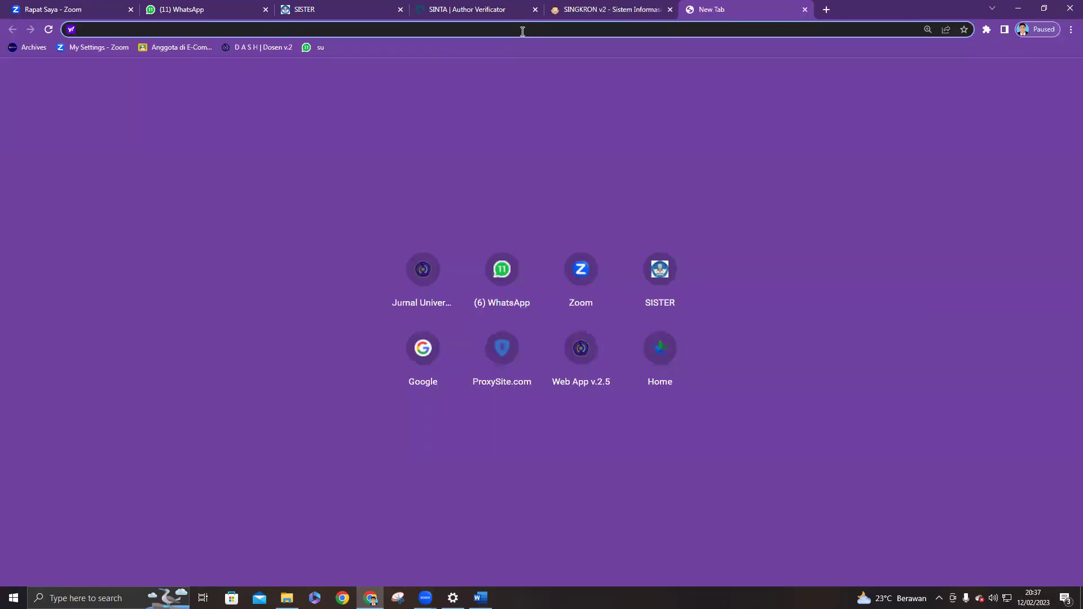
{"action": "type", "text": "do"}
{"action": "key", "text": "Return"}
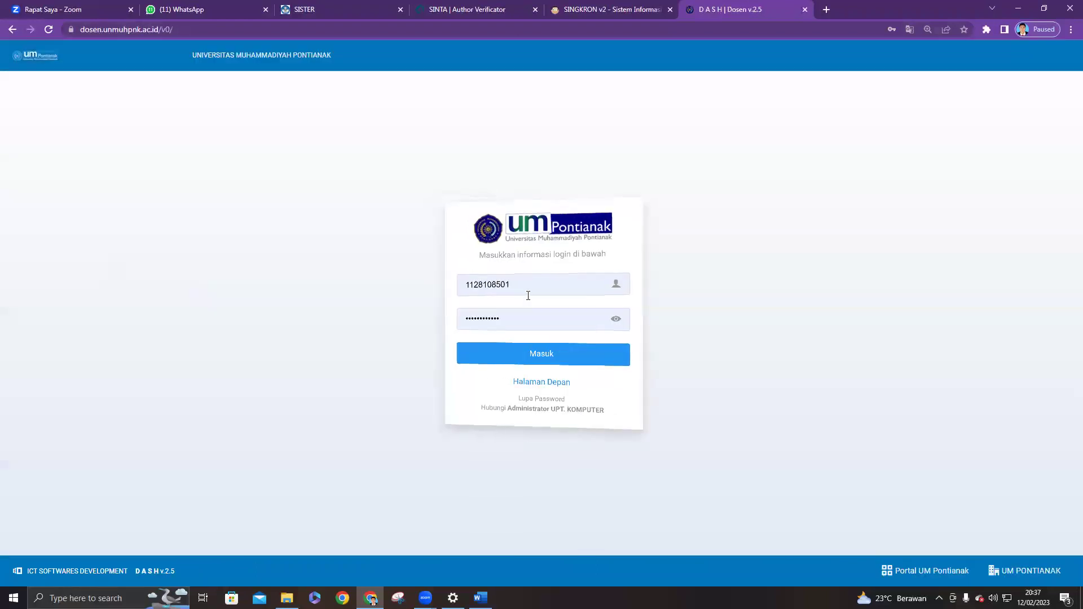
{"action": "left_click", "coordinate": [542, 353]}
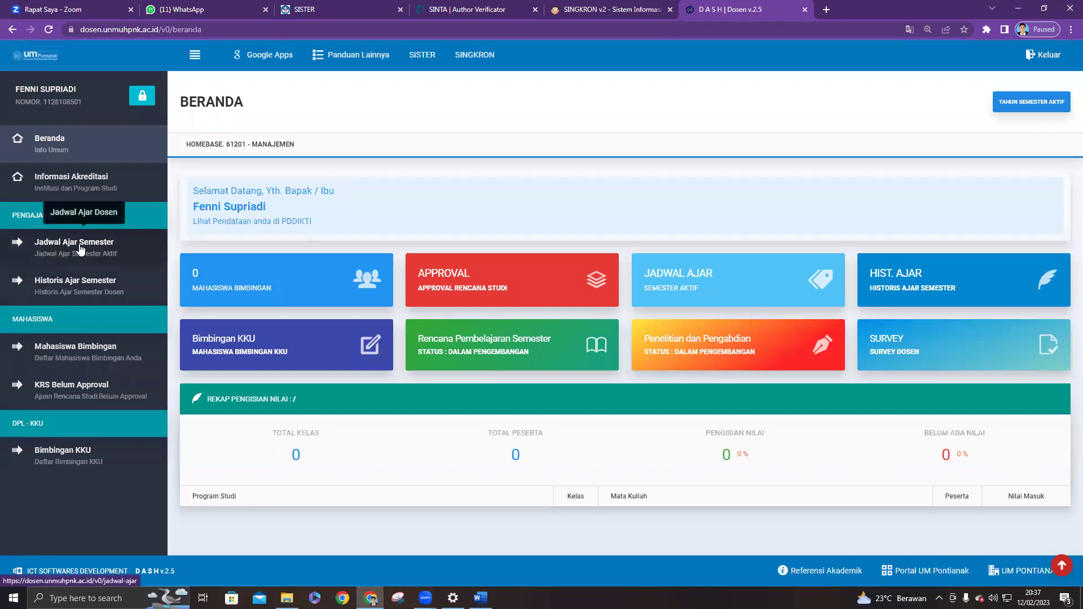
Open the semester 20202 teaching details as a table listing the 8 APLIKASI KOMPUTER classes
{"action": "left_click", "coordinate": [69, 289]}
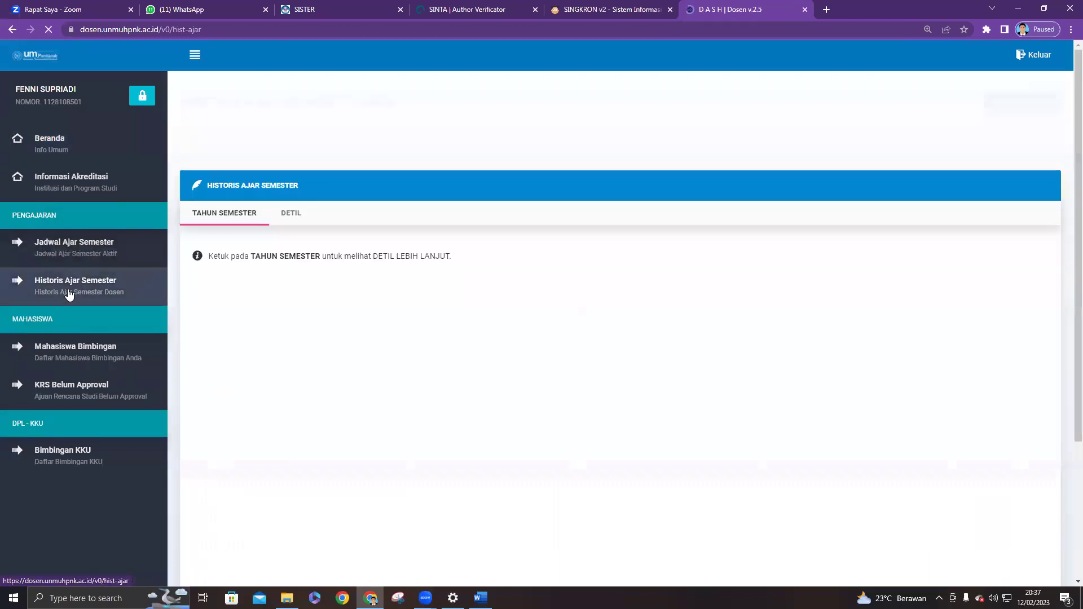
{"action": "scroll", "coordinate": [346, 355], "scroll_direction": "down", "scroll_amount": 5}
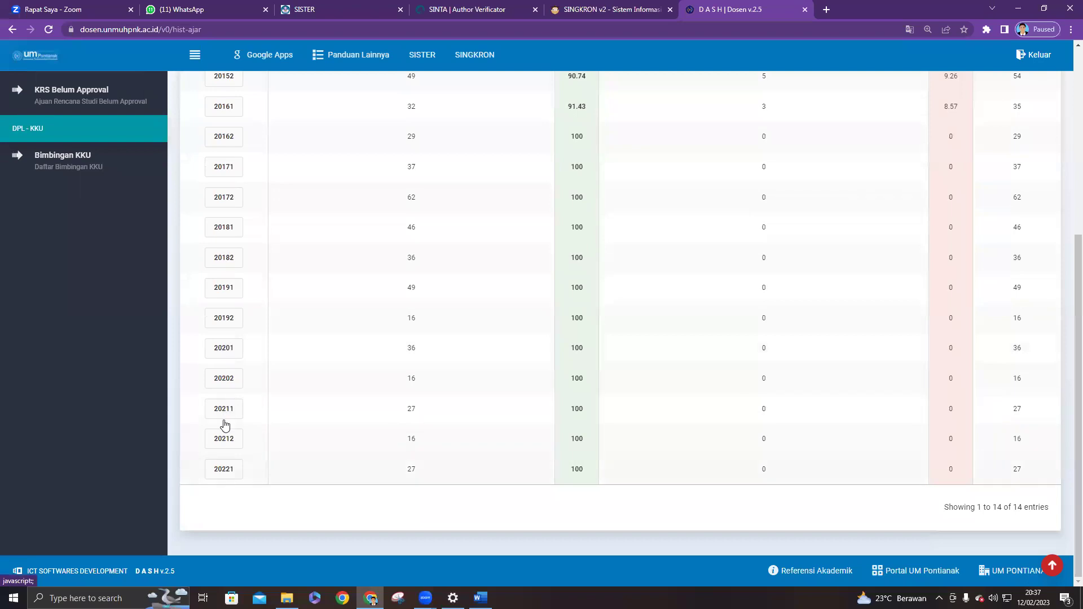
{"action": "left_click", "coordinate": [223, 378]}
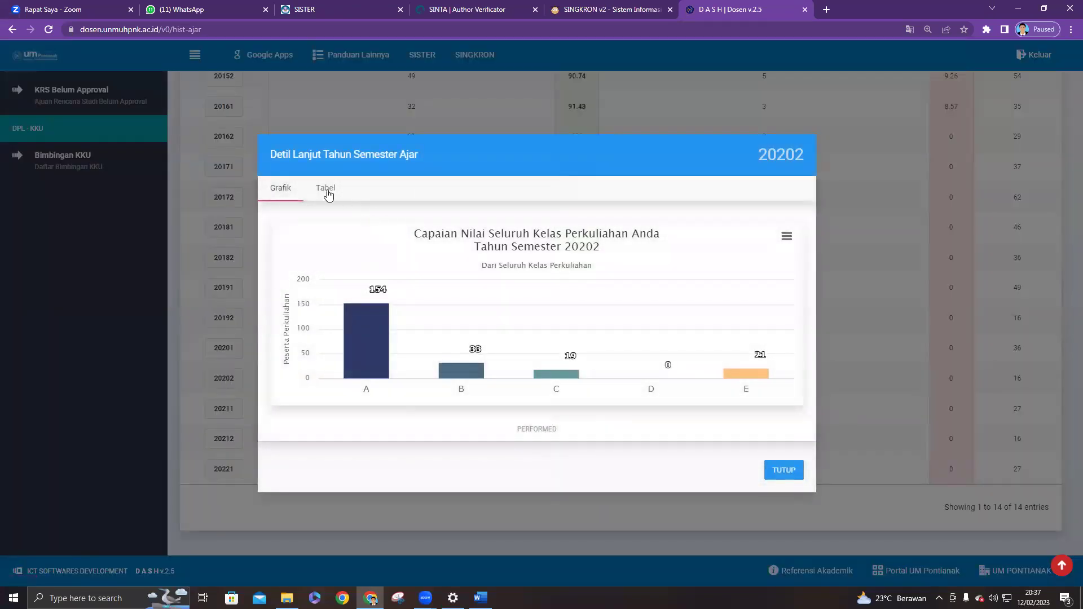
{"action": "left_click", "coordinate": [326, 188]}
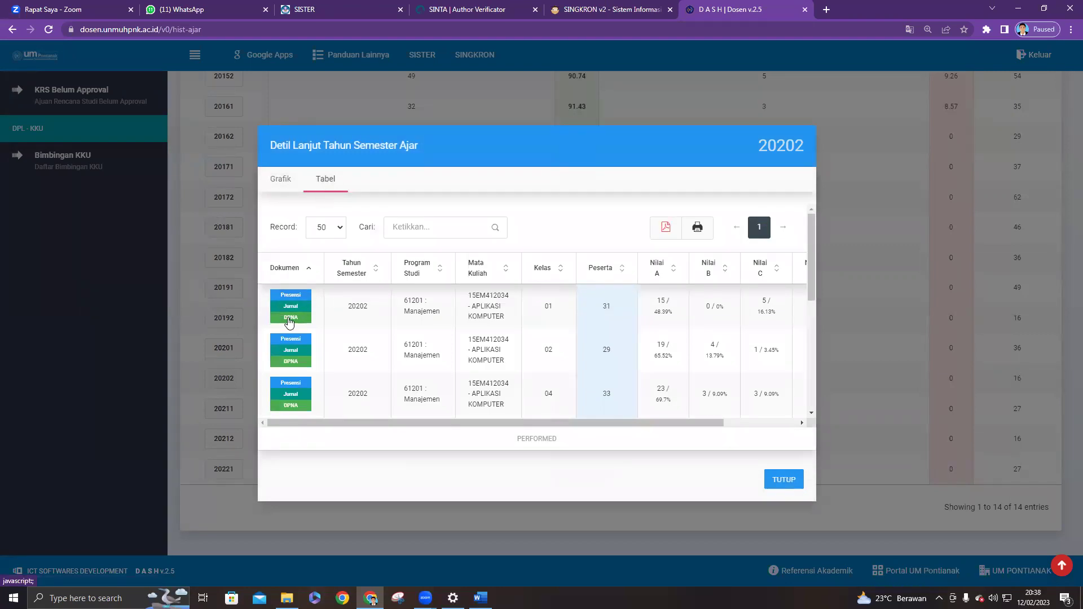
{"action": "left_click", "coordinate": [782, 480]}
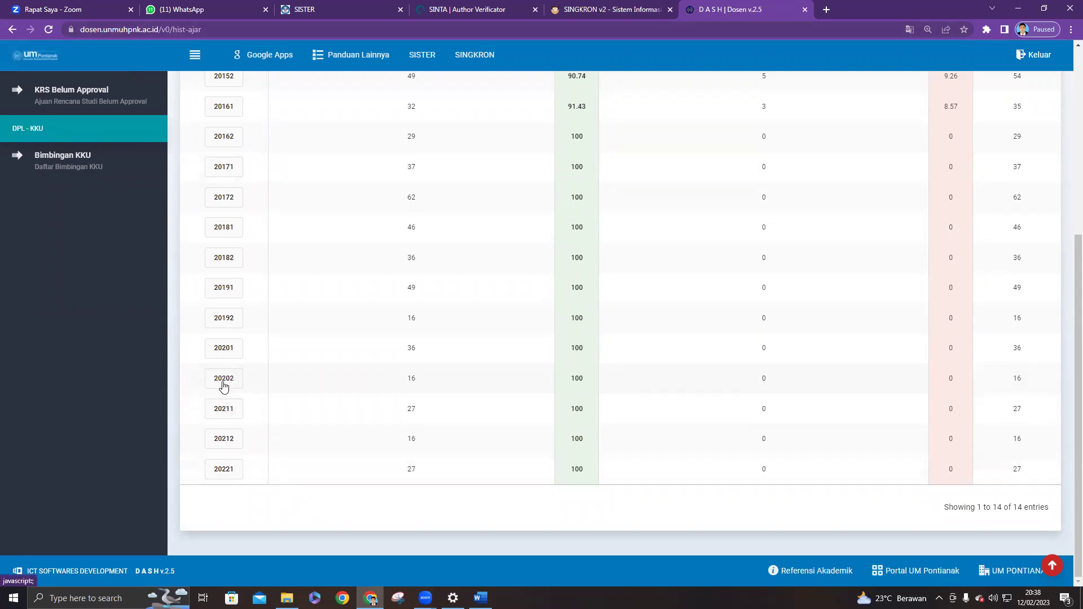
{"action": "left_click", "coordinate": [224, 386]}
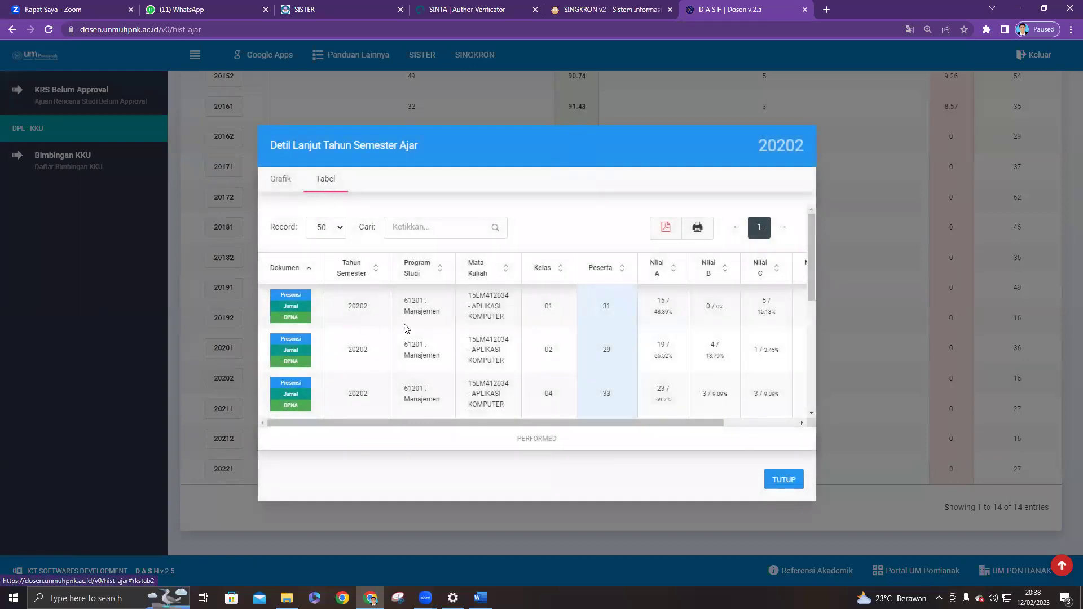
{"action": "scroll", "coordinate": [473, 373], "scroll_direction": "down", "scroll_amount": 5}
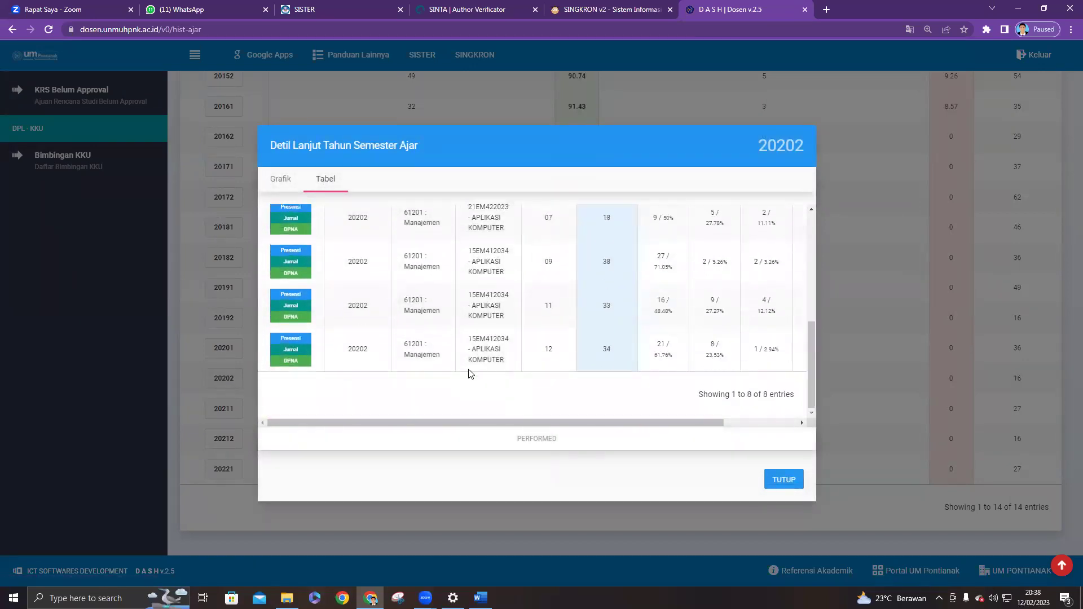
{"action": "scroll", "coordinate": [468, 373], "scroll_direction": "up", "scroll_amount": 5}
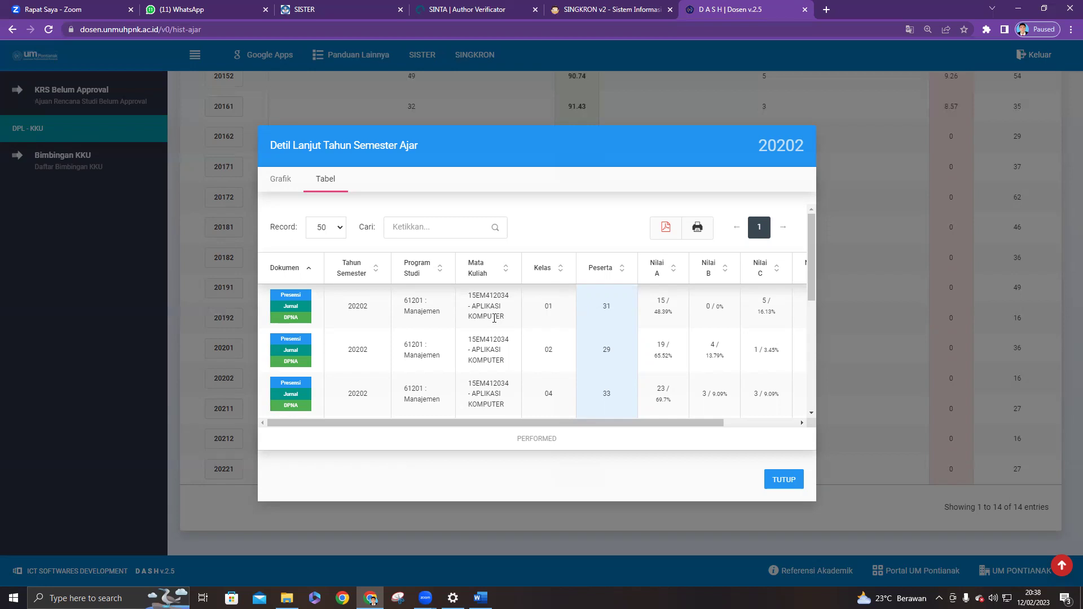
Download the class 01 attendance record DOC-20202.pdf, open it, and scroll through its 3 pages
{"action": "left_click", "coordinate": [295, 299]}
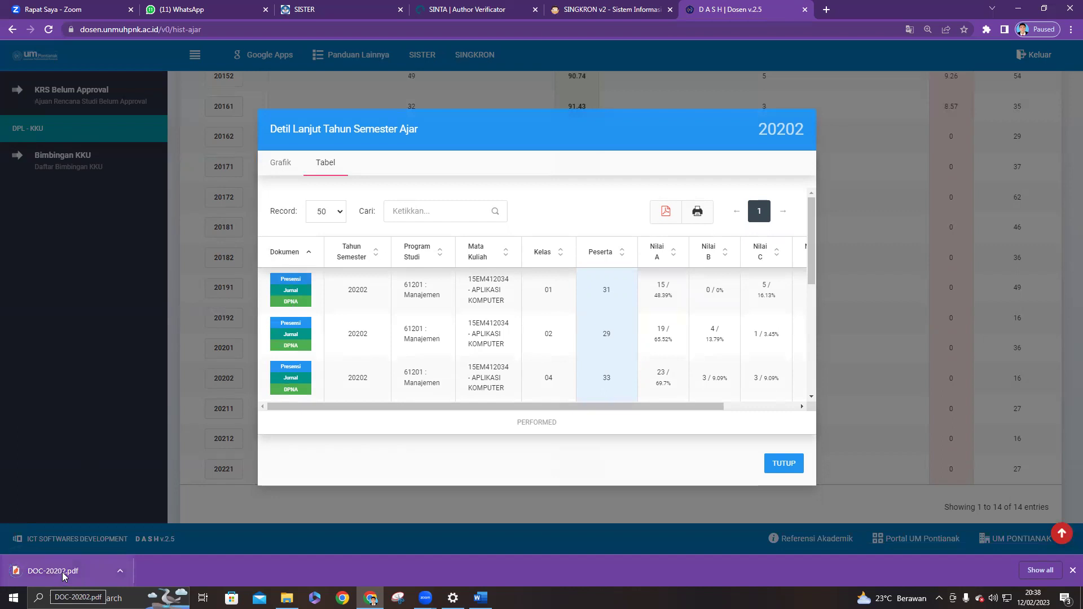
{"action": "left_click", "coordinate": [63, 573]}
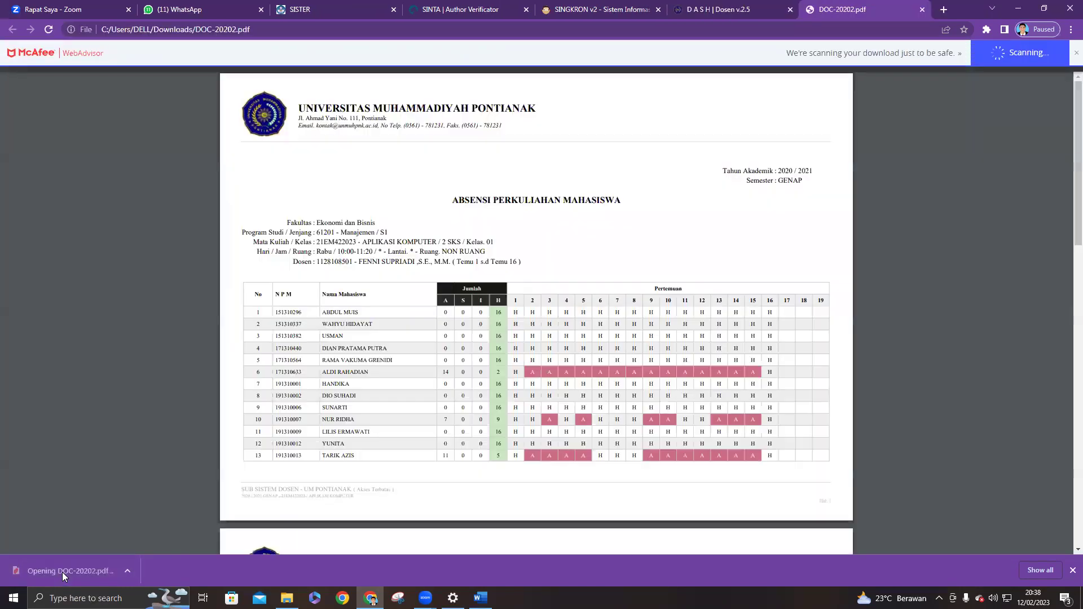
{"action": "scroll", "coordinate": [419, 304], "scroll_direction": "down", "scroll_amount": 15}
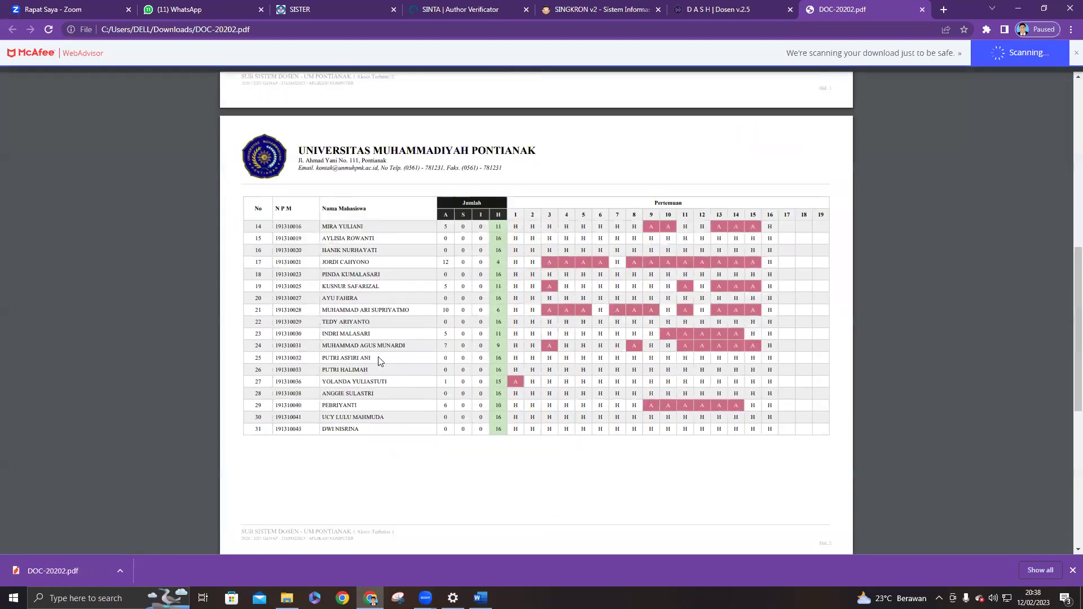
{"action": "scroll", "coordinate": [512, 374], "scroll_direction": "up", "scroll_amount": 5}
{"action": "scroll", "coordinate": [699, 386], "scroll_direction": "down", "scroll_amount": 3}
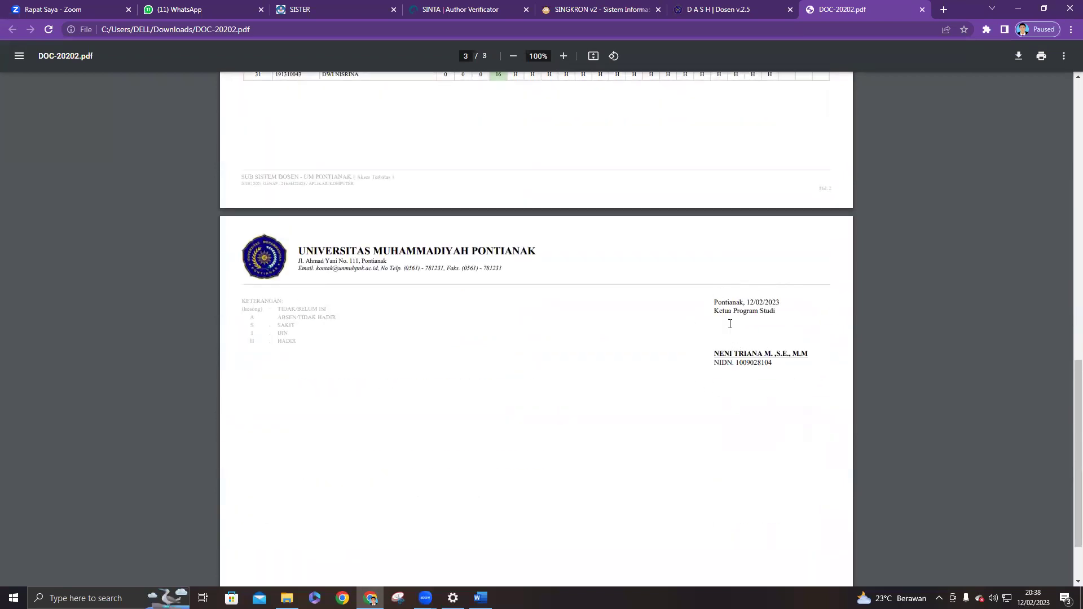
{"action": "scroll", "coordinate": [583, 440], "scroll_direction": "up", "scroll_amount": 3}
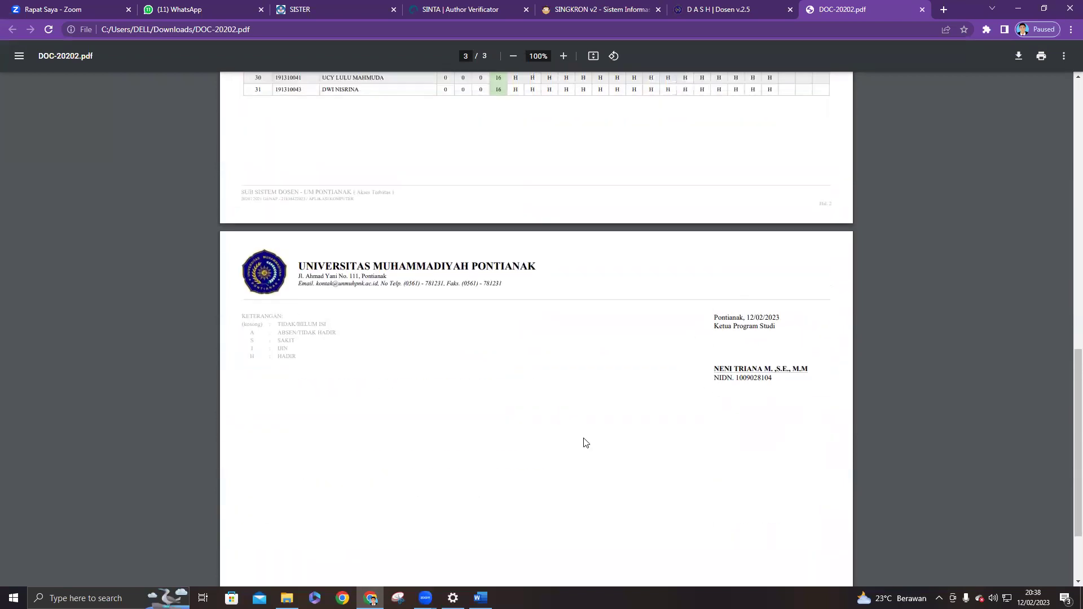
{"action": "scroll", "coordinate": [713, 457], "scroll_direction": "down", "scroll_amount": 4}
{"action": "scroll", "coordinate": [752, 353], "scroll_direction": "up", "scroll_amount": 3}
{"action": "scroll", "coordinate": [746, 362], "scroll_direction": "up", "scroll_amount": 3}
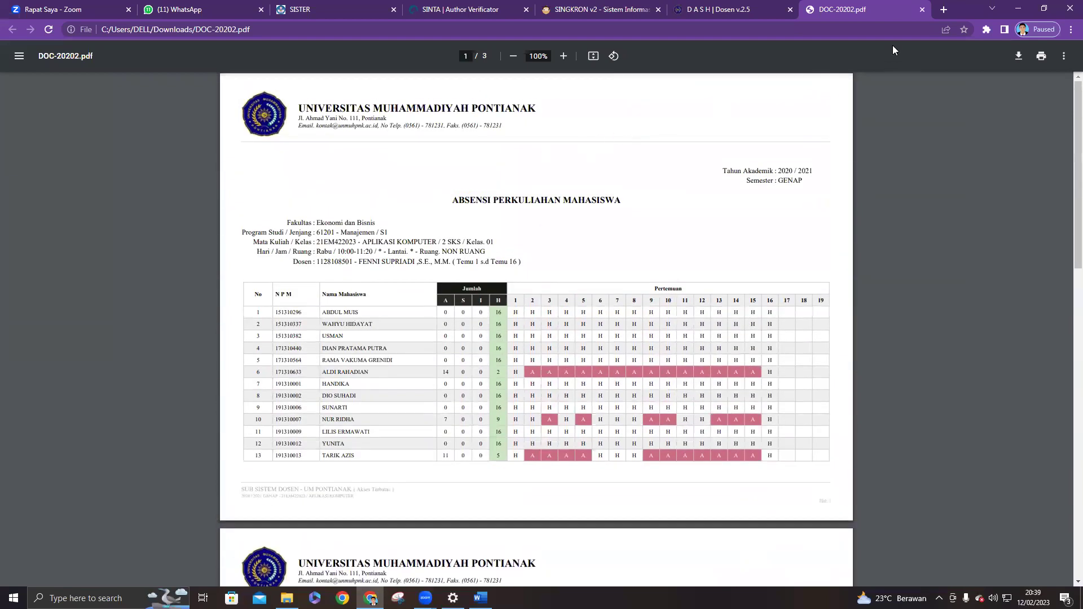
Close the attendance PDF and open the class 01 lecture journal, DOC-20202 (1).pdf
{"action": "left_click", "coordinate": [923, 11]}
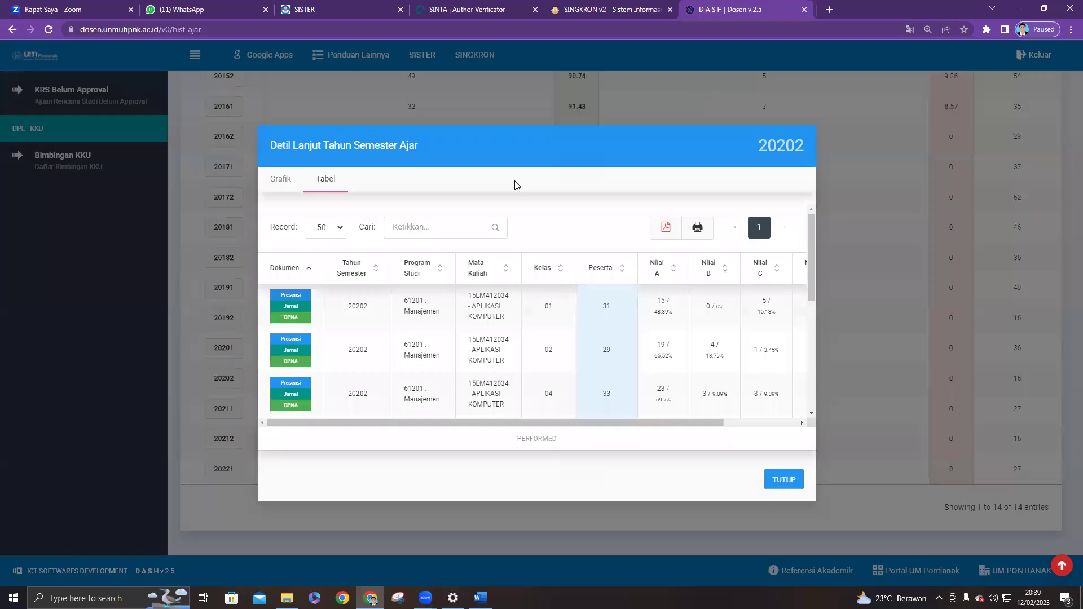
{"action": "left_click", "coordinate": [291, 308]}
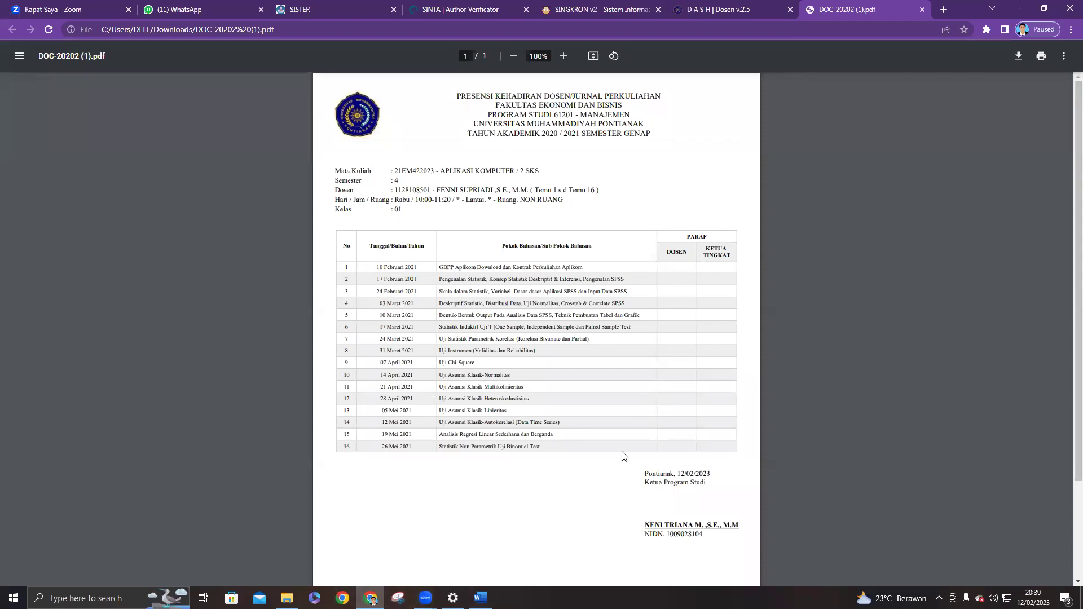
{"action": "scroll", "coordinate": [492, 494], "scroll_direction": "down", "scroll_amount": 2}
{"action": "left_click_drag", "start_coordinate": [348, 557], "coordinate": [307, 551]}
{"action": "left_click", "coordinate": [511, 425]}
Scroll through the 16-meeting journal (10 Februari–26 Mei 2021), then close it
{"action": "scroll", "coordinate": [555, 466], "scroll_direction": "up", "scroll_amount": 2}
{"action": "scroll", "coordinate": [651, 421], "scroll_direction": "up", "scroll_amount": 2}
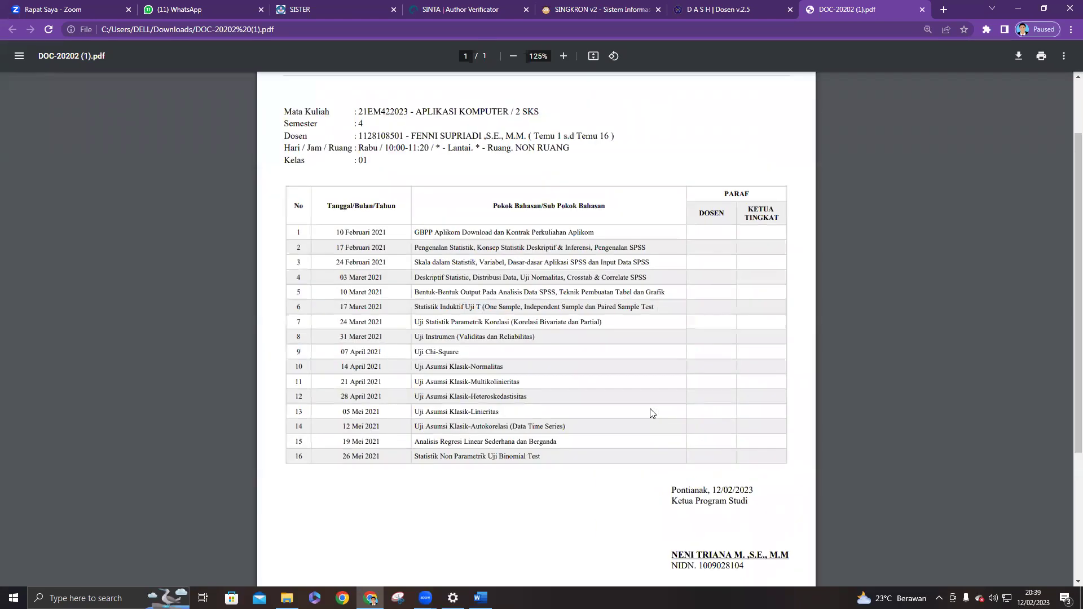
{"action": "scroll", "coordinate": [778, 464], "scroll_direction": "down", "scroll_amount": 4}
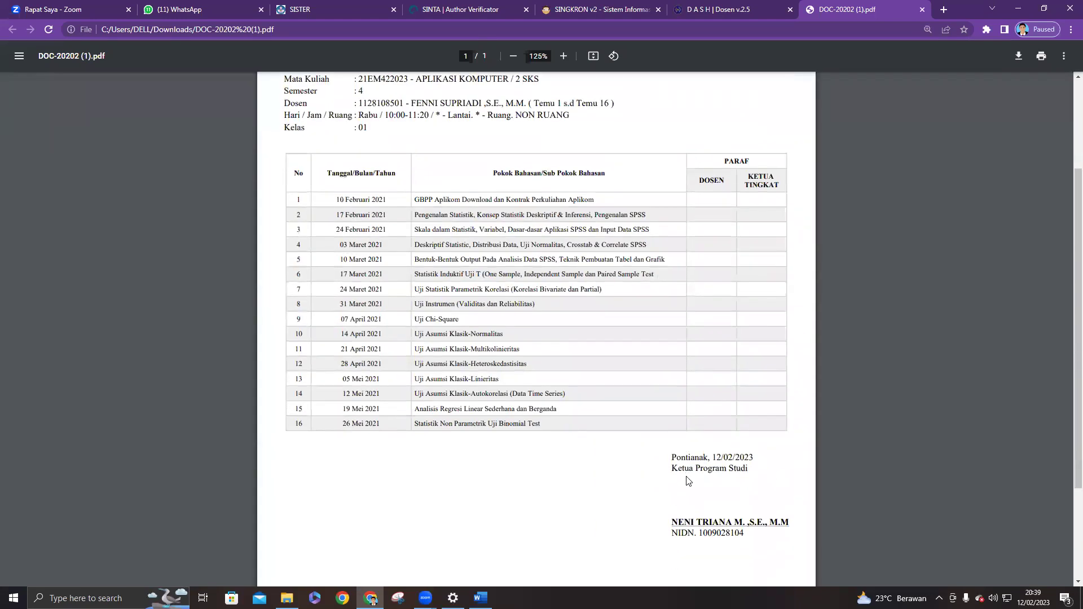
{"action": "scroll", "coordinate": [693, 366], "scroll_direction": "up", "scroll_amount": 4}
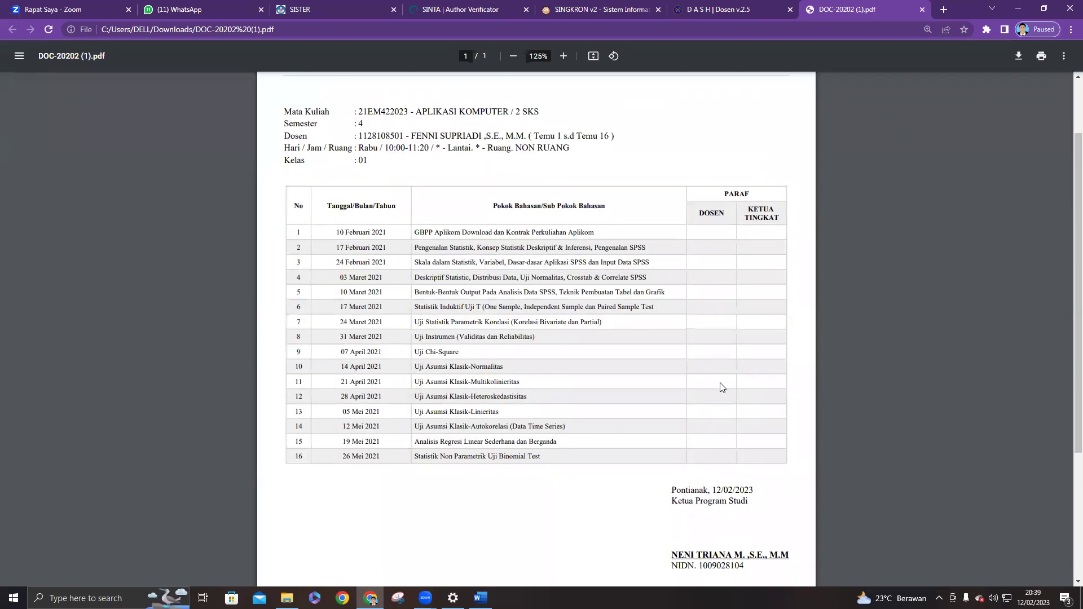
{"action": "scroll", "coordinate": [690, 324], "scroll_direction": "up", "scroll_amount": 2}
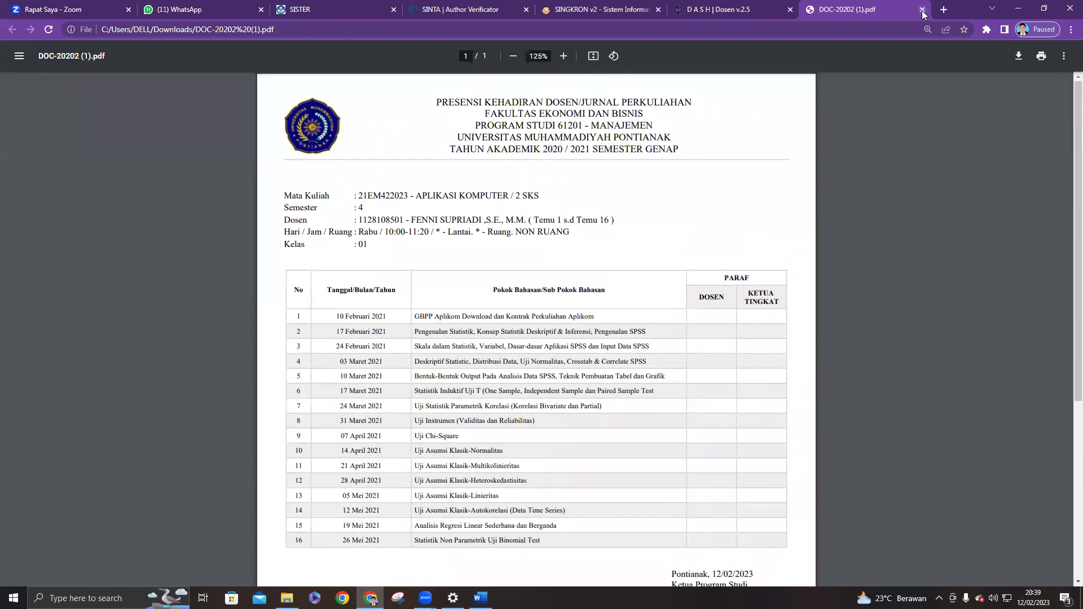
{"action": "left_click", "coordinate": [922, 10]}
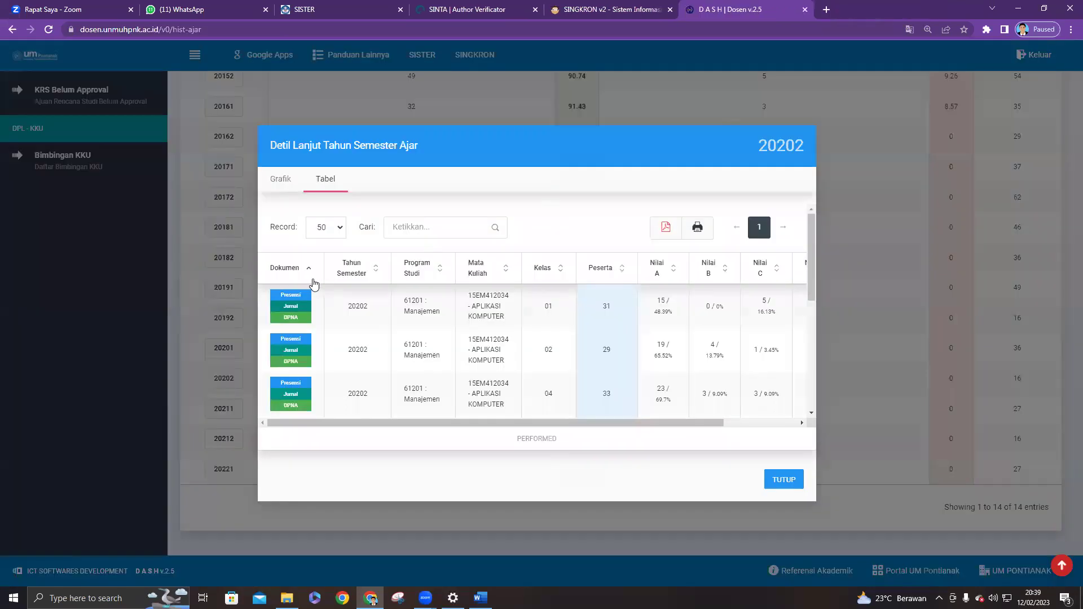
{"action": "left_click", "coordinate": [293, 321]}
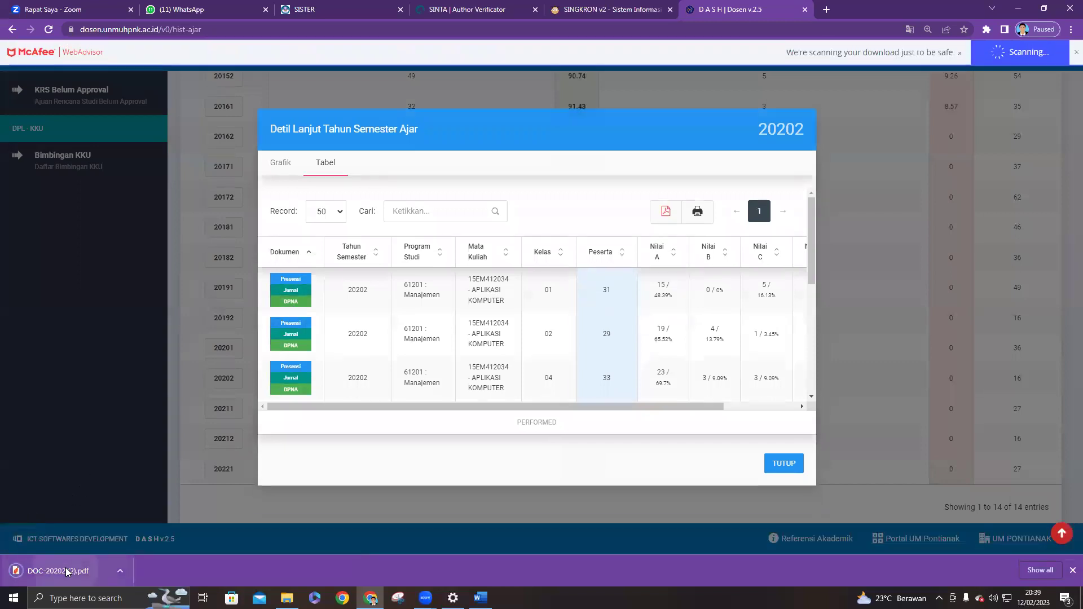
{"action": "scroll", "coordinate": [764, 318], "scroll_direction": "down", "scroll_amount": 10}
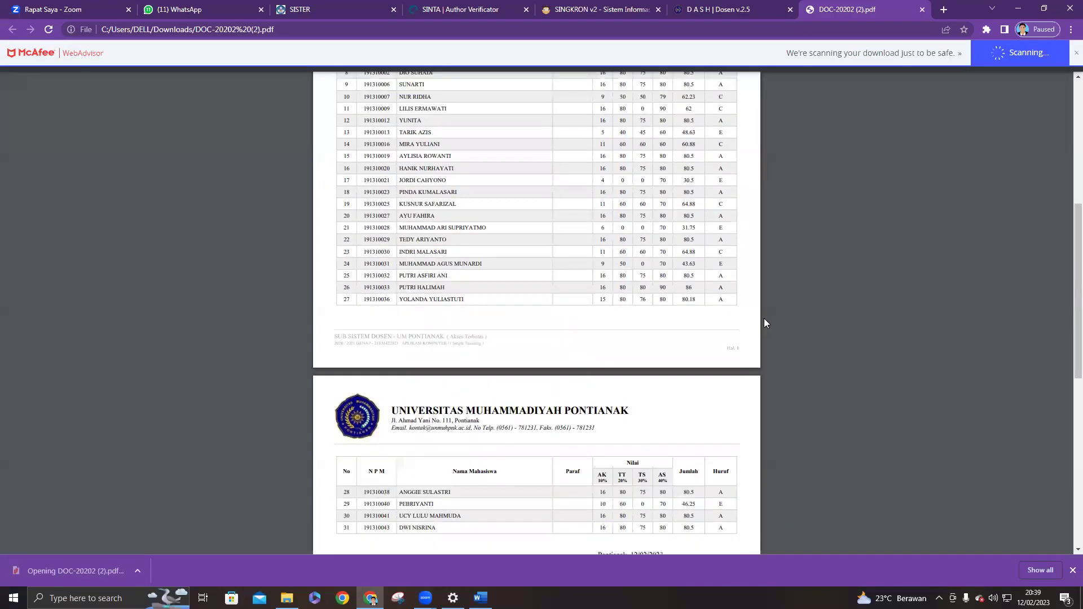
{"action": "scroll", "coordinate": [759, 322], "scroll_direction": "up", "scroll_amount": 10}
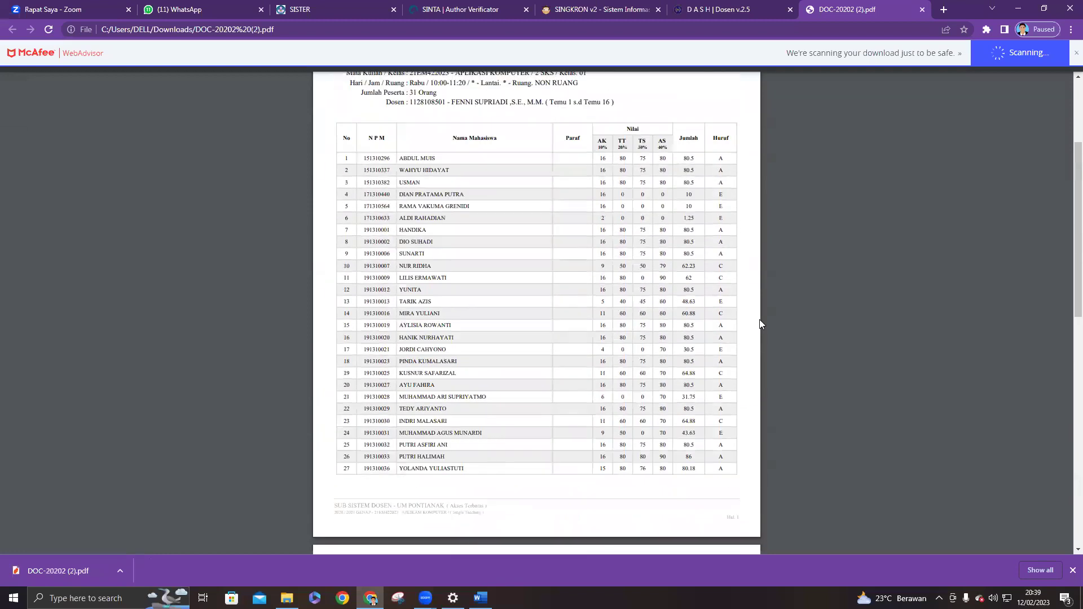
{"action": "scroll", "coordinate": [621, 226], "scroll_direction": "up", "scroll_amount": 2}
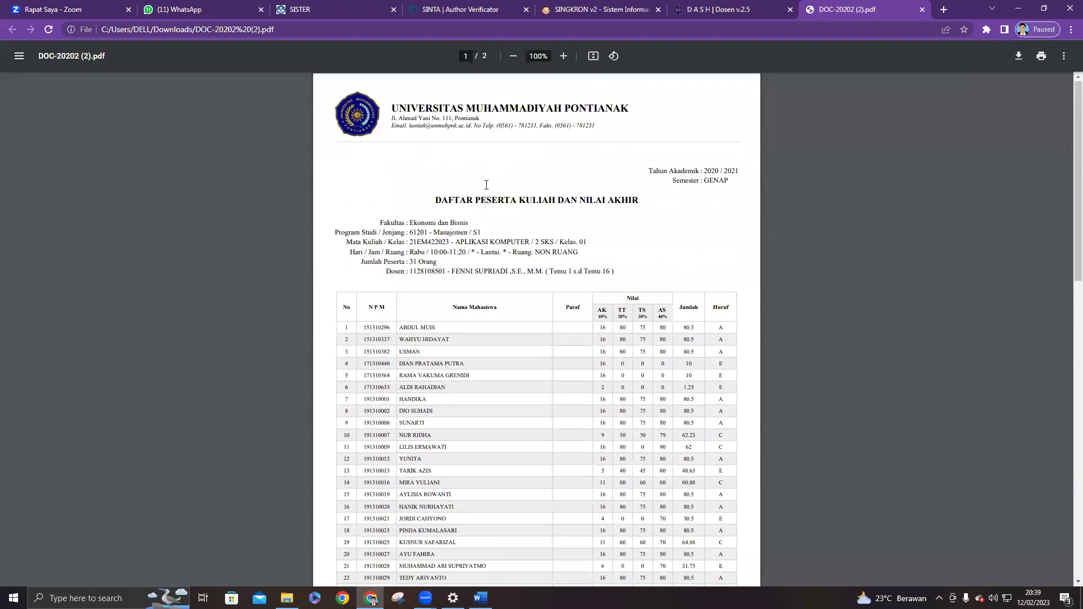
{"action": "scroll", "coordinate": [489, 193], "scroll_direction": "down", "scroll_amount": 7}
{"action": "scroll", "coordinate": [488, 193], "scroll_direction": "down", "scroll_amount": 3}
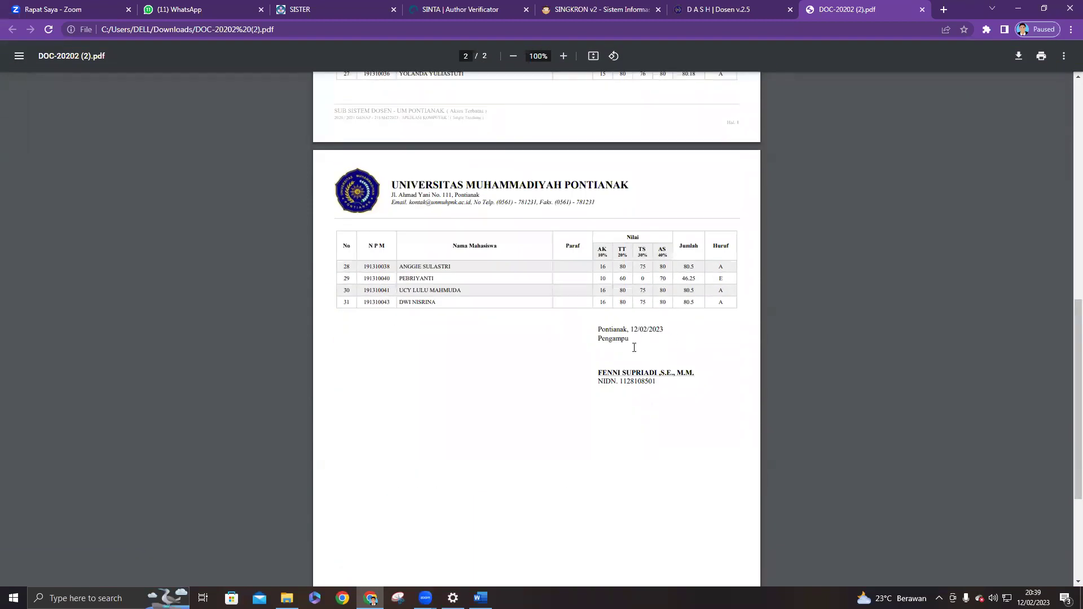
{"action": "left_click", "coordinate": [922, 12]}
{"action": "left_click", "coordinate": [626, 10]}
{"action": "left_click", "coordinate": [767, 12]}
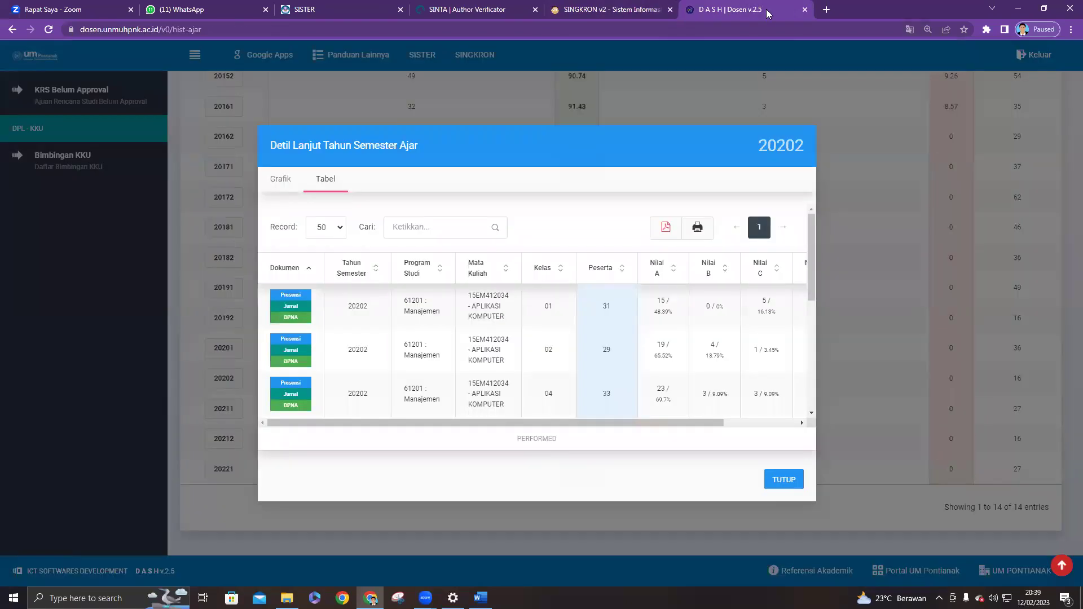
Close DASH to return to the SINGKRON Manajemen Operasional 09 file list
{"action": "left_click", "coordinate": [804, 10]}
{"action": "scroll", "coordinate": [543, 358], "scroll_direction": "up", "scroll_amount": 3}
{"action": "scroll", "coordinate": [540, 357], "scroll_direction": "down", "scroll_amount": 3}
{"action": "left_click", "coordinate": [550, 382]}
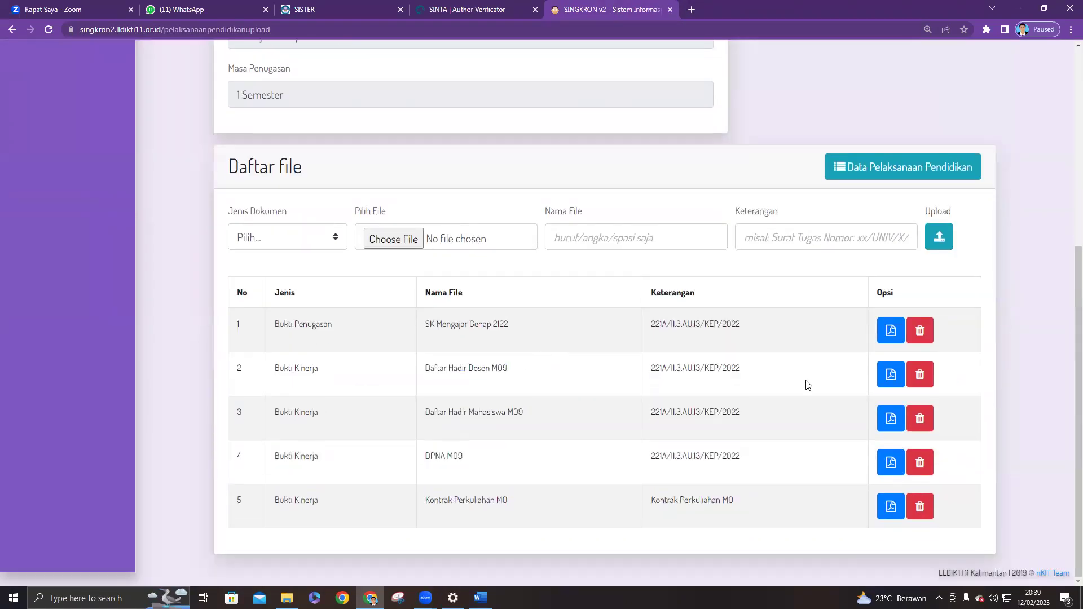
View the Daftar Hadir Dosen M09 PDF, then close it
{"action": "left_click", "coordinate": [890, 375]}
{"action": "scroll", "coordinate": [629, 339], "scroll_direction": "down", "scroll_amount": 3}
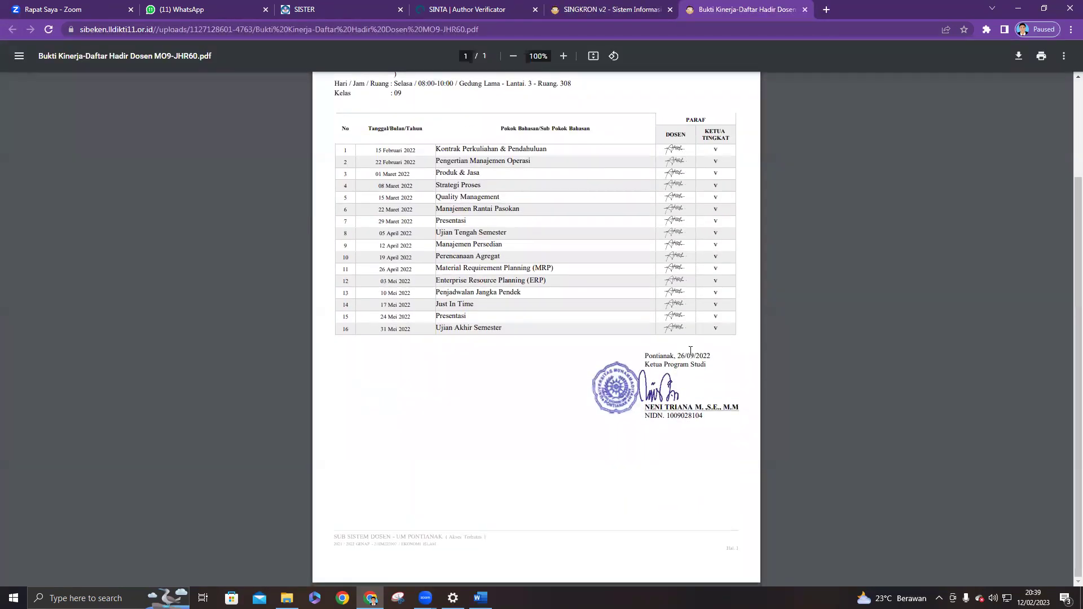
{"action": "scroll", "coordinate": [659, 393], "scroll_direction": "up", "scroll_amount": 3}
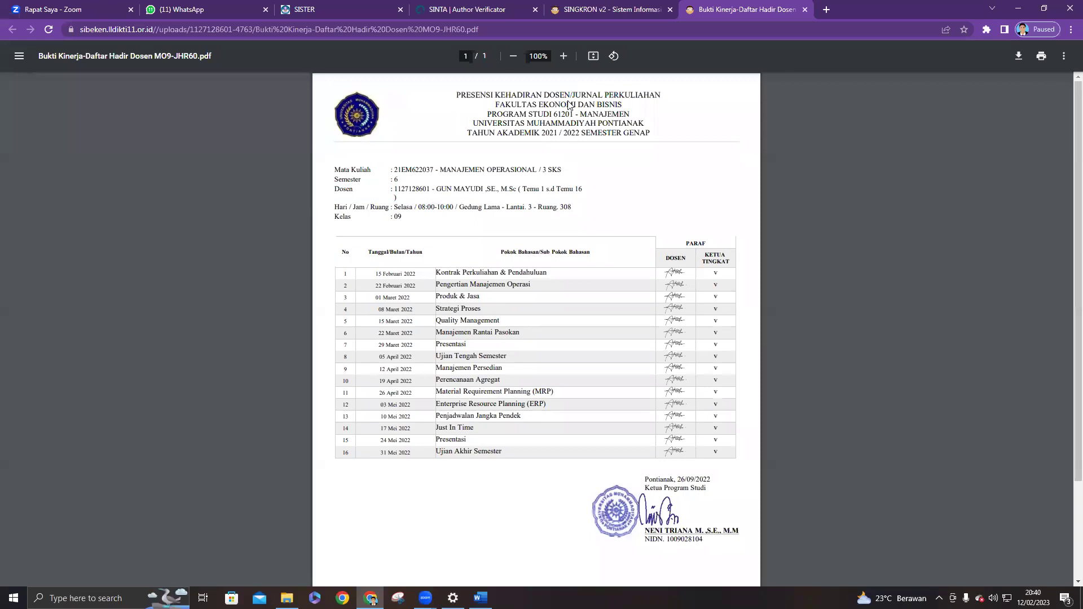
{"action": "left_click", "coordinate": [805, 9]}
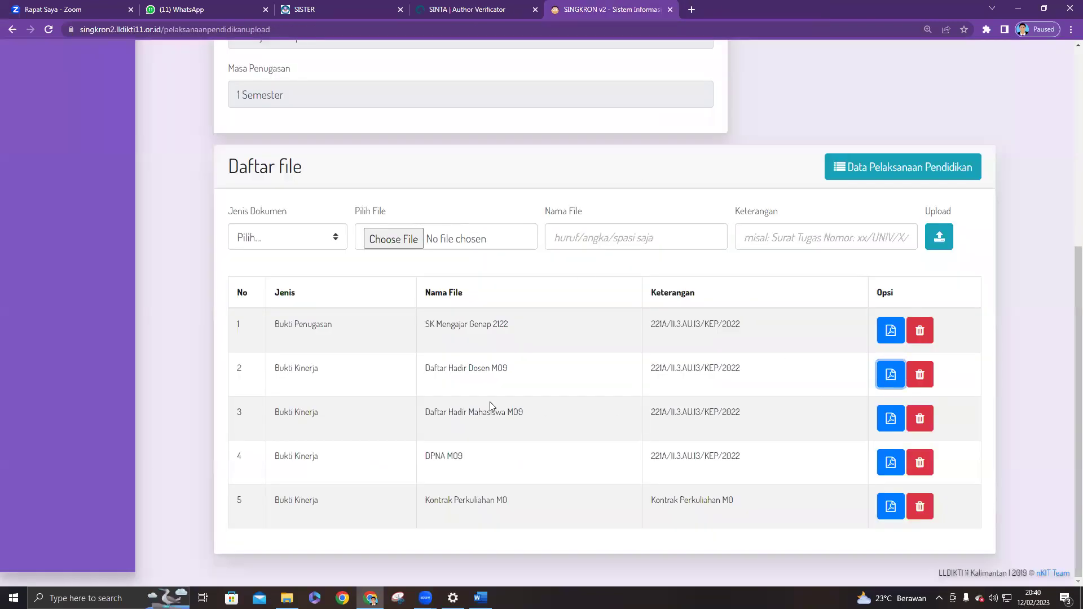
Scroll through the 3-page Daftar Hadir Mahasiswa M09 PDF, then close it
{"action": "left_click", "coordinate": [890, 418]}
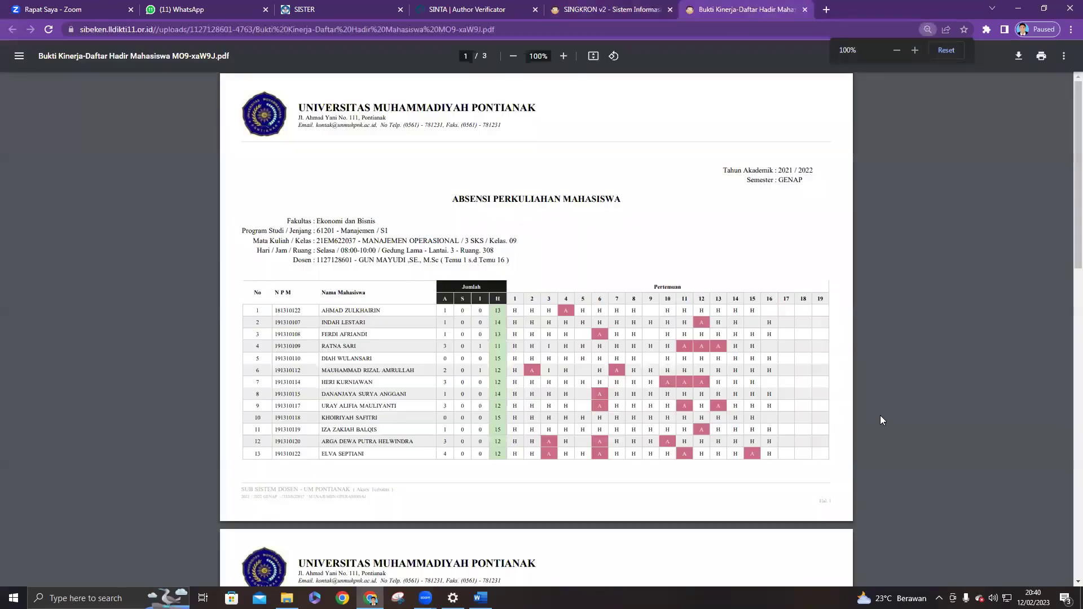
{"action": "scroll", "coordinate": [767, 316], "scroll_direction": "down", "scroll_amount": 9}
{"action": "scroll", "coordinate": [621, 198], "scroll_direction": "up", "scroll_amount": 5}
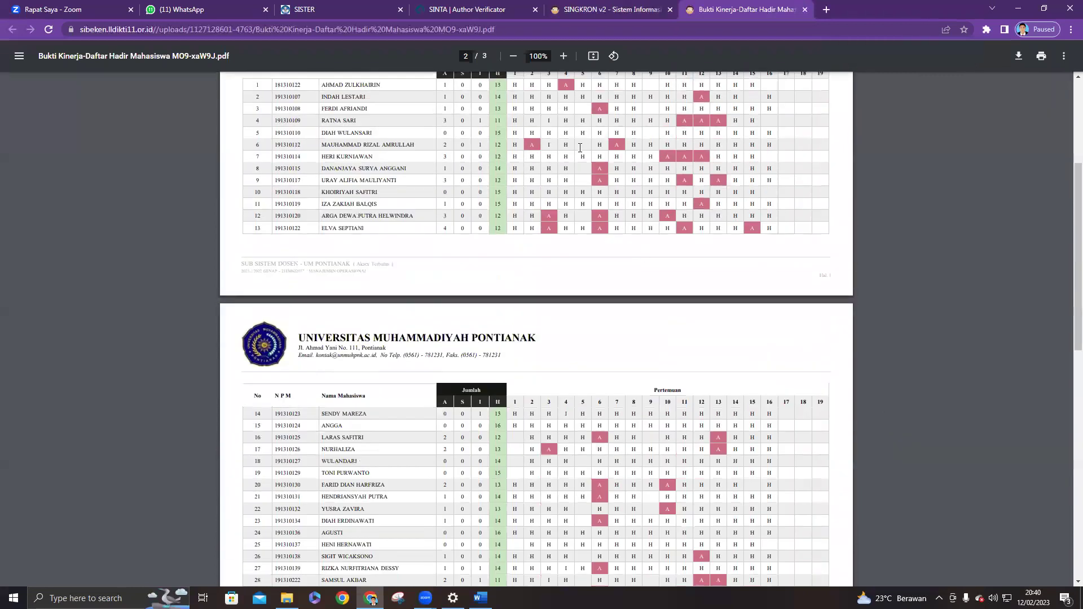
{"action": "scroll", "coordinate": [682, 109], "scroll_direction": "down", "scroll_amount": 8}
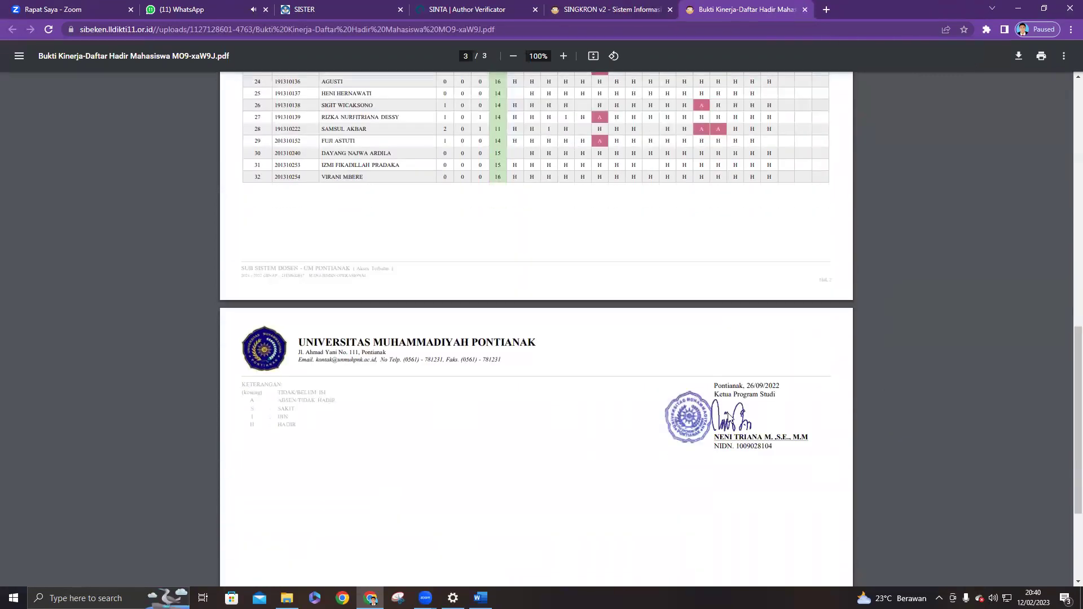
{"action": "scroll", "coordinate": [750, 400], "scroll_direction": "up", "scroll_amount": 12}
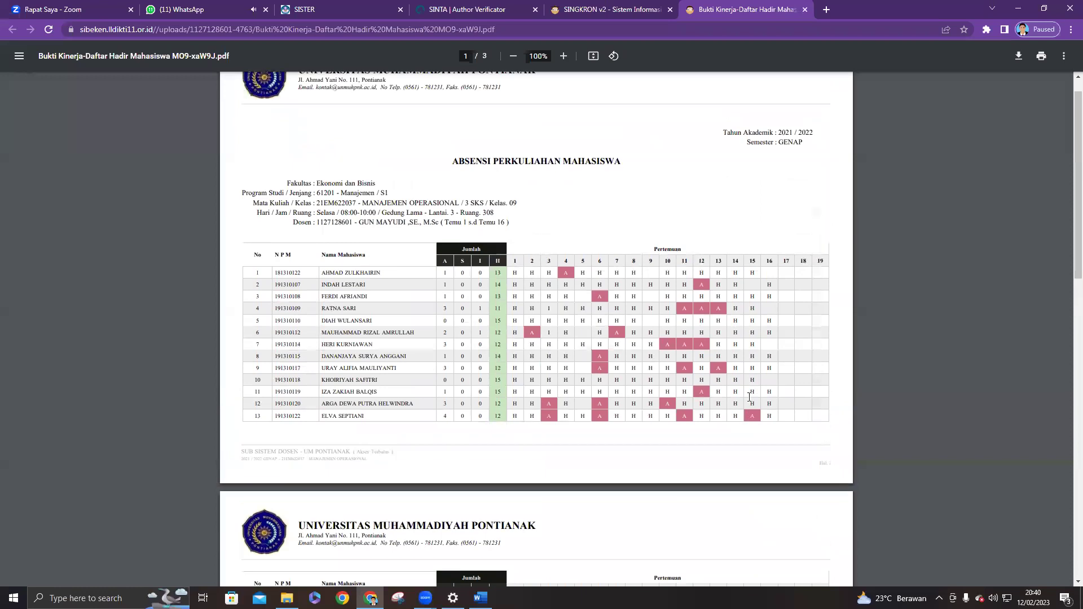
{"action": "left_click", "coordinate": [804, 10]}
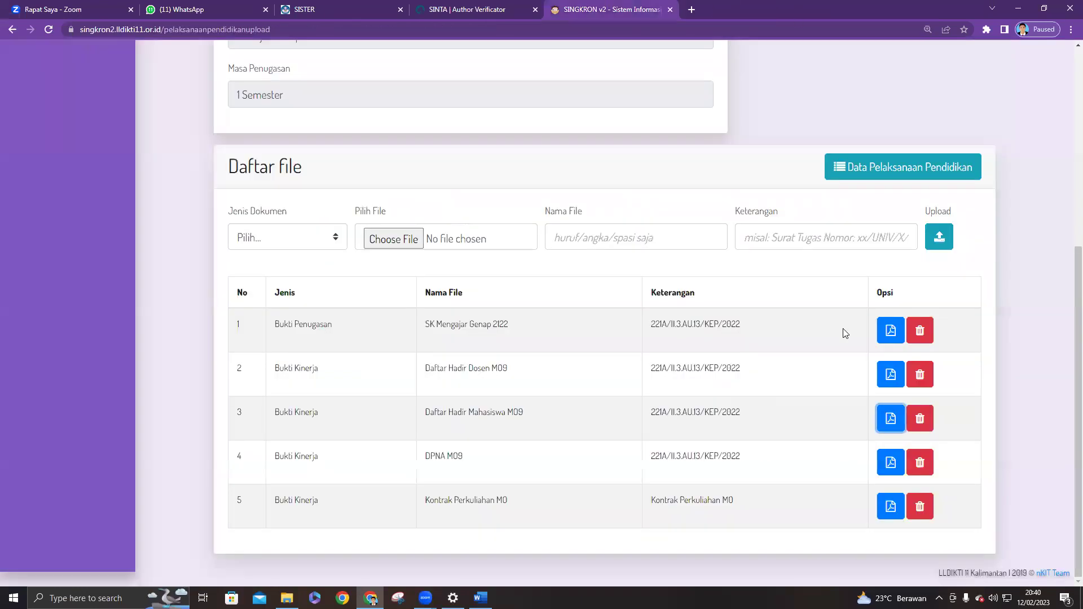
{"action": "left_click", "coordinate": [887, 427]}
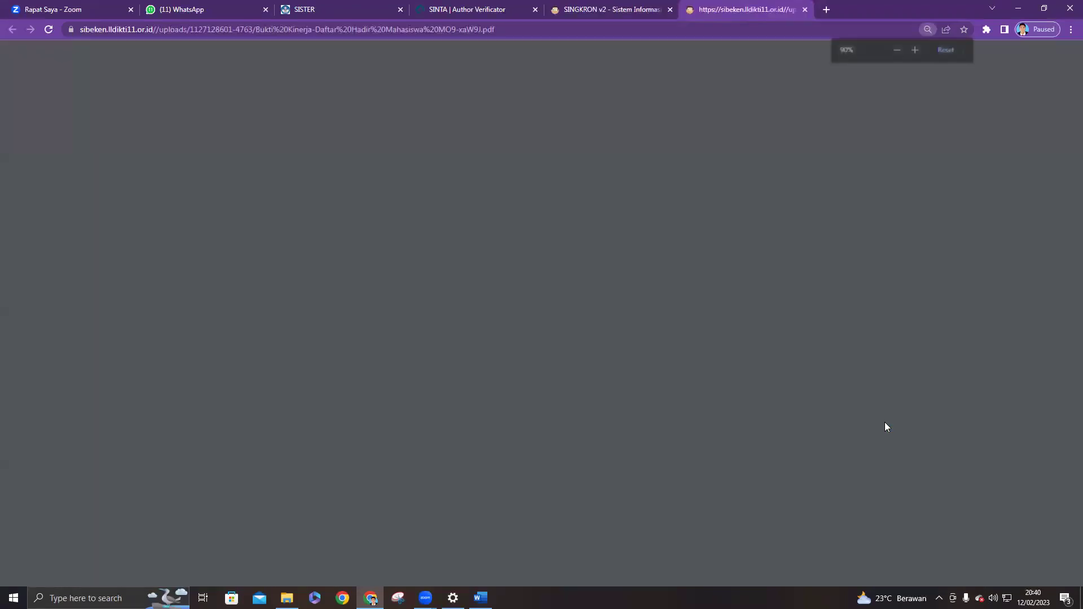
{"action": "left_click", "coordinate": [805, 9]}
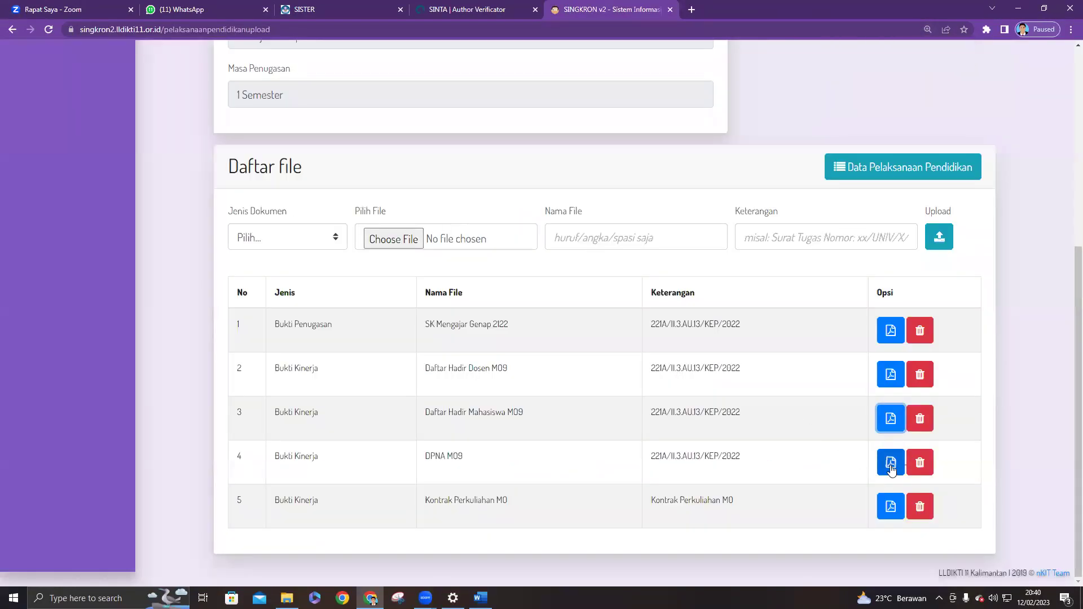
{"action": "left_click", "coordinate": [890, 463]}
{"action": "scroll", "coordinate": [563, 329], "scroll_direction": "down", "scroll_amount": 5}
{"action": "scroll", "coordinate": [563, 329], "scroll_direction": "down", "scroll_amount": 5}
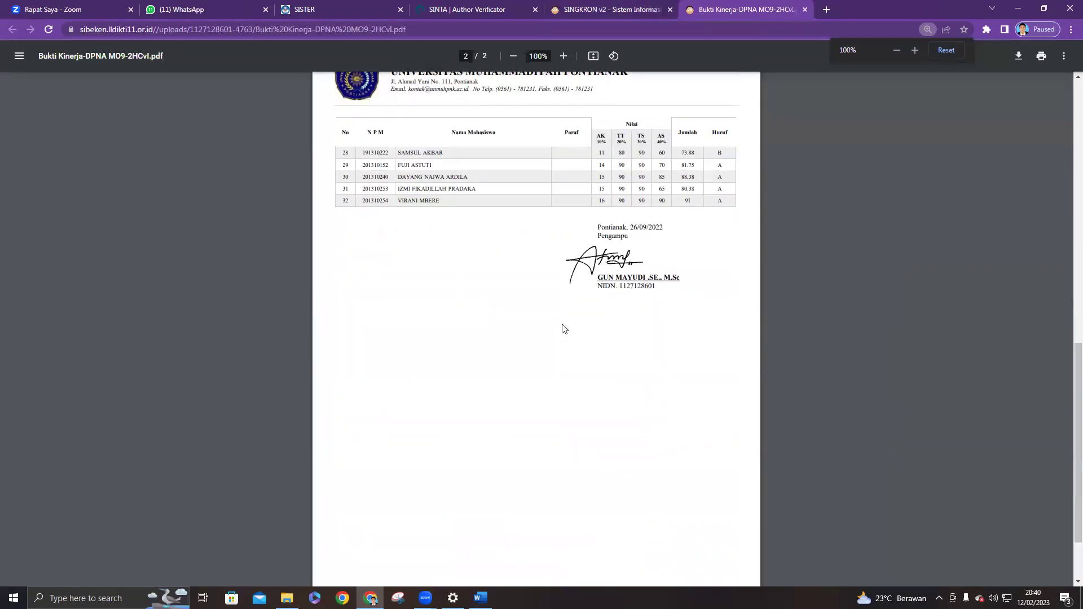
{"action": "scroll", "coordinate": [562, 330], "scroll_direction": "up", "scroll_amount": 10}
{"action": "scroll", "coordinate": [562, 329], "scroll_direction": "down", "scroll_amount": 10}
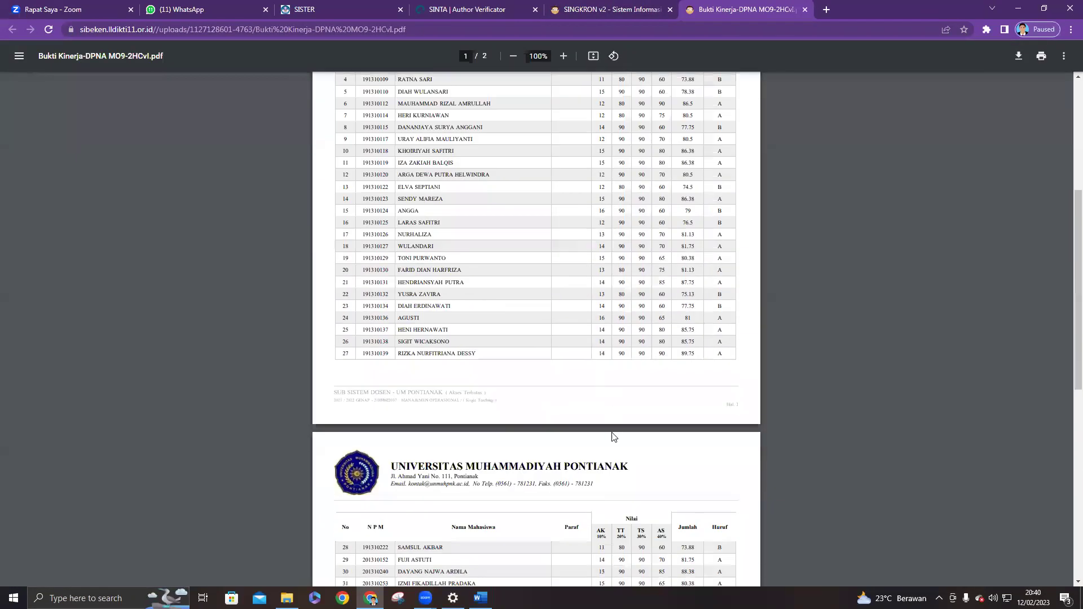
{"action": "scroll", "coordinate": [829, 93], "scroll_direction": "up", "scroll_amount": 10}
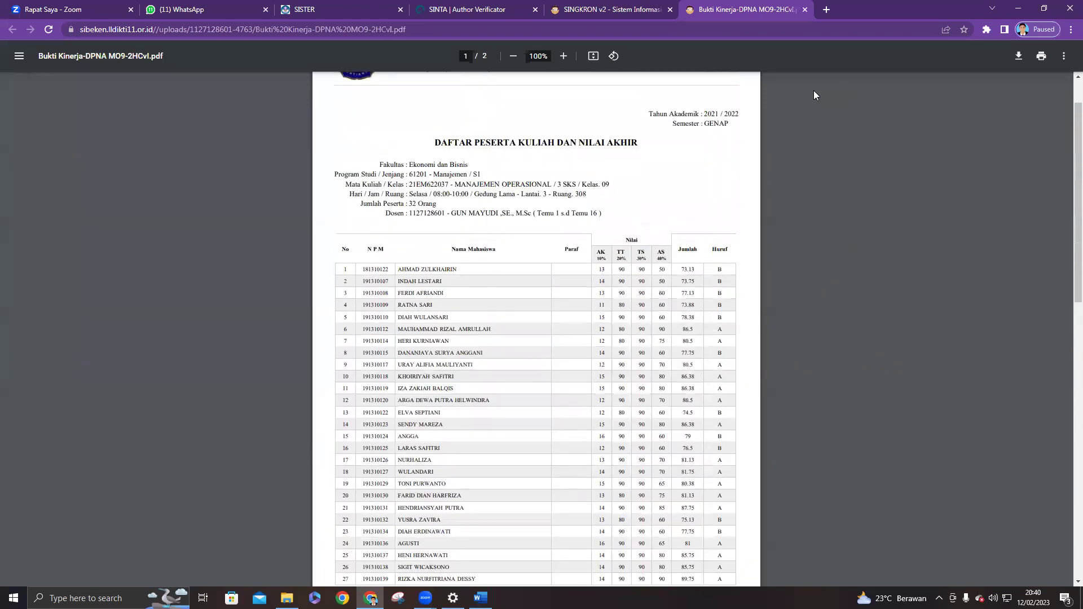
{"action": "left_click", "coordinate": [804, 10]}
{"action": "left_click", "coordinate": [891, 330]}
{"action": "scroll", "coordinate": [595, 305], "scroll_direction": "down", "scroll_amount": 20}
{"action": "scroll", "coordinate": [595, 306], "scroll_direction": "down", "scroll_amount": 10}
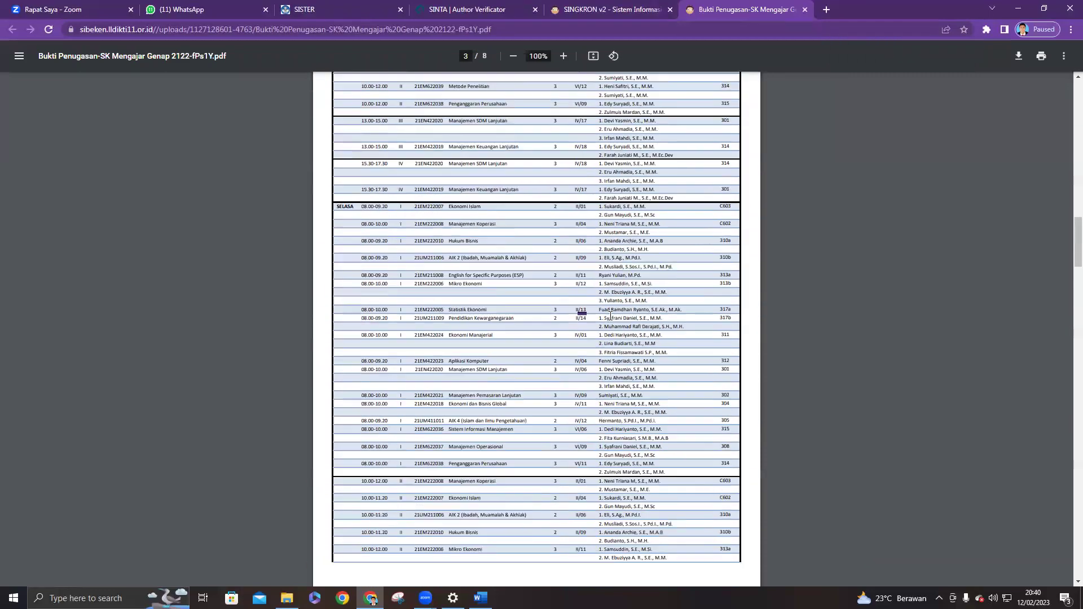
{"action": "left_click", "coordinate": [805, 10]}
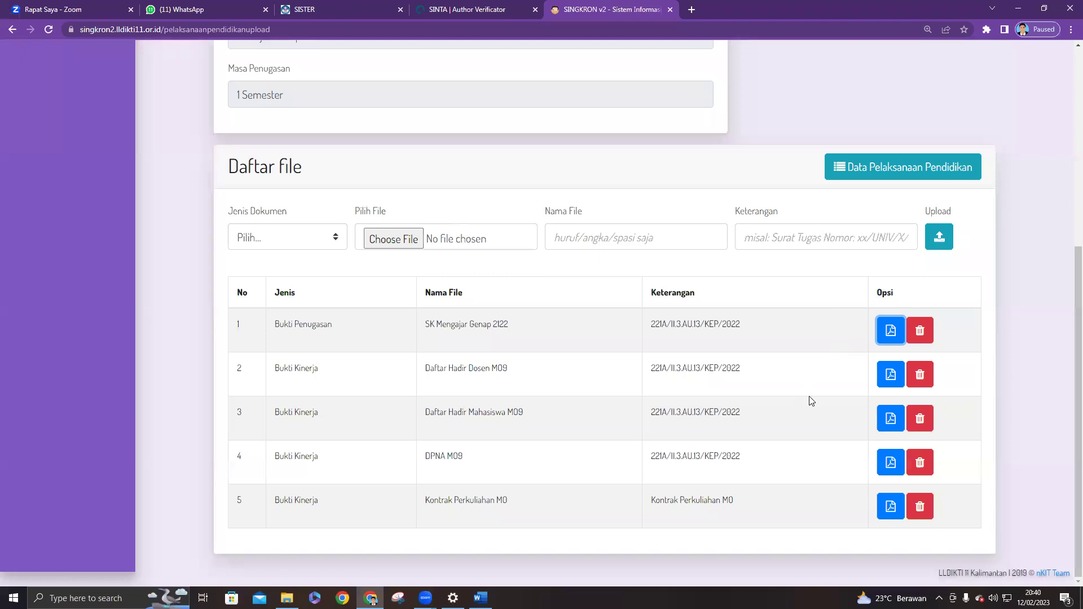
{"action": "left_click", "coordinate": [892, 506]}
{"action": "scroll", "coordinate": [696, 270], "scroll_direction": "down", "scroll_amount": 20}
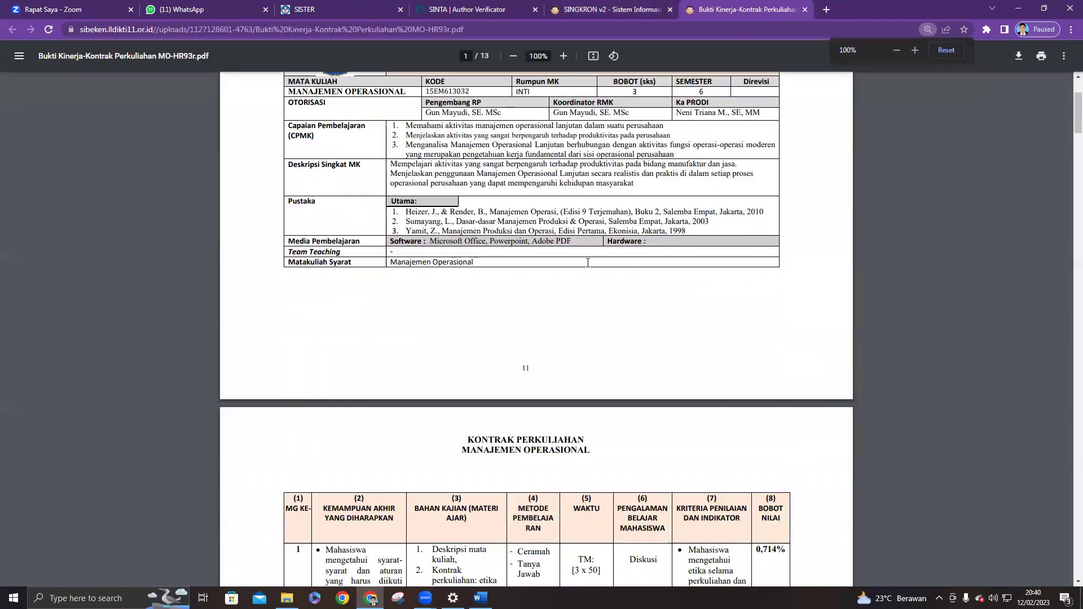
{"action": "left_click_drag", "start_coordinate": [1068, 241], "coordinate": [1066, 571]}
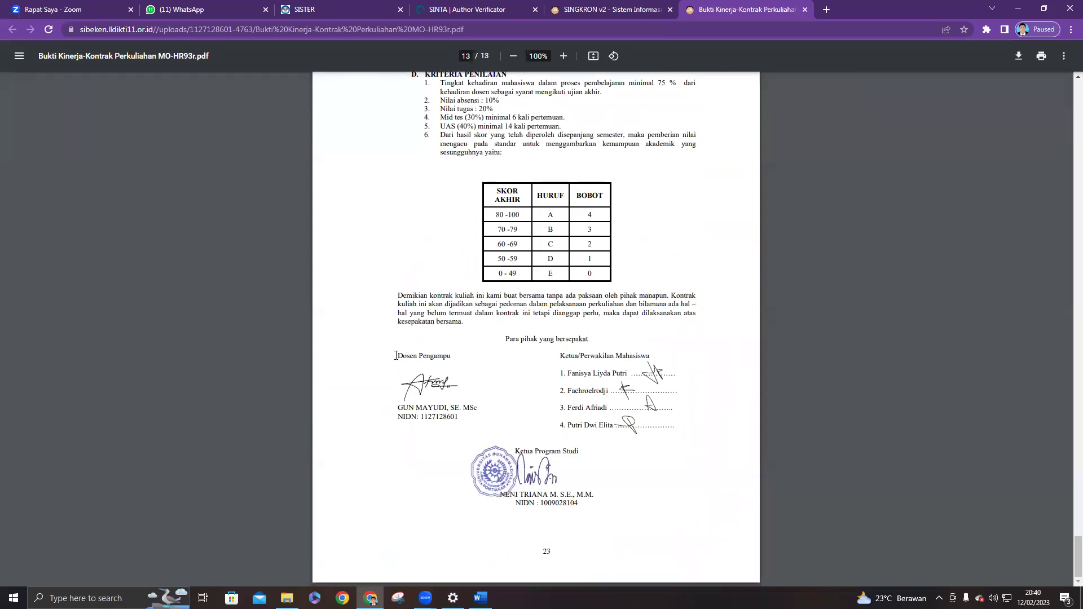
{"action": "left_click_drag", "start_coordinate": [510, 339], "coordinate": [588, 340]}
{"action": "left_click_drag", "start_coordinate": [397, 355], "coordinate": [464, 422]}
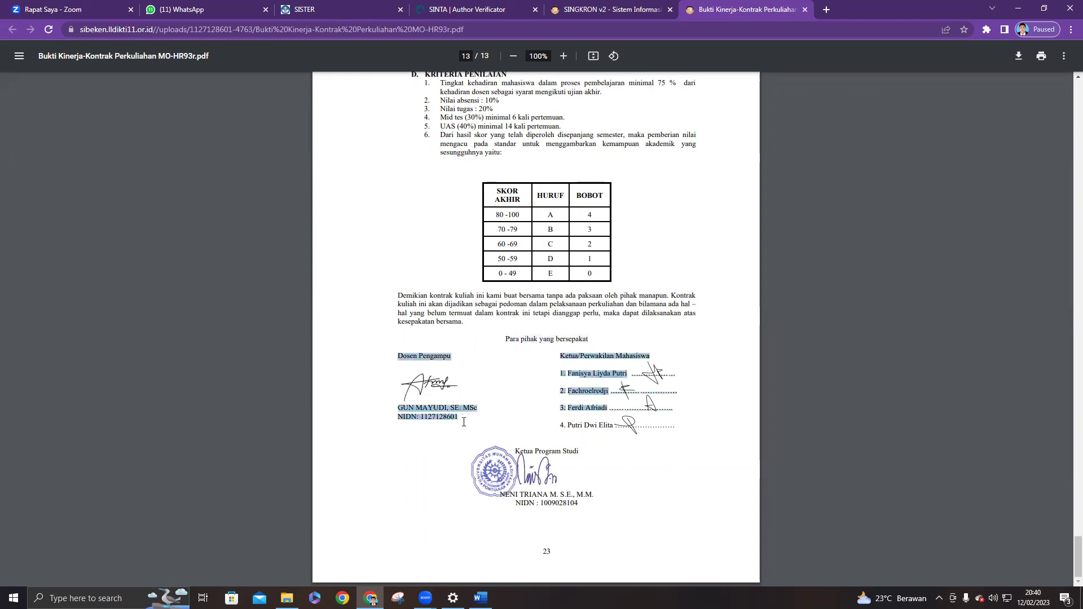
{"action": "left_click", "coordinate": [614, 369]}
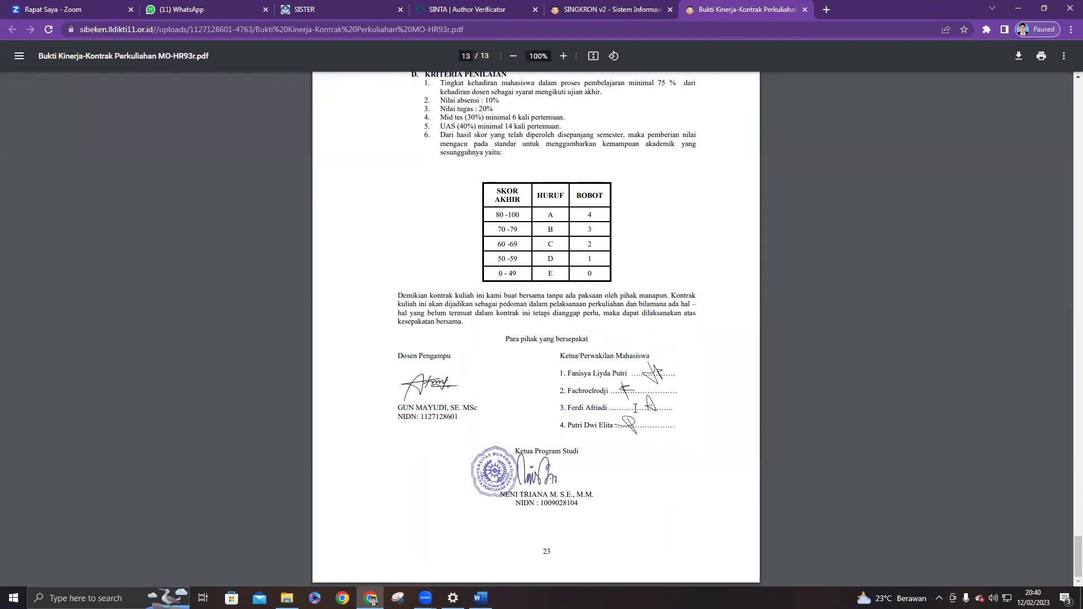
{"action": "scroll", "coordinate": [599, 425], "scroll_direction": "up", "scroll_amount": 2}
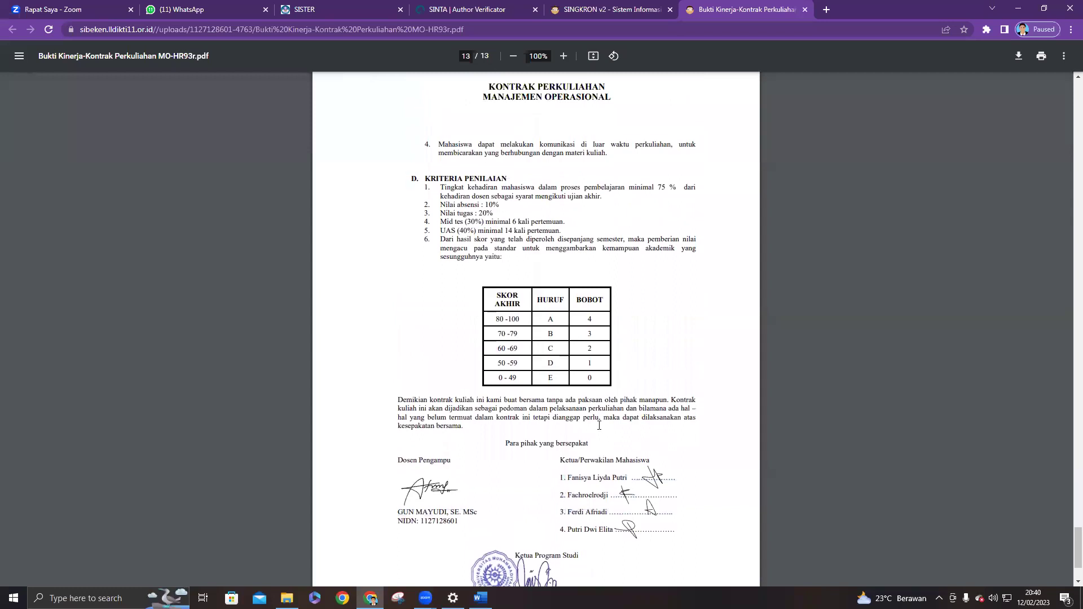
{"action": "scroll", "coordinate": [680, 83], "scroll_direction": "up", "scroll_amount": 2}
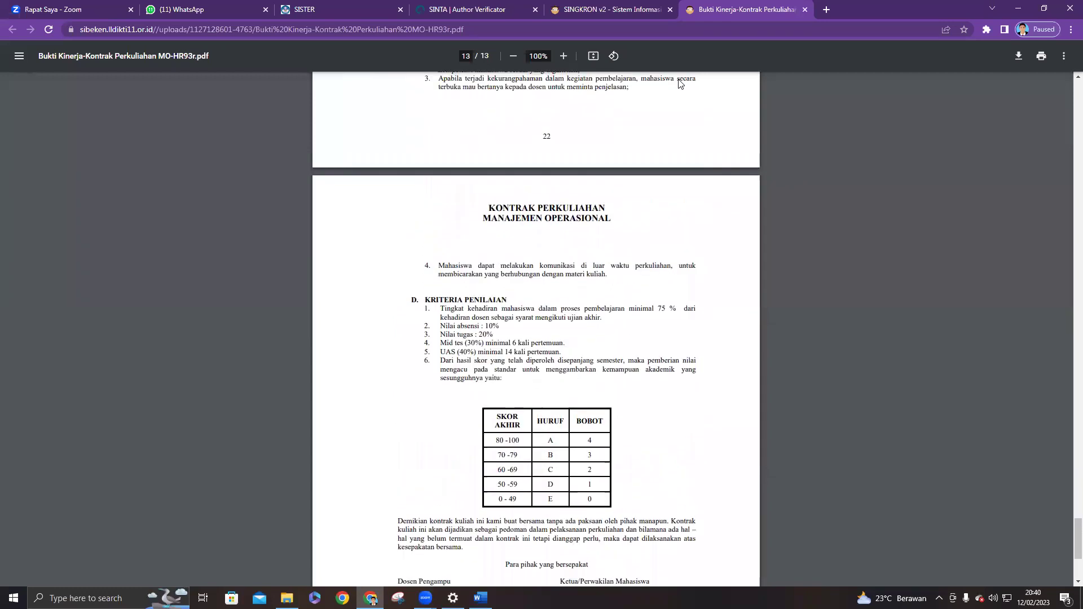
{"action": "left_click", "coordinate": [803, 10]}
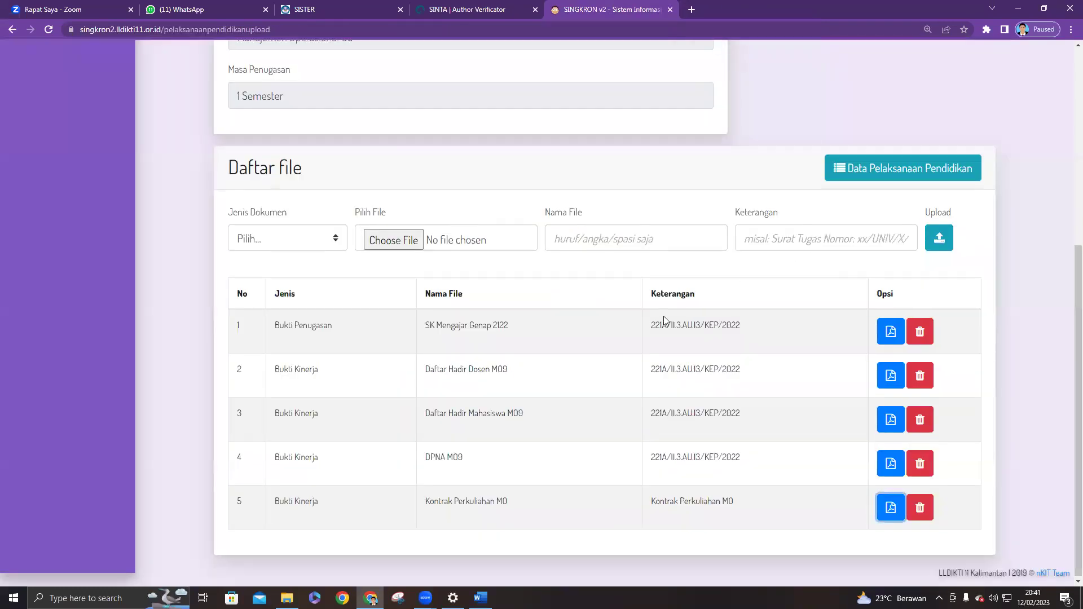
Expand Tri Dharma and go to the Pelaksanaan Pendidikan records list
{"action": "scroll", "coordinate": [665, 316], "scroll_direction": "up", "scroll_amount": 5}
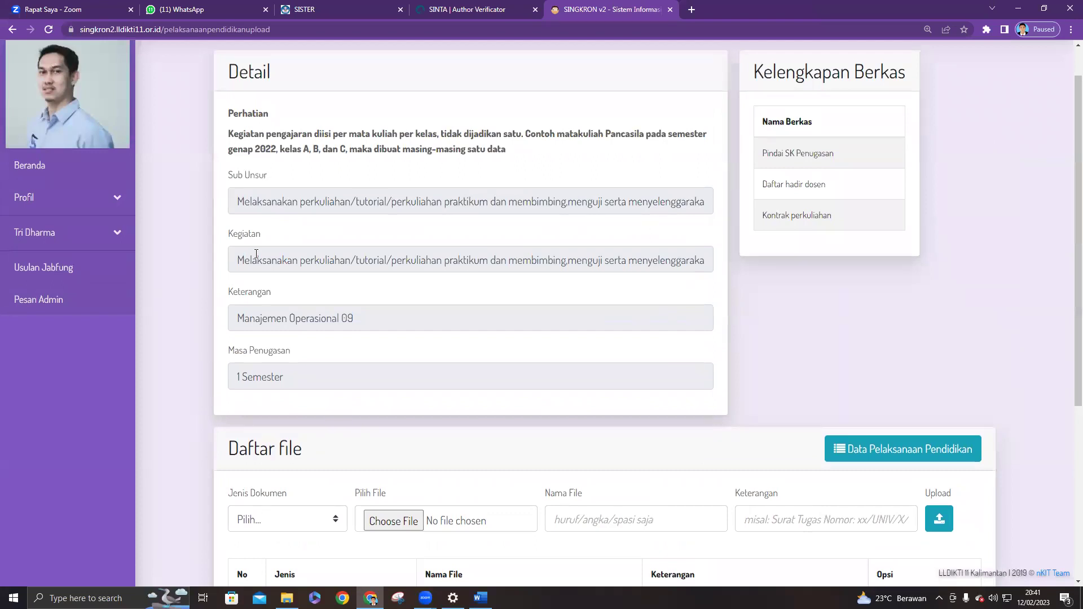
{"action": "left_click", "coordinate": [75, 236]}
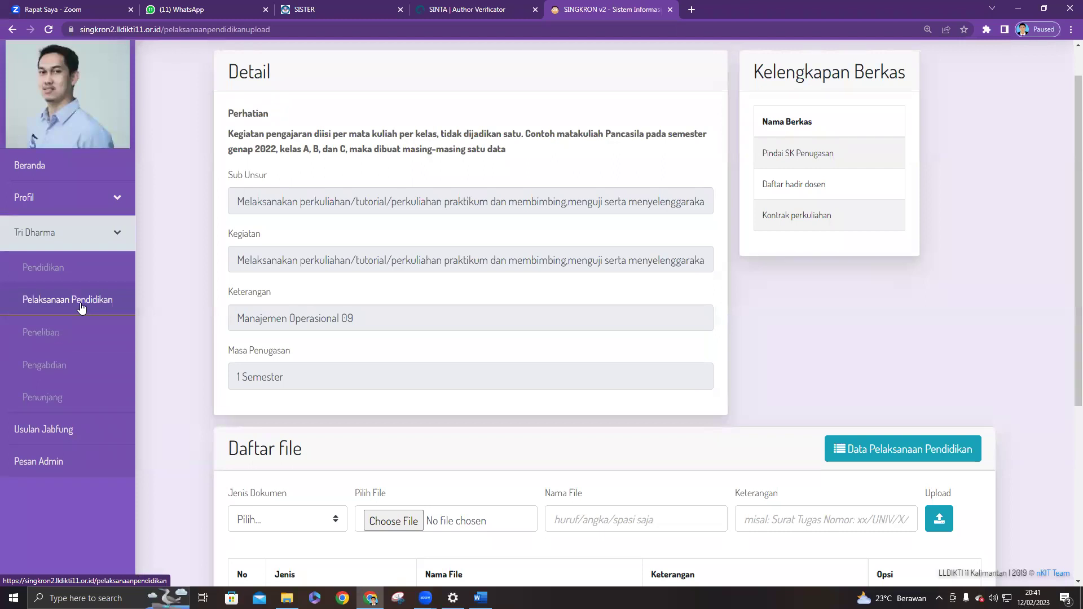
{"action": "left_click", "coordinate": [82, 307]}
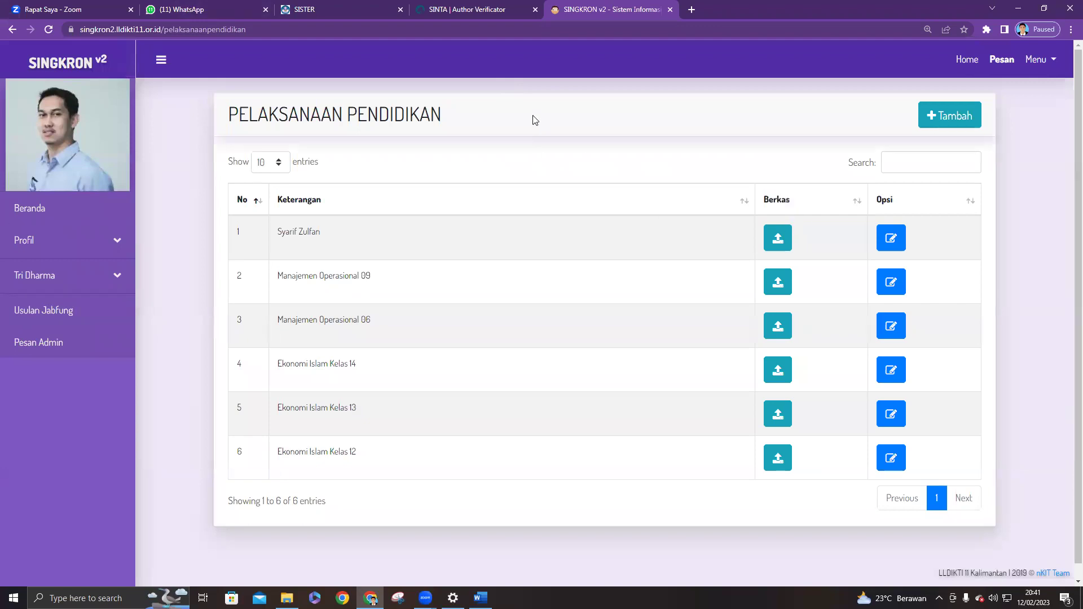
Glance at the SINTA tab, then open Tri Dharma > Pendidikan showing the S1 and S2 records
{"action": "left_click", "coordinate": [468, 7]}
{"action": "left_click", "coordinate": [602, 7]}
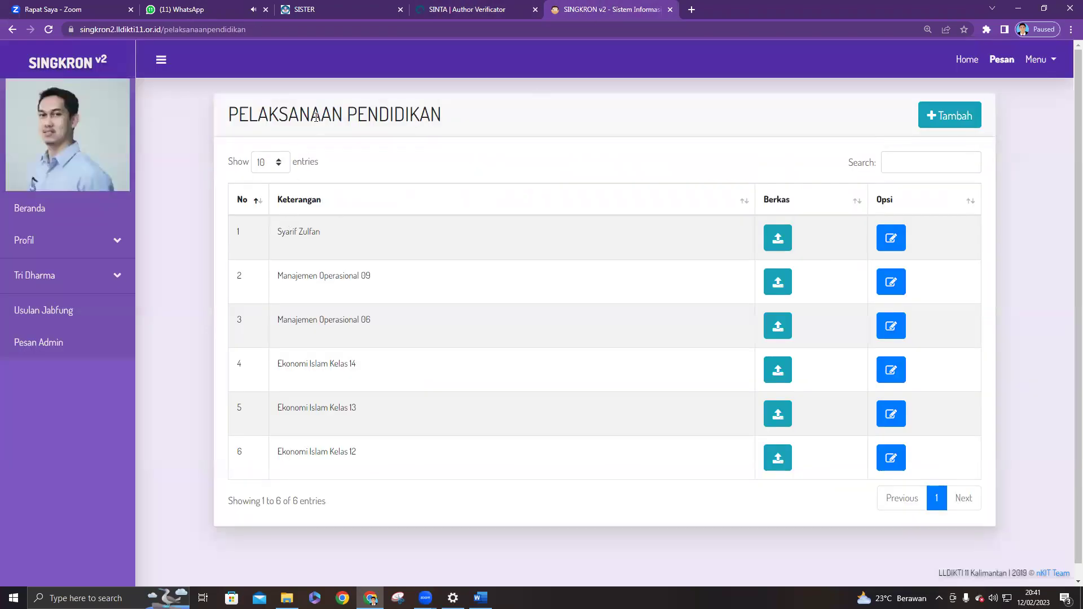
{"action": "left_click", "coordinate": [72, 242]}
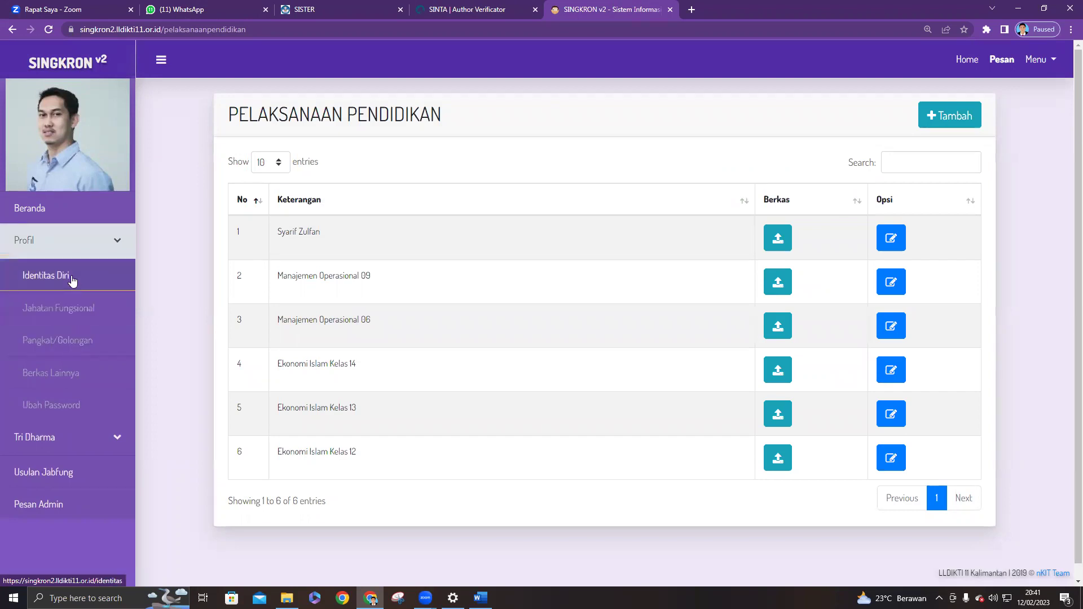
{"action": "left_click", "coordinate": [64, 435]}
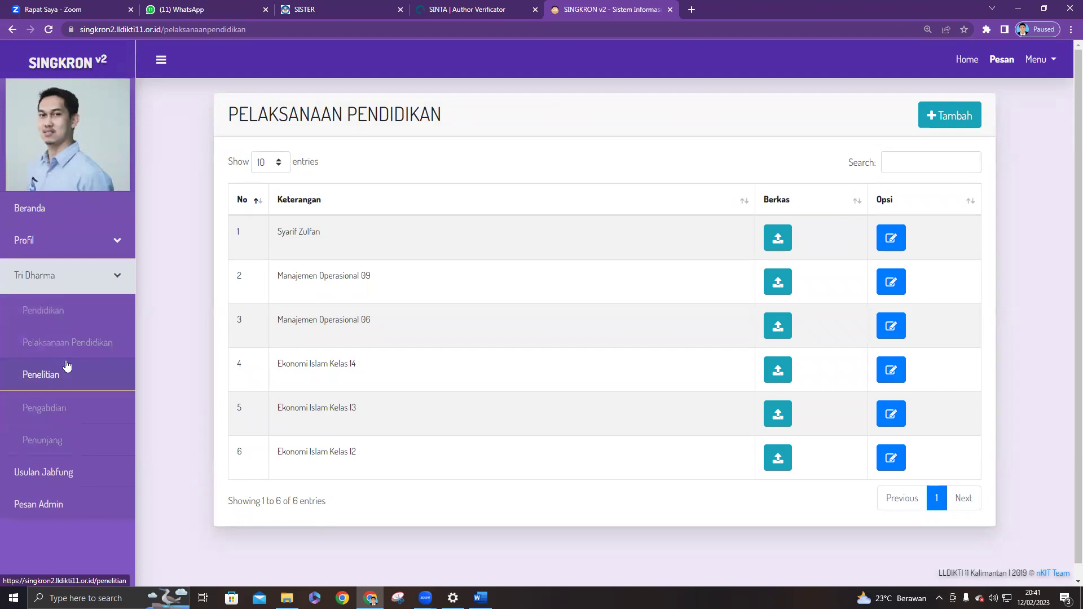
{"action": "left_click", "coordinate": [65, 315]}
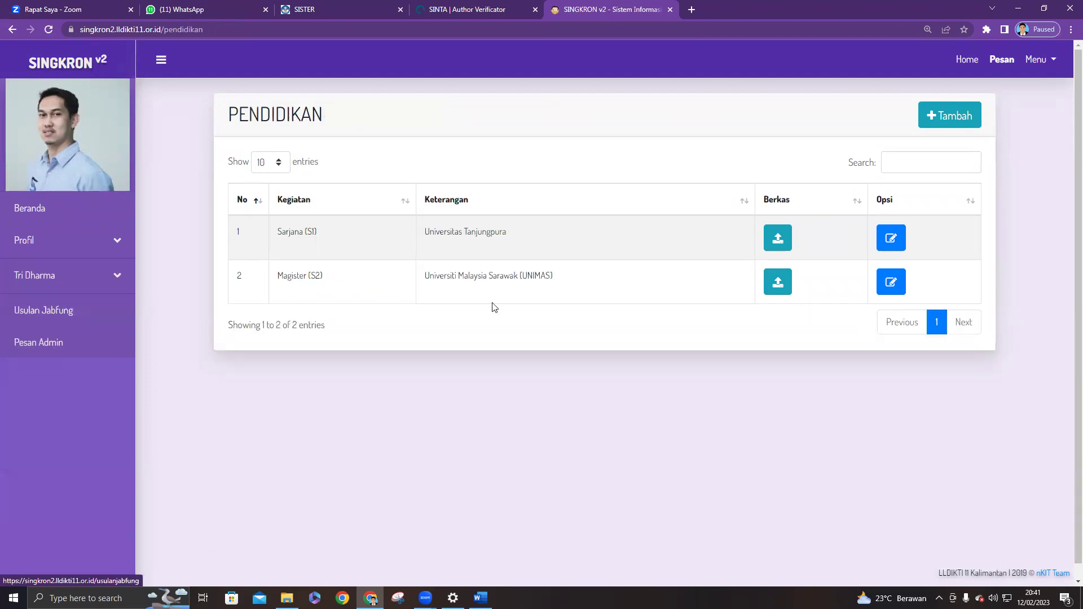
Open the Magister (S2) supporting files and view the Transkrip S2 PDF, then close it
{"action": "left_click", "coordinate": [785, 287]}
{"action": "scroll", "coordinate": [786, 286], "scroll_direction": "down", "scroll_amount": 4}
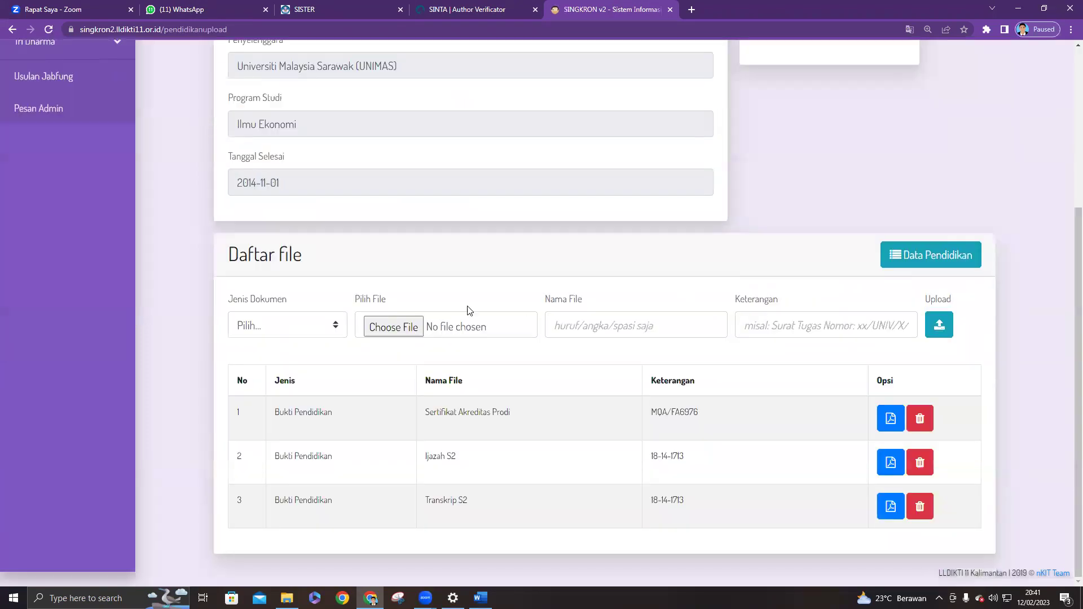
{"action": "left_click", "coordinate": [879, 508]}
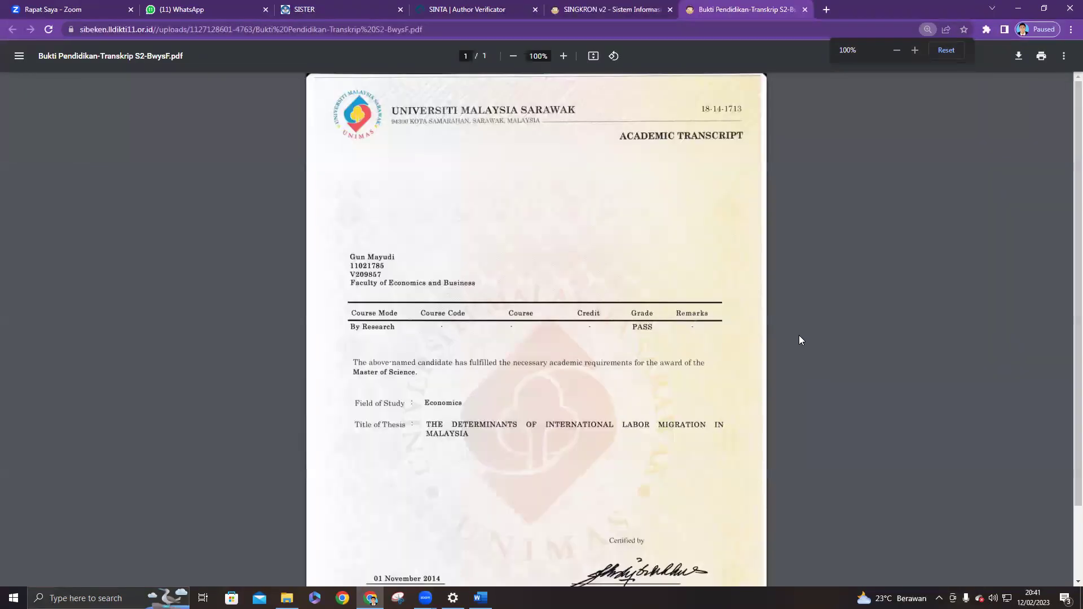
{"action": "scroll", "coordinate": [795, 334], "scroll_direction": "down", "scroll_amount": 2}
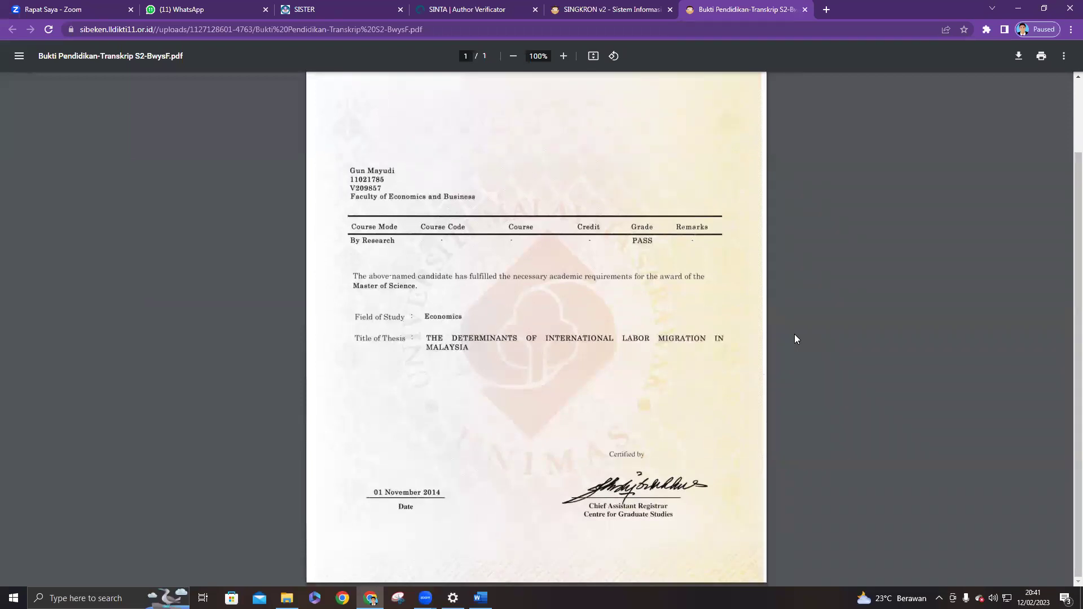
{"action": "left_click", "coordinate": [805, 9]}
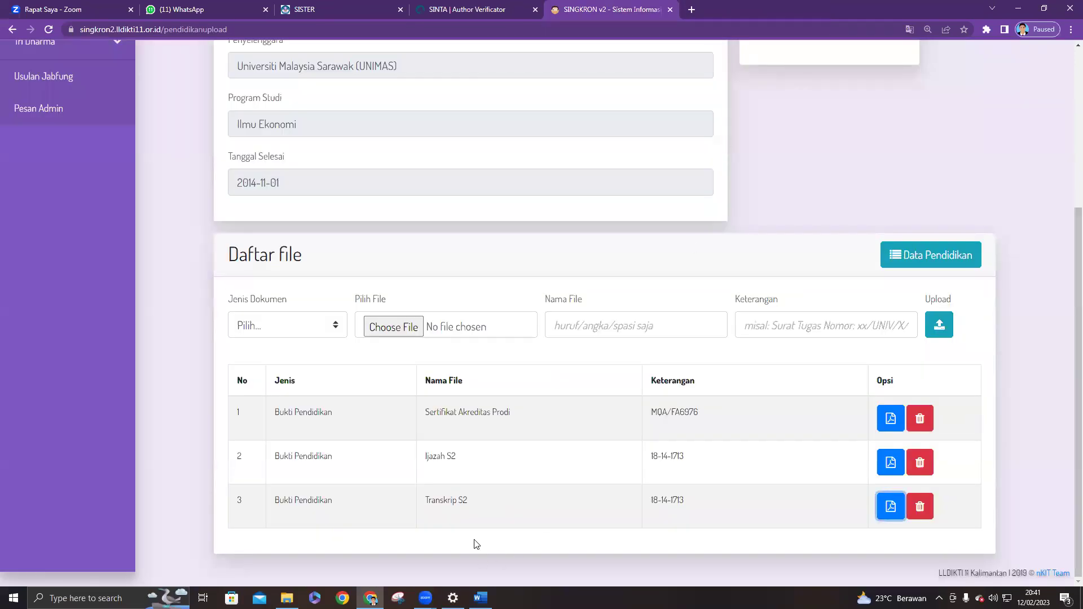
Read through the Sertifikat Akreditasi Prodi Master of Science PDF, then close it
{"action": "left_click", "coordinate": [891, 418]}
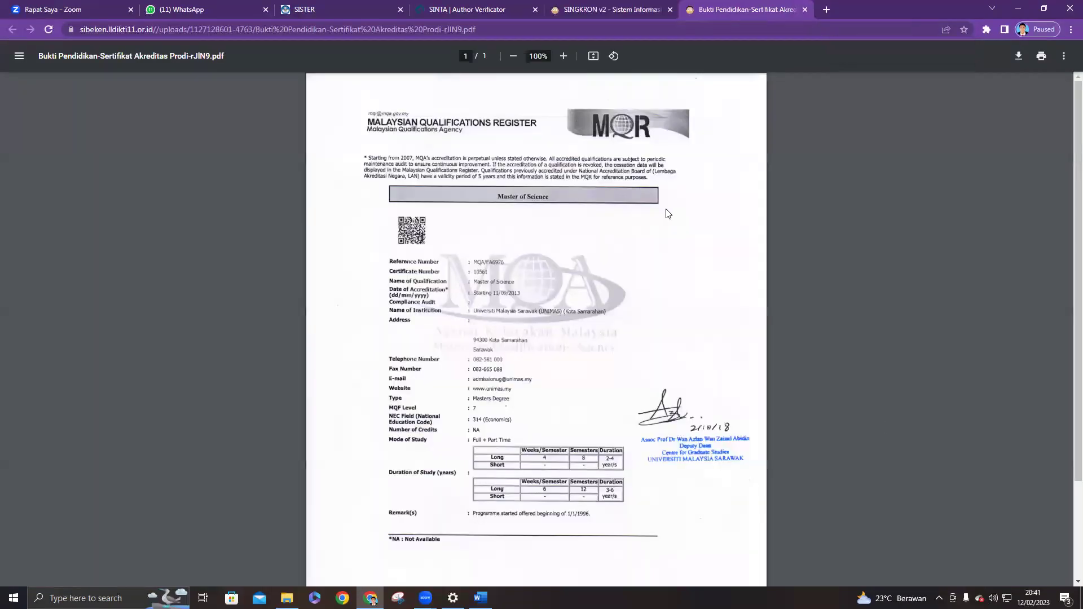
{"action": "scroll", "coordinate": [648, 190], "scroll_direction": "up", "scroll_amount": 3}
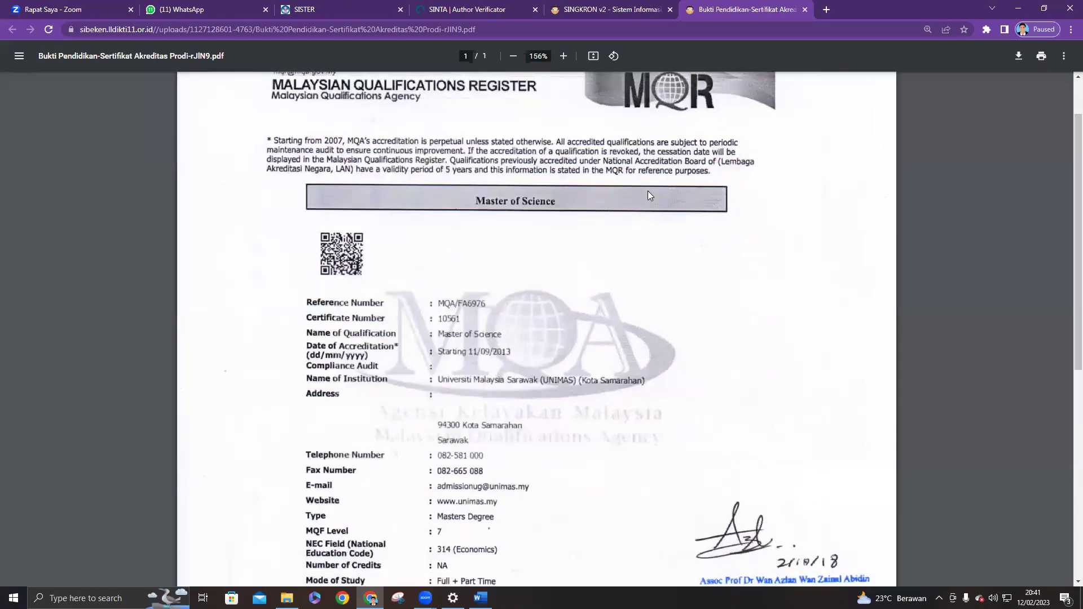
{"action": "scroll", "coordinate": [688, 205], "scroll_direction": "down", "scroll_amount": 6}
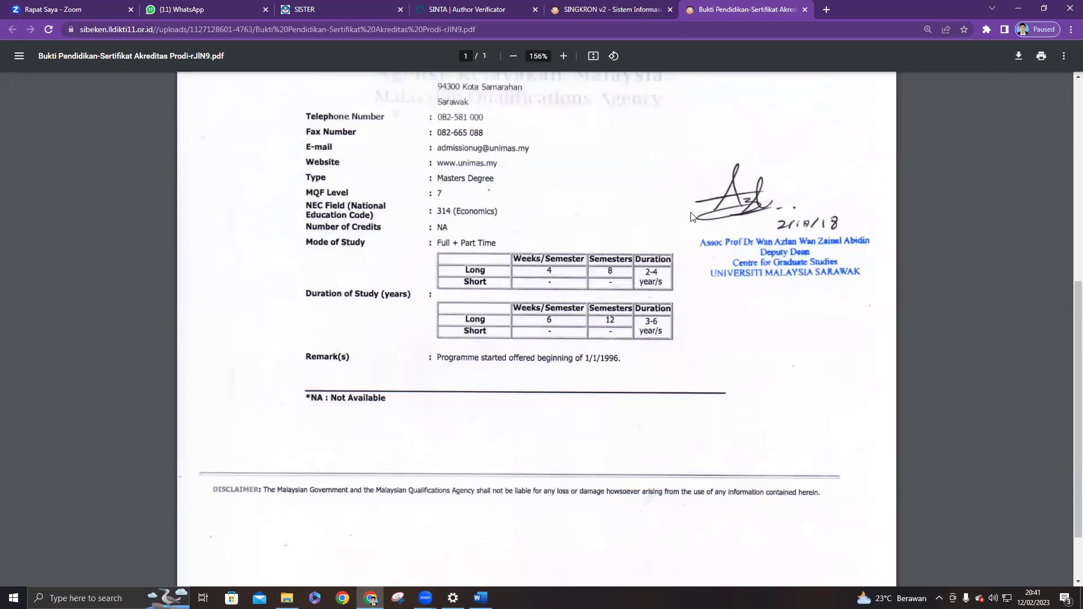
{"action": "scroll", "coordinate": [693, 217], "scroll_direction": "up", "scroll_amount": 5}
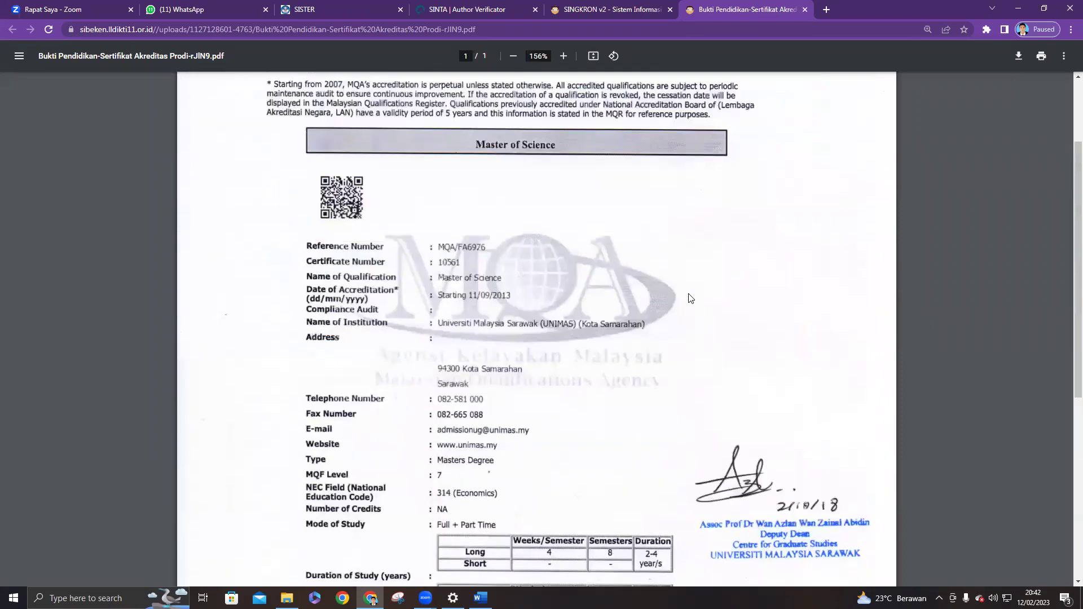
{"action": "scroll", "coordinate": [690, 298], "scroll_direction": "up", "scroll_amount": 2}
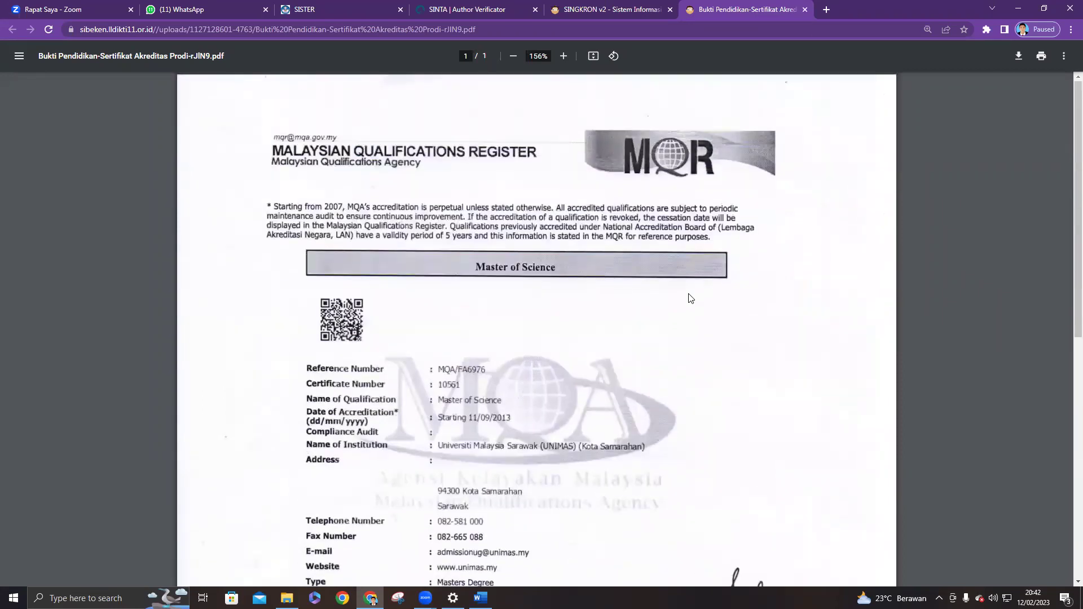
{"action": "scroll", "coordinate": [691, 298], "scroll_direction": "down", "scroll_amount": 4}
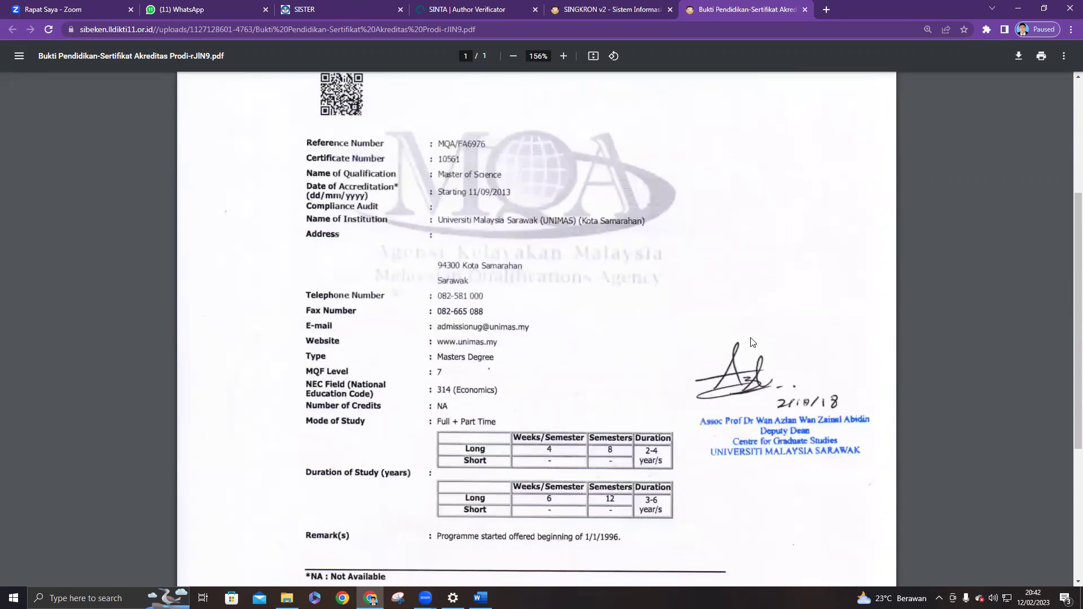
{"action": "scroll", "coordinate": [677, 353], "scroll_direction": "down", "scroll_amount": 5}
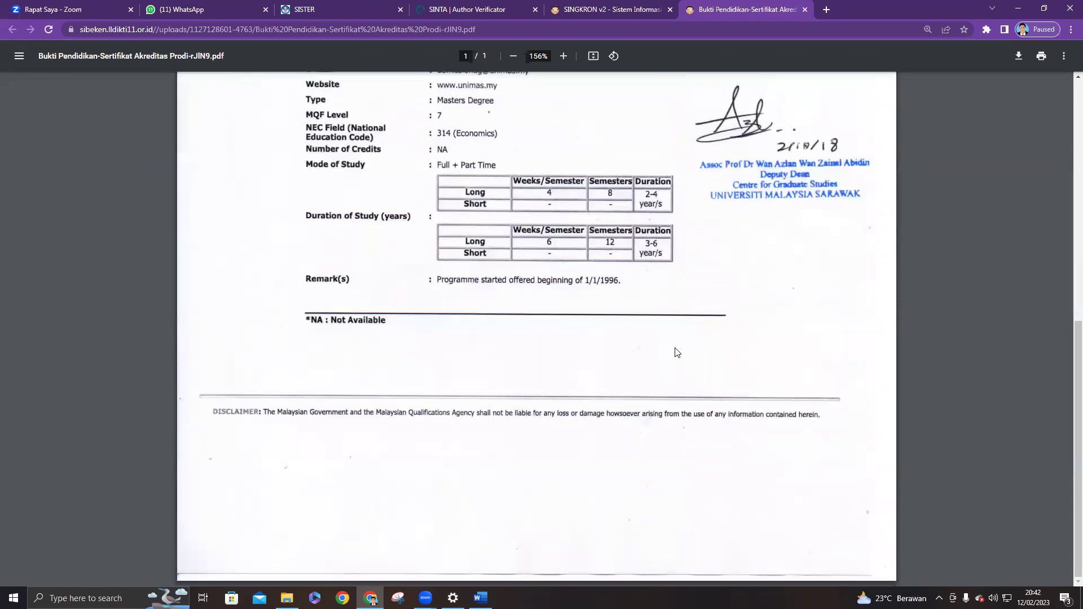
{"action": "scroll", "coordinate": [677, 352], "scroll_direction": "up", "scroll_amount": 5}
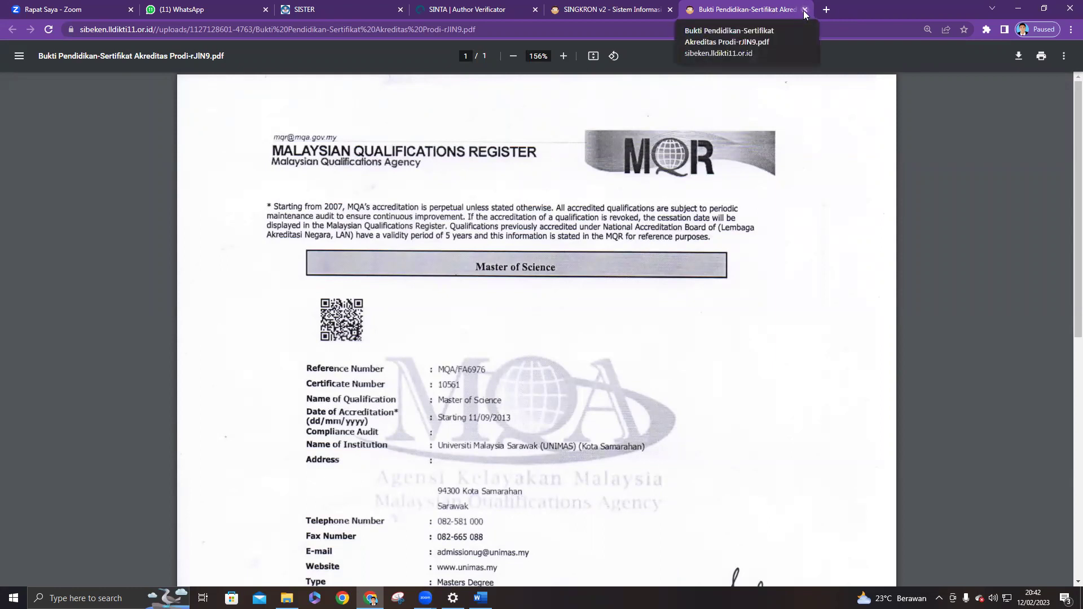
{"action": "left_click", "coordinate": [805, 10]}
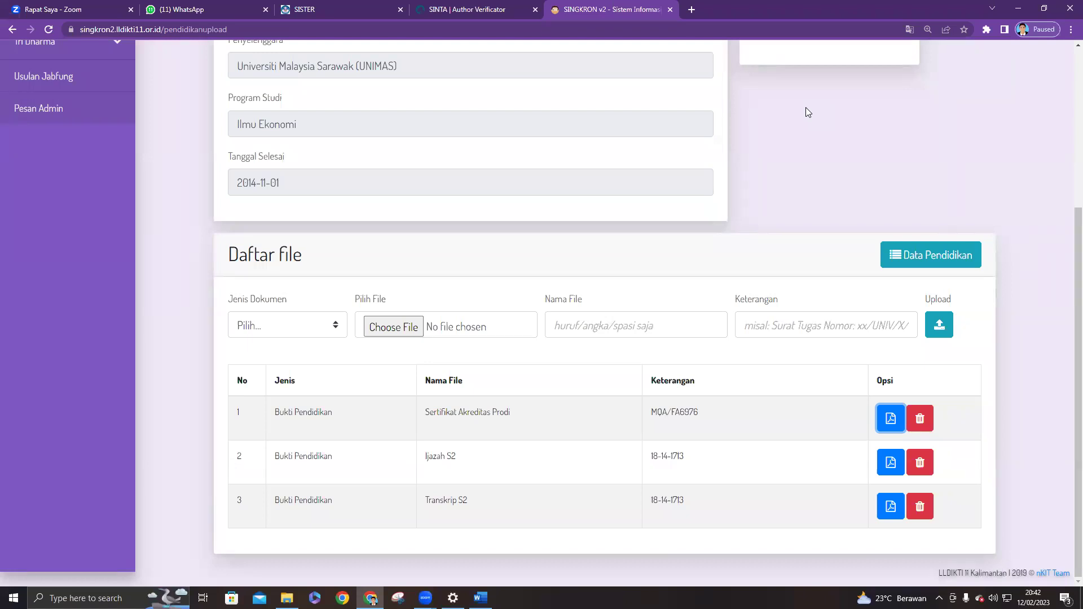
{"action": "scroll", "coordinate": [606, 349], "scroll_direction": "up", "scroll_amount": 2}
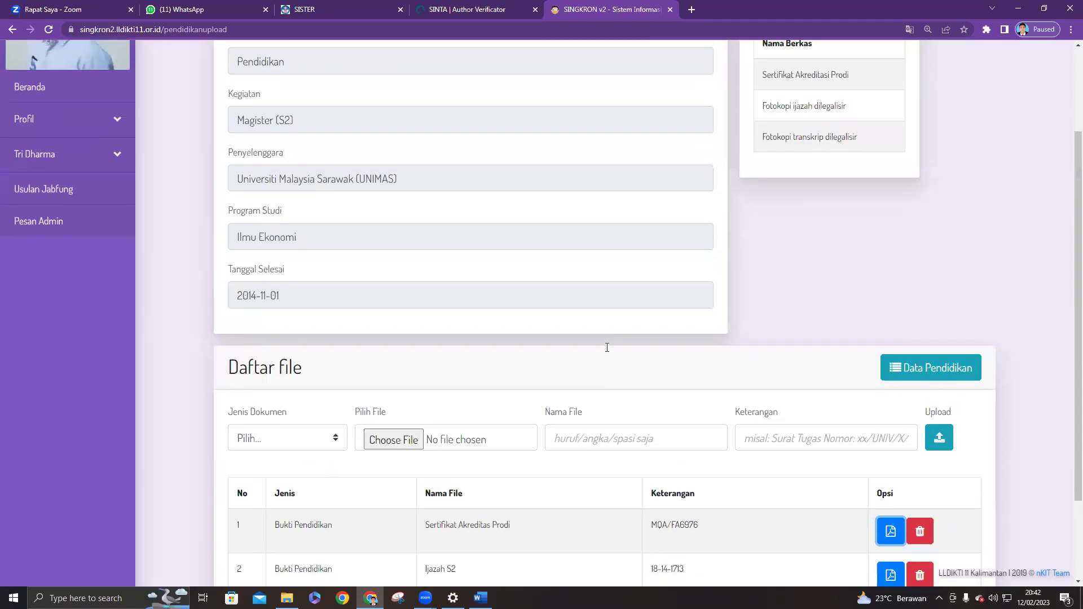
{"action": "scroll", "coordinate": [607, 349], "scroll_direction": "up", "scroll_amount": 2}
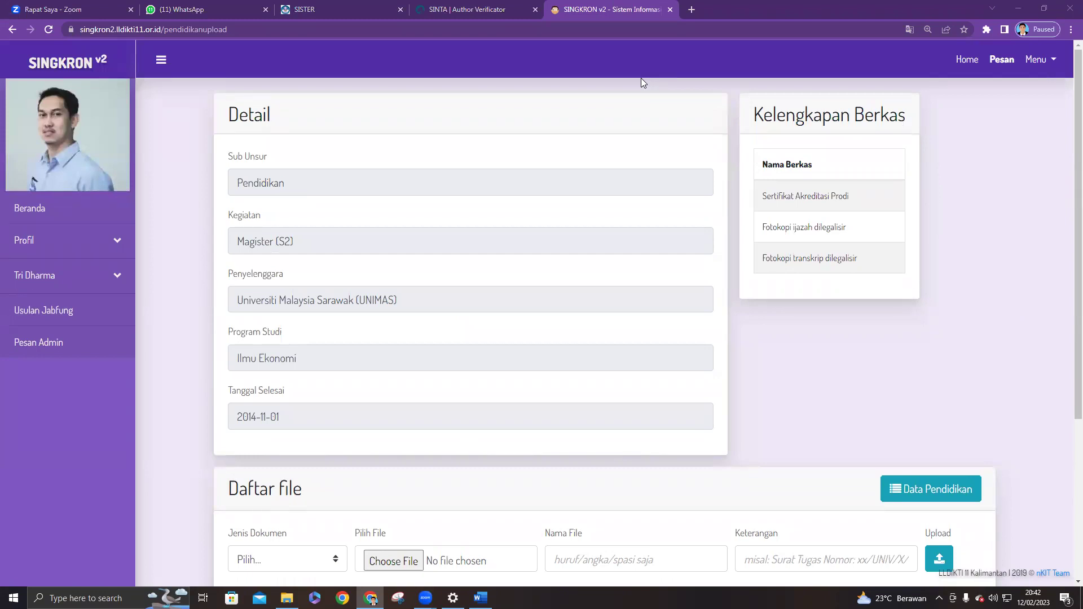
{"action": "left_click", "coordinate": [496, 13]}
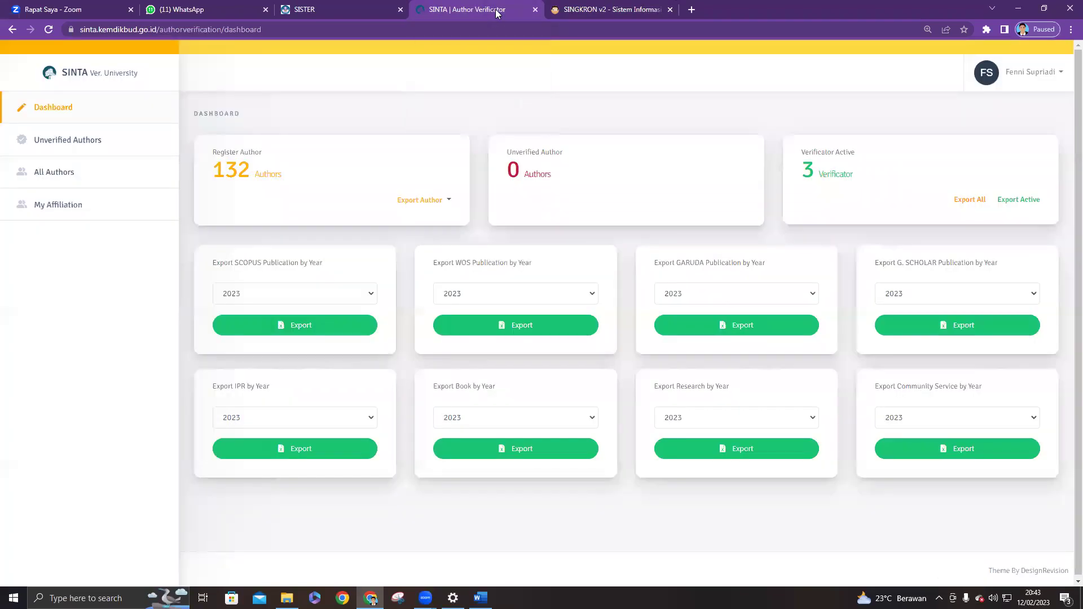
{"action": "left_click", "coordinate": [578, 10]}
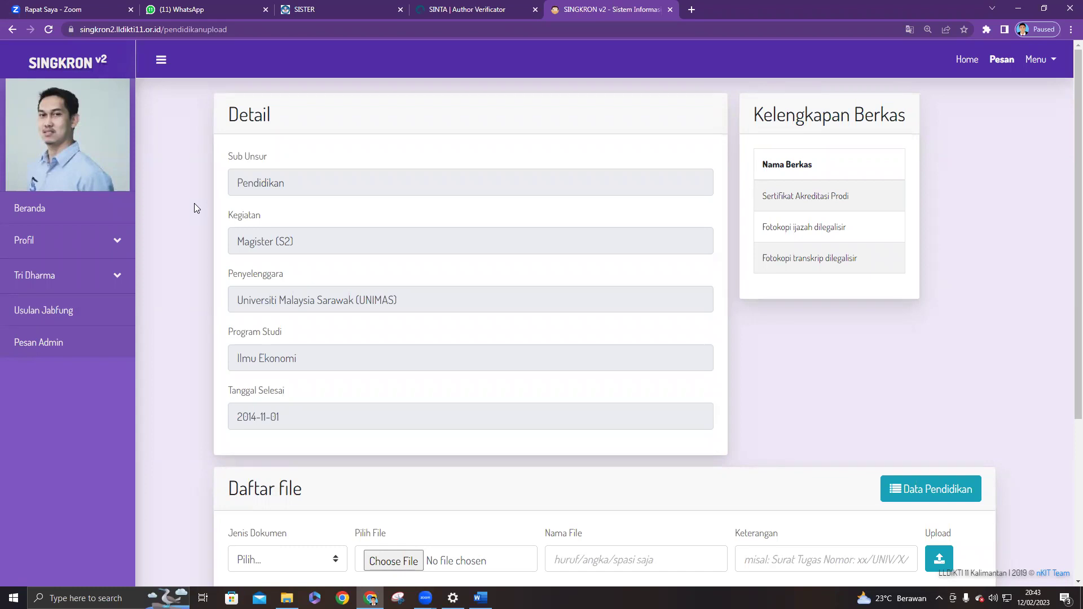
{"action": "scroll", "coordinate": [546, 401], "scroll_direction": "down", "scroll_amount": 2}
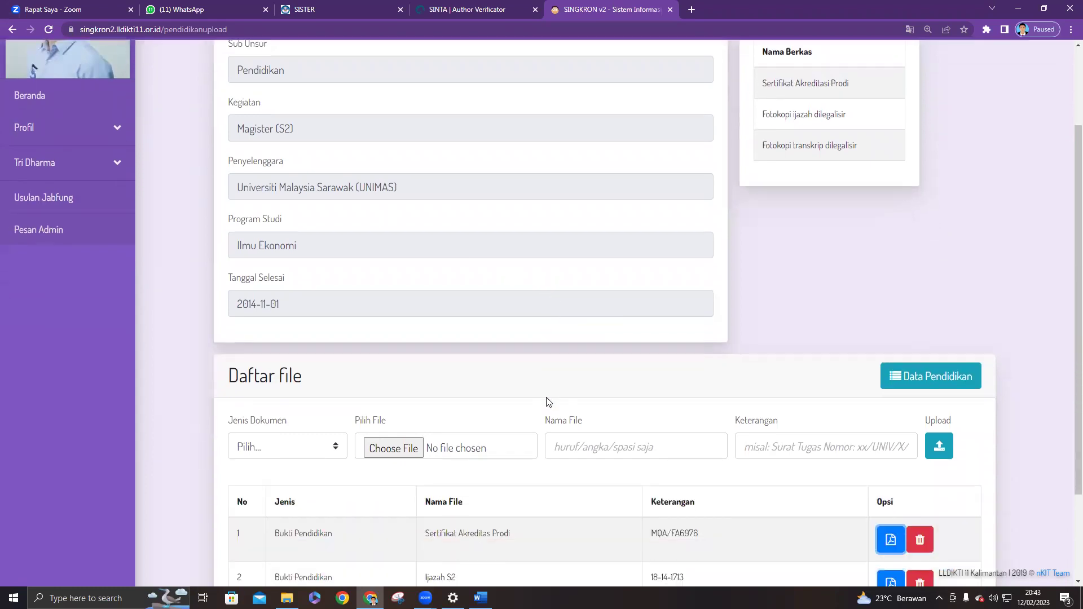
{"action": "scroll", "coordinate": [599, 403], "scroll_direction": "down", "scroll_amount": 2}
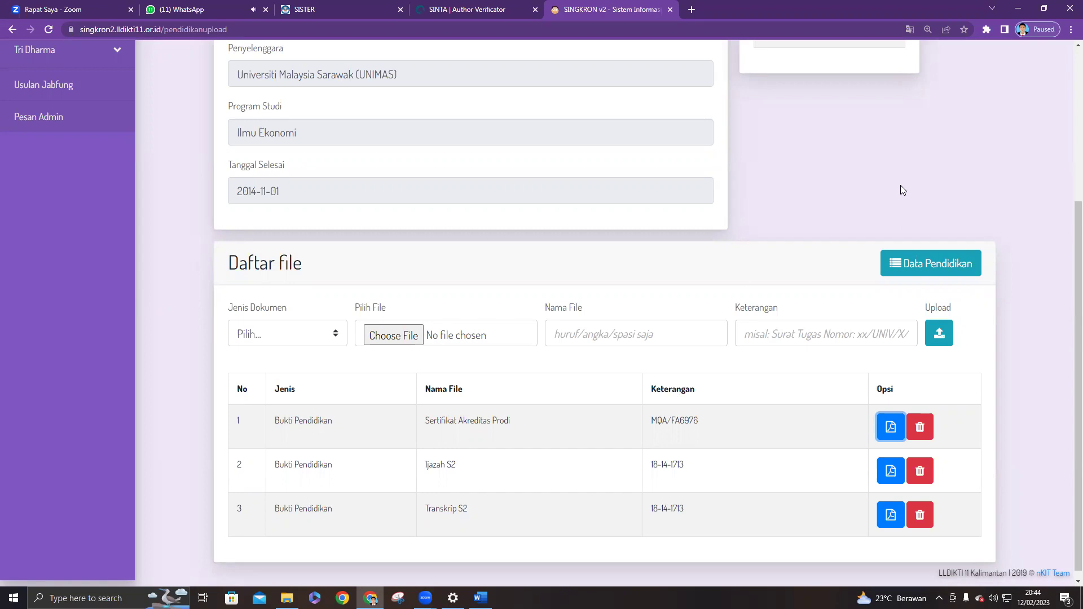
{"action": "scroll", "coordinate": [715, 244], "scroll_direction": "down", "scroll_amount": 1}
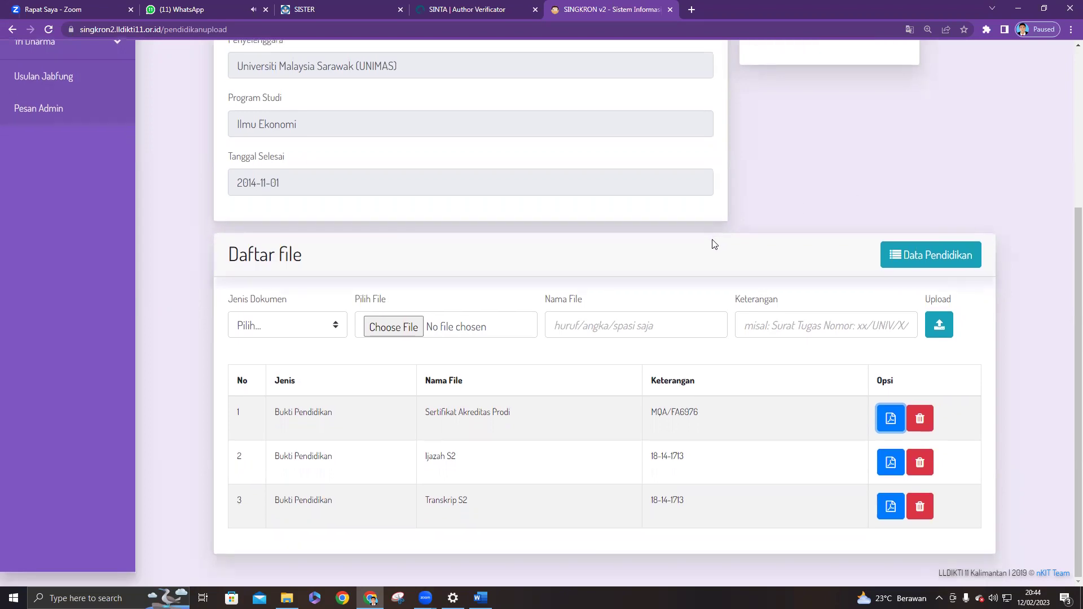
{"action": "scroll", "coordinate": [714, 243], "scroll_direction": "up", "scroll_amount": 2}
{"action": "scroll", "coordinate": [712, 242], "scroll_direction": "down", "scroll_amount": 2}
{"action": "scroll", "coordinate": [770, 250], "scroll_direction": "up", "scroll_amount": 4}
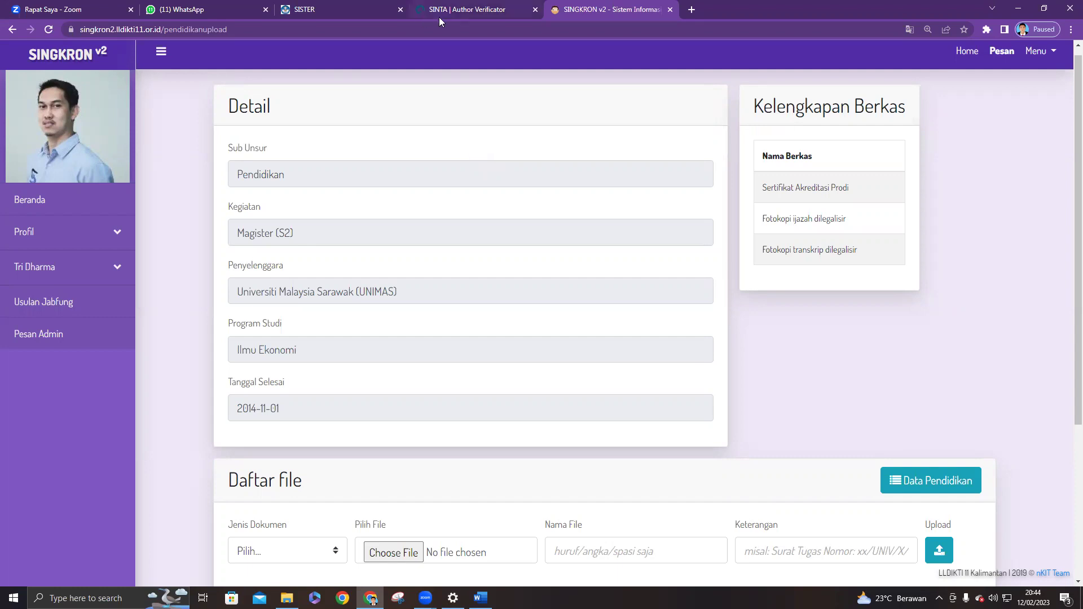
Check the WhatsApp Web, SISTER, SINTA and SINGKRON v2 tabs, then open a blank tab
{"action": "mouse_move", "coordinate": [439, 18]}
{"action": "left_click", "coordinate": [201, 10]}
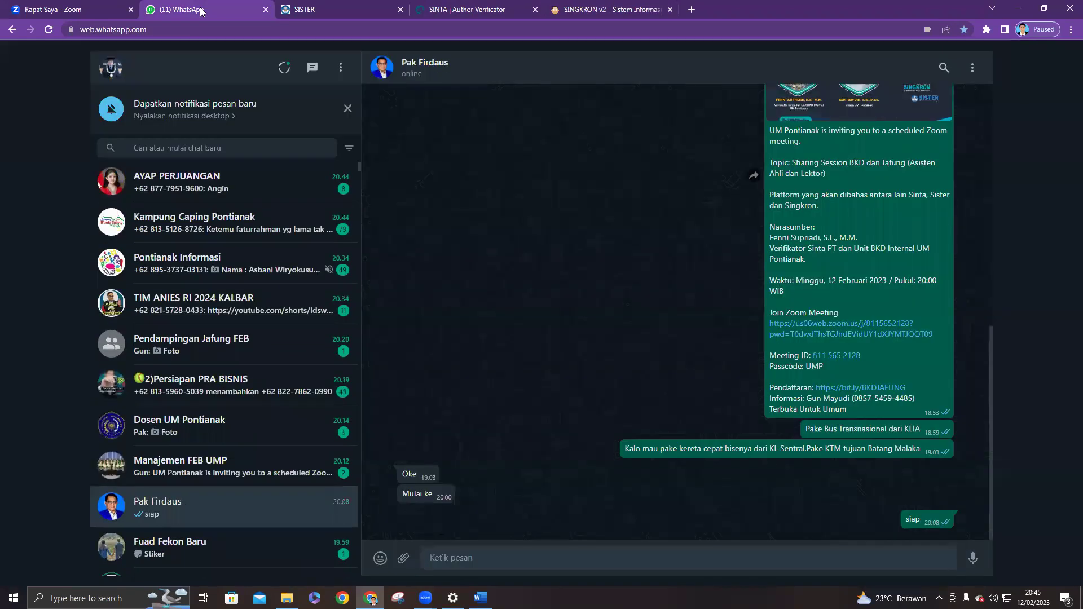
{"action": "left_click", "coordinate": [332, 8]}
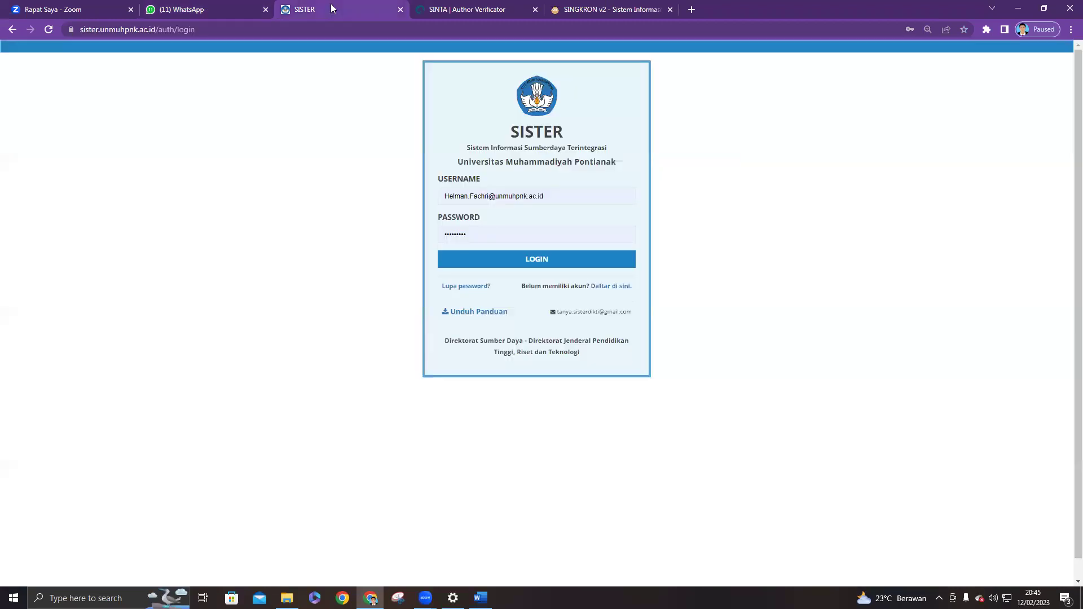
{"action": "left_click", "coordinate": [228, 9]}
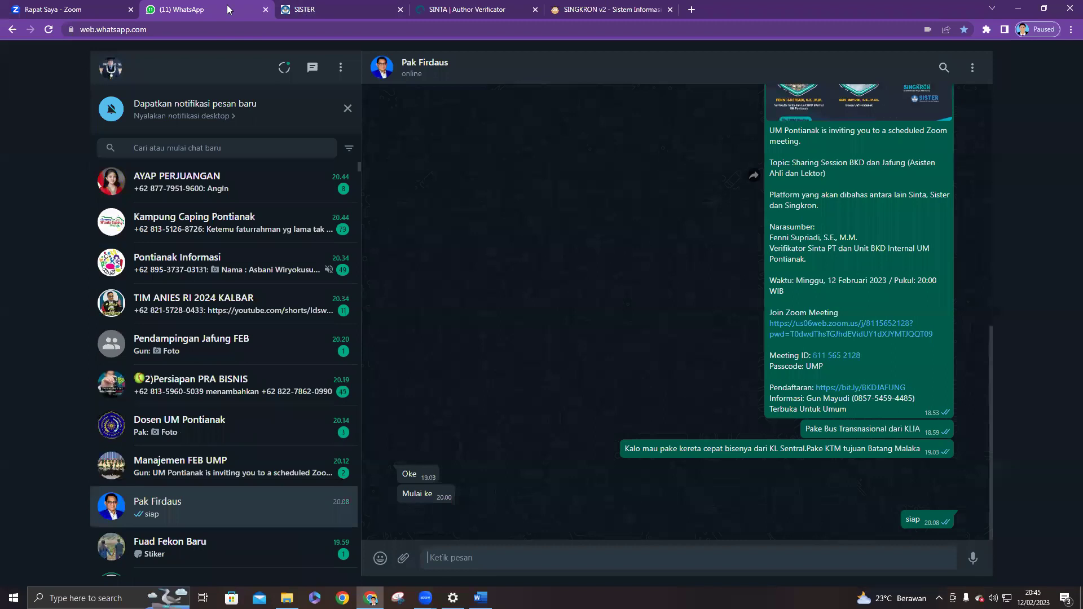
{"action": "left_click", "coordinate": [341, 17]}
{"action": "left_click", "coordinate": [452, 12]}
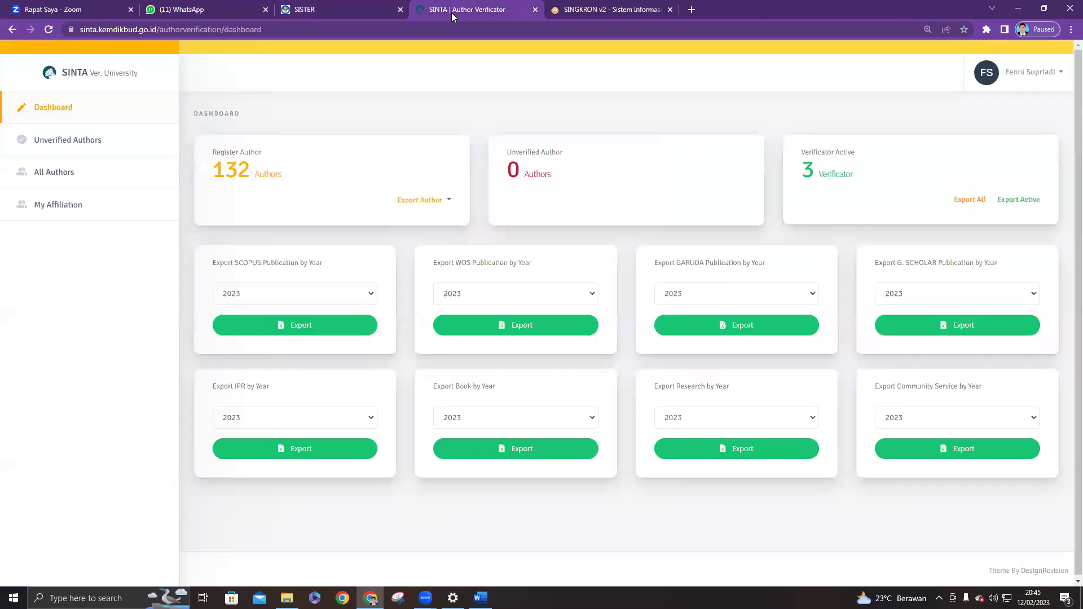
{"action": "left_click", "coordinate": [593, 12]}
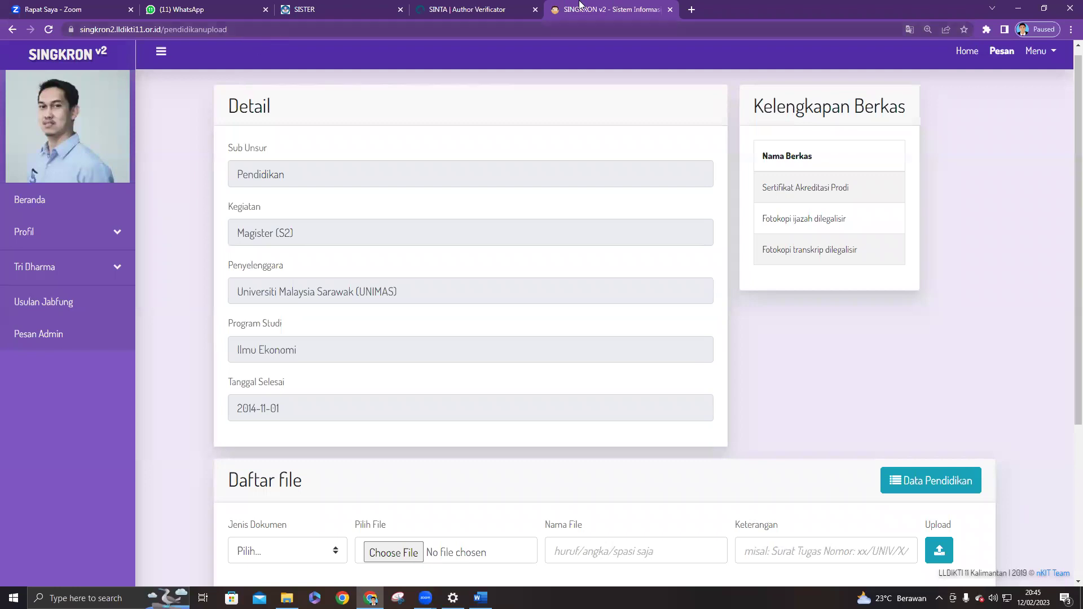
{"action": "left_click", "coordinate": [691, 10]}
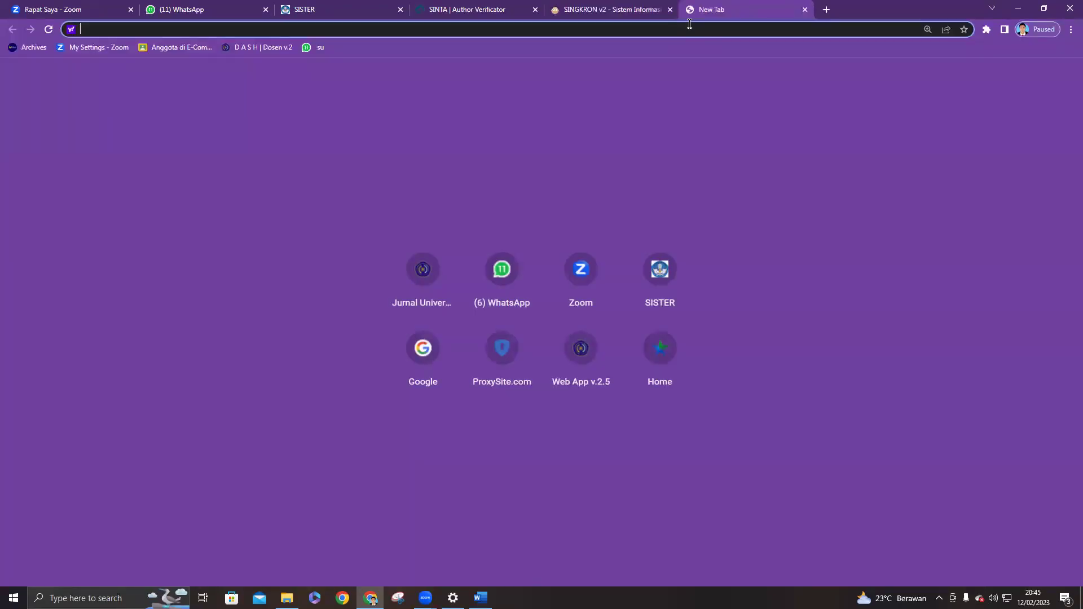
Load the SIBEKEN login.php page at sibeken.lldikti11.or.id and zoom it to 125%
{"action": "type", "text": "sibeke"}
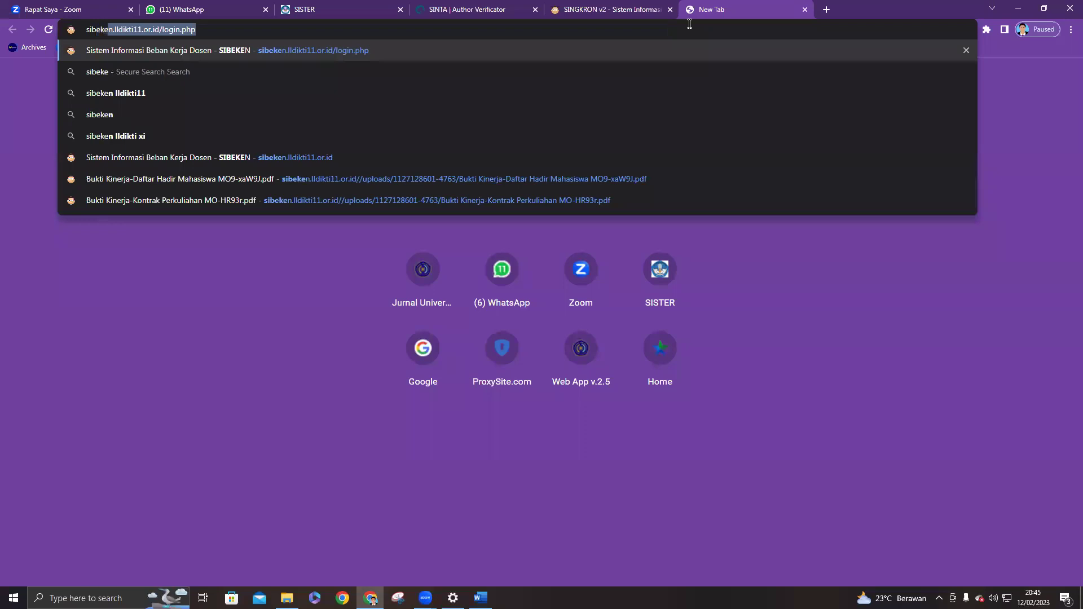
{"action": "key", "text": "Return"}
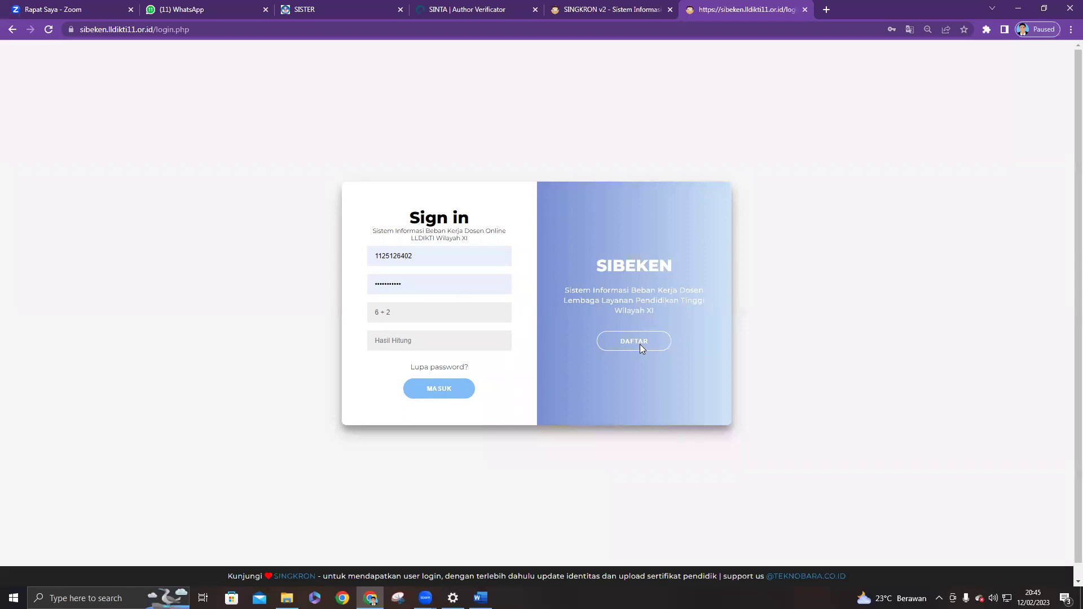
{"action": "key", "text": "ctrl+equal"}
{"action": "key", "text": "ctrl+equal"}
{"action": "key", "text": "ctrl+equal"}
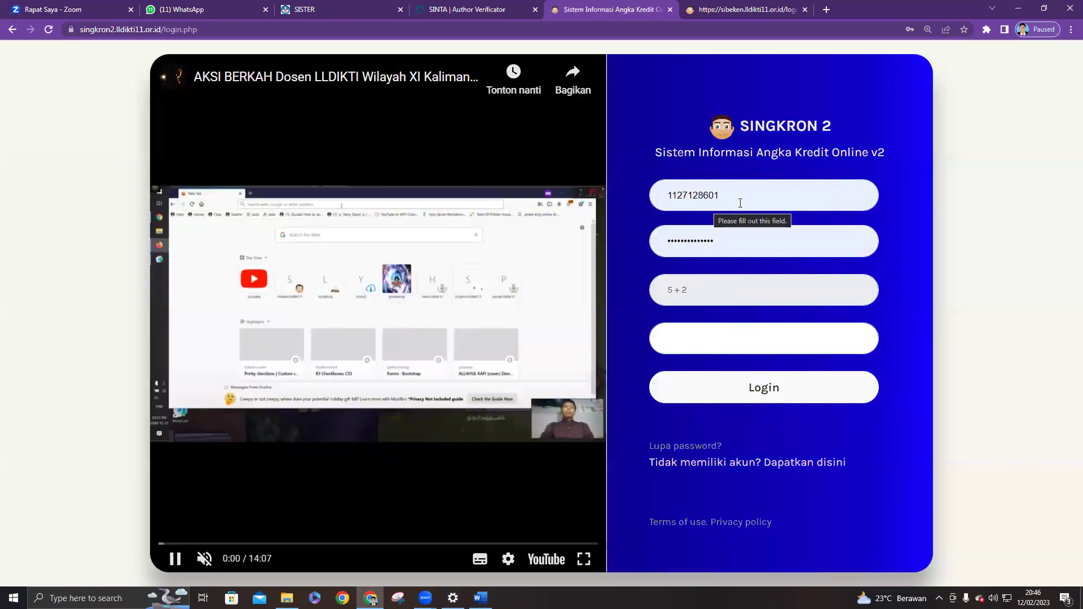
Log in to SINGKRON with a saved account, answering the sum captcha with 7
{"action": "left_click", "coordinate": [741, 202]}
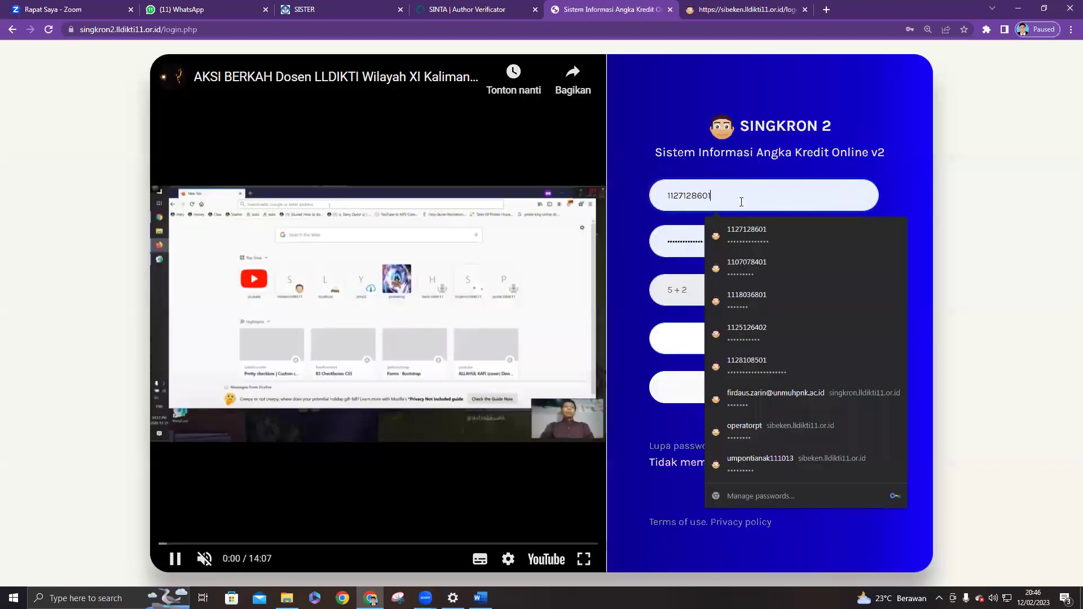
{"action": "left_click", "coordinate": [686, 340]}
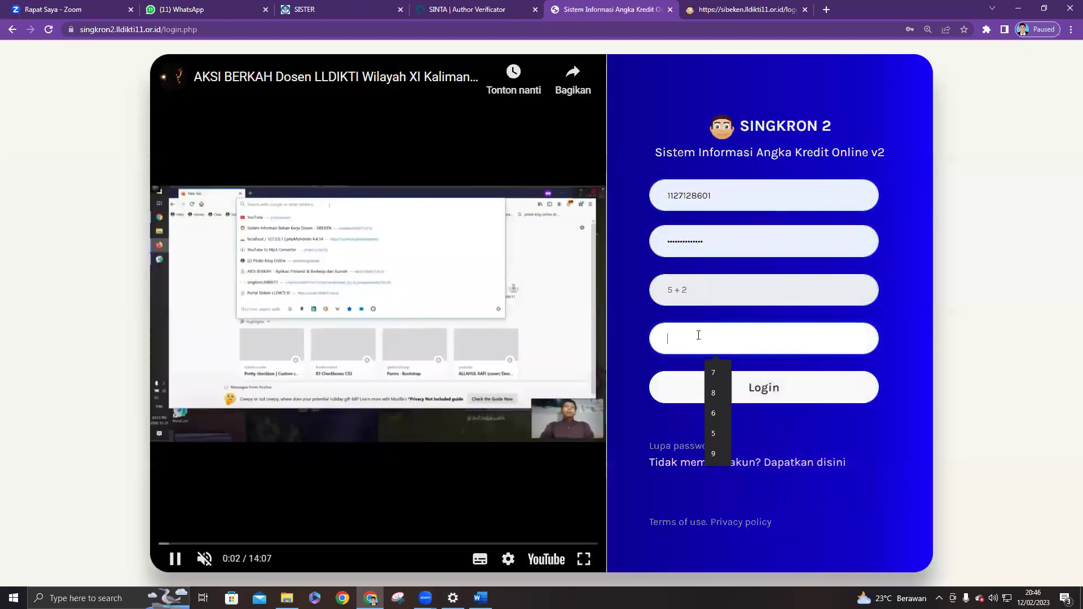
{"action": "type", "text": "7"}
{"action": "key", "text": "Return"}
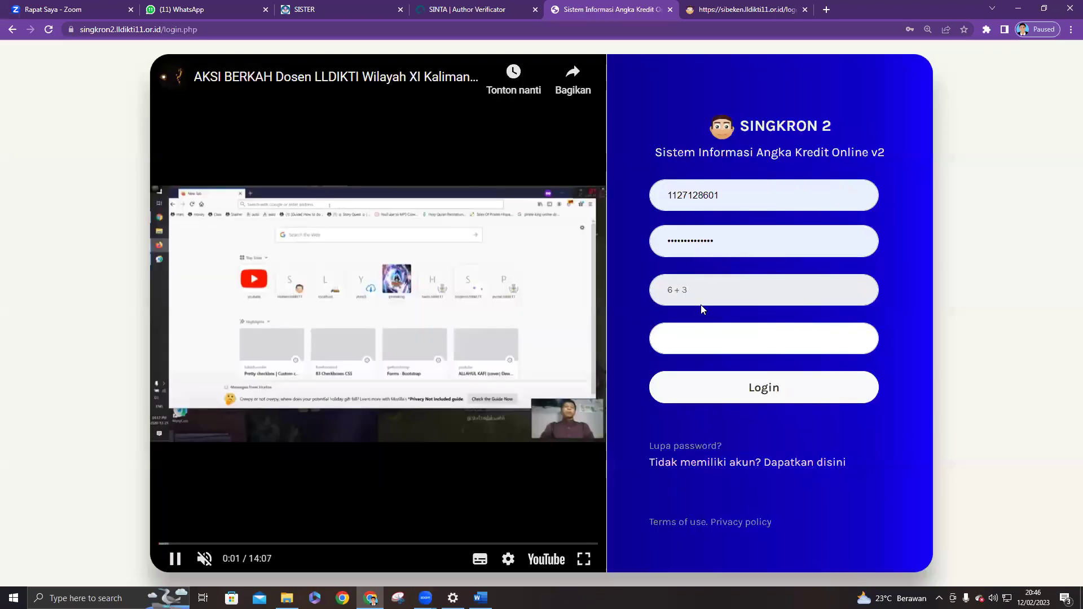
Retry the login with another saved lecturer account, captcha answer 9
{"action": "left_click", "coordinate": [733, 204]}
{"action": "left_click", "coordinate": [747, 248]}
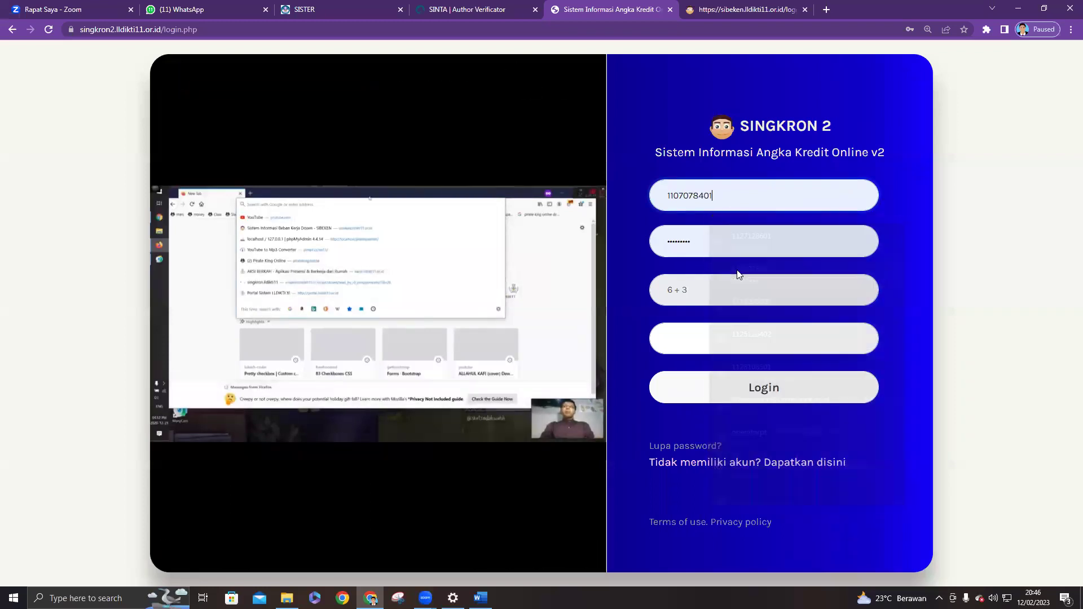
{"action": "left_click", "coordinate": [702, 344]}
{"action": "type", "text": "9"}
{"action": "key", "text": "Return"}
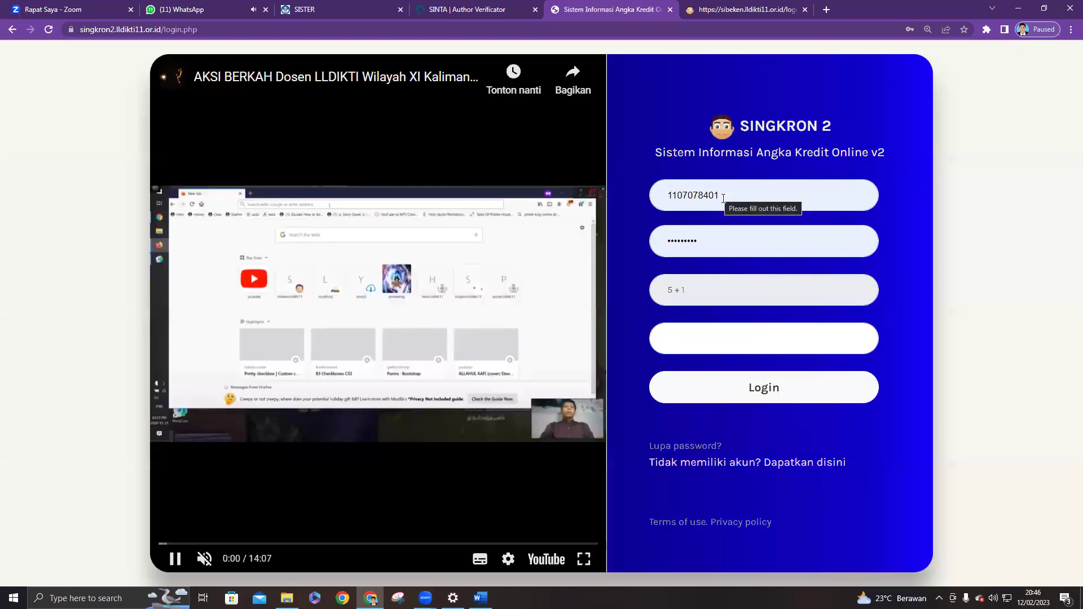
Log in with a saved lecturer account, answering the captcha with 6
{"action": "left_click", "coordinate": [724, 197]}
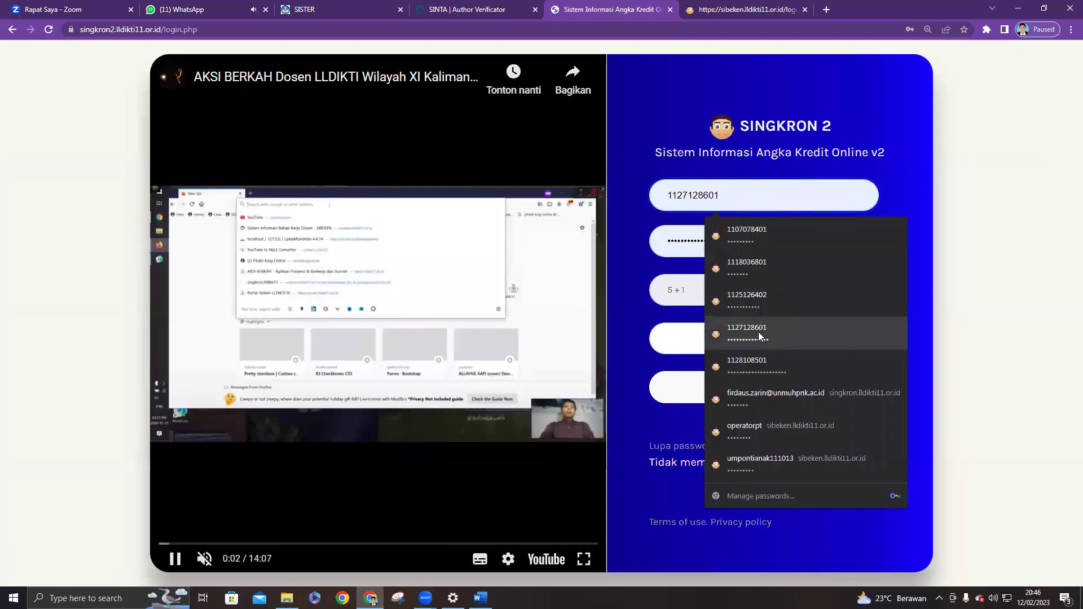
{"action": "left_click", "coordinate": [757, 299]}
{"action": "left_click", "coordinate": [717, 327]}
{"action": "type", "text": "6"}
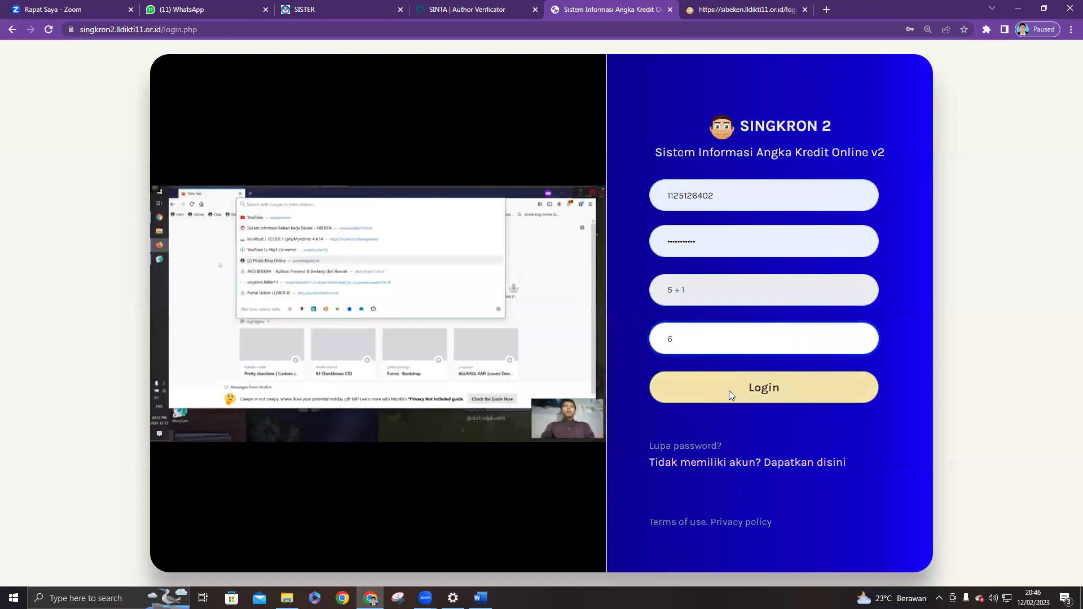
{"action": "left_click", "coordinate": [729, 391]}
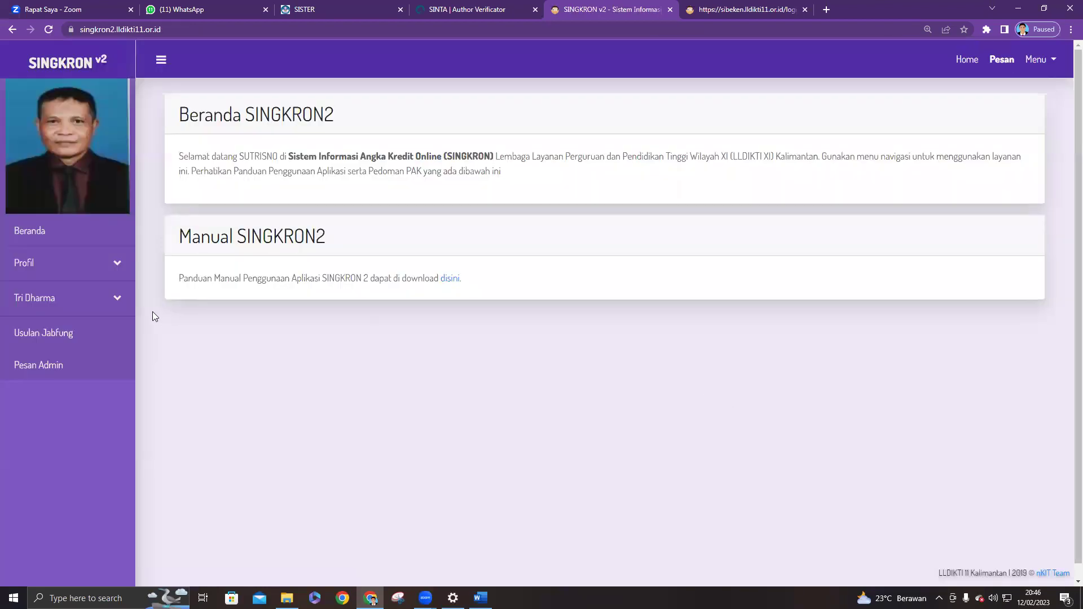
Sign out through the account menu and select the pre-filled username and password text
{"action": "left_click", "coordinate": [1058, 62]}
{"action": "left_click", "coordinate": [994, 129]}
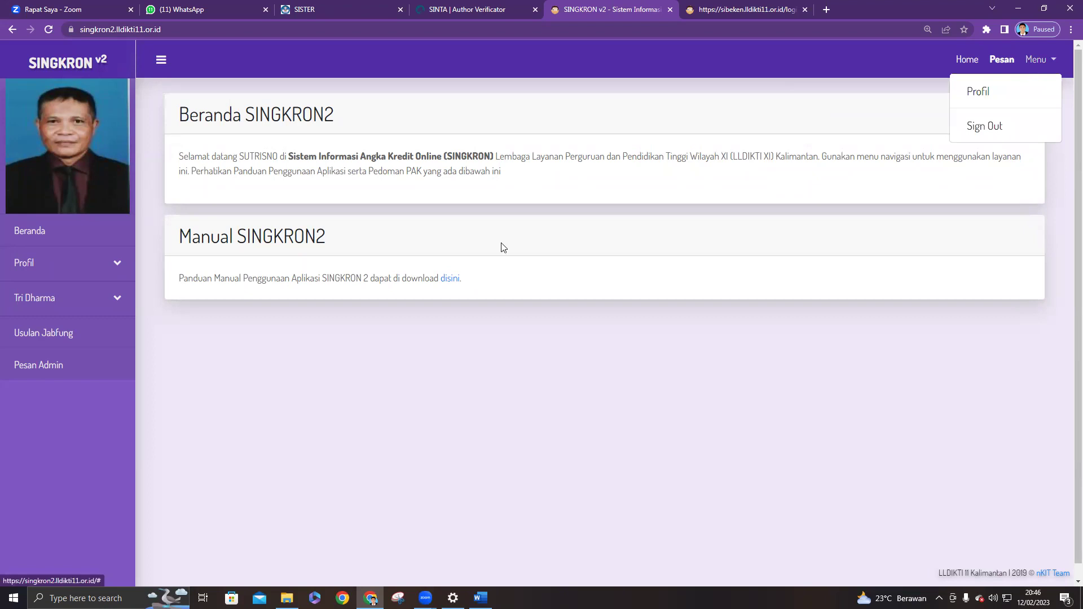
{"action": "left_click", "coordinate": [684, 211]}
{"action": "double_click", "coordinate": [654, 244]}
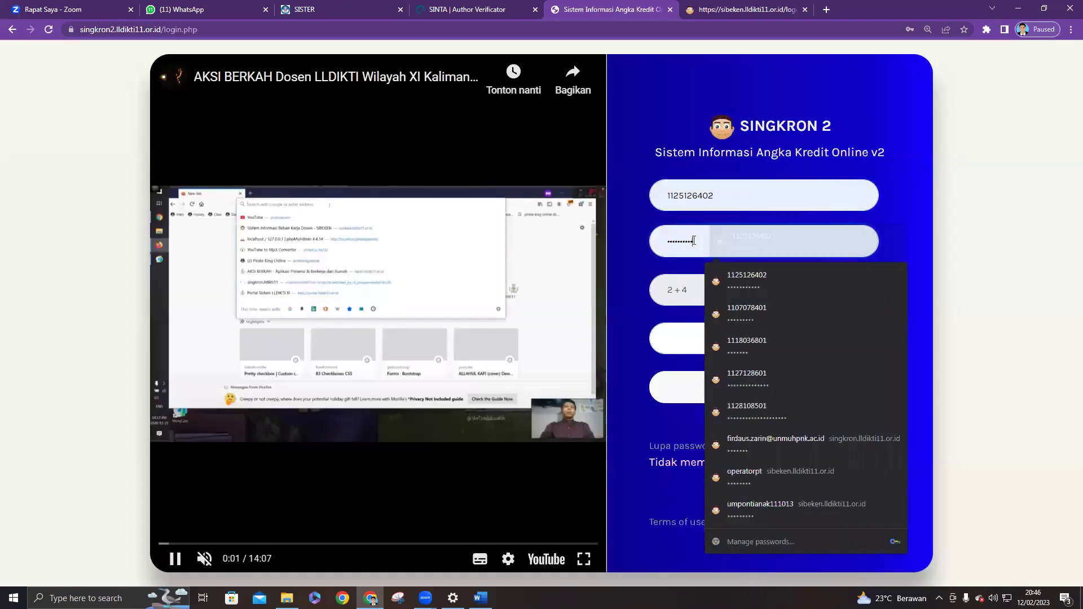
{"action": "left_click", "coordinate": [731, 192]}
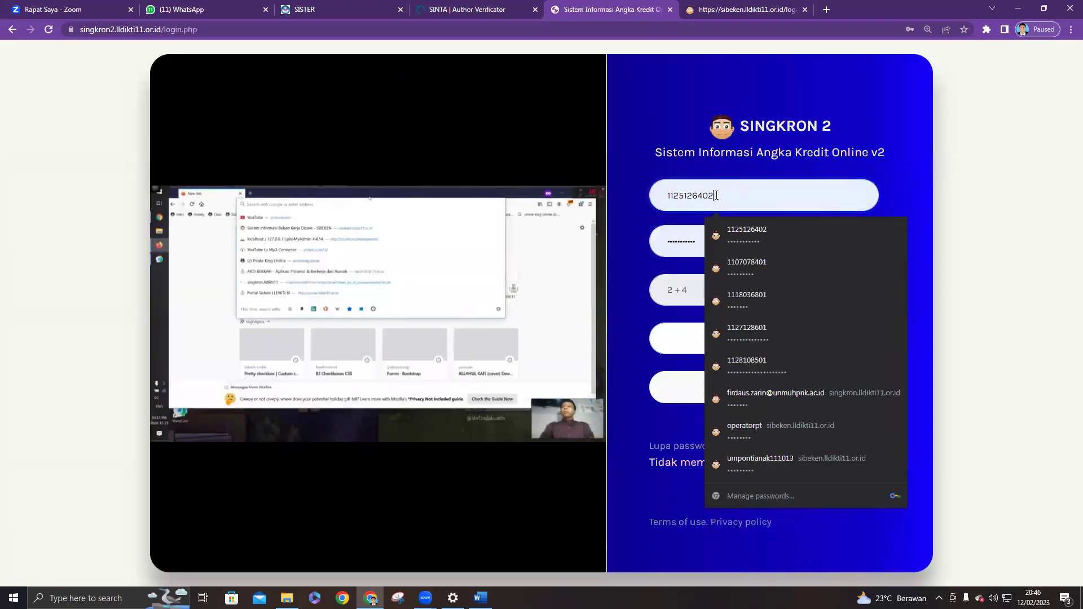
{"action": "double_click", "coordinate": [731, 192]}
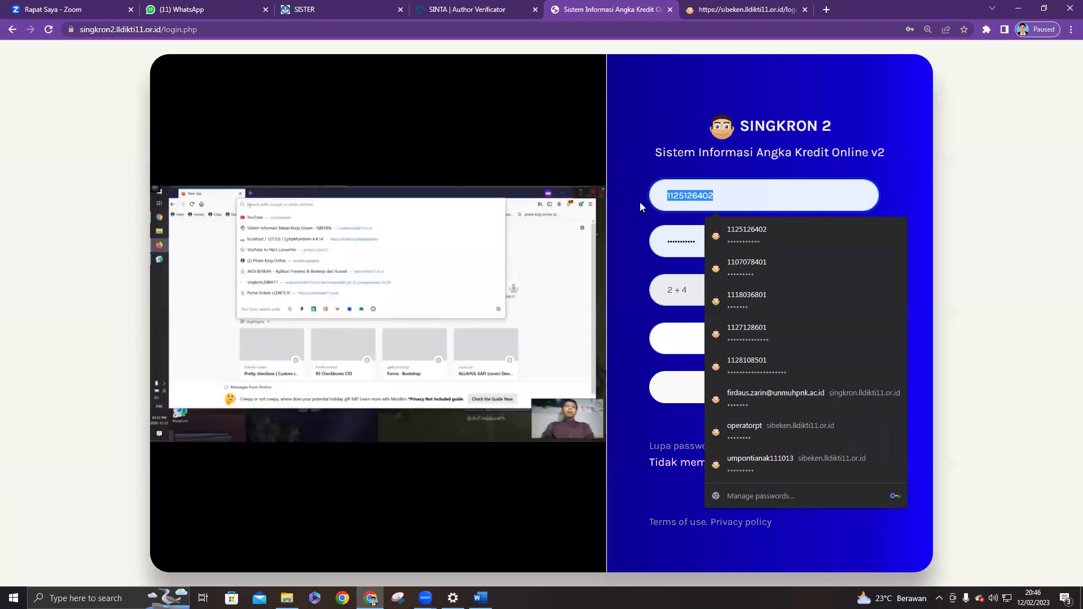
{"action": "left_click", "coordinate": [976, 173]}
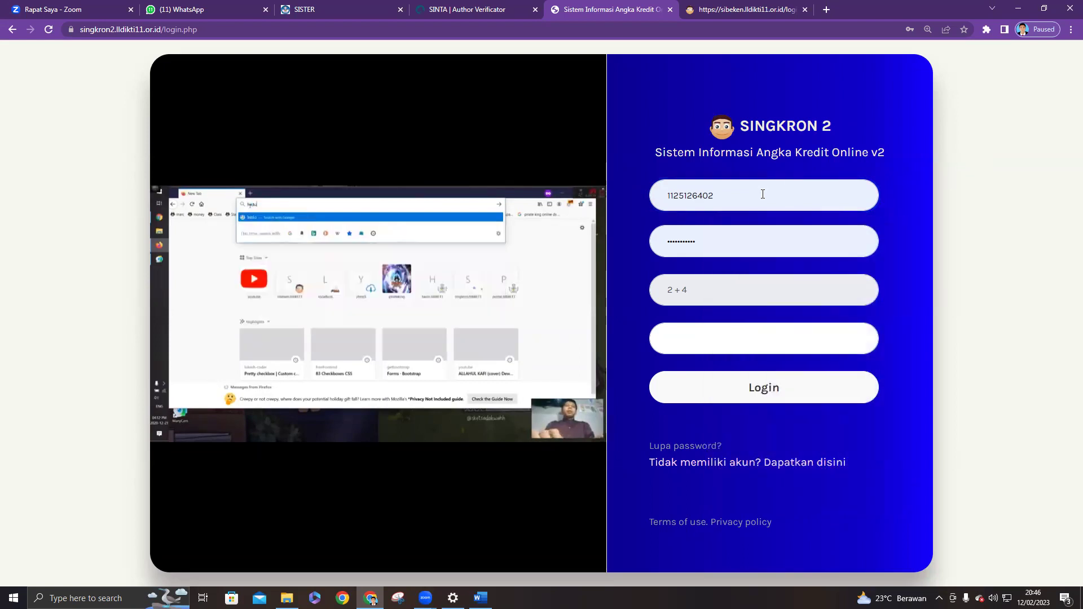
Sign in as a different saved lecturer, answering the captcha with 6, reaching Beranda
{"action": "left_click", "coordinate": [788, 183]}
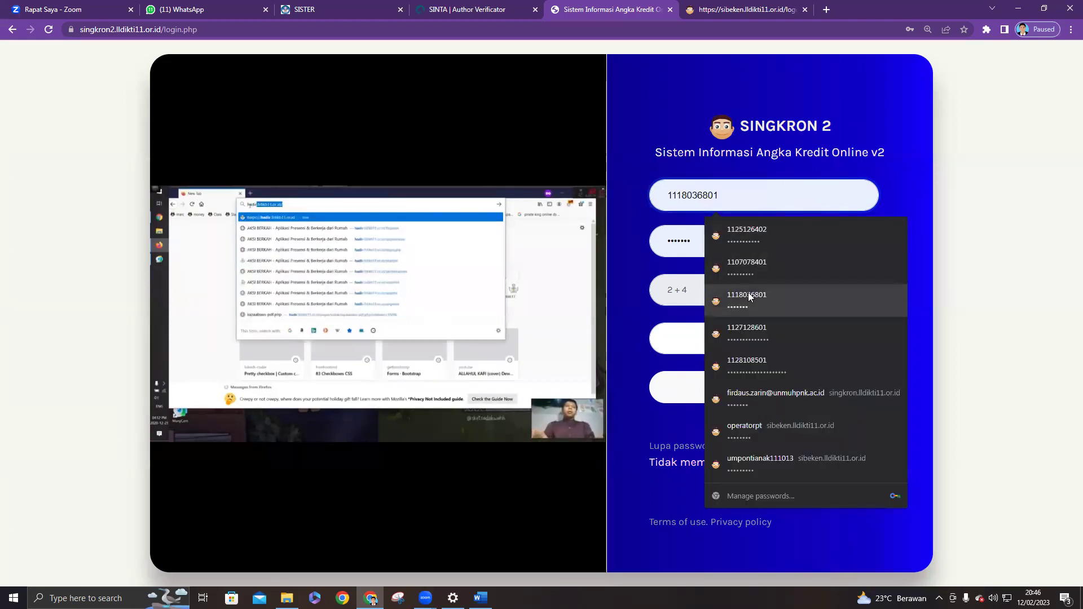
{"action": "left_click", "coordinate": [748, 292]}
{"action": "left_click", "coordinate": [704, 331]}
{"action": "type", "text": "6"}
{"action": "key", "text": "Return"}
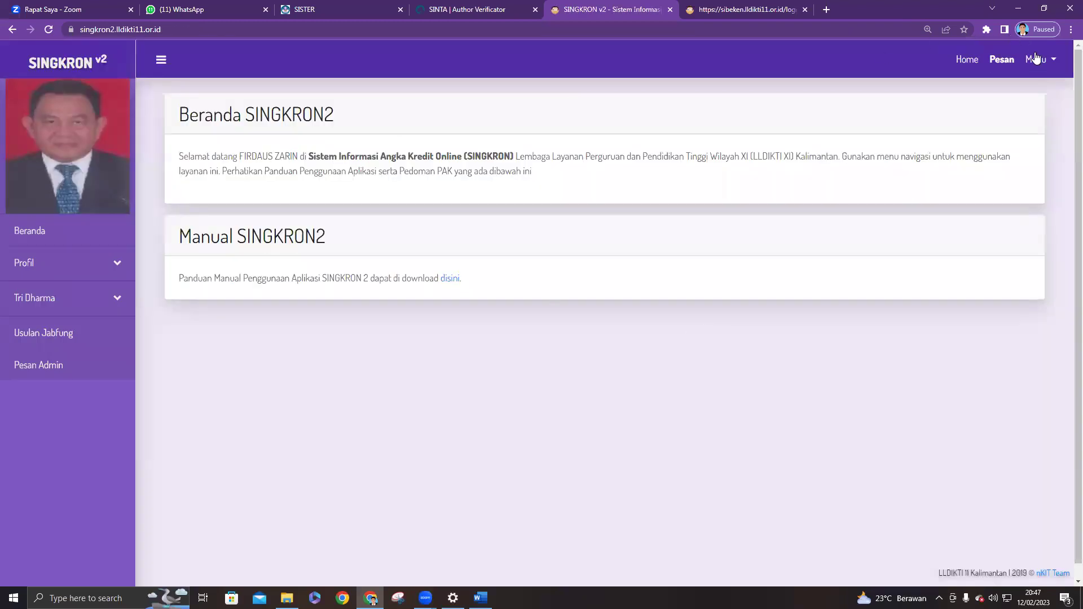
From Usulan Jabfung, check the Terbit SK details, then open the Lektor (200) credit claim form
{"action": "left_click", "coordinate": [57, 332]}
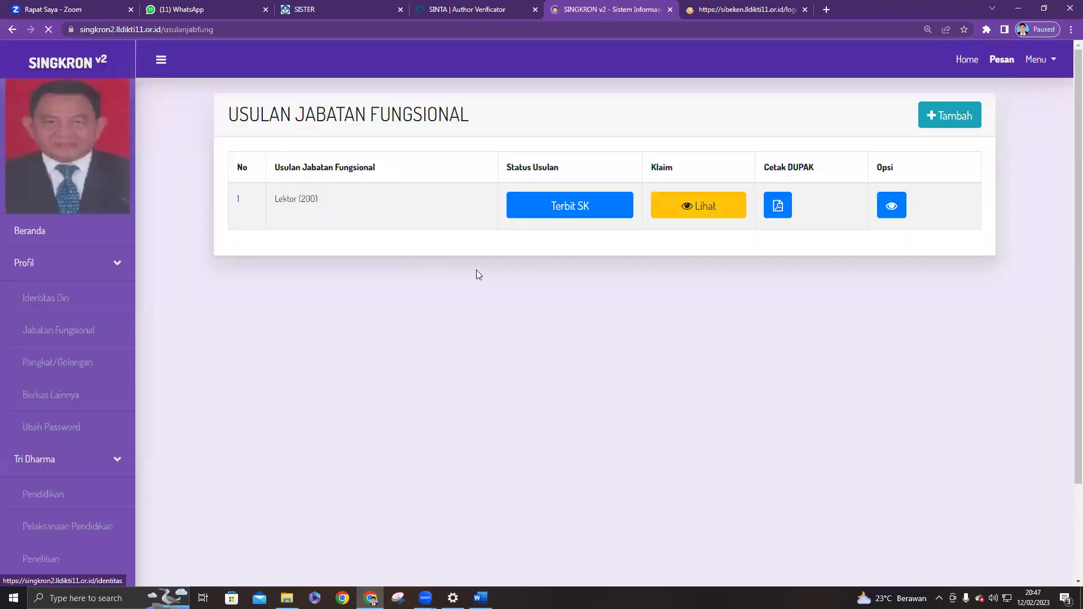
{"action": "left_click", "coordinate": [573, 244]}
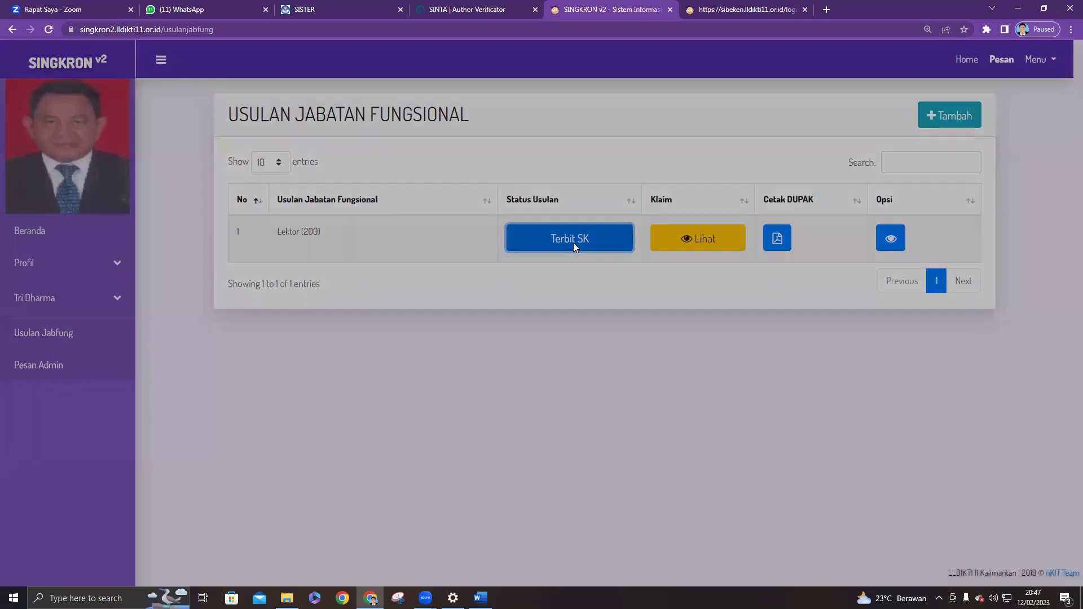
{"action": "left_click", "coordinate": [804, 84]}
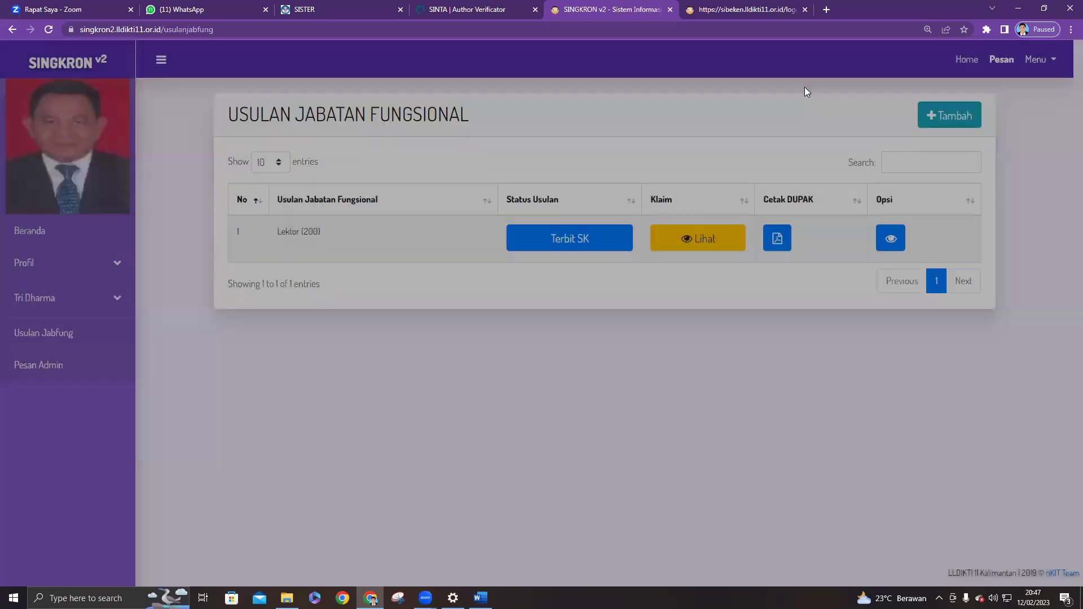
{"action": "left_click", "coordinate": [674, 247]}
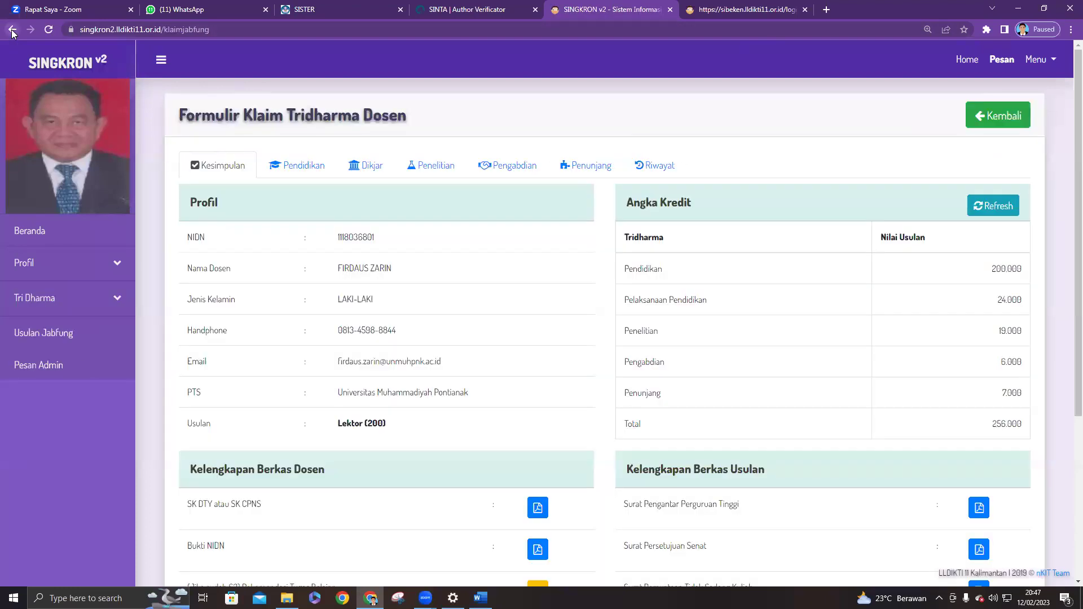
Highlight the claim's 256.000 credit total, then close the SIBEKEN tab
{"action": "right_click", "coordinate": [12, 32]}
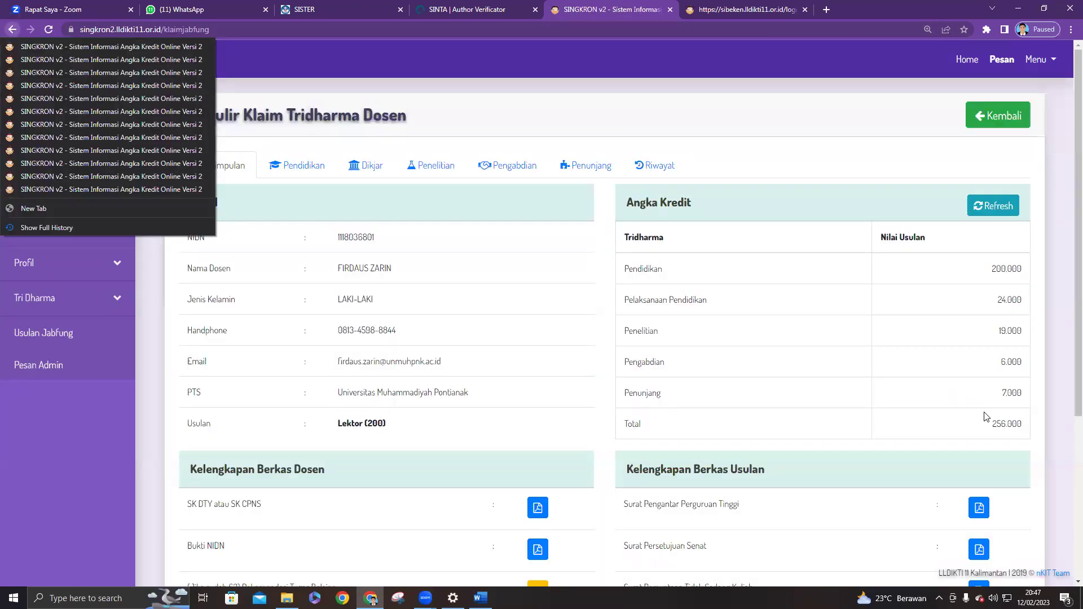
{"action": "left_click", "coordinate": [993, 430]}
{"action": "left_click_drag", "start_coordinate": [993, 430], "coordinate": [1025, 424]}
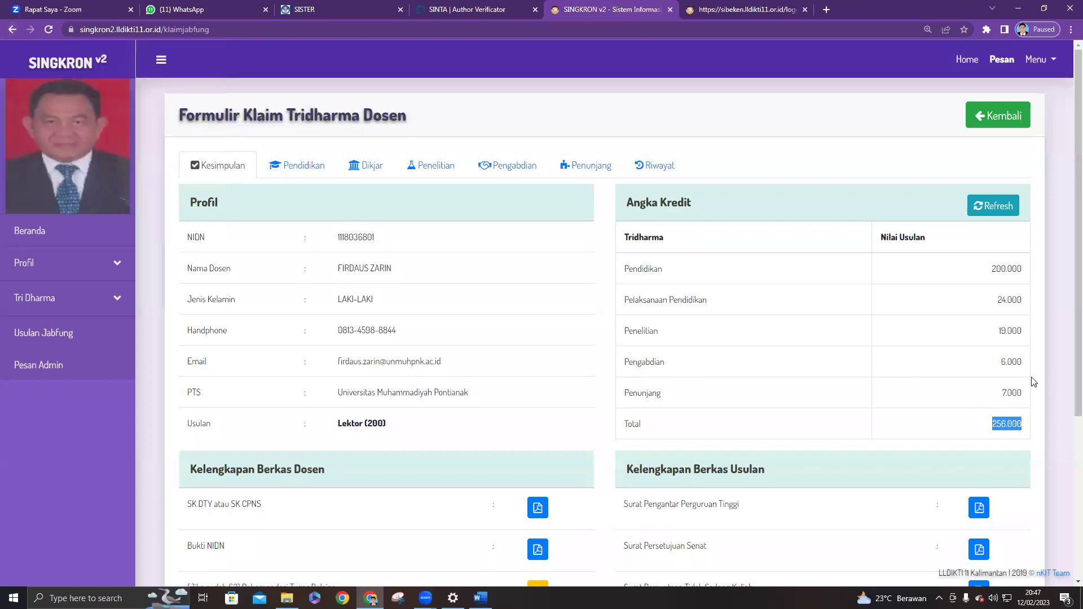
{"action": "left_click", "coordinate": [1003, 425]}
{"action": "left_click", "coordinate": [739, 10]}
{"action": "left_click", "coordinate": [805, 10]}
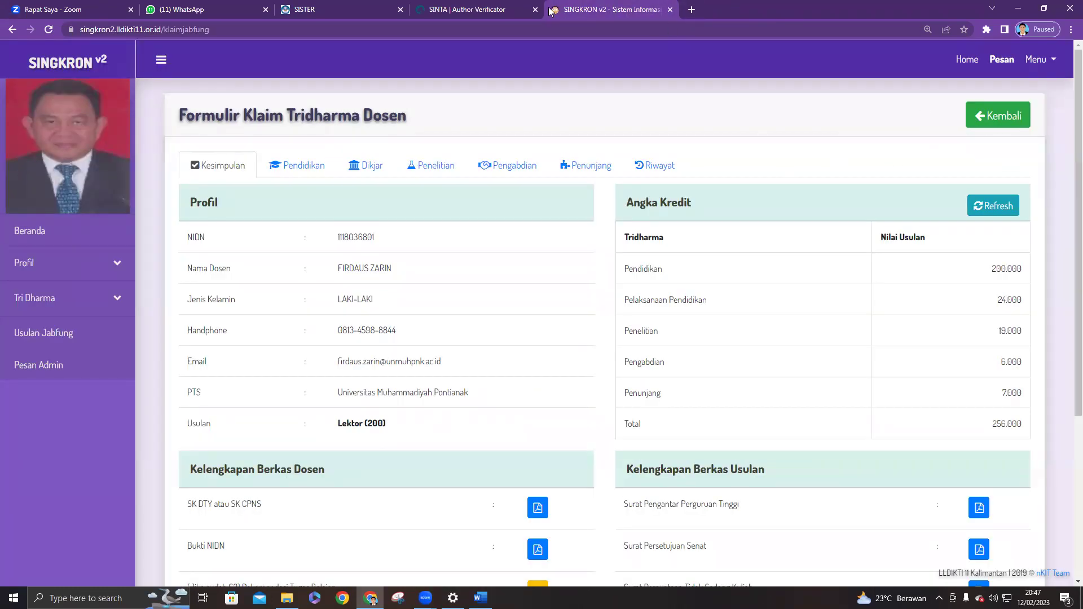
{"action": "left_click", "coordinate": [202, 8]}
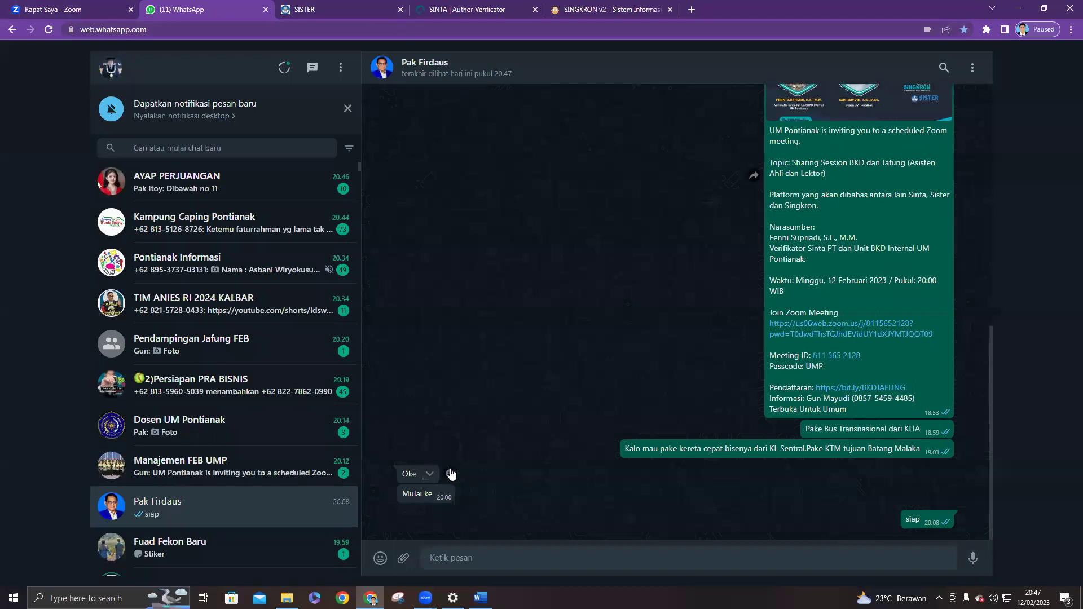
{"action": "mouse_move", "coordinate": [425, 598]}
{"action": "left_click", "coordinate": [452, 535]}
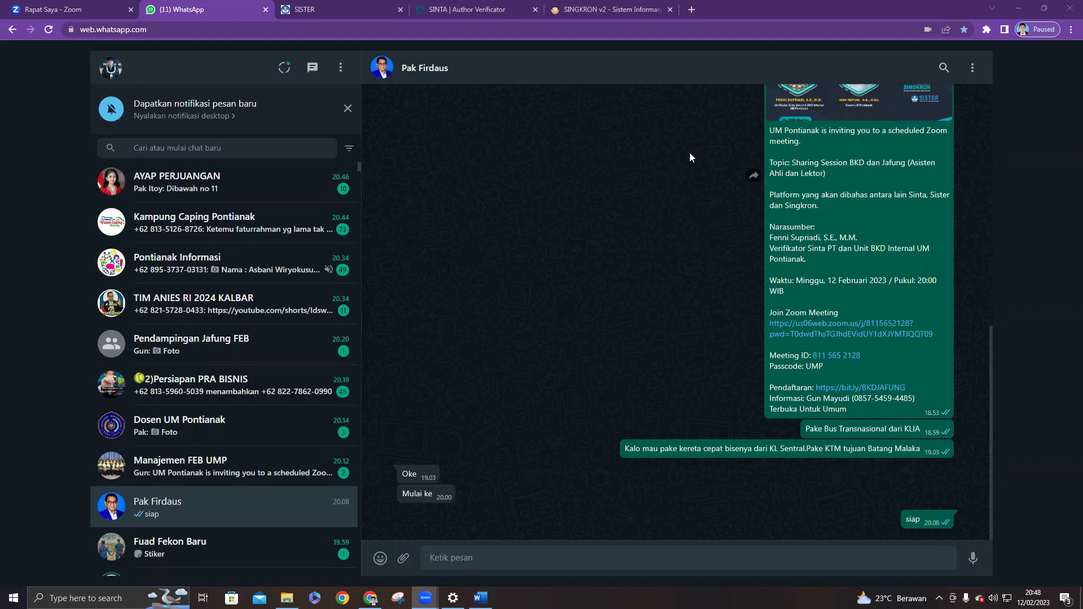
{"action": "left_click", "coordinate": [446, 9]}
{"action": "left_click", "coordinate": [555, 8]}
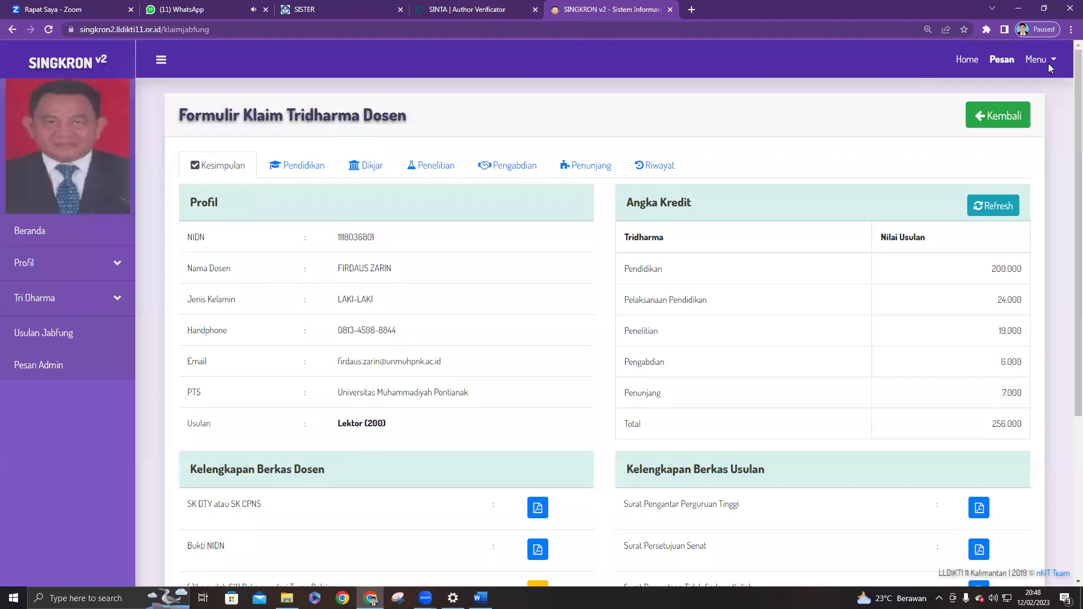
Return to the login page and replace the username with another lecturer's ID
{"action": "left_click", "coordinate": [995, 129]}
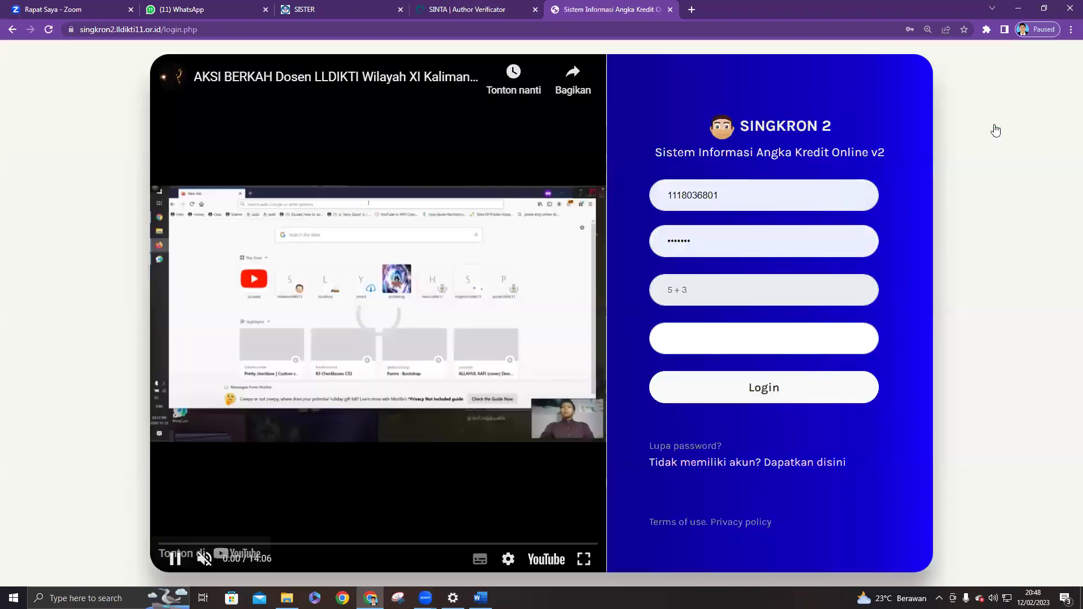
{"action": "left_click", "coordinate": [714, 195]}
{"action": "left_click_drag", "start_coordinate": [714, 196], "coordinate": [615, 202]}
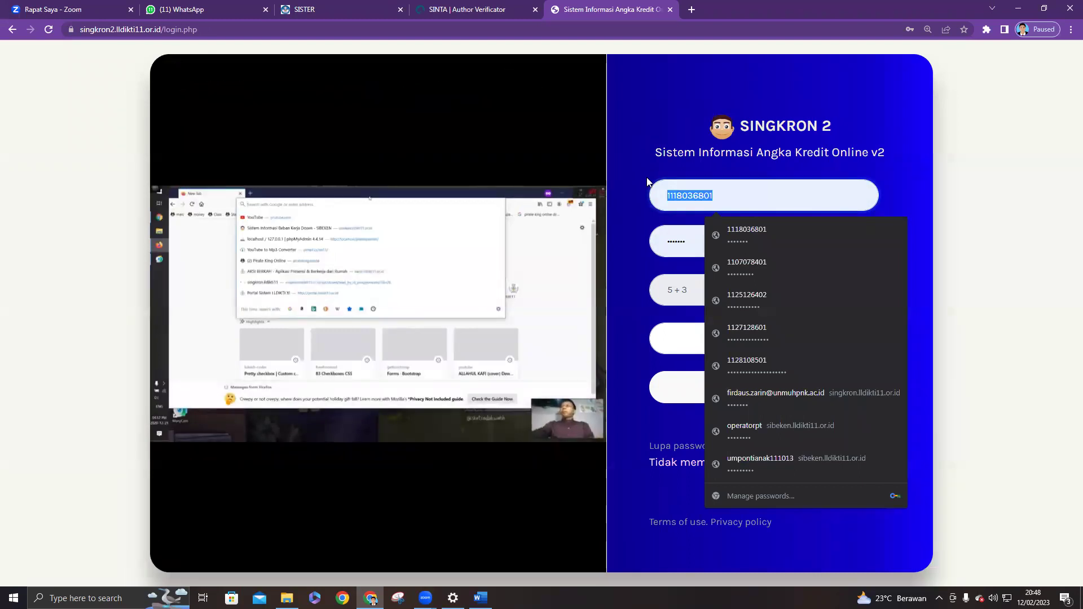
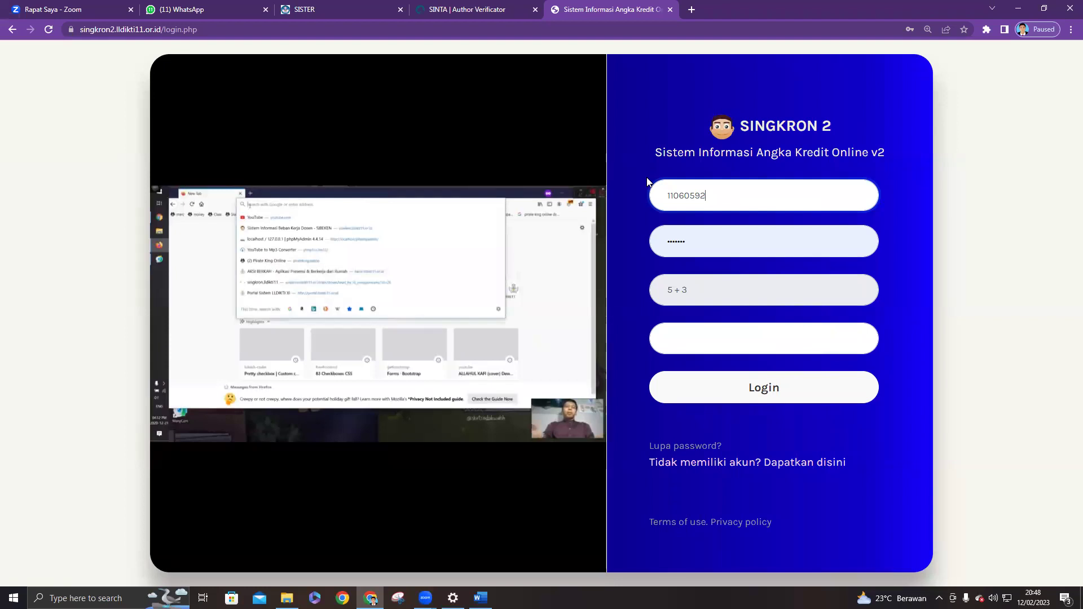
Enter that lecturer's password, answer the captcha with 8, and log in; it's rejected as Unauthorized
{"action": "left_click", "coordinate": [709, 235]}
{"action": "left_click_drag", "start_coordinate": [708, 235], "coordinate": [618, 242]}
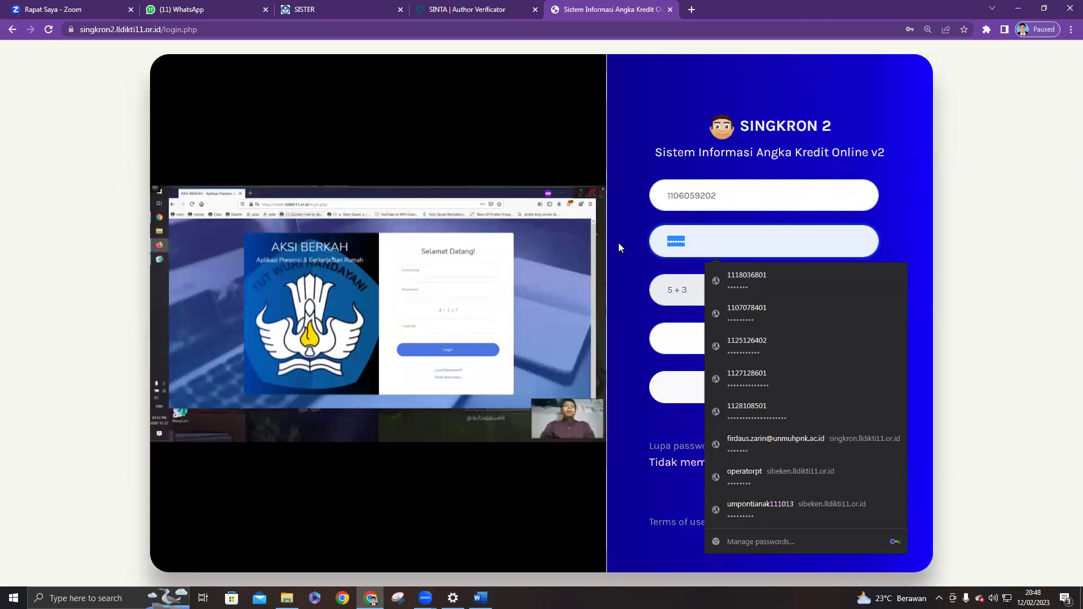
{"action": "type", "text": "**********"}
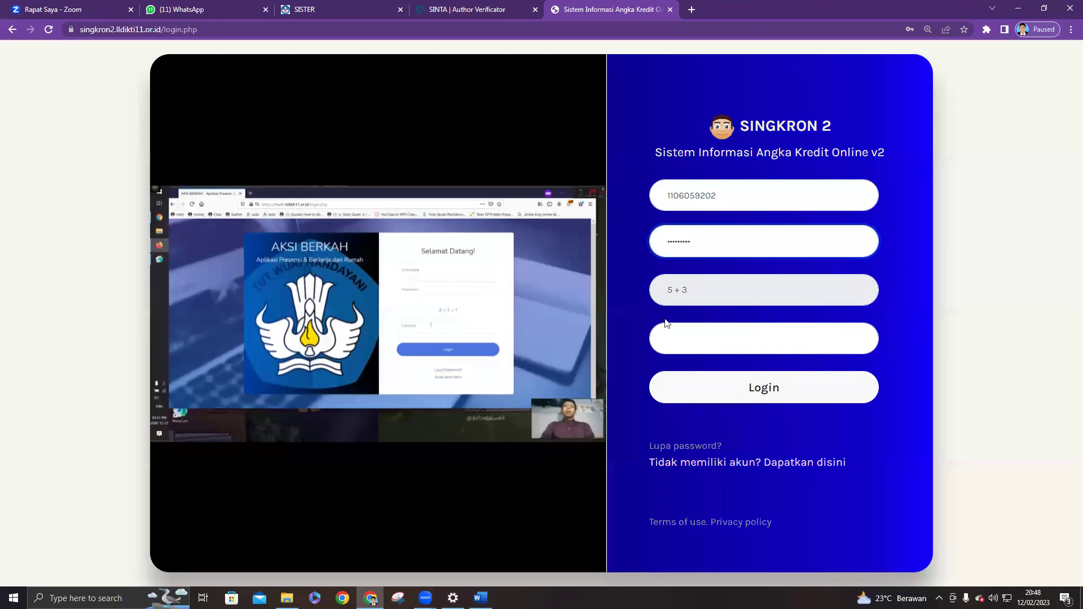
{"action": "left_click", "coordinate": [699, 341]}
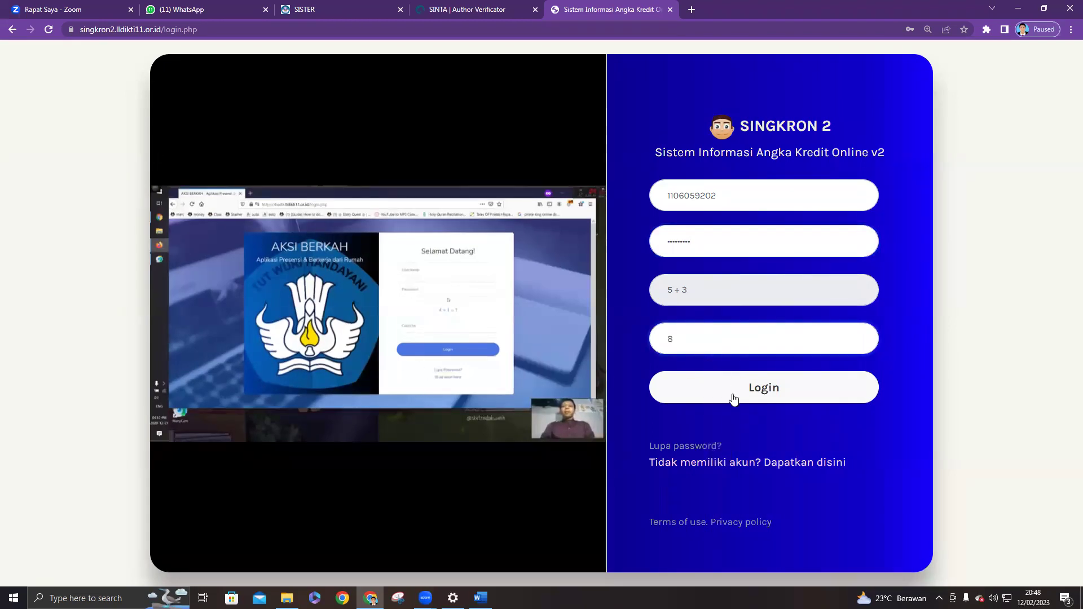
{"action": "left_click", "coordinate": [730, 389]}
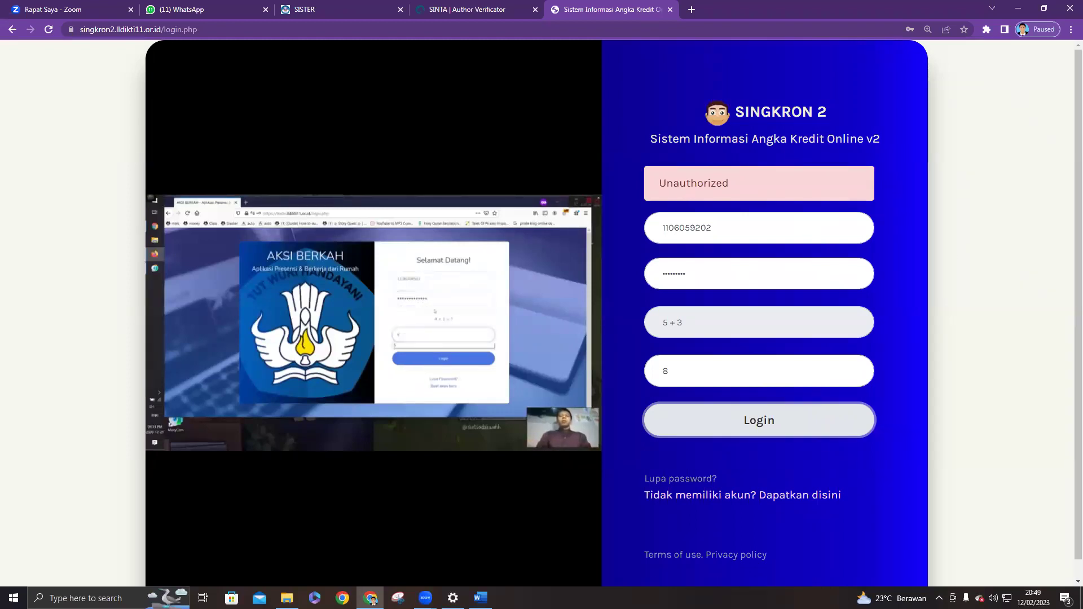
{"action": "left_click", "coordinate": [473, 11]}
{"action": "left_click", "coordinate": [601, 10]}
On the SINGKRON login tab, clear the username and log in with another lecturer's saved account
{"action": "left_click", "coordinate": [473, 10]}
{"action": "left_click", "coordinate": [371, 8]}
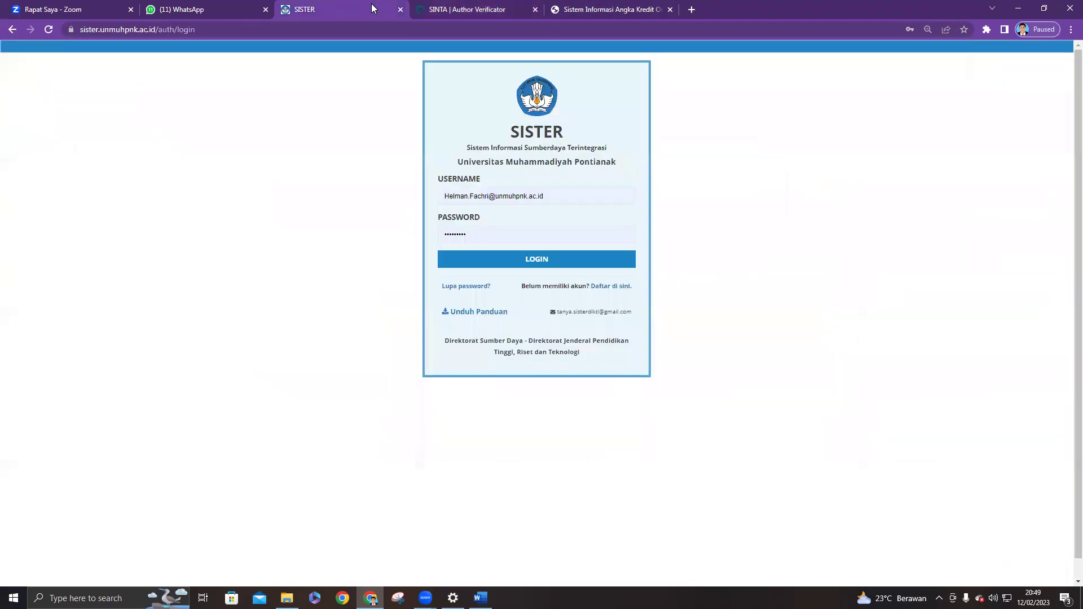
{"action": "left_click", "coordinate": [604, 10]}
{"action": "left_click_drag", "start_coordinate": [716, 228], "coordinate": [619, 228]}
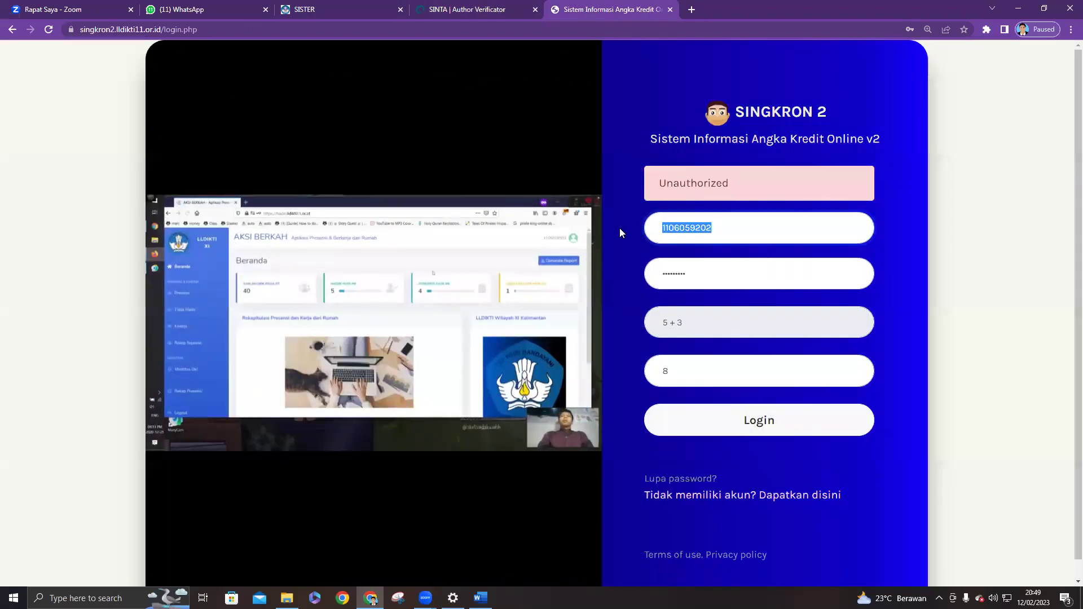
{"action": "key", "text": "BackSpace"}
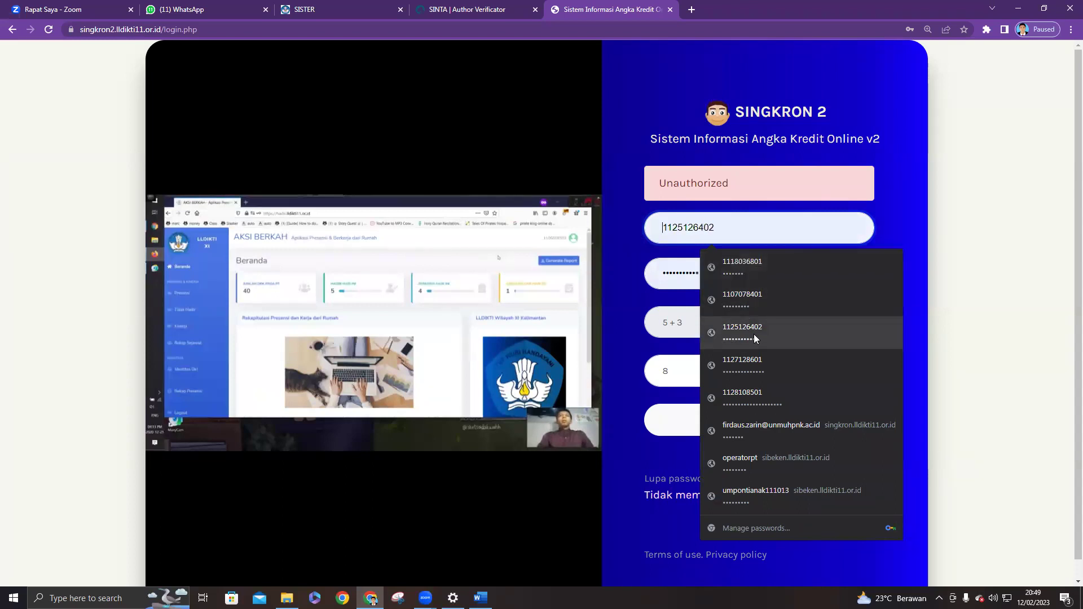
{"action": "left_click", "coordinate": [754, 362]}
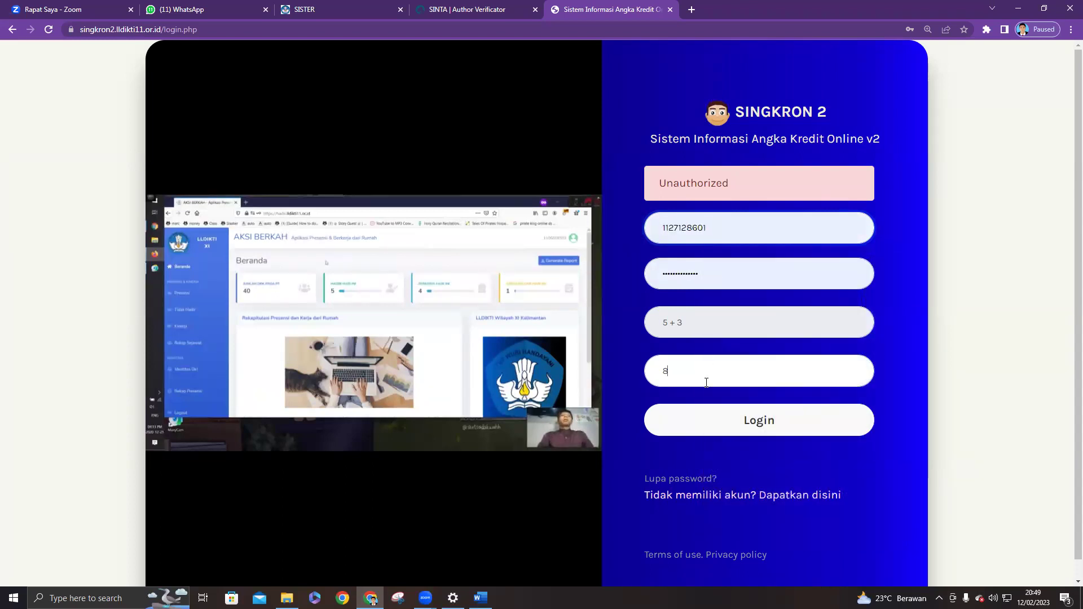
{"action": "left_click", "coordinate": [706, 422]}
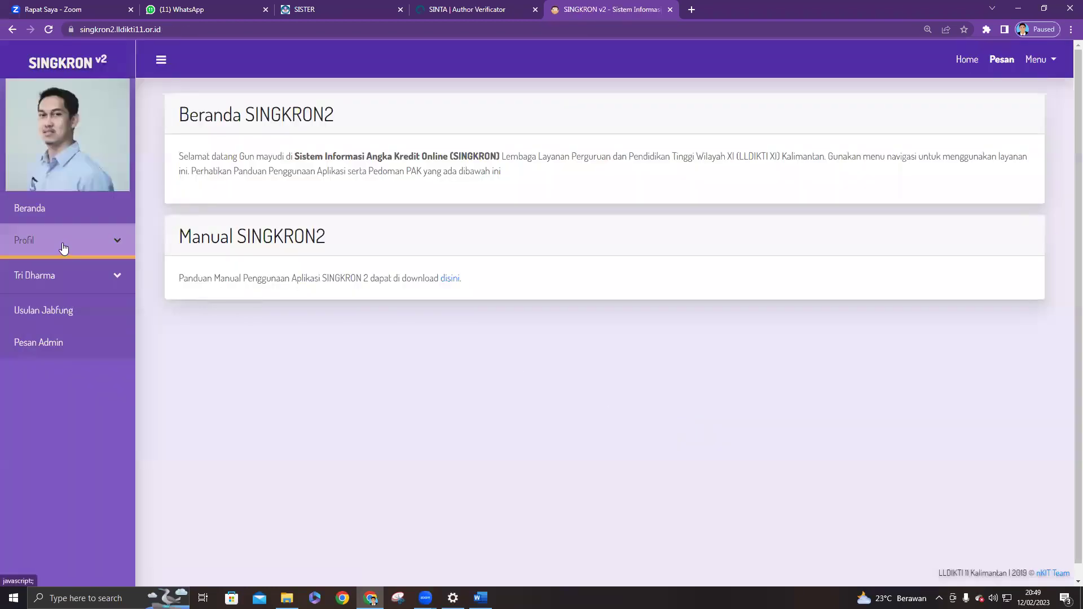
Open Tri Dharma > Pelaksanaan Pendidikan to list the six teaching records
{"action": "left_click", "coordinate": [63, 248]}
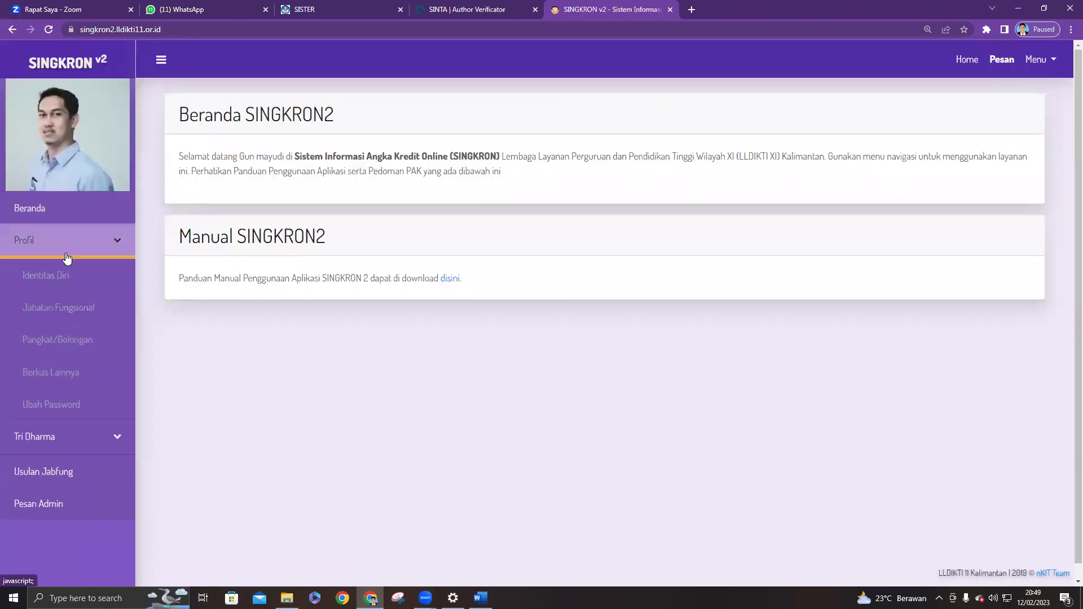
{"action": "left_click", "coordinate": [59, 253]}
{"action": "left_click", "coordinate": [64, 285]}
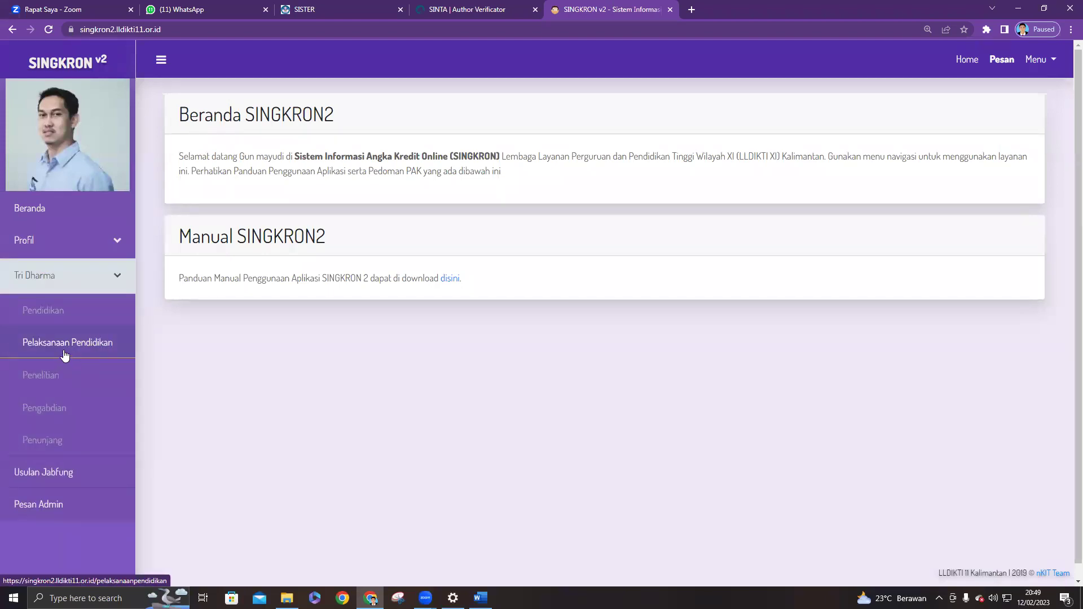
{"action": "left_click", "coordinate": [64, 349]}
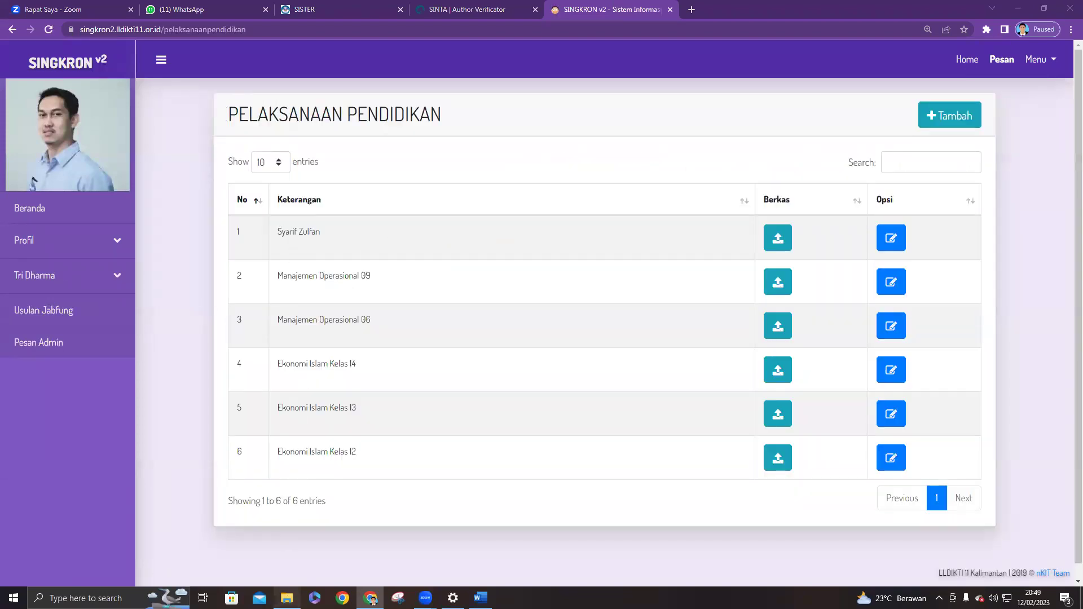
{"action": "left_click", "coordinate": [287, 598]}
In Sertifikat dan SK, open Pengurusan JAFUNG LEKTOR KEPALA 400 and its PO Penilaian Angka Kredit Dosen PDF
{"action": "left_click", "coordinate": [725, 440]}
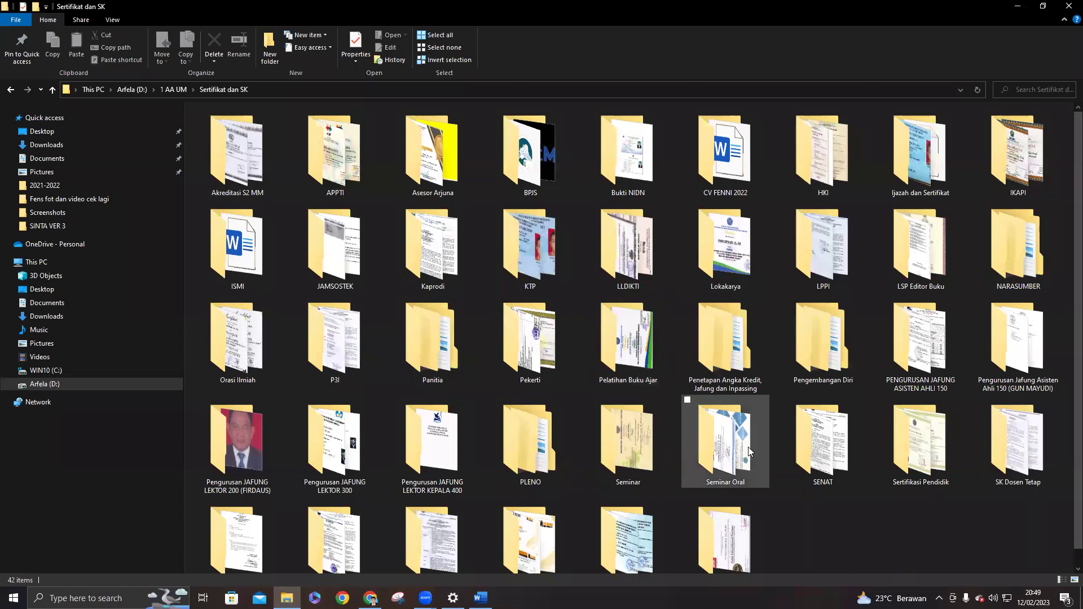
{"action": "scroll", "coordinate": [632, 395], "scroll_direction": "down", "scroll_amount": 1}
{"action": "left_click", "coordinate": [633, 339]}
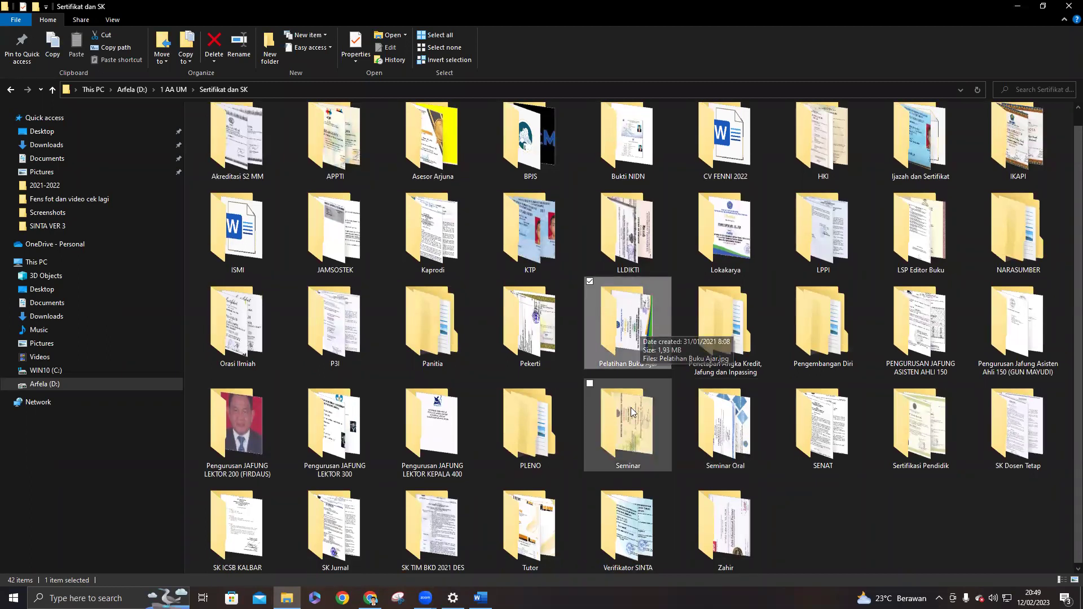
{"action": "scroll", "coordinate": [610, 434], "scroll_direction": "up", "scroll_amount": 1}
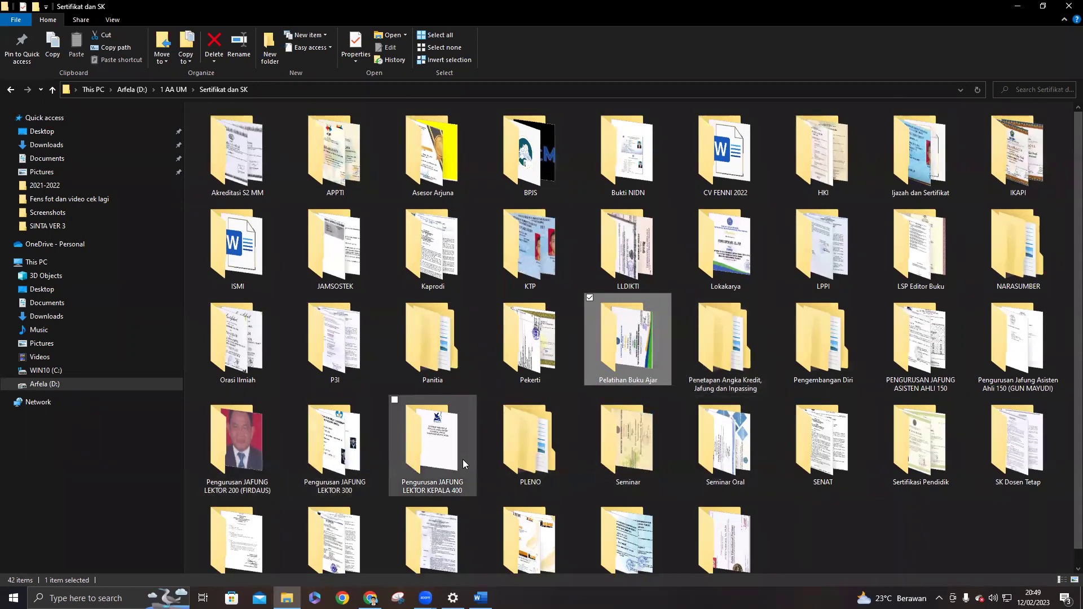
{"action": "double_click", "coordinate": [424, 462]}
{"action": "left_click", "coordinate": [577, 187]}
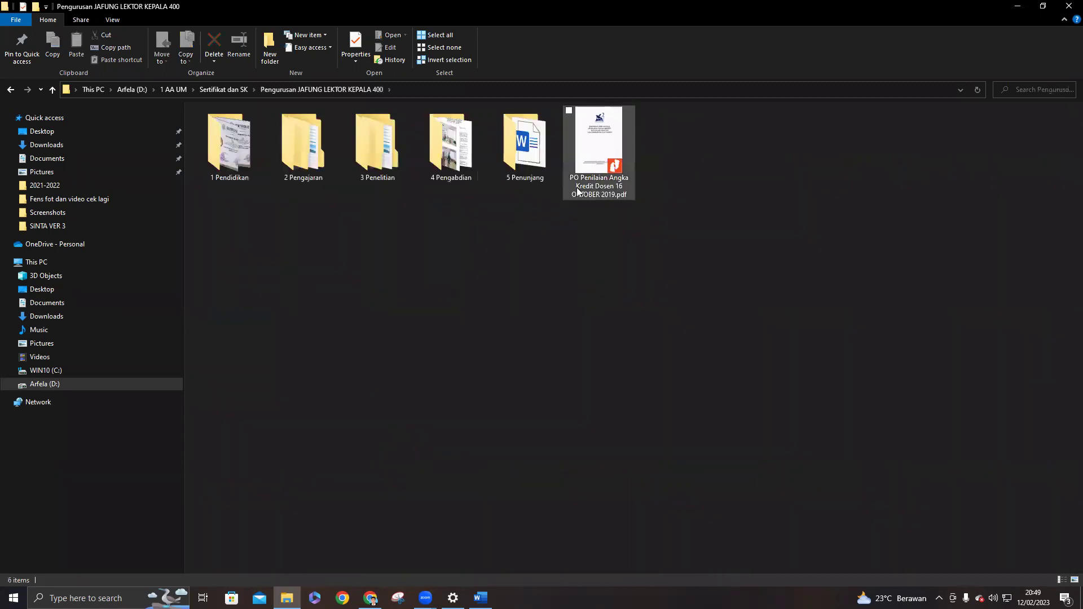
{"action": "double_click", "coordinate": [603, 168]}
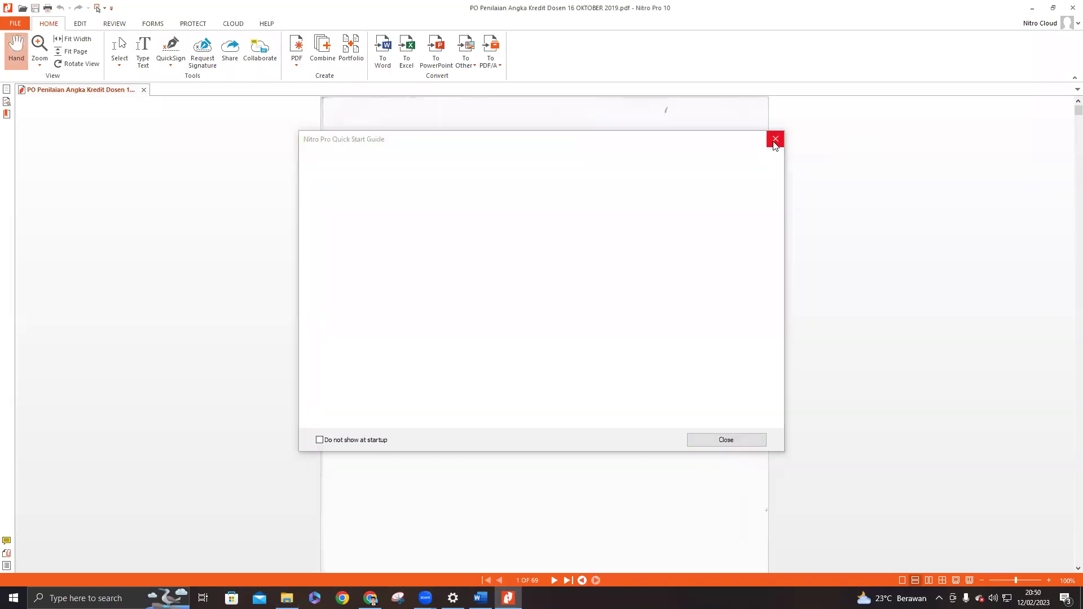
Dismiss the Quick Start Guide and read through the guidelines' early activity credit tables
{"action": "left_click", "coordinate": [775, 139]}
{"action": "scroll", "coordinate": [745, 239], "scroll_direction": "down", "scroll_amount": 10}
{"action": "scroll", "coordinate": [1067, 141], "scroll_direction": "down", "scroll_amount": 20}
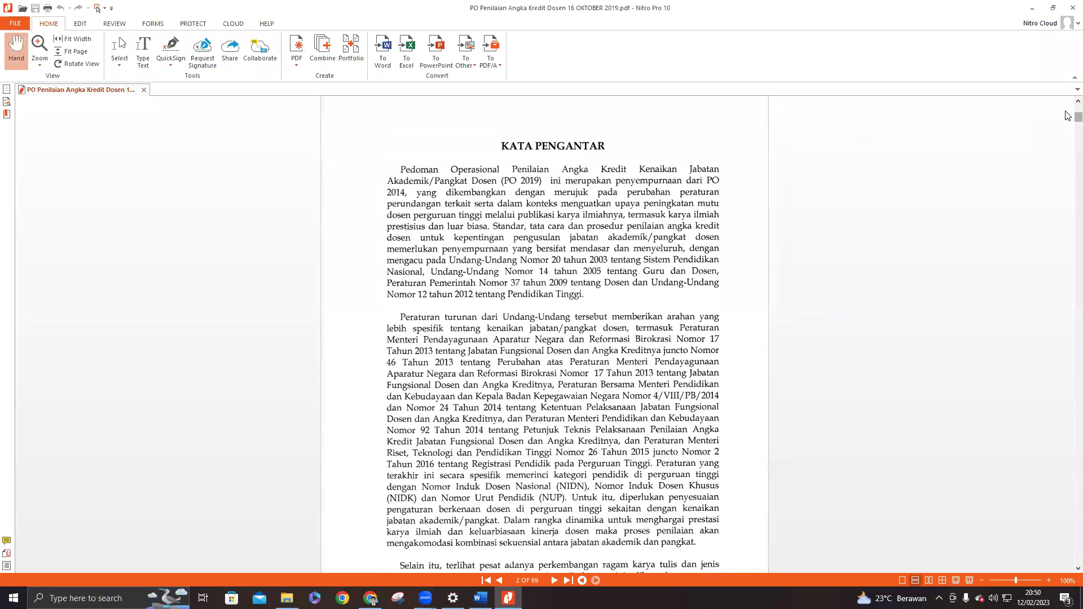
{"action": "scroll", "coordinate": [1068, 141], "scroll_direction": "down", "scroll_amount": 20}
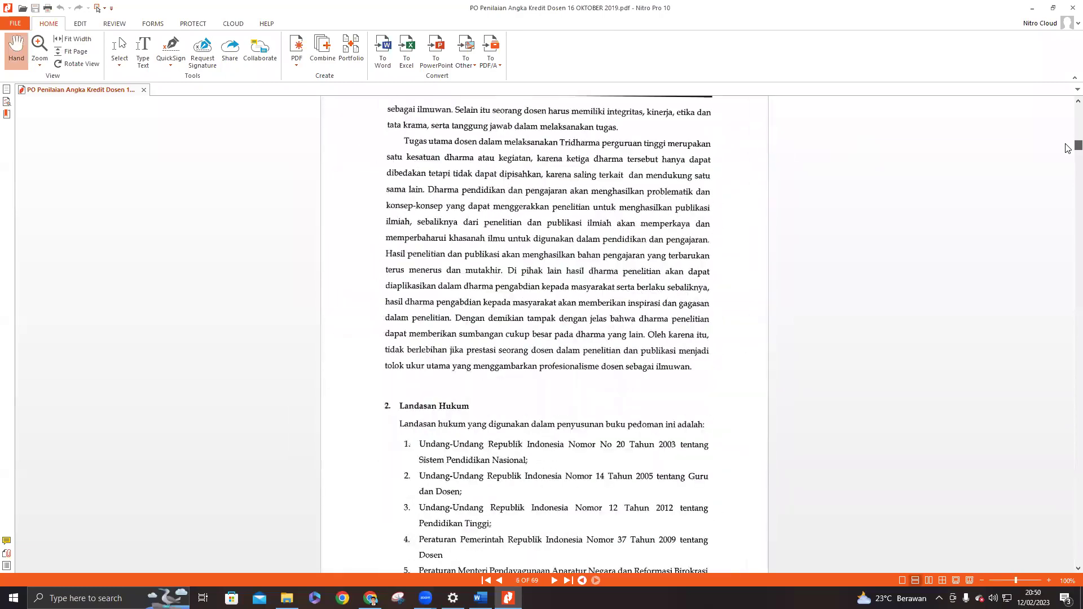
{"action": "scroll", "coordinate": [1068, 170], "scroll_direction": "down", "scroll_amount": 15}
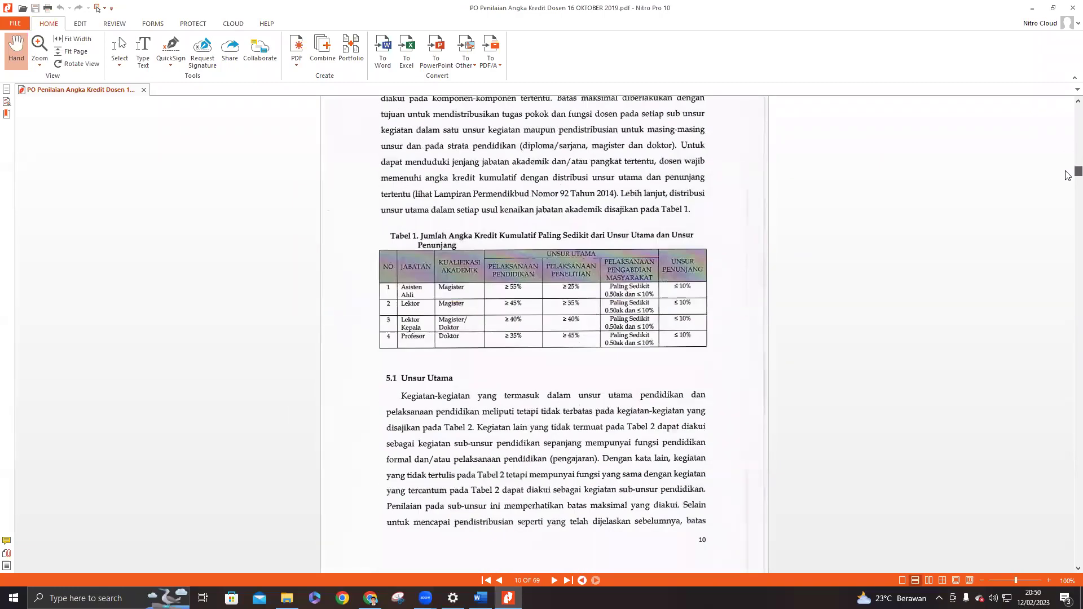
{"action": "scroll", "coordinate": [475, 193], "scroll_direction": "up", "scroll_amount": 1}
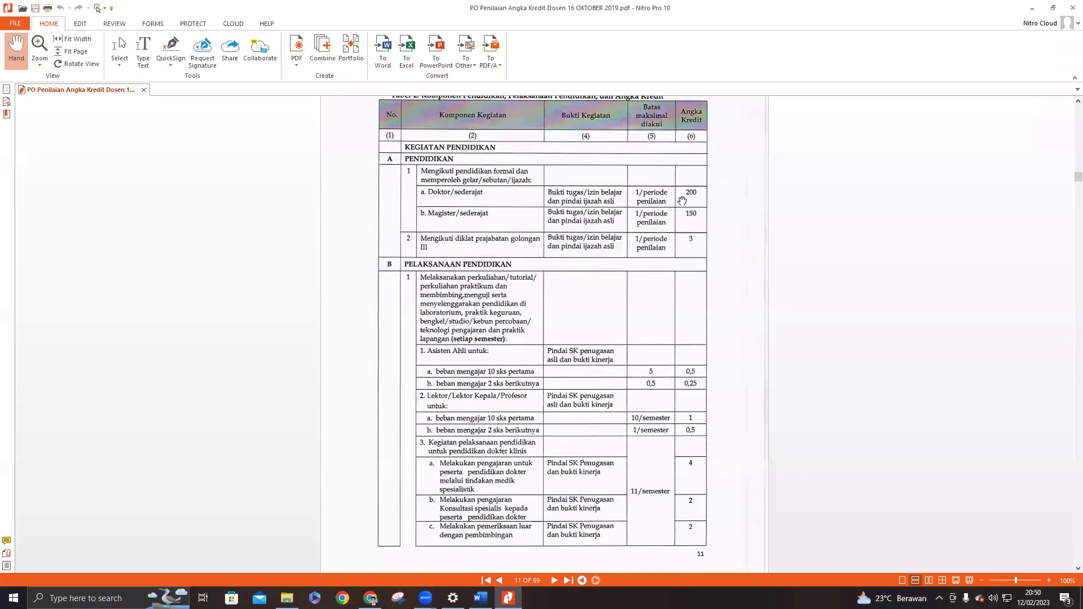
{"action": "scroll", "coordinate": [534, 249], "scroll_direction": "down", "scroll_amount": 3}
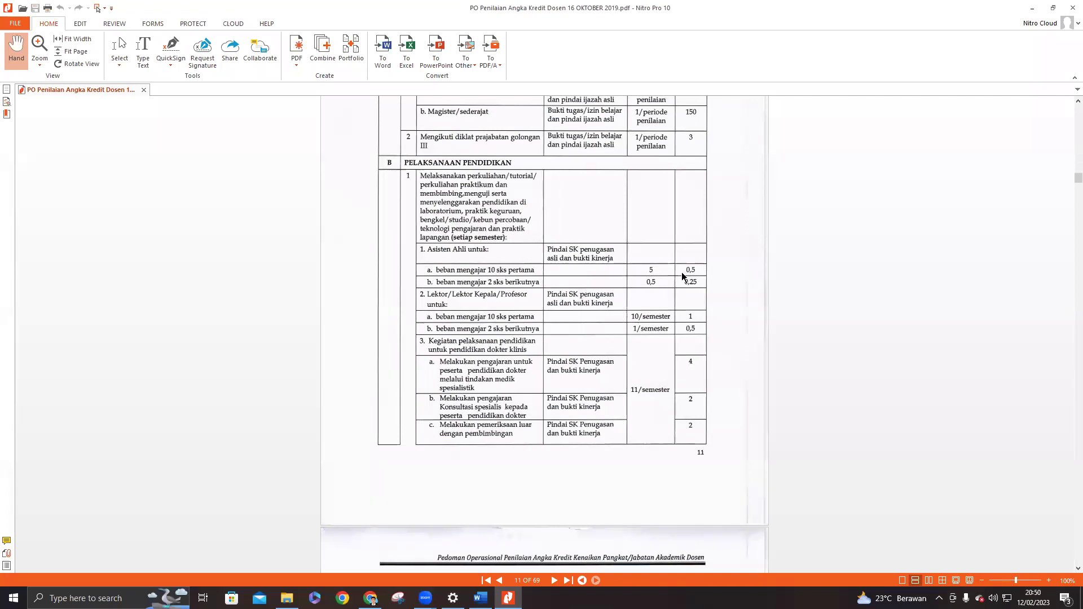
{"action": "scroll", "coordinate": [683, 275], "scroll_direction": "up", "scroll_amount": 1}
{"action": "scroll", "coordinate": [682, 276], "scroll_direction": "down", "scroll_amount": 2}
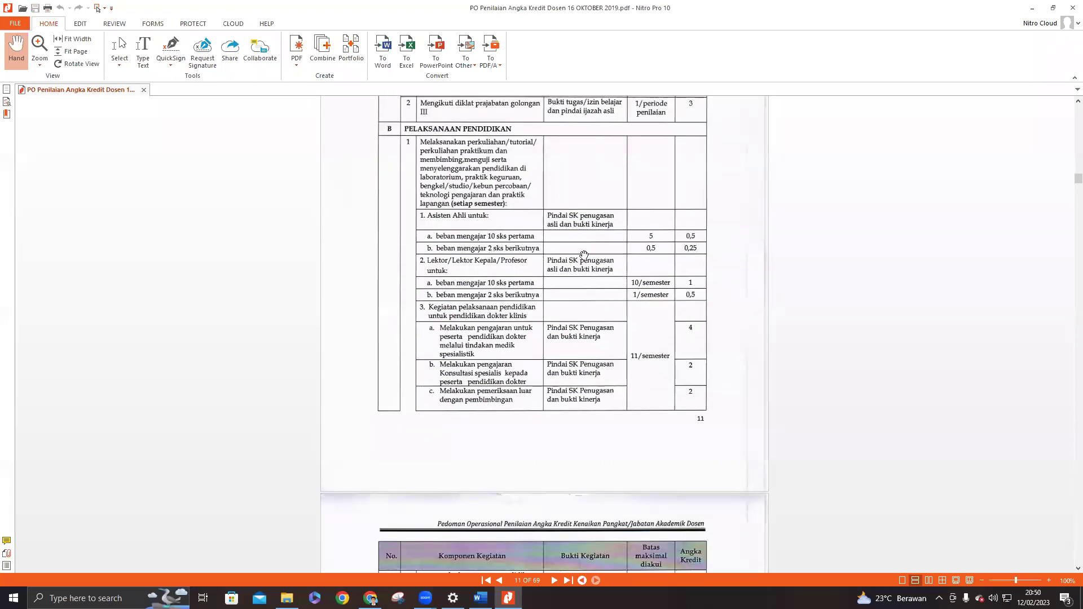
{"action": "scroll", "coordinate": [691, 271], "scroll_direction": "down", "scroll_amount": 13}
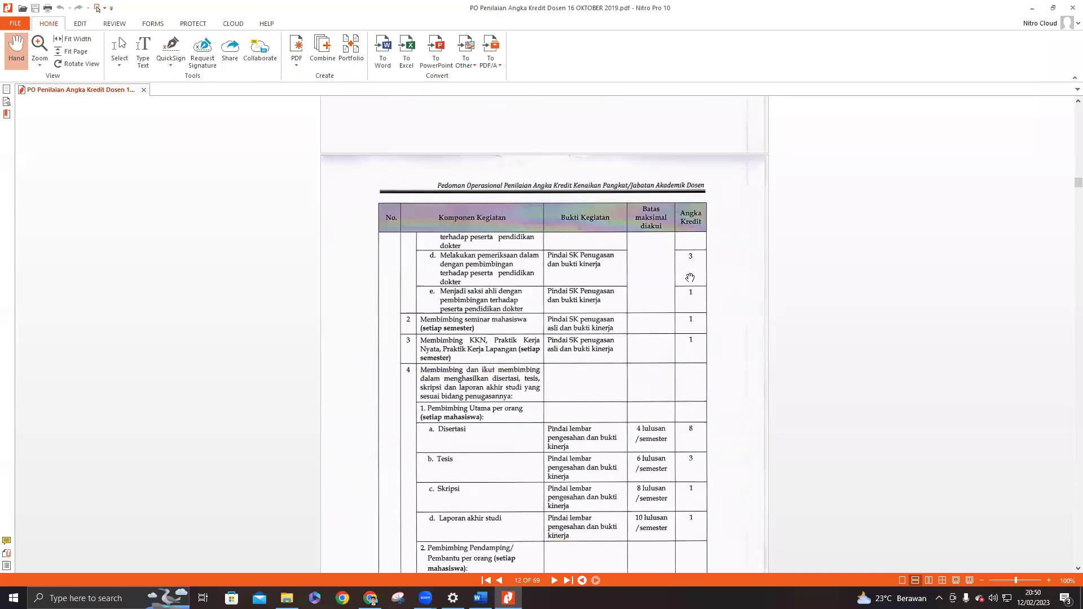
{"action": "scroll", "coordinate": [600, 276], "scroll_direction": "down", "scroll_amount": 3}
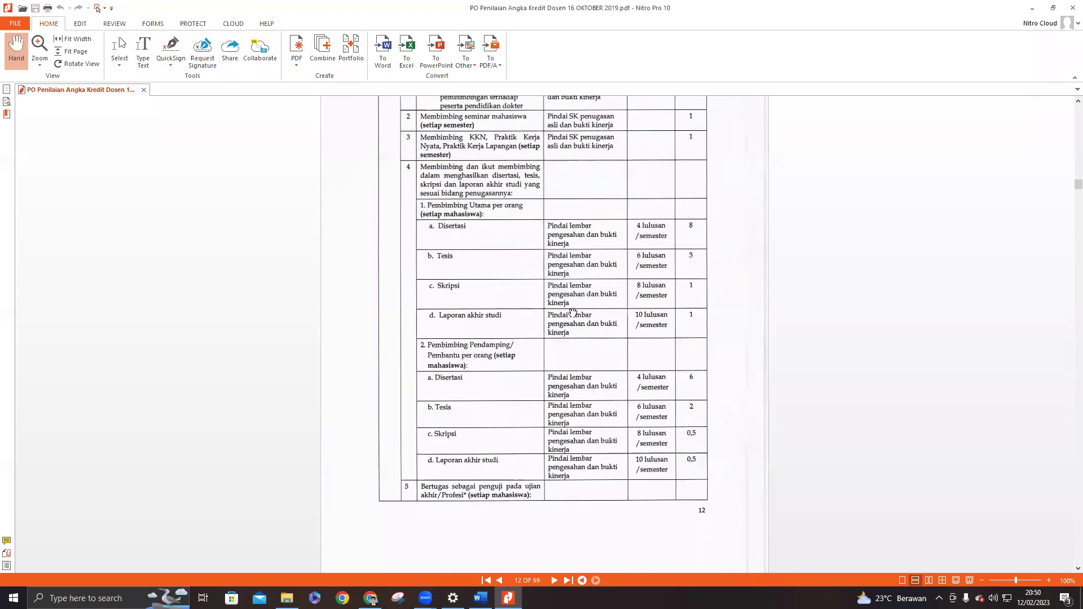
{"action": "scroll", "coordinate": [570, 325], "scroll_direction": "up", "scroll_amount": 6}
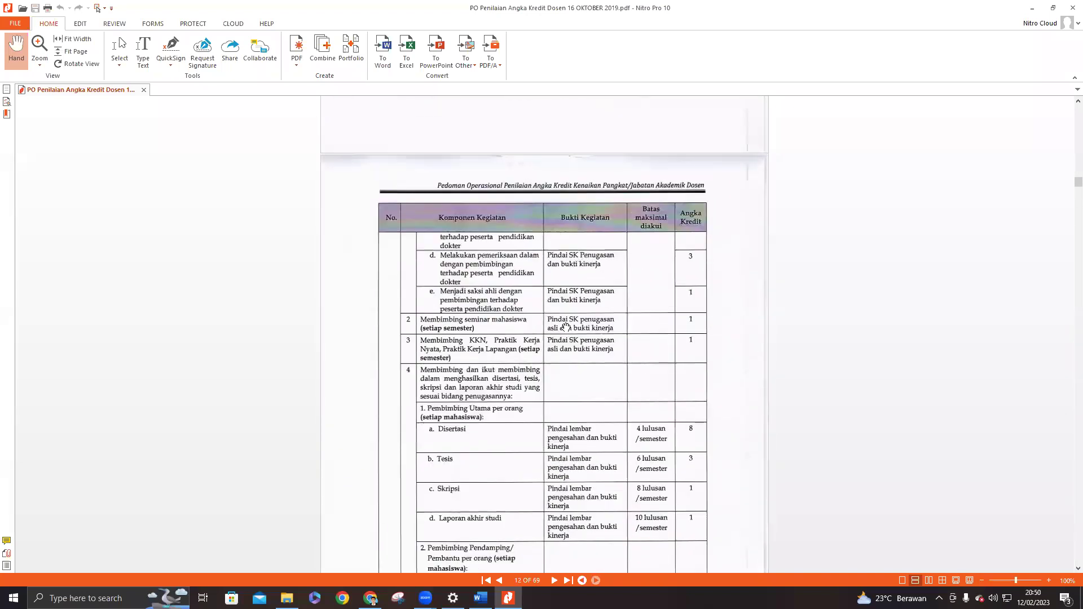
Highlight the supervision credit rows, then read on to the leadership and self-development credits
{"action": "left_click_drag", "start_coordinate": [467, 318], "coordinate": [694, 326]}
{"action": "left_click", "coordinate": [546, 333]}
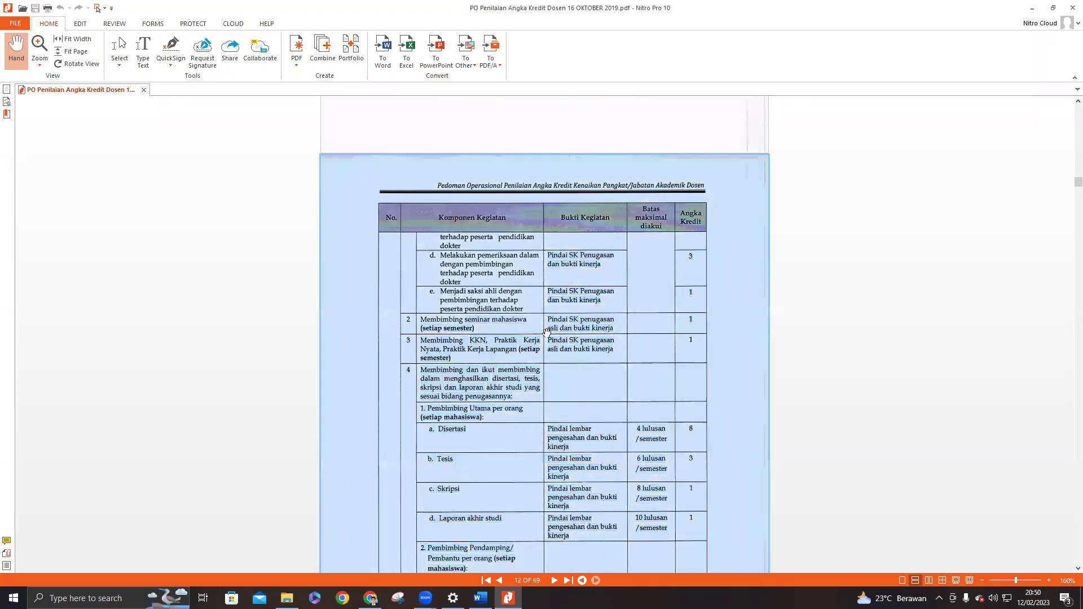
{"action": "scroll", "coordinate": [691, 340], "scroll_direction": "down", "scroll_amount": 5}
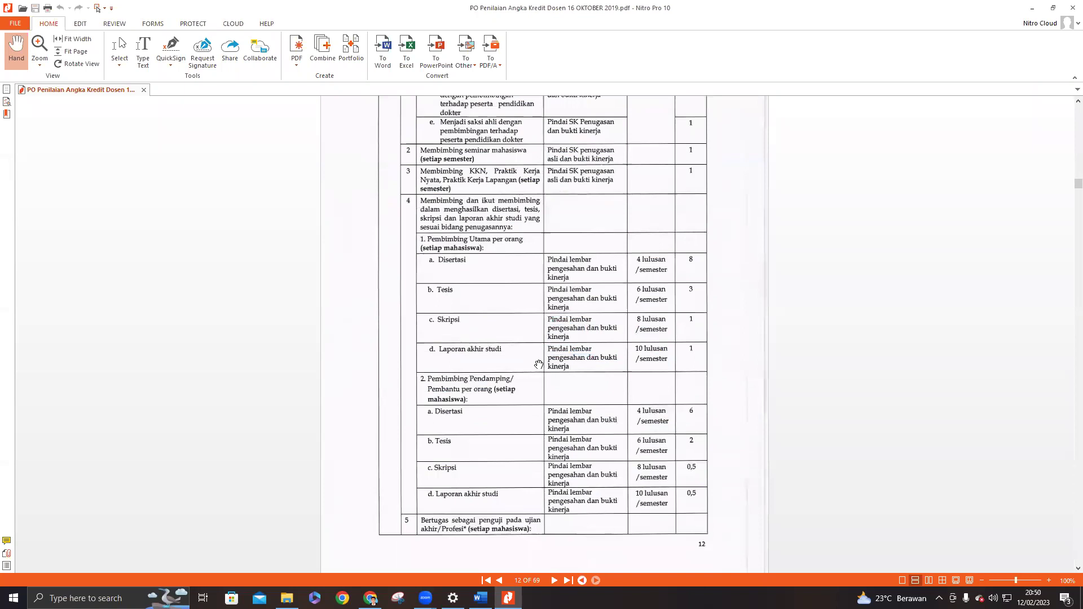
{"action": "scroll", "coordinate": [539, 365], "scroll_direction": "down", "scroll_amount": 10}
{"action": "scroll", "coordinate": [538, 366], "scroll_direction": "down", "scroll_amount": 6}
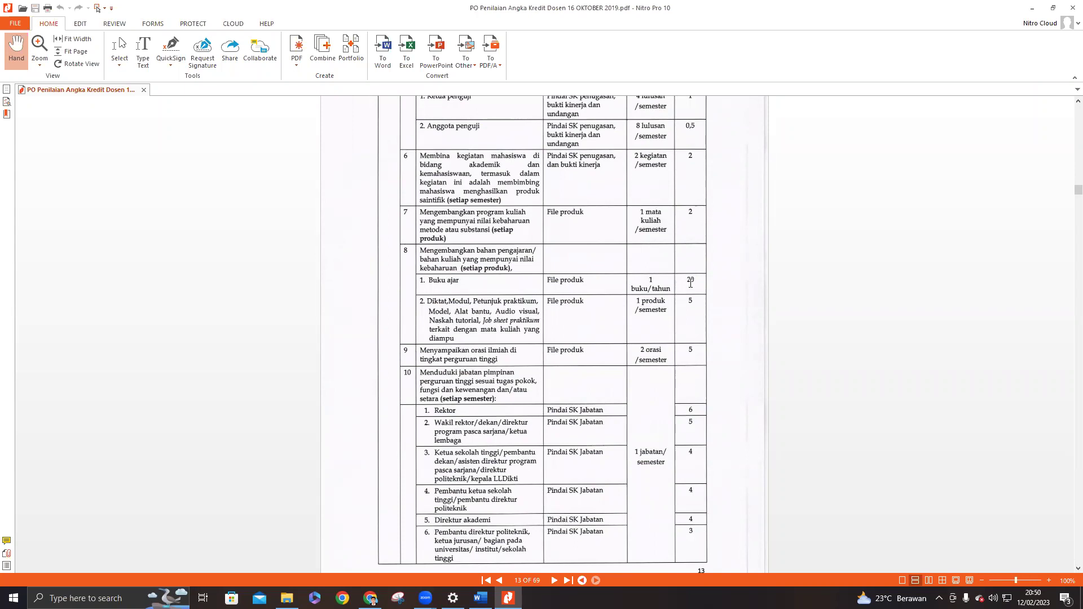
{"action": "scroll", "coordinate": [632, 343], "scroll_direction": "down", "scroll_amount": 13}
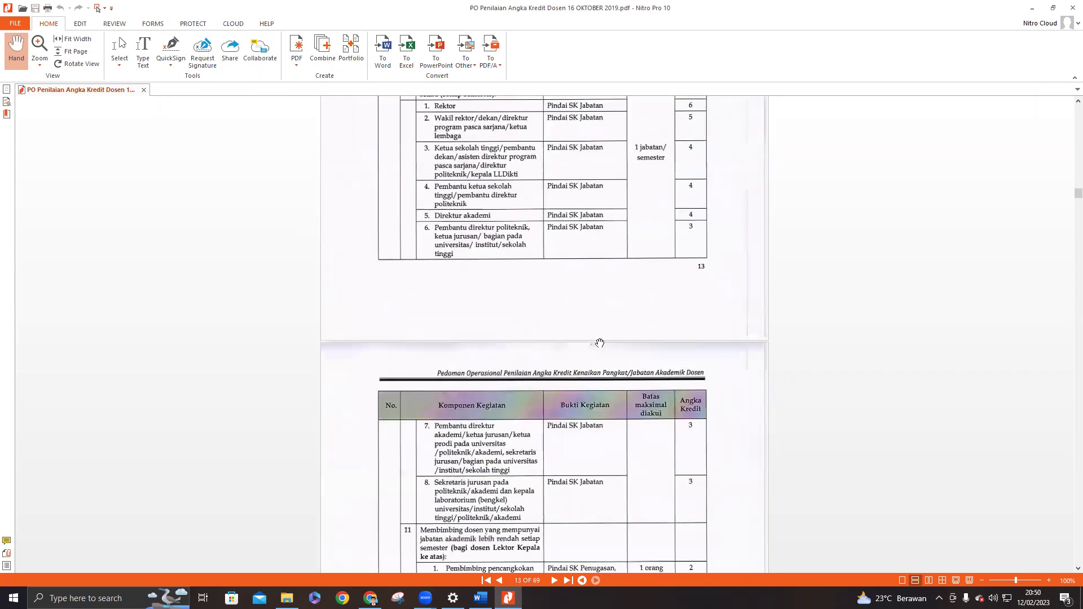
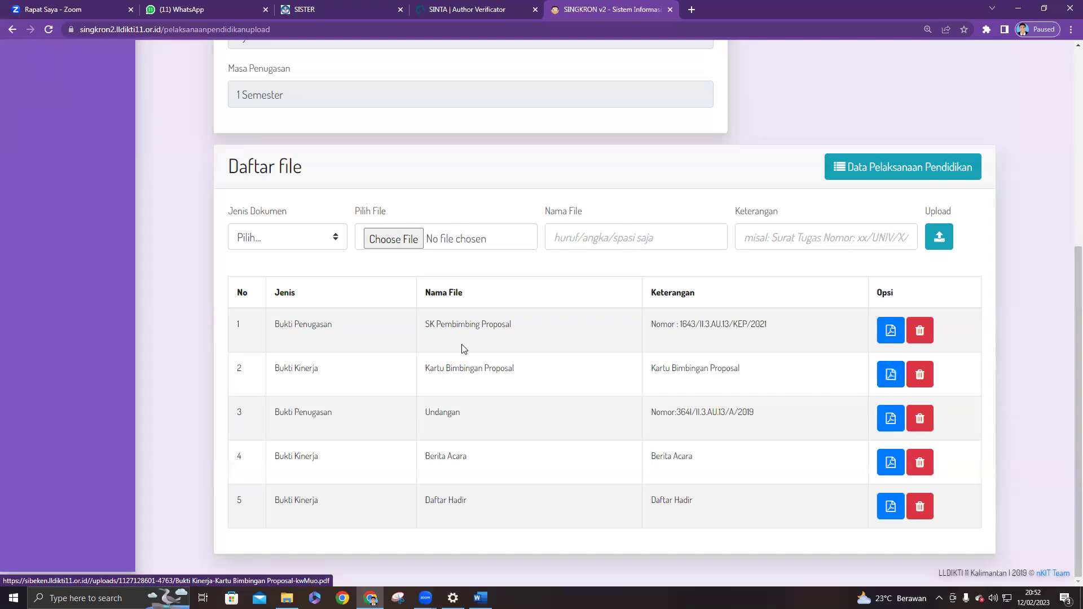
Check the proposal files: Kartu Bimbingan Proposal, Undangan, Berita Acara and Daftar Hadir PDFs
{"action": "left_click_drag", "start_coordinate": [427, 327], "coordinate": [536, 333]}
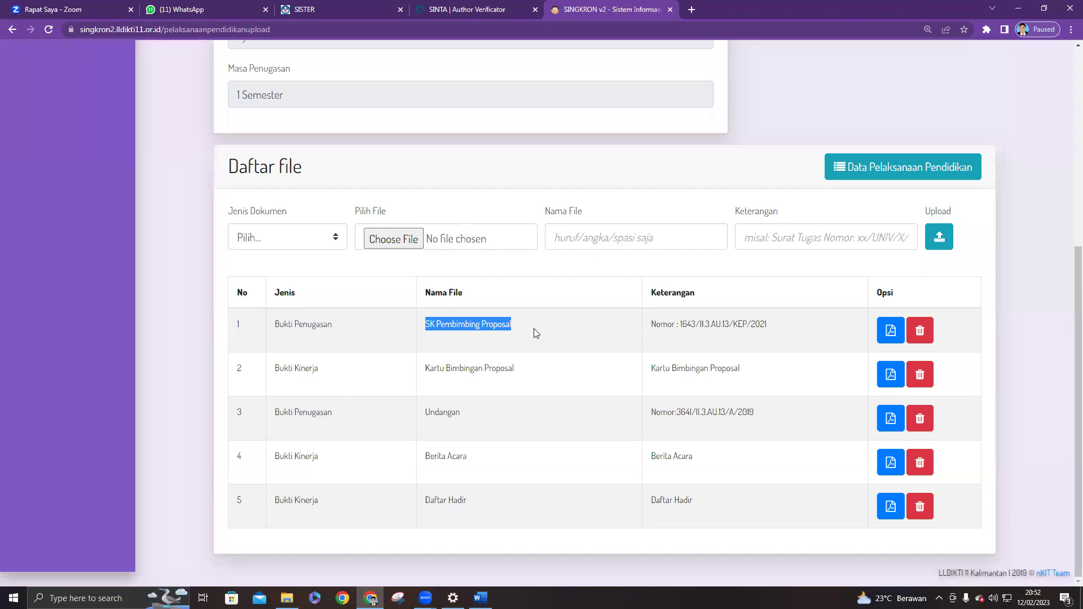
{"action": "left_click_drag", "start_coordinate": [427, 370], "coordinate": [546, 377]}
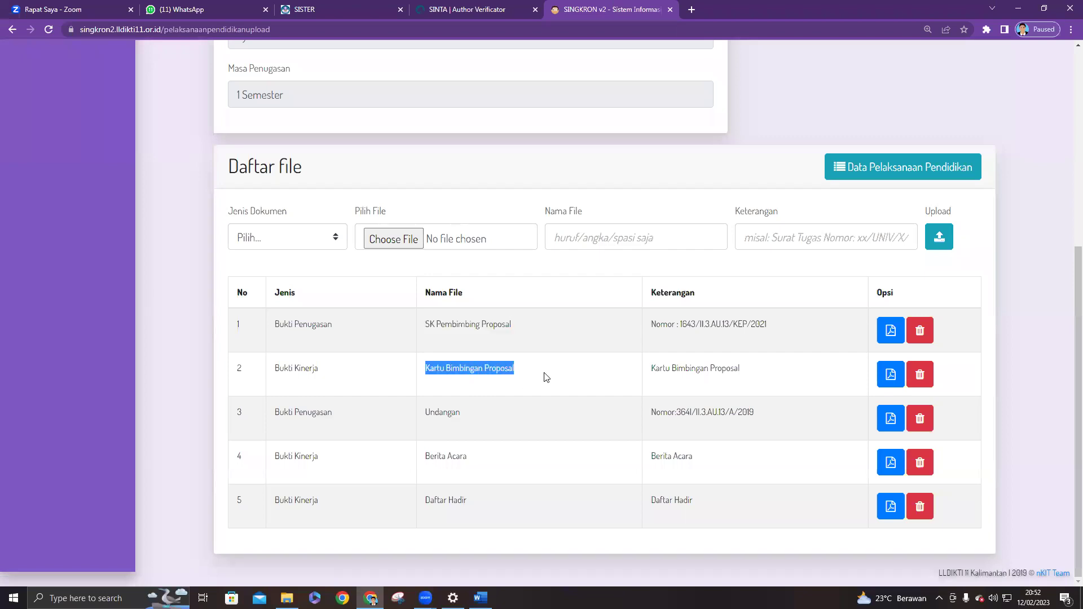
{"action": "left_click_drag", "start_coordinate": [421, 414], "coordinate": [513, 416]}
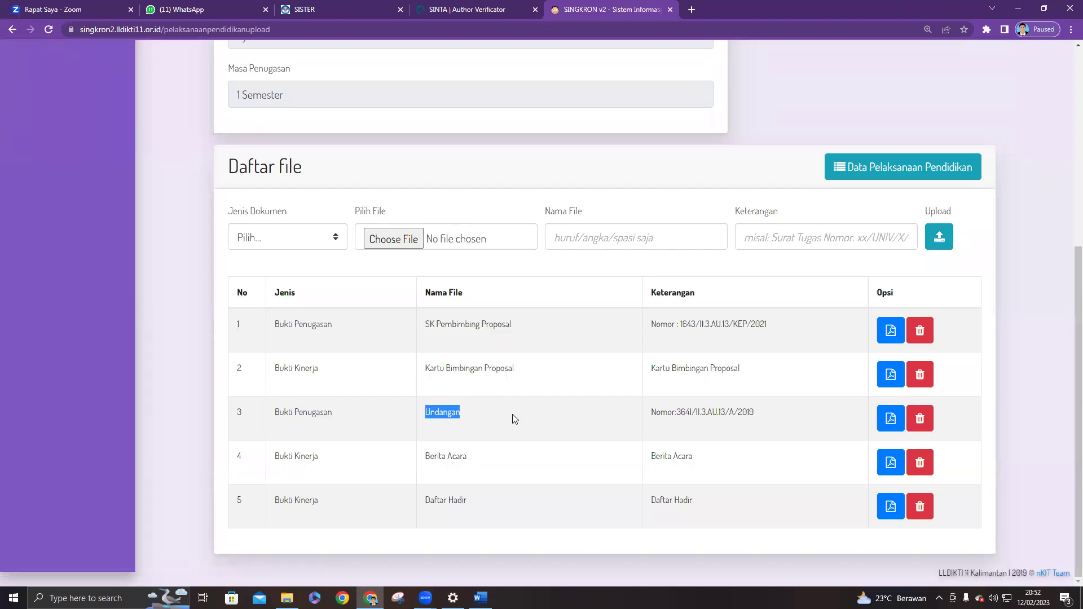
{"action": "left_click", "coordinate": [890, 375]}
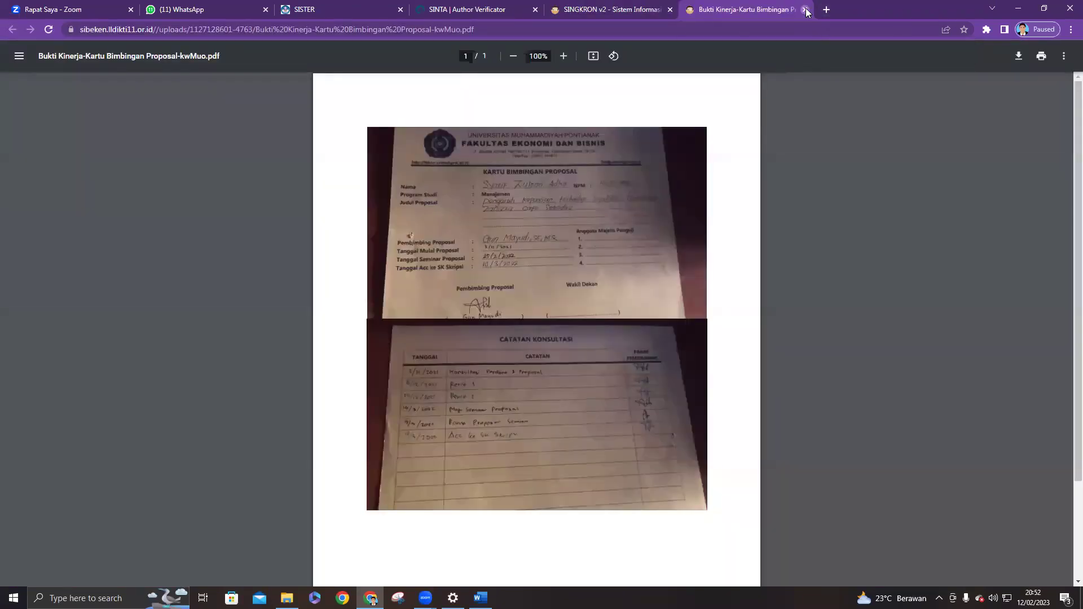
{"action": "left_click", "coordinate": [805, 10]}
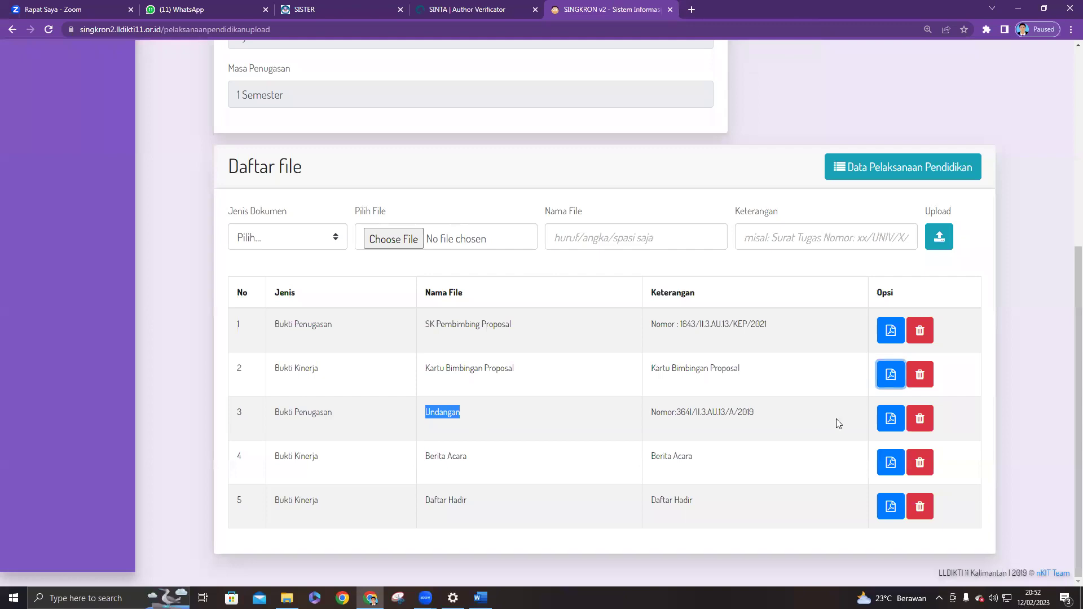
{"action": "left_click", "coordinate": [890, 419]}
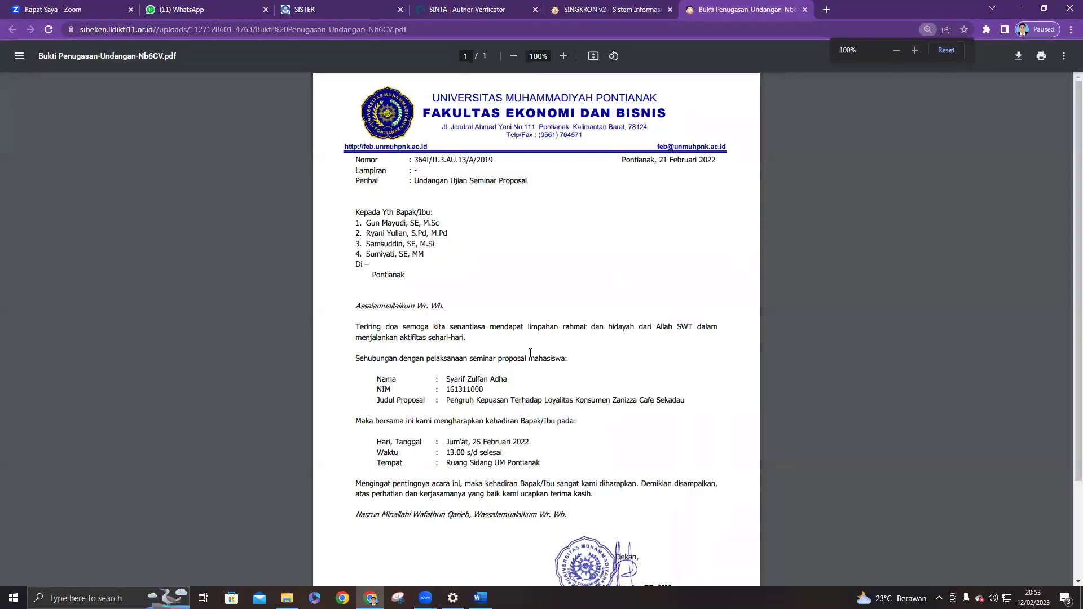
{"action": "left_click", "coordinate": [806, 10]}
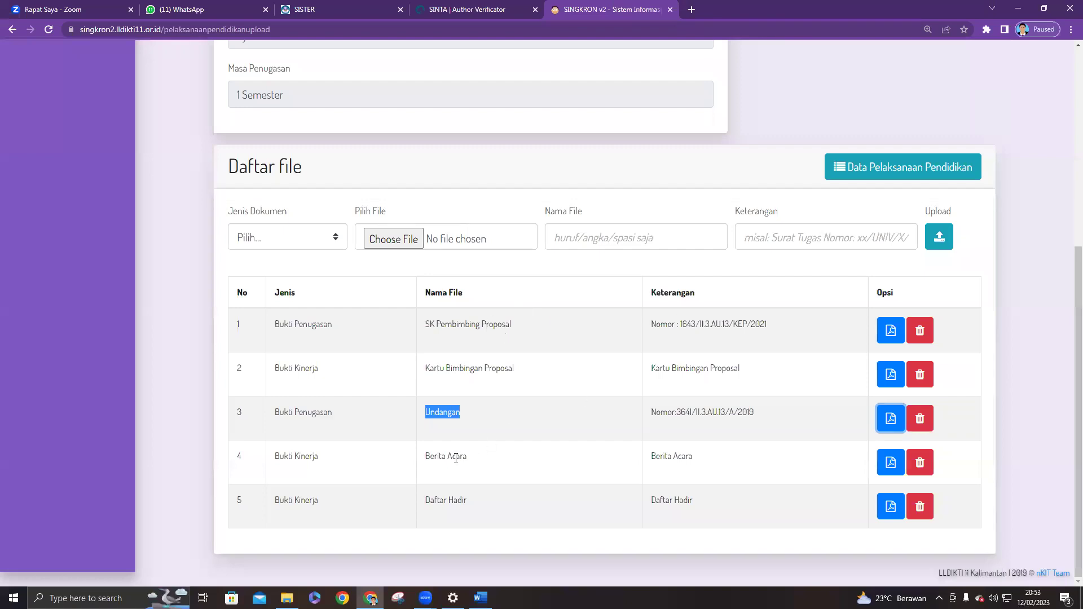
{"action": "left_click", "coordinate": [890, 463]}
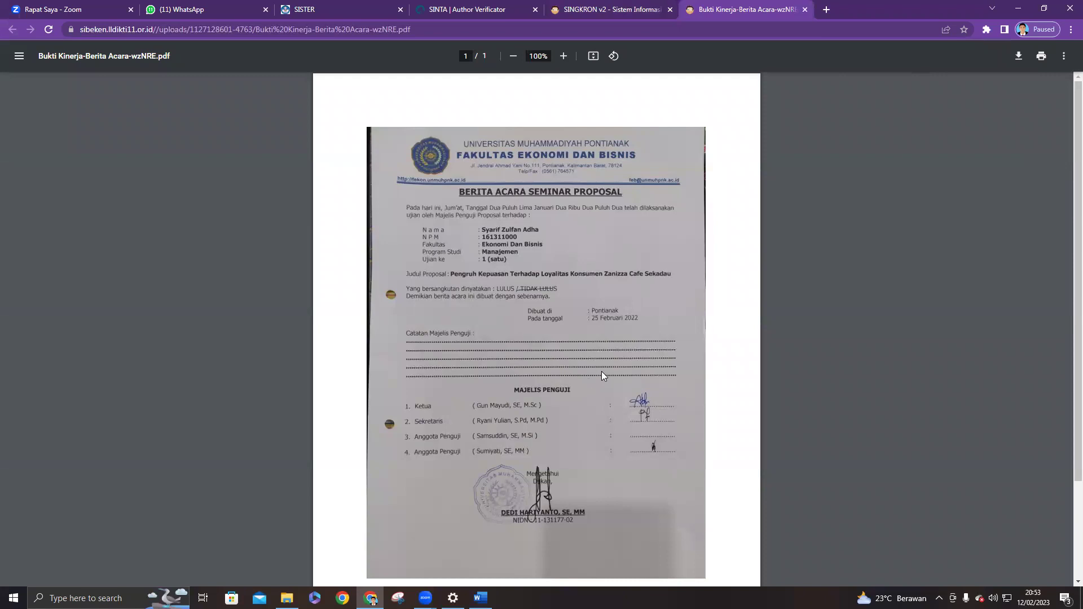
{"action": "left_click", "coordinate": [805, 10]}
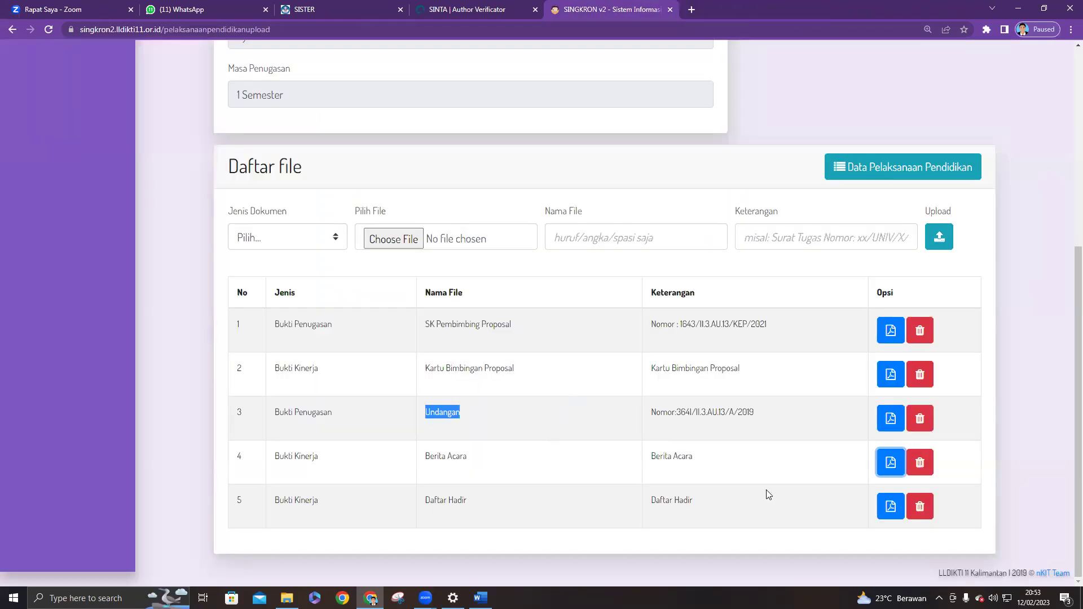
{"action": "left_click", "coordinate": [891, 516]}
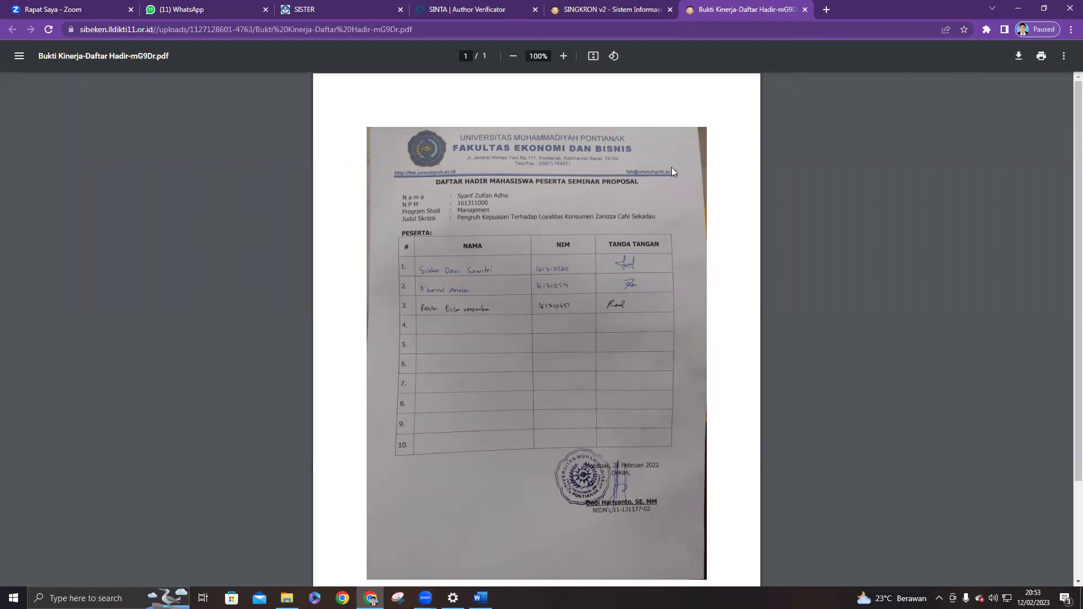
{"action": "left_click", "coordinate": [803, 9]}
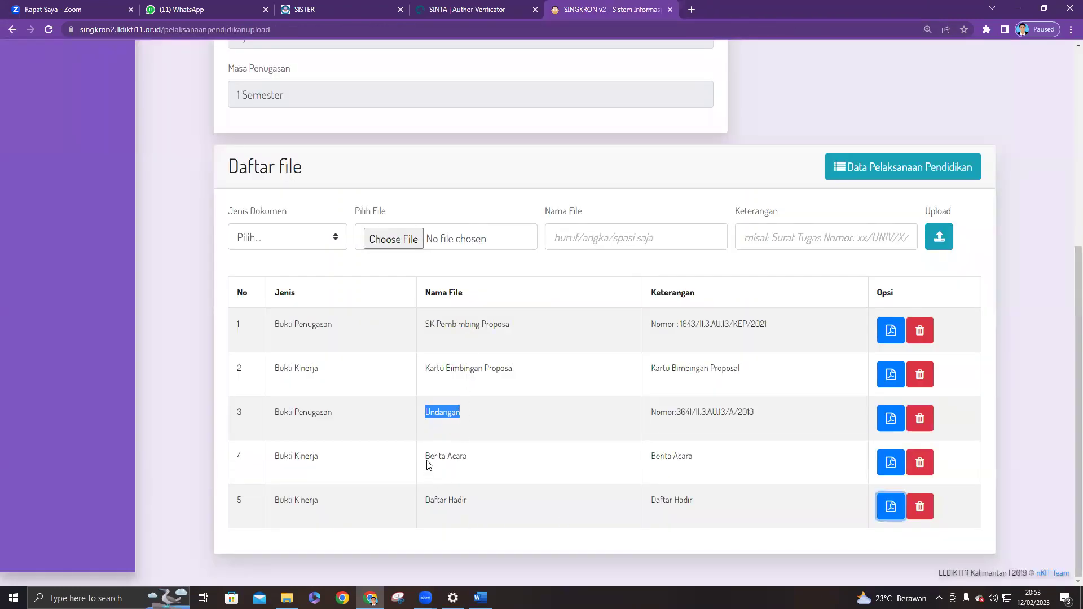
{"action": "left_click_drag", "start_coordinate": [425, 499], "coordinate": [511, 509]}
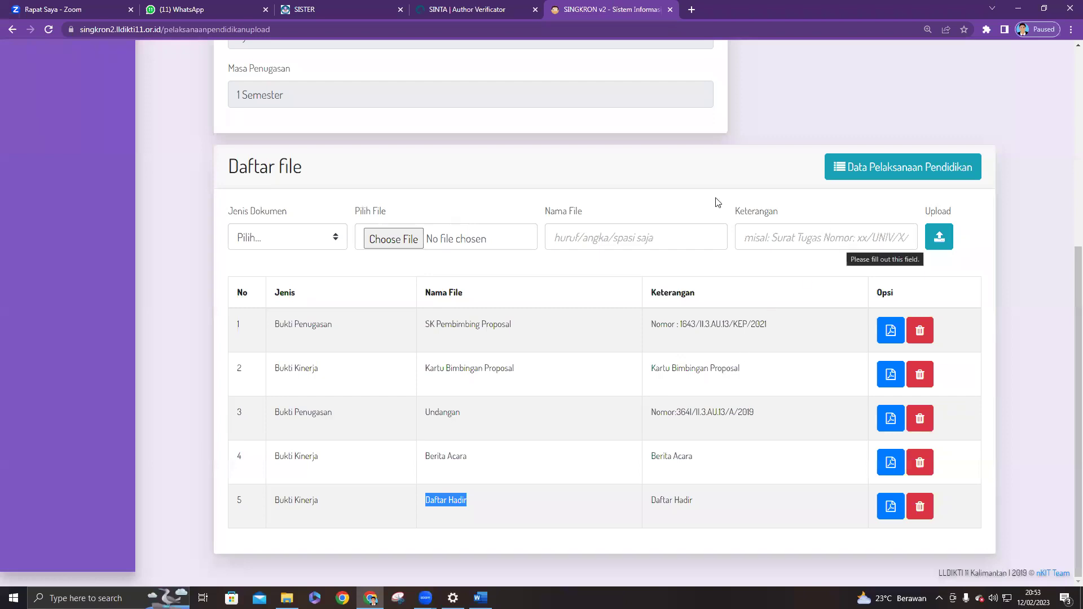
Open the Pelaksanaan Pendidikan list and read the entry descriptions
{"action": "scroll", "coordinate": [510, 271], "scroll_direction": "up", "scroll_amount": 5}
{"action": "scroll", "coordinate": [368, 508], "scroll_direction": "down", "scroll_amount": 3}
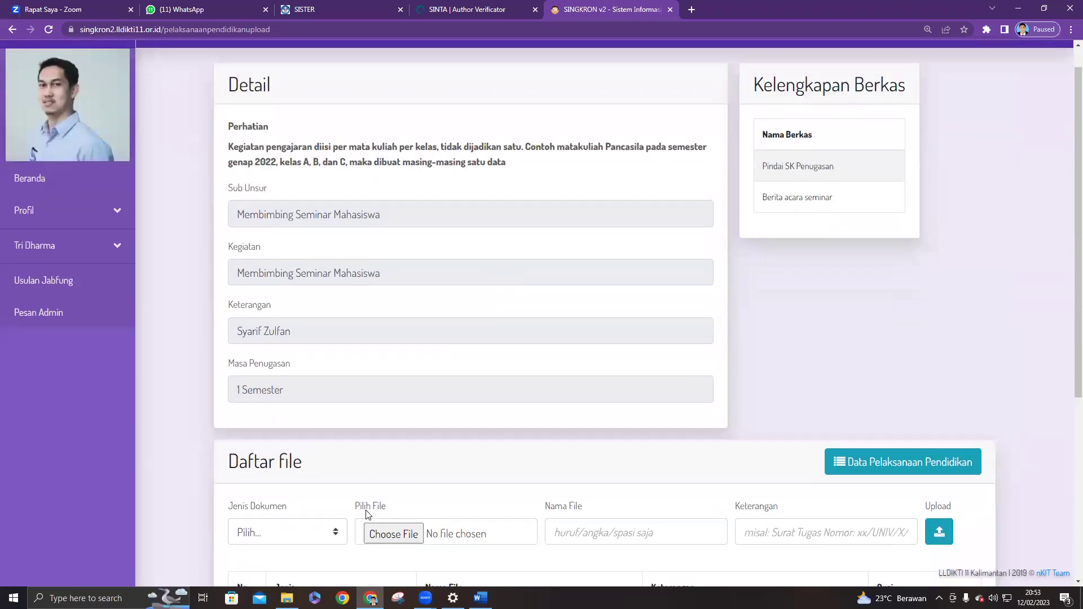
{"action": "scroll", "coordinate": [338, 411], "scroll_direction": "up", "scroll_amount": 3}
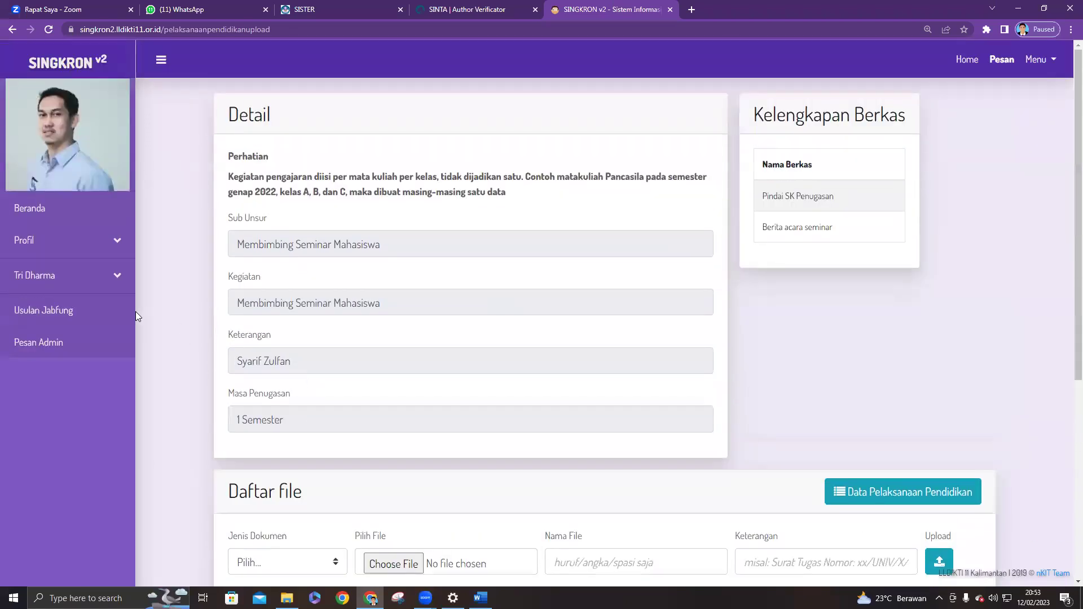
{"action": "left_click", "coordinate": [70, 278]}
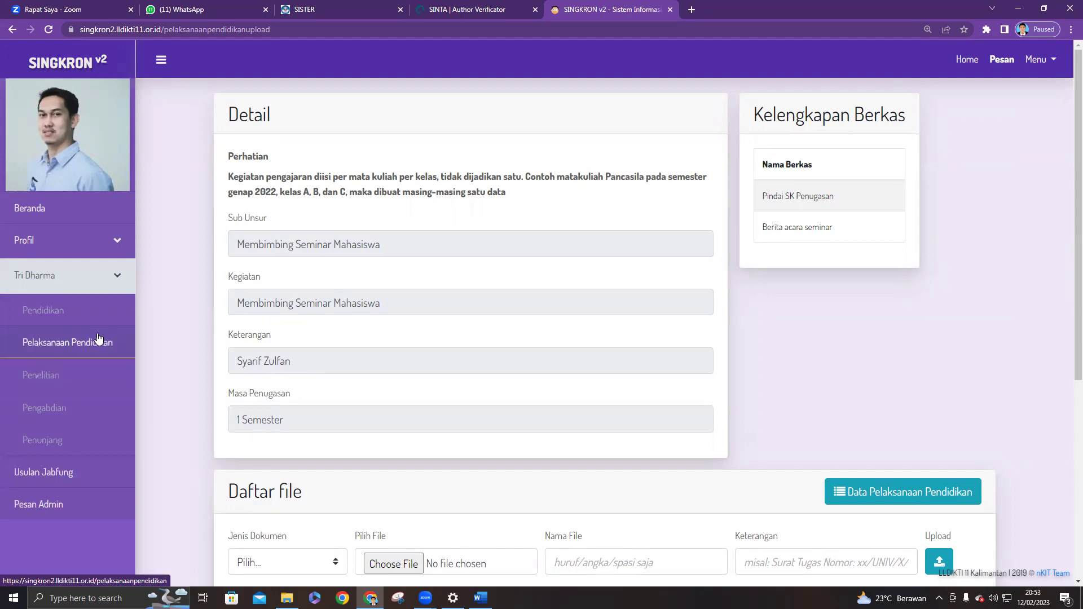
{"action": "left_click", "coordinate": [78, 348]}
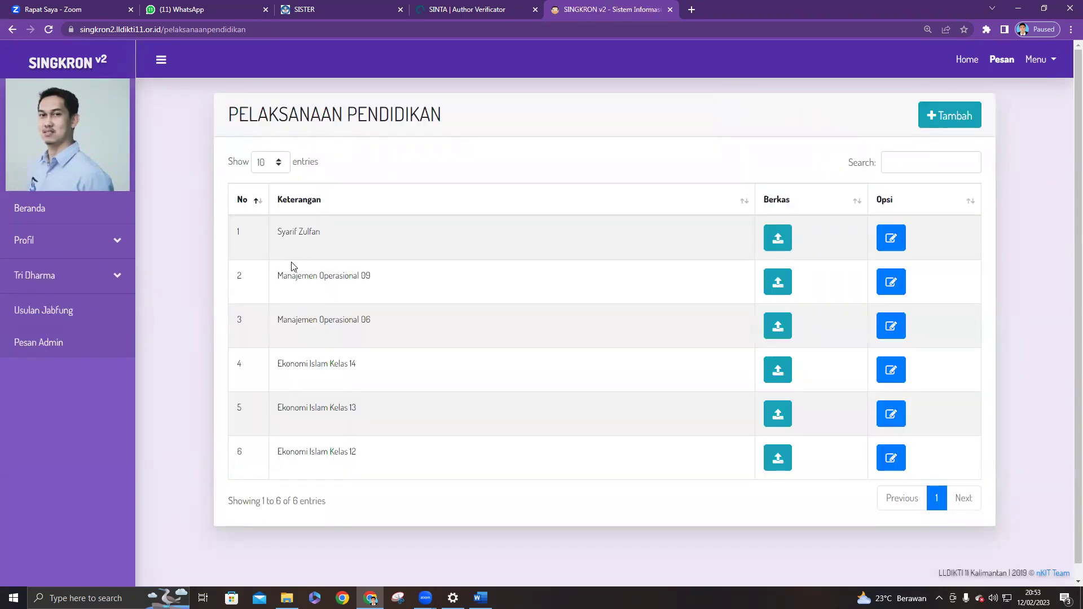
{"action": "left_click_drag", "start_coordinate": [278, 231], "coordinate": [323, 237]}
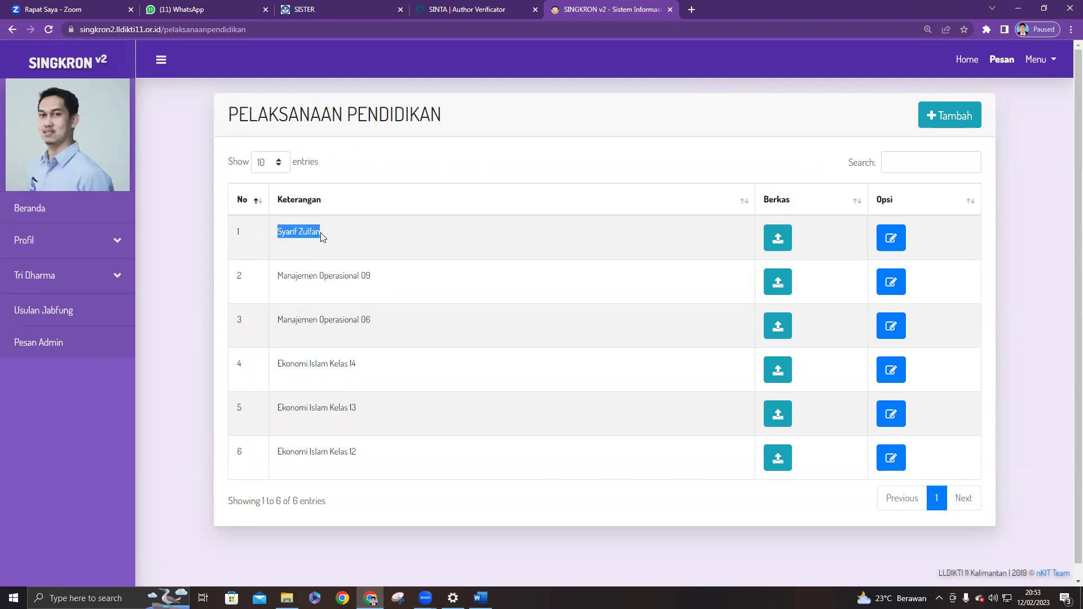
{"action": "left_click", "coordinate": [289, 228]}
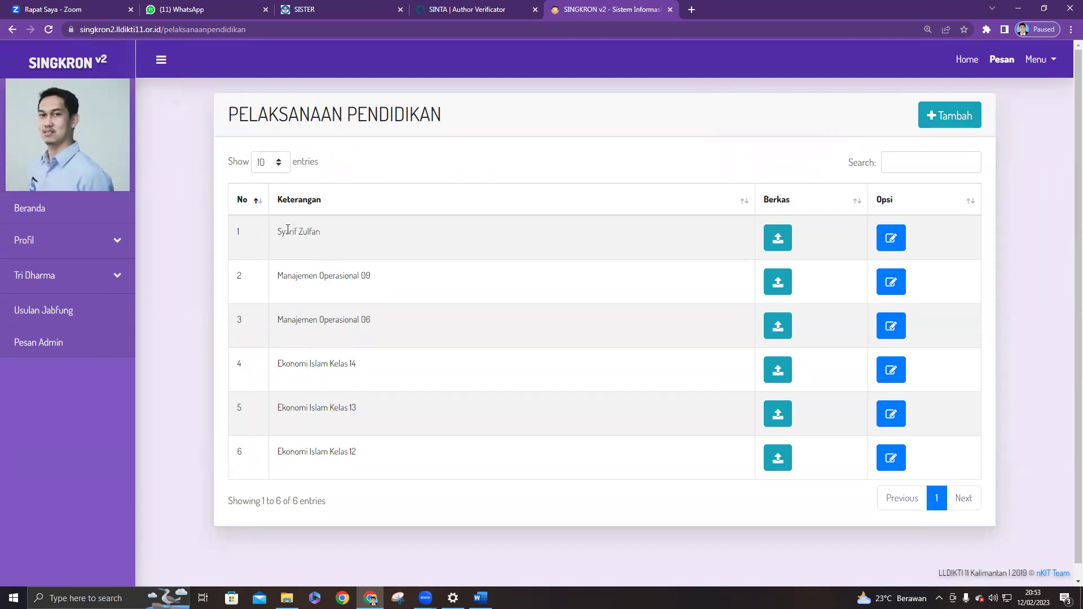
{"action": "left_click_drag", "start_coordinate": [273, 234], "coordinate": [366, 239]}
{"action": "left_click_drag", "start_coordinate": [278, 278], "coordinate": [360, 403]}
Sort Pelaksanaan Pendidikan by Keterangan, then go to Tri Dharma > Penelitian
{"action": "left_click", "coordinate": [378, 202]}
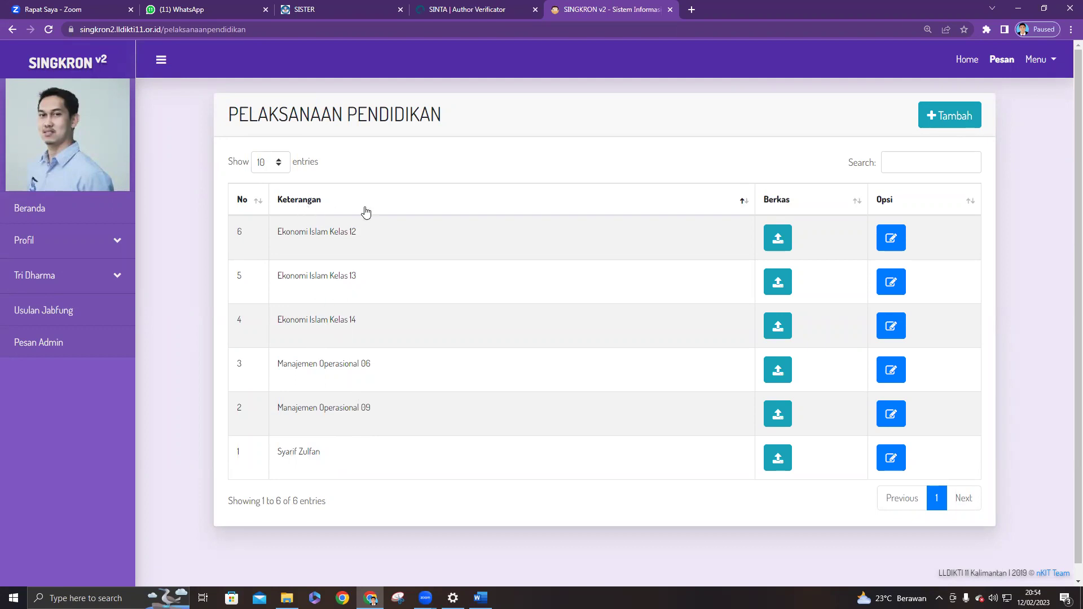
{"action": "left_click", "coordinate": [742, 203]}
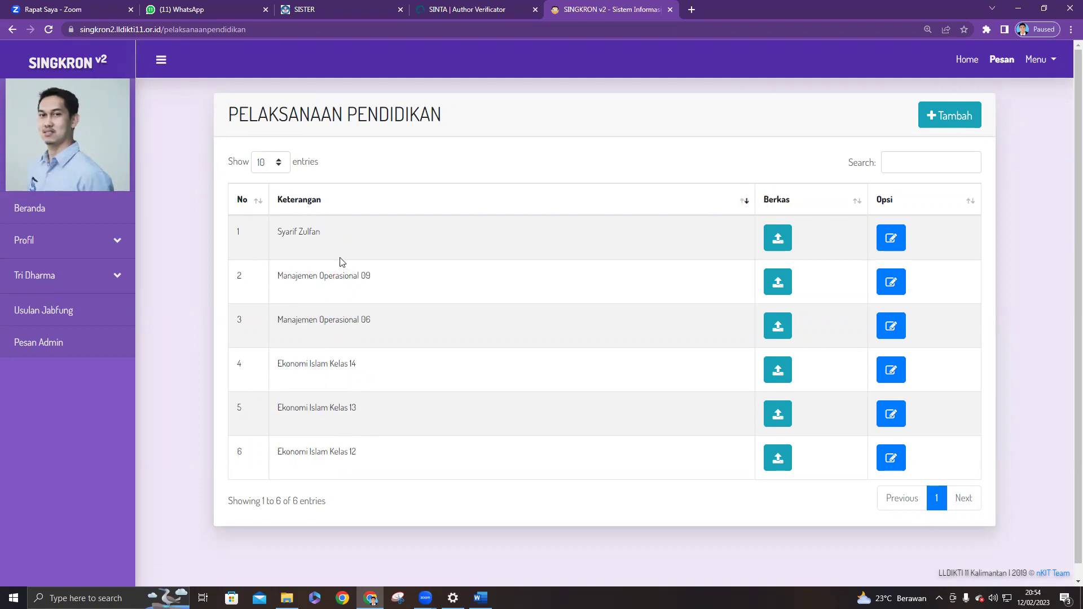
{"action": "left_click_drag", "start_coordinate": [277, 234], "coordinate": [332, 239]}
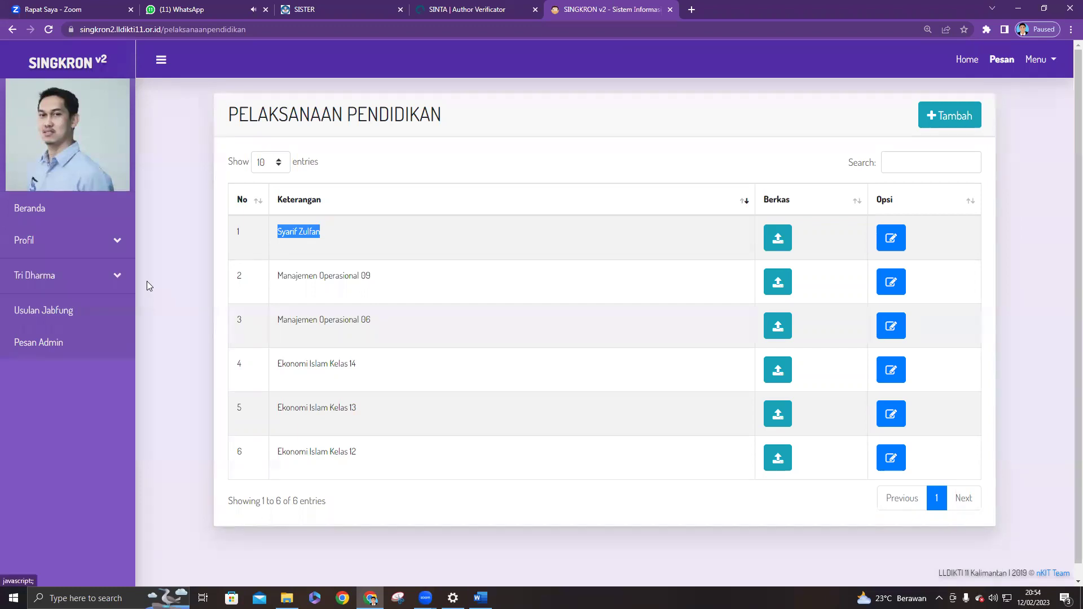
{"action": "left_click", "coordinate": [113, 278]}
{"action": "left_click", "coordinate": [73, 379]}
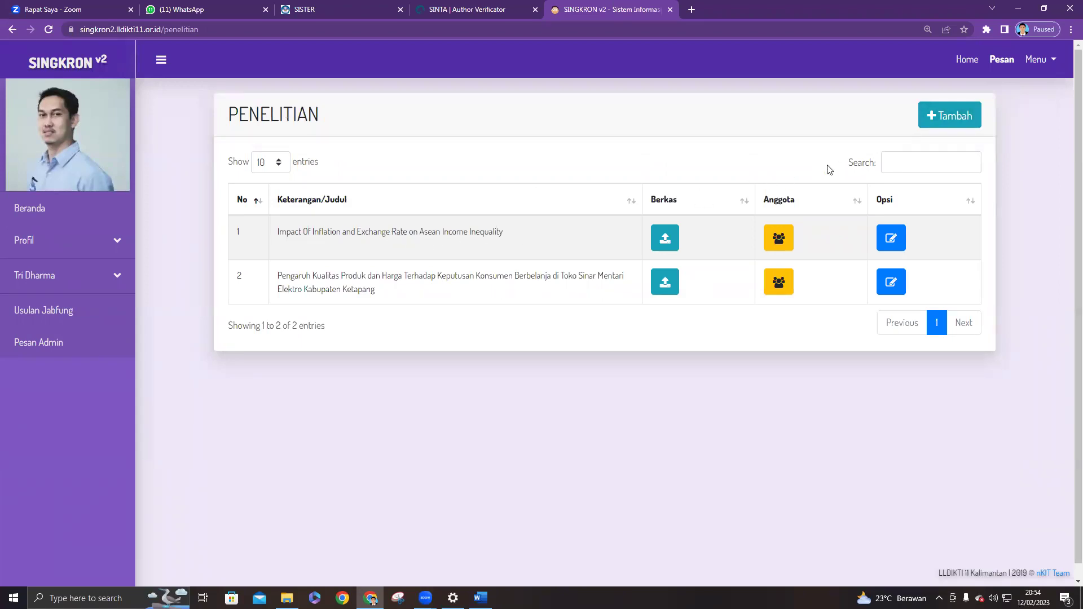
Start a research entry: Genap - 2021/2022, year 2022, Menghasilkan Karya Ilmiah, Jurnal Nasional Sinta 5 atau Sinta 6
{"action": "left_click", "coordinate": [937, 124]}
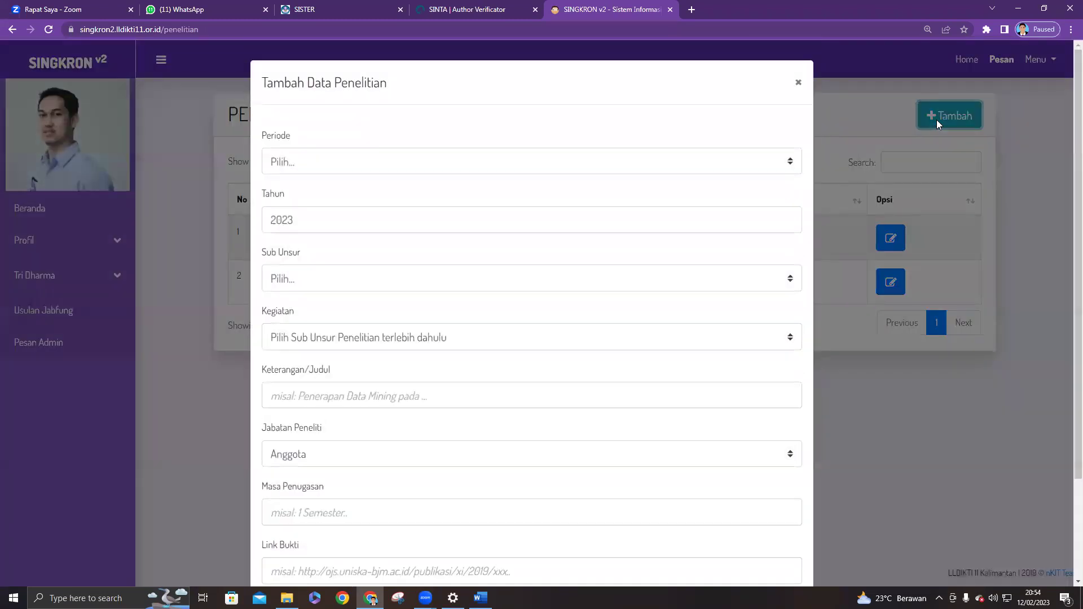
{"action": "left_click", "coordinate": [461, 166]}
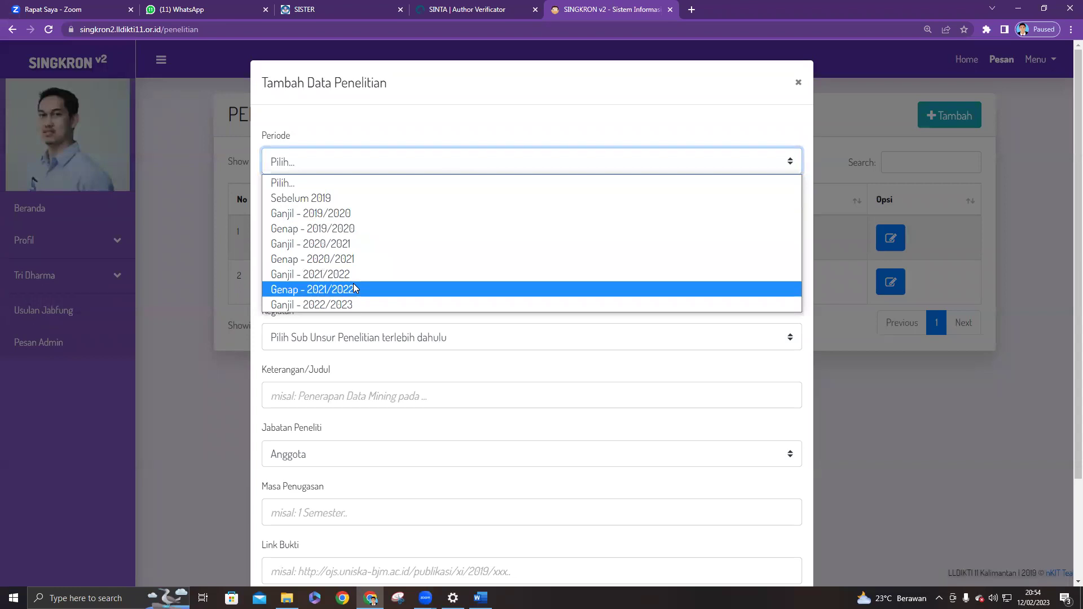
{"action": "left_click", "coordinate": [353, 288]}
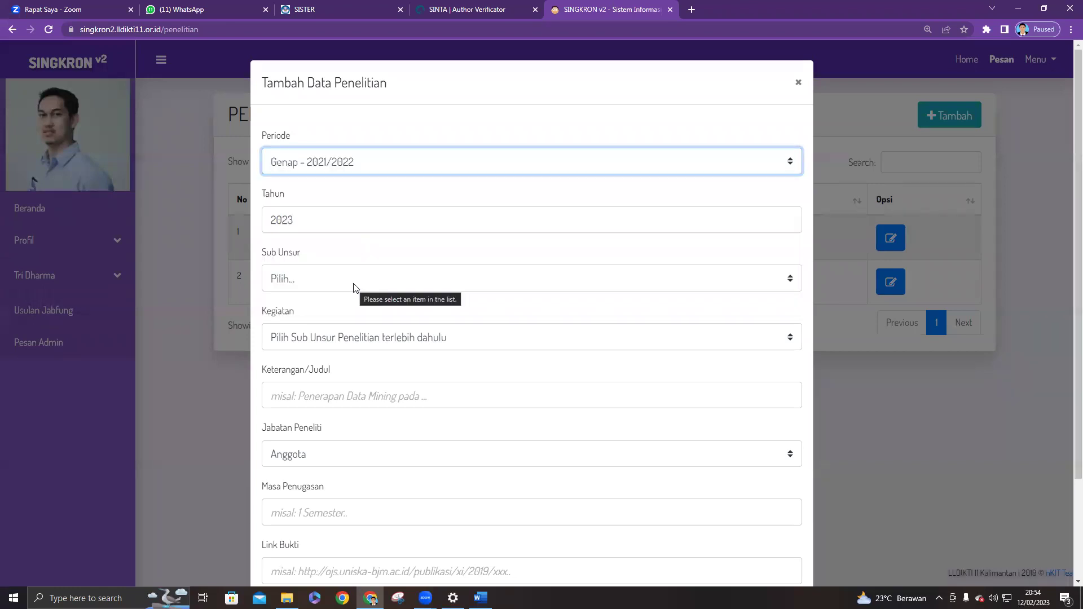
{"action": "left_click", "coordinate": [349, 210]}
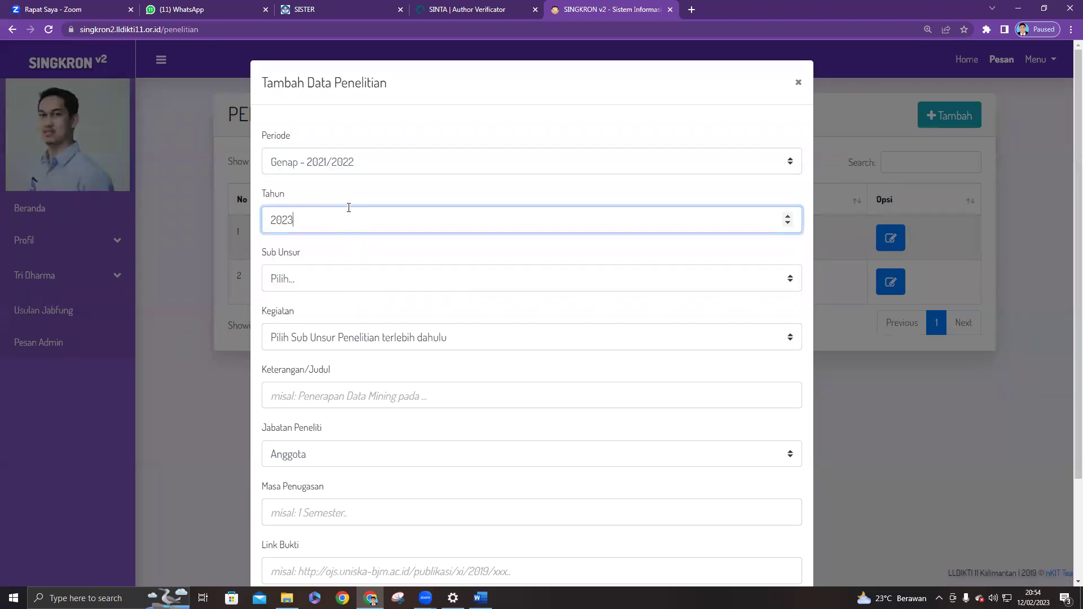
{"action": "left_click", "coordinate": [788, 223]}
{"action": "left_click", "coordinate": [496, 275]}
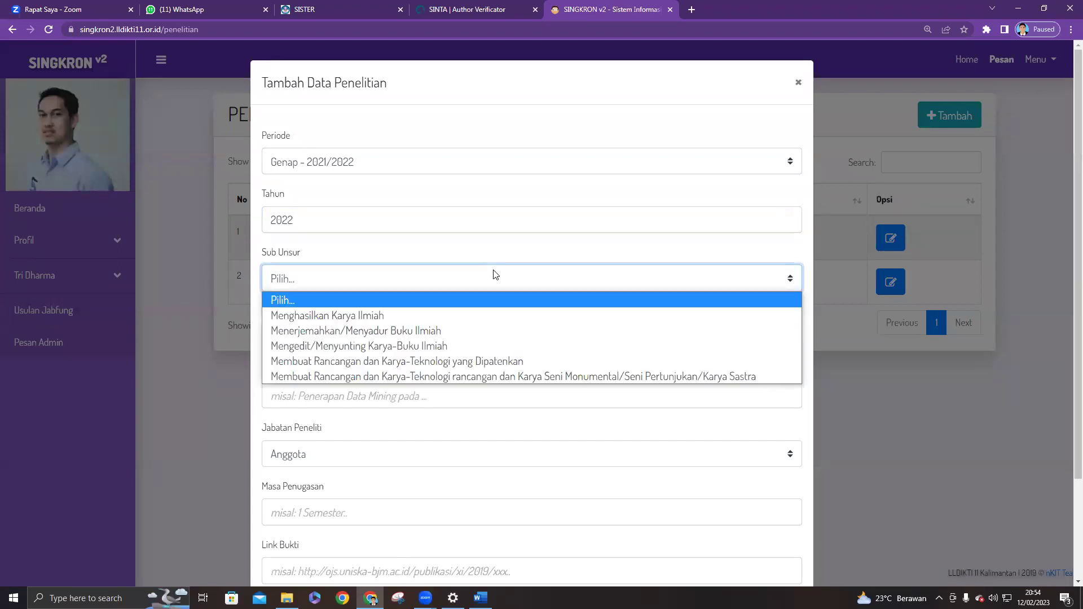
{"action": "left_click", "coordinate": [351, 316]}
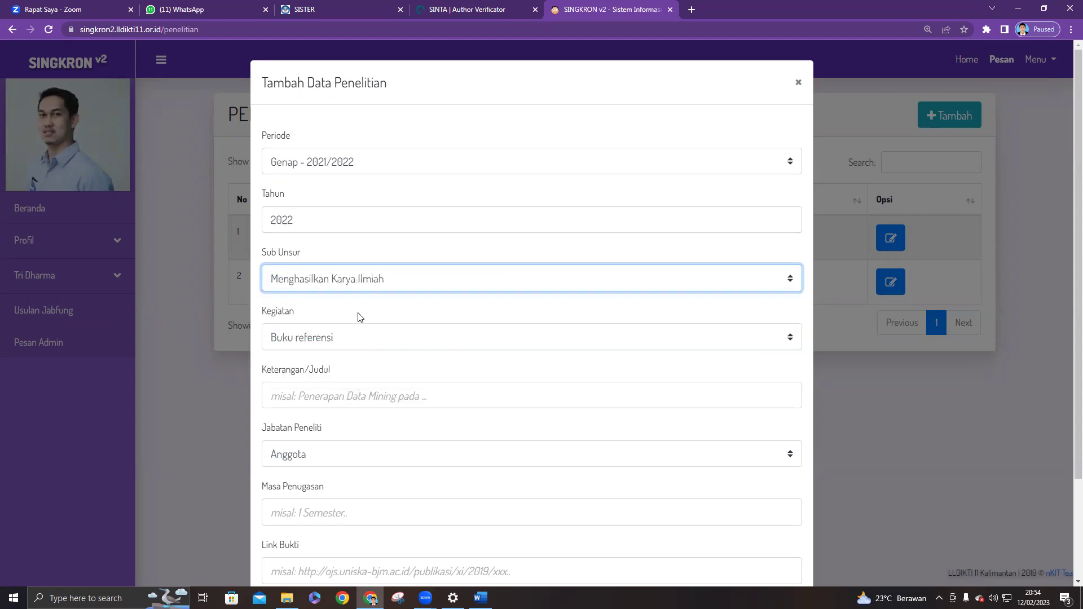
{"action": "left_click", "coordinate": [345, 339]}
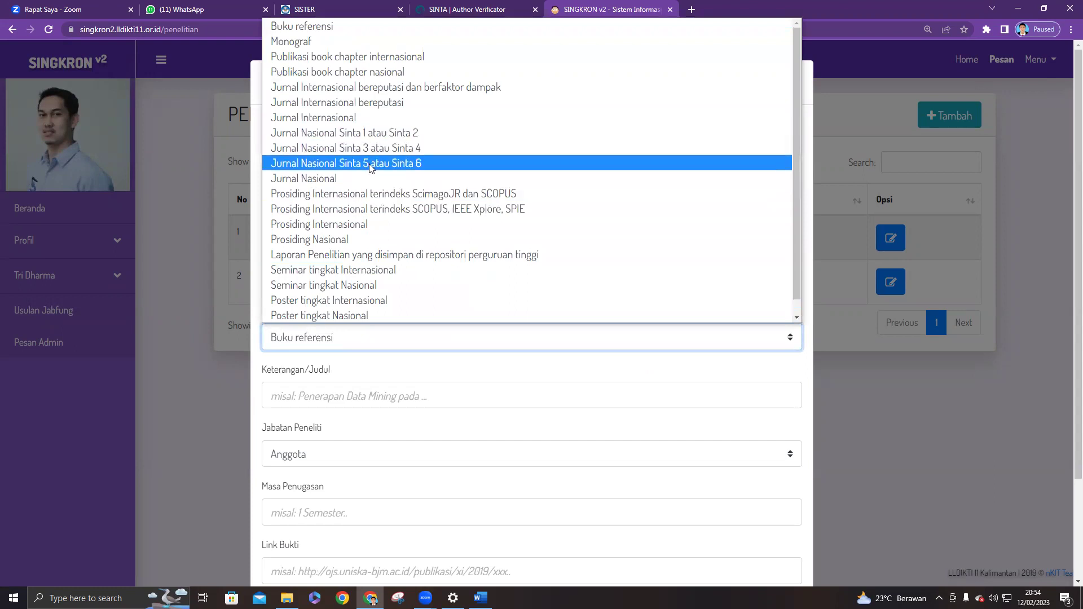
{"action": "left_click", "coordinate": [369, 163]}
Check the title field and Jabatan Peneliti (left as Anggota), then discard the form
{"action": "left_click", "coordinate": [321, 396]}
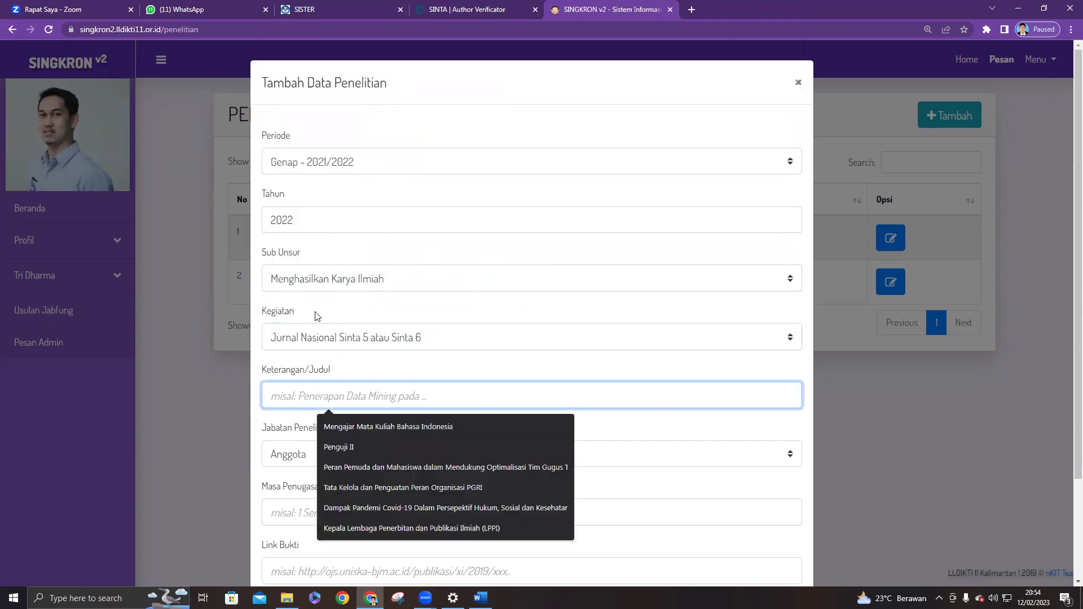
{"action": "scroll", "coordinate": [488, 349], "scroll_direction": "down", "scroll_amount": 1}
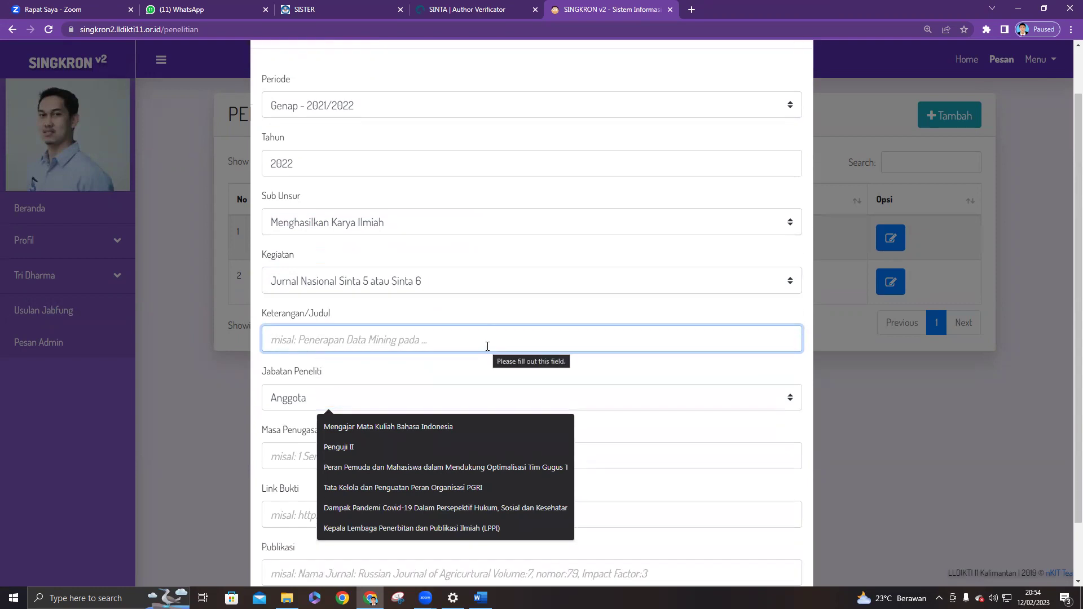
{"action": "left_click", "coordinate": [363, 339]}
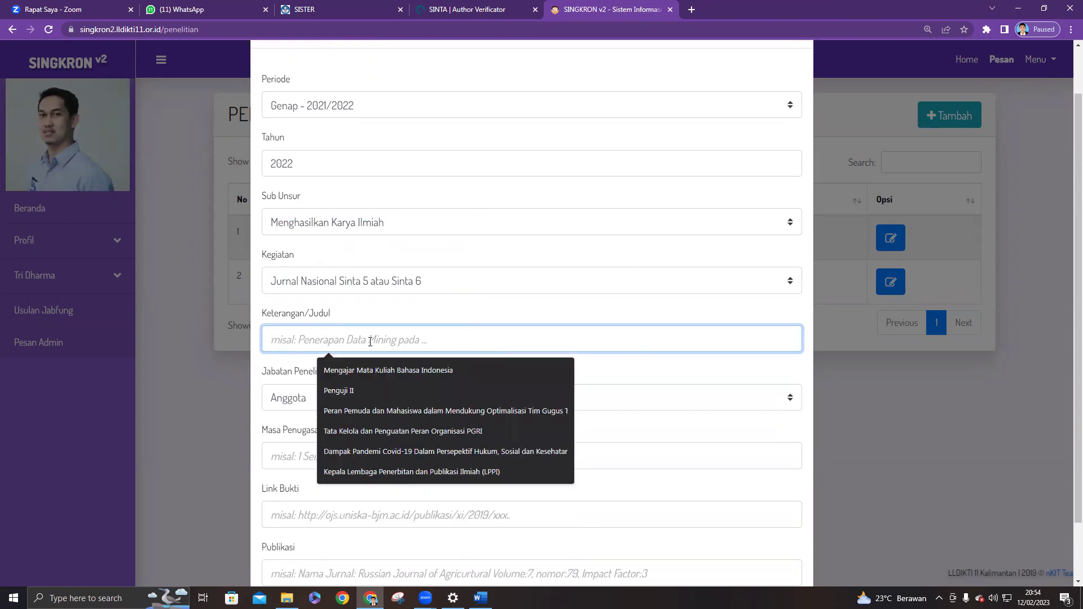
{"action": "left_click", "coordinate": [294, 405]}
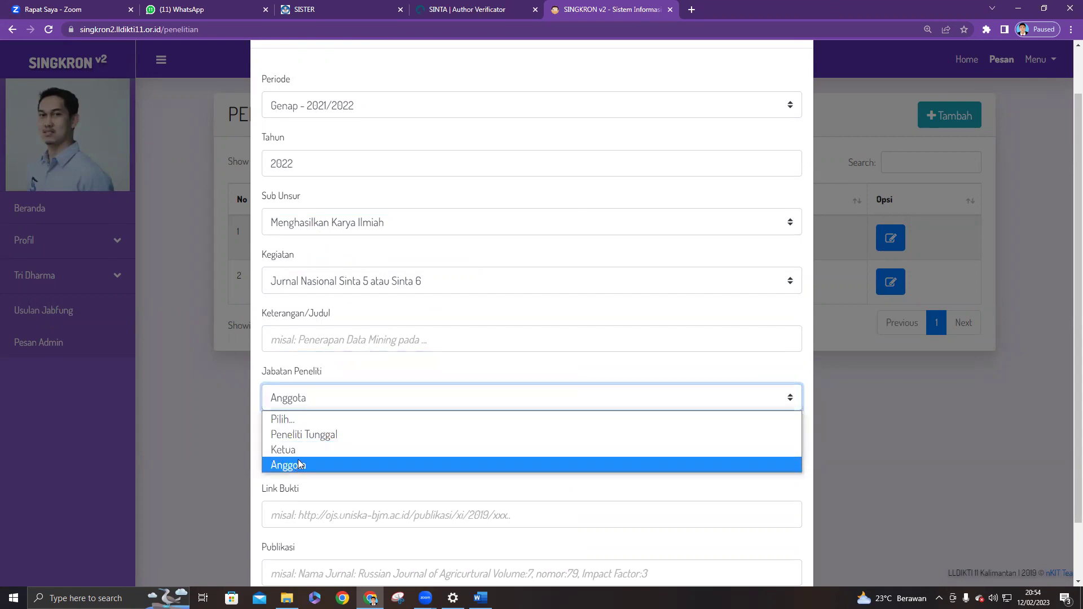
{"action": "left_click", "coordinate": [388, 374]}
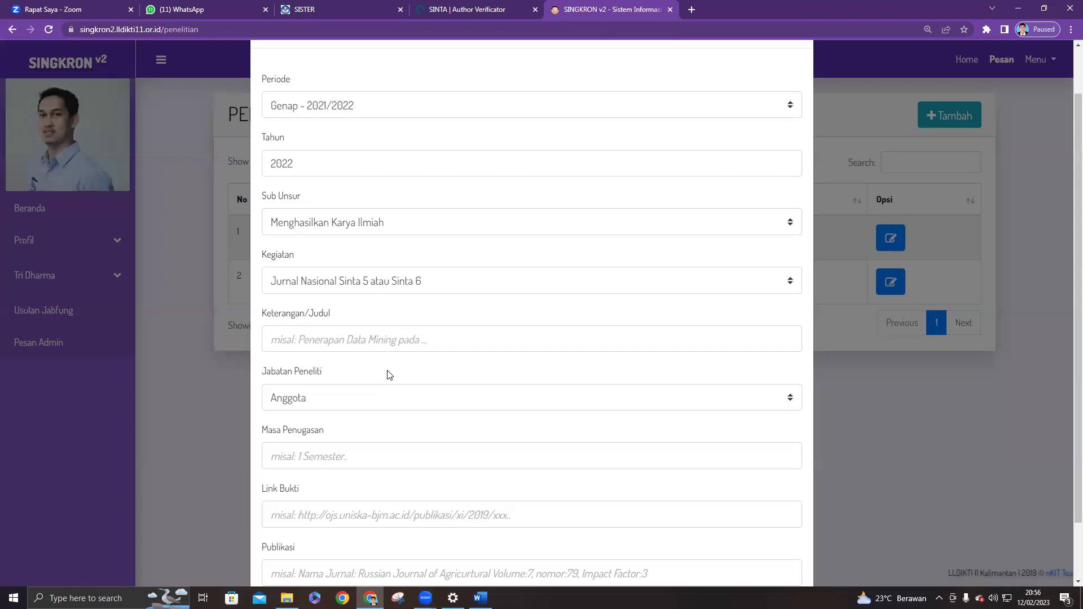
{"action": "left_click", "coordinate": [896, 460]}
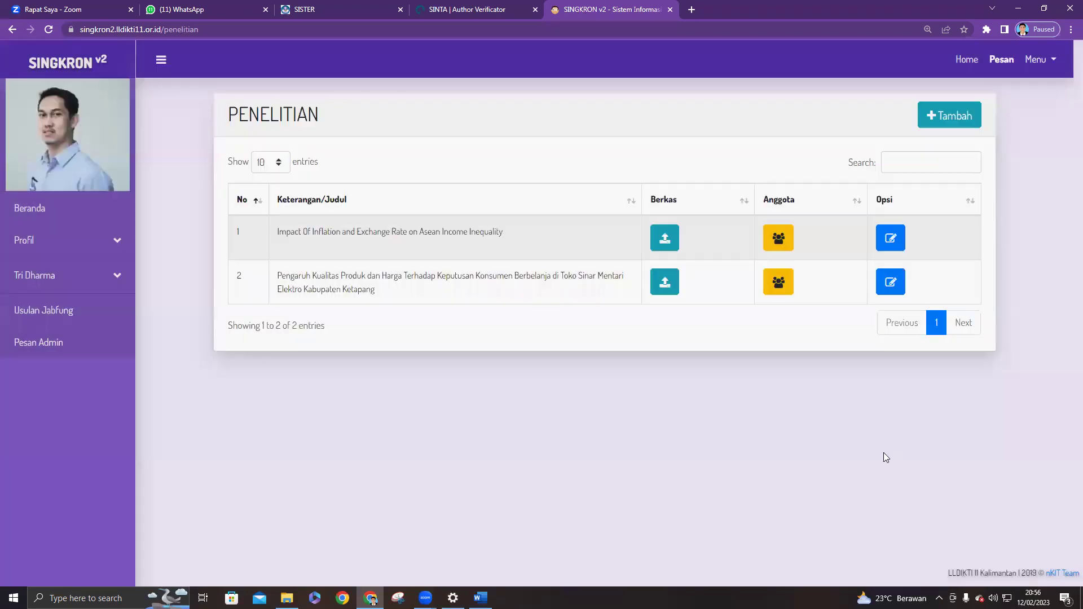
Read both research titles and open the files of 'Impact Of Inflation and Exchange Rate on Asean Income Inequality'
{"action": "left_click_drag", "start_coordinate": [277, 232], "coordinate": [511, 240]}
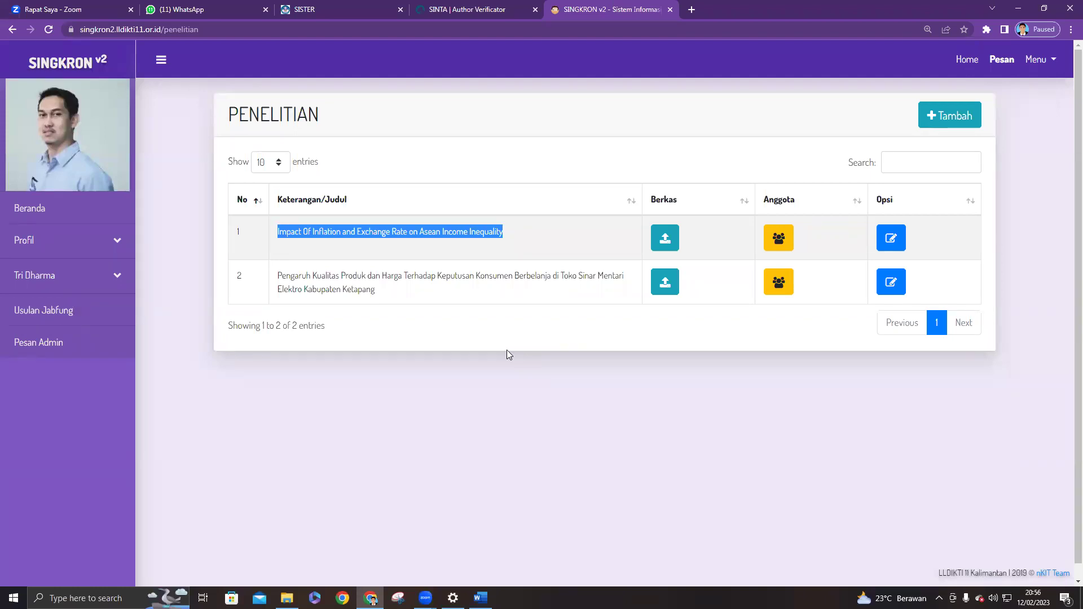
{"action": "left_click_drag", "start_coordinate": [277, 276], "coordinate": [389, 305]}
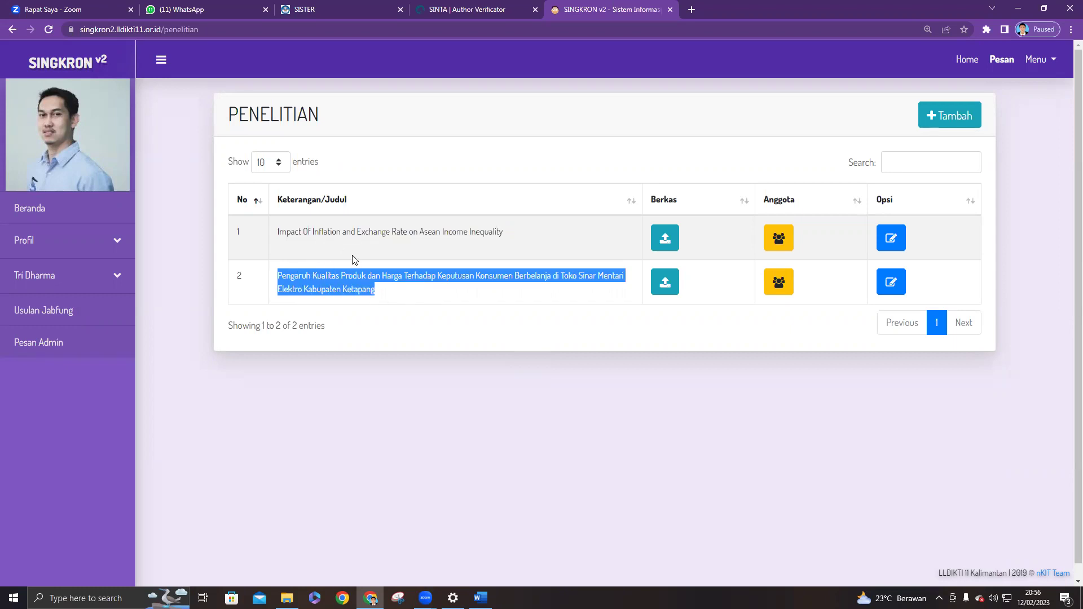
{"action": "left_click_drag", "start_coordinate": [280, 233], "coordinate": [534, 237]}
{"action": "left_click_drag", "start_coordinate": [277, 278], "coordinate": [394, 298]}
{"action": "left_click", "coordinate": [670, 246]}
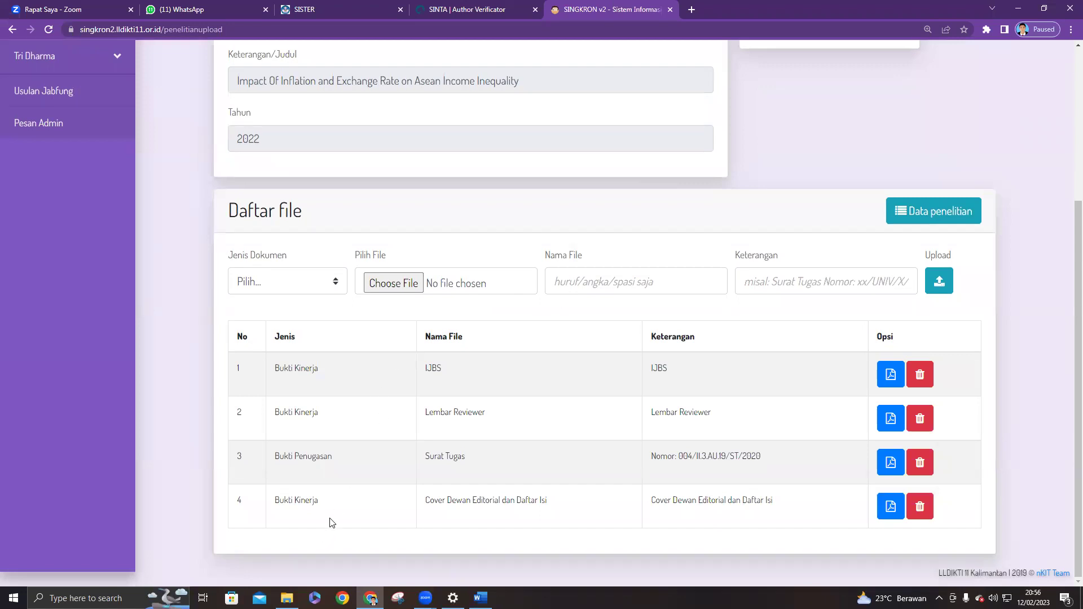
{"action": "left_click_drag", "start_coordinate": [280, 456], "coordinate": [779, 467]}
{"action": "left_click", "coordinate": [980, 476]}
{"action": "left_click", "coordinate": [891, 464]}
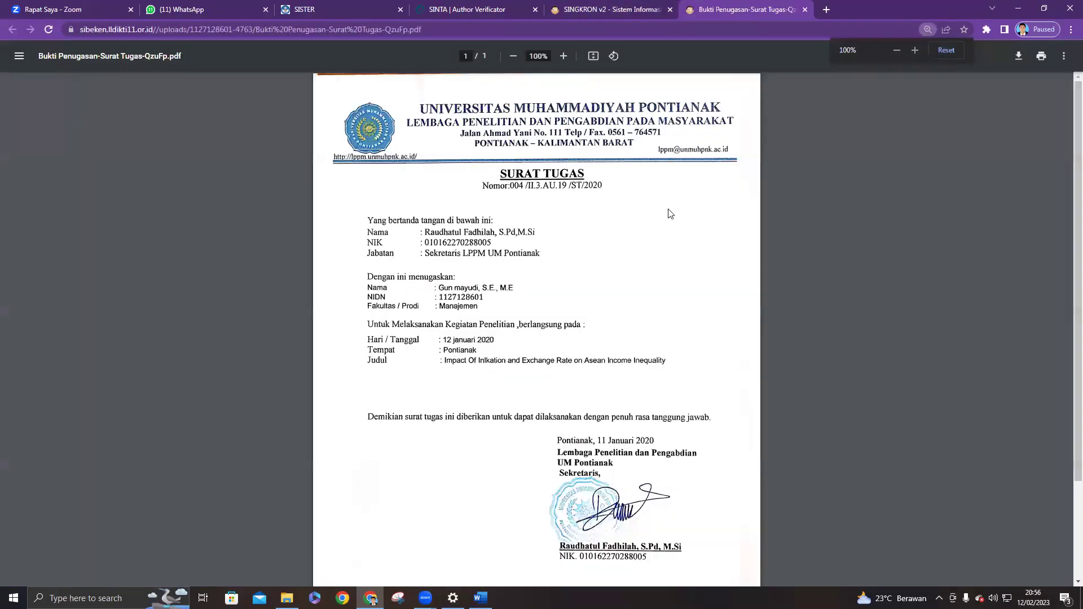
{"action": "scroll", "coordinate": [626, 319], "scroll_direction": "down", "scroll_amount": 1}
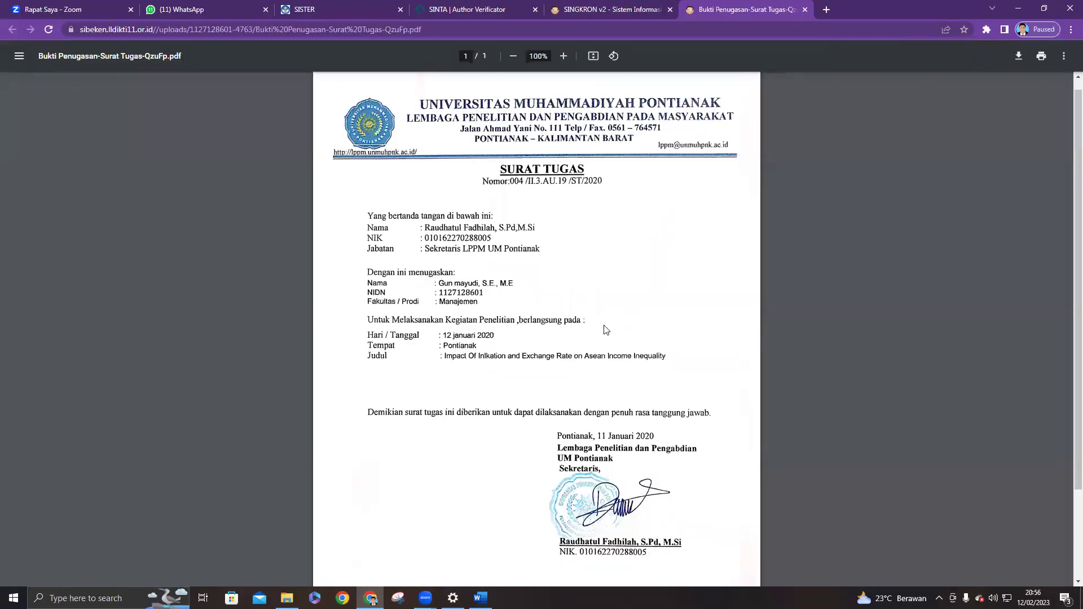
{"action": "scroll", "coordinate": [540, 296], "scroll_direction": "up", "scroll_amount": 1}
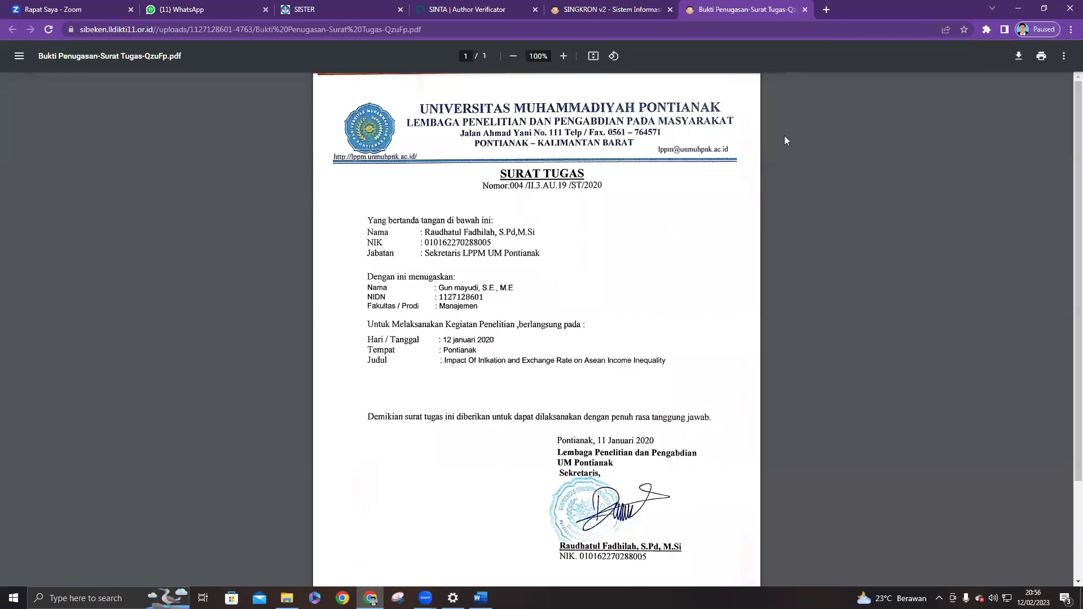
{"action": "left_click", "coordinate": [805, 10]}
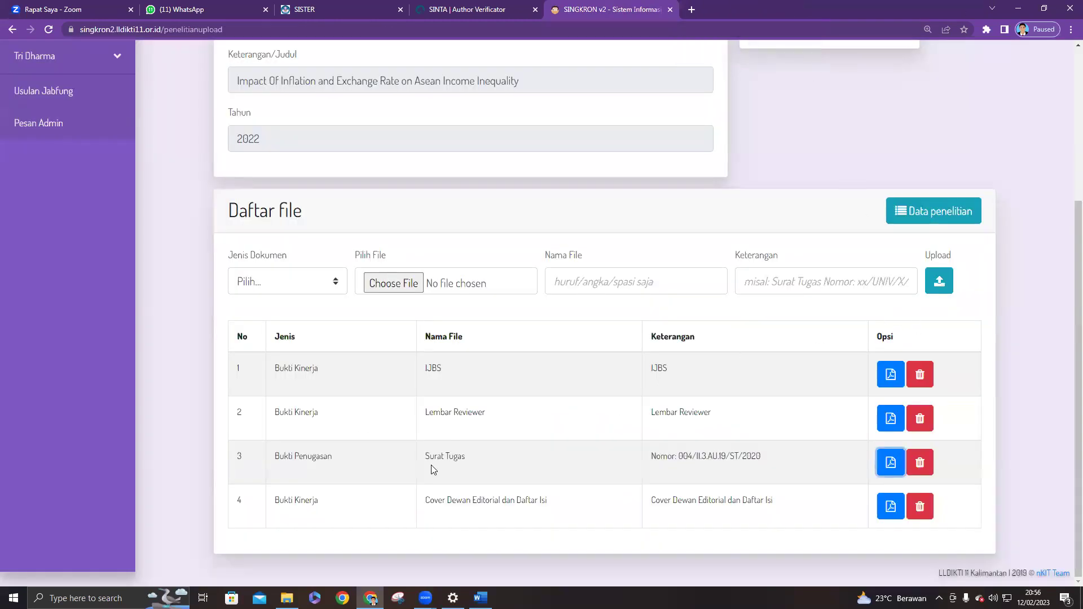
{"action": "left_click_drag", "start_coordinate": [430, 462], "coordinate": [502, 465]}
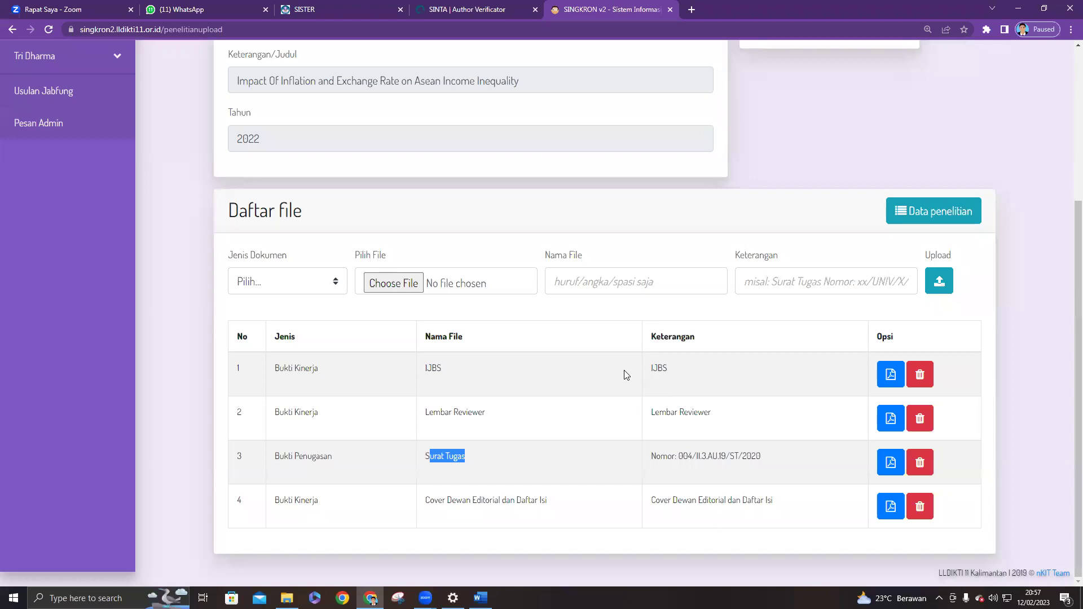
{"action": "left_click", "coordinate": [891, 379]}
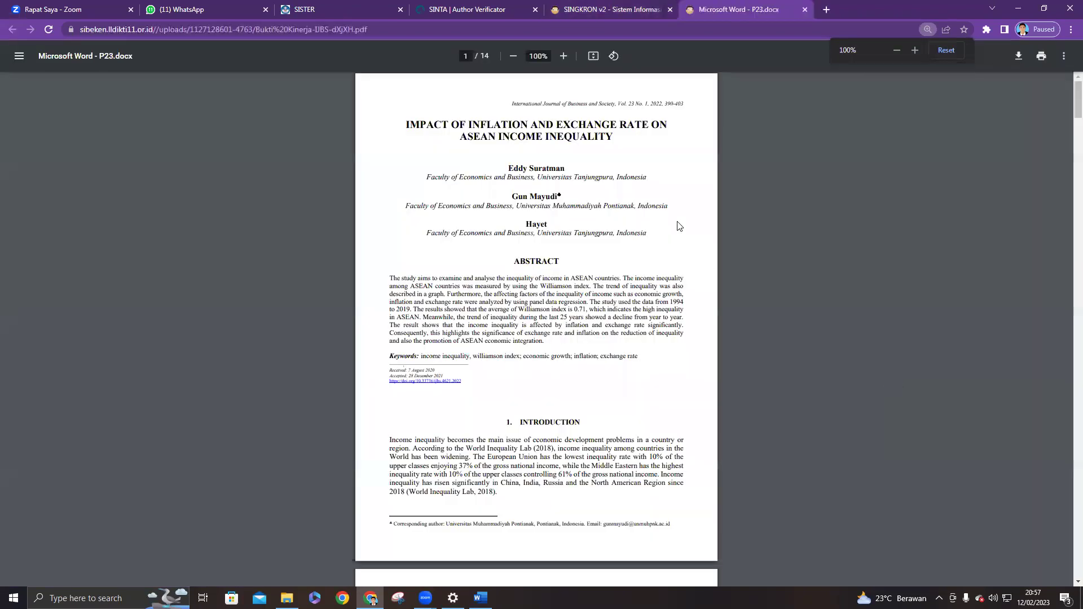
{"action": "left_click_drag", "start_coordinate": [512, 197], "coordinate": [591, 206]}
{"action": "left_click", "coordinate": [805, 9]}
{"action": "left_click", "coordinate": [805, 9]}
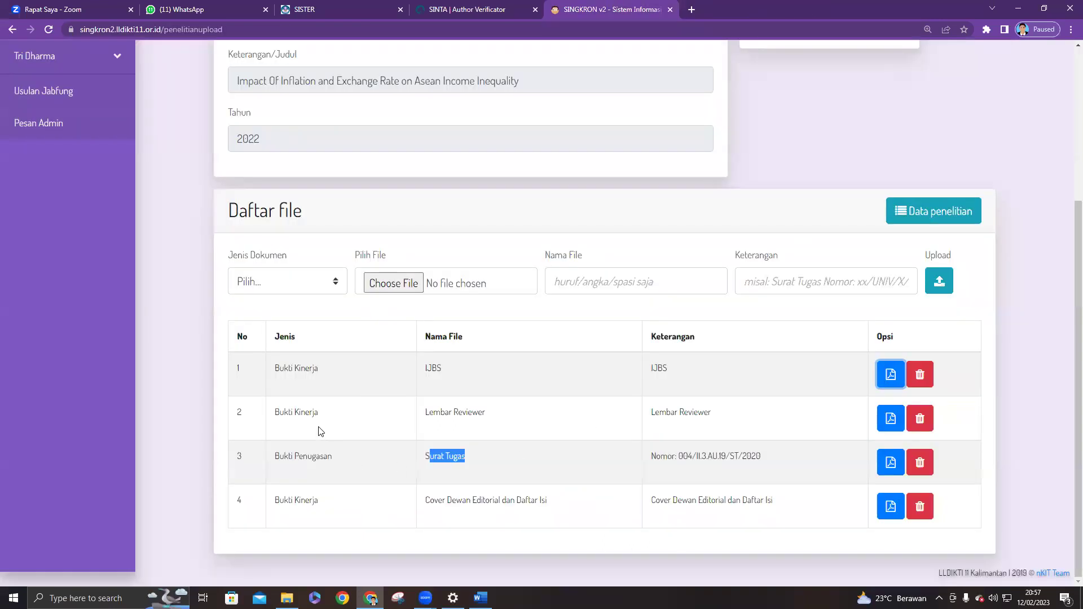
{"action": "left_click", "coordinate": [891, 419]}
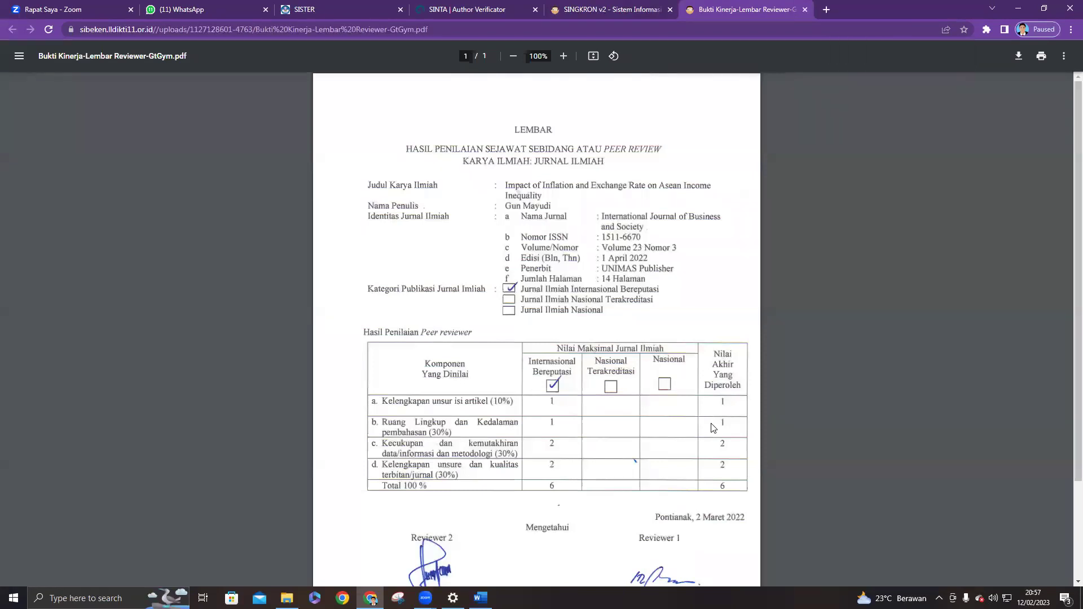
{"action": "scroll", "coordinate": [567, 332], "scroll_direction": "down", "scroll_amount": 2}
{"action": "scroll", "coordinate": [525, 180], "scroll_direction": "up", "scroll_amount": 2}
{"action": "scroll", "coordinate": [528, 213], "scroll_direction": "down", "scroll_amount": 2}
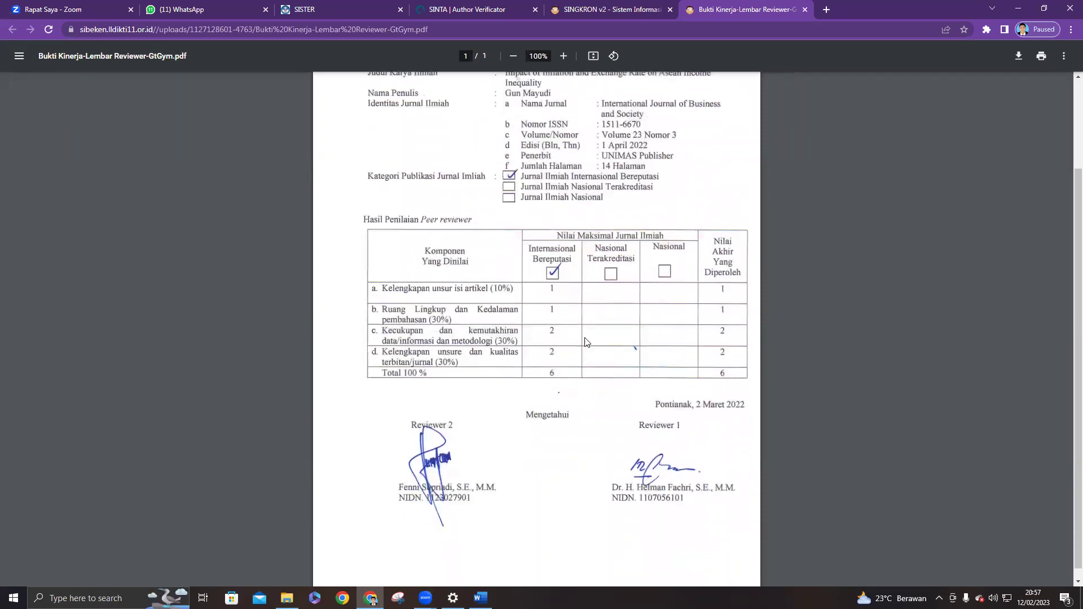
{"action": "scroll", "coordinate": [731, 479], "scroll_direction": "up", "scroll_amount": 2}
{"action": "scroll", "coordinate": [722, 477], "scroll_direction": "down", "scroll_amount": 2}
{"action": "scroll", "coordinate": [723, 478], "scroll_direction": "up", "scroll_amount": 2}
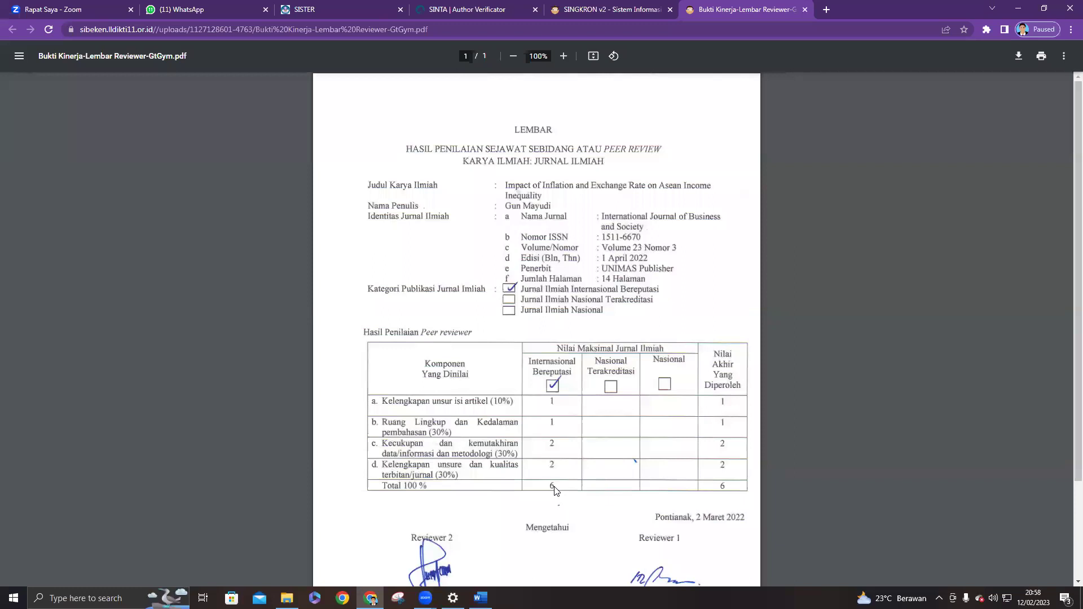
{"action": "scroll", "coordinate": [525, 278], "scroll_direction": "down", "scroll_amount": 1}
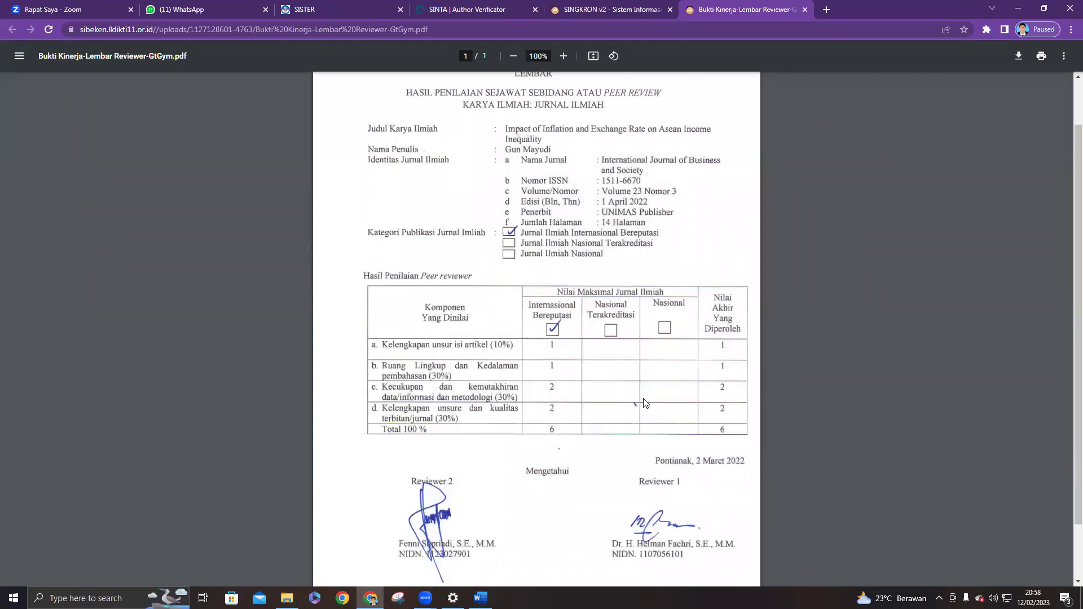
{"action": "left_click", "coordinate": [803, 10]}
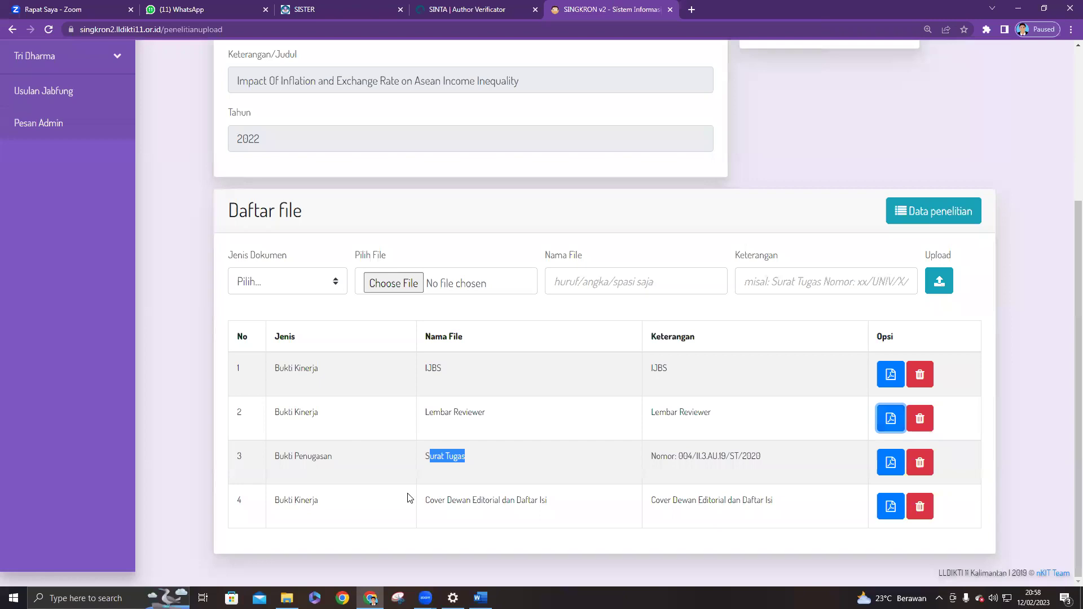
{"action": "left_click_drag", "start_coordinate": [272, 502], "coordinate": [584, 510]}
{"action": "left_click_drag", "start_coordinate": [426, 502], "coordinate": [552, 506]}
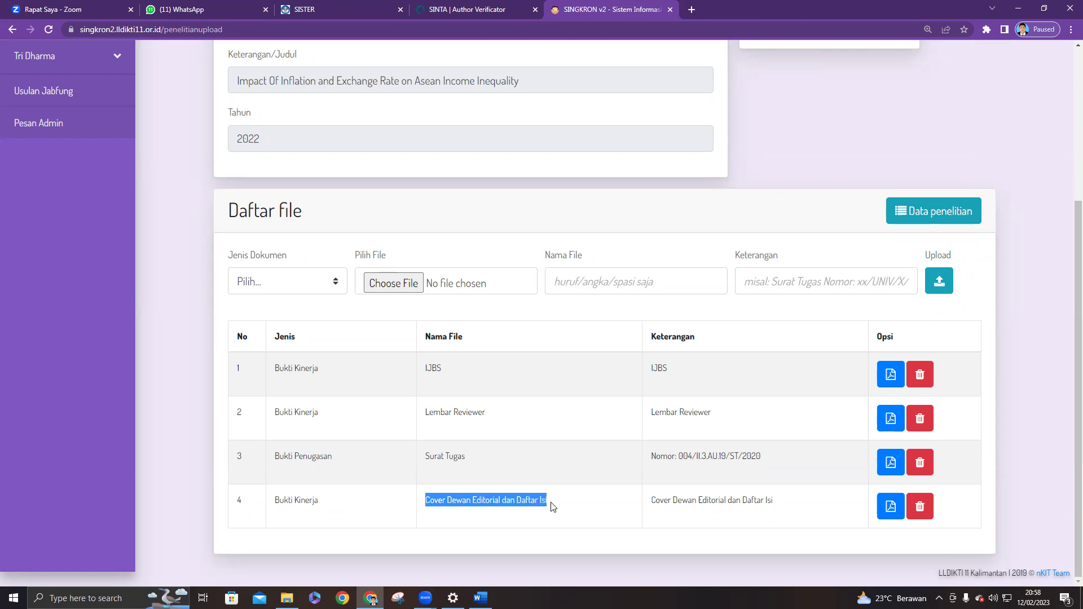
{"action": "left_click", "coordinate": [436, 500]}
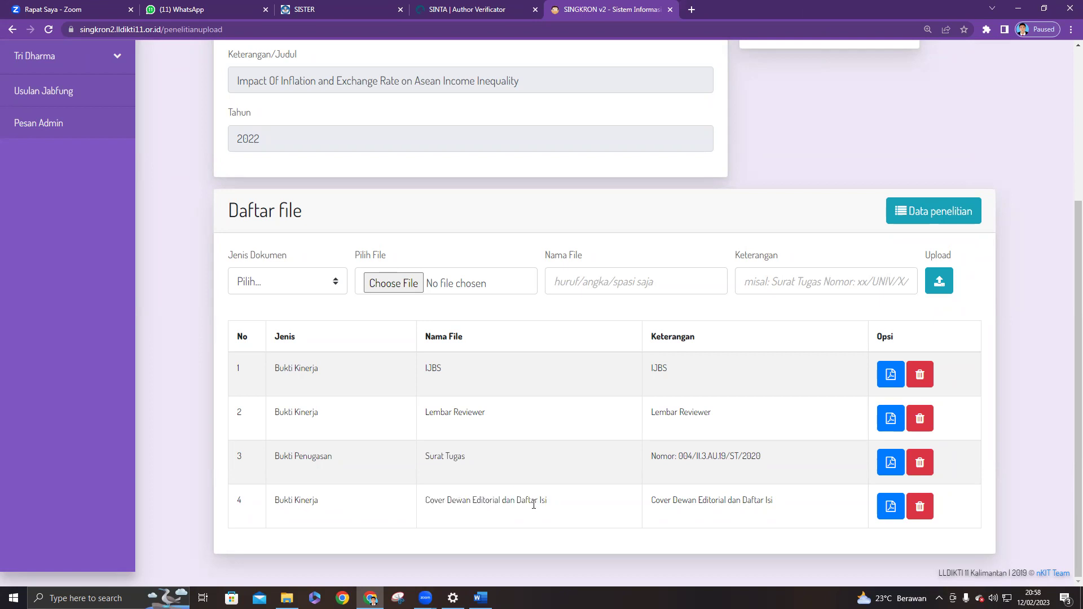
{"action": "left_click", "coordinate": [890, 506]}
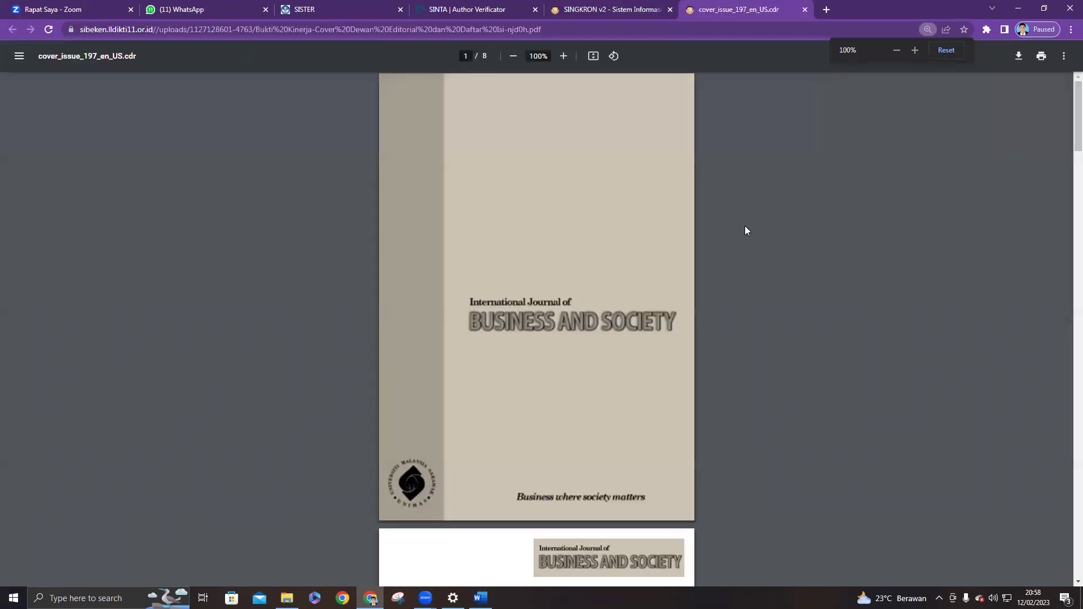
{"action": "scroll", "coordinate": [609, 341], "scroll_direction": "down", "scroll_amount": 8}
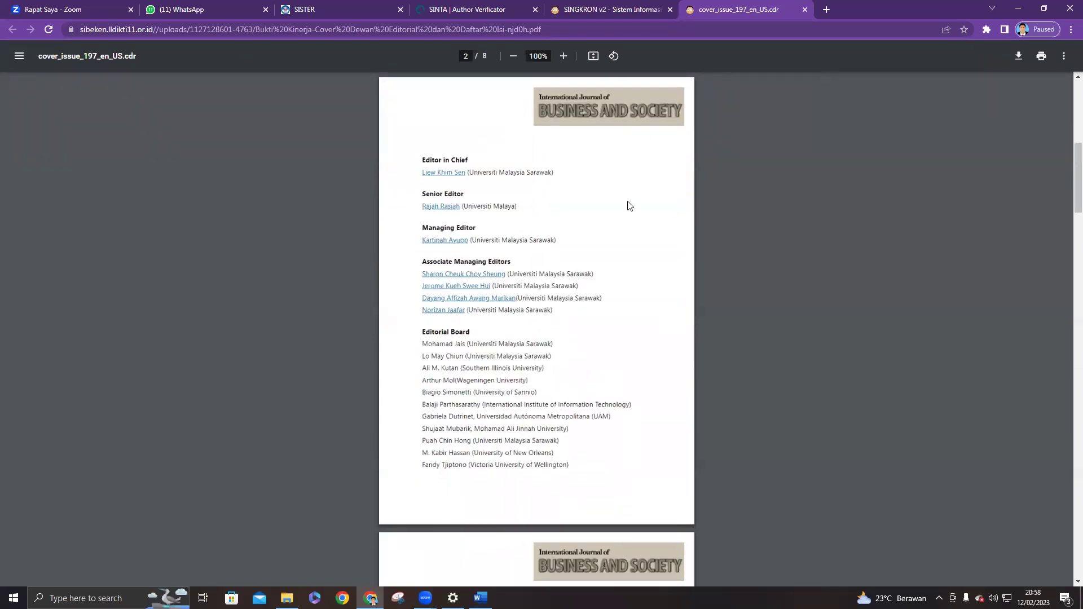
{"action": "scroll", "coordinate": [615, 211], "scroll_direction": "down", "scroll_amount": 2}
{"action": "scroll", "coordinate": [613, 213], "scroll_direction": "up", "scroll_amount": 10}
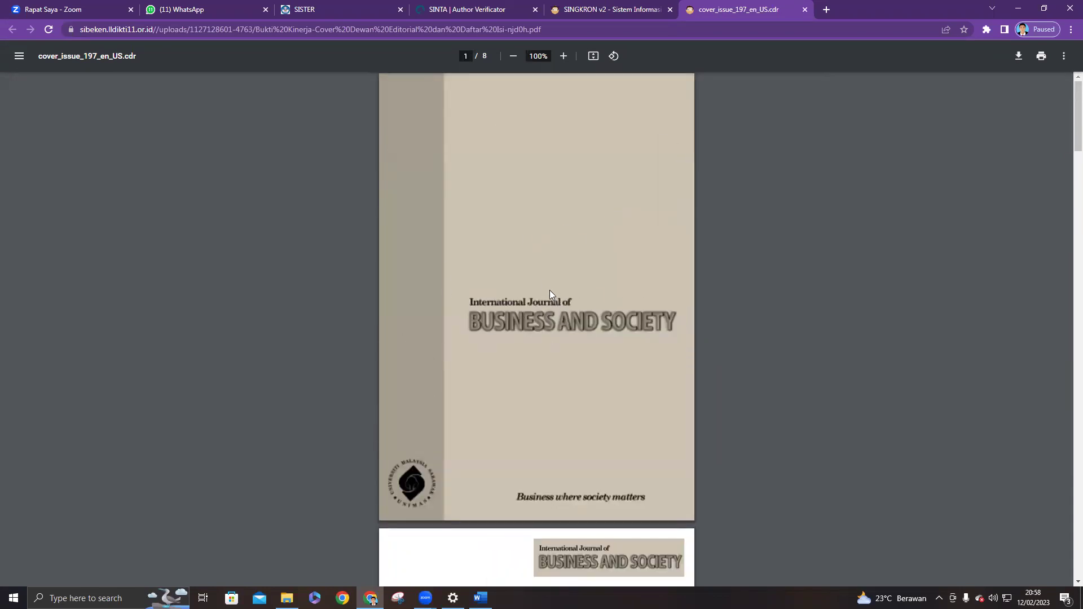
{"action": "scroll", "coordinate": [550, 293], "scroll_direction": "down", "scroll_amount": 7}
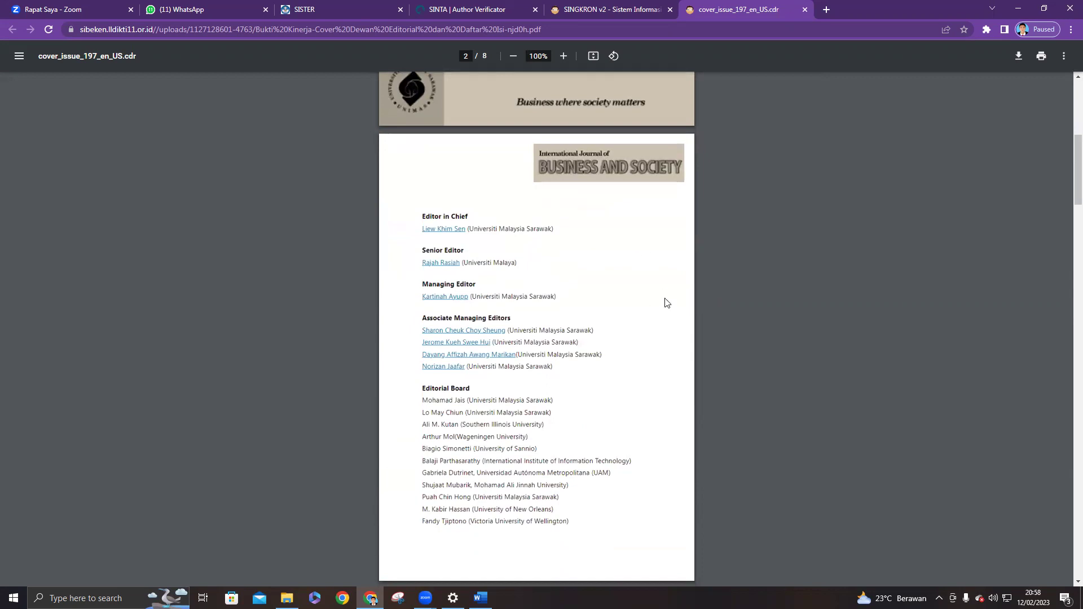
{"action": "scroll", "coordinate": [729, 315], "scroll_direction": "down", "scroll_amount": 2}
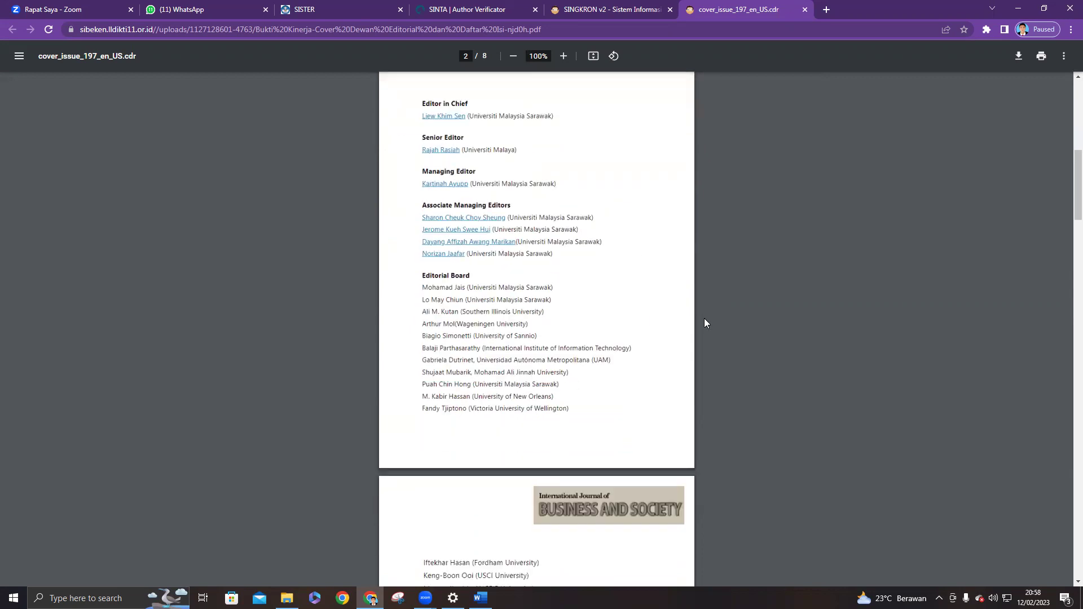
{"action": "scroll", "coordinate": [704, 323], "scroll_direction": "down", "scroll_amount": 5}
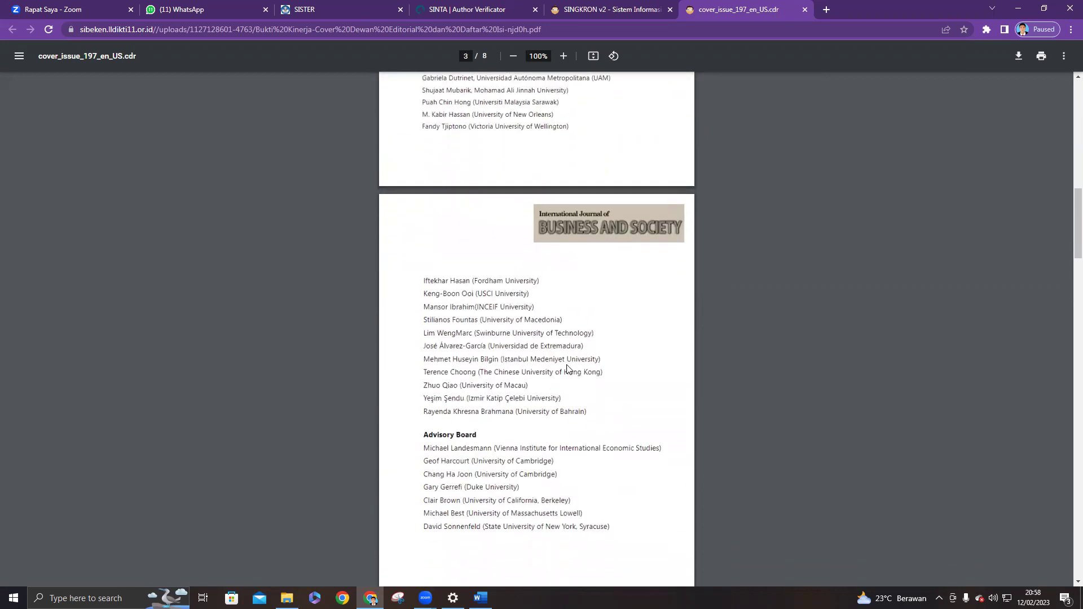
{"action": "scroll", "coordinate": [581, 339], "scroll_direction": "down", "scroll_amount": 9}
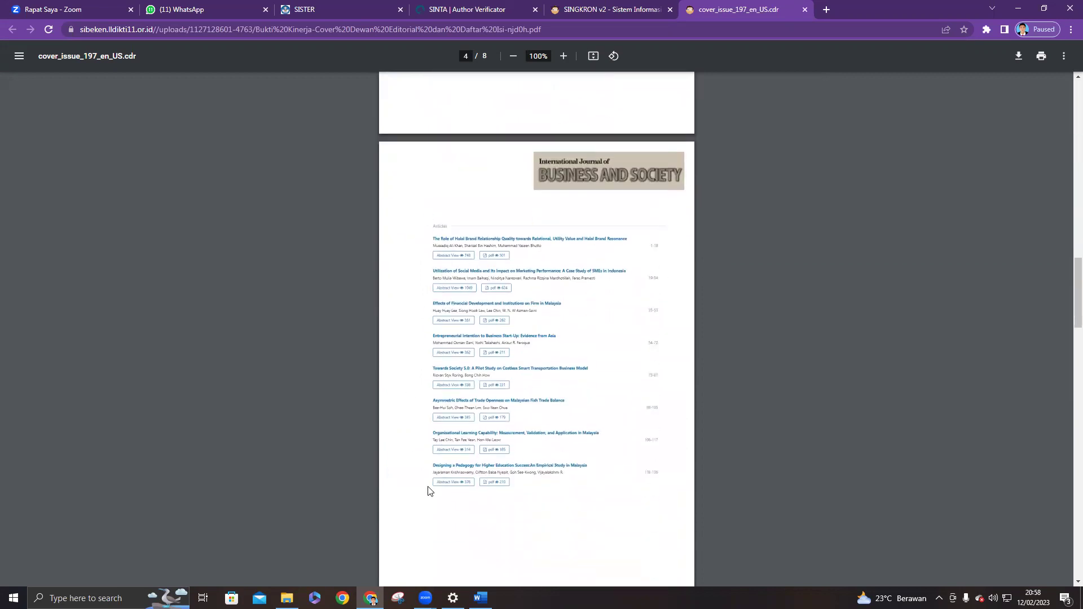
{"action": "scroll", "coordinate": [493, 384], "scroll_direction": "down", "scroll_amount": 18}
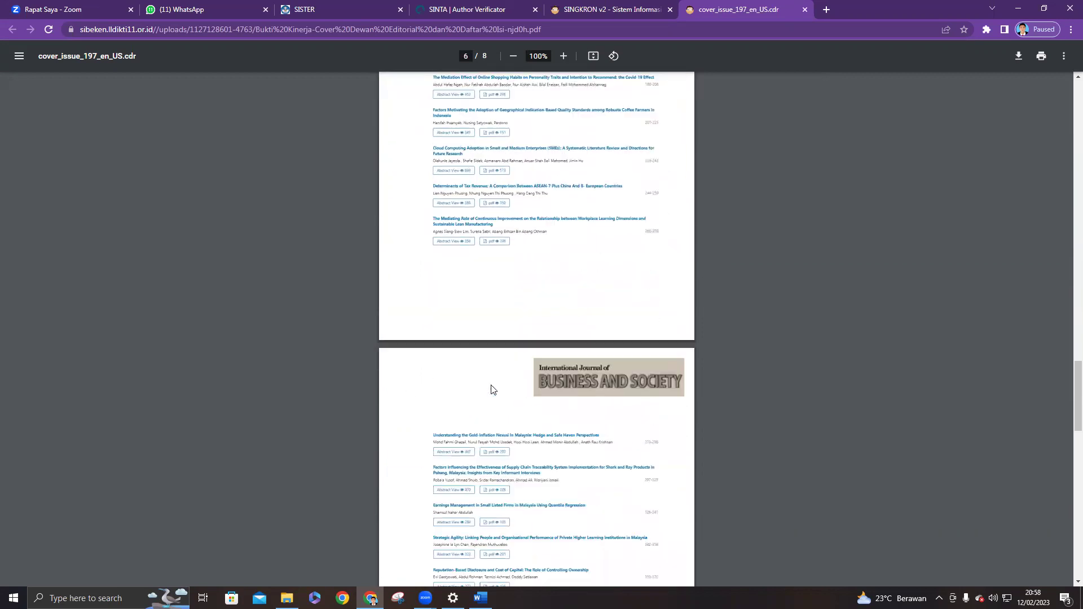
{"action": "scroll", "coordinate": [502, 497], "scroll_direction": "down", "scroll_amount": 13}
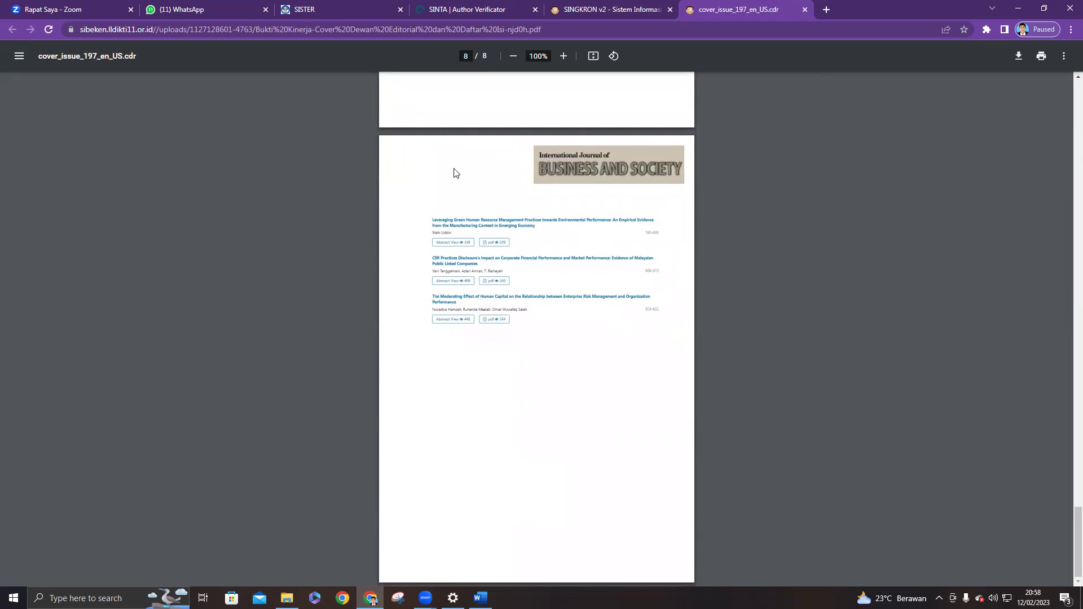
{"action": "left_click_drag", "start_coordinate": [1077, 511], "coordinate": [1068, 34]}
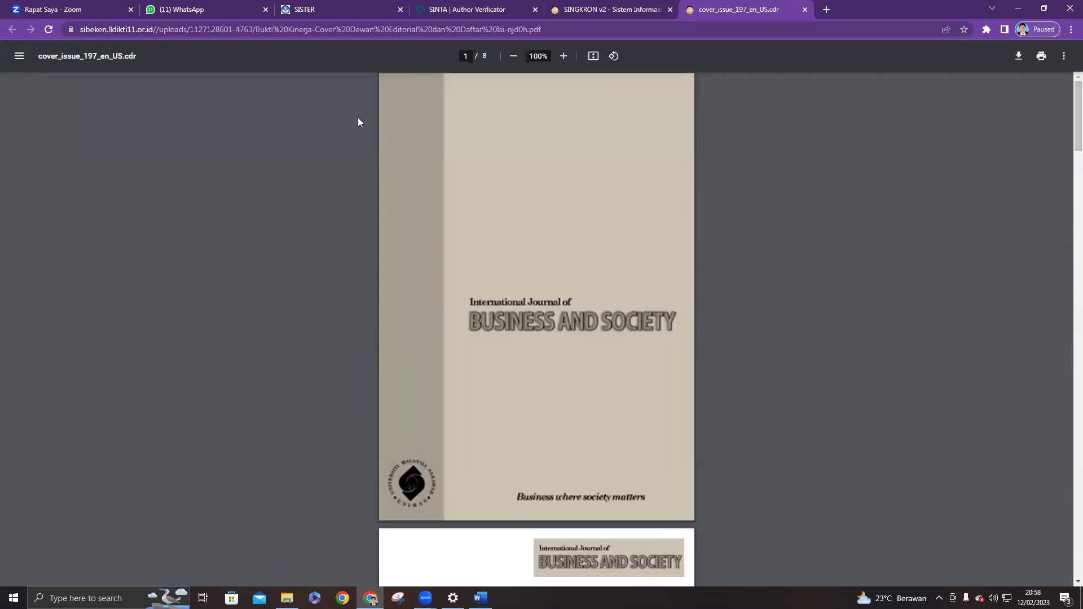
{"action": "left_click", "coordinate": [639, 13]}
{"action": "left_click", "coordinate": [733, 10]}
{"action": "left_click", "coordinate": [805, 10]}
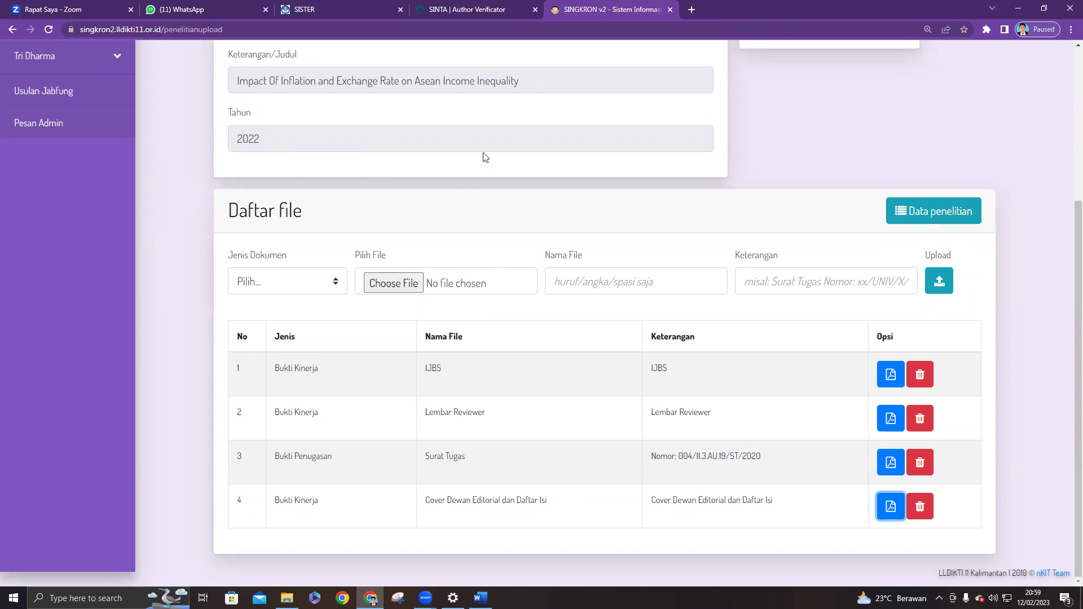
Open Tri Dharma > Pengabdian and read the three community-service entry titles
{"action": "scroll", "coordinate": [555, 346], "scroll_direction": "up", "scroll_amount": 4}
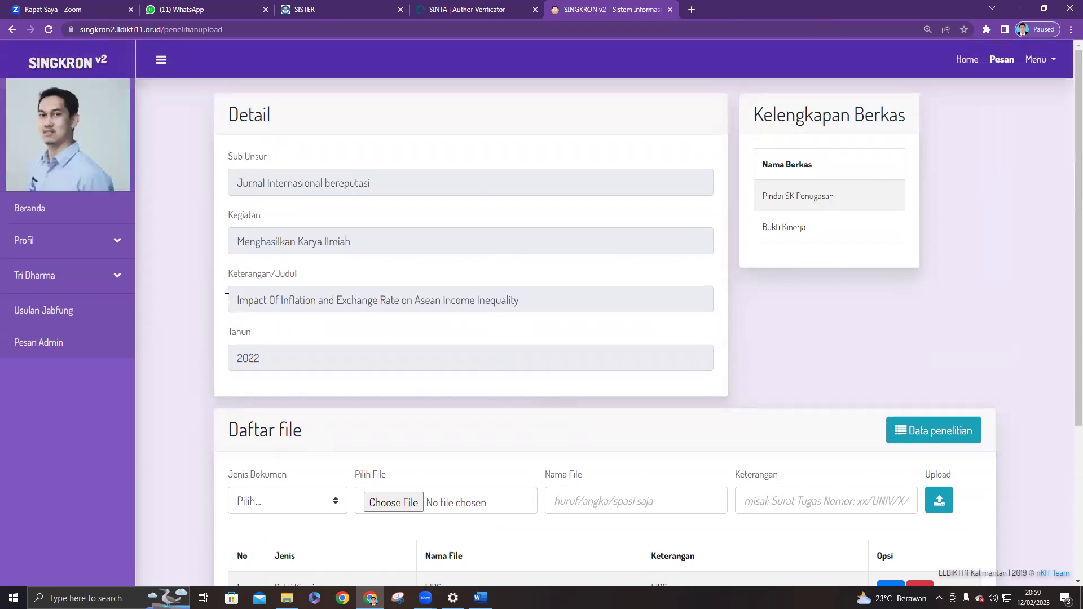
{"action": "left_click", "coordinate": [68, 288]}
{"action": "left_click", "coordinate": [29, 417]}
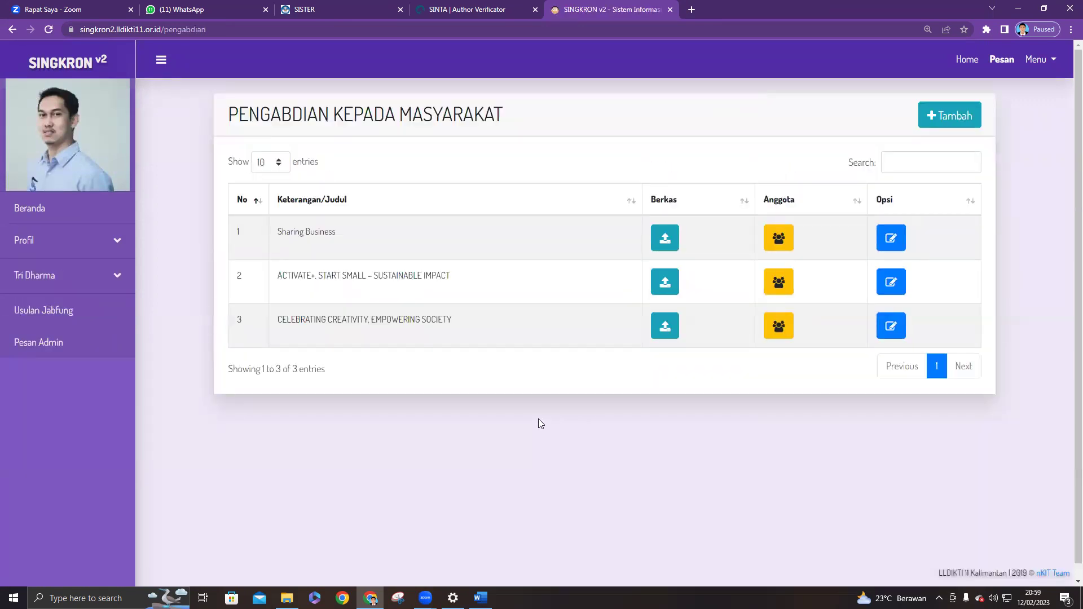
{"action": "left_click_drag", "start_coordinate": [279, 231], "coordinate": [467, 323]}
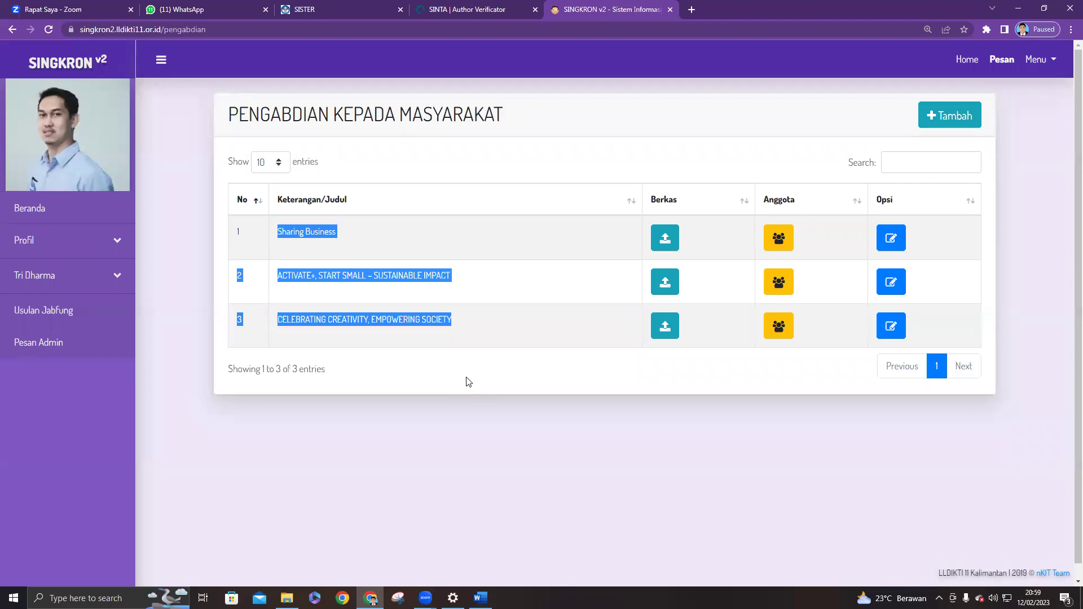
{"action": "left_click", "coordinate": [100, 279]}
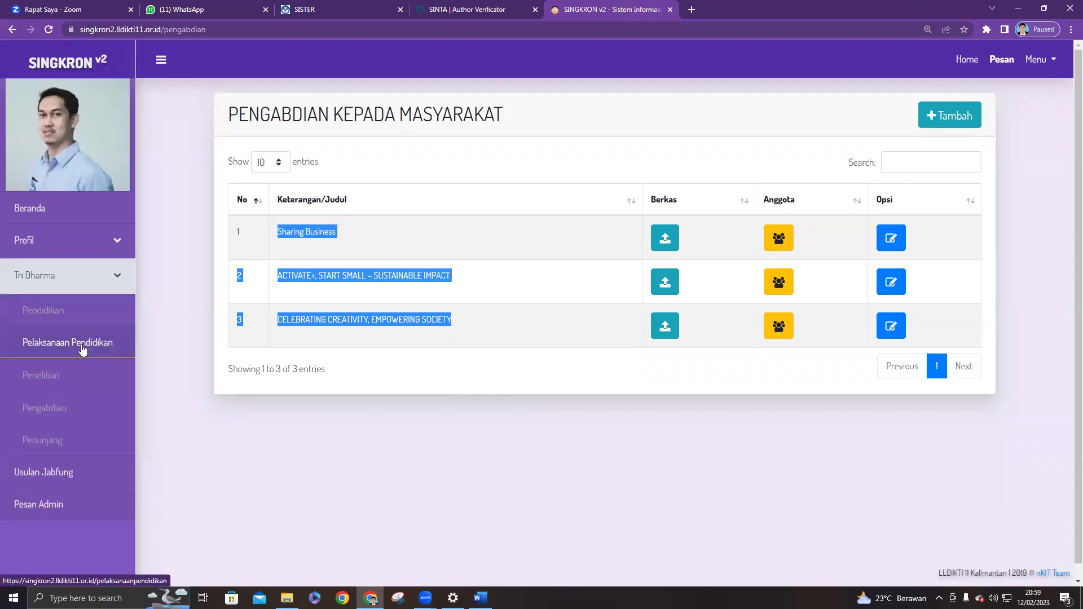
Open the second research entry's files and review the Surat Tugas and Produktivitas names
{"action": "left_click", "coordinate": [66, 382]}
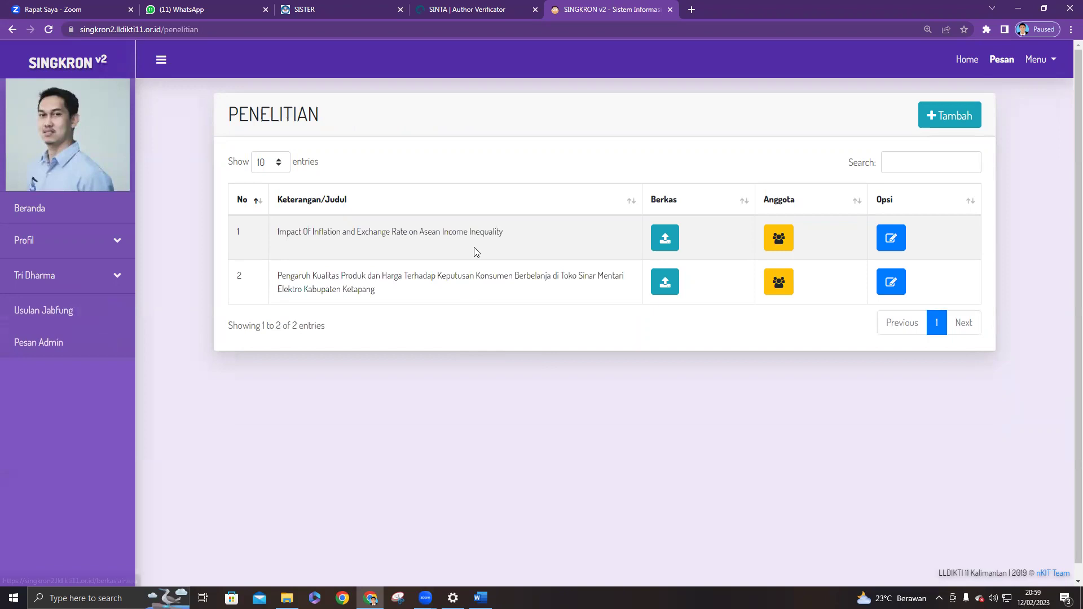
{"action": "left_click", "coordinate": [664, 279]}
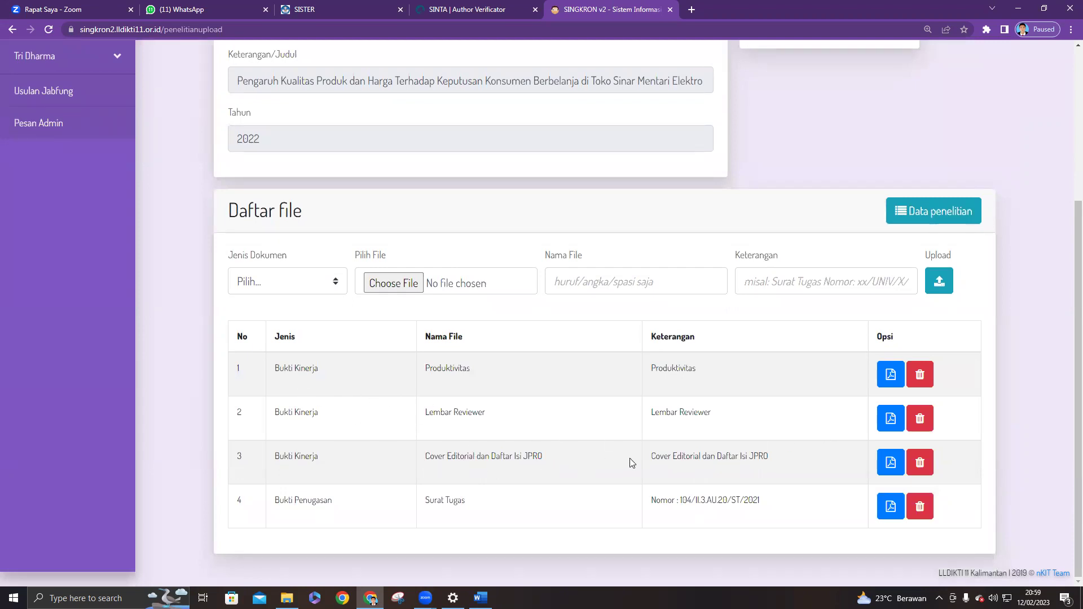
{"action": "left_click_drag", "start_coordinate": [434, 502], "coordinate": [794, 505]}
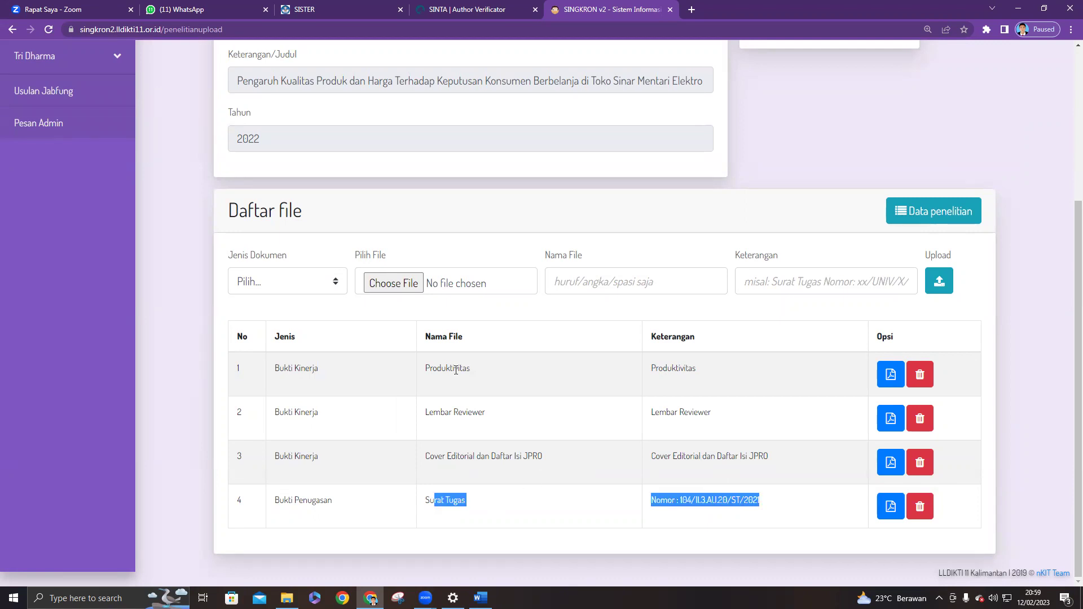
{"action": "left_click_drag", "start_coordinate": [420, 505], "coordinate": [538, 507]}
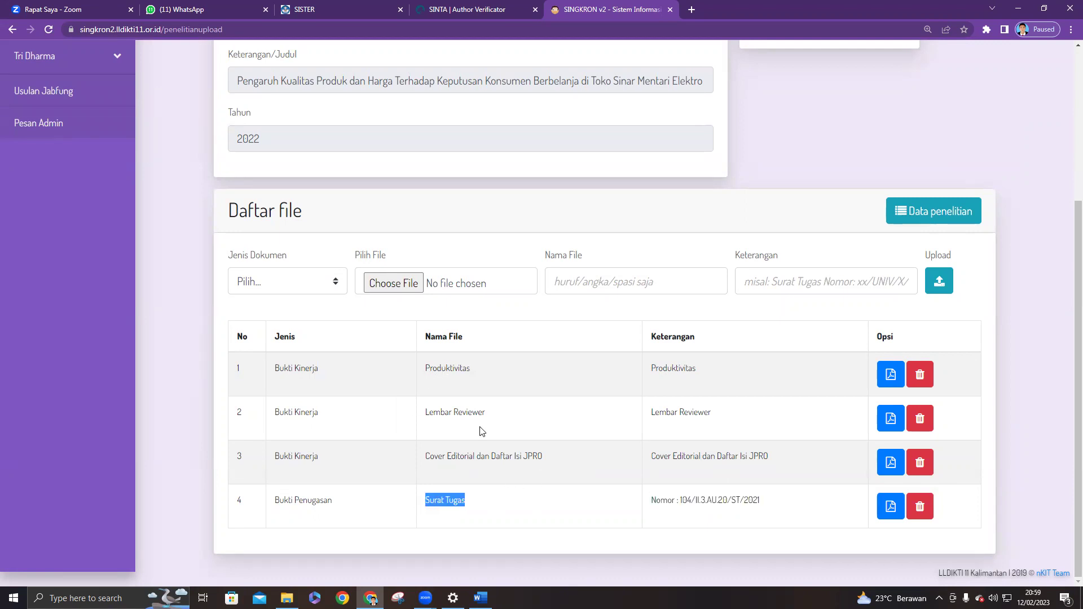
{"action": "left_click_drag", "start_coordinate": [422, 373], "coordinate": [719, 388]}
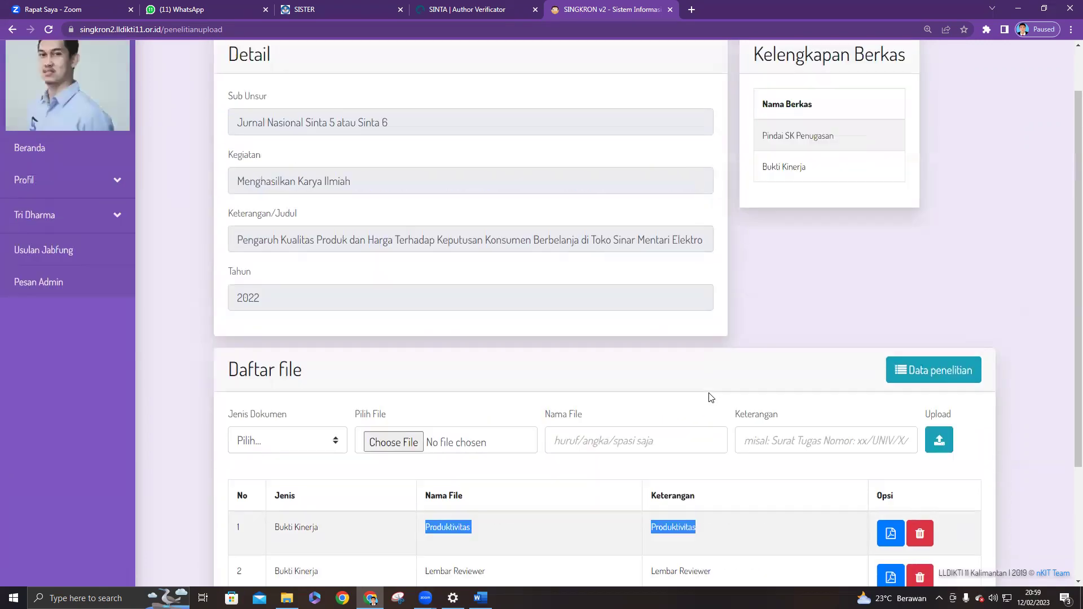
{"action": "scroll", "coordinate": [709, 394], "scroll_direction": "up", "scroll_amount": 4}
{"action": "scroll", "coordinate": [699, 392], "scroll_direction": "down", "scroll_amount": 4}
{"action": "scroll", "coordinate": [688, 390], "scroll_direction": "up", "scroll_amount": 4}
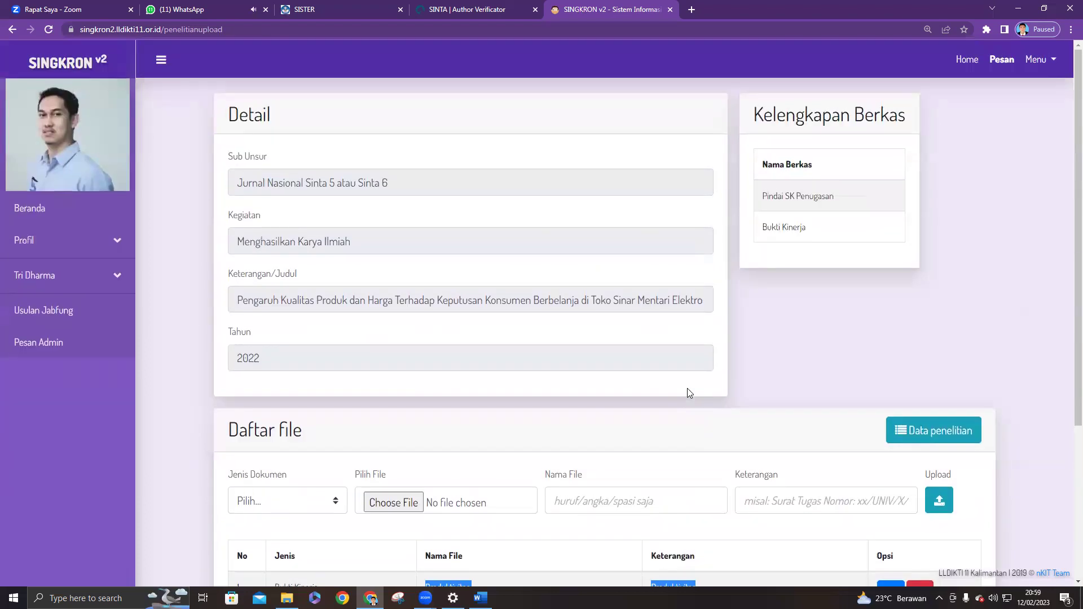
{"action": "scroll", "coordinate": [688, 388], "scroll_direction": "down", "scroll_amount": 4}
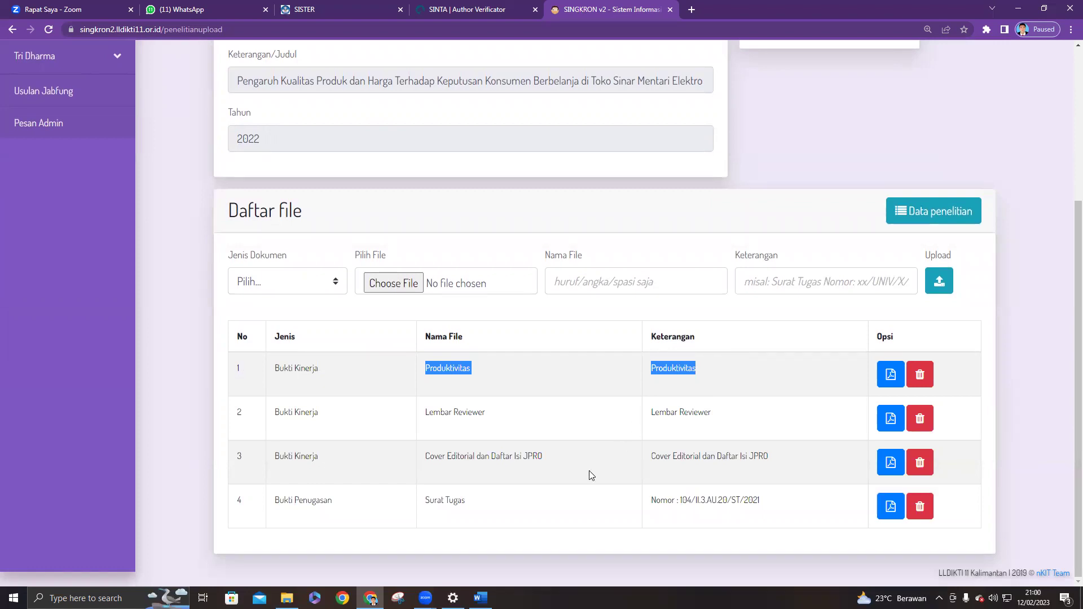
{"action": "scroll", "coordinate": [591, 475], "scroll_direction": "up", "scroll_amount": 4}
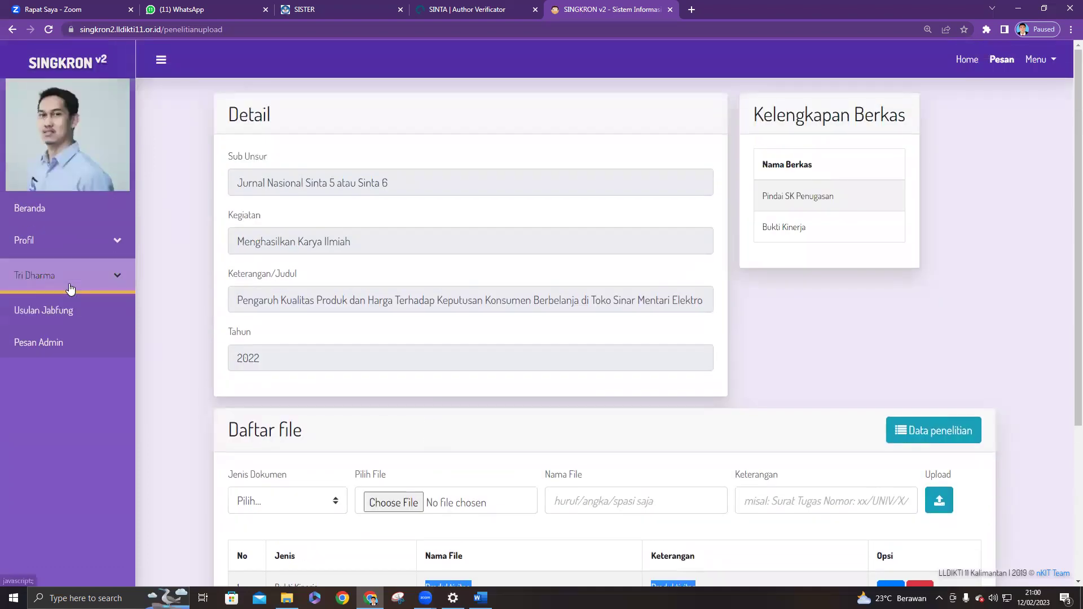
Open the Pengabdian list and read the three service entry titles
{"action": "left_click", "coordinate": [69, 283]}
{"action": "left_click", "coordinate": [62, 415]}
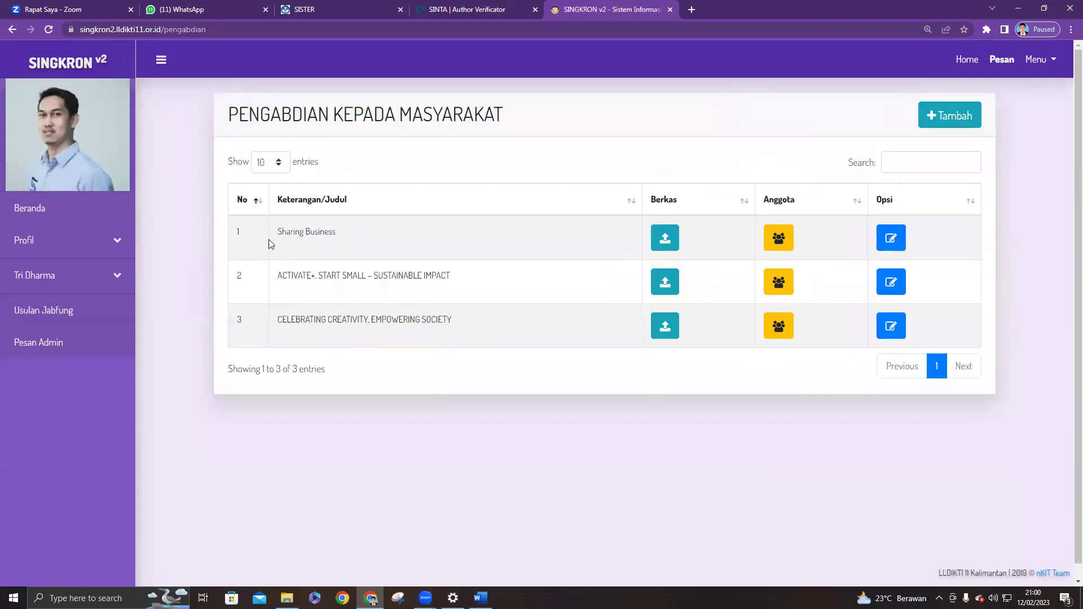
{"action": "left_click_drag", "start_coordinate": [243, 232], "coordinate": [473, 331]}
{"action": "left_click", "coordinate": [621, 373]}
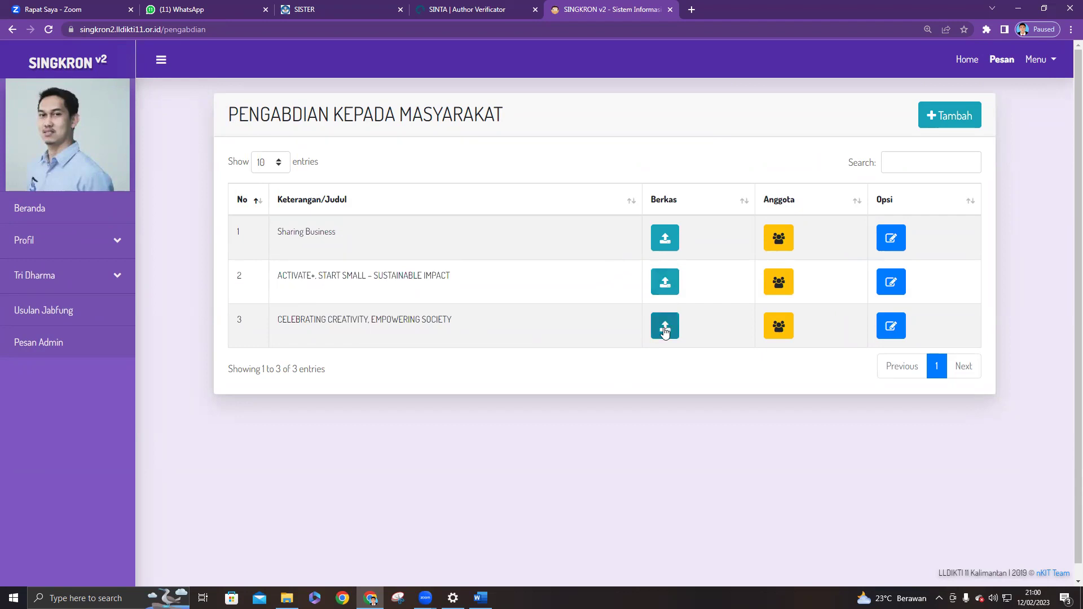
Start a new service entry and set Sub Unsur to journal management participation
{"action": "left_click", "coordinate": [938, 120]}
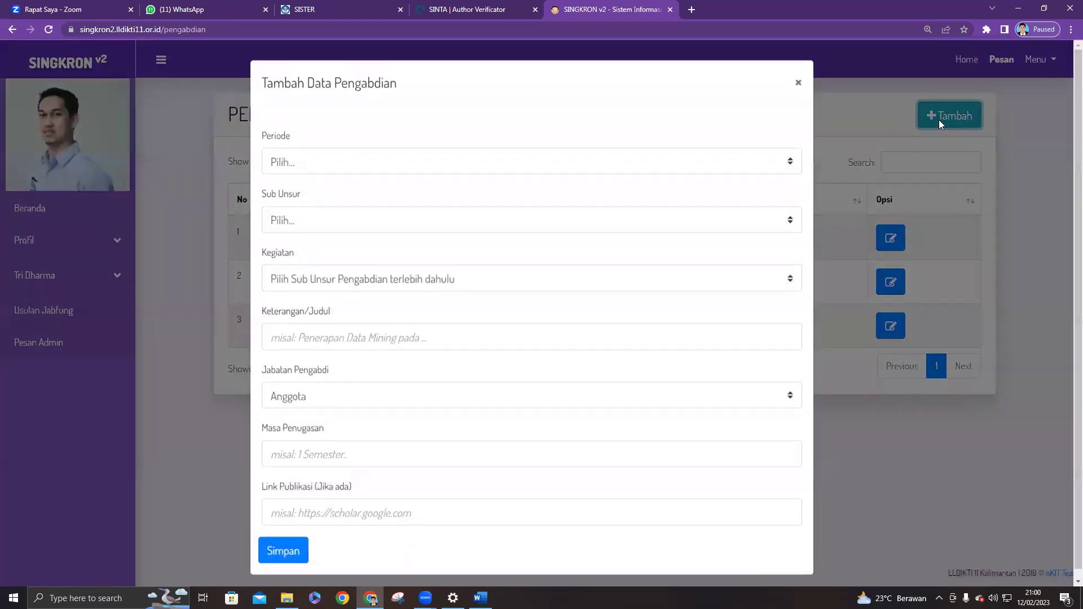
{"action": "left_click", "coordinate": [431, 163]}
{"action": "left_click", "coordinate": [384, 183]}
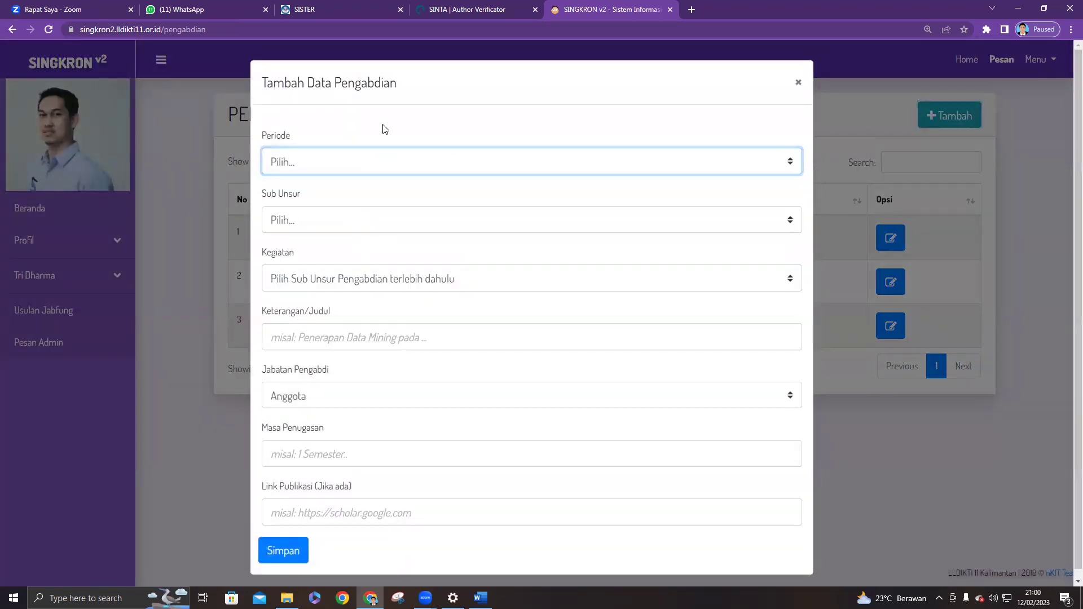
{"action": "left_click", "coordinate": [364, 219]}
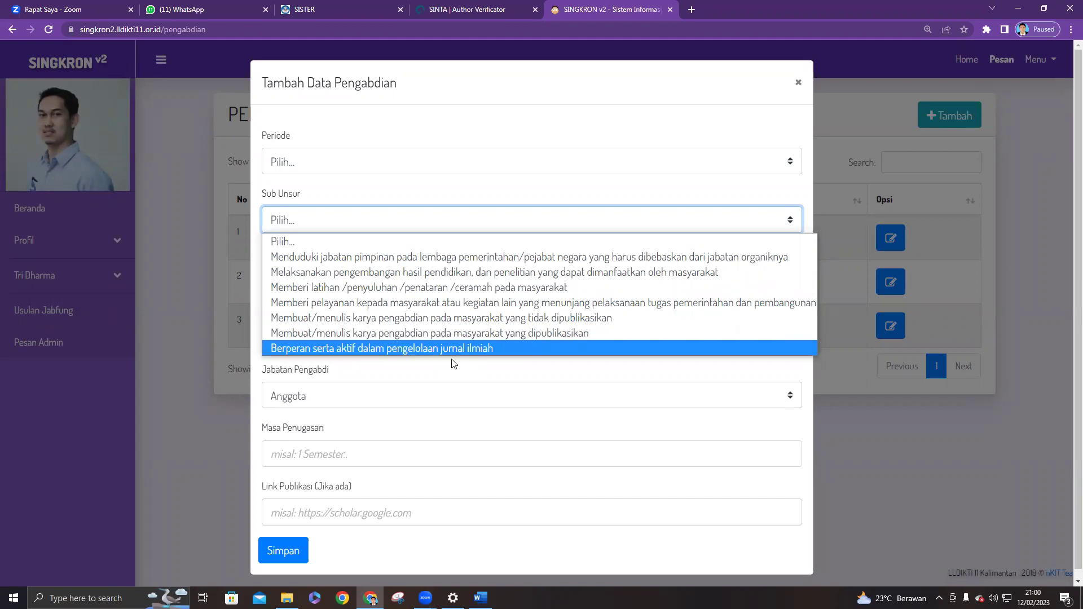
{"action": "left_click", "coordinate": [453, 367]}
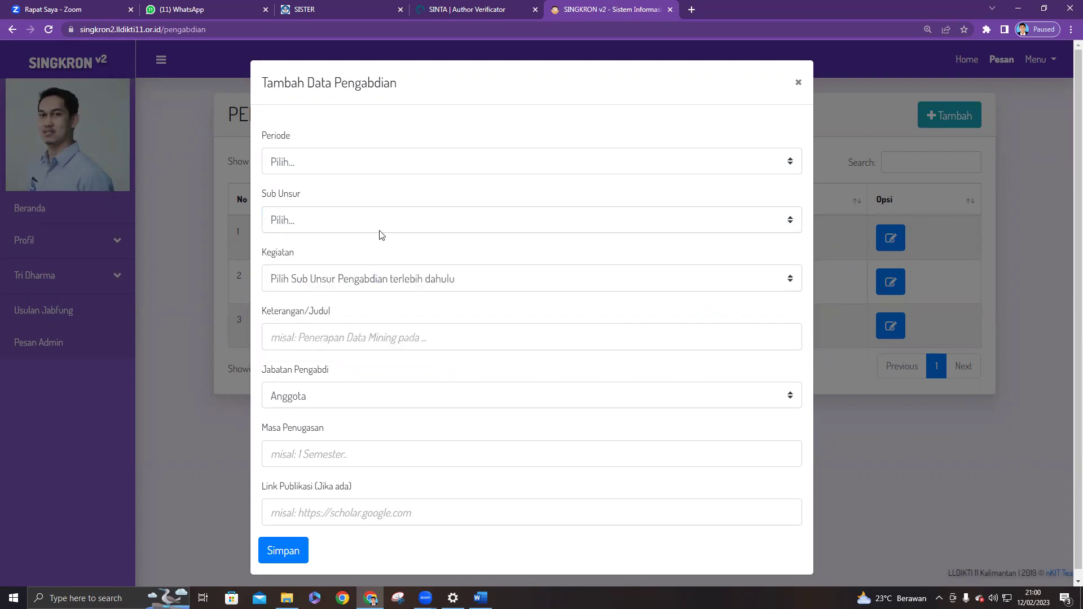
{"action": "left_click", "coordinate": [391, 280]}
{"action": "left_click", "coordinate": [355, 216]}
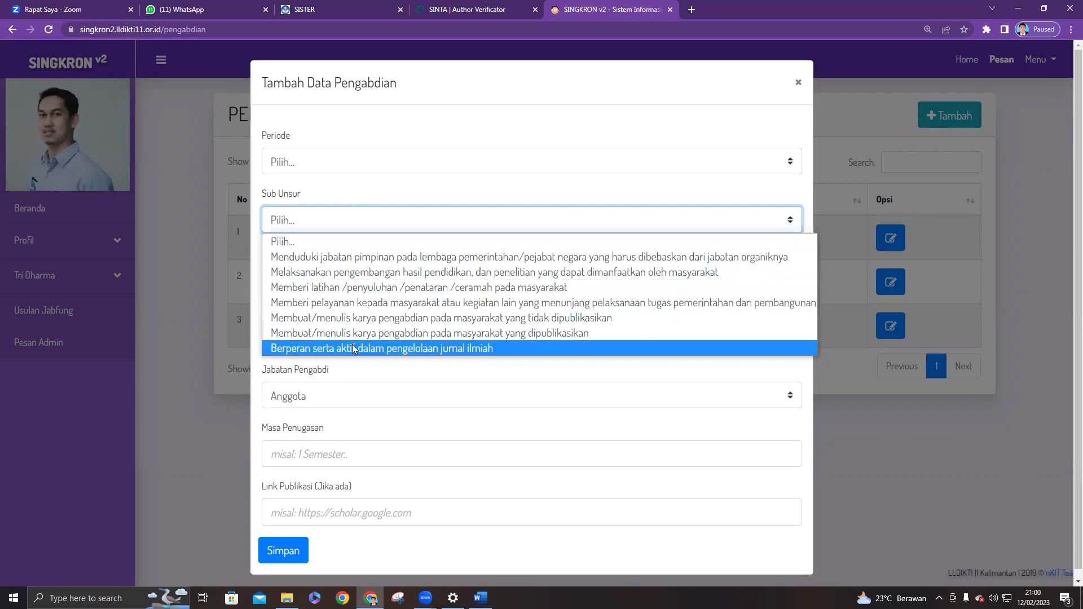
{"action": "left_click", "coordinate": [361, 348]}
Set period Ganjil - 2020/2021, international journal editor activity, and role Ketua
{"action": "left_click", "coordinate": [336, 164]}
{"action": "left_click", "coordinate": [344, 244]}
{"action": "left_click", "coordinate": [350, 290]}
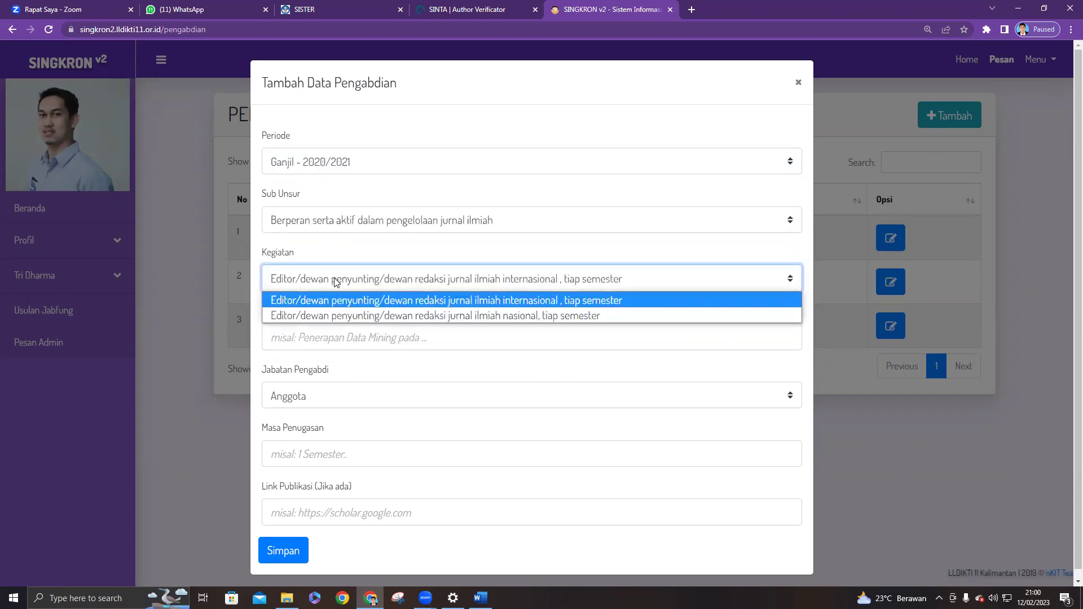
{"action": "left_click", "coordinate": [517, 343]}
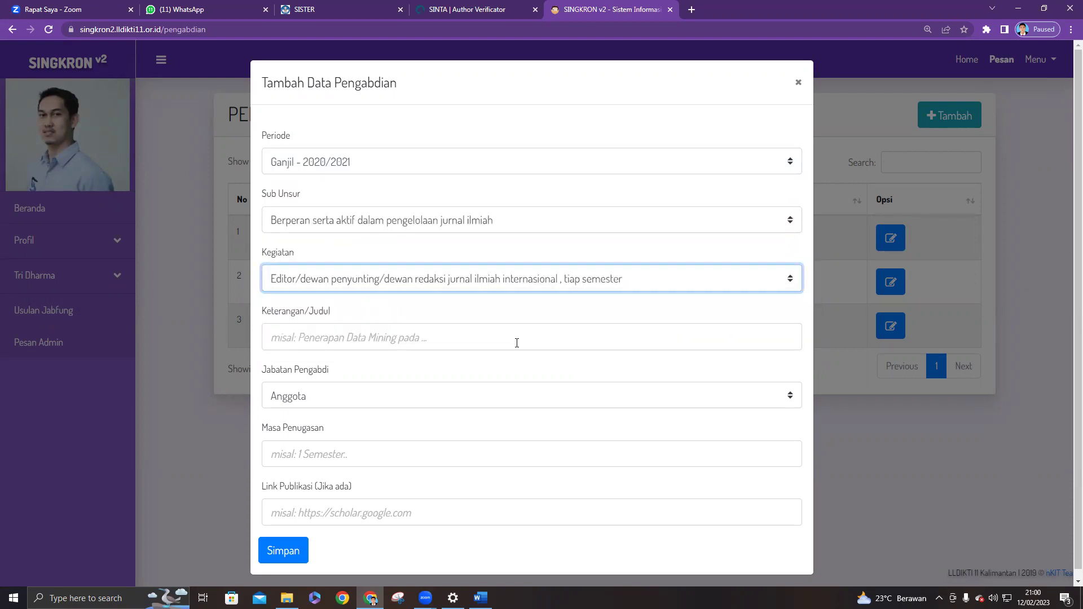
{"action": "left_click", "coordinate": [392, 338]}
{"action": "left_click", "coordinate": [297, 396]}
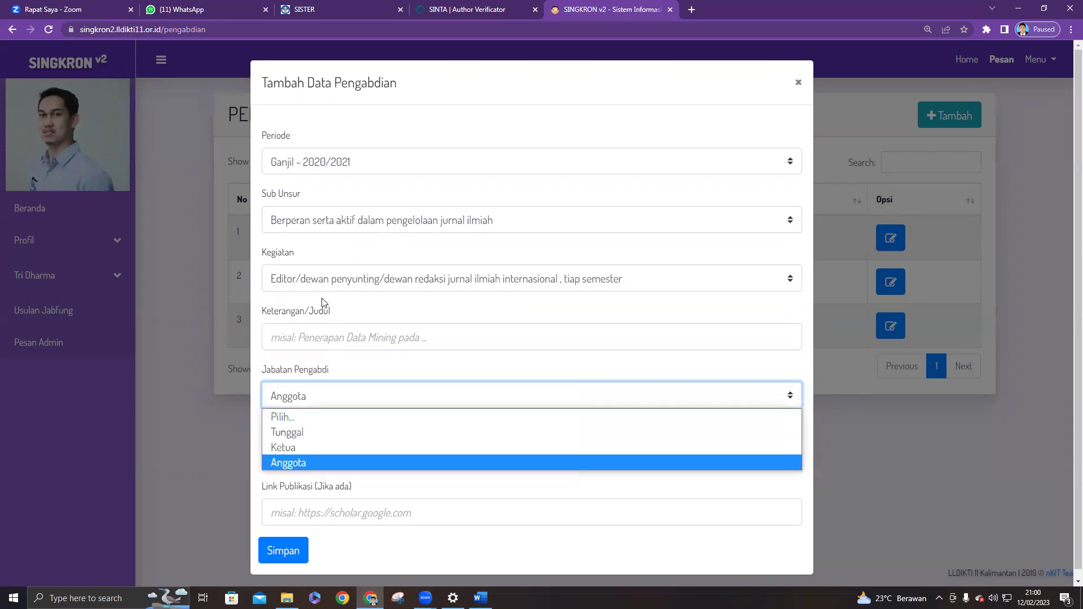
{"action": "left_click", "coordinate": [317, 345]}
{"action": "left_click", "coordinate": [298, 402]}
{"action": "left_click", "coordinate": [286, 449]}
Check the Masa Penugasan and Link Publikasi fields, then discard the form unsaved
{"action": "left_click", "coordinate": [317, 446]}
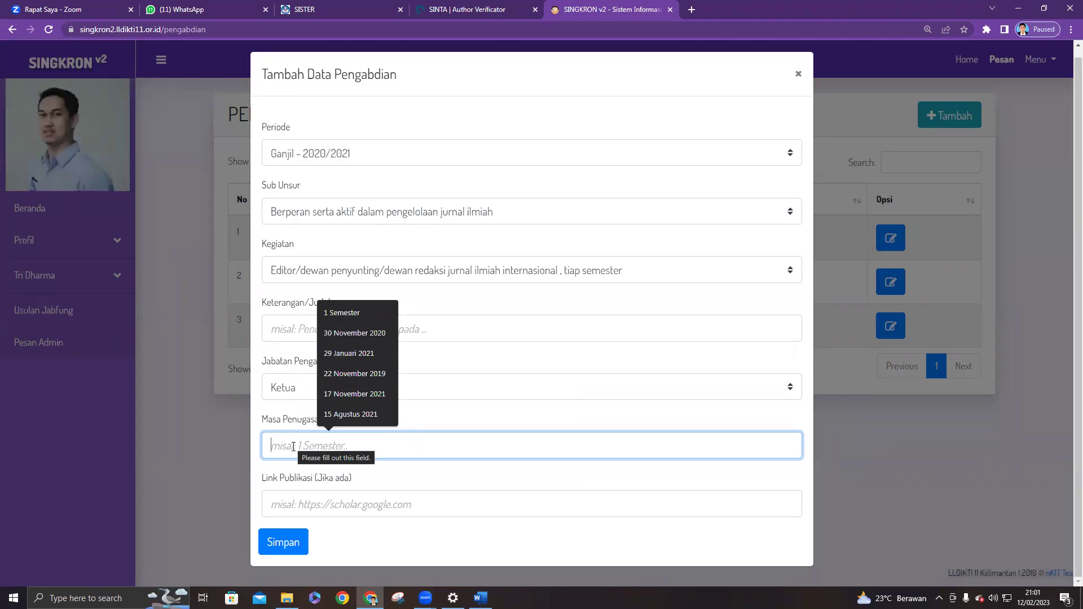
{"action": "left_click", "coordinate": [359, 271]}
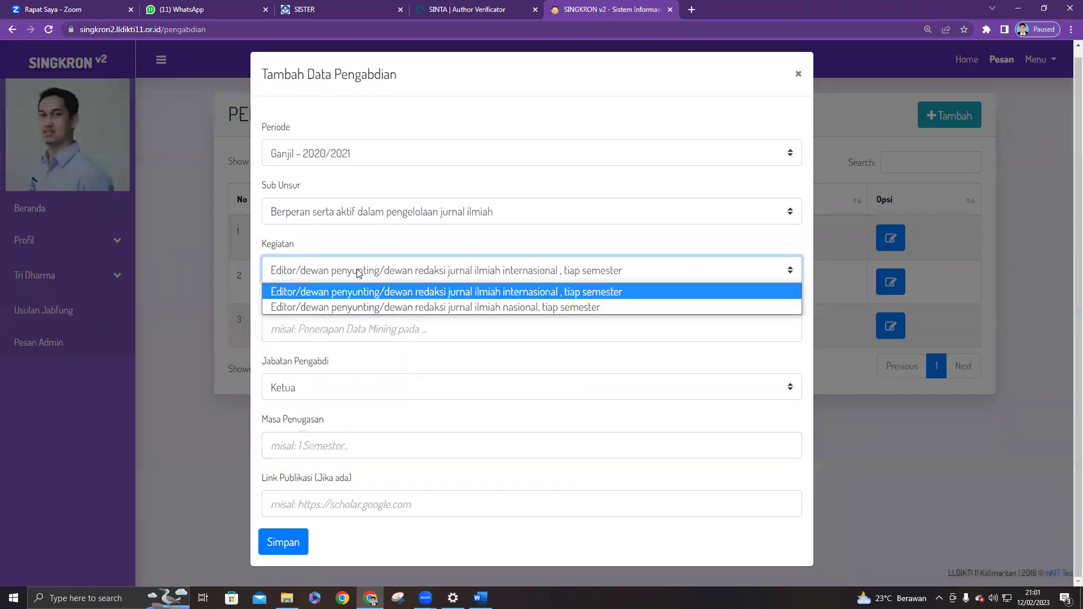
{"action": "left_click", "coordinate": [306, 443]}
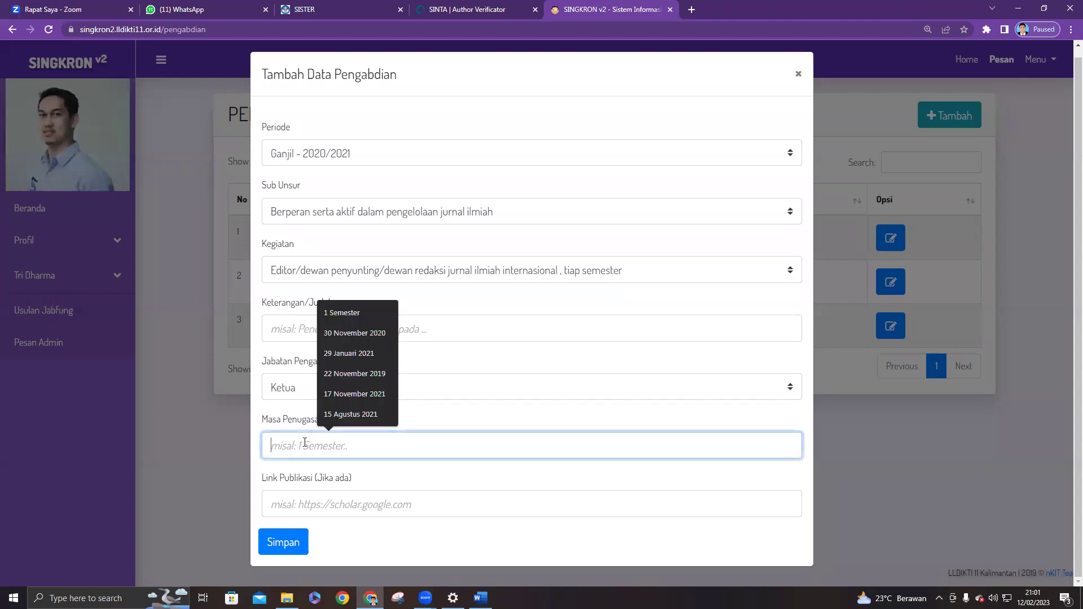
{"action": "left_click", "coordinate": [312, 503]}
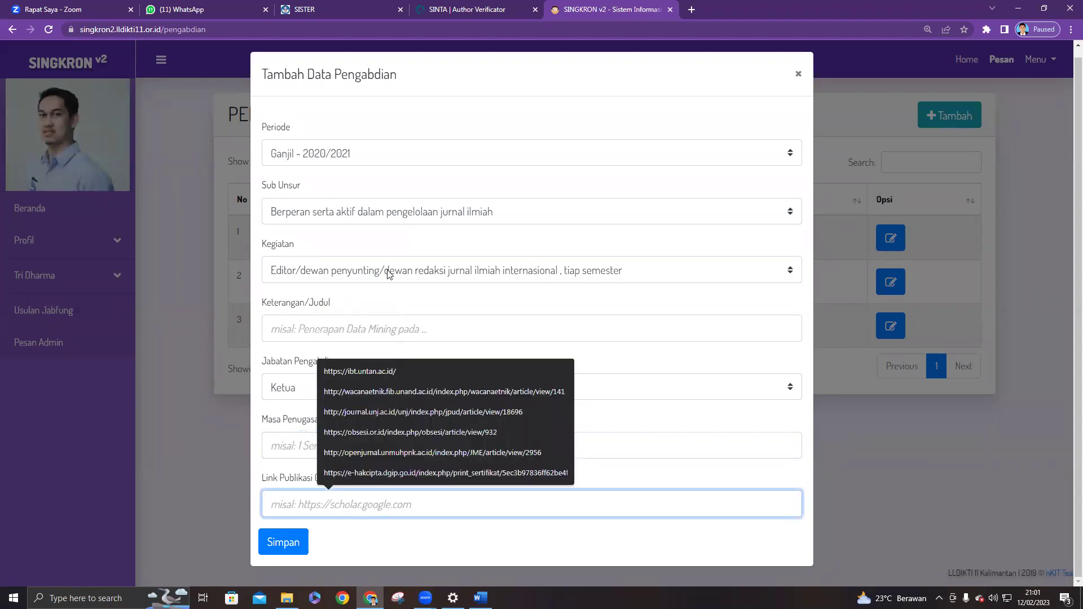
{"action": "left_click", "coordinate": [798, 73]}
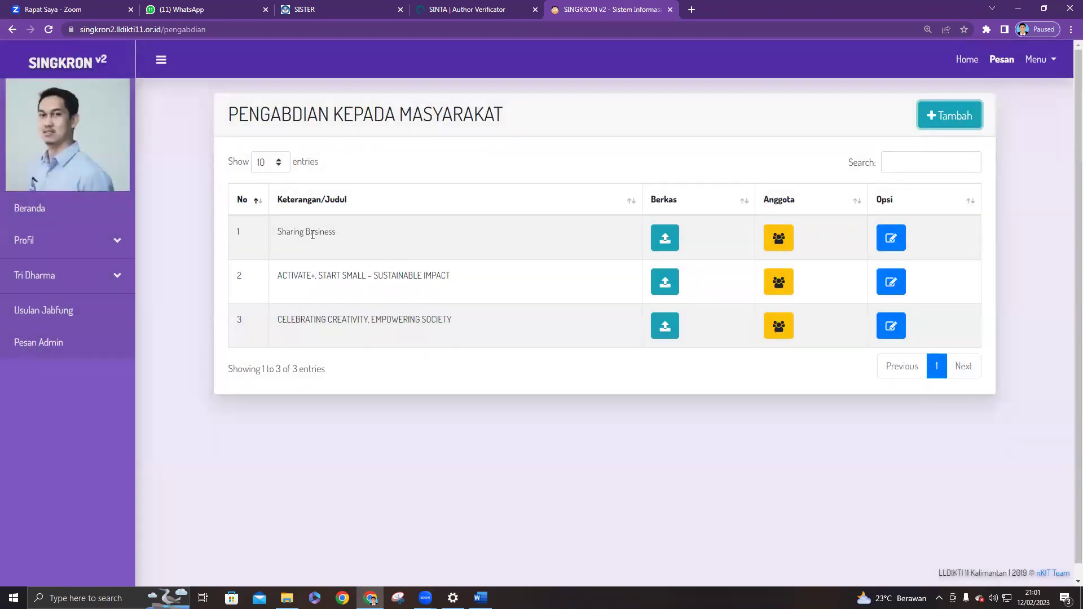
Read the three service titles and open the Sharing Business entry's files
{"action": "left_click_drag", "start_coordinate": [437, 233], "coordinate": [278, 232]}
{"action": "left_click_drag", "start_coordinate": [292, 275], "coordinate": [457, 275]}
{"action": "left_click_drag", "start_coordinate": [360, 319], "coordinate": [453, 320]}
{"action": "left_click", "coordinate": [664, 243]}
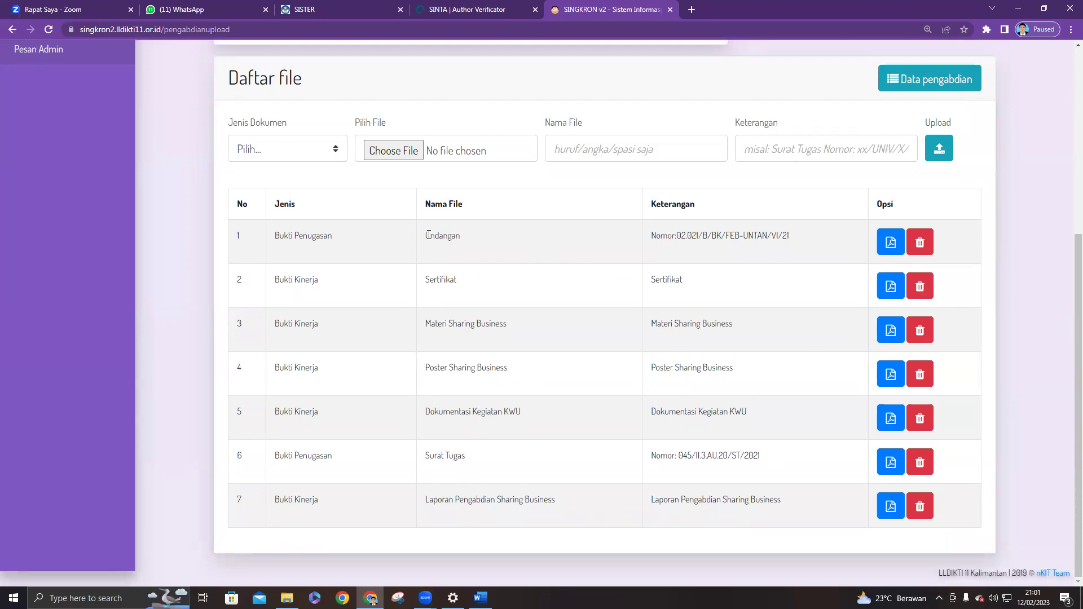
{"action": "scroll", "coordinate": [680, 332], "scroll_direction": "up", "scroll_amount": 1}
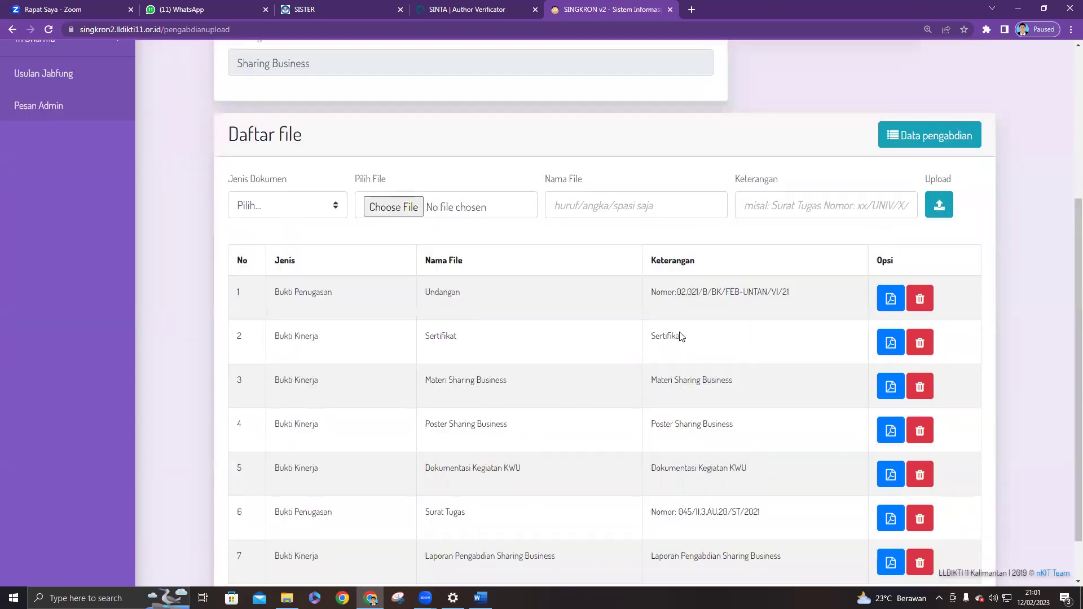
{"action": "scroll", "coordinate": [649, 333], "scroll_direction": "down", "scroll_amount": 2}
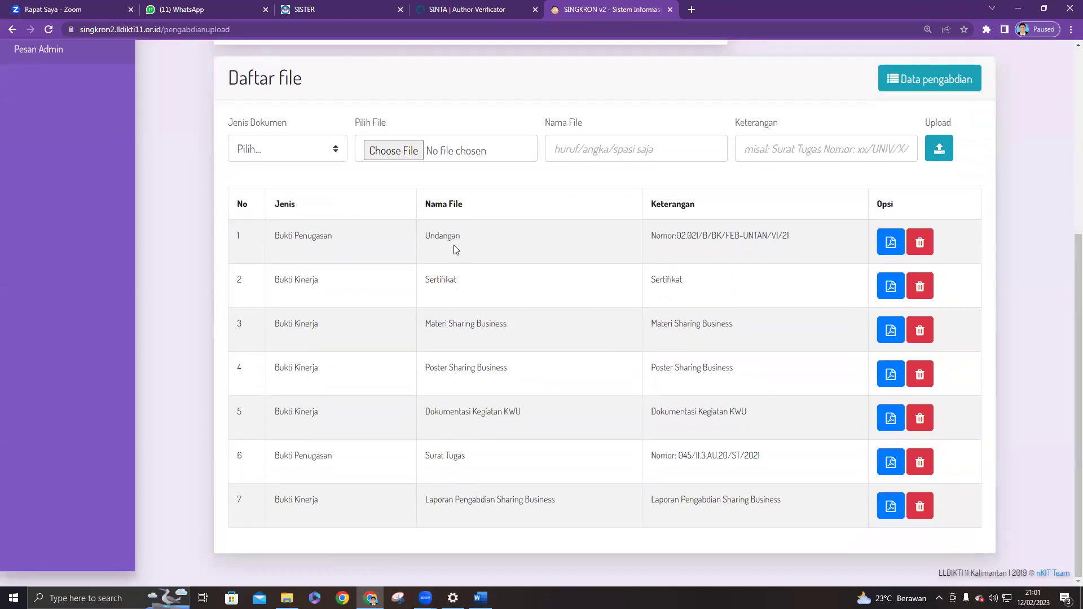
{"action": "scroll", "coordinate": [453, 250], "scroll_direction": "up", "scroll_amount": 4}
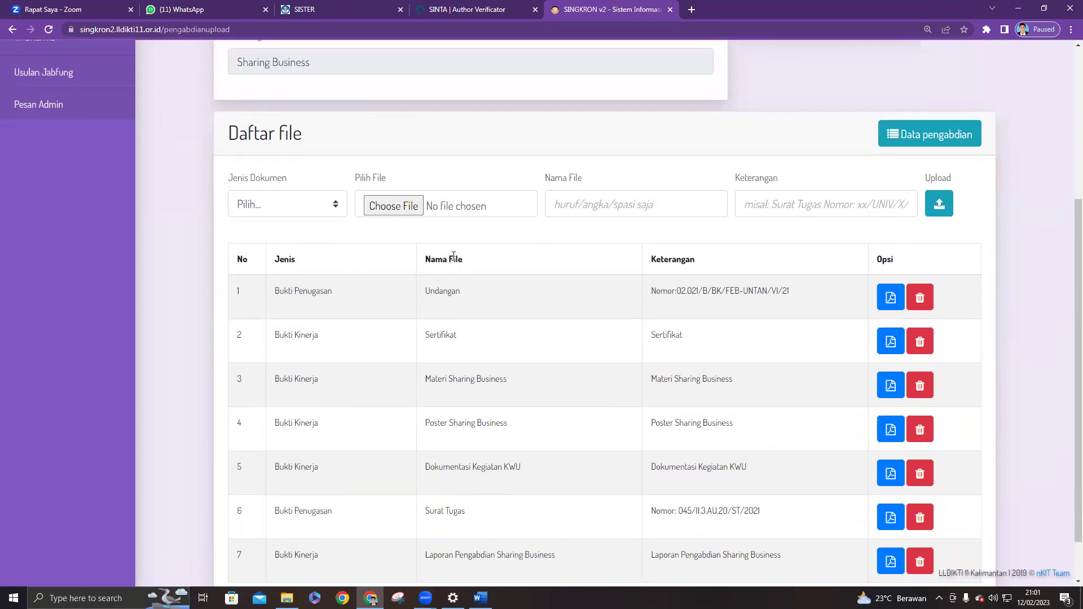
{"action": "scroll", "coordinate": [456, 284], "scroll_direction": "down", "scroll_amount": 3}
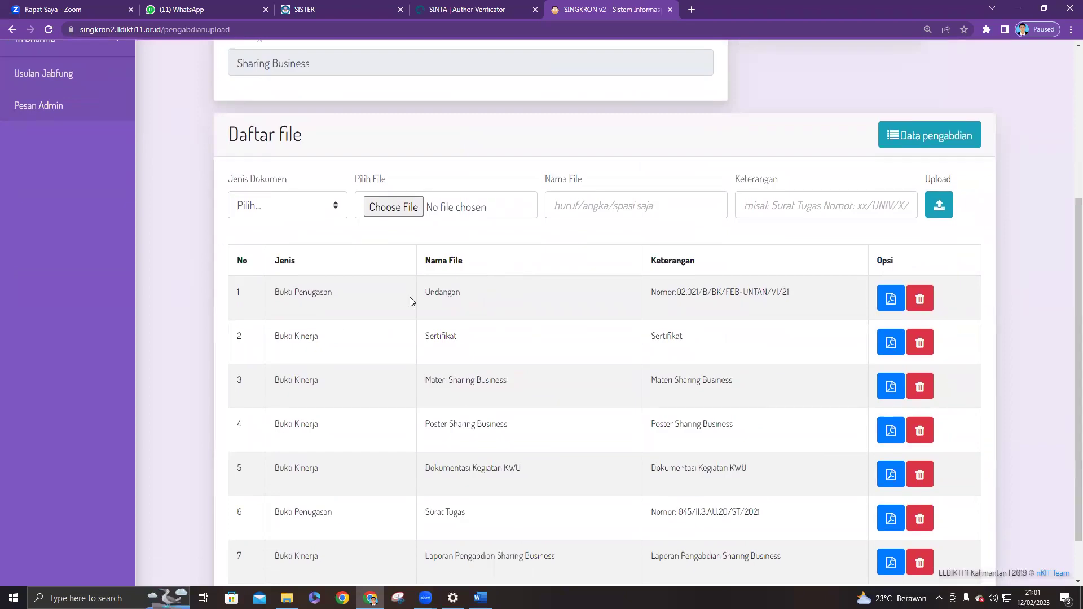
Review the Bukti Penugasan, Undangan, Surat Tugas, Sertifikat, Materi, Poster and Dokumentasi files, then go back
{"action": "left_click_drag", "start_coordinate": [278, 292], "coordinate": [479, 296]}
{"action": "left_click", "coordinate": [427, 291]}
{"action": "left_click_drag", "start_coordinate": [650, 292], "coordinate": [796, 295]}
{"action": "scroll", "coordinate": [311, 356], "scroll_direction": "down", "scroll_amount": 1}
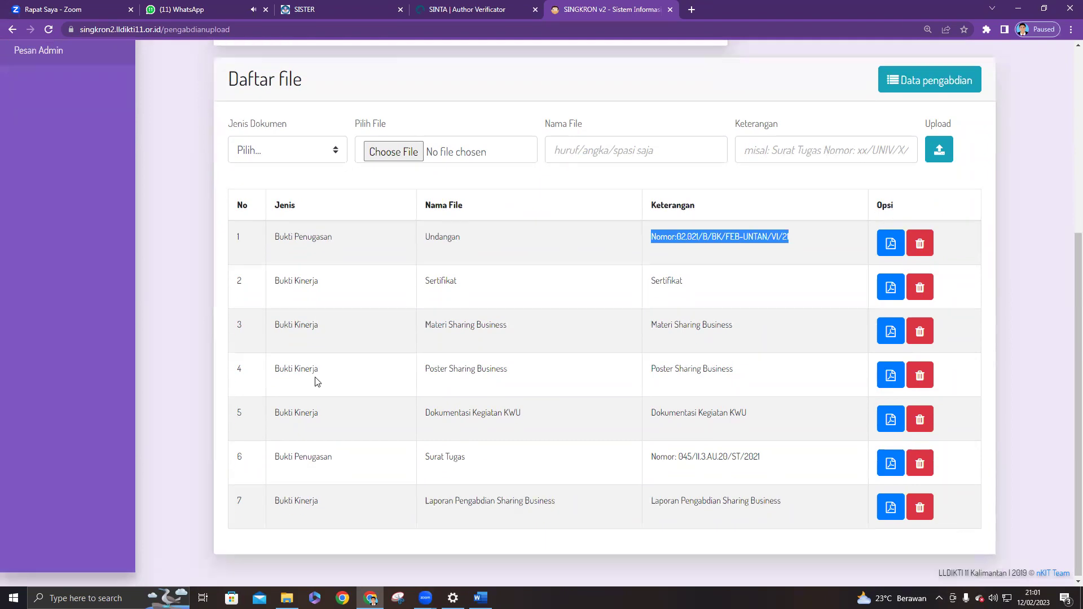
{"action": "left_click_drag", "start_coordinate": [431, 463], "coordinate": [784, 460]}
{"action": "left_click_drag", "start_coordinate": [424, 458], "coordinate": [489, 461]}
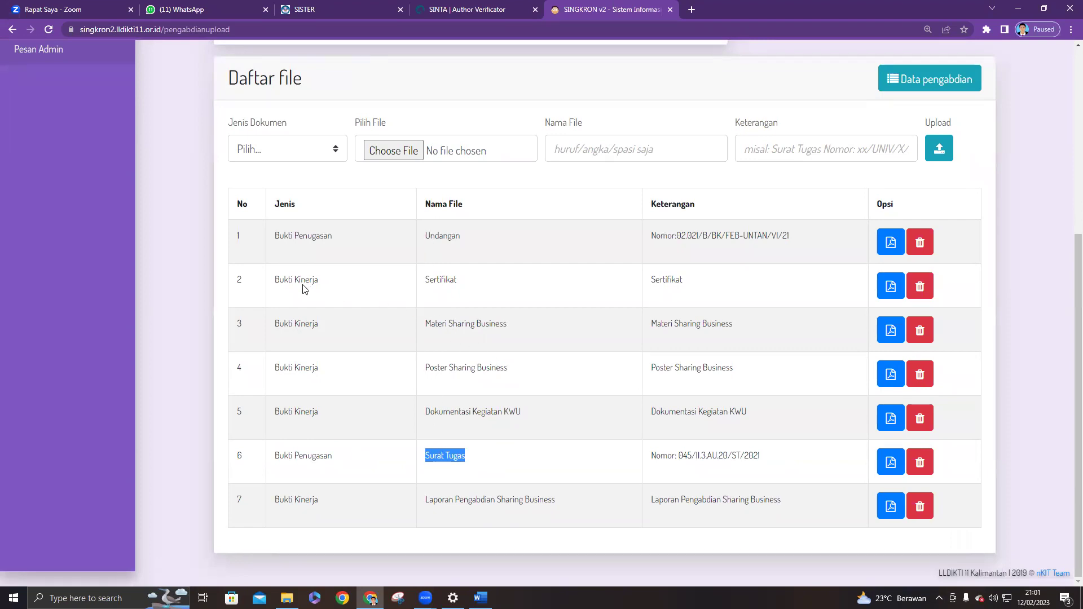
{"action": "left_click_drag", "start_coordinate": [429, 285], "coordinate": [525, 282]}
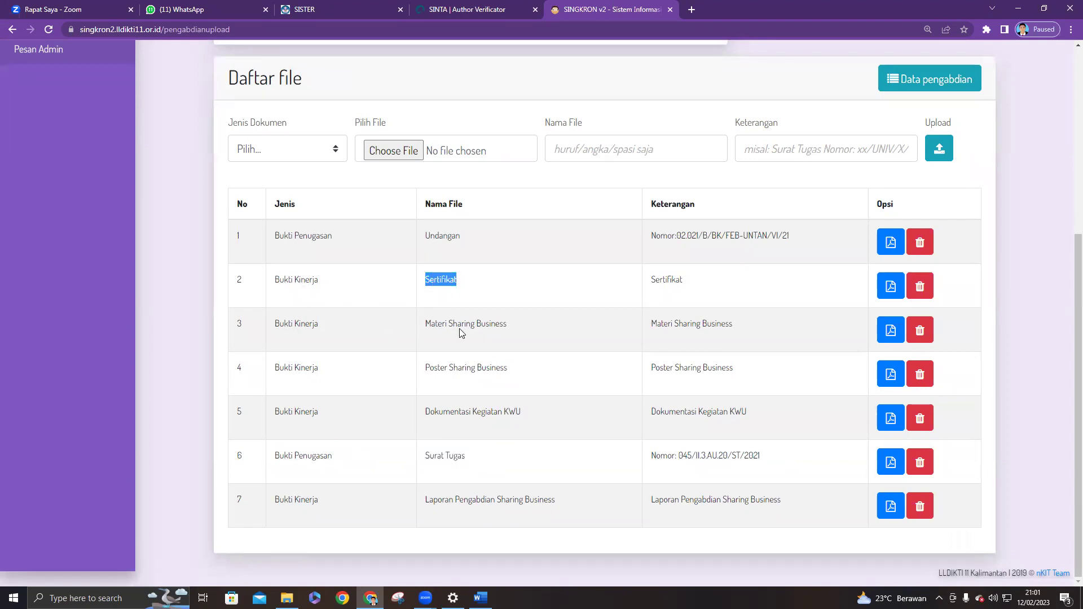
{"action": "left_click_drag", "start_coordinate": [430, 324], "coordinate": [549, 325]}
{"action": "left_click_drag", "start_coordinate": [429, 368], "coordinate": [602, 375]}
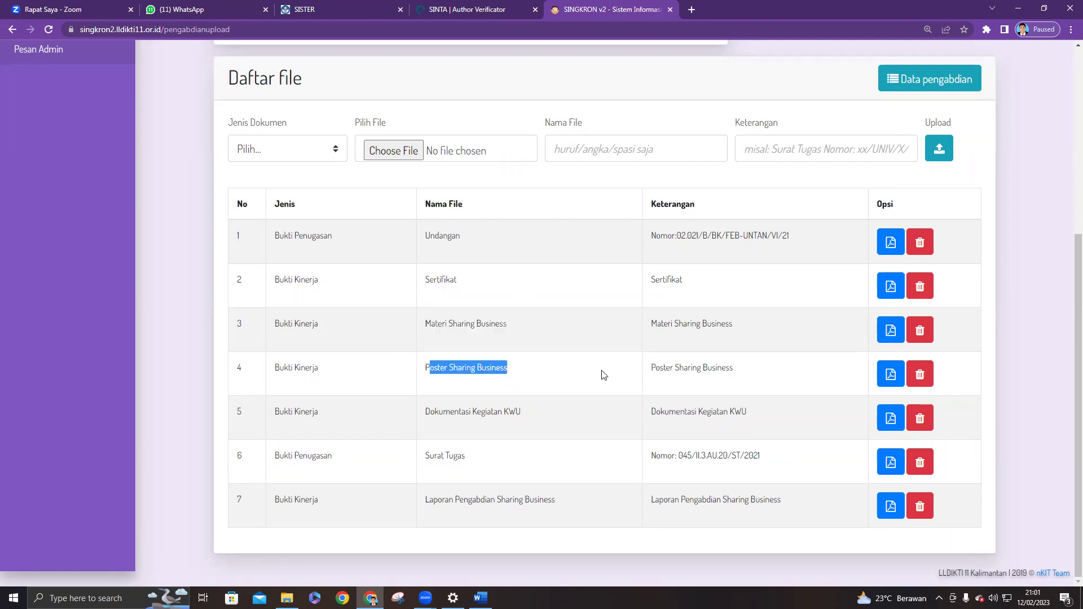
{"action": "left_click_drag", "start_coordinate": [425, 413], "coordinate": [642, 422]}
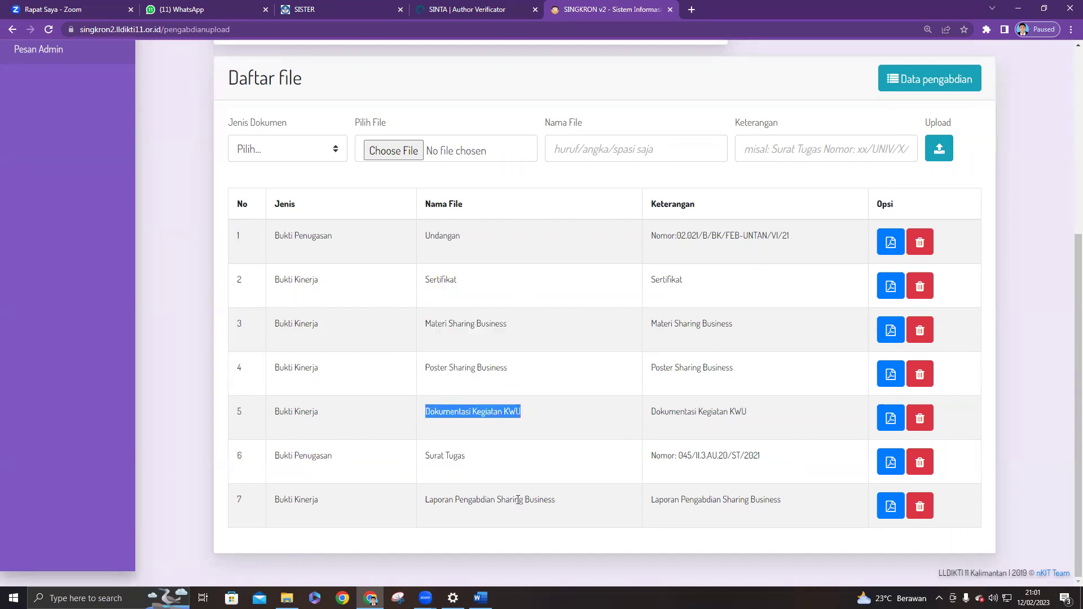
{"action": "left_click", "coordinate": [12, 29]}
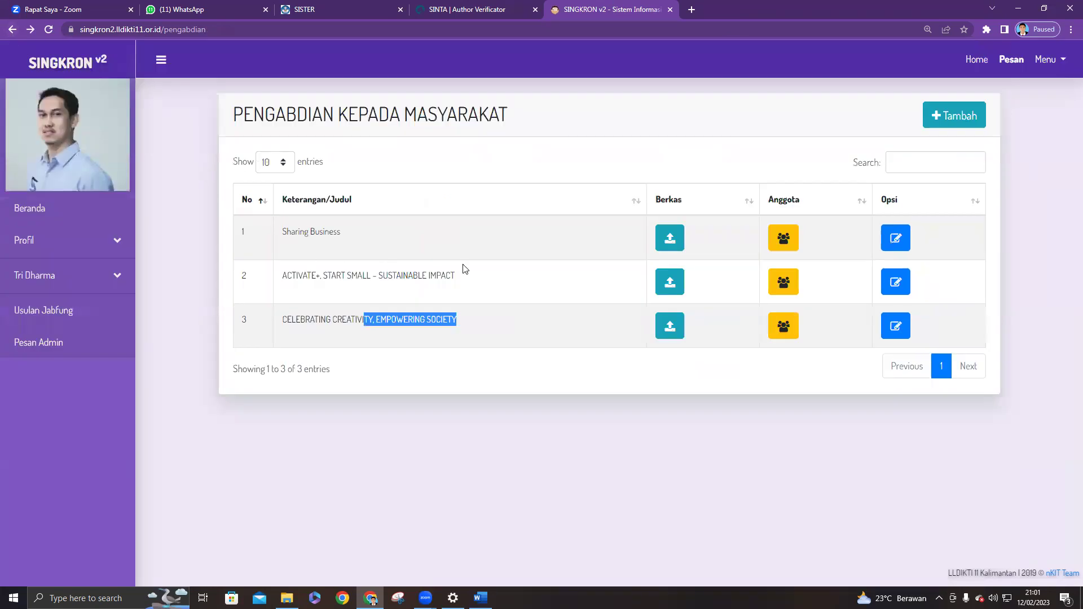
Open the ACTIVATE+ files and view the Surat undangan and Surat Tugas PDFs
{"action": "left_click", "coordinate": [669, 282]}
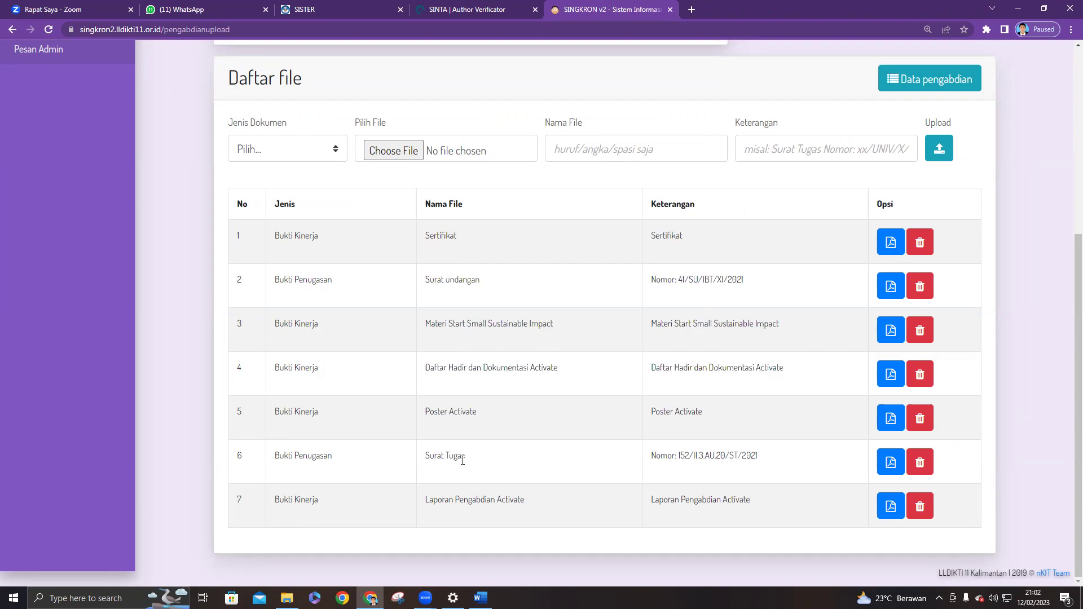
{"action": "left_click_drag", "start_coordinate": [426, 280], "coordinate": [486, 281]}
{"action": "left_click", "coordinate": [890, 286]}
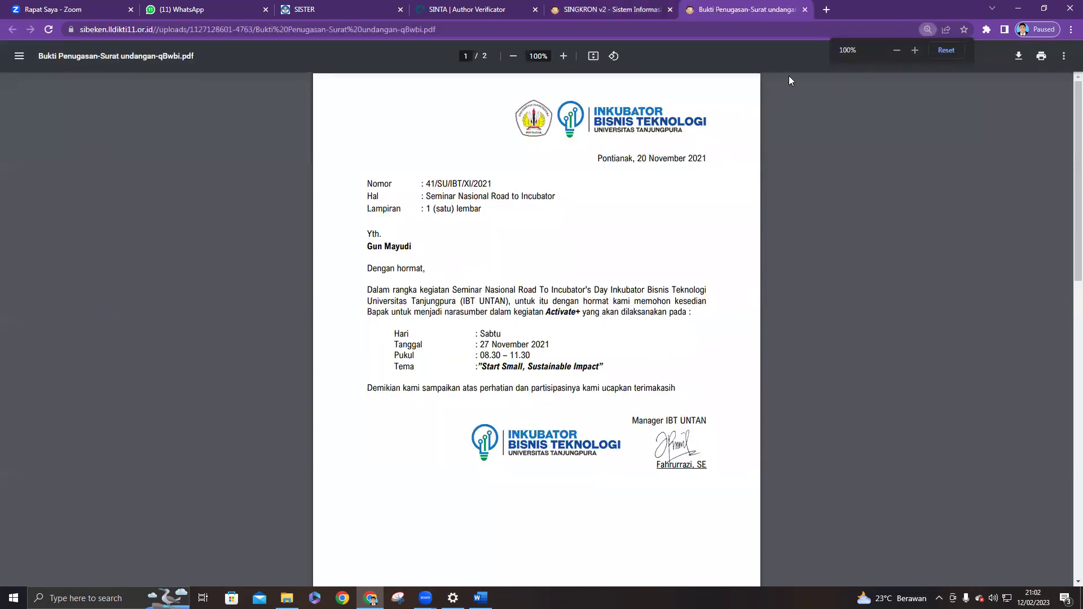
{"action": "left_click", "coordinate": [805, 10]}
{"action": "left_click", "coordinate": [891, 462]}
{"action": "left_click", "coordinate": [805, 9]}
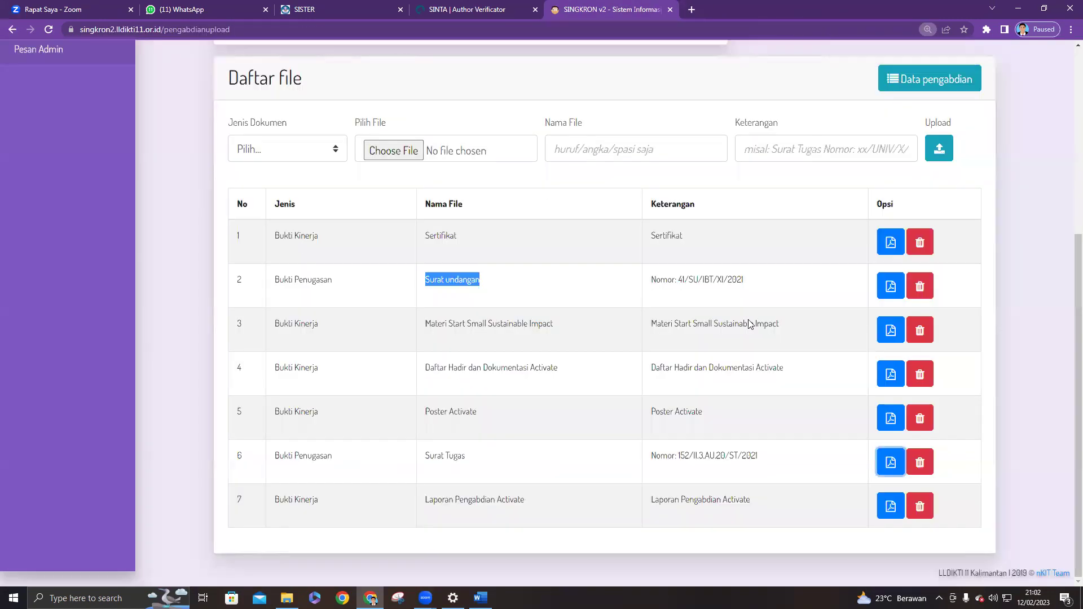
Review the Sertifikat, Materi Start Small Sustainable Impact, Daftar Hadir dan Dokumentasi and Poster Activate files
{"action": "double_click", "coordinate": [426, 236]}
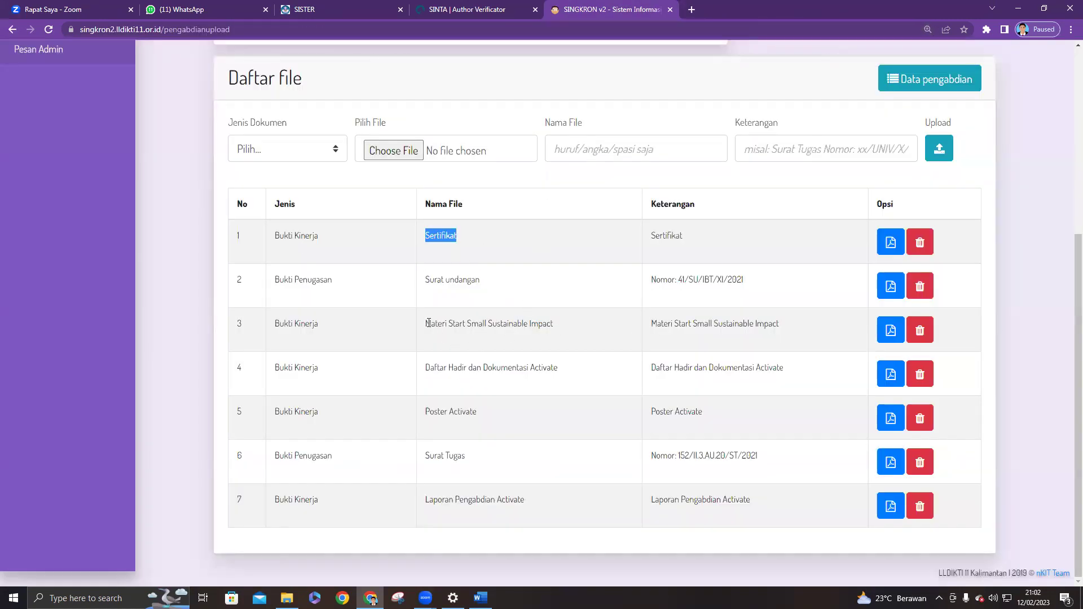
{"action": "left_click_drag", "start_coordinate": [427, 324], "coordinate": [612, 331]}
{"action": "left_click_drag", "start_coordinate": [424, 372], "coordinate": [596, 372]}
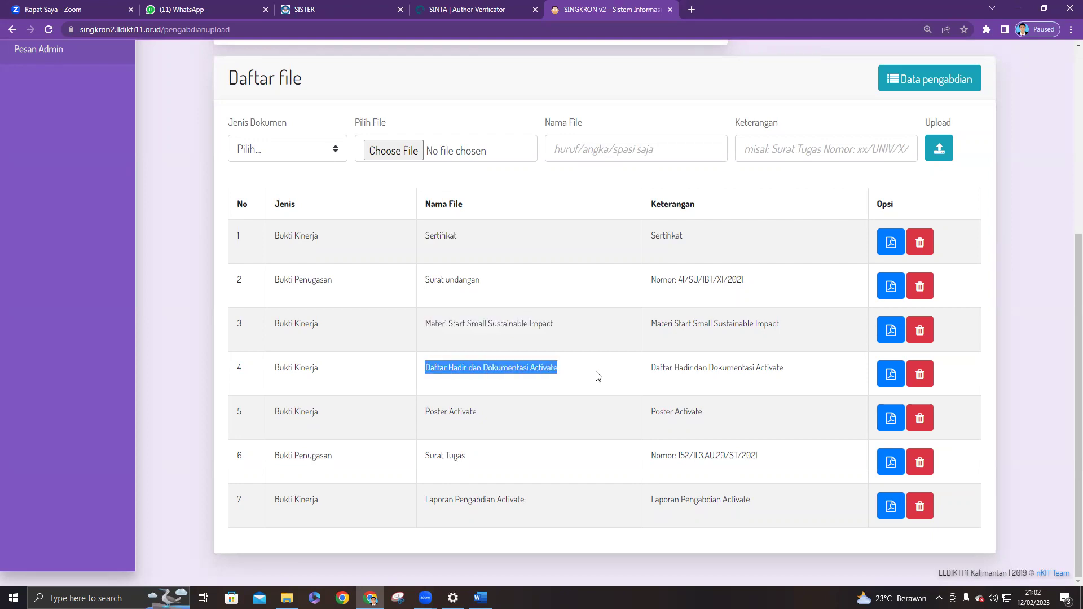
{"action": "left_click_drag", "start_coordinate": [427, 416], "coordinate": [553, 412]}
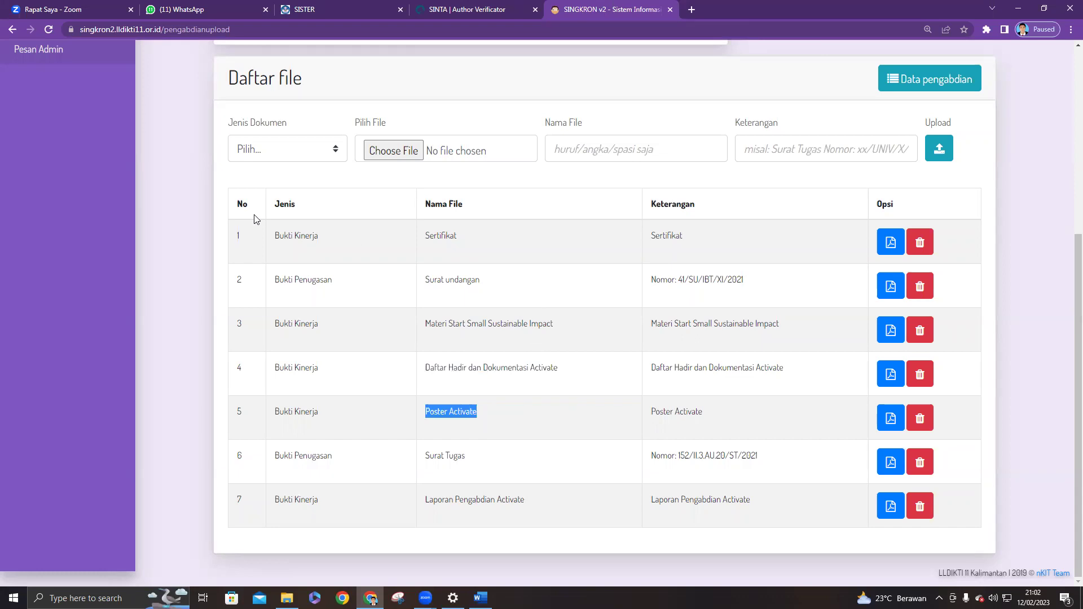
{"action": "left_click_drag", "start_coordinate": [425, 280], "coordinate": [499, 422]}
{"action": "scroll", "coordinate": [499, 422], "scroll_direction": "up", "scroll_amount": 5}
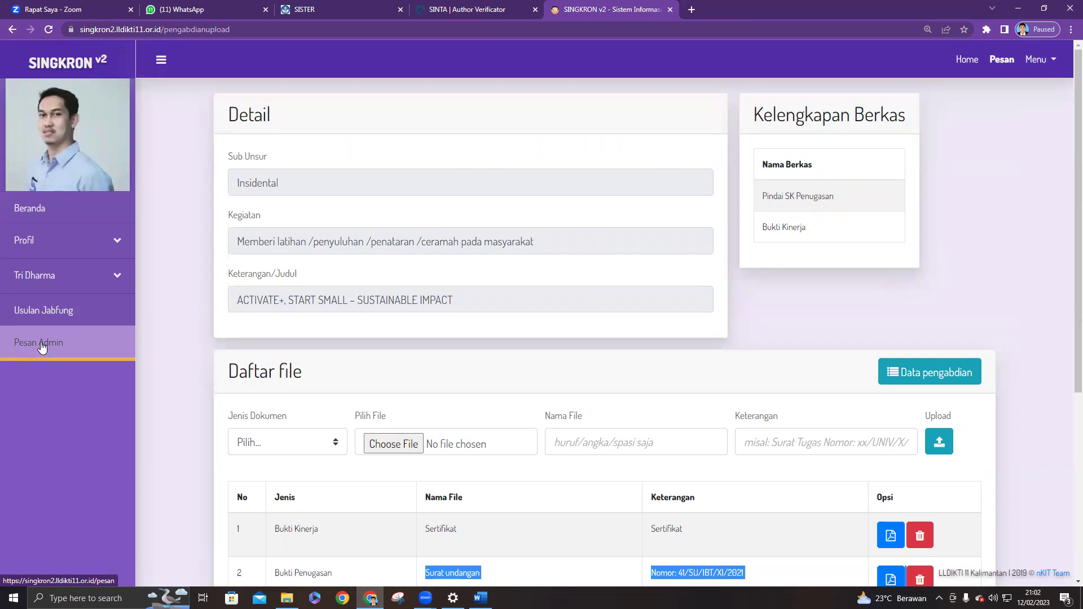
Read Pesan Admin zoomed in, including the note about re-uploading assignment letters
{"action": "left_click", "coordinate": [43, 346]}
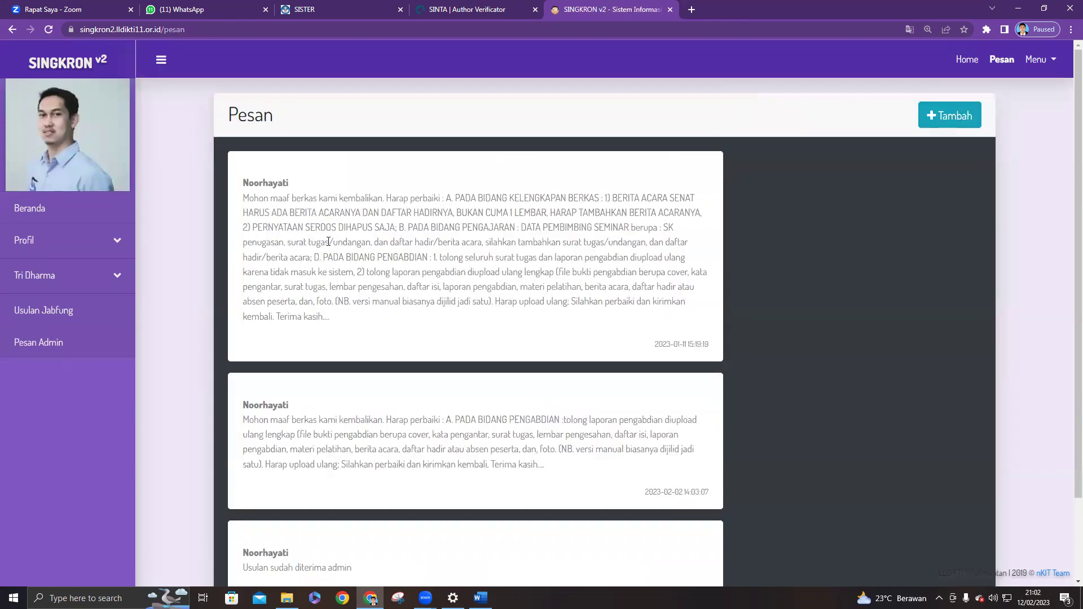
{"action": "key", "text": "ctrl+plus"}
{"action": "key", "text": "ctrl+plus"}
{"action": "key", "text": "ctrl+plus"}
{"action": "key", "text": "ctrl+plus"}
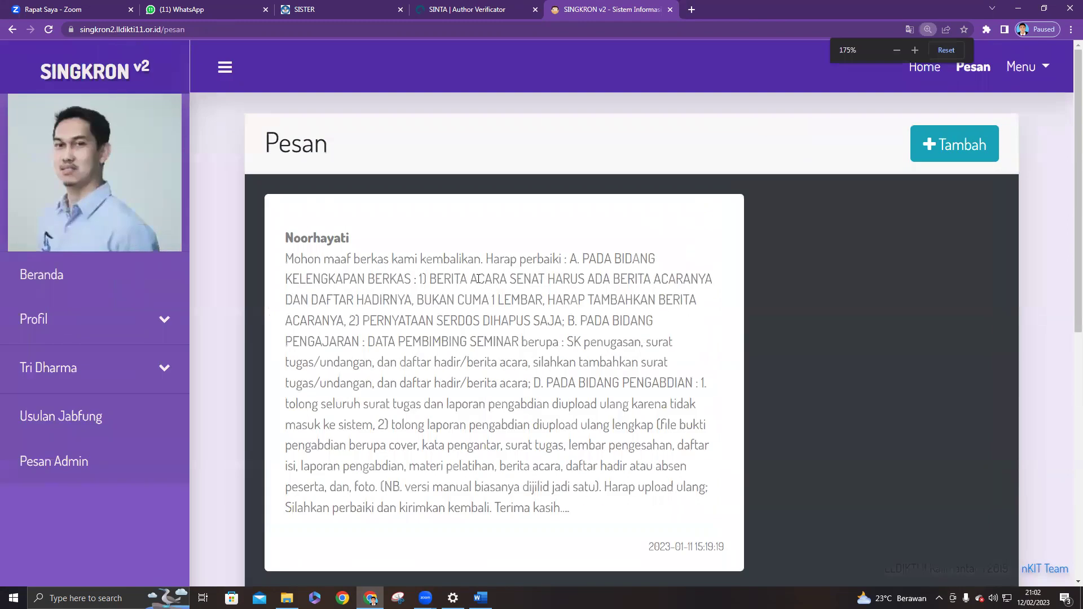
{"action": "scroll", "coordinate": [484, 295], "scroll_direction": "down", "scroll_amount": 1}
{"action": "scroll", "coordinate": [484, 295], "scroll_direction": "down", "scroll_amount": 2}
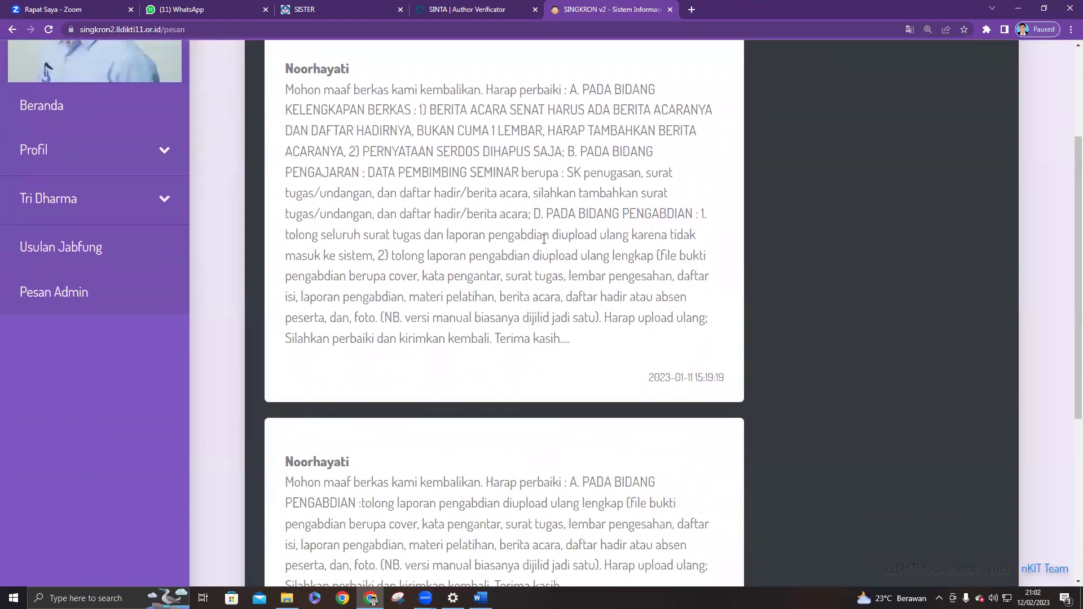
{"action": "left_click_drag", "start_coordinate": [290, 237], "coordinate": [374, 239]}
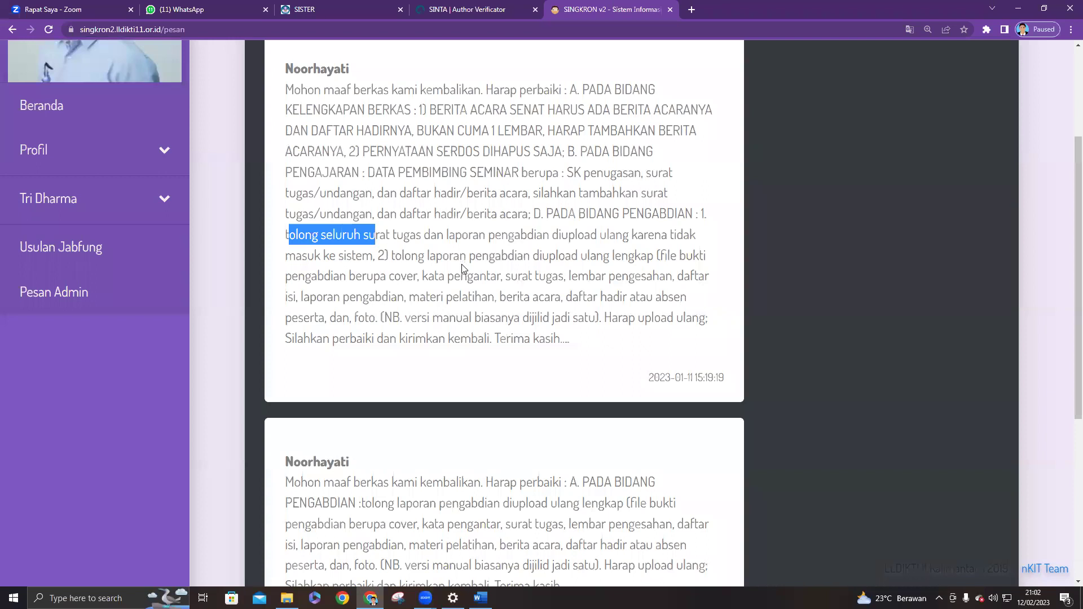
{"action": "scroll", "coordinate": [509, 288], "scroll_direction": "down", "scroll_amount": 2}
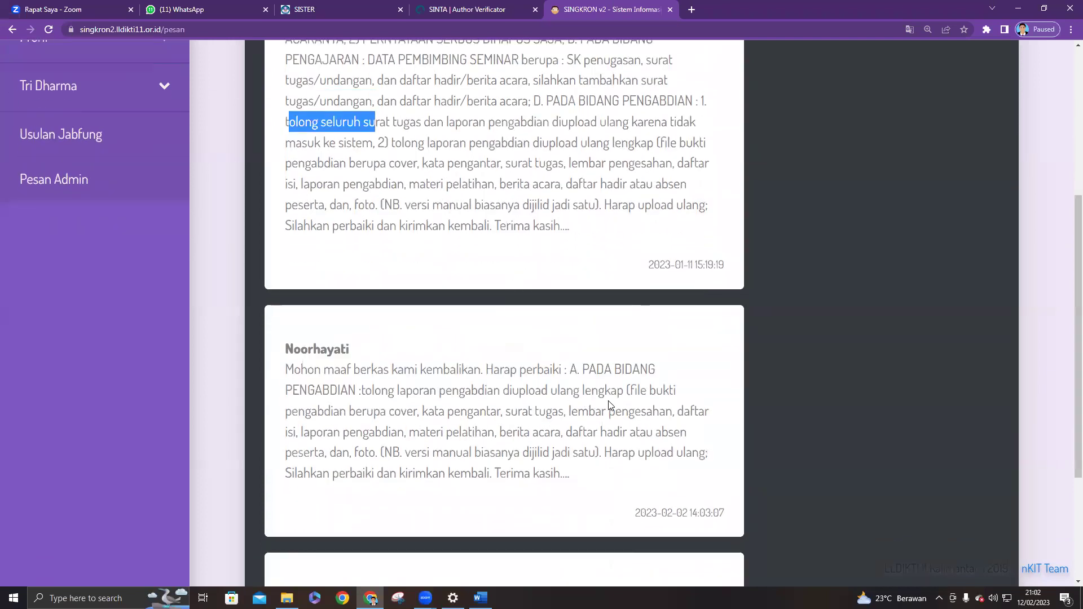
{"action": "scroll", "coordinate": [452, 404], "scroll_direction": "down", "scroll_amount": 1}
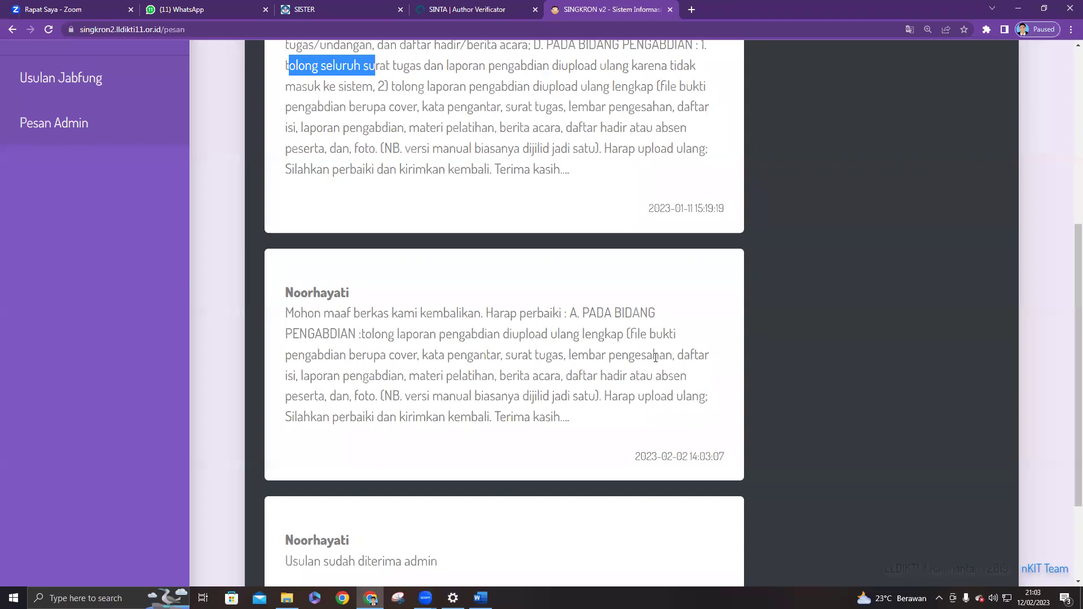
{"action": "left_click", "coordinate": [696, 355]}
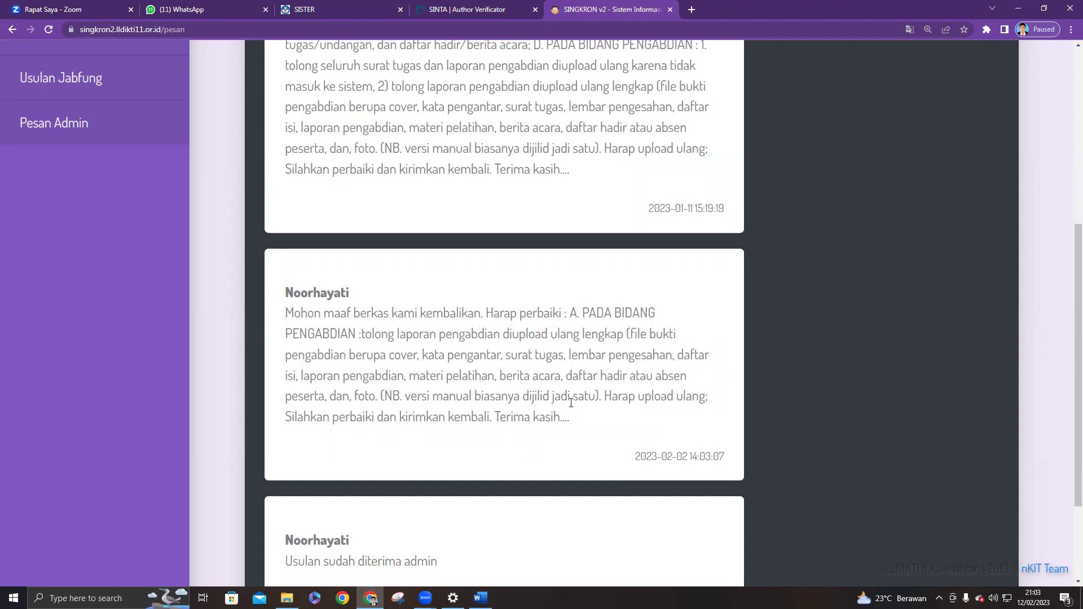
{"action": "scroll", "coordinate": [680, 406], "scroll_direction": "up", "scroll_amount": 6}
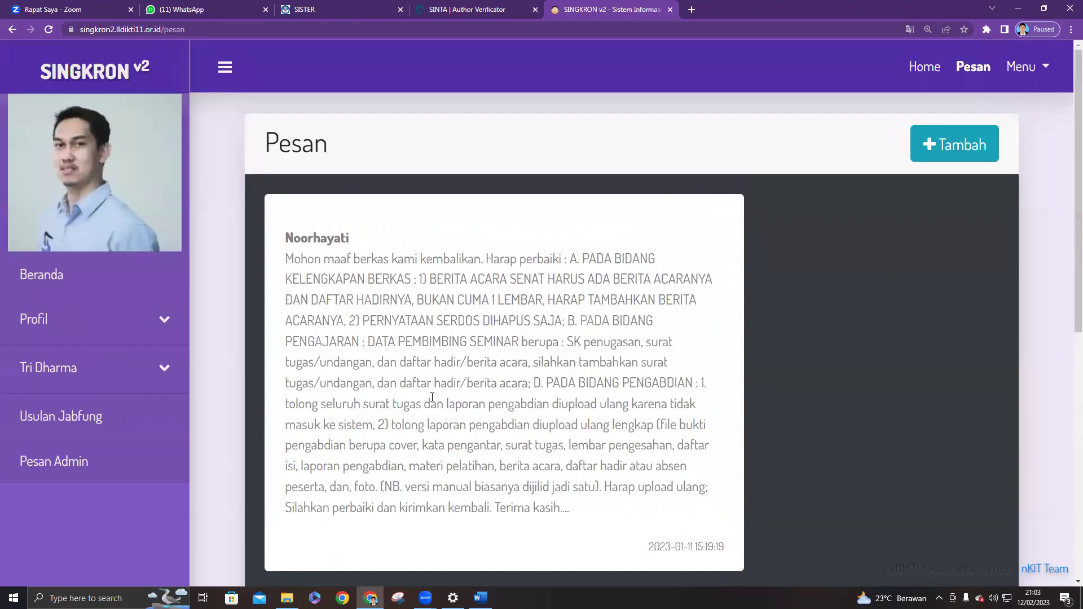
Return to Tri Dharma > Pengabdian
{"action": "left_click", "coordinate": [87, 367]}
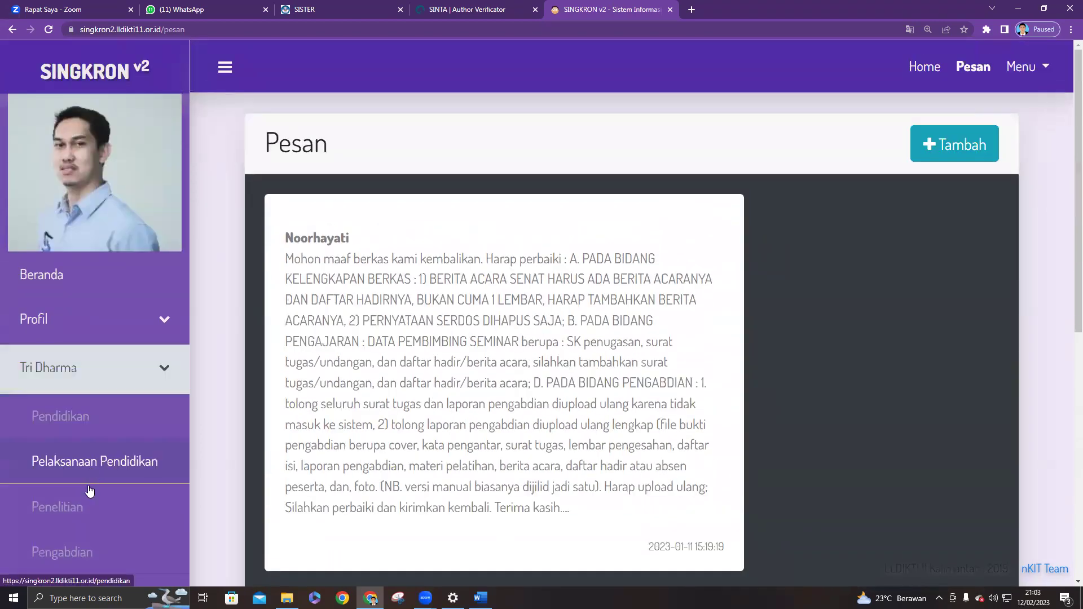
{"action": "scroll", "coordinate": [92, 485], "scroll_direction": "down", "scroll_amount": 2}
{"action": "left_click", "coordinate": [90, 444]}
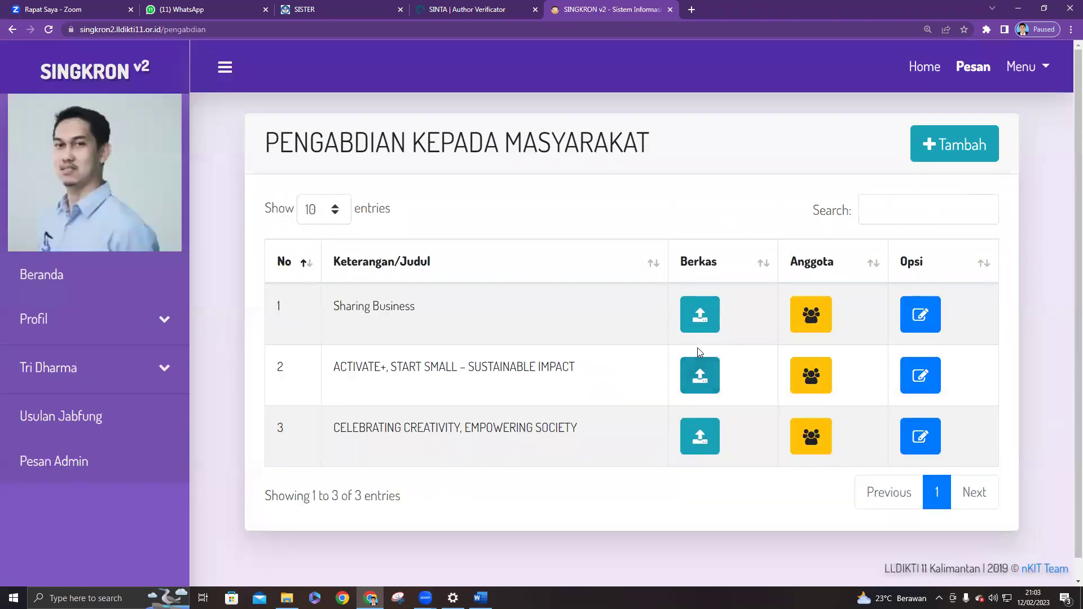
Open the ACTIVATE+ files and review rows 1-7, ending with Laporan Pengabdian Activate
{"action": "left_click", "coordinate": [700, 375]}
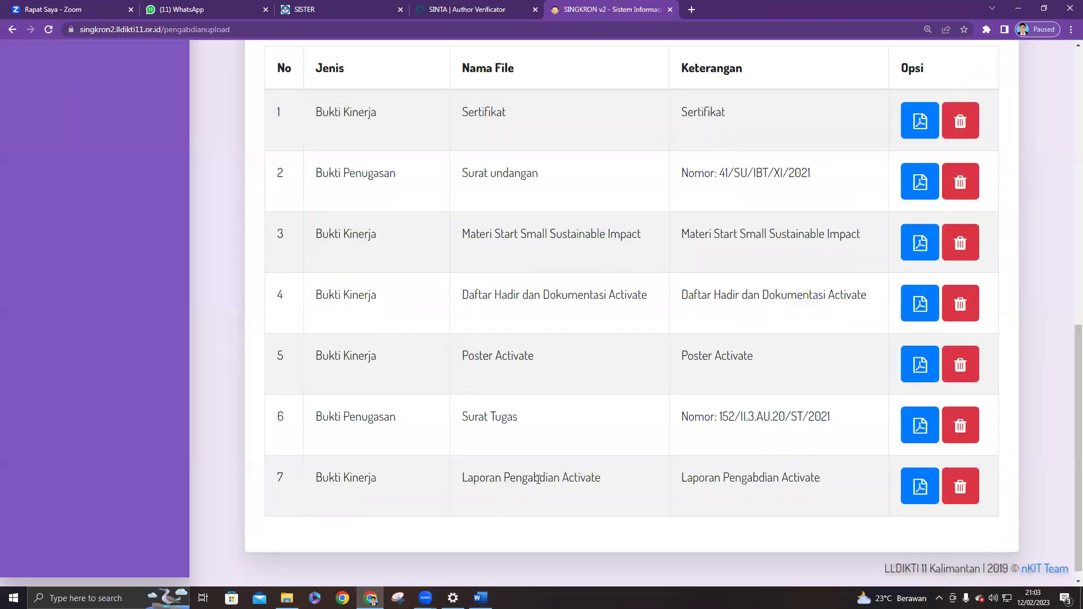
{"action": "left_click_drag", "start_coordinate": [458, 477], "coordinate": [849, 481]}
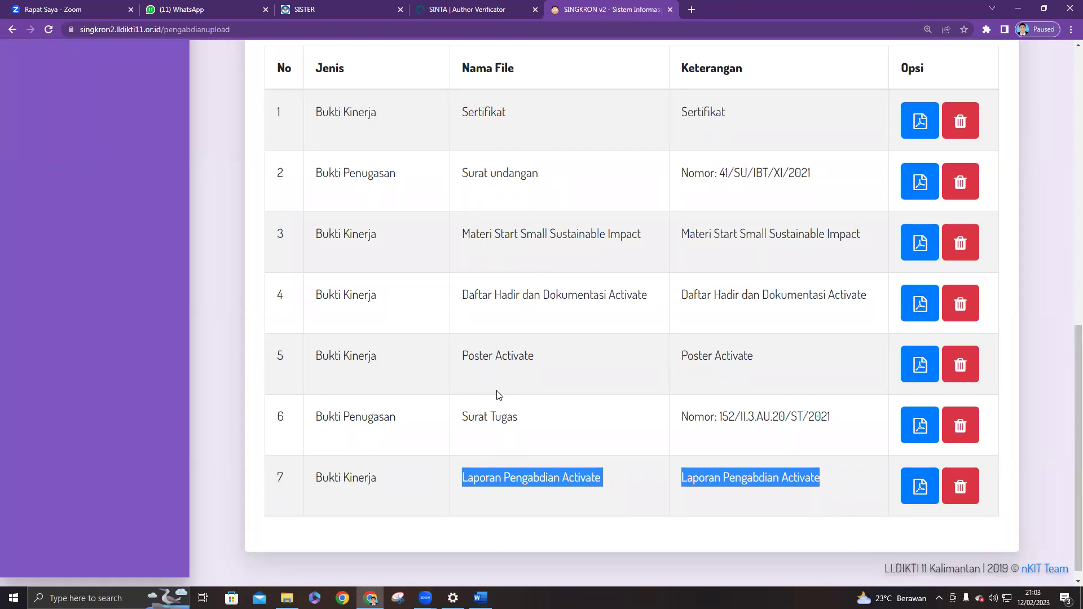
{"action": "left_click_drag", "start_coordinate": [270, 113], "coordinate": [862, 433]}
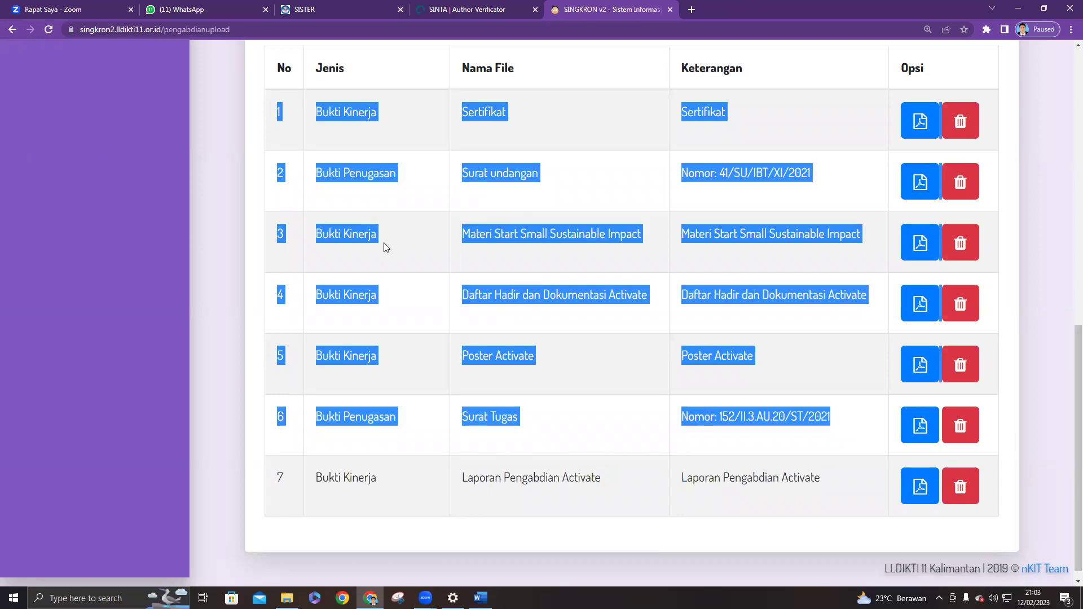
{"action": "left_click_drag", "start_coordinate": [462, 479], "coordinate": [606, 488]}
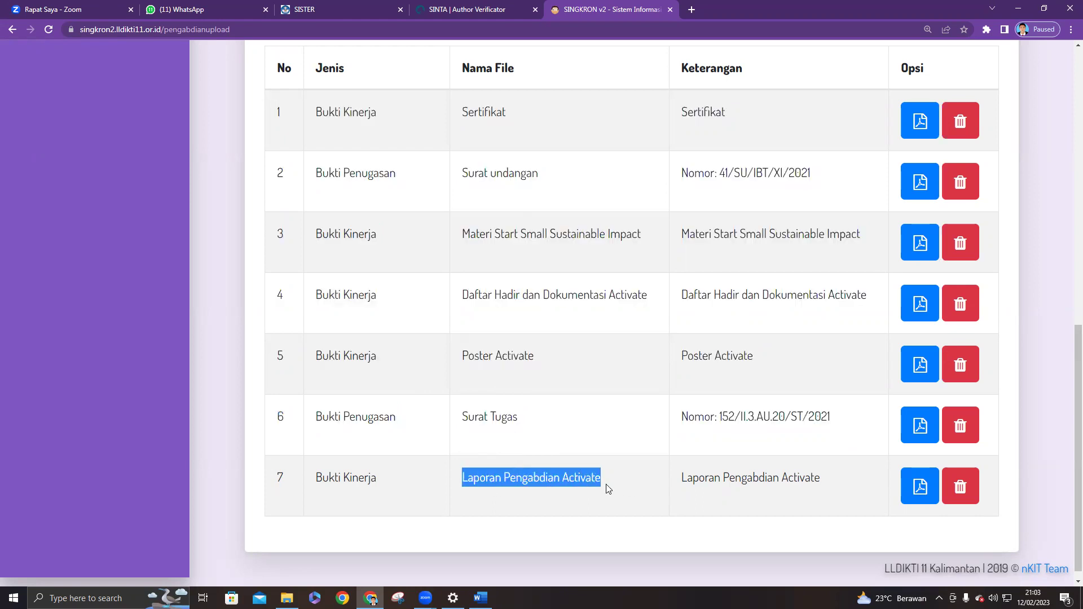
{"action": "scroll", "coordinate": [547, 428], "scroll_direction": "up", "scroll_amount": 5}
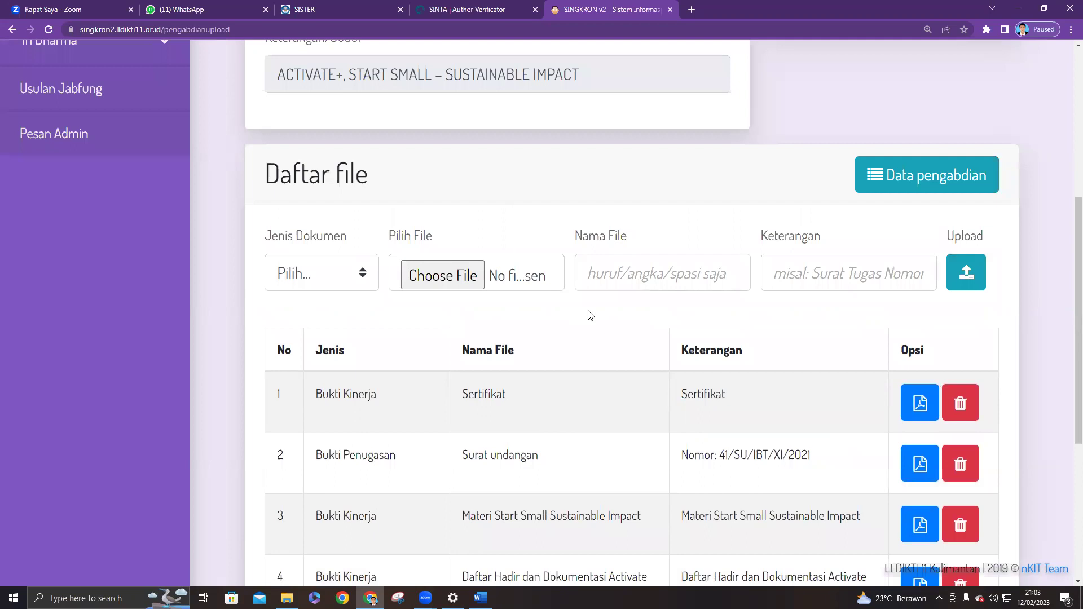
{"action": "scroll", "coordinate": [569, 299], "scroll_direction": "up", "scroll_amount": 2}
In Pesan Admin, check the newest message 'Usulan sudah diterima admin' and its 2023-02-06 timestamp
{"action": "left_click", "coordinate": [69, 245]}
{"action": "scroll", "coordinate": [592, 420], "scroll_direction": "down", "scroll_amount": 4}
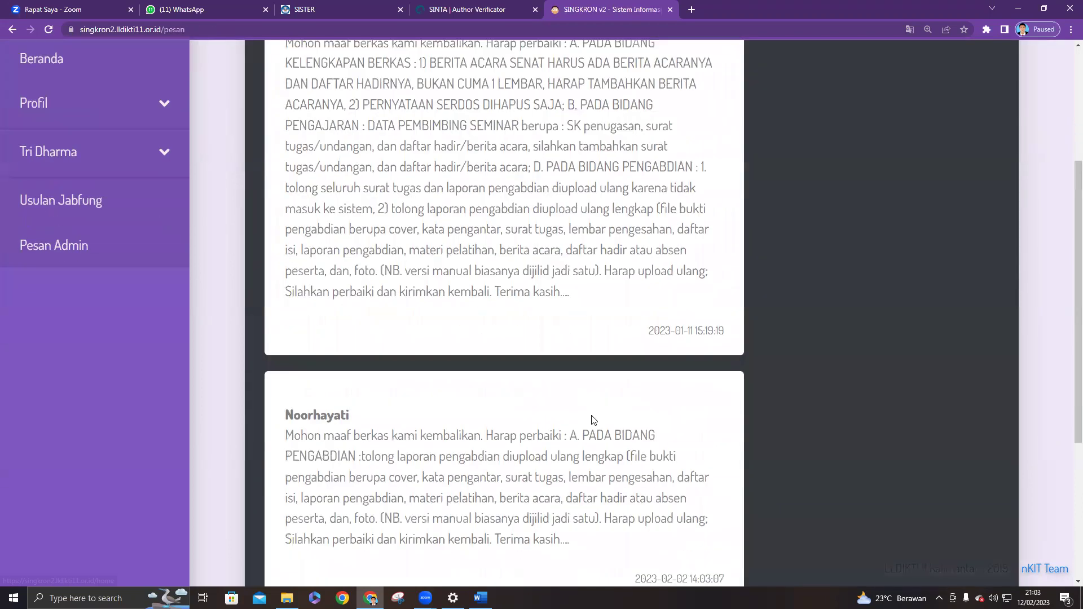
{"action": "scroll", "coordinate": [593, 420], "scroll_direction": "down", "scroll_amount": 5}
{"action": "left_click_drag", "start_coordinate": [290, 428], "coordinate": [508, 433]}
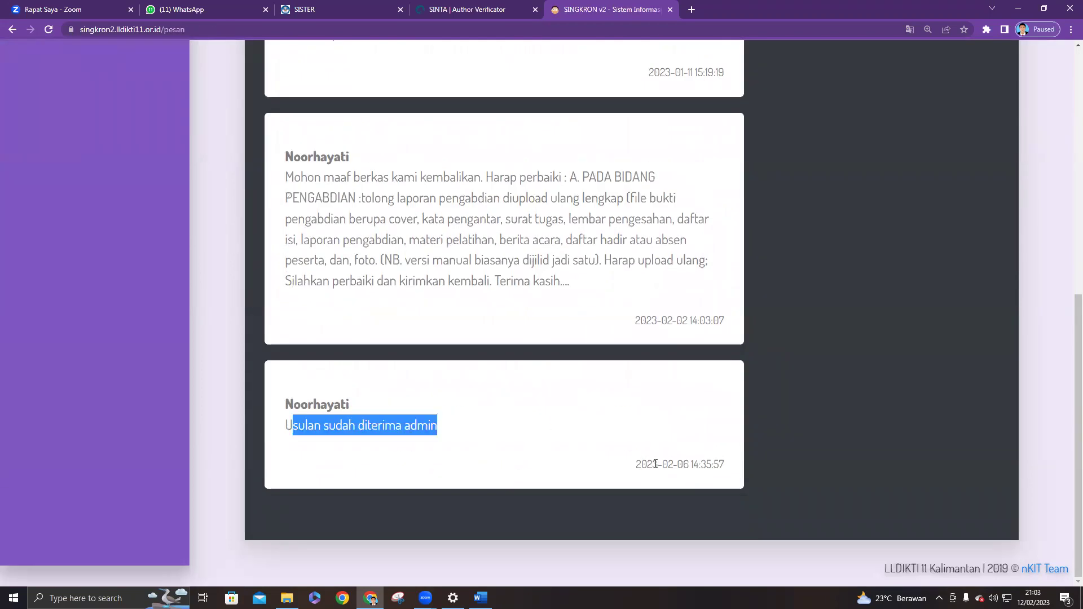
{"action": "scroll", "coordinate": [669, 223], "scroll_direction": "up", "scroll_amount": 2}
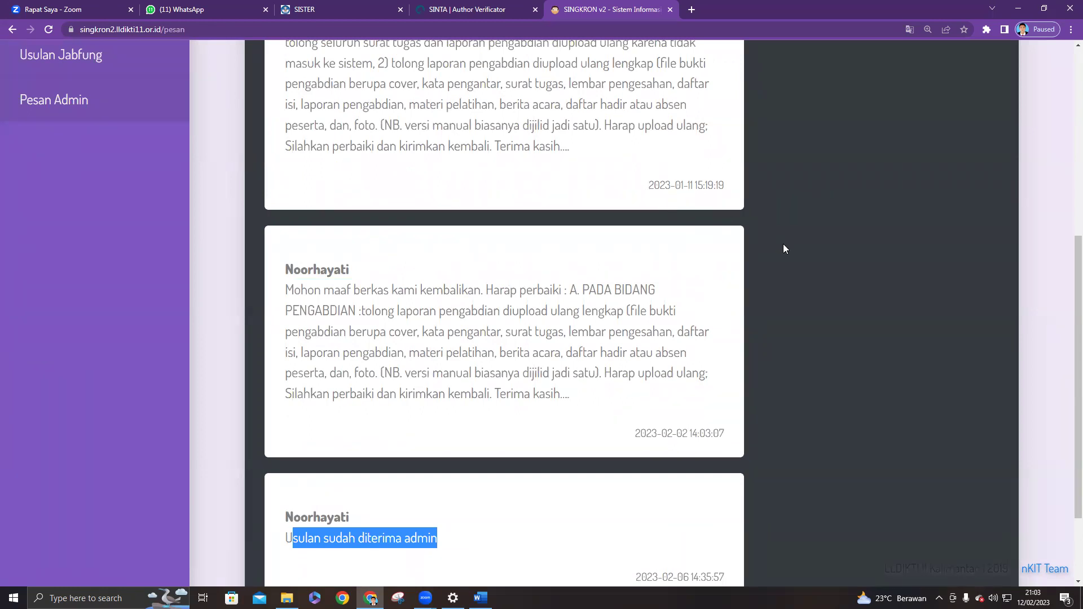
{"action": "left_click_drag", "start_coordinate": [726, 435], "coordinate": [636, 464]}
{"action": "scroll", "coordinate": [607, 439], "scroll_direction": "down", "scroll_amount": 2}
{"action": "left_click", "coordinate": [635, 464]}
{"action": "left_click", "coordinate": [361, 402]}
{"action": "scroll", "coordinate": [407, 338], "scroll_direction": "up", "scroll_amount": 8}
{"action": "left_click", "coordinate": [108, 367]}
{"action": "scroll", "coordinate": [110, 457], "scroll_direction": "down", "scroll_amount": 2}
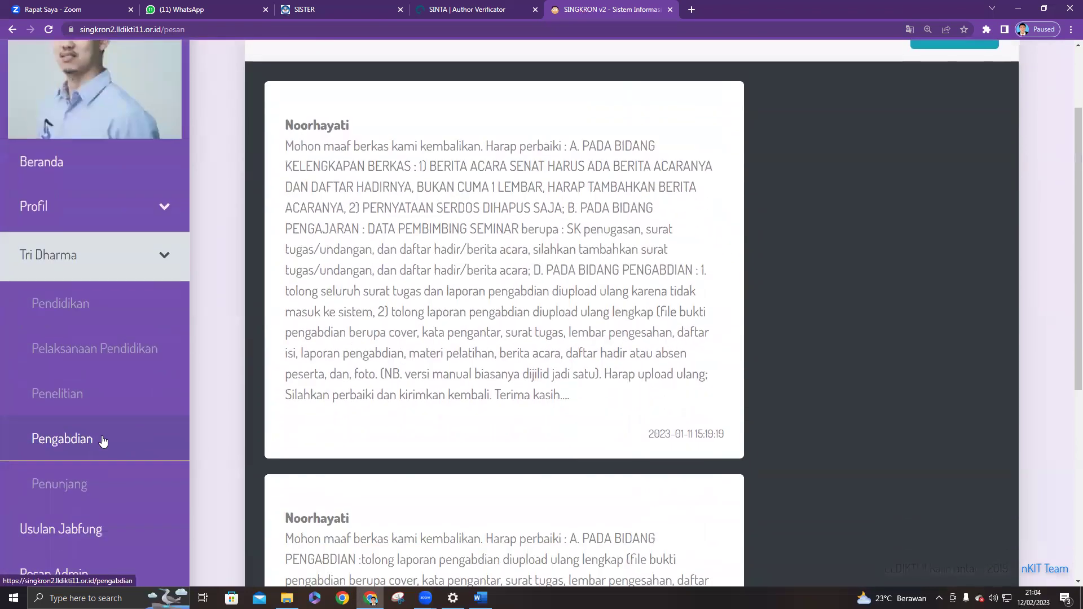
Go to Tri Dharma > Penunjang and read both activity descriptions, including Lokakarya MBKM
{"action": "left_click", "coordinate": [85, 489]}
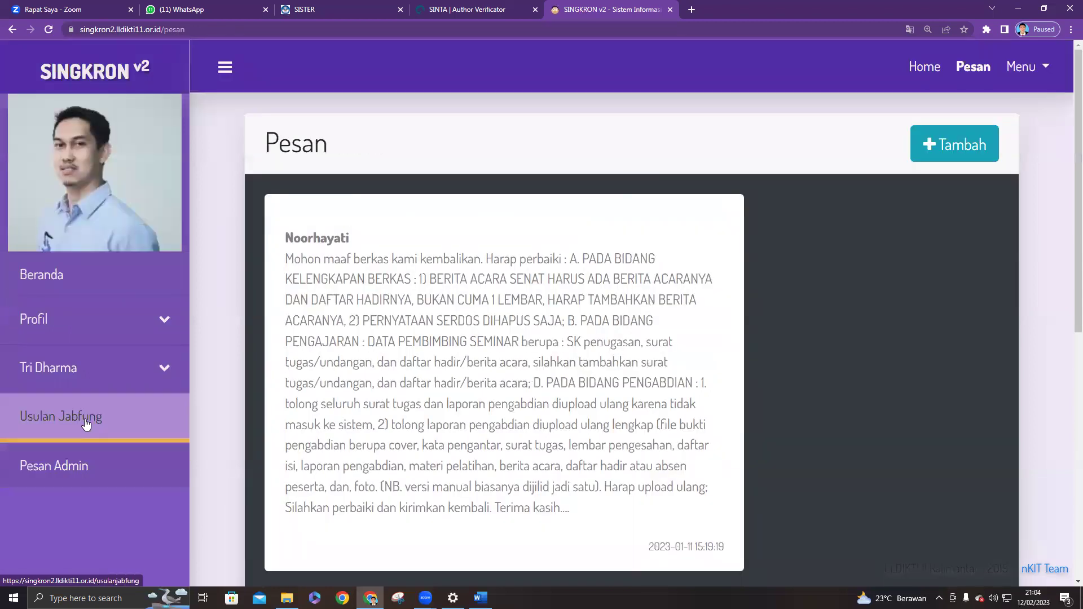
{"action": "left_click", "coordinate": [68, 417]}
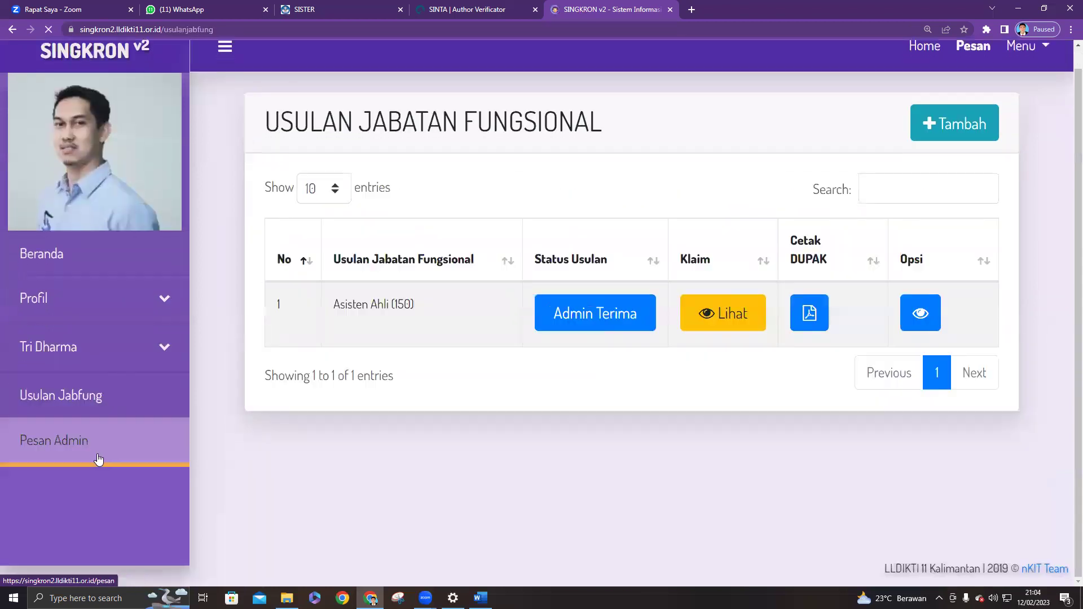
{"action": "left_click", "coordinate": [102, 356]}
{"action": "scroll", "coordinate": [113, 406], "scroll_direction": "down", "scroll_amount": 2}
{"action": "scroll", "coordinate": [119, 435], "scroll_direction": "down", "scroll_amount": 1}
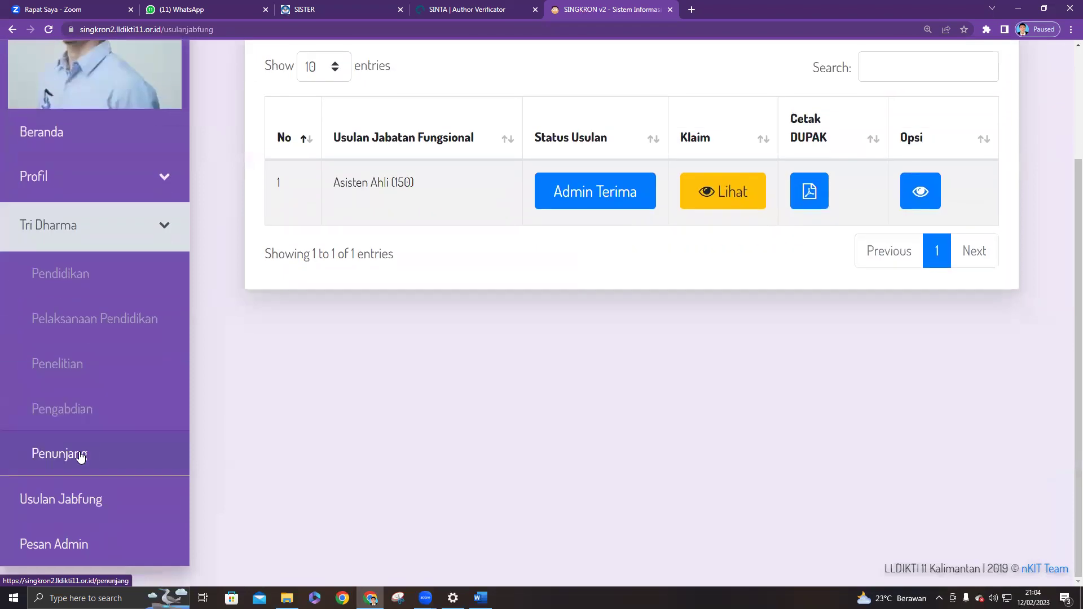
{"action": "left_click", "coordinate": [79, 454]}
{"action": "left_click_drag", "start_coordinate": [330, 313], "coordinate": [658, 299]}
{"action": "left_click", "coordinate": [345, 367]}
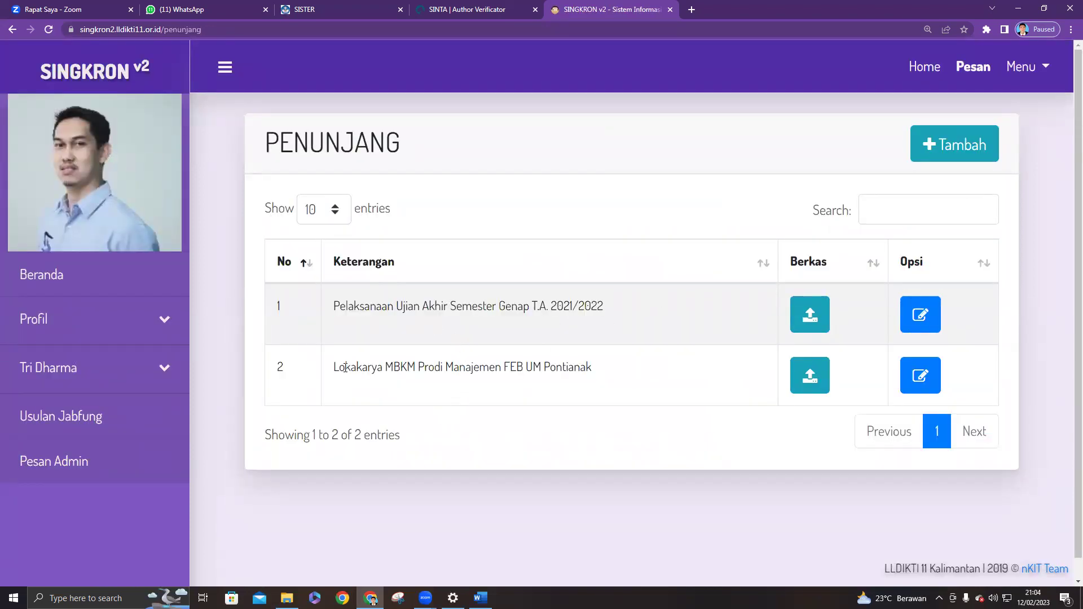
{"action": "left_click_drag", "start_coordinate": [345, 367], "coordinate": [592, 369]}
Open row 1's uploaded files and check SK Panitia UAS and Berita Acara UAS
{"action": "left_click", "coordinate": [810, 315]}
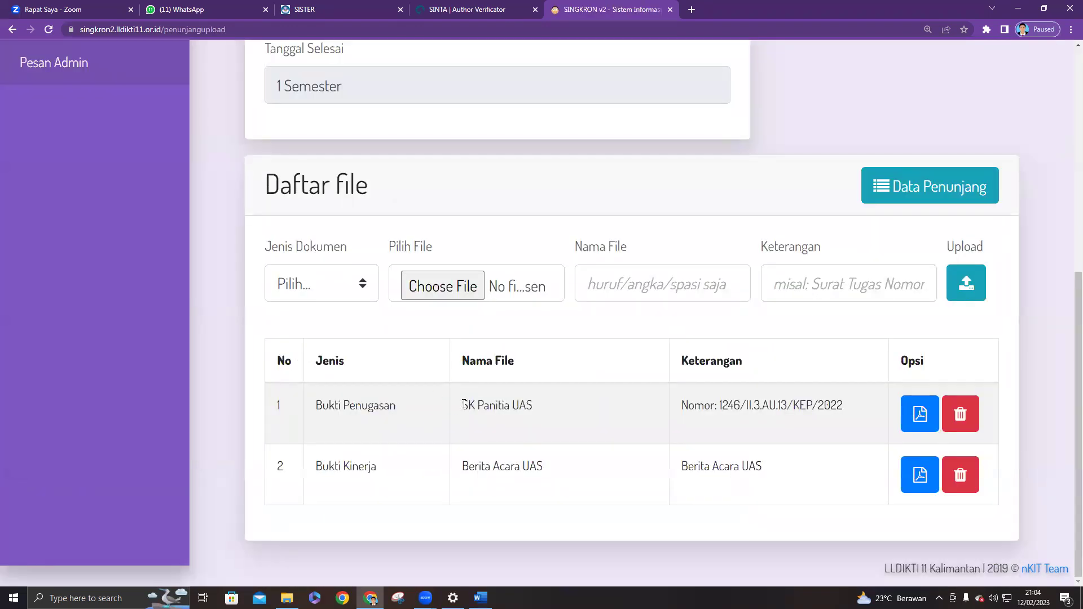
{"action": "left_click_drag", "start_coordinate": [463, 403], "coordinate": [572, 406]}
{"action": "left_click_drag", "start_coordinate": [462, 468], "coordinate": [614, 478]}
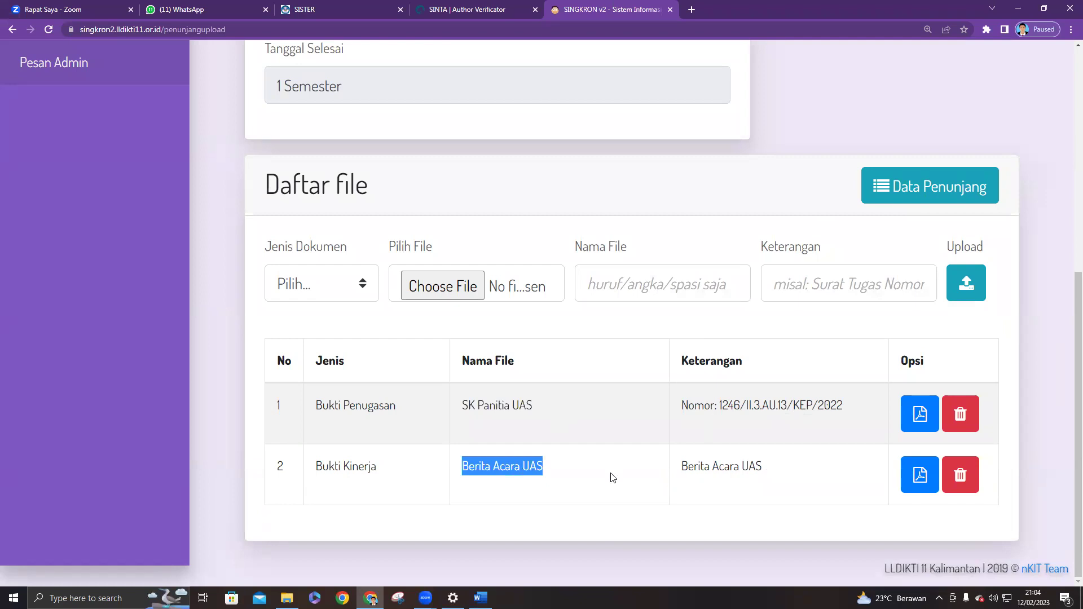
{"action": "left_click", "coordinate": [465, 410]}
{"action": "left_click_drag", "start_coordinate": [465, 409], "coordinate": [578, 426]}
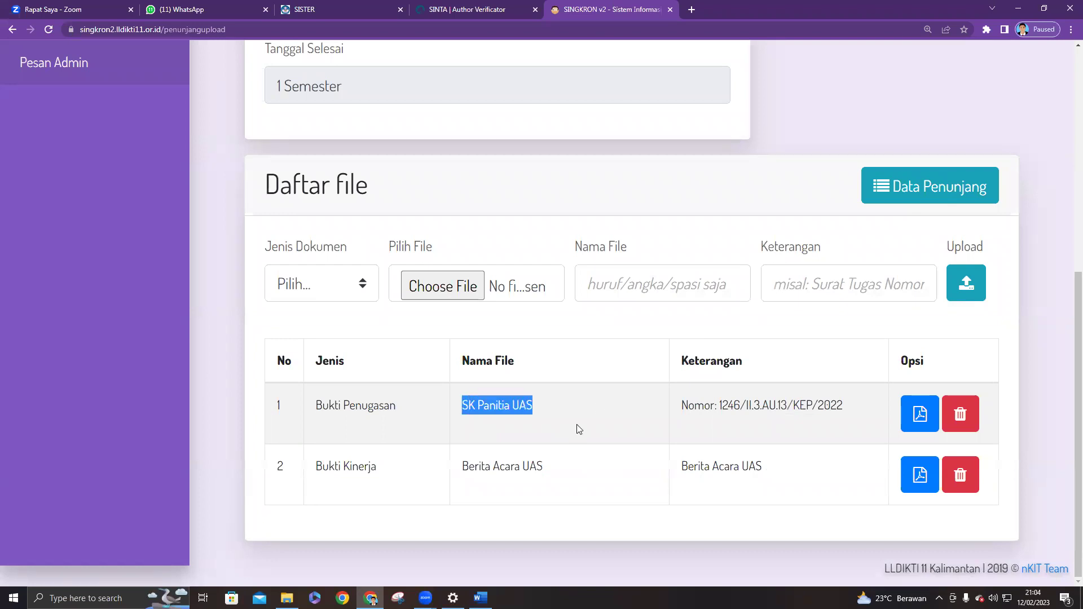
{"action": "left_click_drag", "start_coordinate": [469, 467], "coordinate": [664, 450]}
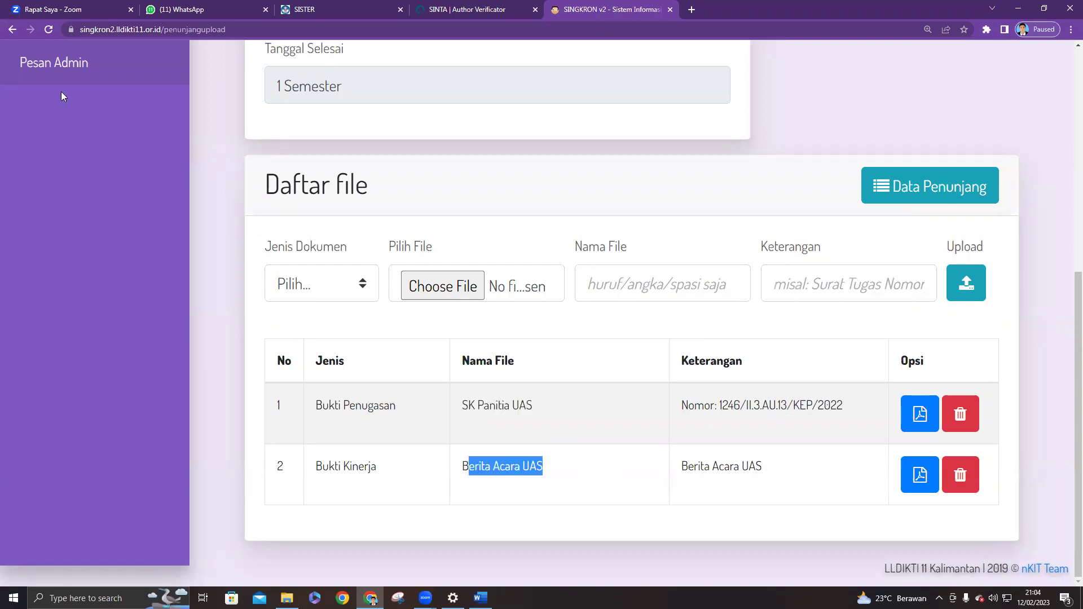
Read the admin's completeness notes: SERDOS statement, seminar supervisor data, attendance lists and minutes
{"action": "left_click", "coordinate": [58, 62]}
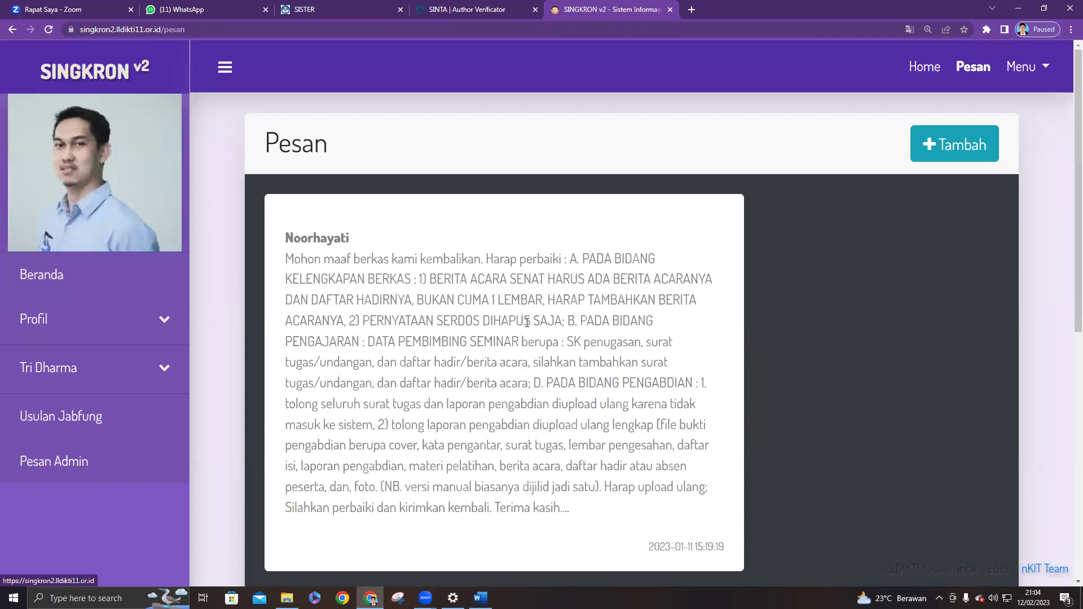
{"action": "scroll", "coordinate": [491, 299], "scroll_direction": "down", "scroll_amount": 6}
{"action": "scroll", "coordinate": [487, 305], "scroll_direction": "up", "scroll_amount": 5}
{"action": "scroll", "coordinate": [487, 305], "scroll_direction": "down", "scroll_amount": 3}
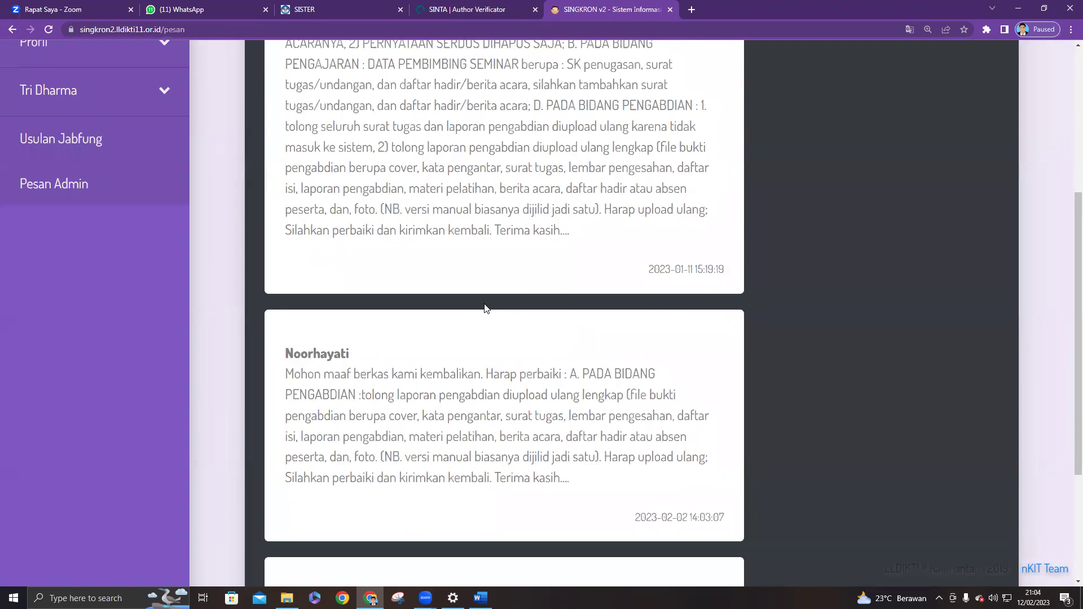
{"action": "scroll", "coordinate": [577, 201], "scroll_direction": "up", "scroll_amount": 2}
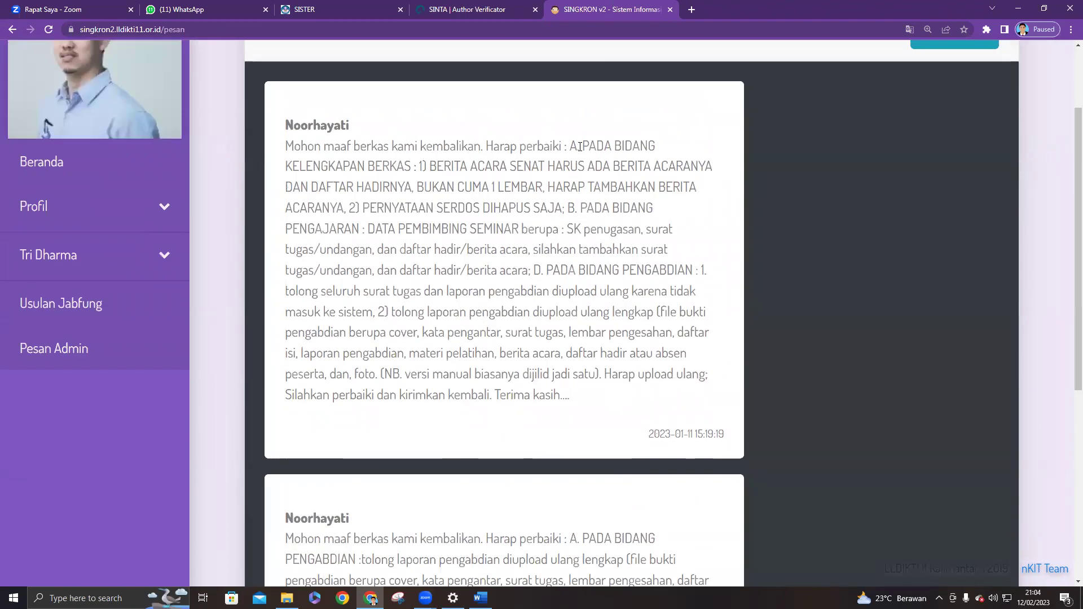
{"action": "left_click_drag", "start_coordinate": [586, 145], "coordinate": [536, 208]}
{"action": "left_click", "coordinate": [427, 165]}
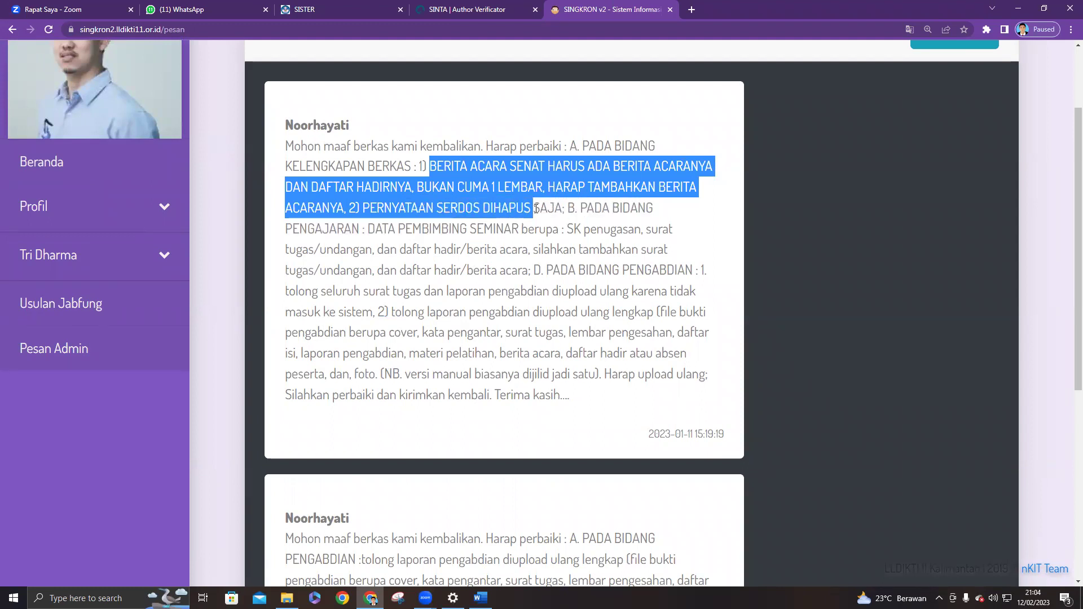
{"action": "left_click", "coordinate": [518, 225]}
{"action": "left_click_drag", "start_coordinate": [366, 210], "coordinate": [543, 203]}
{"action": "left_click_drag", "start_coordinate": [374, 233], "coordinate": [609, 229]}
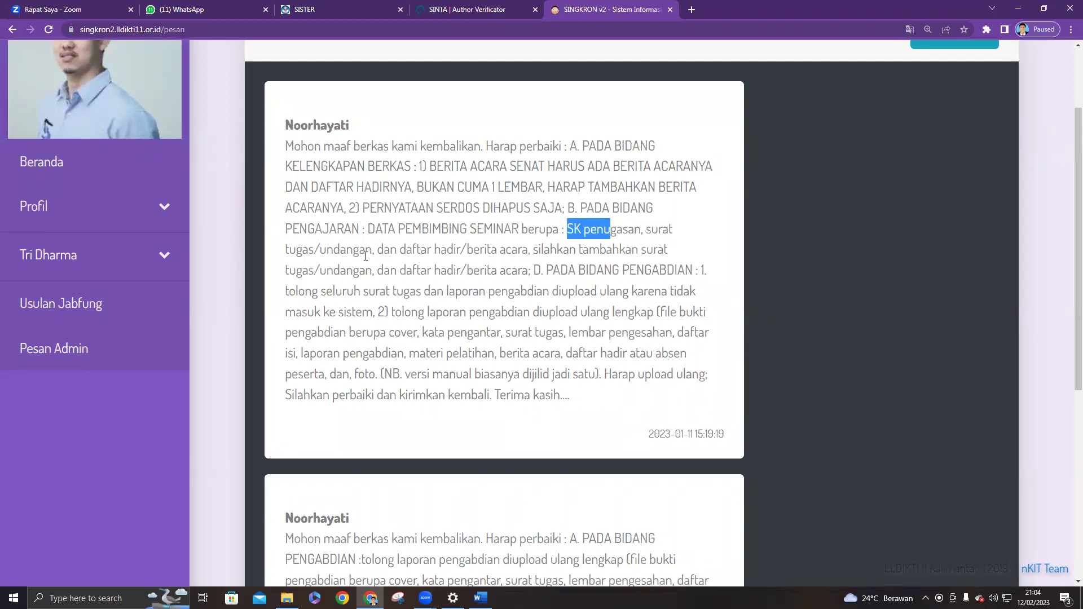
{"action": "left_click_drag", "start_coordinate": [374, 251], "coordinate": [513, 249]}
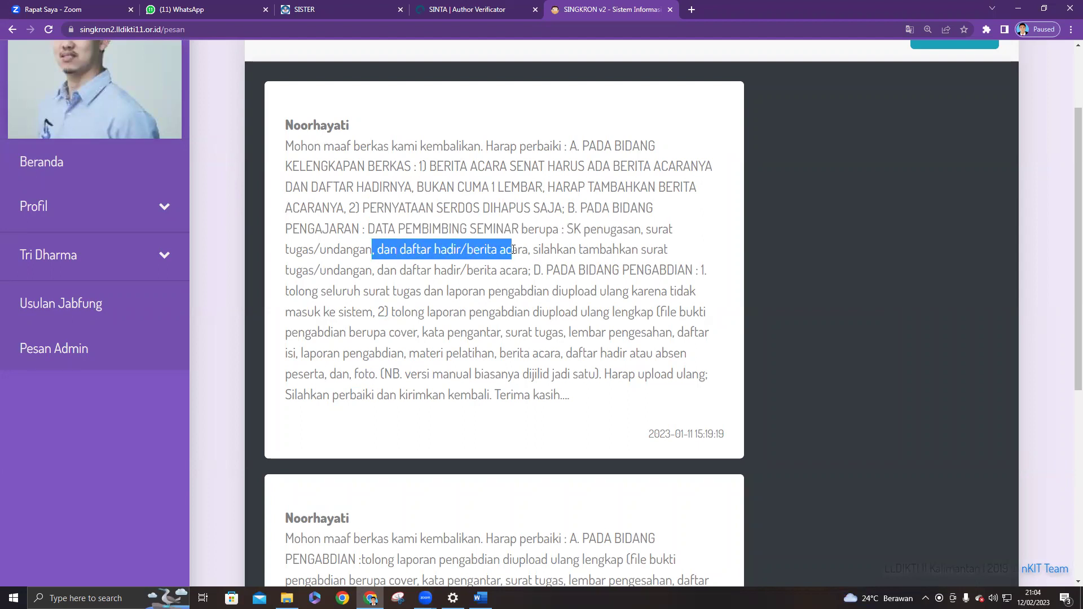
{"action": "left_click_drag", "start_coordinate": [286, 271], "coordinate": [584, 338]}
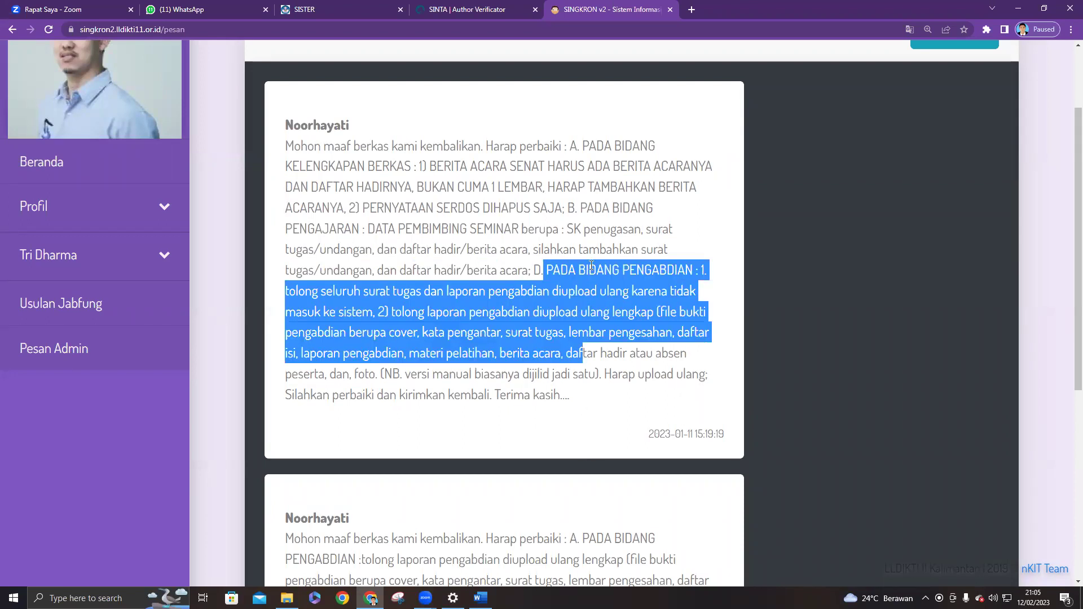
Review the PENGABDIAN revision instructions, then return to the Tri Dharma Penunjang list
{"action": "scroll", "coordinate": [527, 255], "scroll_direction": "down", "scroll_amount": 3}
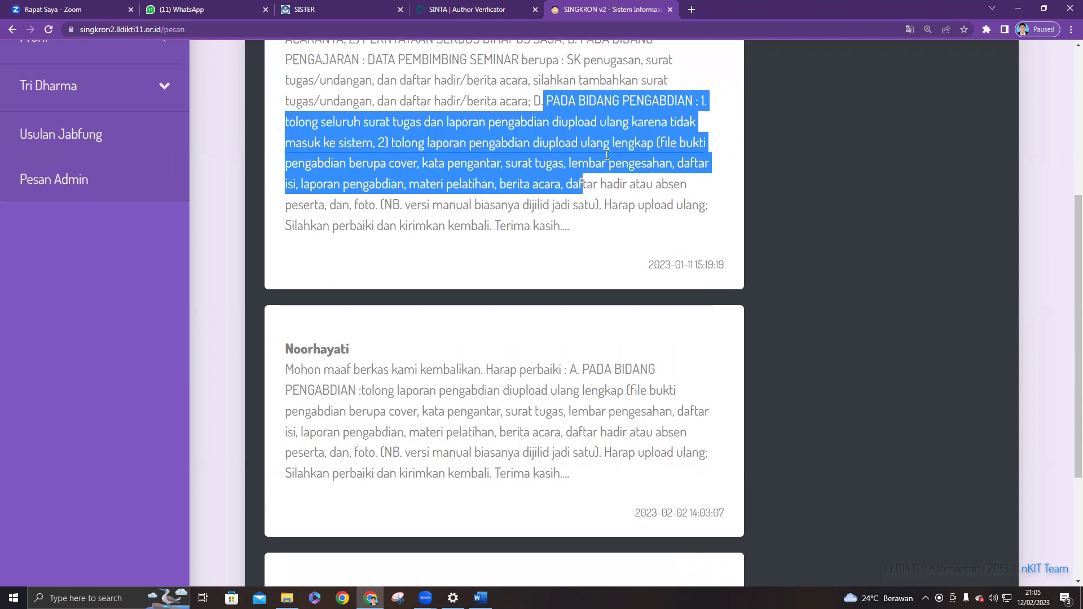
{"action": "left_click_drag", "start_coordinate": [687, 185], "coordinate": [531, 102]}
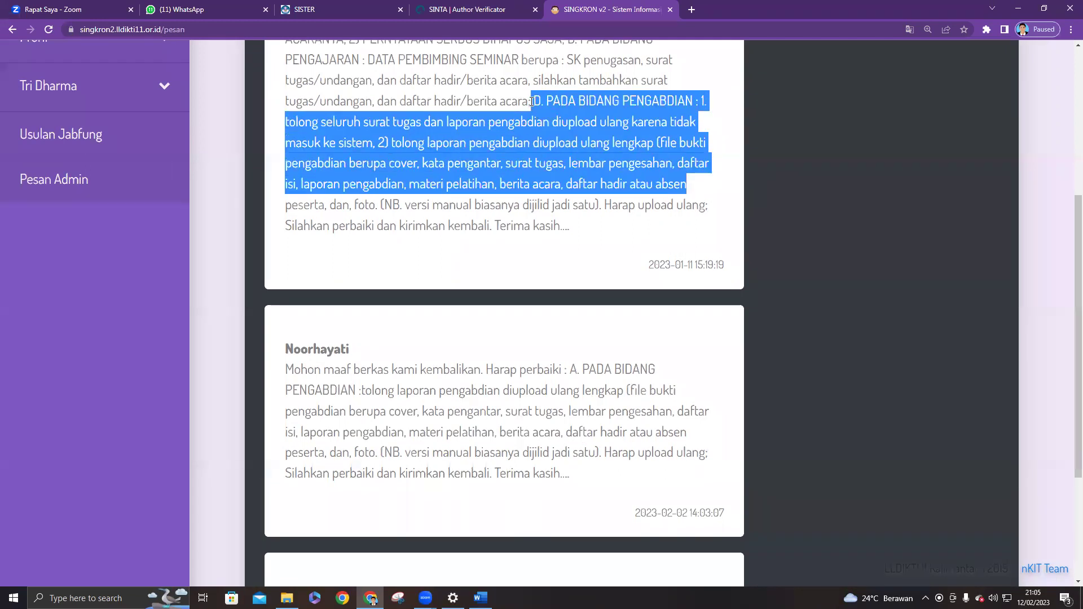
{"action": "left_click_drag", "start_coordinate": [286, 389], "coordinate": [571, 481]}
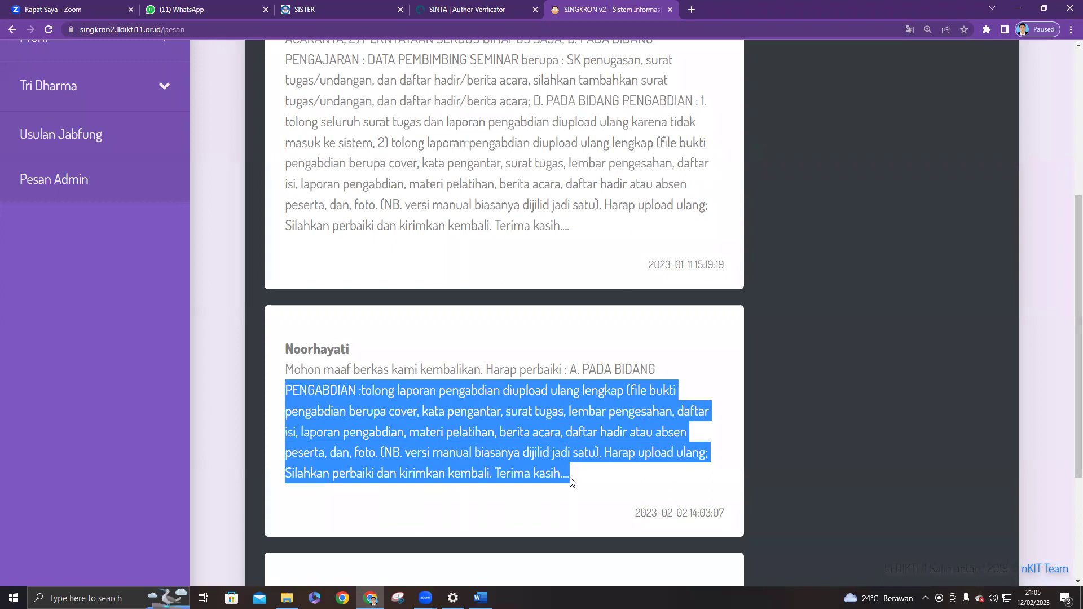
{"action": "scroll", "coordinate": [521, 362], "scroll_direction": "up", "scroll_amount": 2}
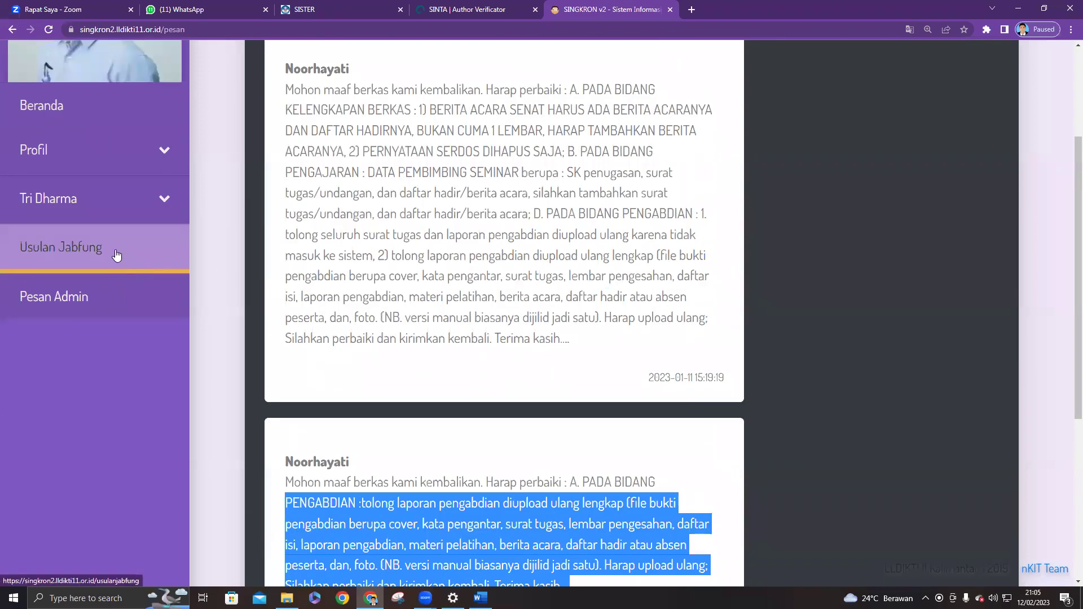
{"action": "left_click", "coordinate": [91, 198]}
{"action": "left_click", "coordinate": [77, 427]}
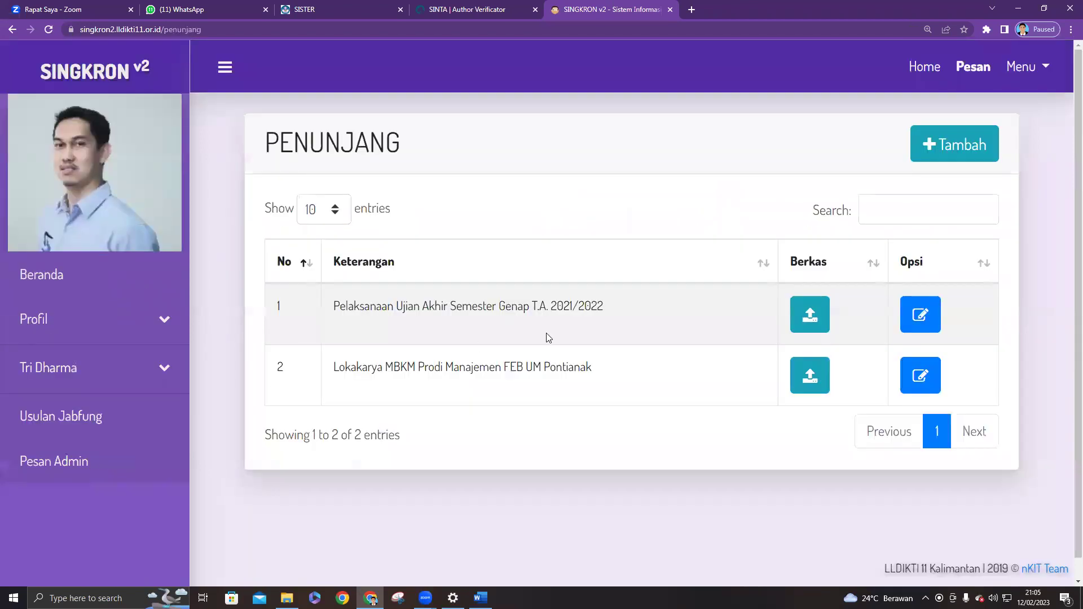
{"action": "left_click", "coordinate": [816, 319]}
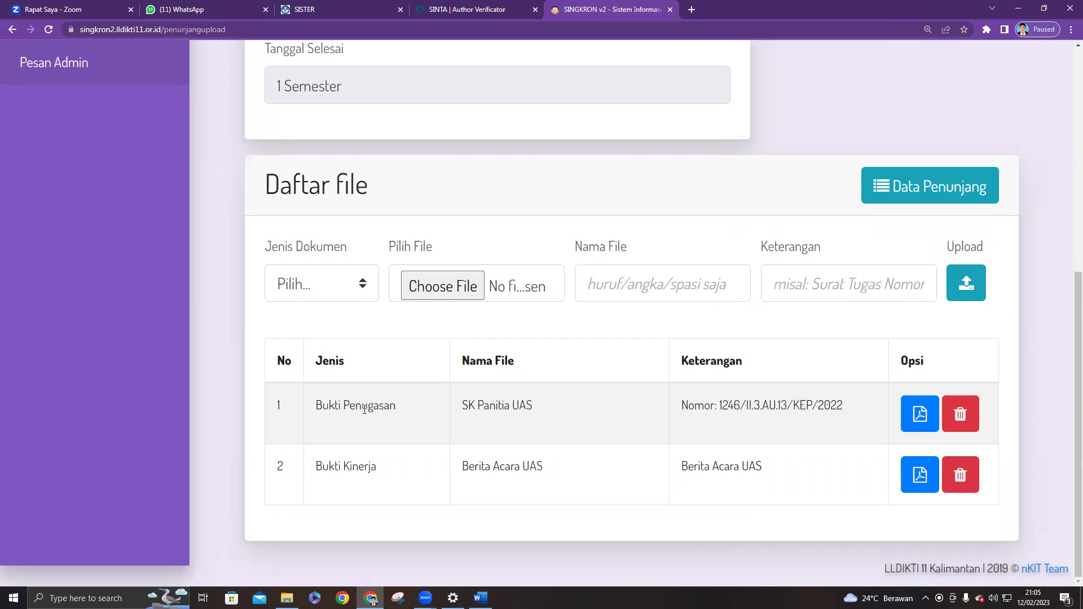
{"action": "left_click_drag", "start_coordinate": [462, 408], "coordinate": [549, 411]}
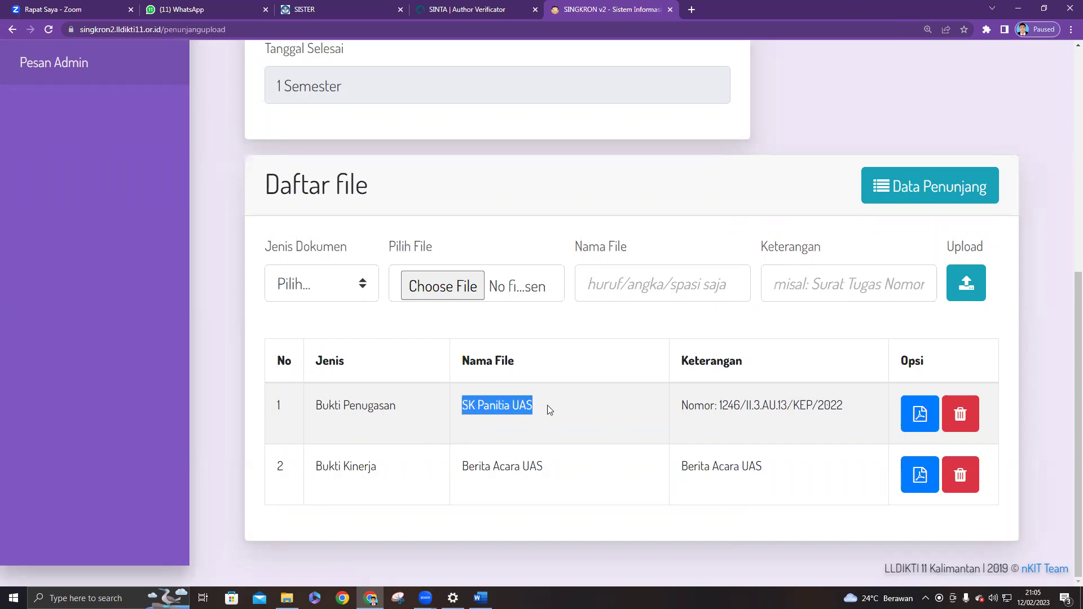
{"action": "left_click_drag", "start_coordinate": [468, 466], "coordinate": [546, 467]}
{"action": "scroll", "coordinate": [556, 411], "scroll_direction": "up", "scroll_amount": 5}
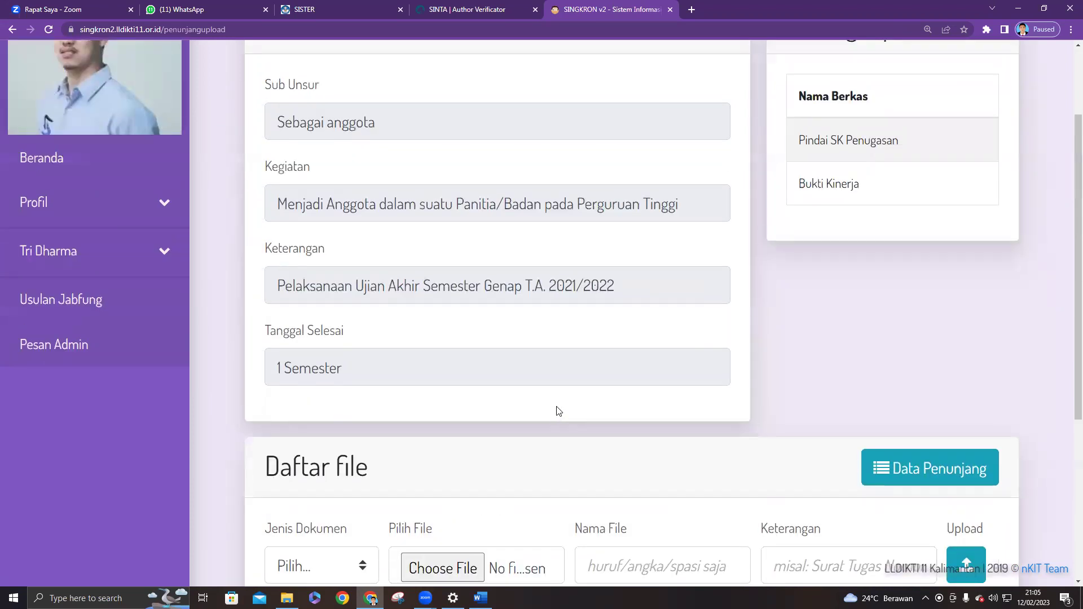
{"action": "scroll", "coordinate": [603, 371], "scroll_direction": "down", "scroll_amount": 4}
{"action": "left_click", "coordinate": [930, 244]}
{"action": "left_click", "coordinate": [810, 382]}
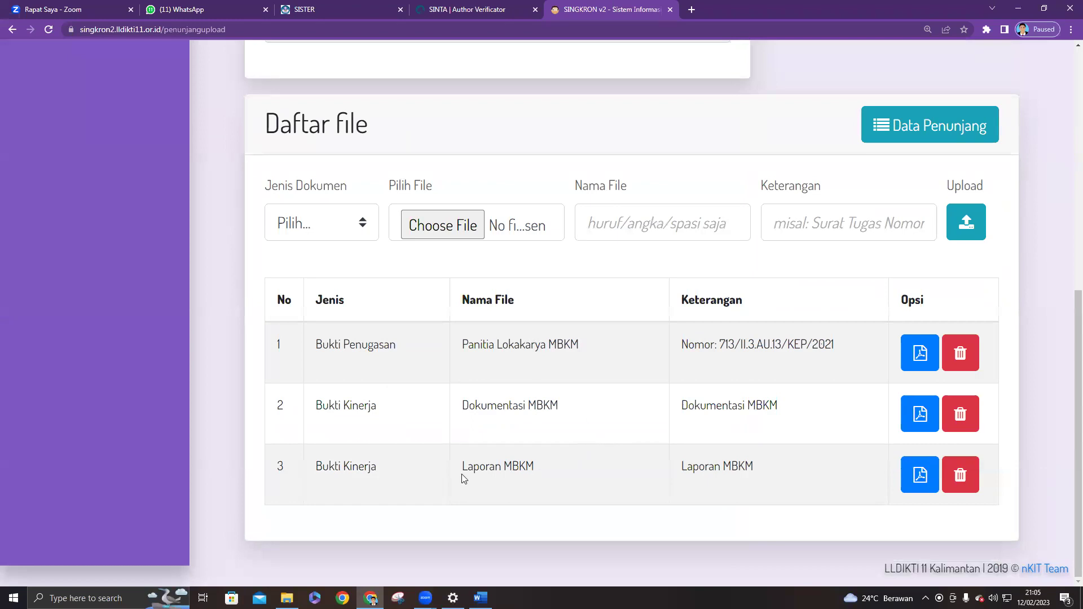
{"action": "left_click_drag", "start_coordinate": [459, 471], "coordinate": [605, 481]}
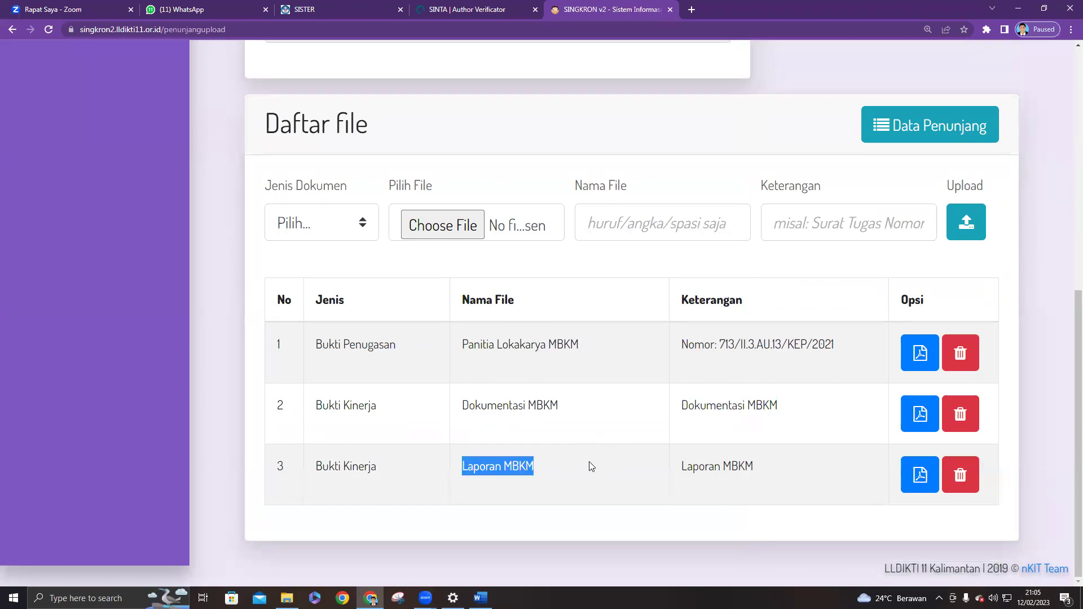
{"action": "left_click", "coordinate": [508, 407]}
{"action": "left_click_drag", "start_coordinate": [462, 345], "coordinate": [793, 477]}
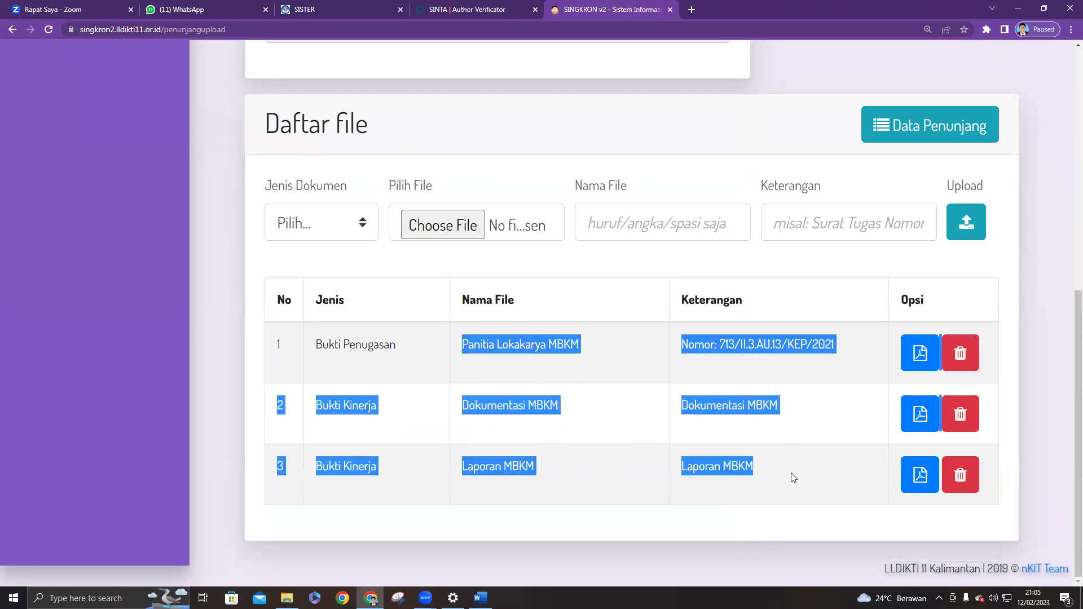
{"action": "scroll", "coordinate": [566, 489], "scroll_direction": "up", "scroll_amount": 3}
{"action": "scroll", "coordinate": [565, 481], "scroll_direction": "down", "scroll_amount": 3}
{"action": "left_click", "coordinate": [542, 474]}
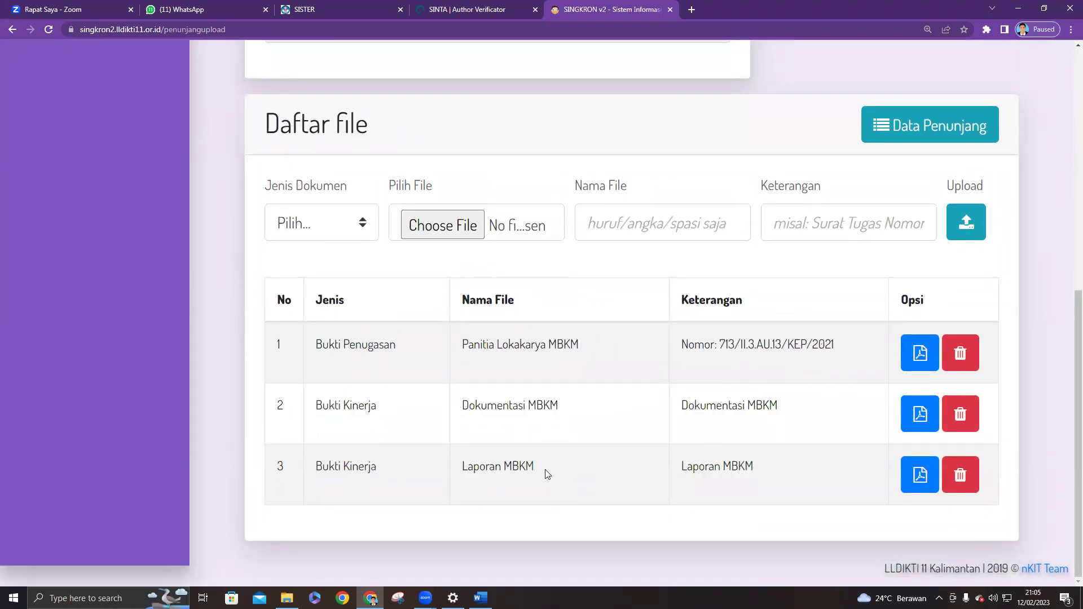
{"action": "left_click_drag", "start_coordinate": [474, 345], "coordinate": [798, 485]}
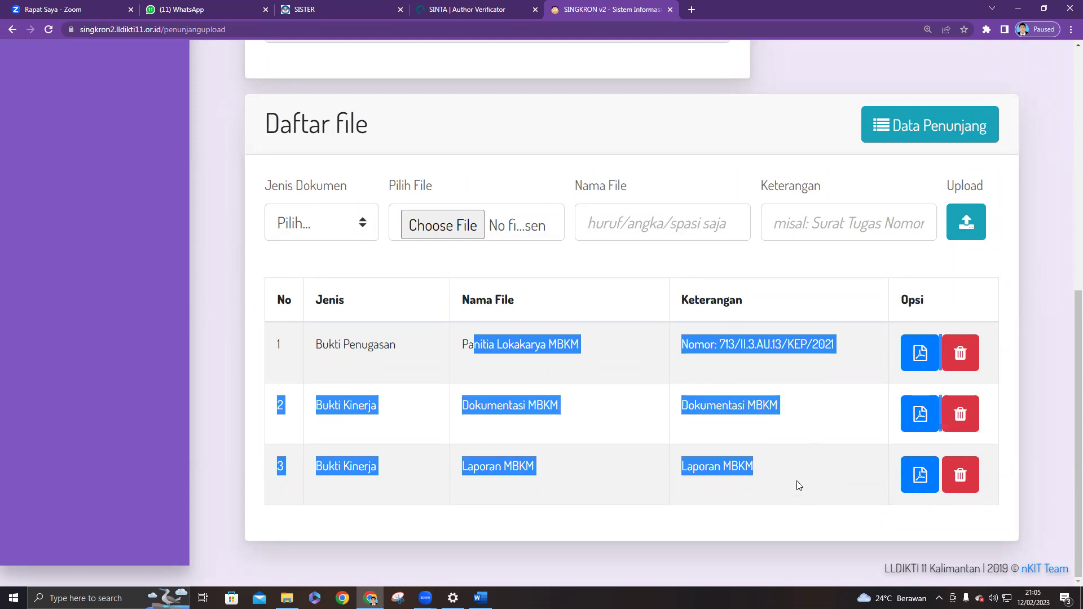
{"action": "scroll", "coordinate": [902, 293], "scroll_direction": "up", "scroll_amount": 1}
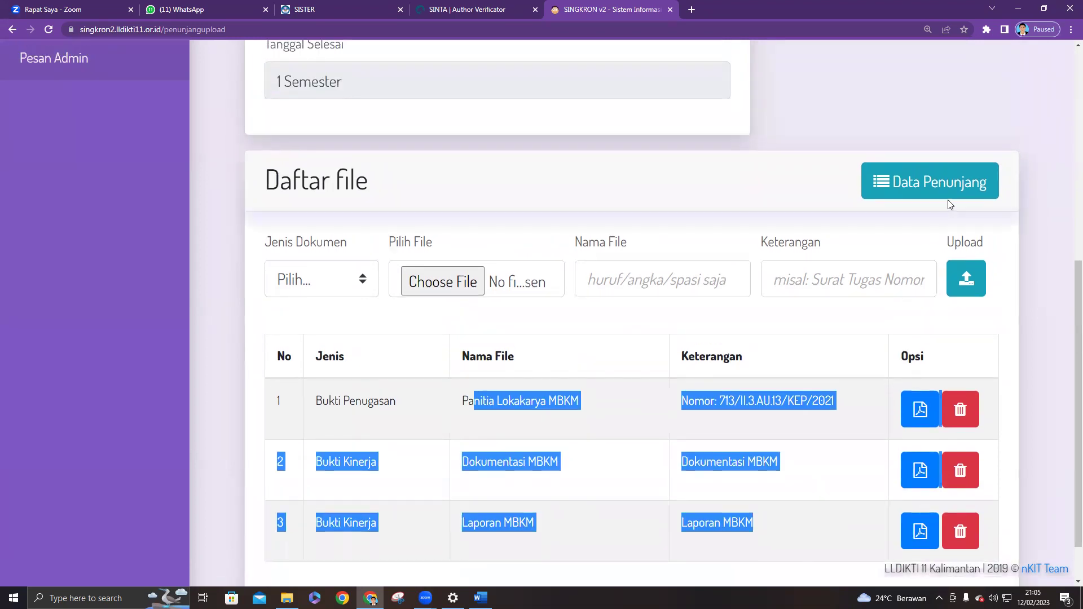
{"action": "left_click", "coordinate": [954, 186]}
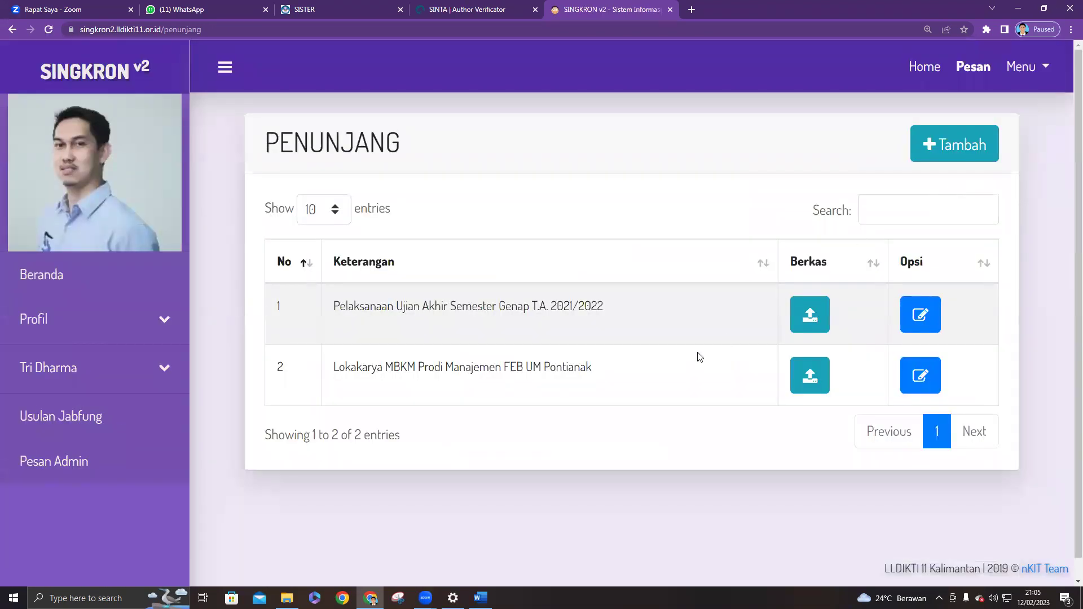
{"action": "scroll", "coordinate": [169, 378], "scroll_direction": "down", "scroll_amount": 1}
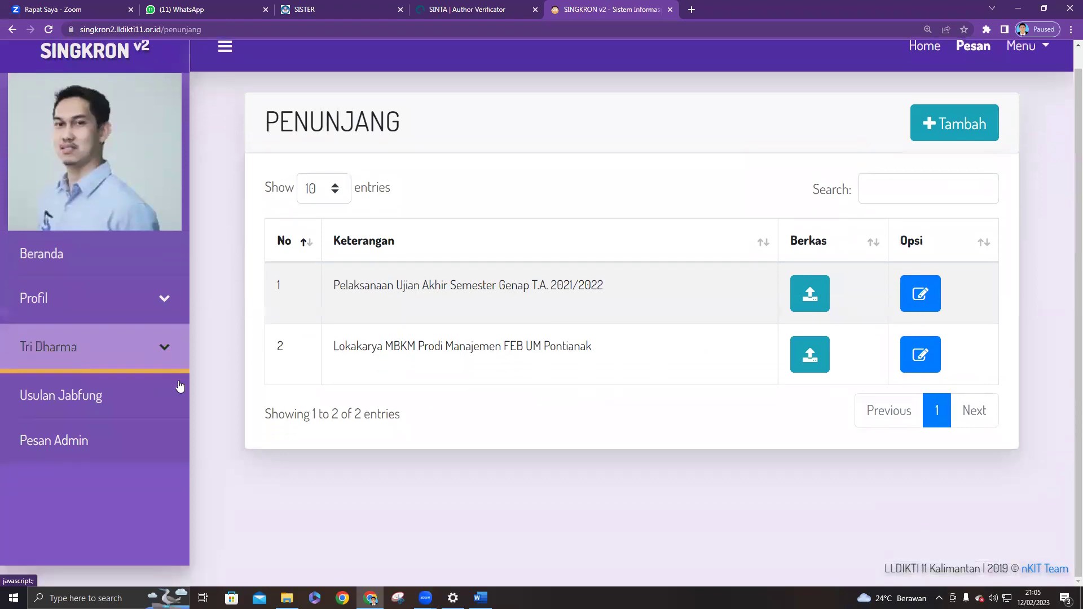
{"action": "left_click", "coordinate": [946, 131]}
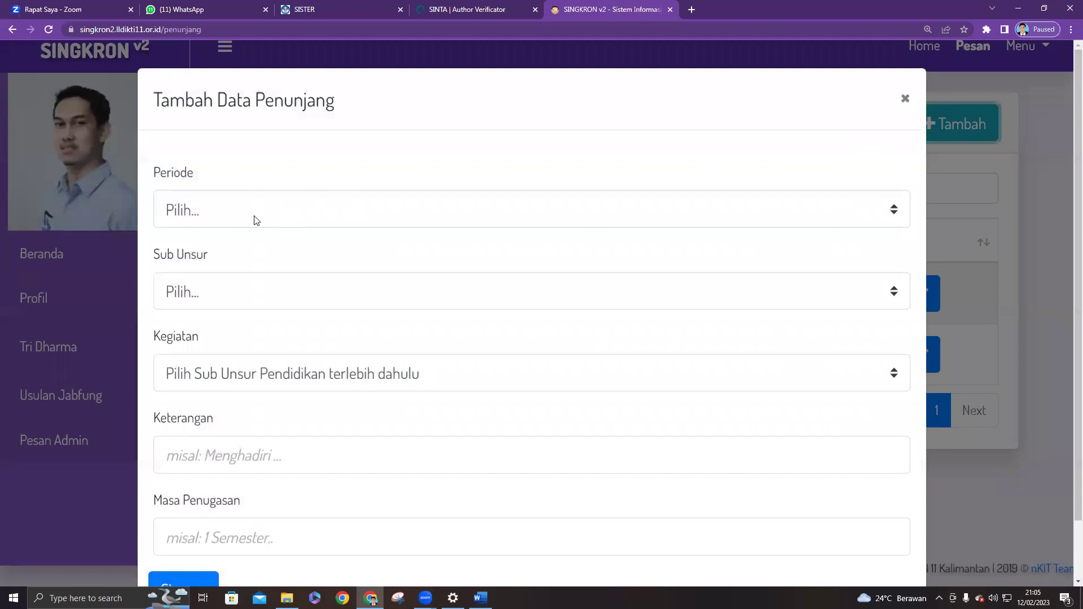
{"action": "left_click", "coordinate": [236, 289]}
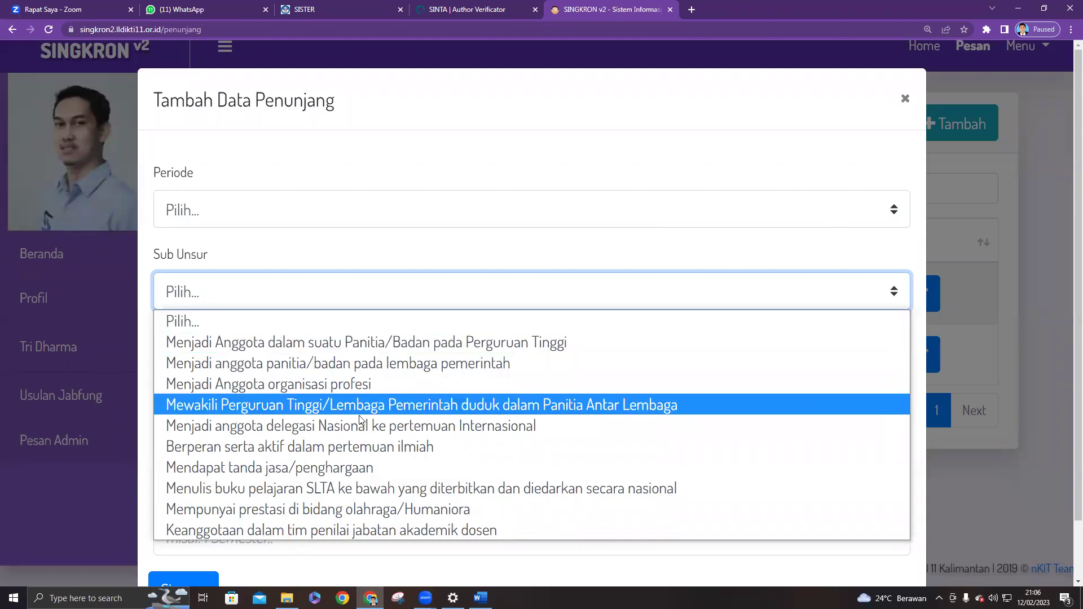
{"action": "left_click", "coordinate": [999, 161]}
{"action": "left_click", "coordinate": [1000, 161]}
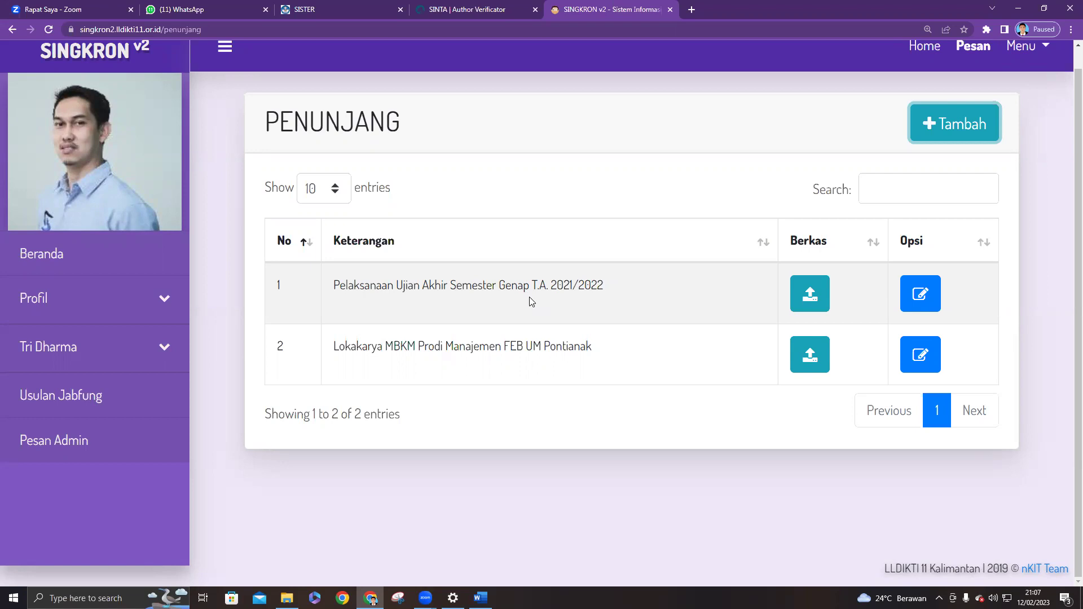
{"action": "left_click", "coordinate": [95, 400]}
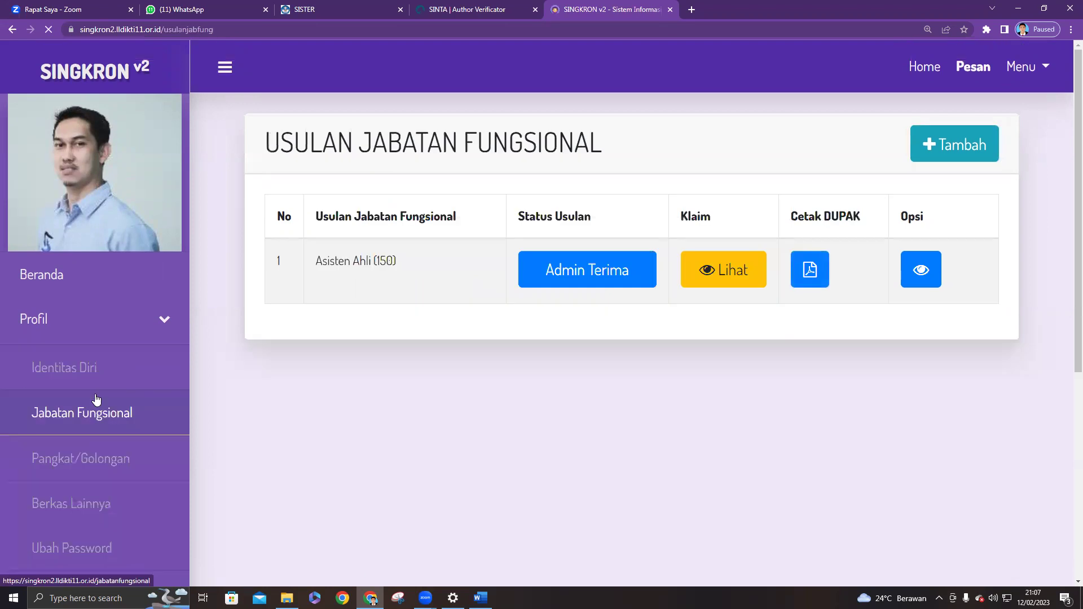
Inspect the assessment start and end date years in a new Usulan Jabfung proposal, closing it unsaved
{"action": "left_click", "coordinate": [97, 401]}
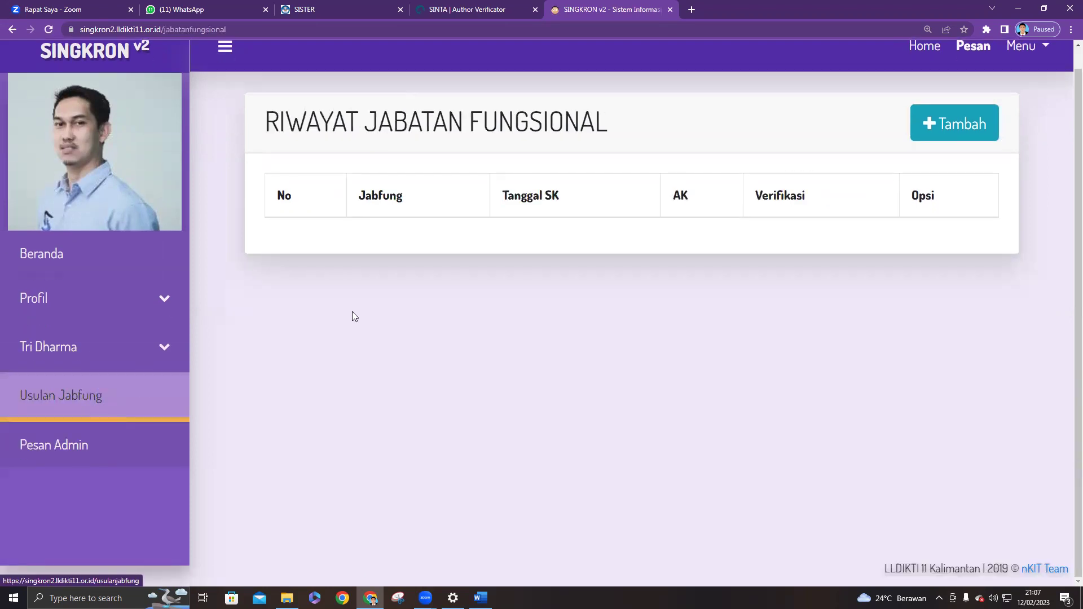
{"action": "left_click", "coordinate": [99, 399]}
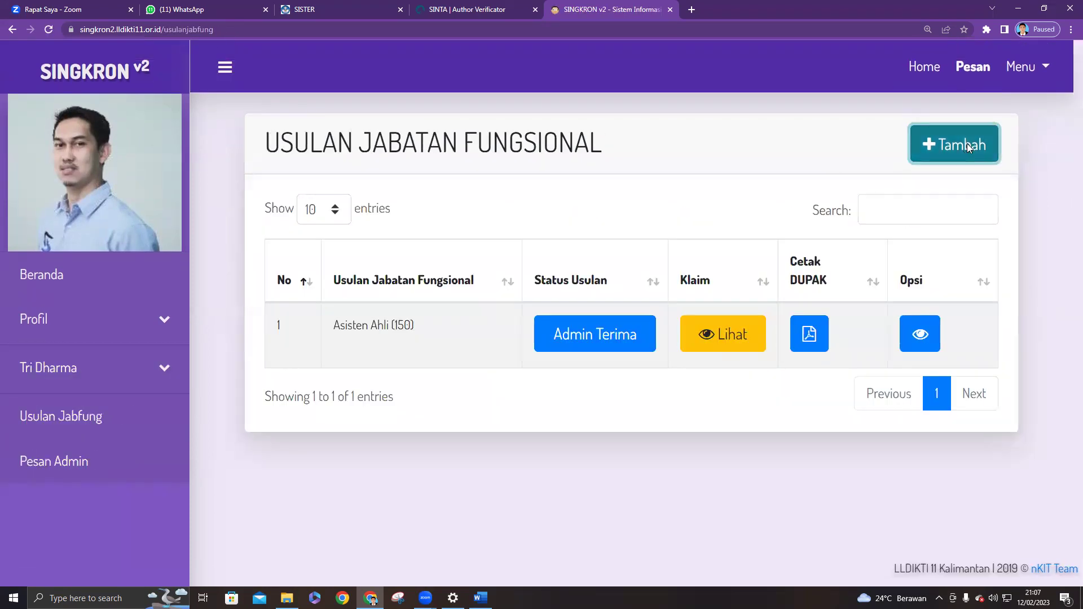
{"action": "left_click", "coordinate": [968, 148]}
{"action": "scroll", "coordinate": [269, 359], "scroll_direction": "down", "scroll_amount": 2}
{"action": "left_click", "coordinate": [235, 258]}
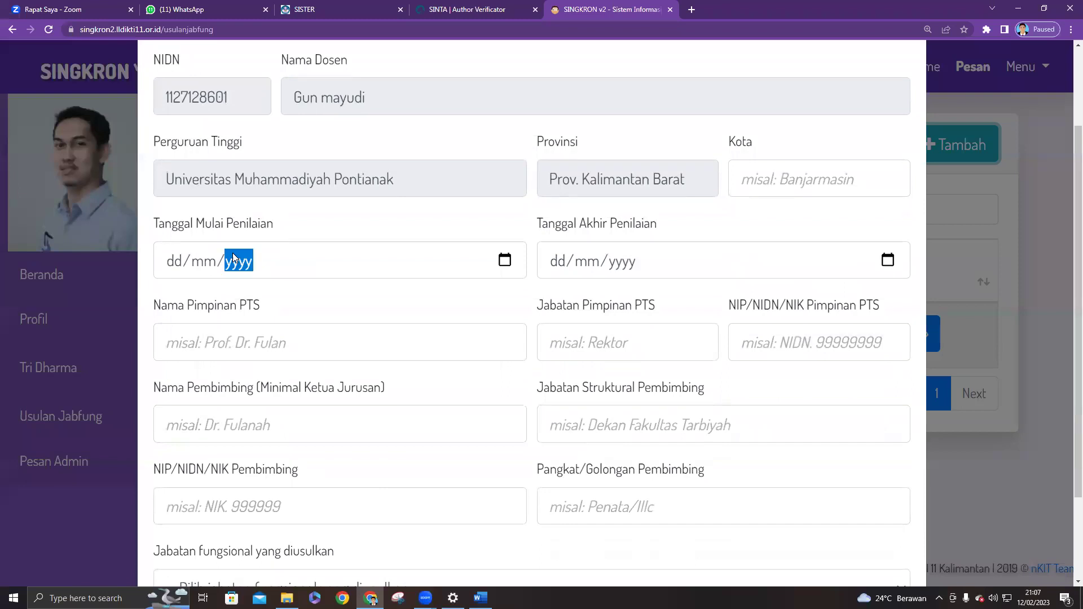
{"action": "left_click", "coordinate": [643, 266]}
{"action": "left_click", "coordinate": [447, 272]}
{"action": "left_click", "coordinate": [604, 265]}
{"action": "left_click", "coordinate": [410, 265]}
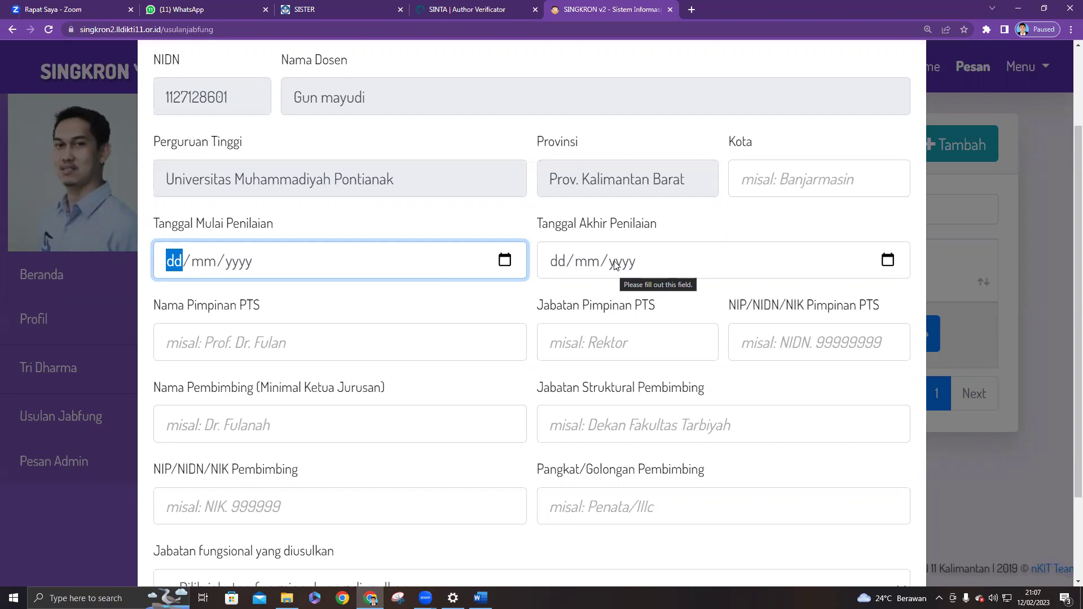
{"action": "left_click", "coordinate": [1028, 188]}
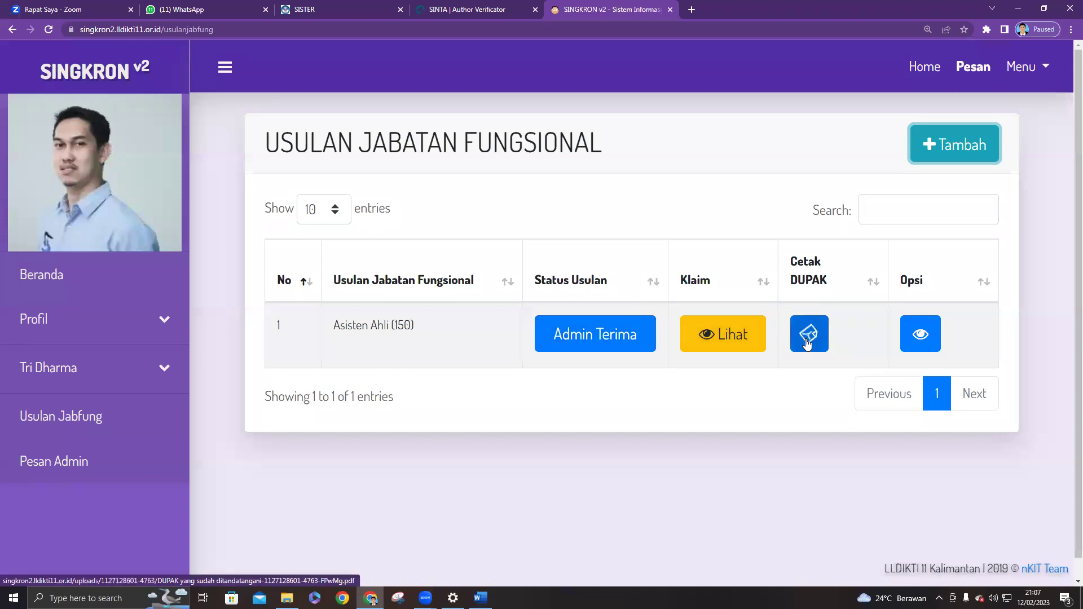
{"action": "left_click", "coordinate": [810, 333]}
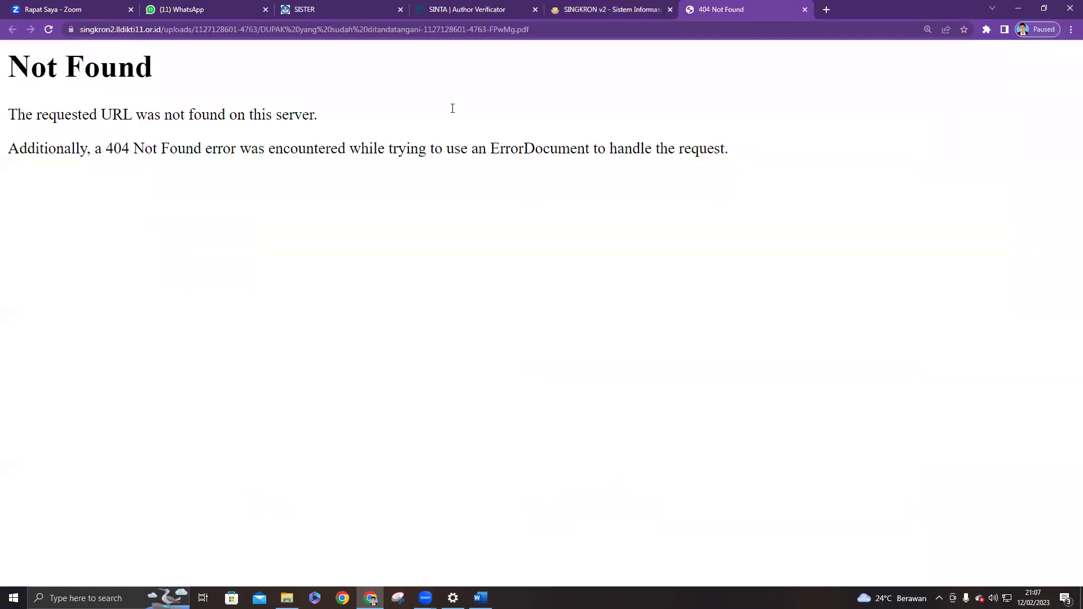
{"action": "left_click", "coordinate": [805, 9]}
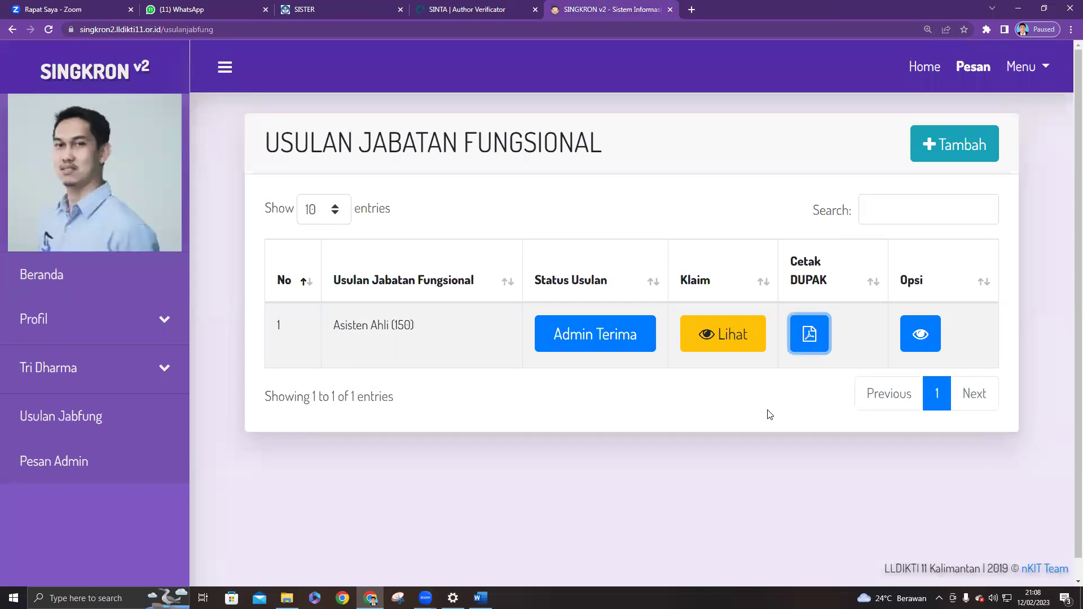
{"action": "left_click", "coordinate": [717, 336]}
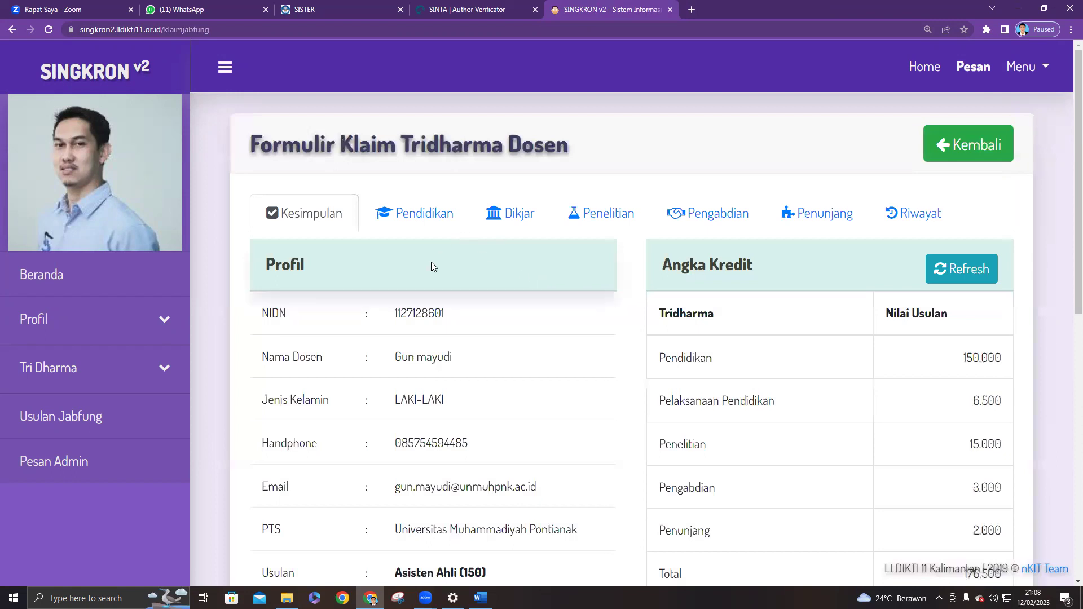
Review the claim summary (176.500 total, Pendidikan 150.000) and its Riwayat status history
{"action": "scroll", "coordinate": [431, 270], "scroll_direction": "down", "scroll_amount": 1}
{"action": "scroll", "coordinate": [431, 270], "scroll_direction": "down", "scroll_amount": 9}
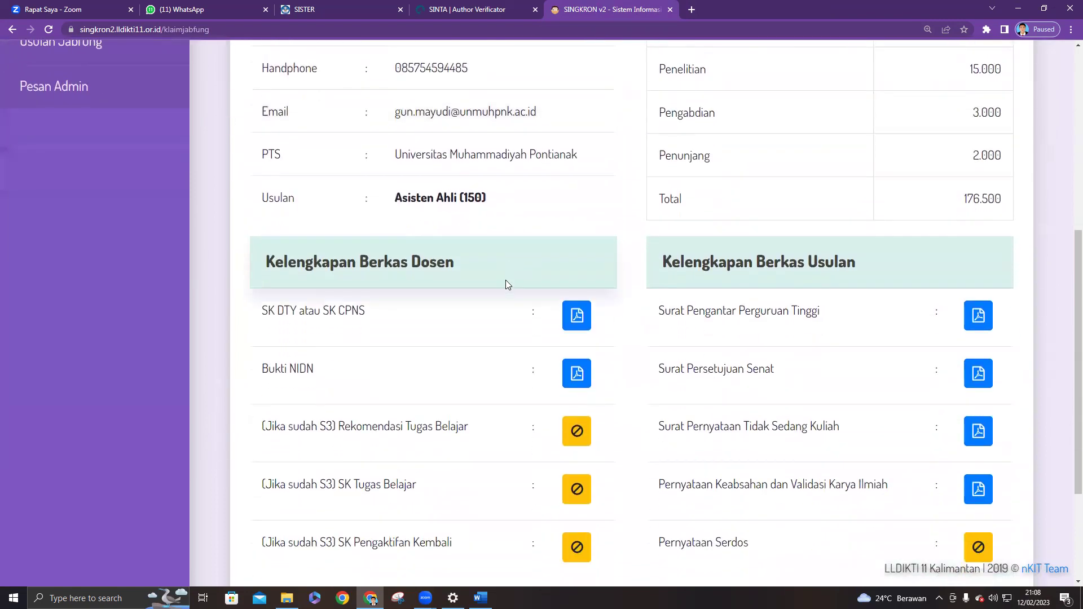
{"action": "scroll", "coordinate": [491, 327], "scroll_direction": "up", "scroll_amount": 10}
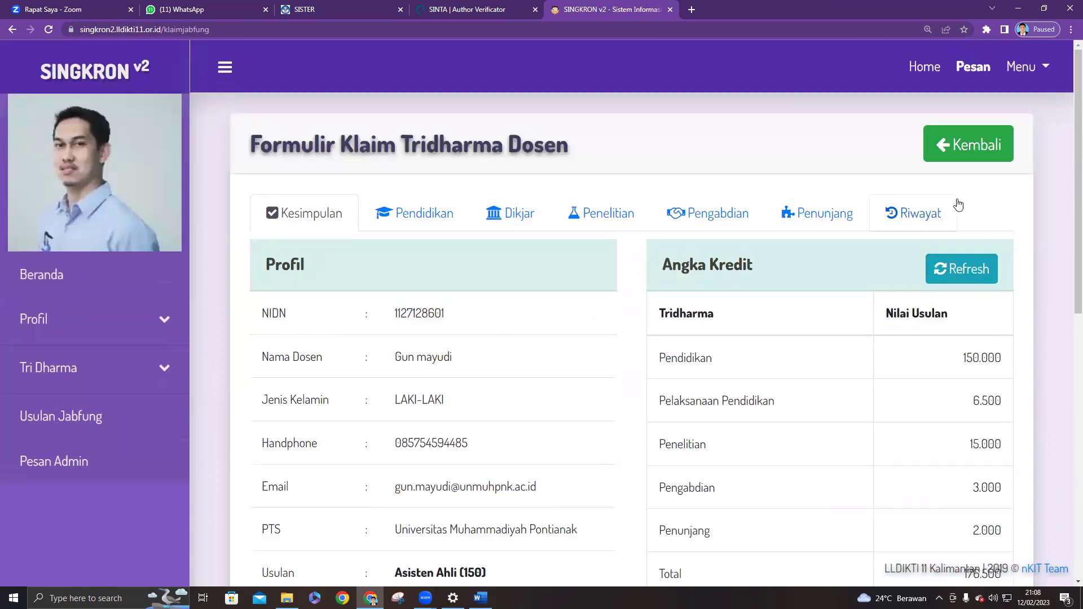
{"action": "left_click", "coordinate": [916, 212]}
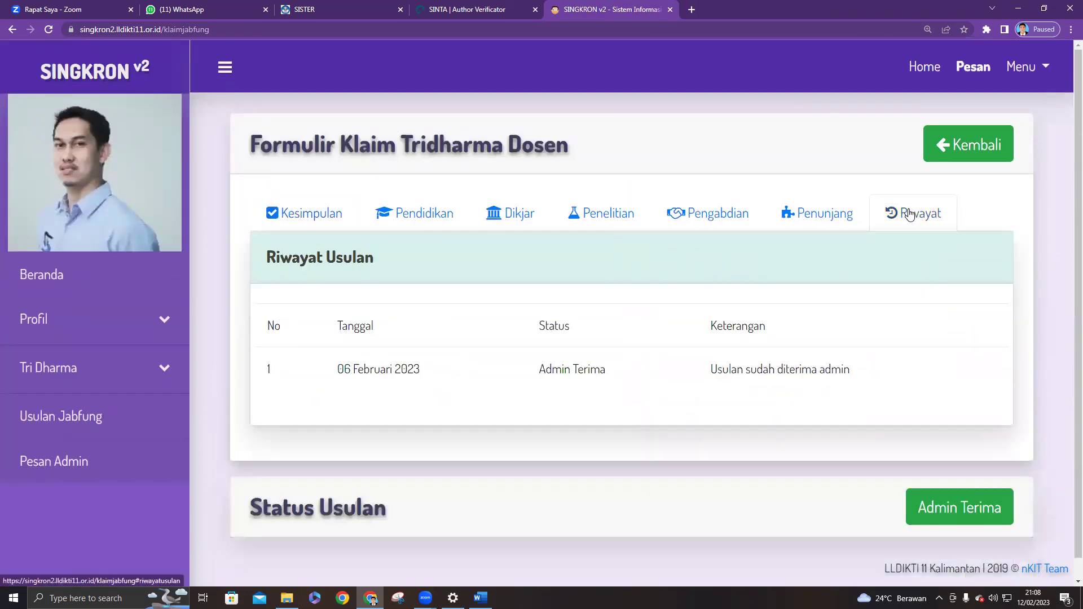
{"action": "left_click", "coordinate": [349, 215]}
{"action": "scroll", "coordinate": [503, 356], "scroll_direction": "down", "scroll_amount": 2}
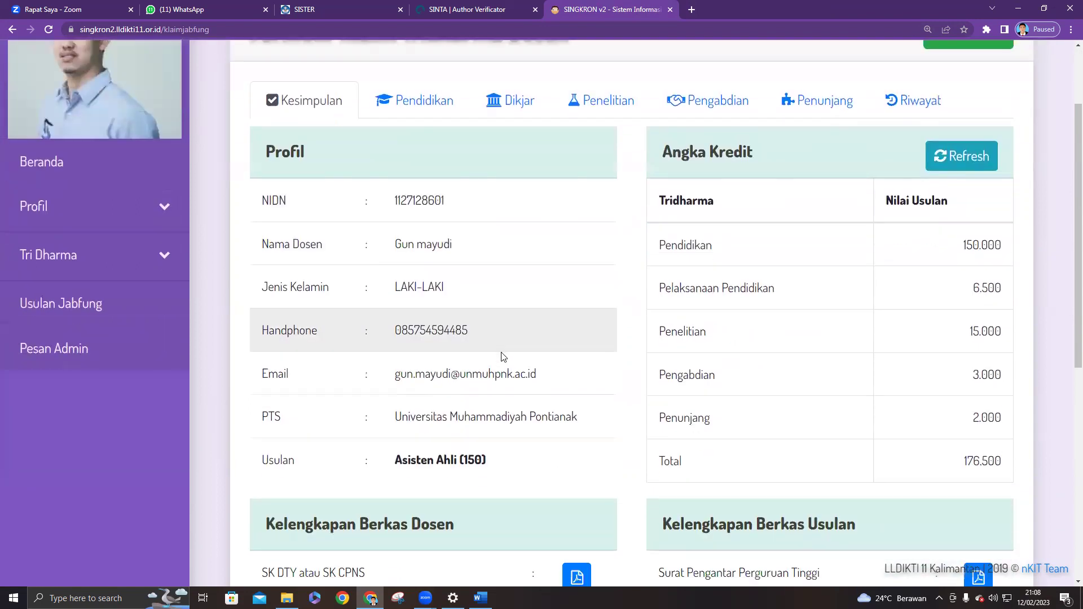
{"action": "scroll", "coordinate": [502, 354], "scroll_direction": "down", "scroll_amount": 8}
{"action": "scroll", "coordinate": [504, 361], "scroll_direction": "up", "scroll_amount": 8}
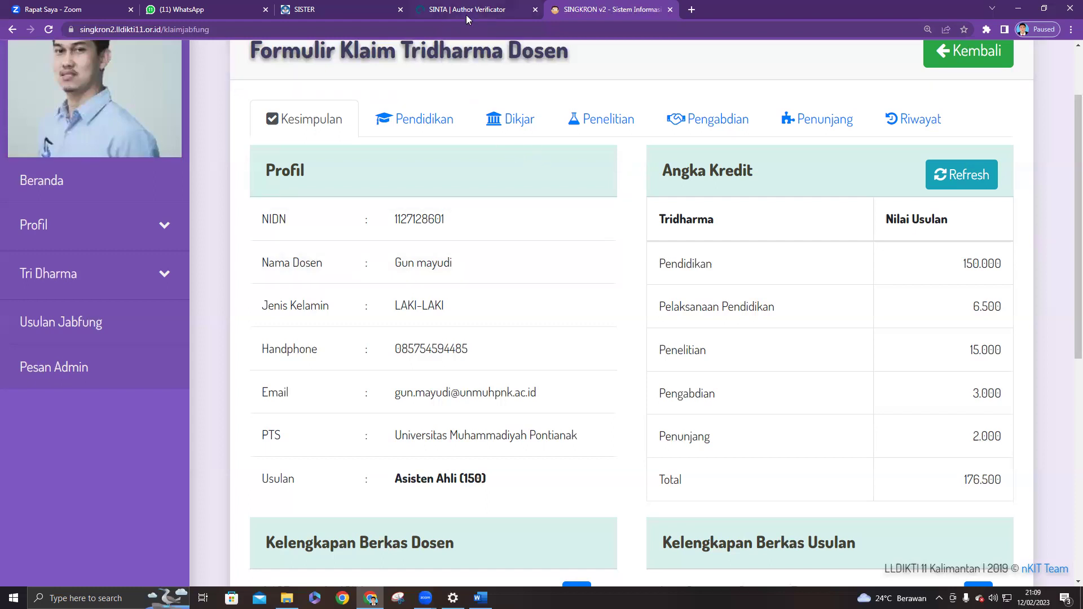
Return to the Usulan Jabfung page via the expanded Tri Dharma sidebar
{"action": "mouse_move", "coordinate": [466, 15]}
{"action": "left_click", "coordinate": [34, 282]}
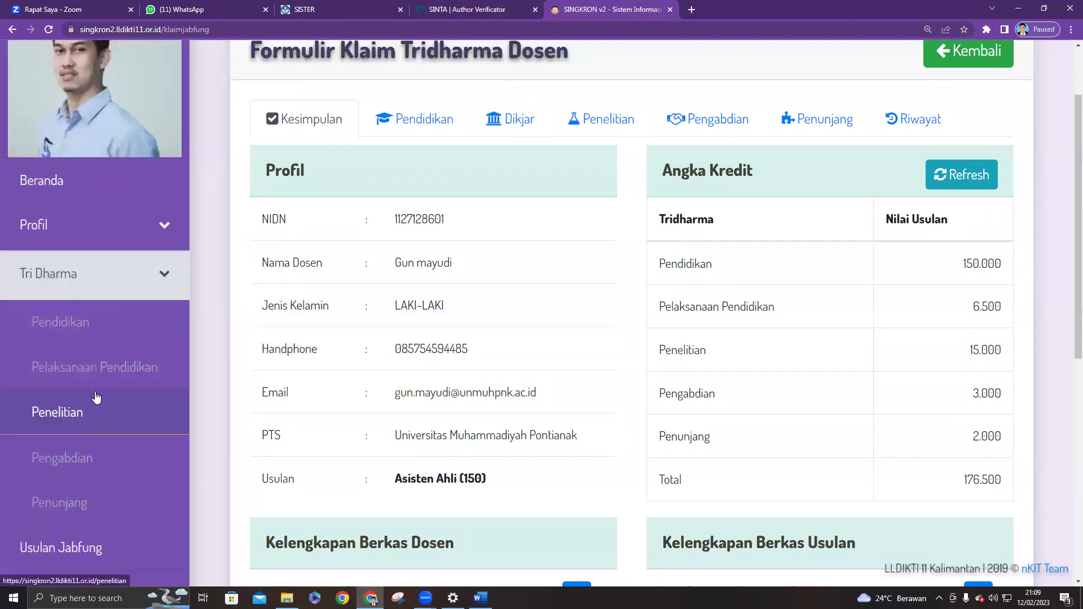
{"action": "scroll", "coordinate": [84, 344], "scroll_direction": "down", "scroll_amount": 2}
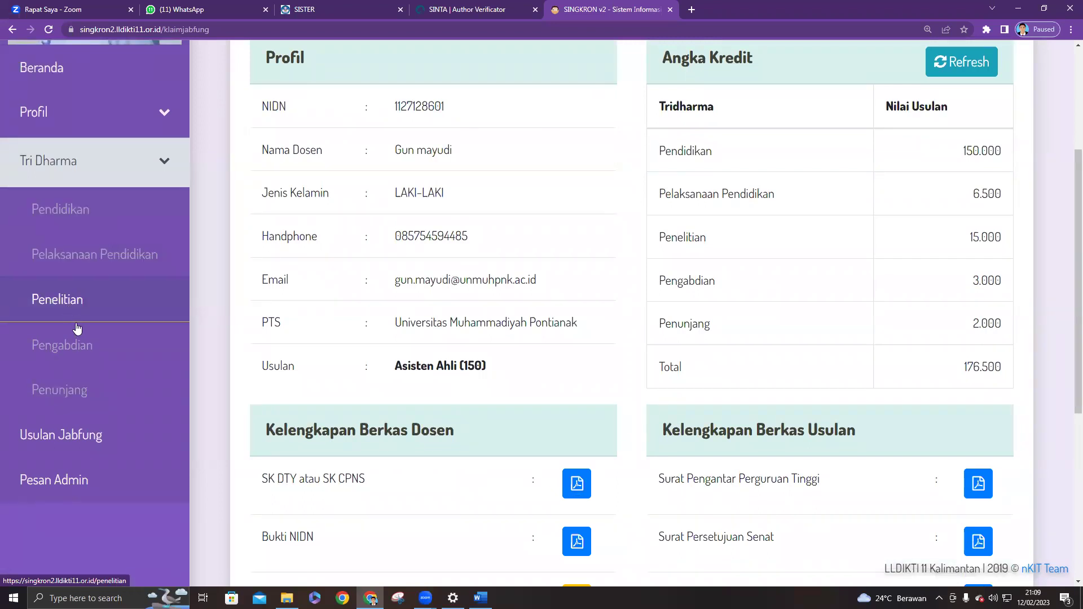
{"action": "left_click", "coordinate": [81, 438]}
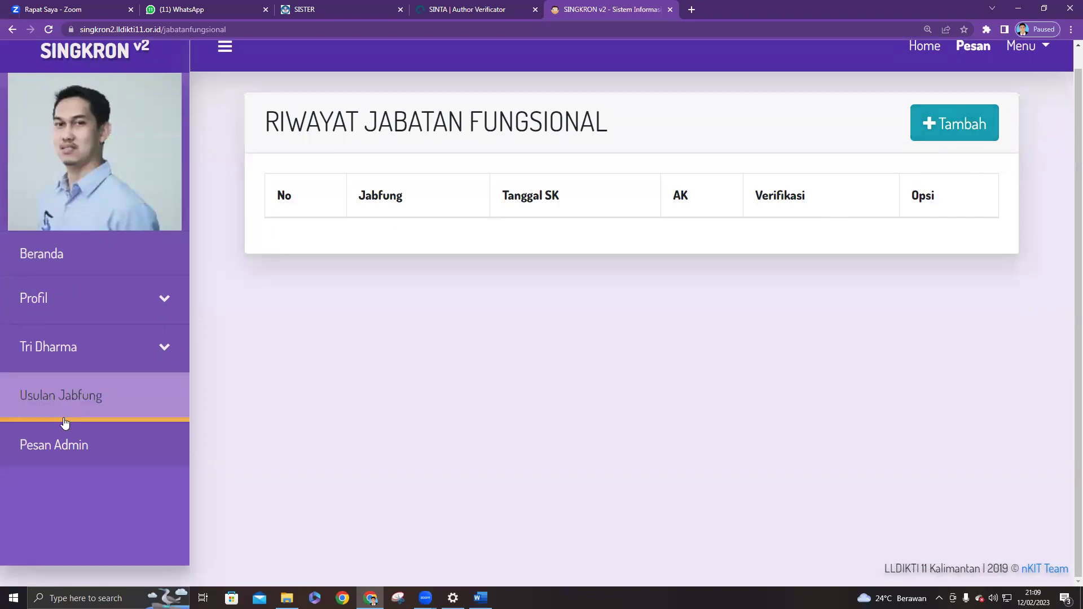
{"action": "left_click", "coordinate": [70, 398]}
{"action": "left_click", "coordinate": [965, 147]}
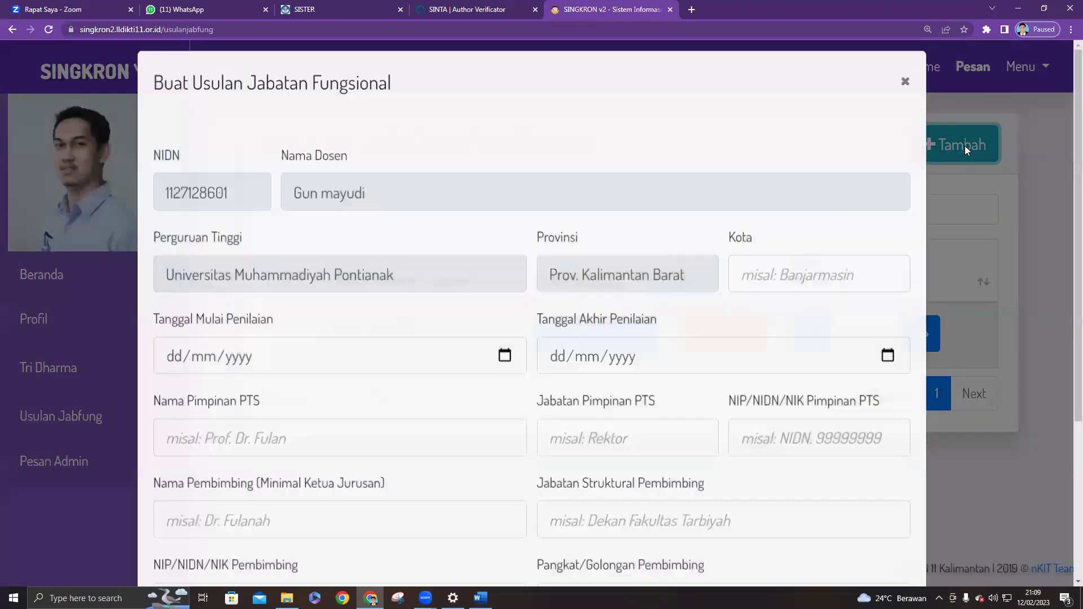
{"action": "scroll", "coordinate": [375, 254], "scroll_direction": "down", "scroll_amount": 4}
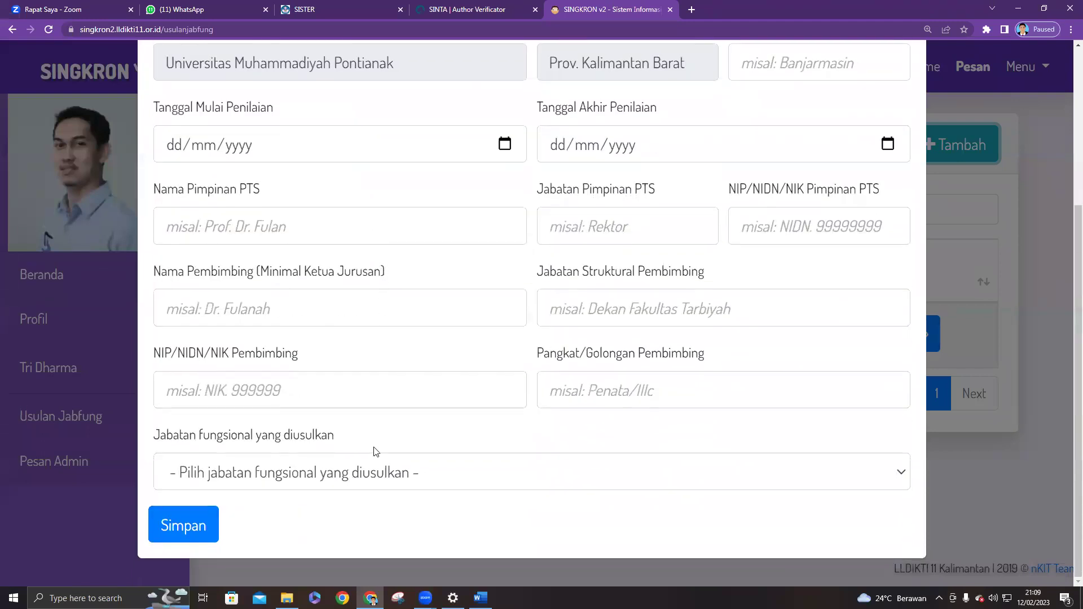
{"action": "left_click", "coordinate": [1032, 328]}
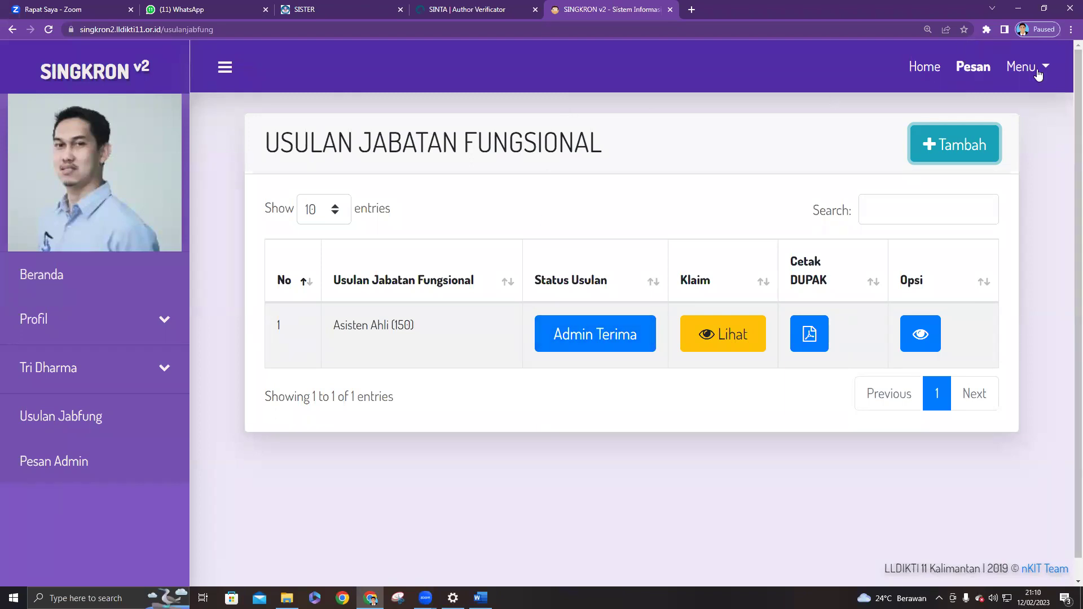
{"action": "left_click", "coordinate": [963, 163]}
{"action": "left_click", "coordinate": [829, 262]}
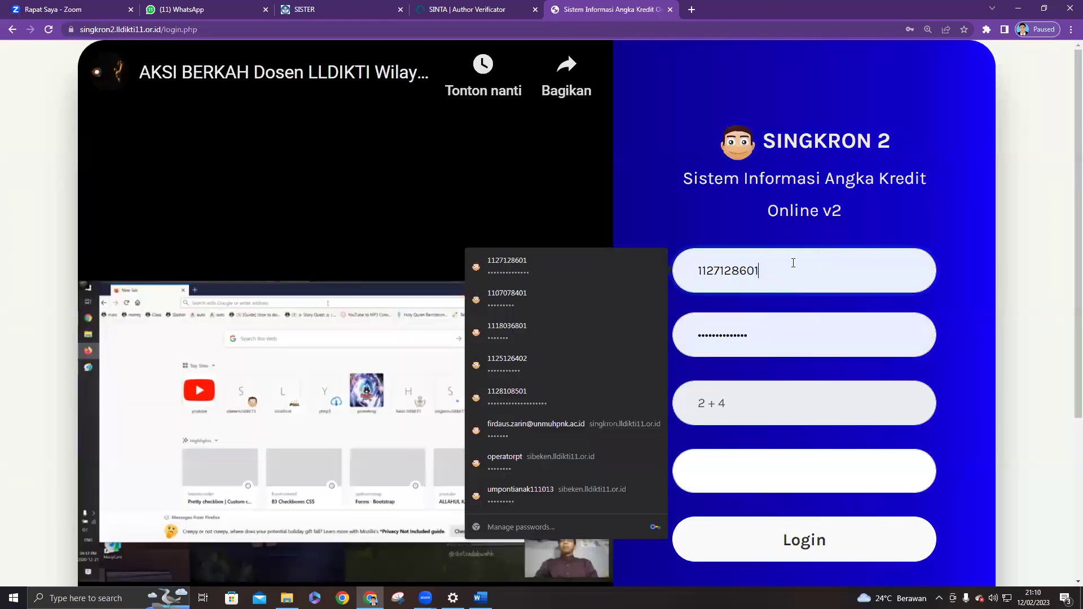
Sign in with the other saved lecturer login, captcha answer 6, and open Usulan Jabfung
{"action": "left_click_drag", "start_coordinate": [763, 271], "coordinate": [683, 271]}
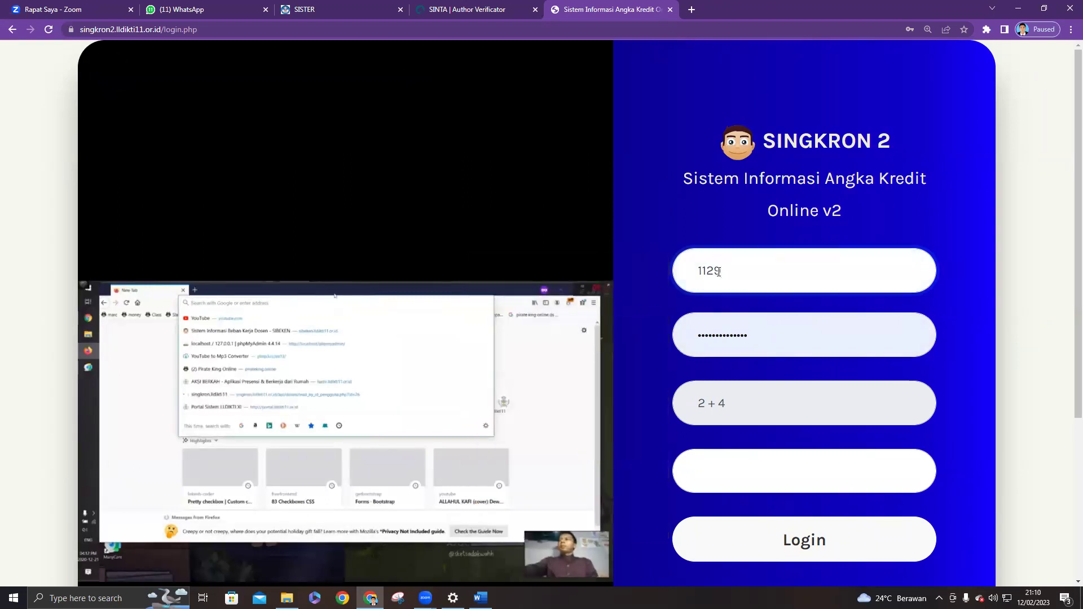
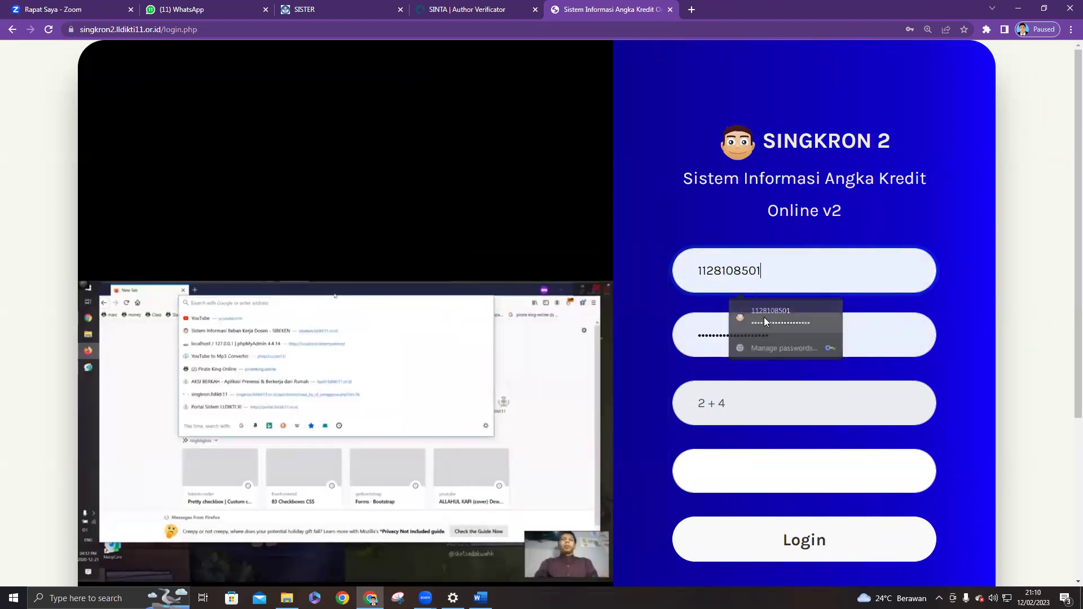
{"action": "left_click", "coordinate": [763, 318]}
{"action": "left_click", "coordinate": [724, 471]}
{"action": "type", "text": "6"}
{"action": "key", "text": "Return"}
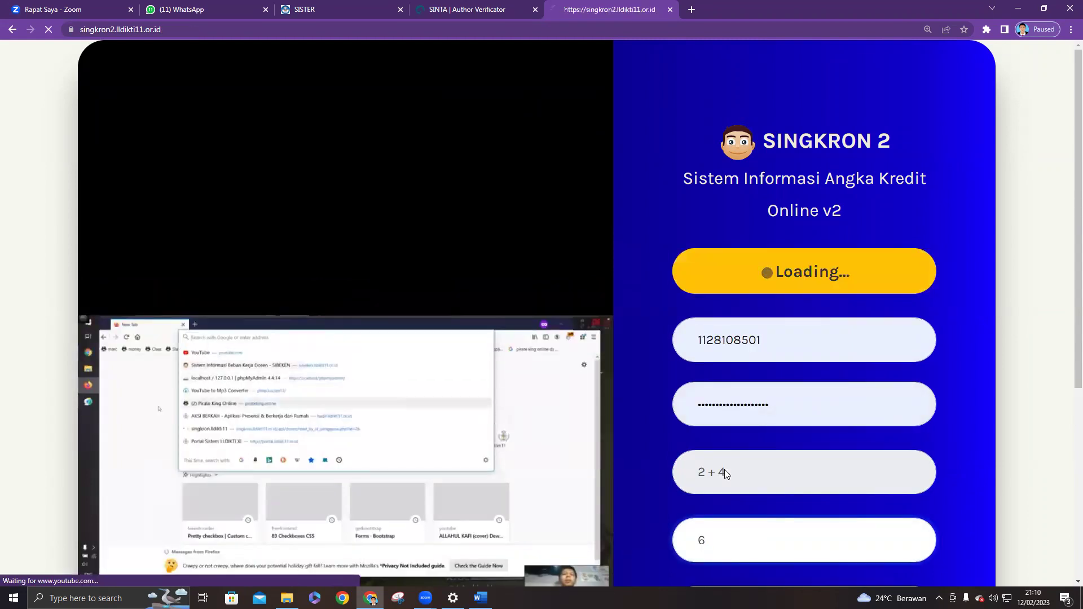
{"action": "left_click", "coordinate": [106, 450]}
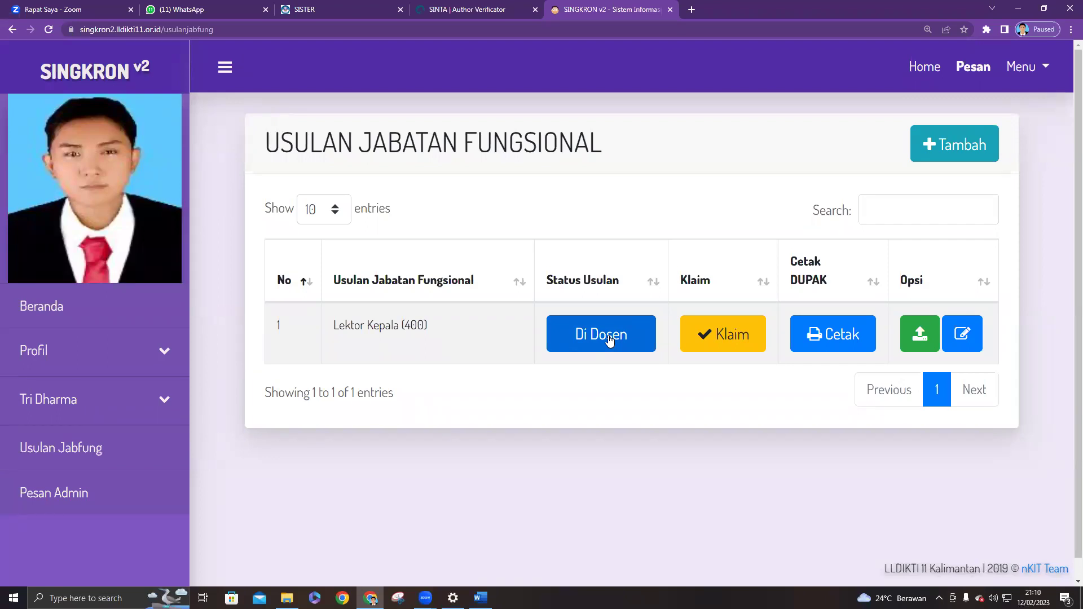
{"action": "left_click", "coordinate": [114, 409]}
{"action": "scroll", "coordinate": [101, 455], "scroll_direction": "down", "scroll_amount": 3}
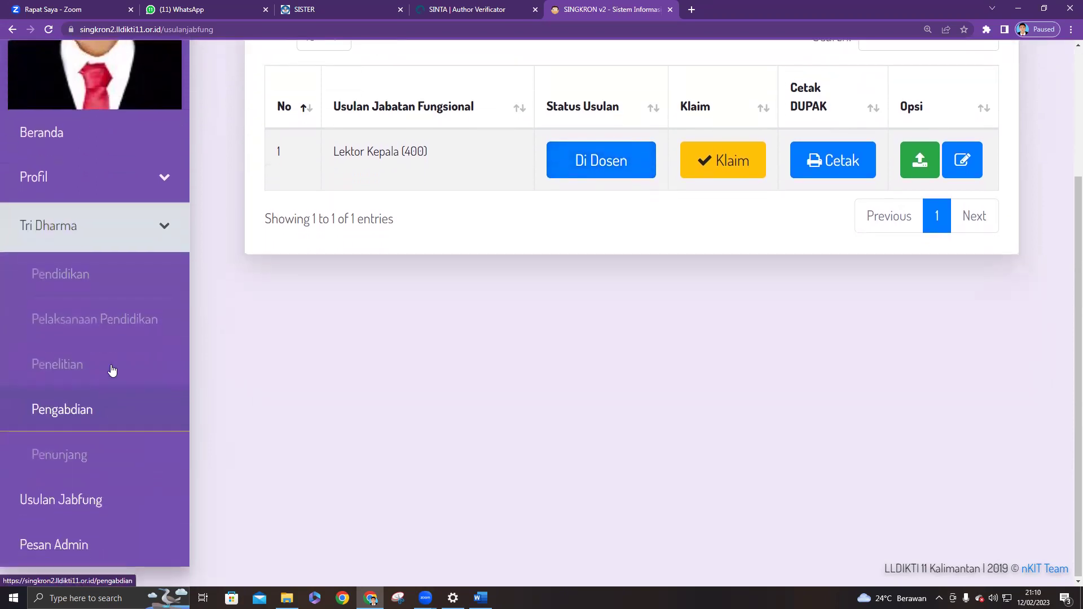
{"action": "left_click", "coordinate": [113, 331]}
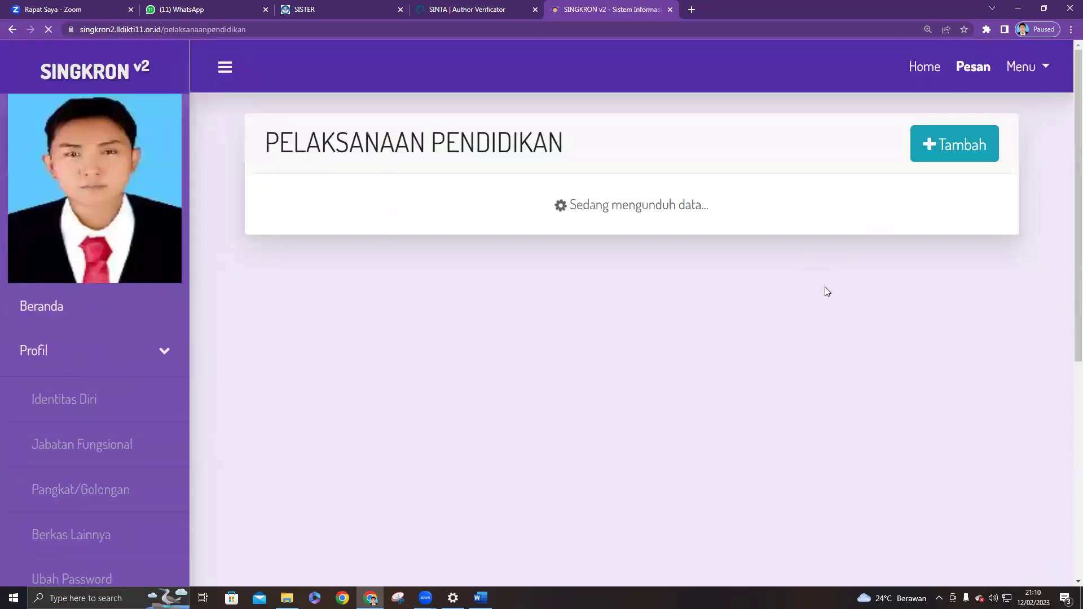
{"action": "scroll", "coordinate": [639, 289], "scroll_direction": "down", "scroll_amount": 7}
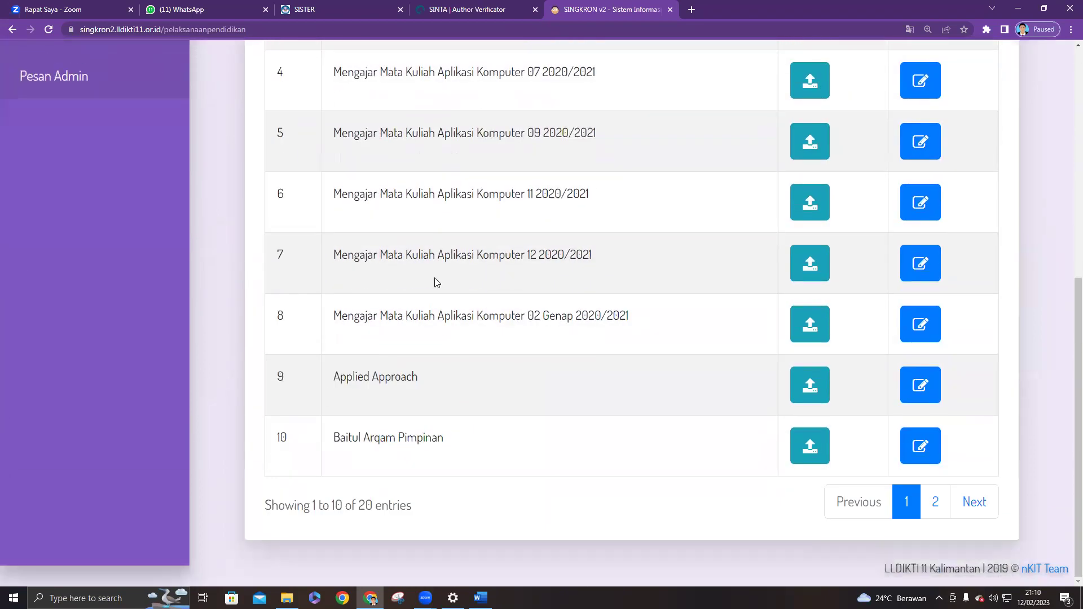
{"action": "scroll", "coordinate": [437, 282], "scroll_direction": "up", "scroll_amount": 10}
{"action": "left_click", "coordinate": [97, 375]}
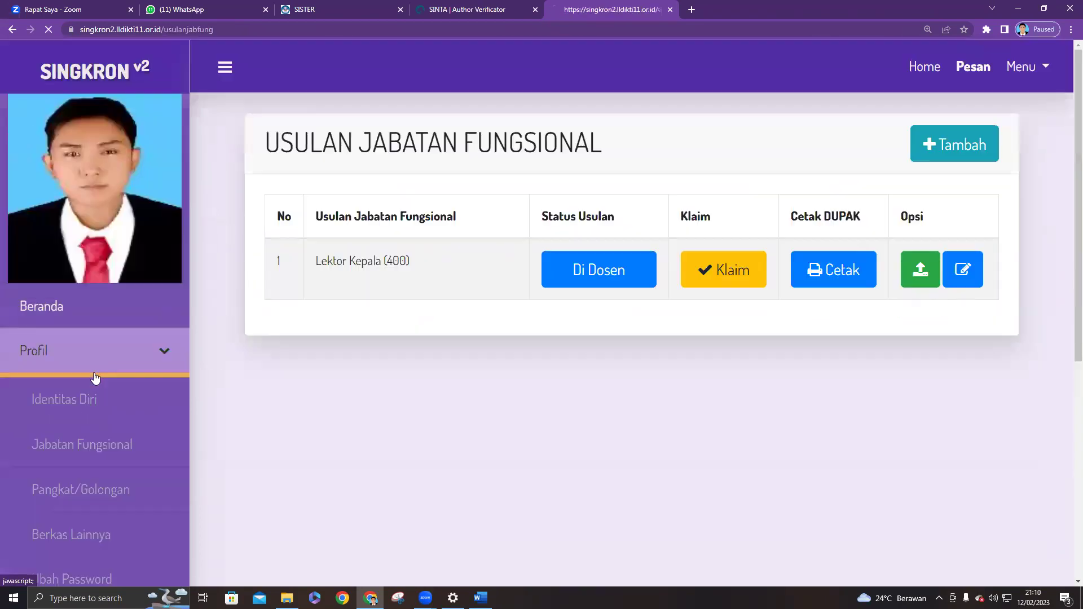
{"action": "left_click_drag", "start_coordinate": [406, 326], "coordinate": [453, 330]}
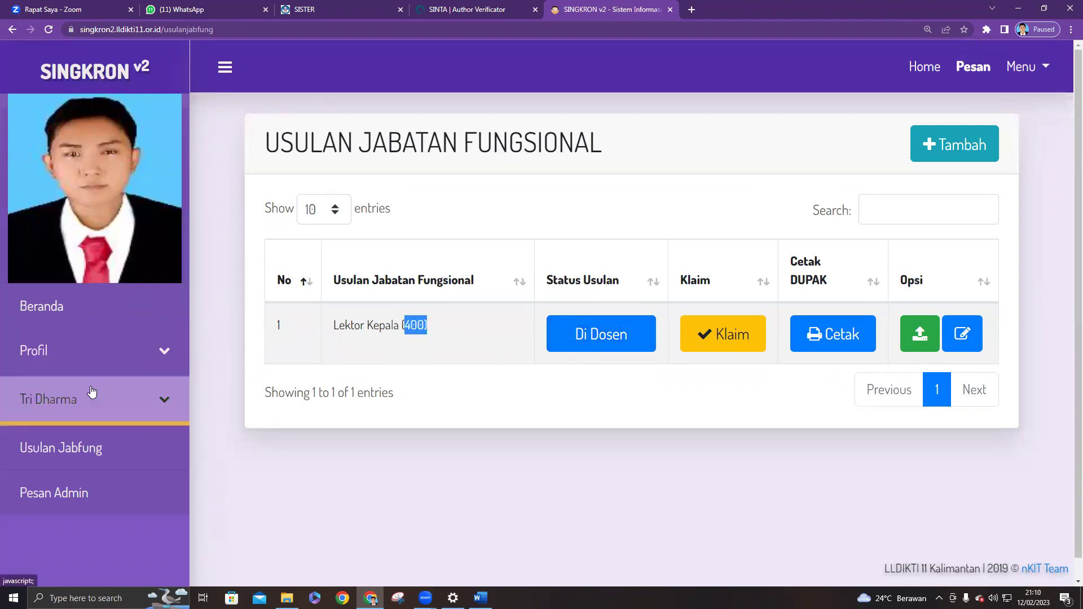
{"action": "left_click", "coordinate": [92, 395]}
{"action": "left_click", "coordinate": [86, 490]}
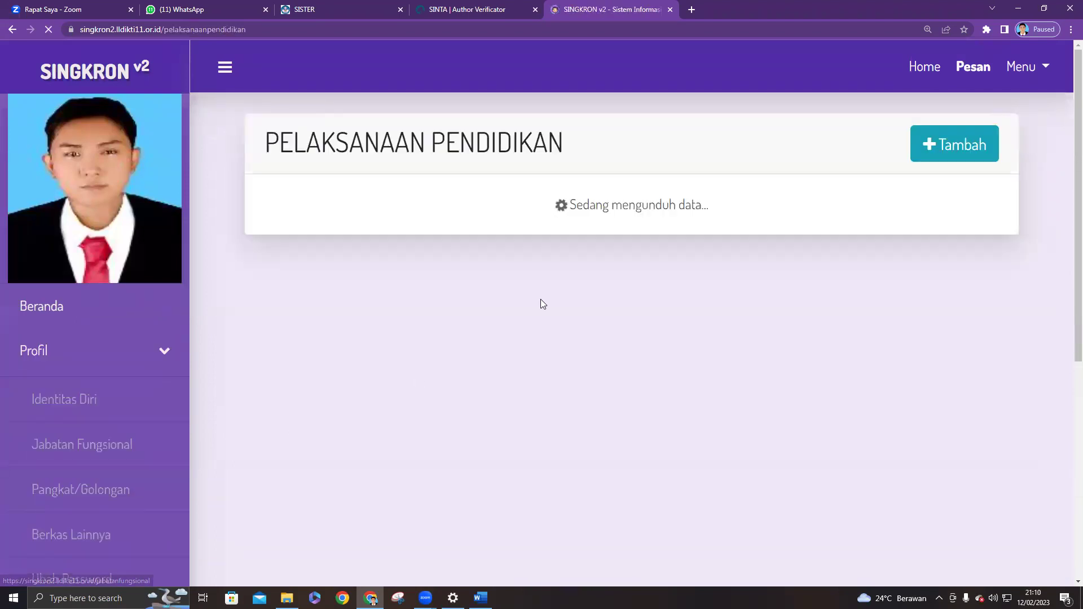
{"action": "scroll", "coordinate": [502, 324], "scroll_direction": "down", "scroll_amount": 3}
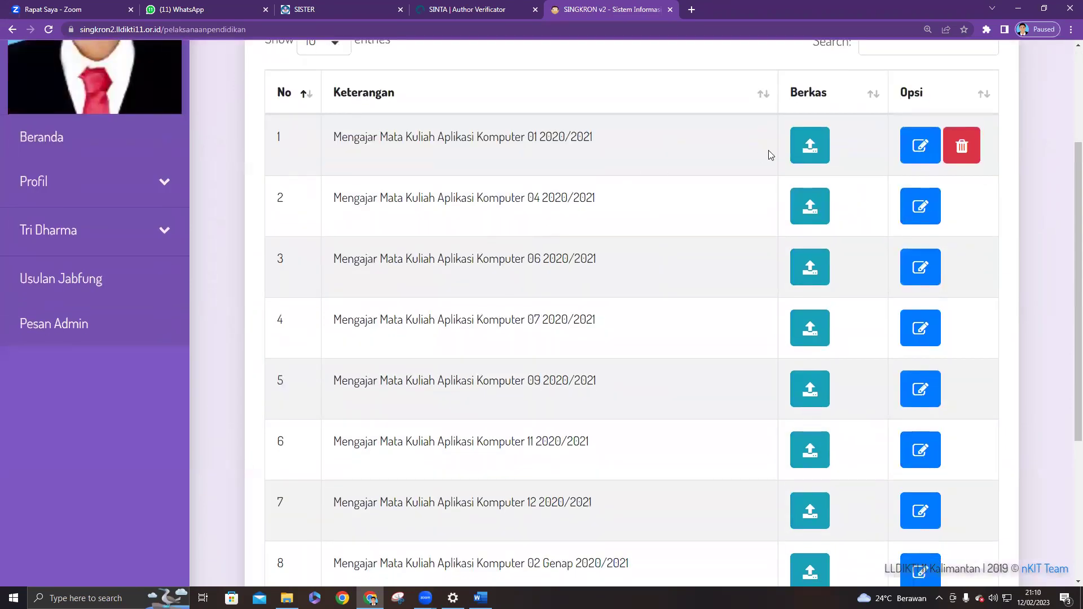
{"action": "left_click", "coordinate": [814, 210]}
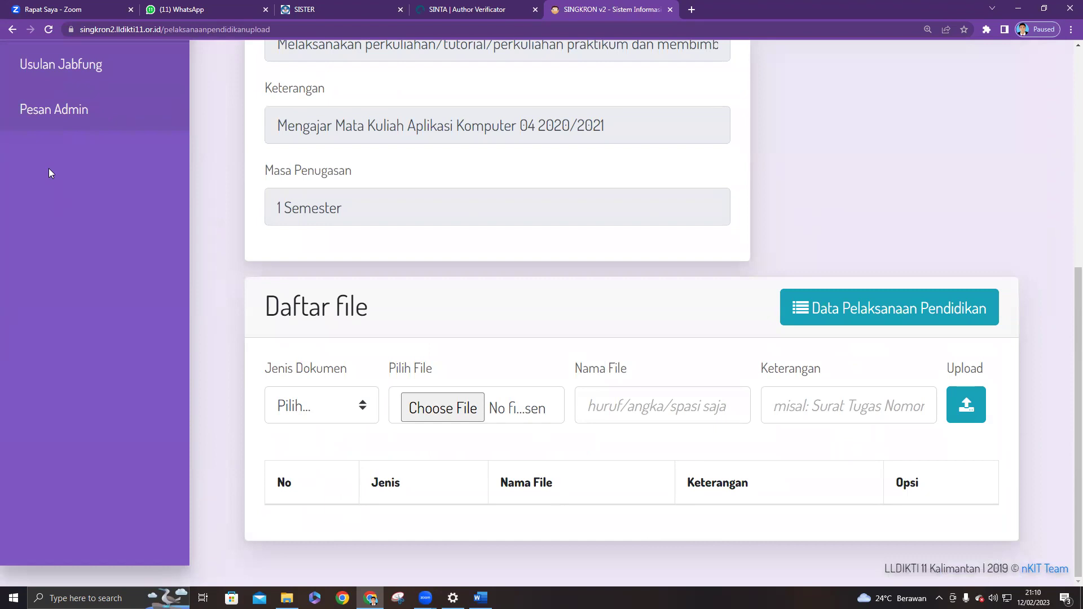
{"action": "left_click", "coordinate": [12, 30]}
{"action": "left_click_drag", "start_coordinate": [434, 138], "coordinate": [672, 299]}
{"action": "scroll", "coordinate": [565, 323], "scroll_direction": "down", "scroll_amount": 5}
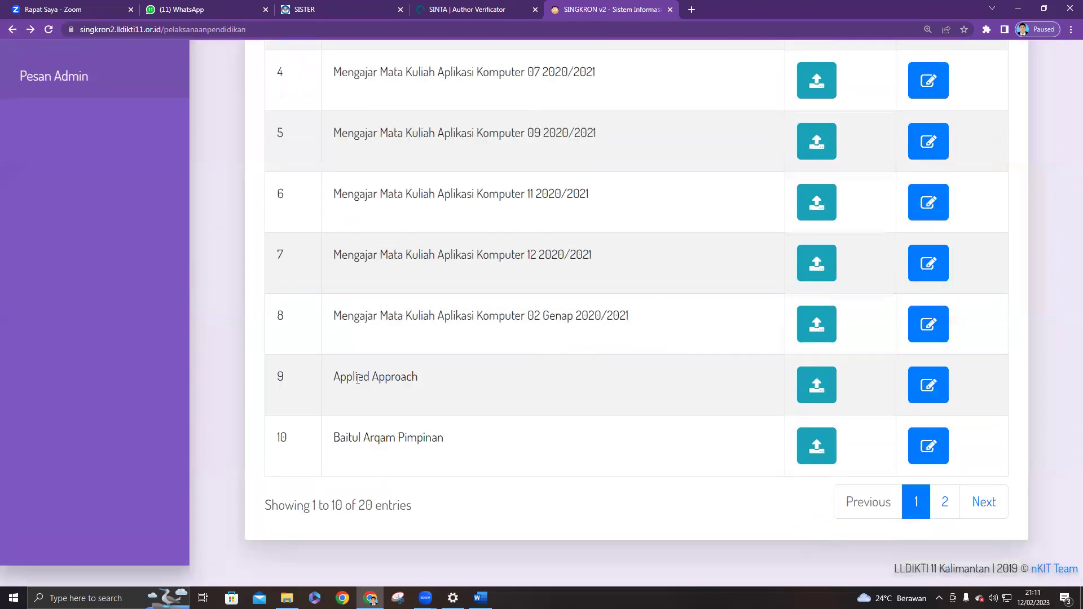
{"action": "left_click_drag", "start_coordinate": [330, 384], "coordinate": [473, 379]}
{"action": "left_click_drag", "start_coordinate": [322, 450], "coordinate": [495, 442]}
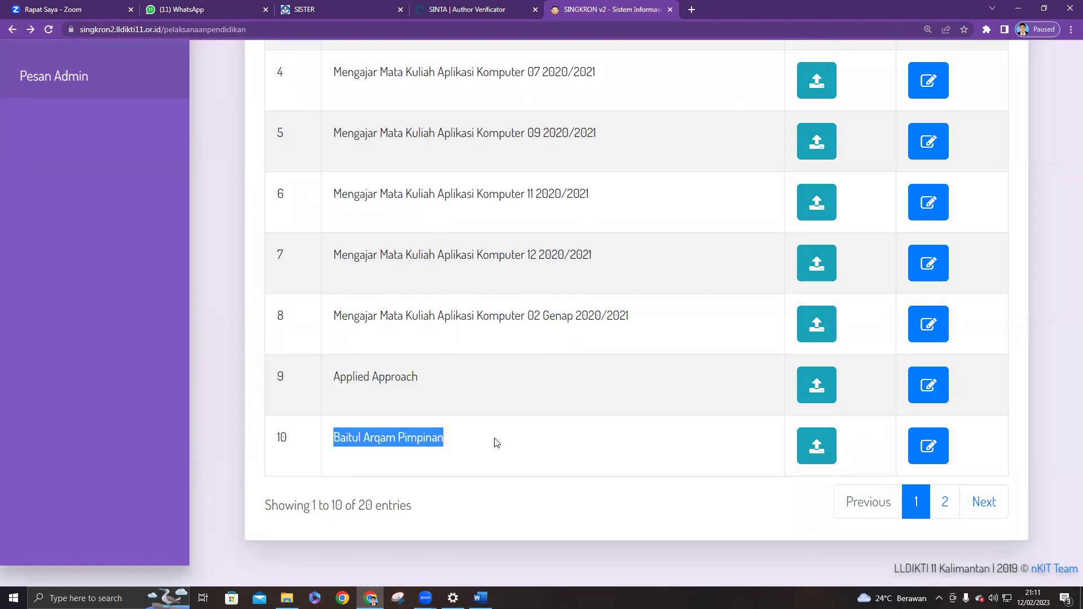
{"action": "scroll", "coordinate": [240, 456], "scroll_direction": "up", "scroll_amount": 7}
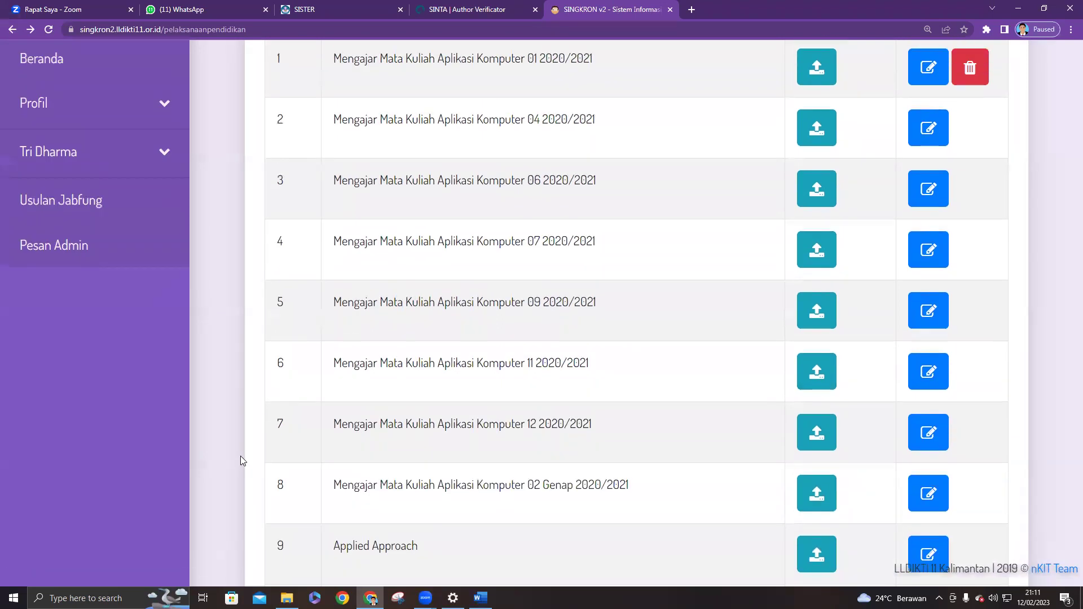
{"action": "left_click", "coordinate": [90, 406]}
{"action": "scroll", "coordinate": [112, 457], "scroll_direction": "down", "scroll_amount": 2}
{"action": "left_click", "coordinate": [111, 437]}
{"action": "scroll", "coordinate": [792, 309], "scroll_direction": "down", "scroll_amount": 4}
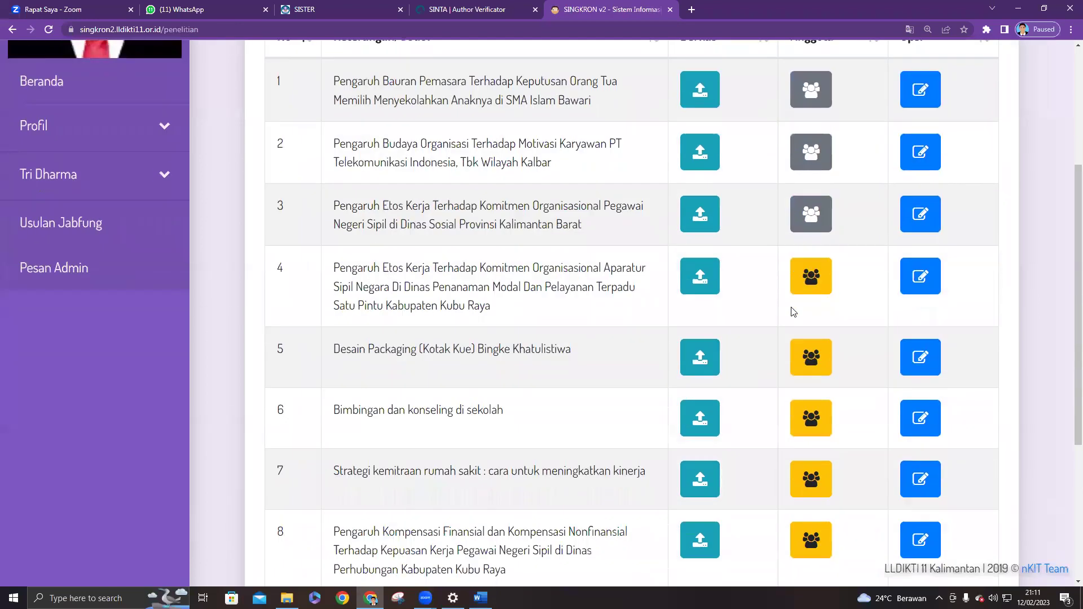
{"action": "scroll", "coordinate": [164, 340], "scroll_direction": "up", "scroll_amount": 1}
{"action": "left_click", "coordinate": [104, 181]}
{"action": "left_click", "coordinate": [120, 357]}
{"action": "scroll", "coordinate": [100, 345], "scroll_direction": "down", "scroll_amount": 3}
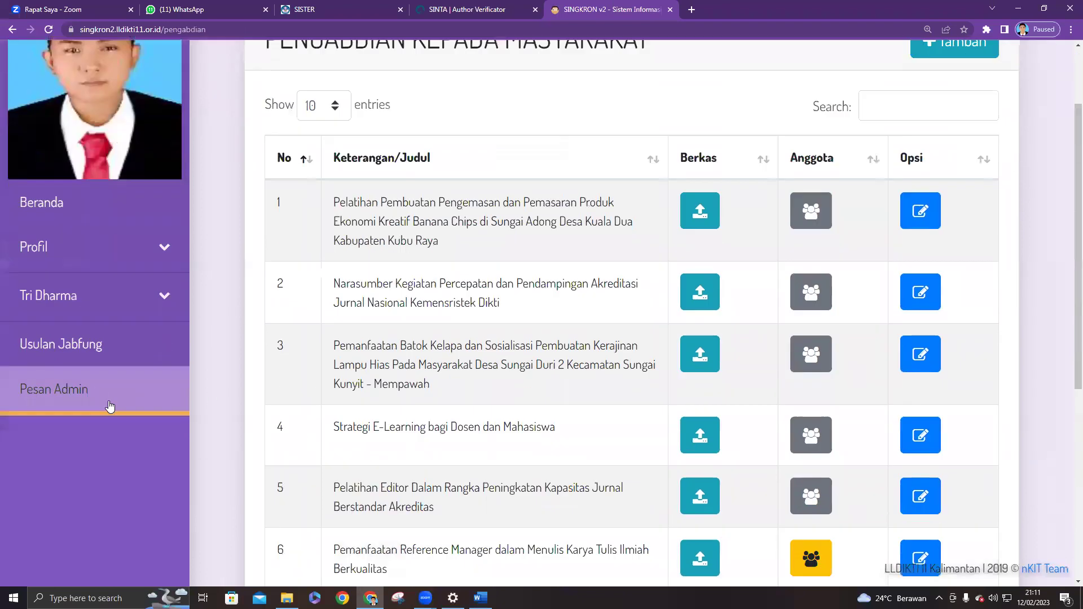
{"action": "left_click", "coordinate": [85, 237]}
{"action": "left_click", "coordinate": [84, 460]}
{"action": "scroll", "coordinate": [662, 307], "scroll_direction": "down", "scroll_amount": 5}
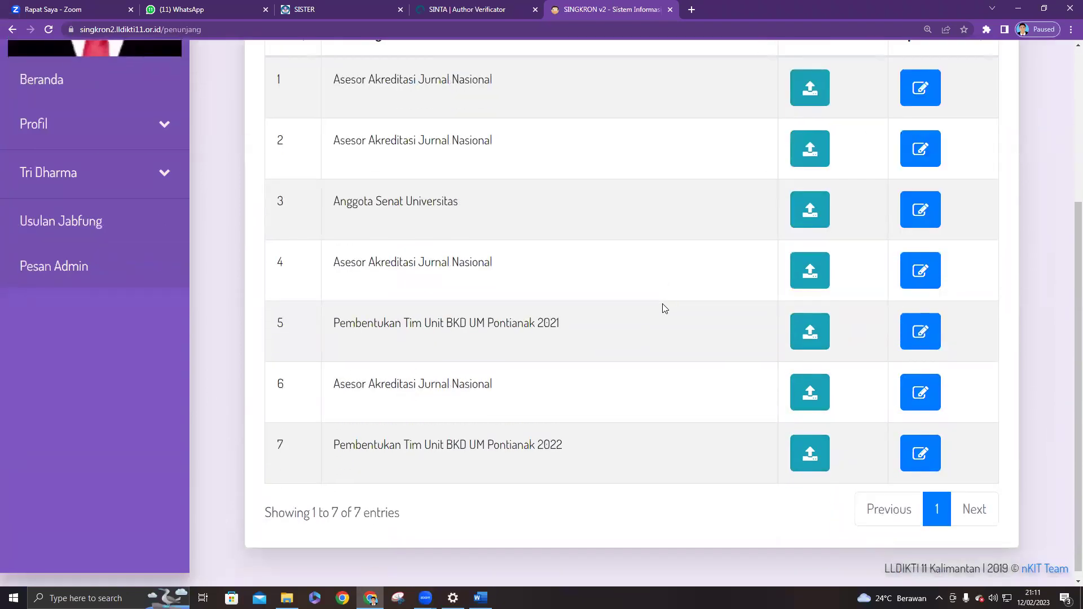
{"action": "scroll", "coordinate": [648, 318], "scroll_direction": "up", "scroll_amount": 5}
{"action": "left_click", "coordinate": [57, 389]}
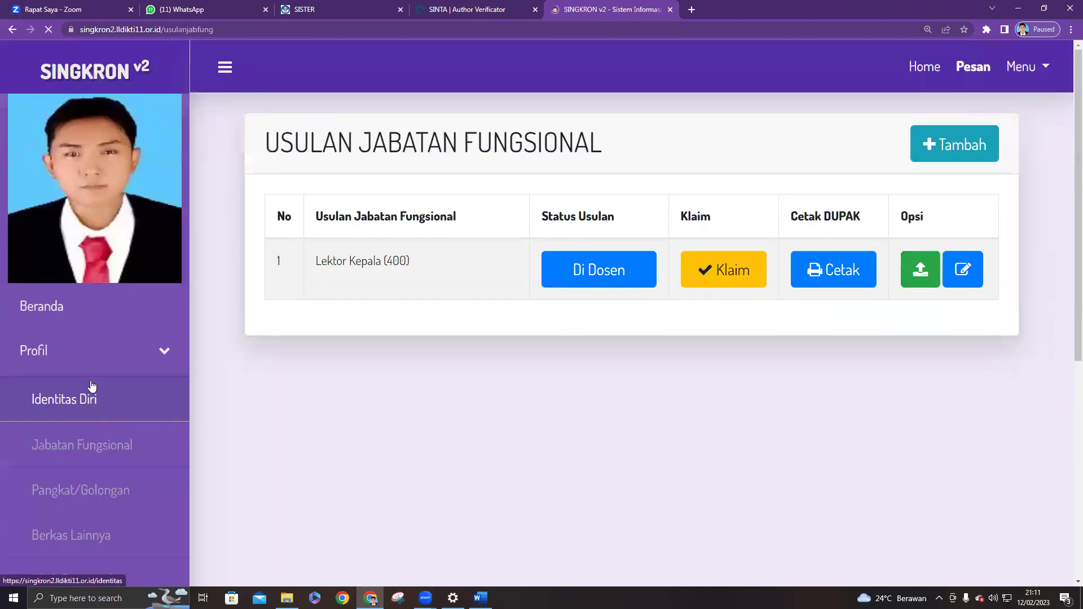
Open and dismiss the new-proposal form twice and the Di Dosen status details
{"action": "left_click", "coordinate": [915, 151]}
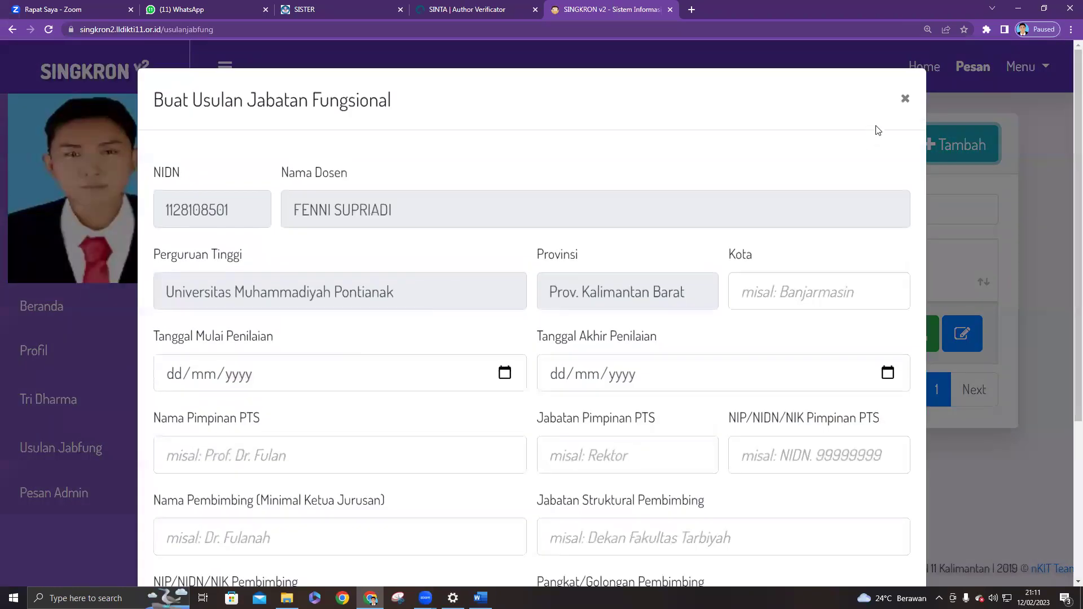
{"action": "left_click", "coordinate": [904, 102]}
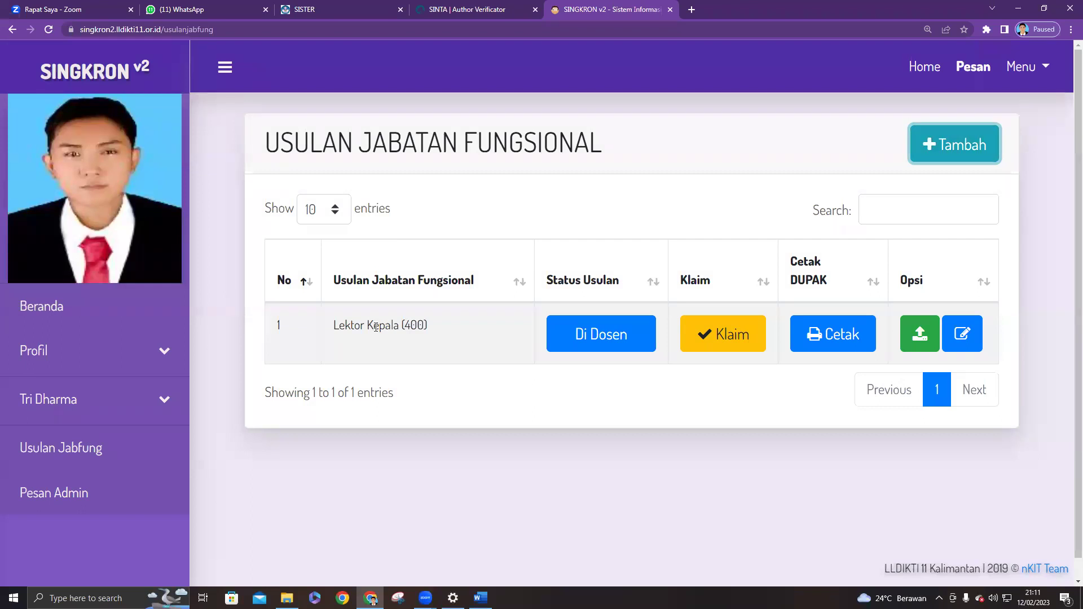
{"action": "left_click", "coordinate": [957, 145]}
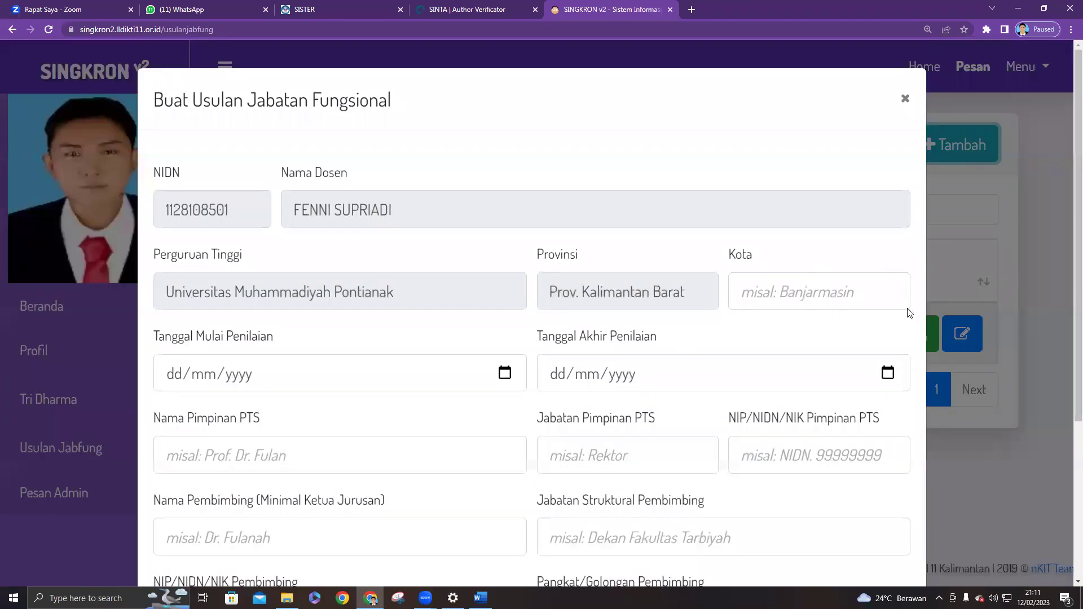
{"action": "left_click", "coordinate": [905, 100]}
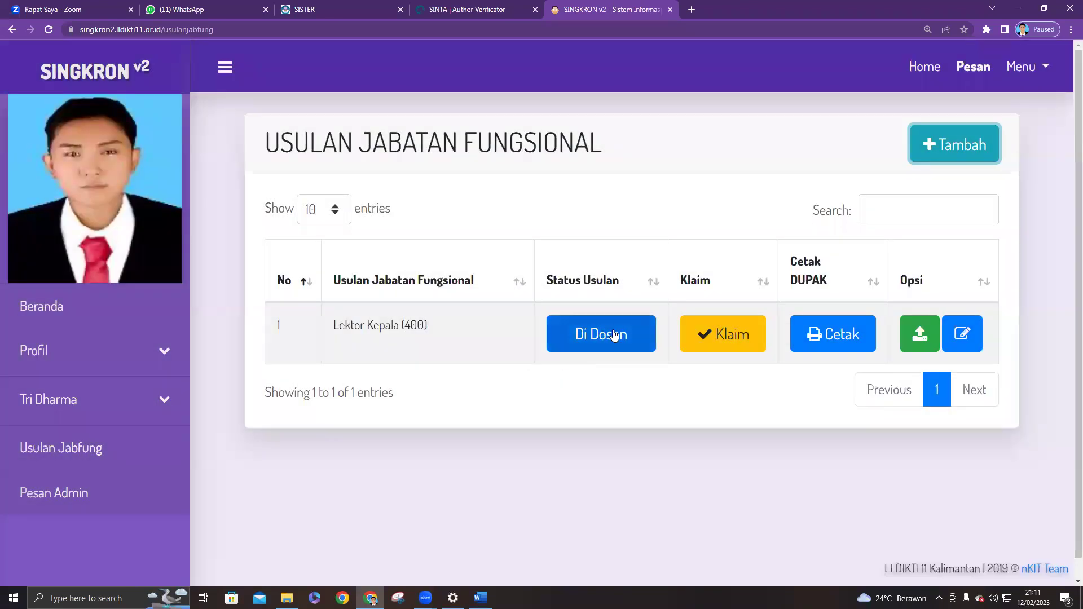
{"action": "left_click", "coordinate": [614, 336]}
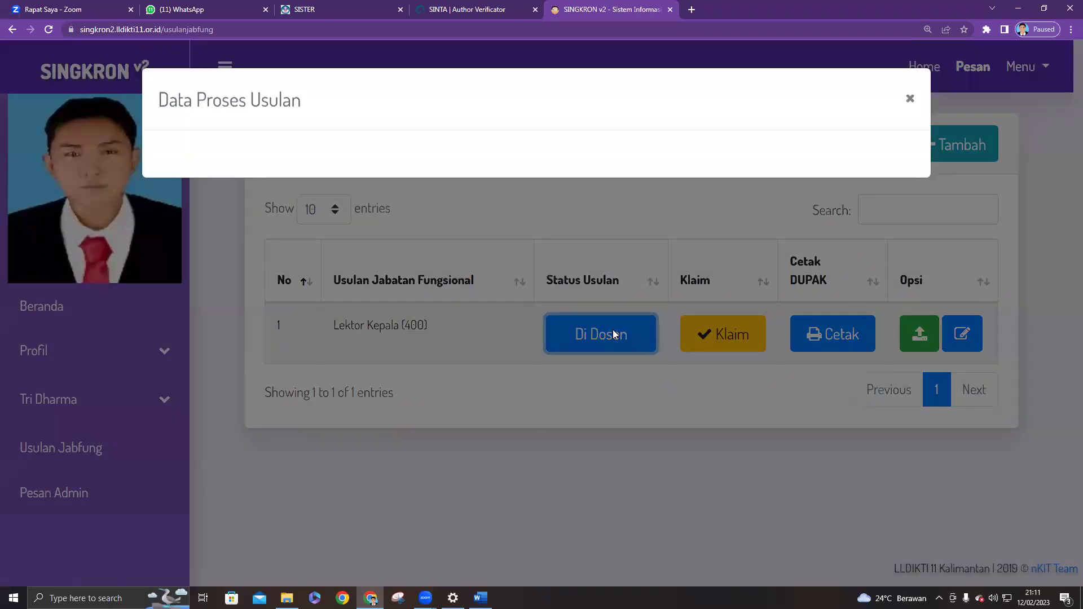
{"action": "left_click", "coordinate": [909, 98]}
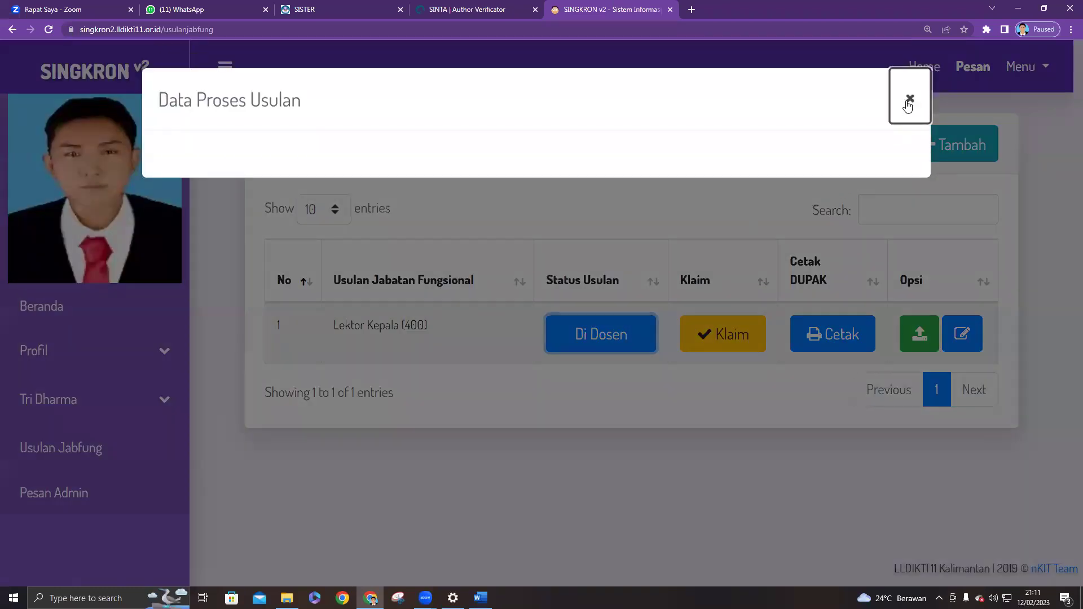
Review the Lektor Kepala (400) claim form totalling 277.500 credits, then sign out
{"action": "left_click", "coordinate": [701, 343]}
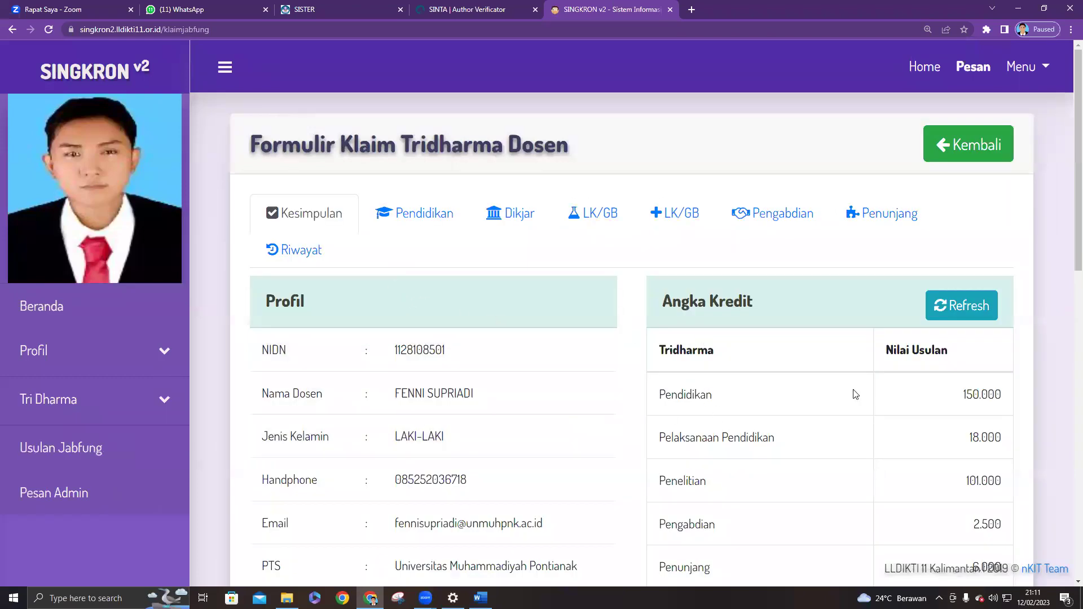
{"action": "scroll", "coordinate": [914, 395], "scroll_direction": "down", "scroll_amount": 3}
{"action": "scroll", "coordinate": [914, 395], "scroll_direction": "down", "scroll_amount": 4}
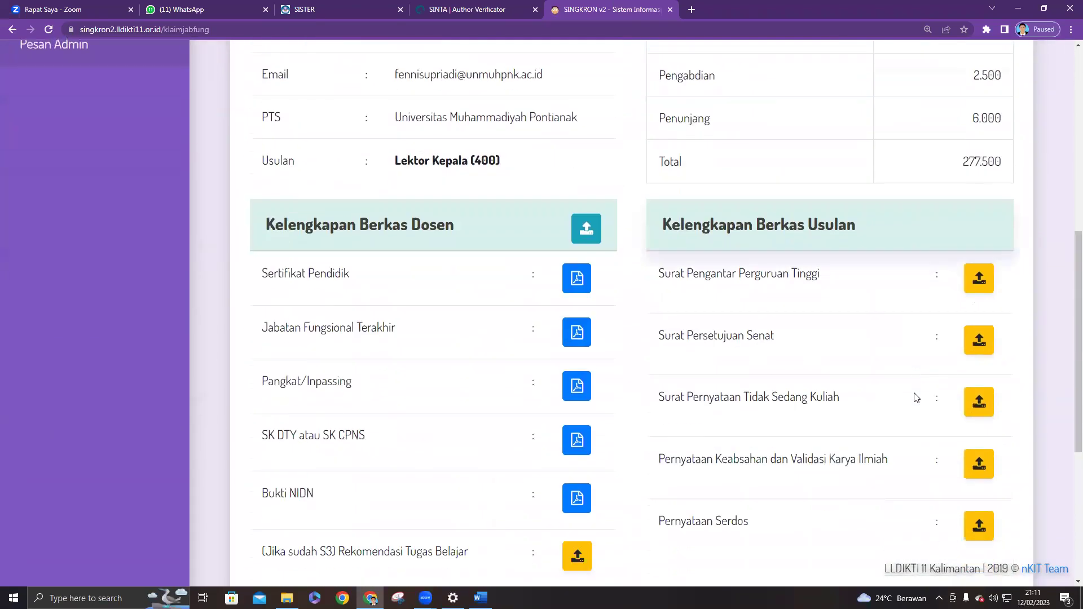
{"action": "scroll", "coordinate": [913, 395], "scroll_direction": "up", "scroll_amount": 7}
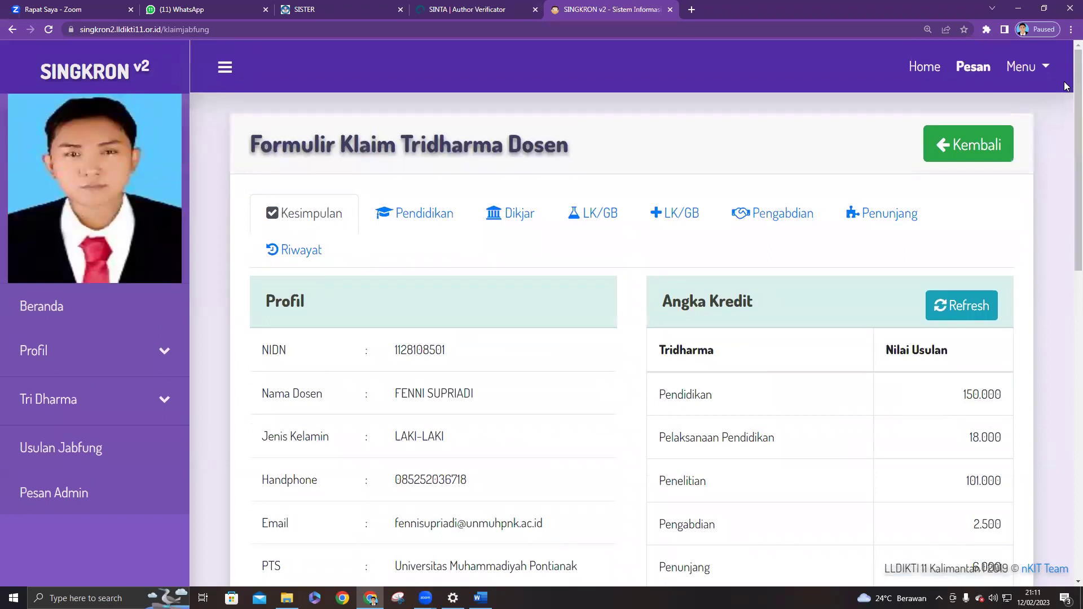
{"action": "left_click", "coordinate": [1045, 69]}
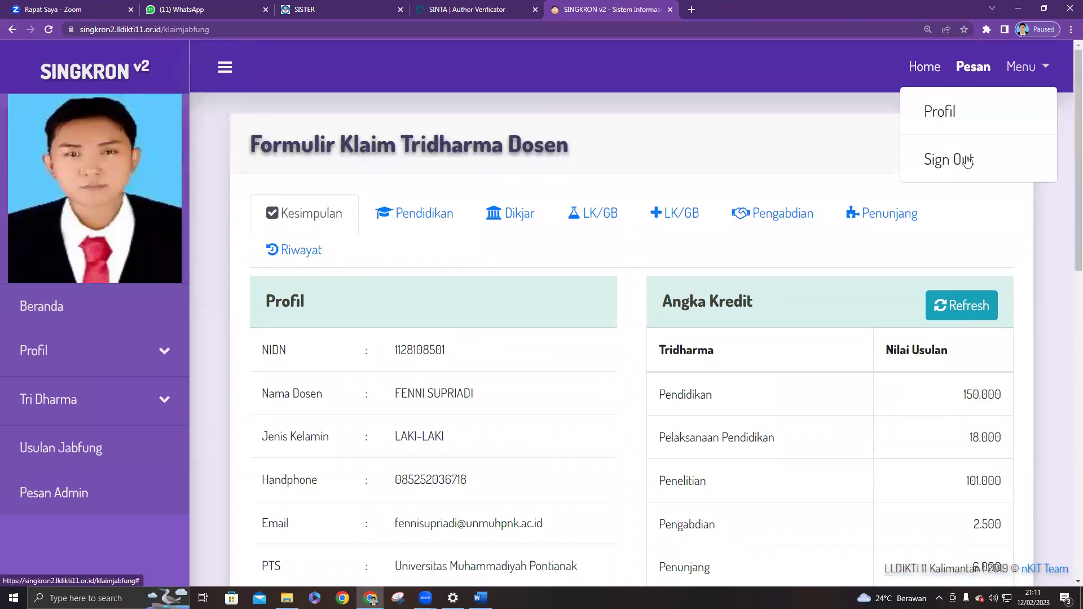
{"action": "left_click", "coordinate": [953, 159]}
Sign in as another saved lecturer, answering the captcha with 6
{"action": "double_click", "coordinate": [796, 259]}
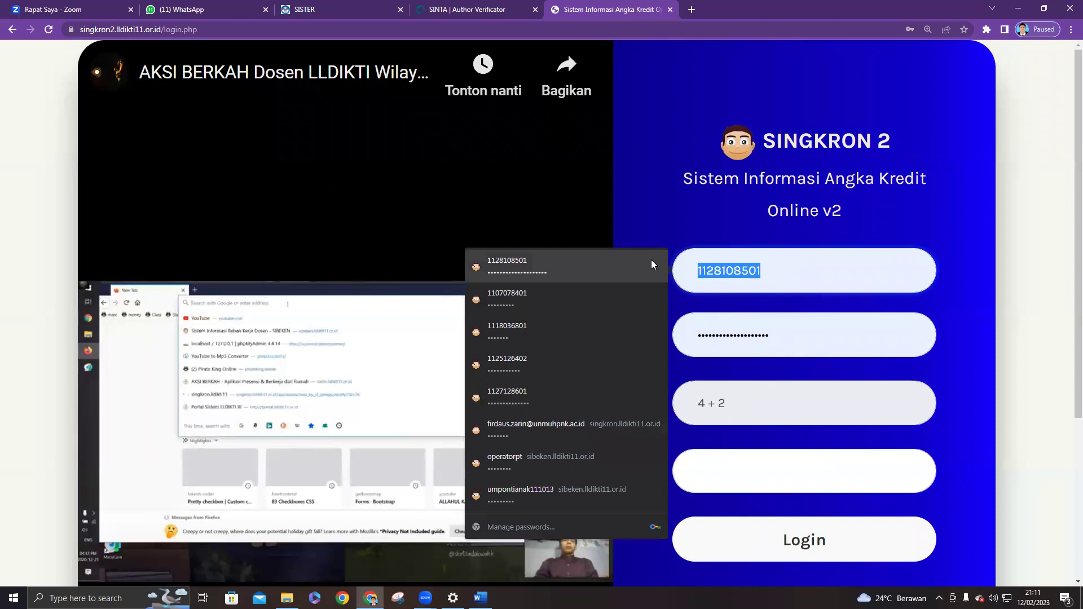
{"action": "left_click", "coordinate": [535, 326]}
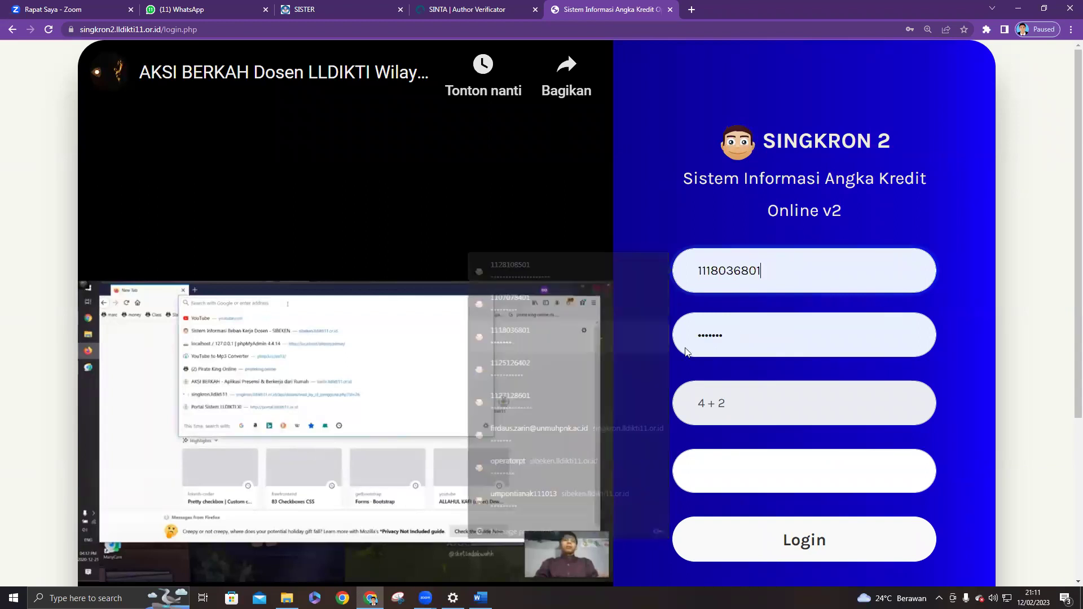
{"action": "left_click", "coordinate": [738, 485]}
{"action": "type", "text": "6"}
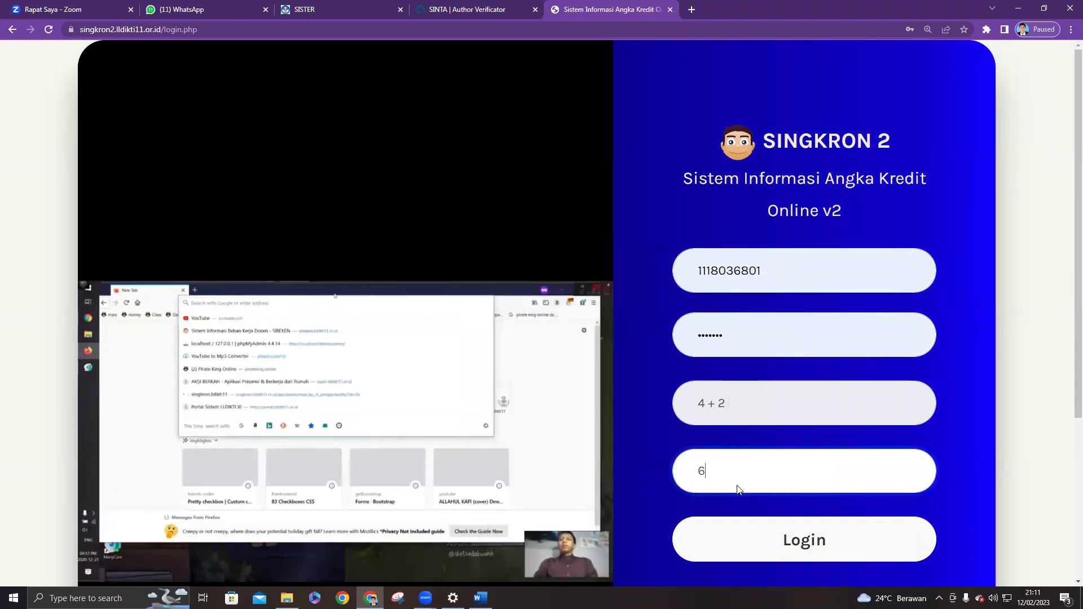
{"action": "key", "text": "Return"}
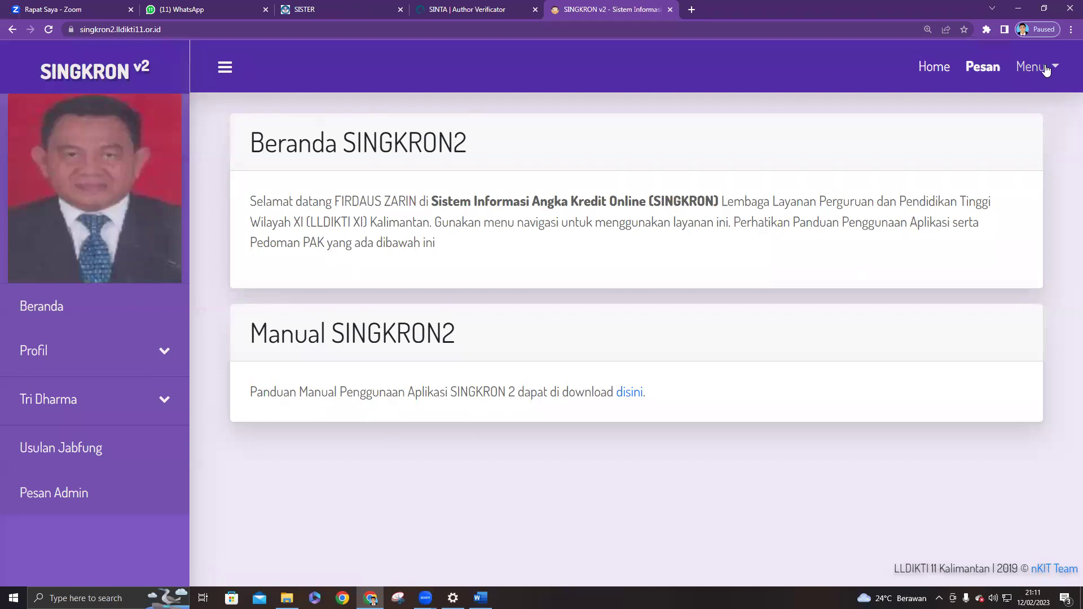
View the Lektor (200) proposal's claim form, then sign out and select the prefilled login ID
{"action": "left_click", "coordinate": [62, 448]}
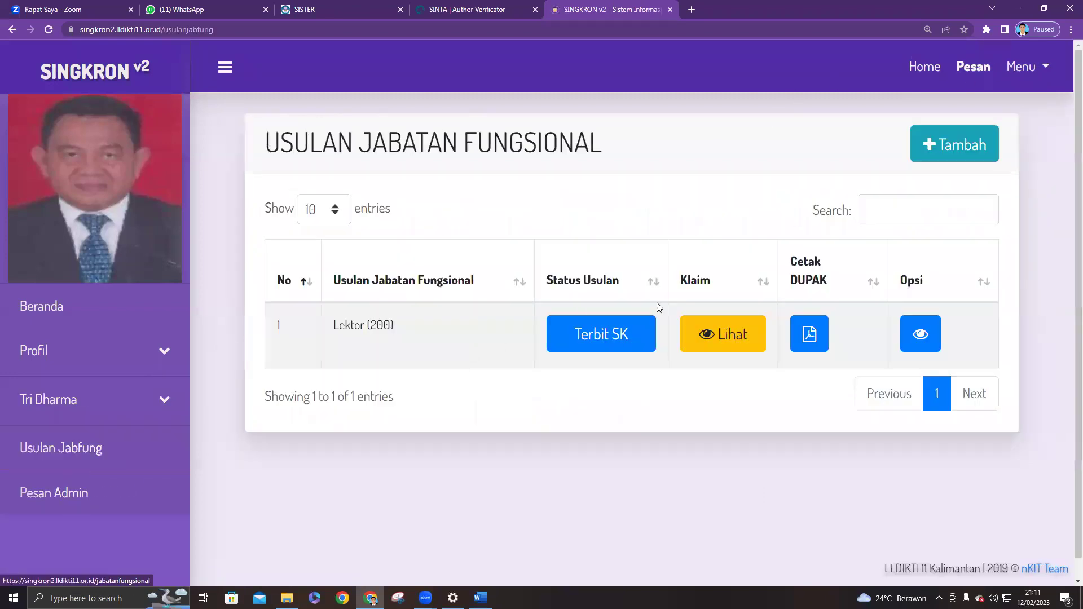
{"action": "left_click", "coordinate": [728, 336]}
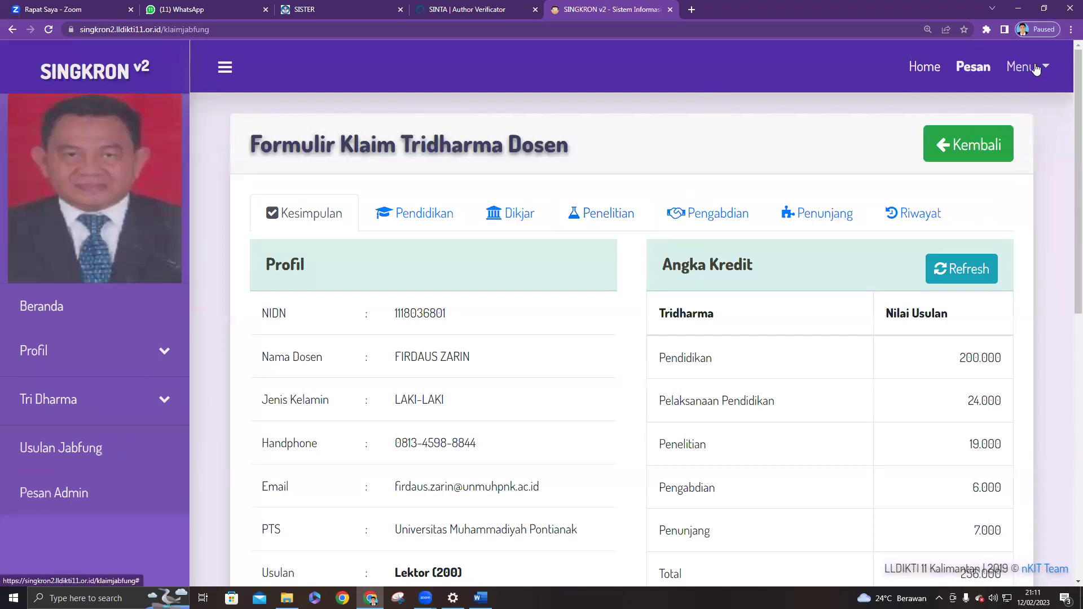
{"action": "left_click", "coordinate": [1033, 67]}
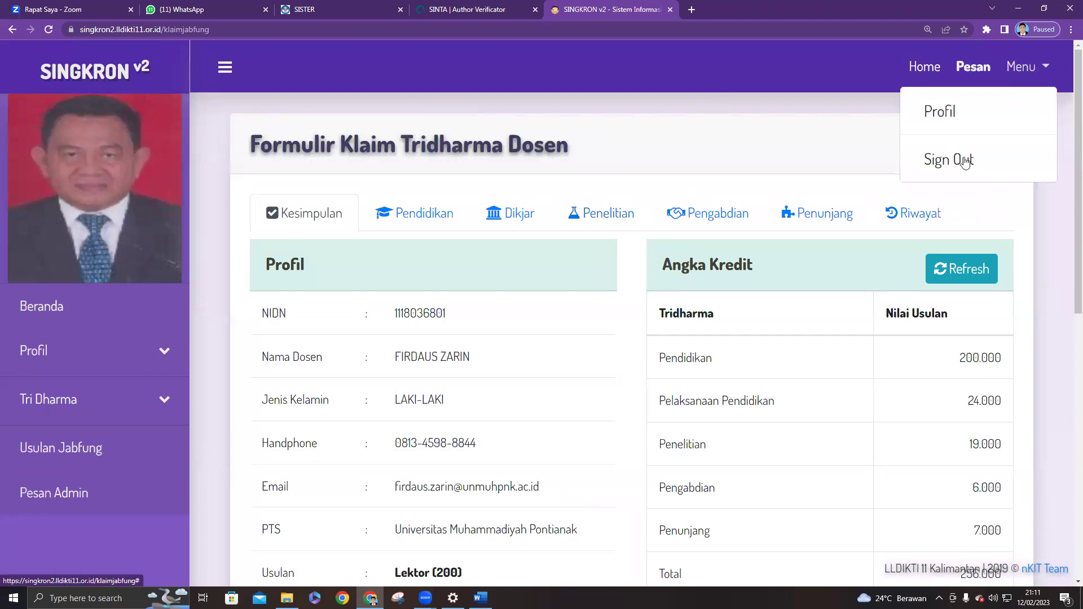
{"action": "left_click", "coordinate": [959, 161]}
{"action": "left_click_drag", "start_coordinate": [749, 284], "coordinate": [754, 284]}
{"action": "double_click", "coordinate": [754, 284]}
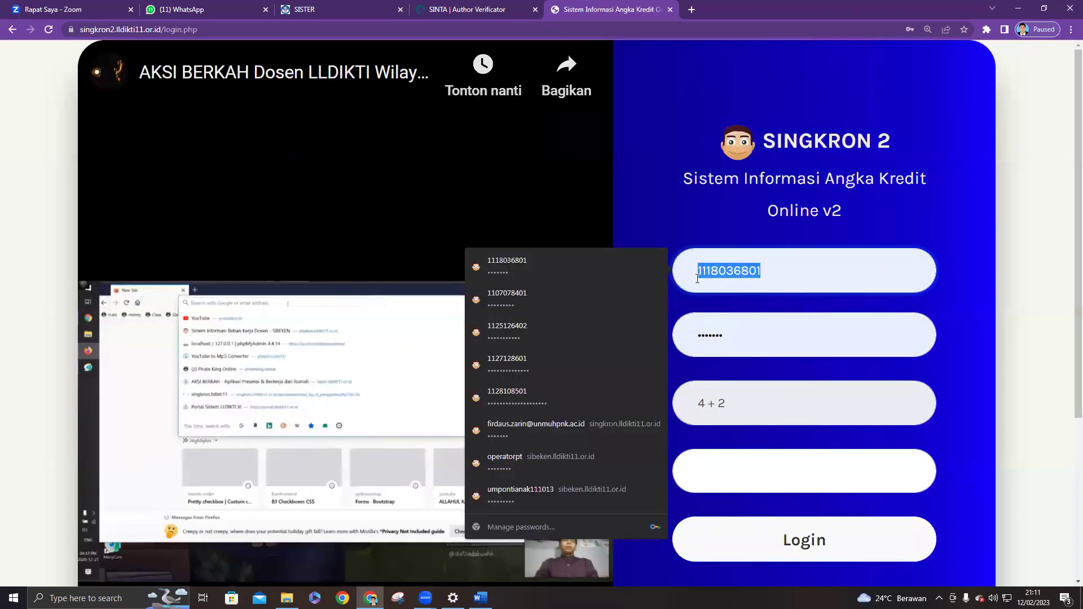
Log in with a different saved lecturer account, captcha answer 6
{"action": "left_click", "coordinate": [512, 360]}
{"action": "left_click", "coordinate": [751, 486]}
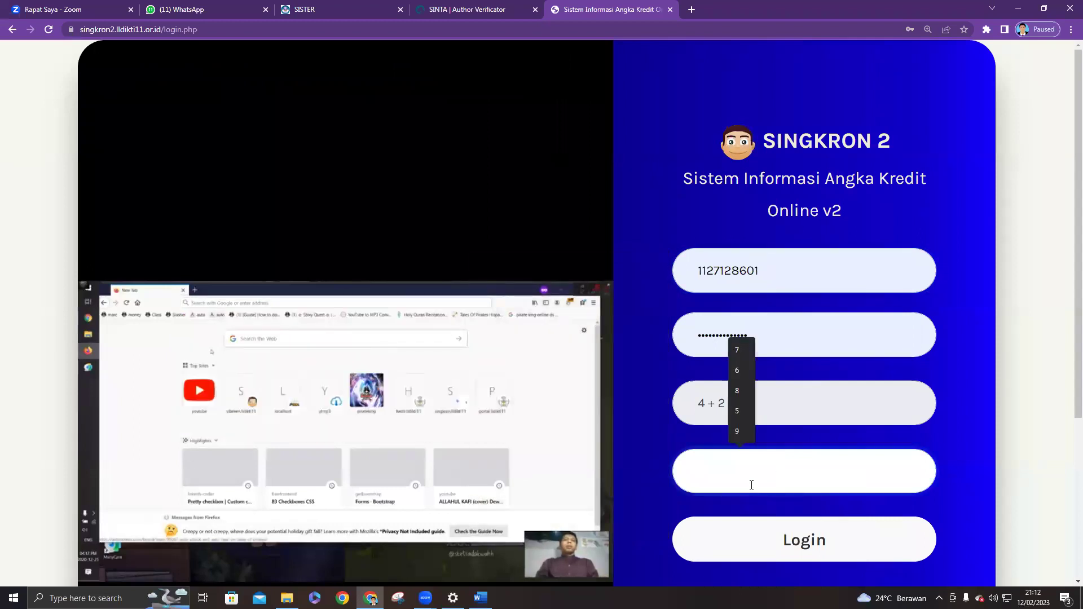
{"action": "type", "text": "6"}
{"action": "key", "text": "Return"}
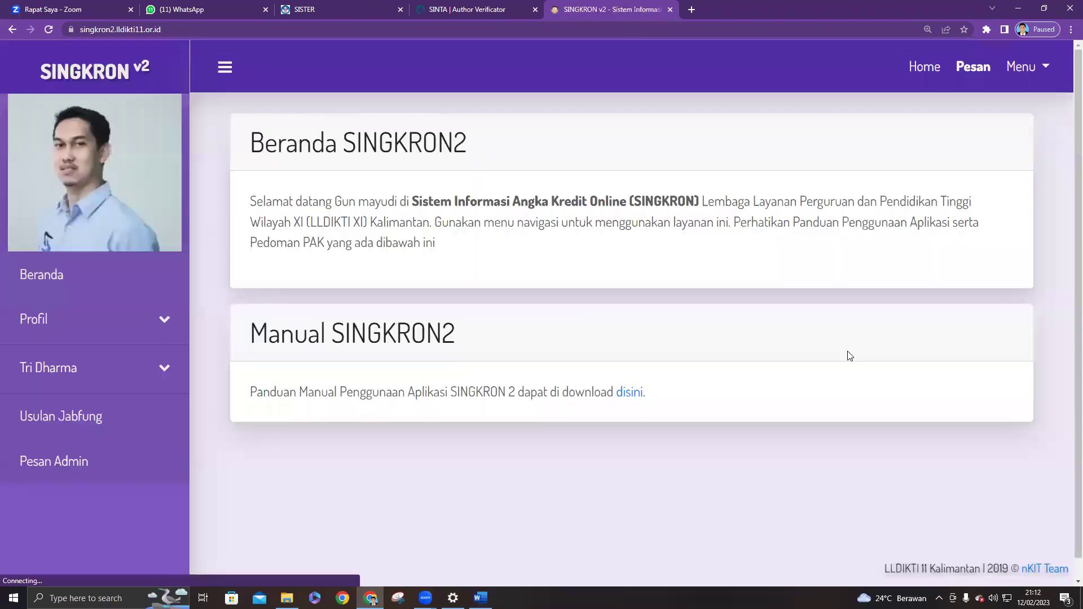
Open the proposal's claim form, then go back to the list showing Asisten Ahli (150)
{"action": "left_click", "coordinate": [90, 417]}
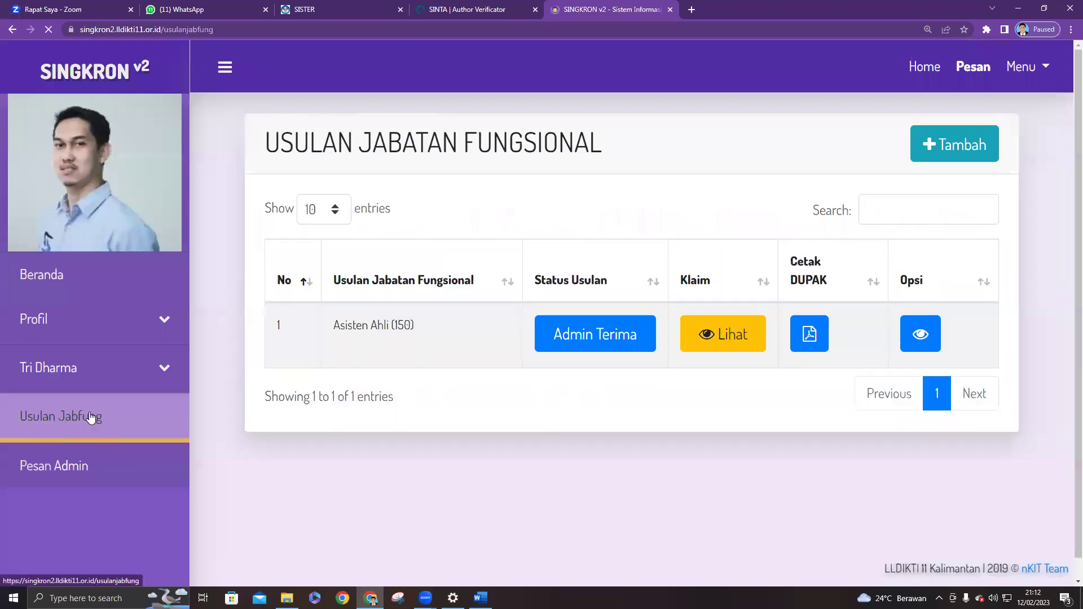
{"action": "left_click", "coordinate": [733, 332]}
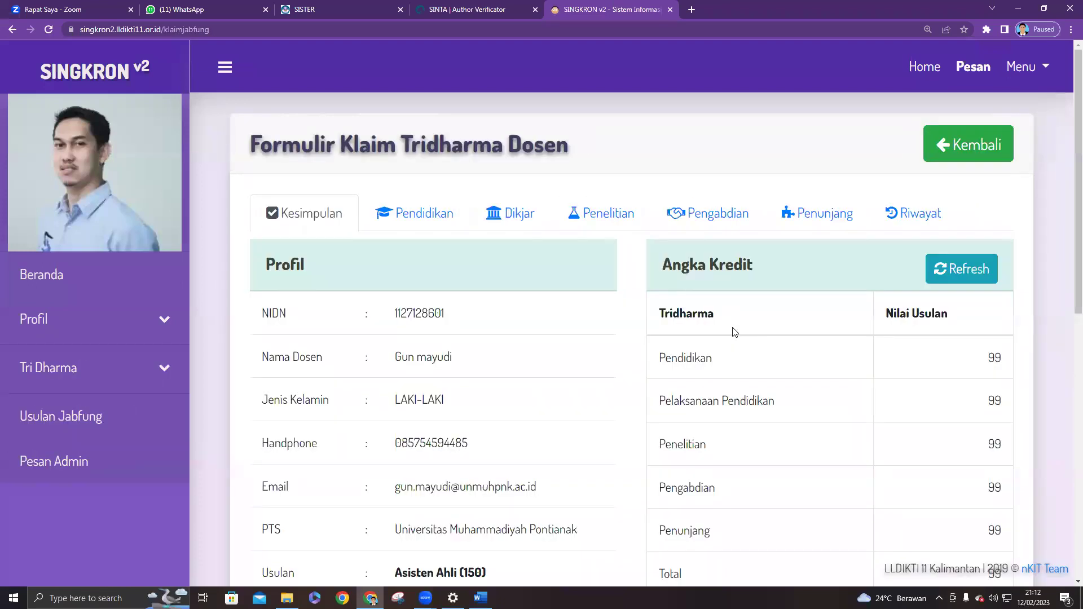
{"action": "left_click", "coordinate": [12, 29]}
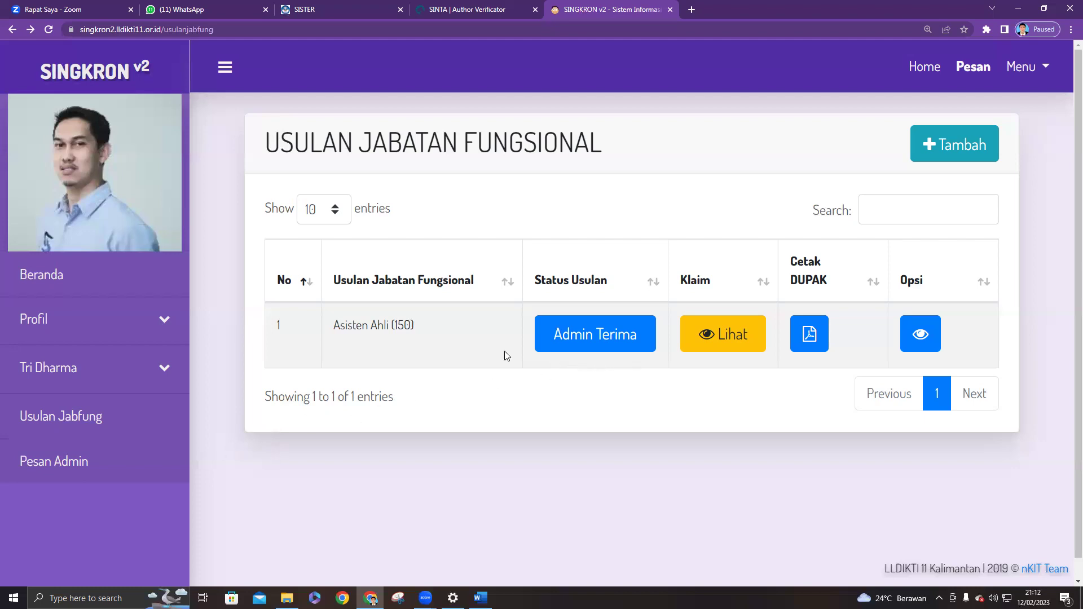
{"action": "left_click_drag", "start_coordinate": [334, 327], "coordinate": [444, 325]}
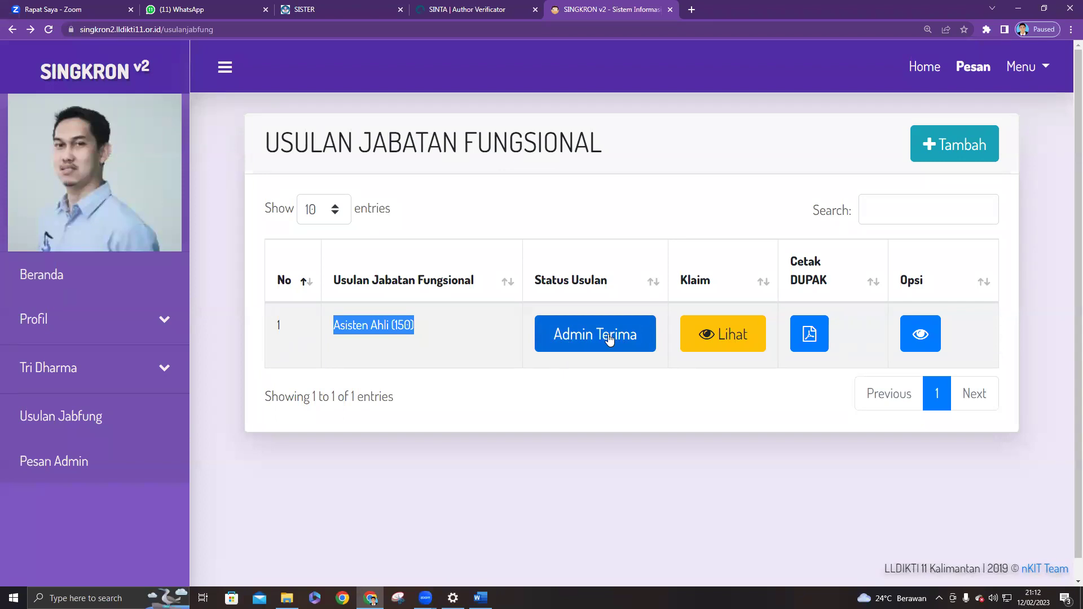
Open the Asisten Ahli (150) claim form and scroll through its summary
{"action": "left_click", "coordinate": [726, 337]}
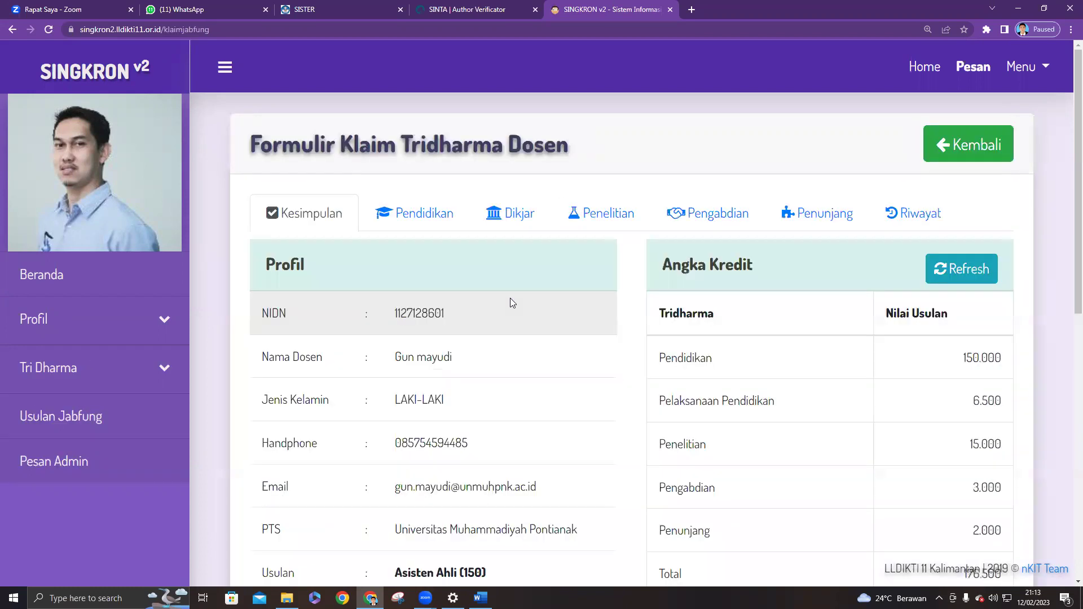
{"action": "scroll", "coordinate": [524, 288], "scroll_direction": "down", "scroll_amount": 2}
{"action": "scroll", "coordinate": [524, 289], "scroll_direction": "up", "scroll_amount": 2}
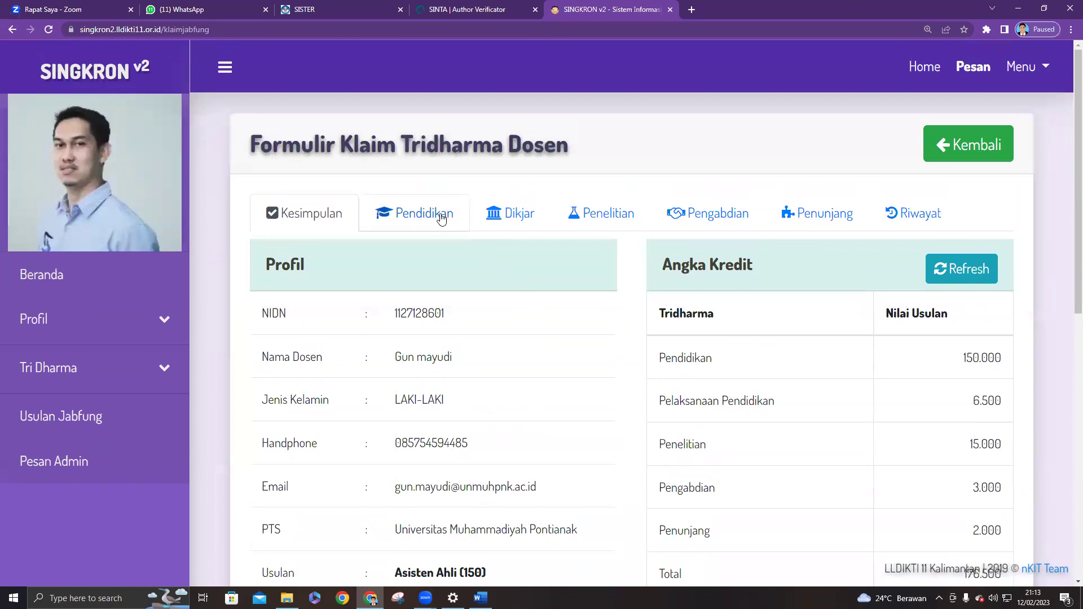
{"action": "scroll", "coordinate": [504, 294], "scroll_direction": "down", "scroll_amount": 2}
{"action": "scroll", "coordinate": [504, 293], "scroll_direction": "up", "scroll_amount": 2}
Check the Pendidikan credit entries: S1 100.00 and S2 50.00
{"action": "left_click", "coordinate": [430, 224]}
{"action": "scroll", "coordinate": [726, 278], "scroll_direction": "down", "scroll_amount": 1}
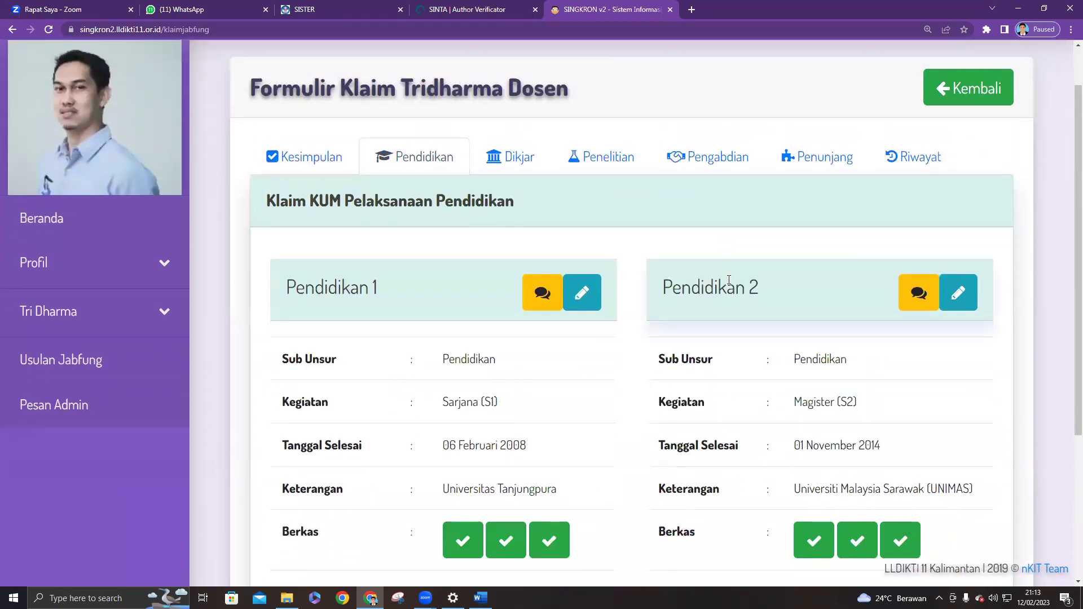
{"action": "scroll", "coordinate": [729, 280], "scroll_direction": "down", "scroll_amount": 3}
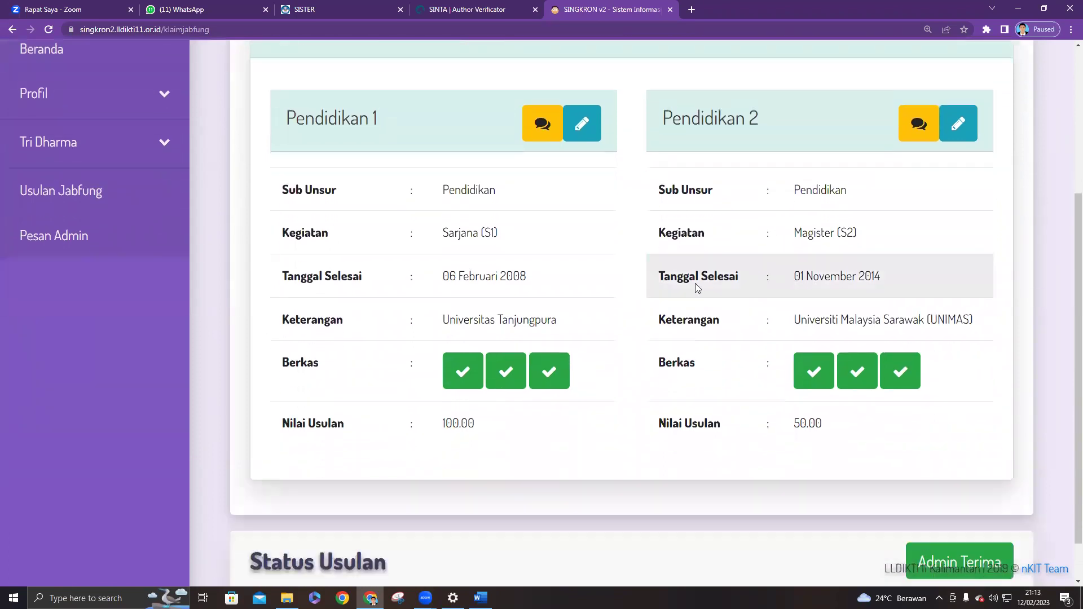
{"action": "scroll", "coordinate": [696, 285], "scroll_direction": "up", "scroll_amount": 2}
{"action": "scroll", "coordinate": [697, 288], "scroll_direction": "up", "scroll_amount": 2}
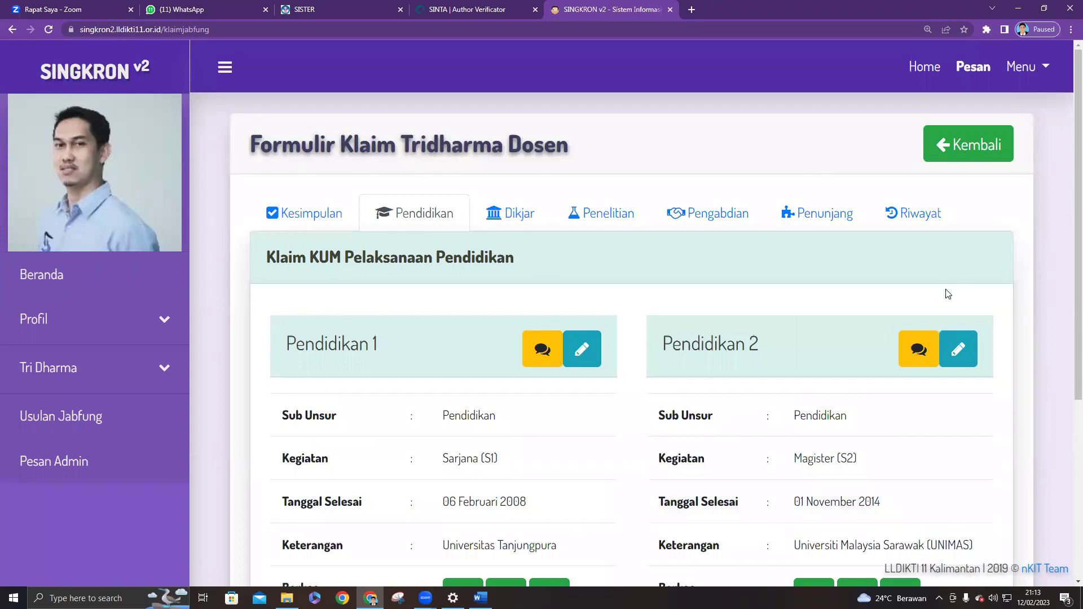
{"action": "scroll", "coordinate": [948, 293], "scroll_direction": "down", "scroll_amount": 4}
{"action": "scroll", "coordinate": [979, 218], "scroll_direction": "up", "scroll_amount": 3}
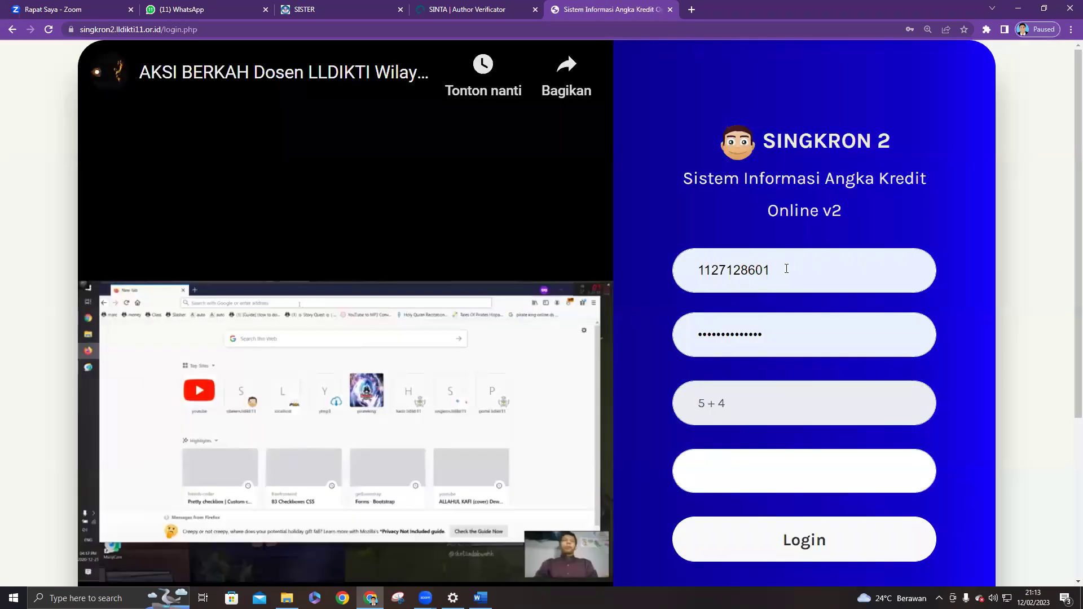
{"action": "left_click", "coordinate": [788, 269]}
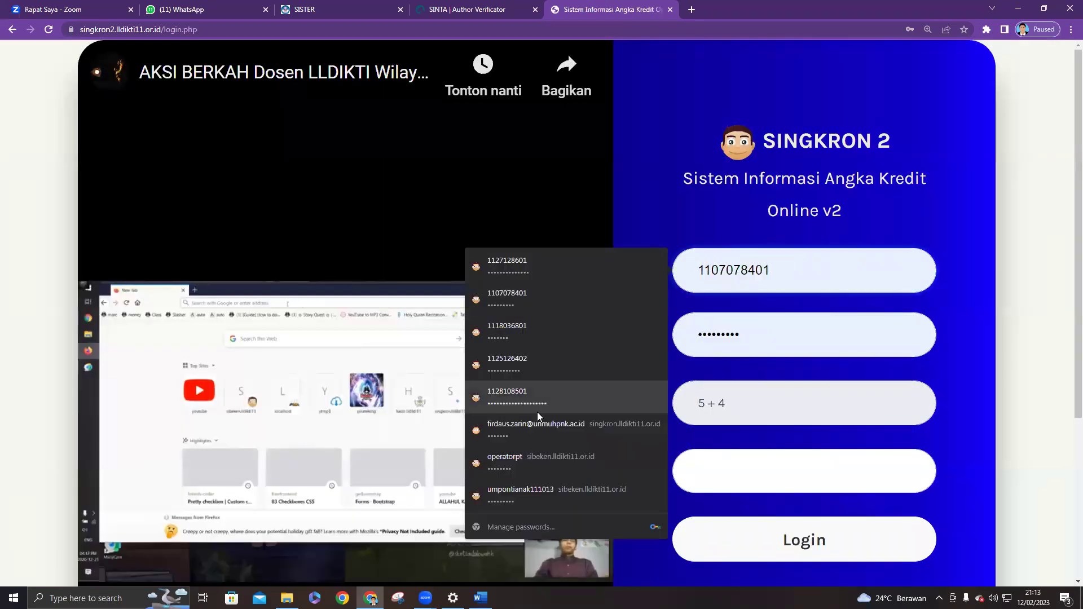
Log in with a saved lecturer account, answering the captcha sum with 9
{"action": "left_click", "coordinate": [519, 402]}
{"action": "left_click", "coordinate": [727, 472]}
{"action": "type", "text": "9"}
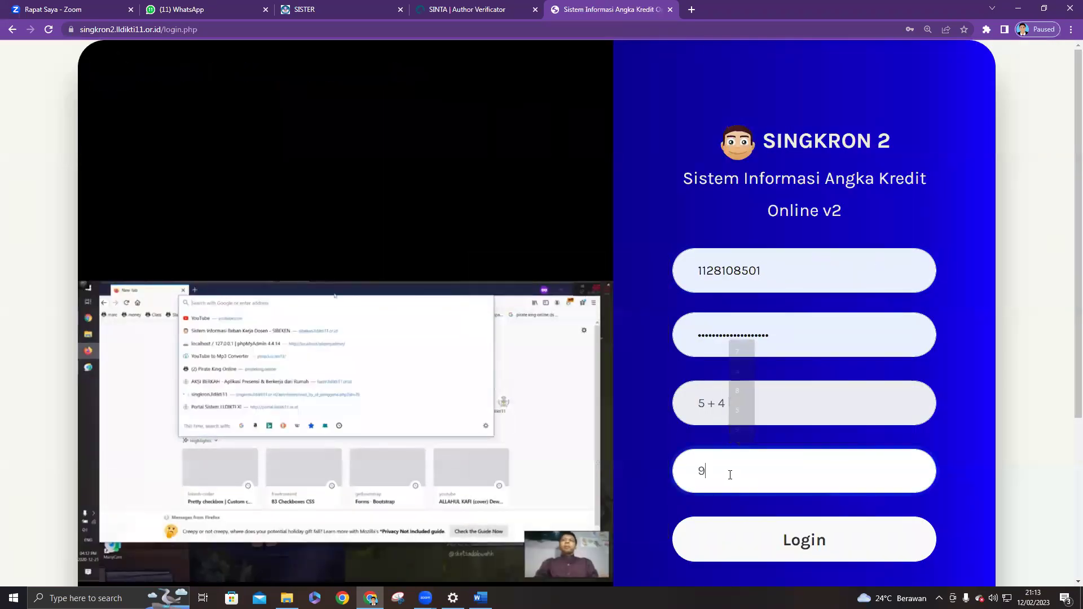
{"action": "key", "text": "Return"}
Open the Lektor Kepala claim form from Usulan Jabfung and view its Pendidikan entries
{"action": "left_click", "coordinate": [52, 451]}
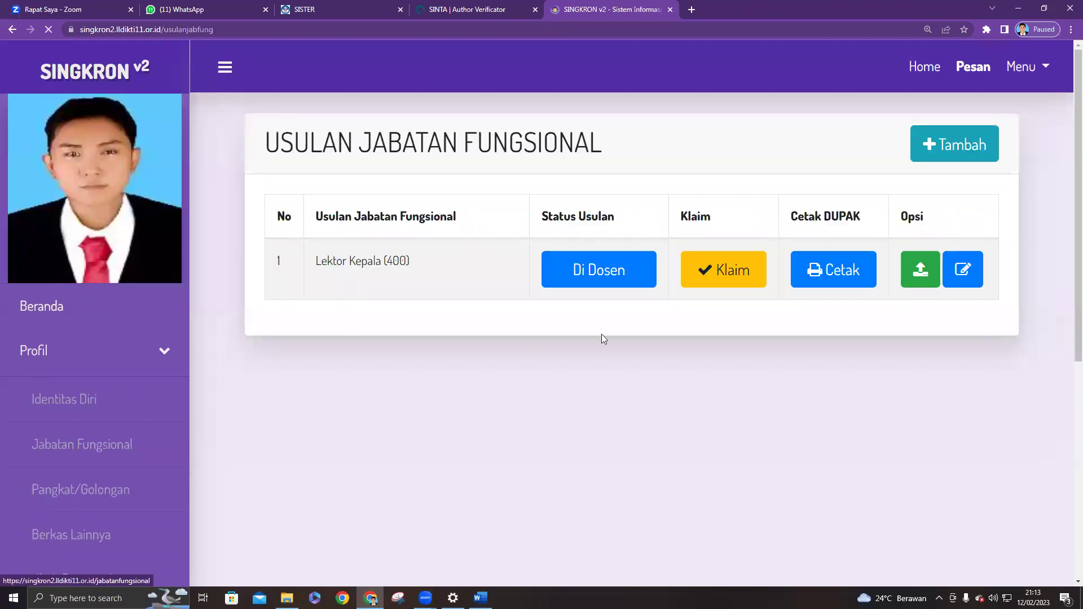
{"action": "left_click", "coordinate": [717, 335]}
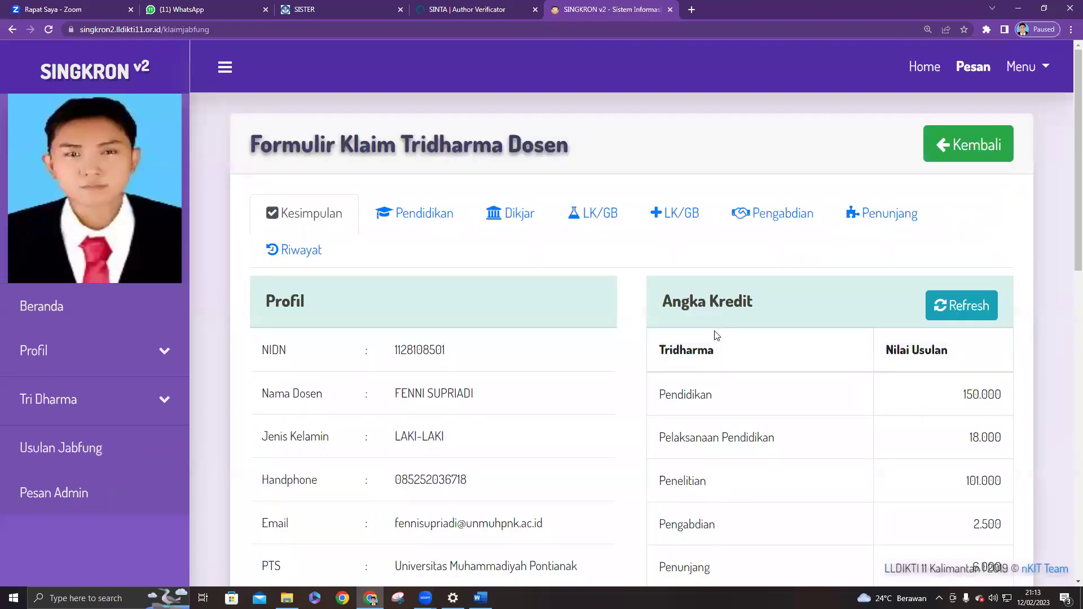
{"action": "left_click", "coordinate": [404, 220]}
{"action": "scroll", "coordinate": [775, 315], "scroll_direction": "down", "scroll_amount": 2}
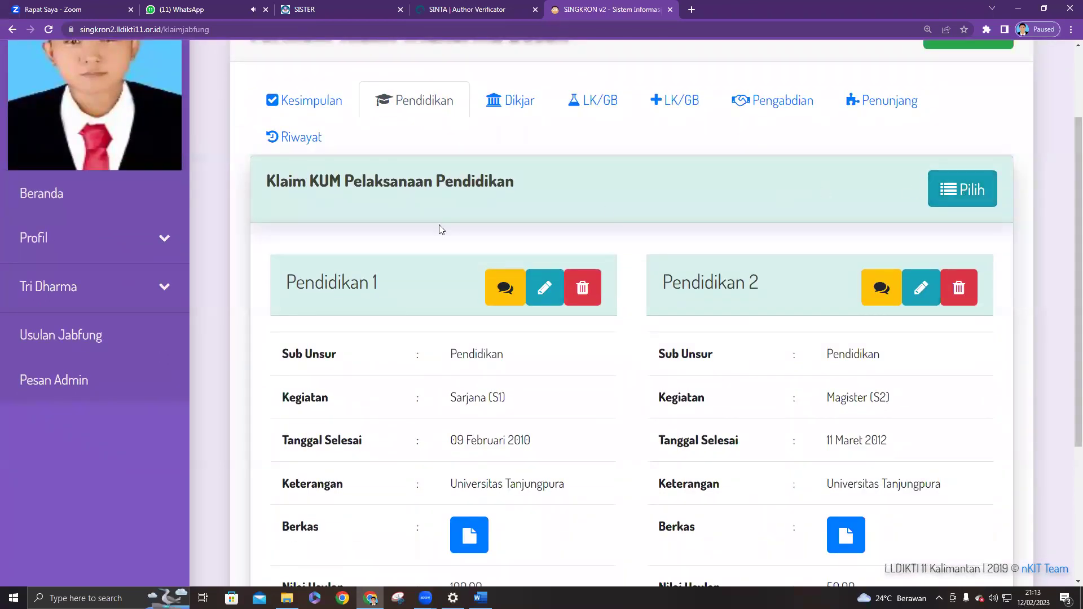
{"action": "scroll", "coordinate": [439, 224], "scroll_direction": "up", "scroll_amount": 2}
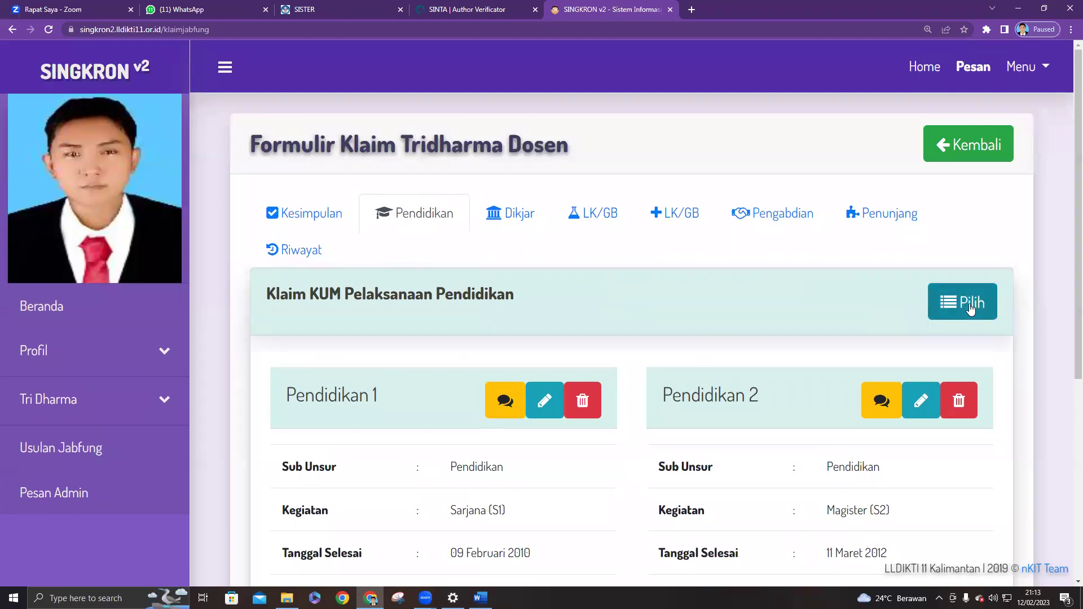
Review both Universitas Tanjungpura records in the Pilih Pendidikan list, then return to the claim form
{"action": "left_click", "coordinate": [138, 403]}
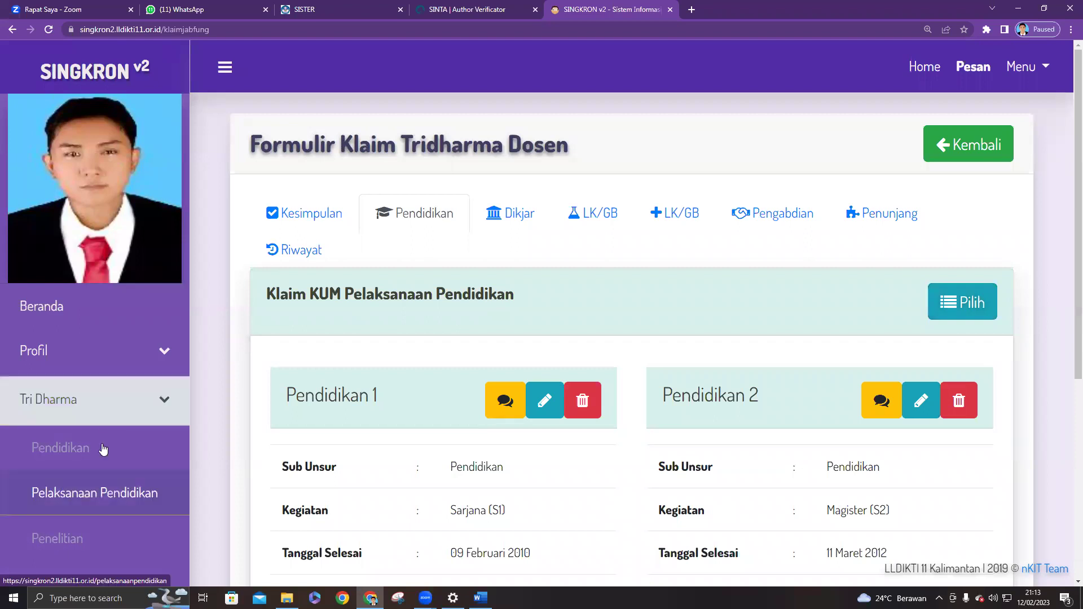
{"action": "scroll", "coordinate": [102, 449], "scroll_direction": "down", "scroll_amount": 2}
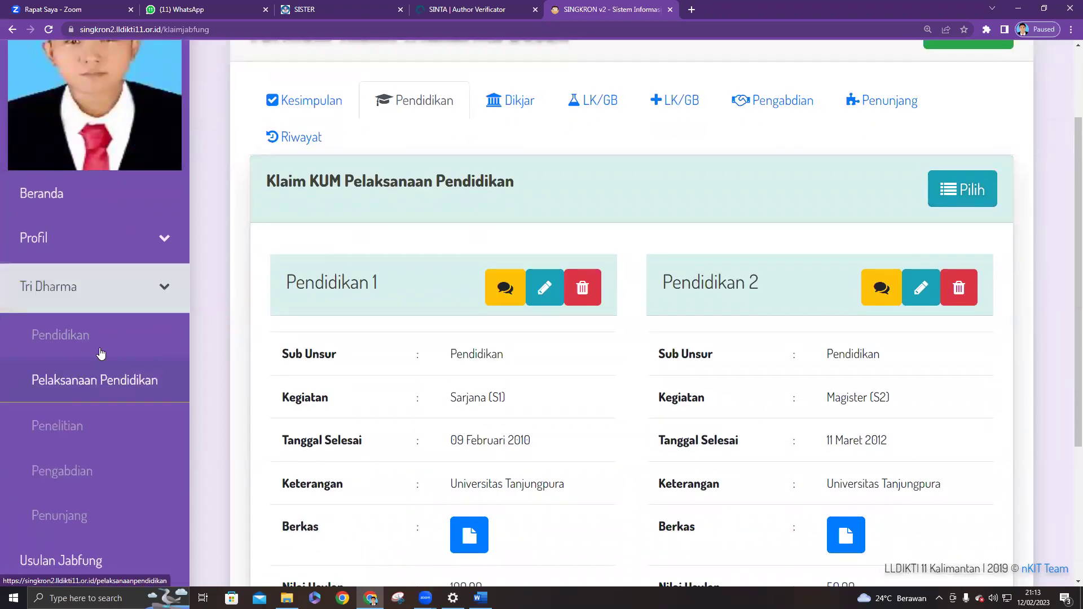
{"action": "left_click", "coordinate": [973, 196]}
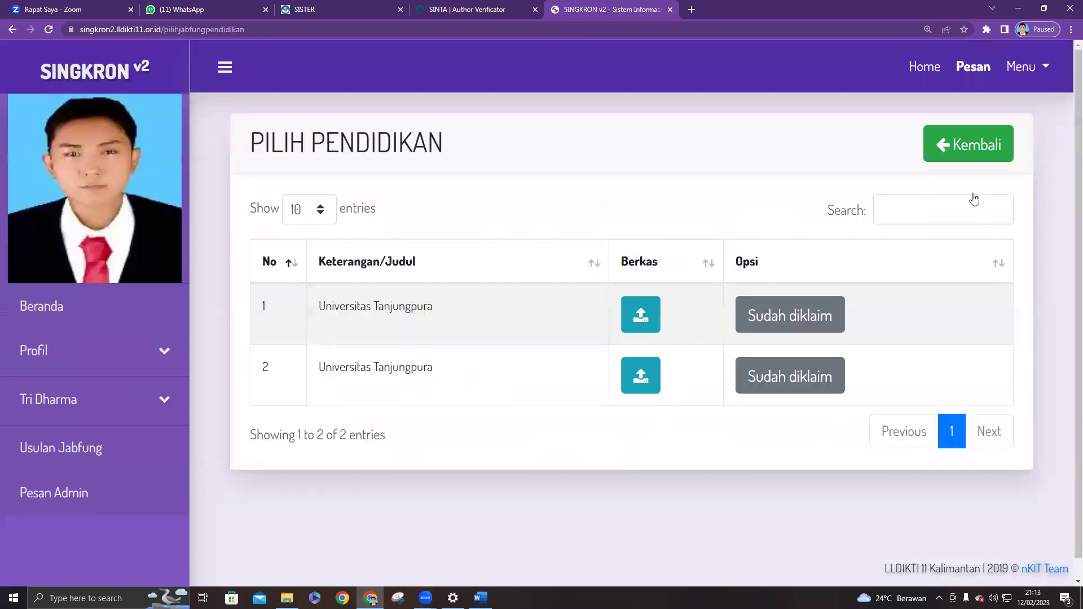
{"action": "left_click_drag", "start_coordinate": [326, 306], "coordinate": [560, 312]}
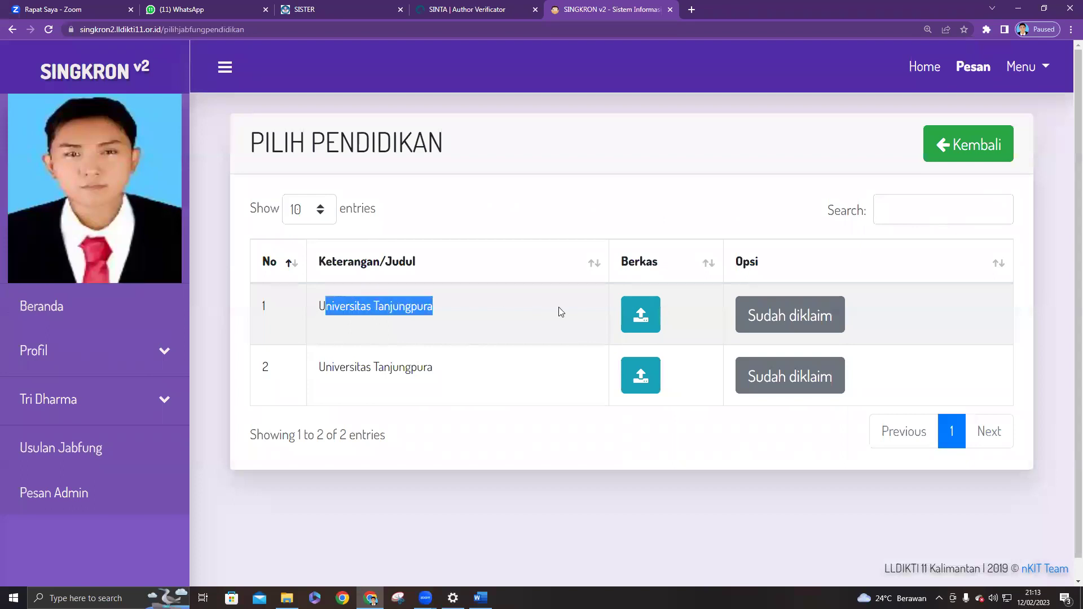
{"action": "left_click_drag", "start_coordinate": [321, 308], "coordinate": [507, 312]}
{"action": "triple_click", "coordinate": [333, 372]}
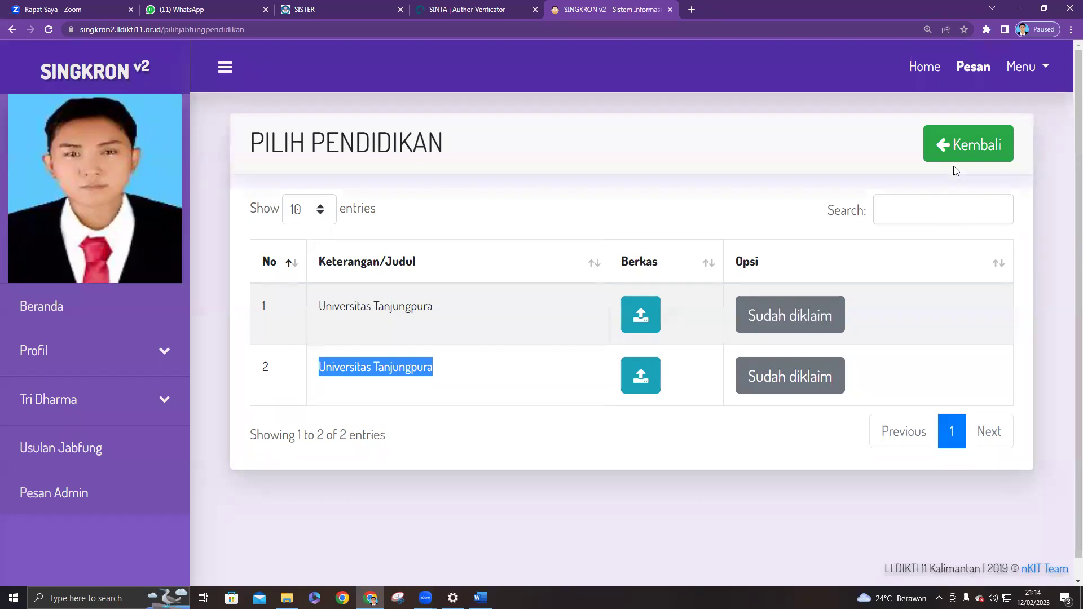
{"action": "left_click", "coordinate": [964, 145]}
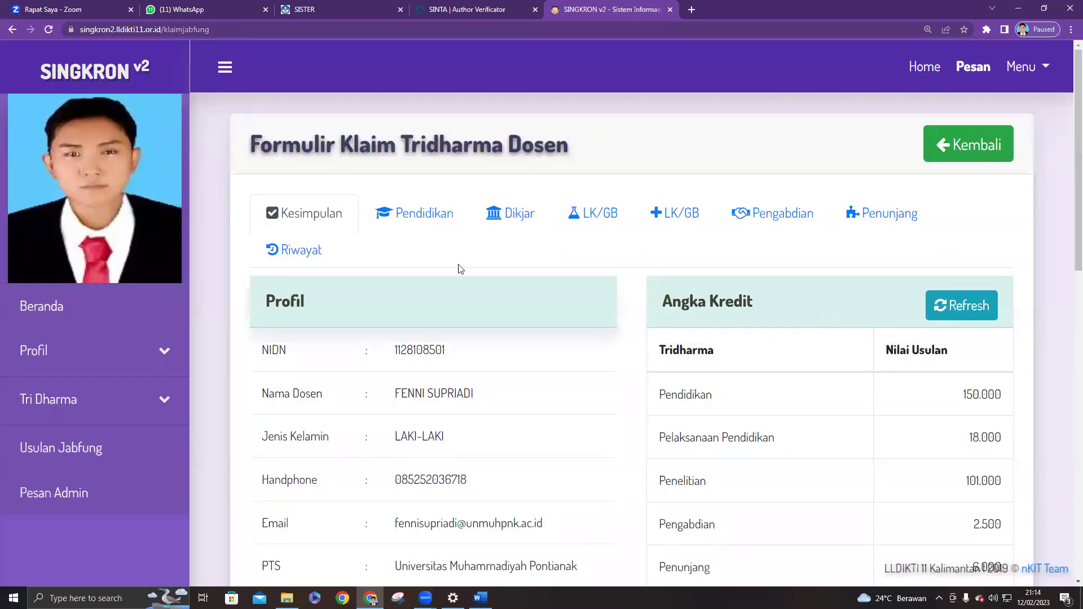
Show the Pendidikan entries and open Pendidikan 1's credit details
{"action": "left_click", "coordinate": [424, 210]}
{"action": "scroll", "coordinate": [439, 352], "scroll_direction": "down", "scroll_amount": 3}
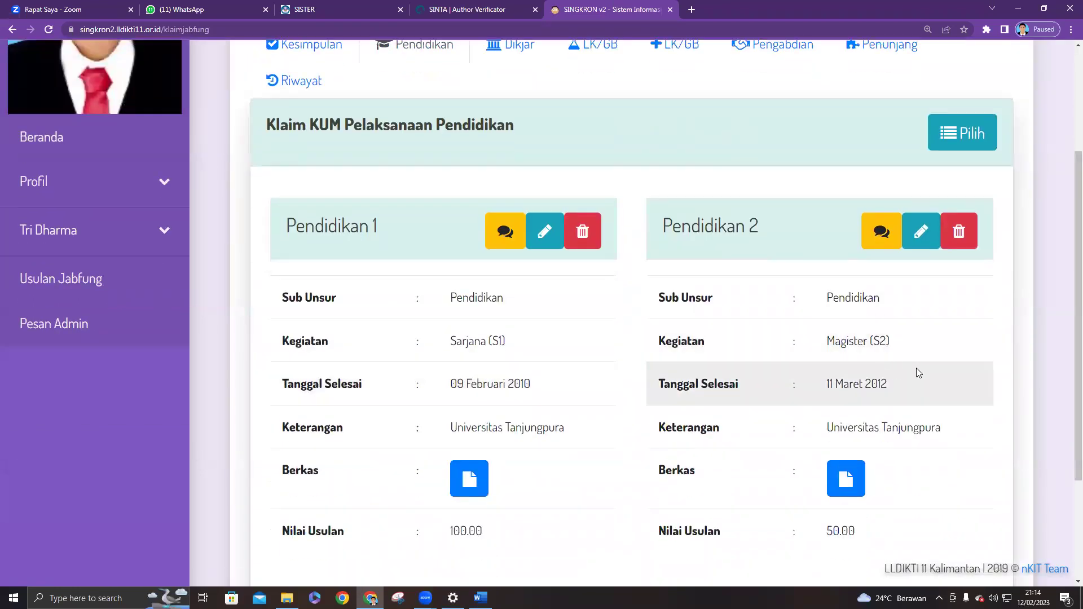
{"action": "scroll", "coordinate": [462, 389], "scroll_direction": "down", "scroll_amount": 2}
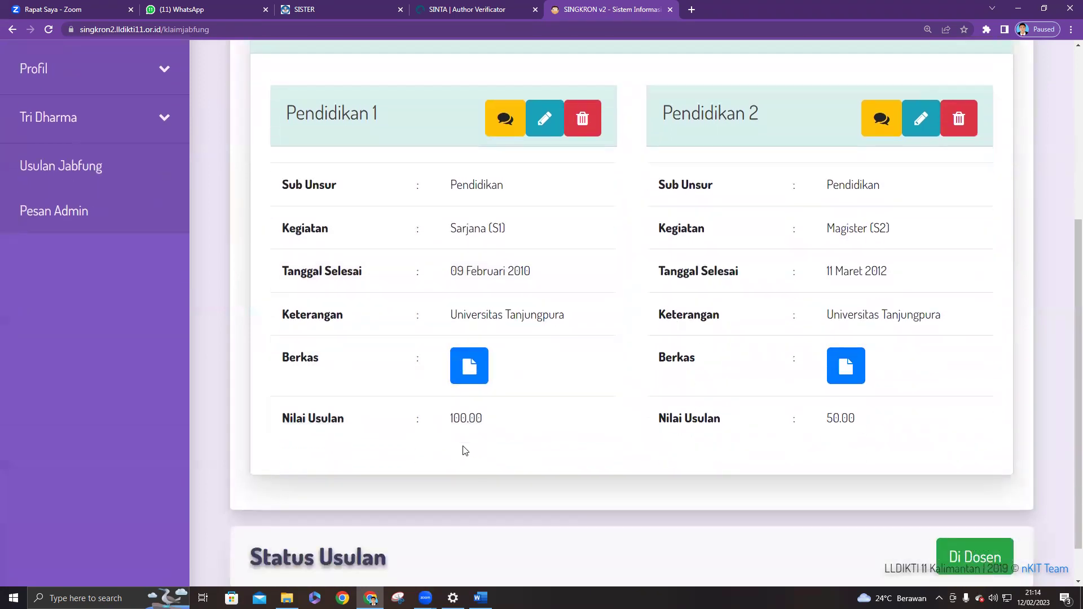
{"action": "left_click_drag", "start_coordinate": [449, 418], "coordinate": [524, 423]}
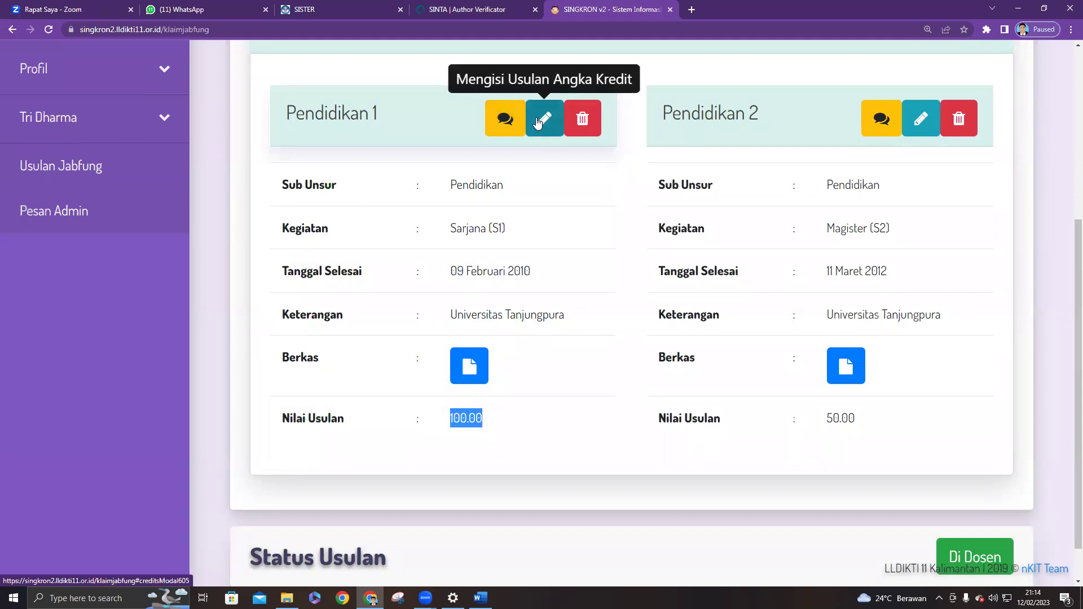
{"action": "left_click", "coordinate": [537, 123]}
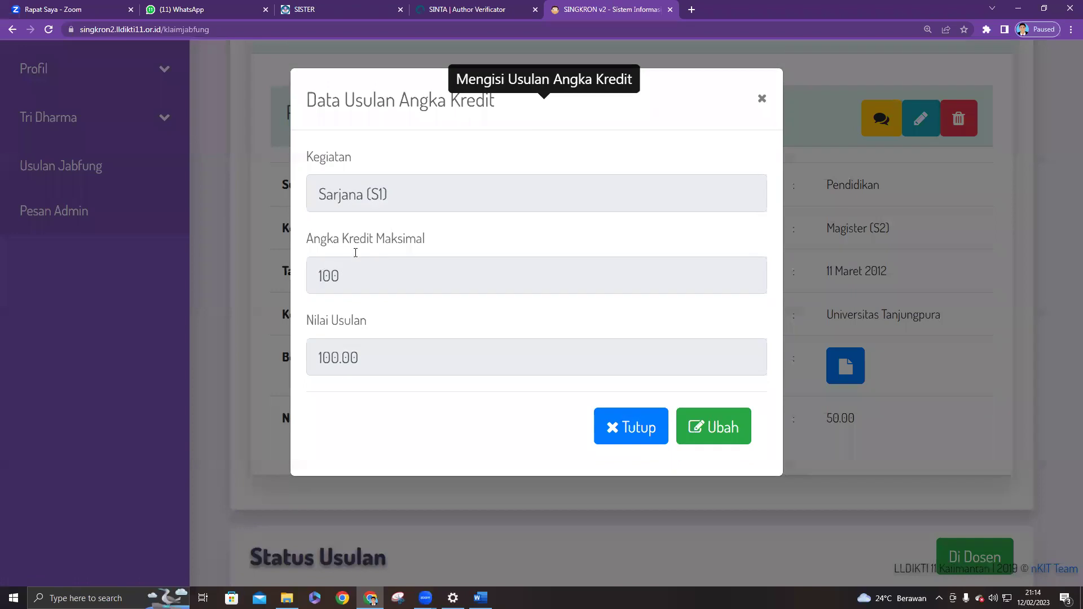
Retype Pendidikan 1's 100.00 proposed value, then close the dialog without saving
{"action": "left_click", "coordinate": [713, 428]}
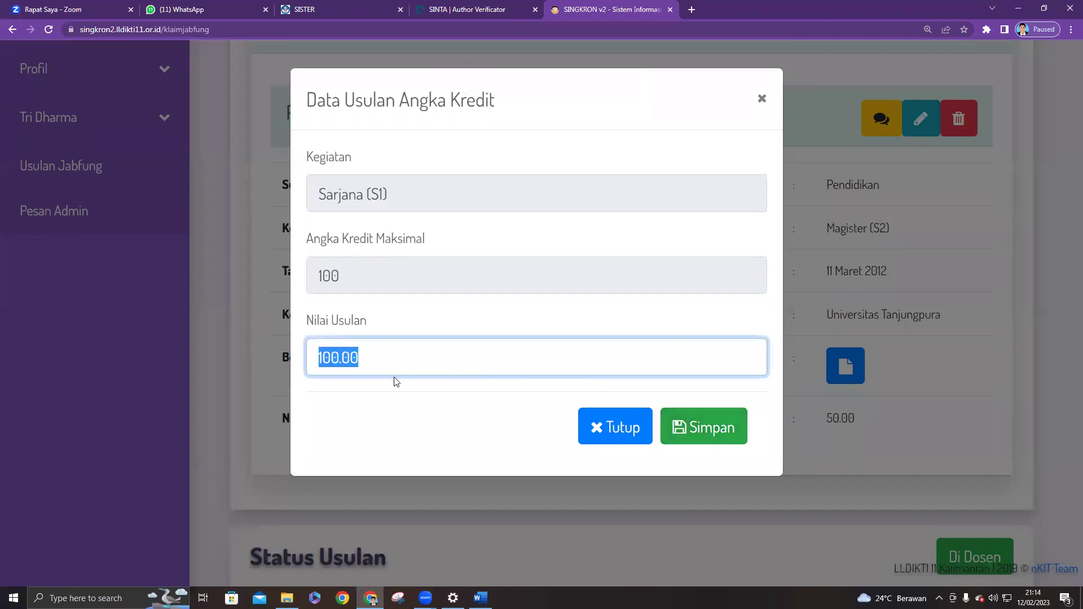
{"action": "left_click", "coordinate": [340, 361]}
{"action": "left_click_drag", "start_coordinate": [367, 359], "coordinate": [311, 359]}
{"action": "left_click_drag", "start_coordinate": [344, 275], "coordinate": [300, 279]}
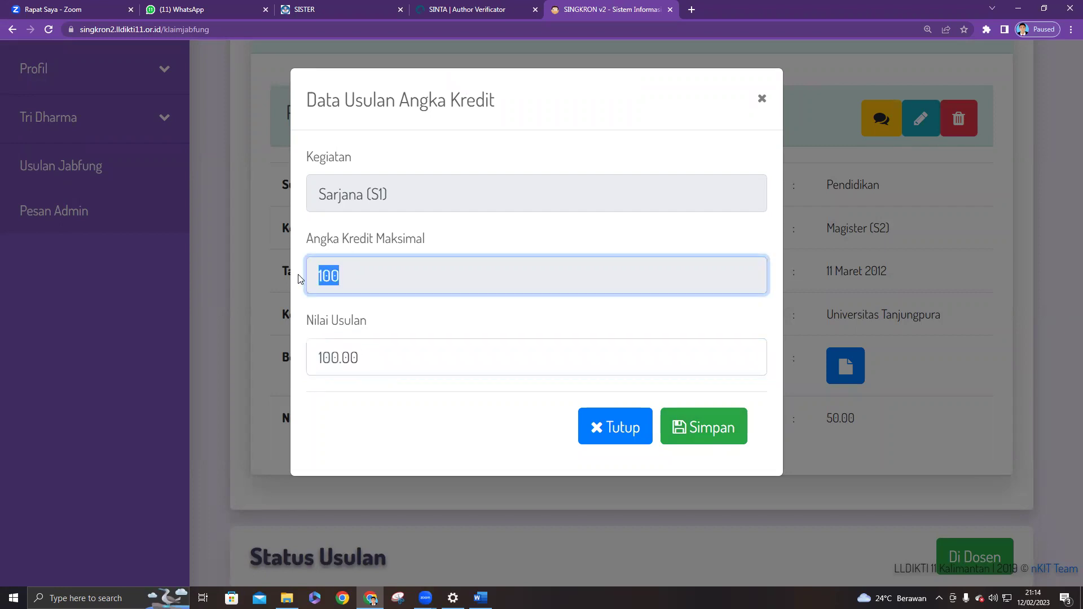
{"action": "left_click_drag", "start_coordinate": [336, 362], "coordinate": [307, 360]}
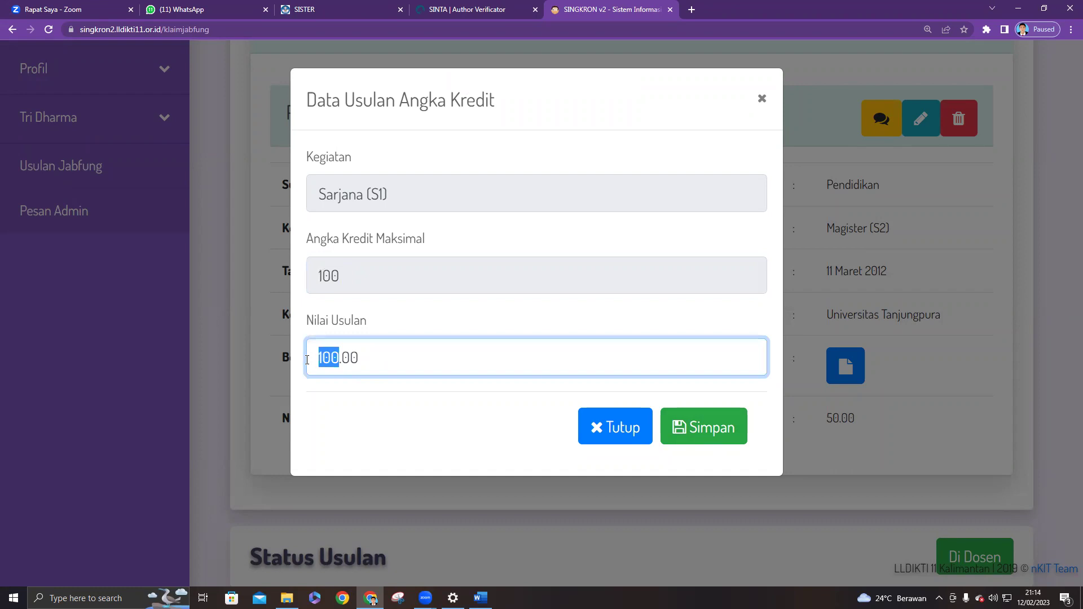
{"action": "left_click_drag", "start_coordinate": [372, 357], "coordinate": [278, 354]}
{"action": "type", "text": "00"}
{"action": "left_click", "coordinate": [638, 437]}
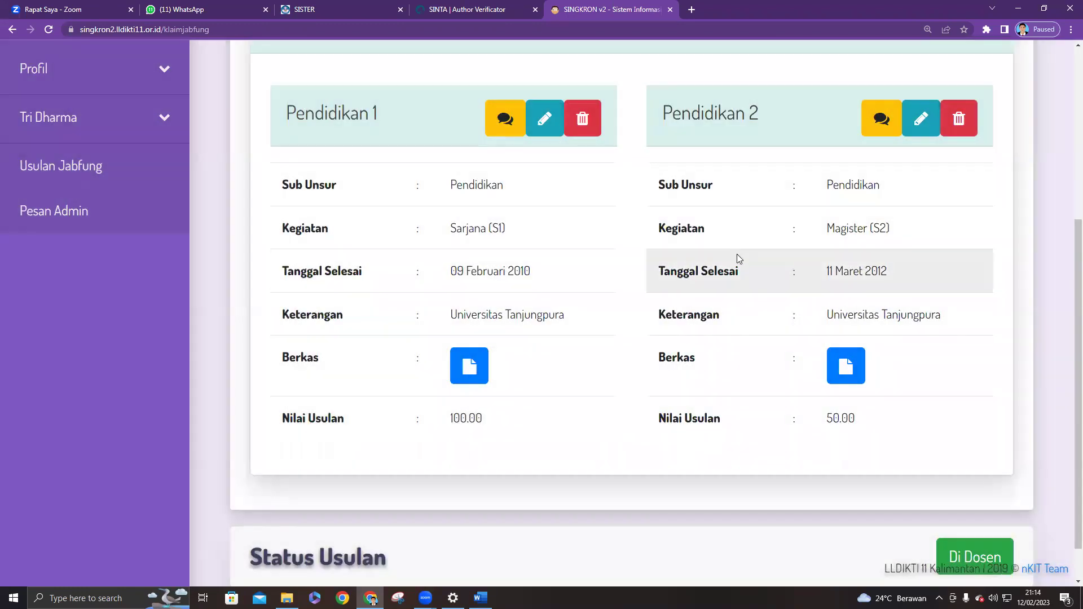
Check the Pilih Pendidikan records list and go back to the claim form
{"action": "scroll", "coordinate": [736, 254], "scroll_direction": "up", "scroll_amount": 2}
{"action": "left_click", "coordinate": [965, 133]}
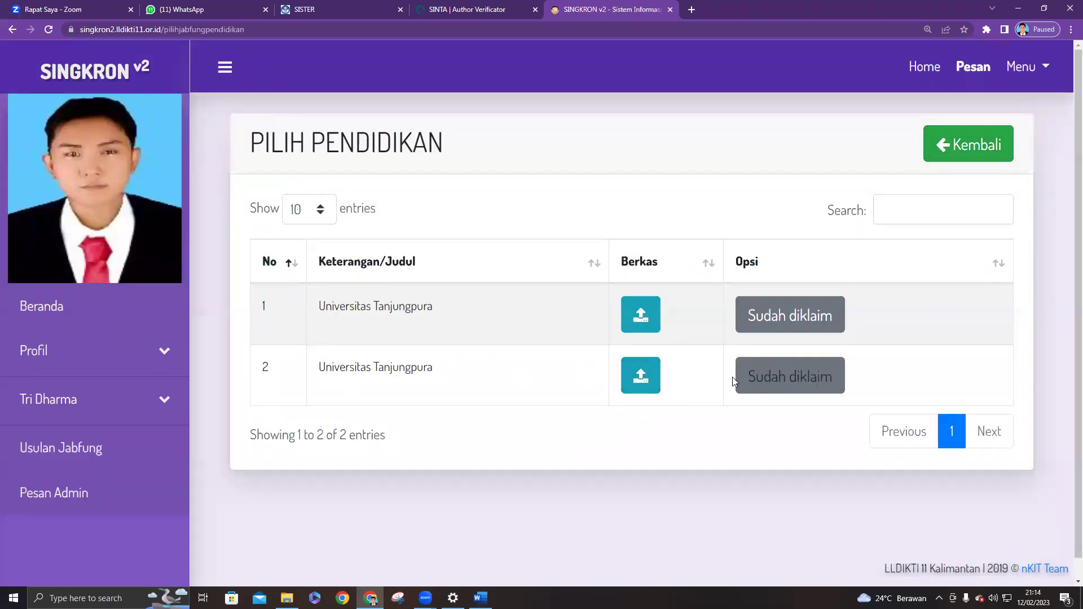
{"action": "left_click", "coordinate": [983, 155]}
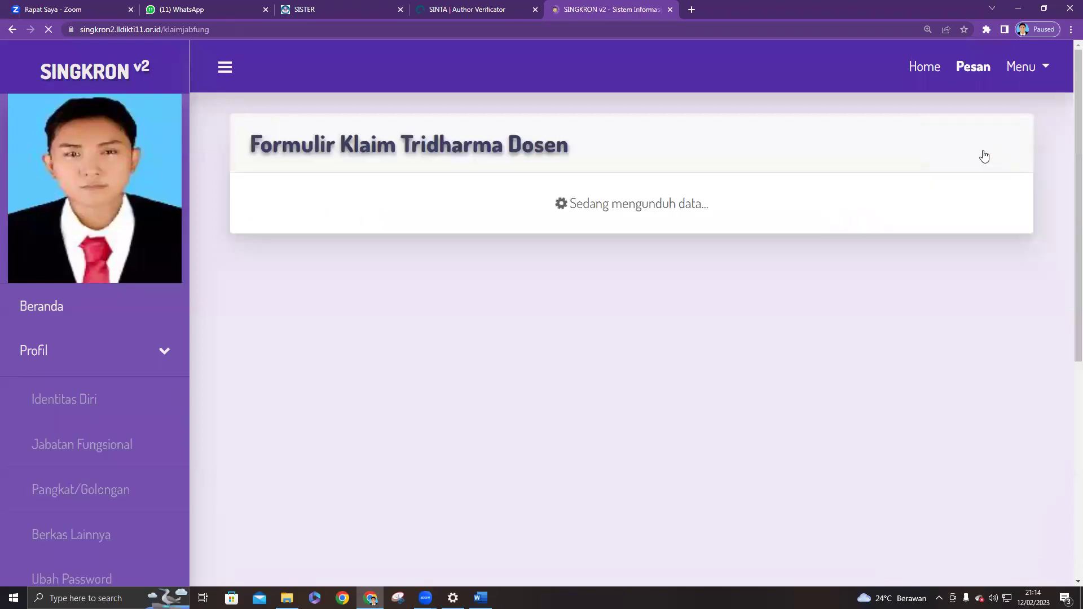
{"action": "scroll", "coordinate": [755, 332], "scroll_direction": "down", "scroll_amount": 1}
{"action": "scroll", "coordinate": [755, 332], "scroll_direction": "down", "scroll_amount": 1}
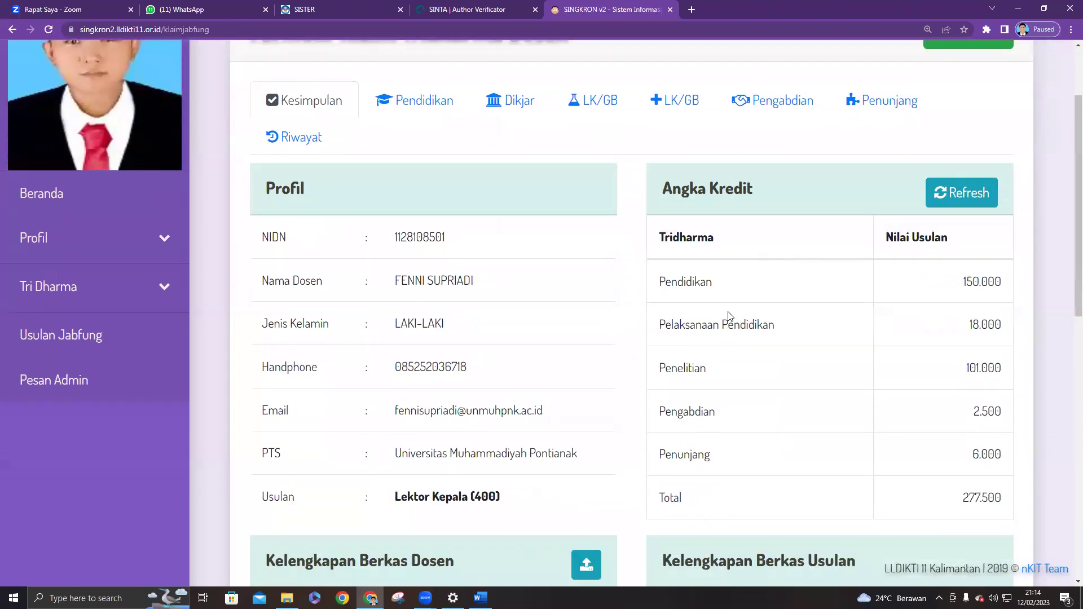
Open Pendidikan 2's Magister (S2) details, close them unsaved, and reopen the records list
{"action": "left_click", "coordinate": [427, 111]}
{"action": "left_click", "coordinate": [921, 289]}
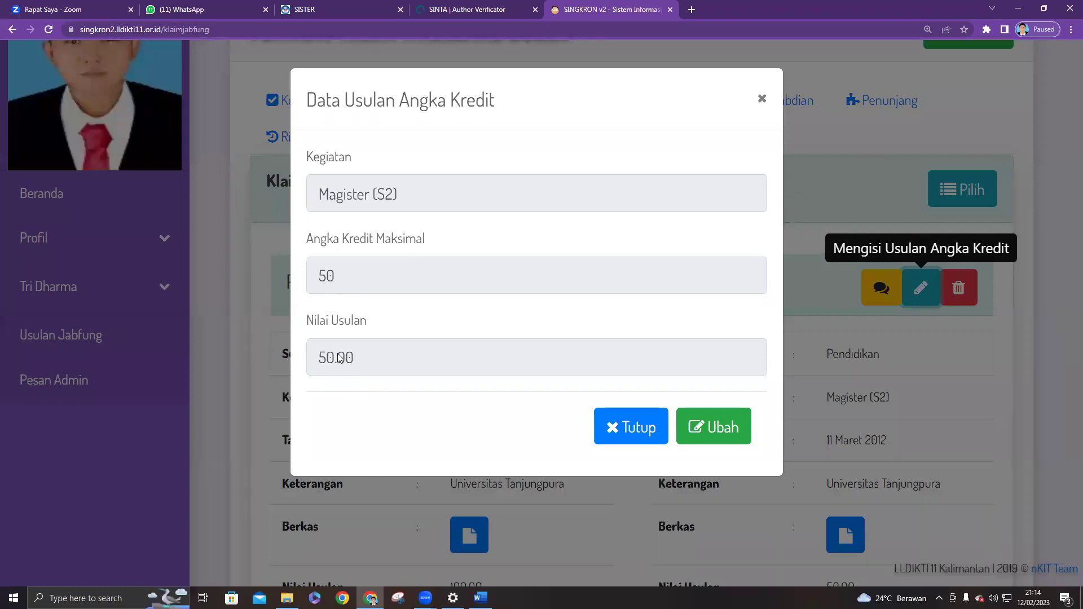
{"action": "left_click", "coordinate": [732, 430]}
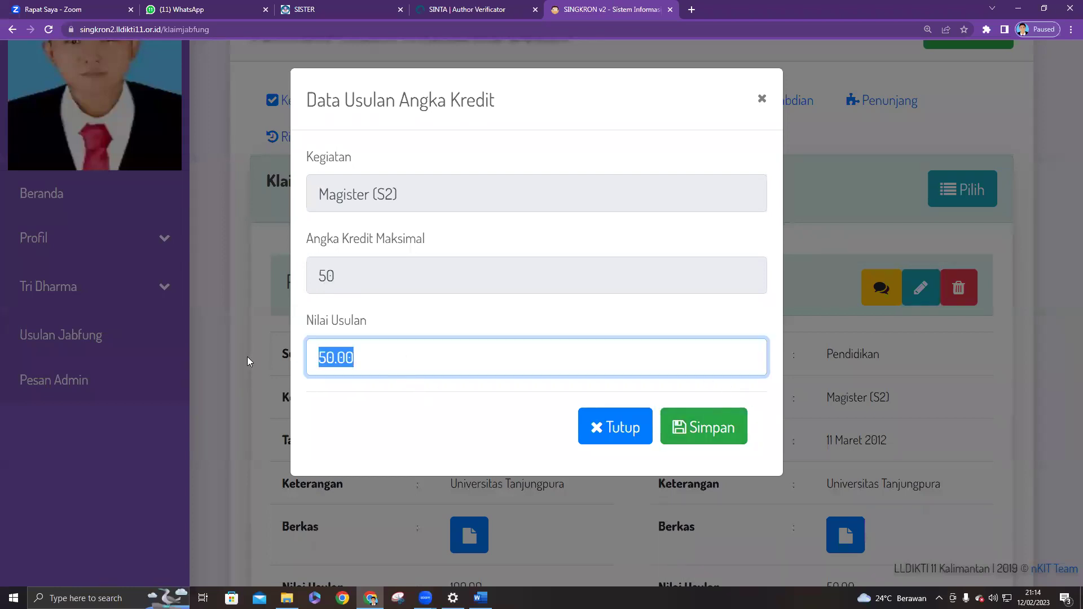
{"action": "left_click", "coordinate": [599, 428]}
{"action": "scroll", "coordinate": [1065, 142], "scroll_direction": "up", "scroll_amount": 1}
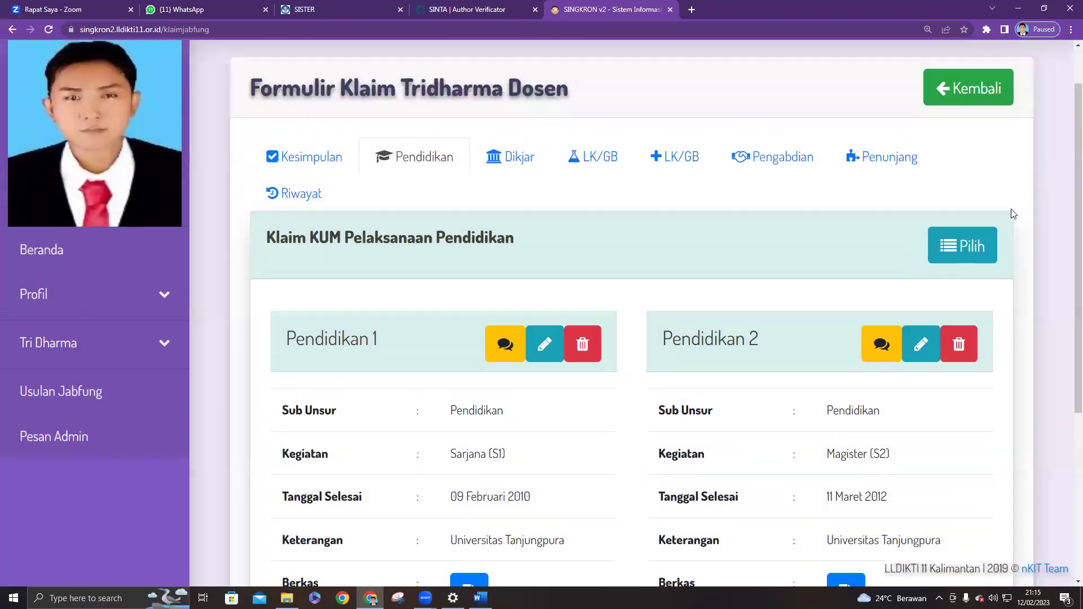
{"action": "left_click", "coordinate": [968, 242]}
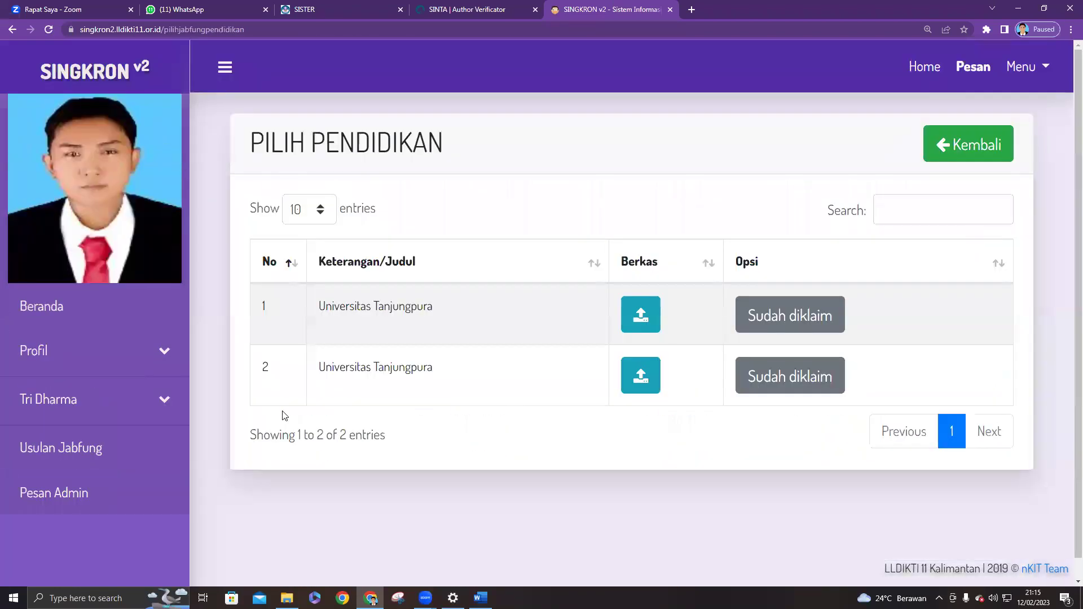
Start a new Pendidikan record, trying Kegiatan Magister (S2) then Doktor (S3), and cancel it
{"action": "left_click", "coordinate": [93, 395]}
{"action": "left_click", "coordinate": [91, 449]}
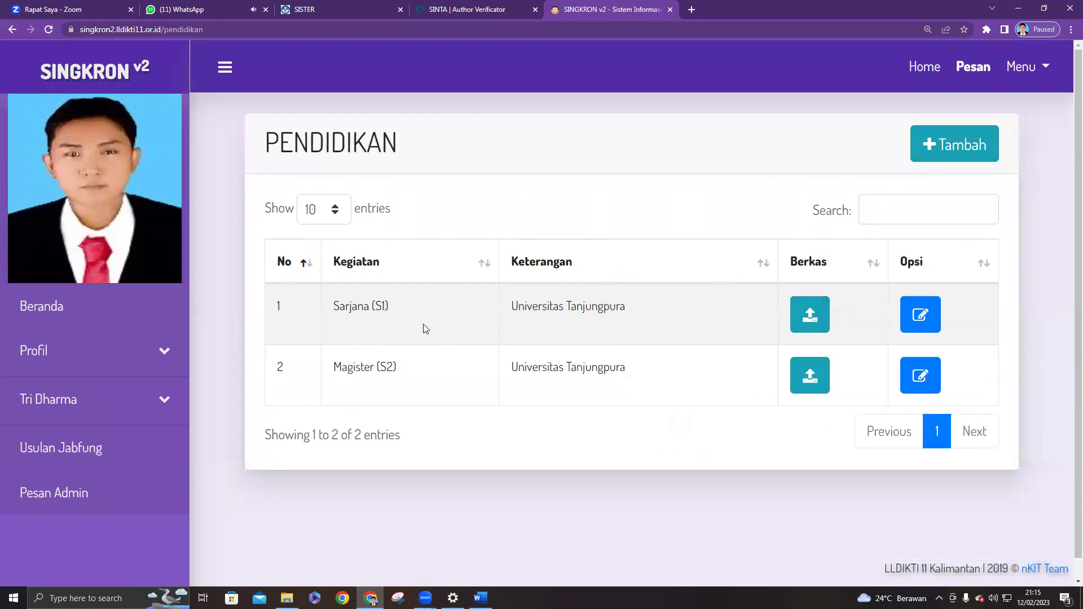
{"action": "left_click", "coordinate": [961, 146]}
{"action": "left_click", "coordinate": [281, 215]}
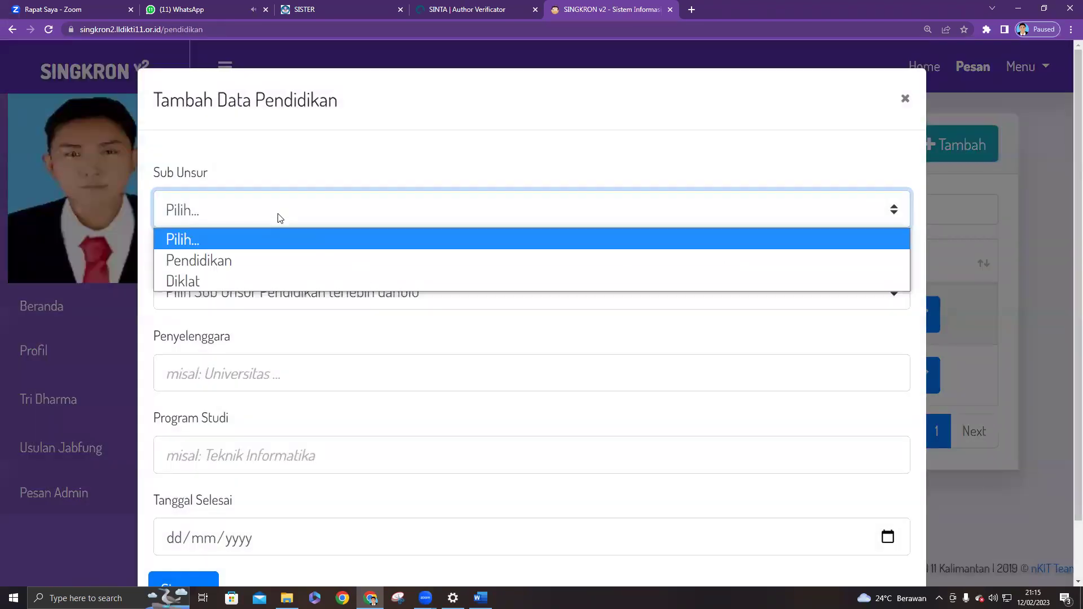
{"action": "left_click", "coordinate": [241, 262]}
{"action": "left_click", "coordinate": [400, 302]}
{"action": "left_click", "coordinate": [291, 341]}
{"action": "left_click", "coordinate": [278, 305]}
{"action": "left_click", "coordinate": [280, 363]}
{"action": "left_click", "coordinate": [904, 100]}
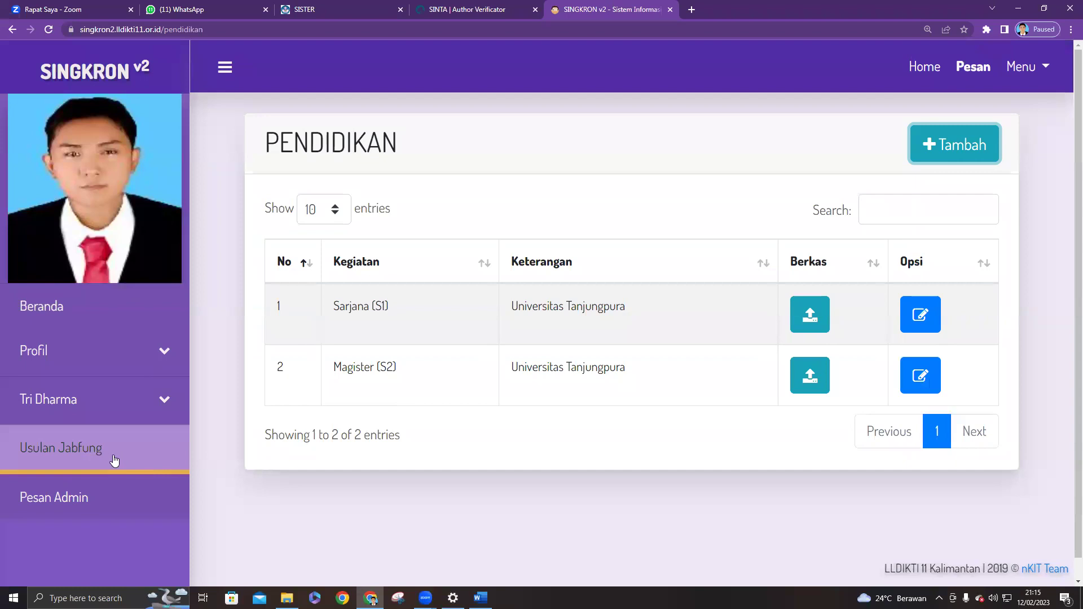
Reopen the Lektor Kepala claim form and check its Pendidikan records list
{"action": "left_click", "coordinate": [113, 458]}
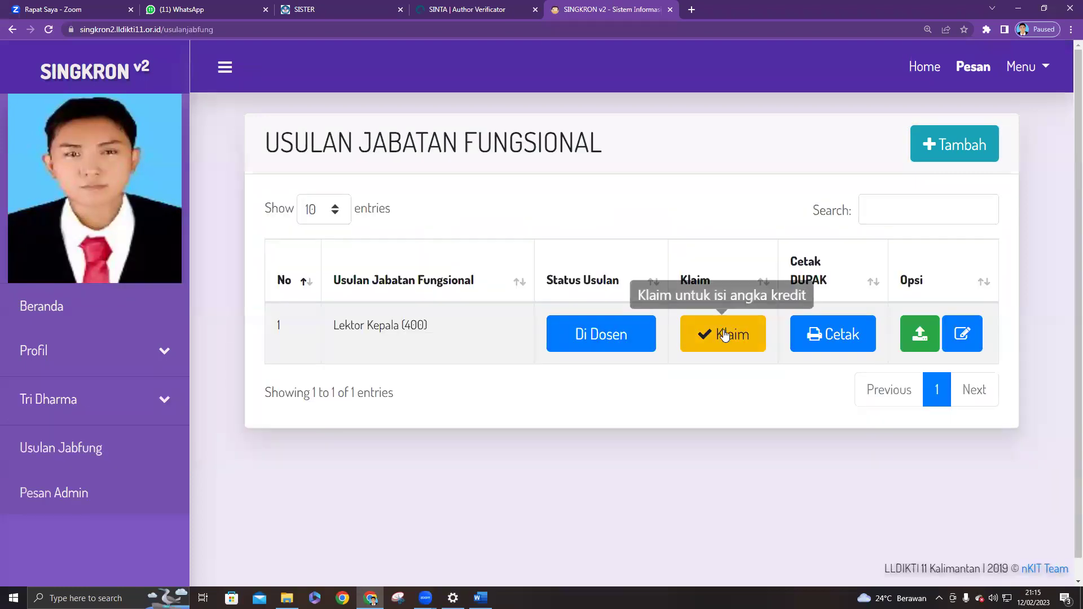
{"action": "left_click", "coordinate": [721, 333]}
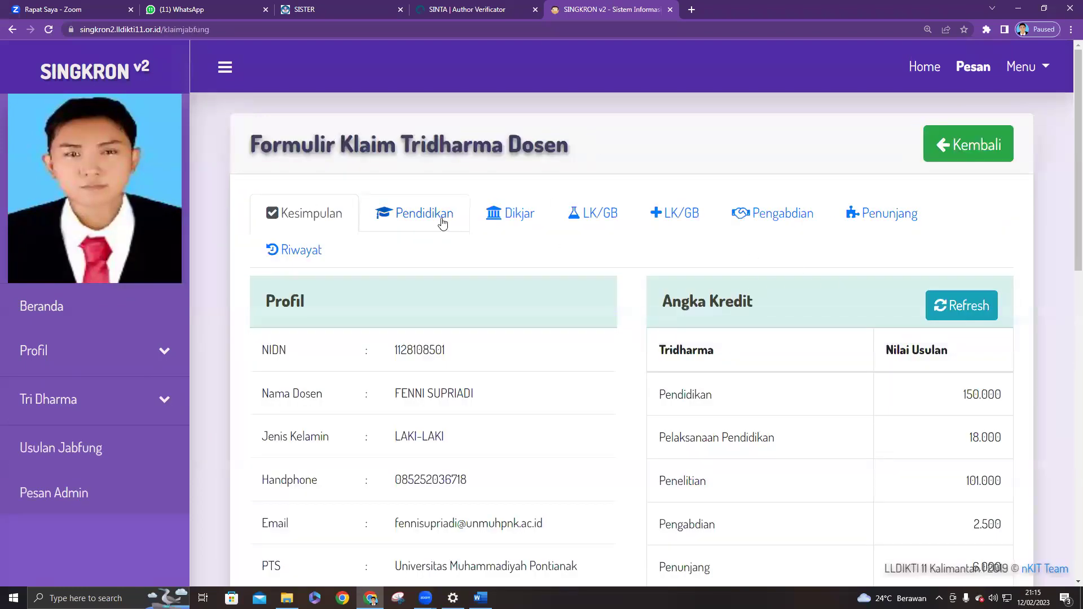
{"action": "left_click", "coordinate": [426, 215]}
{"action": "left_click", "coordinate": [970, 308]}
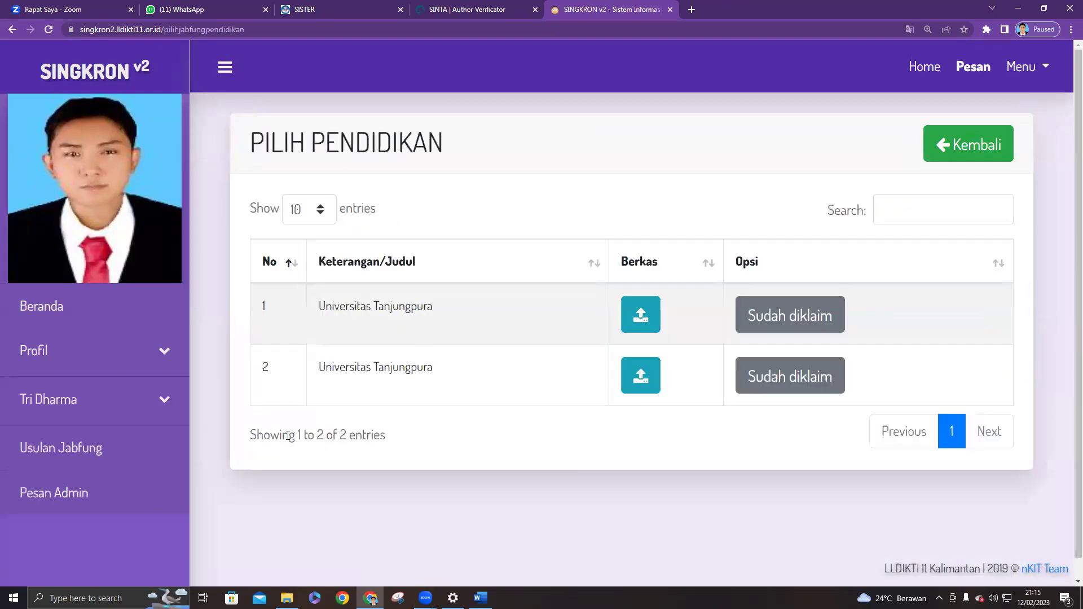
{"action": "left_click", "coordinate": [956, 145]}
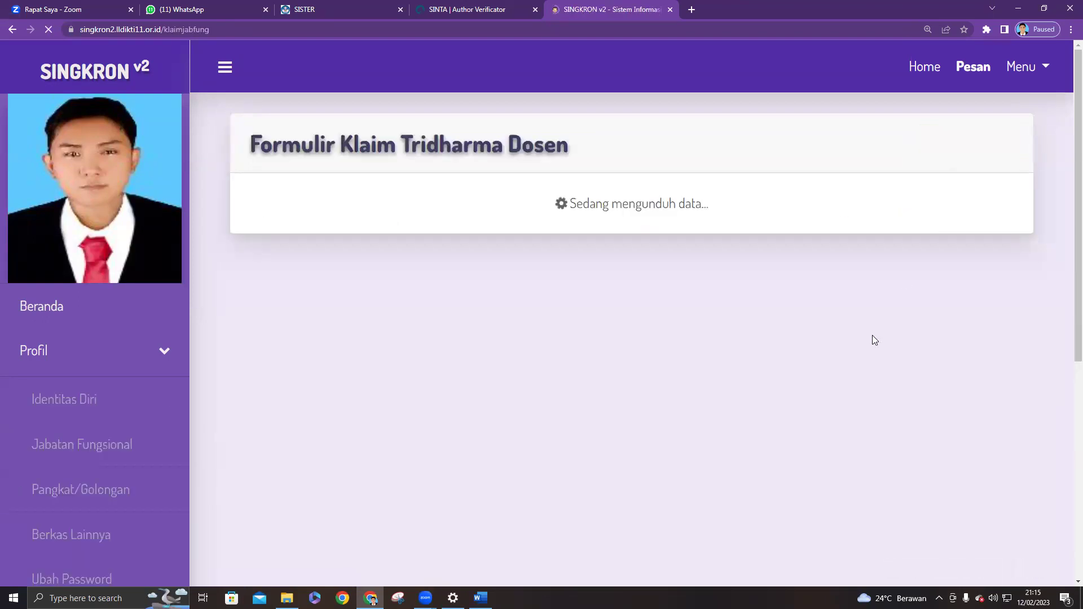
{"action": "scroll", "coordinate": [867, 365], "scroll_direction": "down", "scroll_amount": 2}
Open Pendidikan 2's credit proposal and close it without saving
{"action": "left_click", "coordinate": [425, 102]}
{"action": "left_click", "coordinate": [921, 288]}
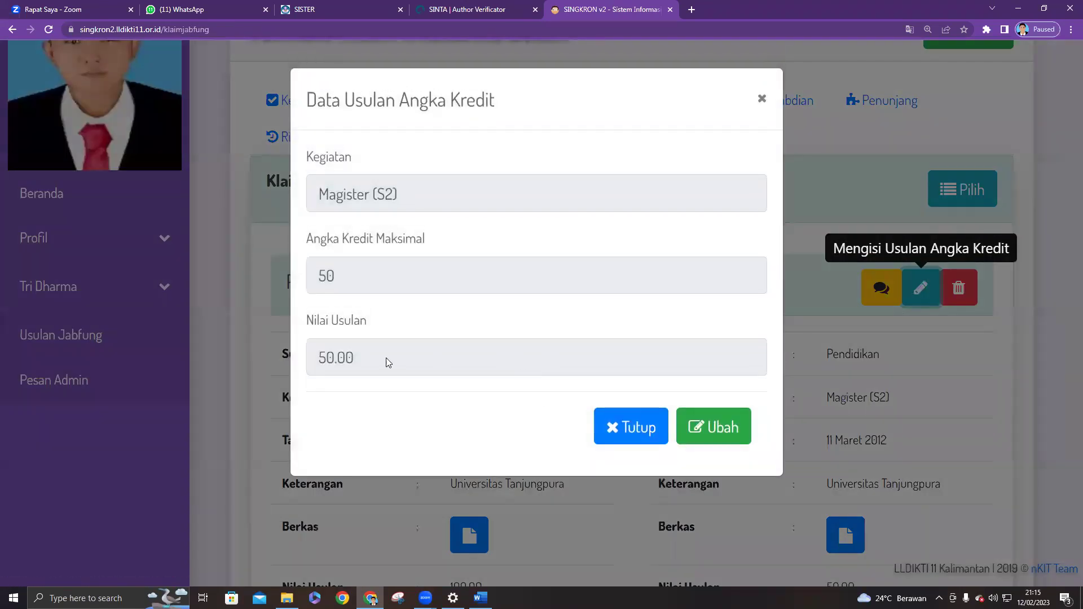
{"action": "left_click", "coordinate": [714, 426]}
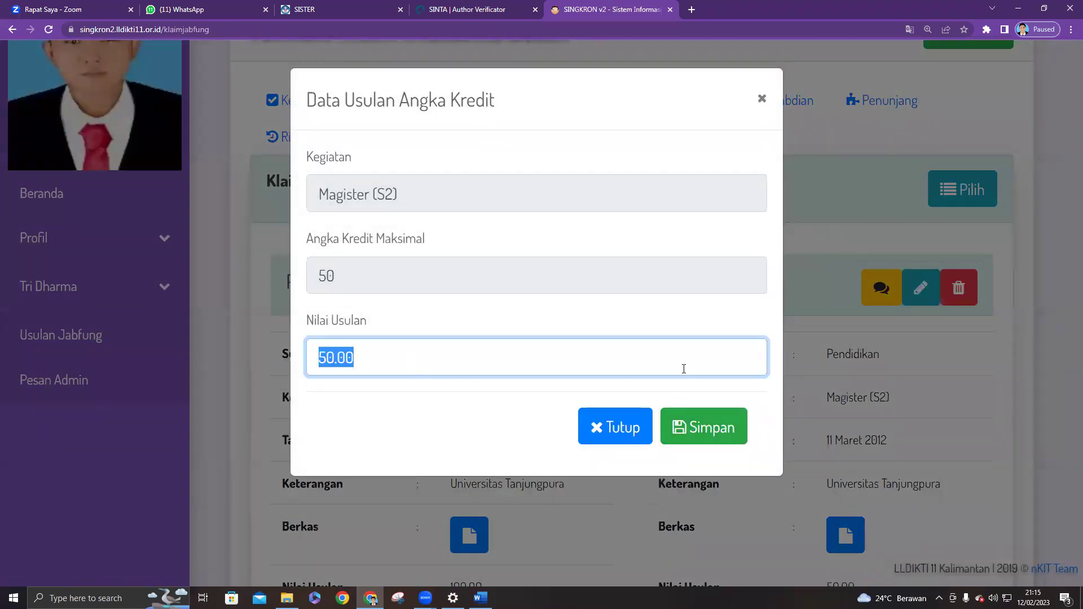
{"action": "left_click", "coordinate": [762, 98]}
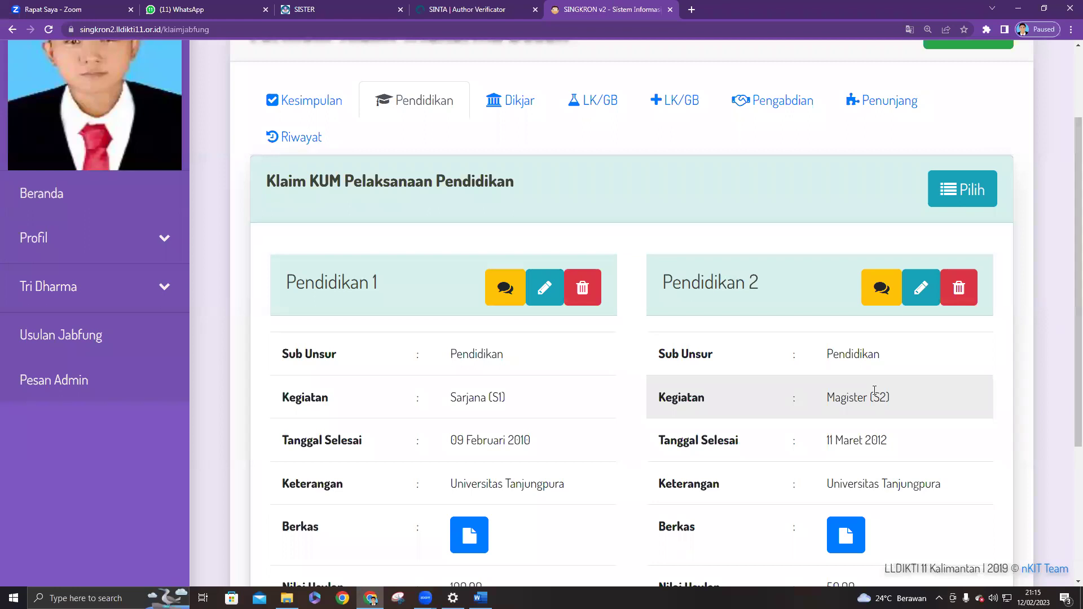
{"action": "scroll", "coordinate": [875, 391], "scroll_direction": "down", "scroll_amount": 3}
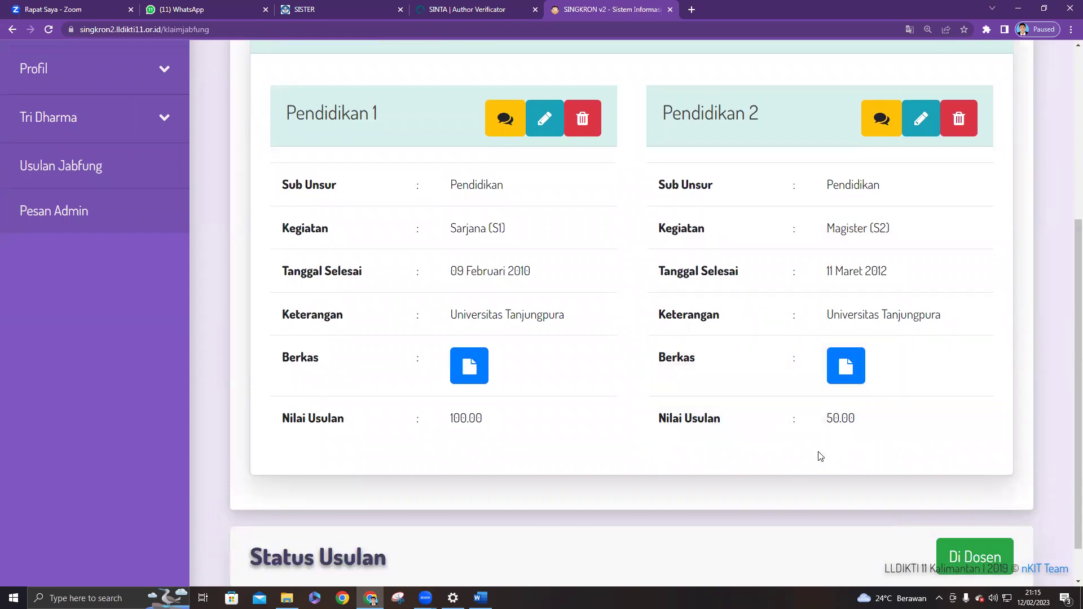
{"action": "scroll", "coordinate": [825, 432], "scroll_direction": "up", "scroll_amount": 5}
Show the Dikjar teaching claims on the claim form
{"action": "left_click", "coordinate": [511, 213]}
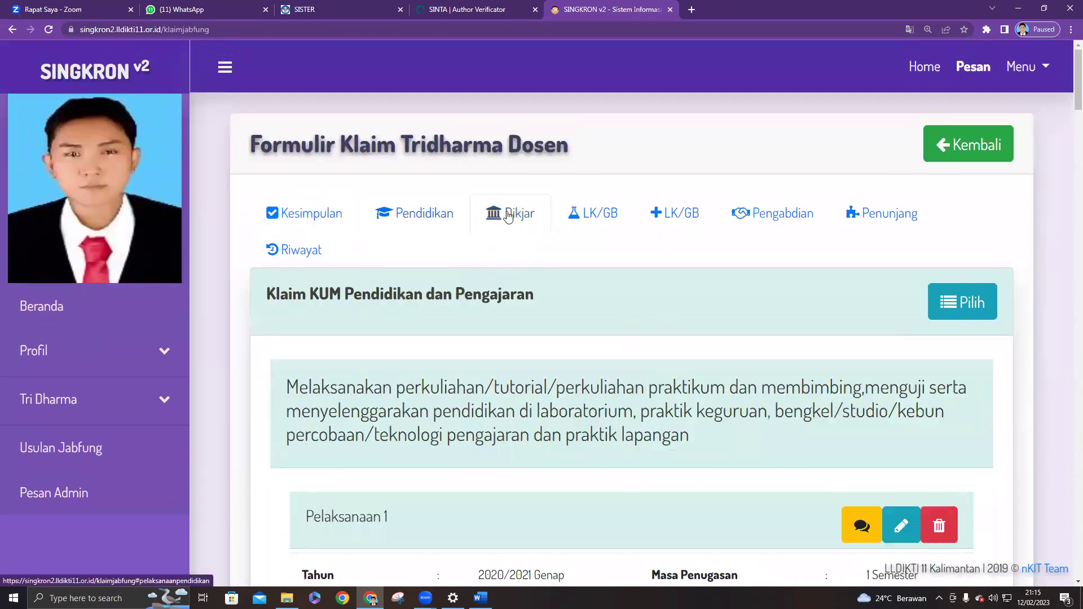
{"action": "scroll", "coordinate": [793, 325], "scroll_direction": "down", "scroll_amount": 3}
{"action": "scroll", "coordinate": [794, 330], "scroll_direction": "down", "scroll_amount": 3}
{"action": "scroll", "coordinate": [793, 330], "scroll_direction": "up", "scroll_amount": 2}
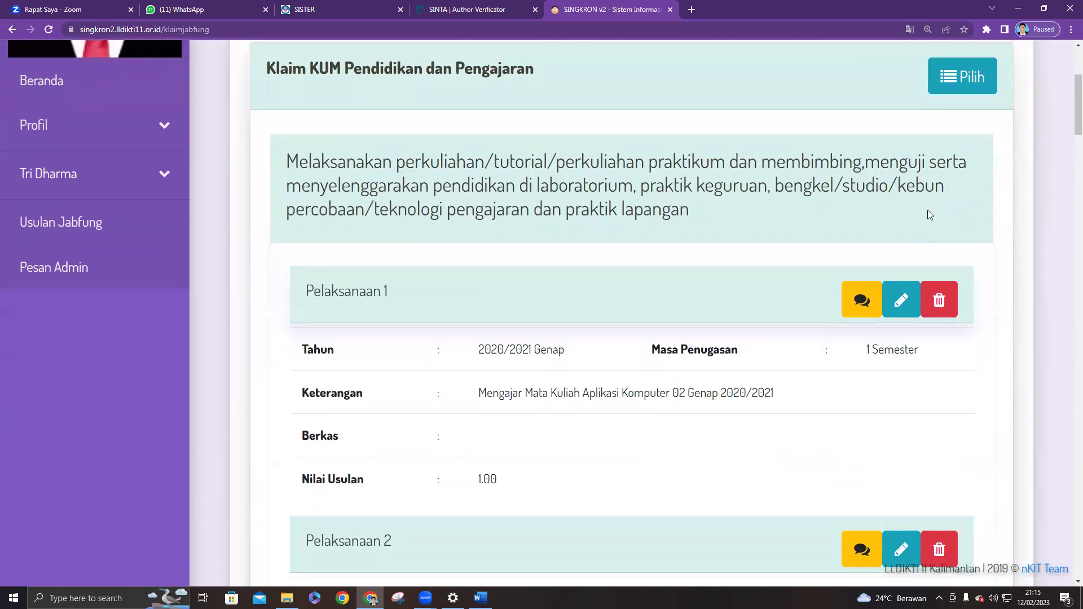
Browse the Pilih list of teaching activities and go back to the claim form
{"action": "left_click", "coordinate": [964, 84]}
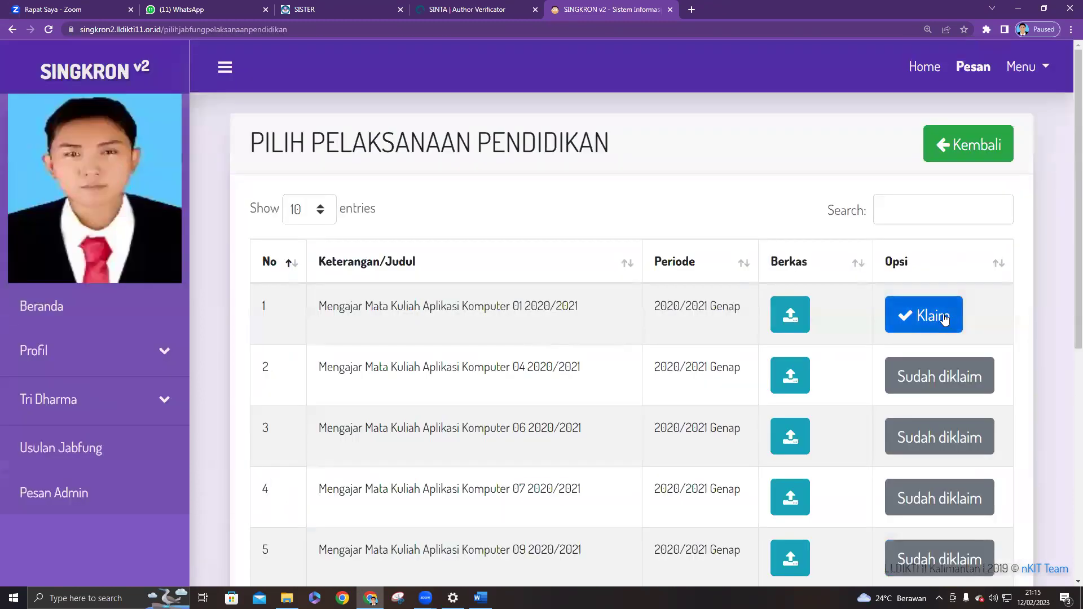
{"action": "scroll", "coordinate": [928, 491], "scroll_direction": "down", "scroll_amount": 2}
{"action": "scroll", "coordinate": [926, 487], "scroll_direction": "down", "scroll_amount": 5}
{"action": "scroll", "coordinate": [919, 445], "scroll_direction": "up", "scroll_amount": 7}
{"action": "left_click", "coordinate": [971, 166]}
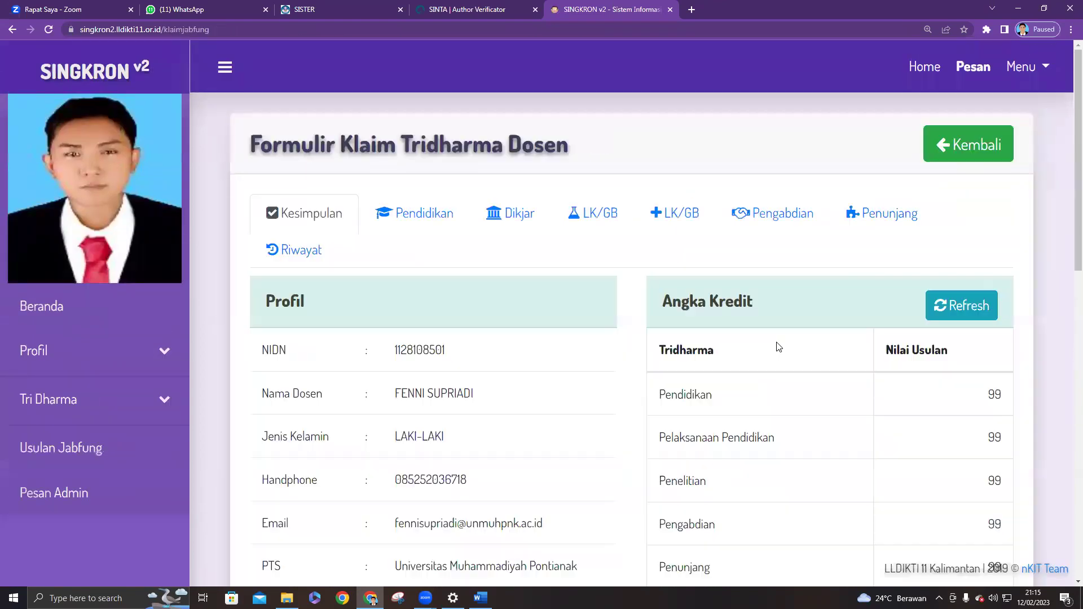
{"action": "scroll", "coordinate": [572, 187], "scroll_direction": "down", "scroll_amount": 3}
{"action": "scroll", "coordinate": [572, 187], "scroll_direction": "up", "scroll_amount": 2}
Reopen Dikjar and view Pelaksanaan 1's credit proposal, then close it
{"action": "left_click", "coordinate": [505, 157]}
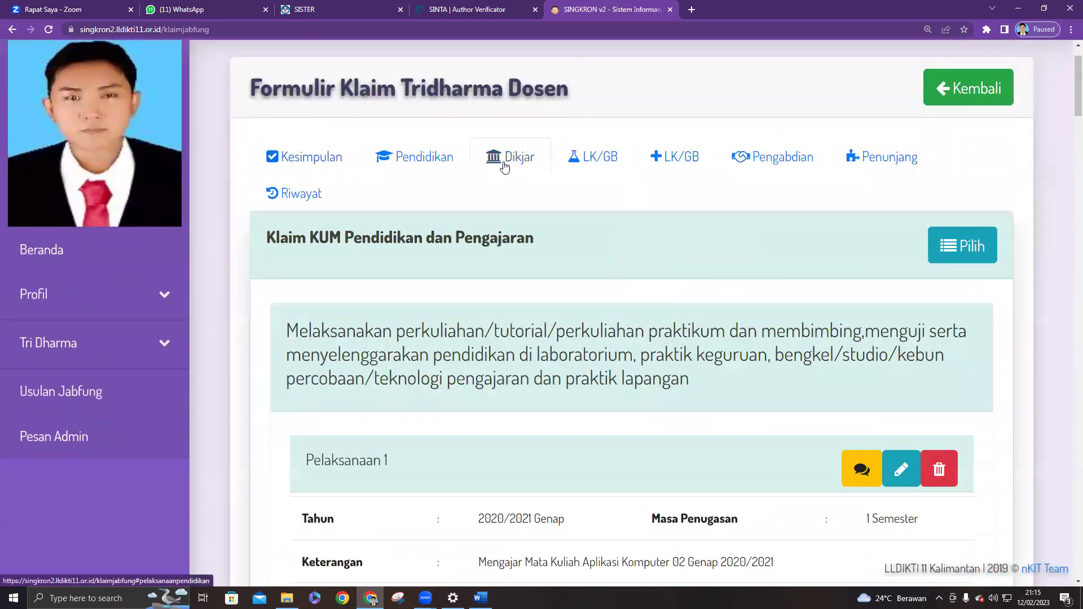
{"action": "scroll", "coordinate": [852, 445], "scroll_direction": "down", "scroll_amount": 2}
{"action": "scroll", "coordinate": [847, 440], "scroll_direction": "down", "scroll_amount": 2}
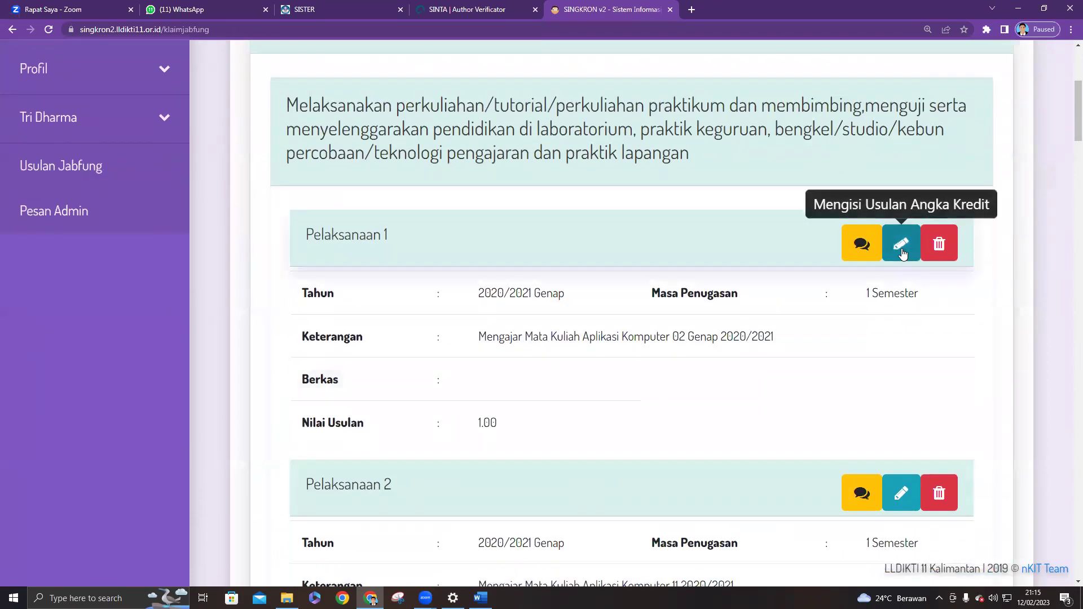
{"action": "left_click", "coordinate": [901, 245]}
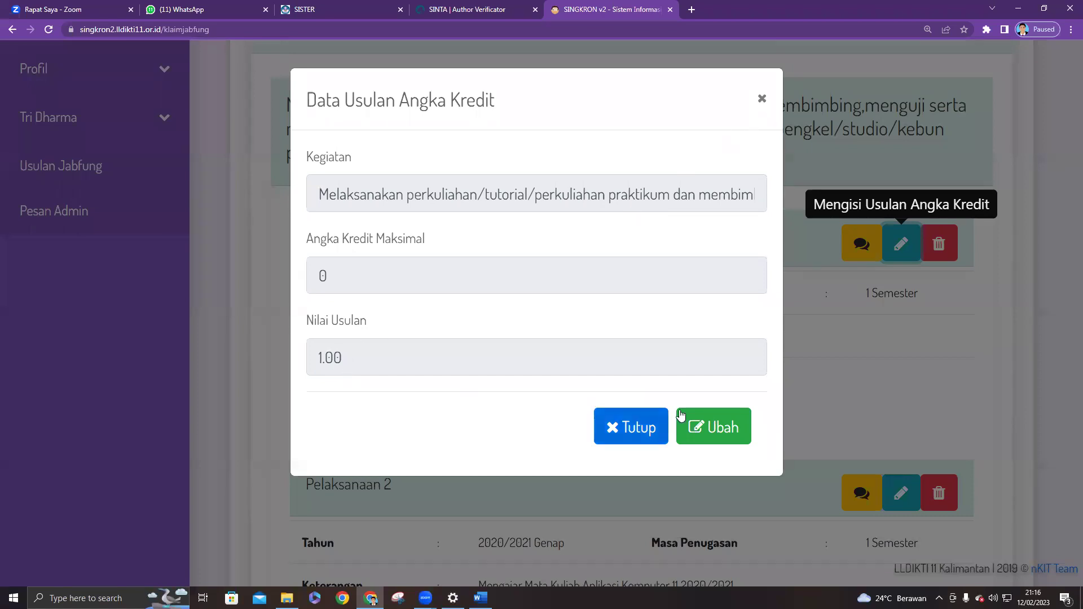
{"action": "left_click", "coordinate": [762, 100]}
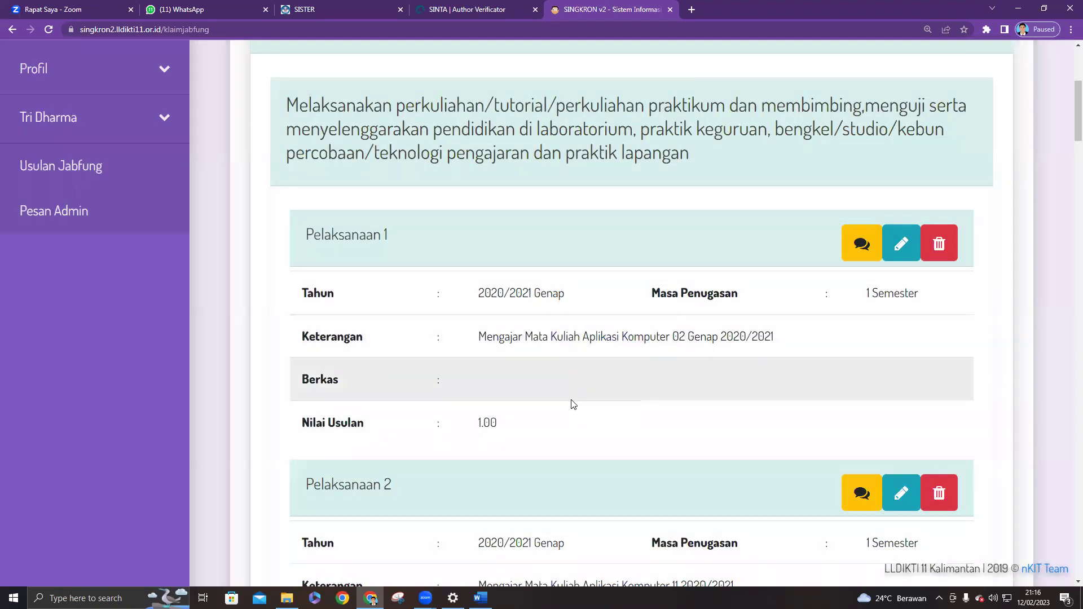
Inspect Pelaksanaan 1's 1.00 proposed value for Aplikasi Komputer 02, Genap 2020/2021
{"action": "scroll", "coordinate": [539, 423], "scroll_direction": "down", "scroll_amount": 1}
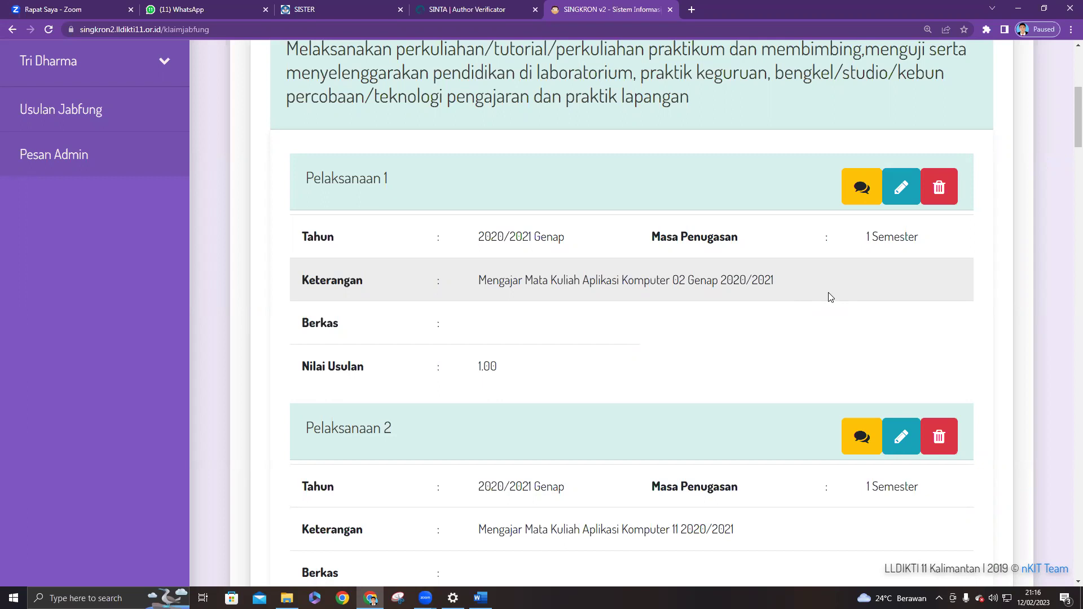
{"action": "scroll", "coordinate": [822, 322], "scroll_direction": "down", "scroll_amount": 6}
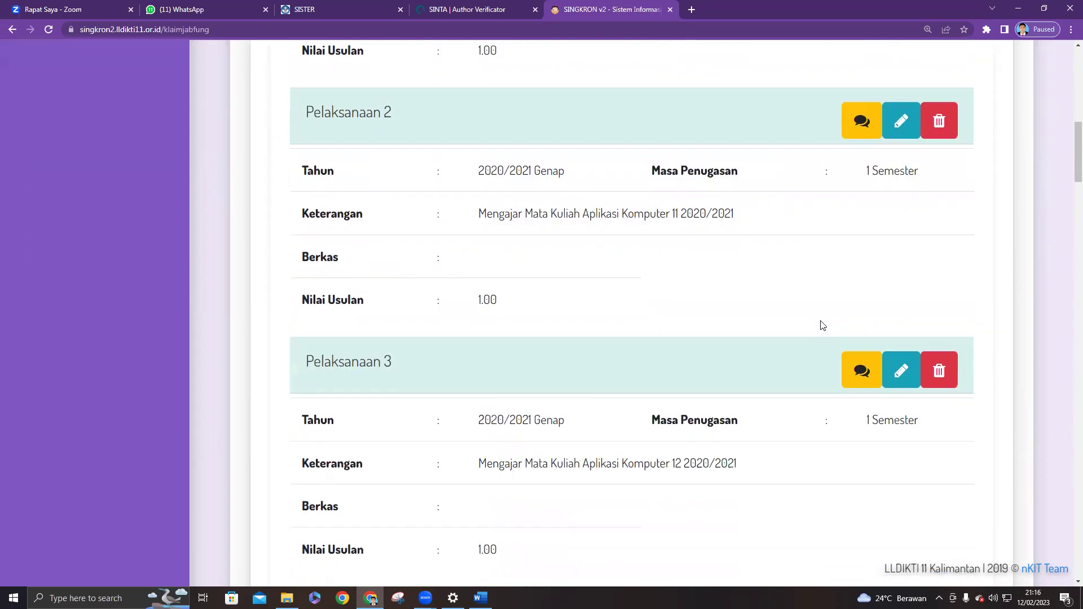
{"action": "scroll", "coordinate": [517, 313], "scroll_direction": "up", "scroll_amount": 6}
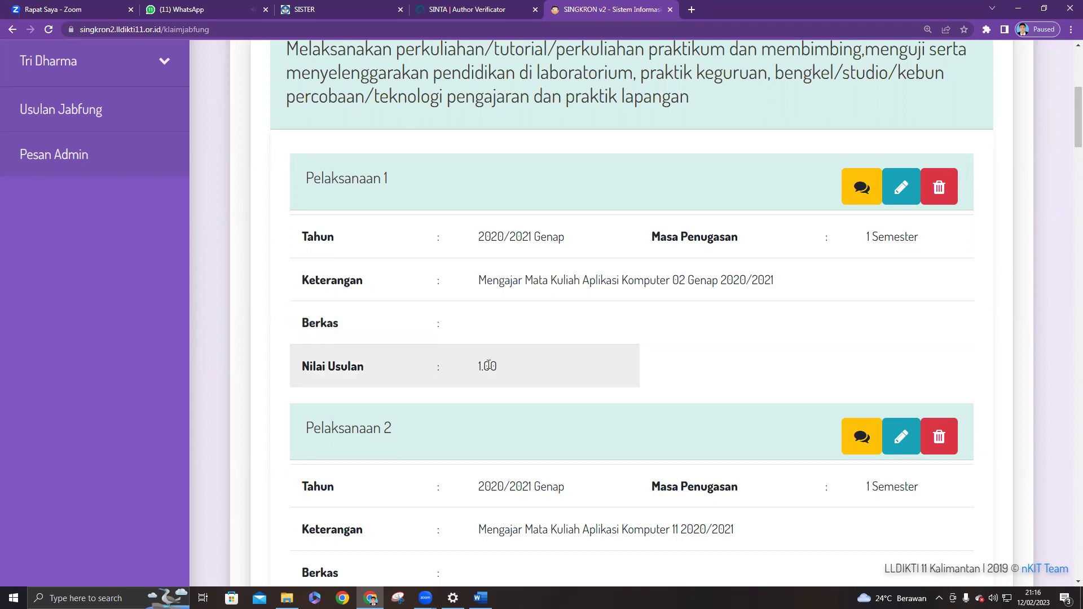
{"action": "left_click_drag", "start_coordinate": [481, 366], "coordinate": [542, 367]}
{"action": "left_click", "coordinate": [716, 369]}
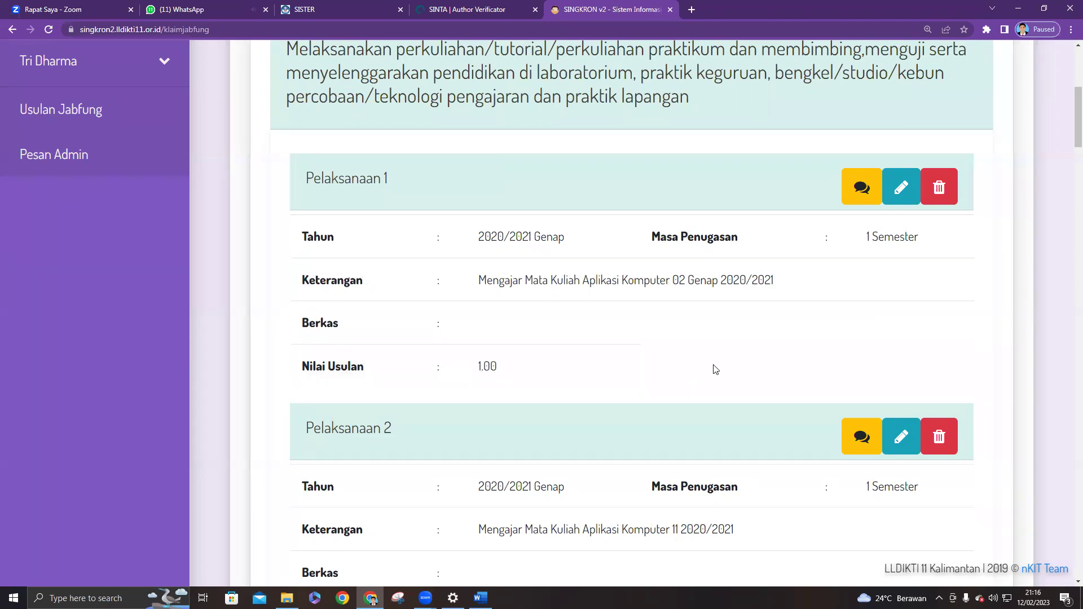
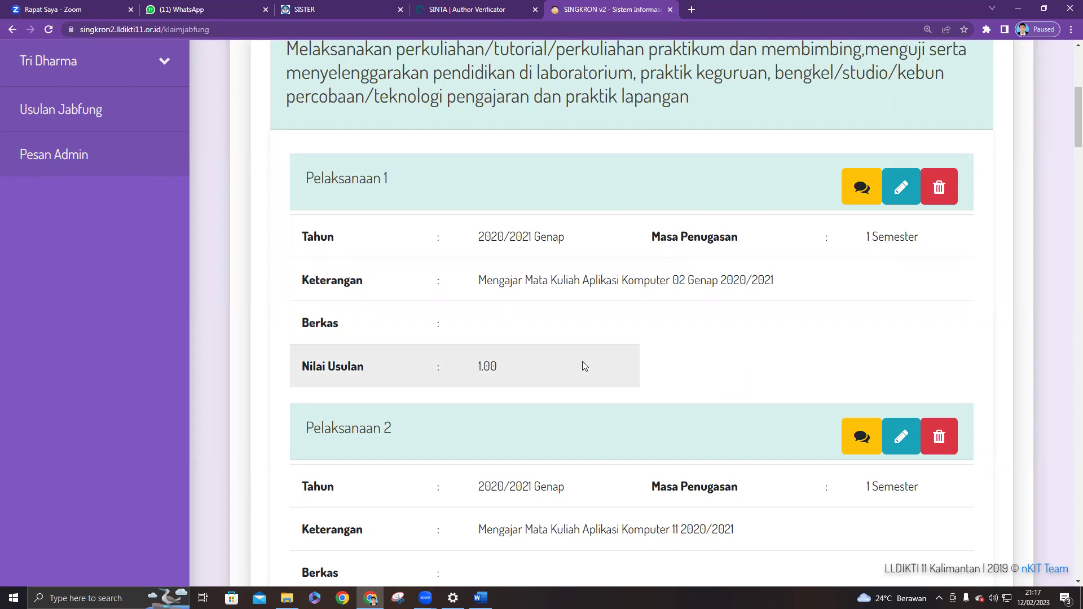
Review the claim form, highlighting Pelaksanaan 1's description and the 1.00 scores of Pelaksanaan 2 and 3
{"action": "scroll", "coordinate": [665, 336], "scroll_direction": "down", "scroll_amount": 8}
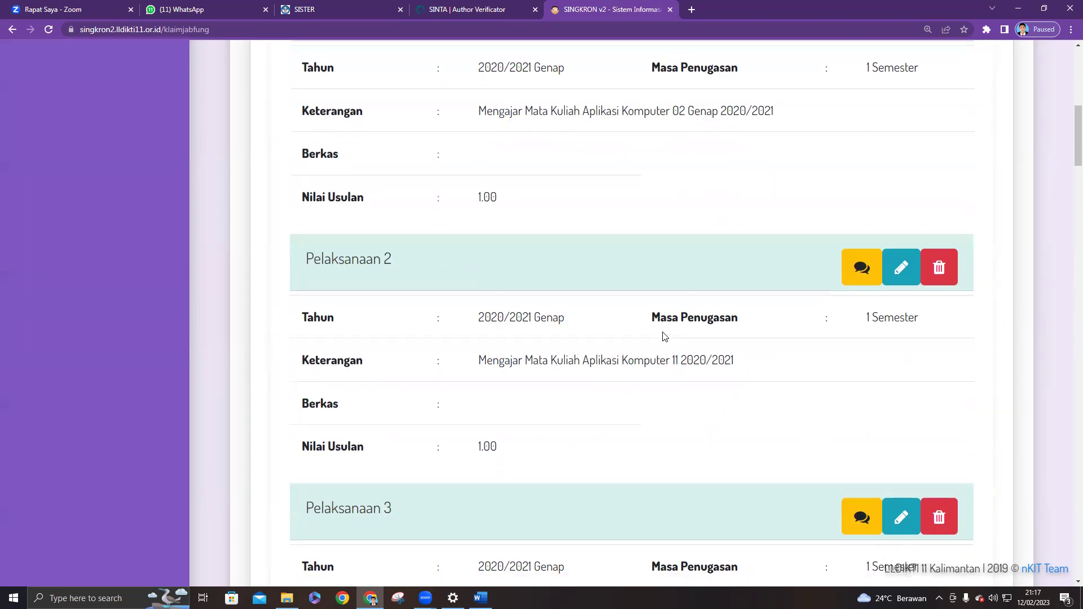
{"action": "scroll", "coordinate": [664, 335], "scroll_direction": "up", "scroll_amount": 8}
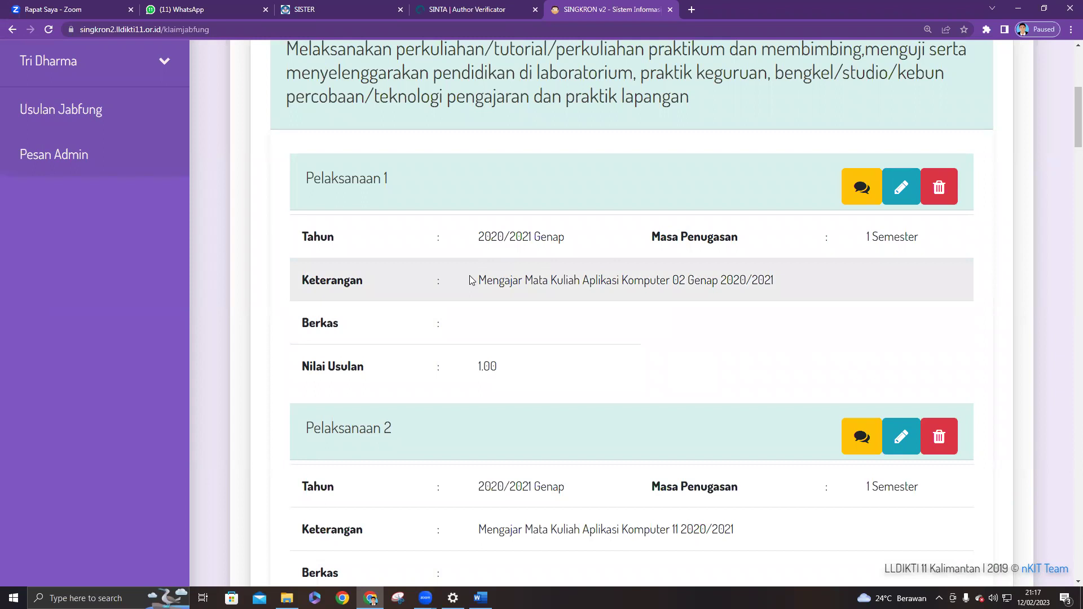
{"action": "left_click_drag", "start_coordinate": [474, 280], "coordinate": [844, 280]}
{"action": "left_click", "coordinate": [490, 377]}
{"action": "left_click_drag", "start_coordinate": [472, 370], "coordinate": [537, 375]}
{"action": "scroll", "coordinate": [869, 398], "scroll_direction": "down", "scroll_amount": 2}
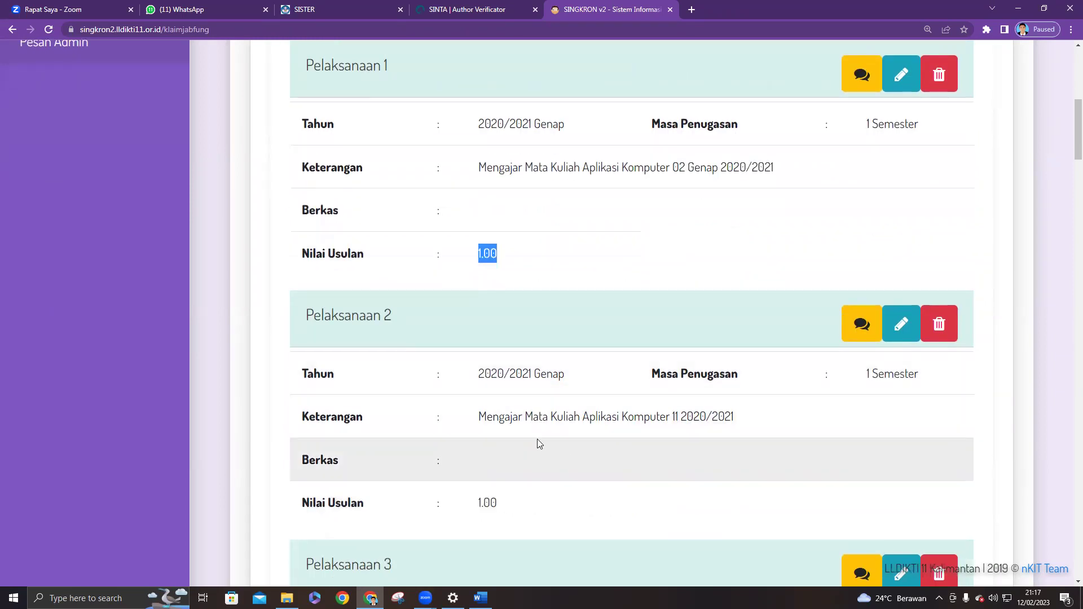
{"action": "double_click", "coordinate": [487, 503]}
{"action": "scroll", "coordinate": [680, 389], "scroll_direction": "down", "scroll_amount": 5}
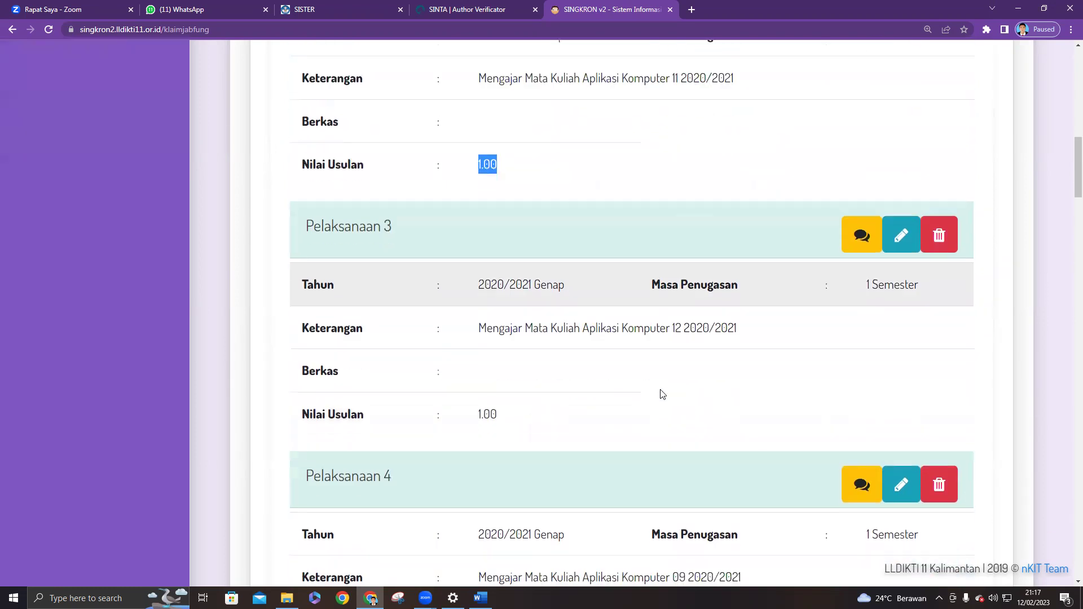
{"action": "double_click", "coordinate": [486, 414]}
{"action": "scroll", "coordinate": [672, 381], "scroll_direction": "down", "scroll_amount": 9}
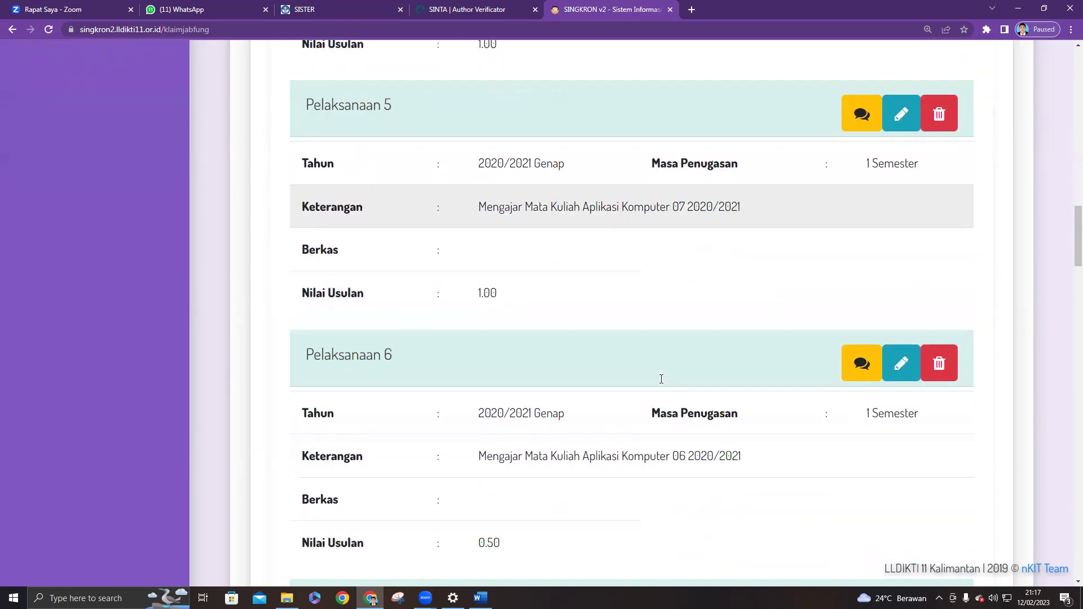
{"action": "scroll", "coordinate": [662, 379], "scroll_direction": "down", "scroll_amount": 5}
{"action": "scroll", "coordinate": [663, 361], "scroll_direction": "up", "scroll_amount": 3}
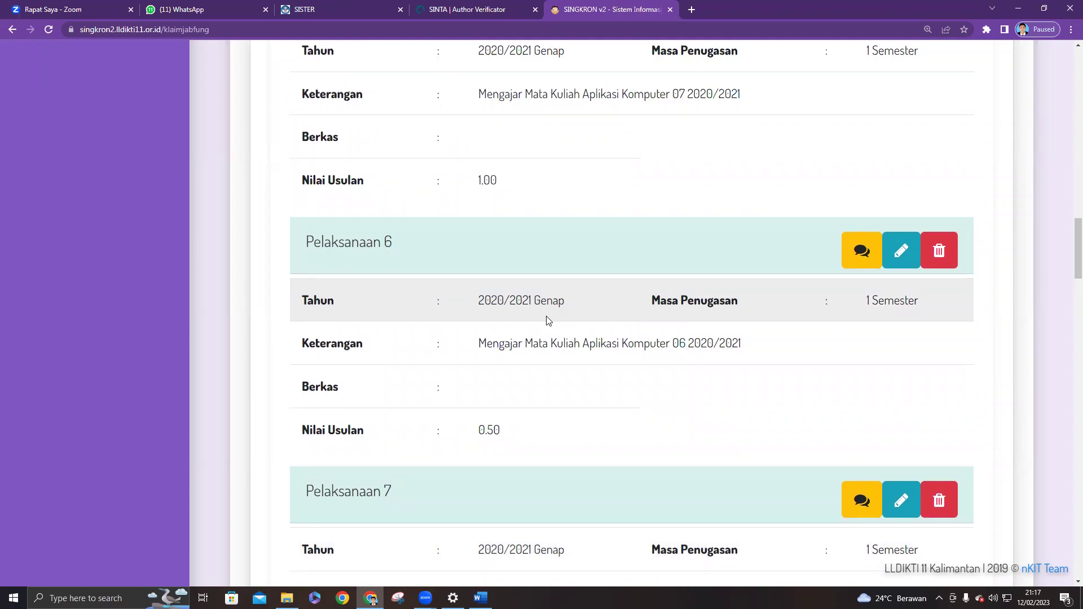
Go through the remaining claims, highlighting Pelaksanaan 10 and 11's 1.00 scores and the 72 Jam duration
{"action": "scroll", "coordinate": [604, 319], "scroll_direction": "up", "scroll_amount": 15}
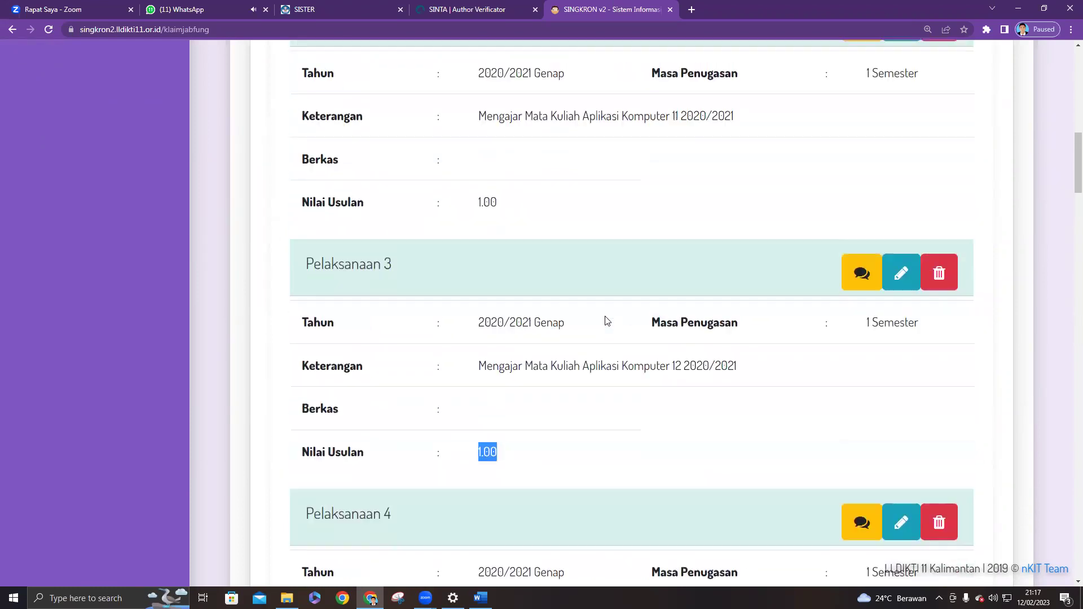
{"action": "scroll", "coordinate": [593, 327], "scroll_direction": "up", "scroll_amount": 6}
{"action": "scroll", "coordinate": [584, 333], "scroll_direction": "down", "scroll_amount": 8}
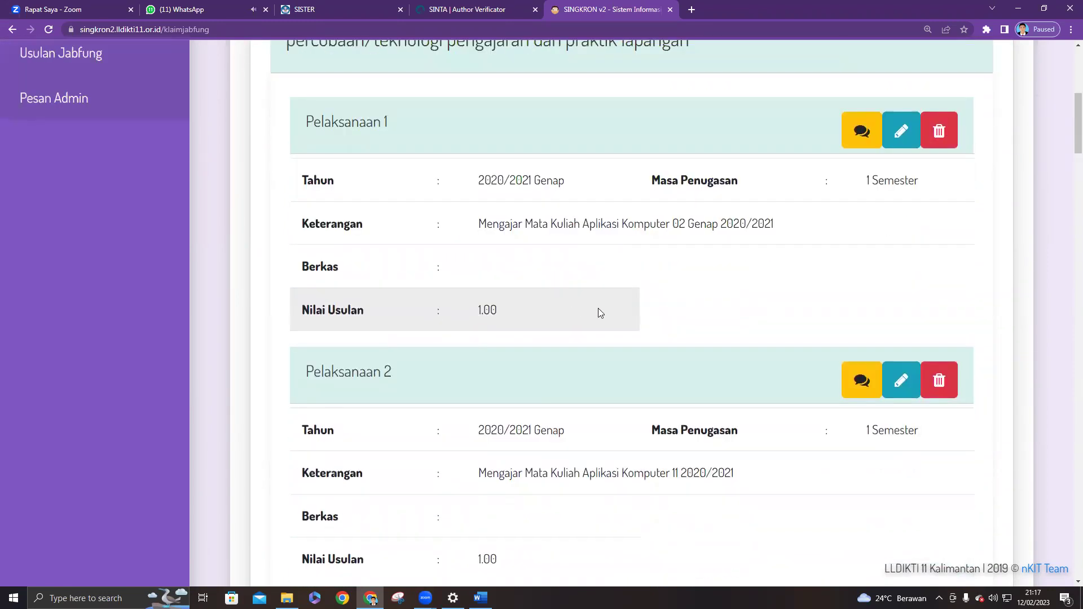
{"action": "scroll", "coordinate": [558, 213], "scroll_direction": "down", "scroll_amount": 10}
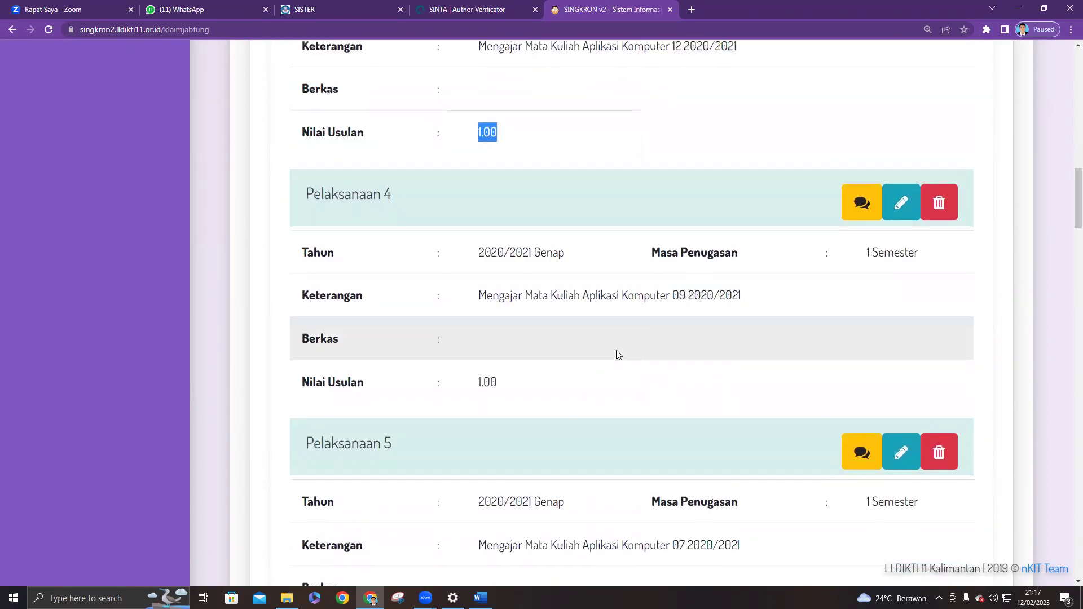
{"action": "scroll", "coordinate": [583, 347], "scroll_direction": "down", "scroll_amount": 4}
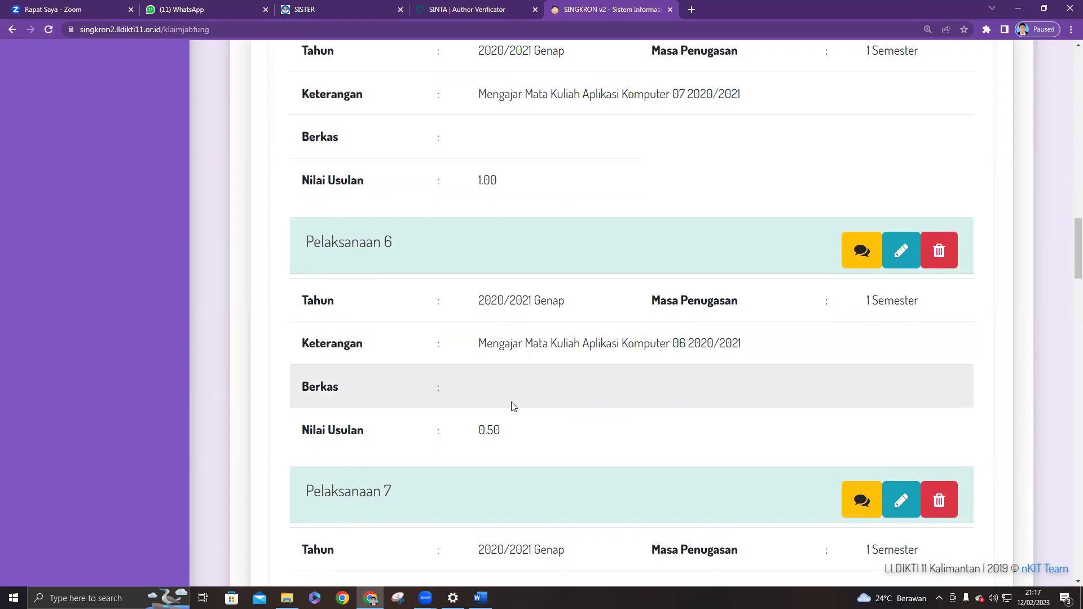
{"action": "scroll", "coordinate": [508, 398], "scroll_direction": "down", "scroll_amount": 1}
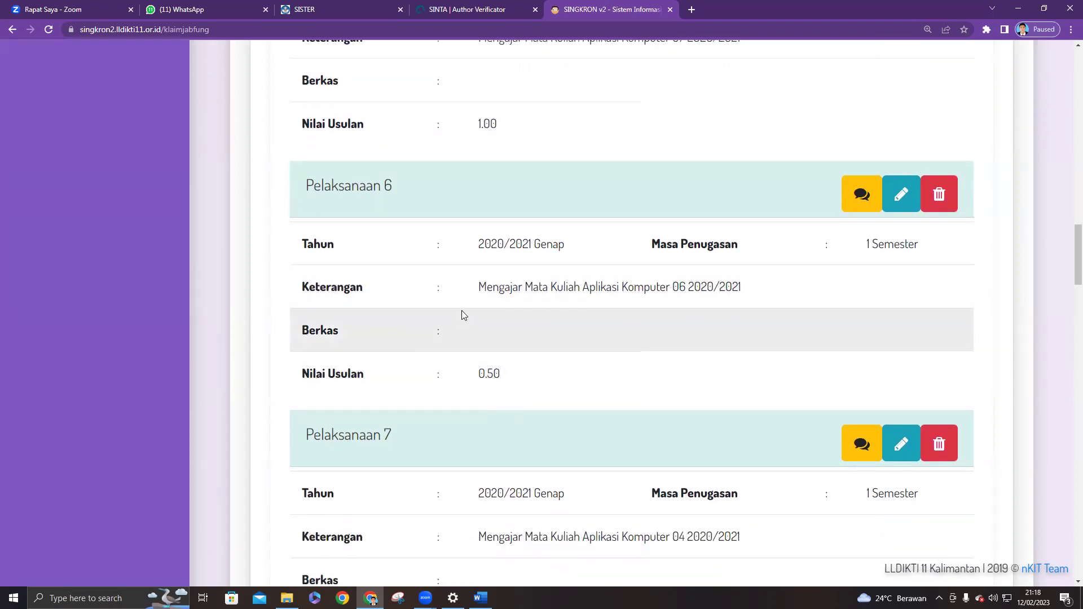
{"action": "scroll", "coordinate": [460, 314], "scroll_direction": "down", "scroll_amount": 6}
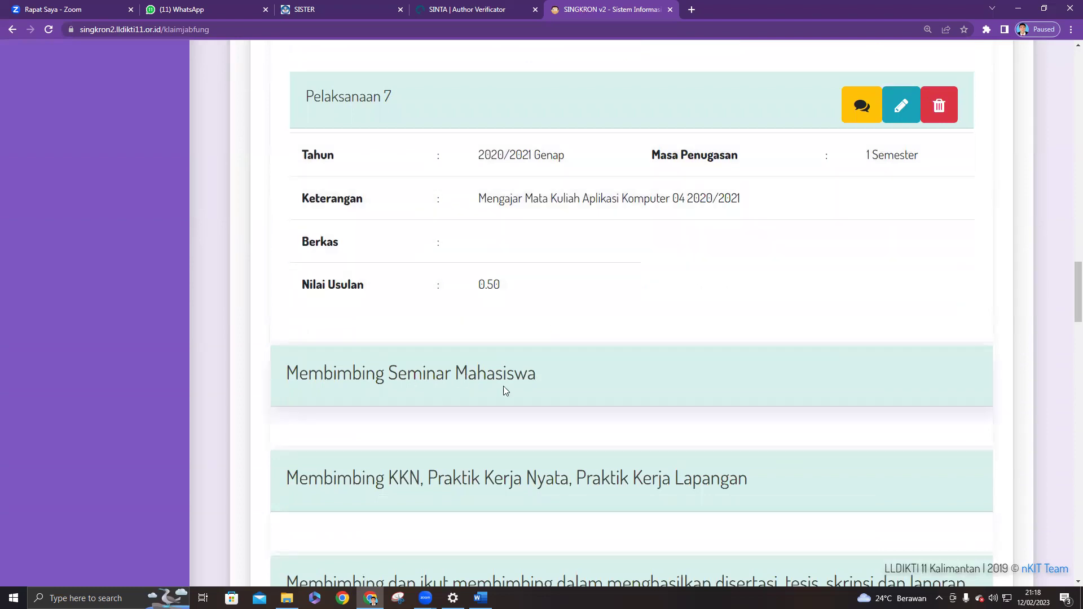
{"action": "scroll", "coordinate": [496, 388], "scroll_direction": "down", "scroll_amount": 2}
{"action": "scroll", "coordinate": [490, 361], "scroll_direction": "down", "scroll_amount": 2}
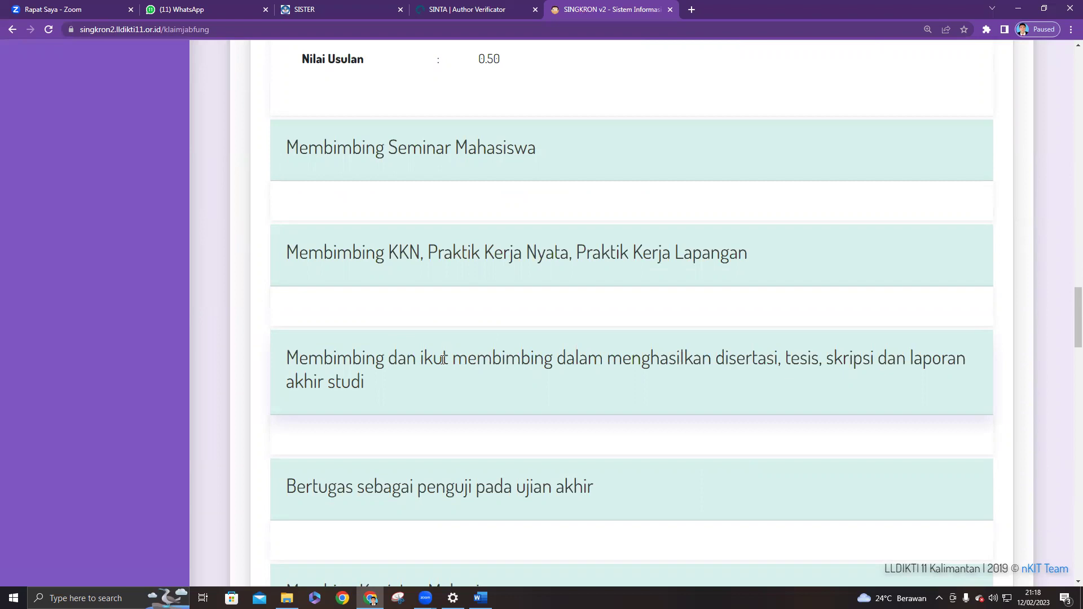
{"action": "scroll", "coordinate": [531, 297], "scroll_direction": "down", "scroll_amount": 4}
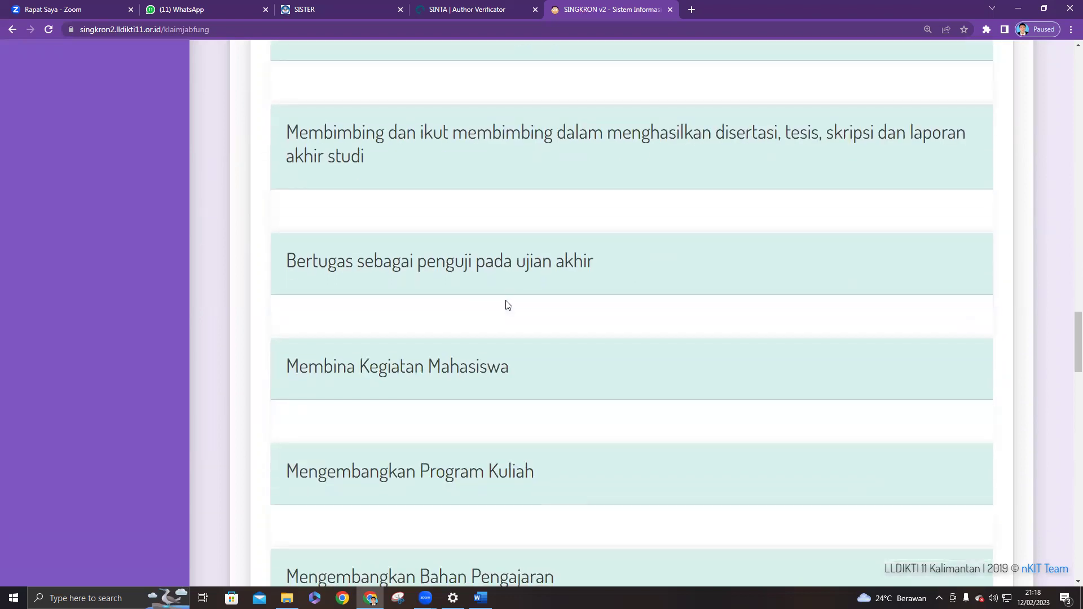
{"action": "scroll", "coordinate": [451, 372], "scroll_direction": "down", "scroll_amount": 2}
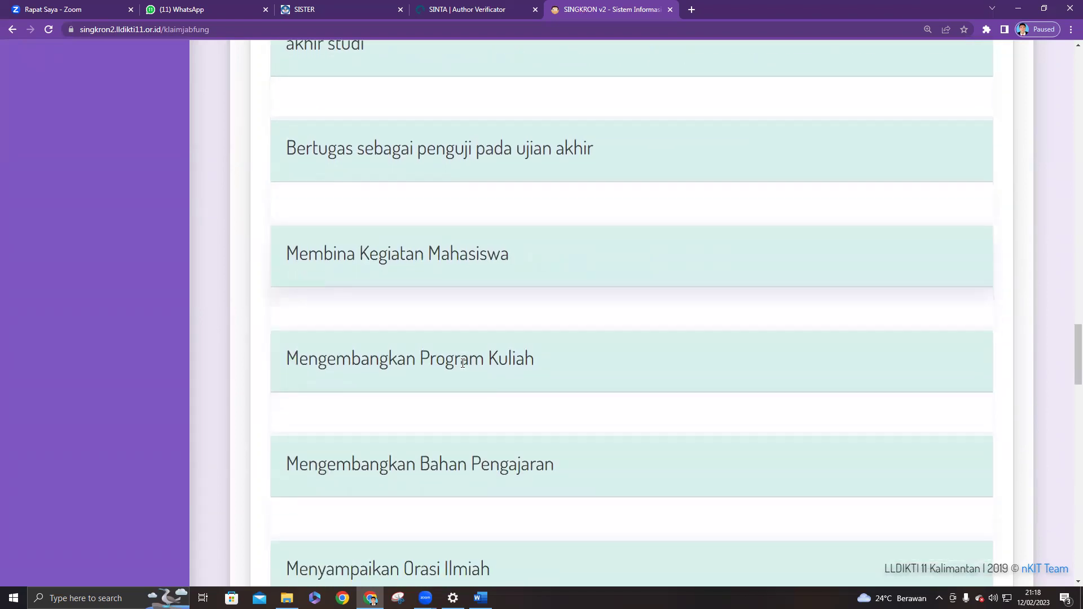
{"action": "scroll", "coordinate": [447, 359], "scroll_direction": "down", "scroll_amount": 5}
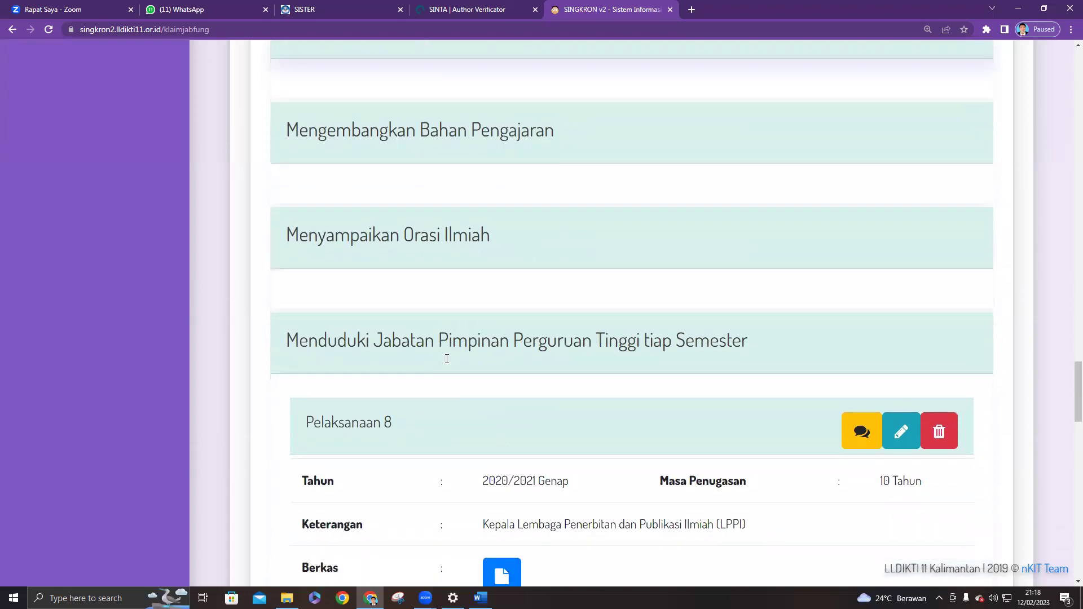
{"action": "scroll", "coordinate": [610, 331], "scroll_direction": "down", "scroll_amount": 2}
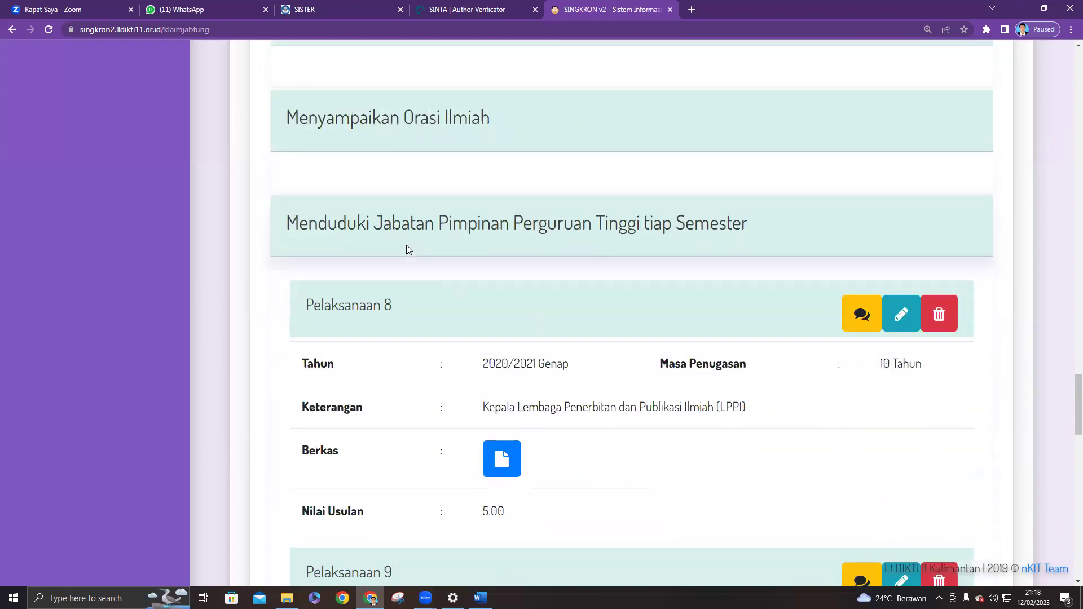
{"action": "scroll", "coordinate": [512, 295], "scroll_direction": "up", "scroll_amount": 1}
{"action": "scroll", "coordinate": [512, 295], "scroll_direction": "down", "scroll_amount": 5}
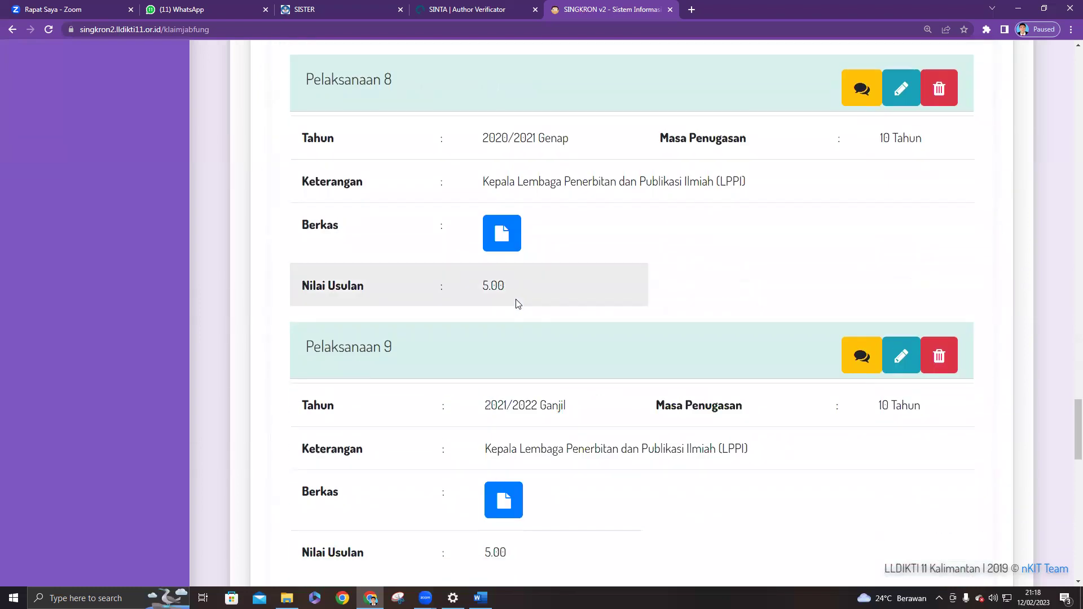
{"action": "scroll", "coordinate": [518, 303], "scroll_direction": "down", "scroll_amount": 3}
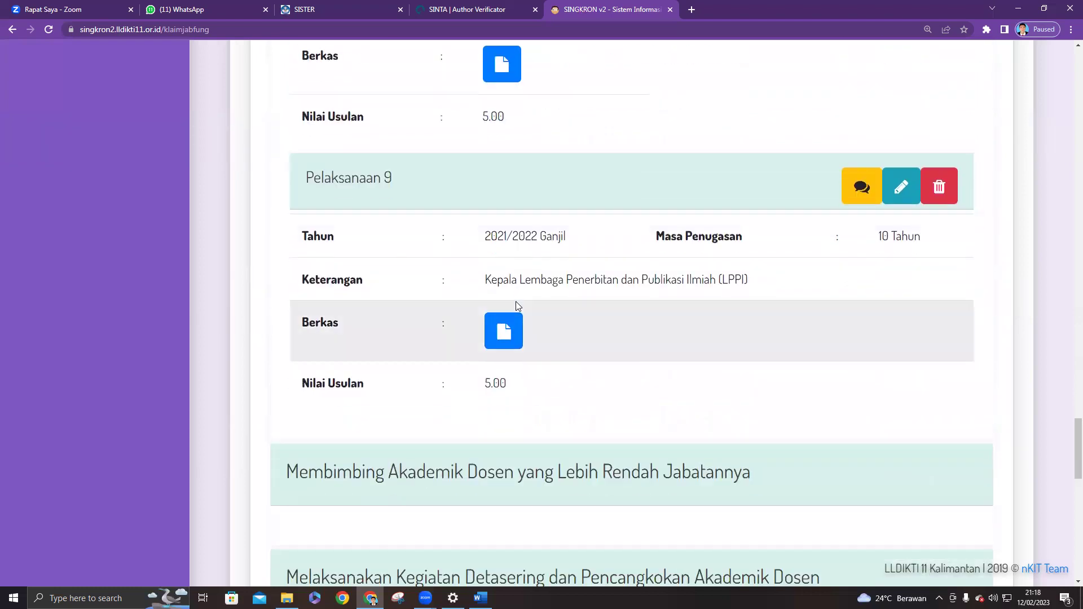
{"action": "scroll", "coordinate": [516, 305], "scroll_direction": "down", "scroll_amount": 2}
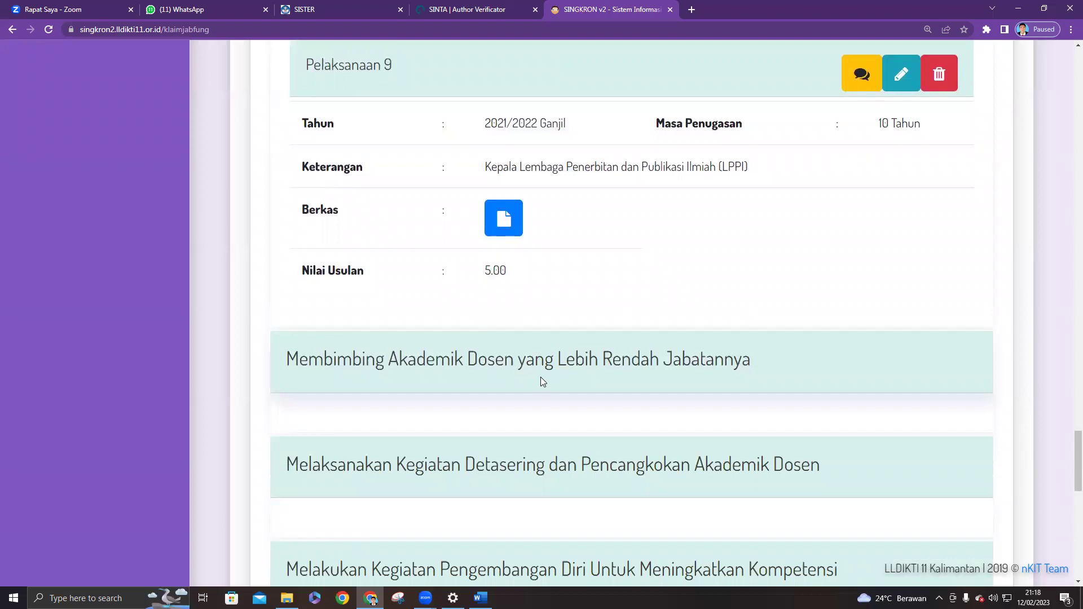
{"action": "scroll", "coordinate": [541, 382], "scroll_direction": "up", "scroll_amount": 8}
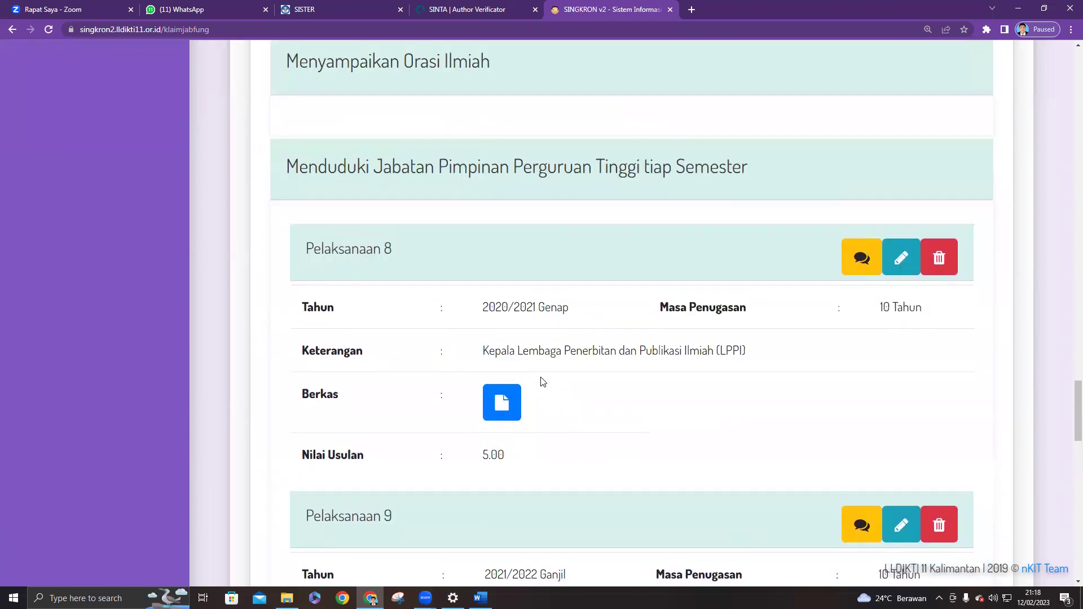
{"action": "scroll", "coordinate": [542, 382], "scroll_direction": "down", "scroll_amount": 5}
{"action": "scroll", "coordinate": [543, 382], "scroll_direction": "down", "scroll_amount": 5}
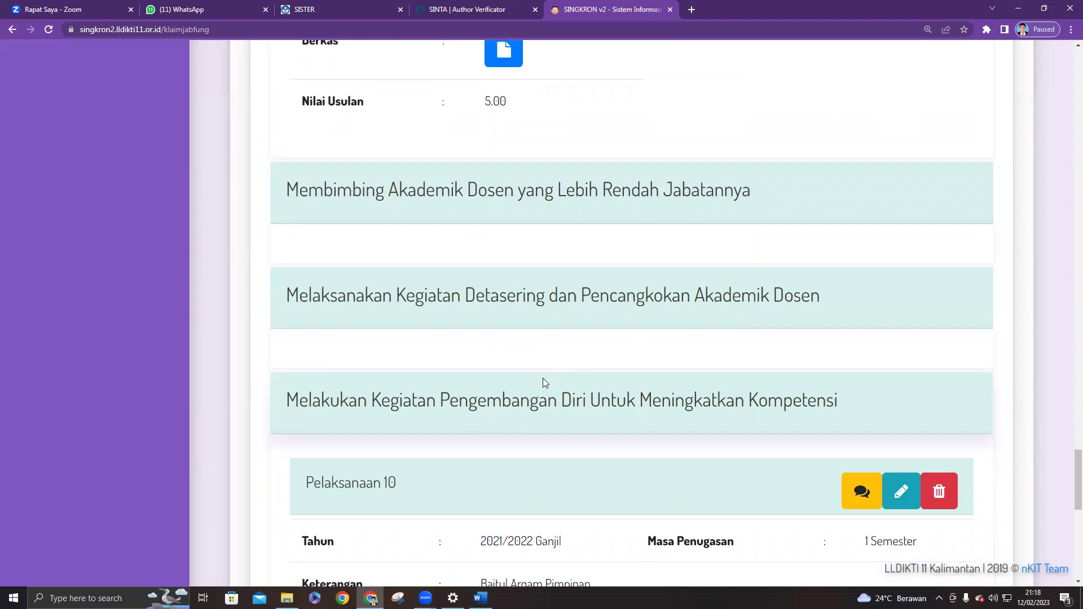
{"action": "scroll", "coordinate": [498, 306], "scroll_direction": "down", "scroll_amount": 8}
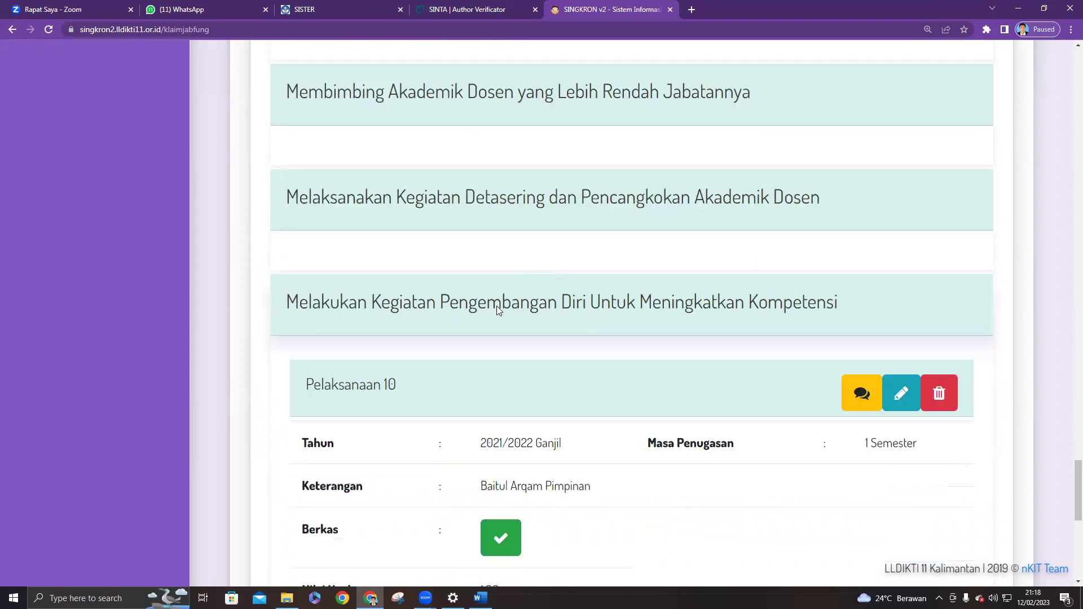
{"action": "scroll", "coordinate": [496, 306], "scroll_direction": "up", "scroll_amount": 3}
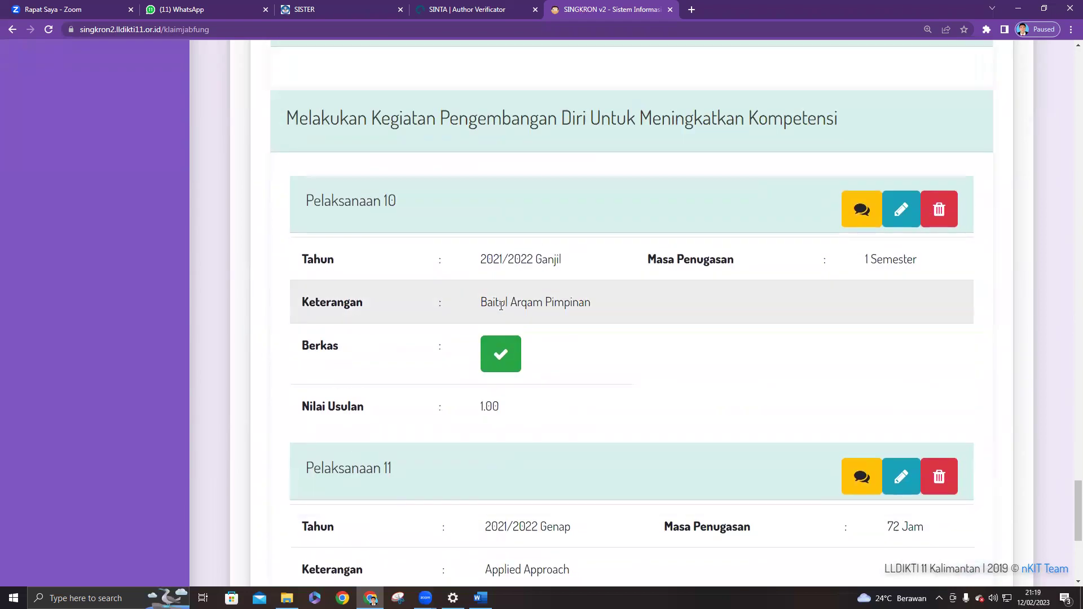
{"action": "left_click_drag", "start_coordinate": [487, 302], "coordinate": [612, 309]}
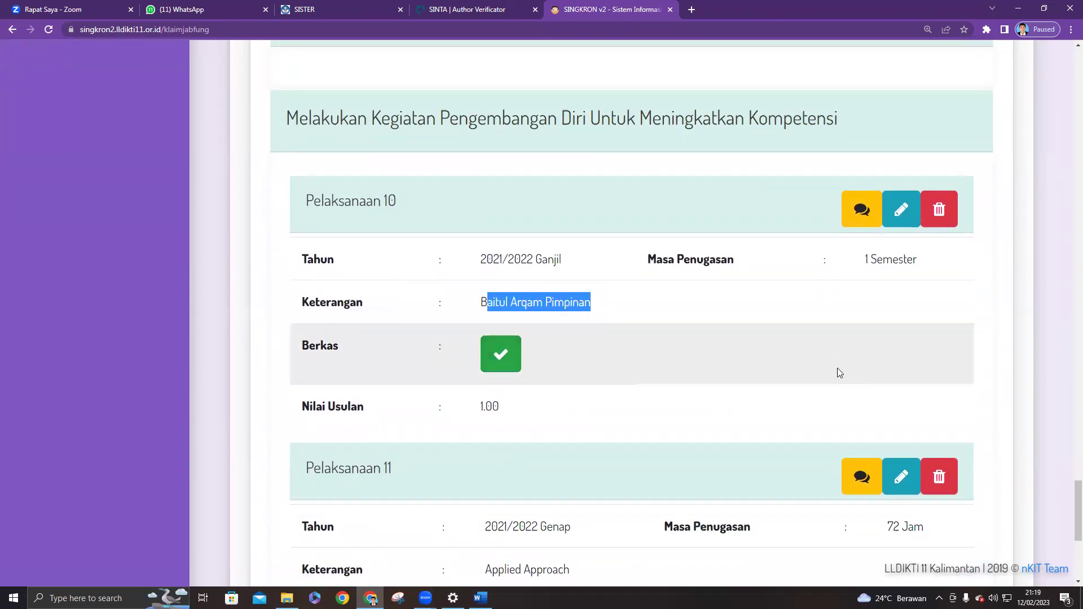
{"action": "scroll", "coordinate": [833, 378], "scroll_direction": "down", "scroll_amount": 4}
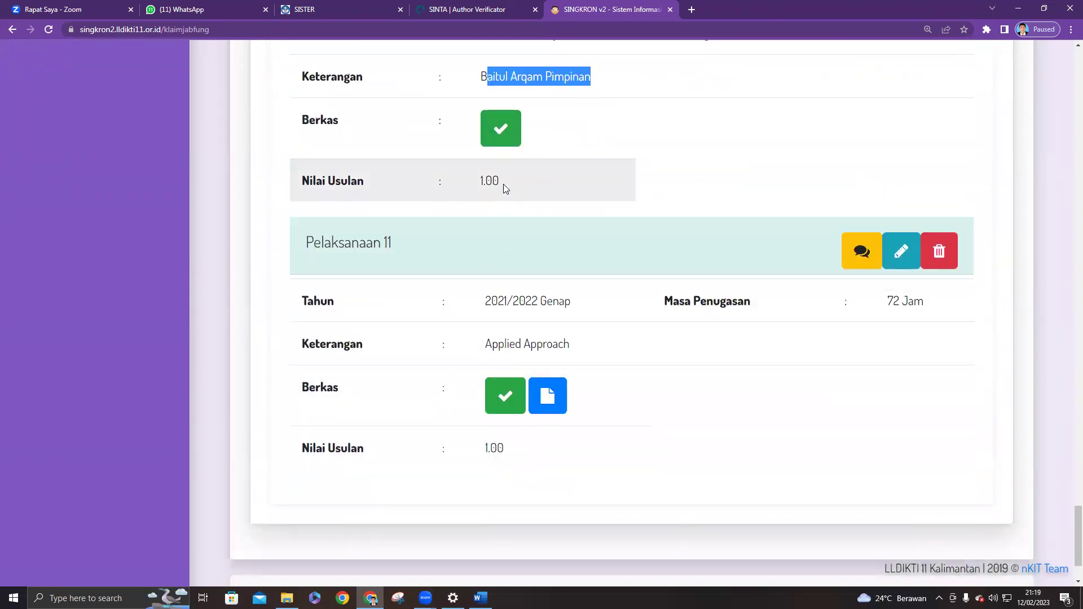
{"action": "left_click_drag", "start_coordinate": [502, 186], "coordinate": [466, 183]}
{"action": "left_click_drag", "start_coordinate": [504, 445], "coordinate": [465, 450]}
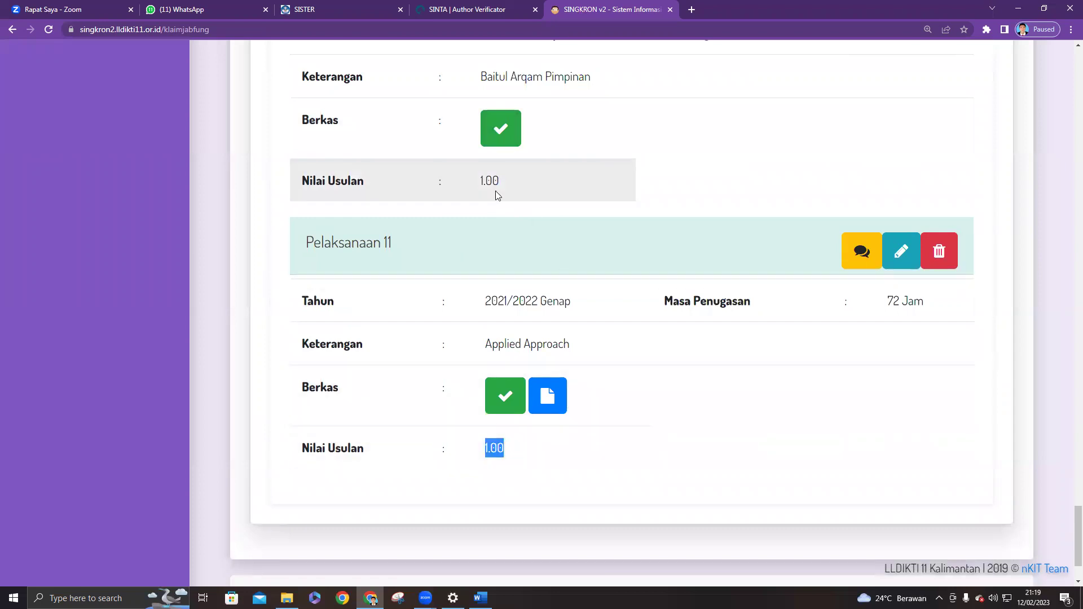
{"action": "scroll", "coordinate": [935, 330], "scroll_direction": "up", "scroll_amount": 5}
{"action": "scroll", "coordinate": [919, 331], "scroll_direction": "down", "scroll_amount": 5}
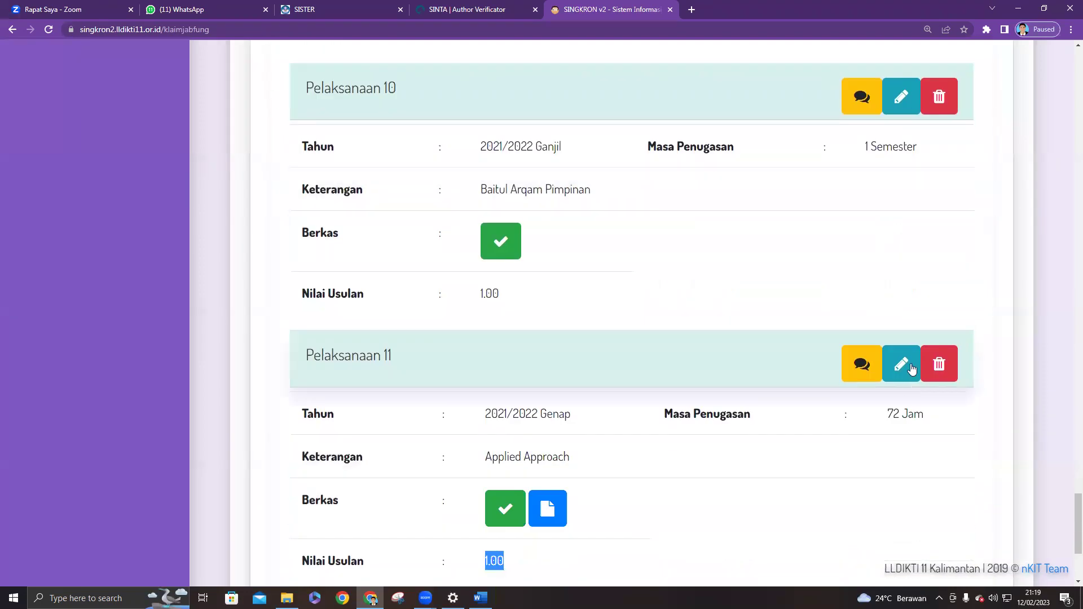
{"action": "left_click_drag", "start_coordinate": [884, 306], "coordinate": [925, 302]}
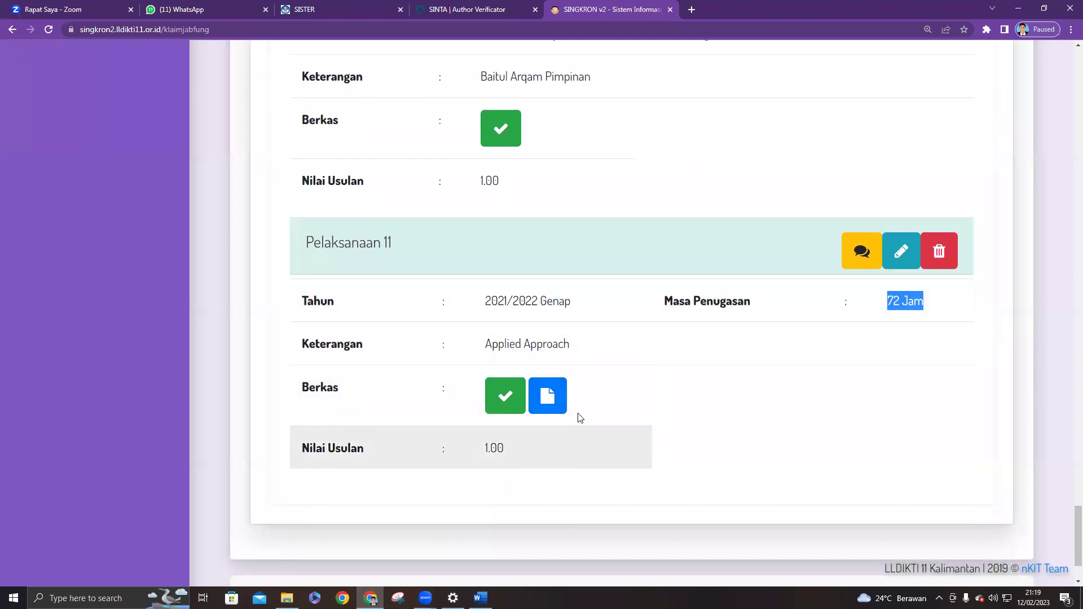
{"action": "scroll", "coordinate": [669, 333], "scroll_direction": "up", "scroll_amount": 20}
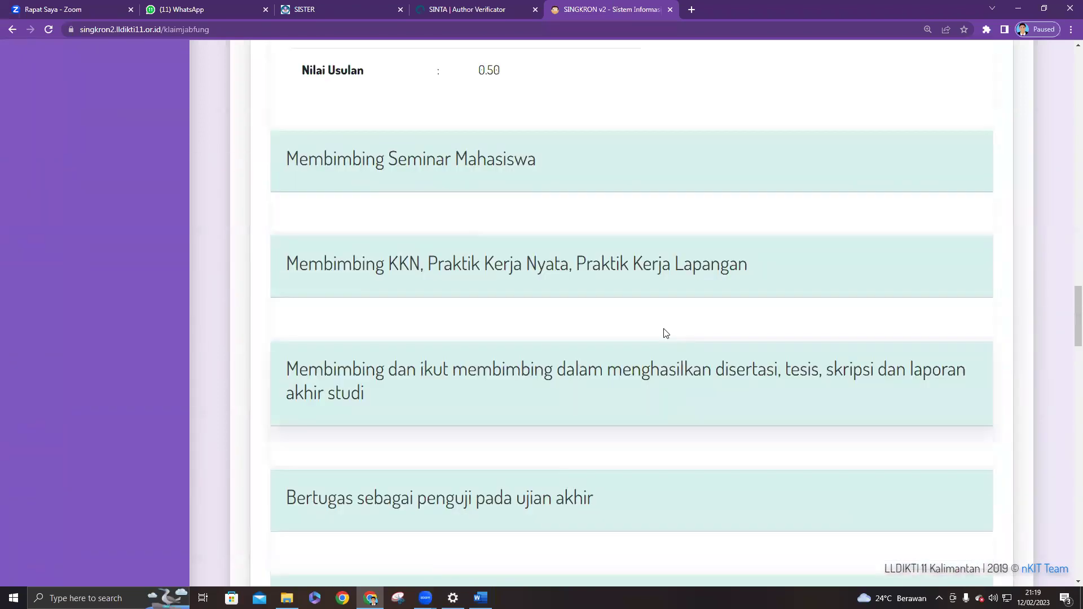
{"action": "scroll", "coordinate": [649, 322], "scroll_direction": "up", "scroll_amount": 20}
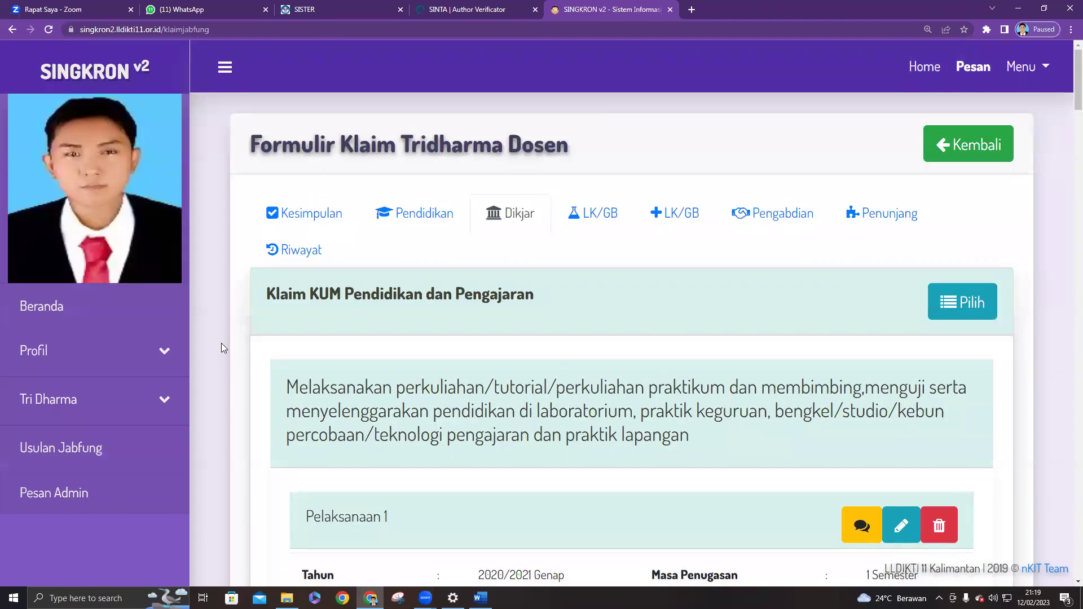
Browse the LK/GB, +LK/GB and Pengabdian tabs and the list of community service activities
{"action": "left_click", "coordinate": [601, 225]}
{"action": "scroll", "coordinate": [598, 226], "scroll_direction": "down", "scroll_amount": 1}
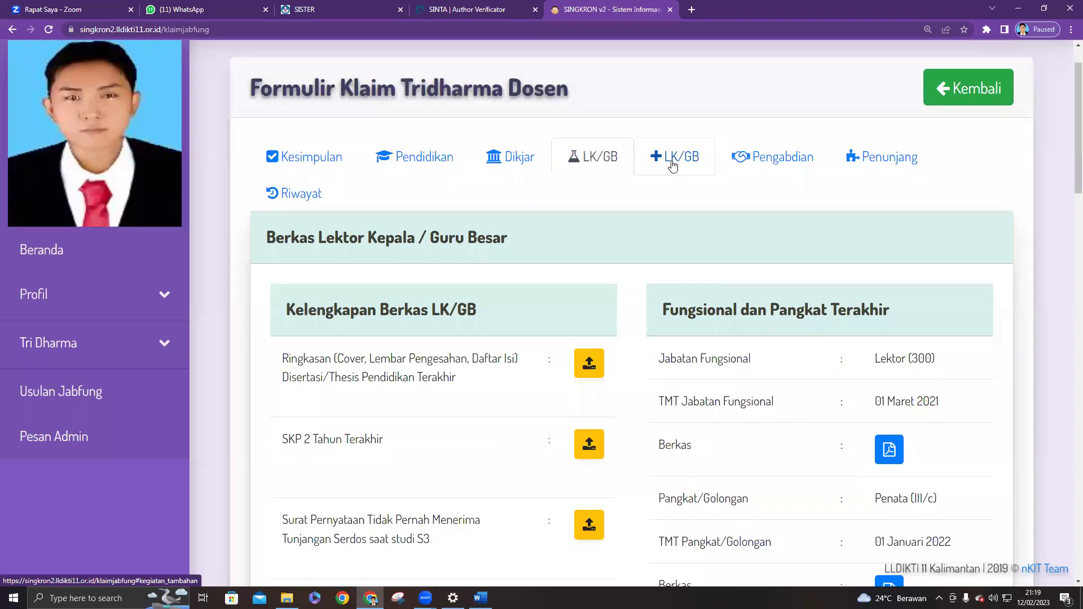
{"action": "left_click", "coordinate": [681, 160]}
{"action": "left_click", "coordinate": [760, 198]}
{"action": "scroll", "coordinate": [773, 310], "scroll_direction": "down", "scroll_amount": 3}
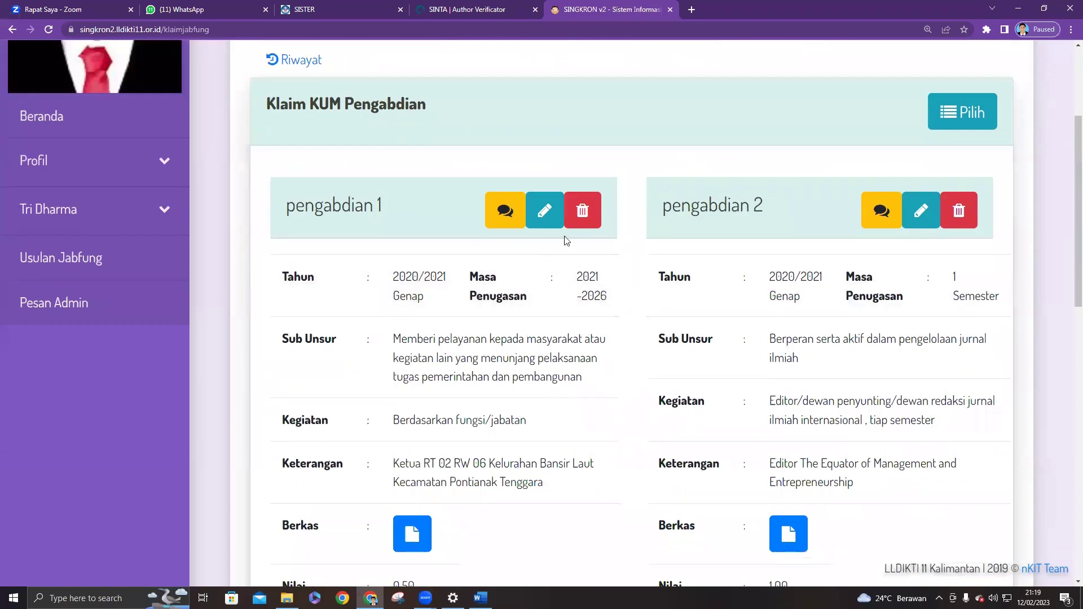
{"action": "scroll", "coordinate": [977, 216], "scroll_direction": "up", "scroll_amount": 2}
{"action": "left_click", "coordinate": [971, 224]}
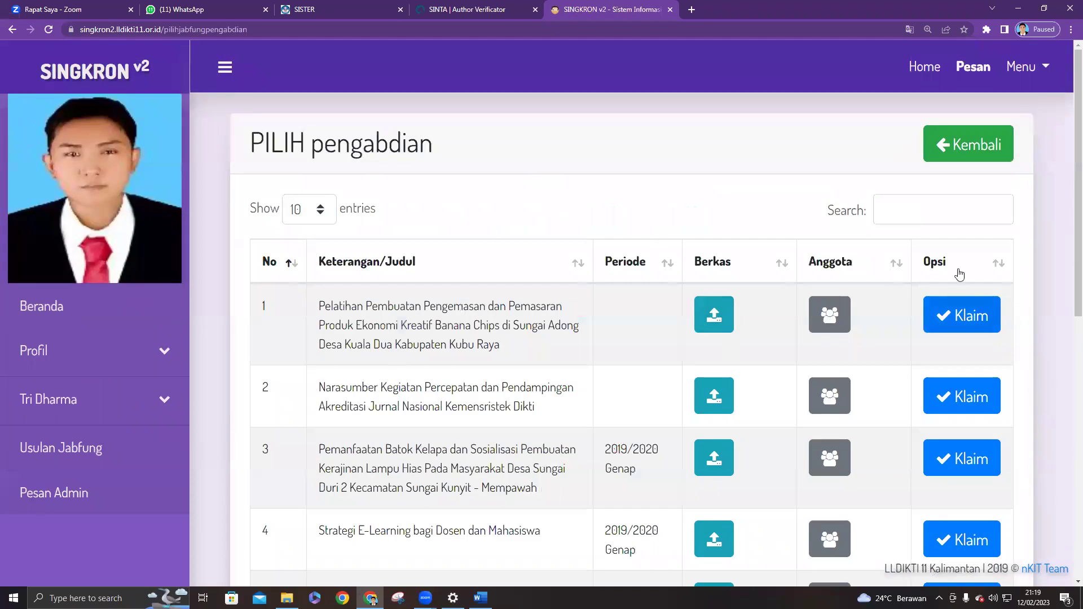
{"action": "left_click", "coordinate": [973, 148]}
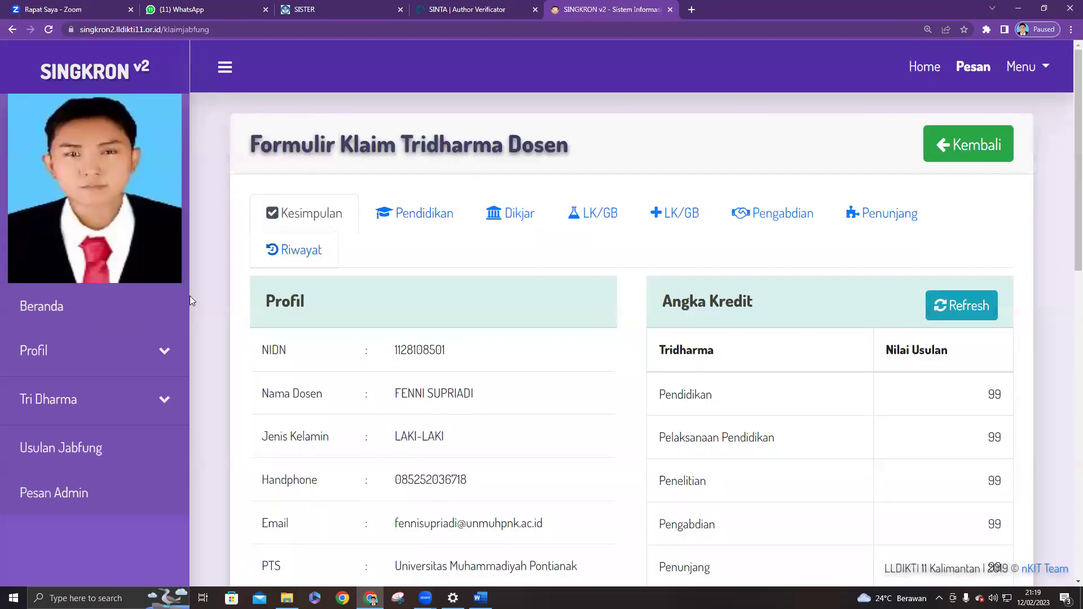
Expand Tri Dharma and go to the Usulan Jabfung functional-position proposals list
{"action": "left_click", "coordinate": [56, 399]}
{"action": "scroll", "coordinate": [107, 412], "scroll_direction": "down", "scroll_amount": 3}
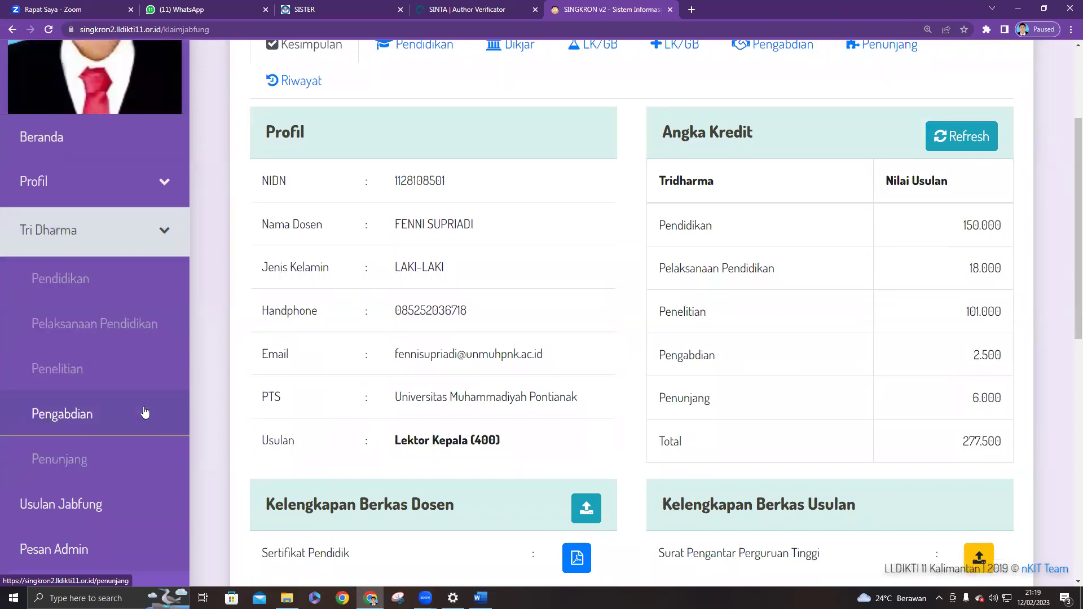
{"action": "scroll", "coordinate": [105, 433], "scroll_direction": "down", "scroll_amount": 3}
{"action": "left_click", "coordinate": [102, 353]}
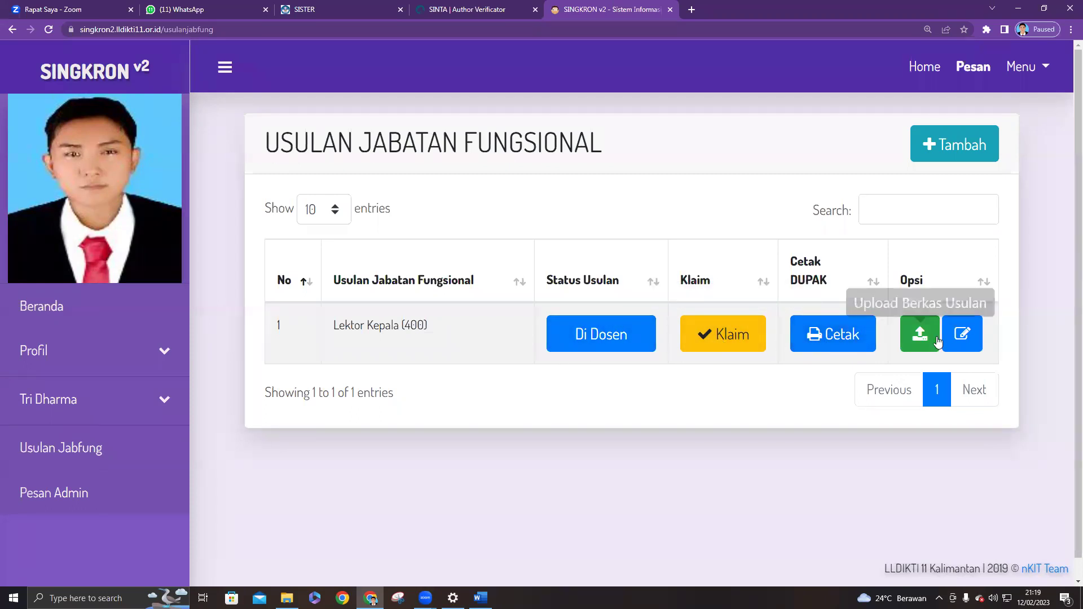
Check the Di Dosen processing status details of the Lektor Kepala (400) proposal
{"action": "left_click", "coordinate": [71, 457]}
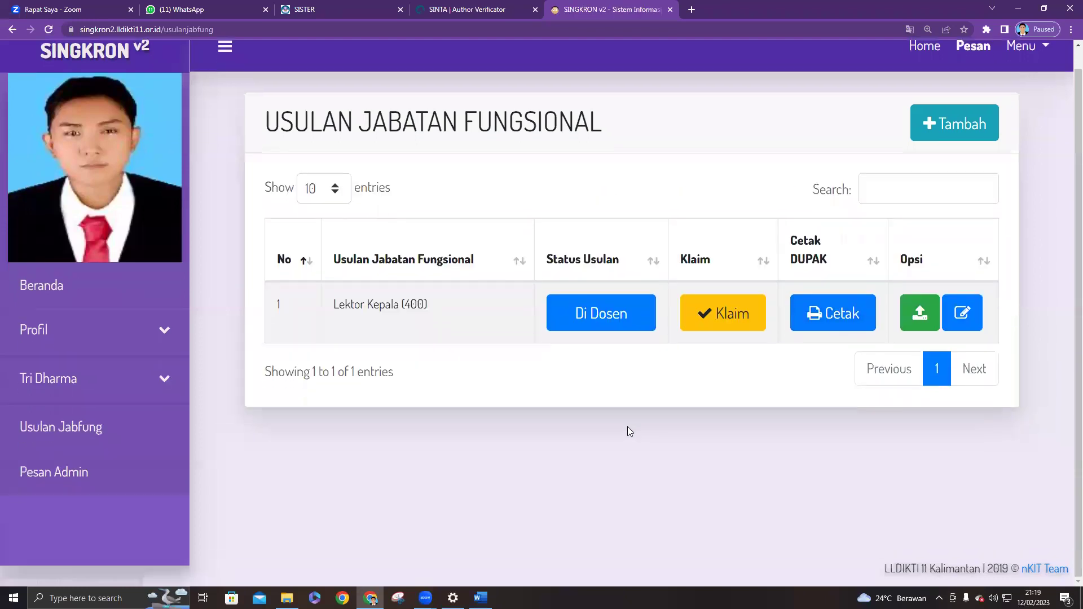
{"action": "left_click", "coordinate": [601, 316]}
{"action": "left_click", "coordinate": [907, 100]}
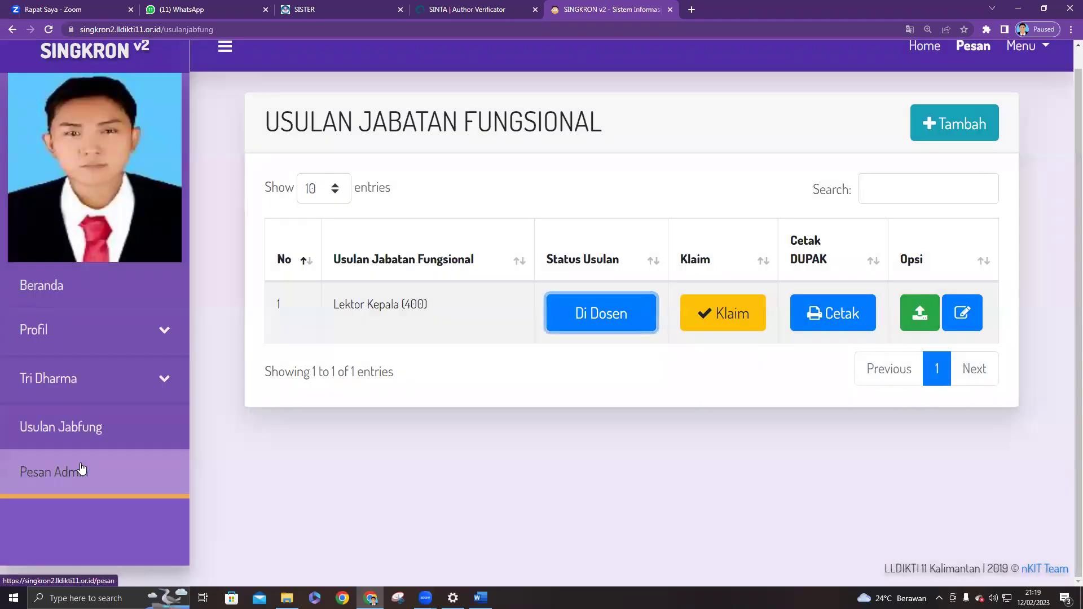
{"action": "left_click", "coordinate": [93, 425]}
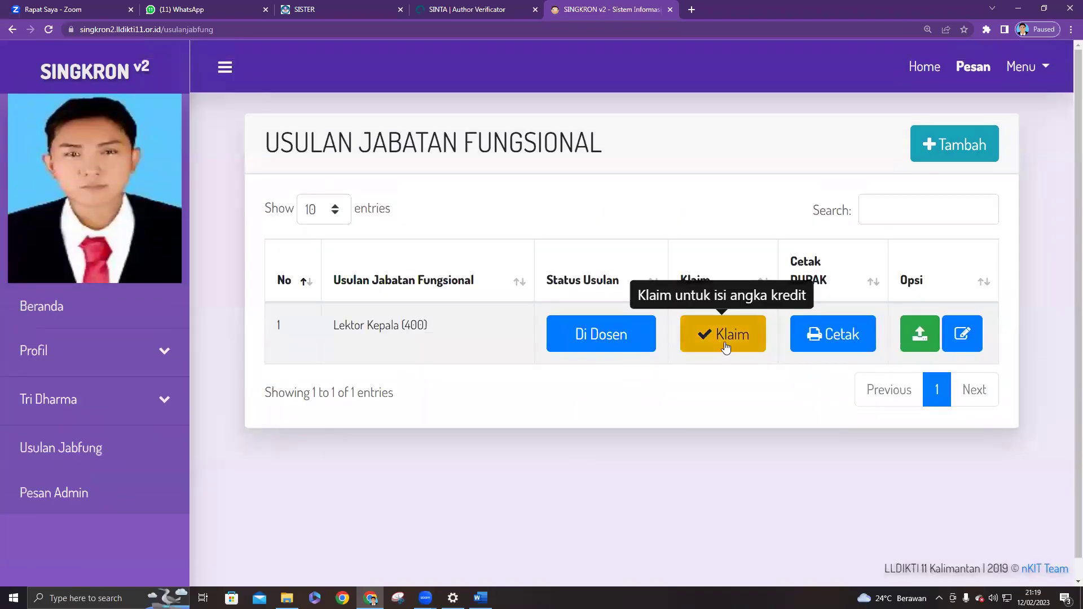
Open the proposal's Formulir Klaim Tridharma Dosen and scroll through the Kelengkapan Berkas checklists
{"action": "left_click", "coordinate": [724, 335]}
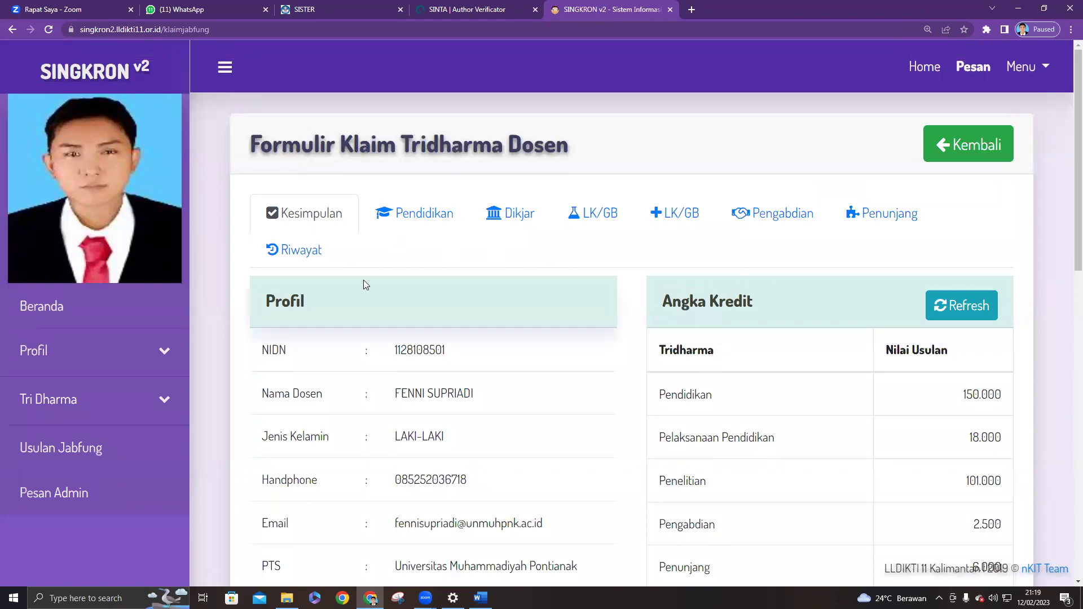
{"action": "scroll", "coordinate": [363, 282], "scroll_direction": "down", "scroll_amount": 2}
{"action": "left_click", "coordinate": [96, 335]}
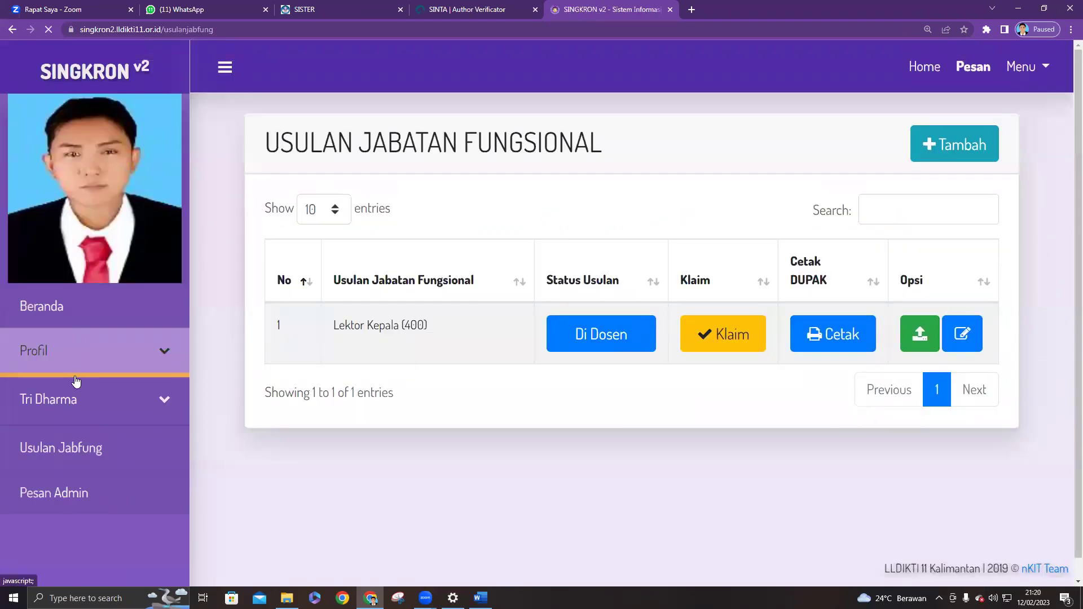
{"action": "left_click", "coordinate": [733, 332]}
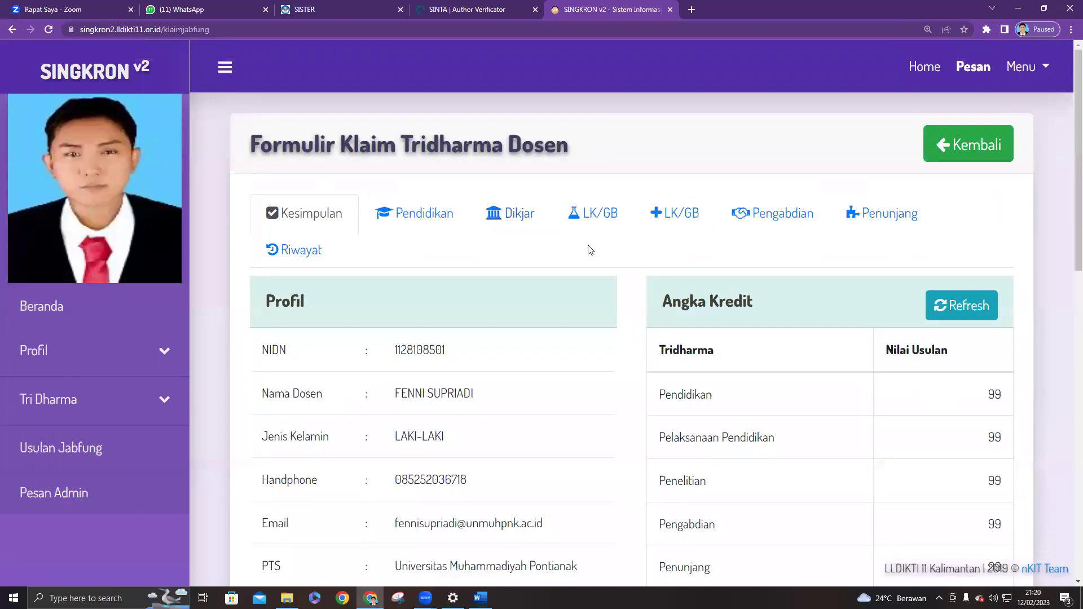
{"action": "scroll", "coordinate": [304, 232], "scroll_direction": "down", "scroll_amount": 10}
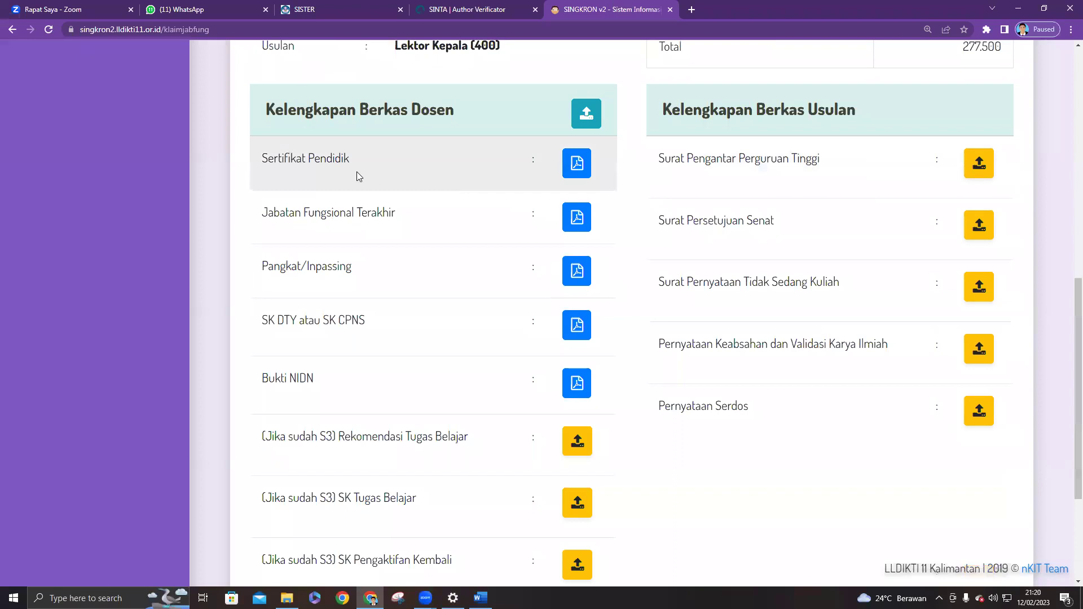
{"action": "scroll", "coordinate": [309, 178], "scroll_direction": "up", "scroll_amount": 1}
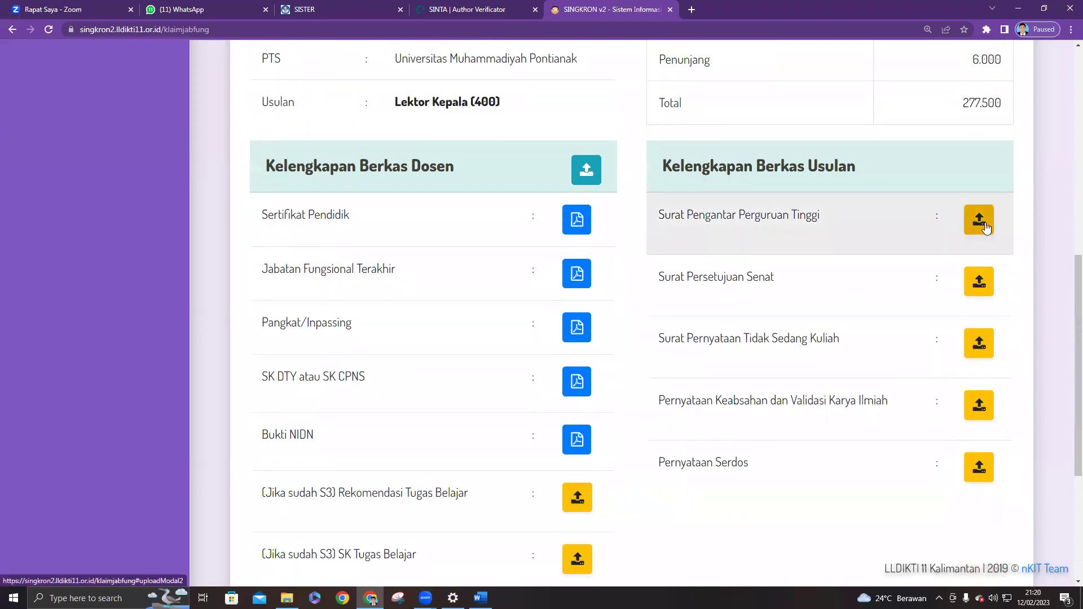
{"action": "scroll", "coordinate": [941, 251], "scroll_direction": "up", "scroll_amount": 9}
Return to the login page, sign in with another saved lecturer account, and open their proposals
{"action": "left_click", "coordinate": [987, 156]}
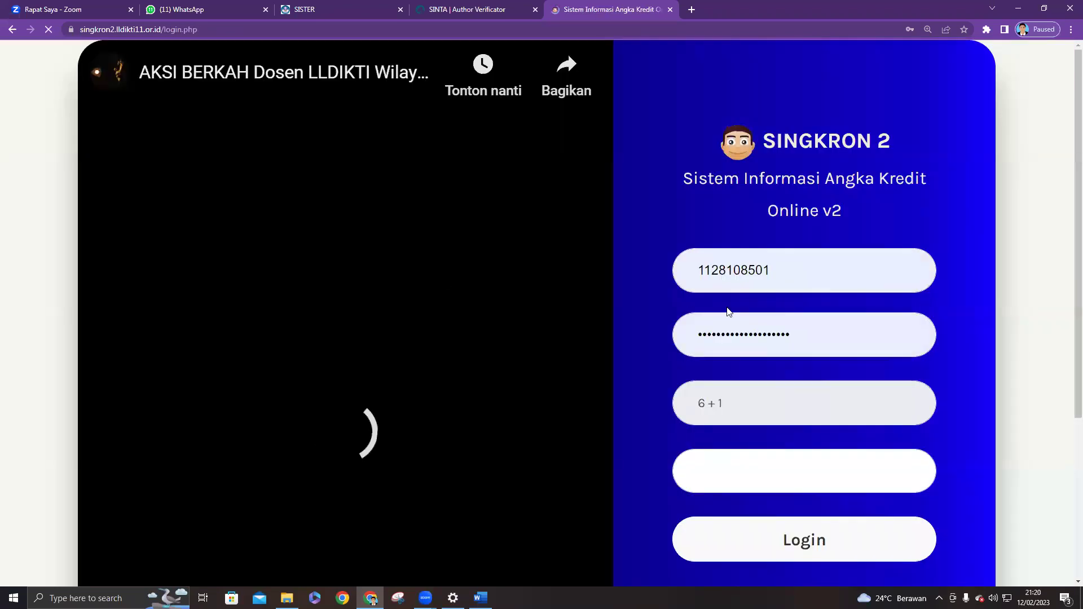
{"action": "left_click", "coordinate": [733, 284]}
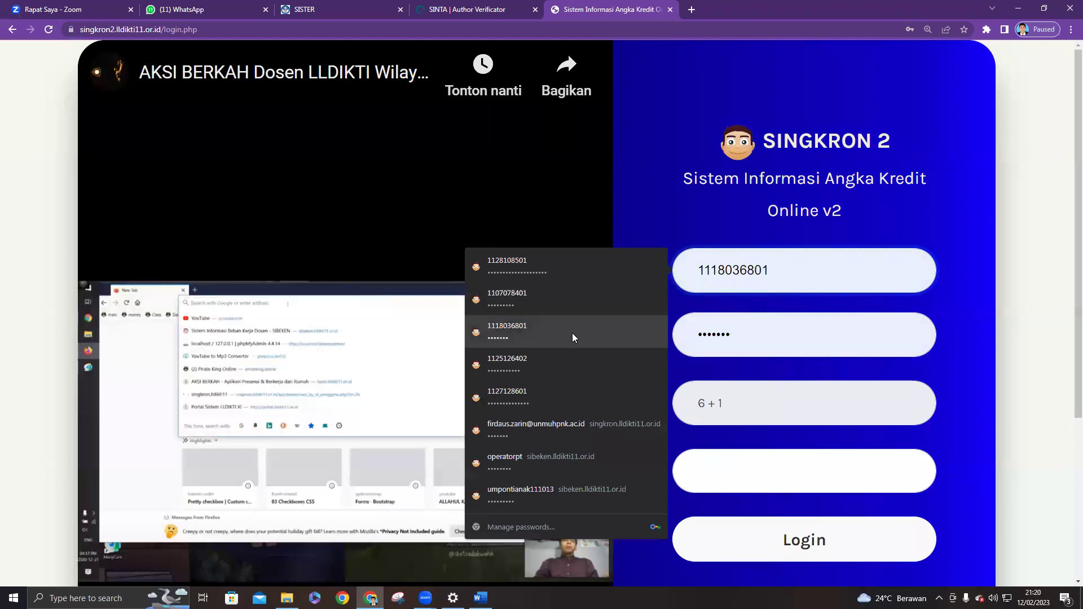
{"action": "left_click", "coordinate": [578, 327]}
{"action": "left_click", "coordinate": [742, 462]}
{"action": "type", "text": "7"}
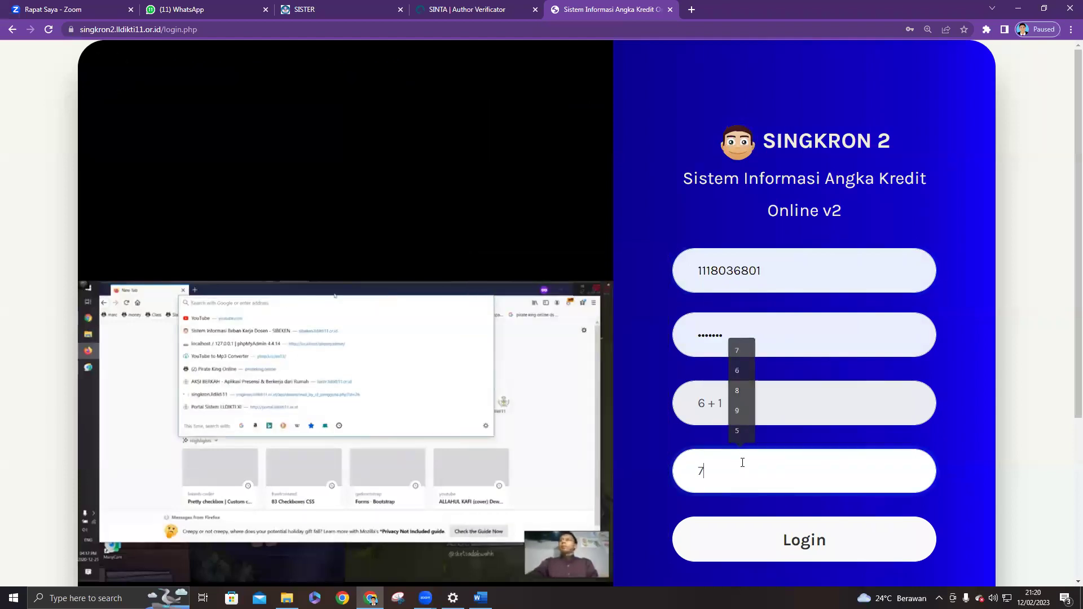
{"action": "key", "text": "Return"}
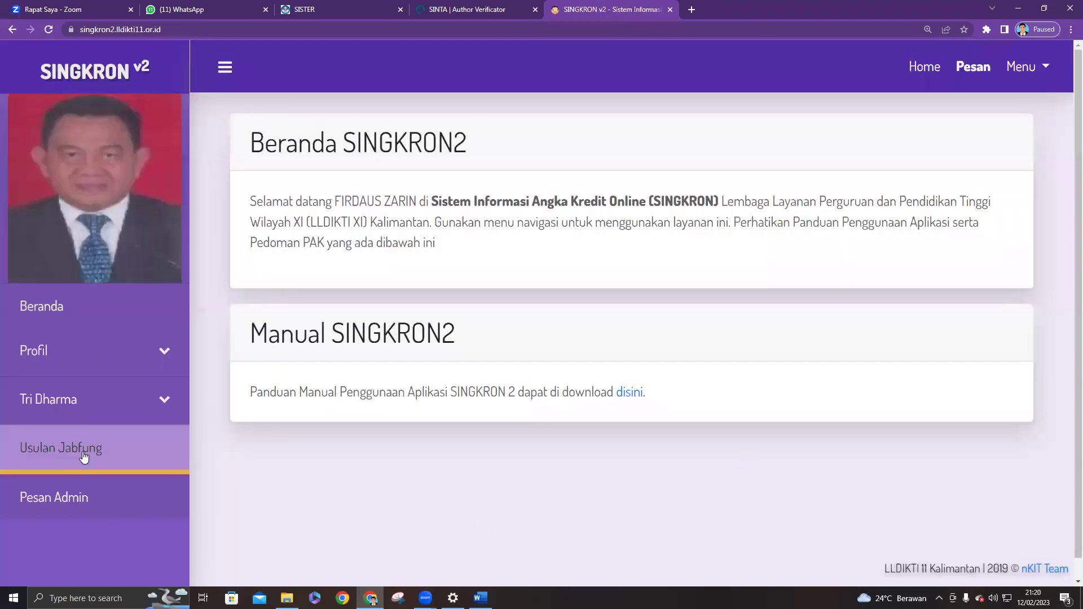
{"action": "left_click", "coordinate": [62, 448]}
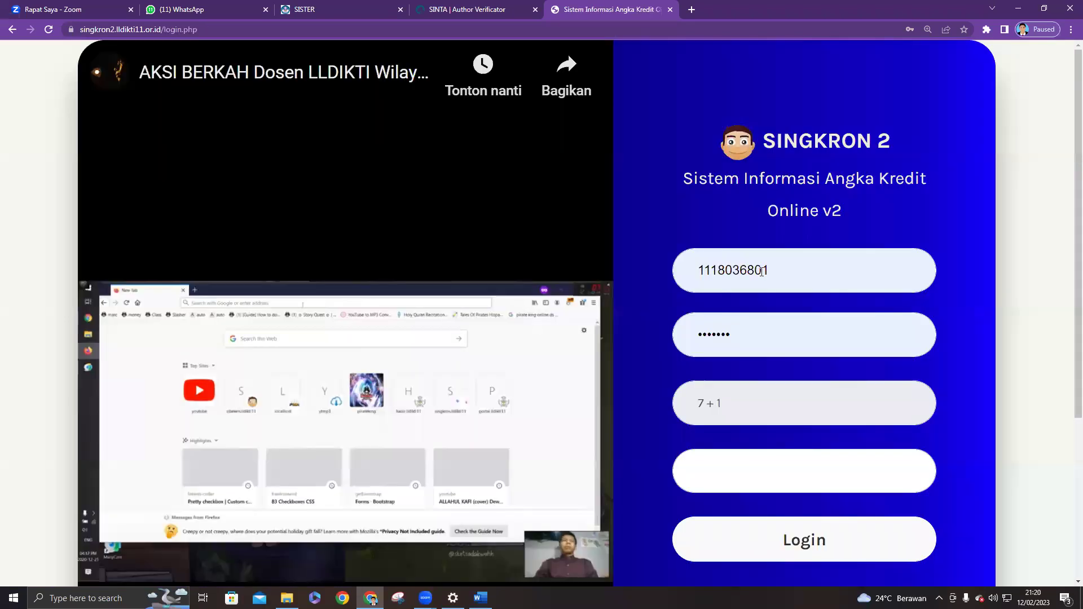
Sign out, log in with a different saved lecturer account, and open their functional-position proposals
{"action": "left_click", "coordinate": [784, 272]}
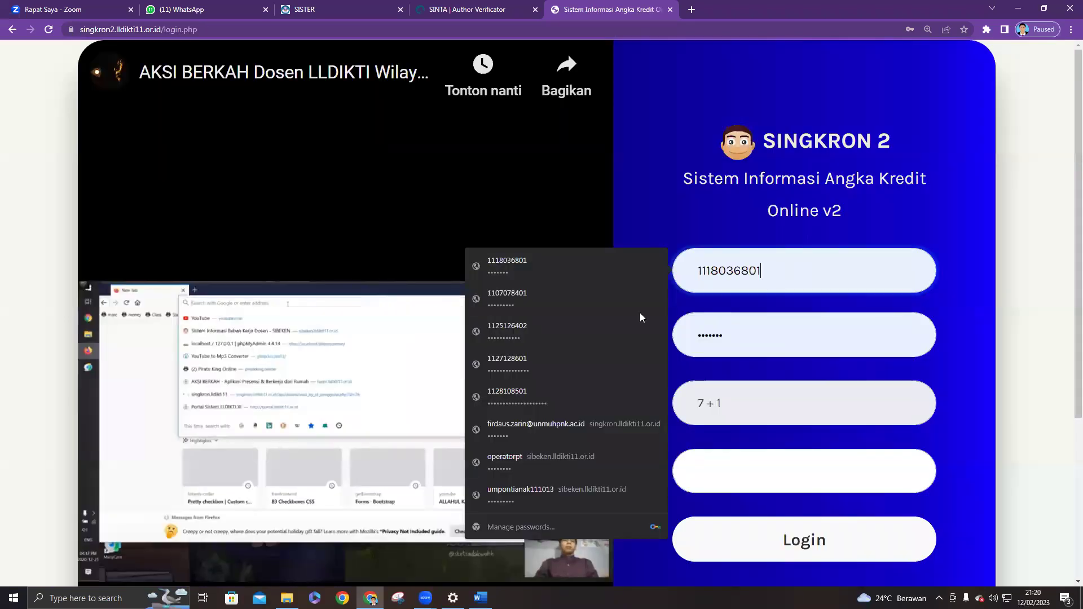
{"action": "left_click", "coordinate": [535, 363]}
{"action": "left_click", "coordinate": [755, 468]}
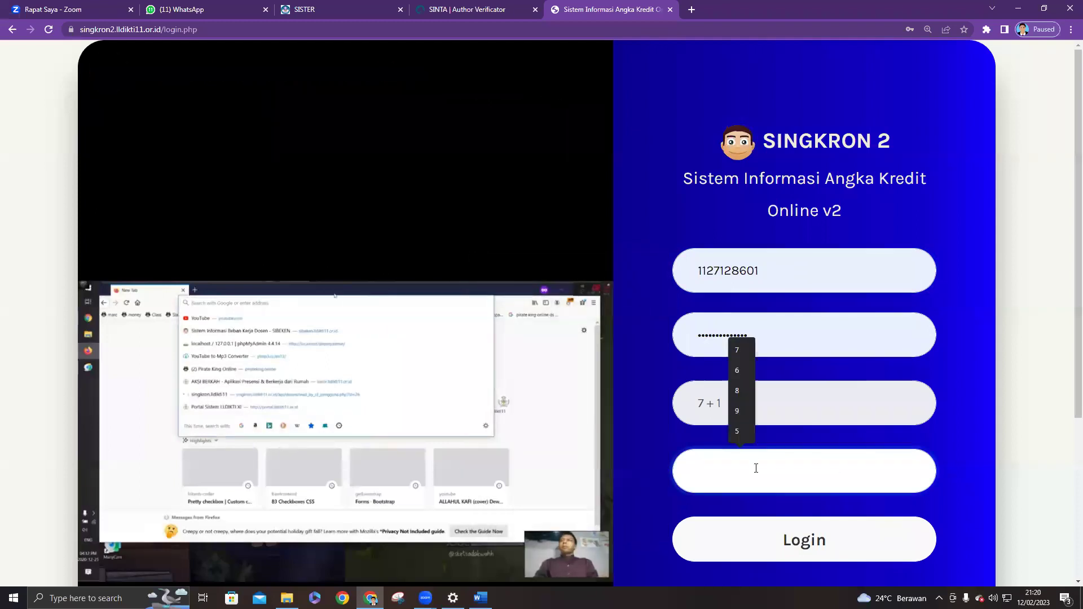
{"action": "type", "text": "8"}
{"action": "key", "text": "Return"}
{"action": "left_click", "coordinate": [102, 424]}
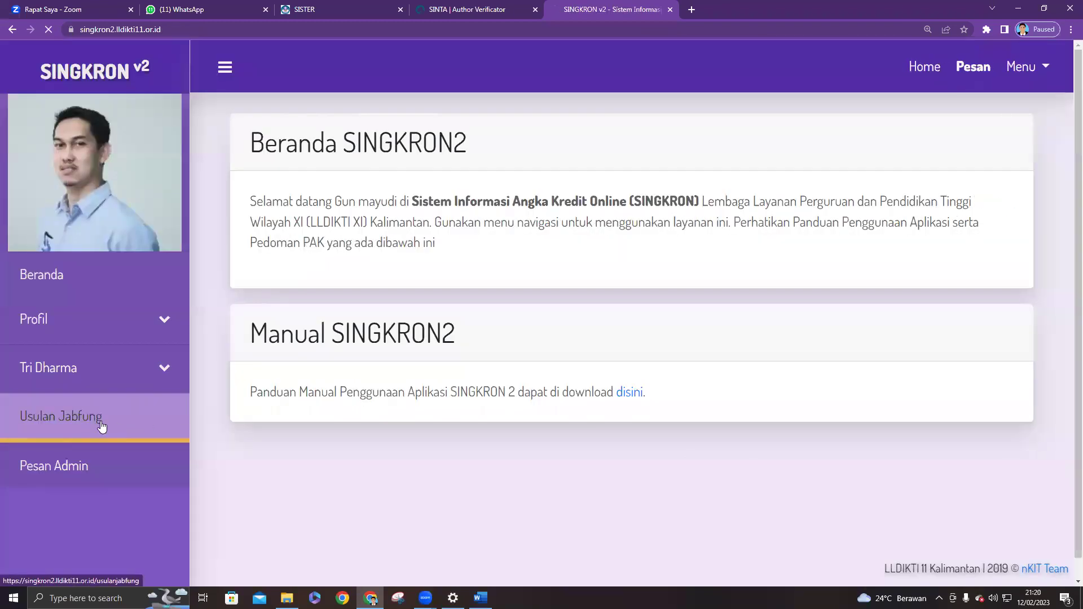
{"action": "left_click", "coordinate": [752, 340]}
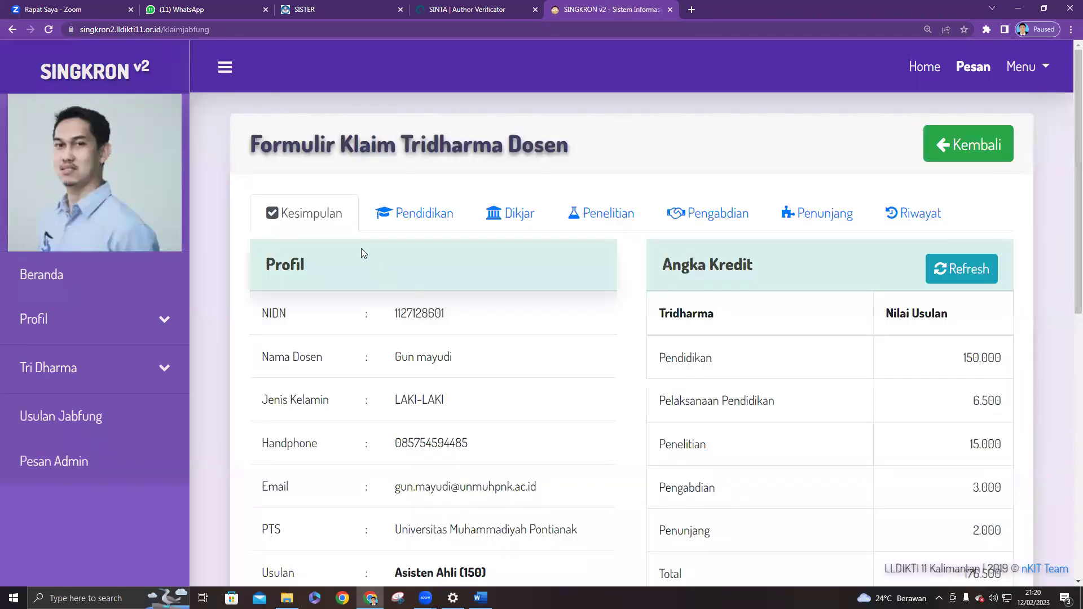
{"action": "scroll", "coordinate": [375, 234], "scroll_direction": "down", "scroll_amount": 9}
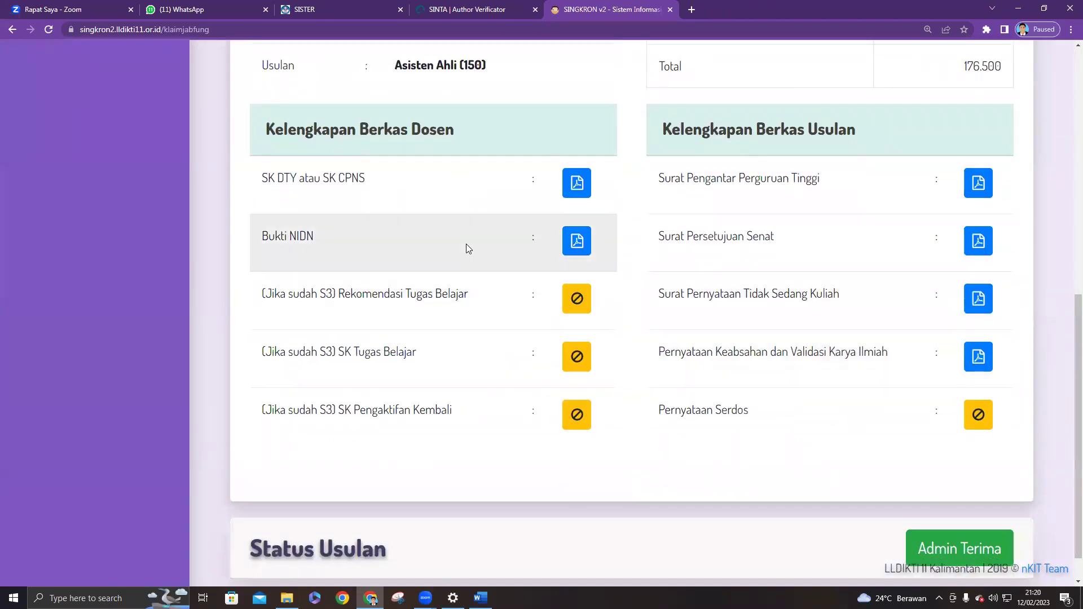
{"action": "scroll", "coordinate": [418, 242], "scroll_direction": "up", "scroll_amount": 1}
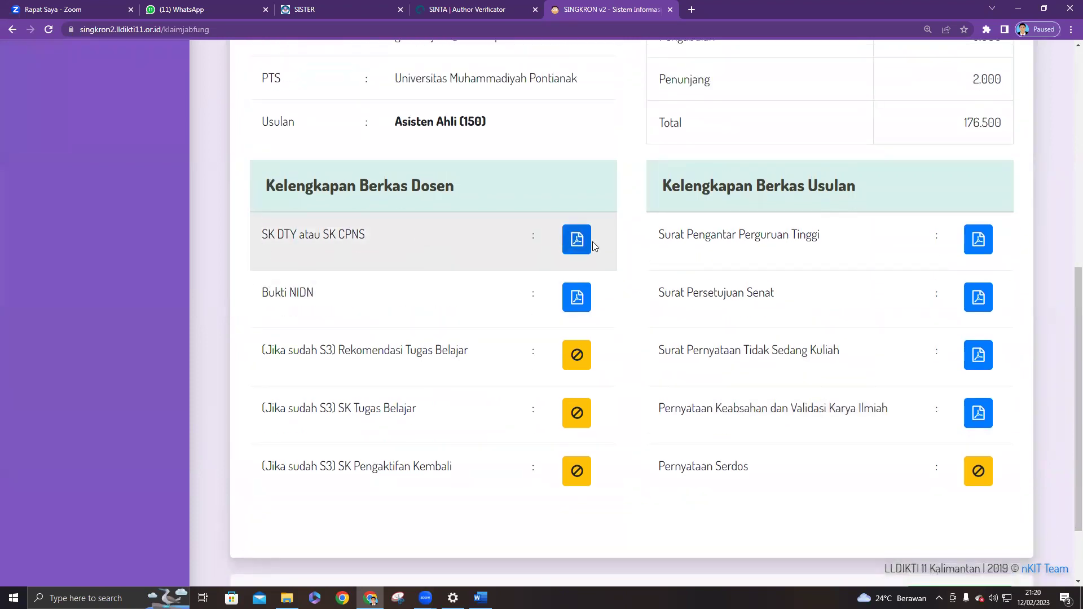
{"action": "scroll", "coordinate": [388, 334], "scroll_direction": "up", "scroll_amount": 8}
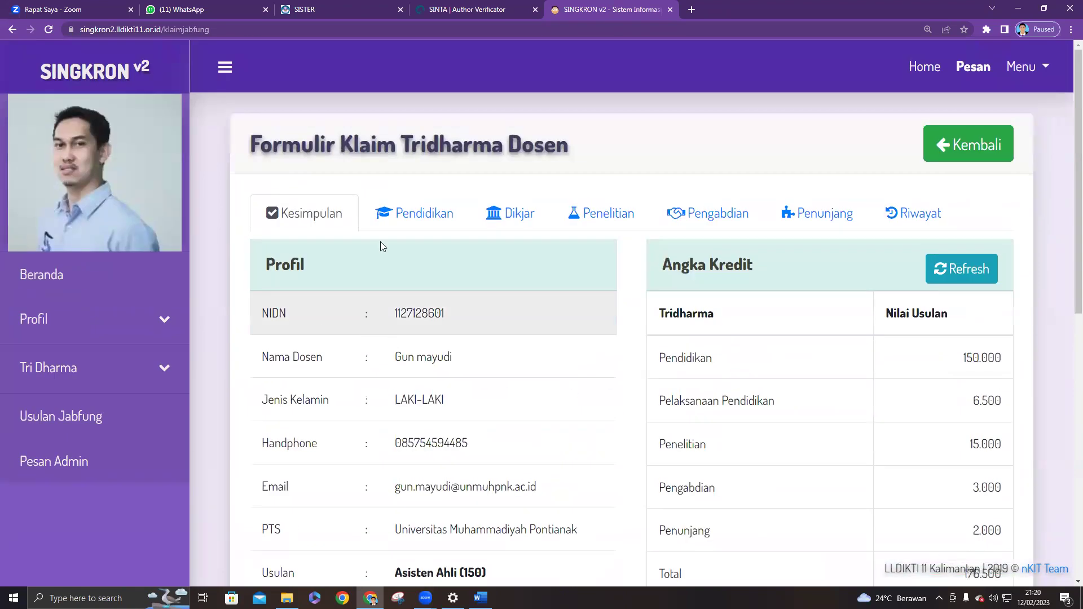
{"action": "scroll", "coordinate": [388, 339], "scroll_direction": "down", "scroll_amount": 9}
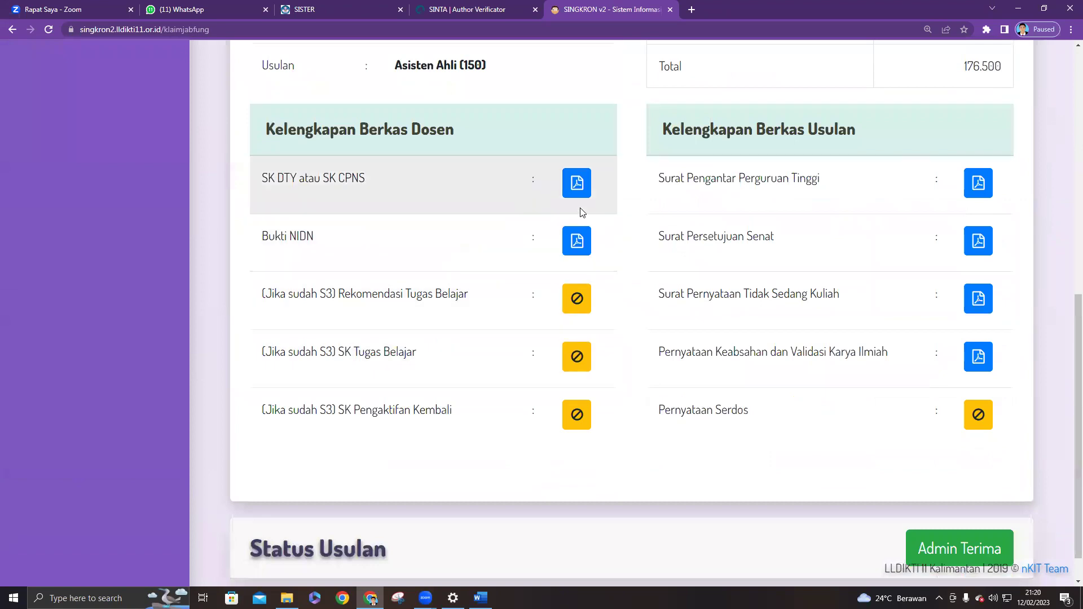
{"action": "left_click_drag", "start_coordinate": [259, 246], "coordinate": [624, 235]}
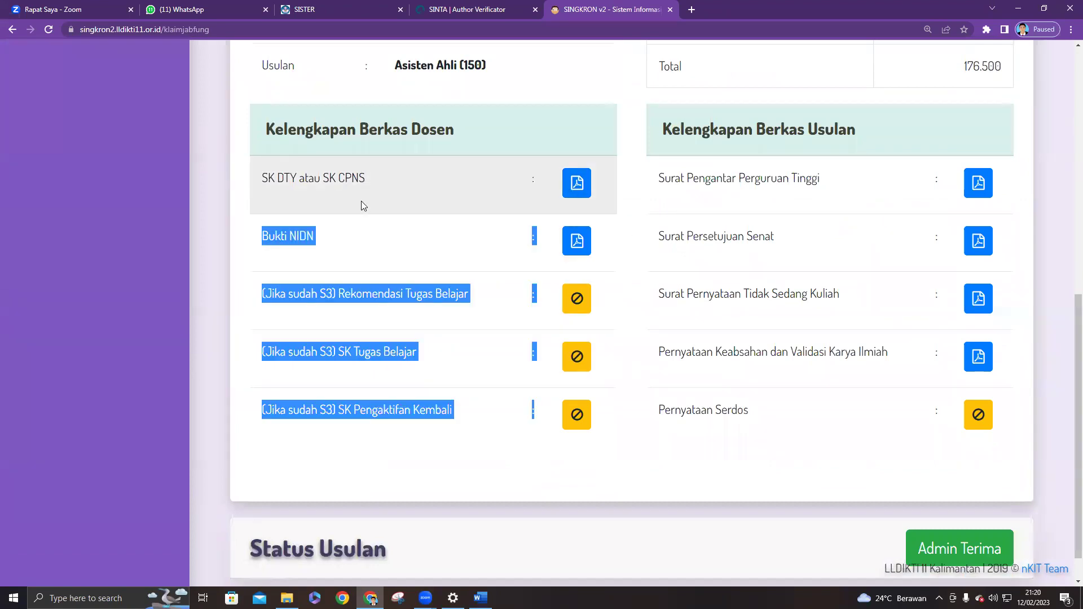
{"action": "left_click", "coordinate": [285, 190]}
{"action": "left_click_drag", "start_coordinate": [264, 182], "coordinate": [377, 186]}
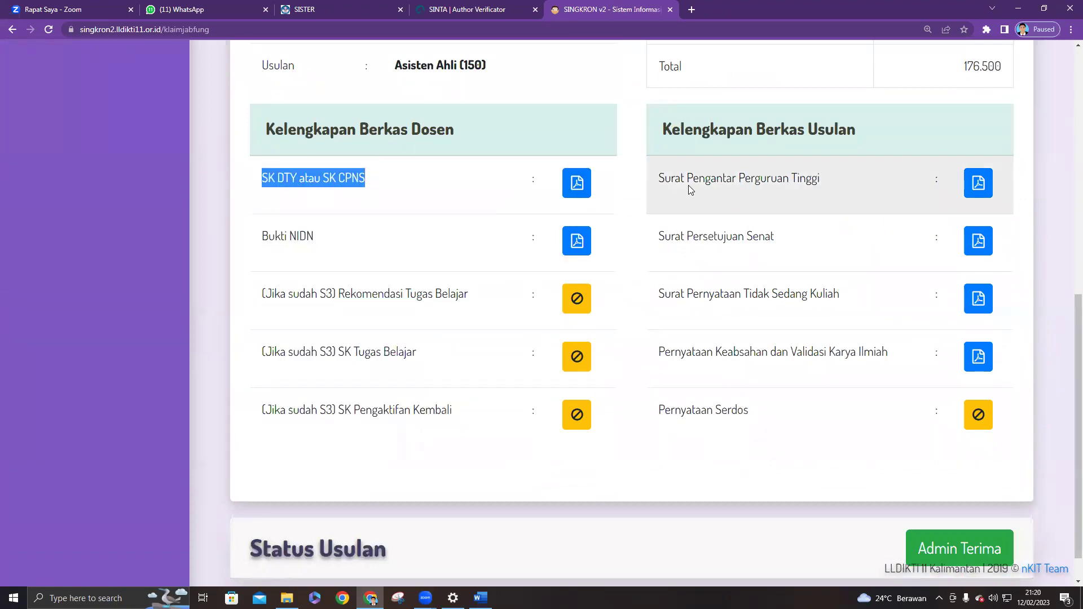
{"action": "left_click", "coordinate": [976, 182]}
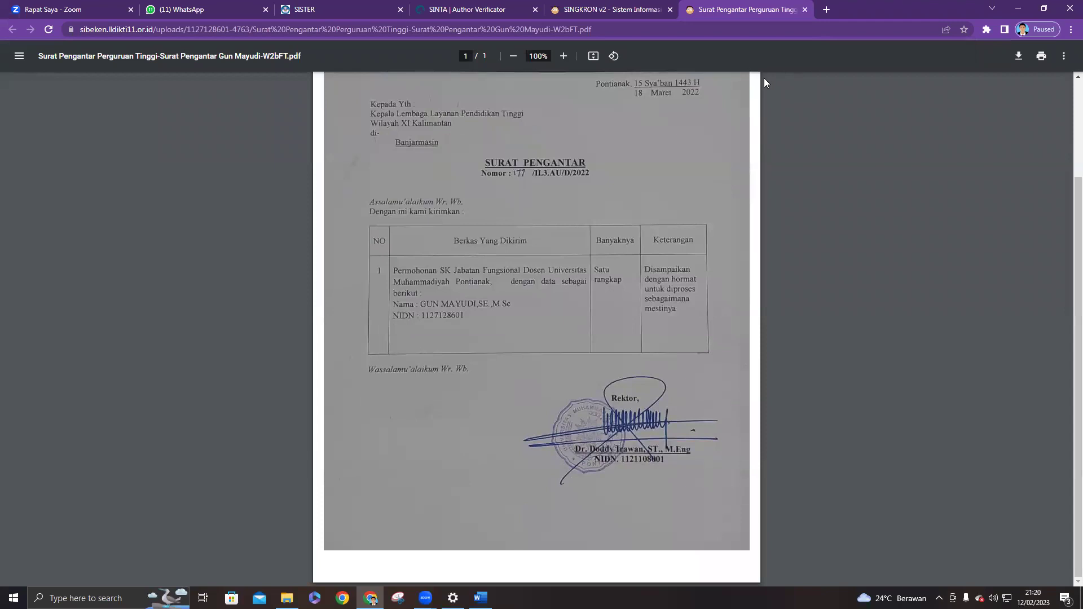
{"action": "left_click", "coordinate": [805, 9]}
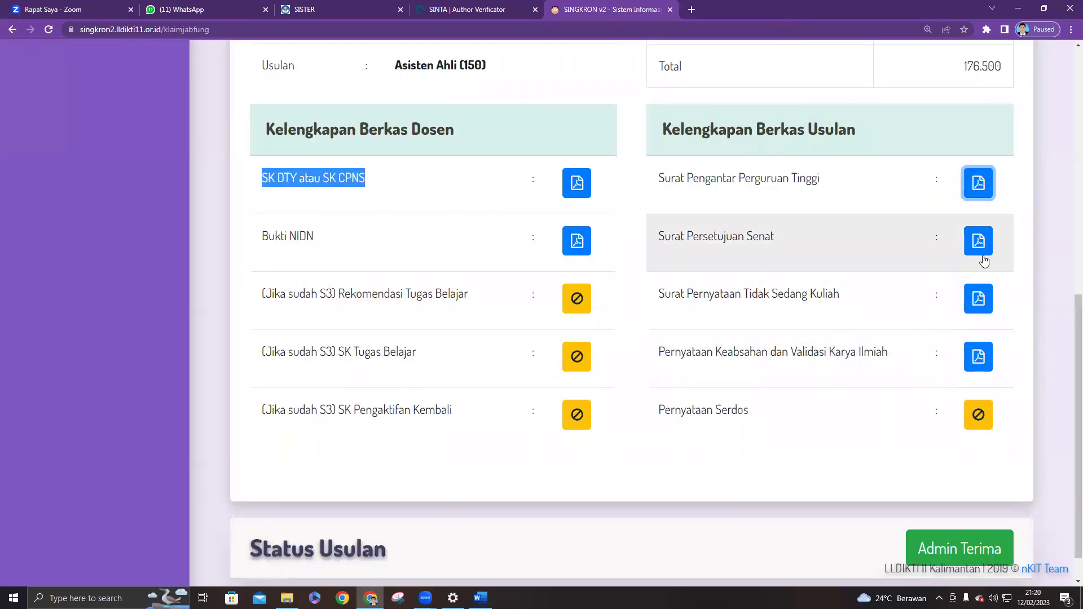
{"action": "left_click", "coordinate": [983, 243]}
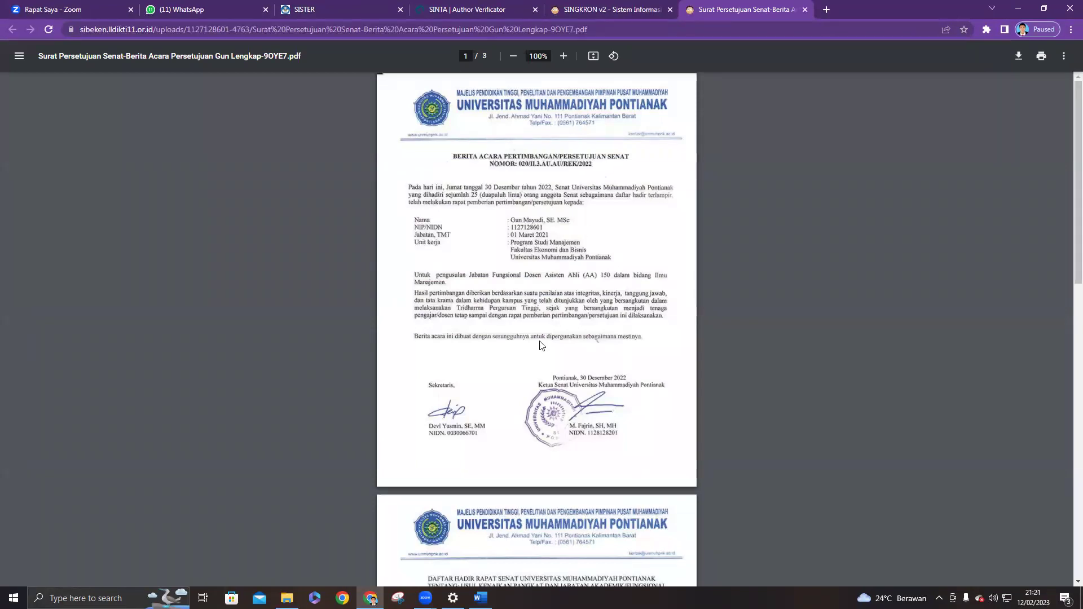
{"action": "scroll", "coordinate": [609, 286], "scroll_direction": "down", "scroll_amount": 7}
{"action": "scroll", "coordinate": [609, 286], "scroll_direction": "down", "scroll_amount": 5}
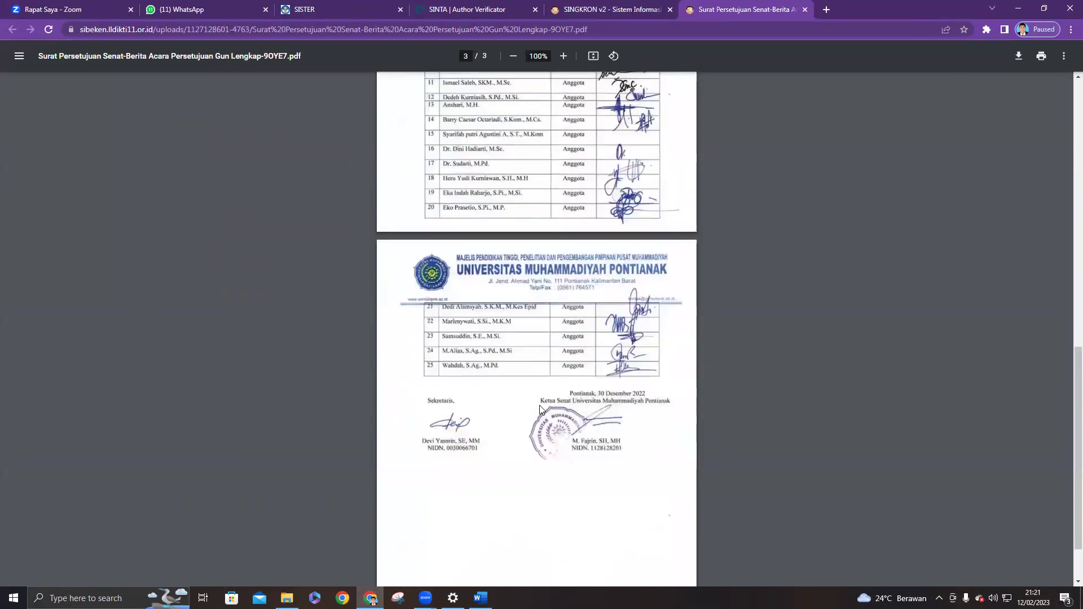
{"action": "scroll", "coordinate": [556, 435], "scroll_direction": "up", "scroll_amount": 12}
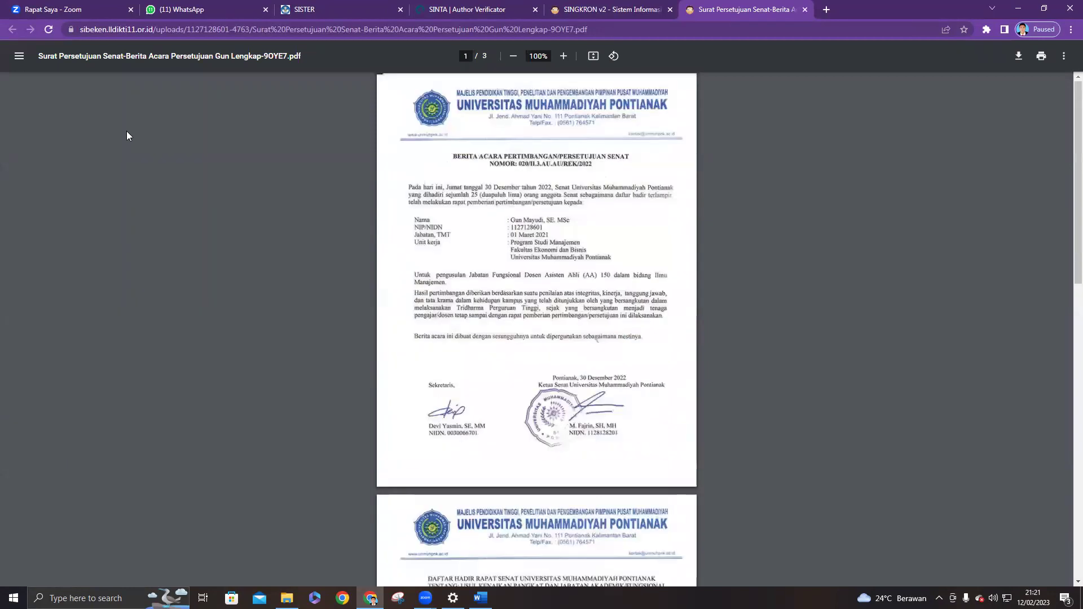
{"action": "left_click", "coordinate": [805, 9]}
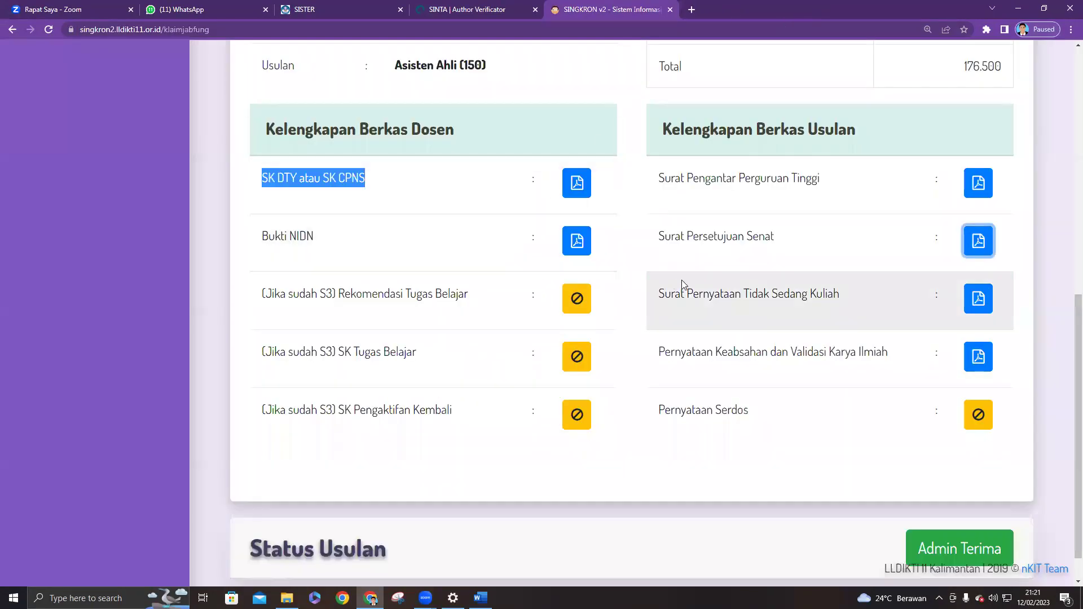
{"action": "left_click", "coordinate": [974, 296]}
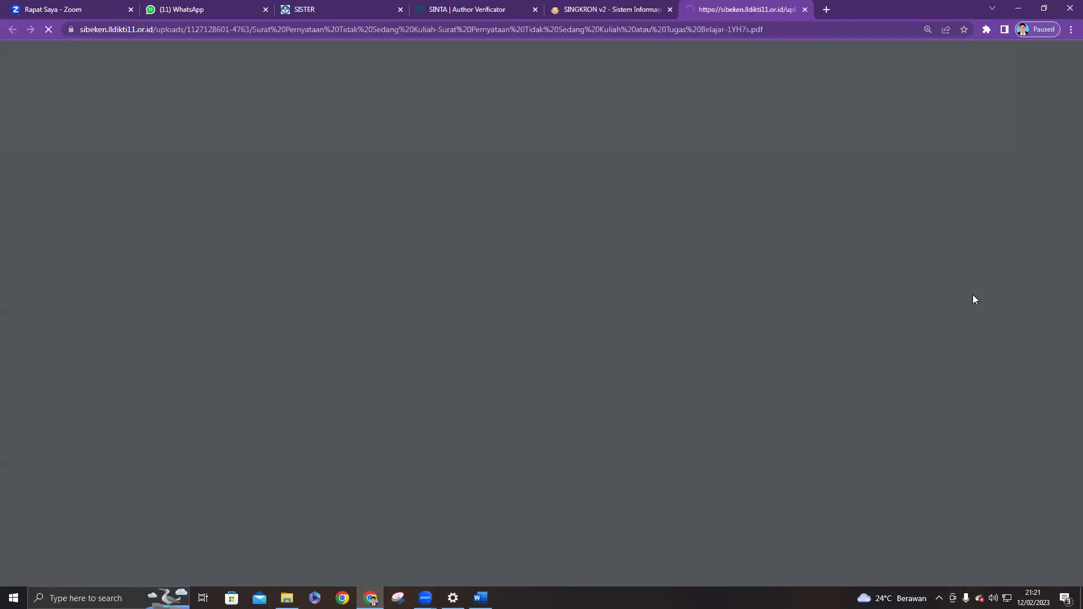
{"action": "scroll", "coordinate": [401, 223], "scroll_direction": "down", "scroll_amount": 2}
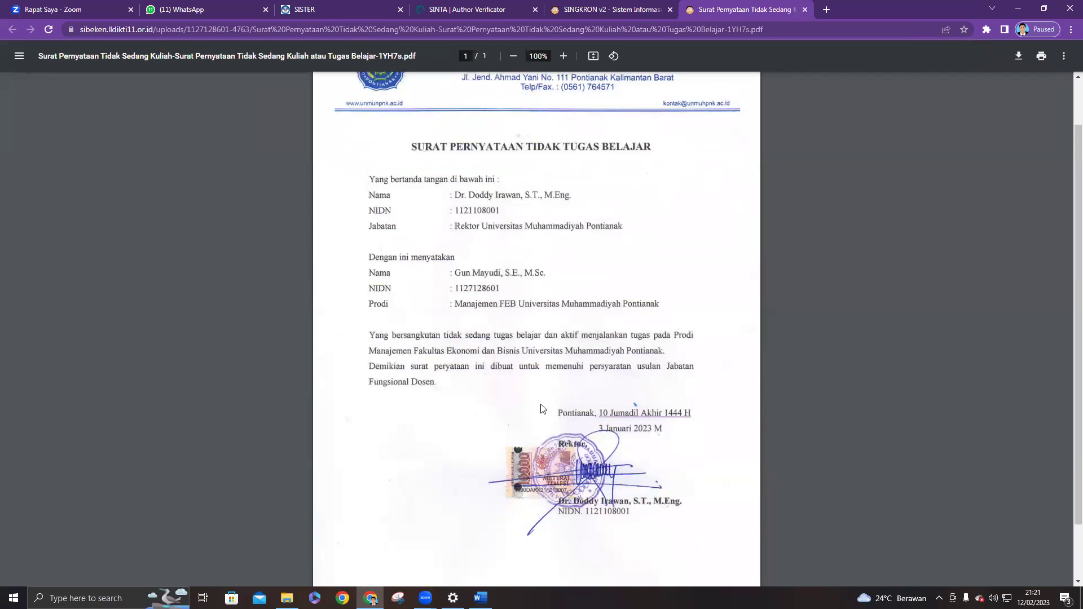
{"action": "scroll", "coordinate": [1032, 200], "scroll_direction": "up", "scroll_amount": 1}
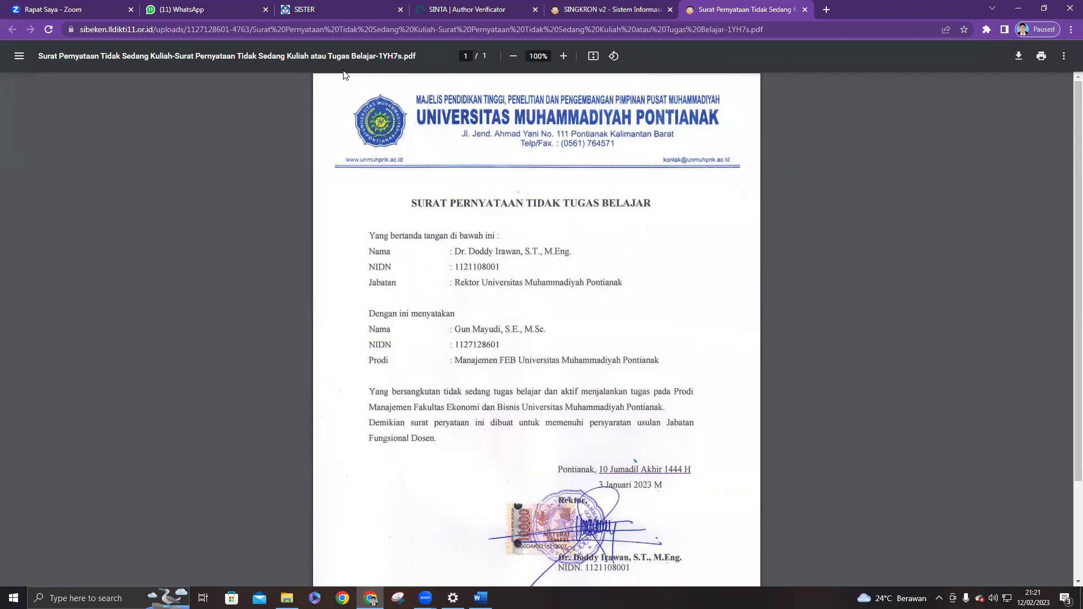
{"action": "left_click", "coordinate": [805, 10]}
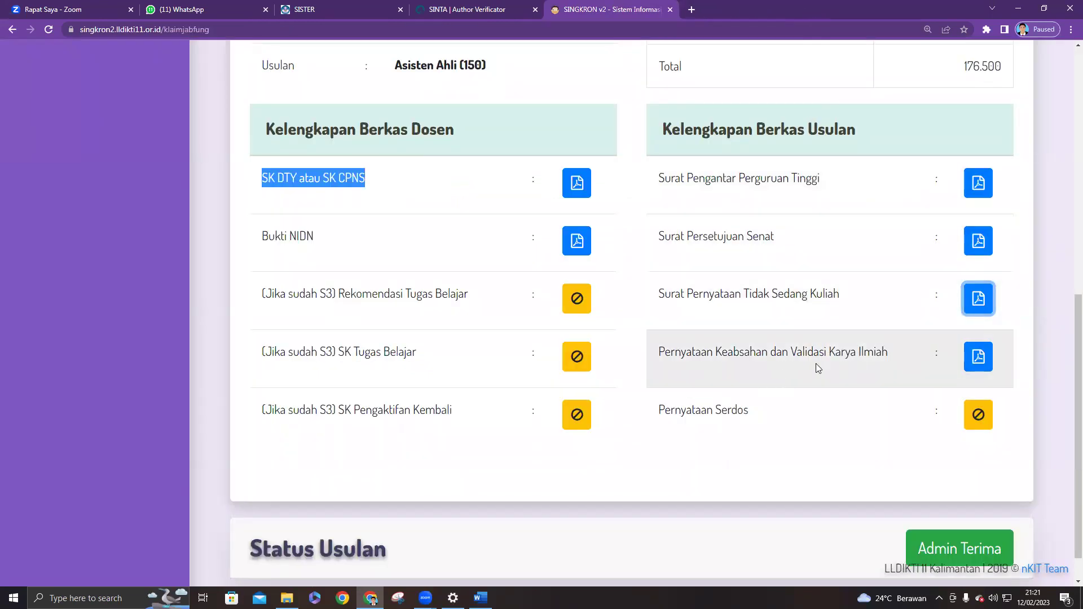
{"action": "left_click", "coordinate": [978, 356]}
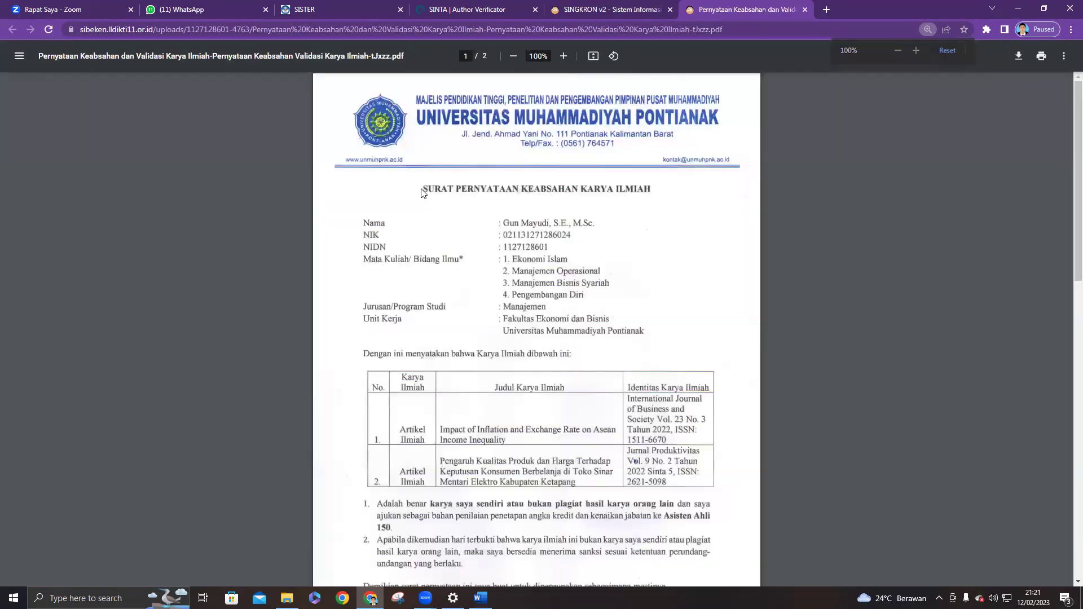
{"action": "scroll", "coordinate": [515, 446], "scroll_direction": "down", "scroll_amount": 3}
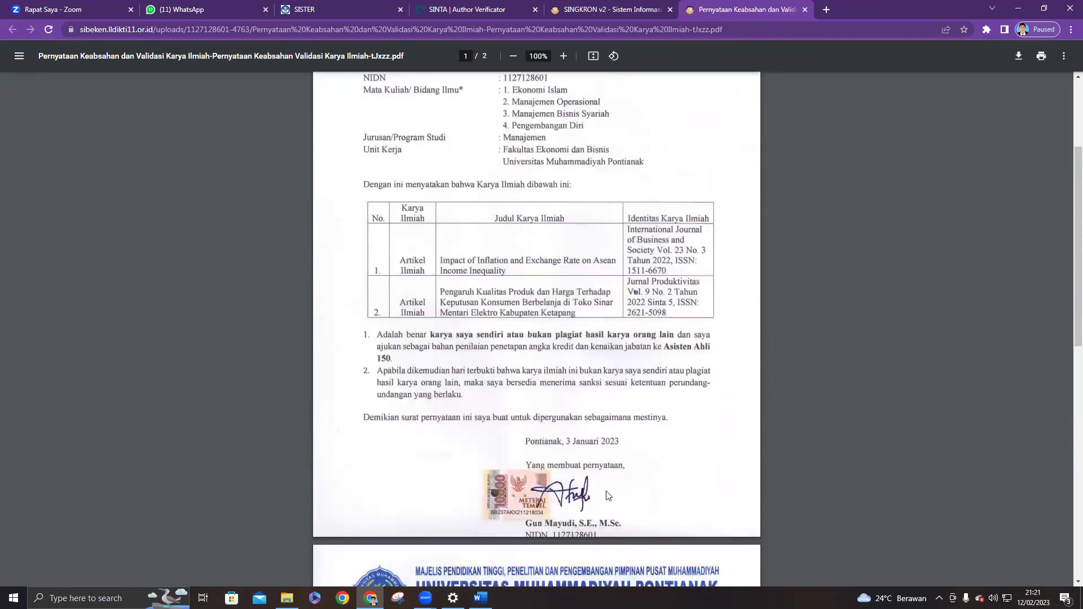
{"action": "scroll", "coordinate": [446, 199], "scroll_direction": "up", "scroll_amount": 3}
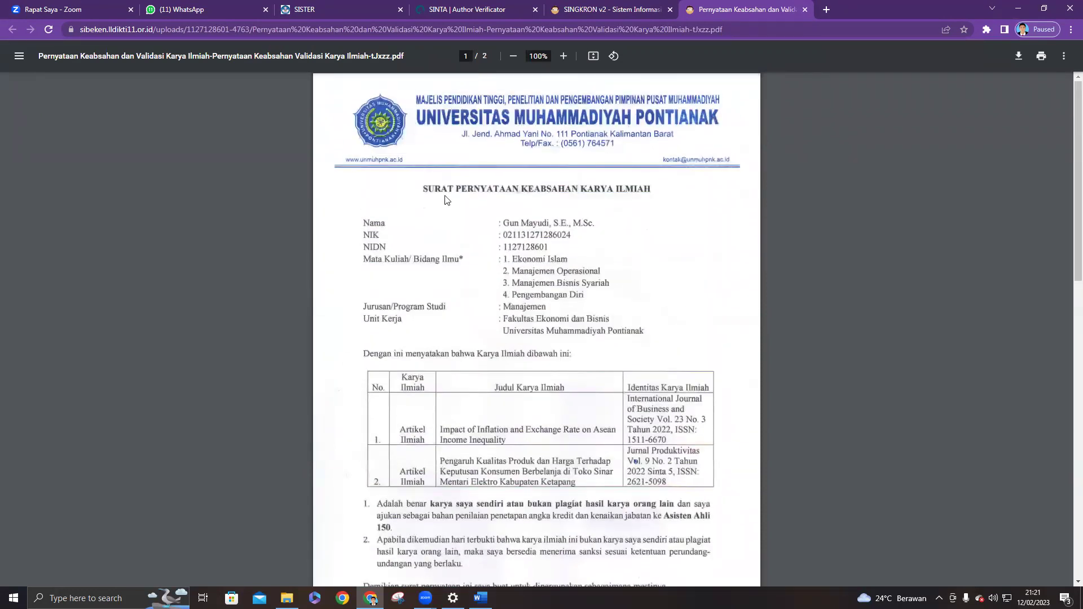
{"action": "scroll", "coordinate": [503, 197], "scroll_direction": "down", "scroll_amount": 7}
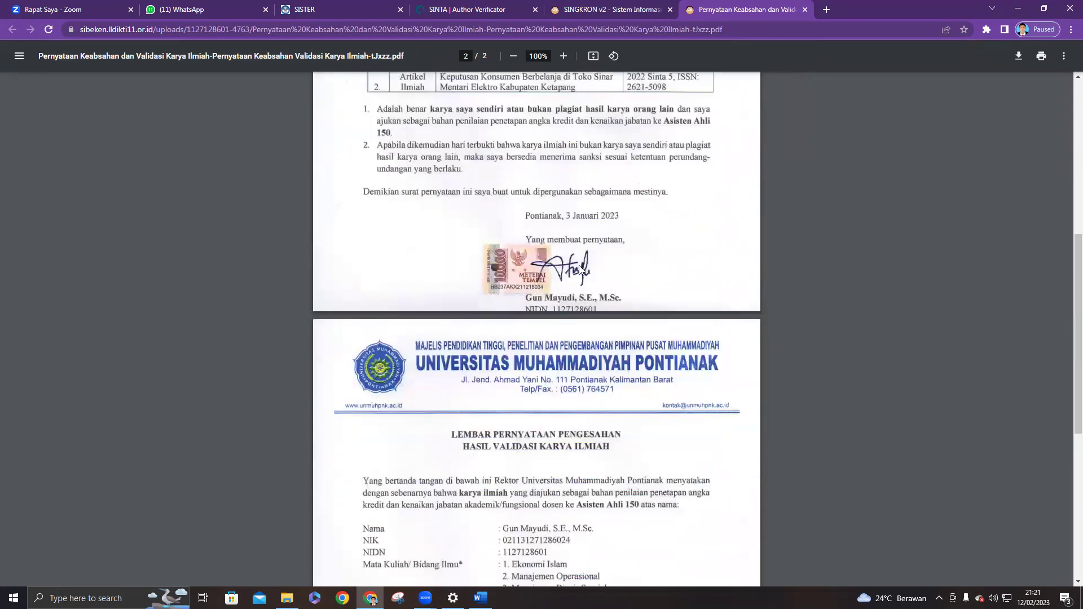
{"action": "scroll", "coordinate": [720, 339], "scroll_direction": "down", "scroll_amount": 3}
{"action": "scroll", "coordinate": [553, 311], "scroll_direction": "down", "scroll_amount": 3}
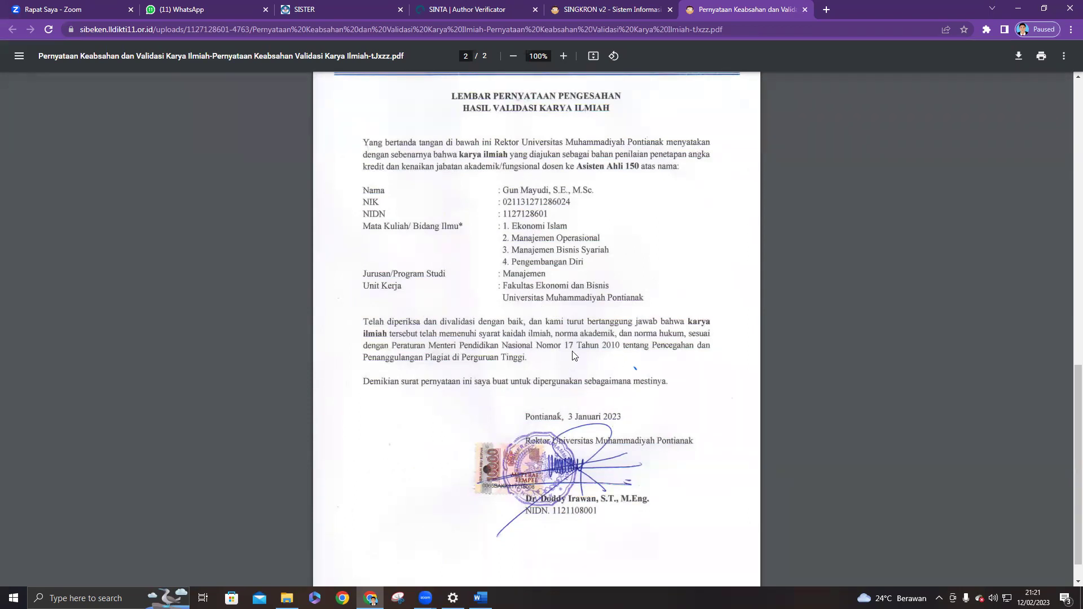
{"action": "scroll", "coordinate": [769, 327], "scroll_direction": "up", "scroll_amount": 10}
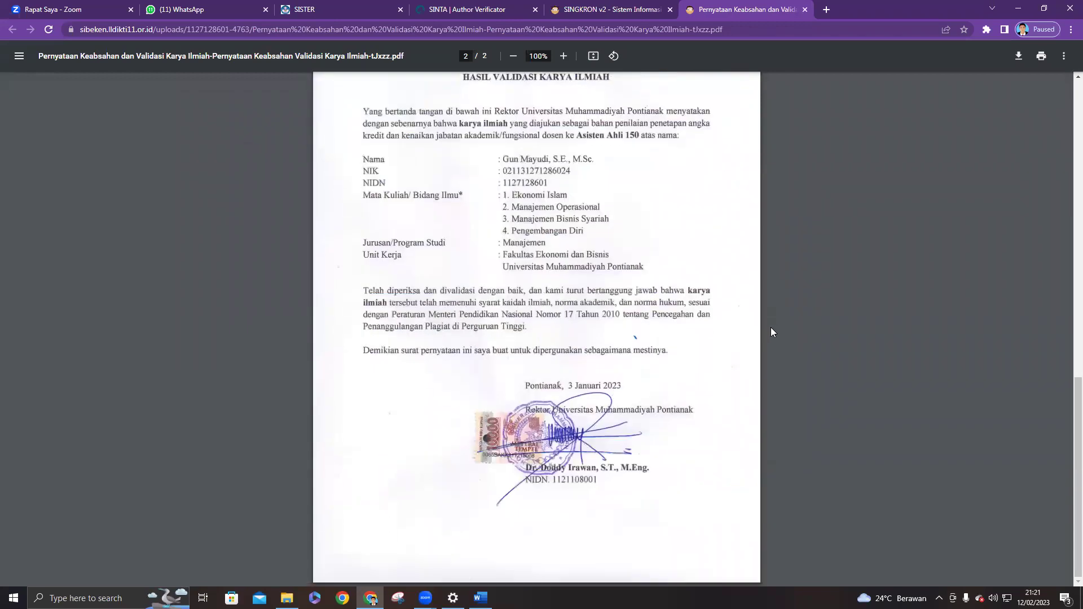
{"action": "scroll", "coordinate": [769, 367], "scroll_direction": "down", "scroll_amount": 10}
{"action": "scroll", "coordinate": [765, 421], "scroll_direction": "up", "scroll_amount": 10}
{"action": "scroll", "coordinate": [764, 422], "scroll_direction": "down", "scroll_amount": 4}
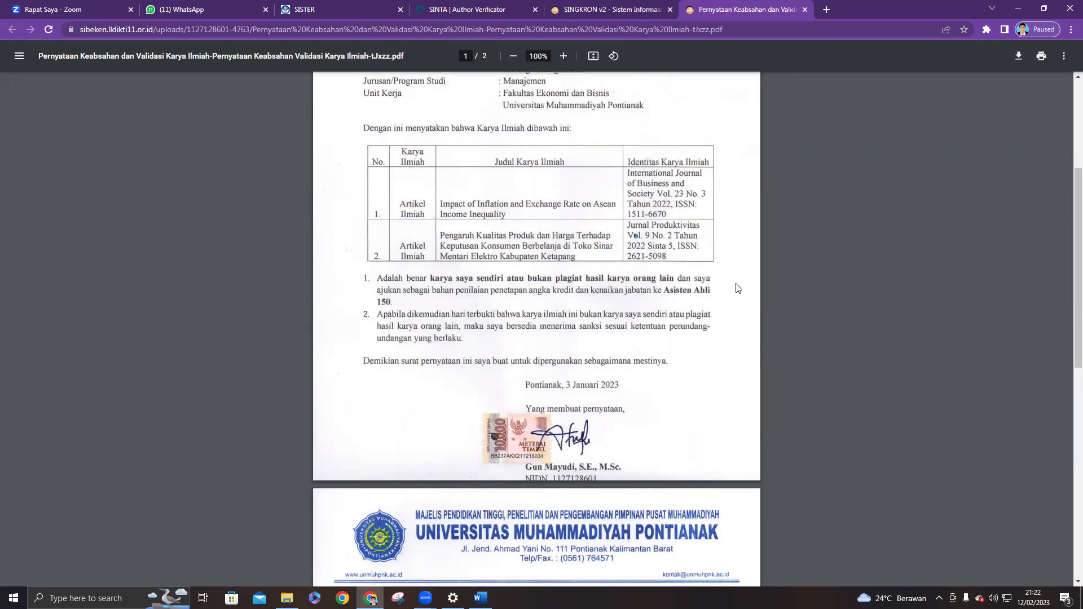
{"action": "scroll", "coordinate": [738, 288], "scroll_direction": "down", "scroll_amount": 2}
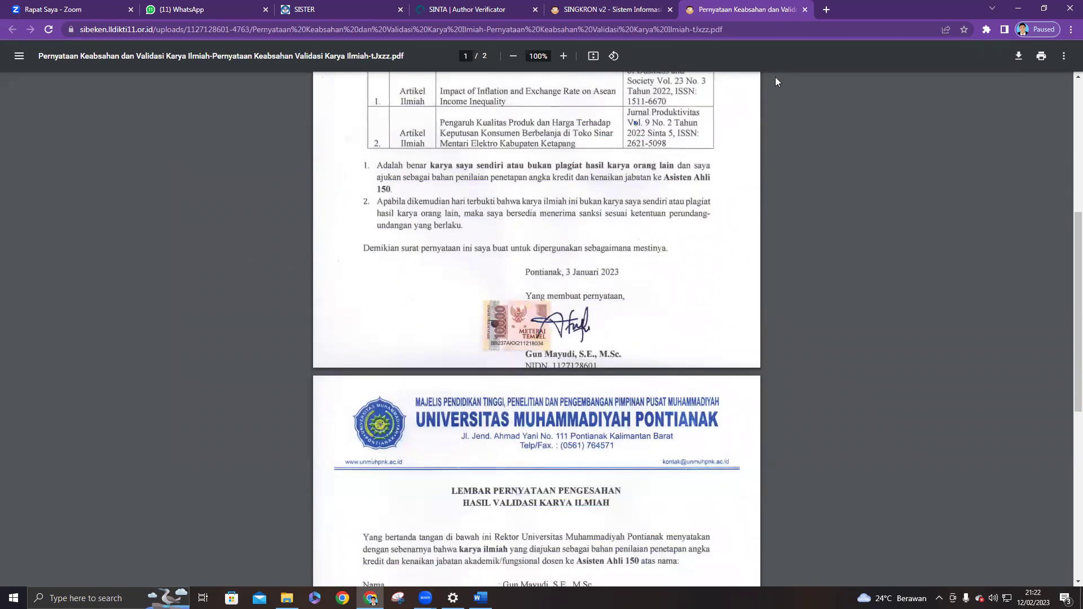
{"action": "left_click", "coordinate": [805, 10]}
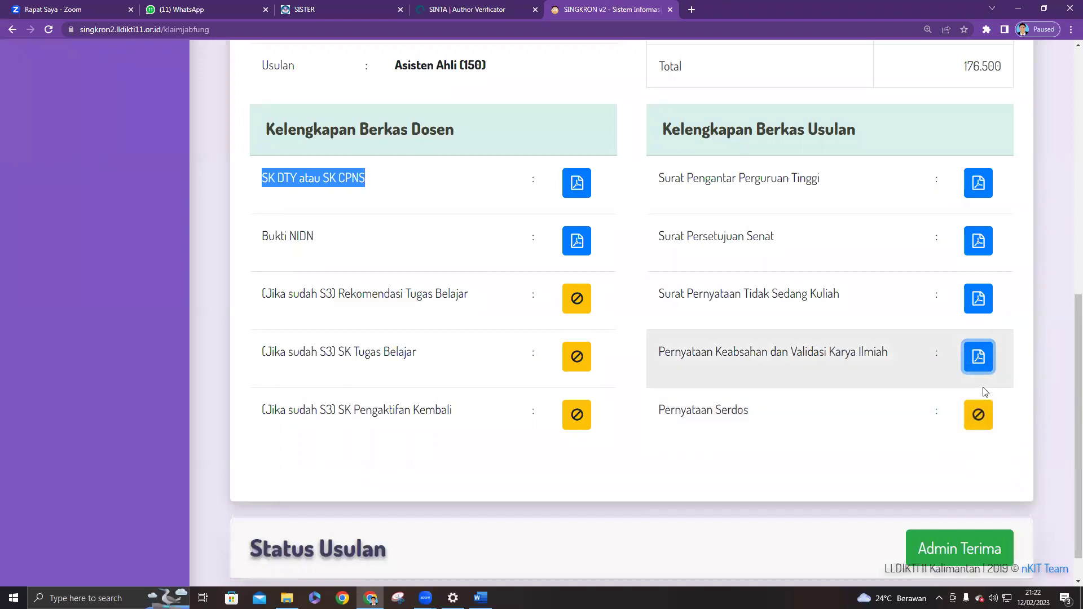
Highlight the Rekomendasi Tugas Belajar, SK Tugas Belajar and SK Pengaktifan Kembali requirement texts
{"action": "left_click_drag", "start_coordinate": [270, 296], "coordinate": [483, 300]}
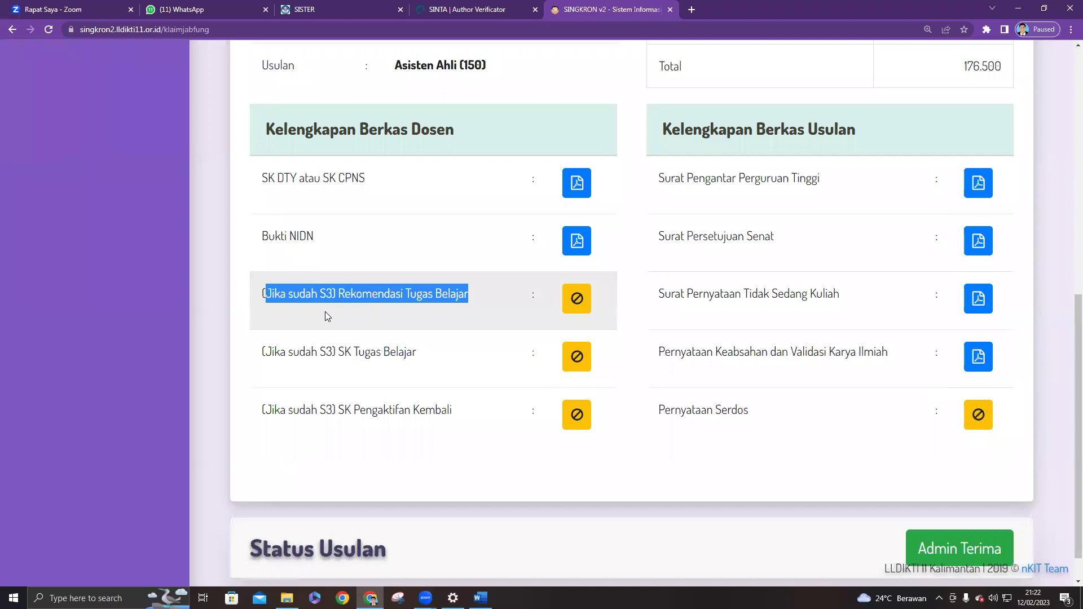
{"action": "left_click_drag", "start_coordinate": [264, 352], "coordinate": [533, 352]}
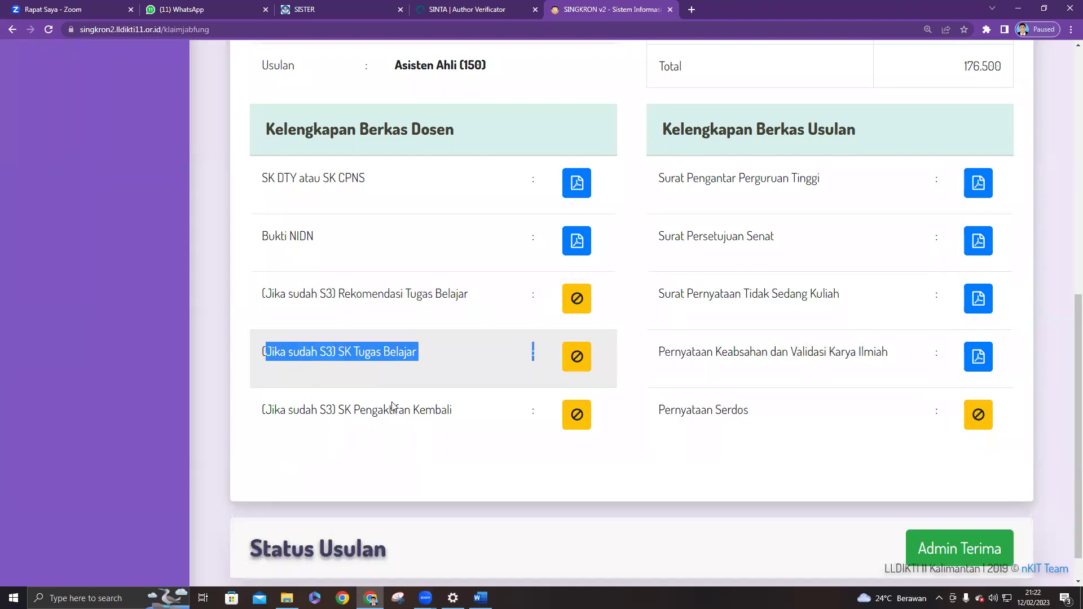
{"action": "left_click", "coordinate": [262, 416]}
{"action": "left_click_drag", "start_coordinate": [261, 417], "coordinate": [467, 411]}
{"action": "left_click", "coordinate": [818, 484]}
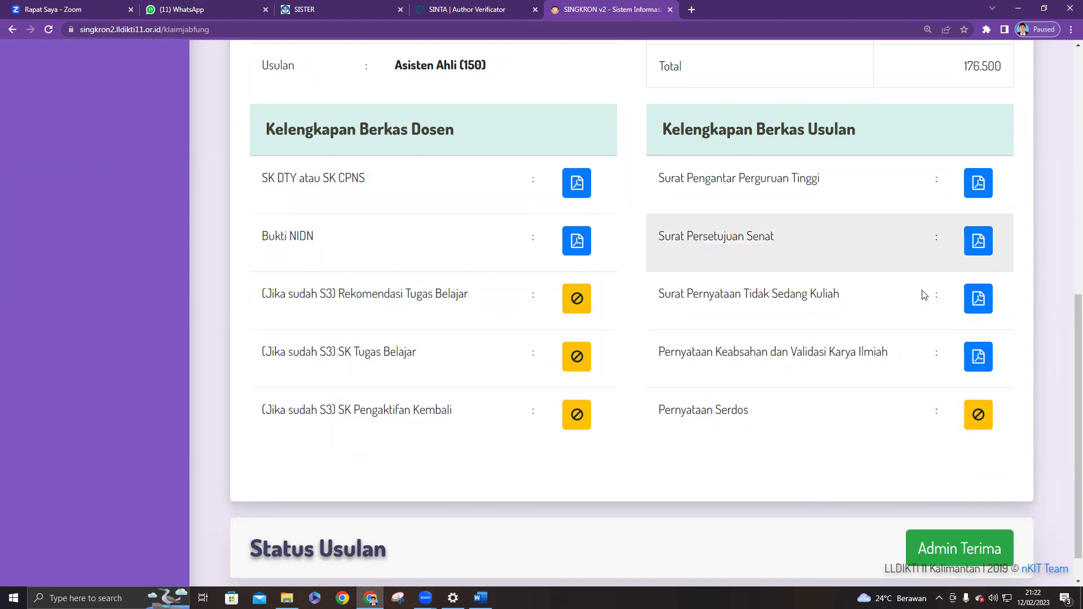
Check the Penunjang supporting-activity claims, then go to the Usulan Jabfung list
{"action": "scroll", "coordinate": [858, 451], "scroll_direction": "up", "scroll_amount": 9}
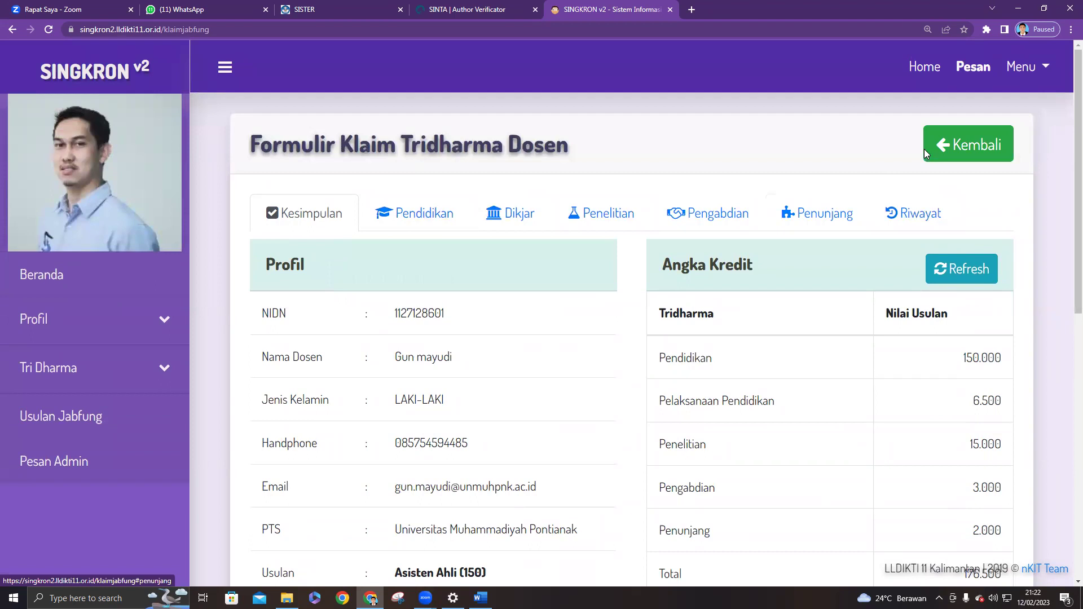
{"action": "left_click", "coordinate": [807, 215]}
{"action": "scroll", "coordinate": [498, 438], "scroll_direction": "down", "scroll_amount": 4}
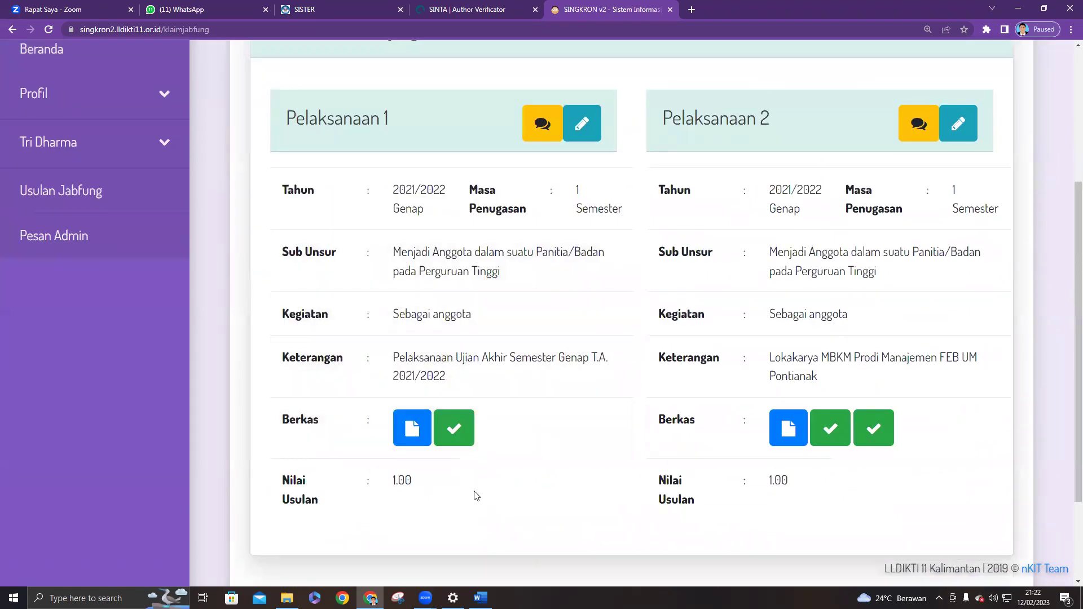
{"action": "scroll", "coordinate": [474, 497], "scroll_direction": "up", "scroll_amount": 4}
{"action": "left_click", "coordinate": [95, 431]}
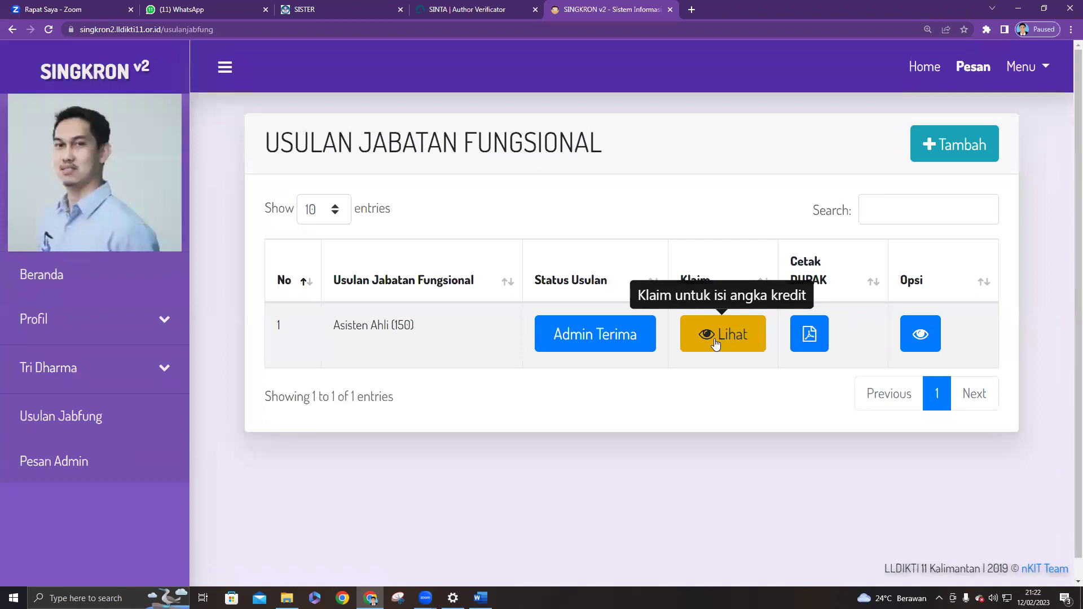
Try the signed DUPAK PDF (Not Found), then sign out and bring up the saved login accounts
{"action": "left_click", "coordinate": [811, 335]}
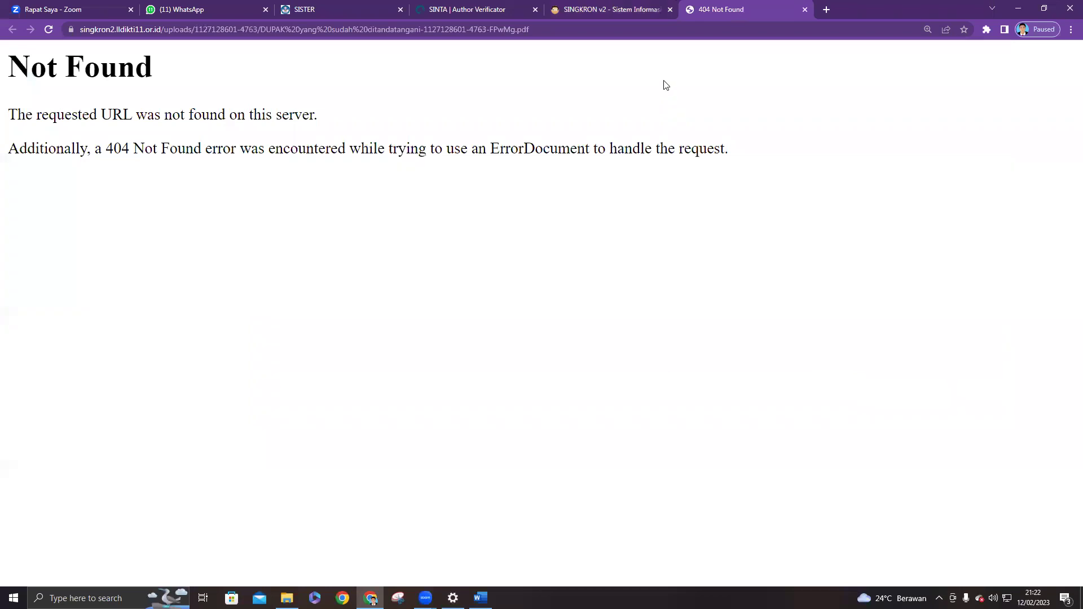
{"action": "left_click", "coordinate": [805, 10]}
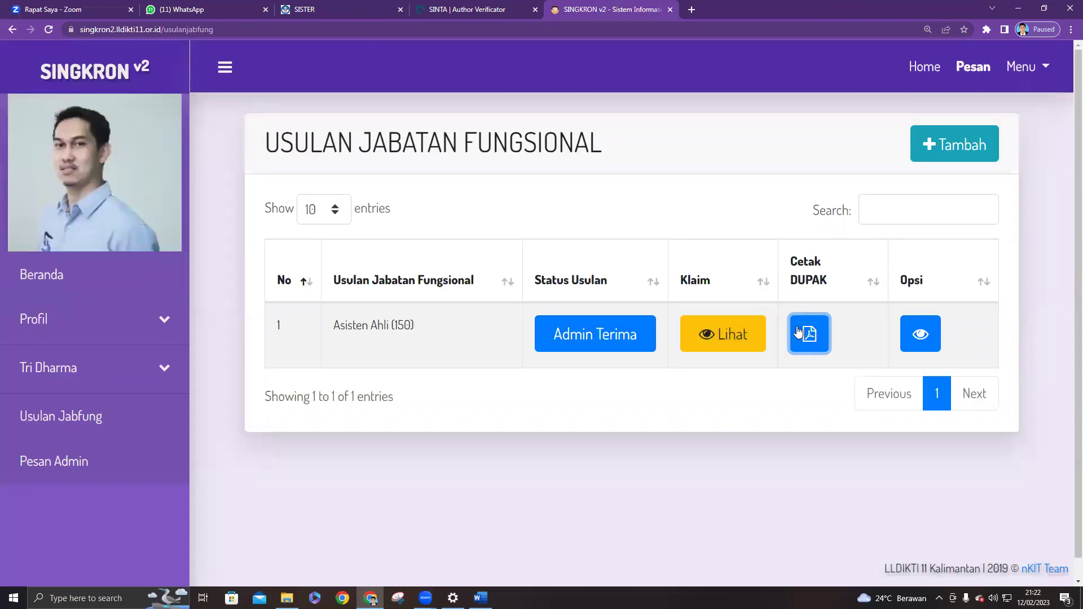
{"action": "left_click", "coordinate": [1042, 69]}
{"action": "left_click", "coordinate": [951, 158]}
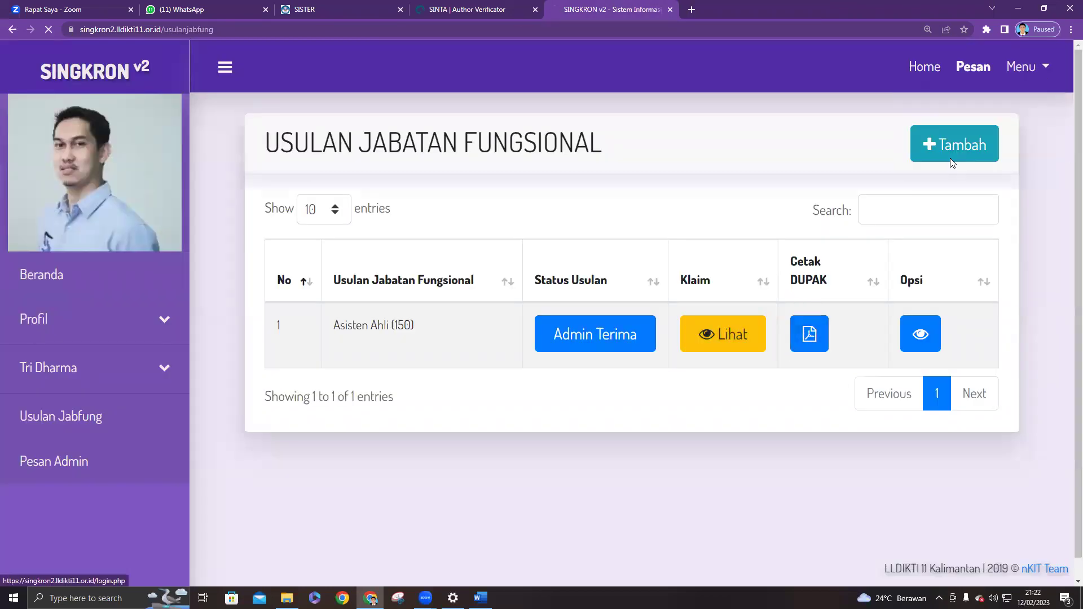
{"action": "left_click", "coordinate": [800, 274]}
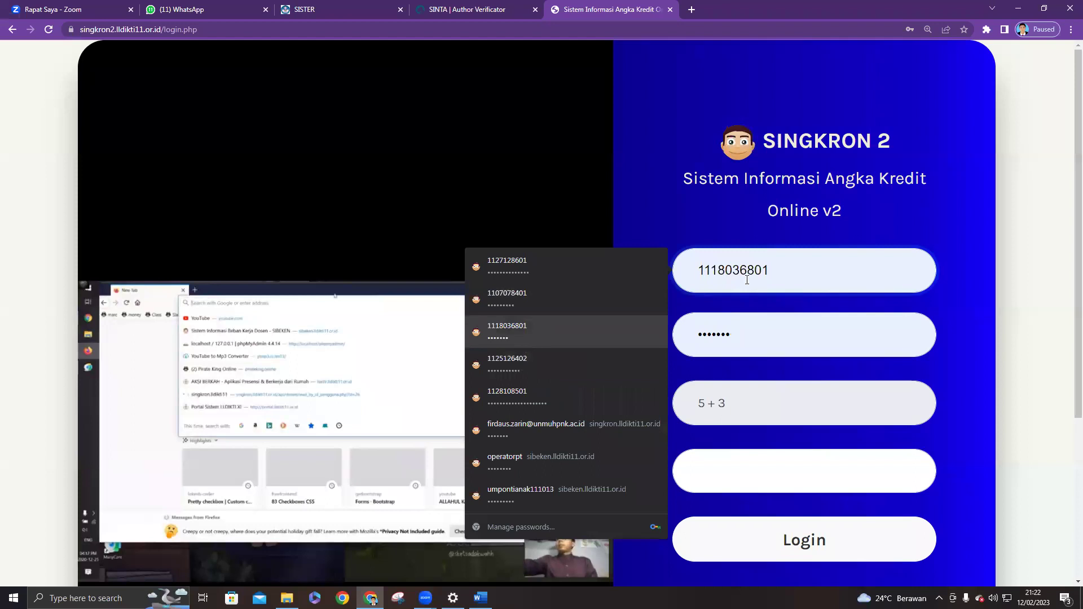
Log in with the second lecturer's saved account and open the Usulan Jabfung list
{"action": "left_click", "coordinate": [536, 401]}
{"action": "left_click", "coordinate": [753, 486]}
{"action": "type", "text": "8"}
{"action": "key", "text": "Return"}
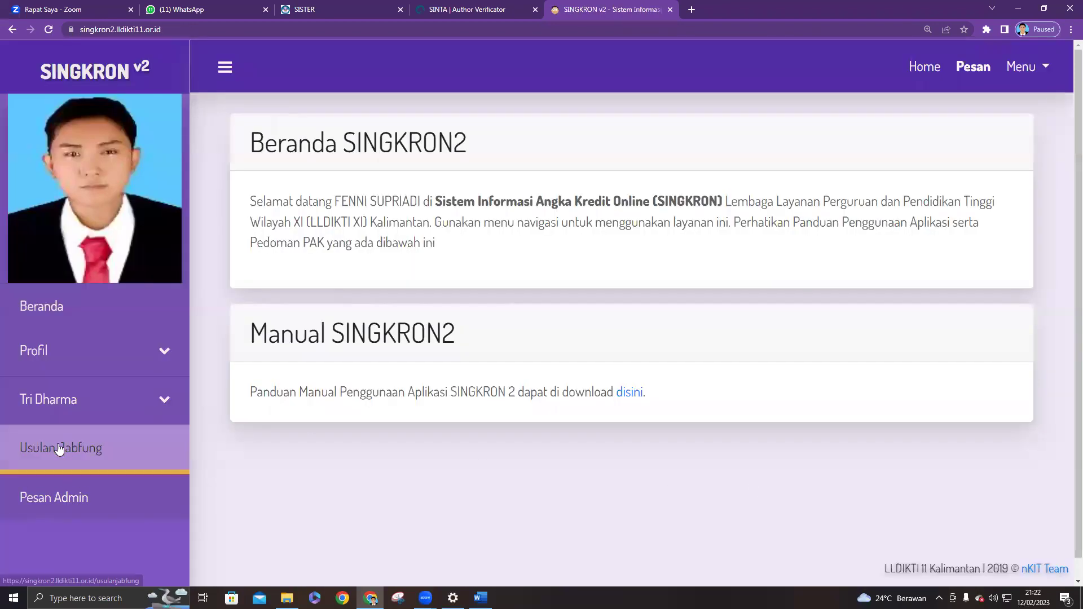
{"action": "left_click", "coordinate": [59, 449]}
Generate the Cetak DUPAK sheet for the Lektor Kepala (400) proposal and read through its six pages
{"action": "left_click", "coordinate": [855, 342]}
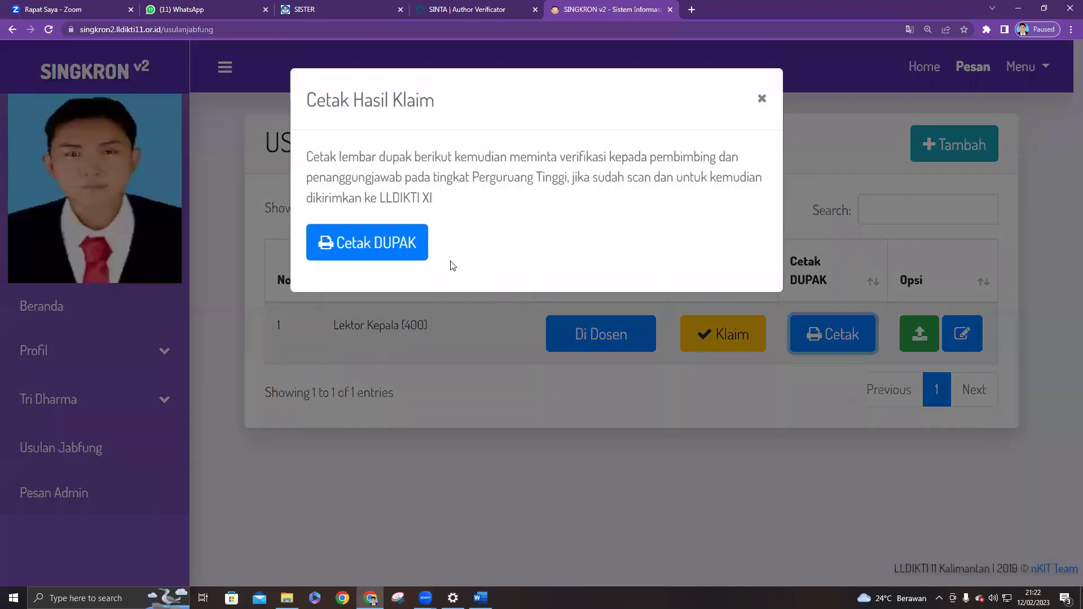
{"action": "left_click", "coordinate": [383, 253]}
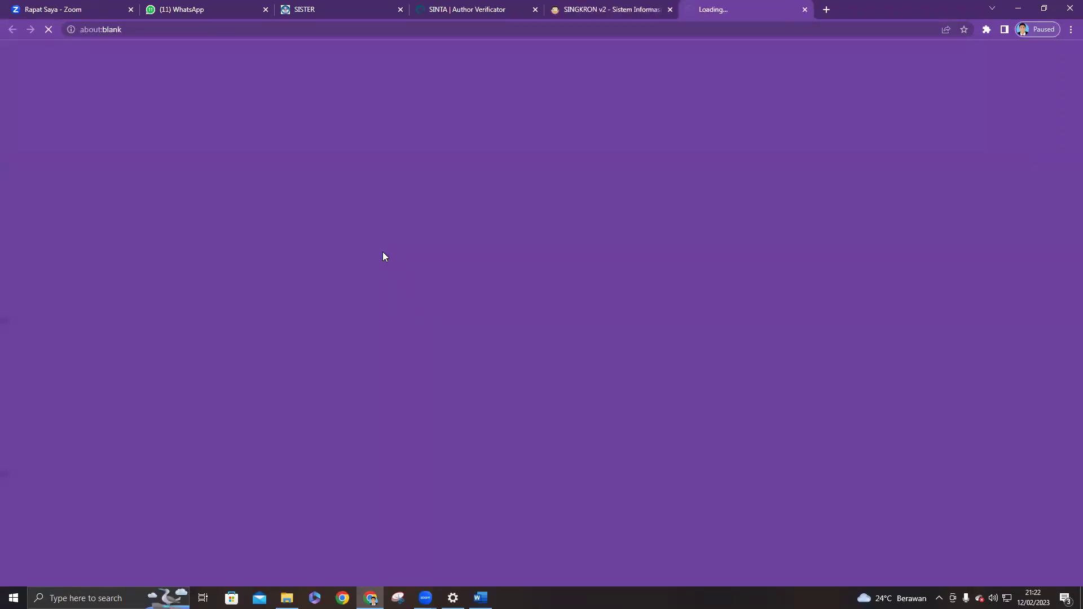
{"action": "left_click", "coordinate": [602, 6]}
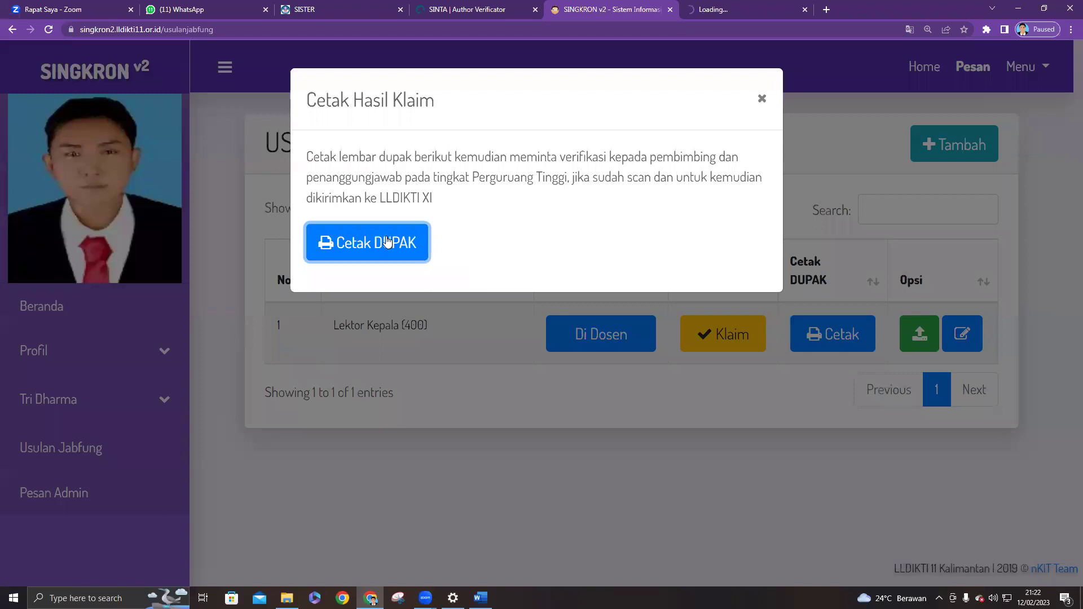
{"action": "left_click", "coordinate": [705, 9]}
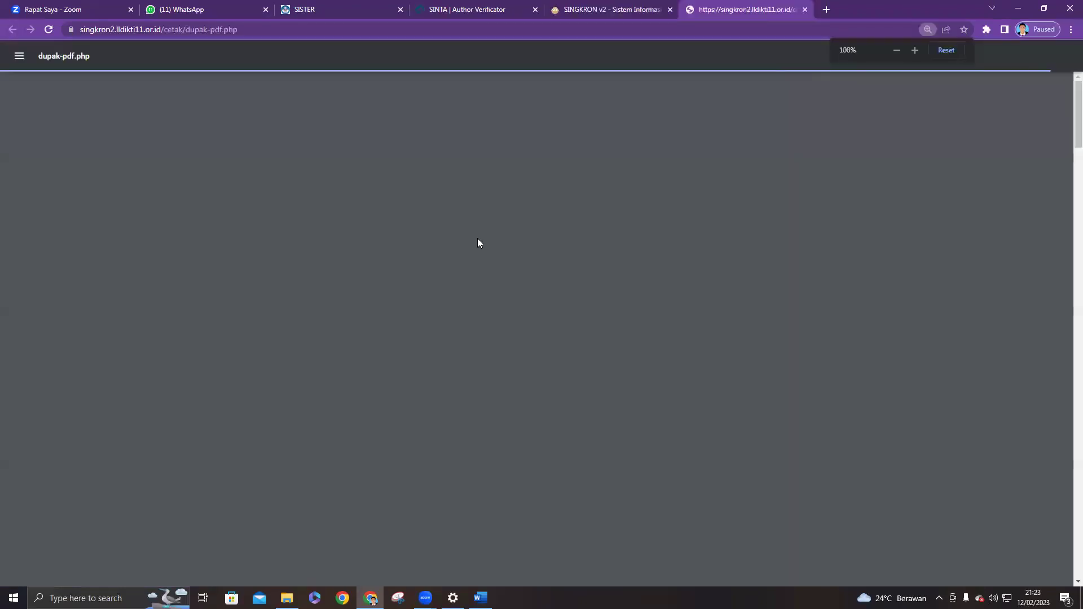
{"action": "scroll", "coordinate": [477, 241], "scroll_direction": "down", "scroll_amount": 5}
{"action": "scroll", "coordinate": [528, 269], "scroll_direction": "down", "scroll_amount": 5}
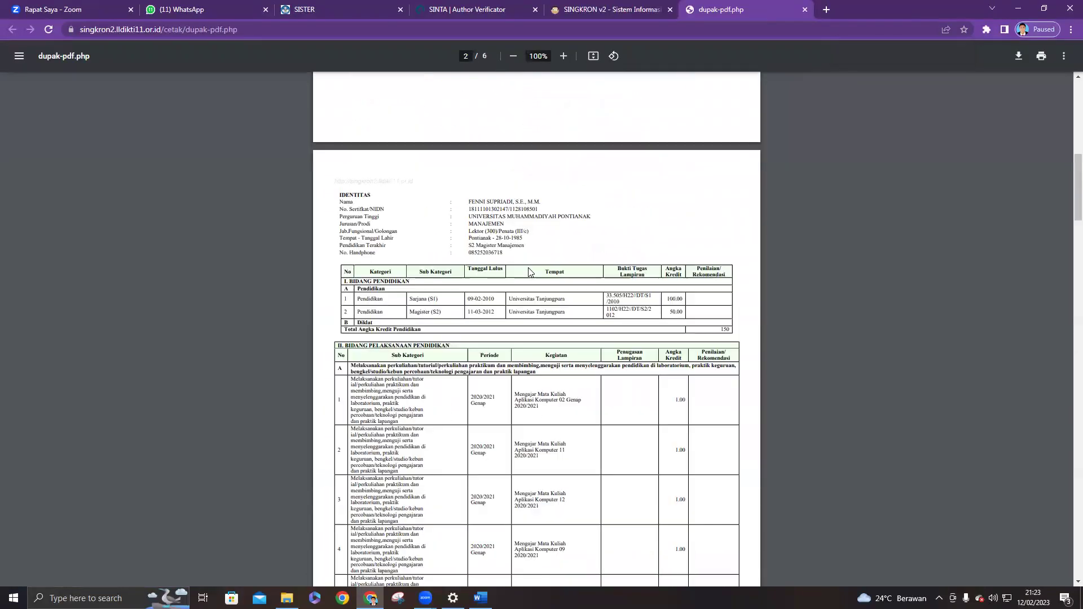
{"action": "scroll", "coordinate": [608, 337], "scroll_direction": "up", "scroll_amount": 5, "text": "ctrl"}
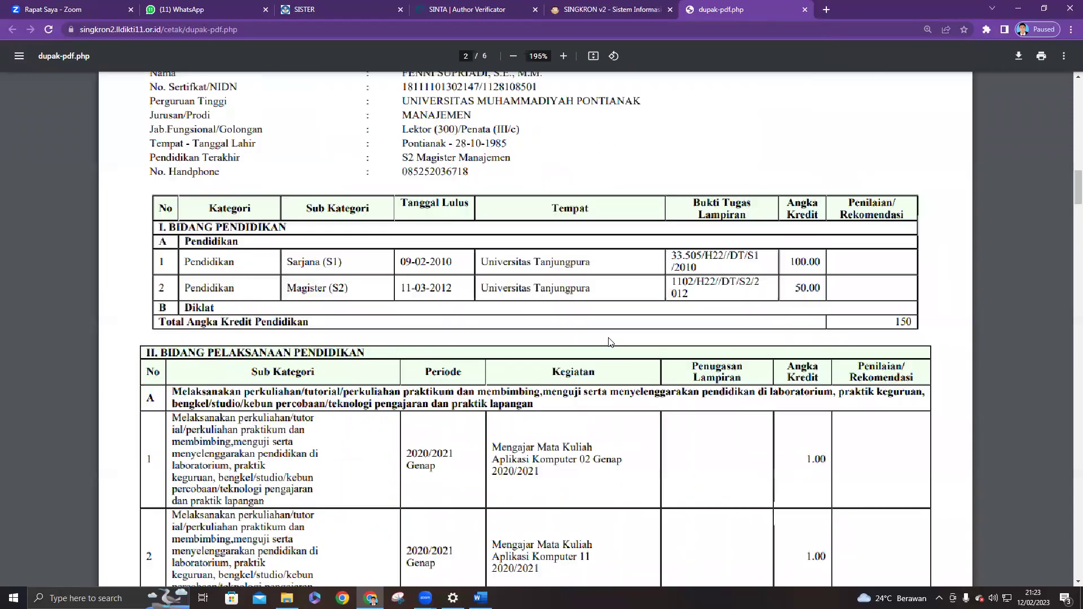
{"action": "scroll", "coordinate": [373, 253], "scroll_direction": "down", "scroll_amount": 3}
{"action": "scroll", "coordinate": [374, 251], "scroll_direction": "down", "scroll_amount": 20}
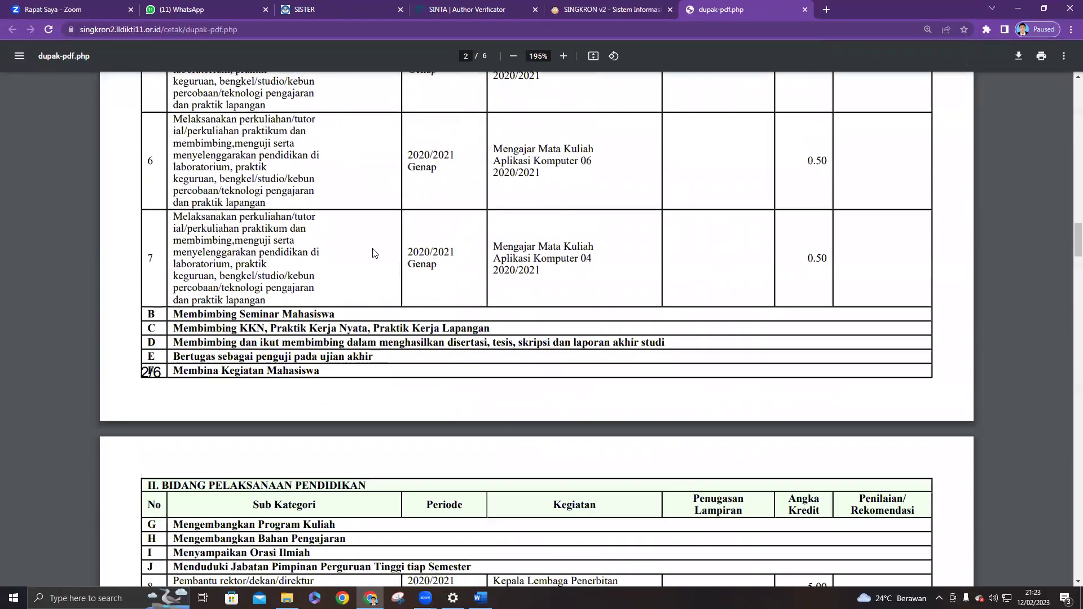
{"action": "scroll", "coordinate": [389, 255], "scroll_direction": "down", "scroll_amount": 20}
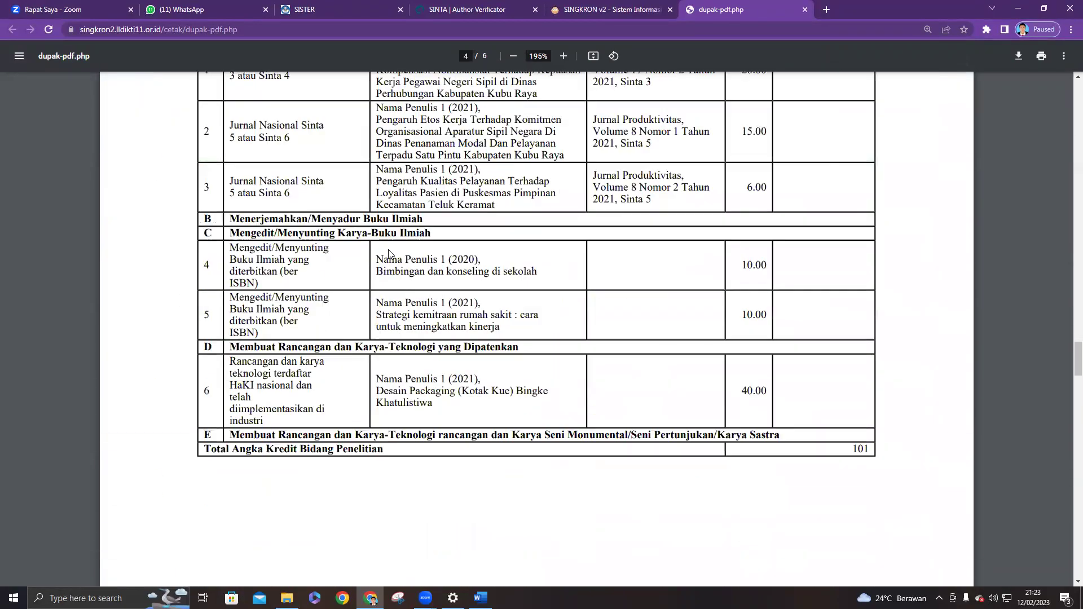
{"action": "scroll", "coordinate": [395, 252], "scroll_direction": "down", "scroll_amount": 20}
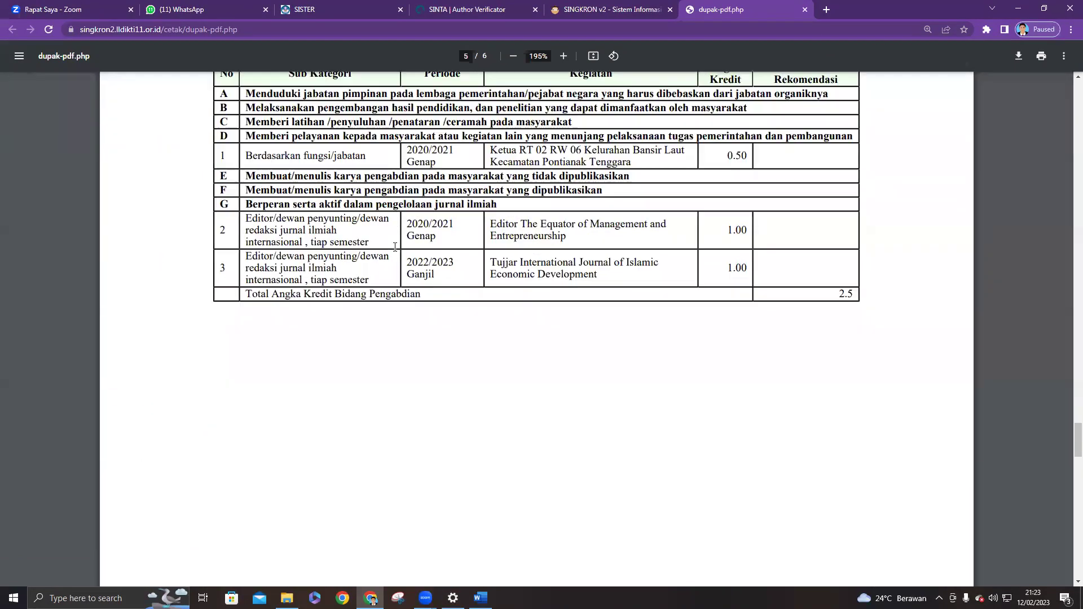
{"action": "scroll", "coordinate": [408, 259], "scroll_direction": "down", "scroll_amount": 5}
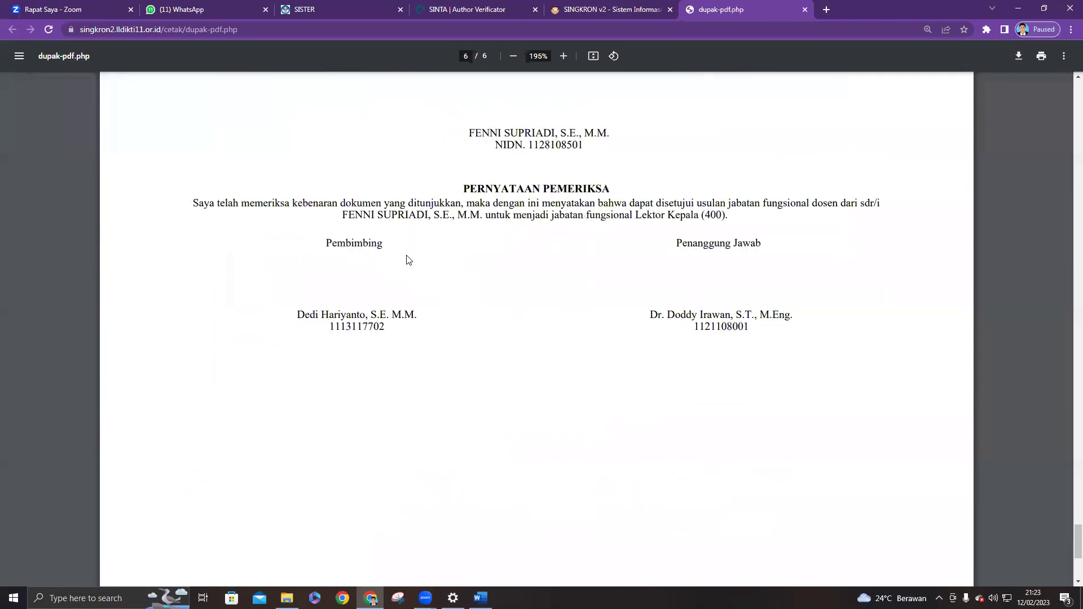
{"action": "scroll", "coordinate": [407, 259], "scroll_direction": "up", "scroll_amount": 4}
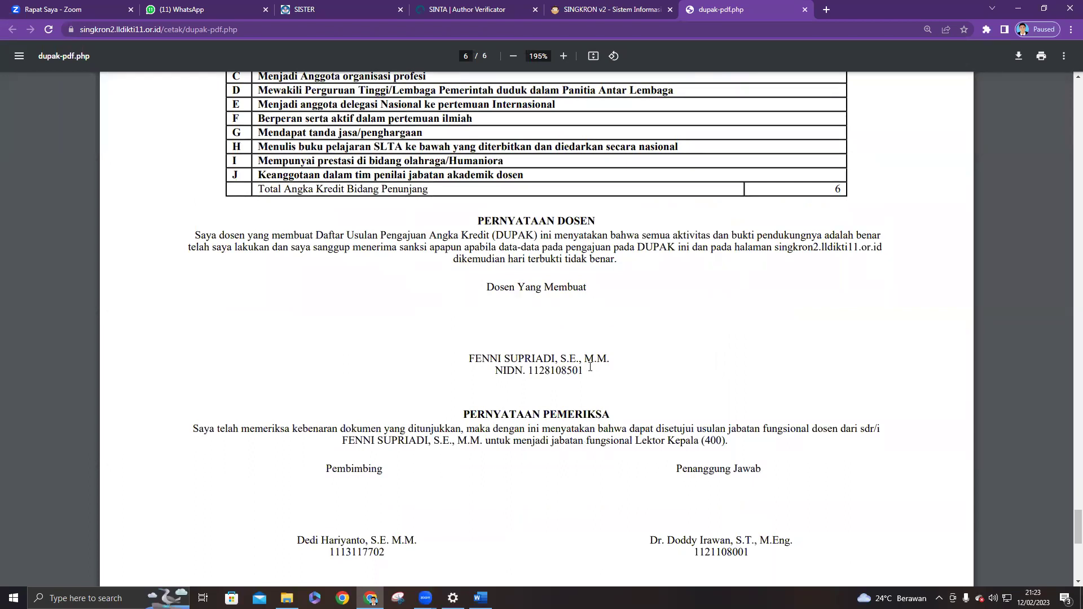
{"action": "scroll", "coordinate": [590, 367], "scroll_direction": "down", "scroll_amount": 4}
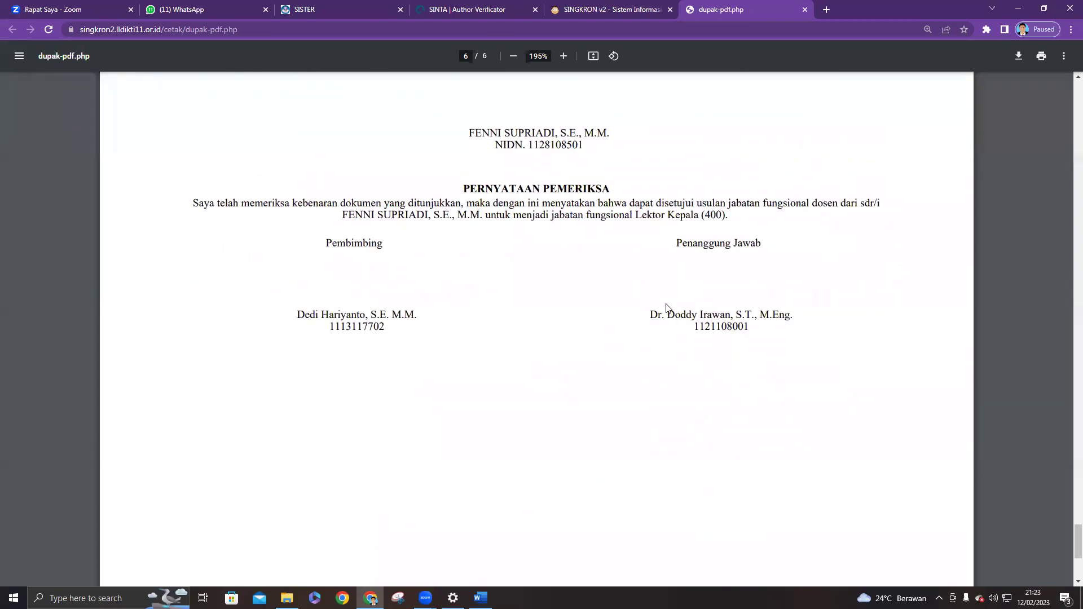
{"action": "scroll", "coordinate": [792, 283], "scroll_direction": "down", "scroll_amount": 1}
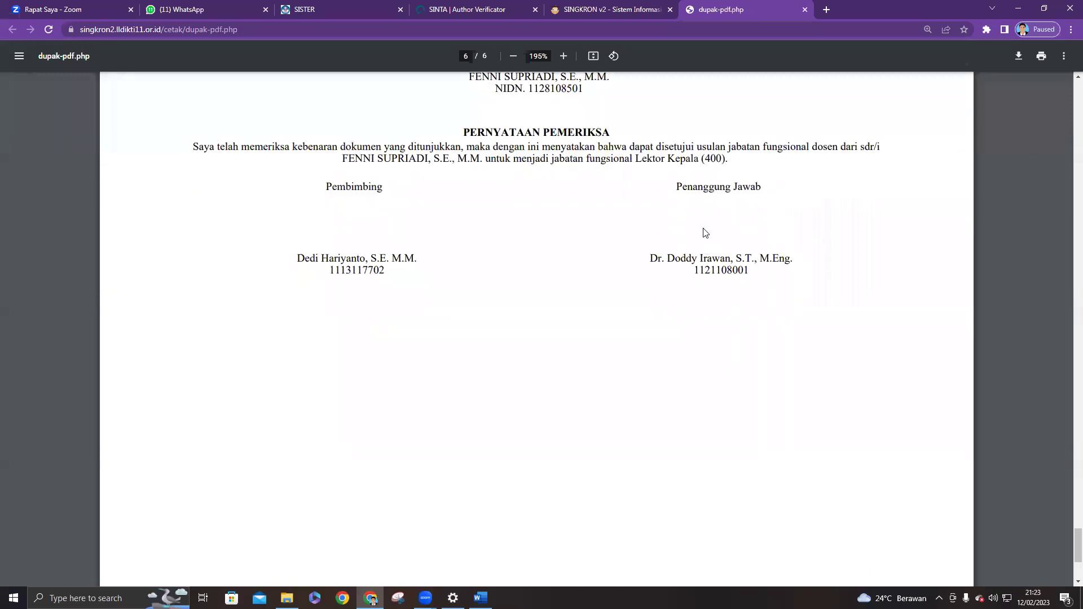
{"action": "scroll", "coordinate": [705, 233], "scroll_direction": "up", "scroll_amount": 6}
{"action": "scroll", "coordinate": [706, 233], "scroll_direction": "down", "scroll_amount": 5}
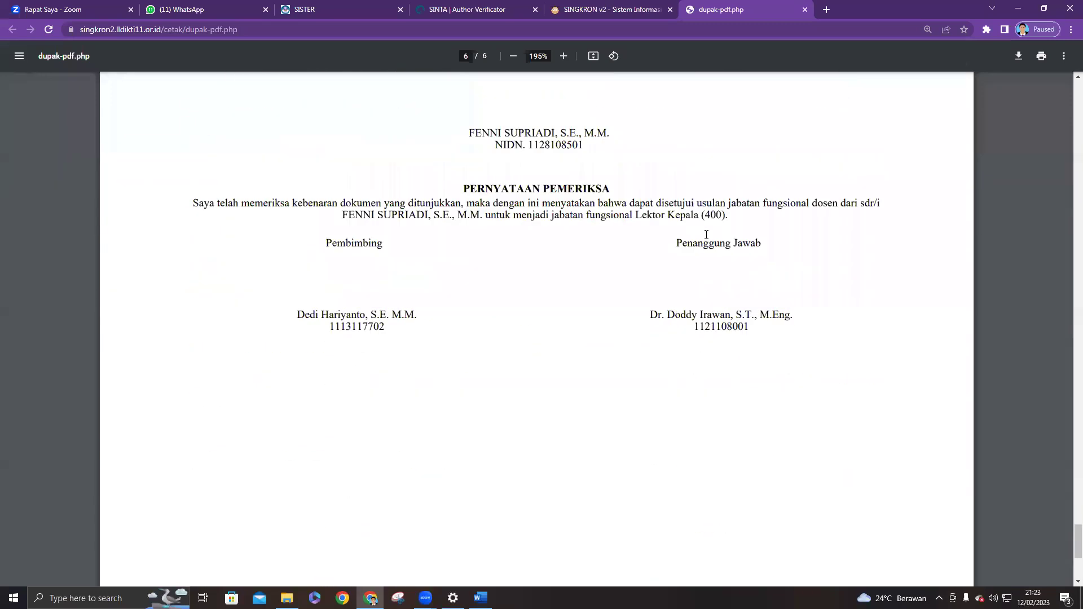
{"action": "scroll", "coordinate": [706, 234], "scroll_direction": "up", "scroll_amount": 15}
{"action": "scroll", "coordinate": [708, 236], "scroll_direction": "down", "scroll_amount": 10}
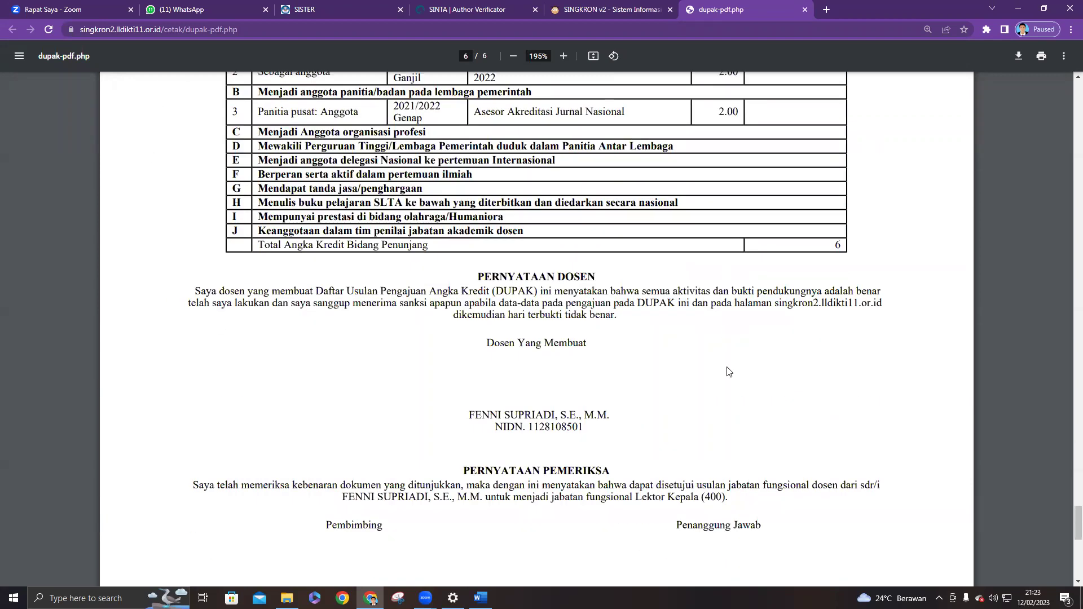
{"action": "scroll", "coordinate": [727, 371], "scroll_direction": "down", "scroll_amount": 4}
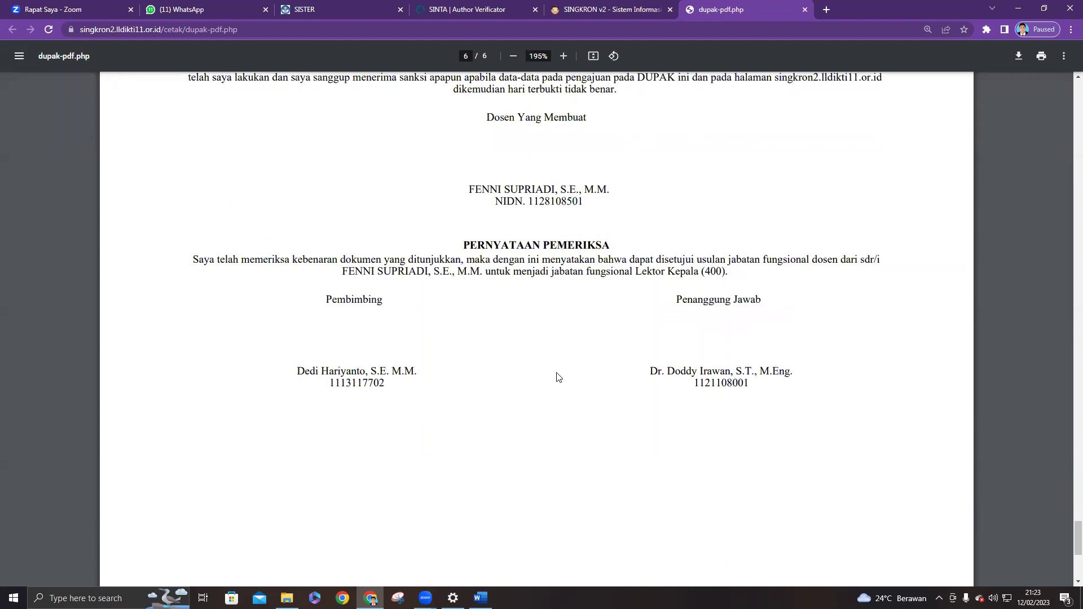
{"action": "scroll", "coordinate": [303, 300], "scroll_direction": "up", "scroll_amount": 1}
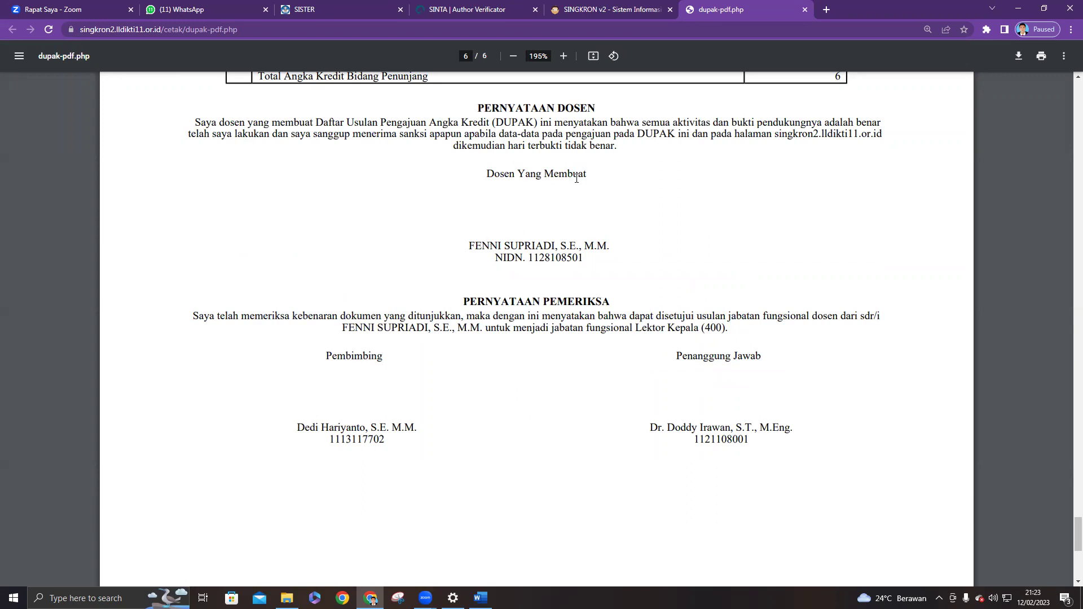
{"action": "scroll", "coordinate": [576, 178], "scroll_direction": "up", "scroll_amount": 15}
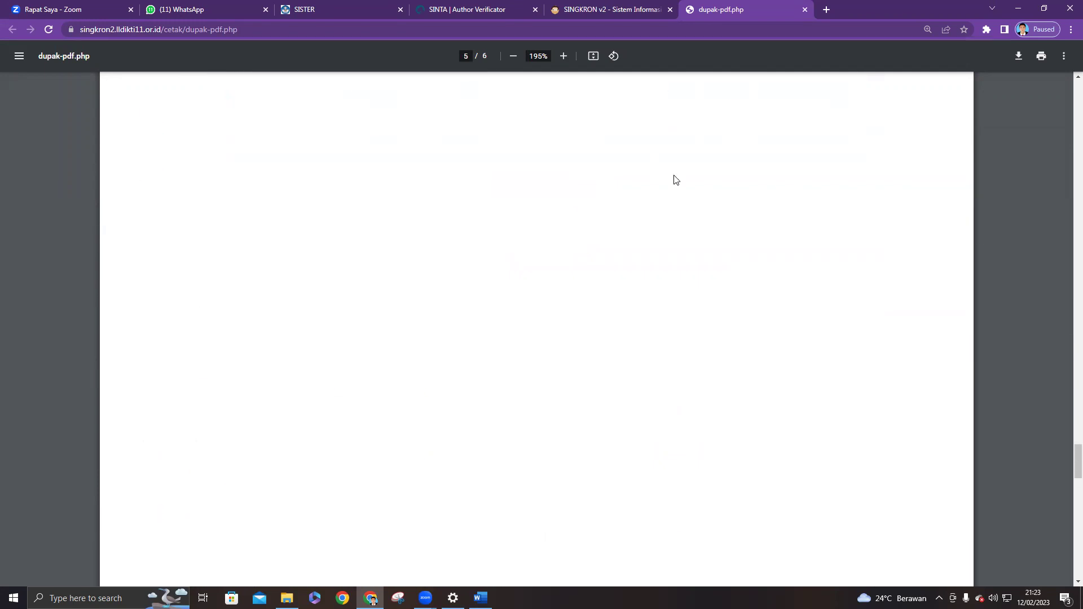
{"action": "scroll", "coordinate": [620, 536], "scroll_direction": "down", "scroll_amount": 9}
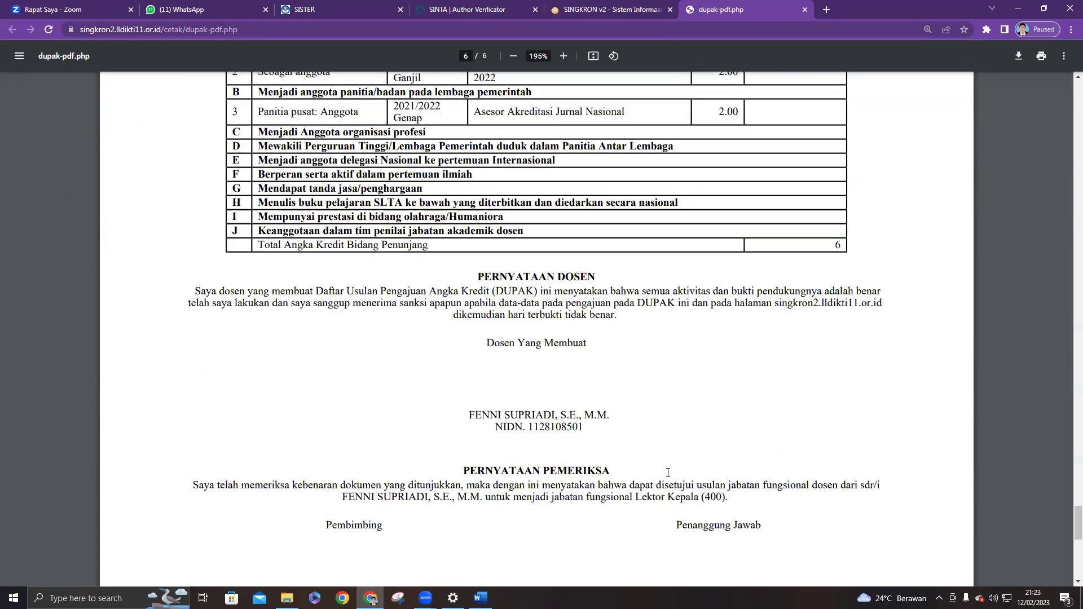
{"action": "scroll", "coordinate": [676, 470], "scroll_direction": "up", "scroll_amount": 6}
{"action": "scroll", "coordinate": [676, 470], "scroll_direction": "down", "scroll_amount": 4}
{"action": "scroll", "coordinate": [589, 310], "scroll_direction": "up", "scroll_amount": 10}
{"action": "scroll", "coordinate": [590, 310], "scroll_direction": "up", "scroll_amount": 8}
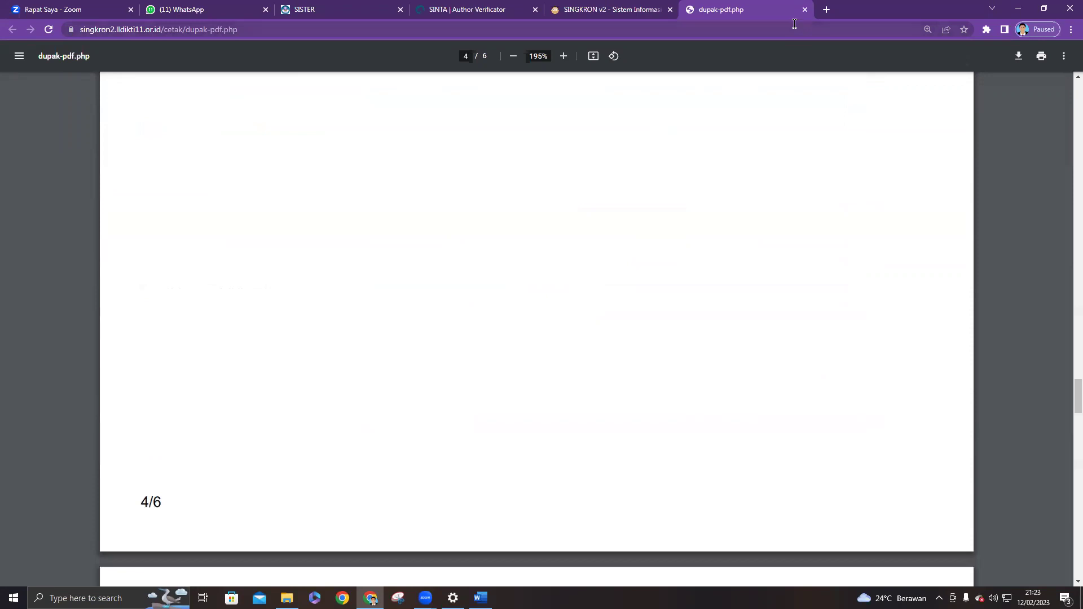
Close the DUPAK PDF and inspect the signed DUPAK upload form without uploading a file
{"action": "left_click", "coordinate": [805, 10]}
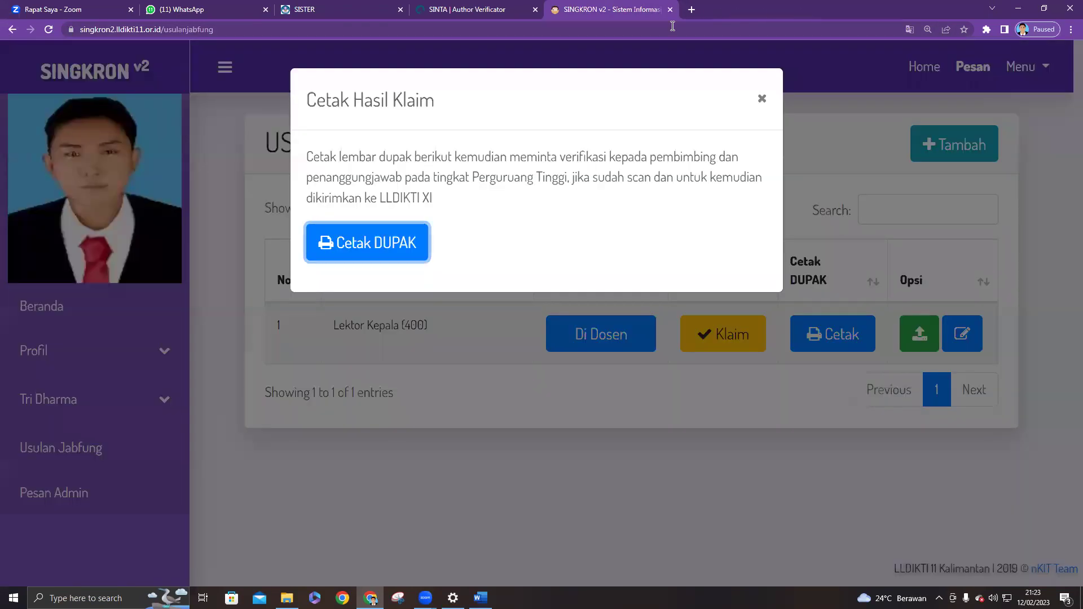
{"action": "left_click", "coordinate": [765, 98]}
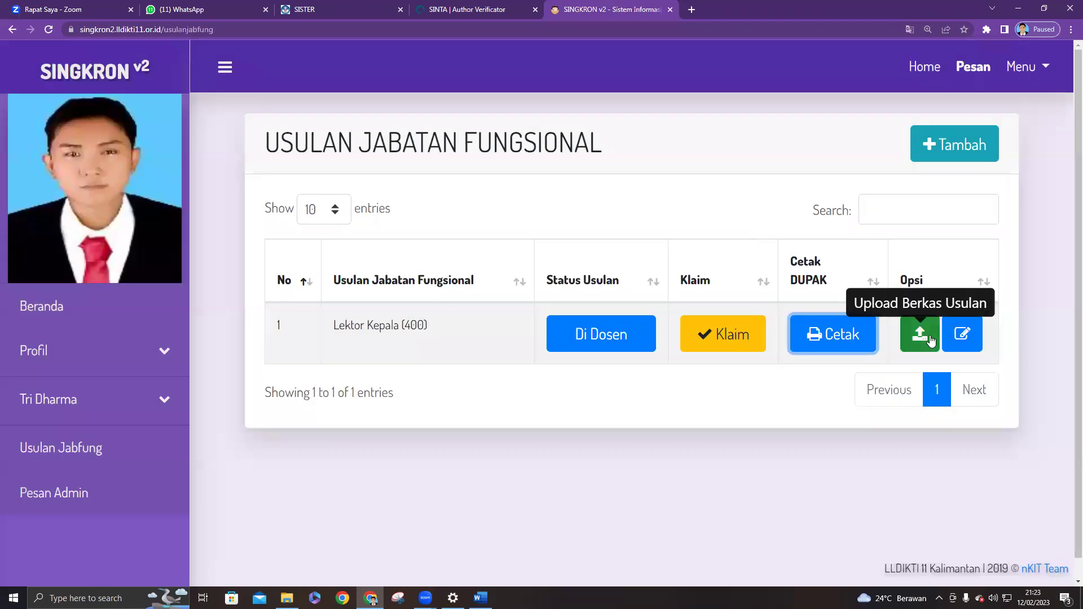
{"action": "left_click", "coordinate": [928, 337]}
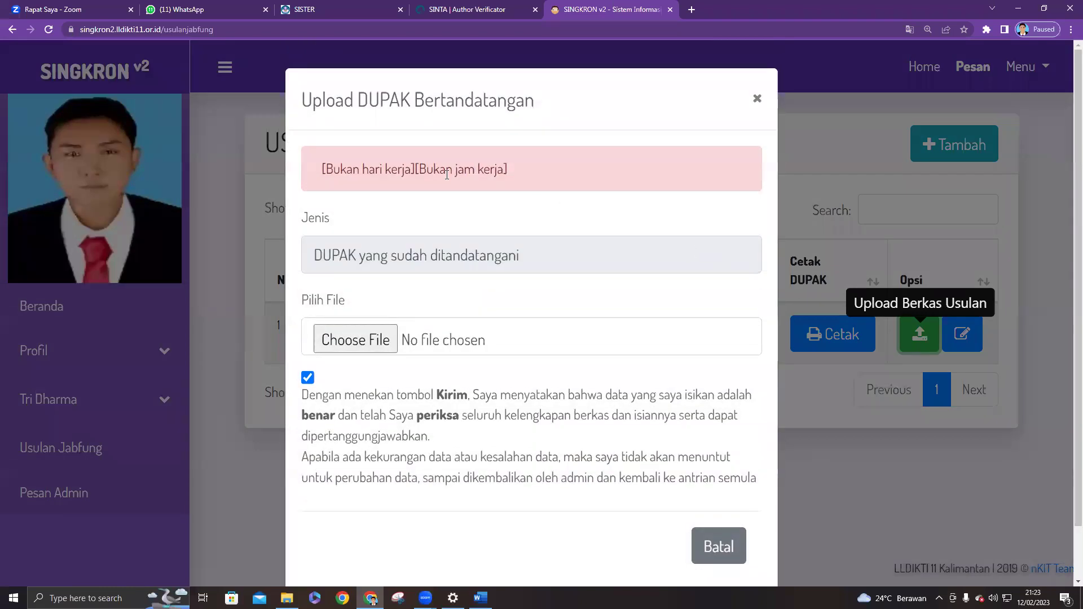
{"action": "left_click_drag", "start_coordinate": [324, 170], "coordinate": [516, 176]}
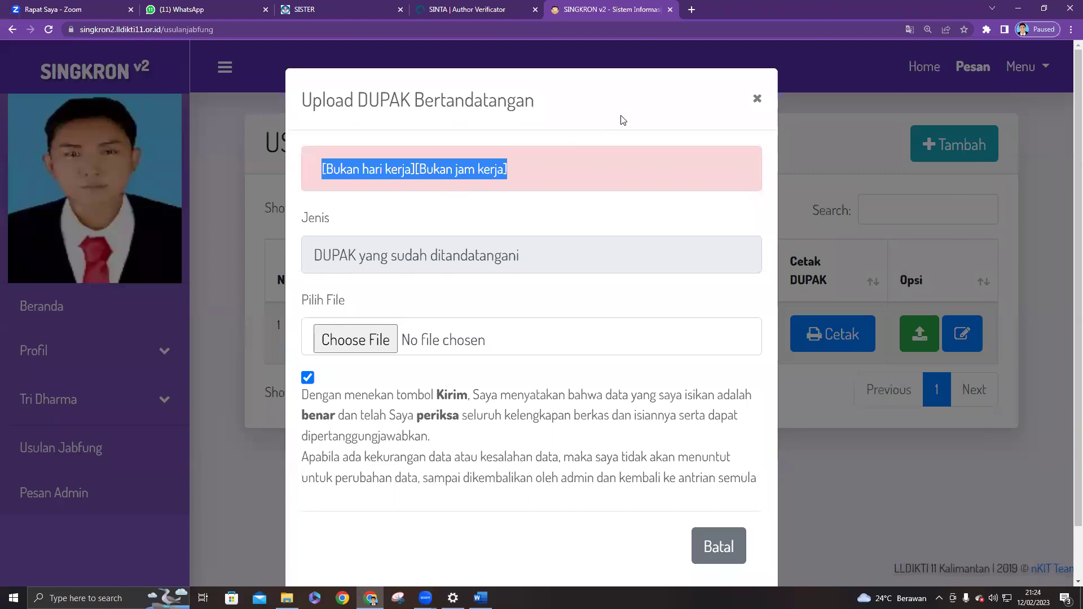
{"action": "left_click", "coordinate": [362, 346]}
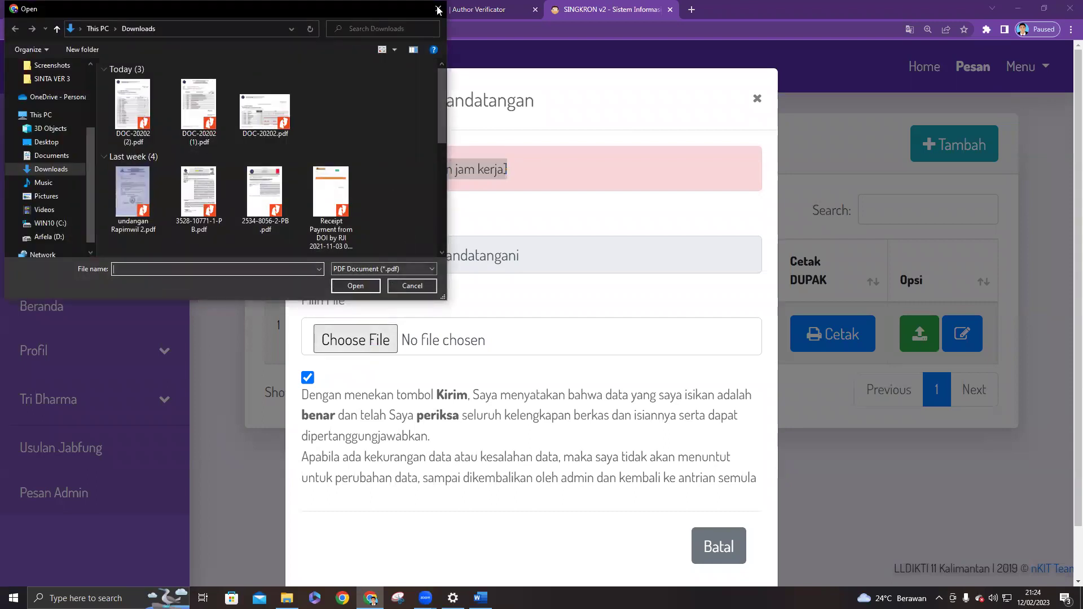
{"action": "left_click", "coordinate": [438, 10]}
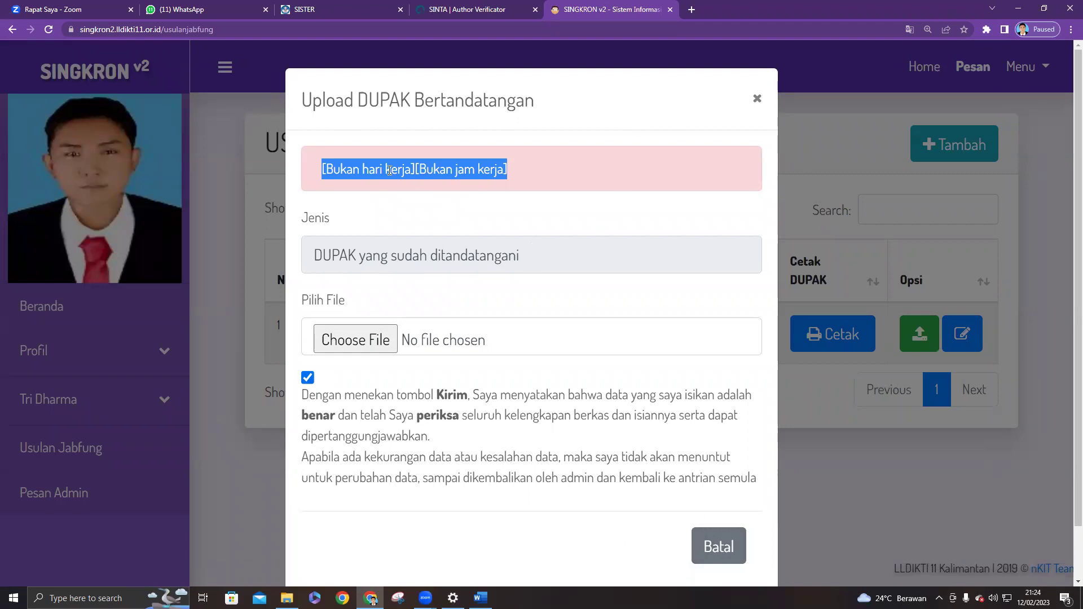
{"action": "left_click", "coordinate": [441, 169]}
{"action": "left_click", "coordinate": [757, 99]}
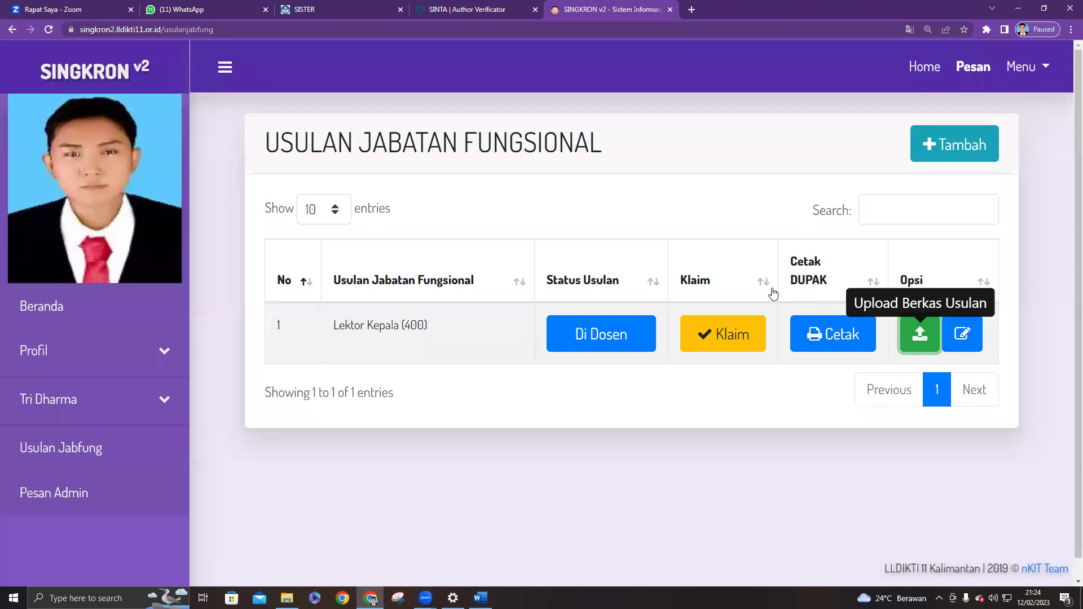
Visit the Pesan page, expand Tri Dharma, and close the SINGKRON tab
{"action": "left_click", "coordinate": [974, 81]}
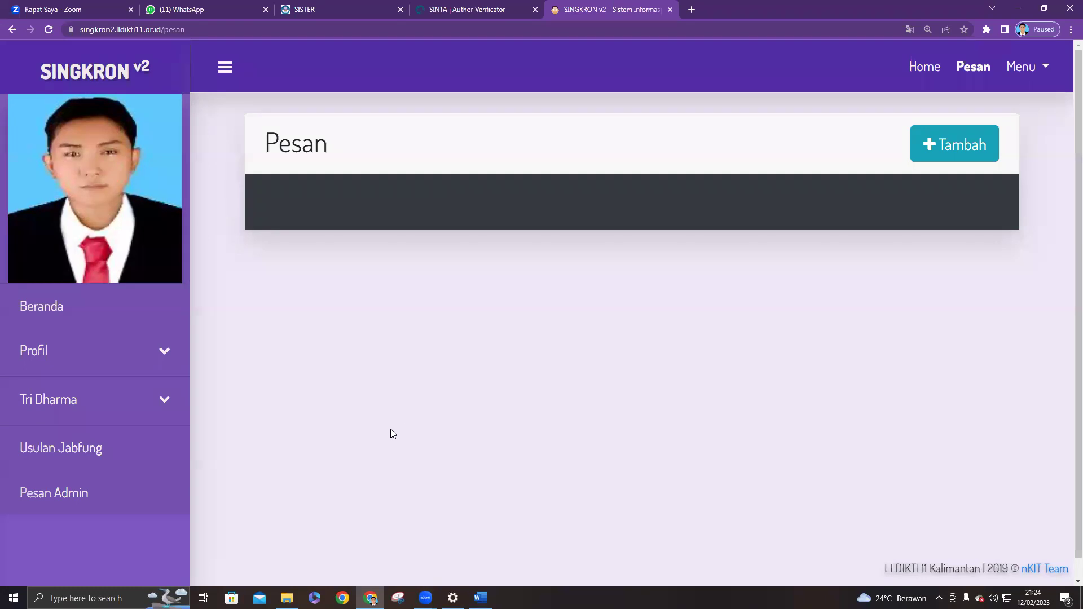
{"action": "left_click", "coordinate": [115, 404]}
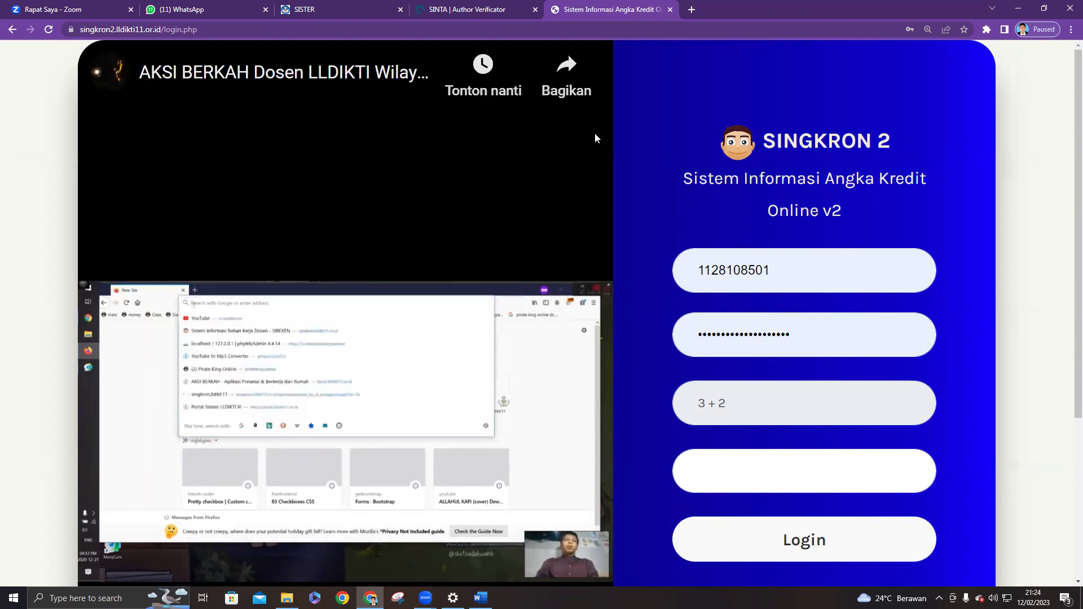
{"action": "left_click", "coordinate": [670, 11]}
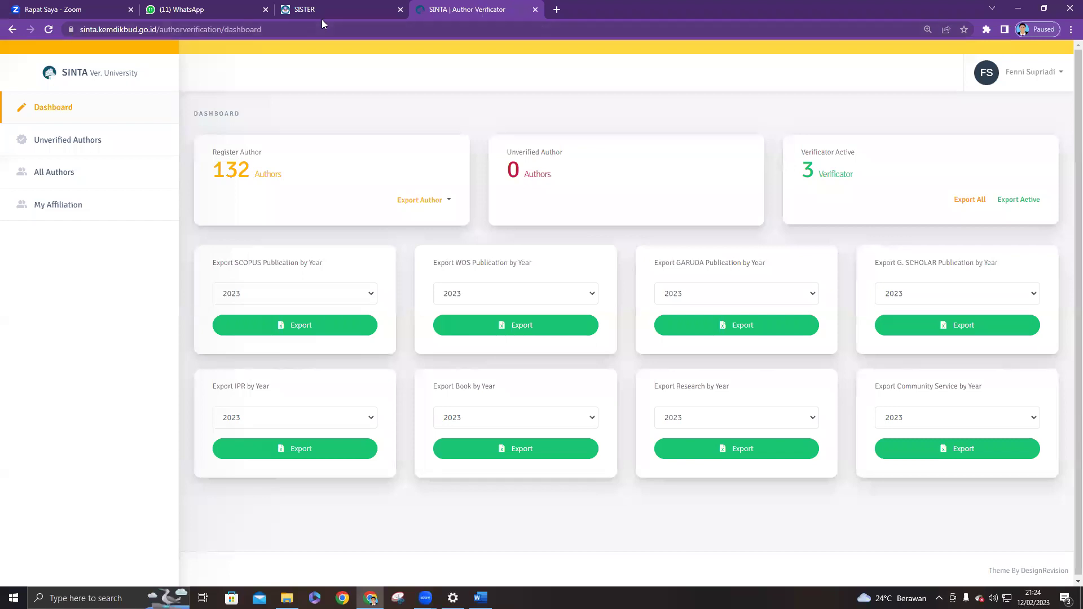
List all the affiliation's authors, then open the public SINTA site in a new tab
{"action": "left_click", "coordinate": [55, 175]}
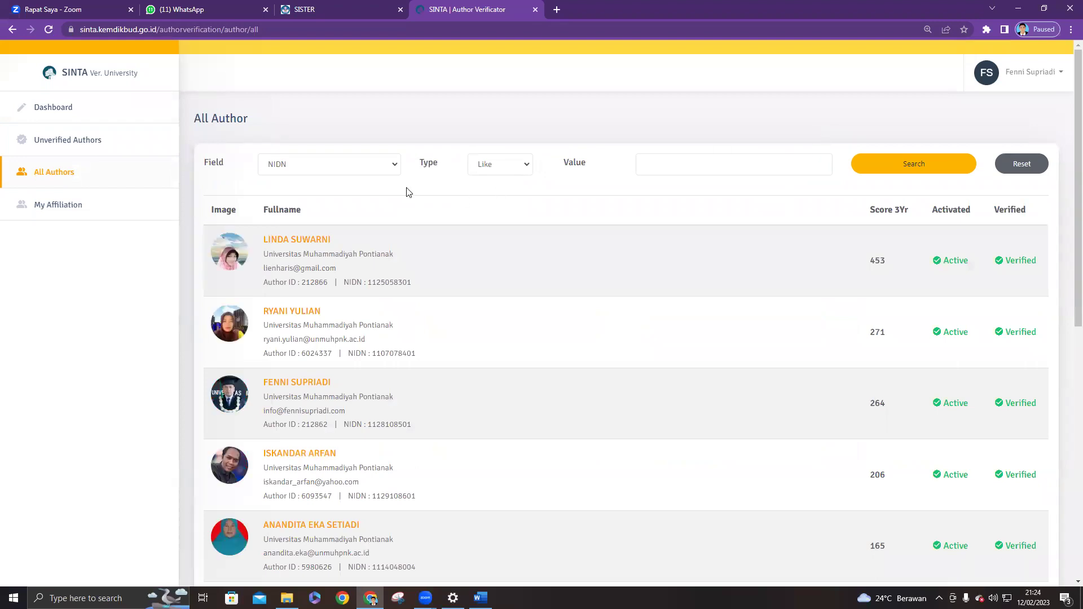
{"action": "left_click", "coordinate": [557, 9]}
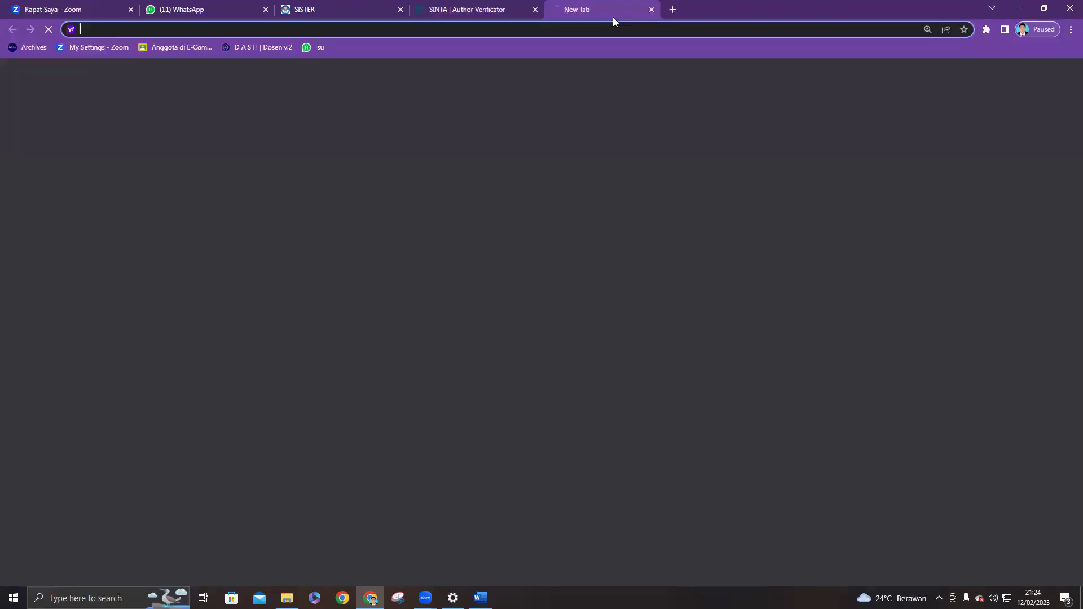
{"action": "left_click", "coordinate": [323, 29]}
{"action": "type", "text": "sint"}
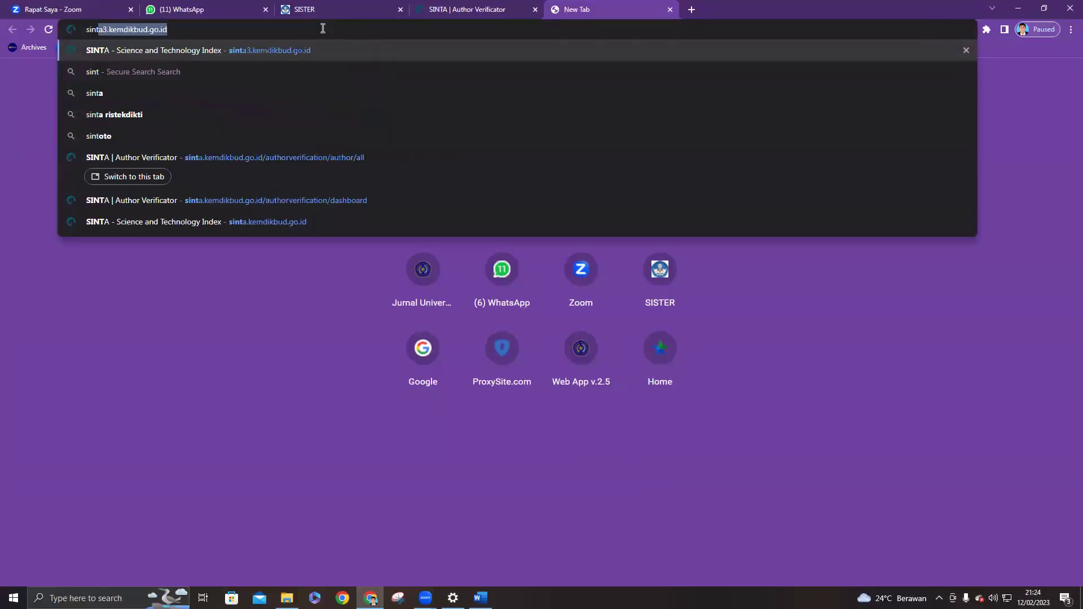
{"action": "key", "text": "Return"}
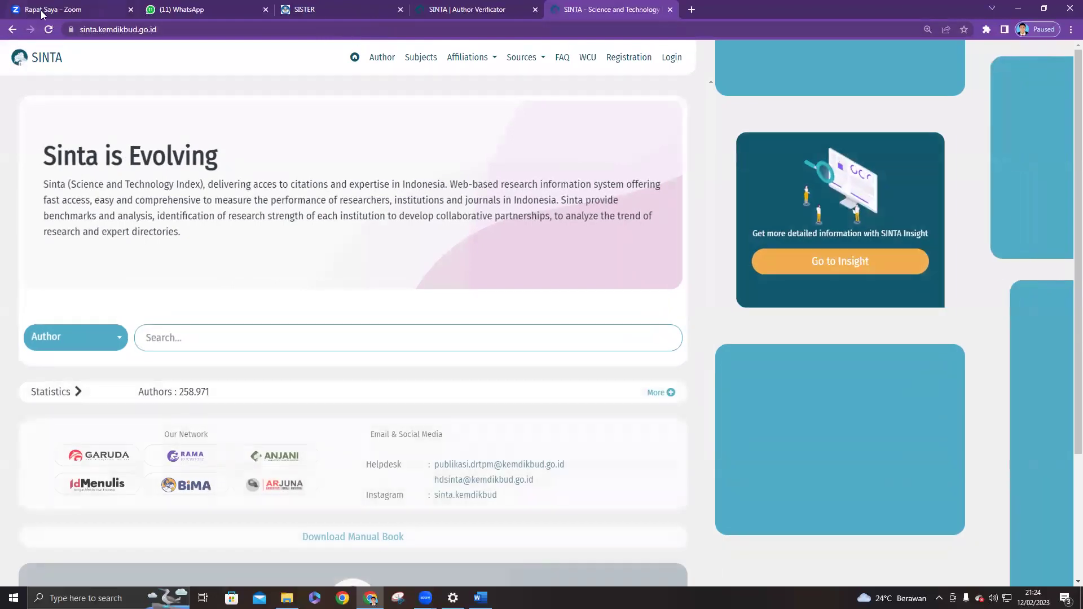
Copy the SINTA site address and go to the author registration page
{"action": "left_click", "coordinate": [64, 32]}
{"action": "right_click", "coordinate": [138, 34]}
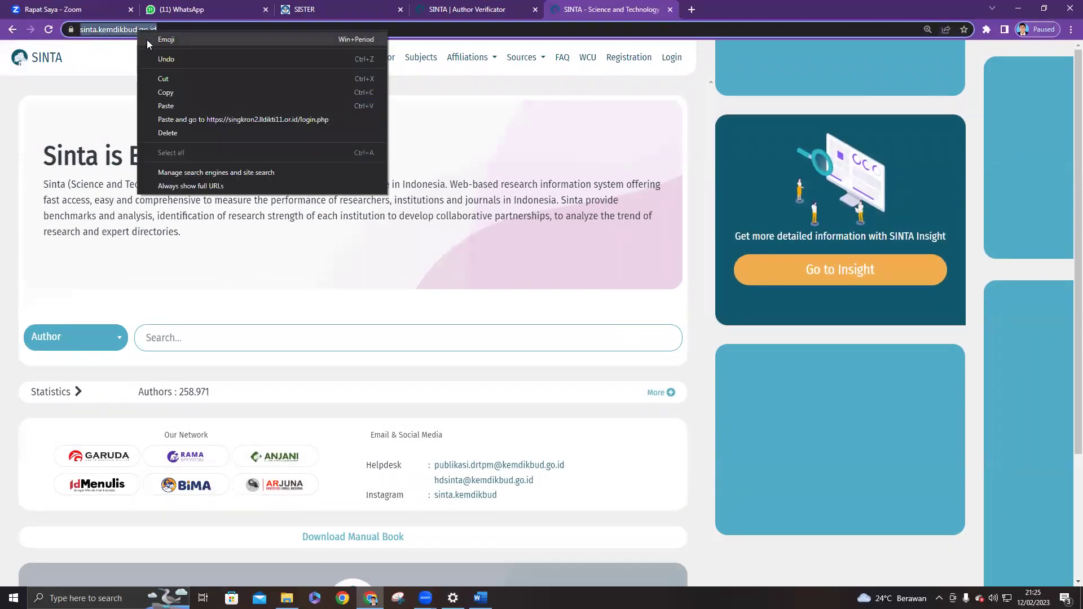
{"action": "left_click", "coordinate": [151, 86]}
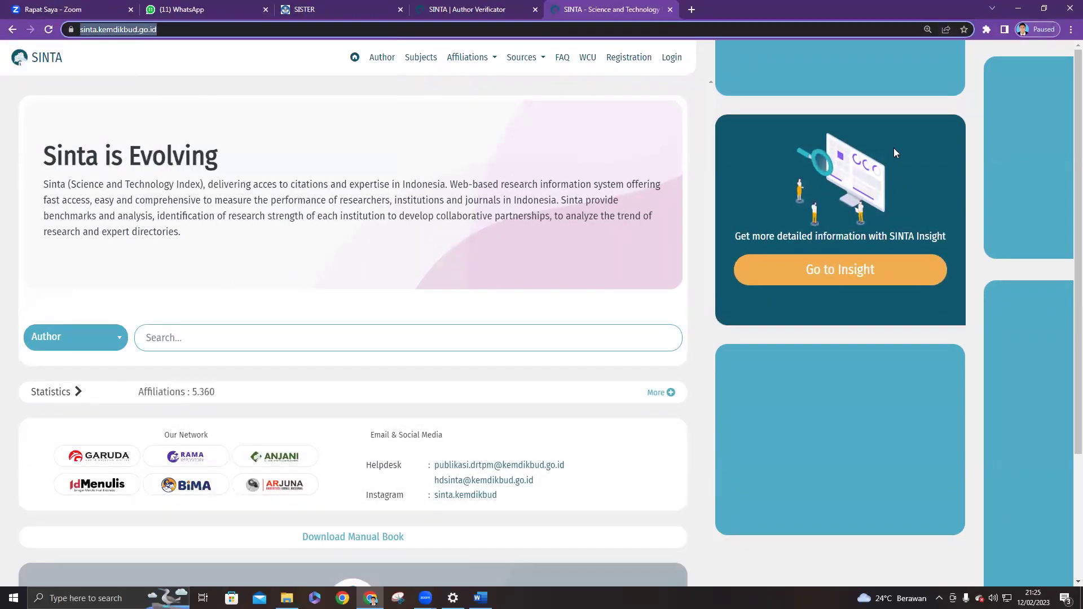
{"action": "left_click", "coordinate": [624, 58]}
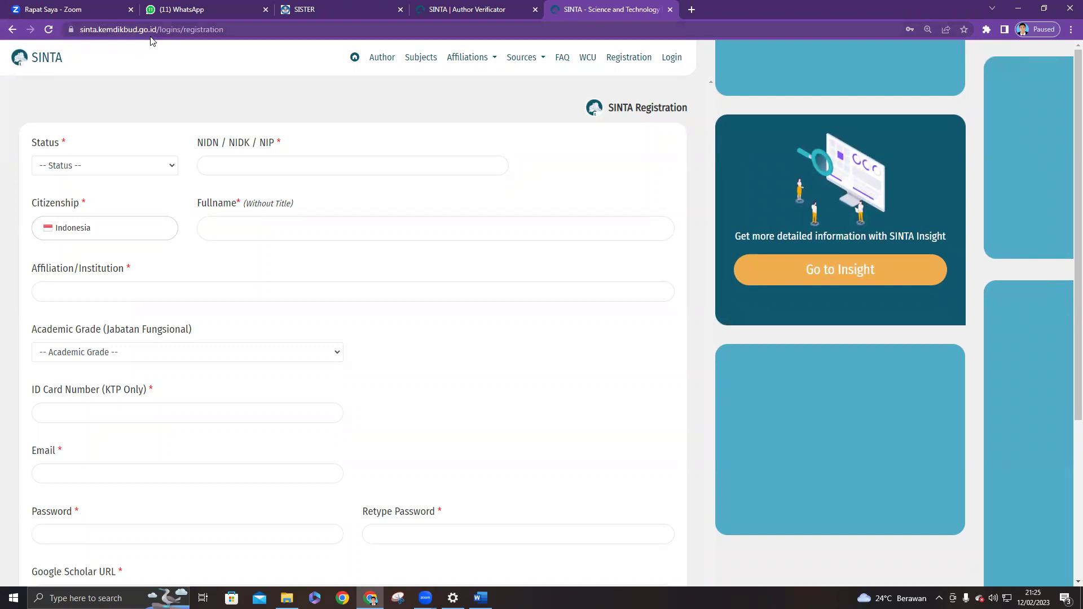
Set Status to Lecturer and go through the NIDN, Fullname, Affiliation and Academic Grade fields
{"action": "left_click", "coordinate": [99, 165]}
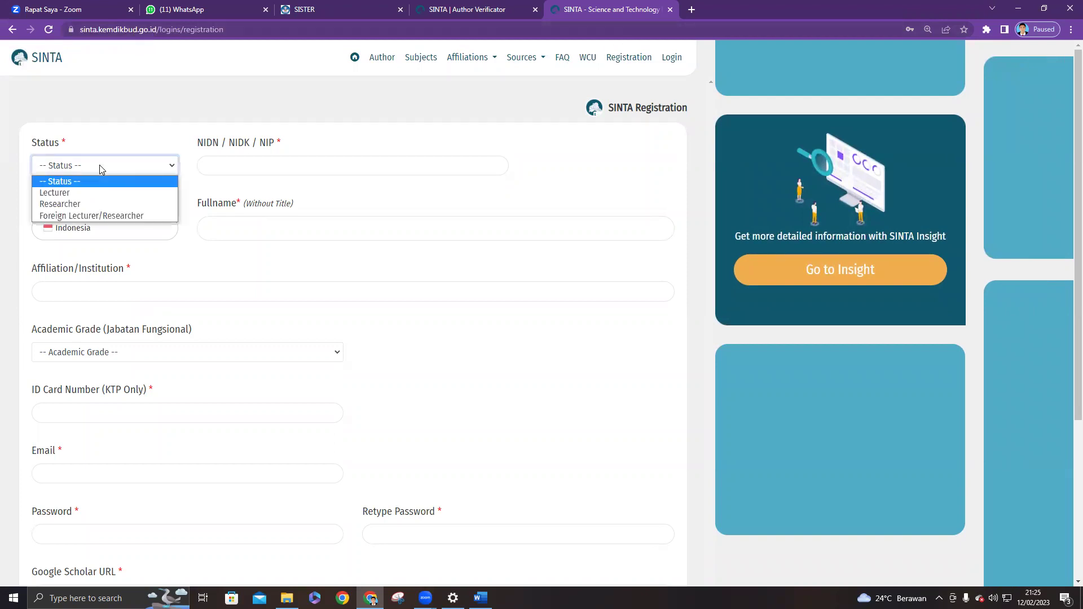
{"action": "left_click", "coordinate": [85, 191]}
{"action": "left_click", "coordinate": [213, 162]}
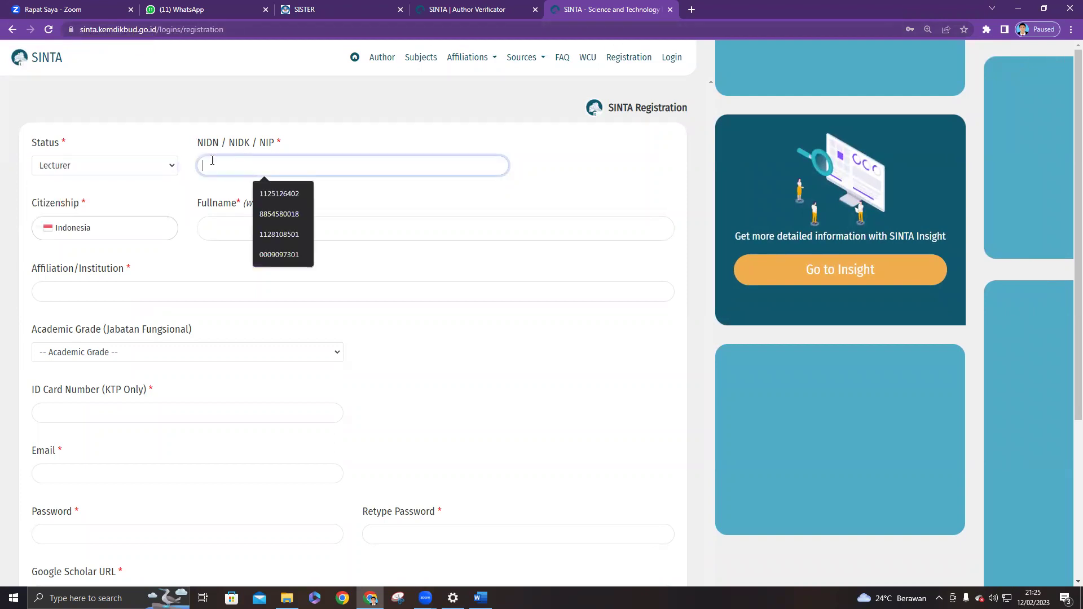
{"action": "left_click", "coordinate": [237, 225]}
{"action": "left_click", "coordinate": [97, 292]}
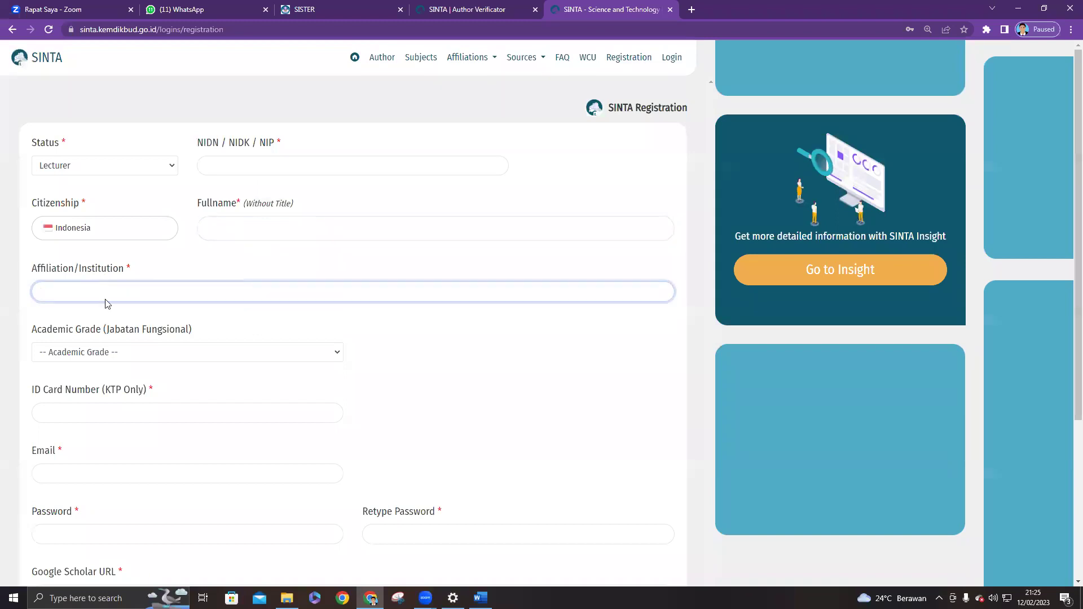
{"action": "scroll", "coordinate": [169, 254], "scroll_direction": "down", "scroll_amount": 2}
{"action": "left_click", "coordinate": [148, 234]}
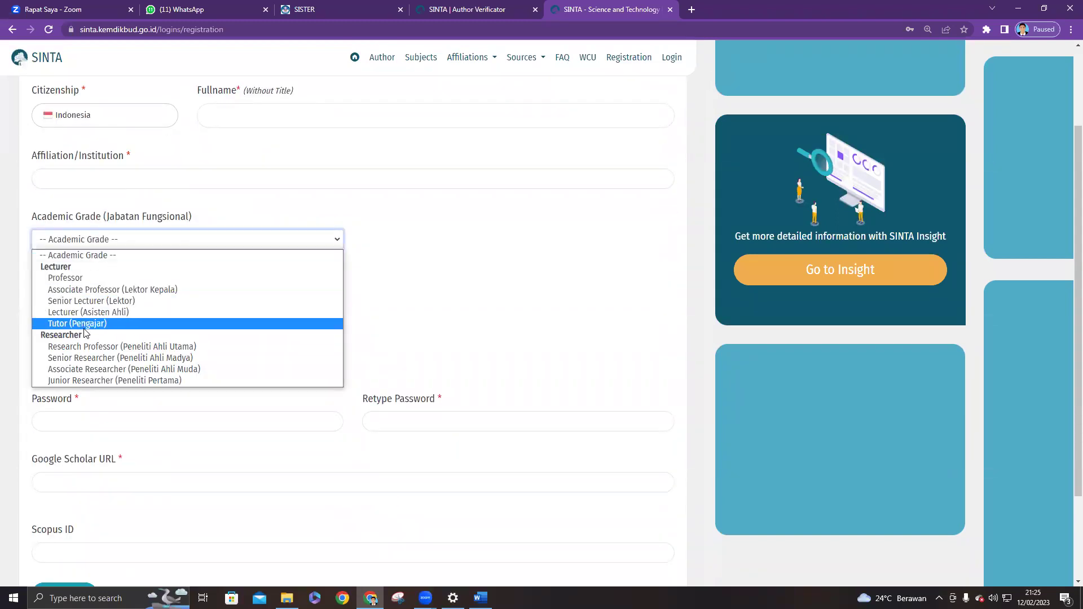
{"action": "left_click", "coordinate": [542, 273]}
Go through ID Card, Email, Password, Retype Password, Scopus ID and Google Scholar URL fields
{"action": "left_click", "coordinate": [99, 303]}
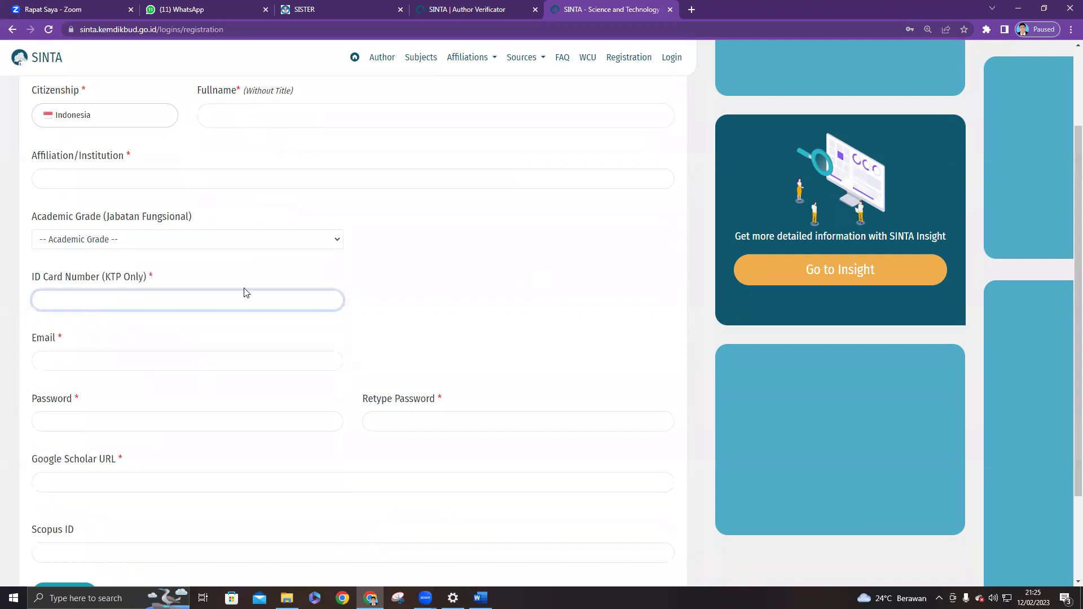
{"action": "left_click", "coordinate": [150, 358]}
{"action": "left_click", "coordinate": [104, 409]}
{"action": "left_click", "coordinate": [410, 415]}
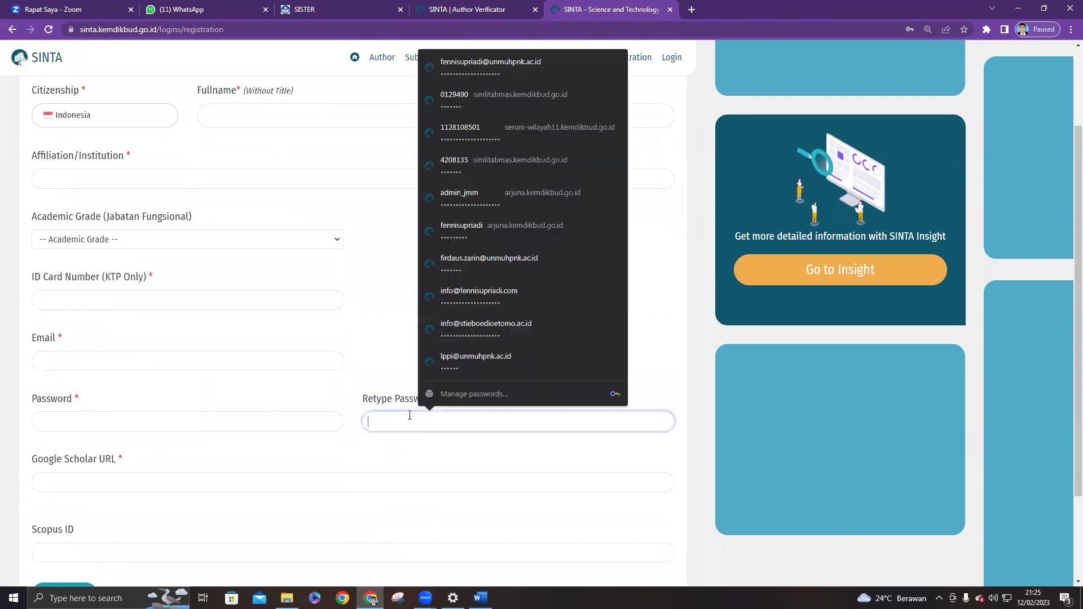
{"action": "scroll", "coordinate": [350, 411], "scroll_direction": "down", "scroll_amount": 2}
{"action": "left_click", "coordinate": [84, 358]}
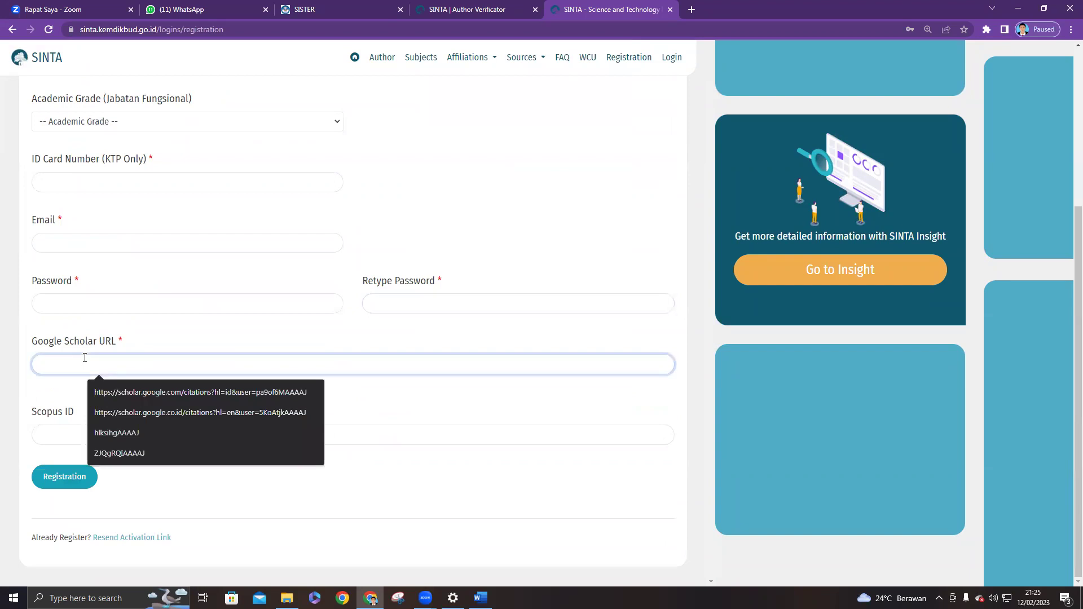
{"action": "left_click", "coordinate": [59, 435]}
{"action": "left_click", "coordinate": [87, 364]}
Open Google Scholar in a new tab and return to its home page
{"action": "left_click", "coordinate": [692, 10]}
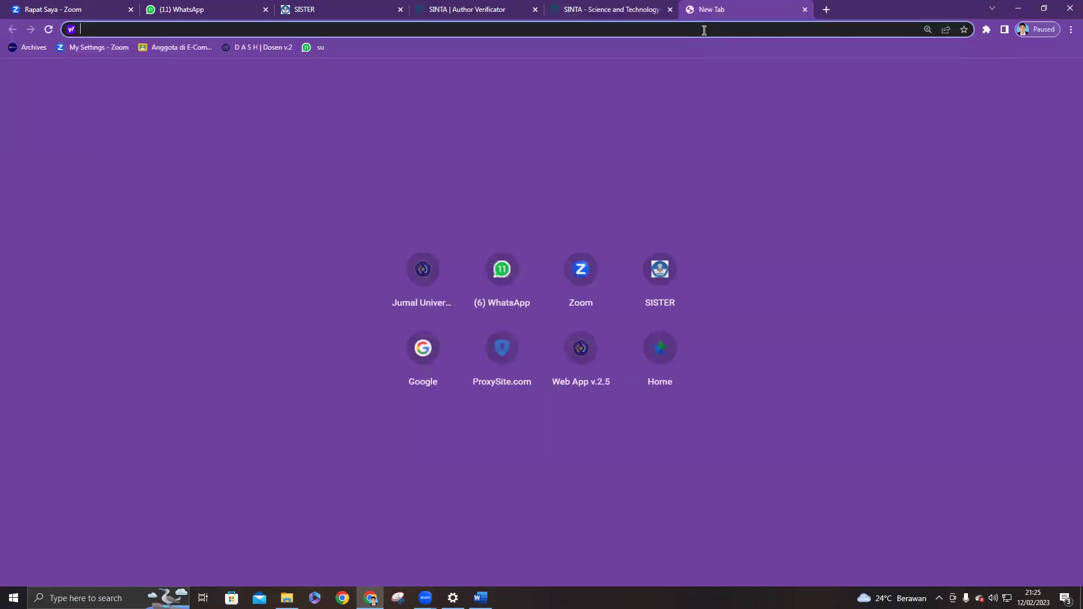
{"action": "type", "text": "scholar.google.co.id"}
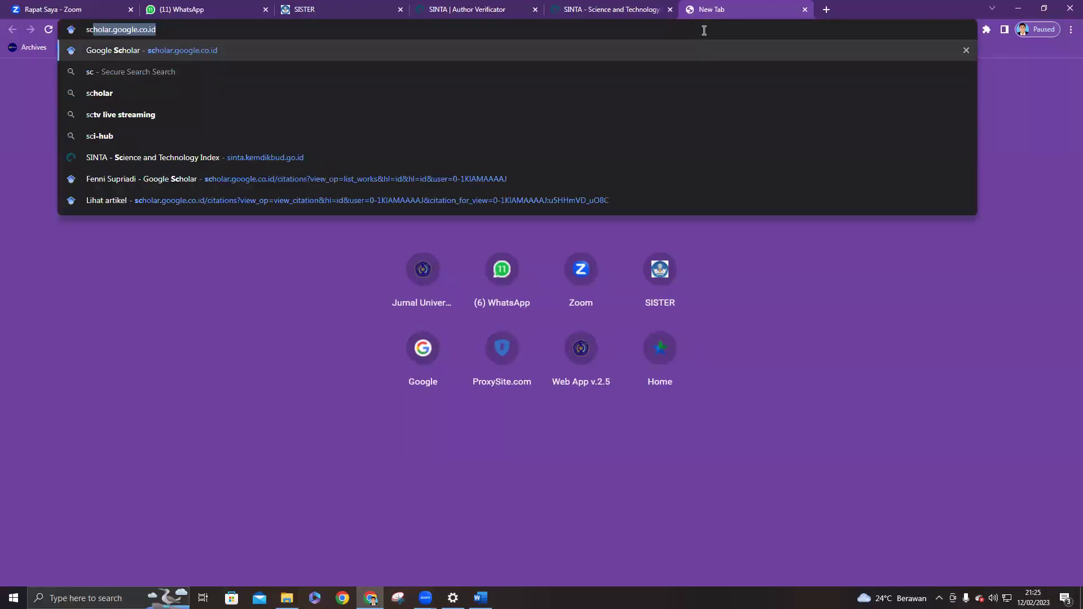
{"action": "key", "text": "Return"}
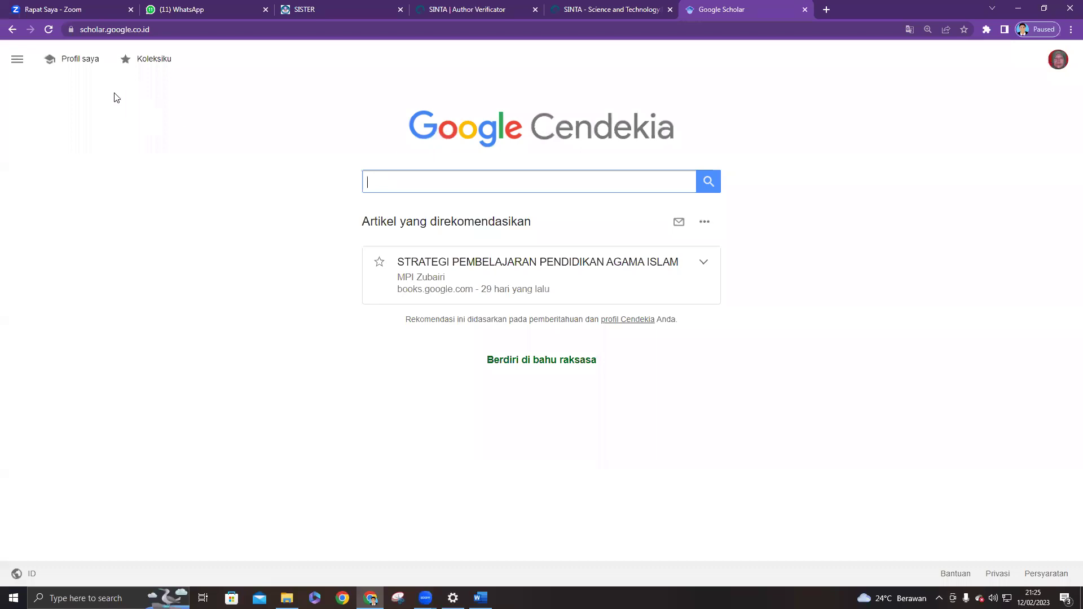
{"action": "left_click", "coordinate": [80, 62]}
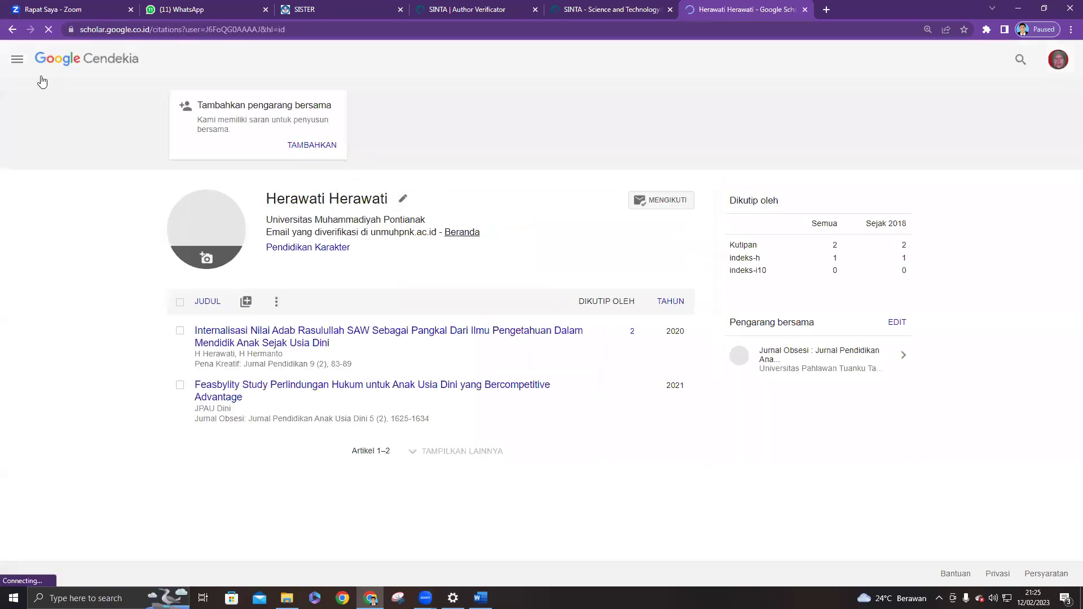
{"action": "left_click", "coordinate": [12, 29]}
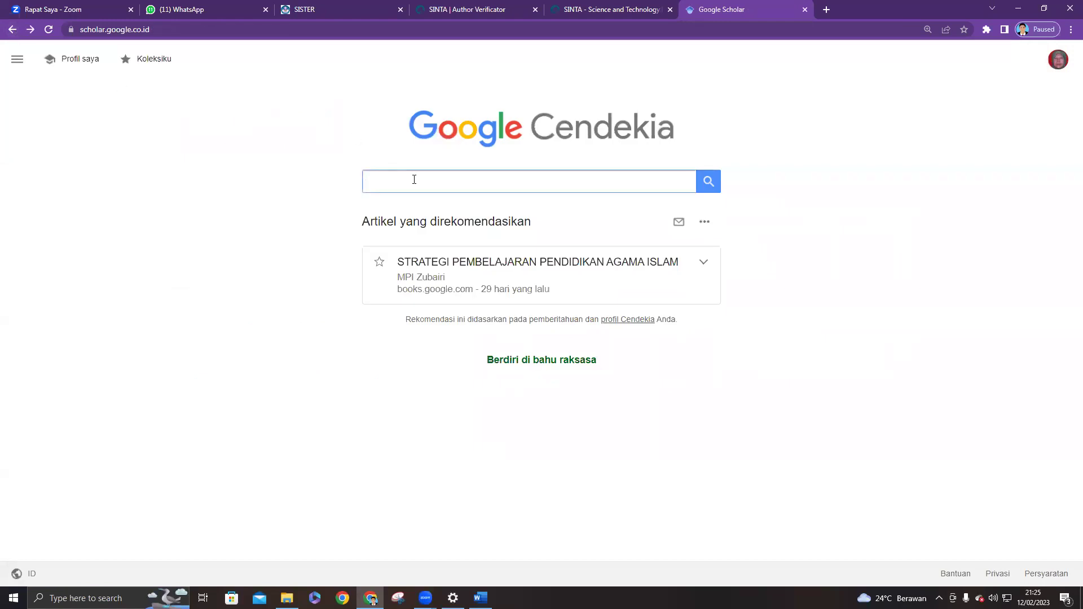
Search Scholar for the second lecturer, open their profile and copy its address
{"action": "key", "text": "Return"}
{"action": "left_click", "coordinate": [212, 139]}
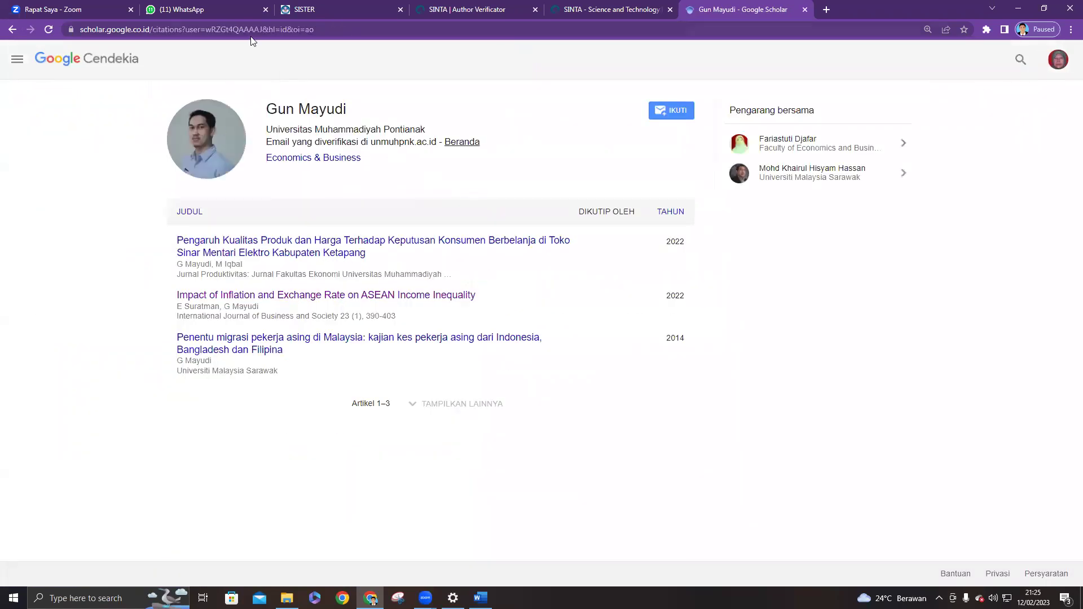
{"action": "left_click_drag", "start_coordinate": [263, 29], "coordinate": [72, 32]}
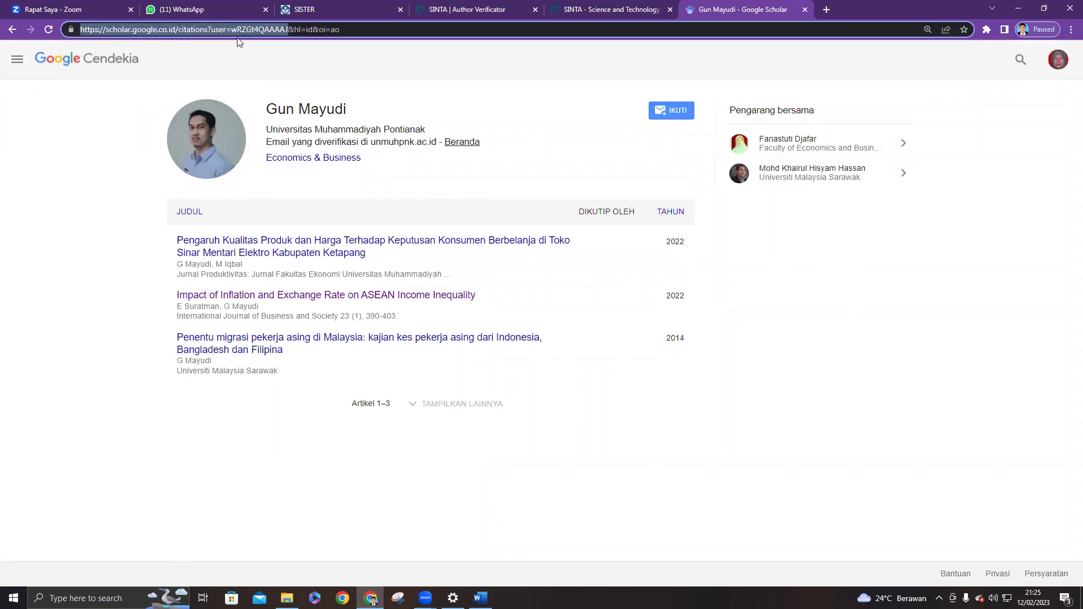
{"action": "right_click", "coordinate": [277, 34]}
{"action": "left_click", "coordinate": [303, 95]}
{"action": "left_click", "coordinate": [480, 598]}
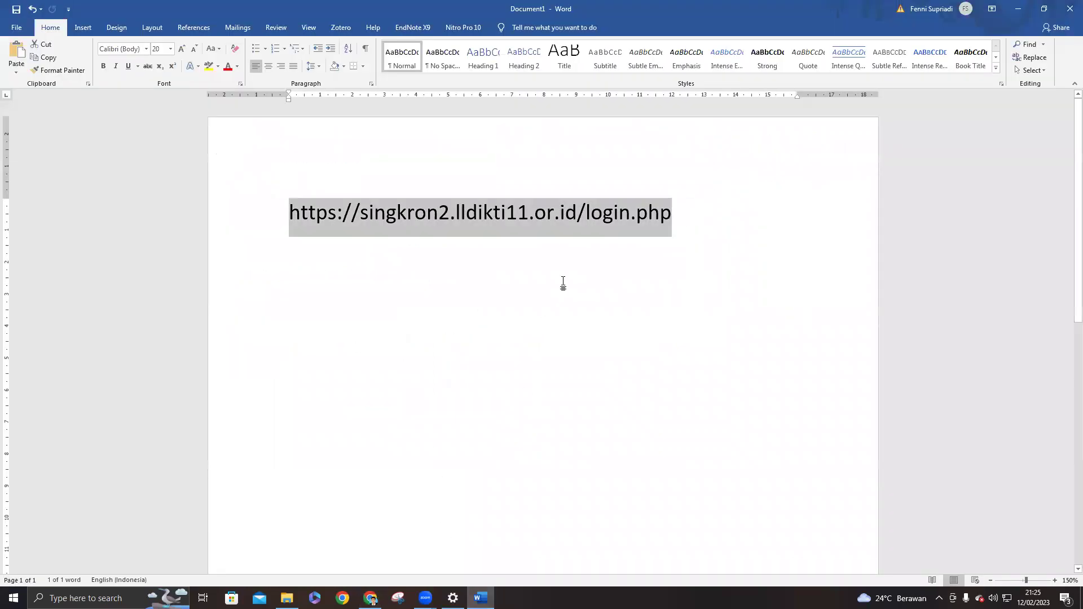
Paste the lecturer's Scholar profile link over the SINGKRON login link in Word
{"action": "key", "text": "ctrl+v"}
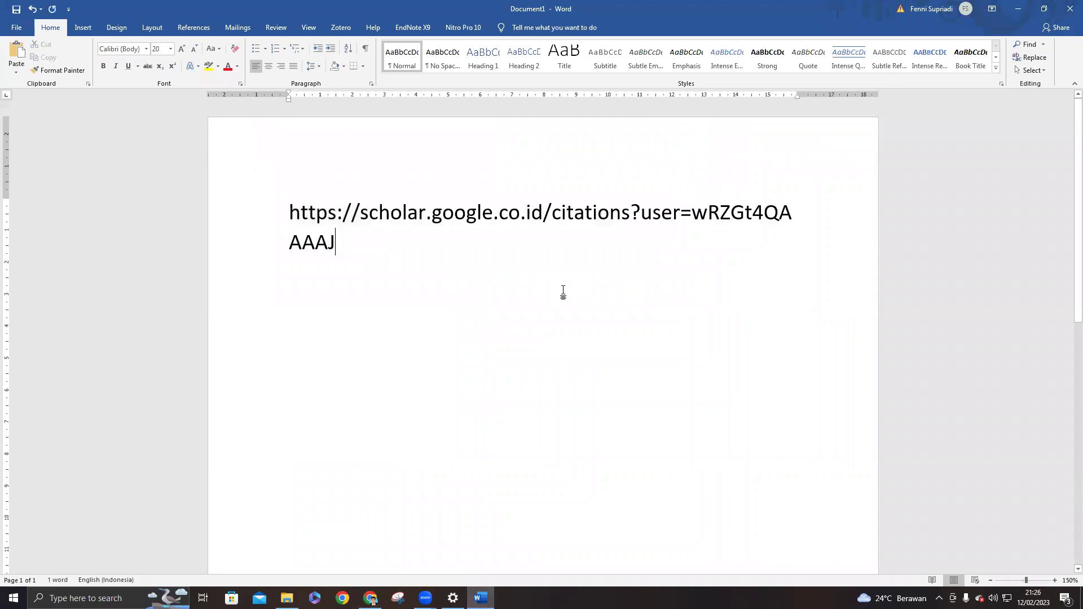
{"action": "left_click_drag", "start_coordinate": [290, 219], "coordinate": [341, 251]}
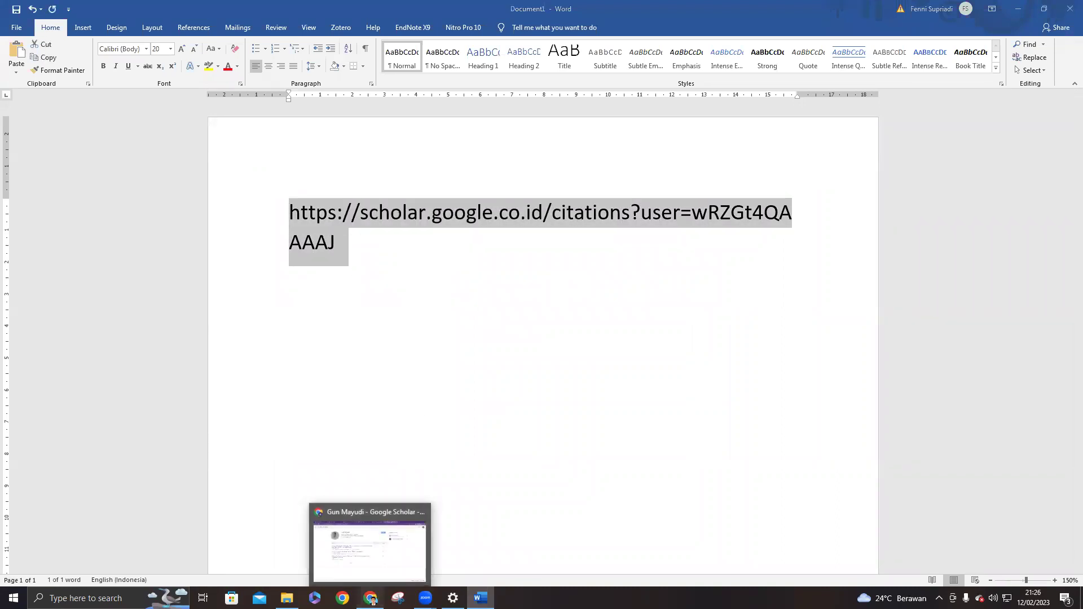
{"action": "left_click", "coordinate": [367, 542]}
{"action": "right_click", "coordinate": [281, 31]}
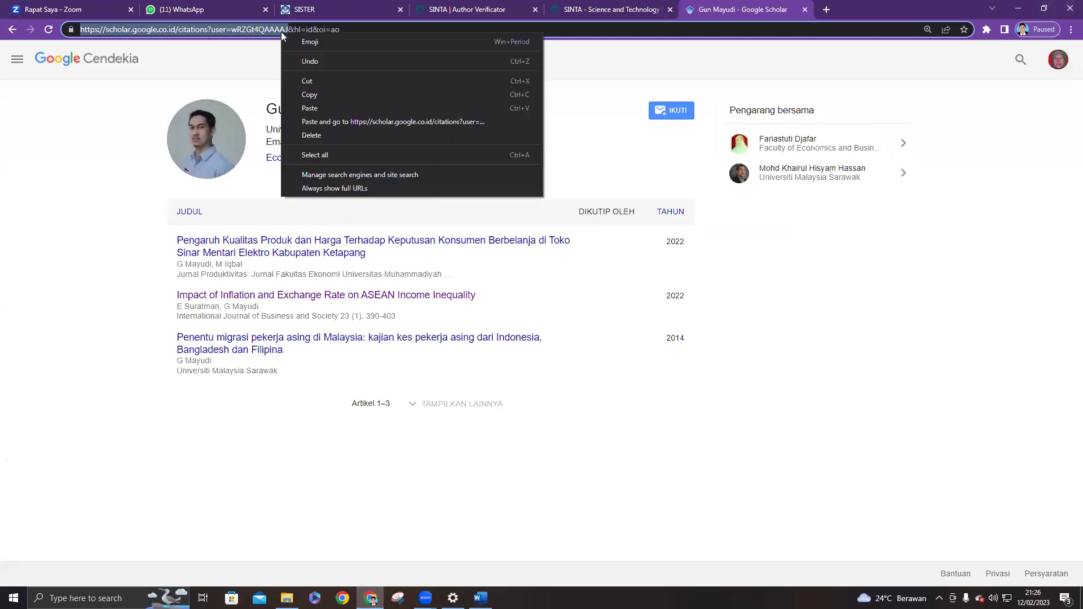
Paste the lecturer's Scholar profile address into the registration form's Google Scholar URL field
{"action": "left_click", "coordinate": [309, 96]}
{"action": "left_click", "coordinate": [567, 6]}
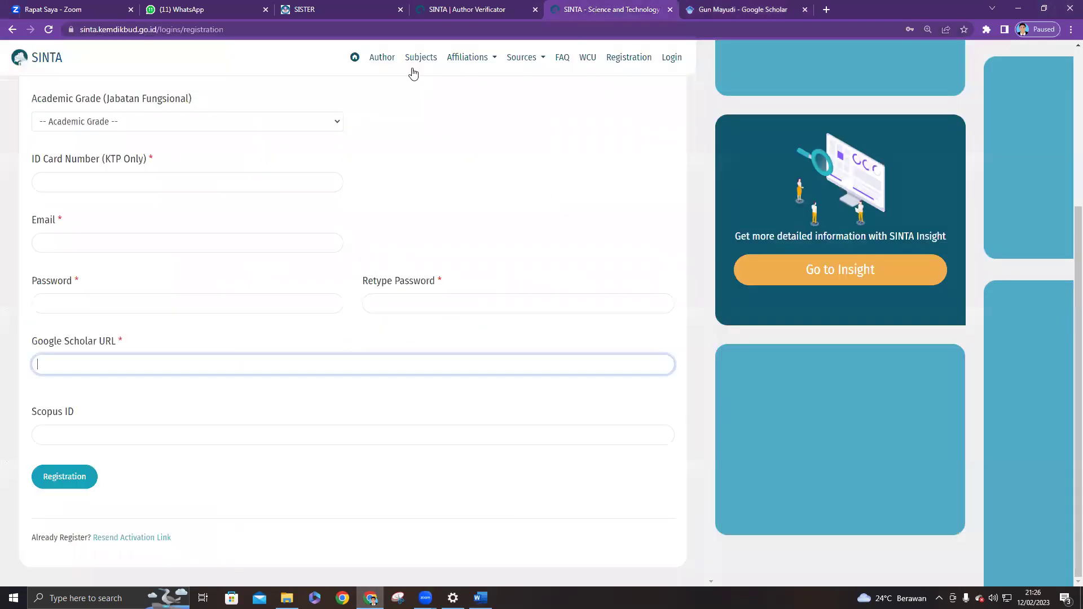
{"action": "right_click", "coordinate": [90, 364]}
{"action": "left_click", "coordinate": [126, 449]}
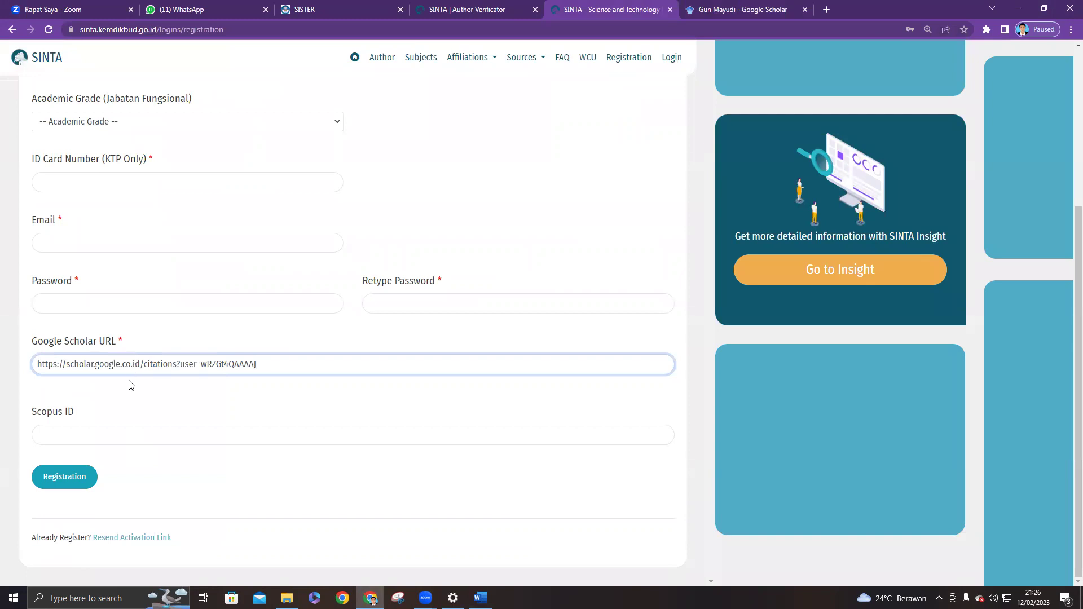
{"action": "scroll", "coordinate": [130, 384], "scroll_direction": "up", "scroll_amount": 5}
{"action": "scroll", "coordinate": [131, 385], "scroll_direction": "down", "scroll_amount": 6}
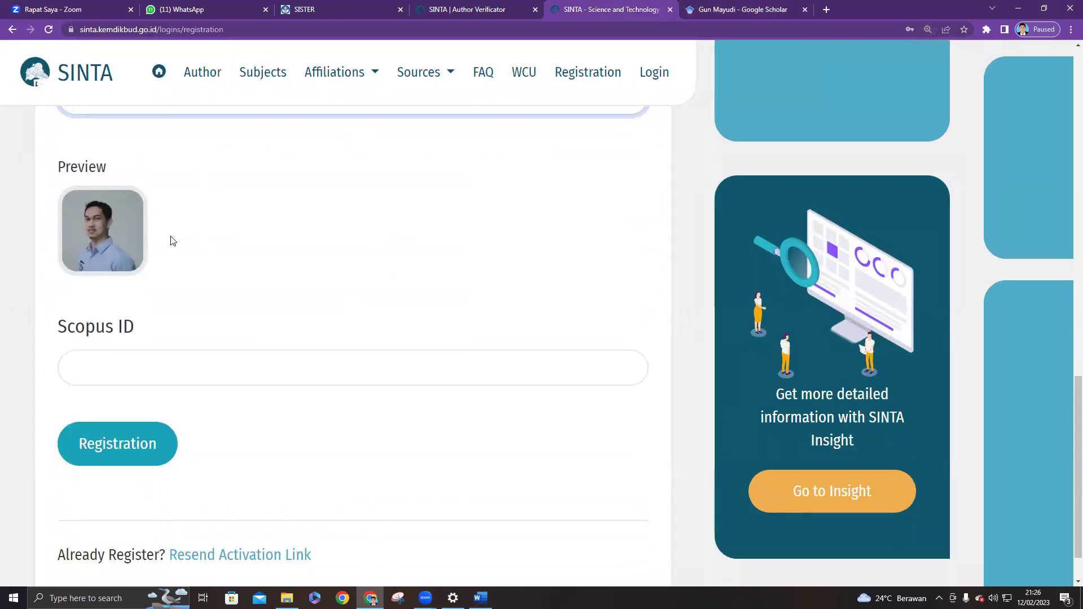
{"action": "scroll", "coordinate": [284, 224], "scroll_direction": "up", "scroll_amount": 2}
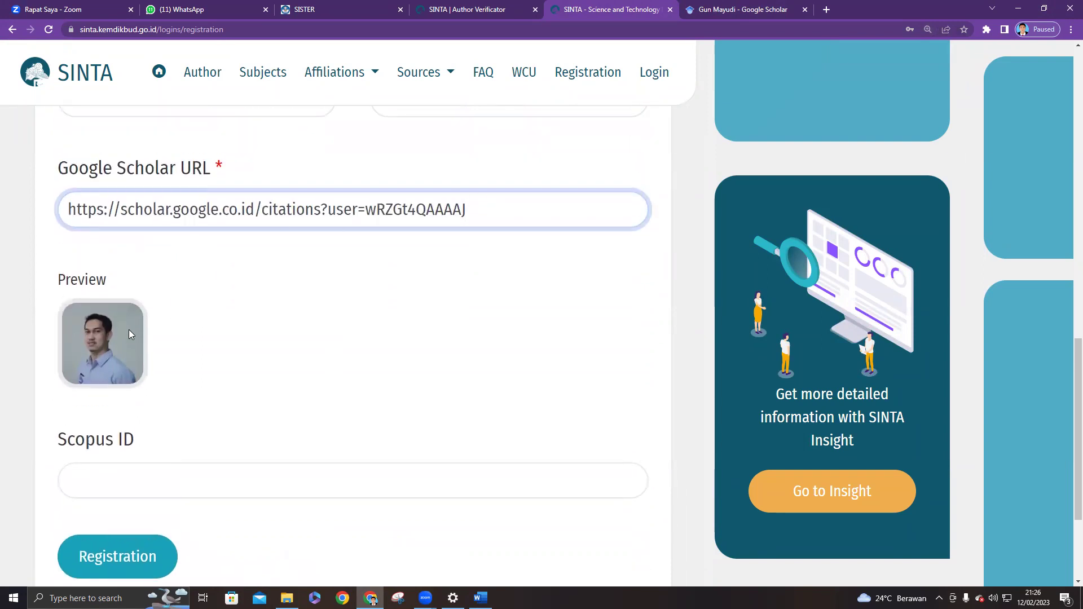
Clear and refill the Google Scholar URL field, then close the unsubmitted registration page
{"action": "left_click_drag", "start_coordinate": [467, 212], "coordinate": [11, 214]}
{"action": "key", "text": "BackSpace"}
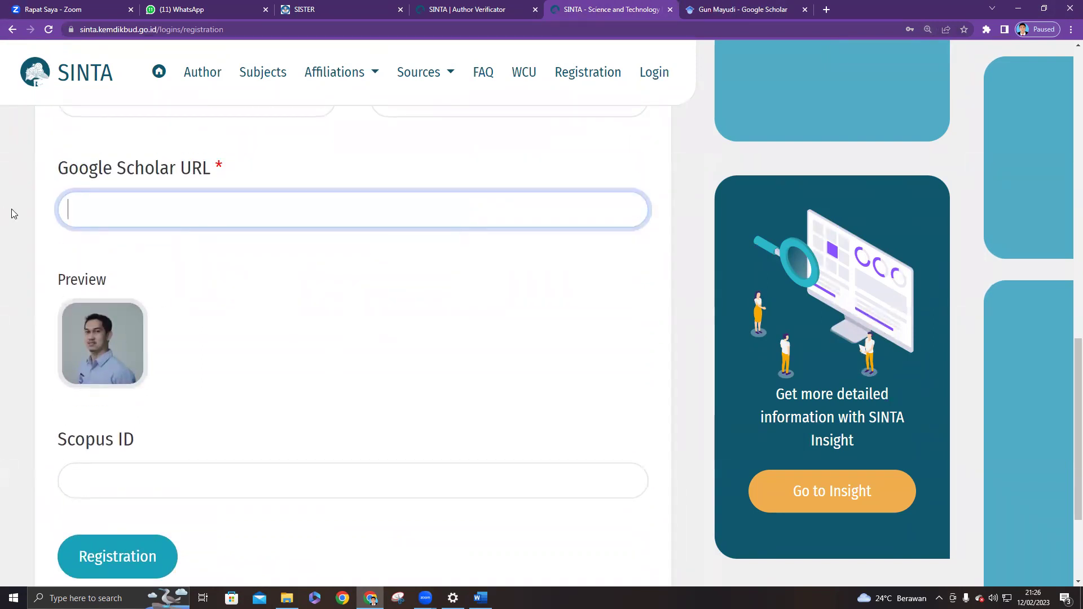
{"action": "left_click", "coordinate": [176, 206]}
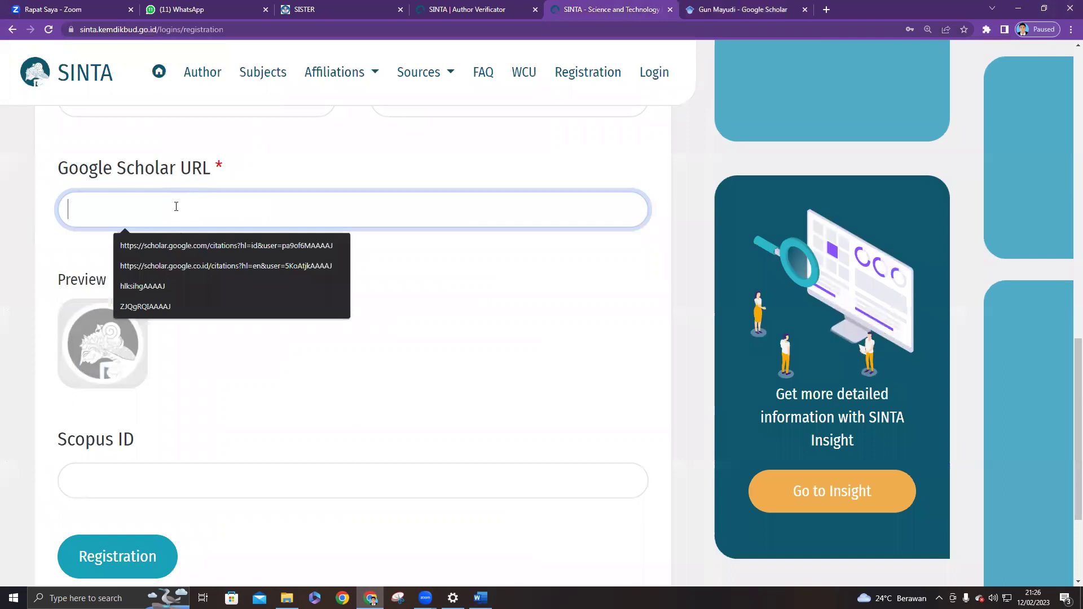
{"action": "key", "text": "ctrl+v"}
{"action": "scroll", "coordinate": [129, 343], "scroll_direction": "down", "scroll_amount": 3}
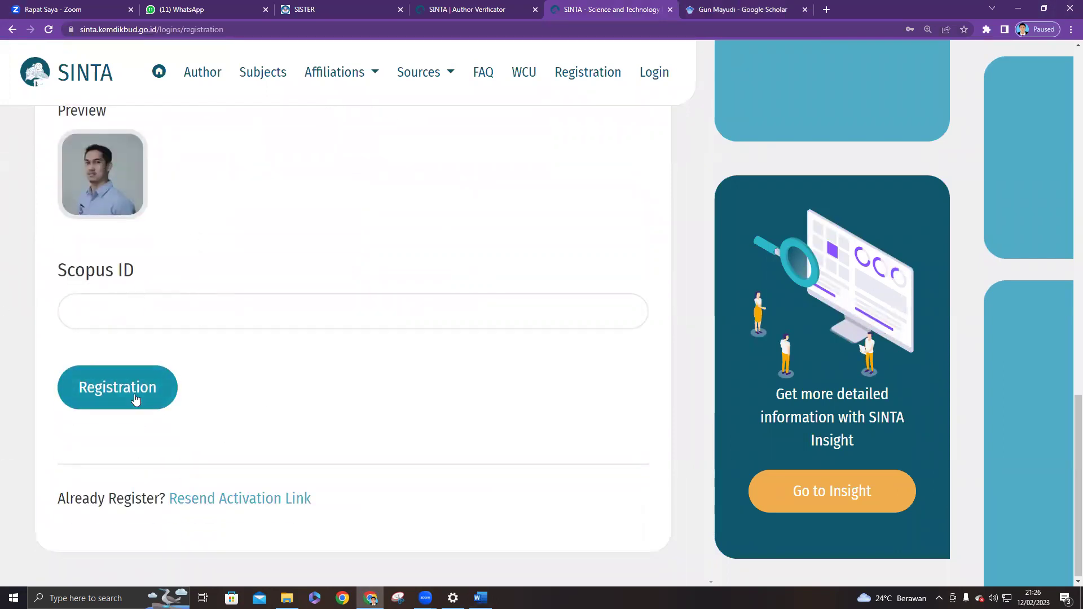
{"action": "scroll", "coordinate": [514, 173], "scroll_direction": "up", "scroll_amount": 3}
{"action": "scroll", "coordinate": [514, 173], "scroll_direction": "up", "scroll_amount": 12}
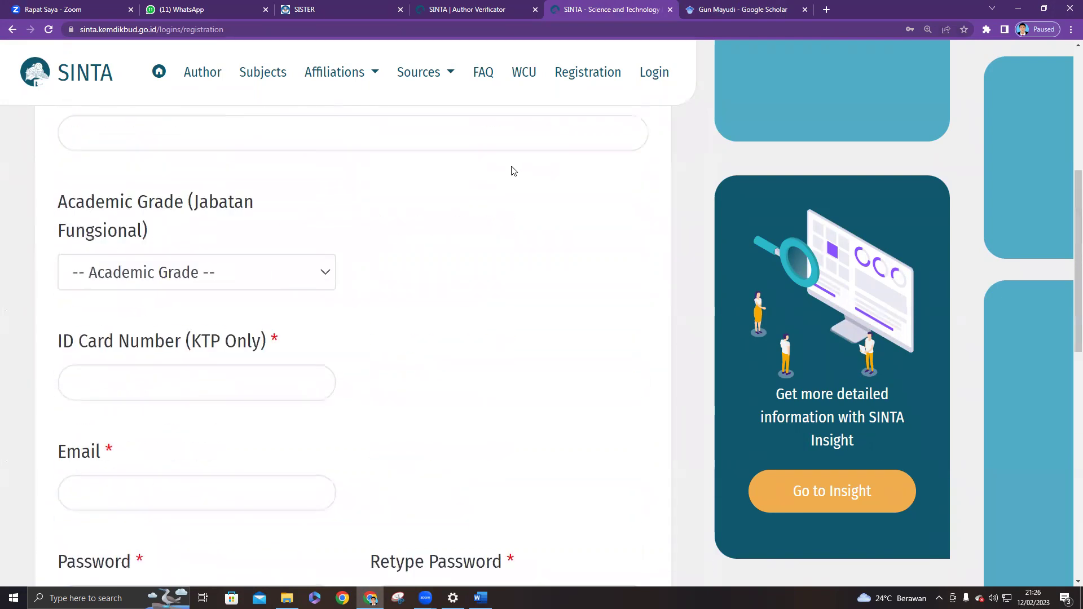
{"action": "left_click", "coordinate": [669, 11]}
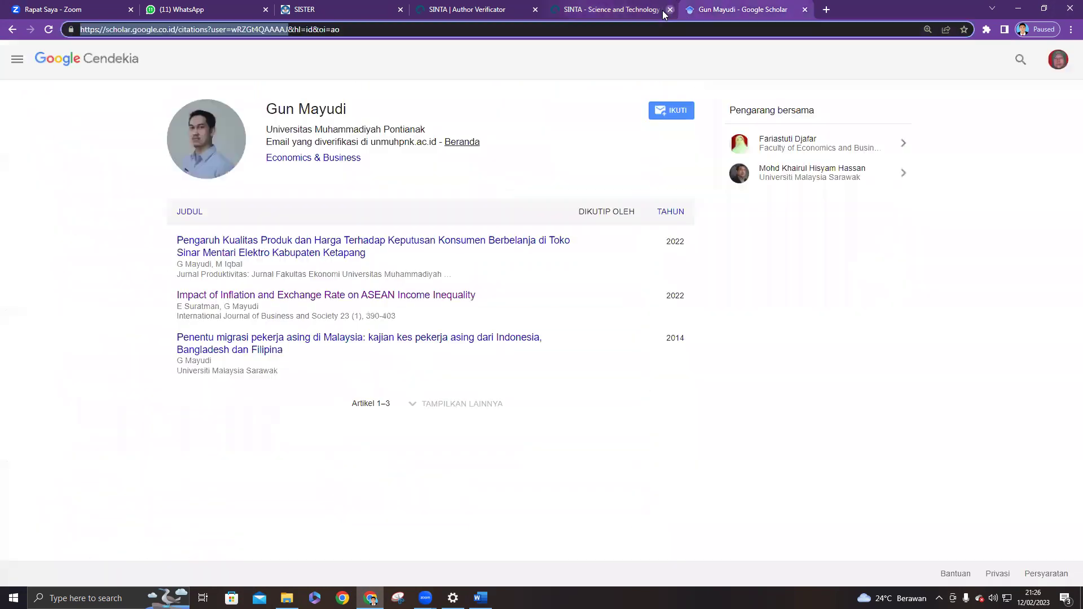
Search All Authors with Field set to Fullname and the second lecturer's name as Value
{"action": "left_click", "coordinate": [467, 10]}
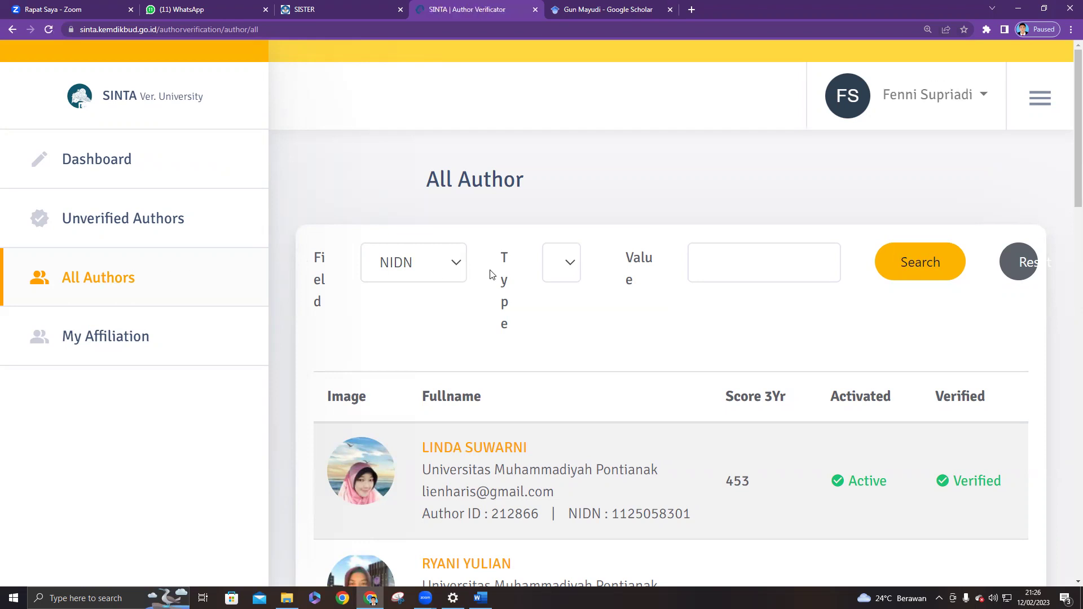
{"action": "left_click", "coordinate": [450, 272]}
{"action": "left_click", "coordinate": [432, 309]}
{"action": "left_click", "coordinate": [774, 266]}
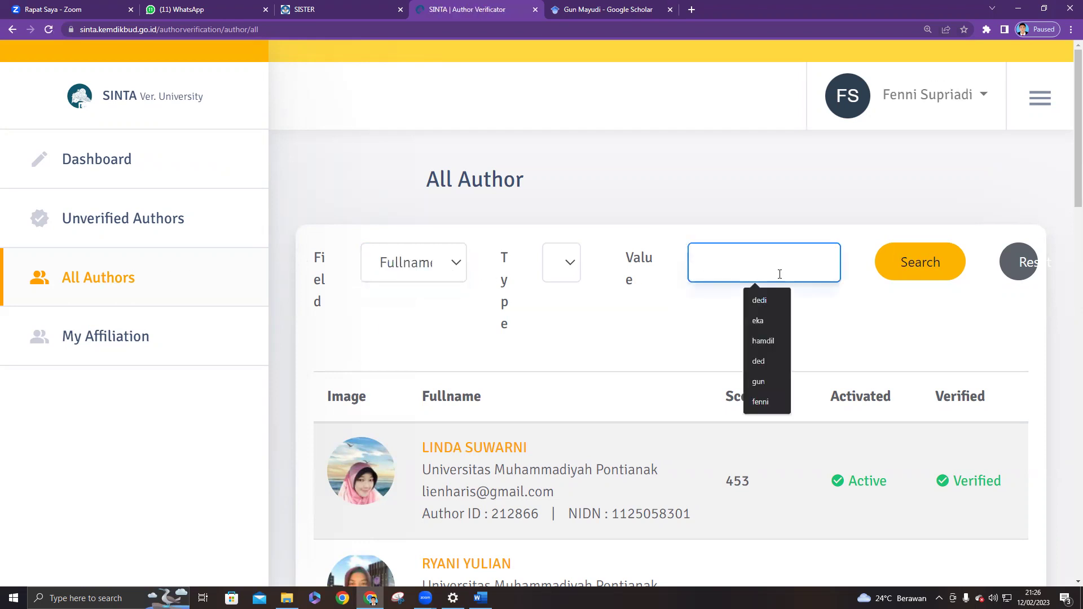
{"action": "key", "text": "ctrl+minus"}
{"action": "key", "text": "ctrl+minus"}
{"action": "key", "text": "ctrl+minus"}
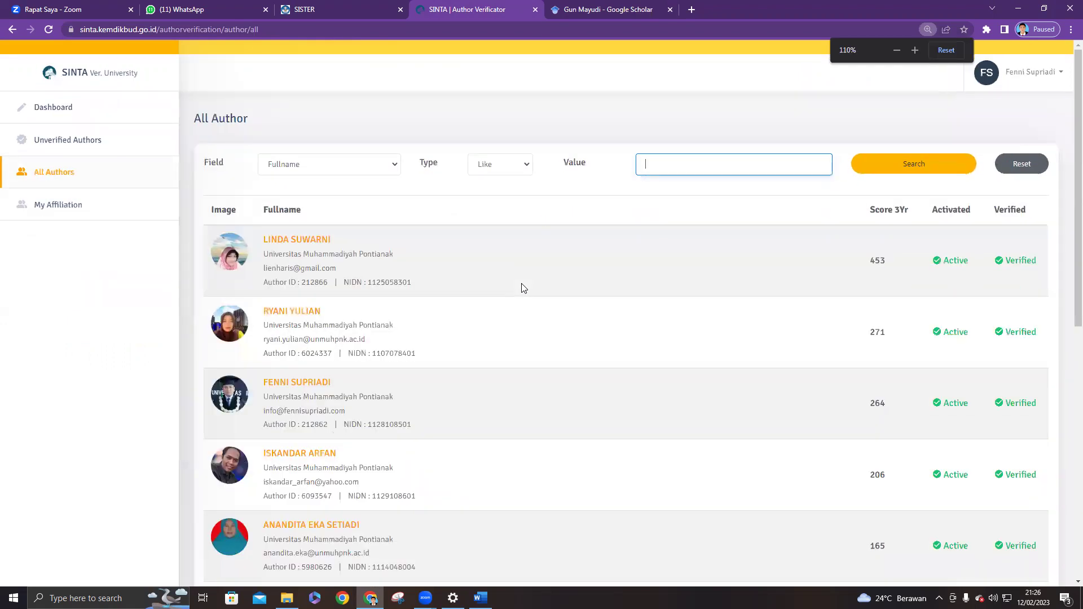
{"action": "type", "text": "hamdil"}
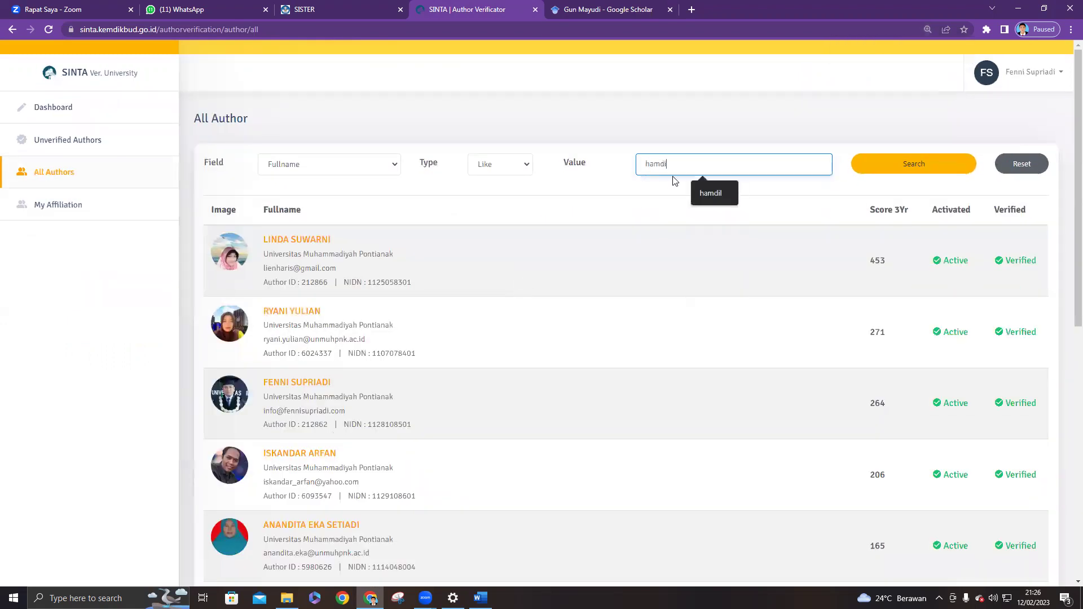
{"action": "left_click", "coordinate": [918, 165]}
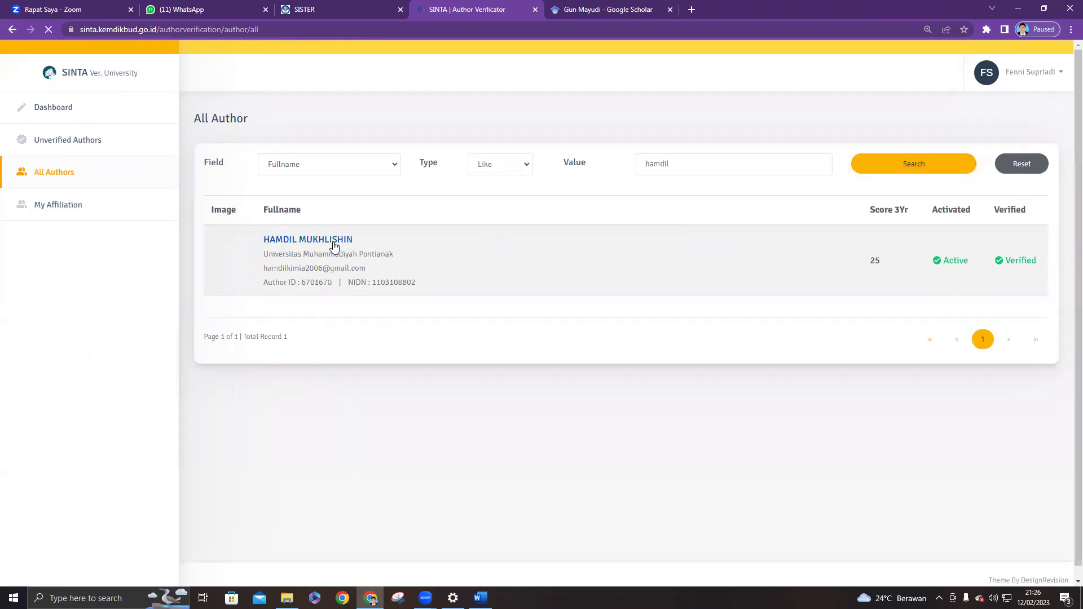
Open the matching lecturer's author profile and review the dashboard
{"action": "left_click", "coordinate": [333, 242]}
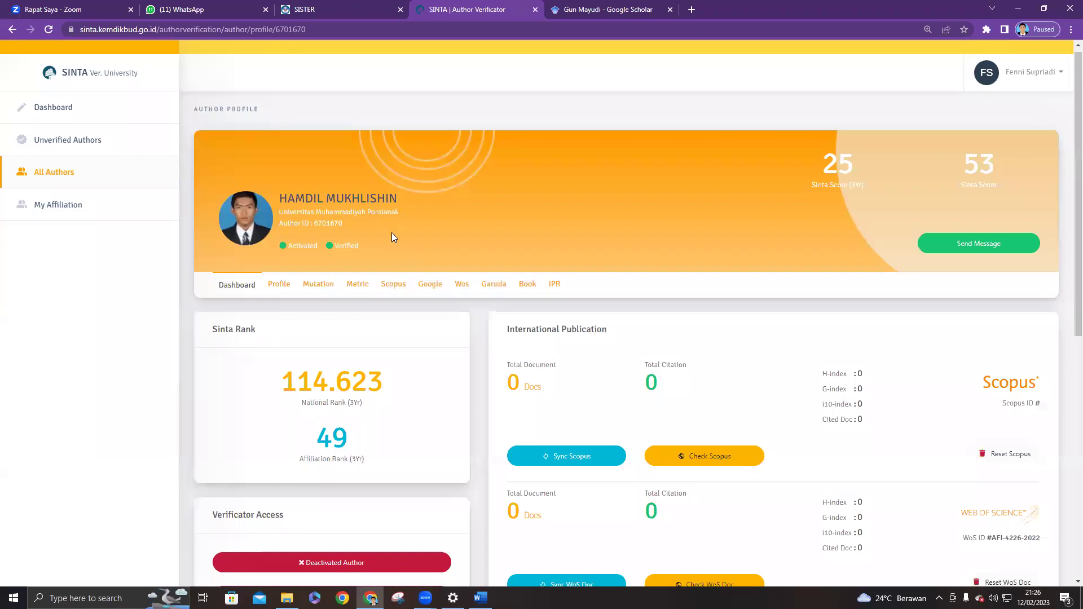
{"action": "scroll", "coordinate": [391, 233], "scroll_direction": "down", "scroll_amount": 3}
{"action": "key", "text": "ctrl+plus"}
{"action": "scroll", "coordinate": [401, 226], "scroll_direction": "down", "scroll_amount": 3}
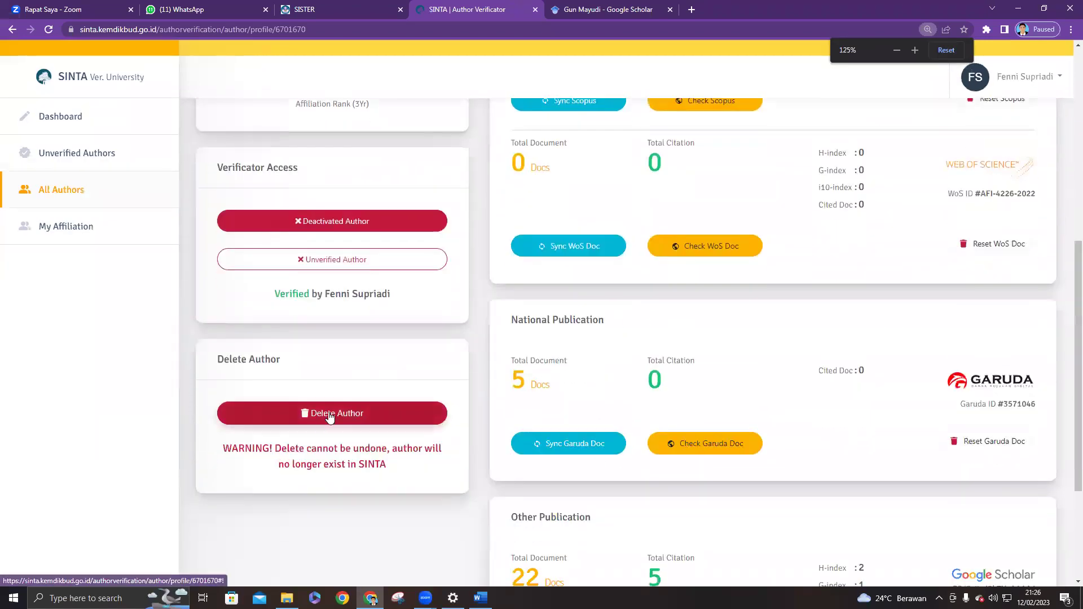
{"action": "scroll", "coordinate": [442, 316], "scroll_direction": "up", "scroll_amount": 1}
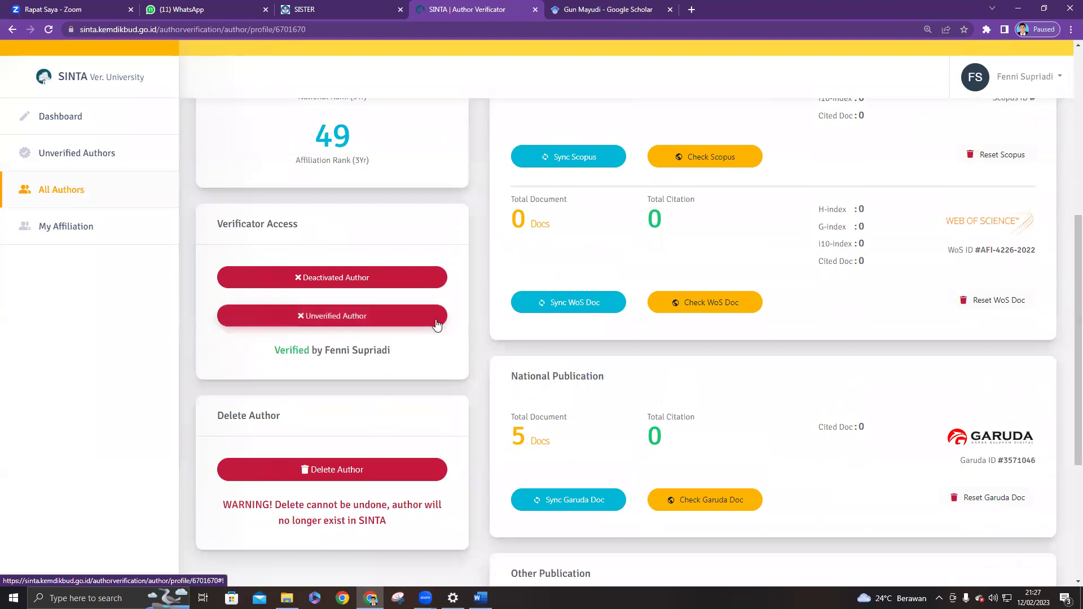
{"action": "scroll", "coordinate": [460, 401], "scroll_direction": "up", "scroll_amount": 5}
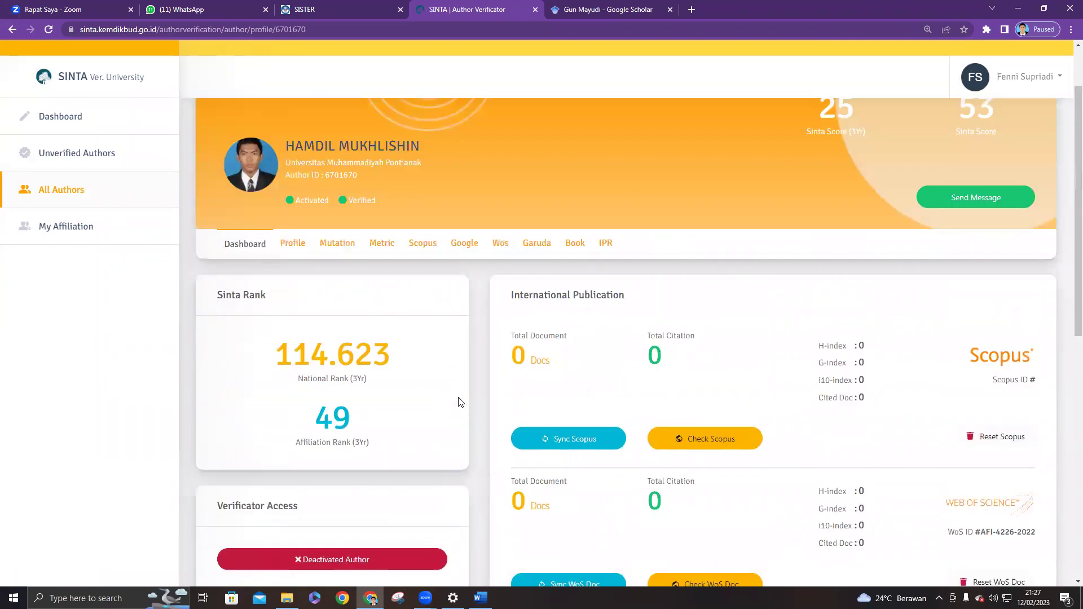
{"action": "scroll", "coordinate": [527, 350], "scroll_direction": "up", "scroll_amount": 1}
Show the author's Profile account information and select the Email and Google ID values
{"action": "left_click", "coordinate": [292, 244]}
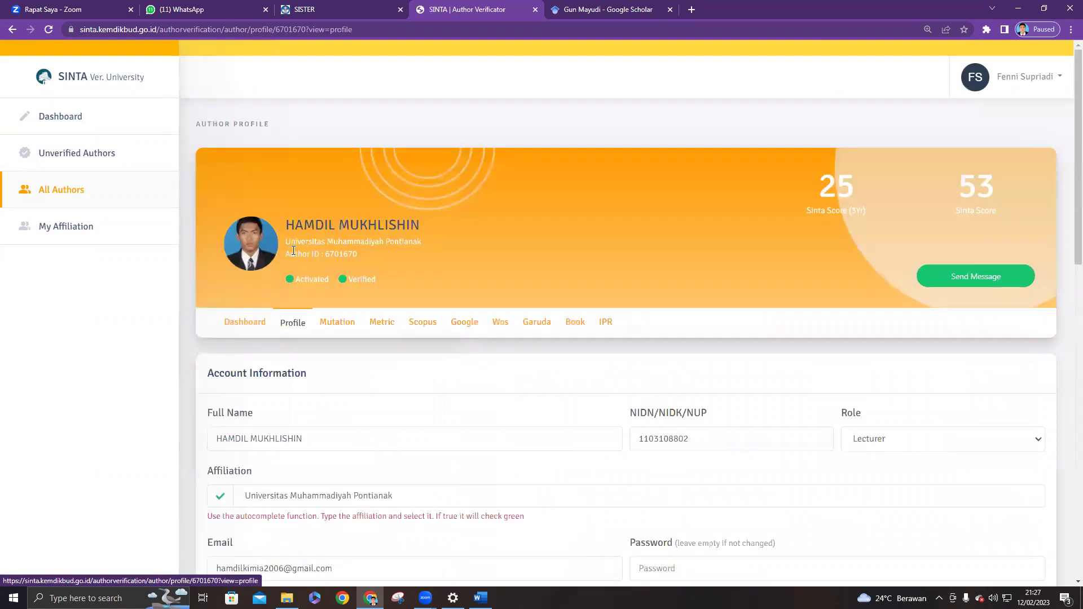
{"action": "scroll", "coordinate": [734, 474], "scroll_direction": "down", "scroll_amount": 4}
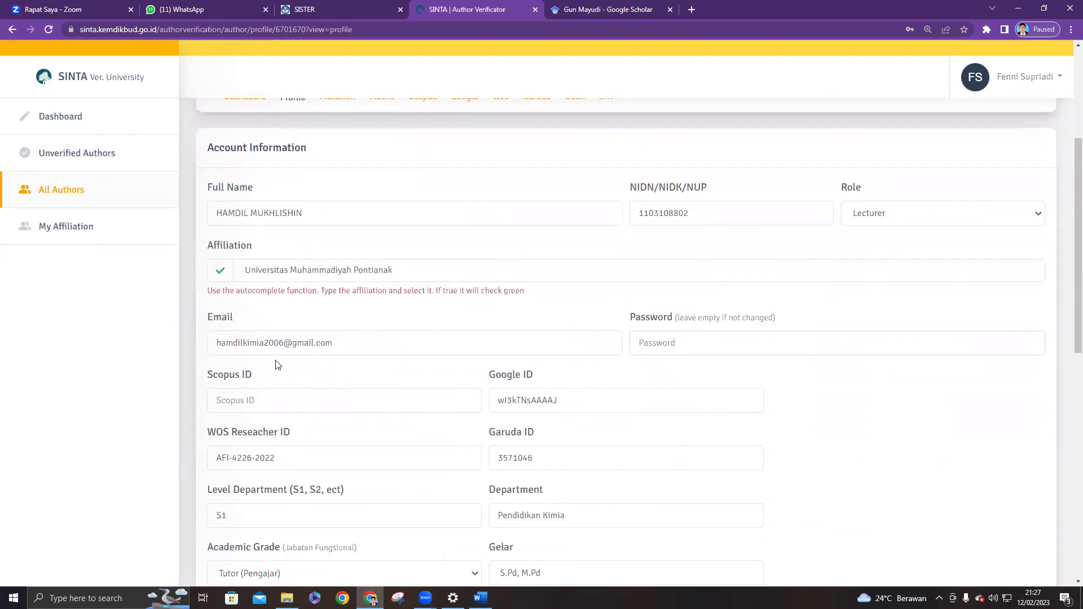
{"action": "left_click", "coordinate": [352, 341]}
{"action": "left_click_drag", "start_coordinate": [352, 342], "coordinate": [172, 351]}
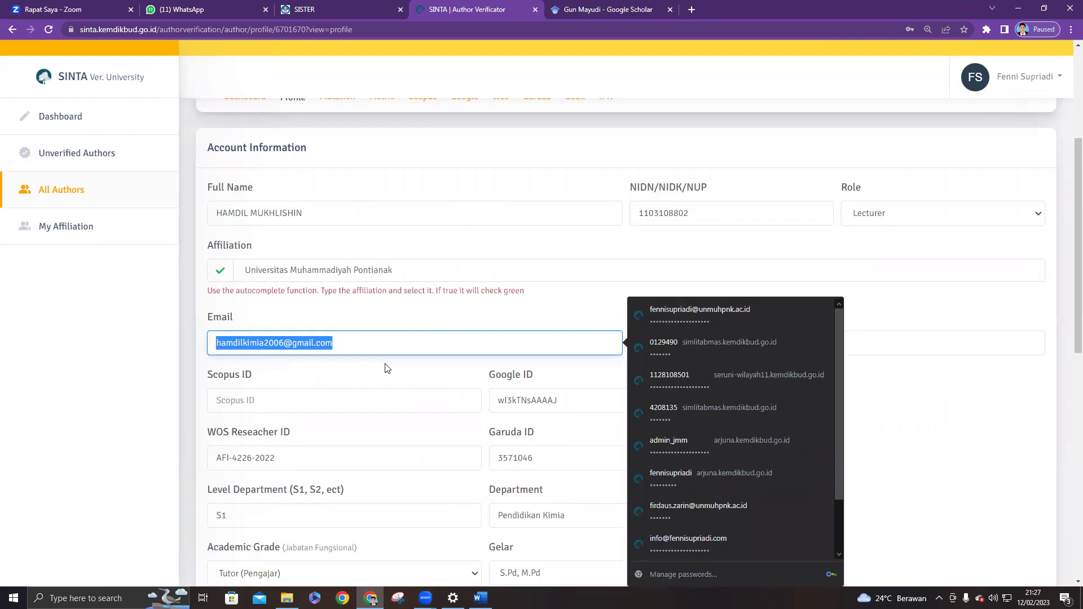
{"action": "left_click_drag", "start_coordinate": [588, 405], "coordinate": [445, 407]}
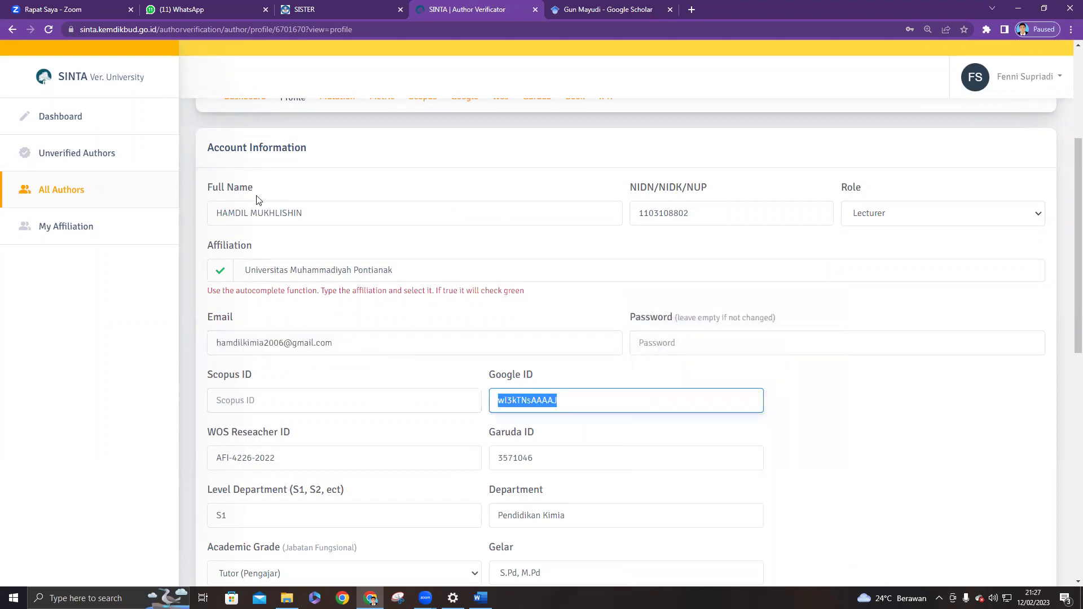
{"action": "scroll", "coordinate": [297, 355], "scroll_direction": "up", "scroll_amount": 1}
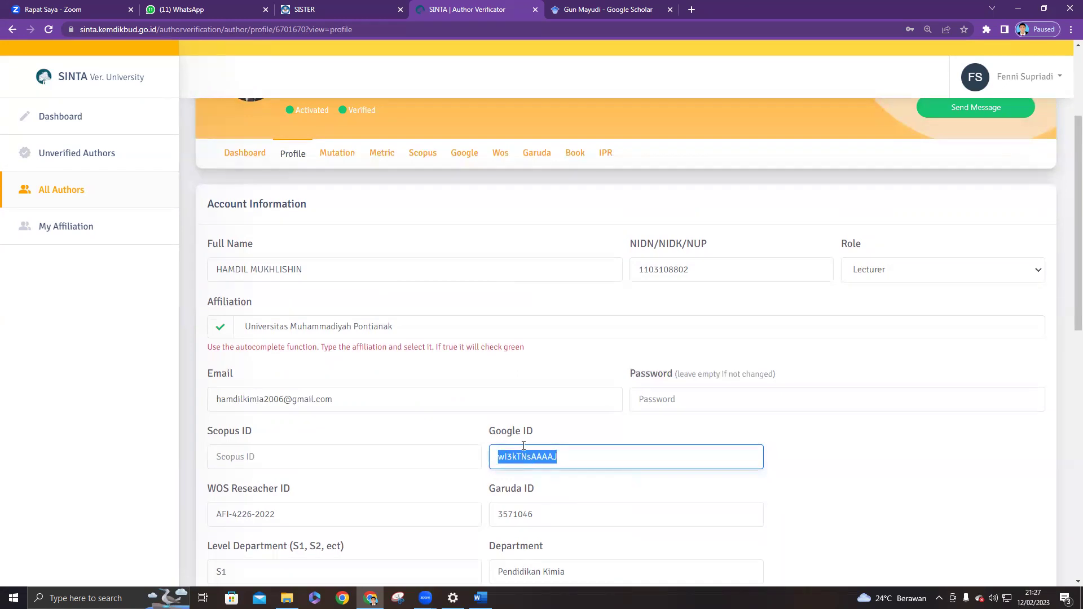
{"action": "left_click", "coordinate": [251, 159]}
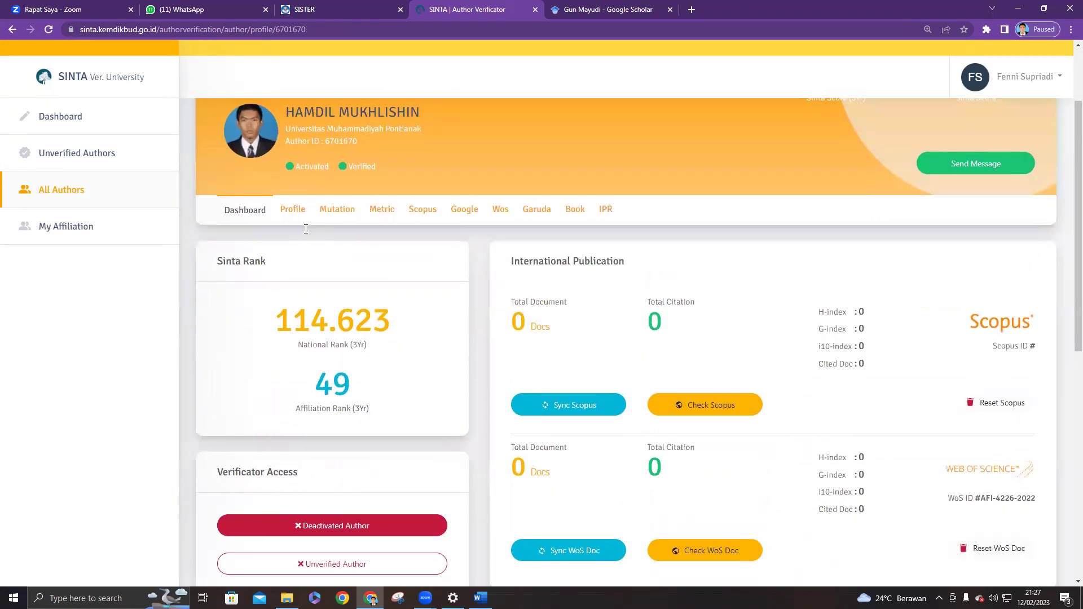
Open the author's Google Scholar documents via Check GS Doc under Other Publication
{"action": "scroll", "coordinate": [317, 237], "scroll_direction": "down", "scroll_amount": 4}
{"action": "scroll", "coordinate": [606, 474], "scroll_direction": "down", "scroll_amount": 4}
{"action": "scroll", "coordinate": [608, 471], "scroll_direction": "down", "scroll_amount": 2}
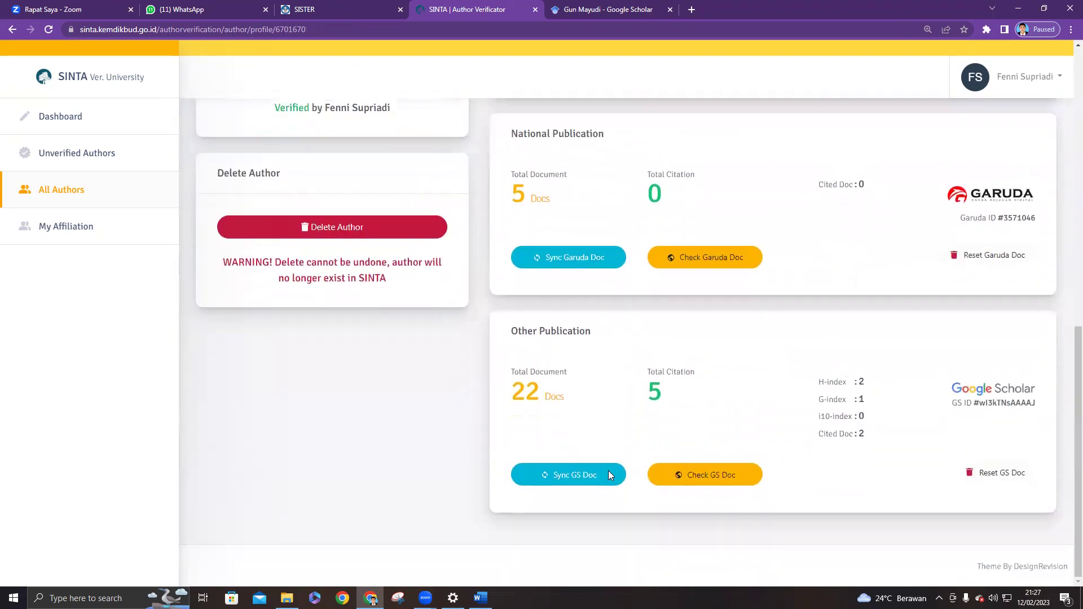
{"action": "left_click", "coordinate": [691, 477]}
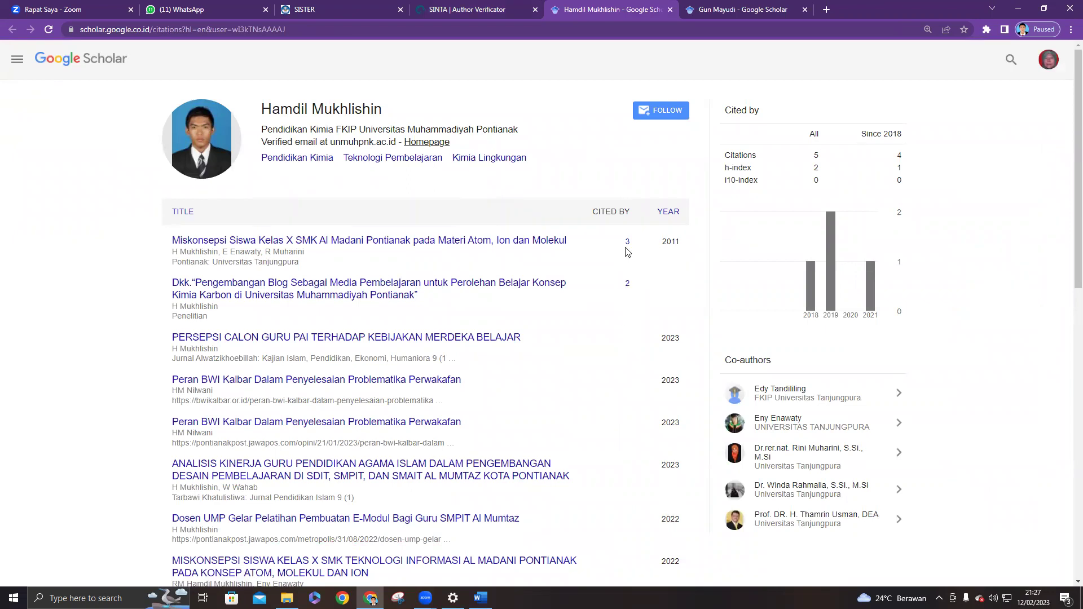
Compare the Scholar profile with SINTA's figures: 22 documents, 5 citations, H-index 2
{"action": "key", "text": "ctrl+shift+Tab"}
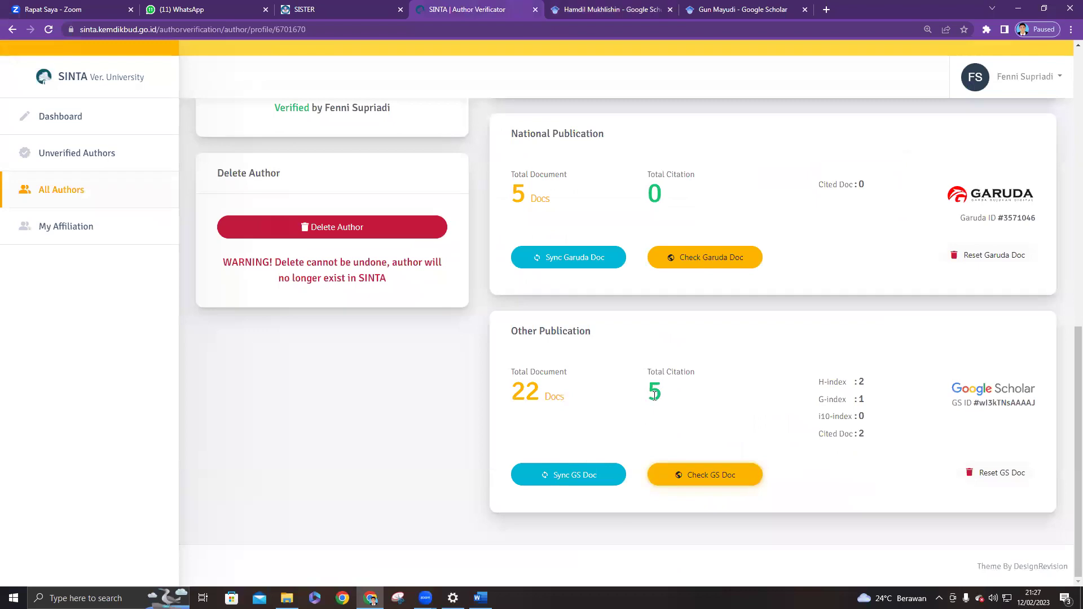
{"action": "key", "text": "ctrl+Tab"}
{"action": "key", "text": "ctrl+shift+Tab"}
{"action": "key", "text": "ctrl+Tab"}
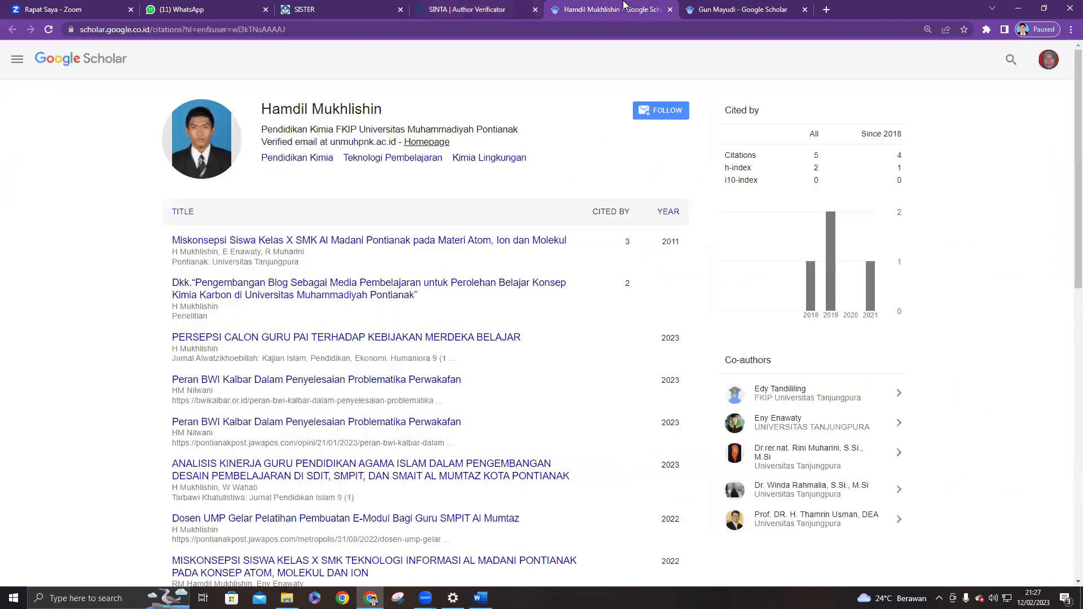
{"action": "left_click", "coordinate": [495, 6]}
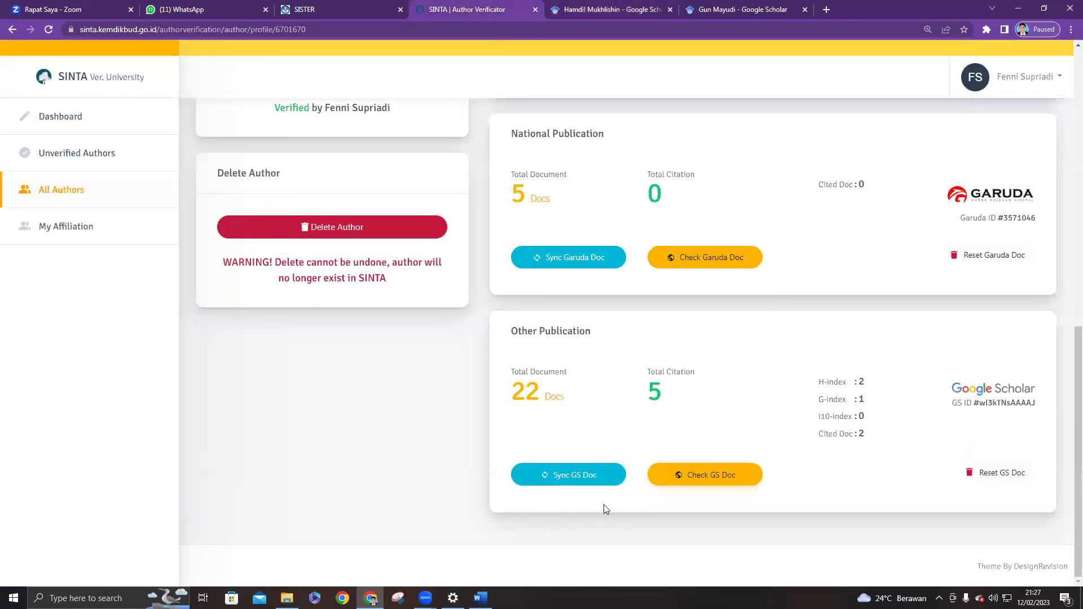
{"action": "left_click", "coordinate": [562, 478]}
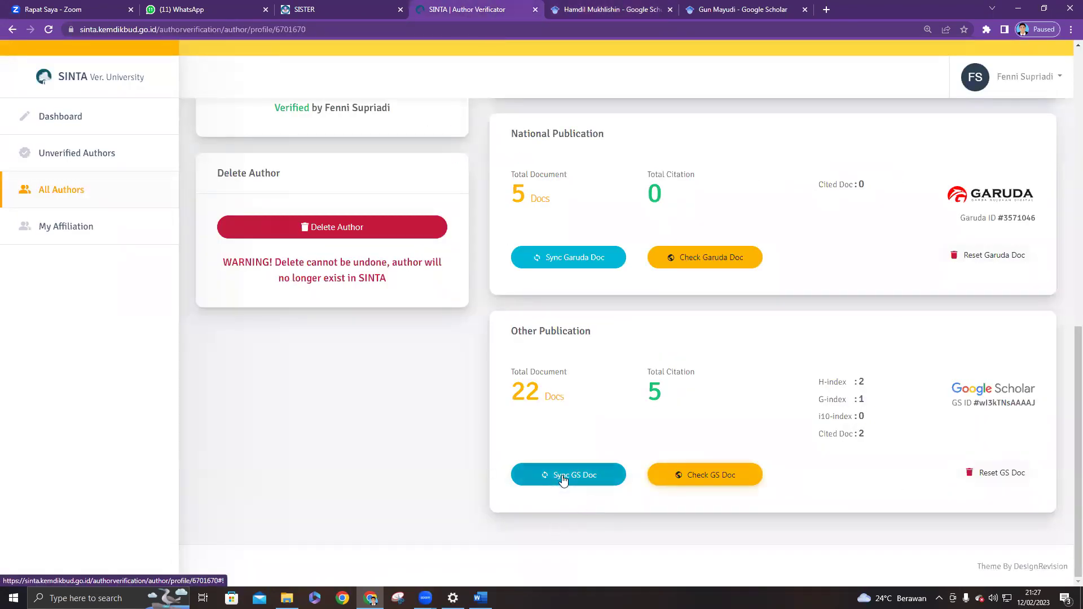
Confirm the Google Scholar document sync request and close the author's Scholar tab
{"action": "left_click", "coordinate": [509, 388]}
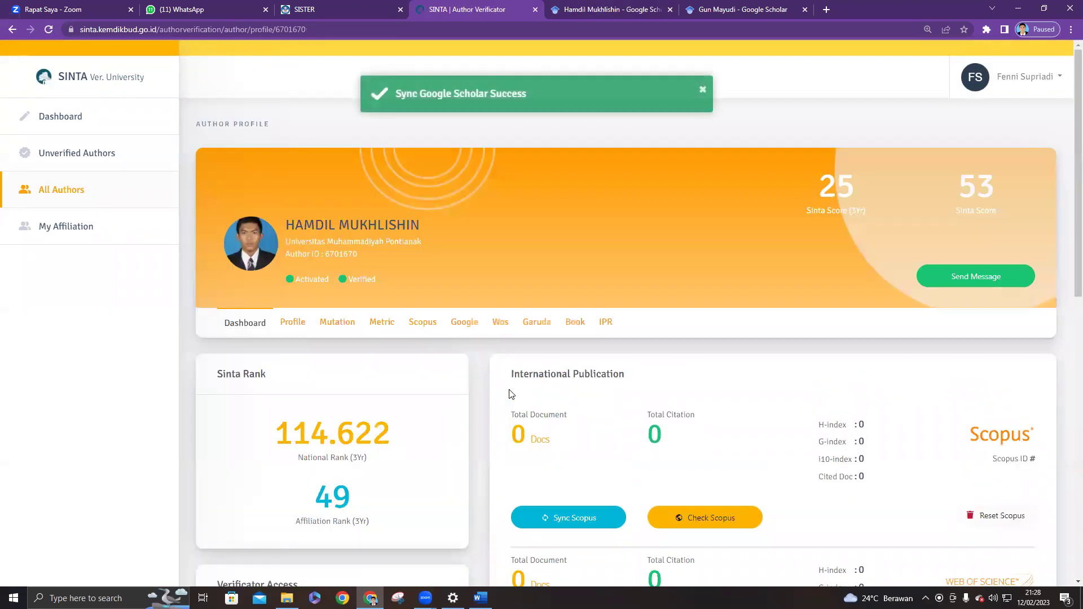
{"action": "left_click", "coordinate": [632, 9]}
{"action": "left_click", "coordinate": [505, 8]}
{"action": "left_click", "coordinate": [625, 10]}
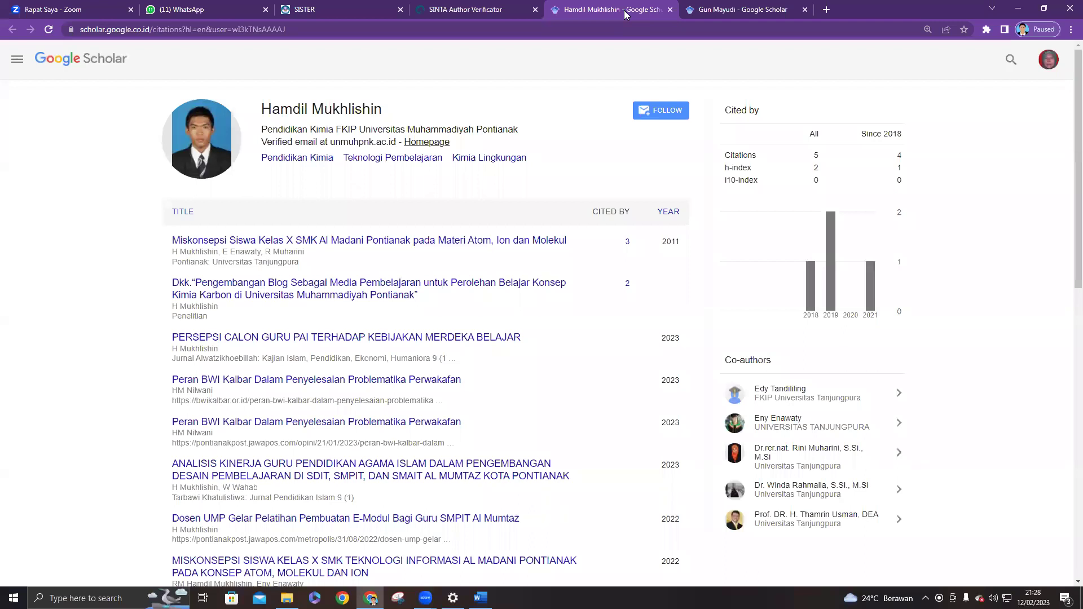
{"action": "left_click", "coordinate": [670, 10]}
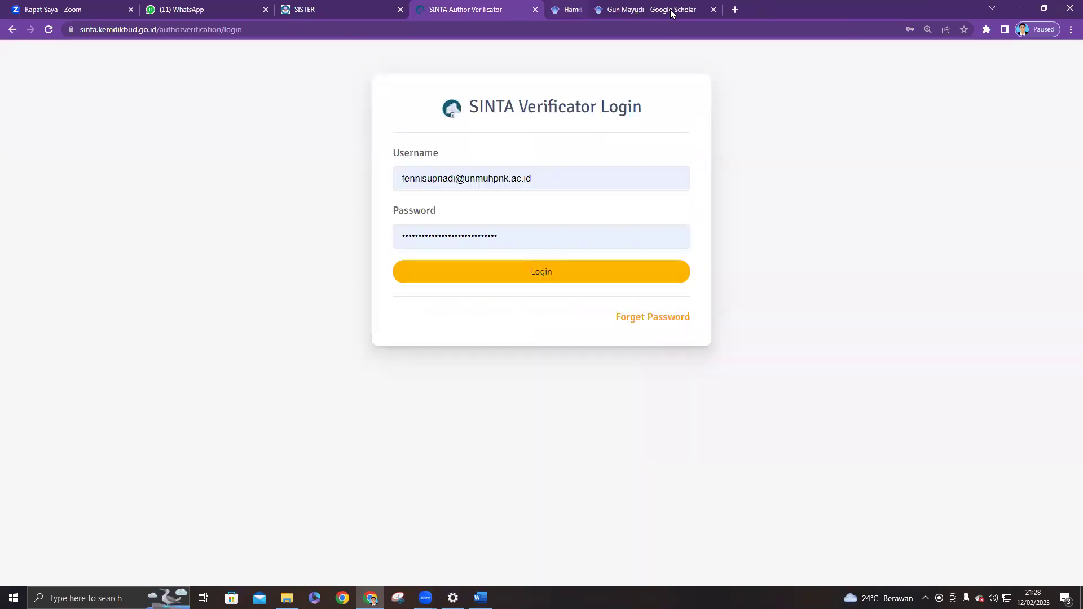
Close the extra Scholar tab and sign in to SISTER with the second lecturer's saved account
{"action": "left_click", "coordinate": [670, 9]}
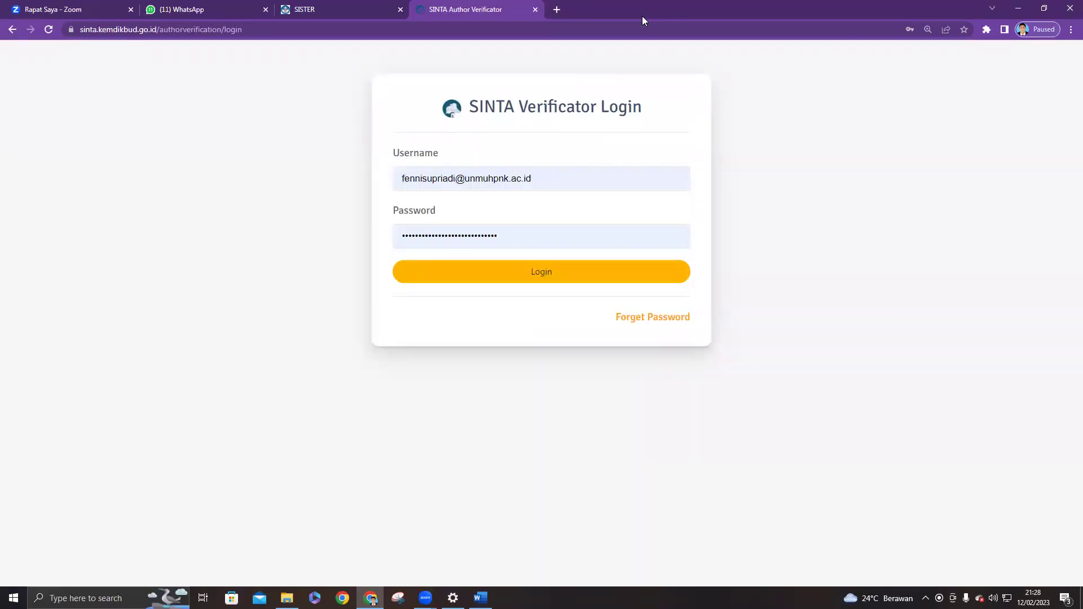
{"action": "left_click", "coordinate": [329, 9]}
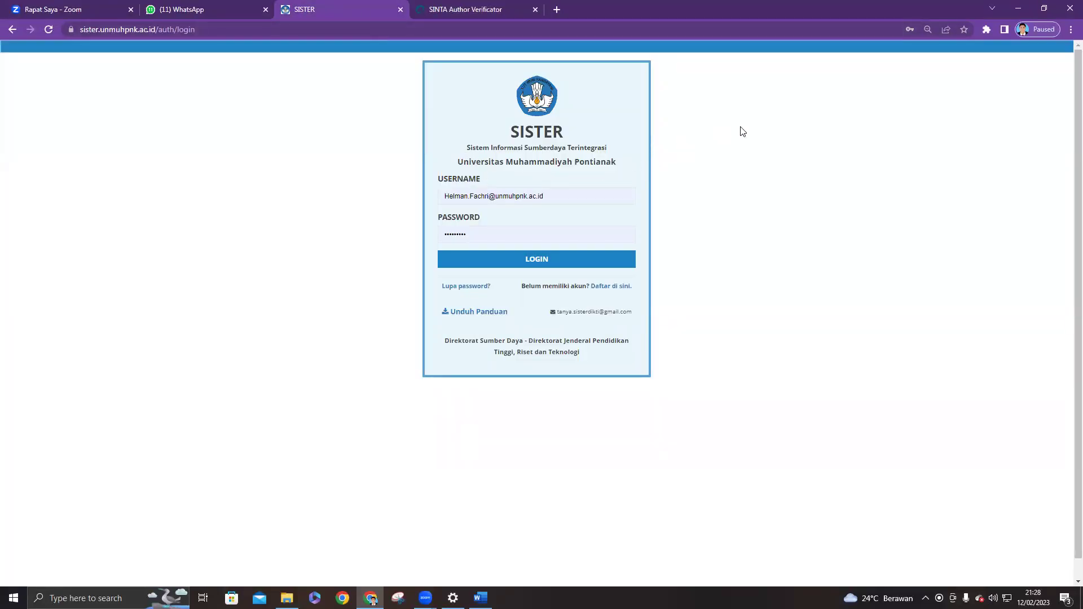
{"action": "left_click_drag", "start_coordinate": [550, 195], "coordinate": [417, 201]}
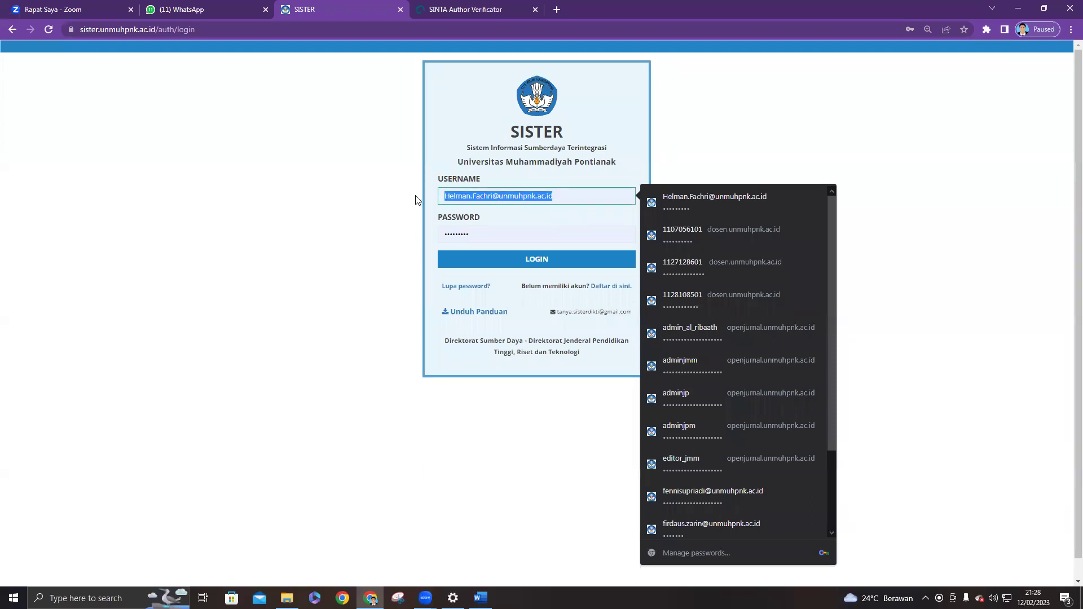
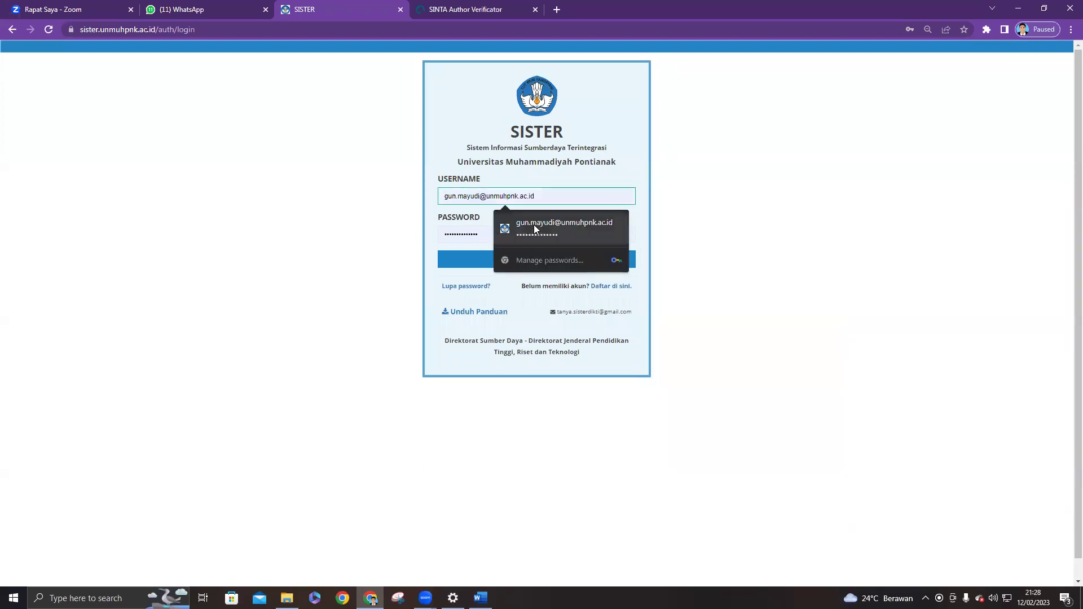
{"action": "left_click", "coordinate": [534, 225]}
{"action": "left_click", "coordinate": [564, 254]}
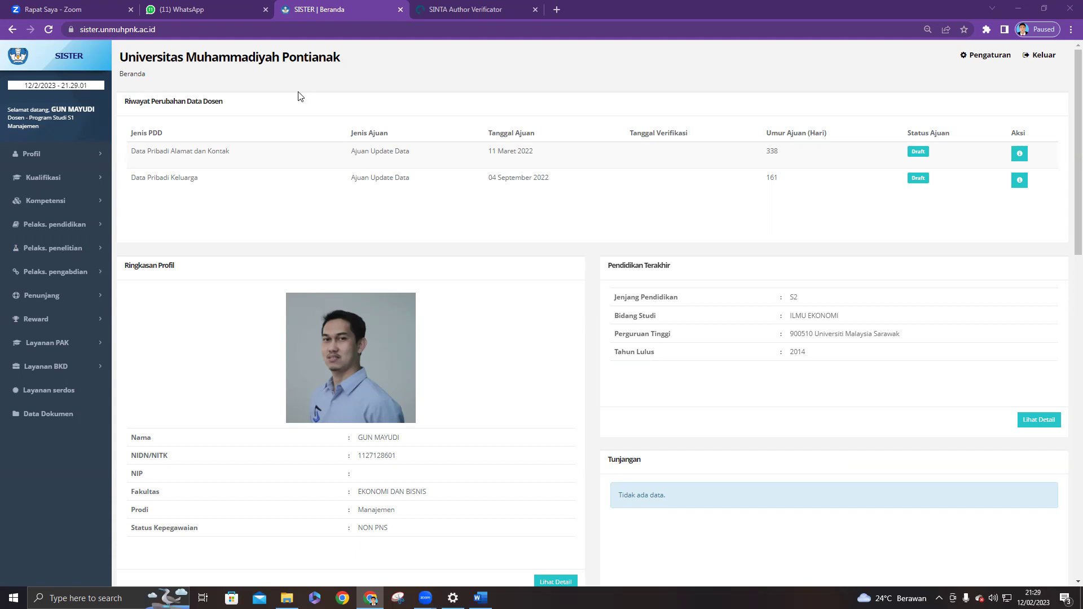
{"action": "left_click", "coordinate": [48, 368]}
Open the BKD activity recap, peek at the 2022/2023 Ganjil report, and go back
{"action": "left_click", "coordinate": [55, 386]}
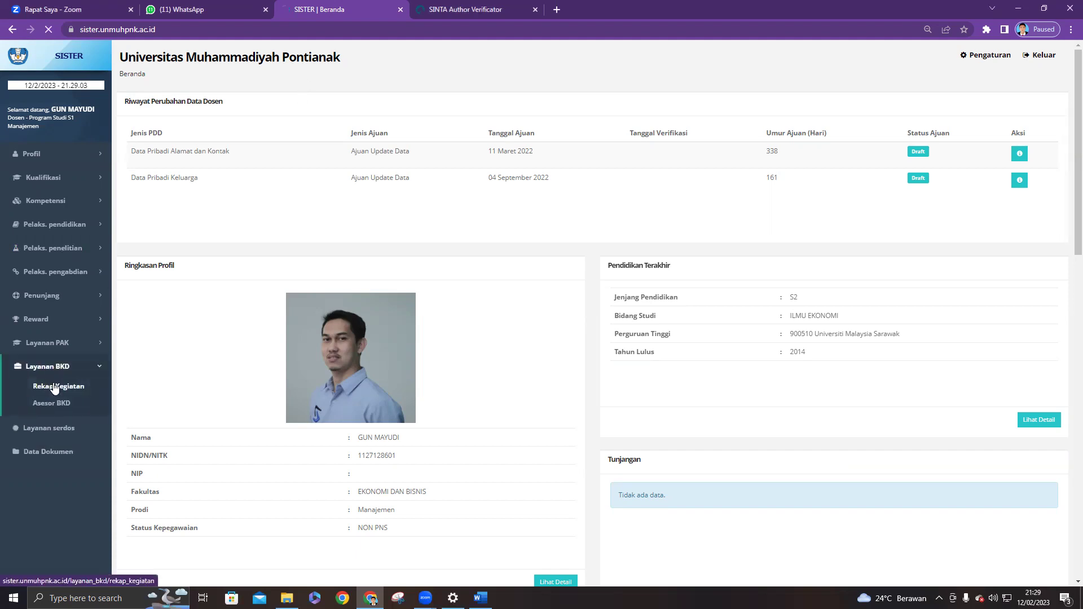
{"action": "left_click", "coordinate": [812, 246]}
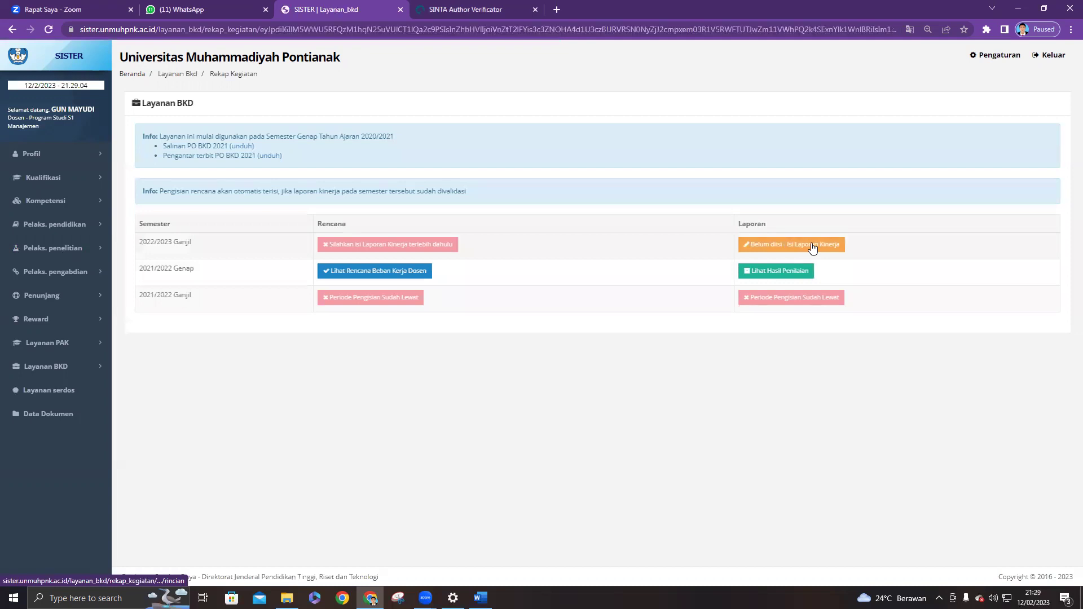
{"action": "left_click", "coordinate": [18, 32]}
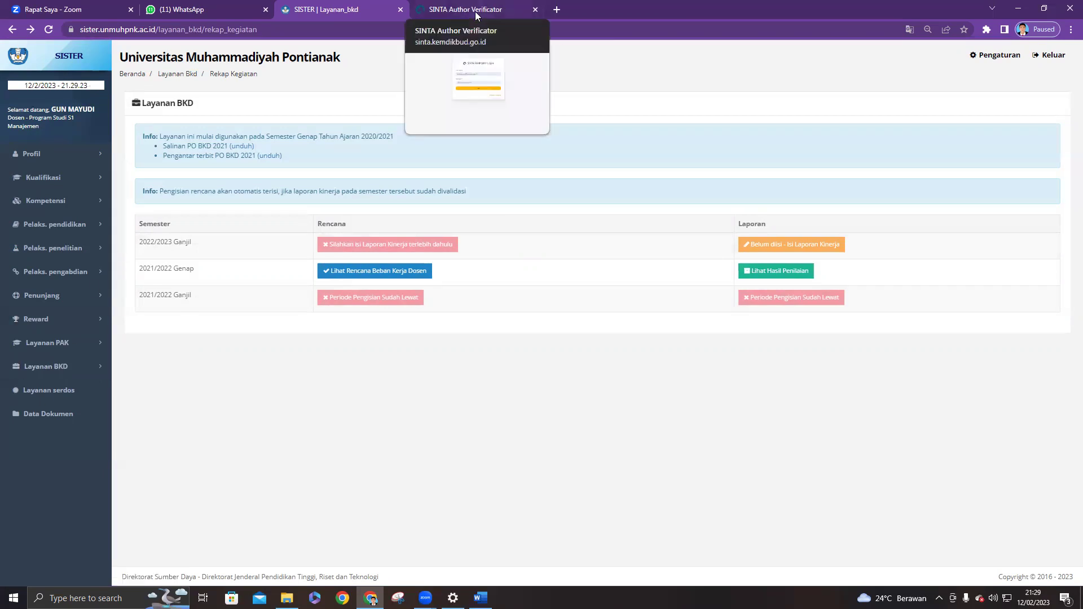
Check the 2021/2022 Genap results' Pelaksanaan Pendidikan section and biodata, then return to Rekap Kegiatan
{"action": "left_click", "coordinate": [770, 280]}
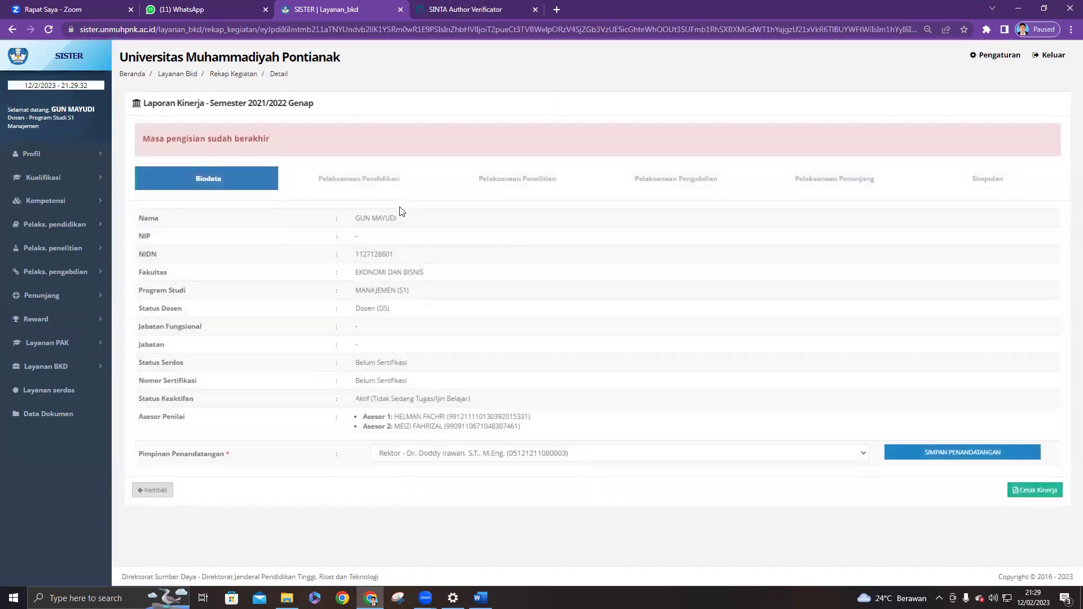
{"action": "left_click", "coordinate": [377, 181]}
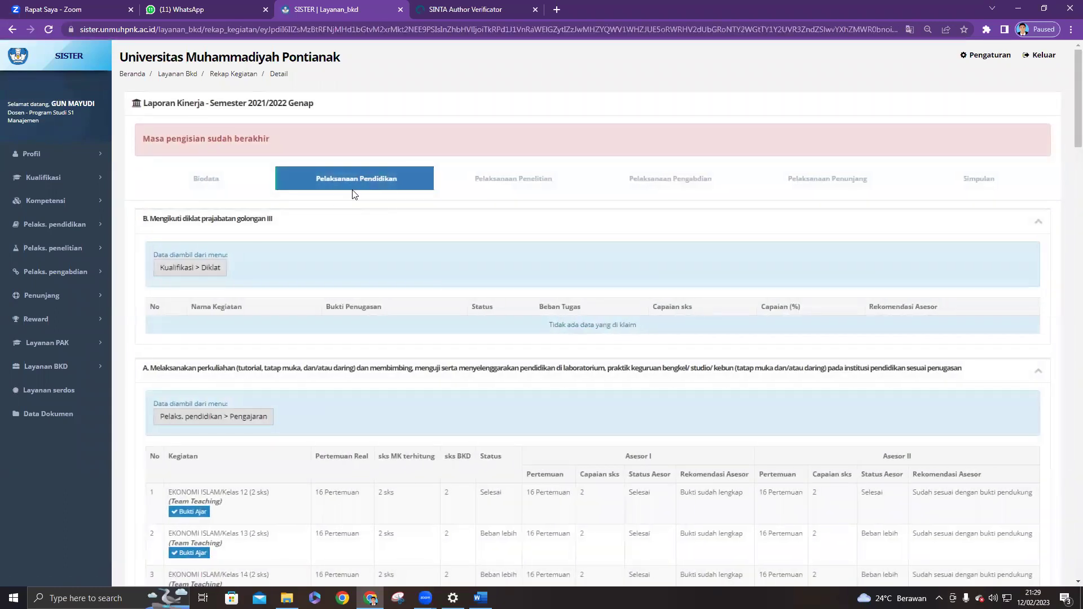
{"action": "scroll", "coordinate": [252, 447], "scroll_direction": "down", "scroll_amount": 1}
{"action": "scroll", "coordinate": [252, 446], "scroll_direction": "down", "scroll_amount": 3}
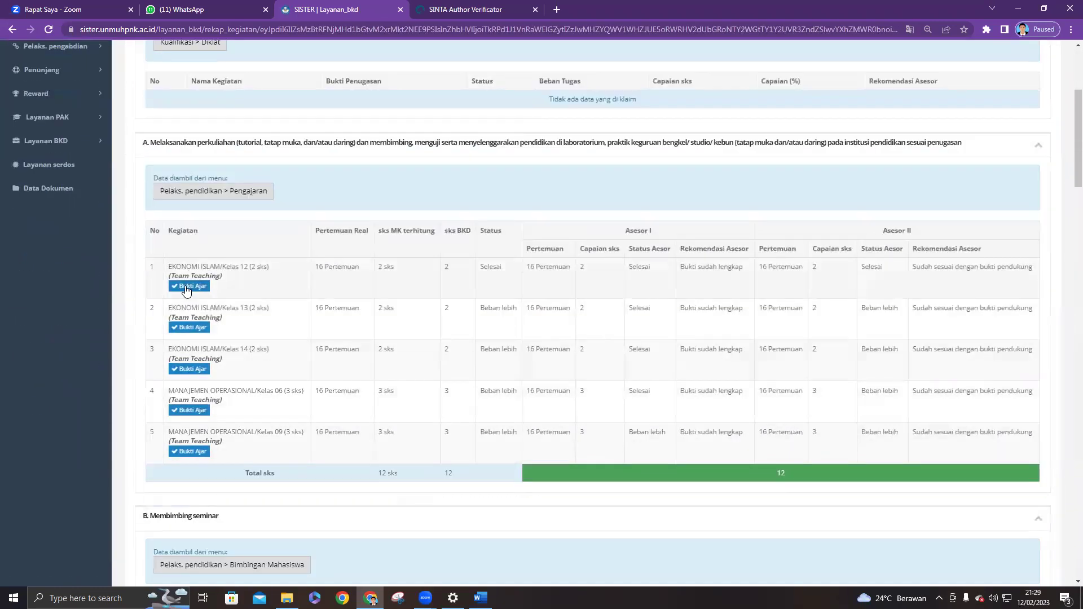
{"action": "scroll", "coordinate": [192, 429], "scroll_direction": "up", "scroll_amount": 5}
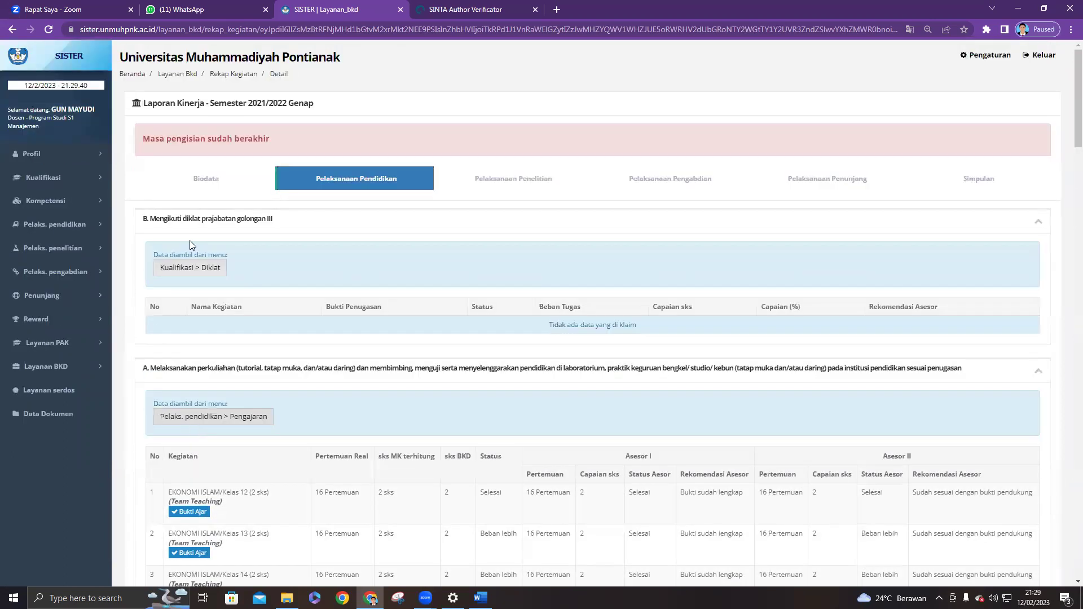
{"action": "left_click", "coordinate": [210, 180]}
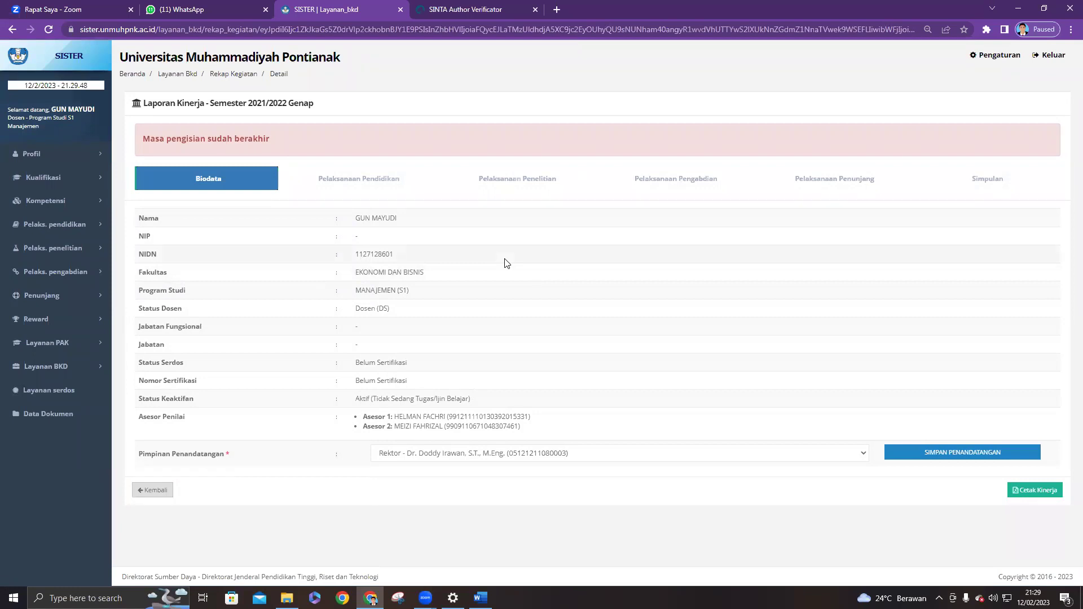
{"action": "left_click", "coordinate": [57, 366]}
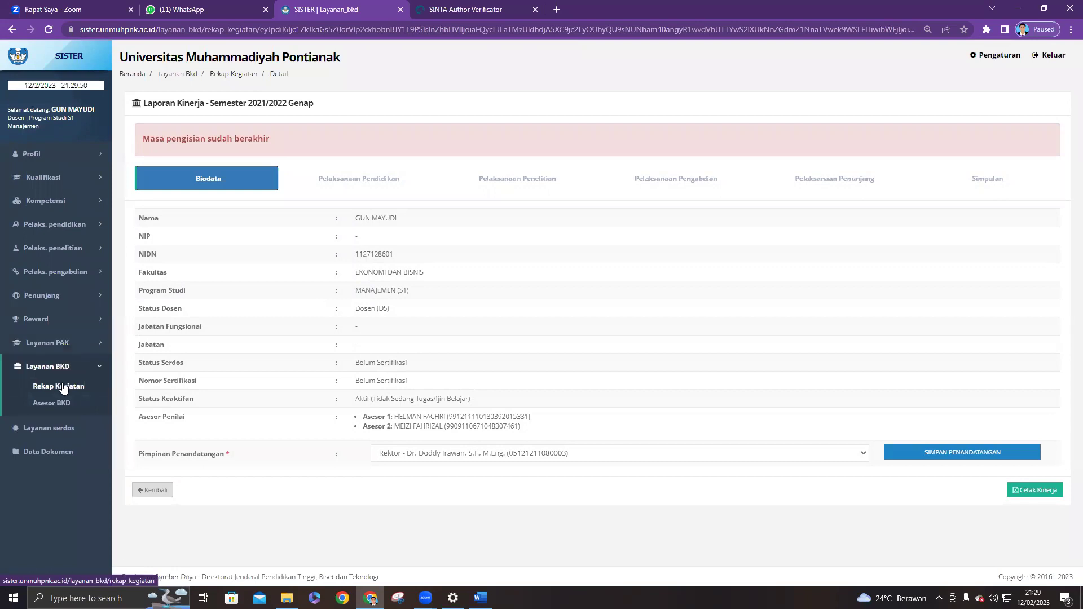
{"action": "left_click", "coordinate": [63, 388]}
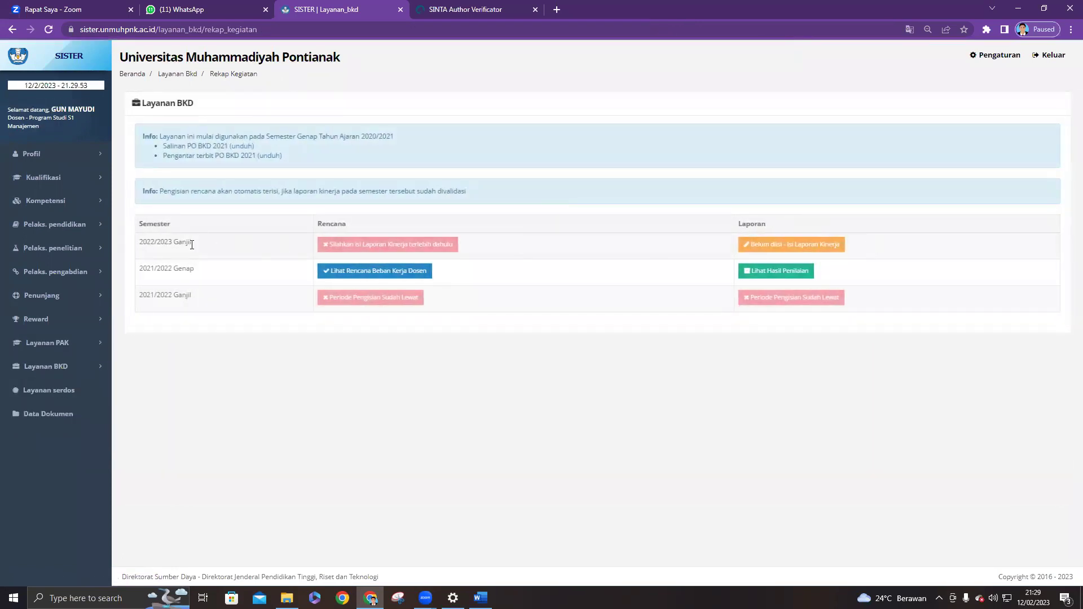
Zoom the page in twice and open the 2022/2023 Ganjil report's Pelaksanaan Pendidikan section
{"action": "left_click_drag", "start_coordinate": [140, 242], "coordinate": [200, 244]}
{"action": "key", "text": "ctrl+plus"}
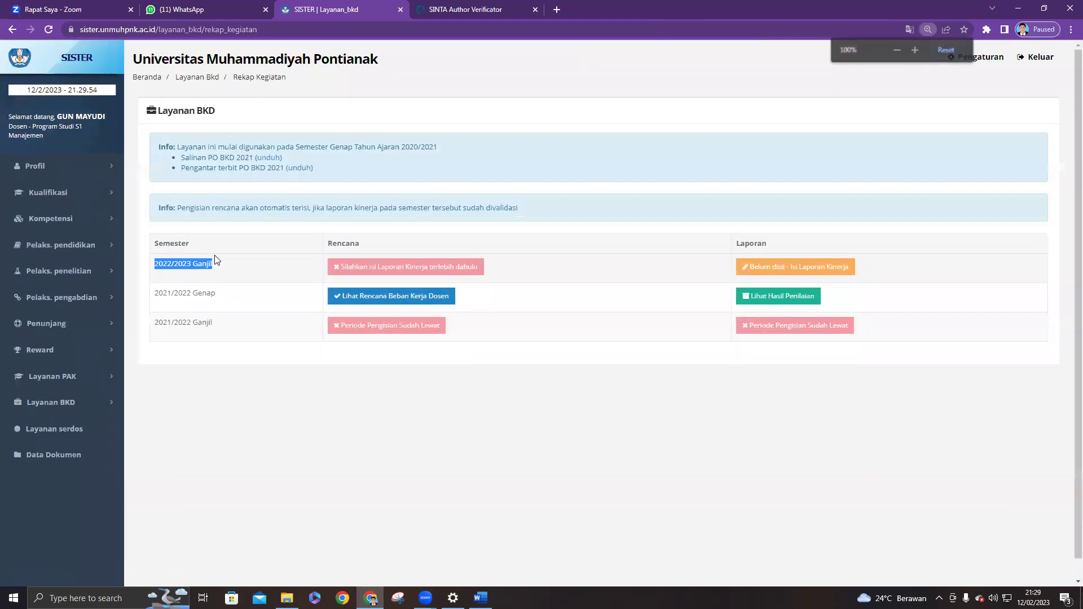
{"action": "key", "text": "ctrl+plus"}
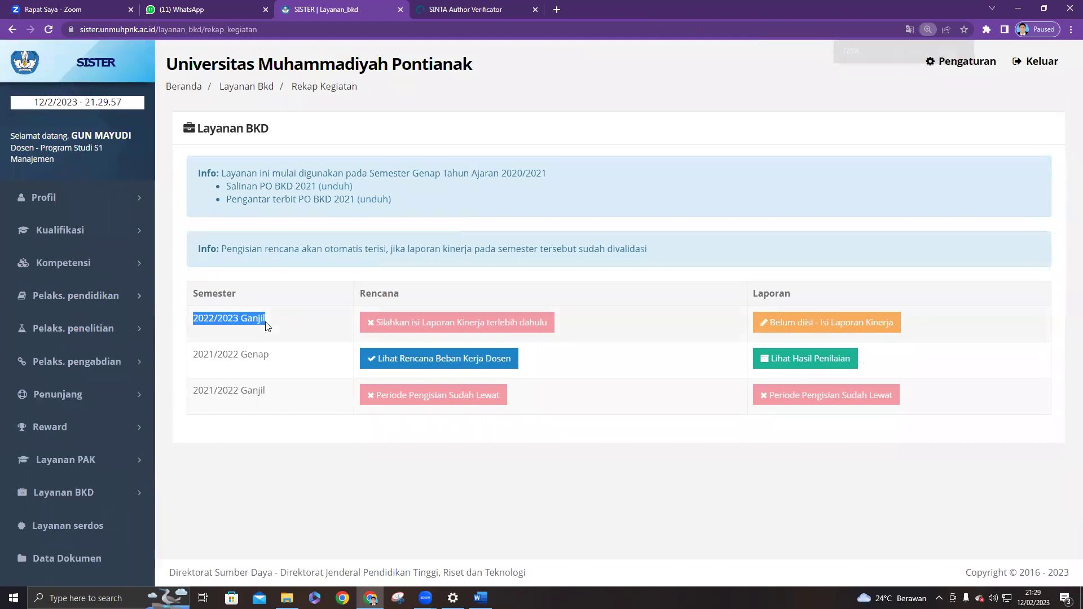
{"action": "left_click", "coordinate": [804, 325]}
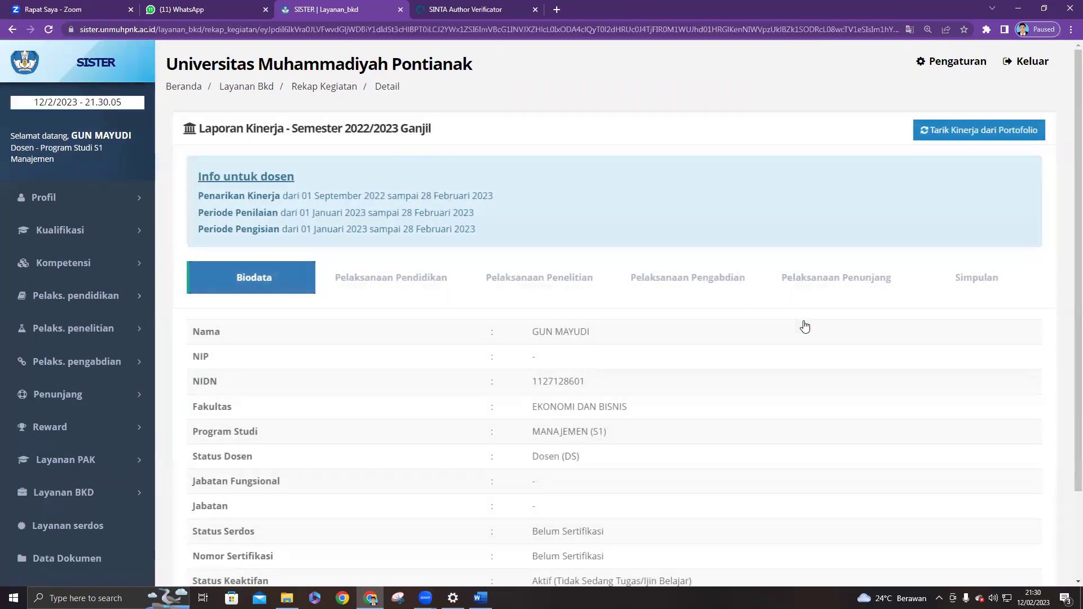
{"action": "scroll", "coordinate": [446, 294], "scroll_direction": "down", "scroll_amount": 2}
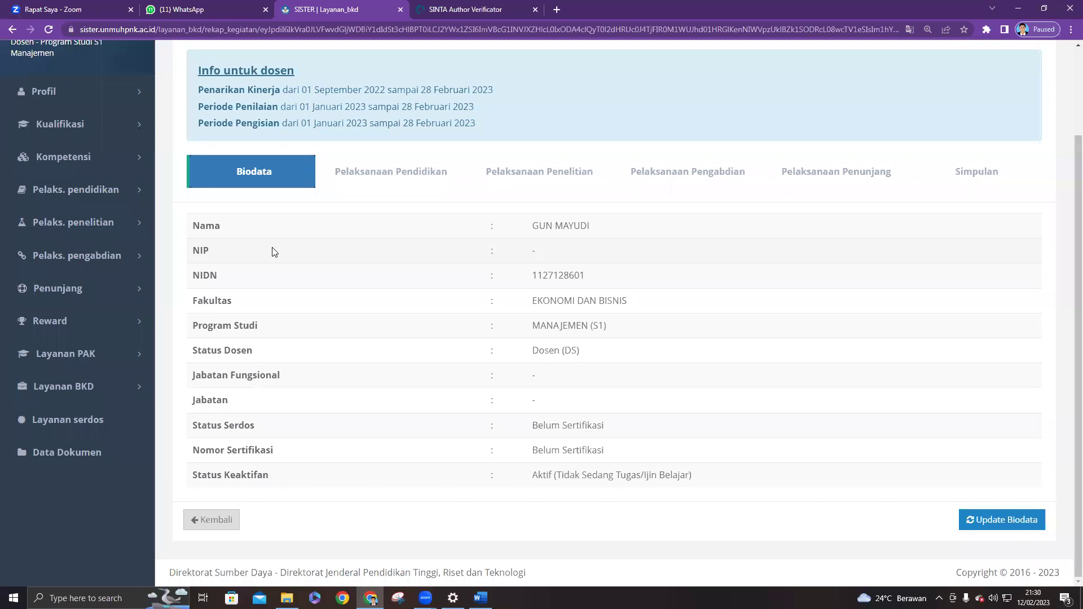
{"action": "left_click", "coordinate": [403, 172]}
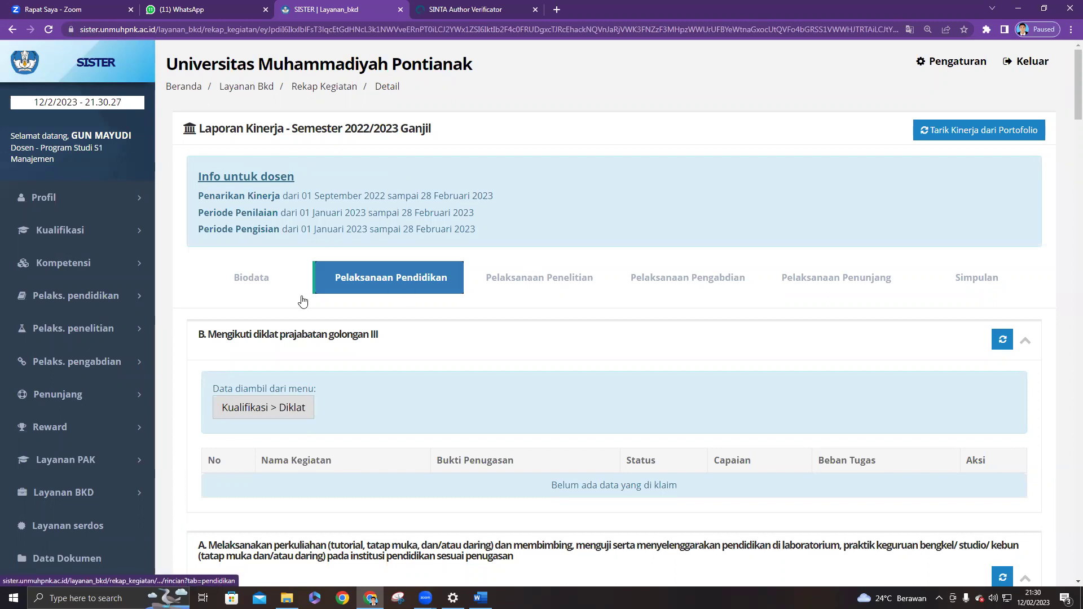
{"action": "scroll", "coordinate": [93, 351], "scroll_direction": "down", "scroll_amount": 1}
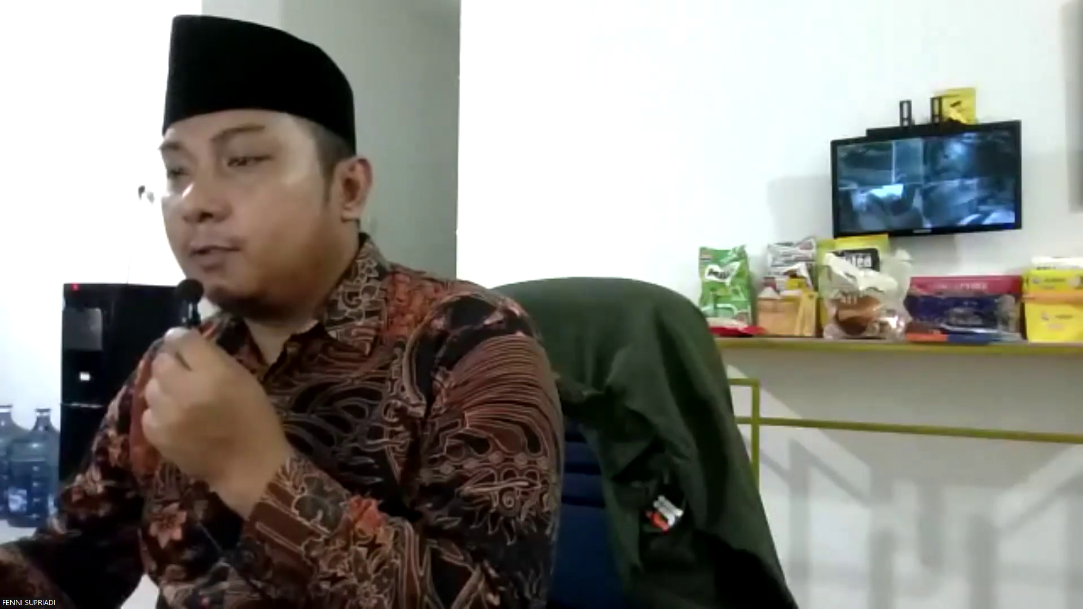
Scroll the Pengajaran table and open row 1's PENDIDIKAN KEWIRA USAHAAN class 03 claim for editing
{"action": "key", "text": "alt+Tab"}
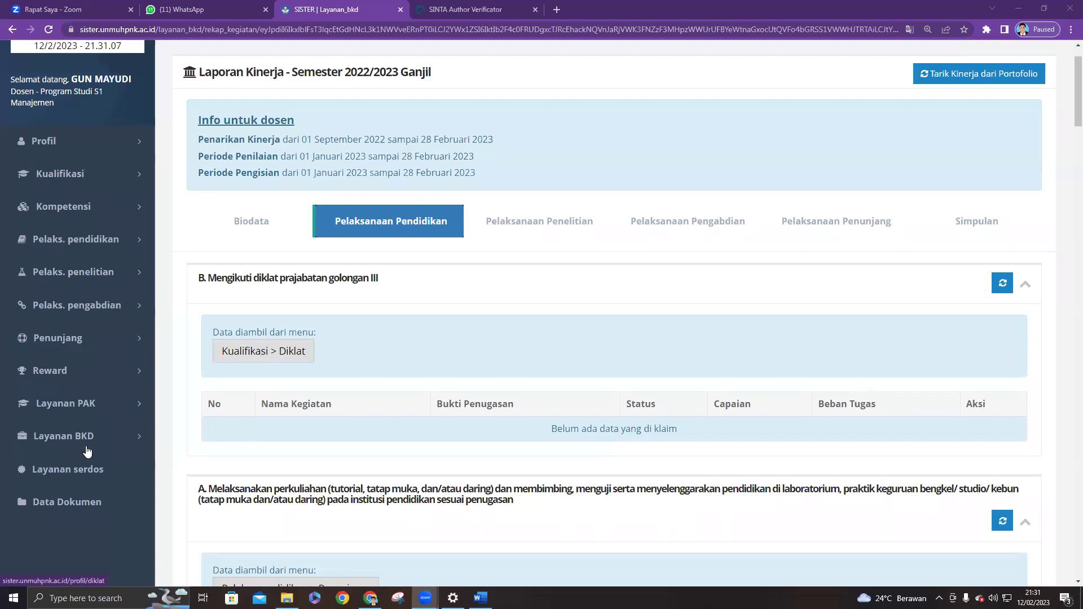
{"action": "scroll", "coordinate": [394, 226], "scroll_direction": "down", "scroll_amount": 5}
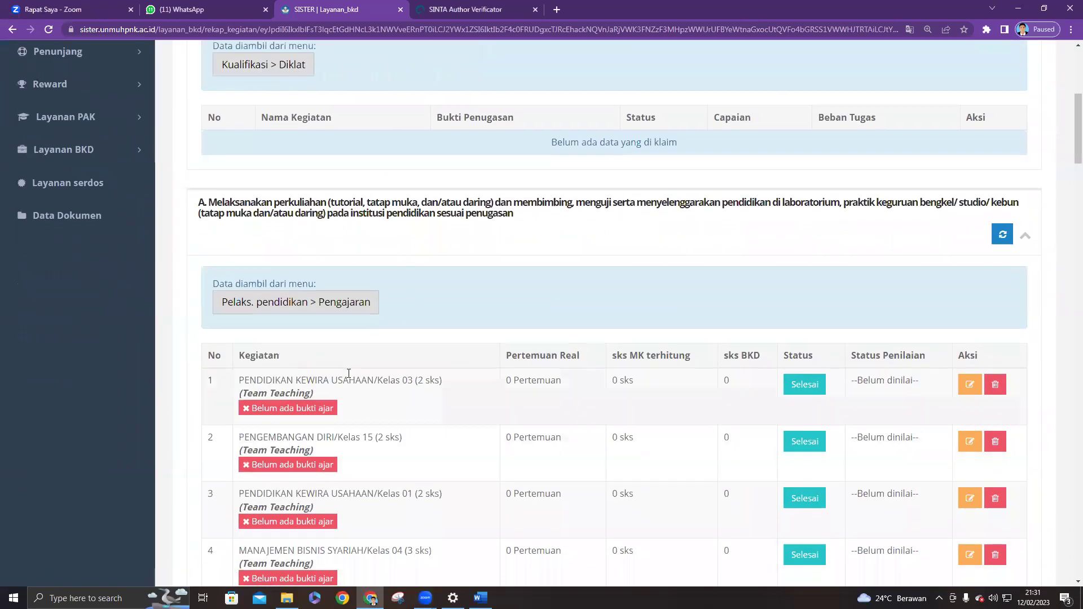
{"action": "scroll", "coordinate": [348, 373], "scroll_direction": "down", "scroll_amount": 2}
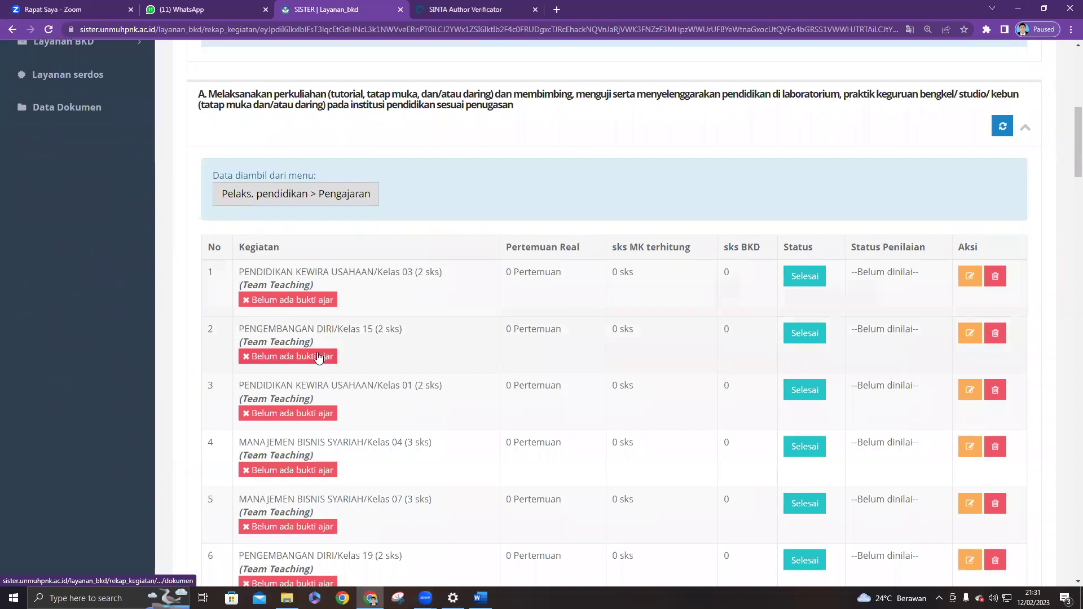
{"action": "scroll", "coordinate": [319, 357], "scroll_direction": "up", "scroll_amount": 5}
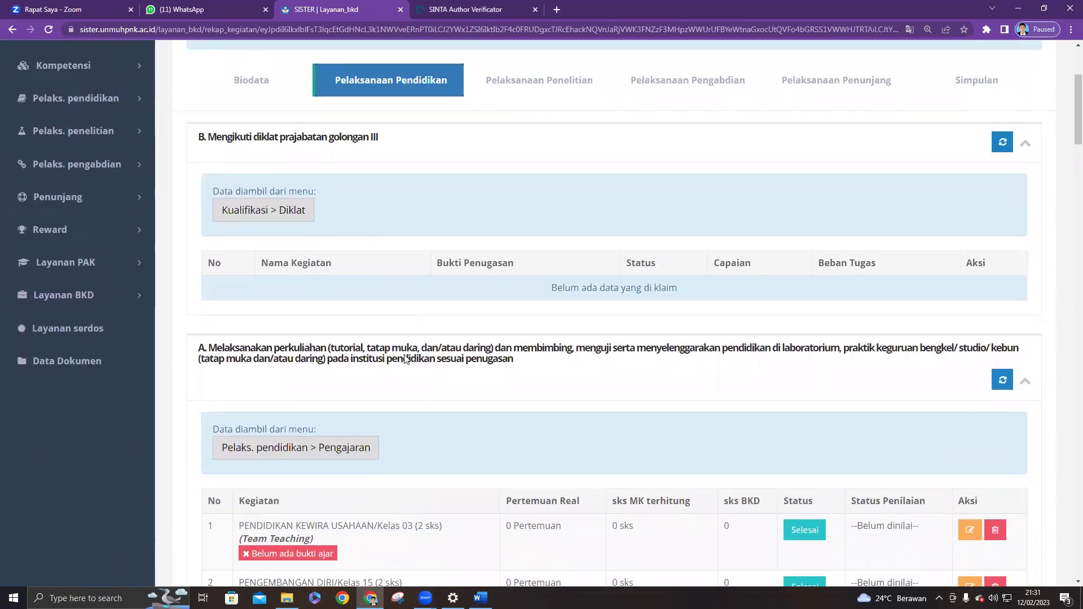
{"action": "scroll", "coordinate": [405, 359], "scroll_direction": "down", "scroll_amount": 3}
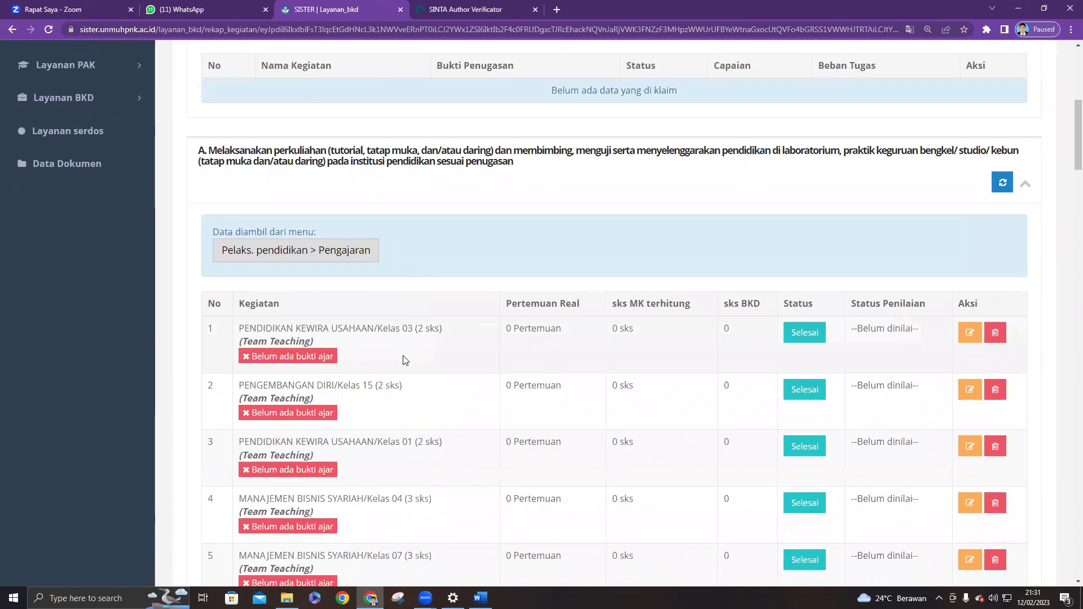
{"action": "scroll", "coordinate": [406, 360], "scroll_direction": "down", "scroll_amount": 2}
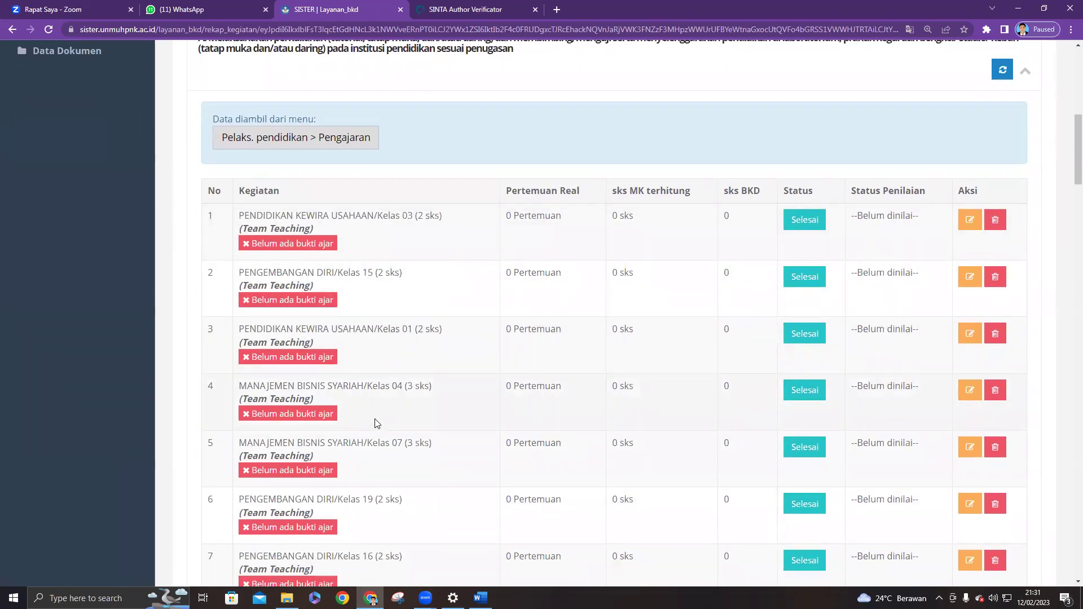
{"action": "scroll", "coordinate": [377, 423], "scroll_direction": "up", "scroll_amount": 3}
{"action": "scroll", "coordinate": [311, 290], "scroll_direction": "down", "scroll_amount": 3}
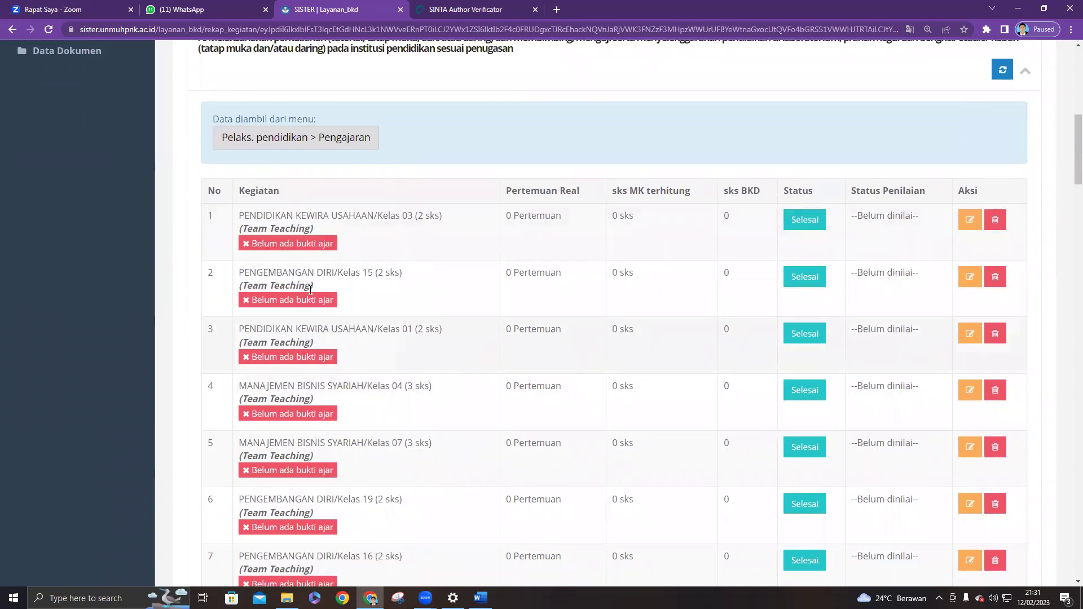
{"action": "scroll", "coordinate": [327, 303], "scroll_direction": "down", "scroll_amount": 5}
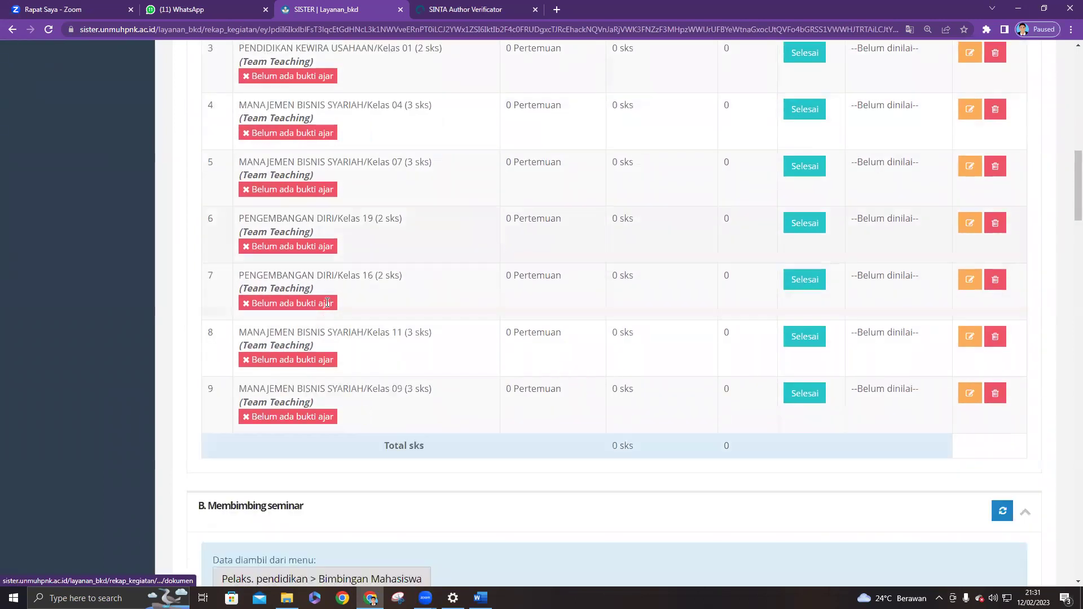
{"action": "scroll", "coordinate": [327, 303], "scroll_direction": "down", "scroll_amount": 4}
{"action": "scroll", "coordinate": [387, 359], "scroll_direction": "up", "scroll_amount": 9}
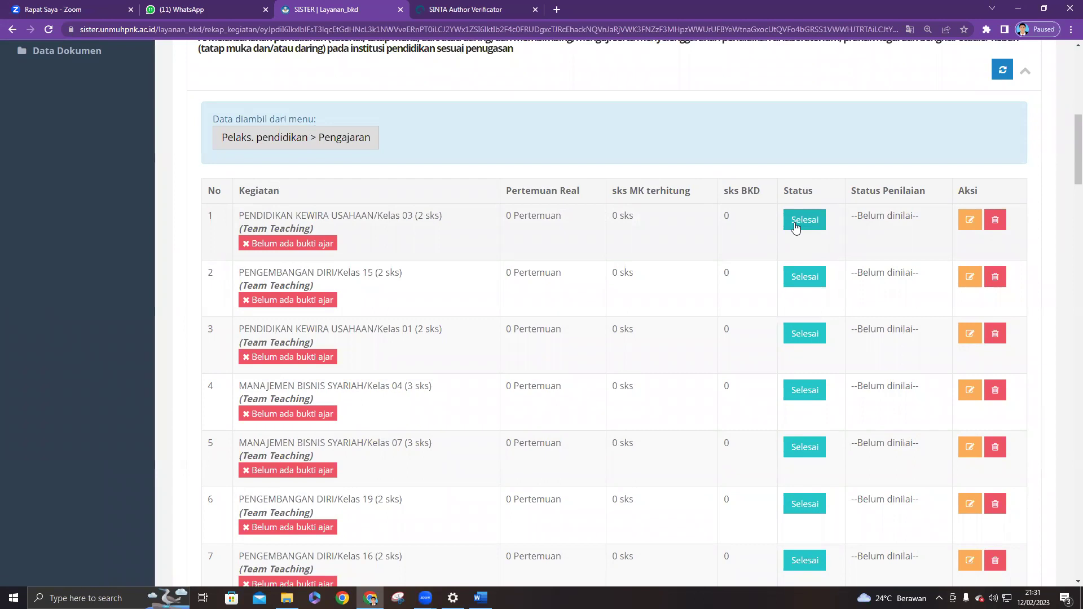
{"action": "scroll", "coordinate": [950, 271], "scroll_direction": "up", "scroll_amount": 3}
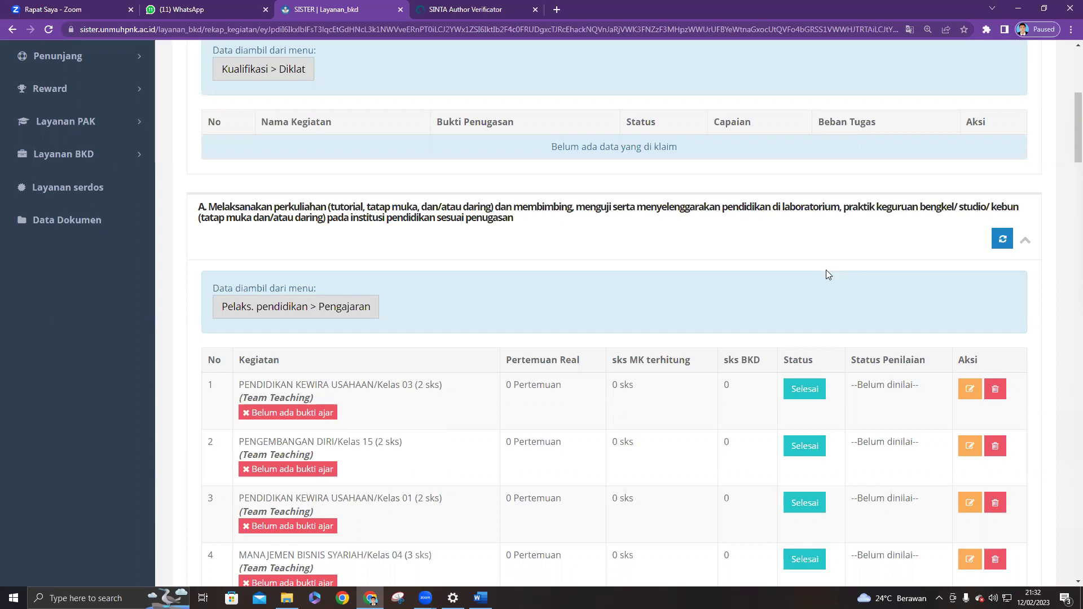
{"action": "left_click", "coordinate": [970, 390]}
Attempt to save the class 03 claim, which fails validation, then go back to the teaching table
{"action": "scroll", "coordinate": [306, 396], "scroll_direction": "down", "scroll_amount": 1}
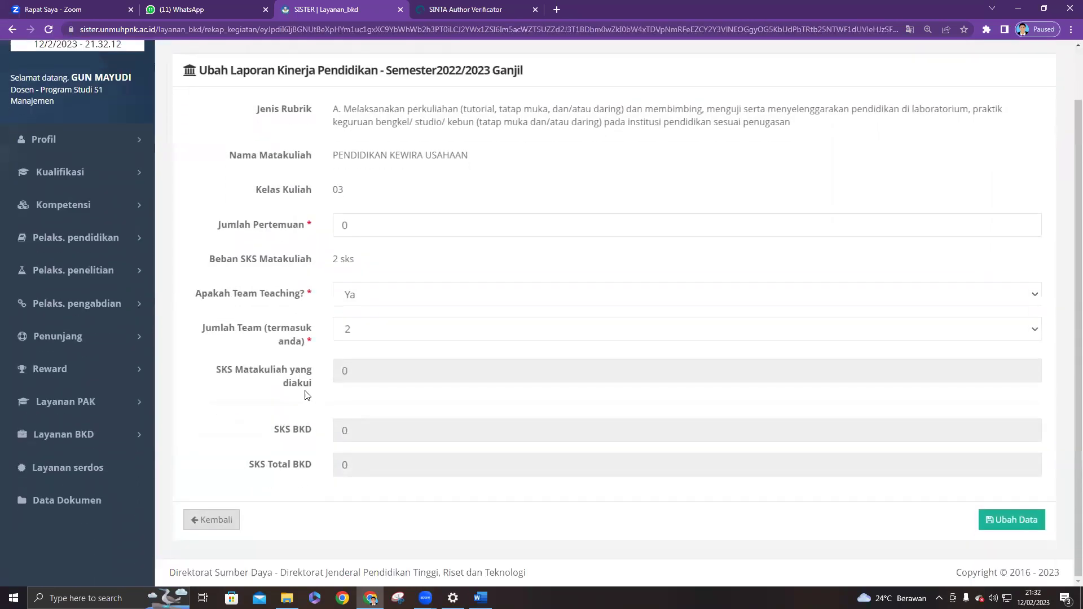
{"action": "left_click", "coordinate": [1015, 521]}
{"action": "left_click_drag", "start_coordinate": [361, 226], "coordinate": [314, 233]}
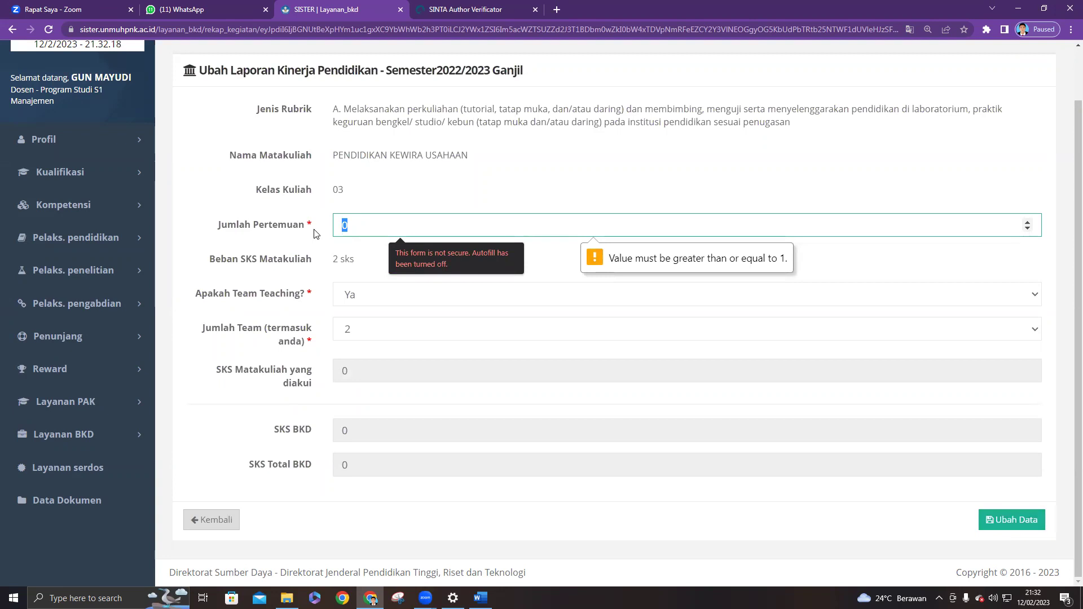
{"action": "left_click", "coordinate": [11, 29]}
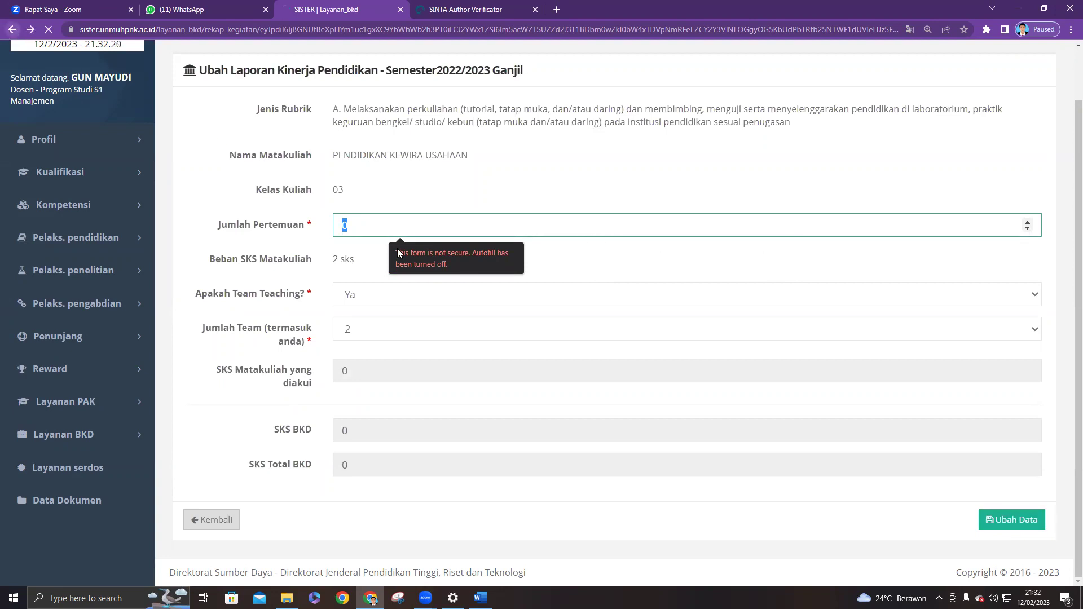
{"action": "scroll", "coordinate": [468, 338], "scroll_direction": "down", "scroll_amount": 11}
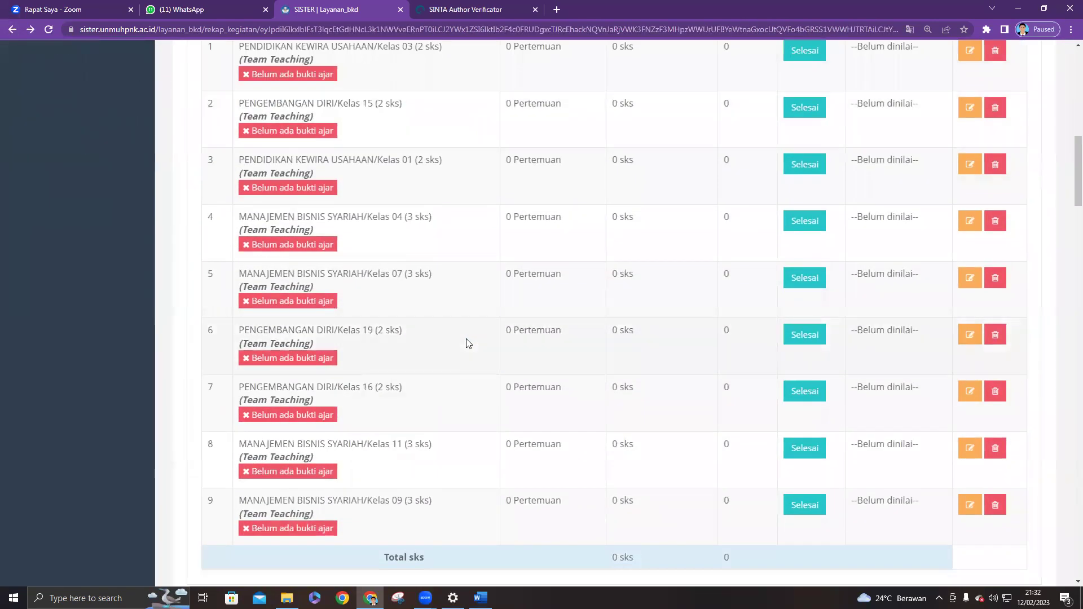
{"action": "scroll", "coordinate": [461, 368], "scroll_direction": "up", "scroll_amount": 7}
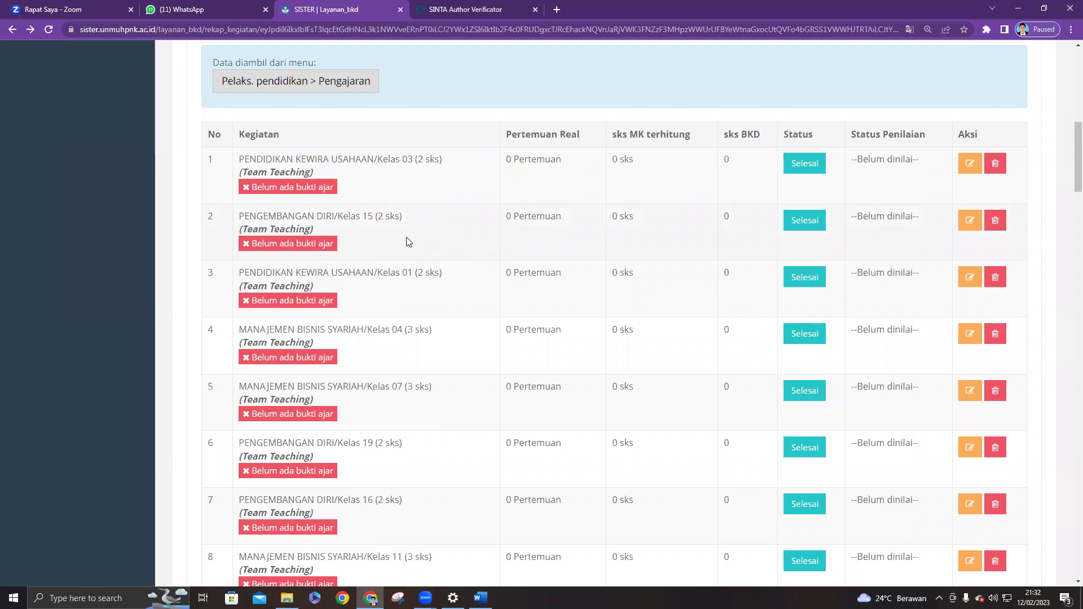
{"action": "scroll", "coordinate": [409, 242], "scroll_direction": "down", "scroll_amount": 2}
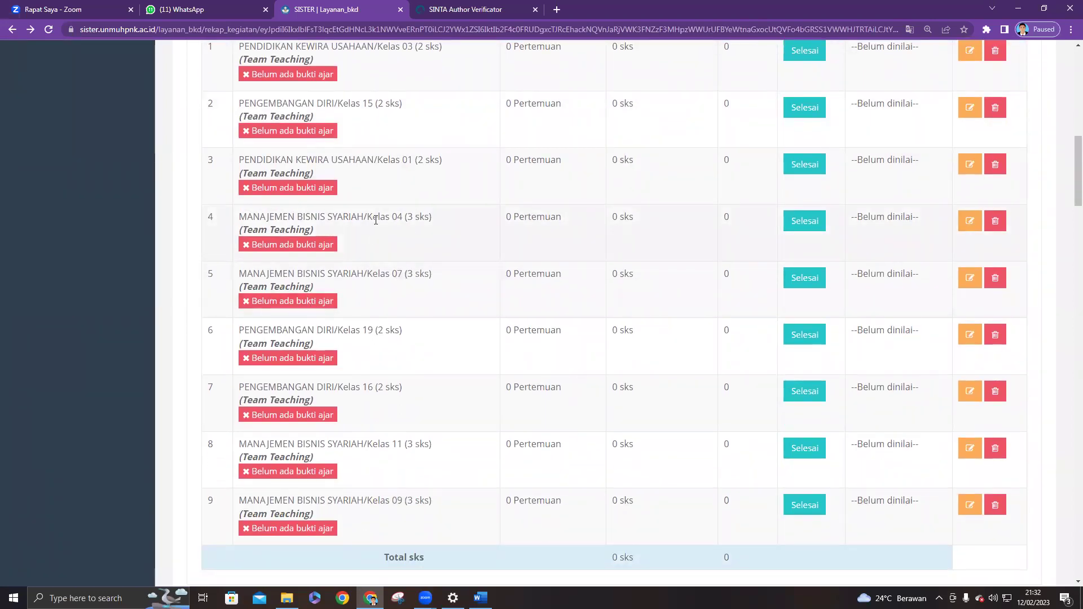
Open the MANAJEMEN BISNIS SYARIAH class 04 claim and set Jumlah Pertemuan to 16
{"action": "left_click", "coordinate": [970, 222]}
{"action": "scroll", "coordinate": [339, 349], "scroll_direction": "down", "scroll_amount": 1}
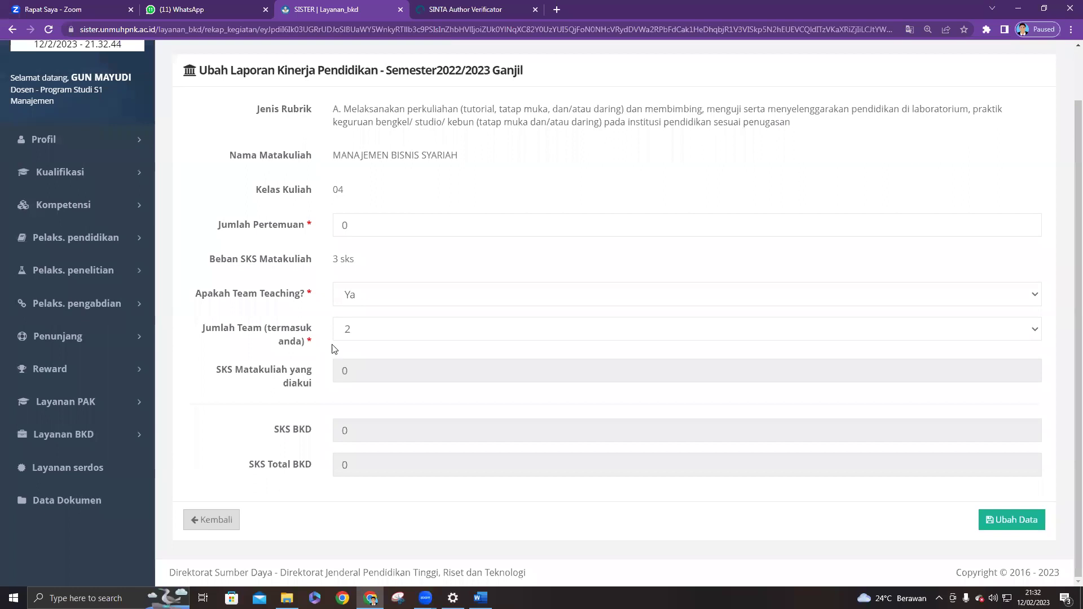
{"action": "left_click", "coordinate": [389, 331]}
{"action": "left_click", "coordinate": [389, 332]}
{"action": "left_click", "coordinate": [311, 230]}
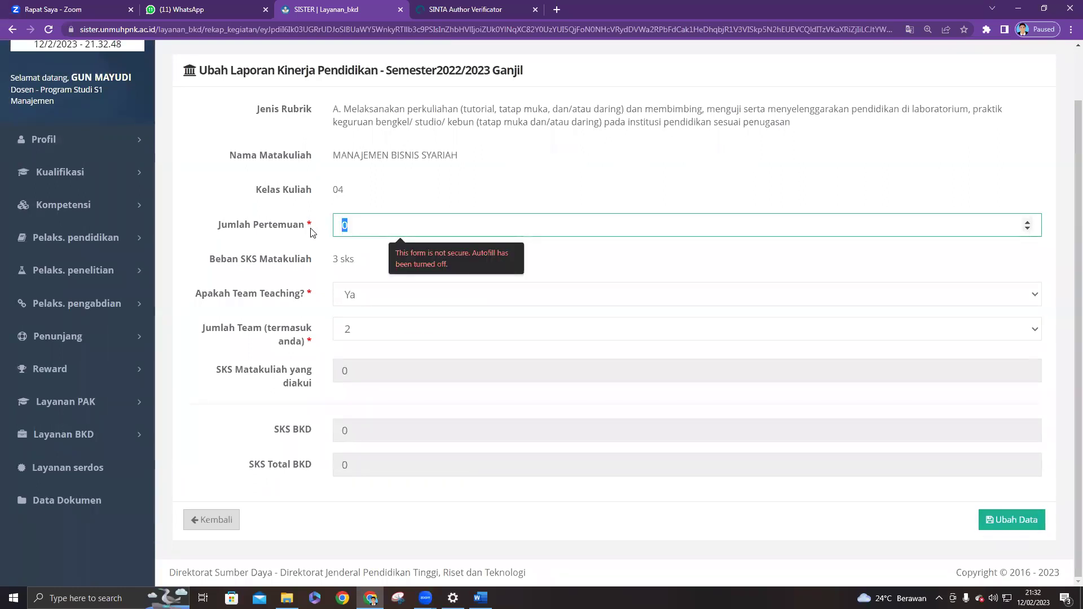
{"action": "type", "text": "16"}
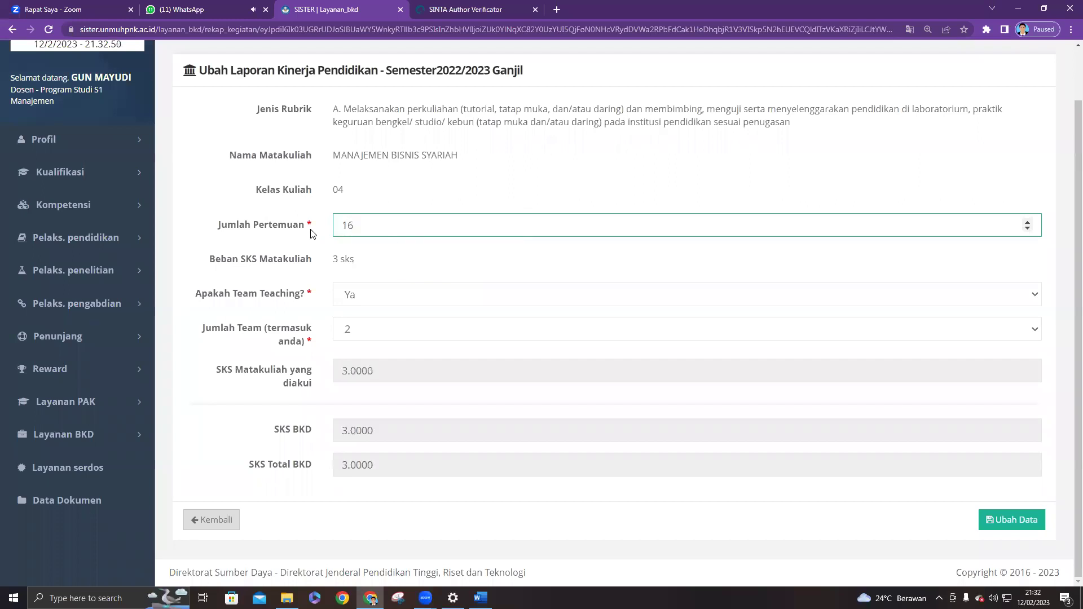
Keep Team Teaching as Ya, set Jumlah Team to 3, and save the claim
{"action": "left_click", "coordinate": [375, 301]}
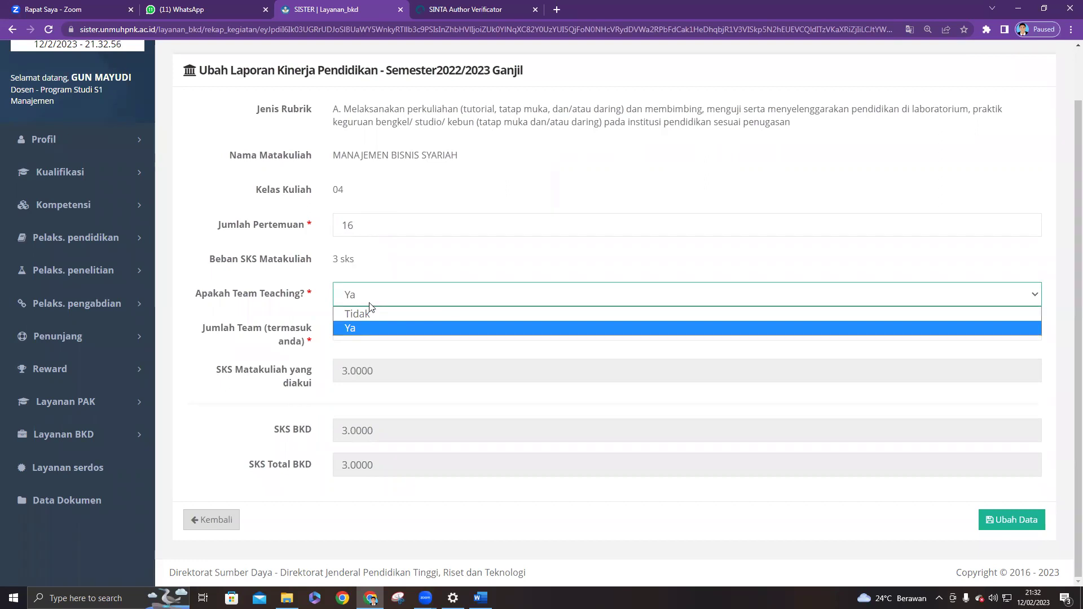
{"action": "left_click", "coordinate": [376, 327]}
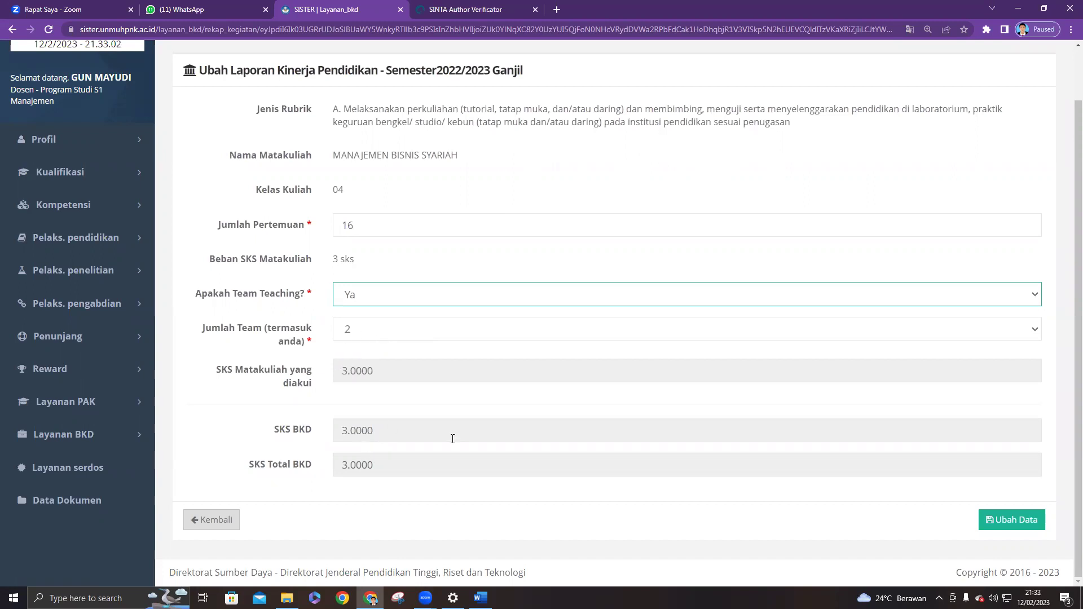
{"action": "left_click", "coordinate": [418, 332]}
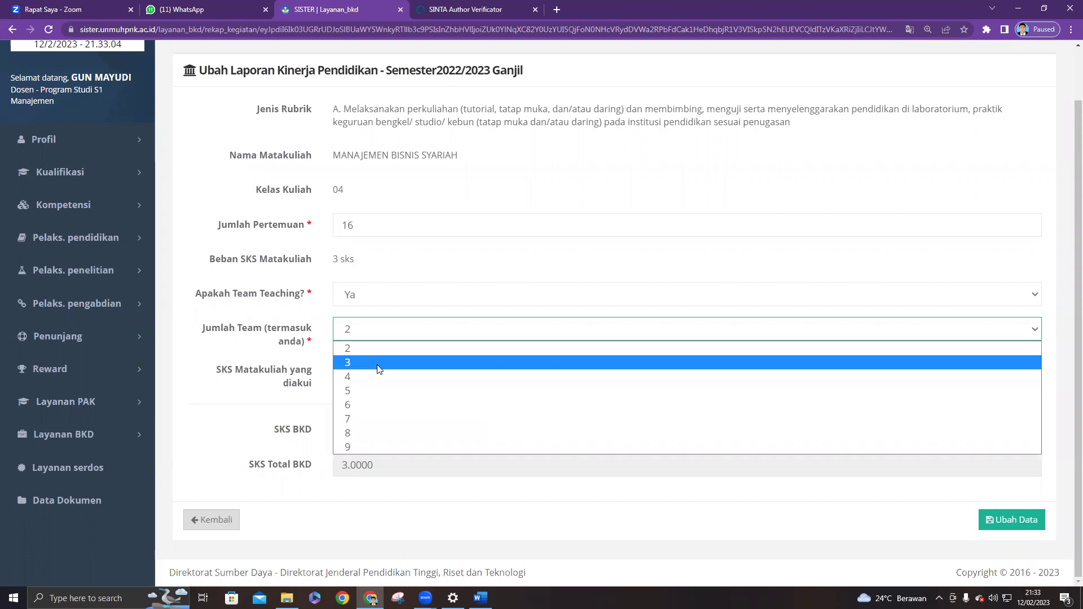
{"action": "left_click", "coordinate": [363, 401]}
{"action": "left_click", "coordinate": [365, 336]}
{"action": "left_click", "coordinate": [360, 362]}
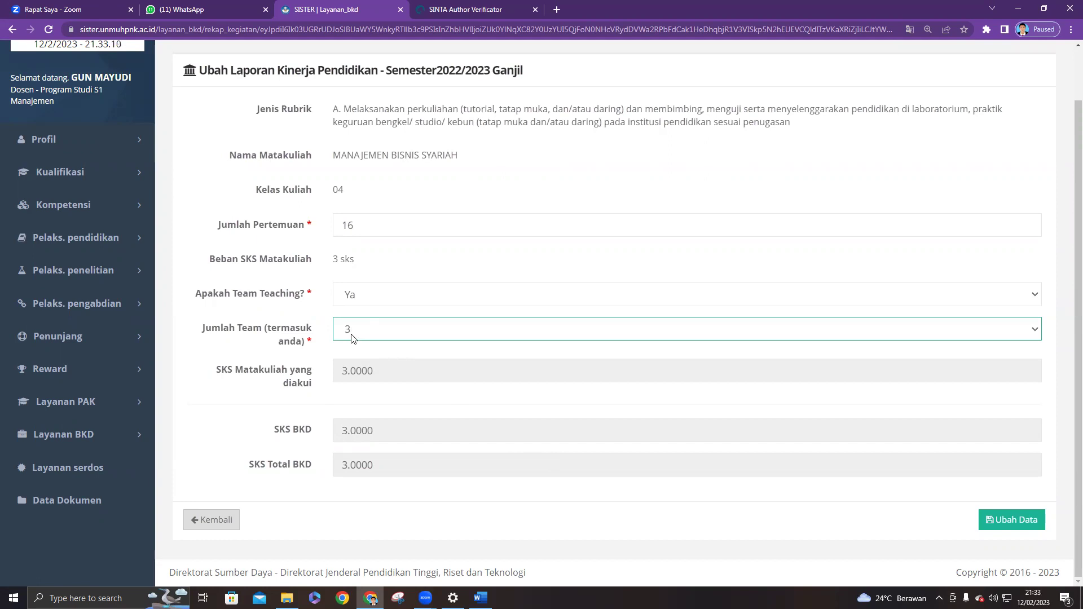
{"action": "left_click", "coordinate": [1010, 521]}
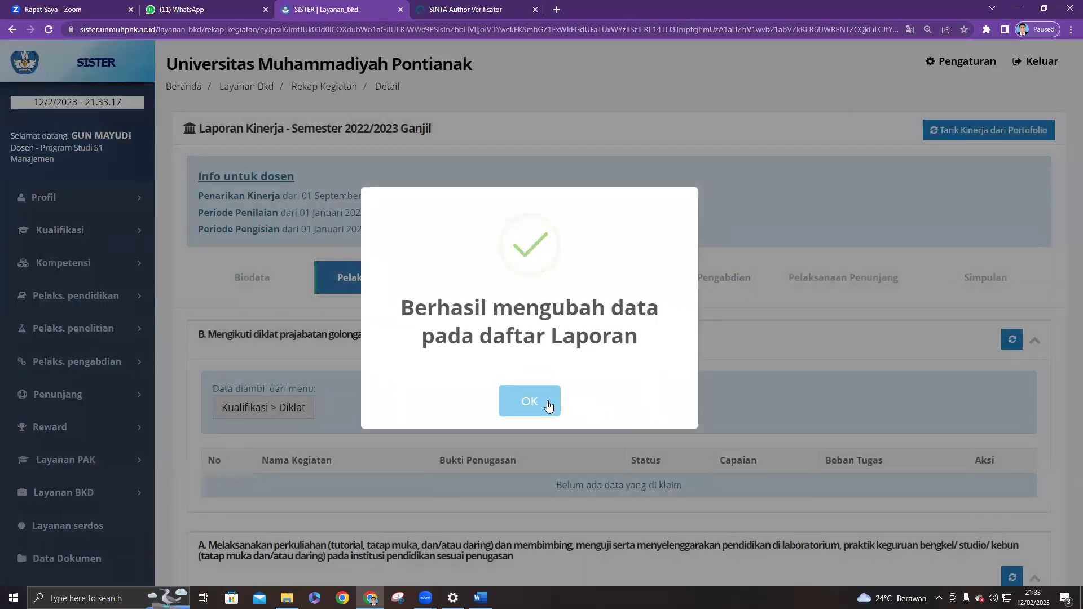
{"action": "left_click", "coordinate": [548, 405]}
{"action": "scroll", "coordinate": [617, 363], "scroll_direction": "down", "scroll_amount": 8}
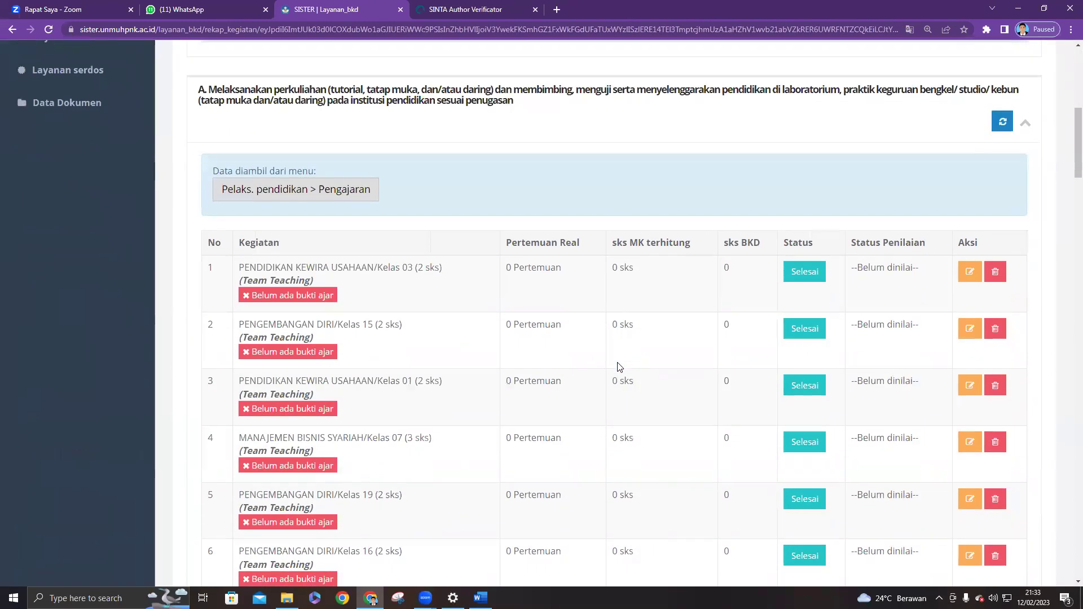
{"action": "scroll", "coordinate": [619, 367], "scroll_direction": "down", "scroll_amount": 5}
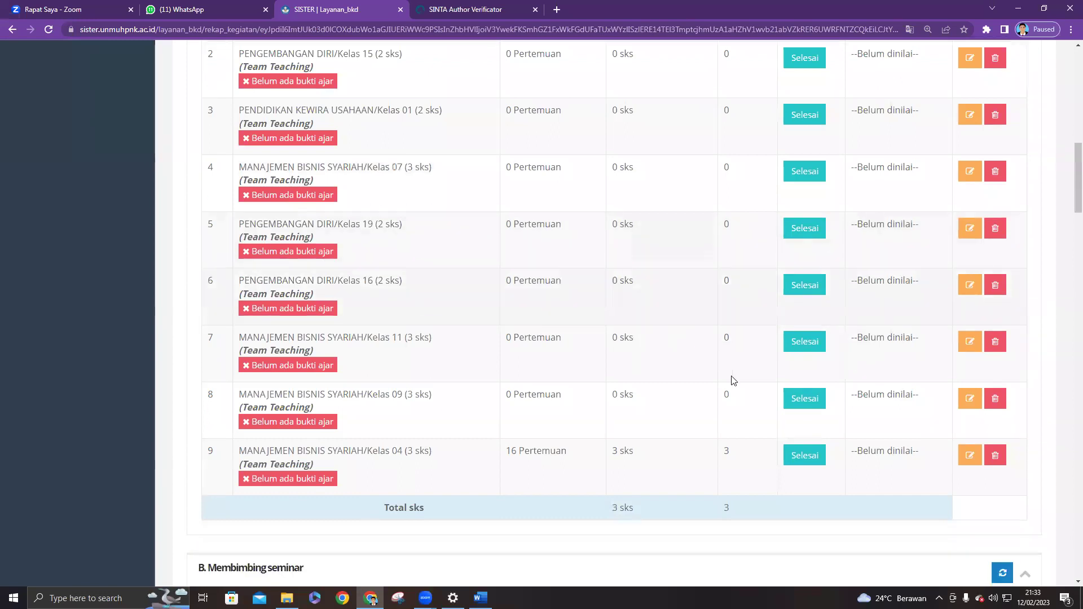
{"action": "scroll", "coordinate": [733, 380], "scroll_direction": "down", "scroll_amount": 2}
{"action": "left_click_drag", "start_coordinate": [729, 334], "coordinate": [727, 389]}
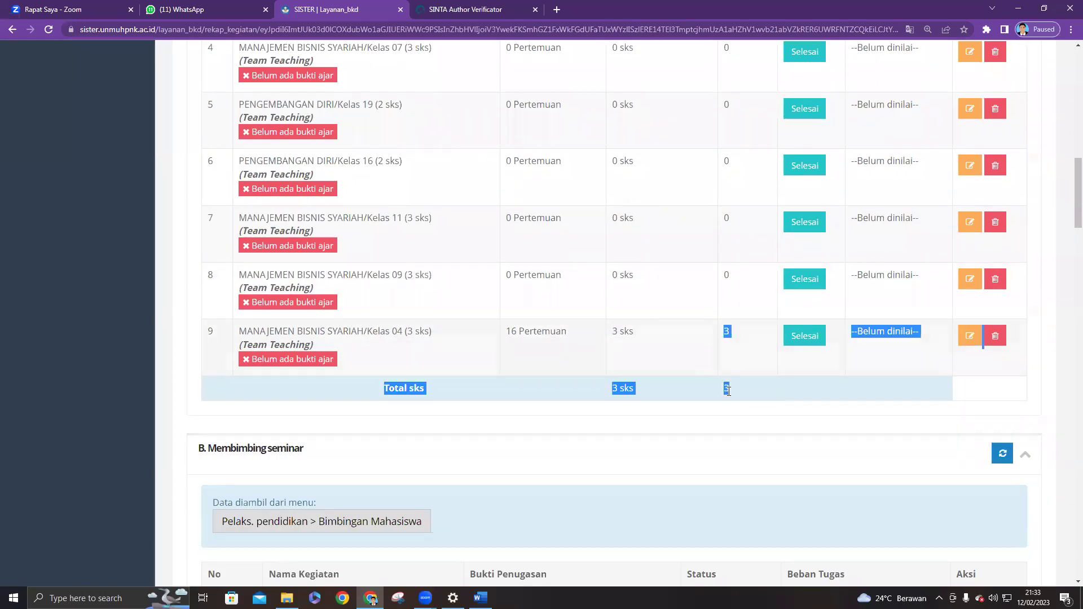
{"action": "scroll", "coordinate": [728, 391], "scroll_direction": "up", "scroll_amount": 13}
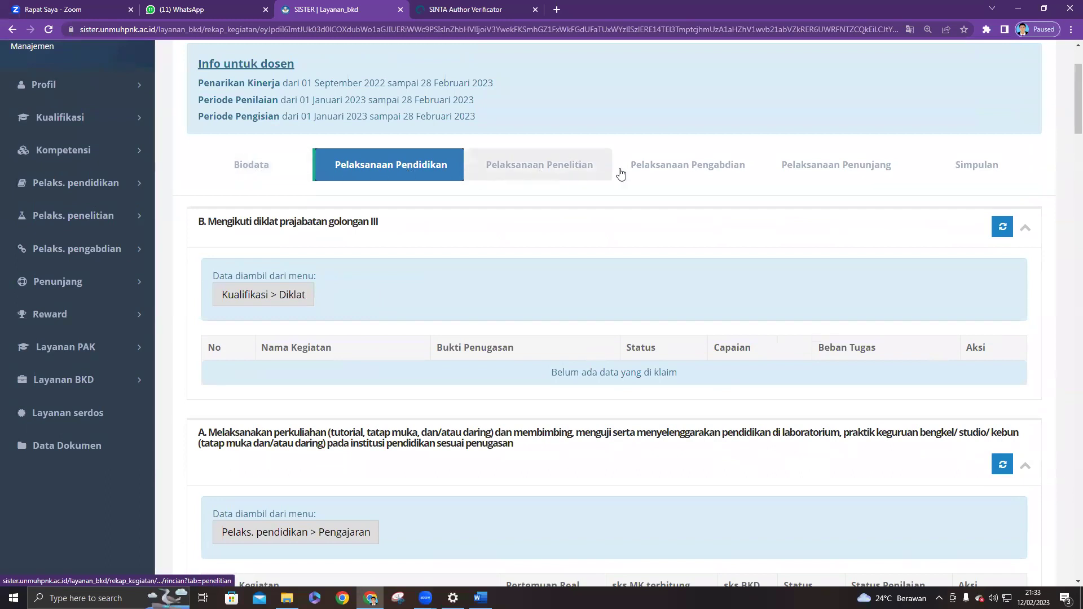
{"action": "left_click", "coordinate": [991, 167]}
{"action": "scroll", "coordinate": [835, 361], "scroll_direction": "down", "scroll_amount": 3}
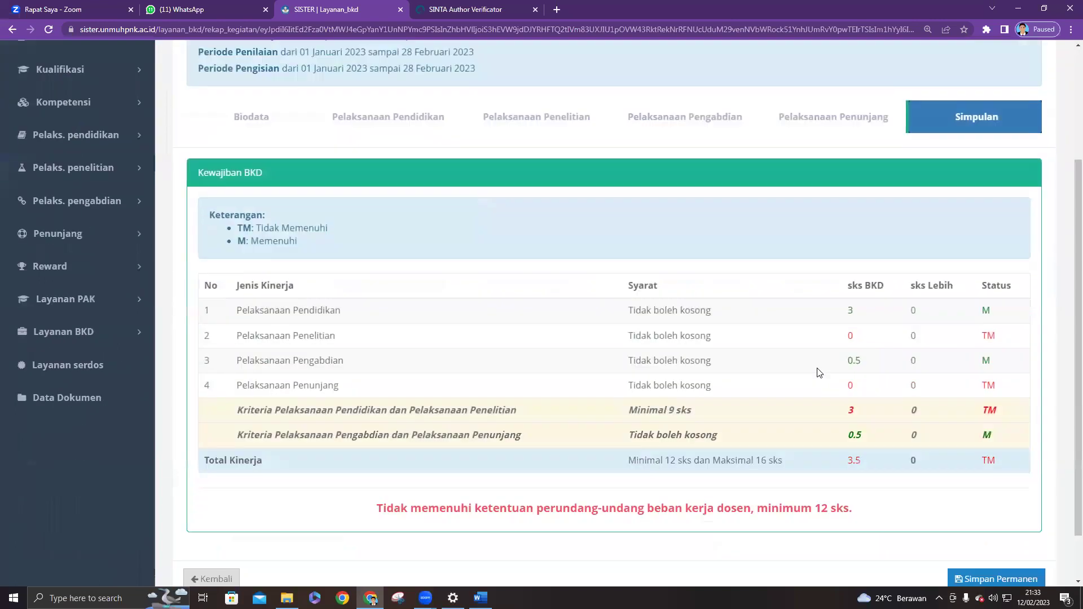
{"action": "left_click_drag", "start_coordinate": [849, 305], "coordinate": [799, 548]}
{"action": "left_click_drag", "start_coordinate": [621, 452], "coordinate": [789, 452]}
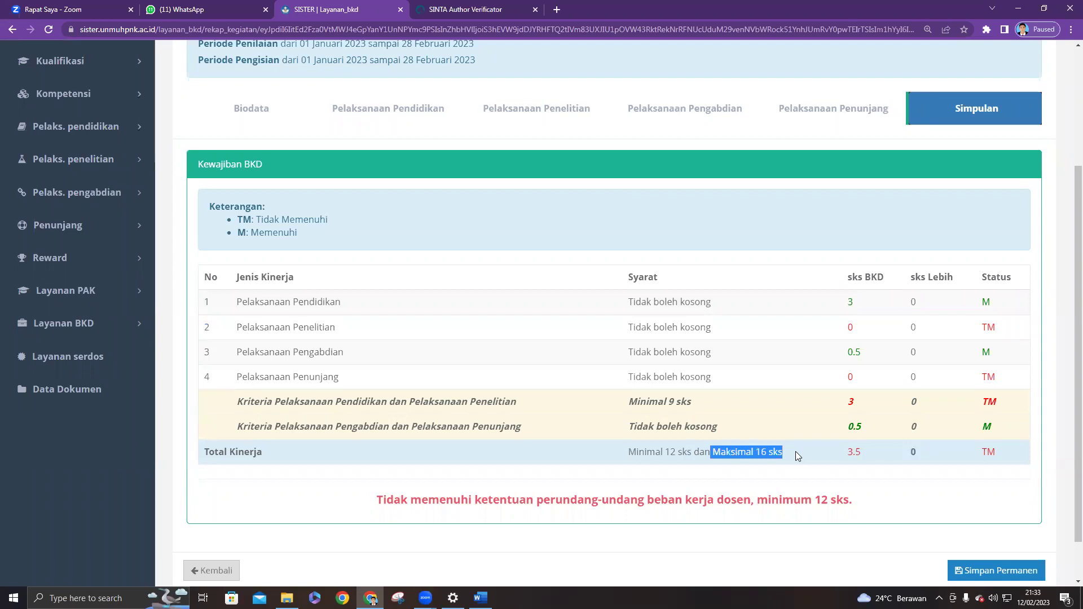
{"action": "left_click", "coordinate": [617, 332]}
{"action": "left_click_drag", "start_coordinate": [617, 332], "coordinate": [711, 329]}
{"action": "left_click_drag", "start_coordinate": [623, 353], "coordinate": [713, 352]}
{"action": "left_click_drag", "start_coordinate": [627, 378], "coordinate": [738, 382]}
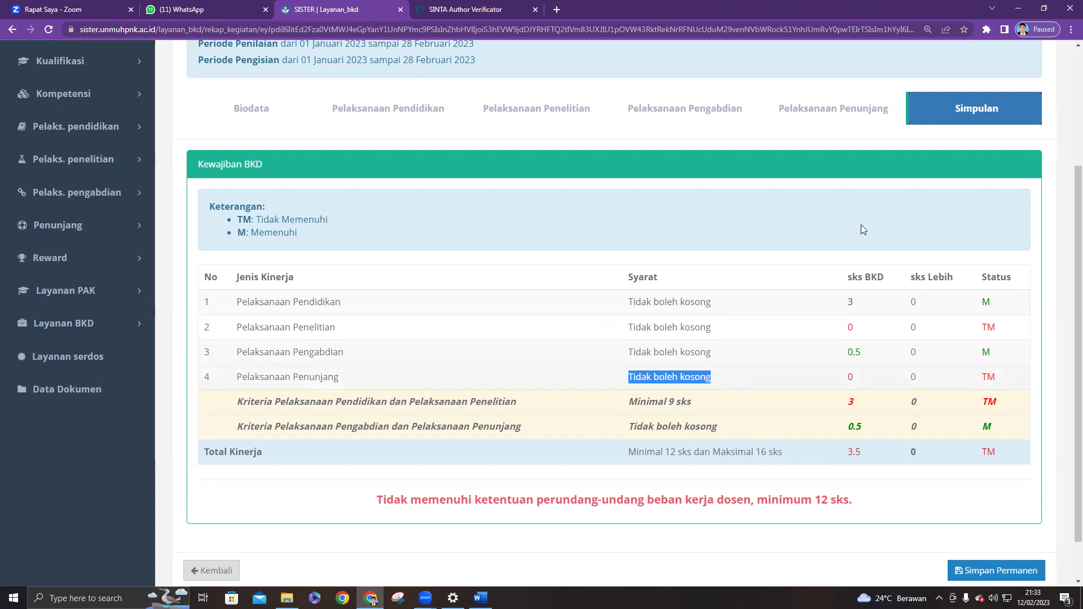
{"action": "scroll", "coordinate": [844, 189], "scroll_direction": "up", "scroll_amount": 1}
{"action": "left_click", "coordinate": [361, 169]}
{"action": "scroll", "coordinate": [642, 389], "scroll_direction": "down", "scroll_amount": 10}
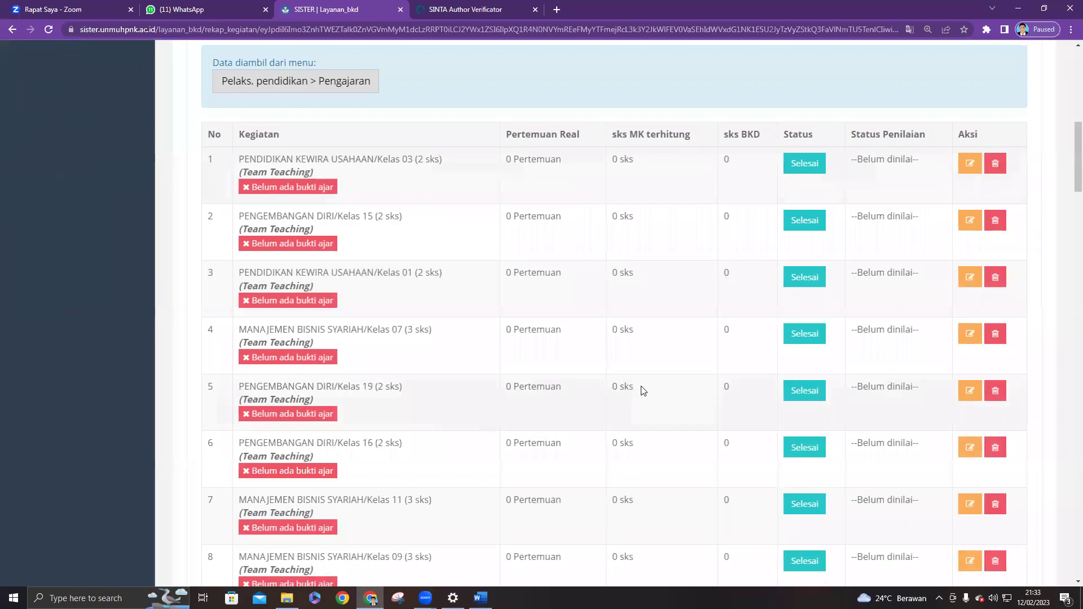
Open the 'Belum ada bukti ajar' evidence page for the class 04 claim
{"action": "scroll", "coordinate": [642, 389], "scroll_direction": "down", "scroll_amount": 5}
{"action": "scroll", "coordinate": [641, 384], "scroll_direction": "up", "scroll_amount": 3}
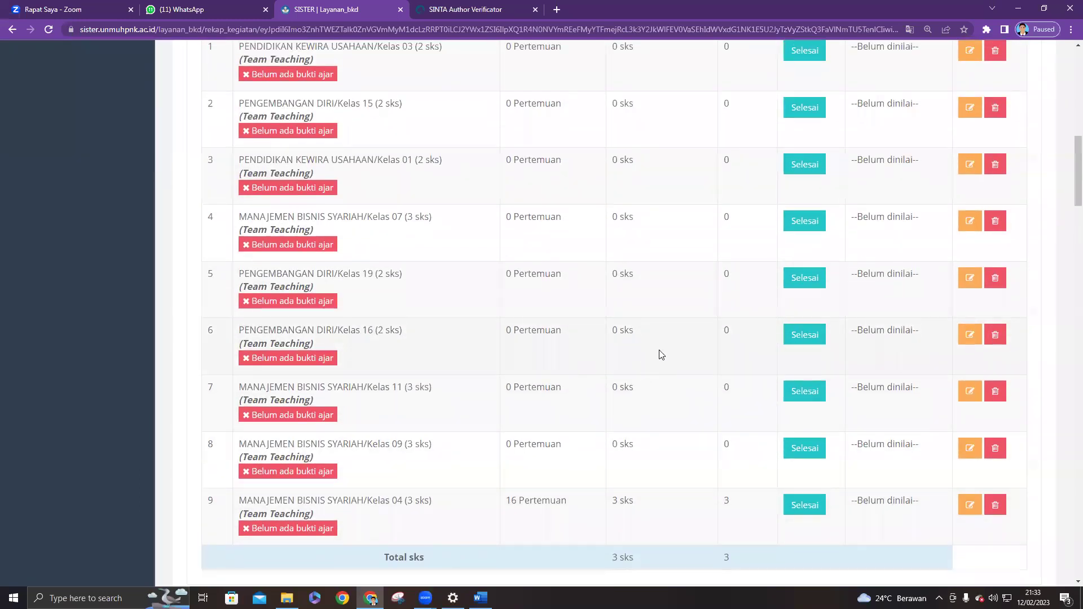
{"action": "scroll", "coordinate": [779, 281], "scroll_direction": "up", "scroll_amount": 3}
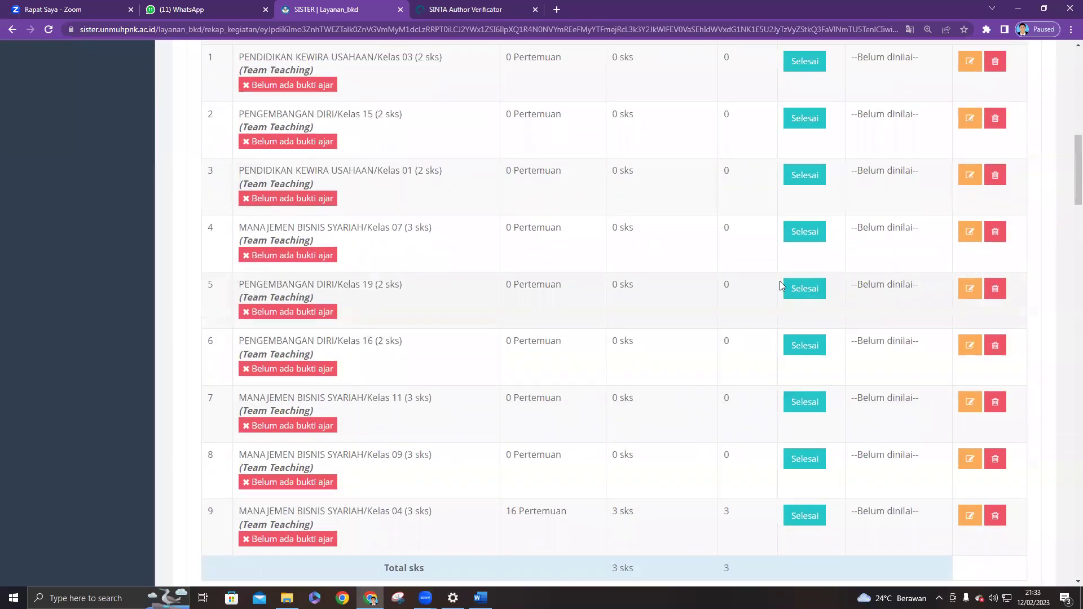
{"action": "scroll", "coordinate": [351, 316], "scroll_direction": "down", "scroll_amount": 4}
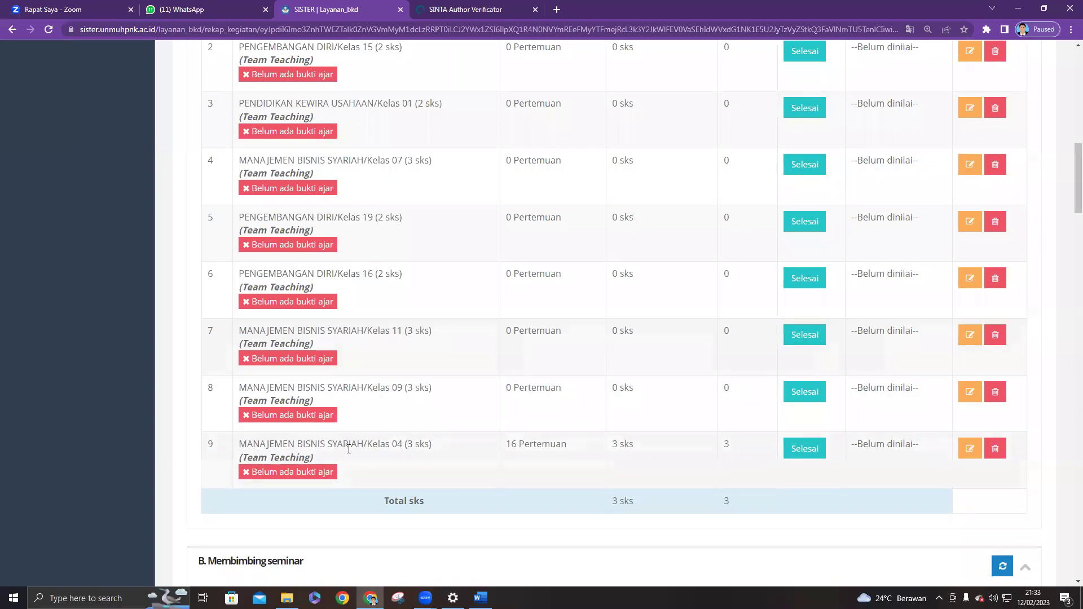
{"action": "left_click", "coordinate": [290, 474]}
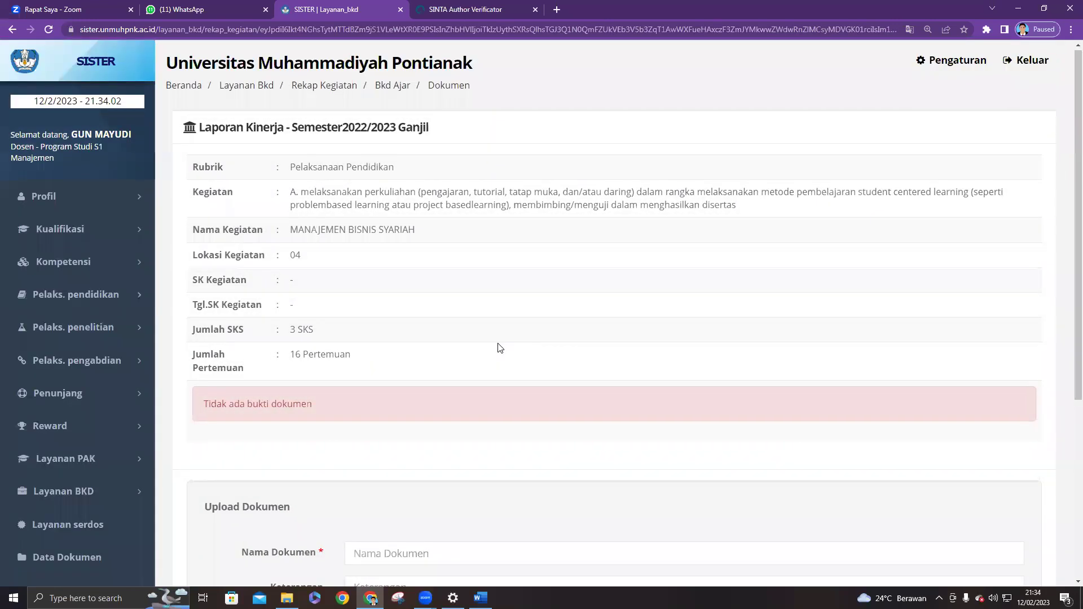
Try the Upload Dokumen form's name, description and Jenis Dokumen fields without entering anything
{"action": "scroll", "coordinate": [498, 348], "scroll_direction": "down", "scroll_amount": 5}
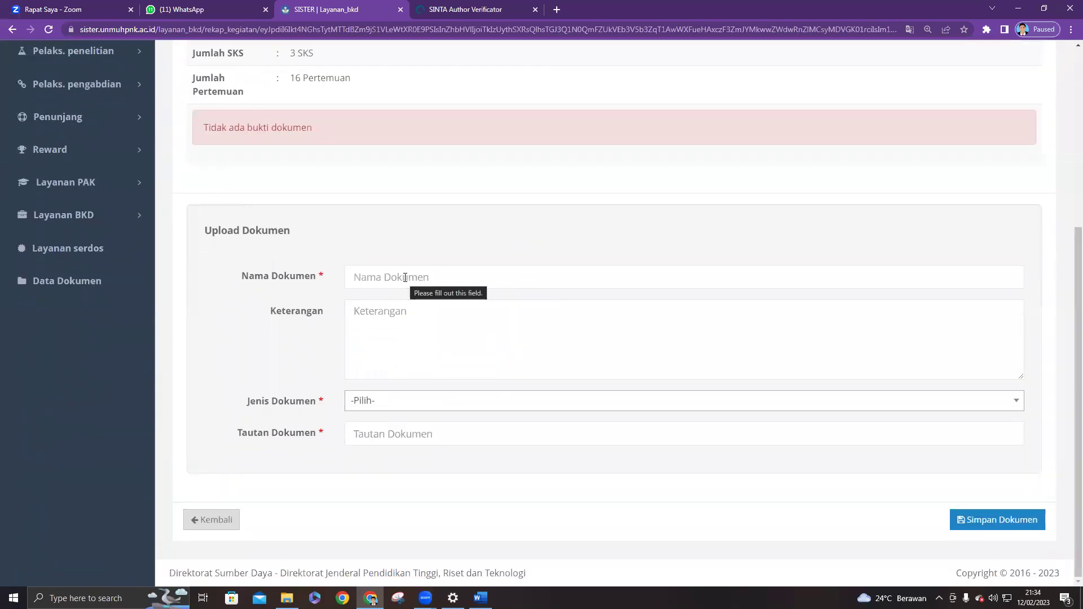
{"action": "left_click", "coordinate": [404, 280]}
{"action": "left_click", "coordinate": [374, 317]}
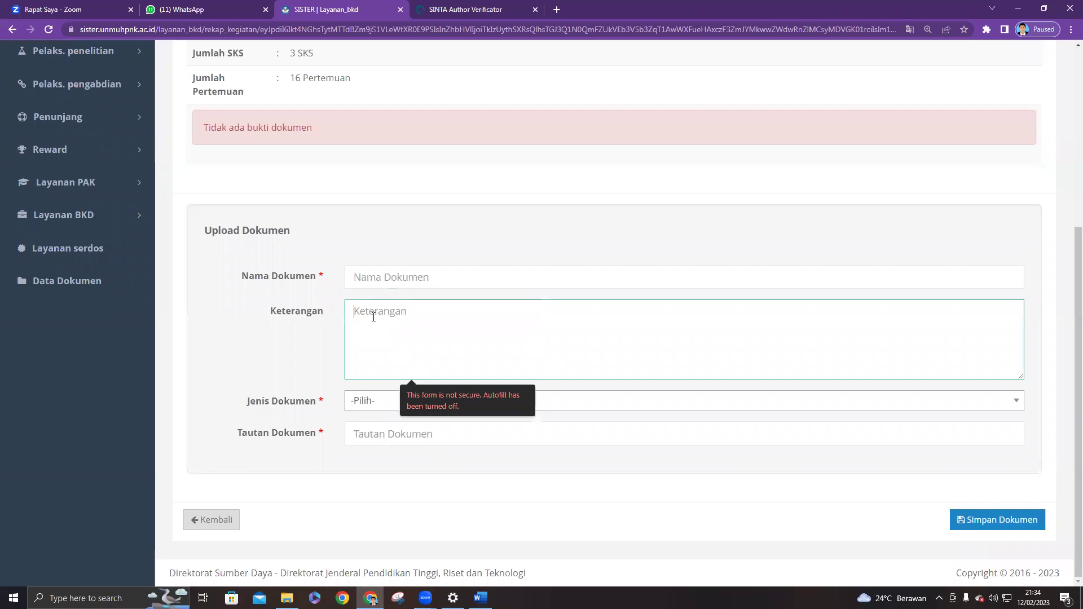
{"action": "left_click", "coordinate": [371, 401]}
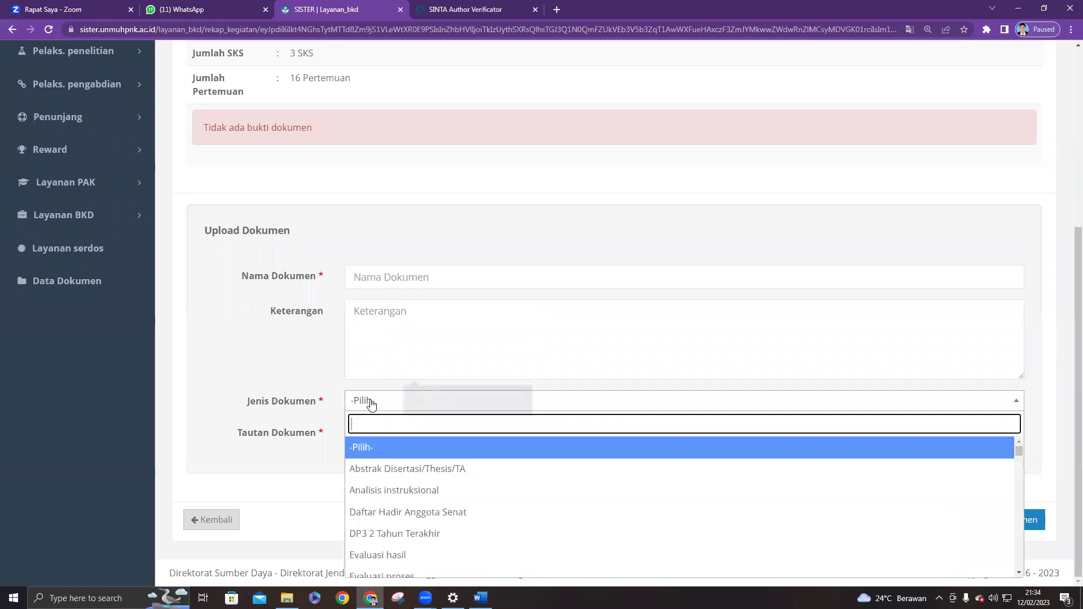
{"action": "left_click", "coordinate": [420, 230]}
{"action": "scroll", "coordinate": [844, 210], "scroll_direction": "up", "scroll_amount": 5}
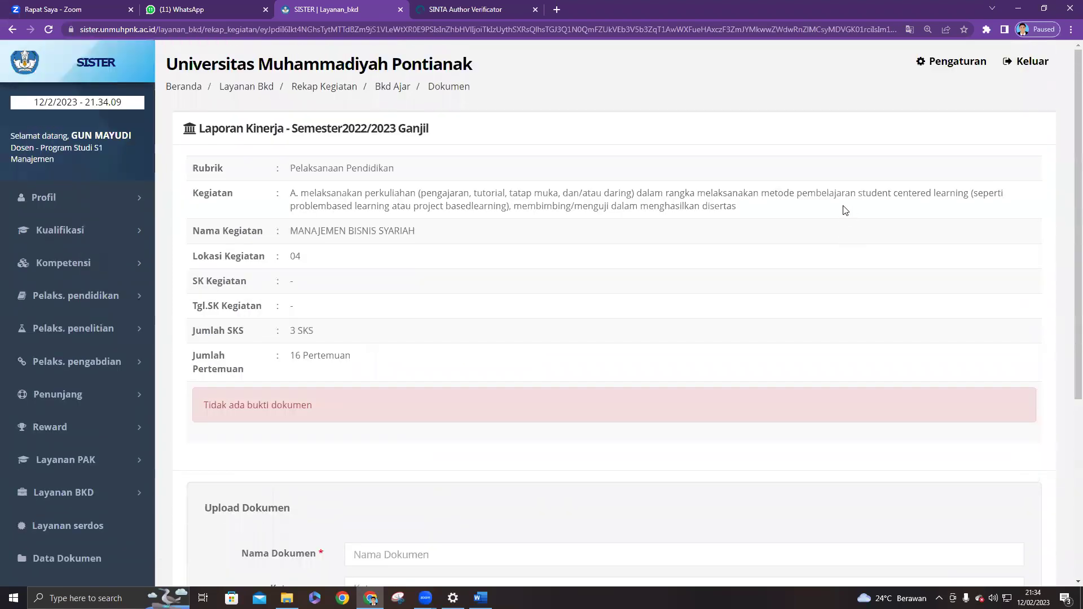
Log out and sign in with the second lecturer's saved account
{"action": "left_click", "coordinate": [1036, 63]}
{"action": "left_click", "coordinate": [577, 267]}
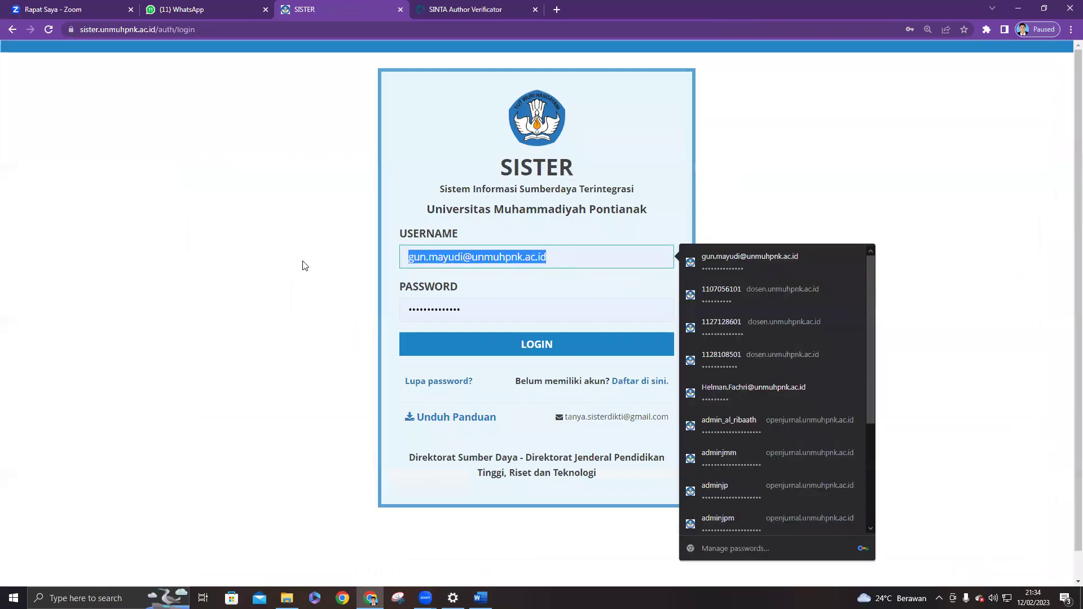
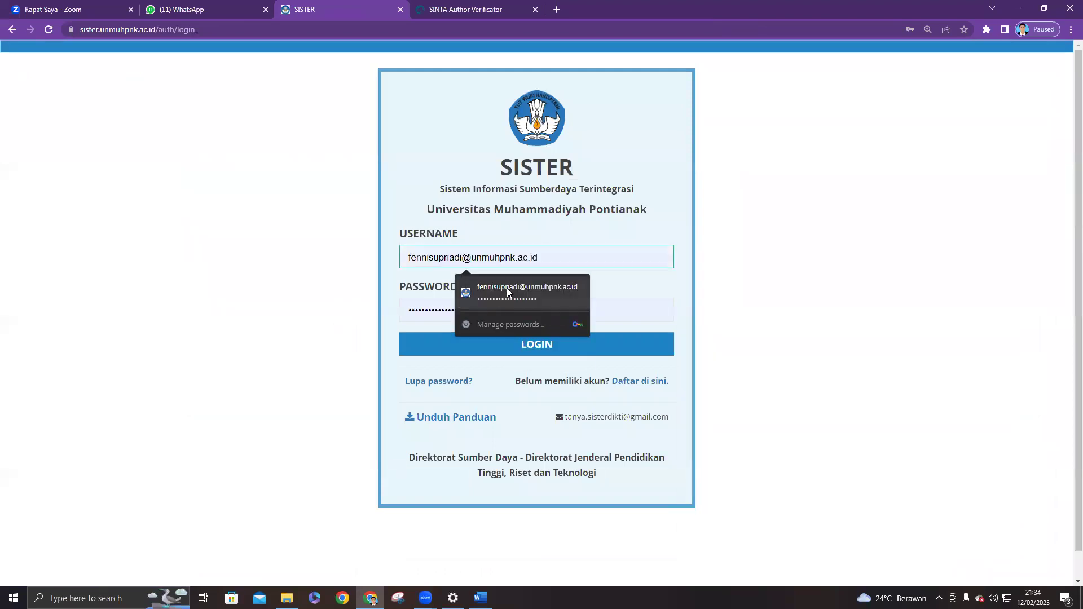
{"action": "left_click", "coordinate": [507, 288]}
{"action": "left_click", "coordinate": [508, 344]}
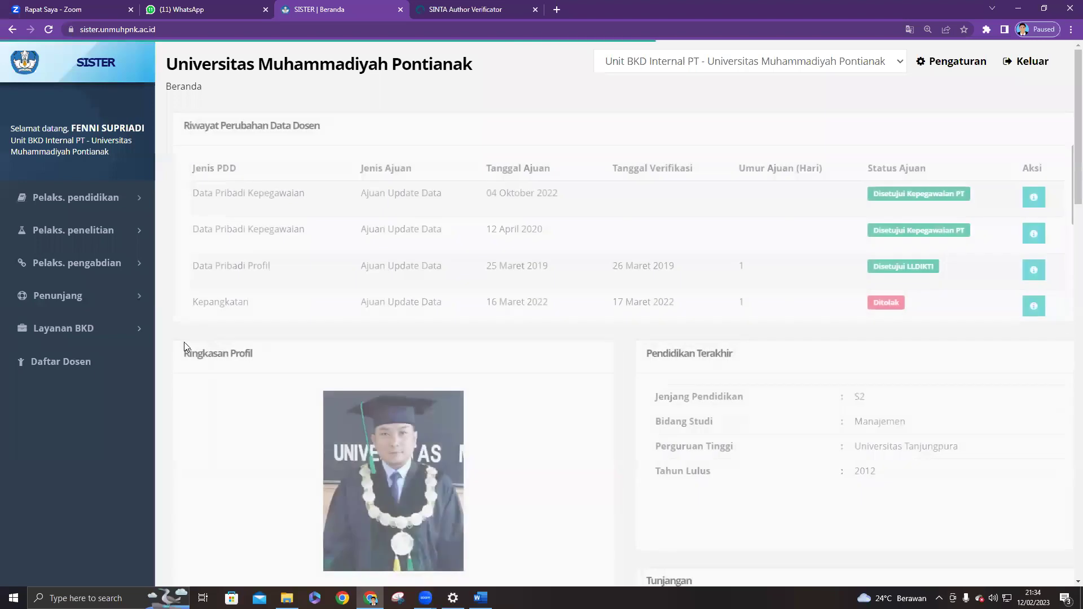
Switch the user role to Dosen - Program Studi S1 Manajemen
{"action": "left_click", "coordinate": [79, 330]}
{"action": "left_click", "coordinate": [97, 418]}
{"action": "left_click", "coordinate": [641, 63]}
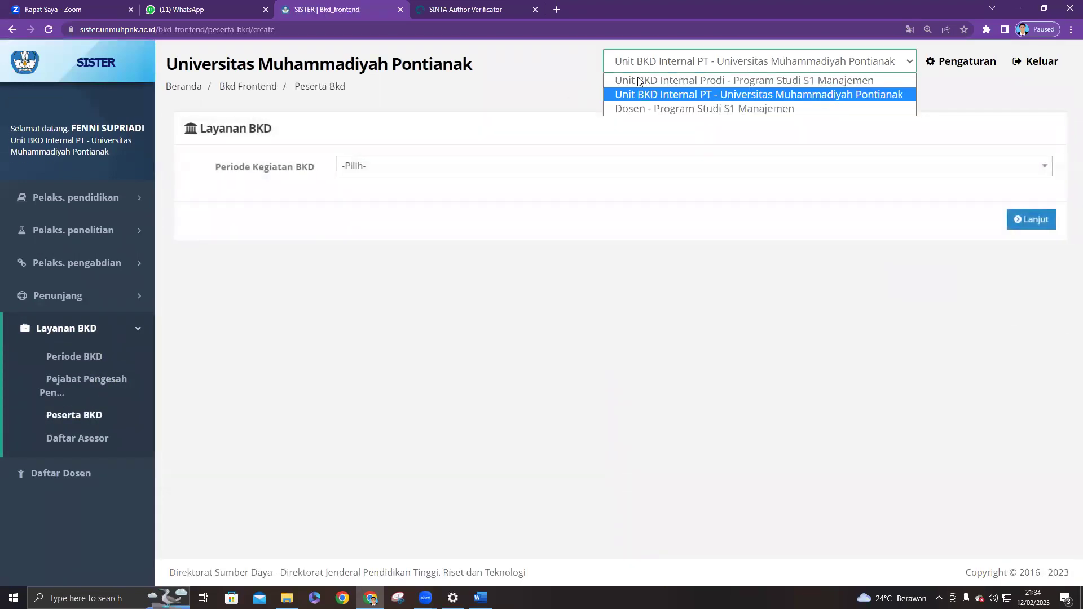
{"action": "left_click", "coordinate": [643, 111]}
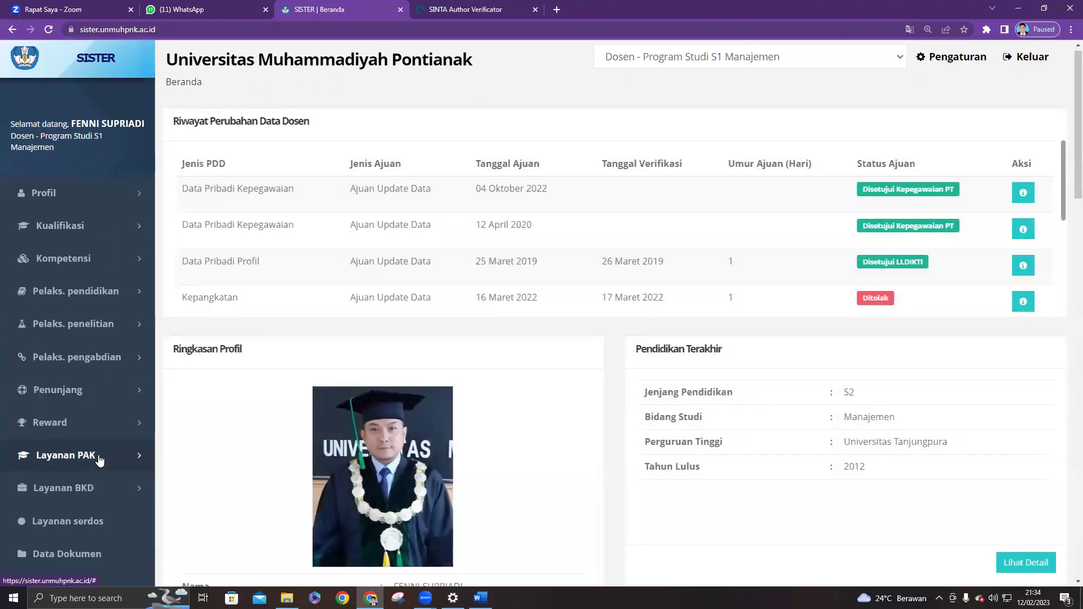
{"action": "scroll", "coordinate": [99, 460], "scroll_direction": "down", "scroll_amount": 2}
{"action": "left_click", "coordinate": [87, 379]}
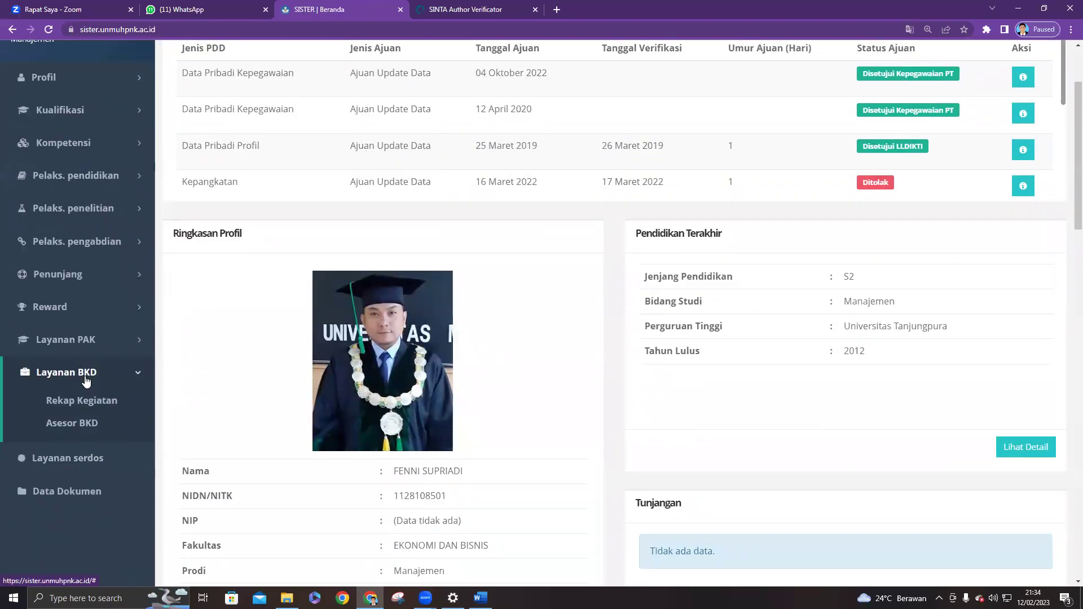
{"action": "left_click", "coordinate": [87, 379]}
{"action": "scroll", "coordinate": [693, 234], "scroll_direction": "up", "scroll_amount": 2}
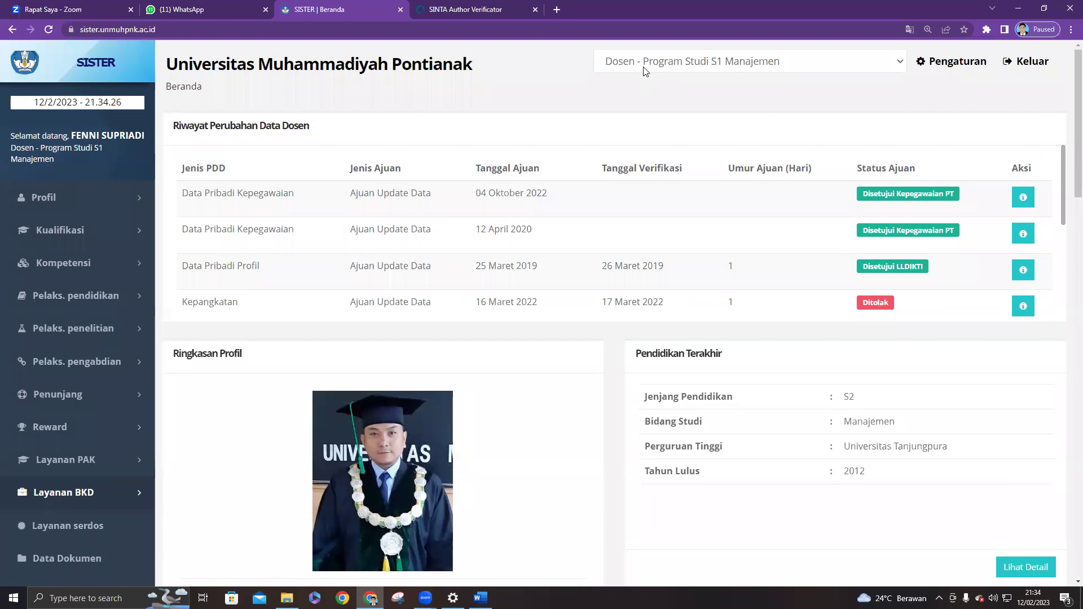
Open the role list, then go to Layanan BKD's Rekap Kegiatan page
{"action": "left_click", "coordinate": [645, 68]}
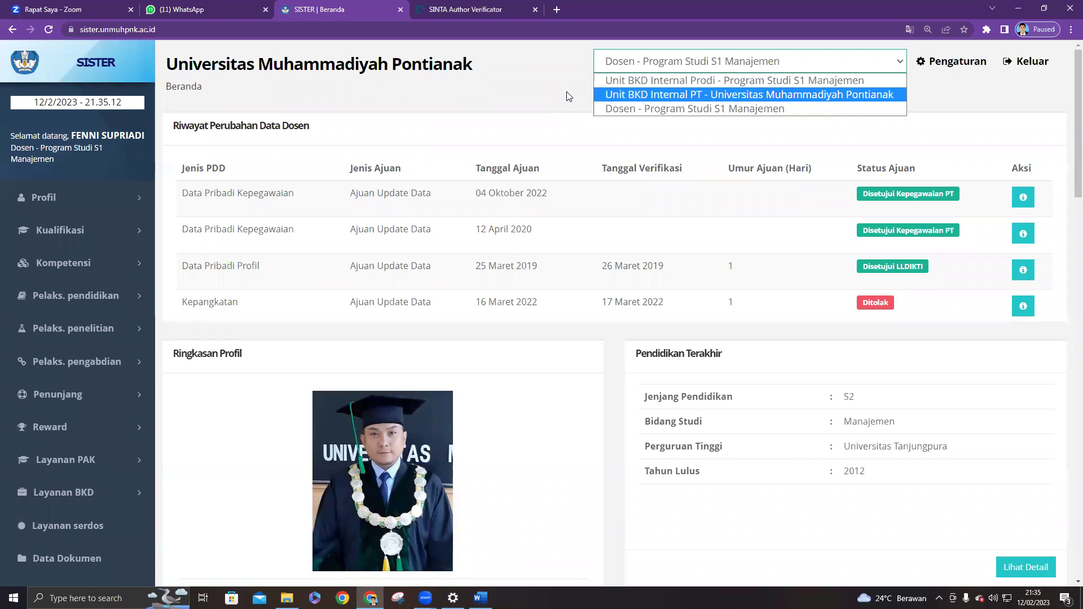
{"action": "scroll", "coordinate": [283, 384], "scroll_direction": "down", "scroll_amount": 2}
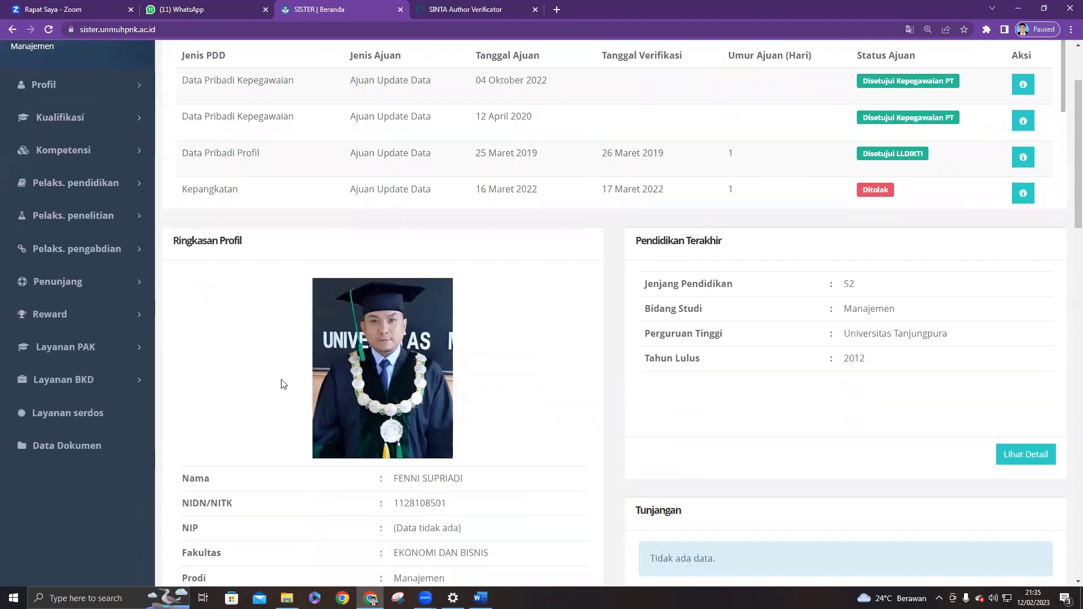
{"action": "scroll", "coordinate": [401, 320], "scroll_direction": "up", "scroll_amount": 2}
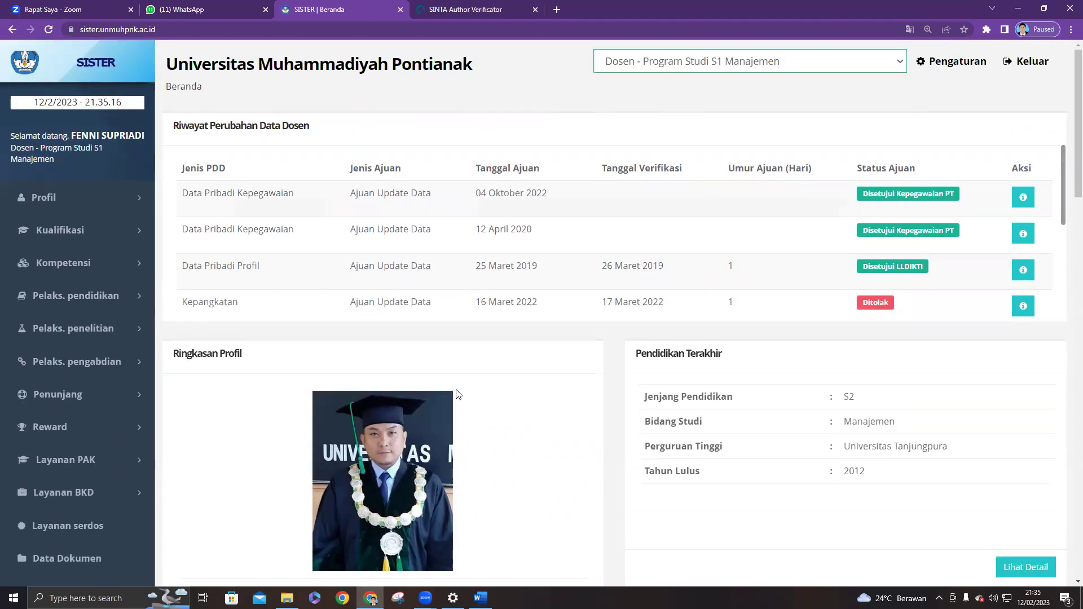
{"action": "scroll", "coordinate": [182, 443], "scroll_direction": "down", "scroll_amount": 1}
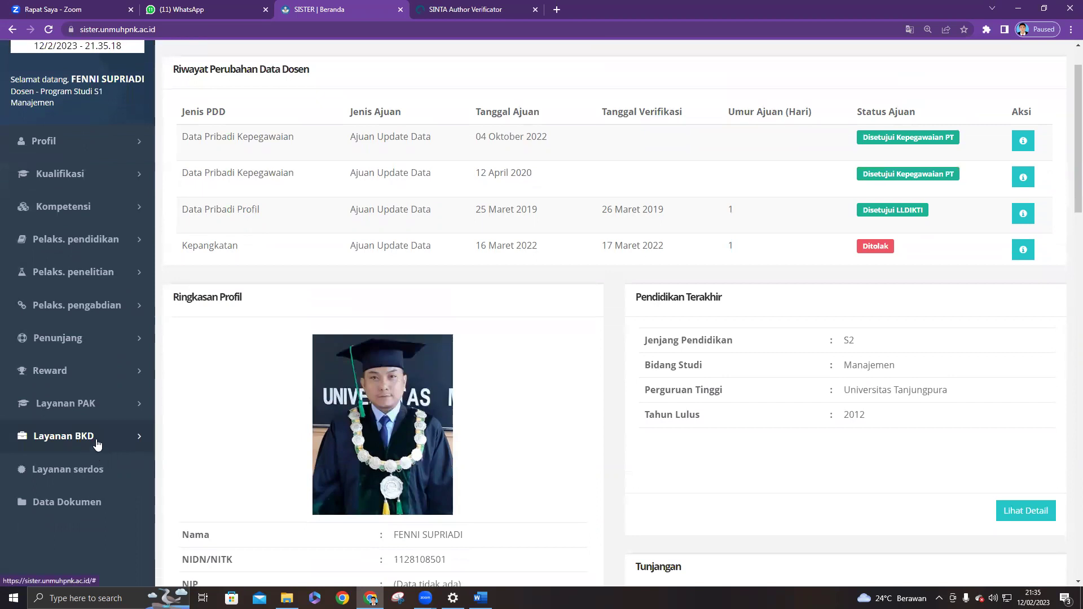
{"action": "left_click", "coordinate": [97, 445]}
{"action": "left_click", "coordinate": [99, 464]}
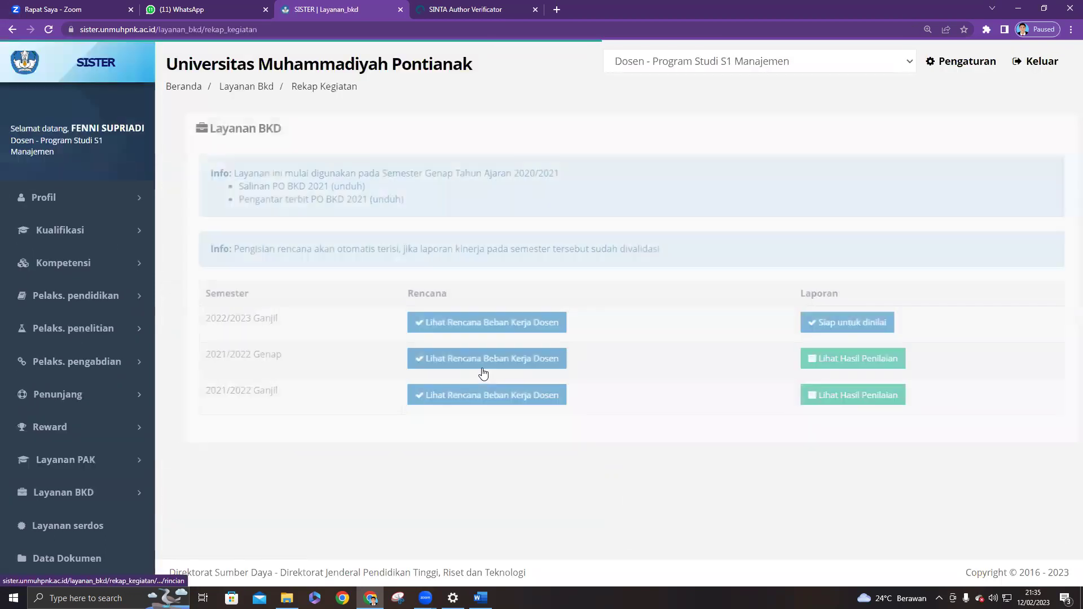
Open the 2022/2023 Ganjil performance report and view its education duties section
{"action": "left_click", "coordinate": [826, 333]}
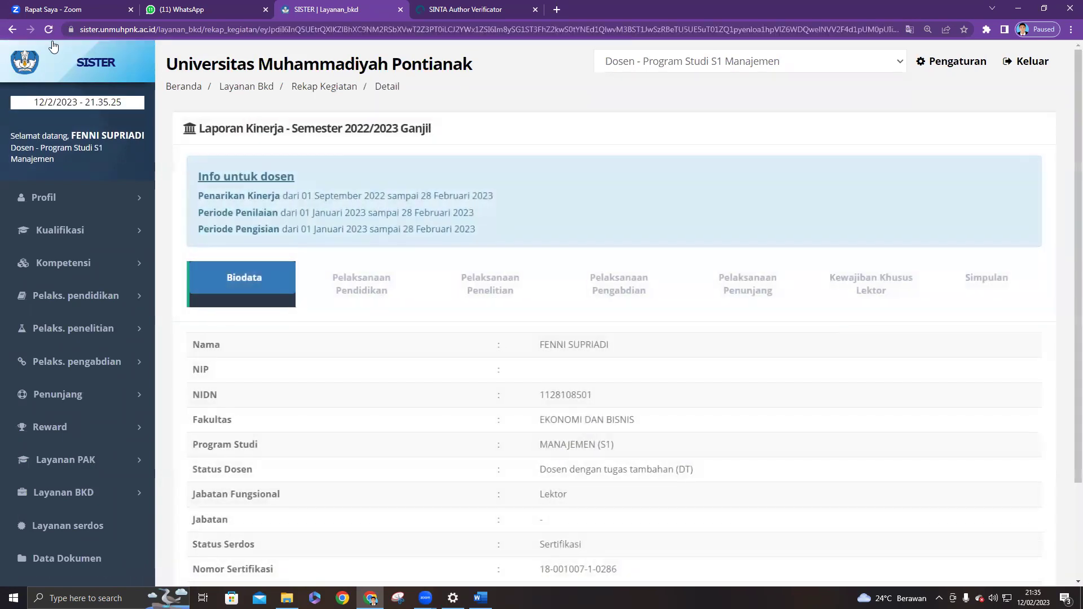
{"action": "left_click", "coordinate": [12, 29]}
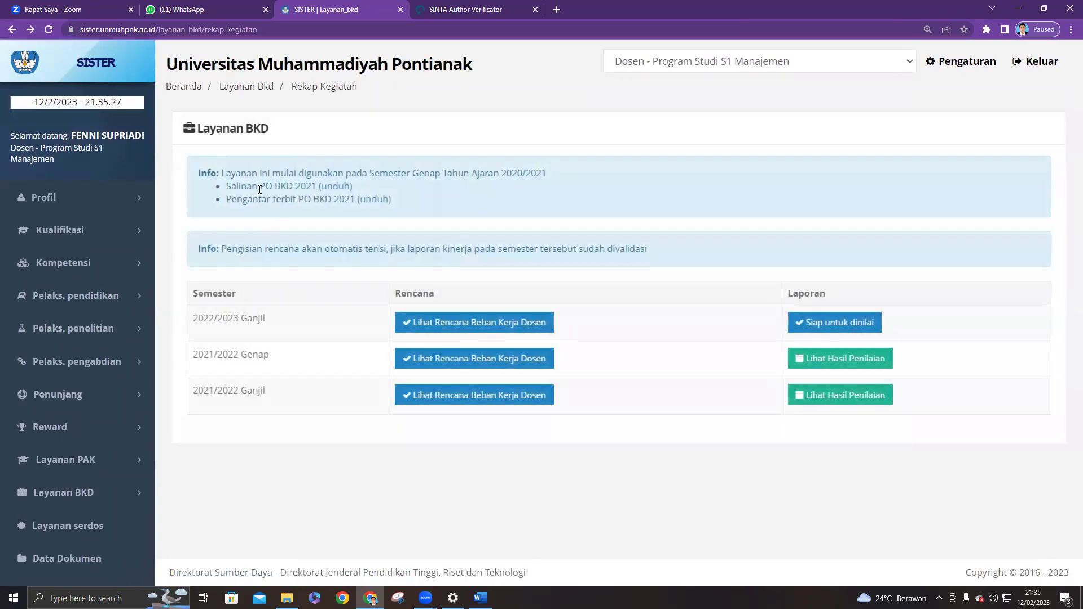
{"action": "left_click", "coordinate": [828, 323]}
{"action": "scroll", "coordinate": [372, 248], "scroll_direction": "down", "scroll_amount": 1}
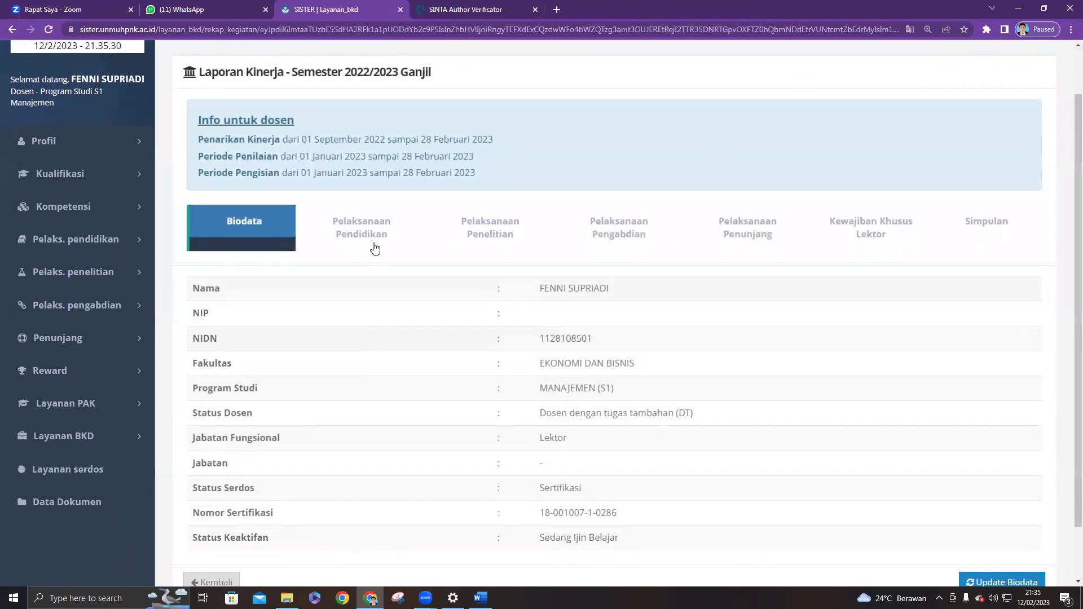
{"action": "left_click", "coordinate": [386, 239]}
{"action": "scroll", "coordinate": [382, 241], "scroll_direction": "down", "scroll_amount": 9}
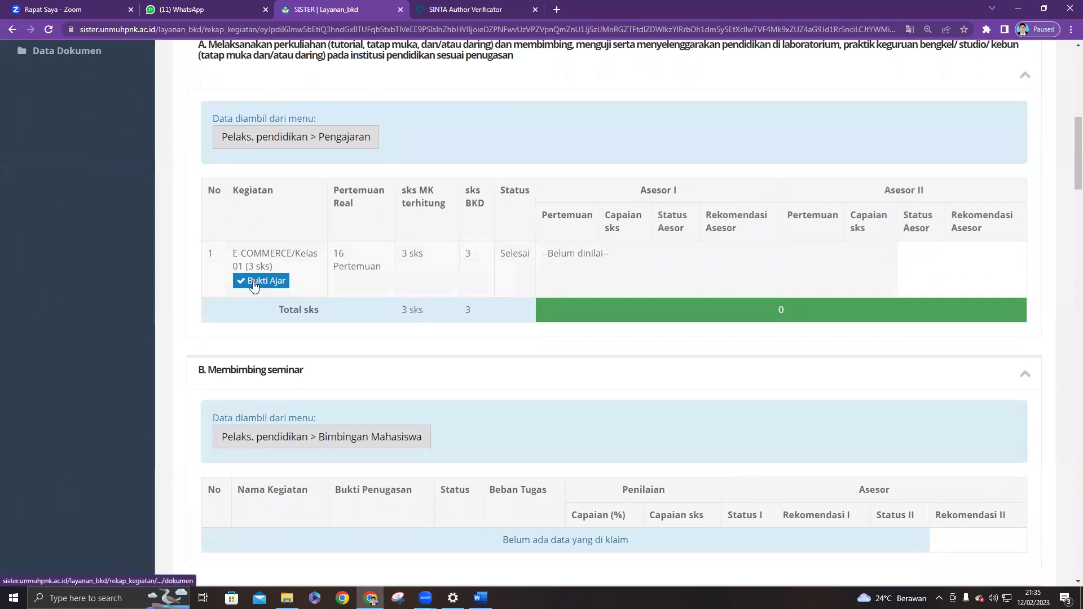
{"action": "scroll", "coordinate": [259, 265], "scroll_direction": "up", "scroll_amount": 8}
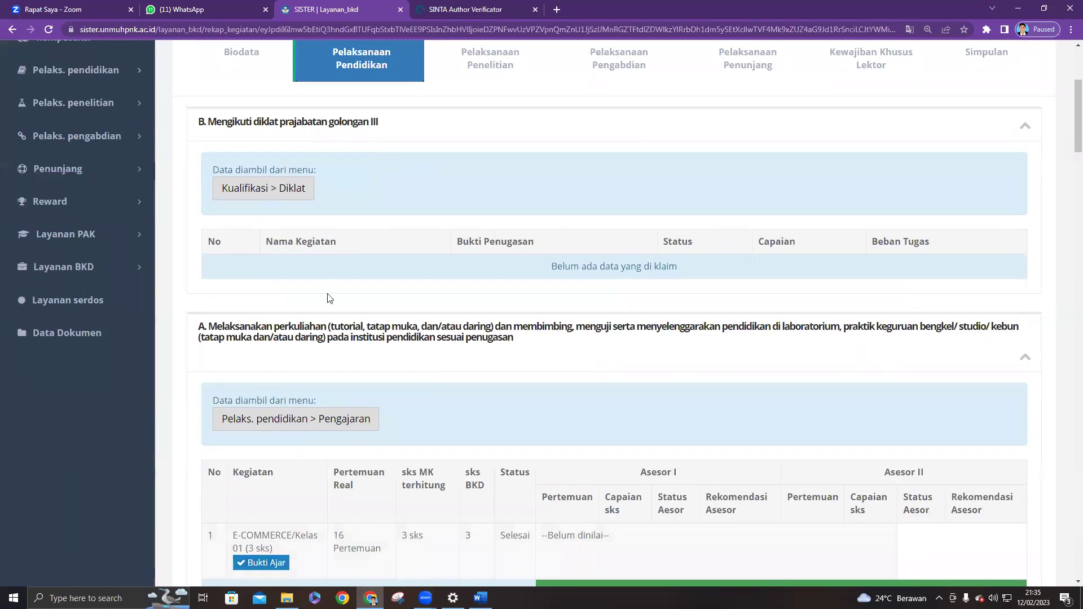
Check the lecturer's biodata, highlighting the status Dosen dengan tugas tambahan (DT)
{"action": "left_click", "coordinate": [251, 236]}
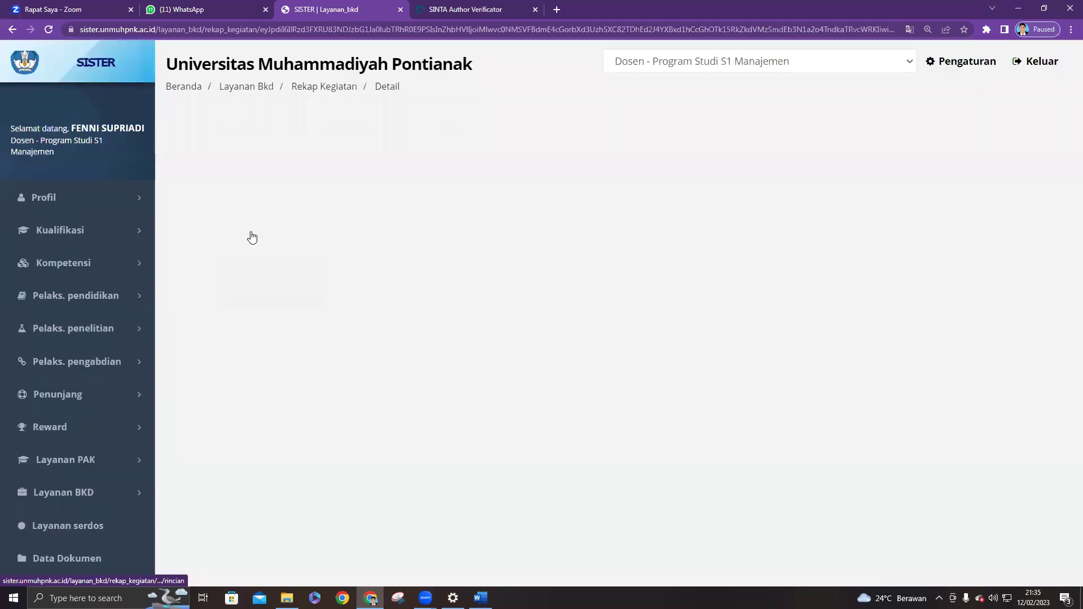
{"action": "left_click", "coordinate": [375, 293]}
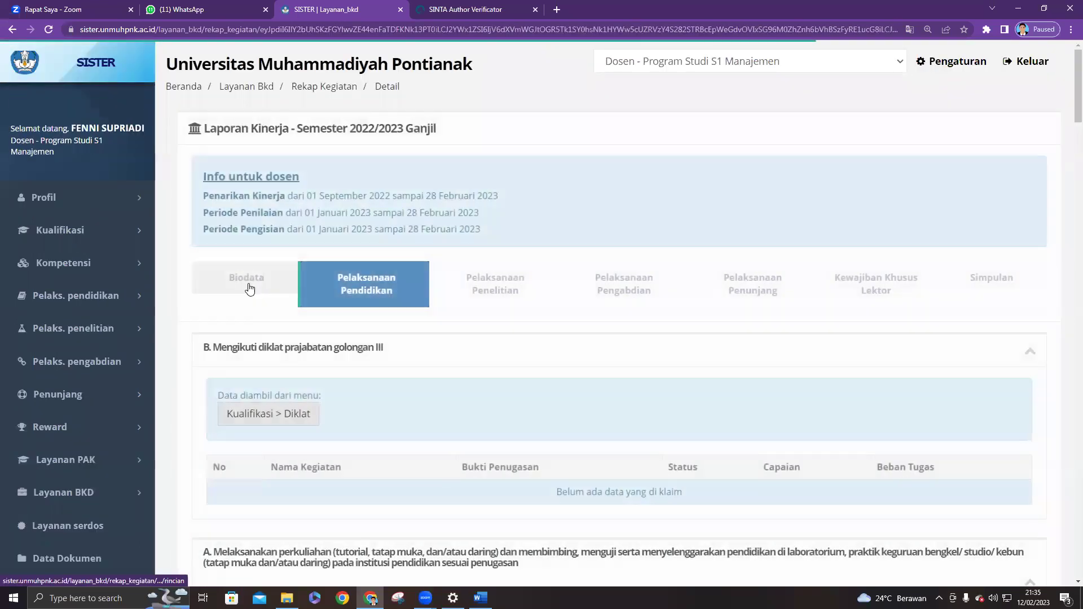
{"action": "left_click", "coordinate": [268, 296]}
{"action": "scroll", "coordinate": [508, 338], "scroll_direction": "down", "scroll_amount": 2}
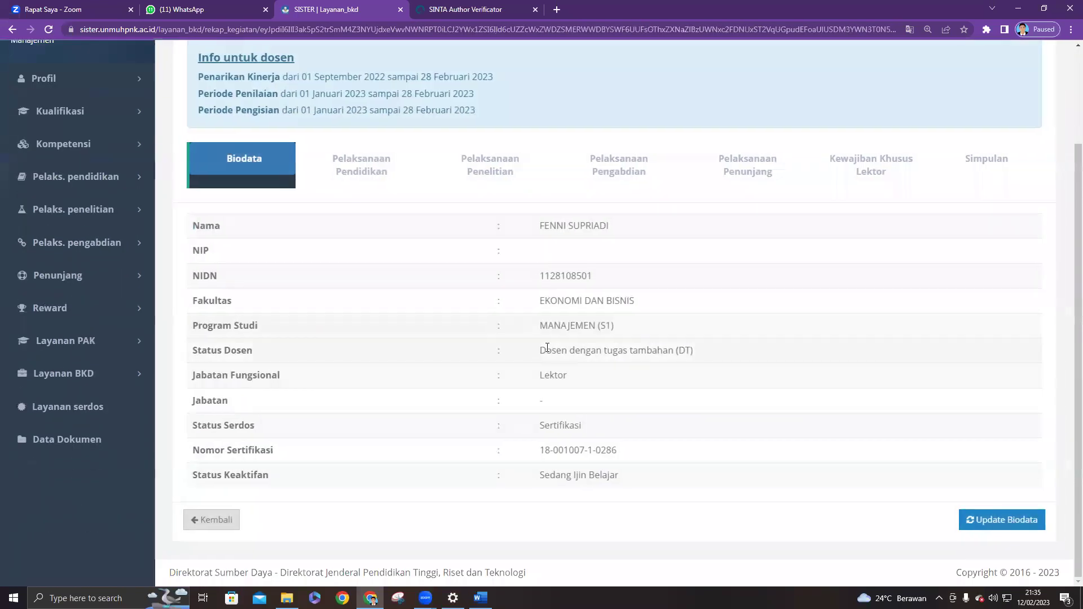
{"action": "left_click_drag", "start_coordinate": [541, 352], "coordinate": [738, 353]}
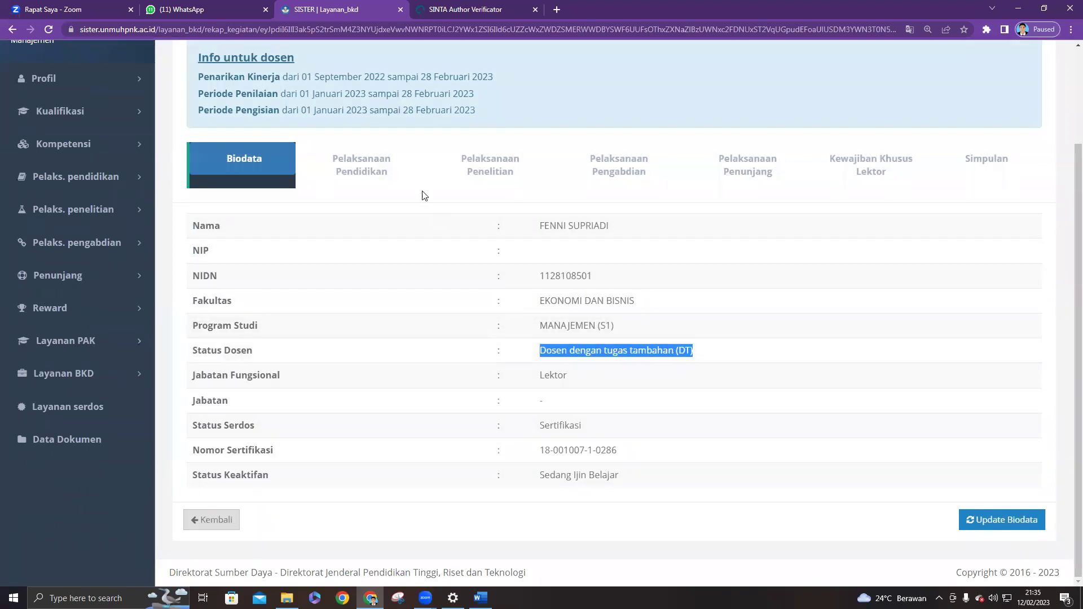
Return to Pelaksanaan Pendidikan and scroll to E-COMMERCE Kelas 01 (16 meetings, 3 sks)
{"action": "left_click", "coordinate": [389, 179]}
{"action": "scroll", "coordinate": [451, 406], "scroll_direction": "down", "scroll_amount": 6}
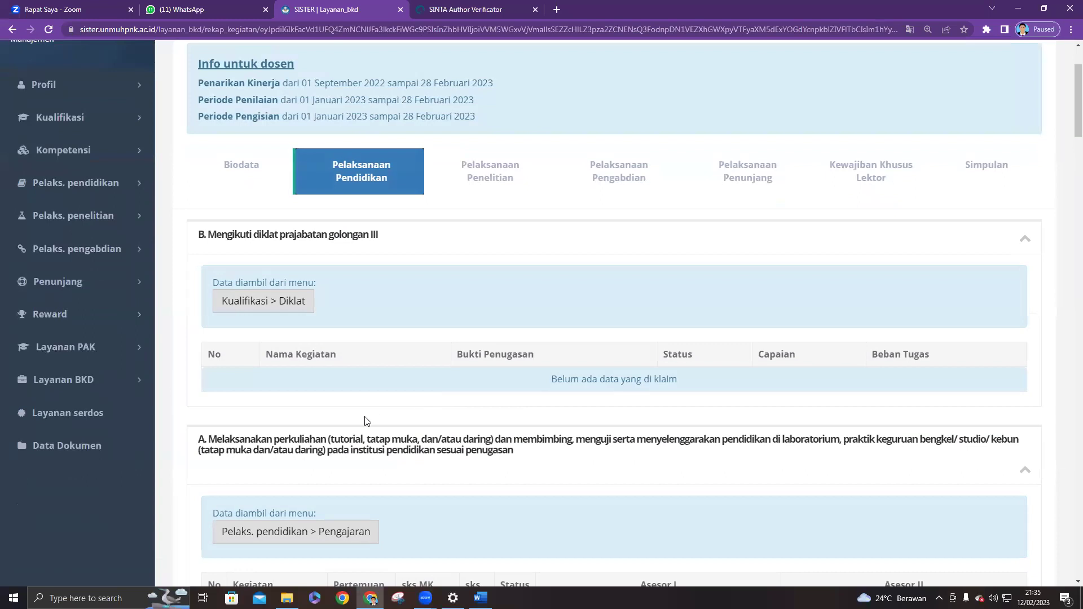
{"action": "scroll", "coordinate": [499, 411], "scroll_direction": "down", "scroll_amount": 1}
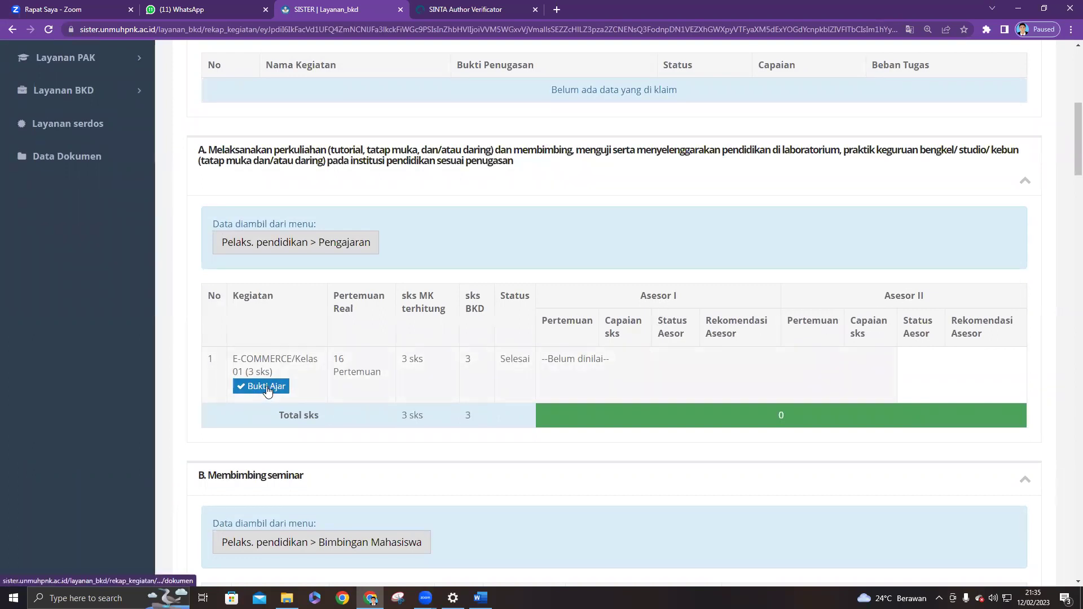
Open E-COMMERCE's Bukti Ajar and its Drive folder of four PDFs, then return to SISTER
{"action": "left_click", "coordinate": [371, 599]}
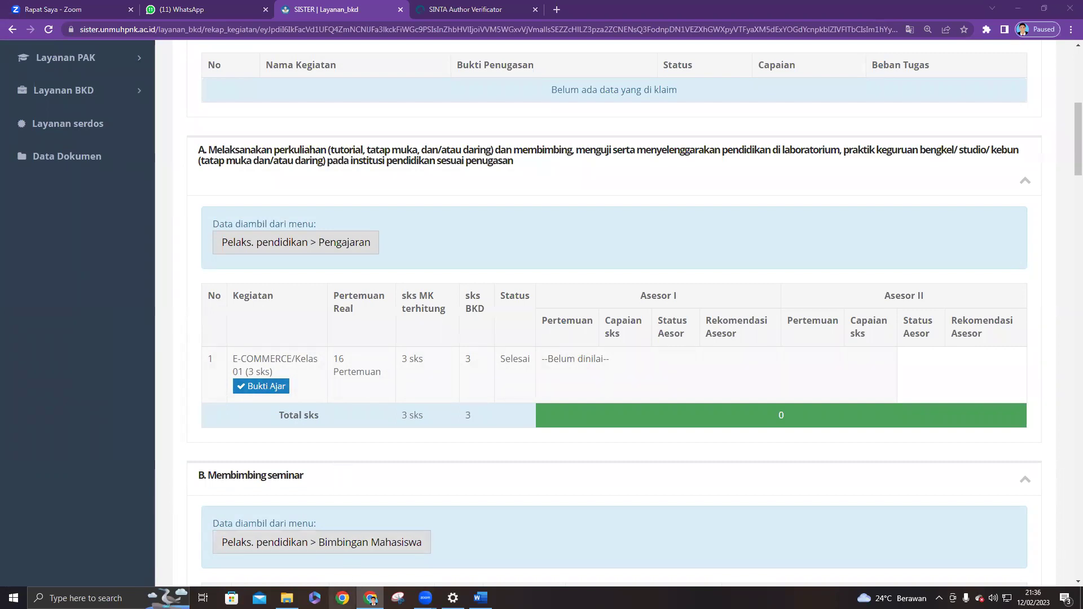
{"action": "left_click", "coordinate": [819, 79]}
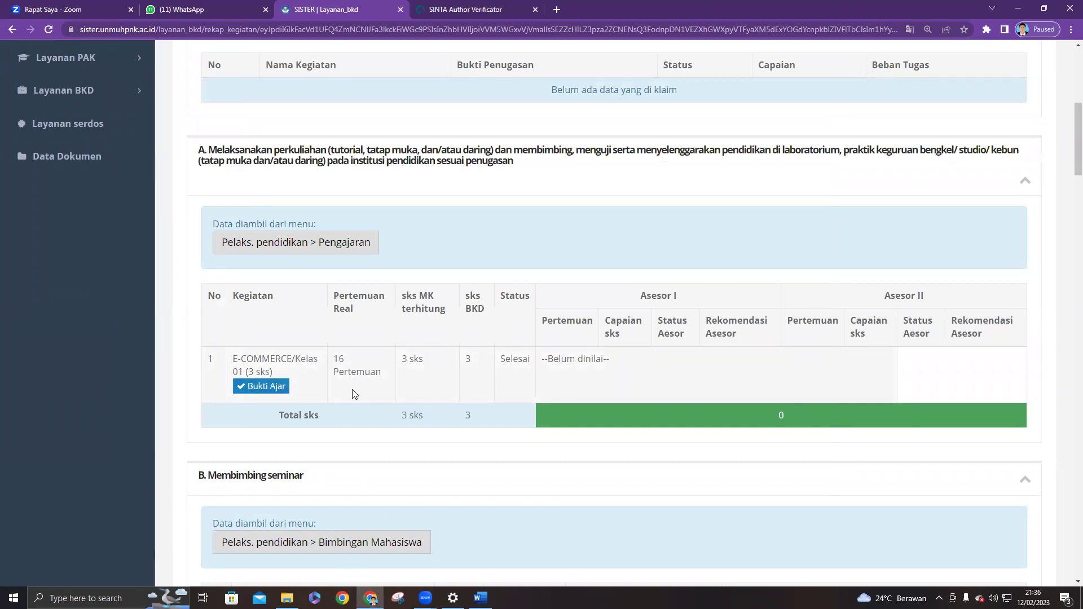
{"action": "left_click", "coordinate": [266, 391]}
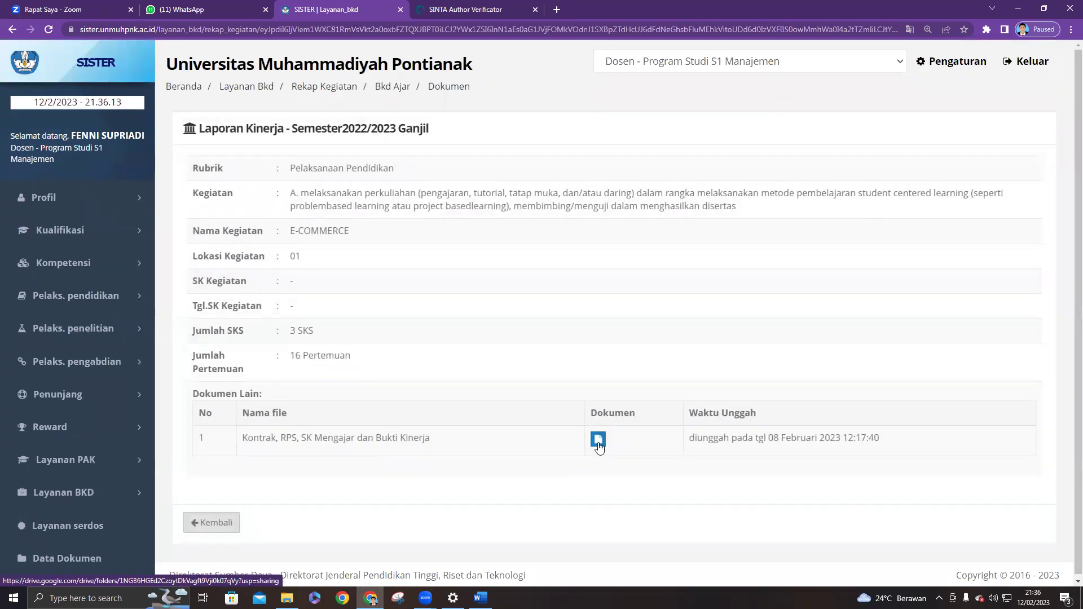
{"action": "left_click", "coordinate": [599, 445]}
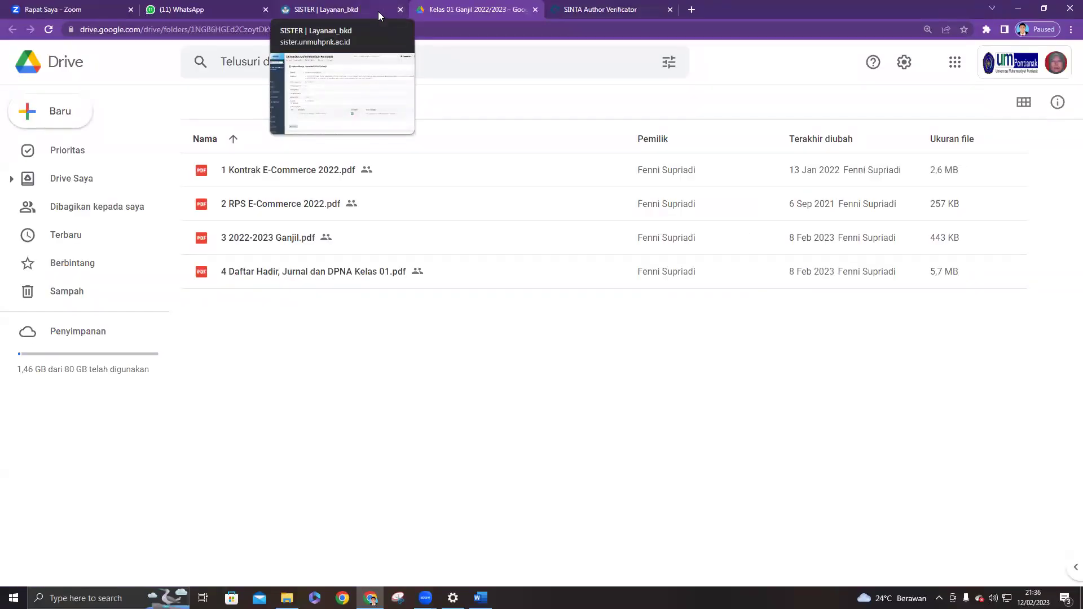
{"action": "left_click", "coordinate": [392, 11]}
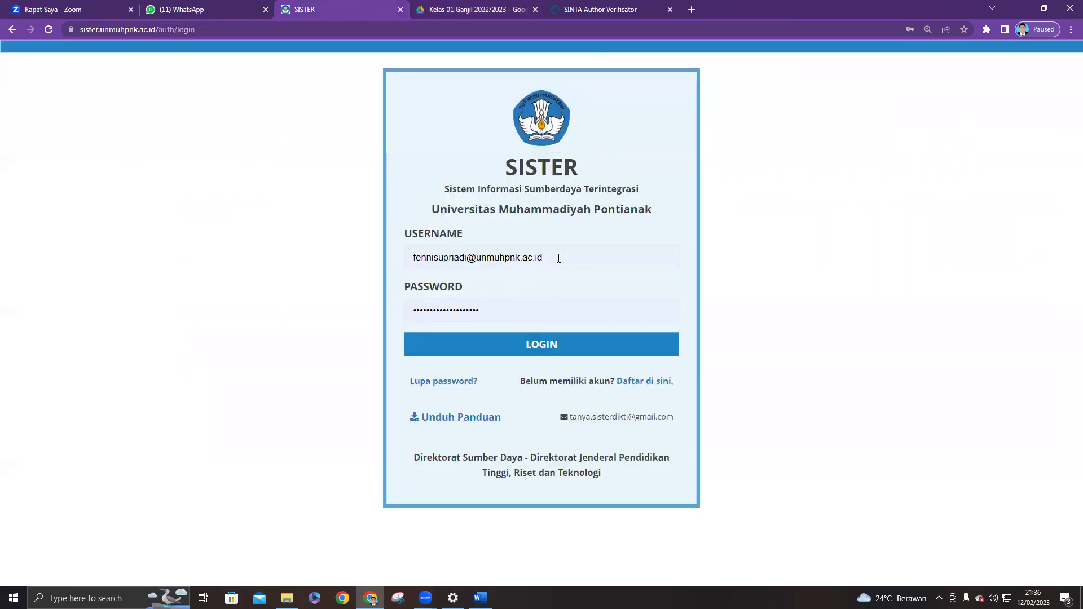
Sign in again using the second lecturer's saved login
{"action": "left_click", "coordinate": [558, 257]}
{"action": "left_click_drag", "start_coordinate": [558, 258], "coordinate": [382, 256]}
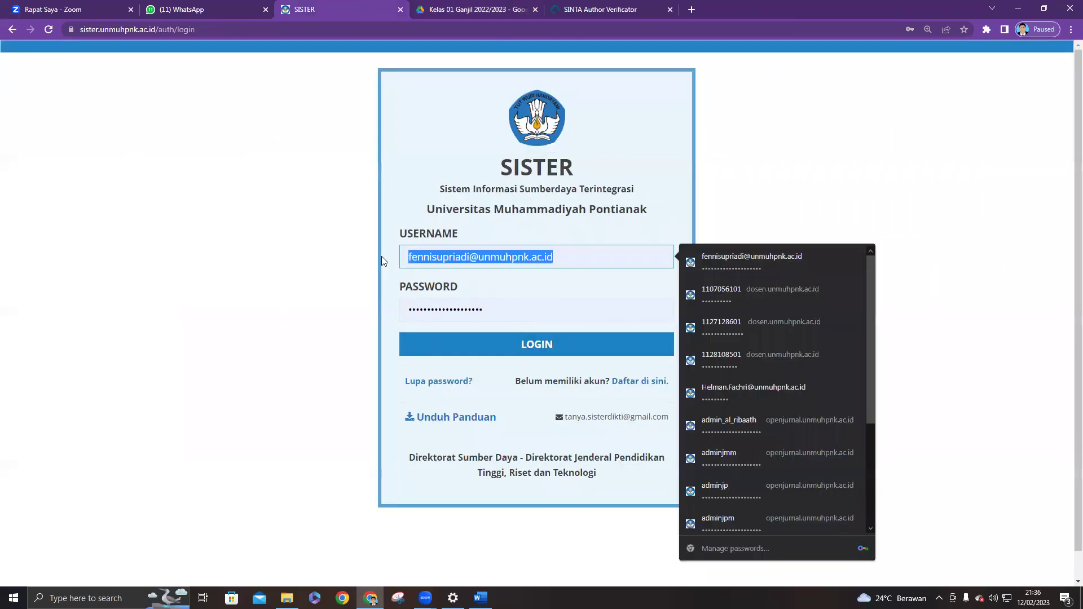
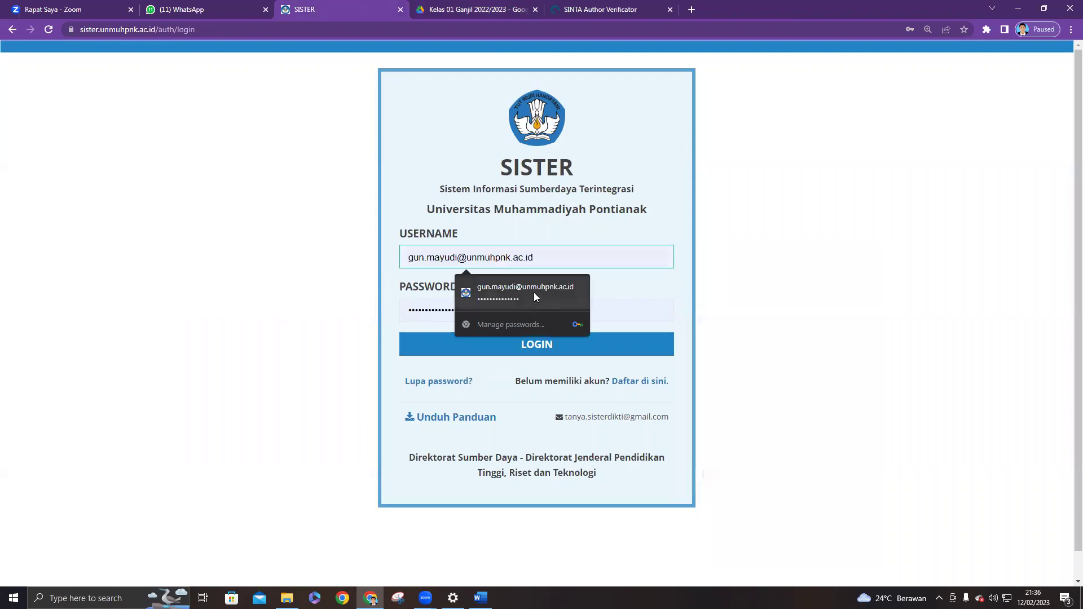
{"action": "left_click", "coordinate": [534, 292]}
{"action": "left_click", "coordinate": [537, 343]}
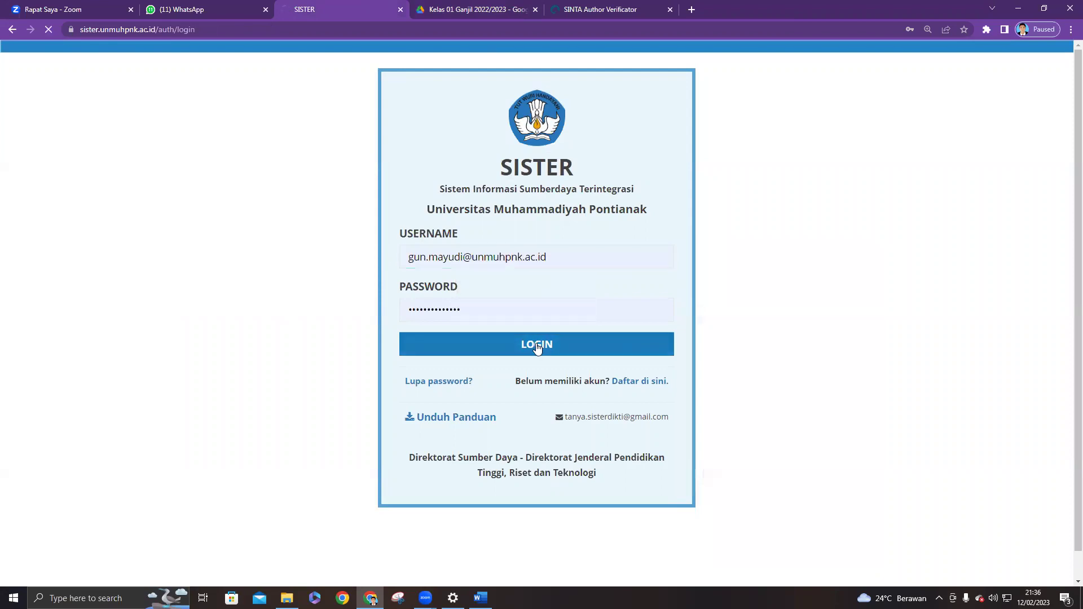
Open the 2022/2023 Ganjil report's evidence upload form for MANAJEMEN BISNIS SYARIAH Kelas 04
{"action": "scroll", "coordinate": [337, 342], "scroll_direction": "down", "scroll_amount": 2}
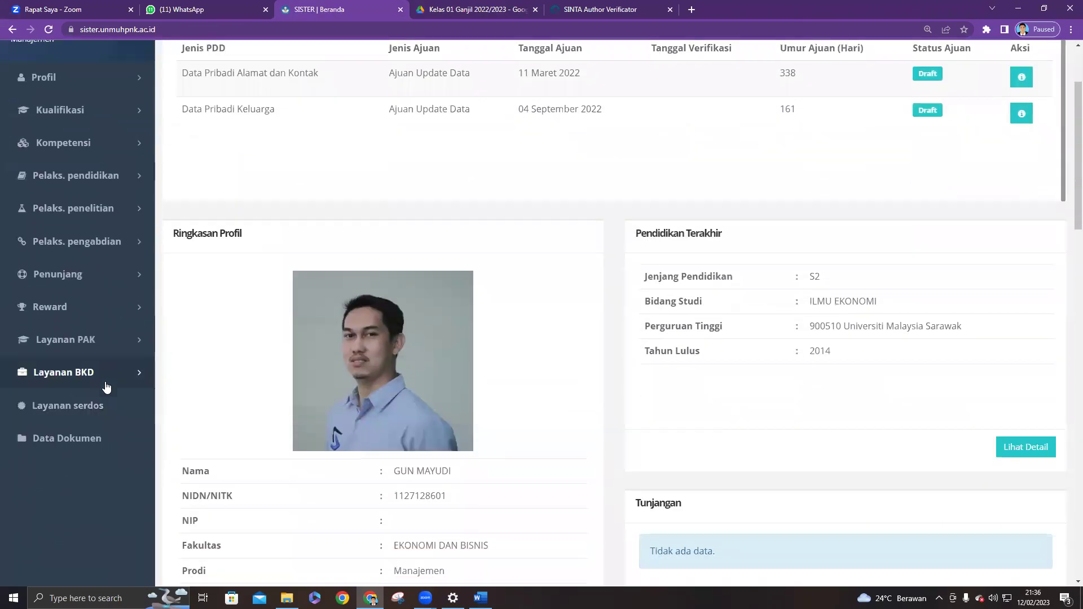
{"action": "left_click", "coordinate": [97, 379]}
{"action": "left_click", "coordinate": [97, 401]}
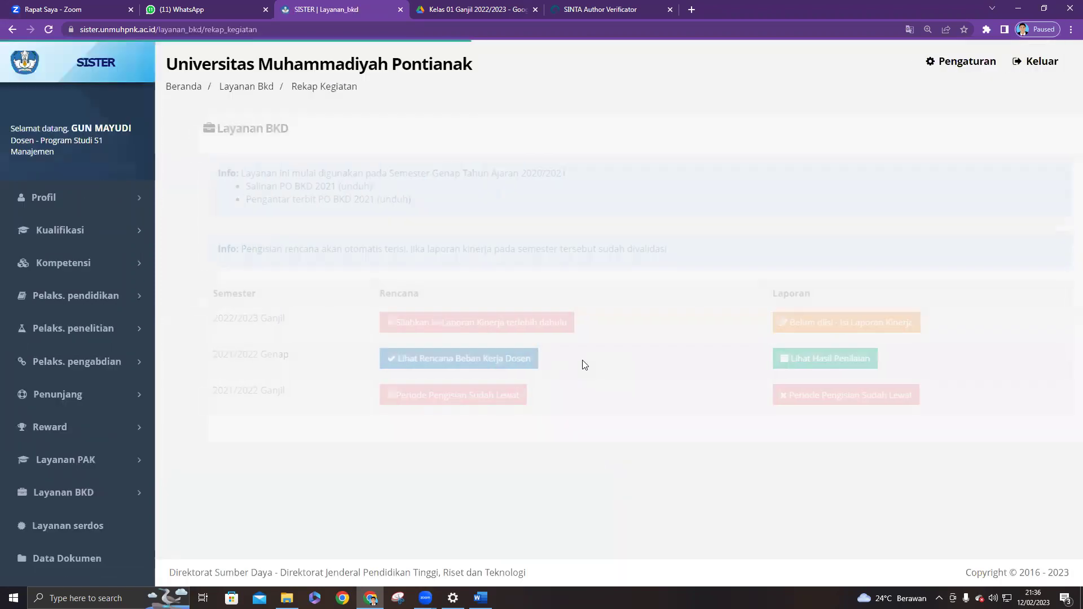
{"action": "left_click", "coordinate": [796, 325]}
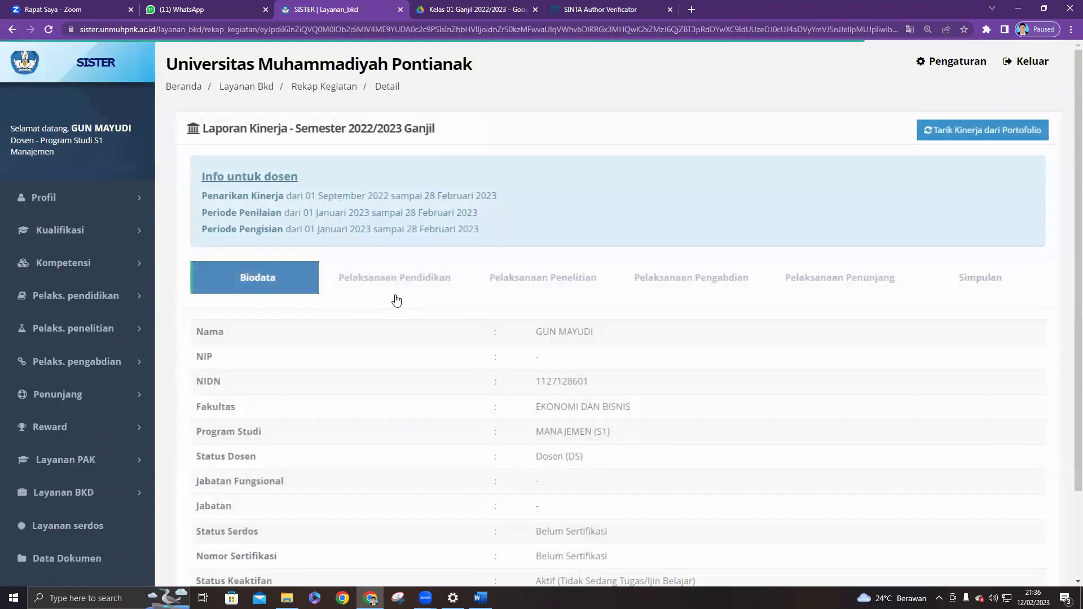
{"action": "left_click", "coordinate": [403, 298]}
{"action": "scroll", "coordinate": [355, 367], "scroll_direction": "down", "scroll_amount": 15}
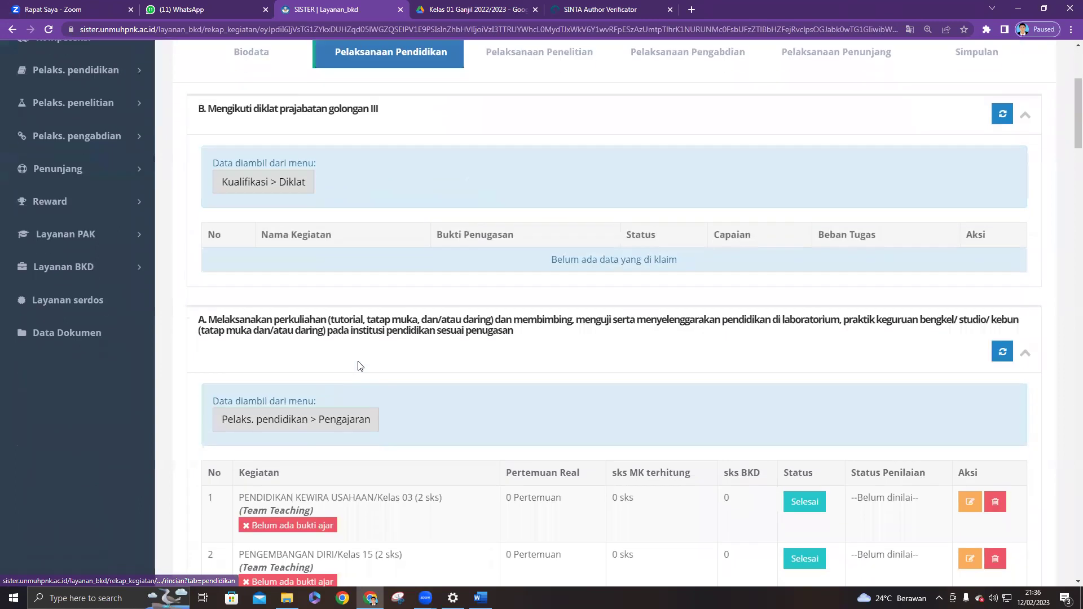
{"action": "scroll", "coordinate": [354, 372], "scroll_direction": "down", "scroll_amount": 1}
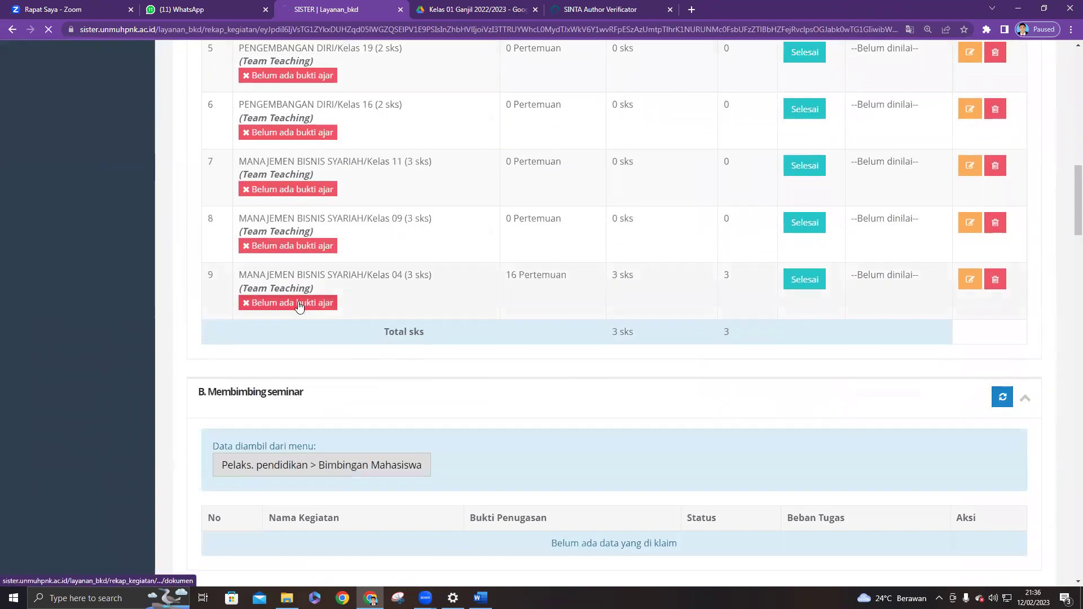
{"action": "left_click", "coordinate": [305, 304]}
{"action": "scroll", "coordinate": [350, 480], "scroll_direction": "down", "scroll_amount": 4}
{"action": "left_click", "coordinate": [399, 329]}
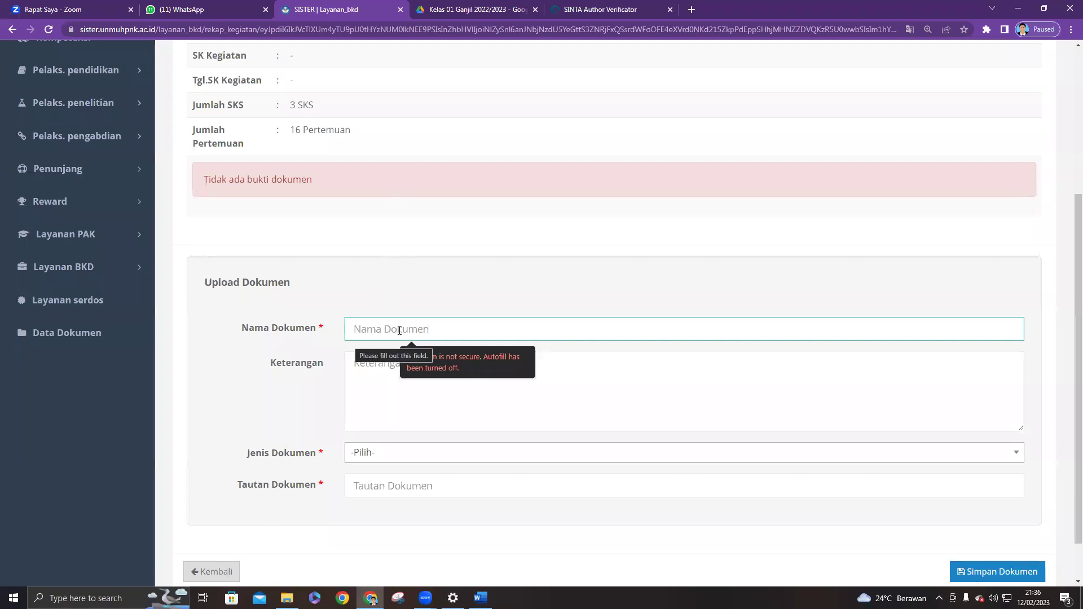
Review the Jenis Dokumen options without choosing one, then bring up the Kelas 01 Ganjil 2022/2023 Drive folder
{"action": "scroll", "coordinate": [398, 332], "scroll_direction": "up", "scroll_amount": 3}
{"action": "left_click_drag", "start_coordinate": [326, 176], "coordinate": [463, 323]}
{"action": "scroll", "coordinate": [445, 338], "scroll_direction": "down", "scroll_amount": 3}
{"action": "left_click", "coordinate": [401, 379]}
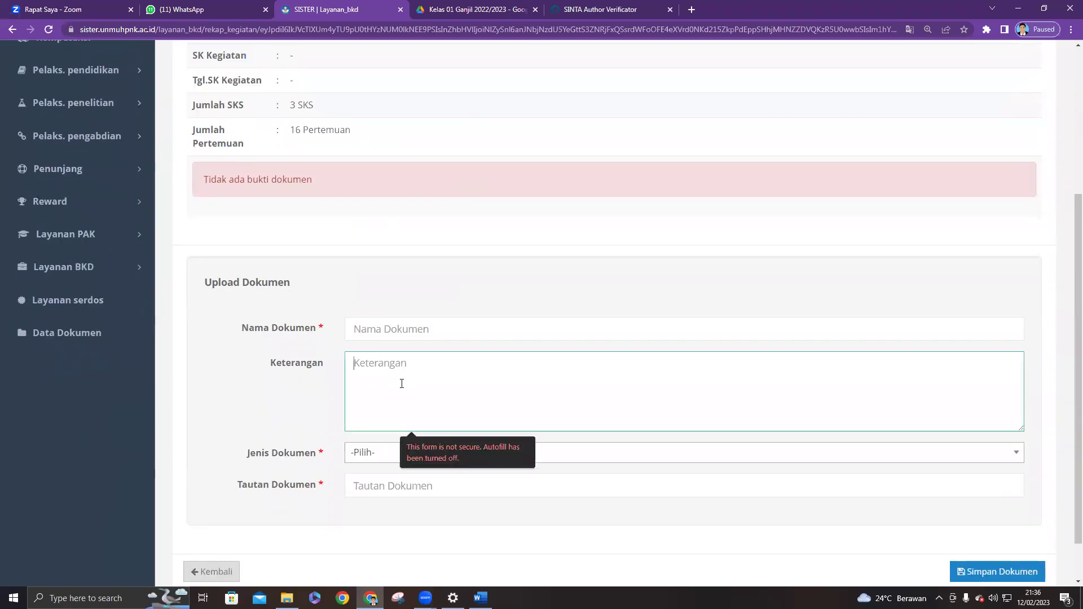
{"action": "left_click", "coordinate": [363, 452]}
{"action": "scroll", "coordinate": [399, 407], "scroll_direction": "down", "scroll_amount": 5}
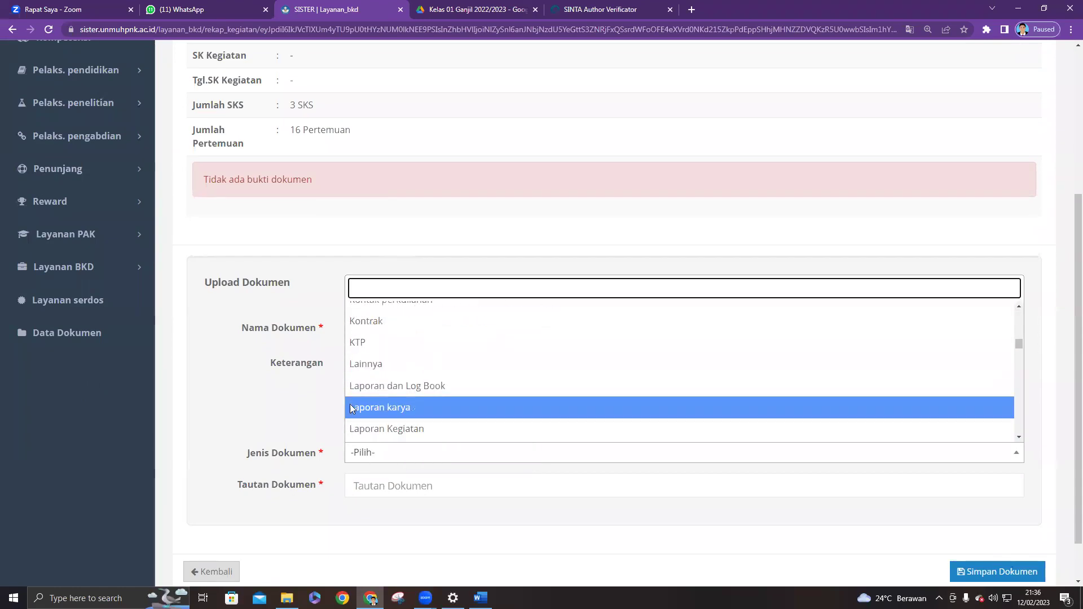
{"action": "left_click", "coordinate": [316, 420]}
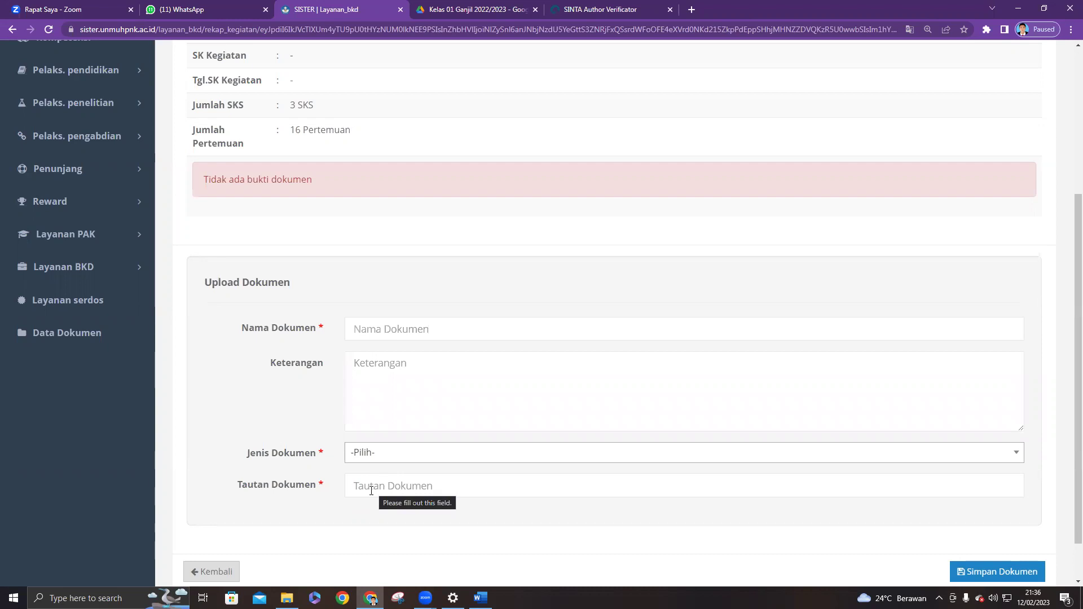
{"action": "left_click", "coordinate": [457, 11]}
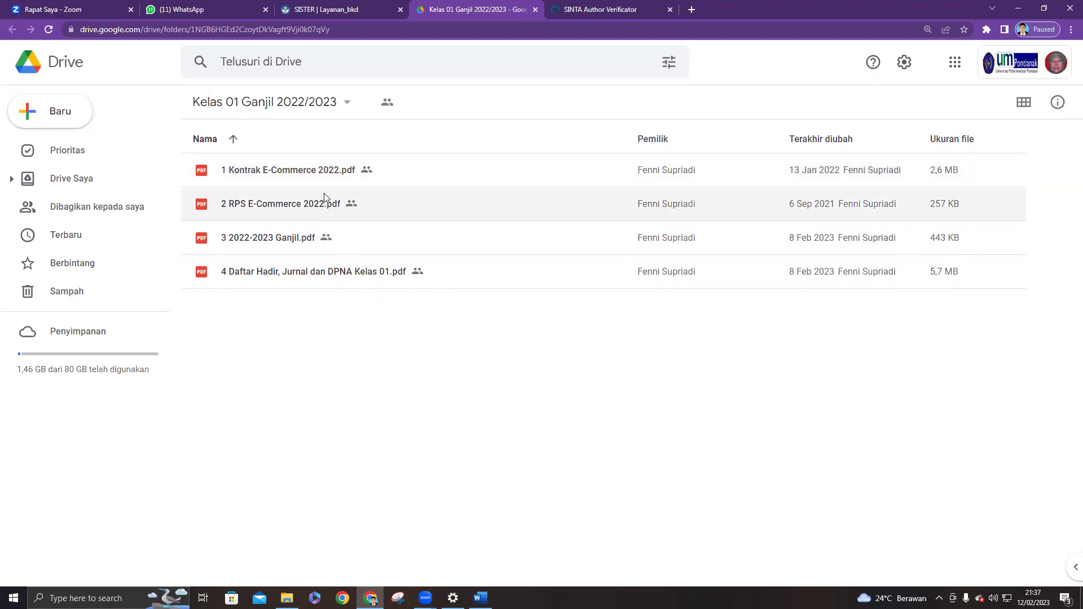
Confirm the Kelas 01 Ganjil 2022/2023 folder is viewable by anyone with the link, changing nothing
{"action": "left_click", "coordinate": [350, 9]}
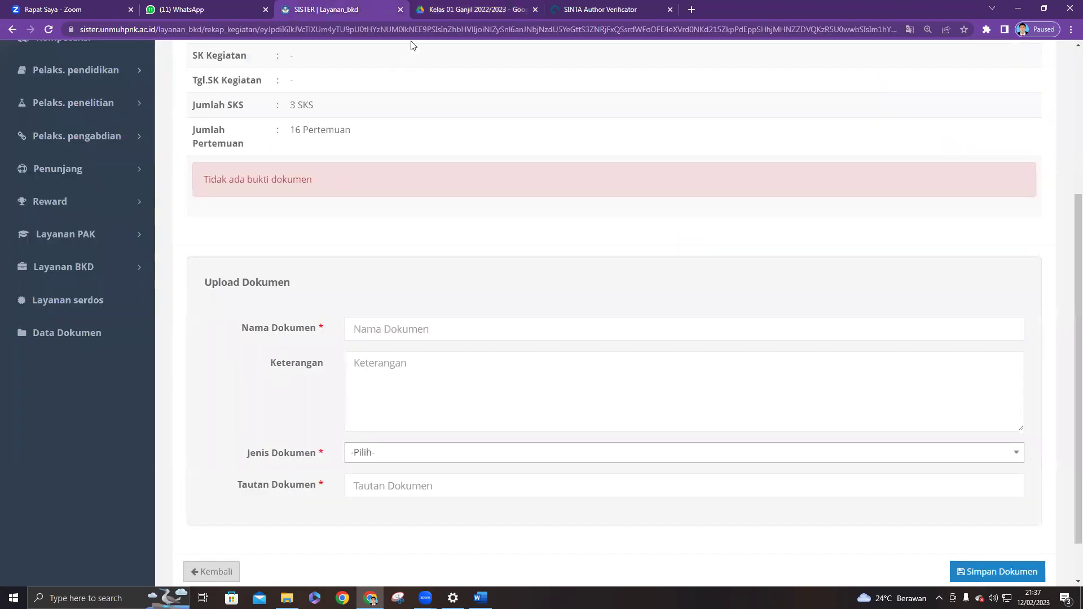
{"action": "left_click", "coordinate": [452, 12]}
{"action": "key", "text": "ctrl+shift+Tab"}
{"action": "left_click", "coordinate": [455, 10]}
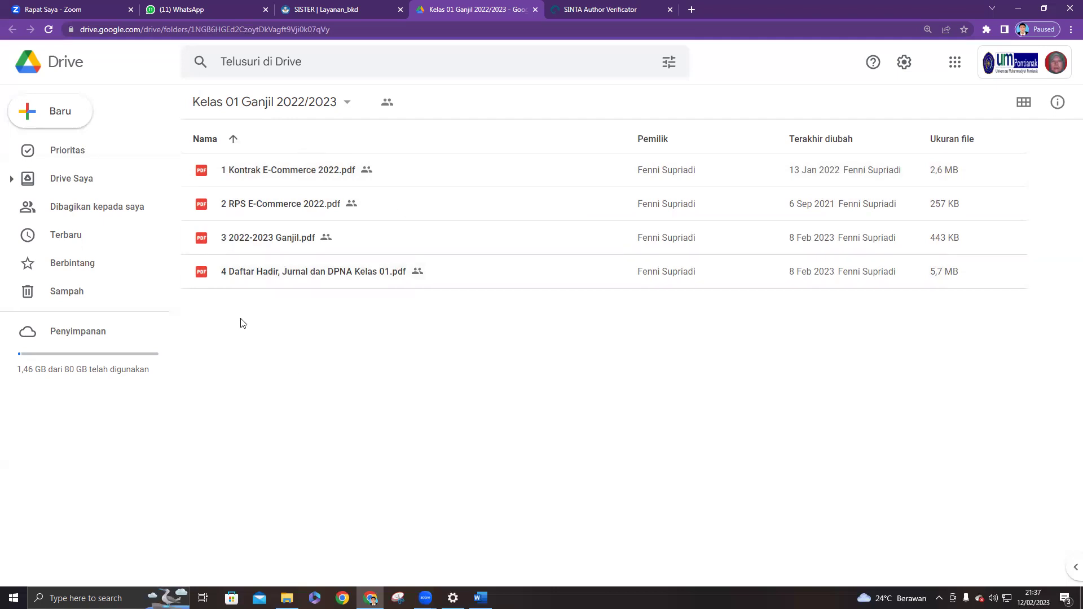
{"action": "left_click", "coordinate": [346, 104]}
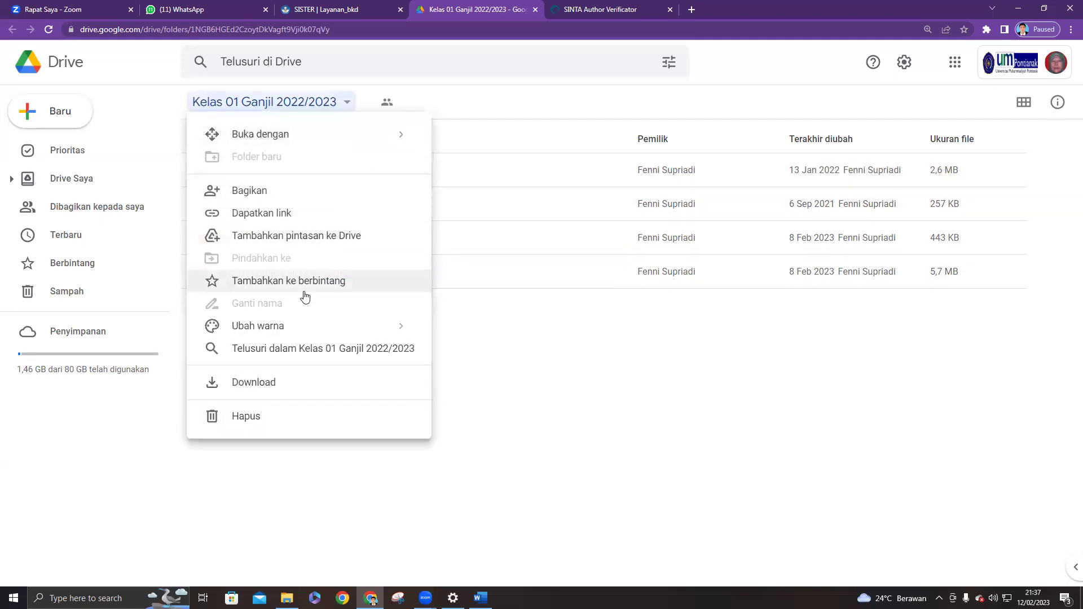
{"action": "left_click", "coordinate": [274, 193]}
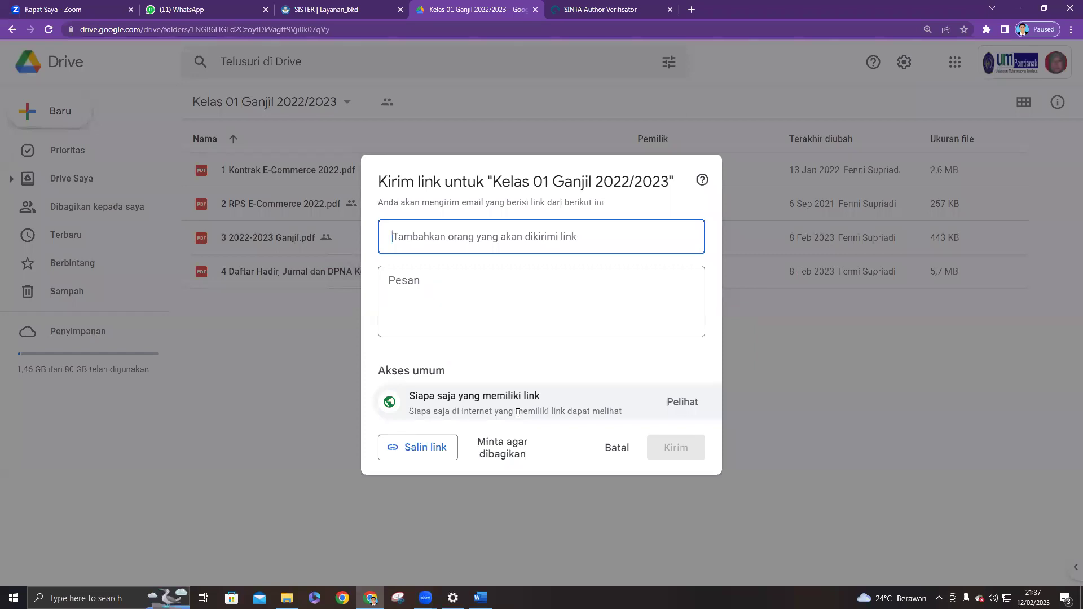
{"action": "left_click", "coordinate": [618, 446]}
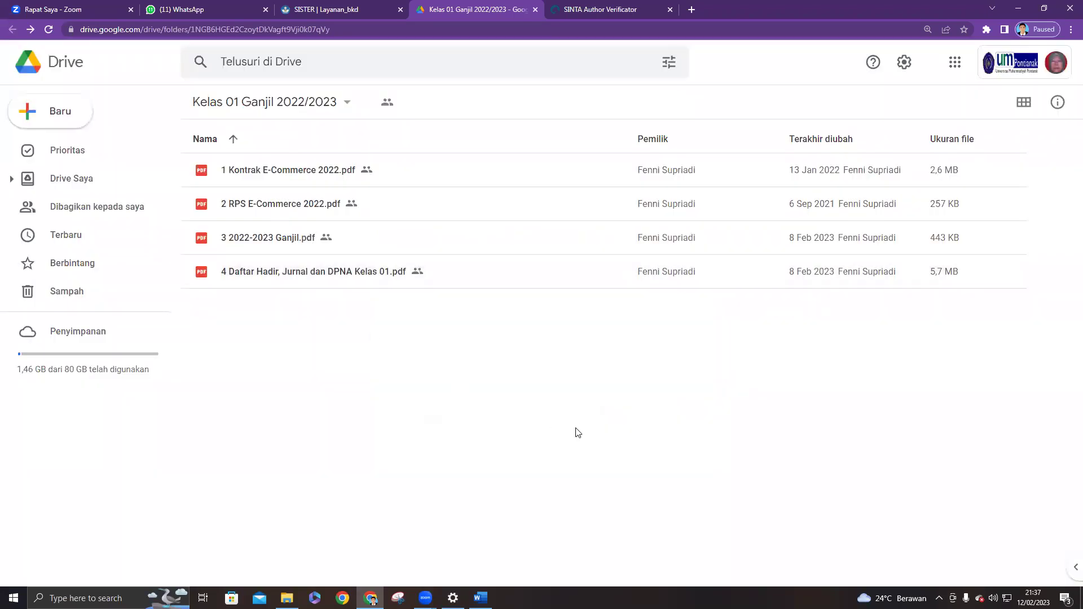
Close the Drive folder to return to SISTER's empty Upload Dokumen form for class 04
{"action": "left_click", "coordinate": [347, 102]}
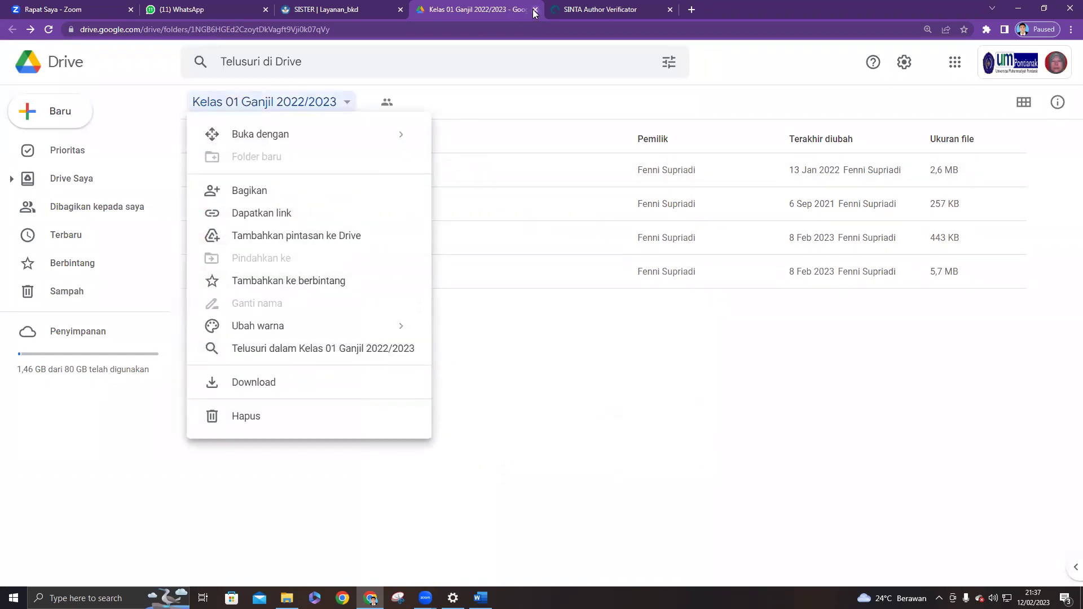
{"action": "key", "text": "ctrl+w"}
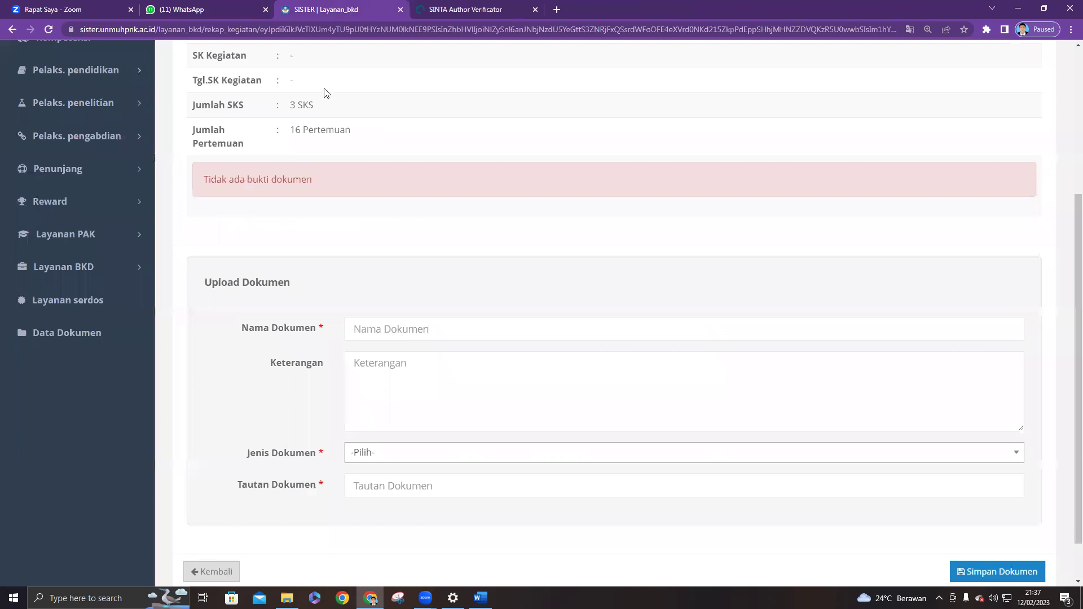
{"action": "scroll", "coordinate": [237, 276], "scroll_direction": "up", "scroll_amount": 4}
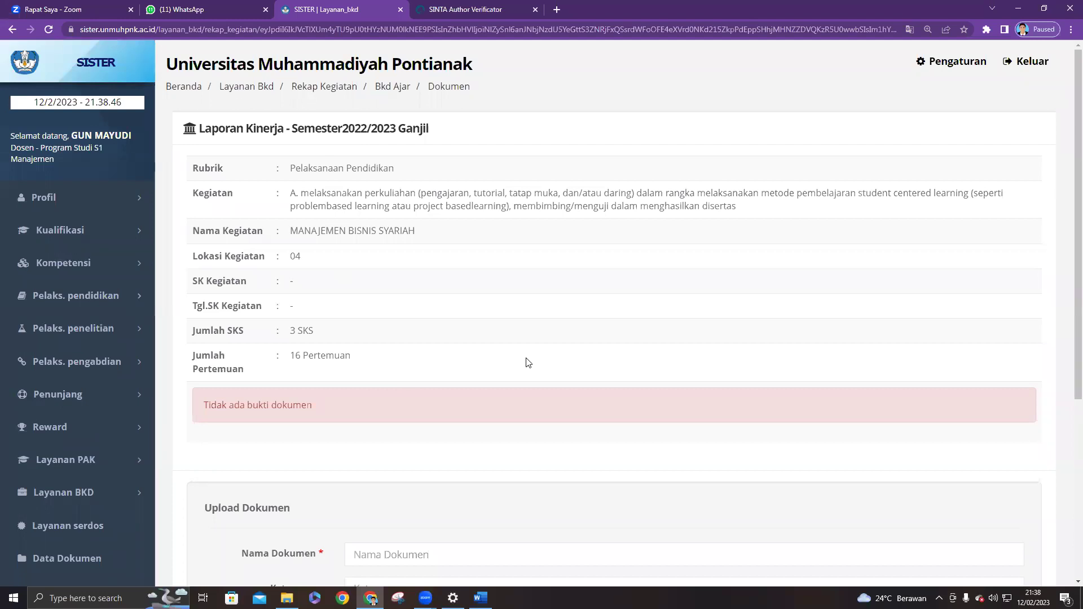
Open the 2022/2023 Ganjil performance report from Layanan BKD > Rekap Kegiatan
{"action": "scroll", "coordinate": [79, 507], "scroll_direction": "down", "scroll_amount": 1}
{"action": "left_click", "coordinate": [87, 447]}
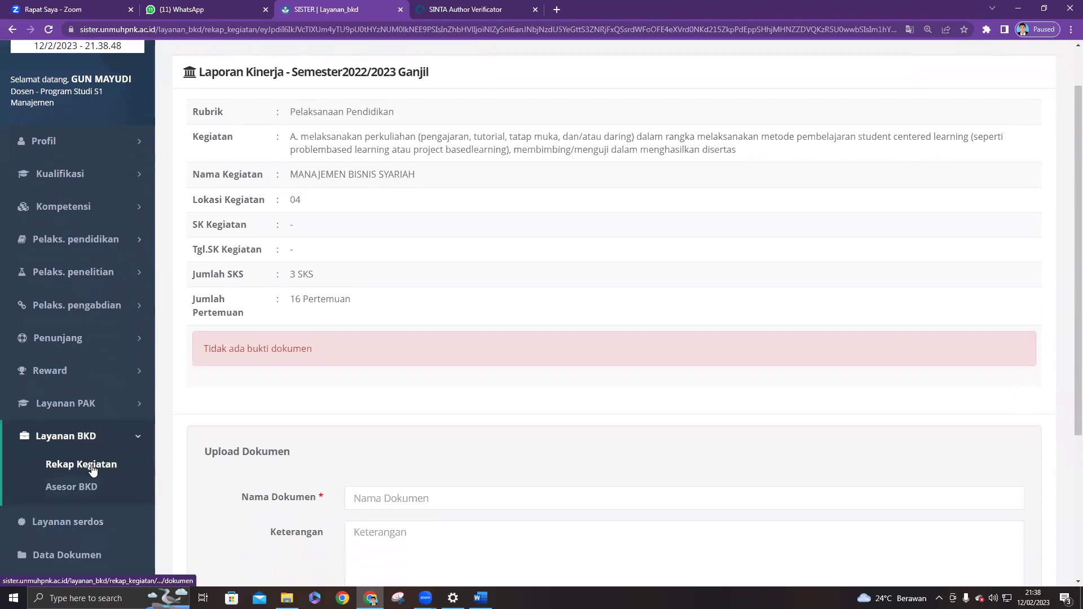
{"action": "left_click", "coordinate": [90, 466]}
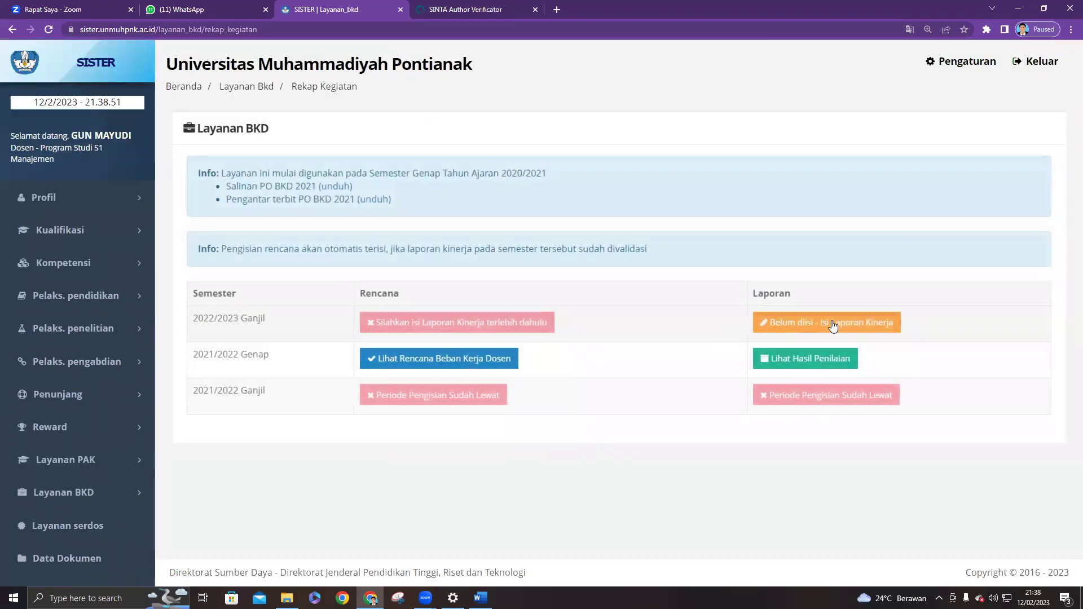
{"action": "left_click", "coordinate": [824, 323]}
Review the Pelaksanaan Pendidikan teaching courses, then start a blank new browser tab
{"action": "scroll", "coordinate": [477, 356], "scroll_direction": "down", "scroll_amount": 2}
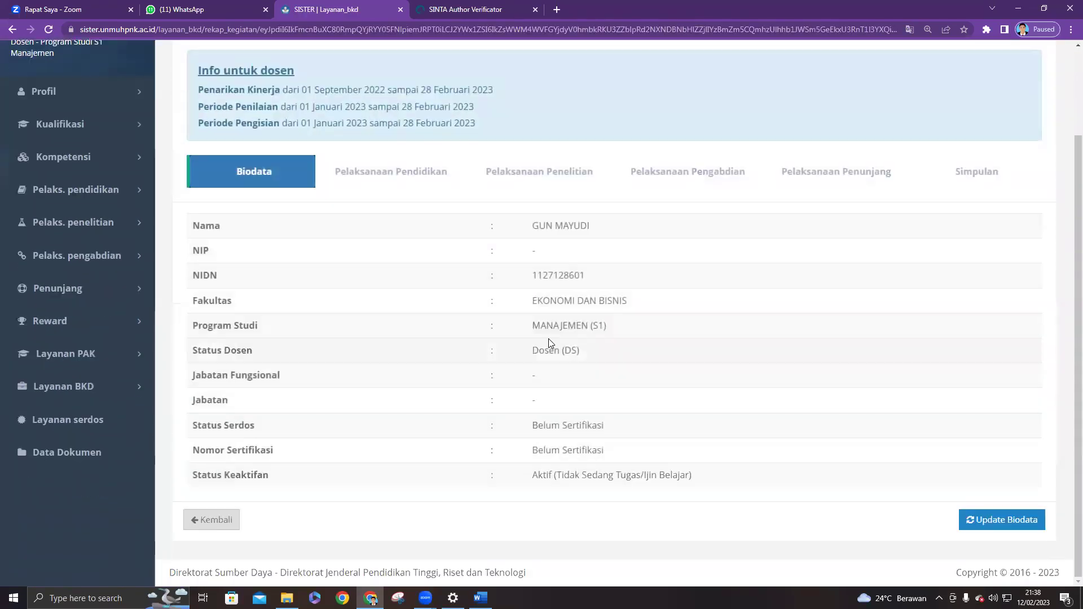
{"action": "left_click", "coordinate": [401, 188]}
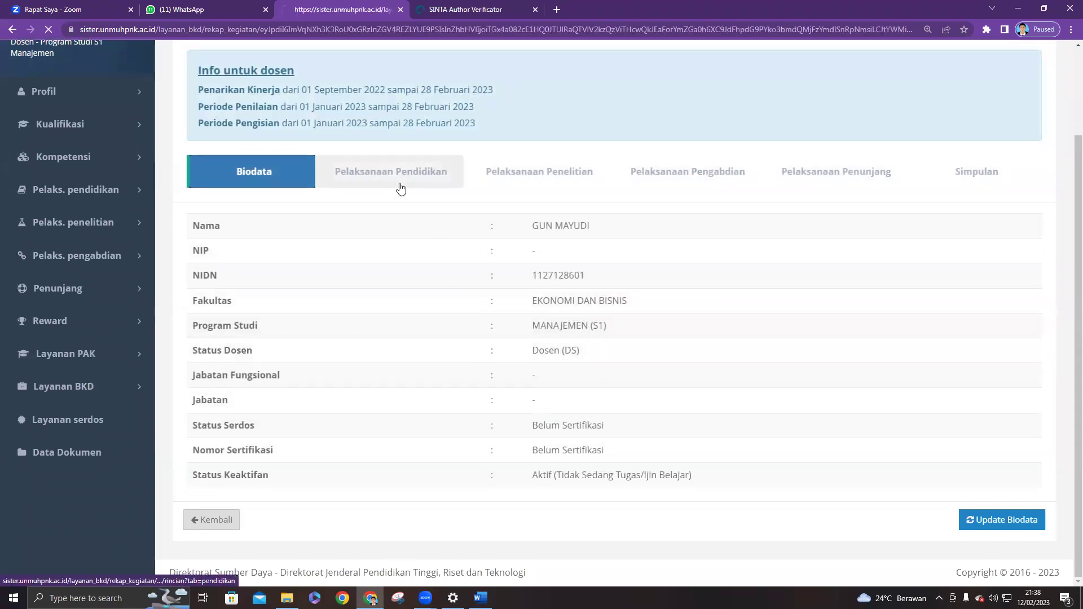
{"action": "scroll", "coordinate": [500, 339], "scroll_direction": "down", "scroll_amount": 7}
{"action": "scroll", "coordinate": [495, 405], "scroll_direction": "down", "scroll_amount": 4}
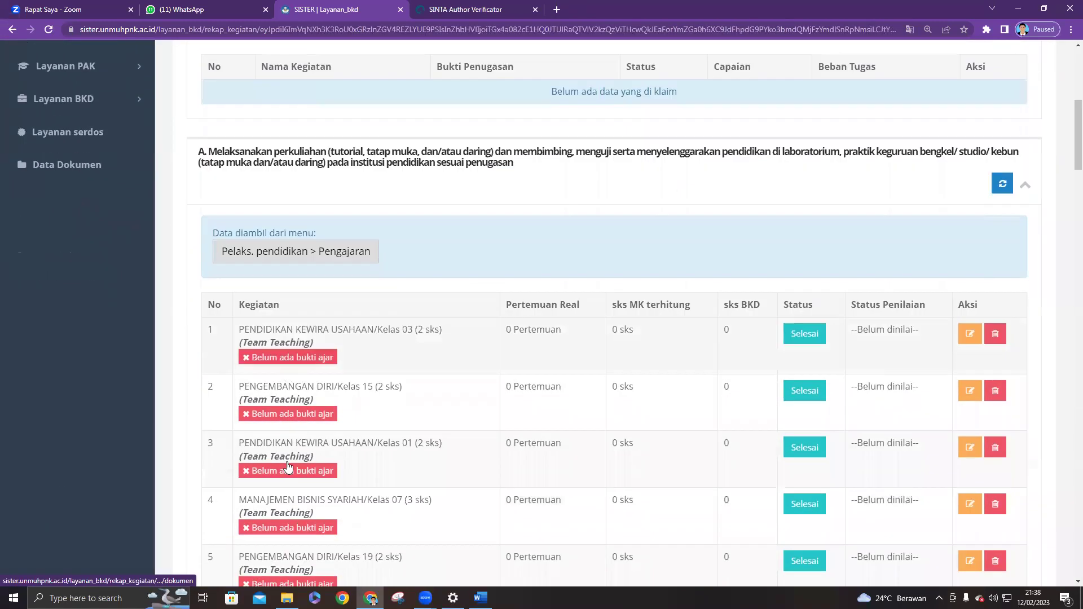
{"action": "left_click", "coordinate": [557, 10]}
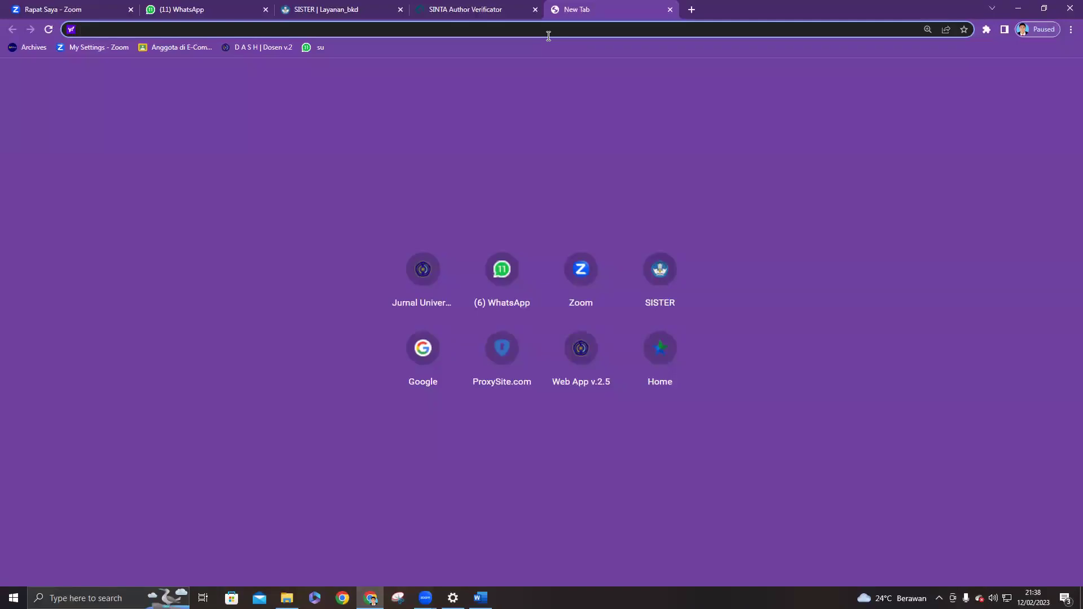
Search the web for 'forlap', open the PDDIKTI result, and go to the SINTA login tab
{"action": "type", "text": "fork"}
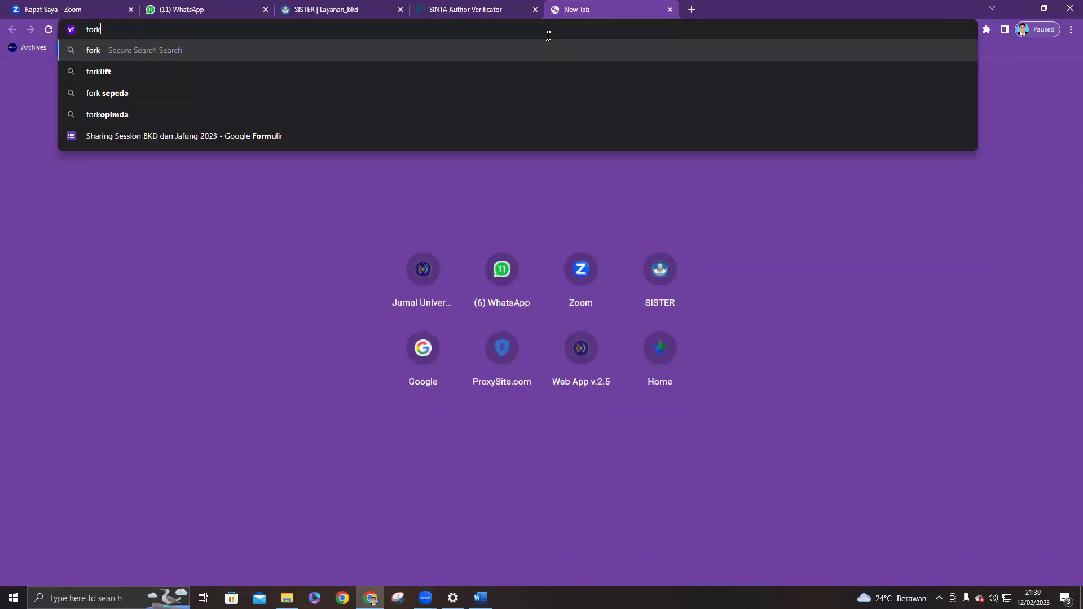
{"action": "key", "text": "BackSpace"}
{"action": "type", "text": "lap"}
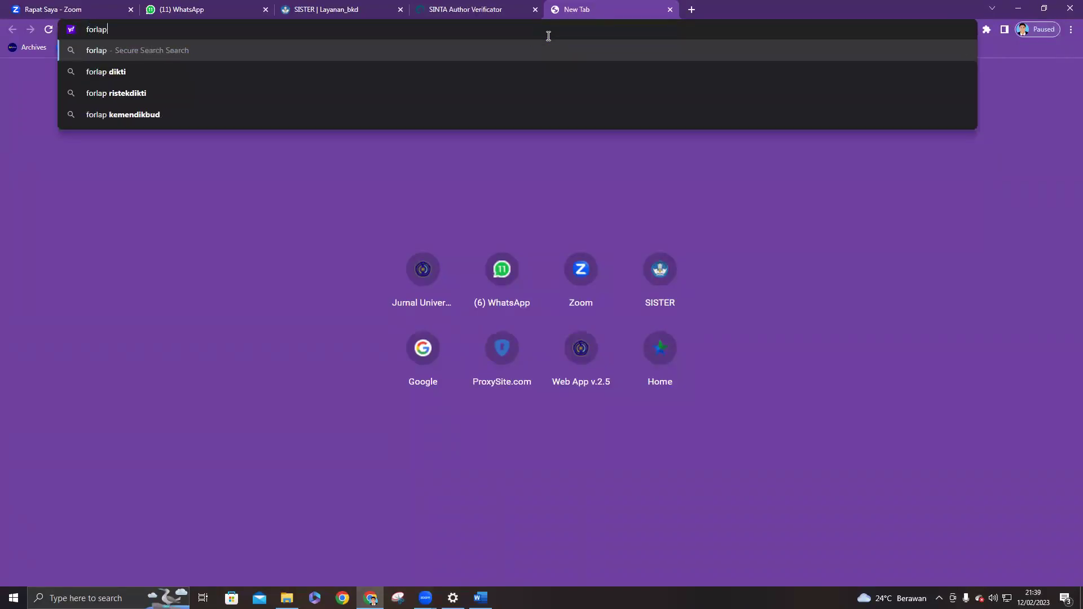
{"action": "key", "text": "Return"}
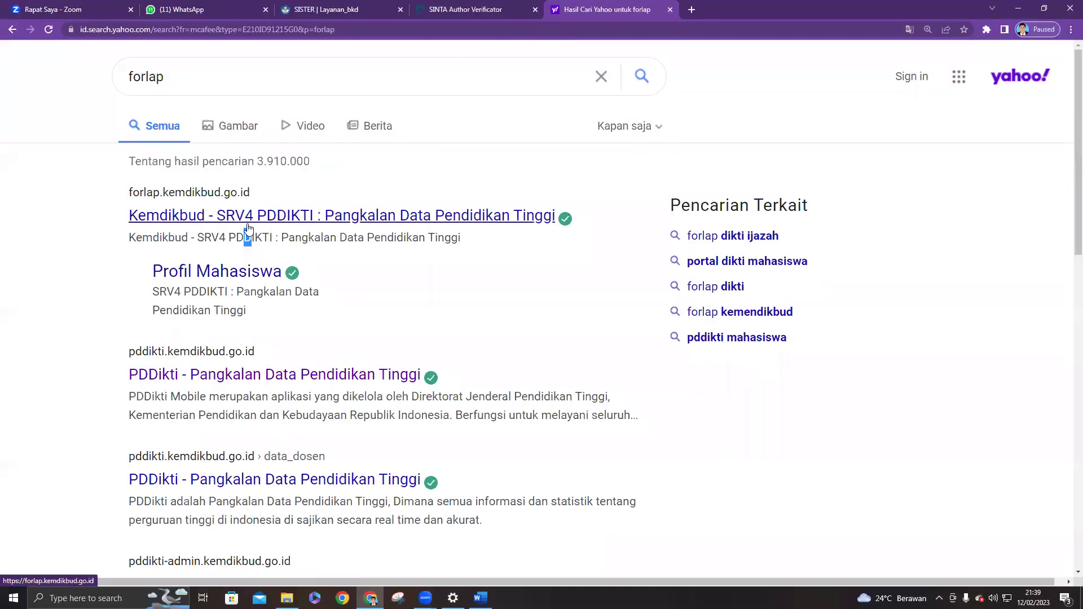
{"action": "left_click", "coordinate": [250, 229]}
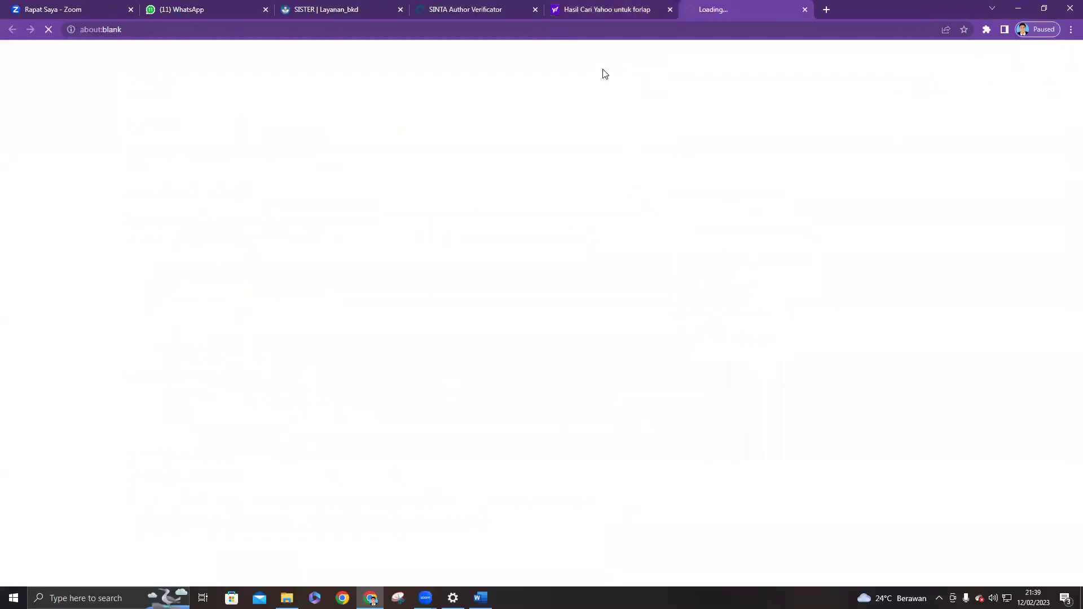
{"action": "left_click", "coordinate": [668, 11]}
{"action": "left_click", "coordinate": [485, 13]}
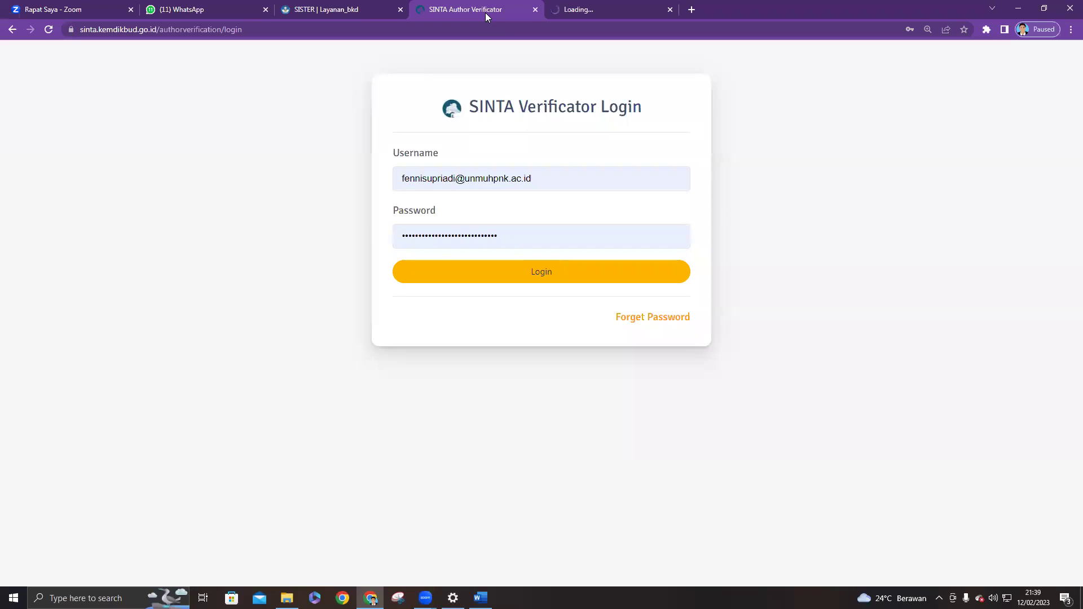
Look over the 2022/2023 Ganjil Pelaksanaan Pendidikan tables, then show the Simpulan summary with 3.5 sks
{"action": "left_click", "coordinate": [354, 10]}
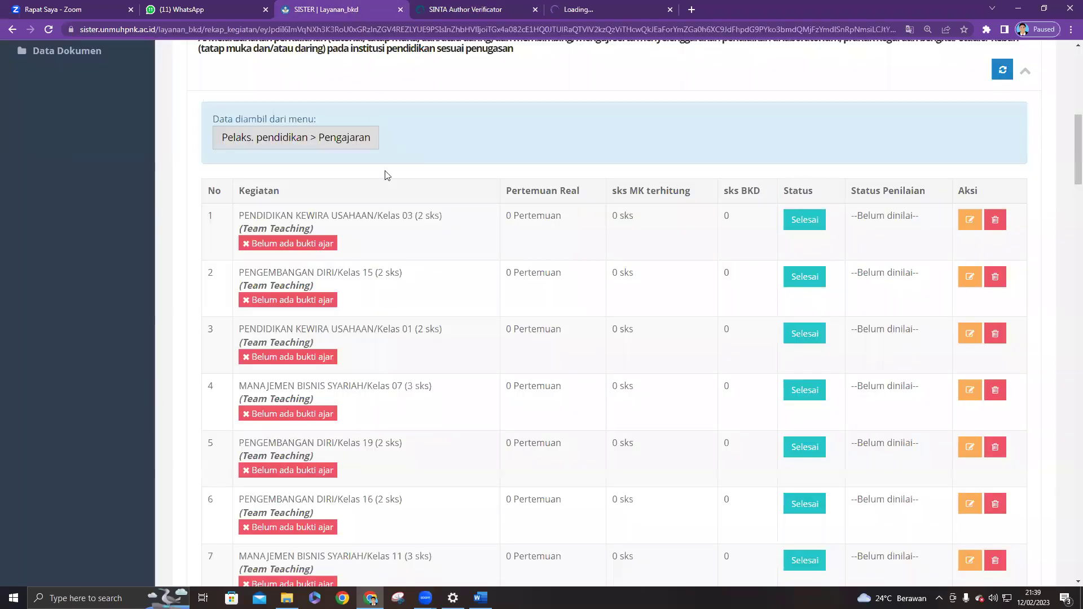
{"action": "scroll", "coordinate": [302, 388], "scroll_direction": "down", "scroll_amount": 10}
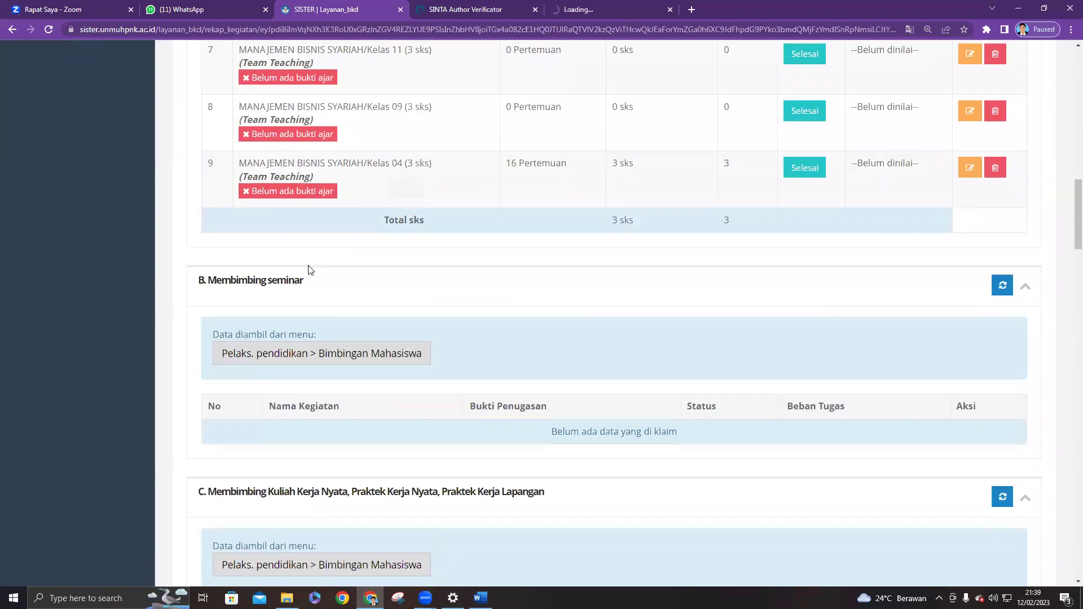
{"action": "scroll", "coordinate": [322, 219], "scroll_direction": "up", "scroll_amount": 12}
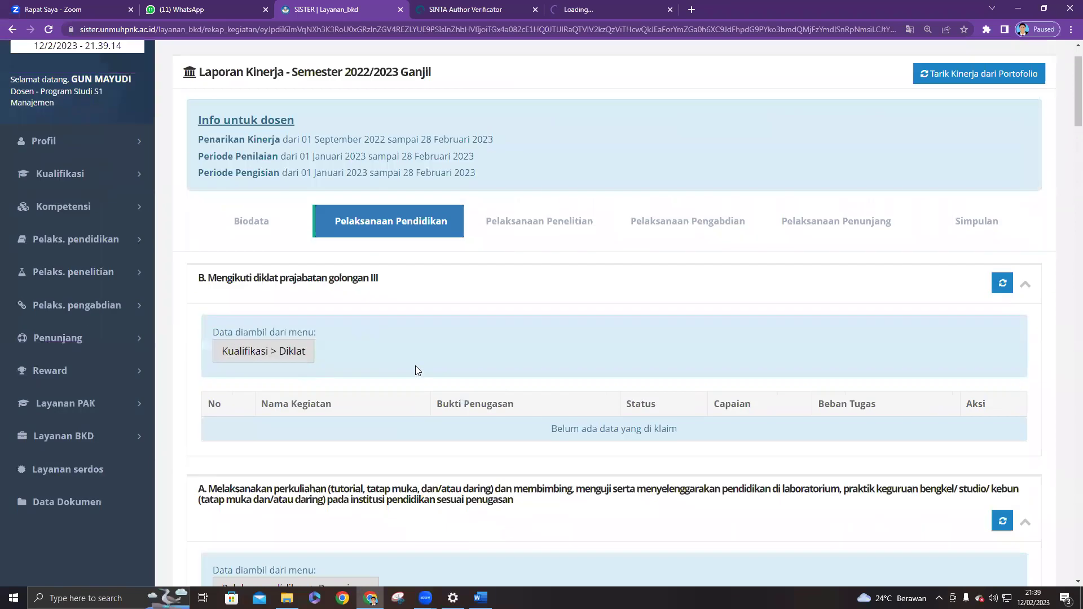
{"action": "scroll", "coordinate": [415, 366], "scroll_direction": "up", "scroll_amount": 7}
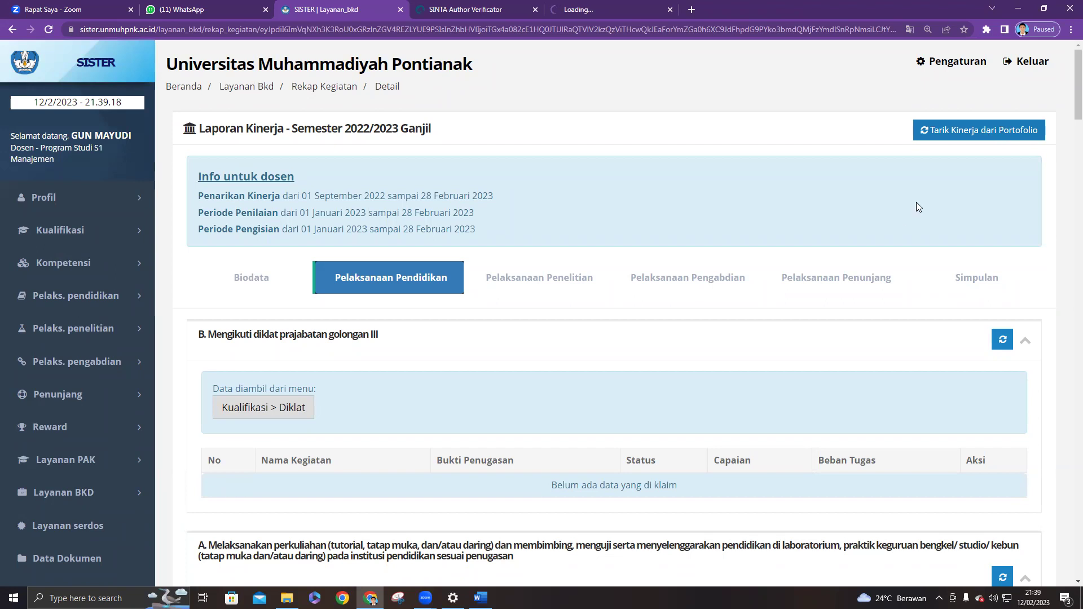
{"action": "scroll", "coordinate": [345, 367], "scroll_direction": "down", "scroll_amount": 5}
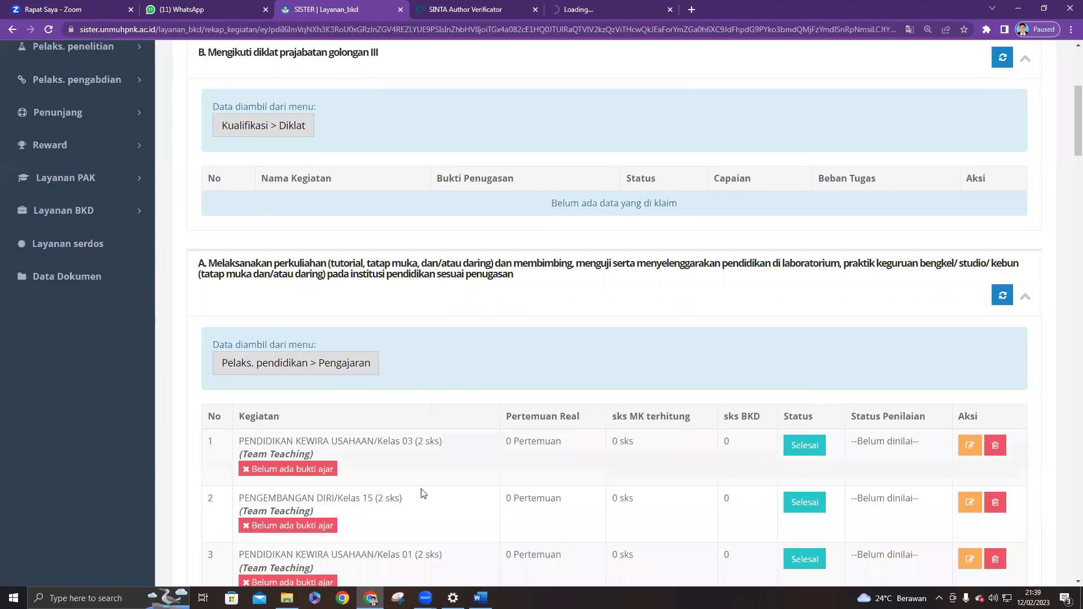
{"action": "scroll", "coordinate": [479, 494], "scroll_direction": "up", "scroll_amount": 5}
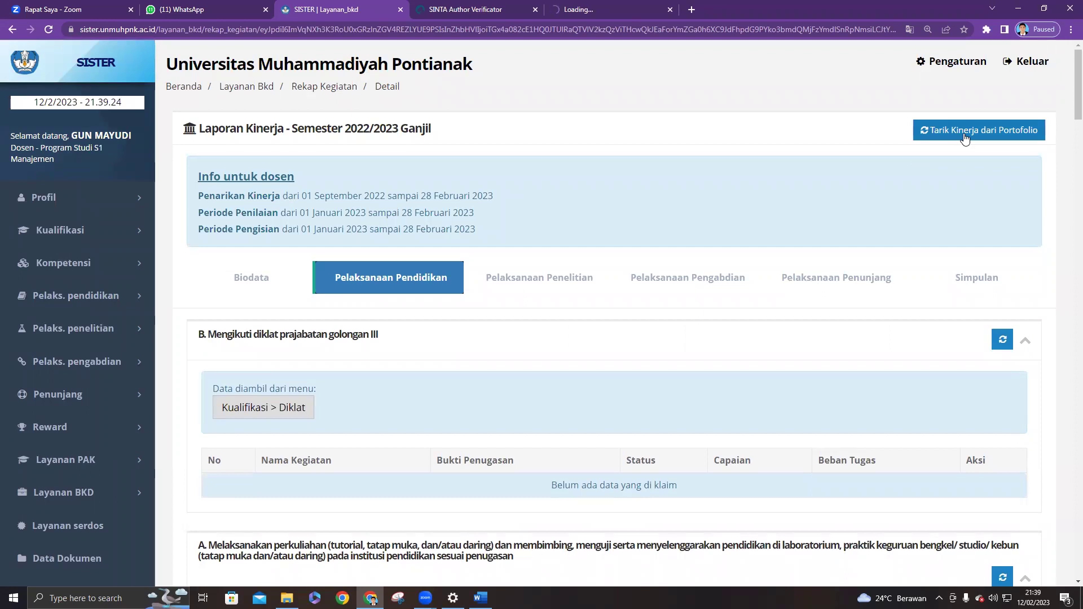
{"action": "scroll", "coordinate": [568, 373], "scroll_direction": "down", "scroll_amount": 3}
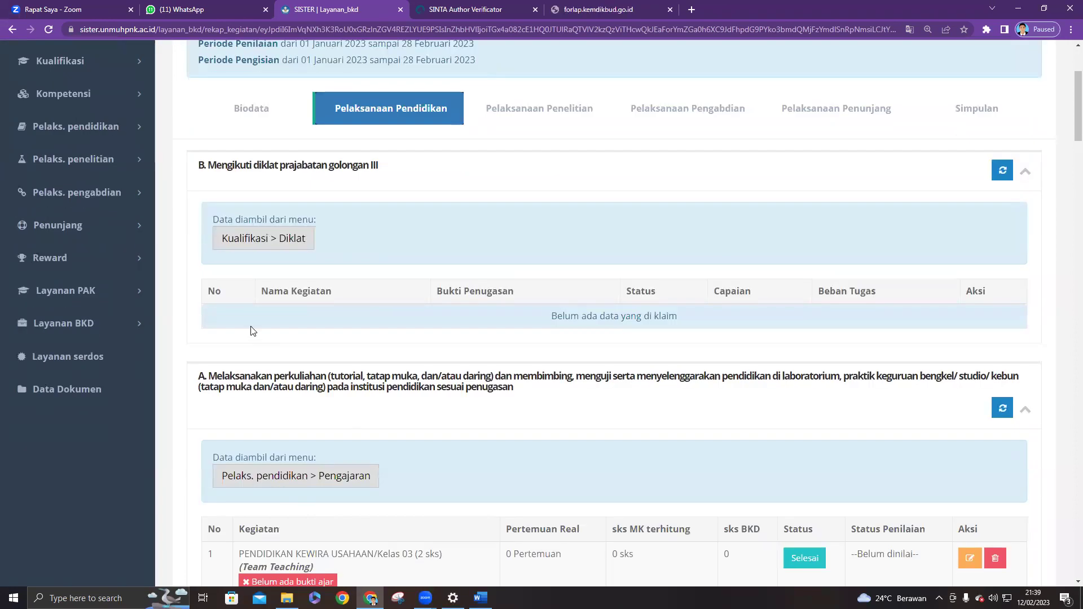
{"action": "scroll", "coordinate": [252, 331], "scroll_direction": "down", "scroll_amount": 5}
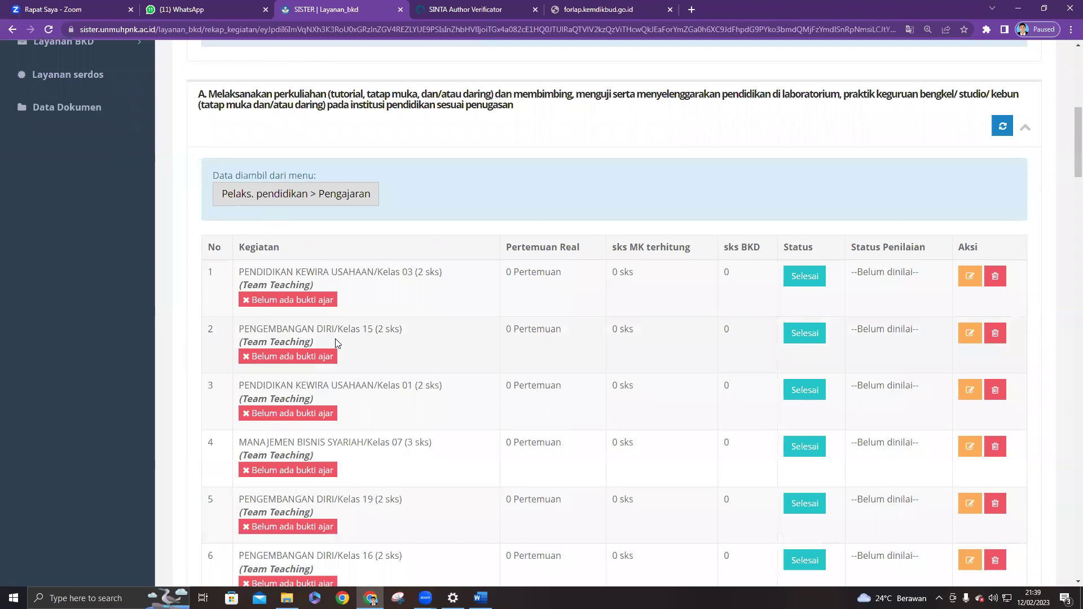
{"action": "scroll", "coordinate": [336, 343], "scroll_direction": "up", "scroll_amount": 8}
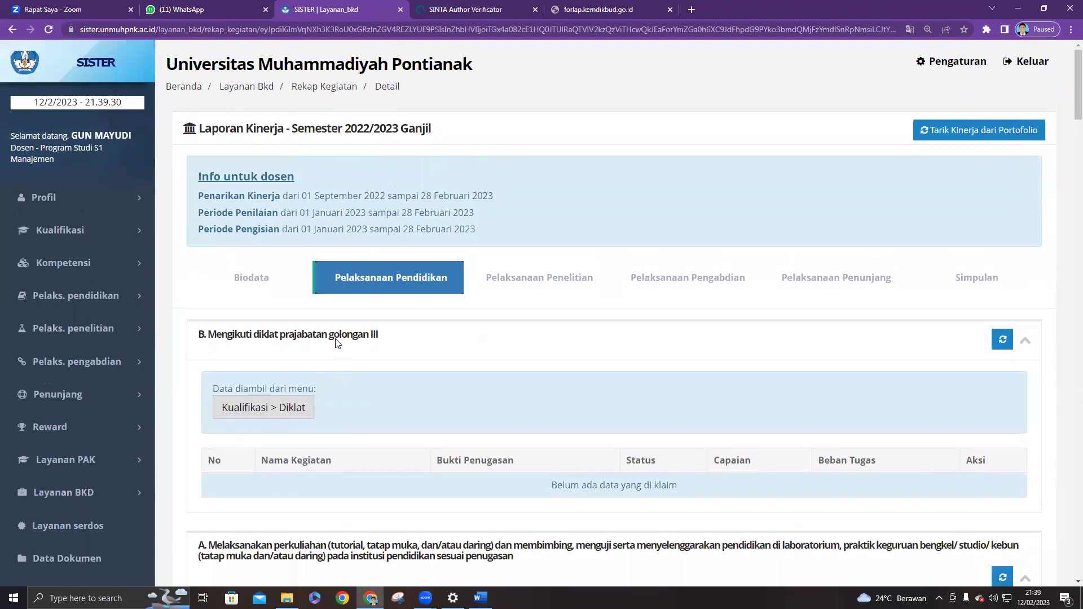
{"action": "scroll", "coordinate": [469, 436], "scroll_direction": "down", "scroll_amount": 4}
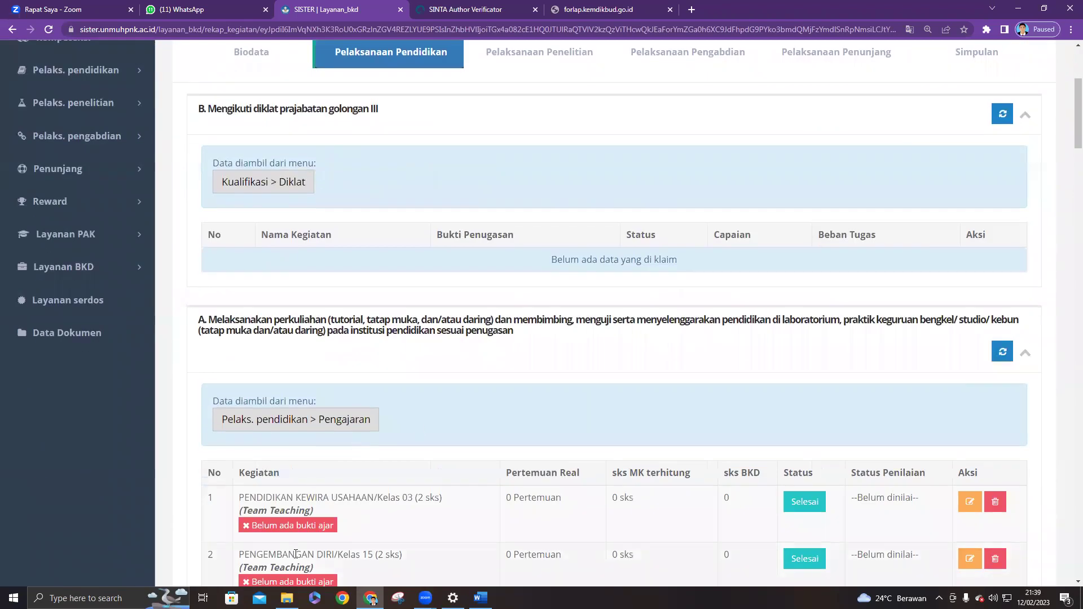
{"action": "scroll", "coordinate": [455, 181], "scroll_direction": "down", "scroll_amount": 7}
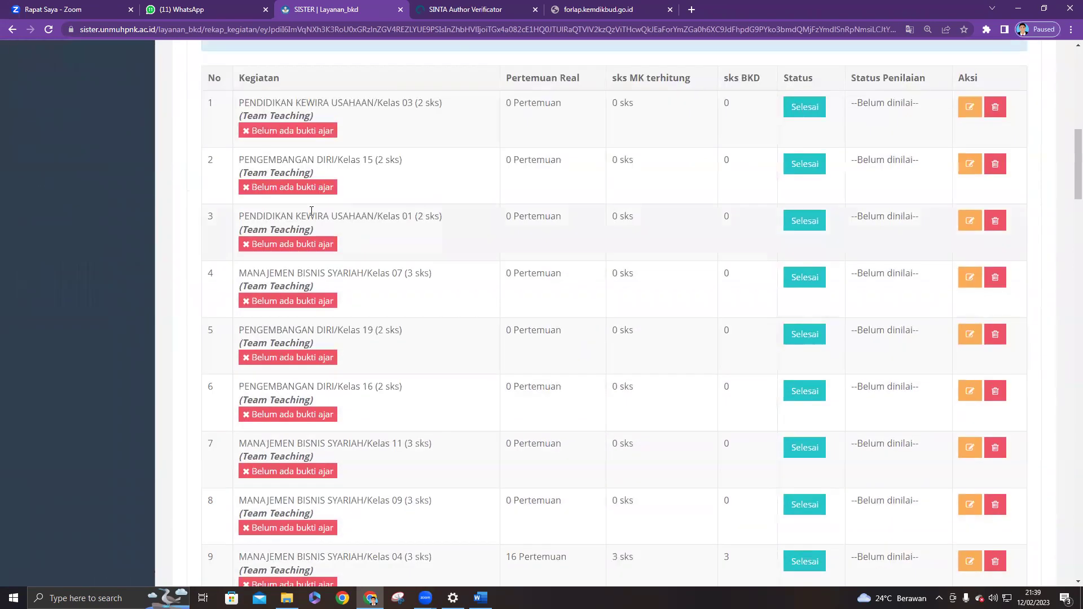
{"action": "scroll", "coordinate": [356, 351], "scroll_direction": "up", "scroll_amount": 7}
{"action": "scroll", "coordinate": [356, 351], "scroll_direction": "up", "scroll_amount": 4}
{"action": "left_click", "coordinate": [979, 277]}
Highlight the 12 sks minimum, 16 sks maximum, education value 3 and the minimum warning
{"action": "scroll", "coordinate": [736, 383], "scroll_direction": "down", "scroll_amount": 4}
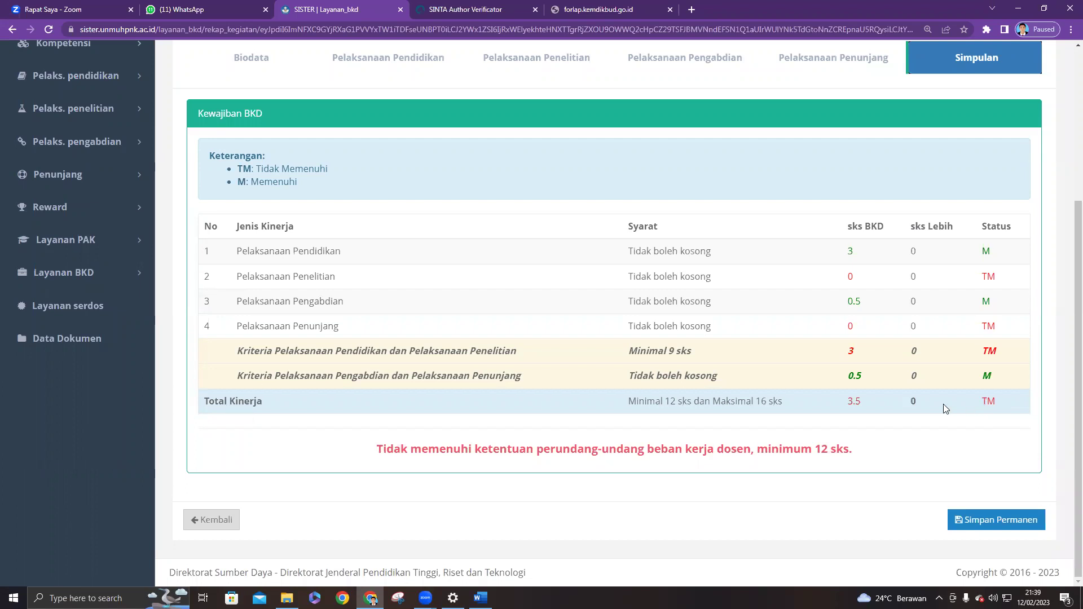
{"action": "left_click_drag", "start_coordinate": [664, 402], "coordinate": [683, 400]}
{"action": "left_click_drag", "start_coordinate": [756, 402], "coordinate": [791, 406]}
{"action": "left_click_drag", "start_coordinate": [849, 251], "coordinate": [882, 254]}
{"action": "left_click_drag", "start_coordinate": [665, 403], "coordinate": [871, 259]}
{"action": "left_click_drag", "start_coordinate": [836, 445], "coordinate": [543, 449]}
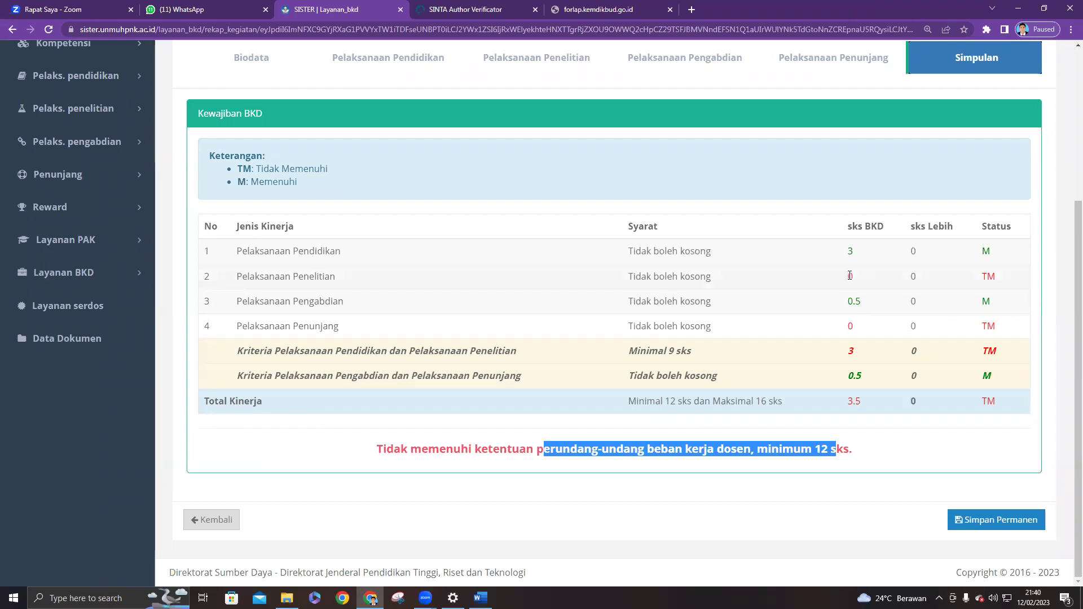
Highlight the community service 0.5 and supporting activities 0 sks values, then go to SINTA
{"action": "left_click", "coordinate": [849, 252]}
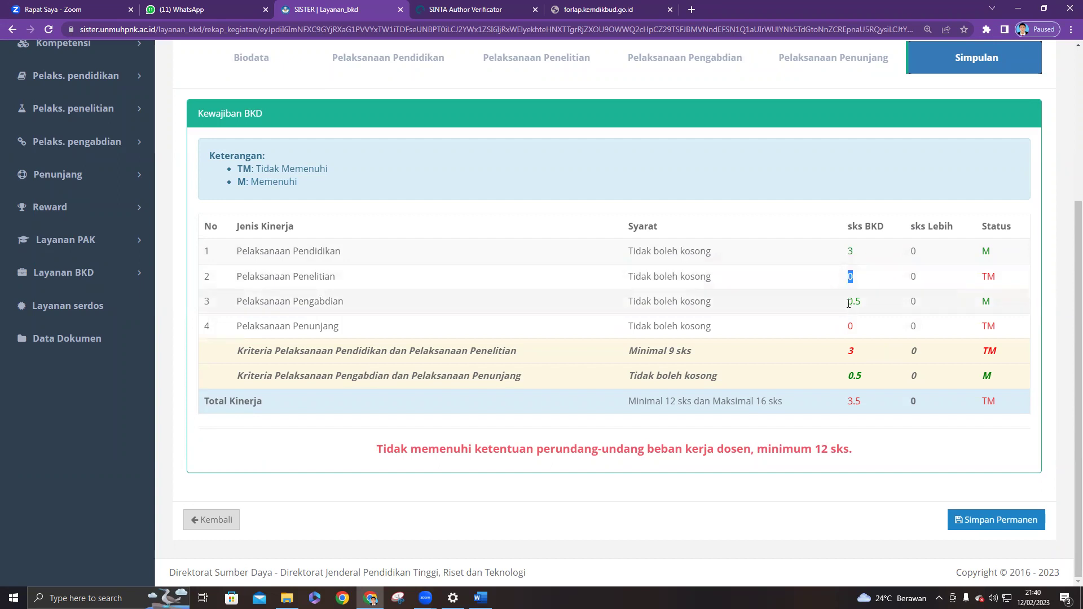
{"action": "double_click", "coordinate": [849, 303]}
{"action": "double_click", "coordinate": [850, 326]}
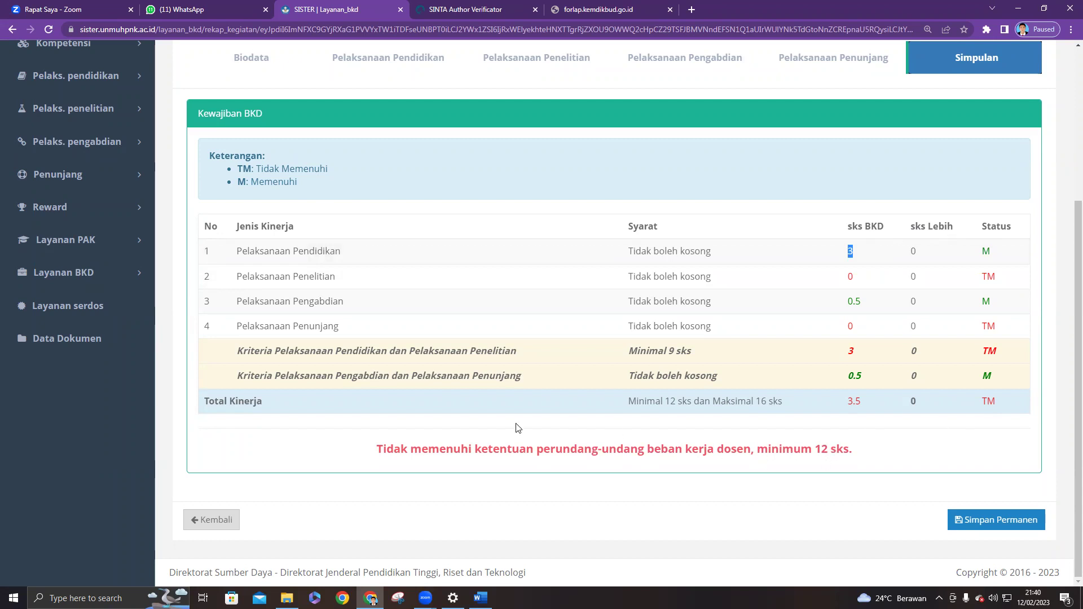
{"action": "left_click", "coordinate": [467, 7]}
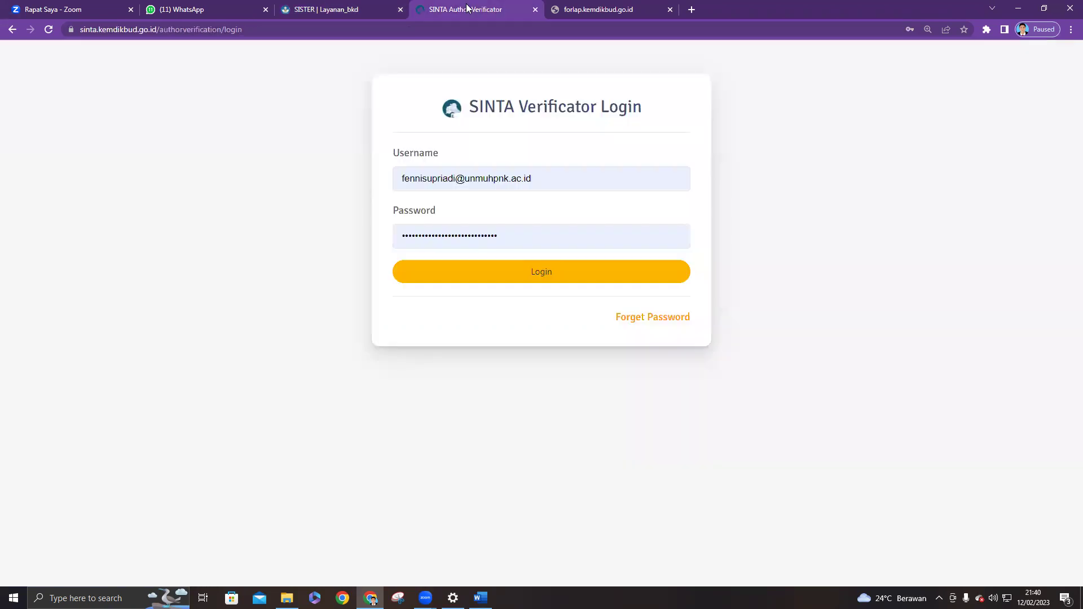
{"action": "left_click", "coordinate": [330, 7]}
{"action": "scroll", "coordinate": [407, 254], "scroll_direction": "up", "scroll_amount": 4}
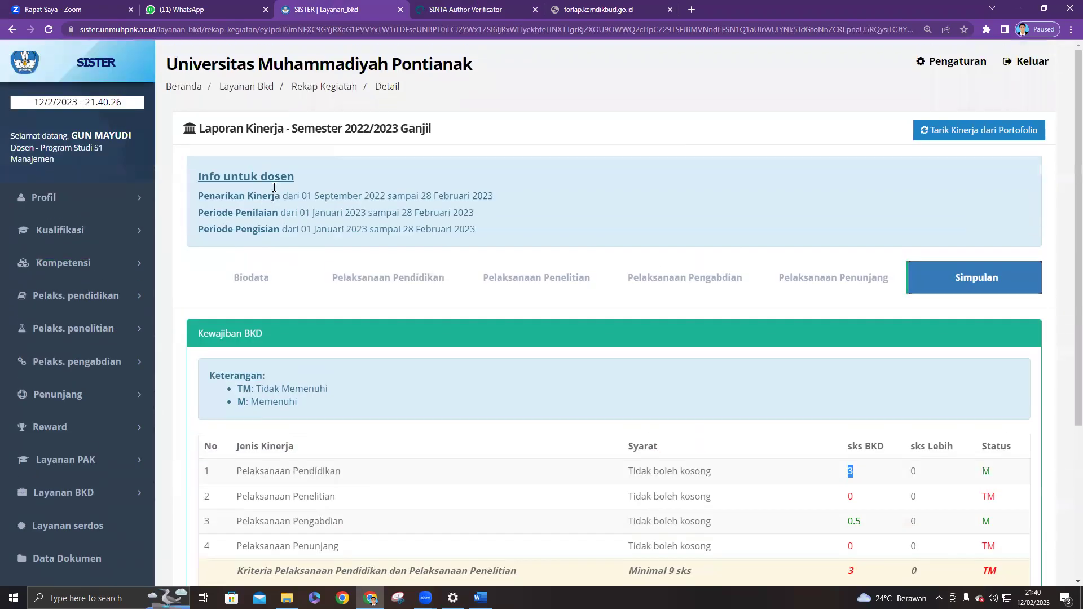
{"action": "left_click", "coordinate": [407, 278]}
{"action": "scroll", "coordinate": [363, 257], "scroll_direction": "down", "scroll_amount": 5}
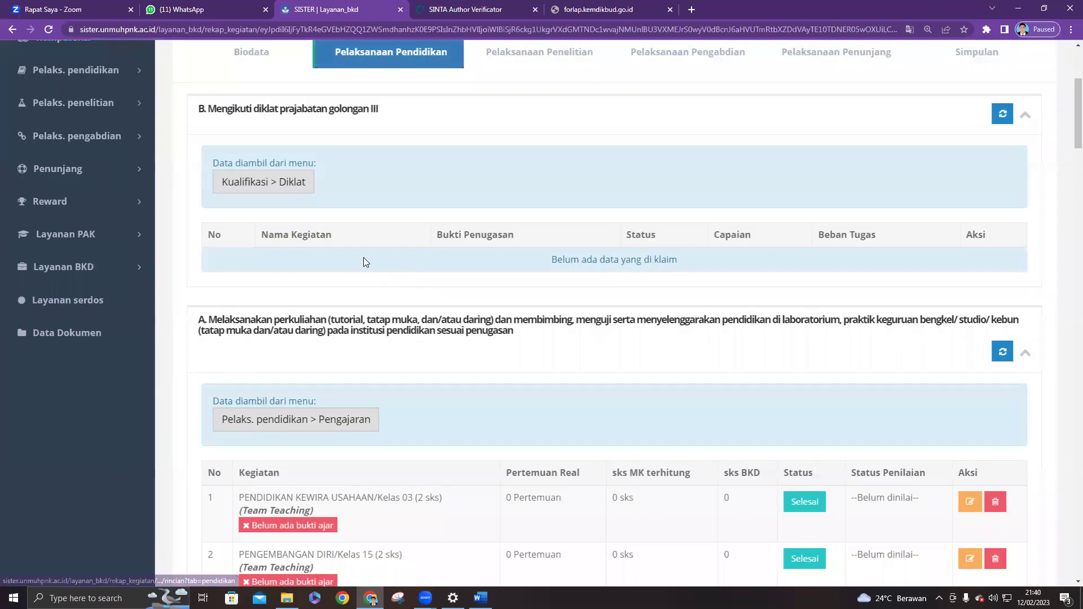
{"action": "scroll", "coordinate": [321, 358], "scroll_direction": "down", "scroll_amount": 3}
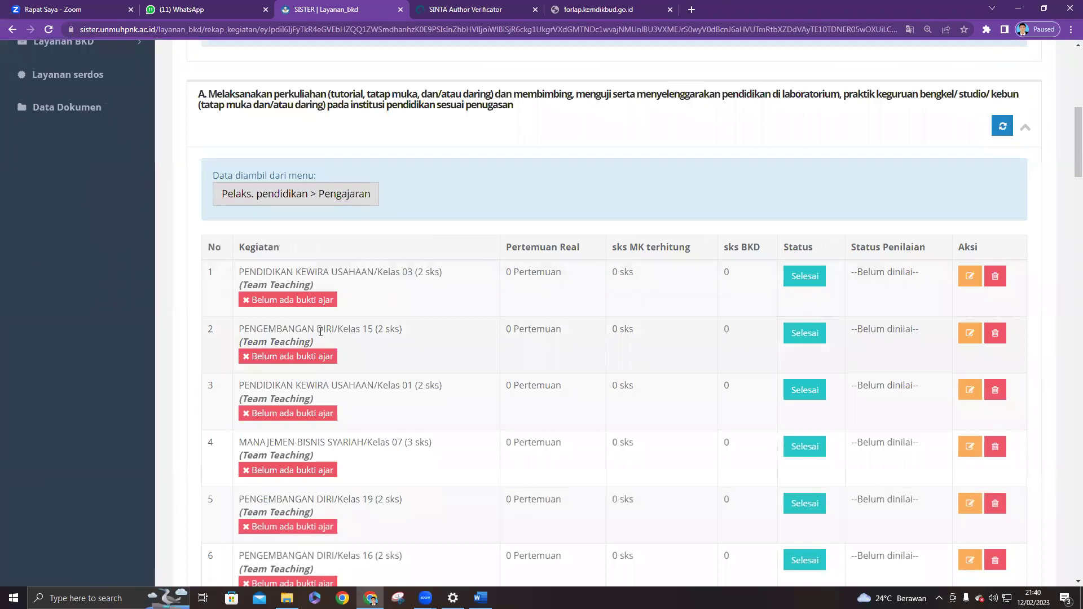
{"action": "scroll", "coordinate": [320, 328], "scroll_direction": "down", "scroll_amount": 12}
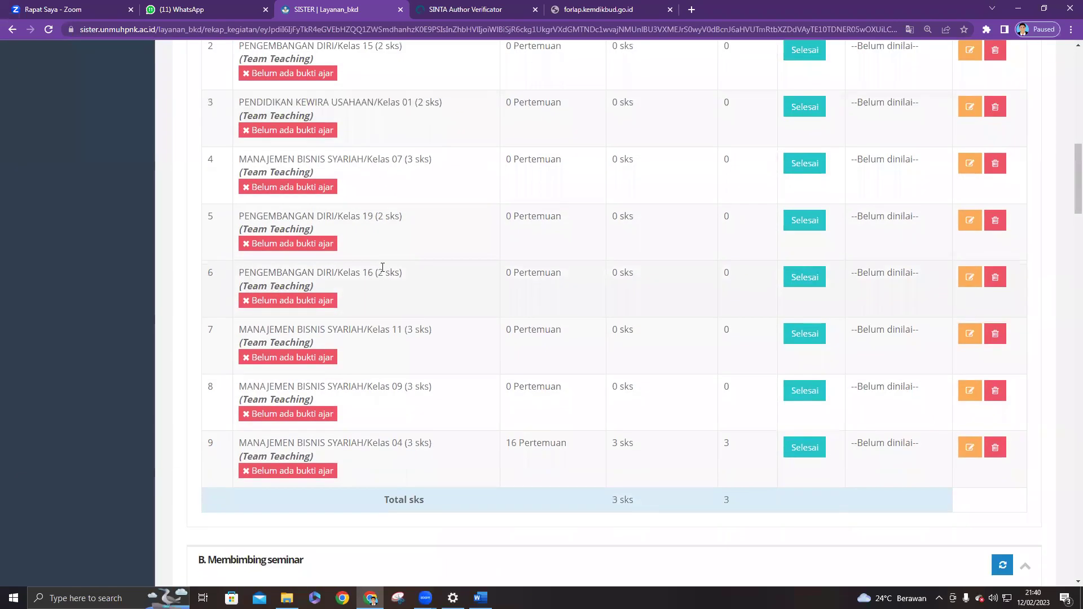
{"action": "scroll", "coordinate": [288, 198], "scroll_direction": "down", "scroll_amount": 11}
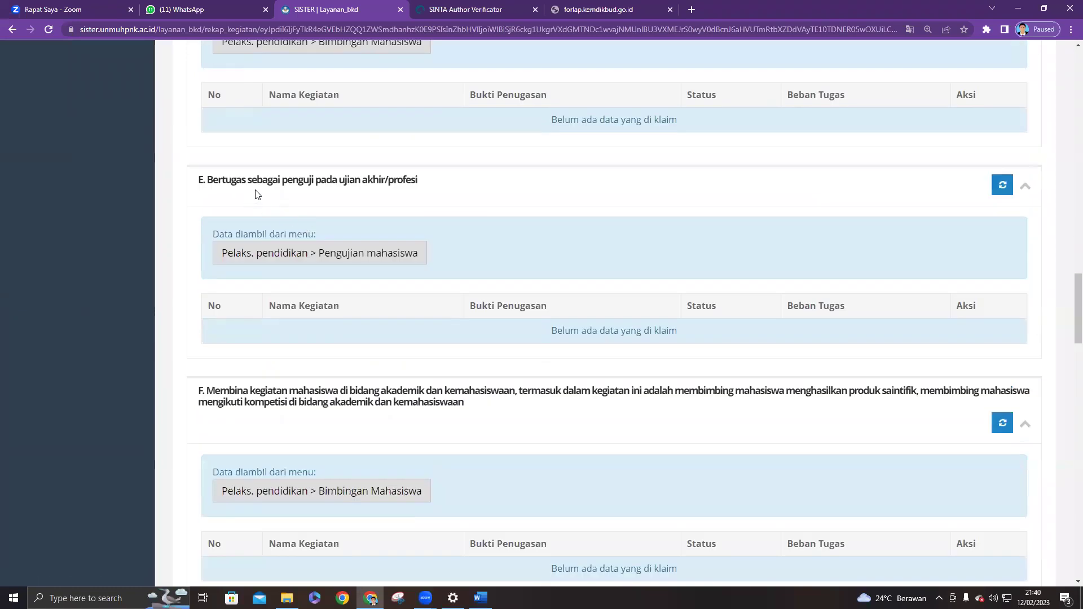
{"action": "scroll", "coordinate": [390, 243], "scroll_direction": "down", "scroll_amount": 5}
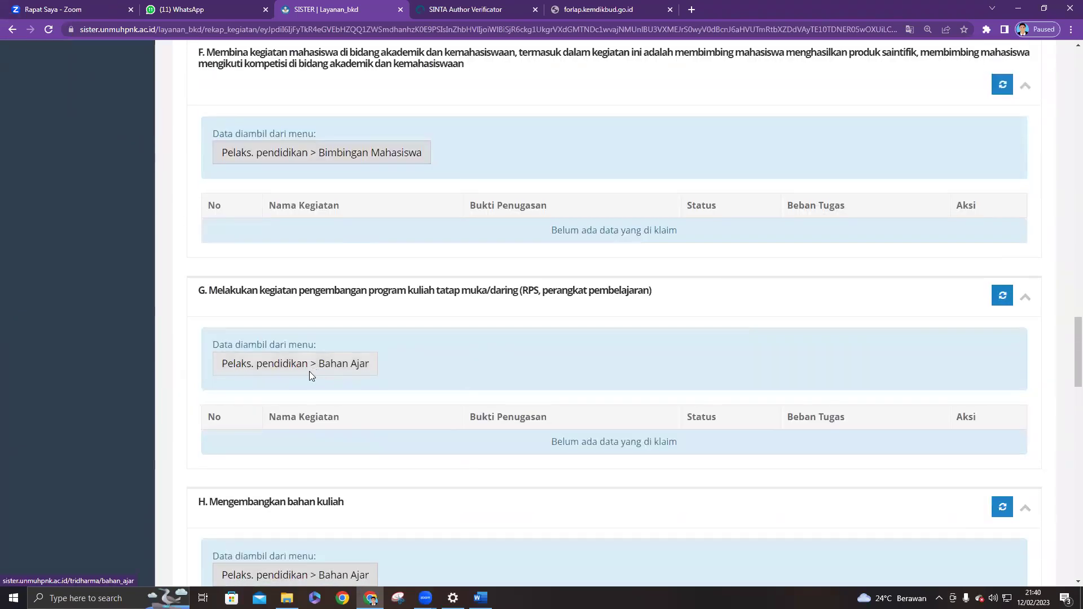
{"action": "scroll", "coordinate": [306, 377], "scroll_direction": "down", "scroll_amount": 3}
{"action": "scroll", "coordinate": [305, 377], "scroll_direction": "down", "scroll_amount": 9}
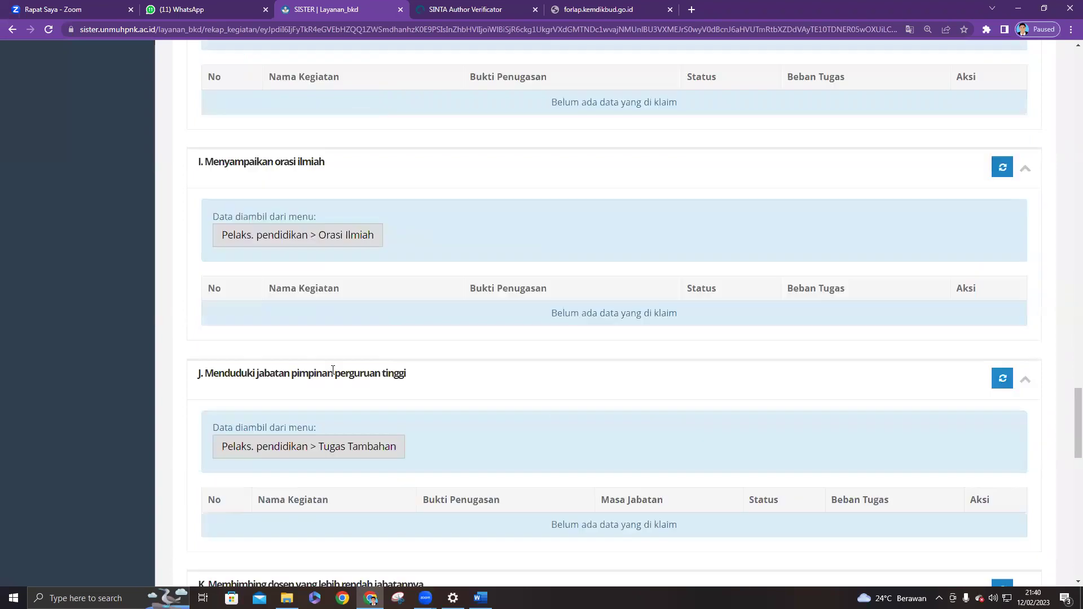
{"action": "scroll", "coordinate": [307, 254], "scroll_direction": "down", "scroll_amount": 8}
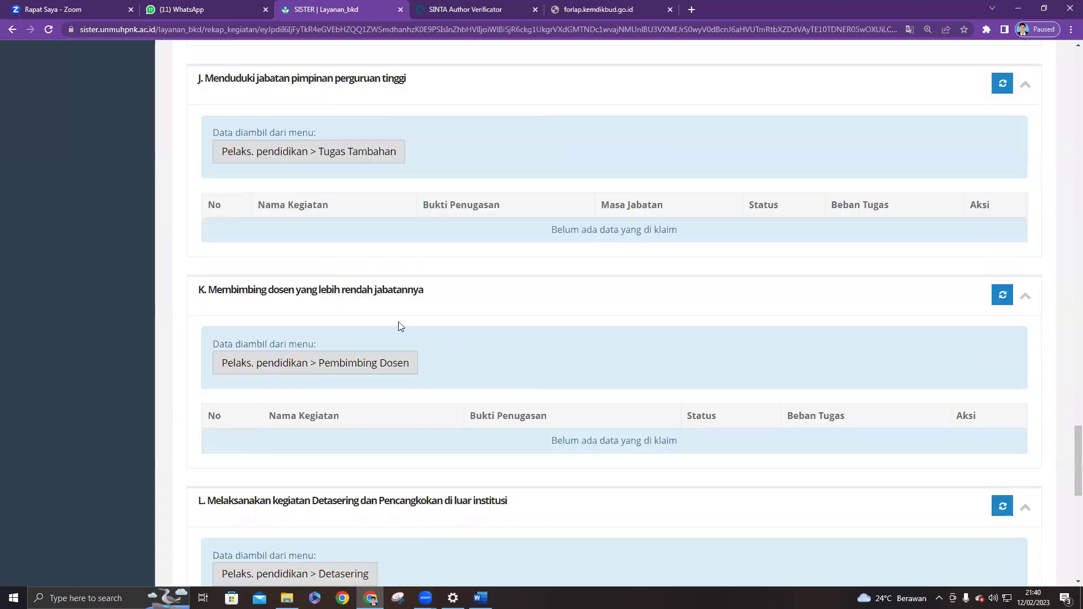
{"action": "scroll", "coordinate": [322, 429], "scroll_direction": "down", "scroll_amount": 6}
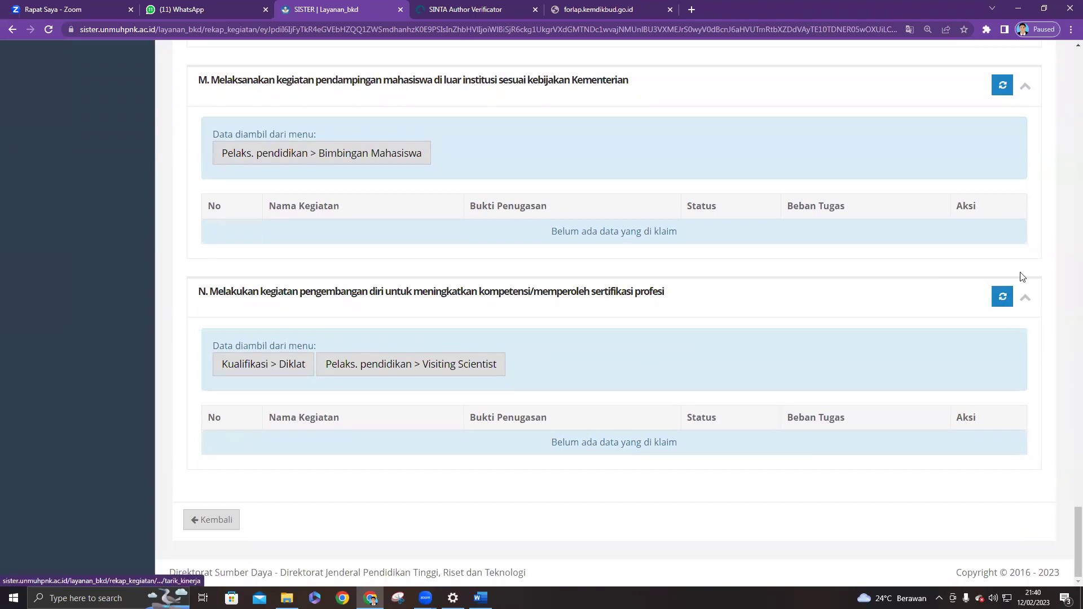
{"action": "scroll", "coordinate": [612, 405], "scroll_direction": "up", "scroll_amount": 20}
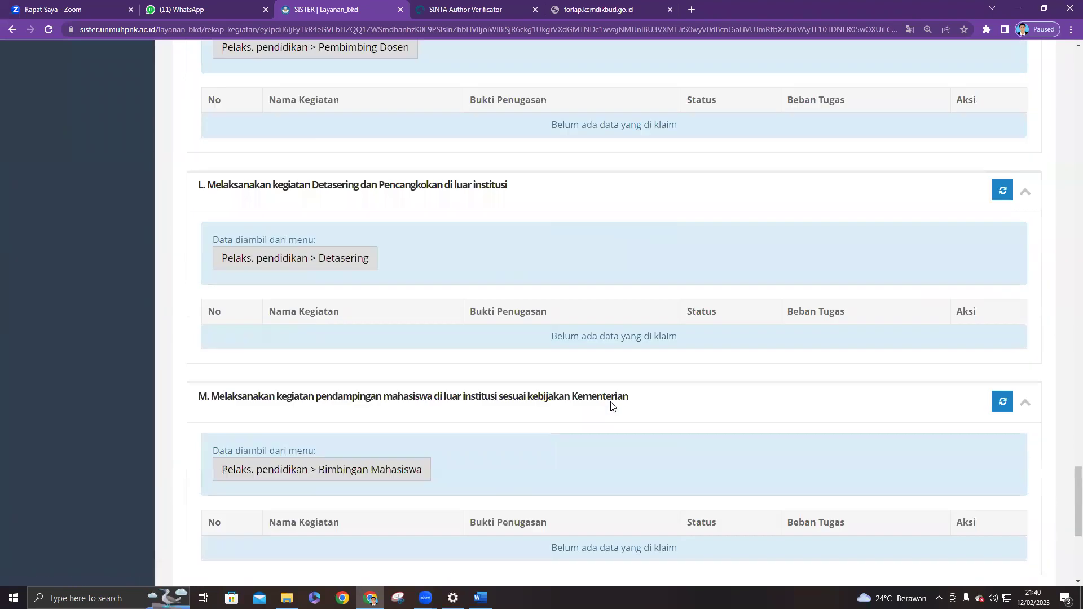
{"action": "scroll", "coordinate": [604, 401], "scroll_direction": "up", "scroll_amount": 20}
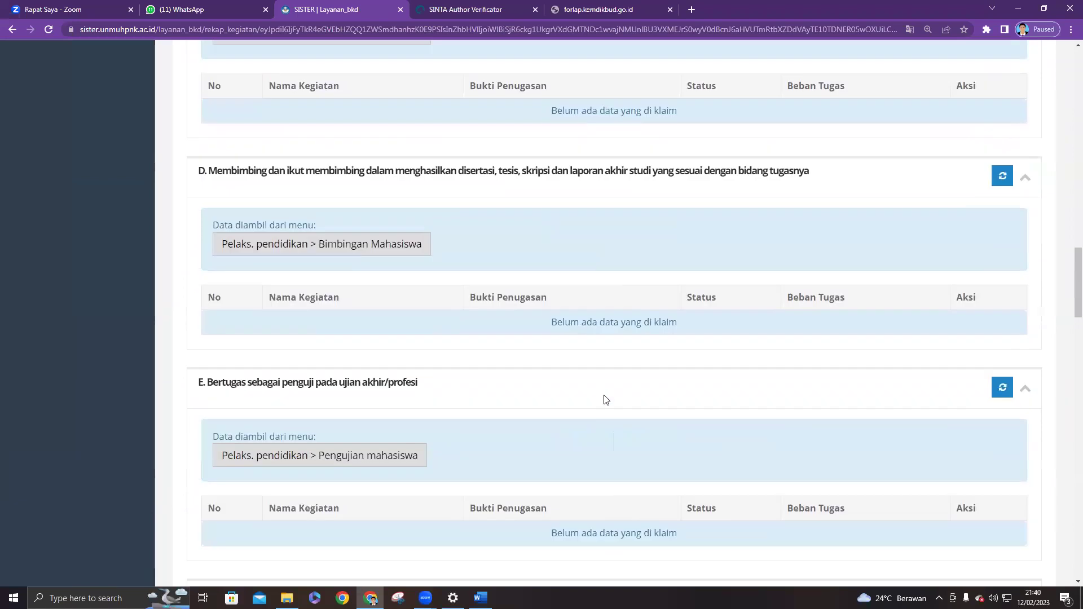
{"action": "scroll", "coordinate": [569, 387], "scroll_direction": "up", "scroll_amount": 10}
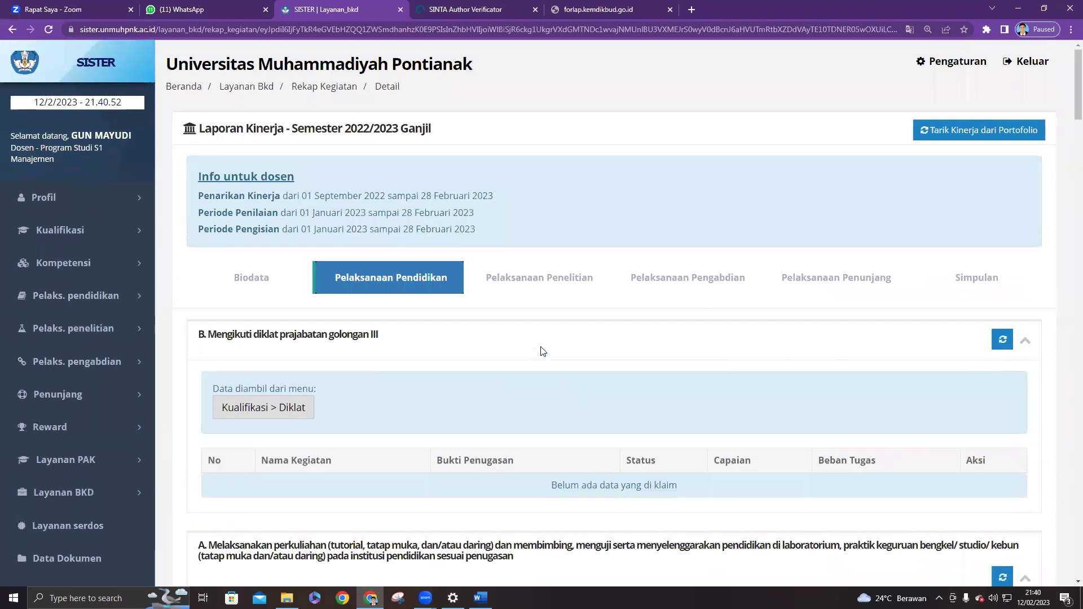
{"action": "scroll", "coordinate": [542, 353], "scroll_direction": "down", "scroll_amount": 3}
{"action": "scroll", "coordinate": [466, 291], "scroll_direction": "up", "scroll_amount": 3}
Select the report's period dates and zoom the page in to 250%
{"action": "left_click_drag", "start_coordinate": [474, 214], "coordinate": [402, 213]}
{"action": "left_click_drag", "start_coordinate": [201, 195], "coordinate": [482, 225]}
{"action": "key", "text": "ctrl+plus"}
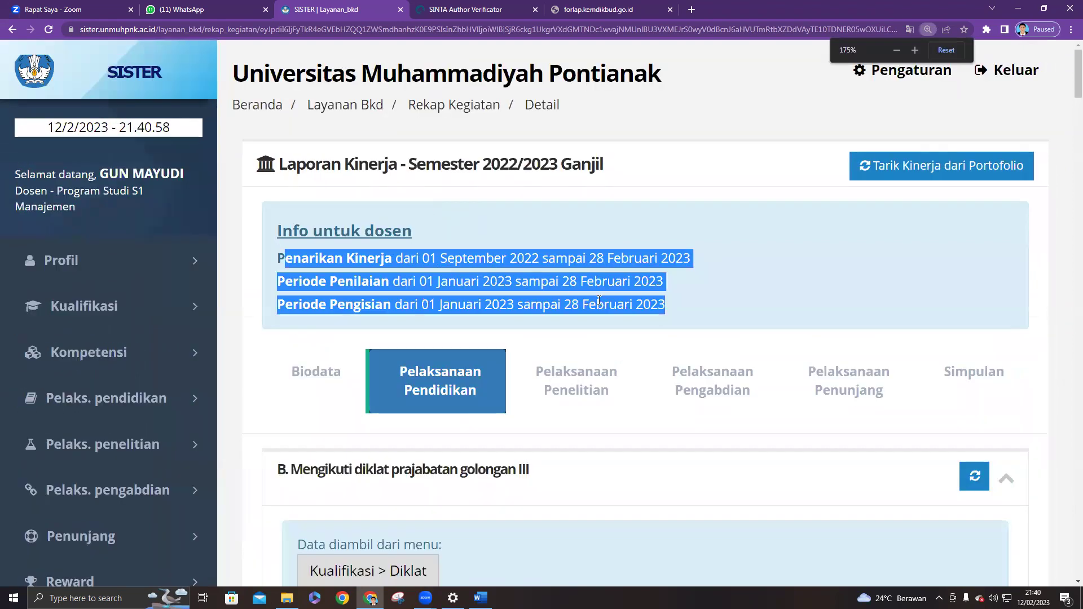
{"action": "key", "text": "ctrl+plus"}
{"action": "key", "text": "ctrl+plus"}
{"action": "scroll", "coordinate": [551, 326], "scroll_direction": "down", "scroll_amount": 2}
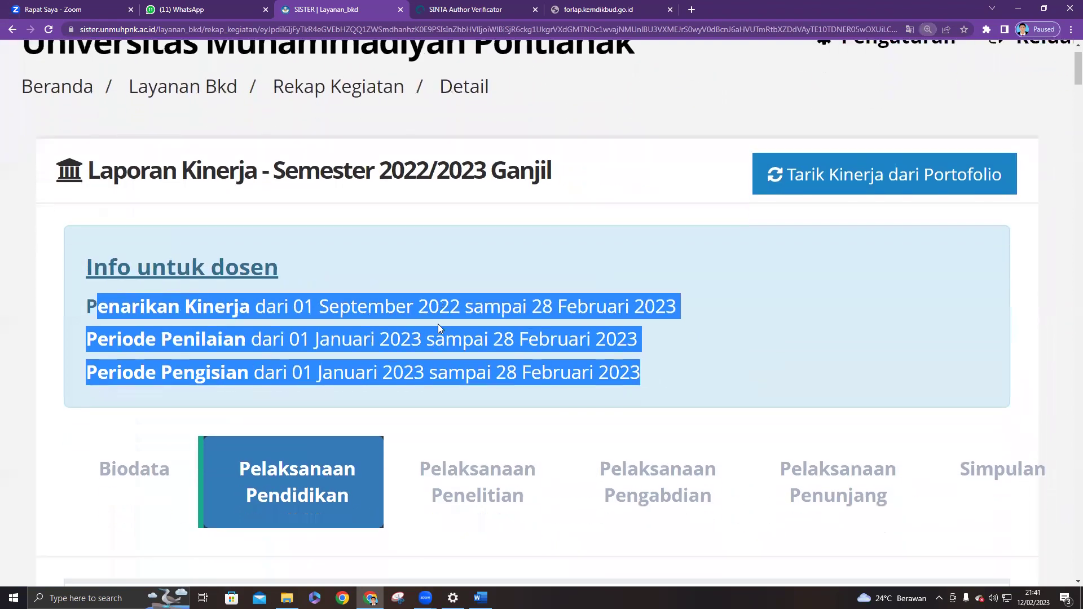
Highlight the Penarikan Kinerja date range, zoom back to 150%, and show Pelaksanaan Penelitian
{"action": "left_click", "coordinate": [294, 244]}
{"action": "left_click_drag", "start_coordinate": [294, 243], "coordinate": [680, 248]}
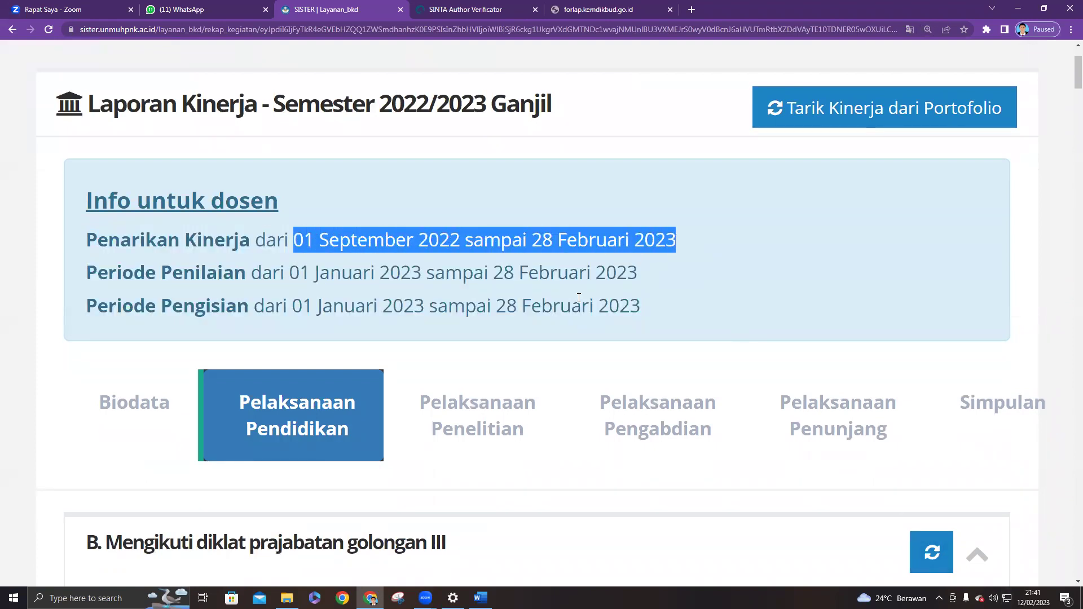
{"action": "scroll", "coordinate": [560, 296], "scroll_direction": "up", "scroll_amount": 2}
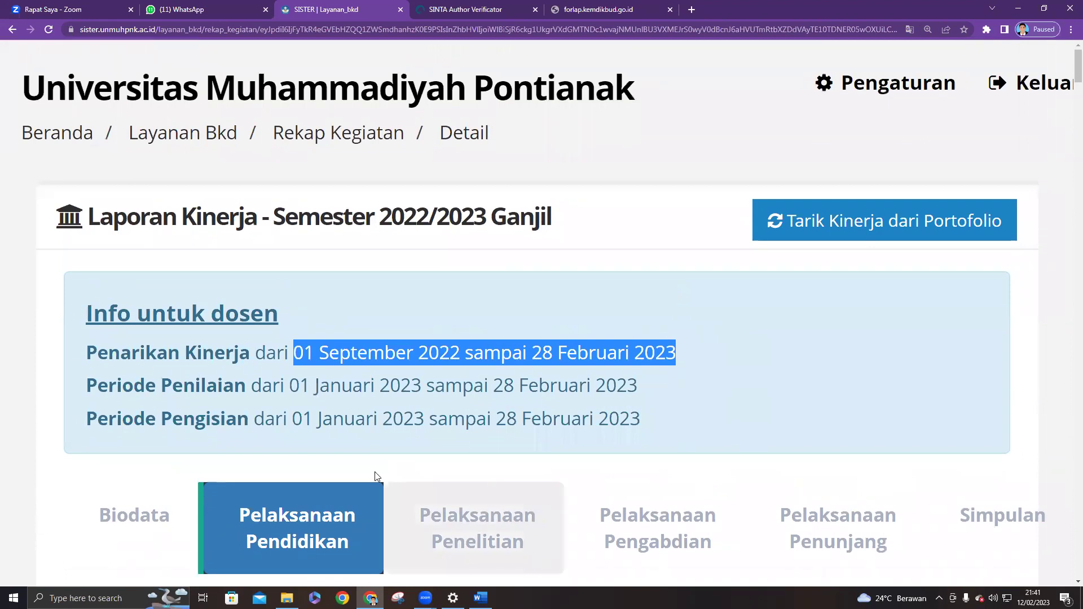
{"action": "key", "text": "ctrl+minus"}
{"action": "key", "text": "ctrl+minus"}
{"action": "key", "text": "ctrl+minus"}
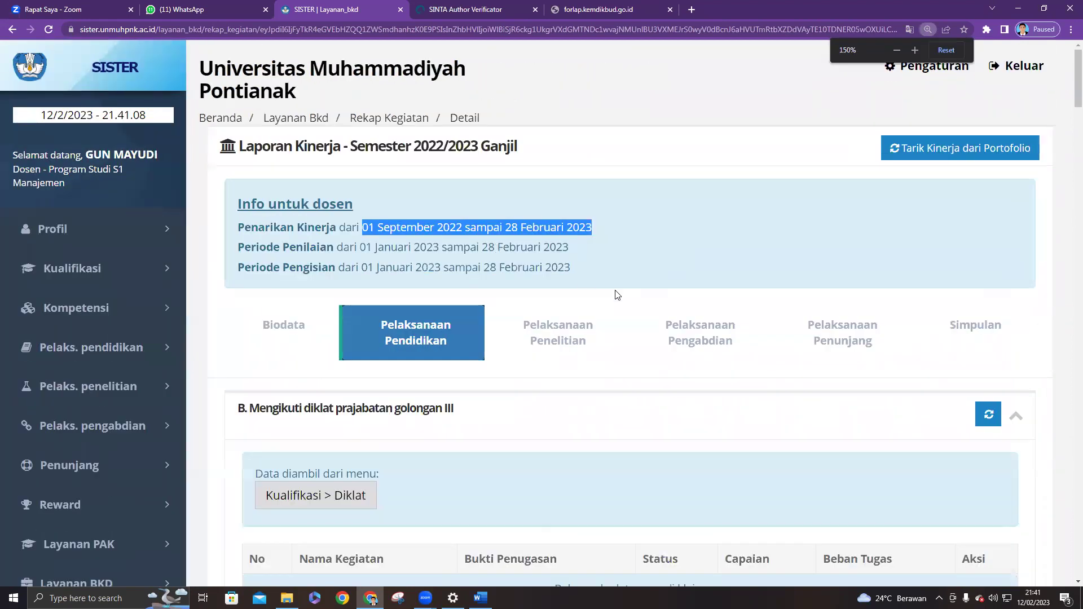
{"action": "left_click", "coordinate": [563, 339]}
Open Pelaks. penelitian > Publikasi karya in the sidebar, then expand Layanan BKD
{"action": "scroll", "coordinate": [499, 313], "scroll_direction": "down", "scroll_amount": 2}
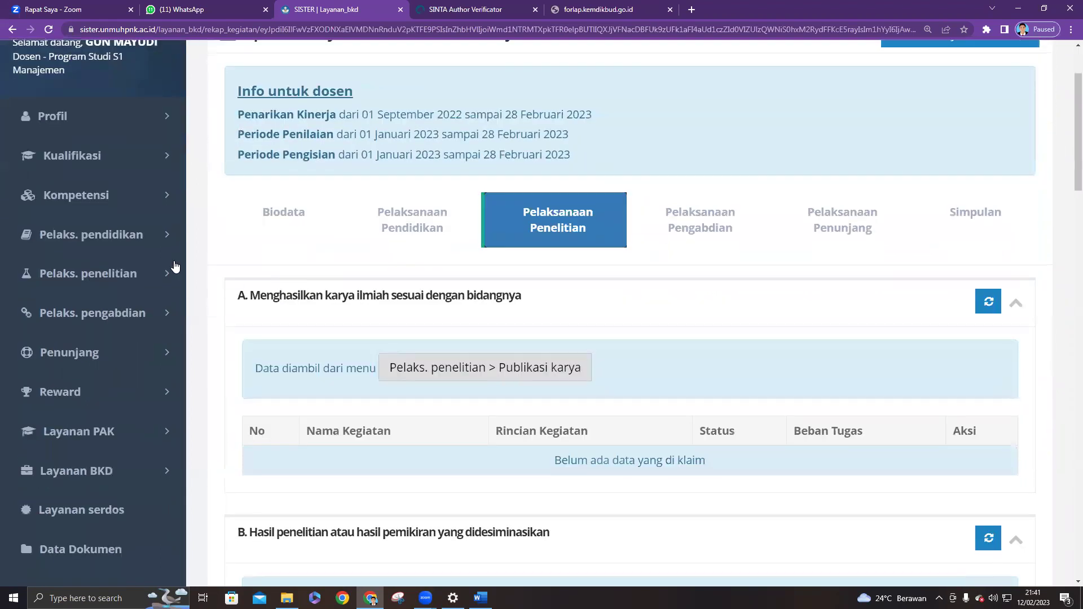
{"action": "left_click", "coordinate": [115, 273]}
{"action": "left_click", "coordinate": [98, 337]}
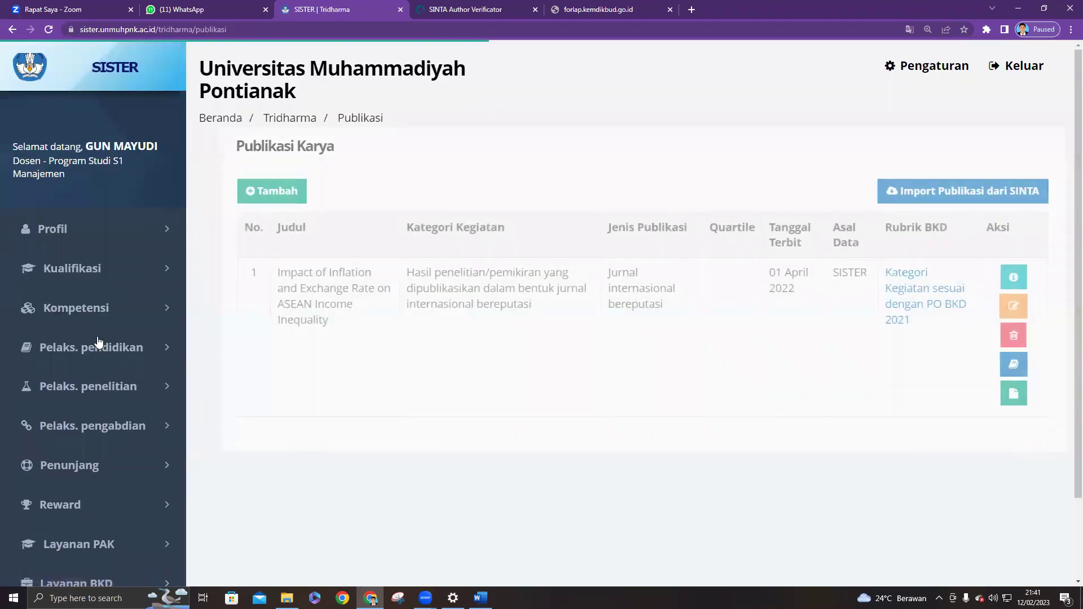
{"action": "scroll", "coordinate": [172, 357], "scroll_direction": "down", "scroll_amount": 1}
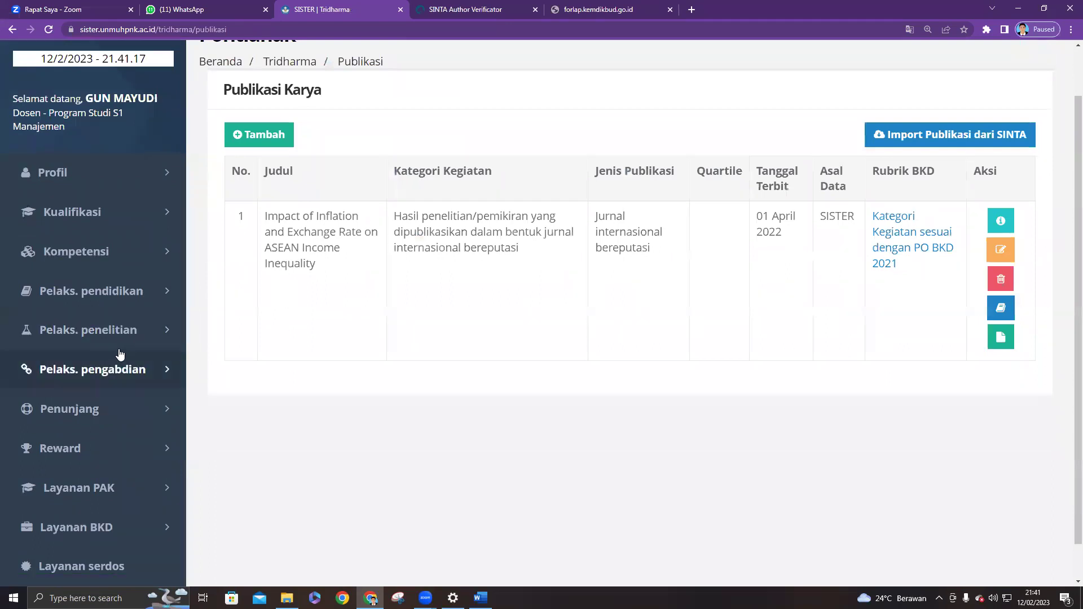
{"action": "scroll", "coordinate": [118, 395], "scroll_direction": "down", "scroll_amount": 1}
{"action": "left_click", "coordinate": [79, 499]}
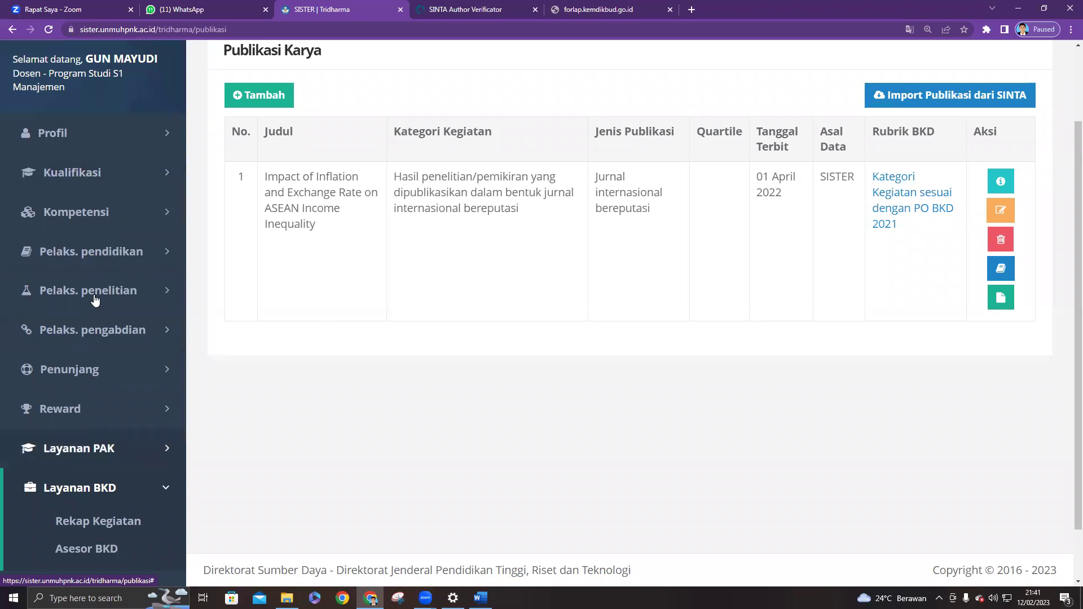
{"action": "scroll", "coordinate": [107, 395], "scroll_direction": "down", "scroll_amount": 1}
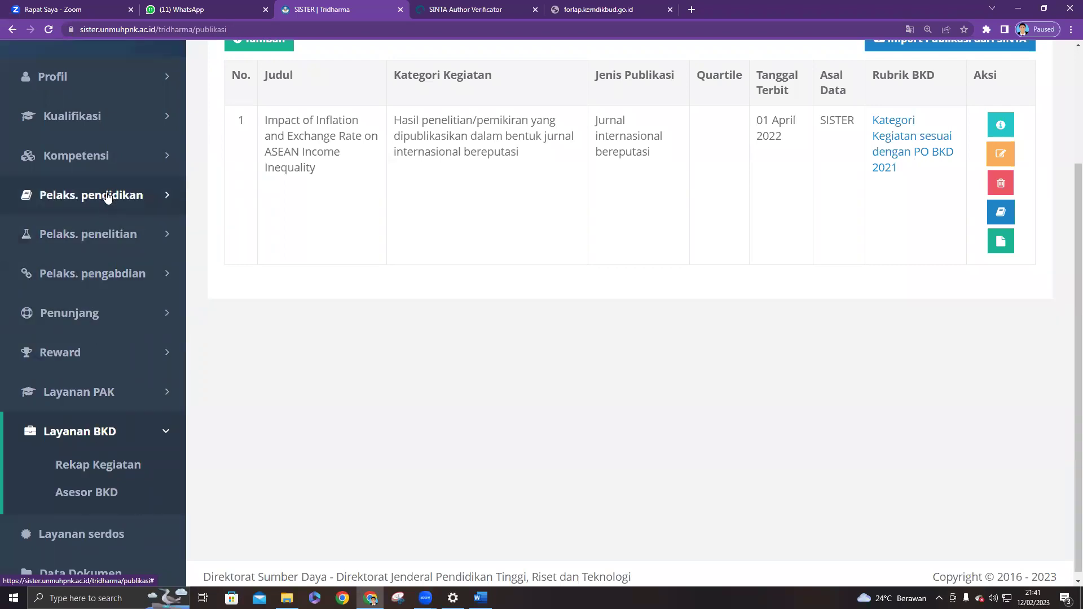
Reopen the 2022/2023 Ganjil performance report from the BKD Rekap Kegiatan page
{"action": "left_click", "coordinate": [107, 473]}
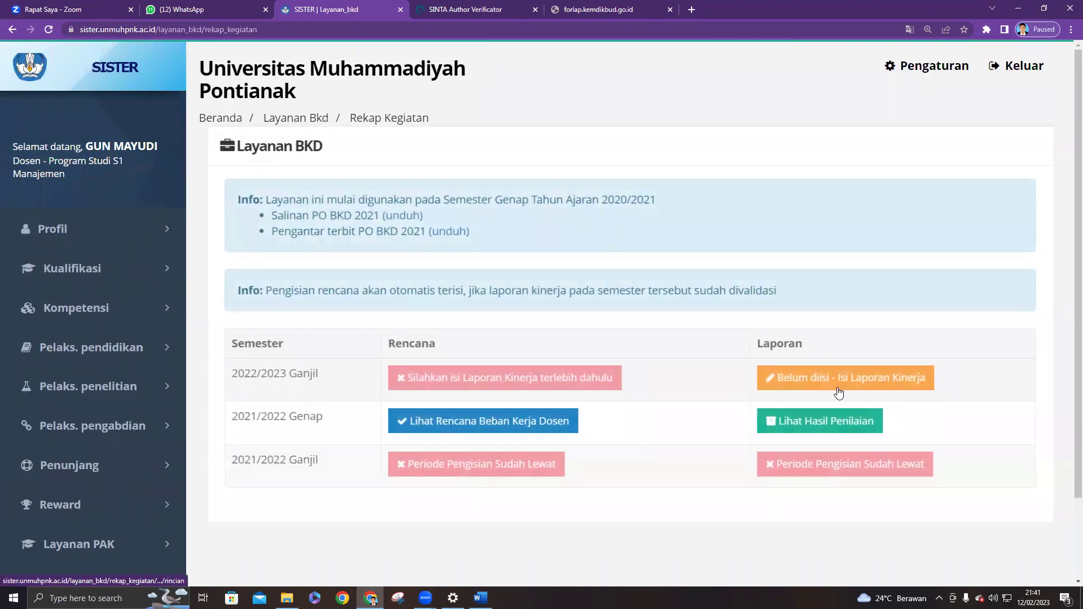
{"action": "left_click", "coordinate": [810, 384]}
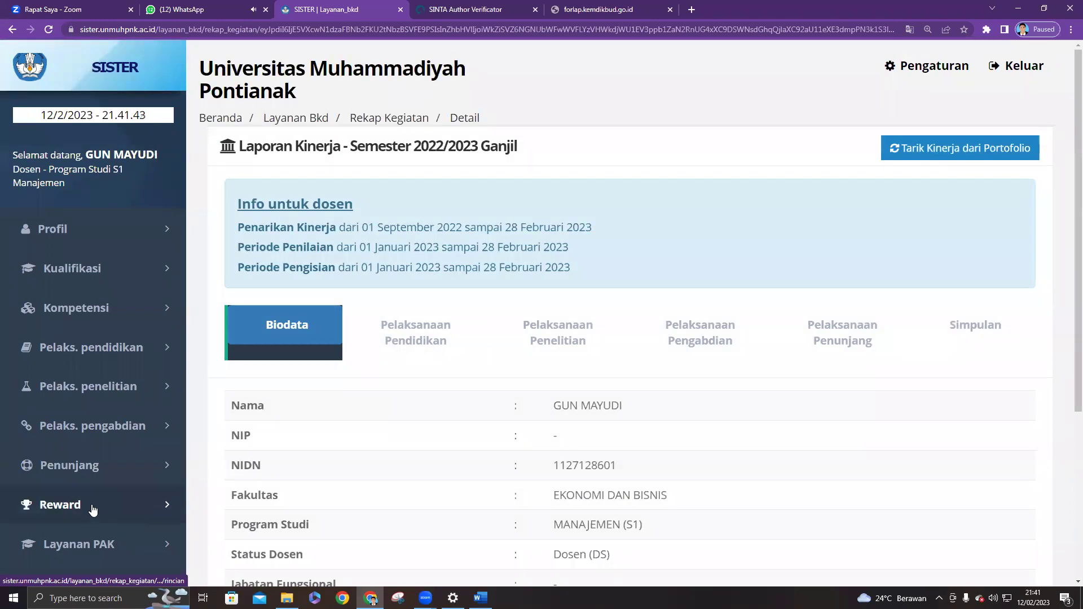
{"action": "scroll", "coordinate": [93, 502], "scroll_direction": "down", "scroll_amount": 2}
{"action": "left_click", "coordinate": [96, 474]}
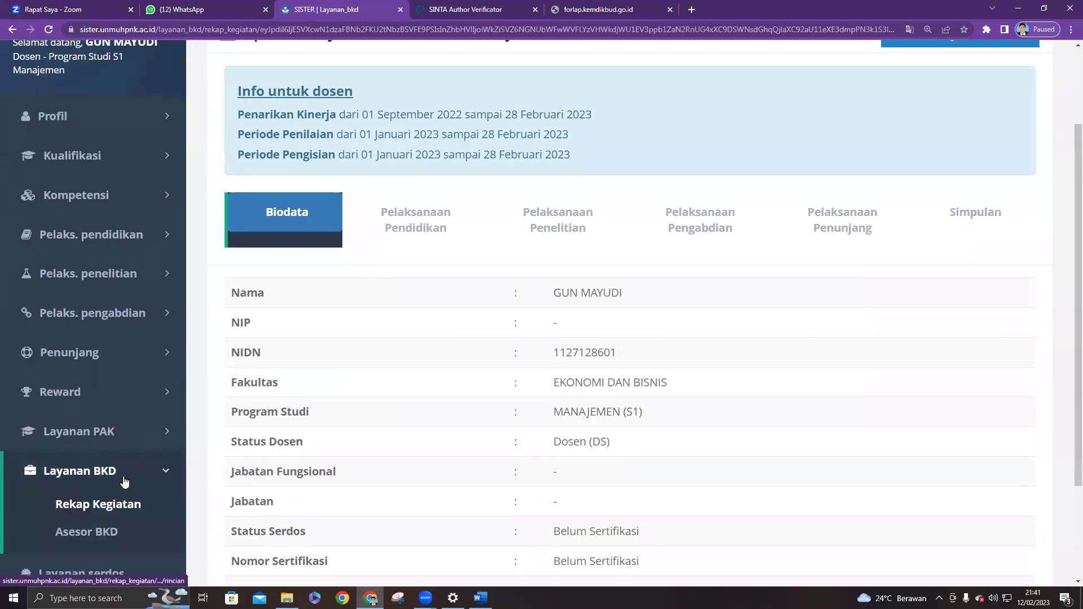
{"action": "left_click", "coordinate": [109, 508]}
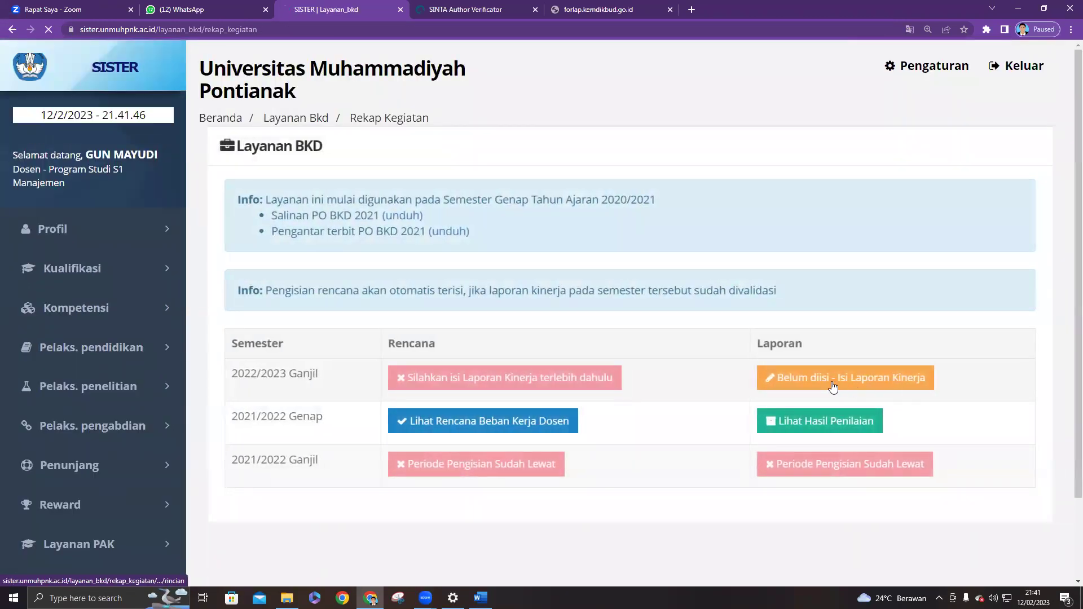
{"action": "left_click", "coordinate": [833, 388]}
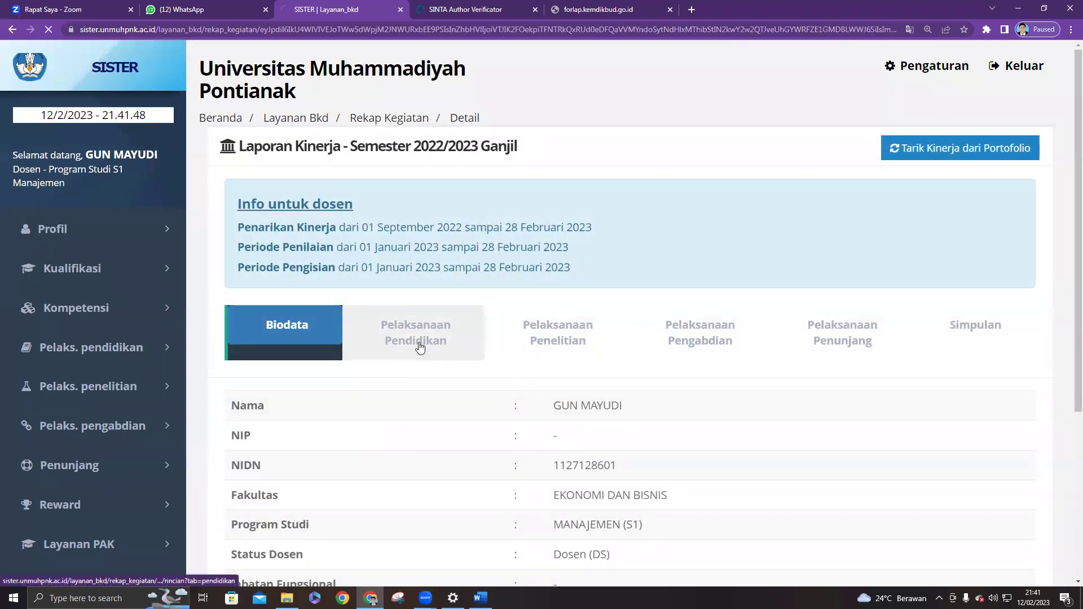
Look over the report's teaching and research activity sections
{"action": "left_click", "coordinate": [419, 347]}
{"action": "scroll", "coordinate": [419, 347], "scroll_direction": "down", "scroll_amount": 15}
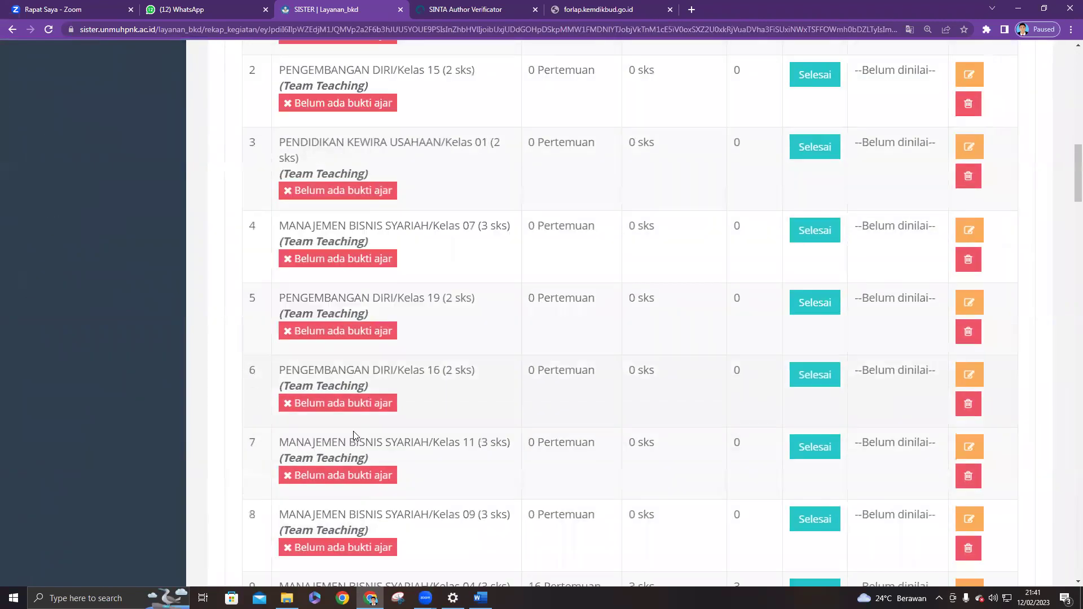
{"action": "scroll", "coordinate": [330, 501], "scroll_direction": "down", "scroll_amount": 4}
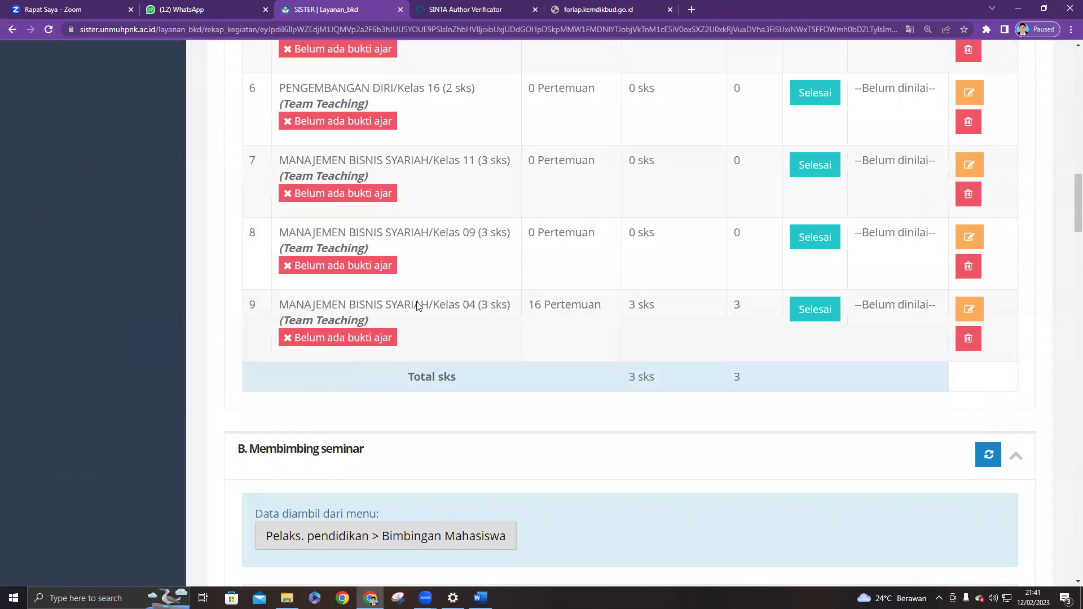
{"action": "scroll", "coordinate": [376, 361], "scroll_direction": "up", "scroll_amount": 7}
{"action": "key", "text": "alt+Left"}
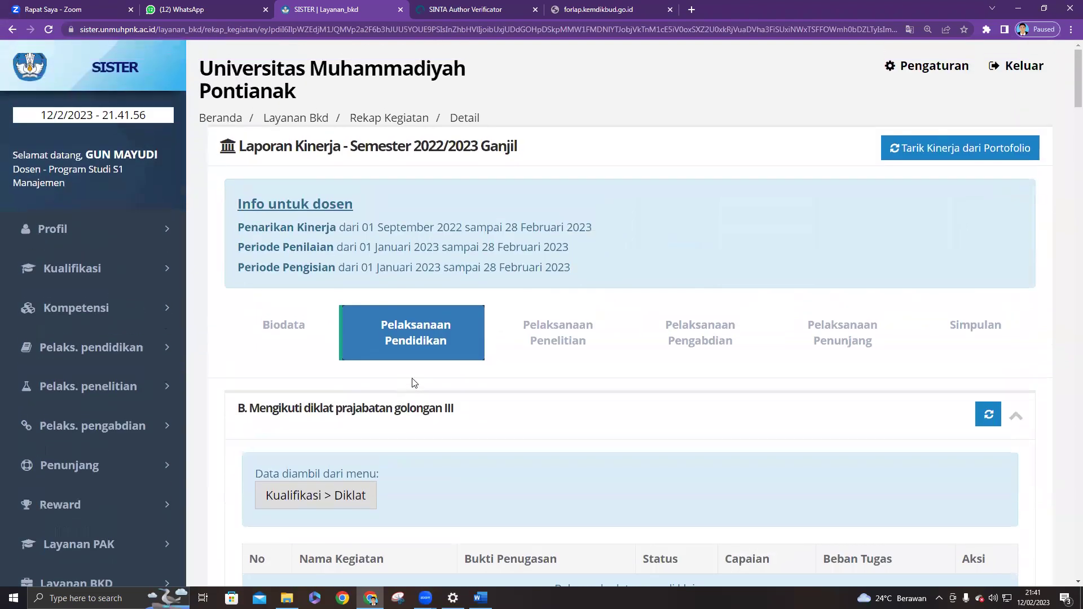
{"action": "left_click", "coordinate": [561, 350]}
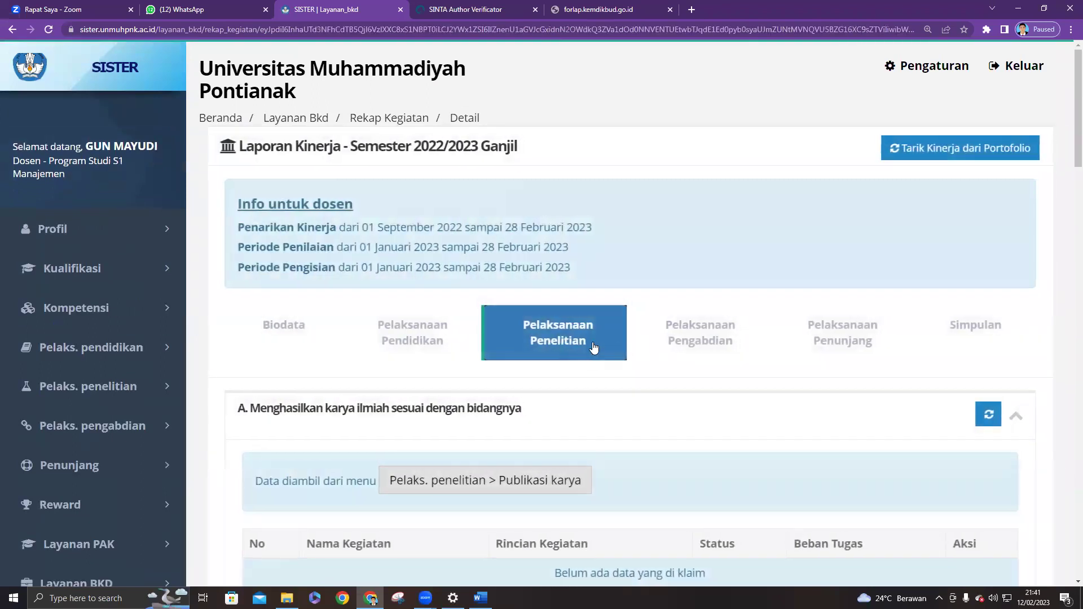
{"action": "scroll", "coordinate": [569, 361], "scroll_direction": "down", "scroll_amount": 9}
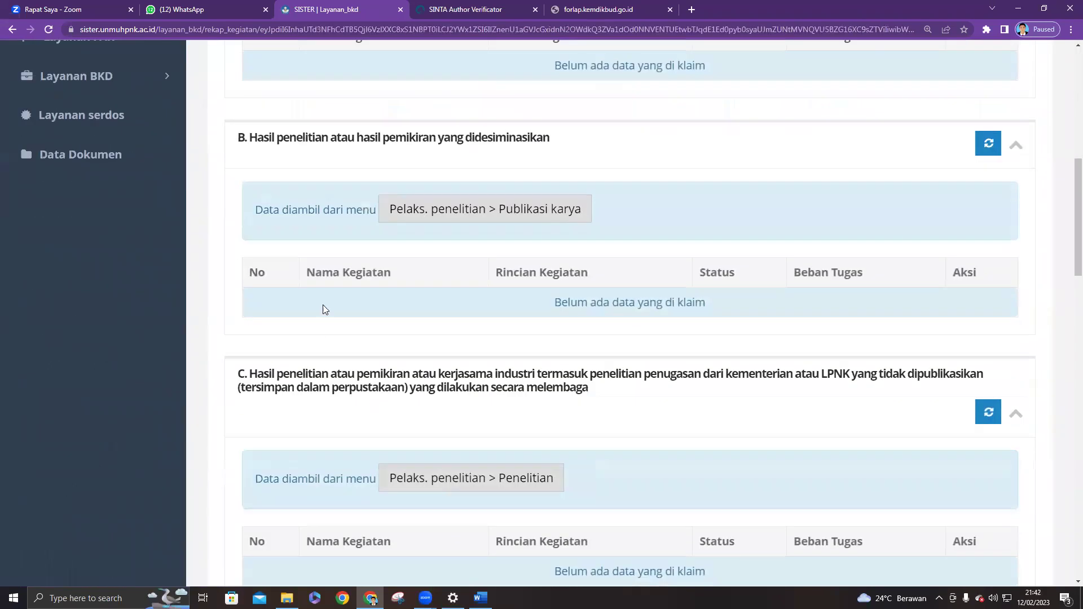
{"action": "scroll", "coordinate": [449, 423], "scroll_direction": "up", "scroll_amount": 9}
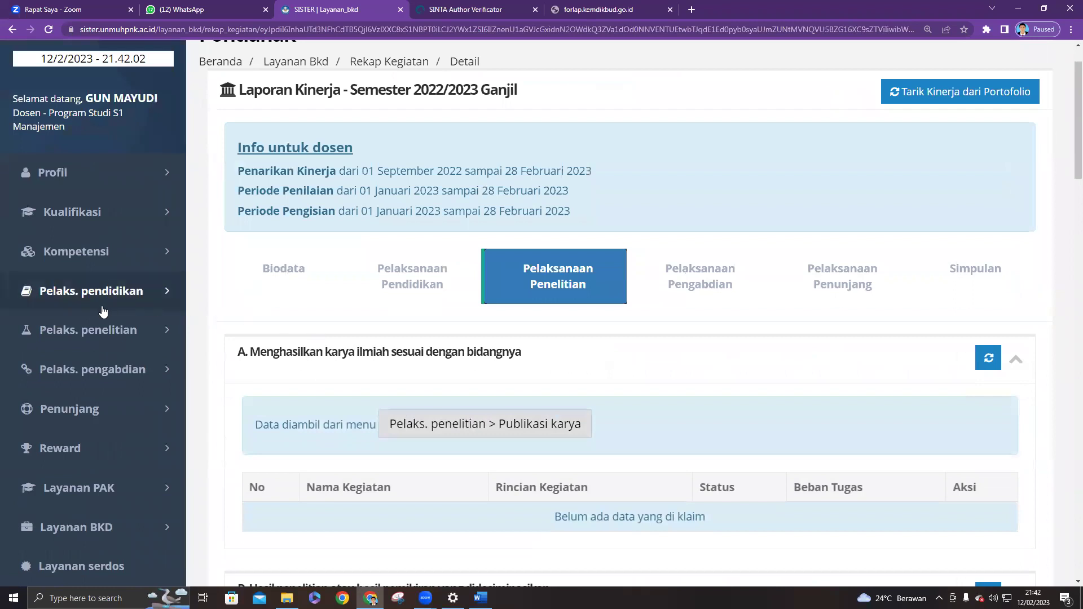
Start Import Publikasi dari SINTA from the research pages and move to the SINTA Verificator tab
{"action": "left_click", "coordinate": [93, 331]}
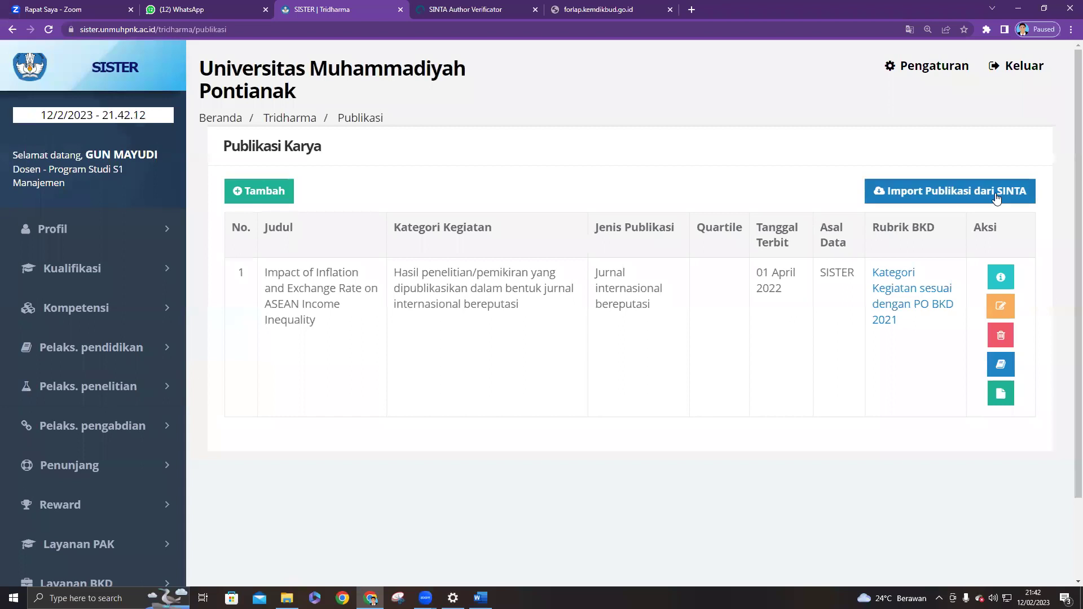
{"action": "left_click", "coordinate": [953, 192]}
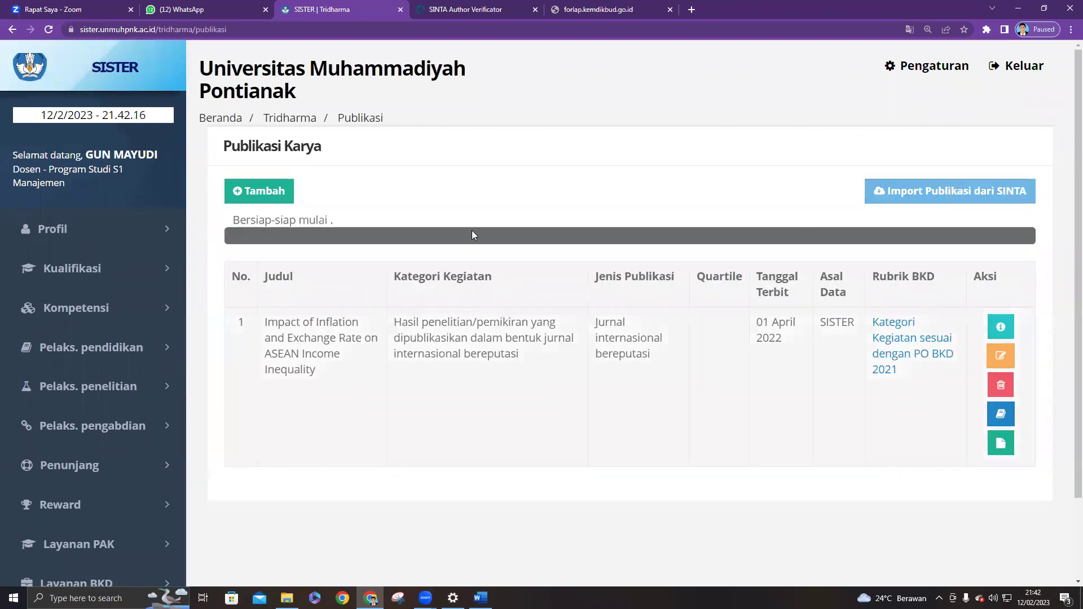
{"action": "left_click", "coordinate": [481, 11]}
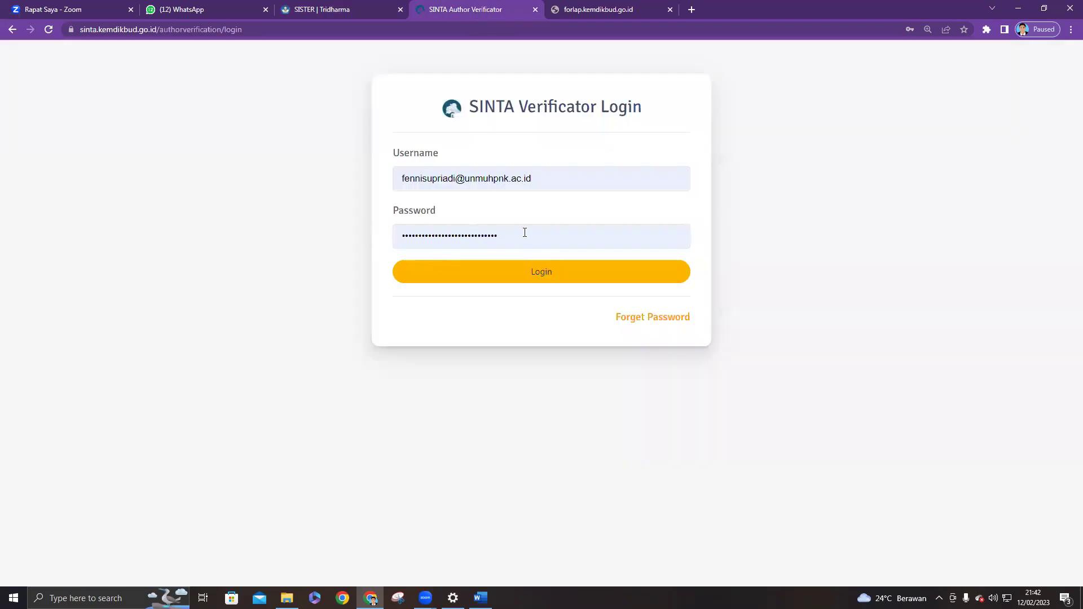
Sign in to SINTA Verificator and search All Authors by Fullname for the lecturer
{"action": "left_click", "coordinate": [536, 274]}
{"action": "left_click", "coordinate": [97, 204]}
{"action": "left_click", "coordinate": [314, 192]}
{"action": "left_click", "coordinate": [308, 219]}
{"action": "left_click", "coordinate": [704, 182]}
{"action": "type", "text": "gun"}
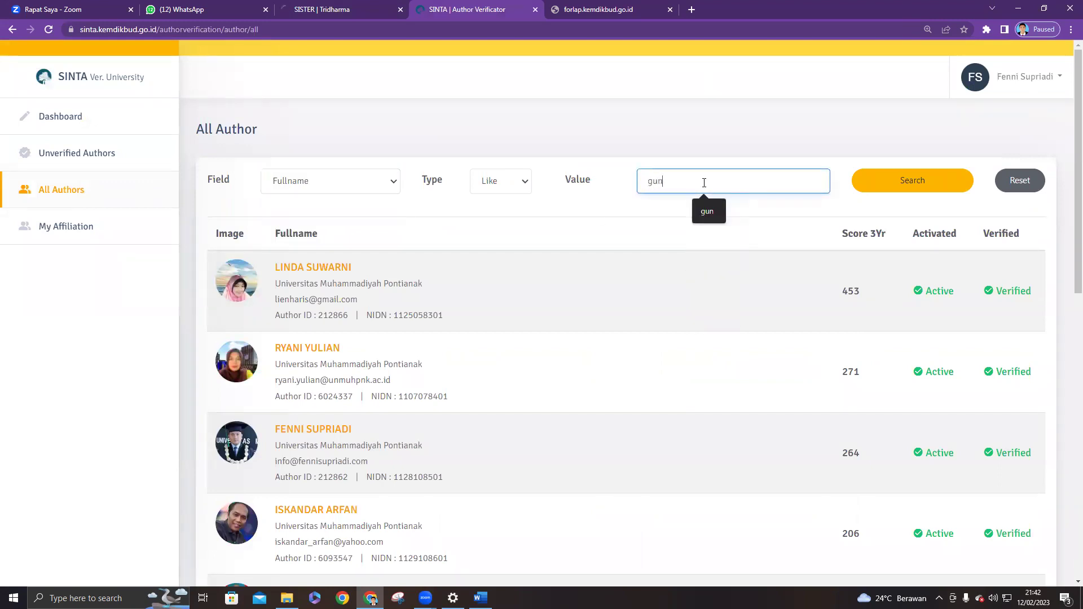
{"action": "key", "text": "Return"}
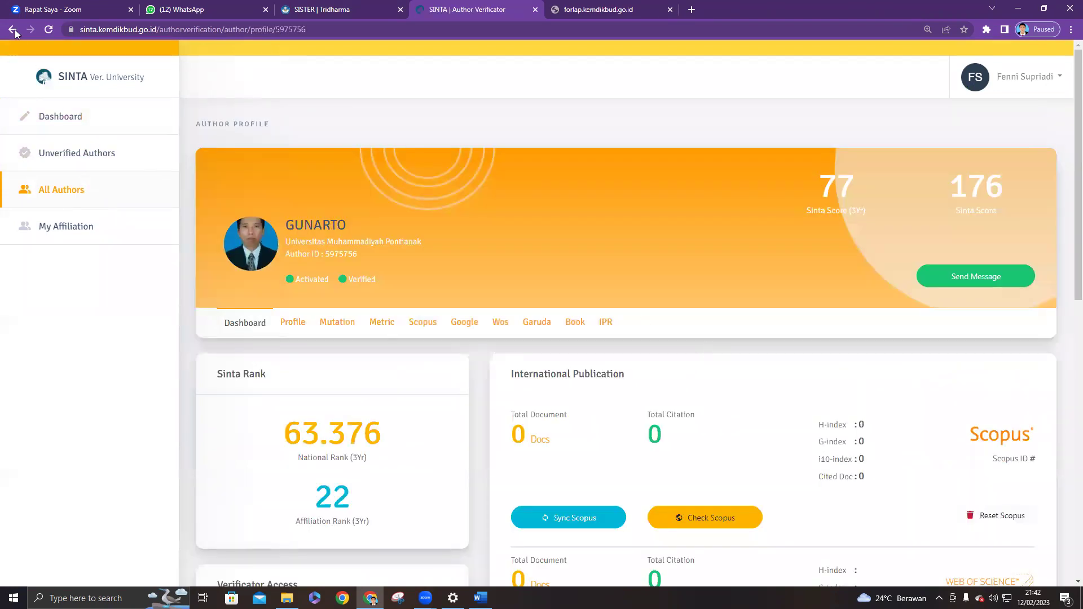
Refine the name search, open the author's profile, and send a Sync GS Doc request
{"action": "left_click", "coordinate": [13, 29]}
{"action": "left_click", "coordinate": [375, 169]}
{"action": "left_click", "coordinate": [711, 169]}
{"action": "key", "text": "ctrl+a"}
{"action": "type", "text": "b"}
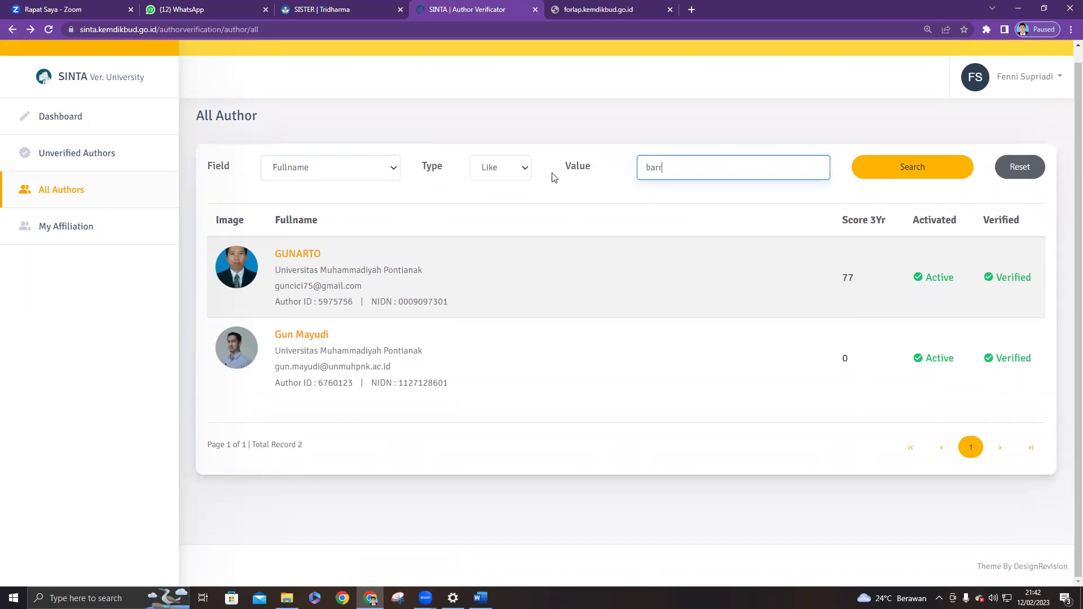
{"action": "left_click", "coordinate": [389, 272]}
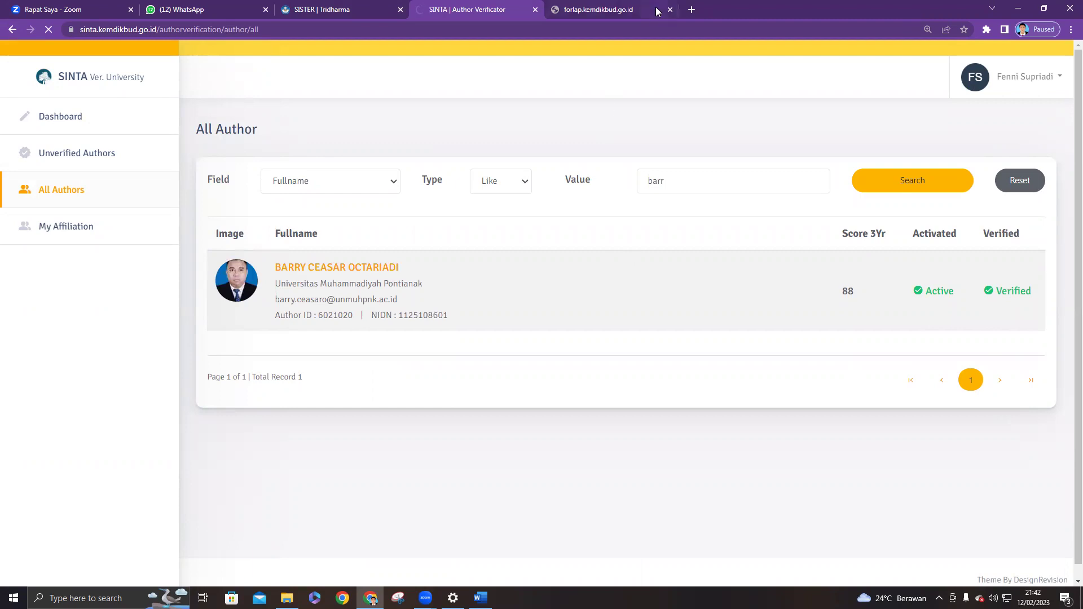
{"action": "scroll", "coordinate": [667, 353], "scroll_direction": "down", "scroll_amount": 10}
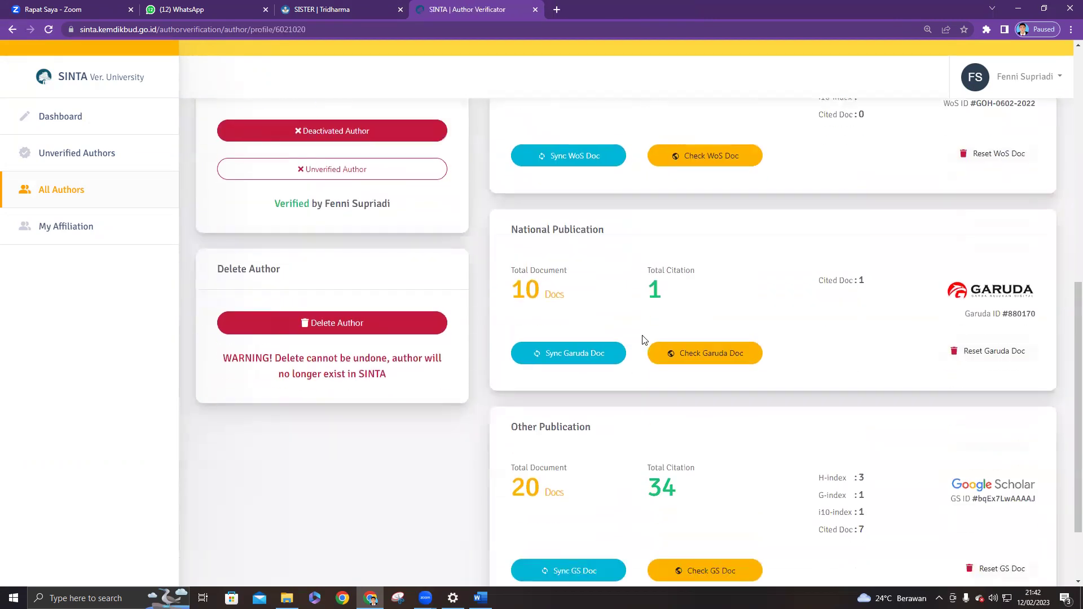
{"action": "left_click", "coordinate": [573, 476]}
{"action": "left_click", "coordinate": [505, 382]}
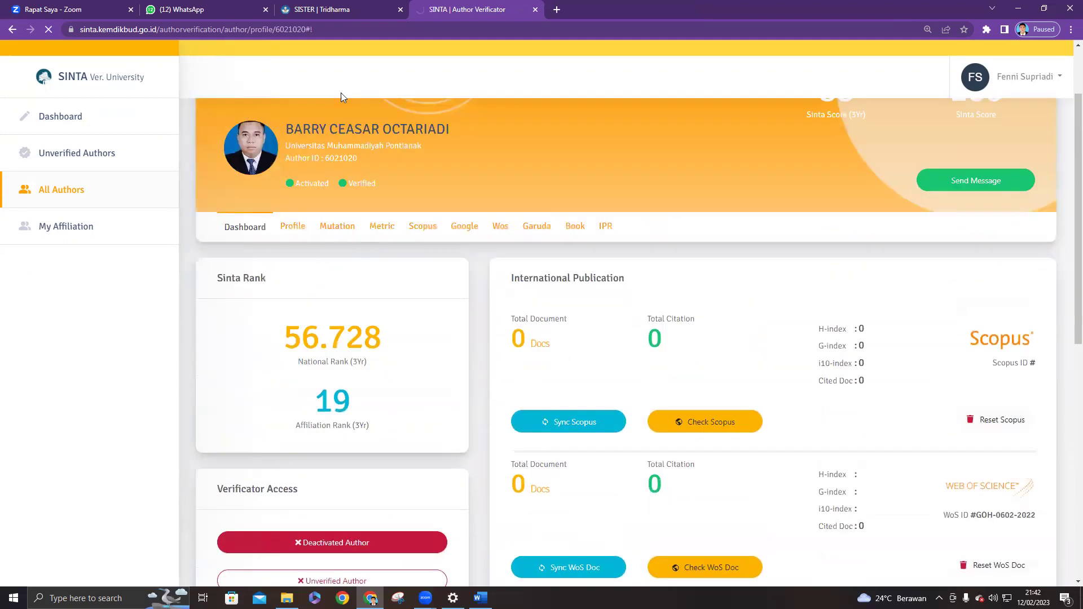
Leave the empty SINTA import and return to the Publikasi Karya list's 01 April 2022 article
{"action": "left_click", "coordinate": [305, 10]}
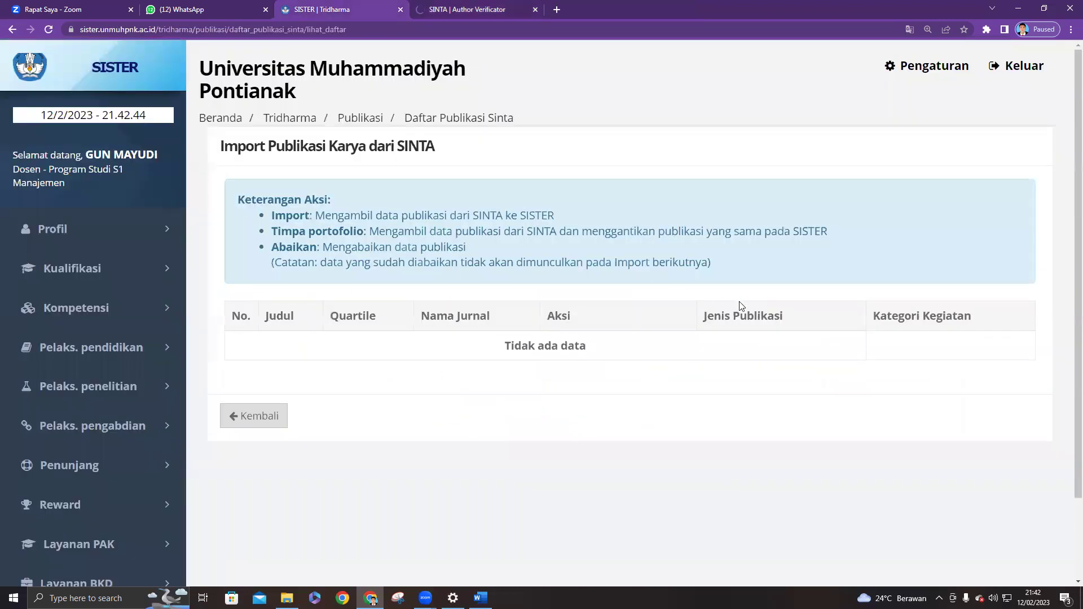
{"action": "left_click", "coordinate": [251, 418]}
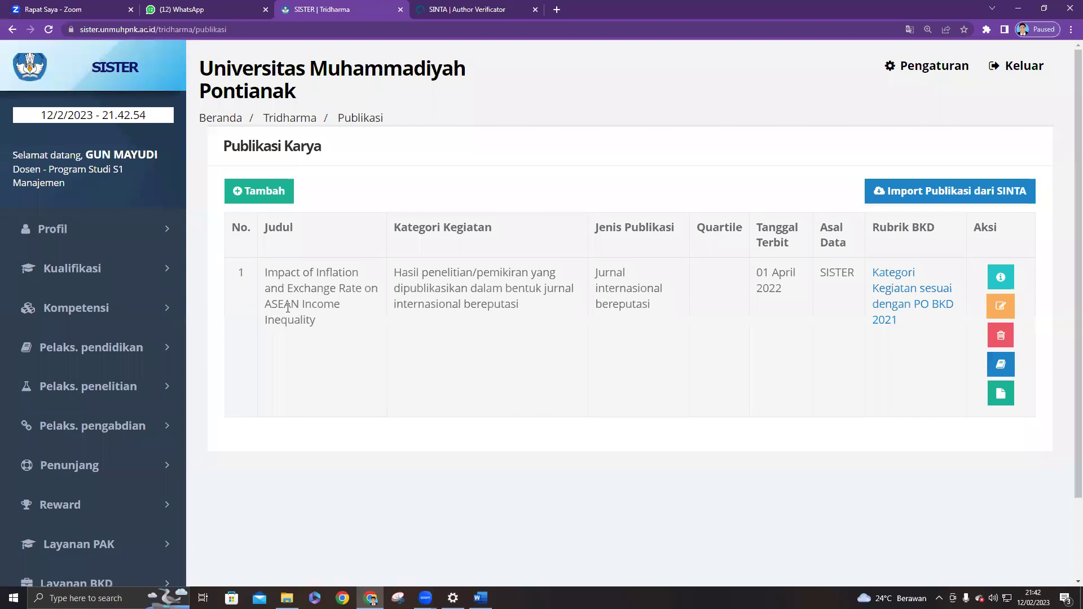
{"action": "left_click_drag", "start_coordinate": [757, 276], "coordinate": [783, 297]}
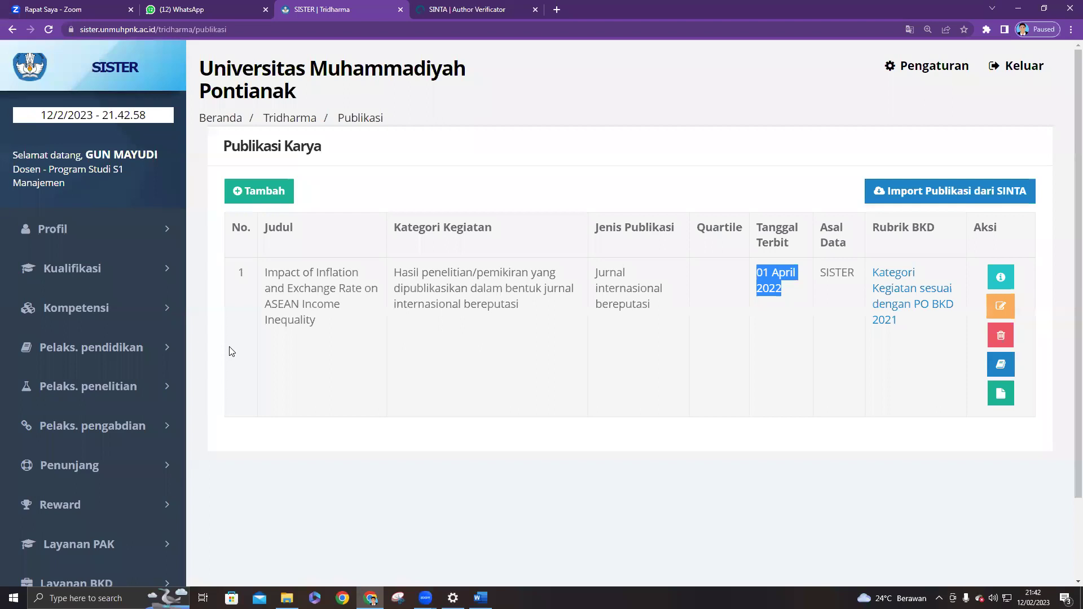
{"action": "scroll", "coordinate": [186, 373], "scroll_direction": "down", "scroll_amount": 2}
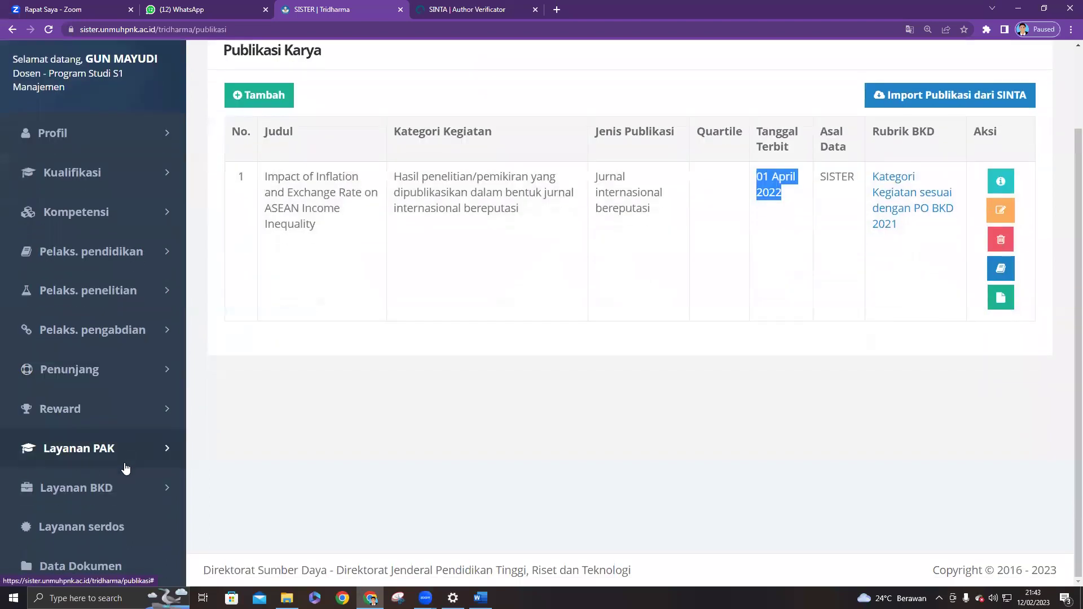
{"action": "left_click", "coordinate": [107, 488]}
{"action": "left_click", "coordinate": [115, 521]}
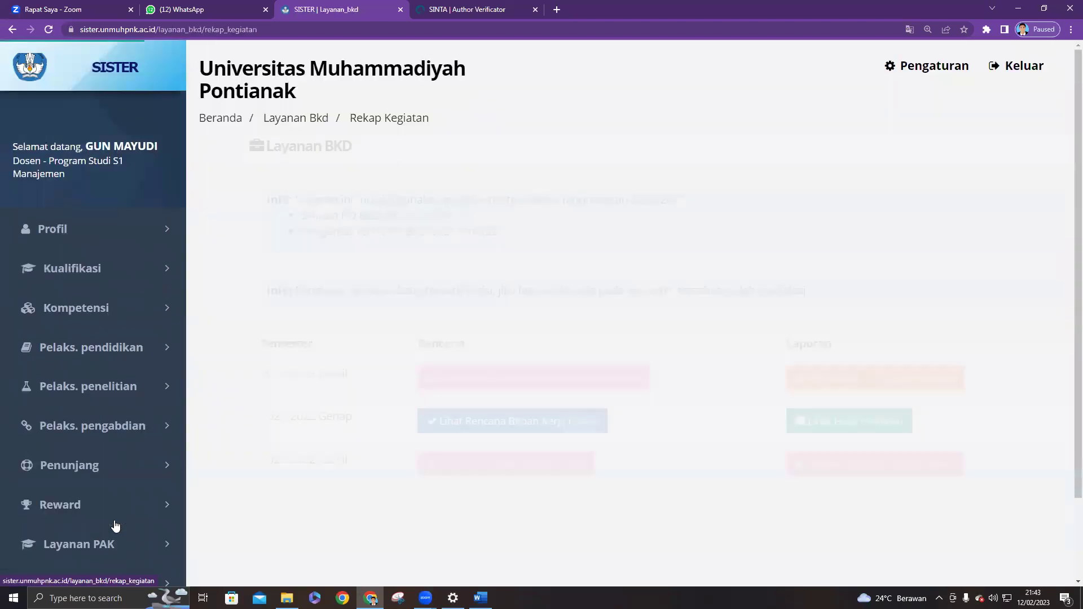
{"action": "left_click", "coordinate": [831, 380]}
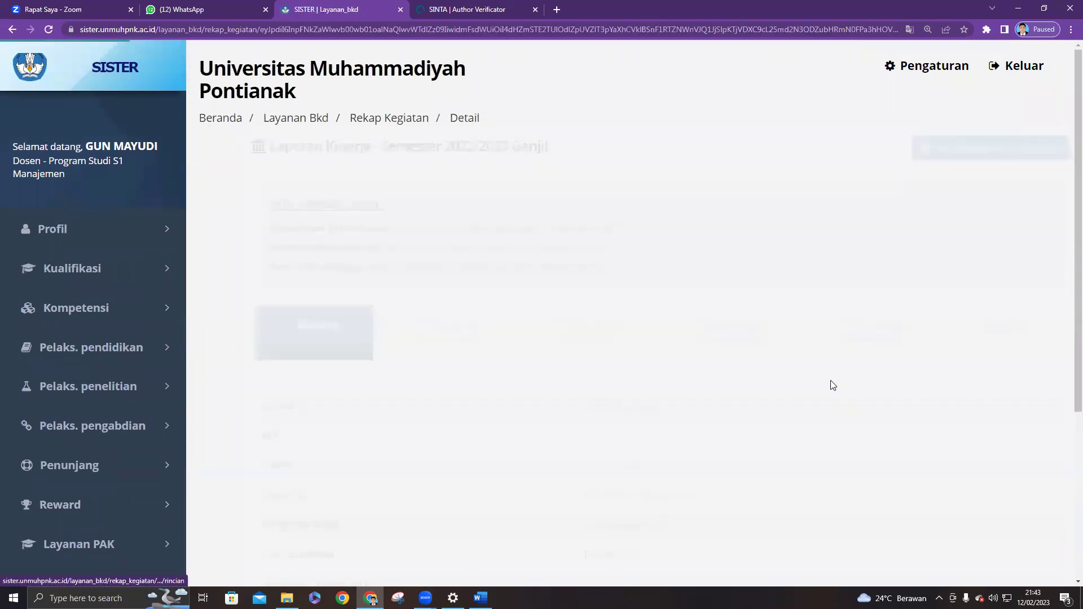
{"action": "scroll", "coordinate": [542, 241], "scroll_direction": "down", "scroll_amount": 2}
{"action": "left_click", "coordinate": [556, 224]}
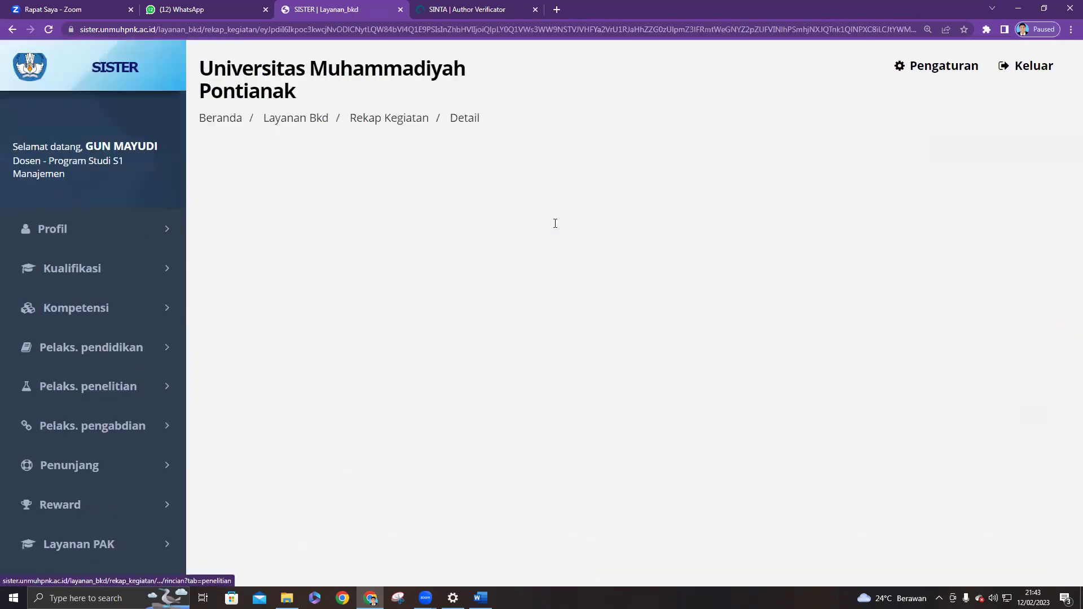
{"action": "scroll", "coordinate": [979, 228], "scroll_direction": "down", "scroll_amount": 1}
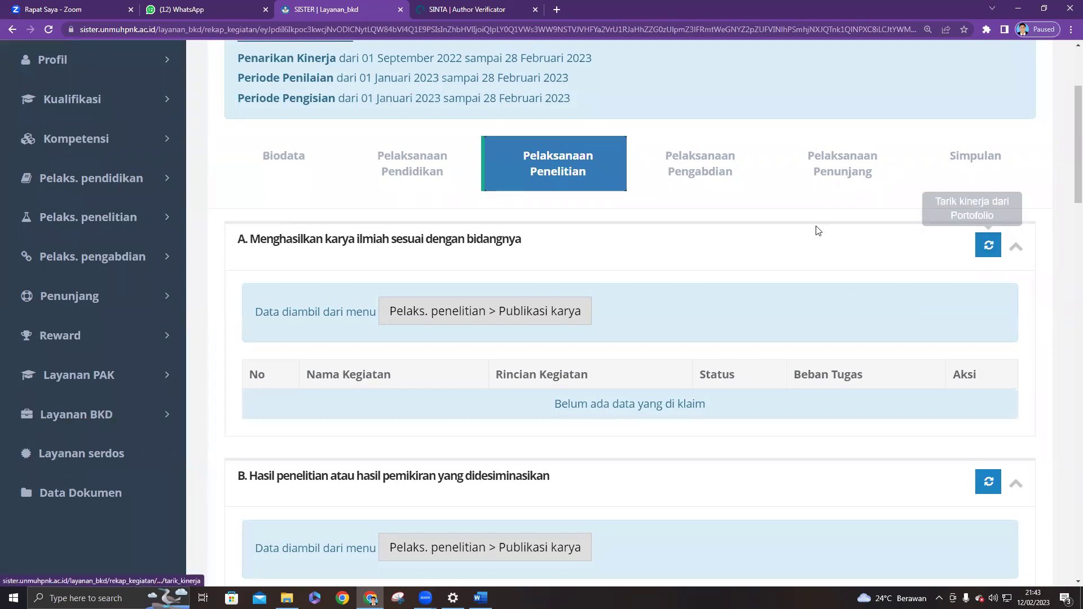
{"action": "scroll", "coordinate": [406, 174], "scroll_direction": "up", "scroll_amount": 2}
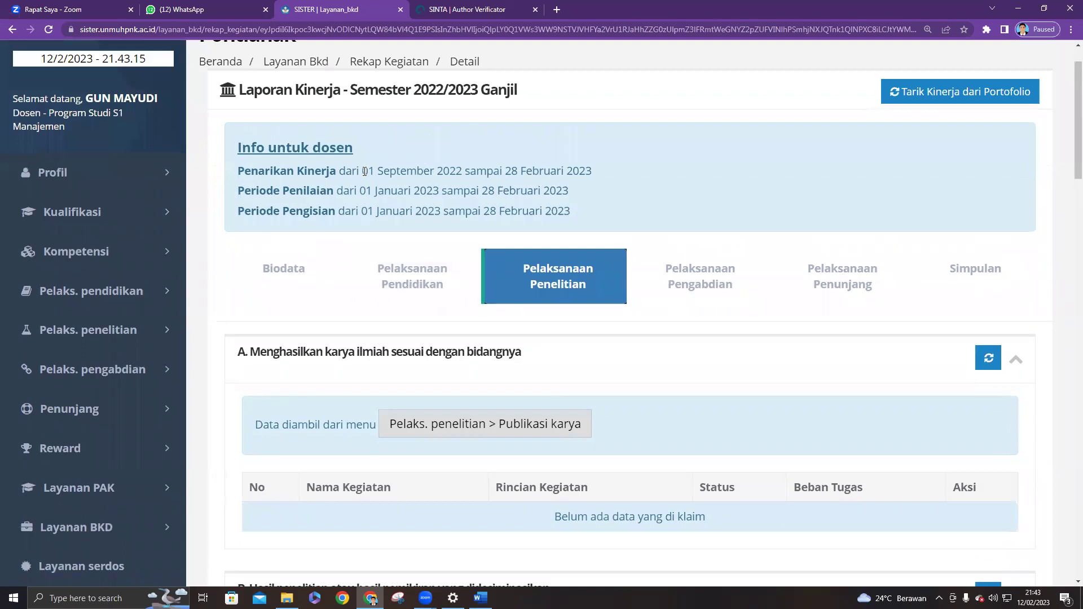
{"action": "left_click_drag", "start_coordinate": [374, 172], "coordinate": [624, 175]}
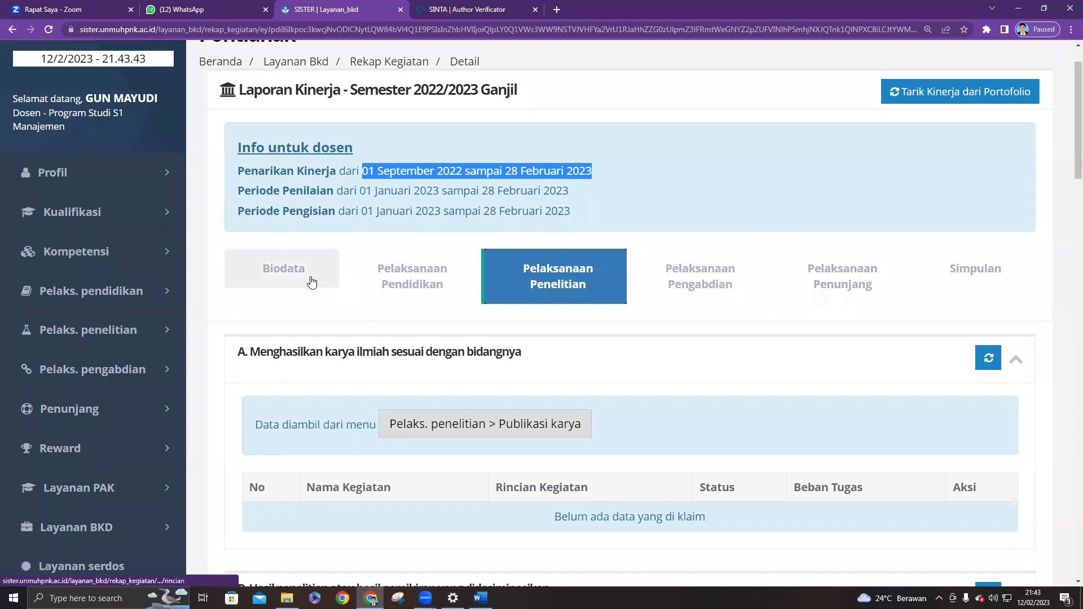
{"action": "left_click", "coordinate": [93, 330]}
{"action": "left_click", "coordinate": [118, 398]}
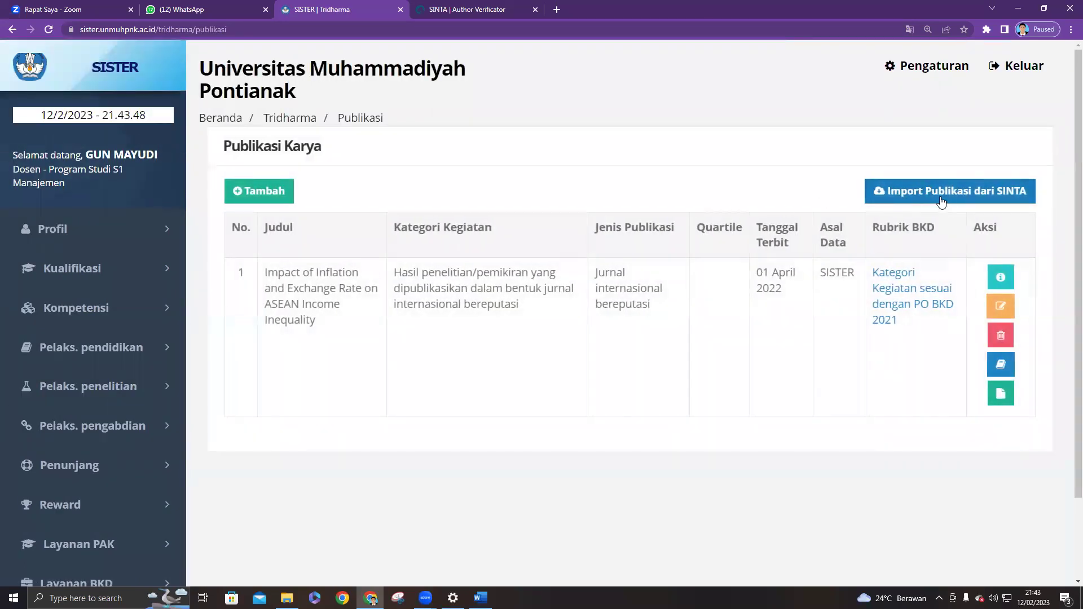
Start a new Publikasi Karya and initially pick the national oral-proceedings research category
{"action": "left_click", "coordinate": [277, 193]}
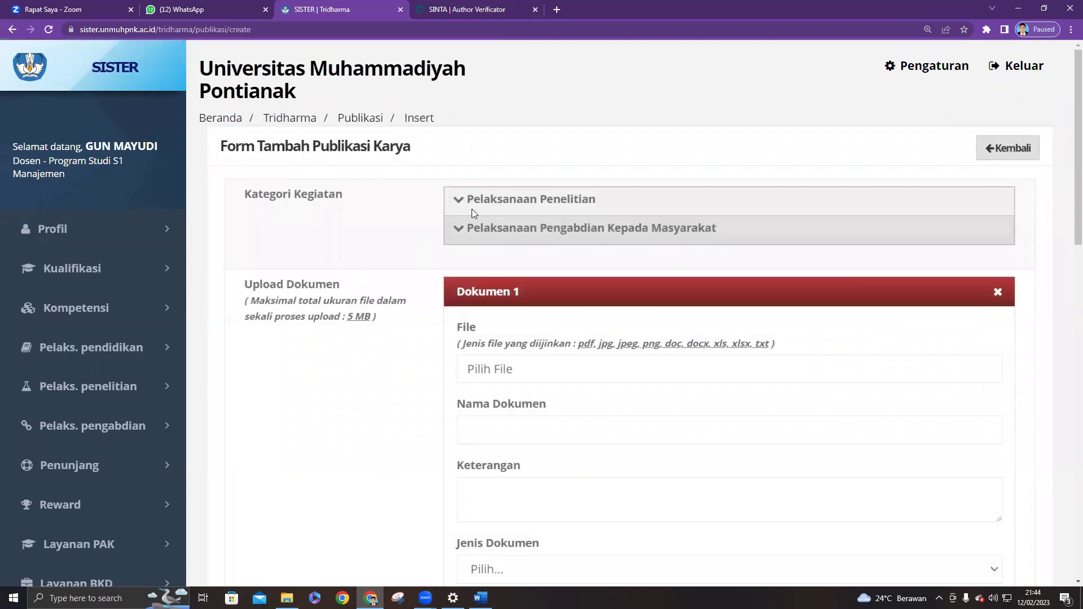
{"action": "left_click", "coordinate": [459, 202]}
{"action": "left_click", "coordinate": [459, 202]}
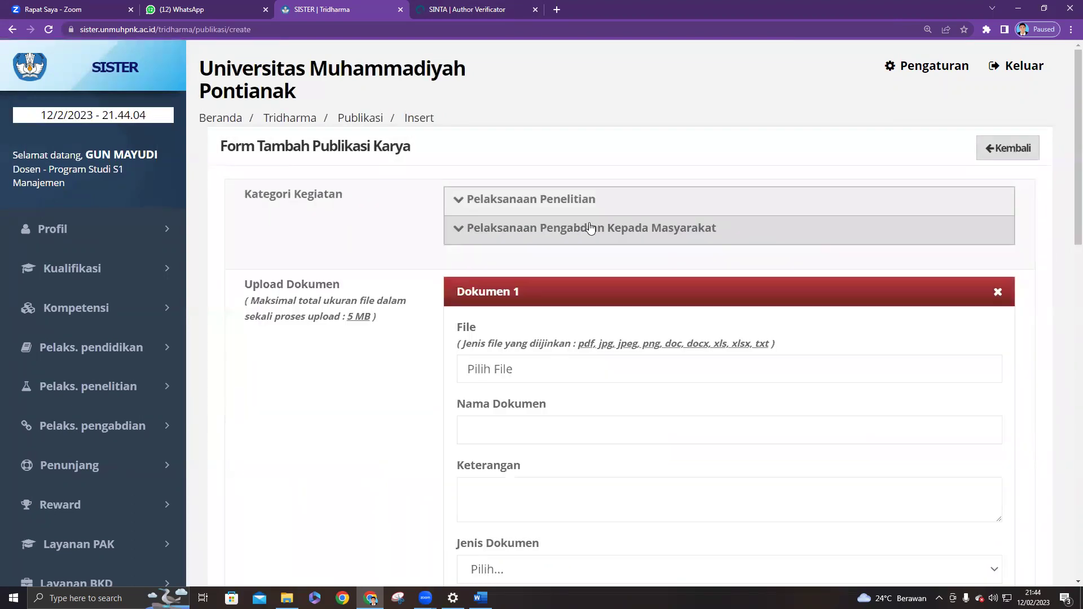
{"action": "left_click", "coordinate": [460, 202]}
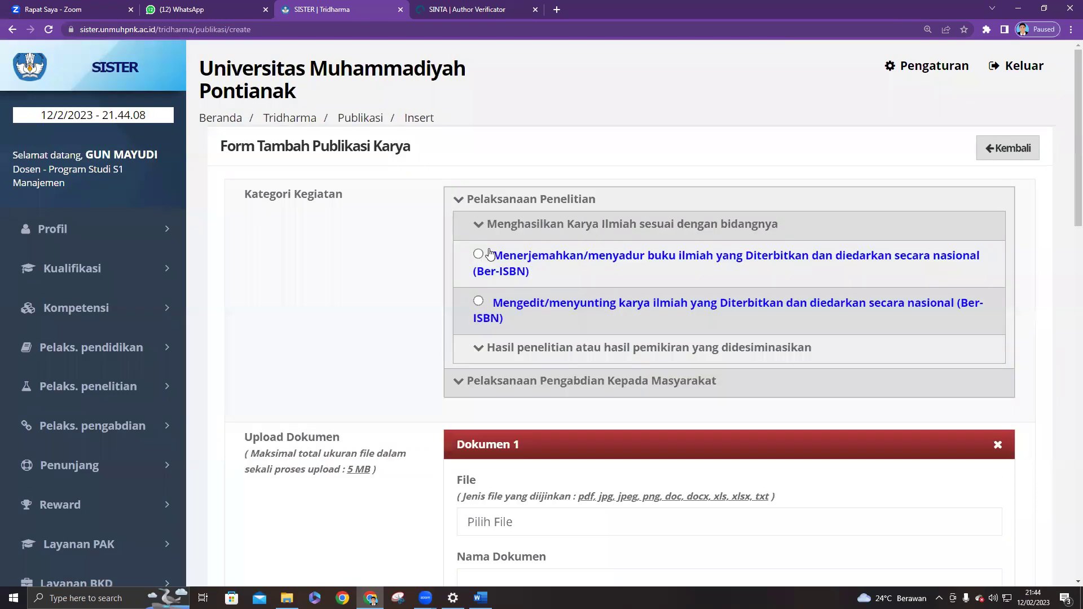
{"action": "left_click", "coordinate": [479, 348]}
{"action": "scroll", "coordinate": [471, 352], "scroll_direction": "down", "scroll_amount": 4}
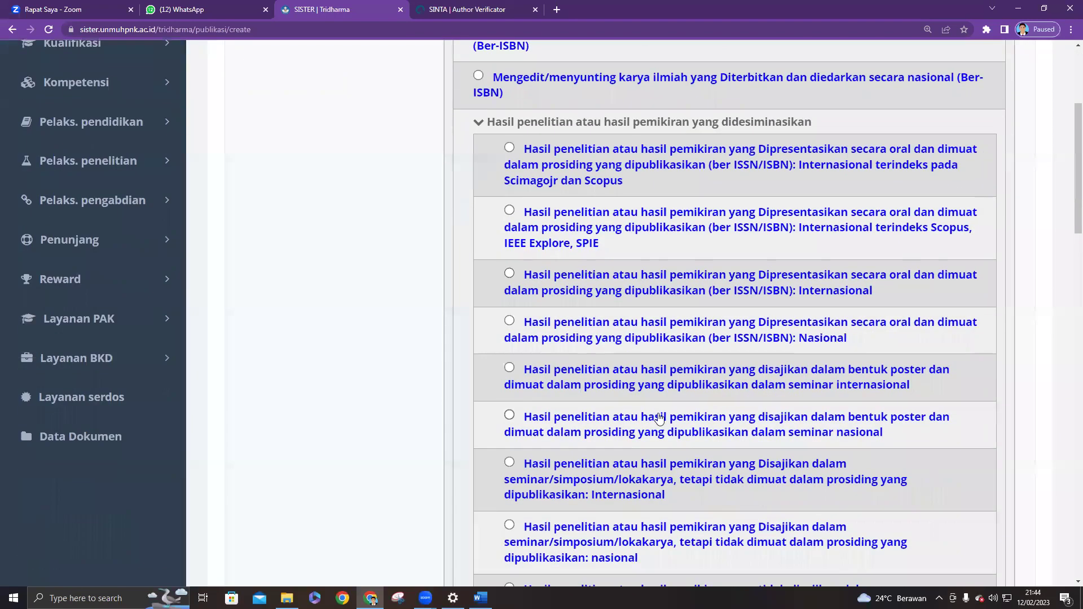
{"action": "scroll", "coordinate": [659, 417], "scroll_direction": "down", "scroll_amount": 4}
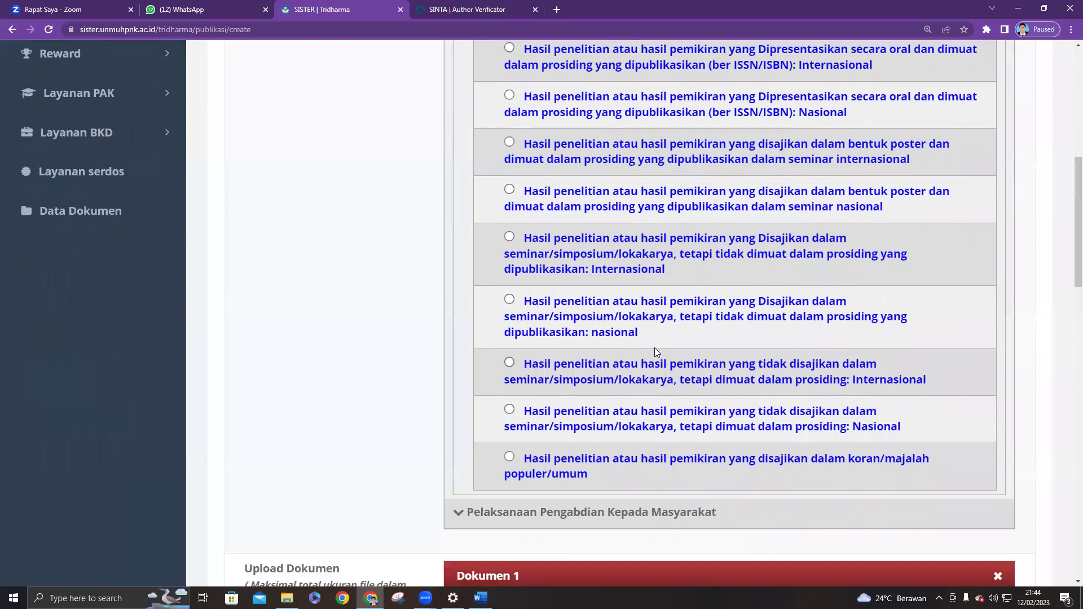
{"action": "scroll", "coordinate": [769, 224], "scroll_direction": "up", "scroll_amount": 2}
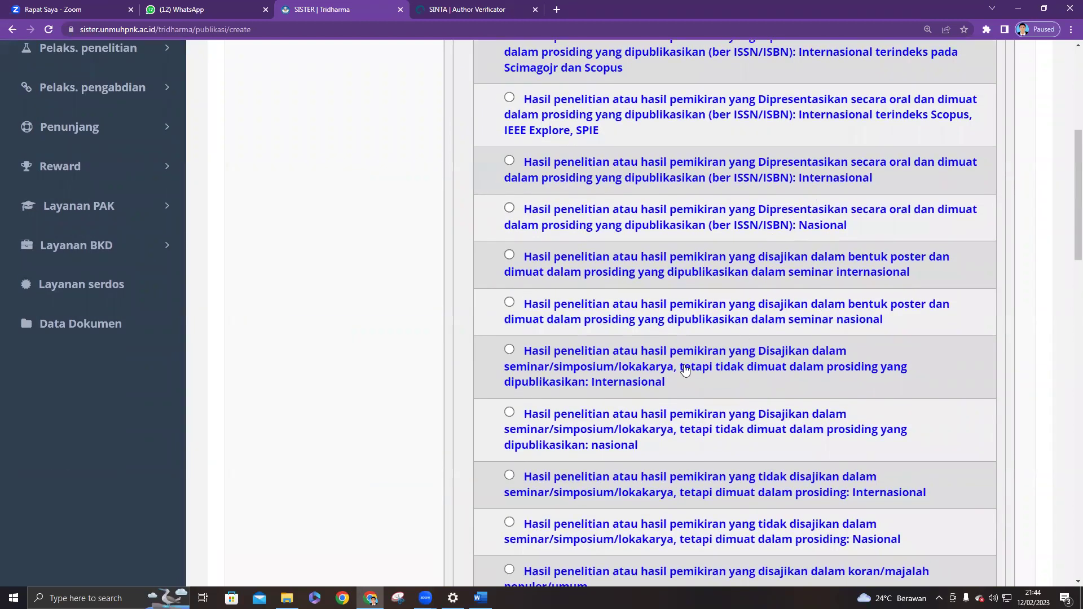
{"action": "scroll", "coordinate": [592, 395], "scroll_direction": "down", "scroll_amount": 5}
{"action": "scroll", "coordinate": [575, 389], "scroll_direction": "up", "scroll_amount": 9}
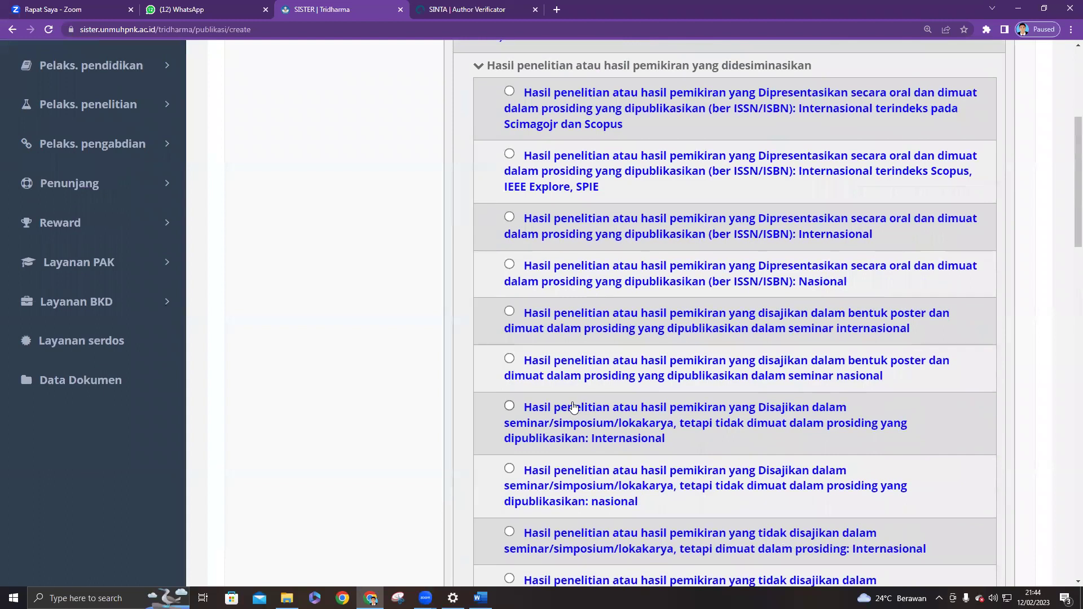
{"action": "scroll", "coordinate": [491, 268], "scroll_direction": "down", "scroll_amount": 8}
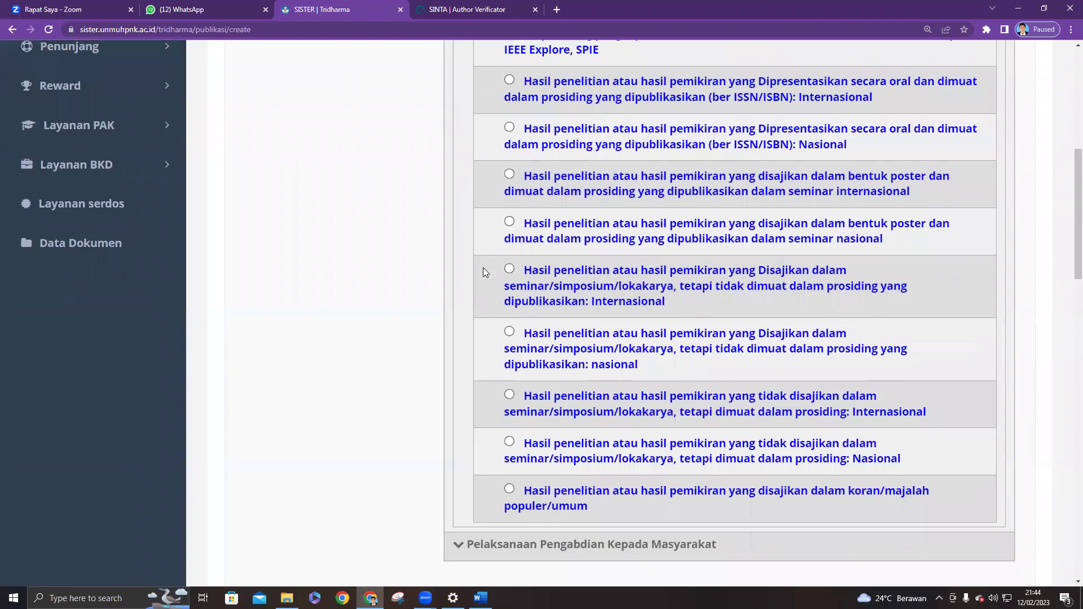
{"action": "scroll", "coordinate": [488, 350], "scroll_direction": "up", "scroll_amount": 1}
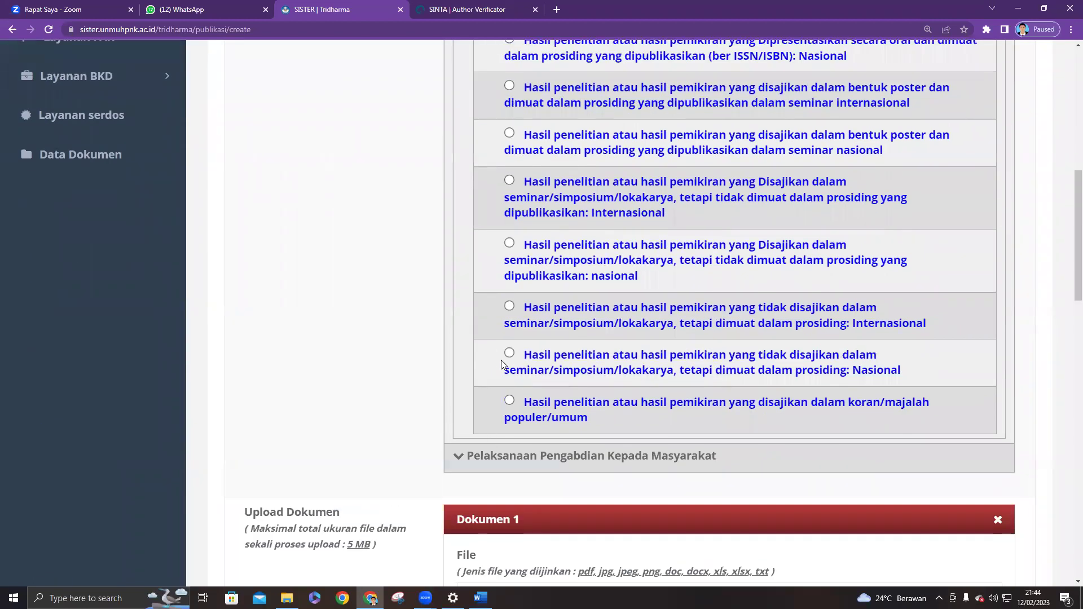
{"action": "scroll", "coordinate": [630, 219], "scroll_direction": "up", "scroll_amount": 4}
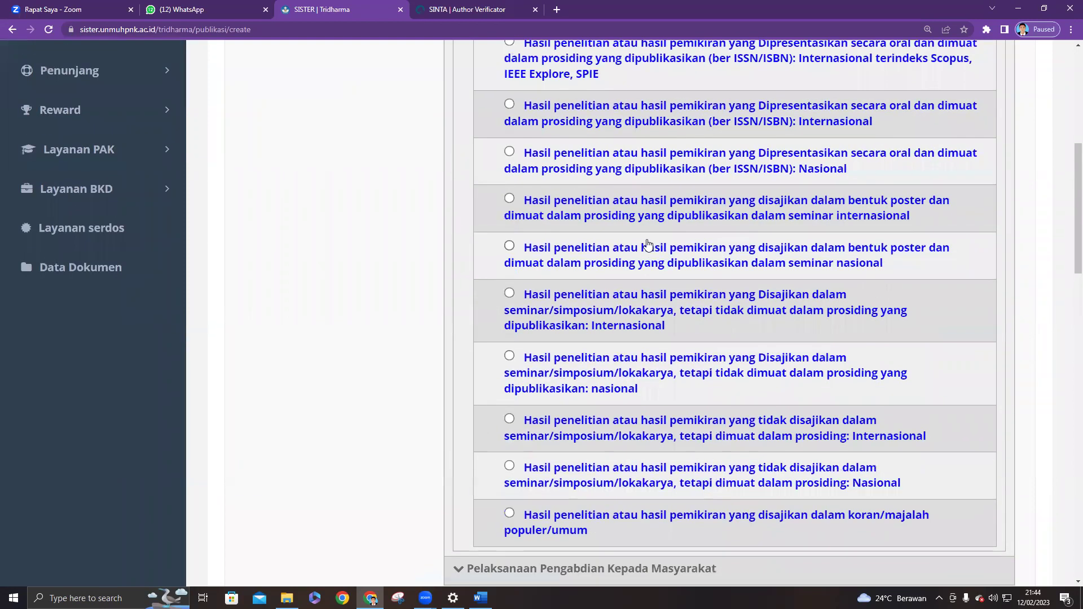
{"action": "scroll", "coordinate": [630, 219], "scroll_direction": "up", "scroll_amount": 1}
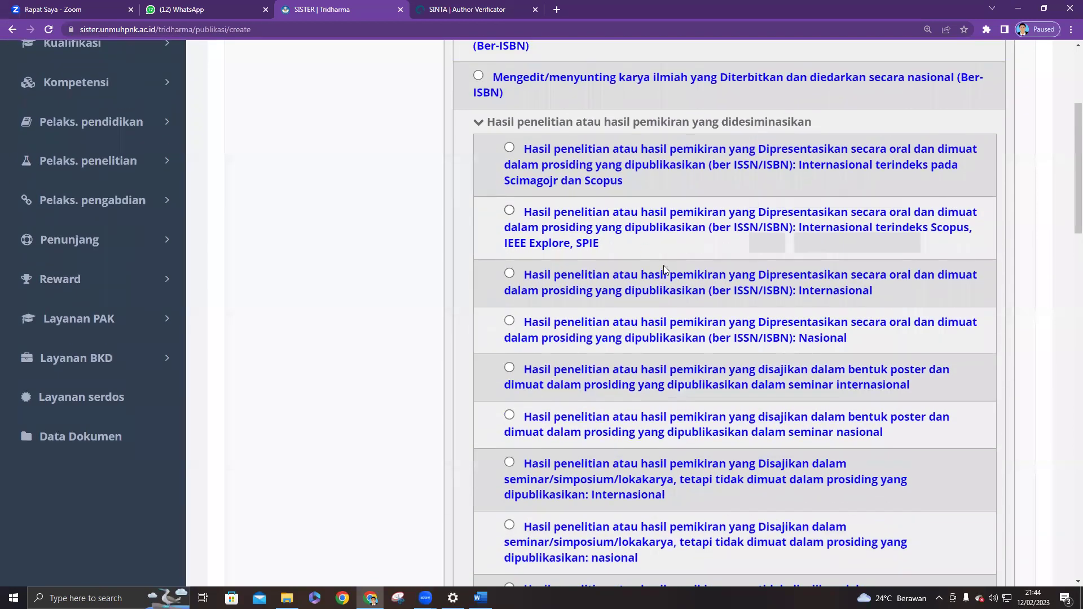
{"action": "left_click", "coordinate": [510, 323]}
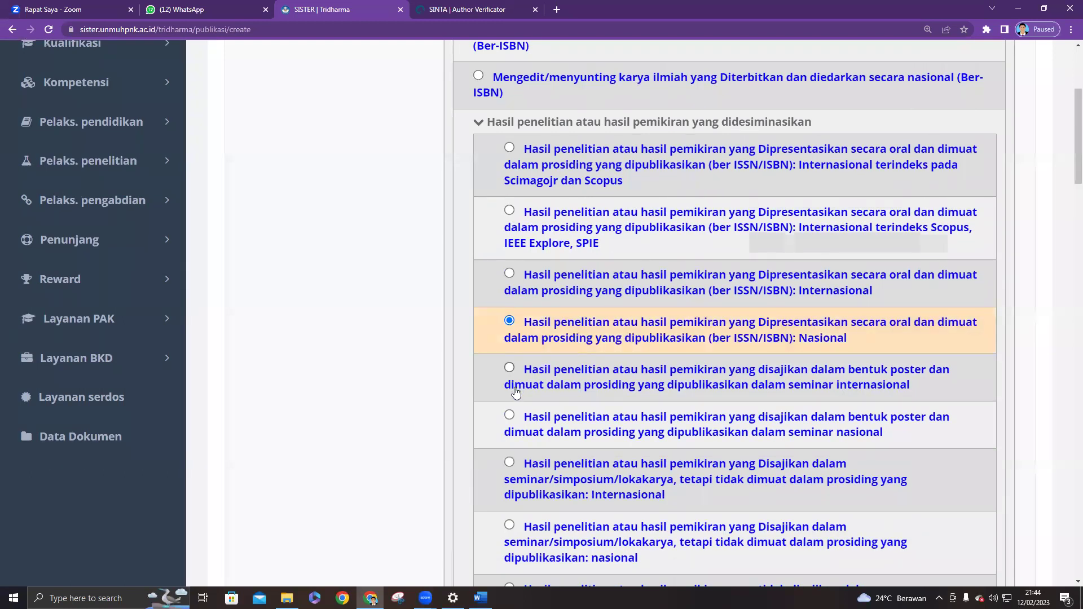
Change the category to publication in a Kemenristekdikti-accredited national journal
{"action": "scroll", "coordinate": [515, 389], "scroll_direction": "up", "scroll_amount": 1}
{"action": "scroll", "coordinate": [515, 393], "scroll_direction": "up", "scroll_amount": 4}
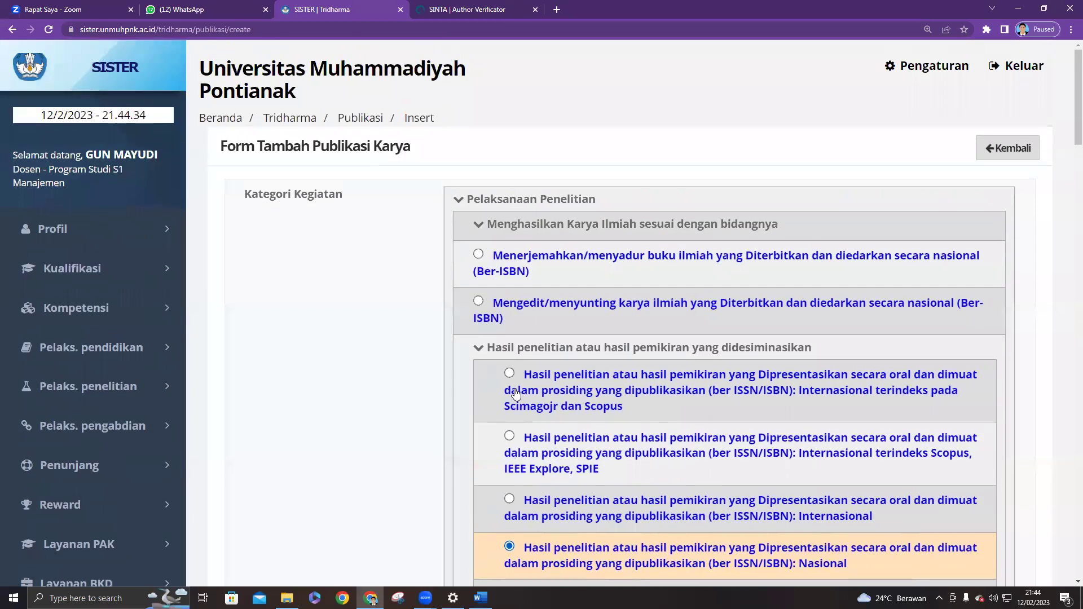
{"action": "left_click", "coordinate": [480, 226]}
{"action": "scroll", "coordinate": [519, 260], "scroll_direction": "down", "scroll_amount": 1}
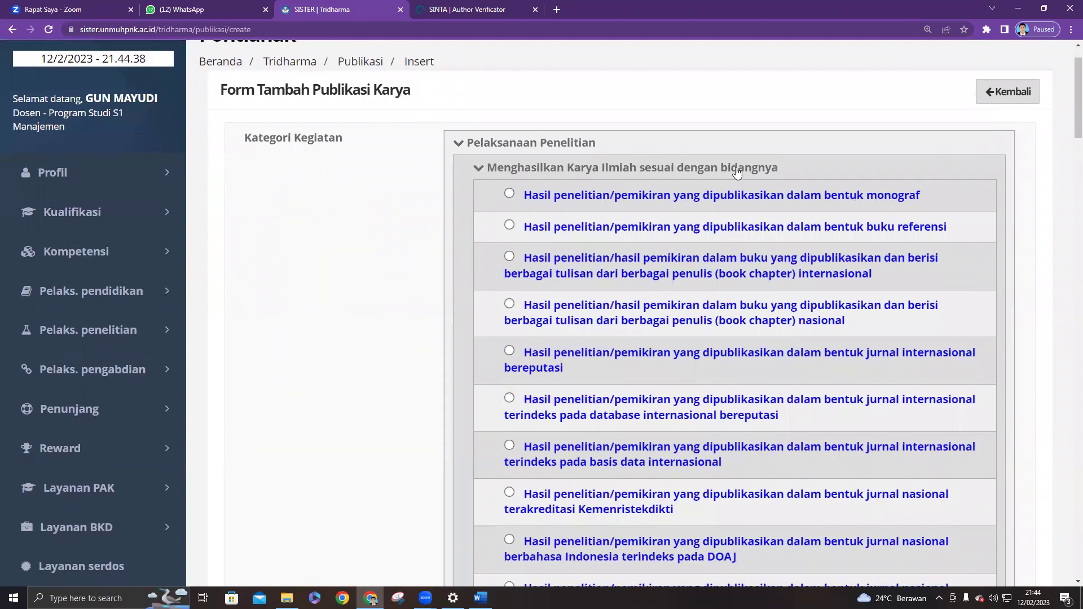
{"action": "scroll", "coordinate": [545, 361], "scroll_direction": "down", "scroll_amount": 2}
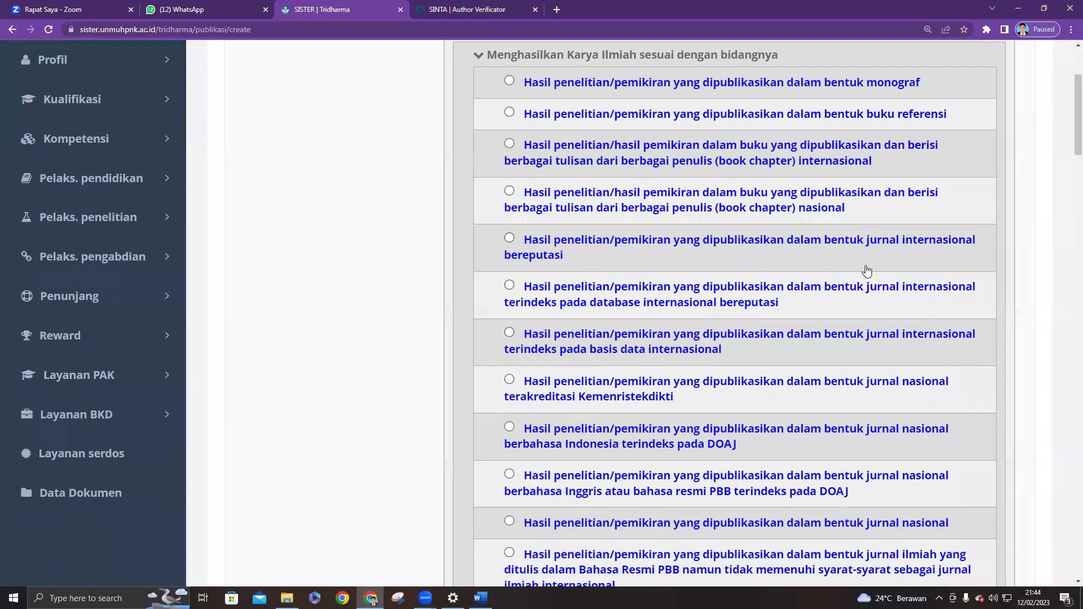
{"action": "left_click", "coordinate": [510, 381]}
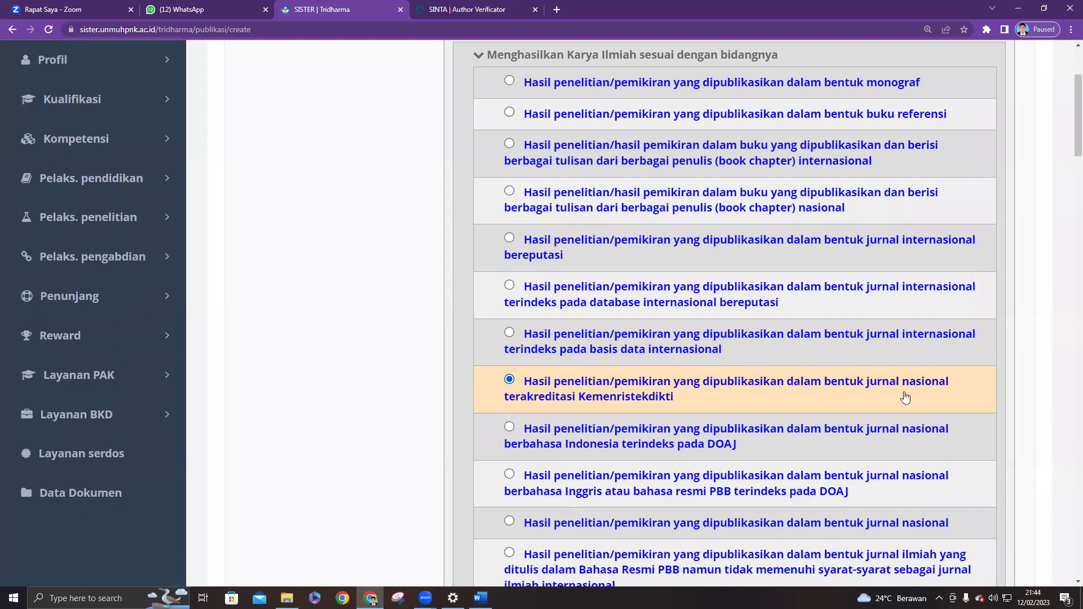
{"action": "scroll", "coordinate": [410, 408], "scroll_direction": "down", "scroll_amount": 4}
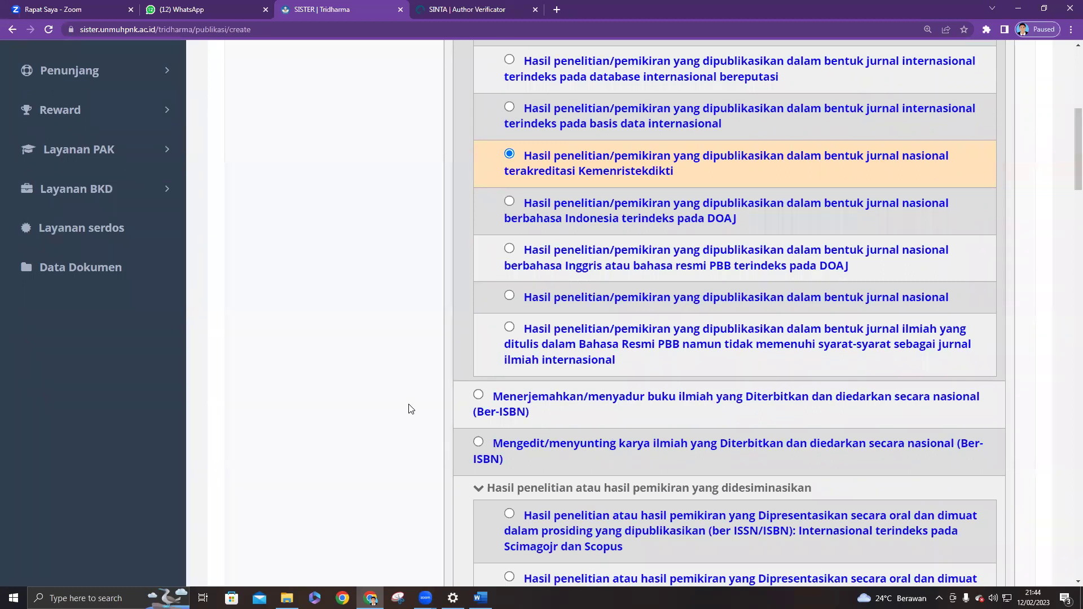
{"action": "scroll", "coordinate": [410, 413], "scroll_direction": "down", "scroll_amount": 8}
{"action": "scroll", "coordinate": [374, 387], "scroll_direction": "up", "scroll_amount": 12}
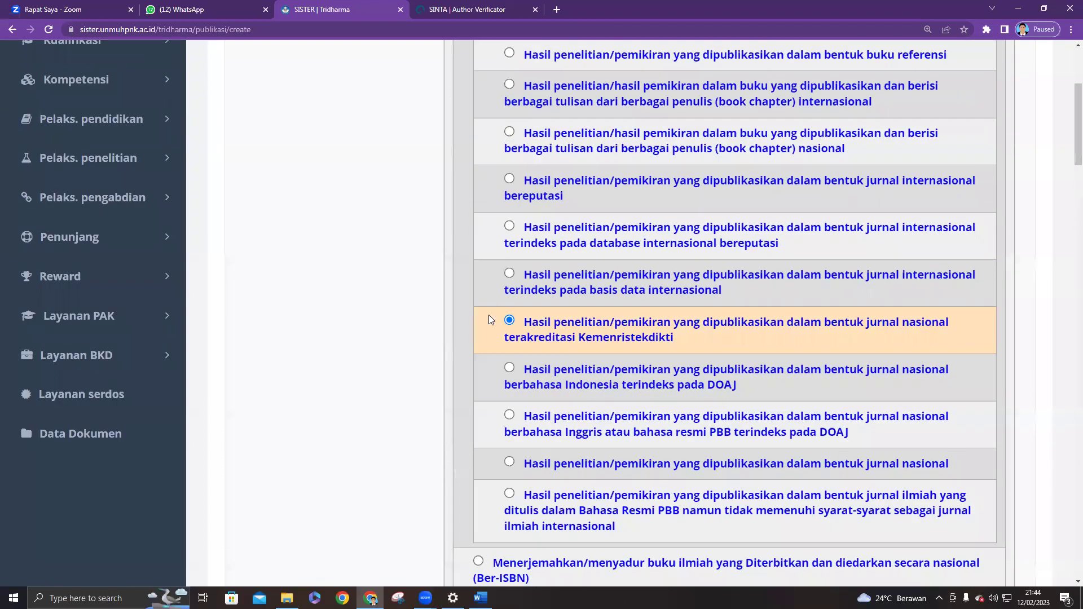
{"action": "scroll", "coordinate": [392, 334], "scroll_direction": "up", "scroll_amount": 3}
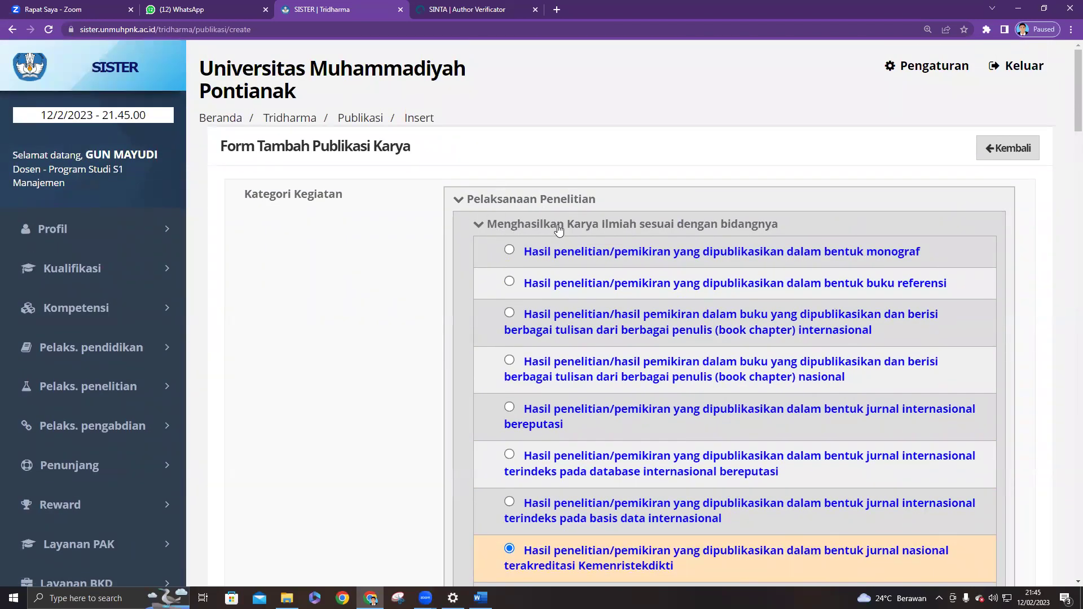
{"action": "scroll", "coordinate": [619, 311], "scroll_direction": "down", "scroll_amount": 7}
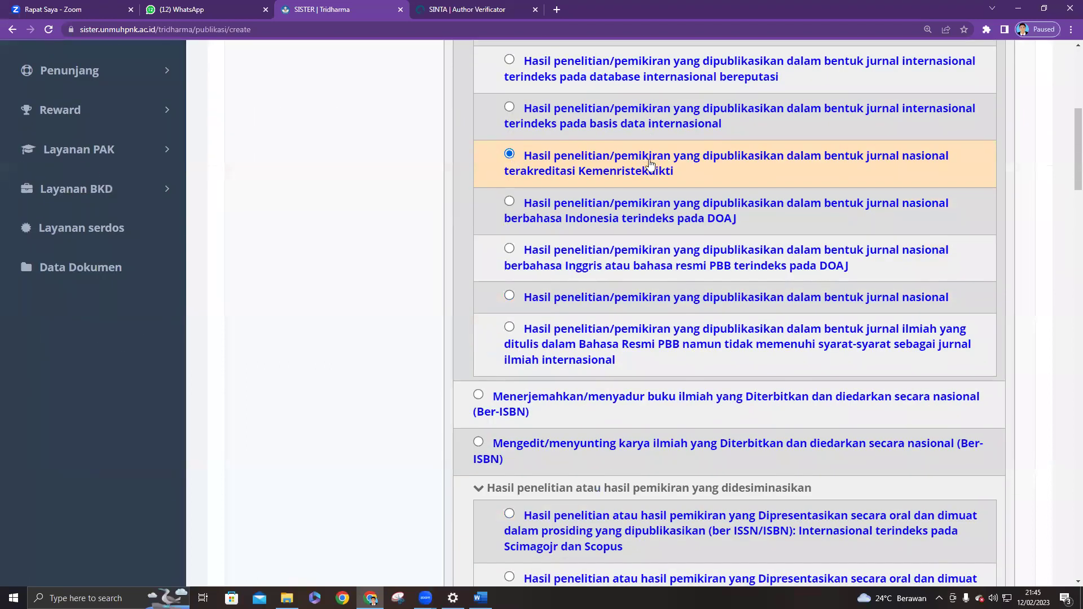
{"action": "scroll", "coordinate": [305, 339], "scroll_direction": "down", "scroll_amount": 14}
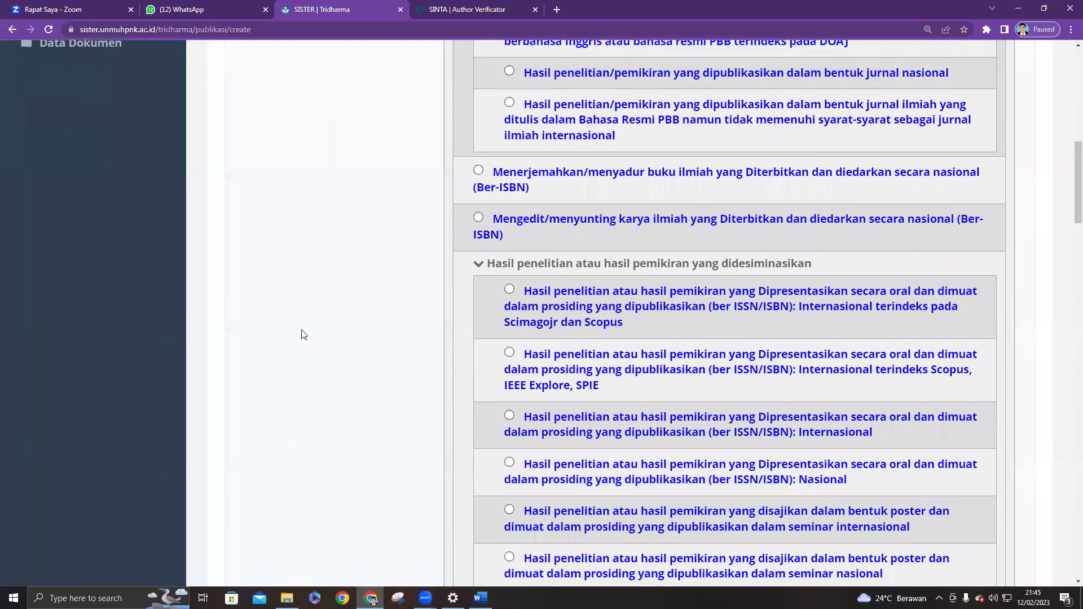
{"action": "scroll", "coordinate": [312, 346], "scroll_direction": "down", "scroll_amount": 5}
{"action": "left_click", "coordinate": [504, 150]}
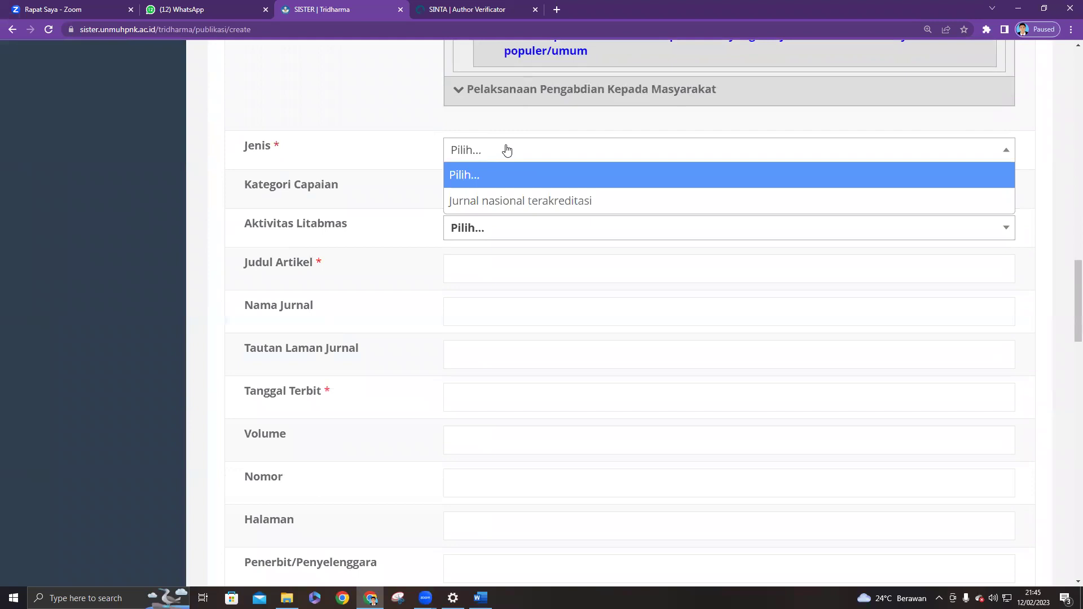
Set Jenis to 'Jurnal nasional terakreditasi' and Kategori Capaian to 'Publikasi'
{"action": "left_click", "coordinate": [503, 201]}
{"action": "left_click", "coordinate": [502, 199]}
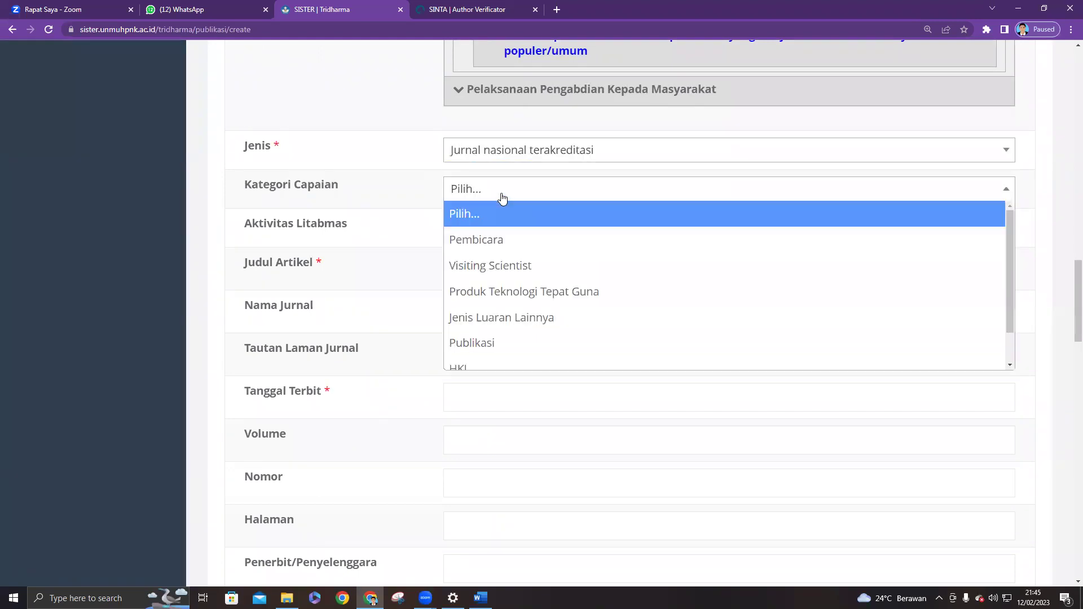
{"action": "left_click", "coordinate": [481, 343]}
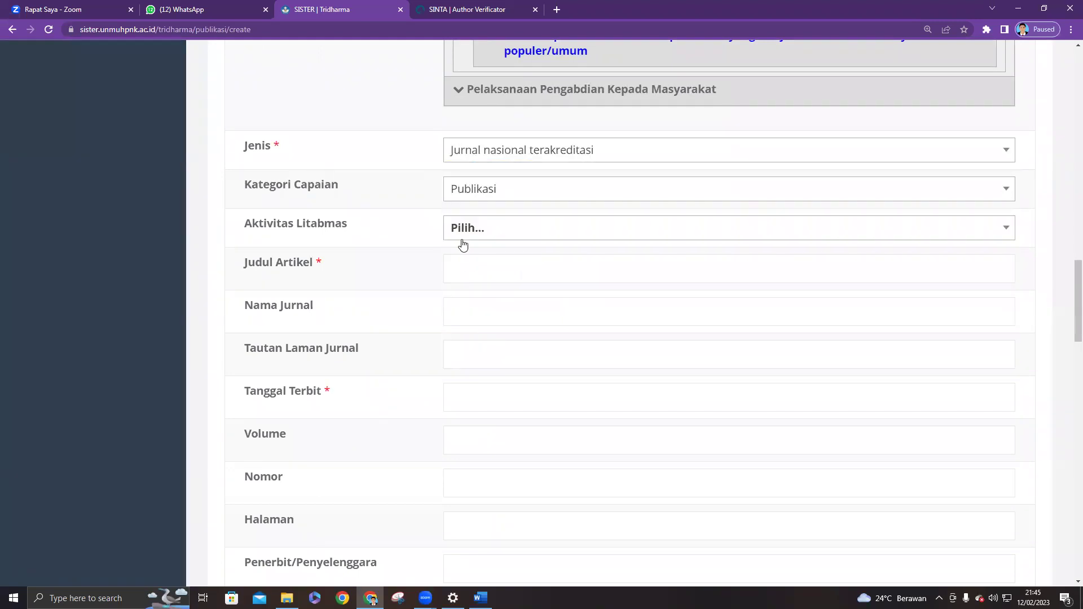
Step through the article title, journal name and journal link fields, then open a blank browser tab
{"action": "left_click", "coordinate": [490, 264]}
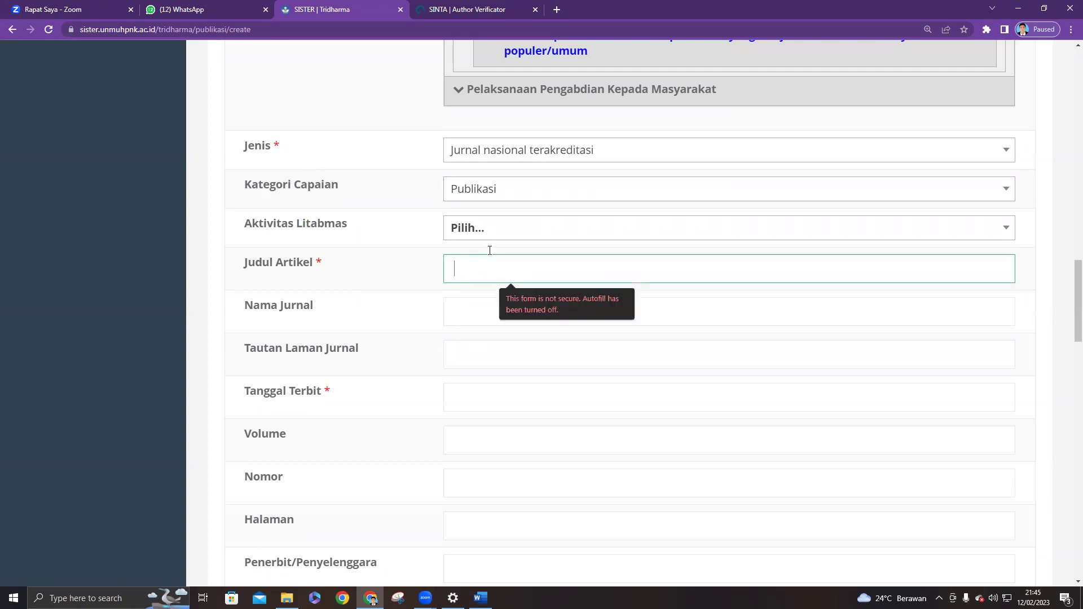
{"action": "left_click", "coordinate": [462, 310]}
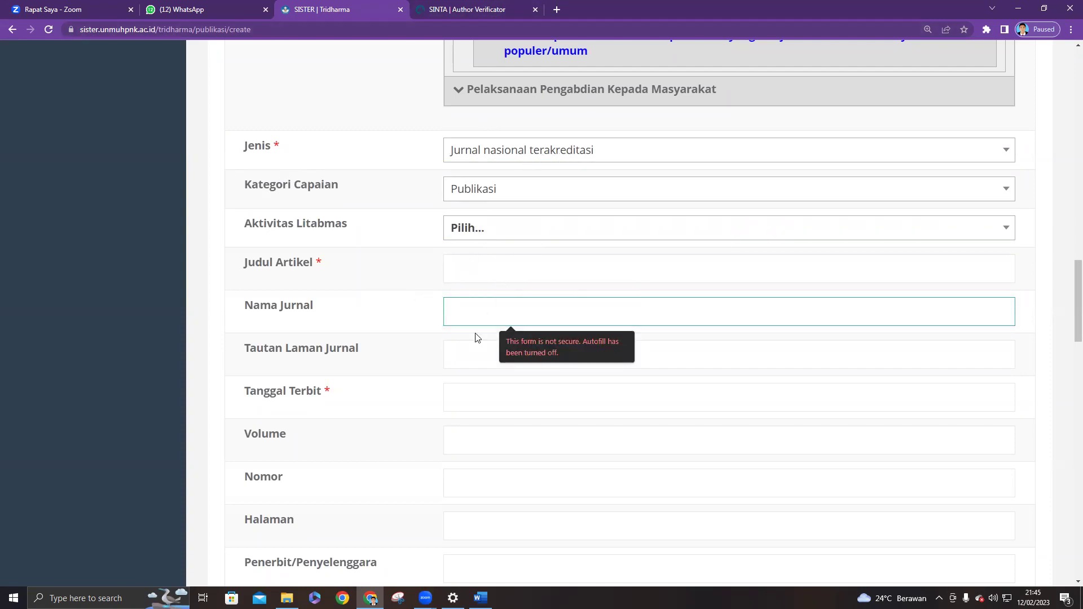
{"action": "left_click", "coordinate": [467, 354]}
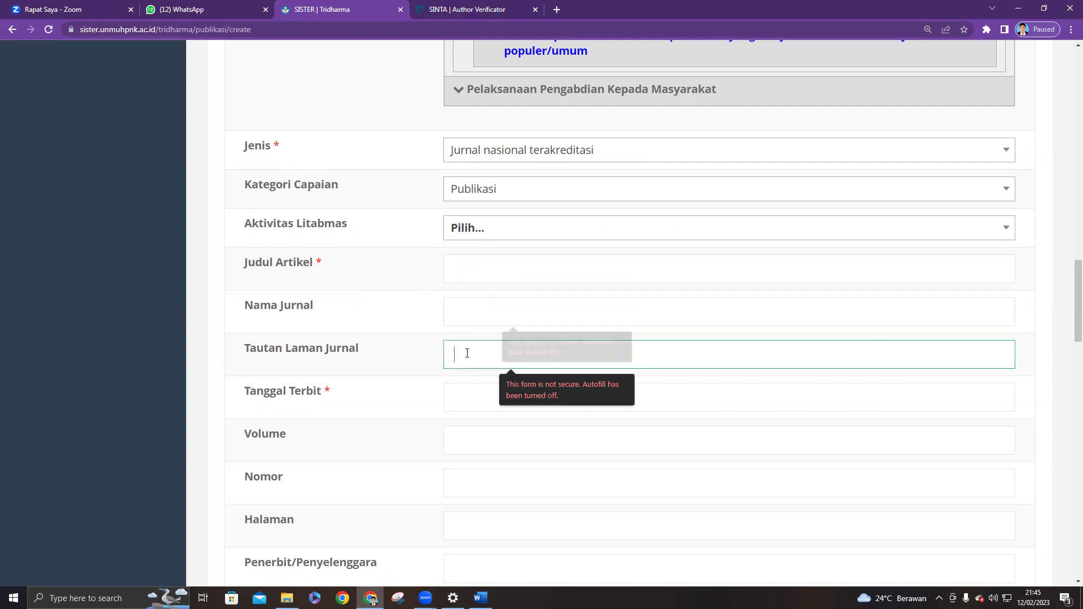
{"action": "left_click", "coordinate": [556, 10]}
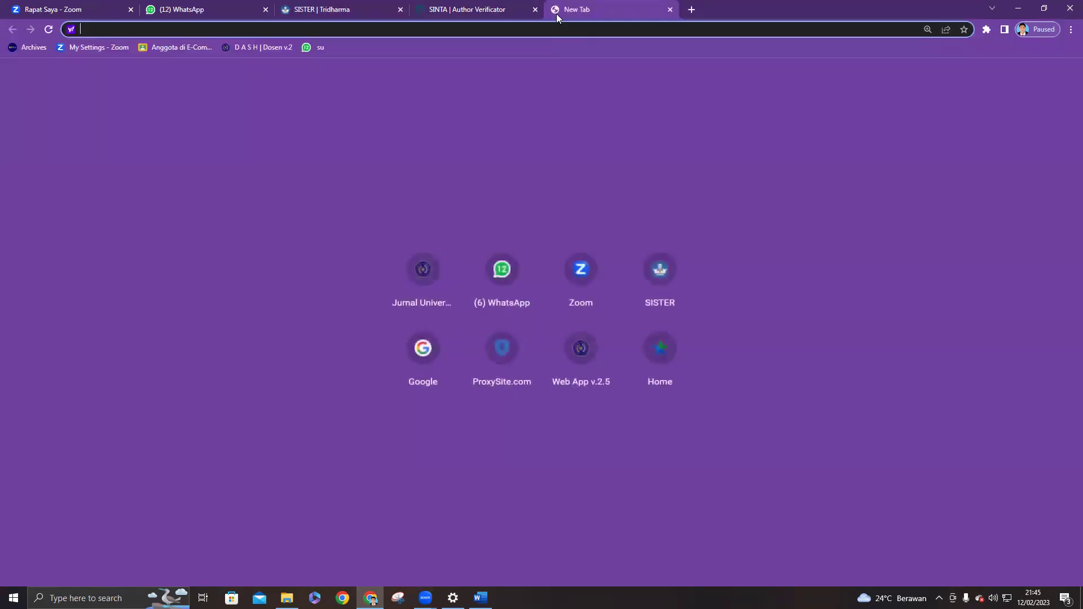
Load openjurnal.unmuhpnk.ac.id and open the Antena Helix dan Bolic article in Buletin Al-Ribaath's archive
{"action": "type", "text": "op"}
{"action": "key", "text": "Return"}
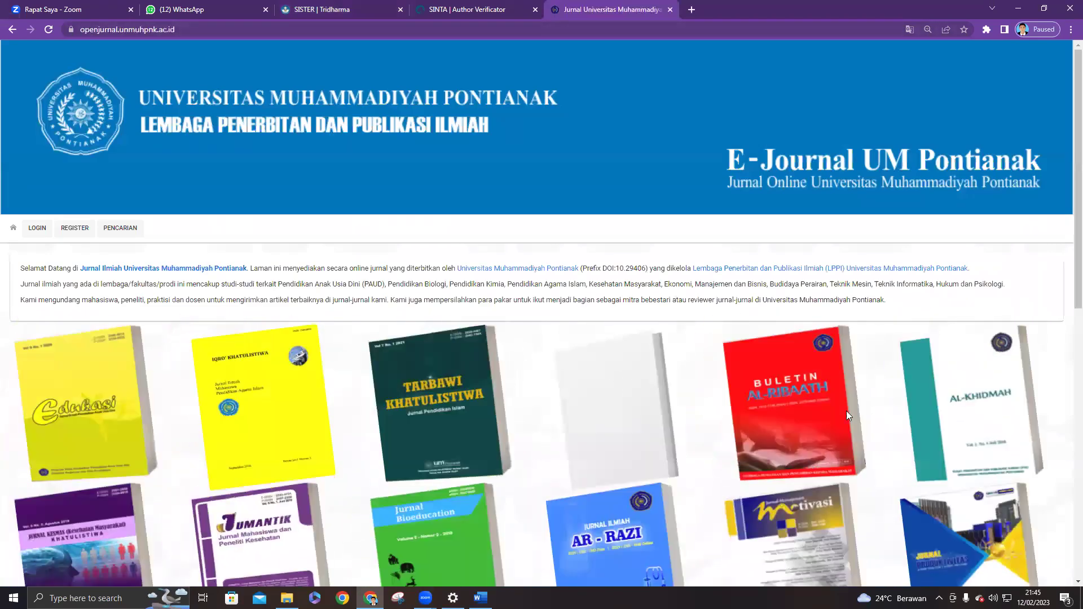
{"action": "left_click", "coordinate": [794, 411]}
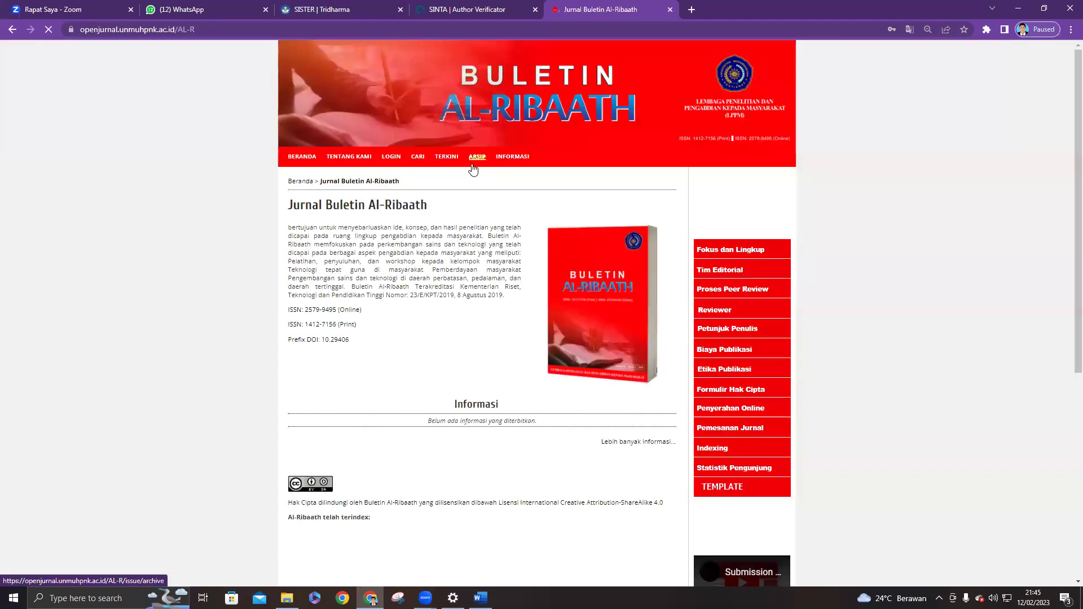
{"action": "left_click", "coordinate": [477, 157]}
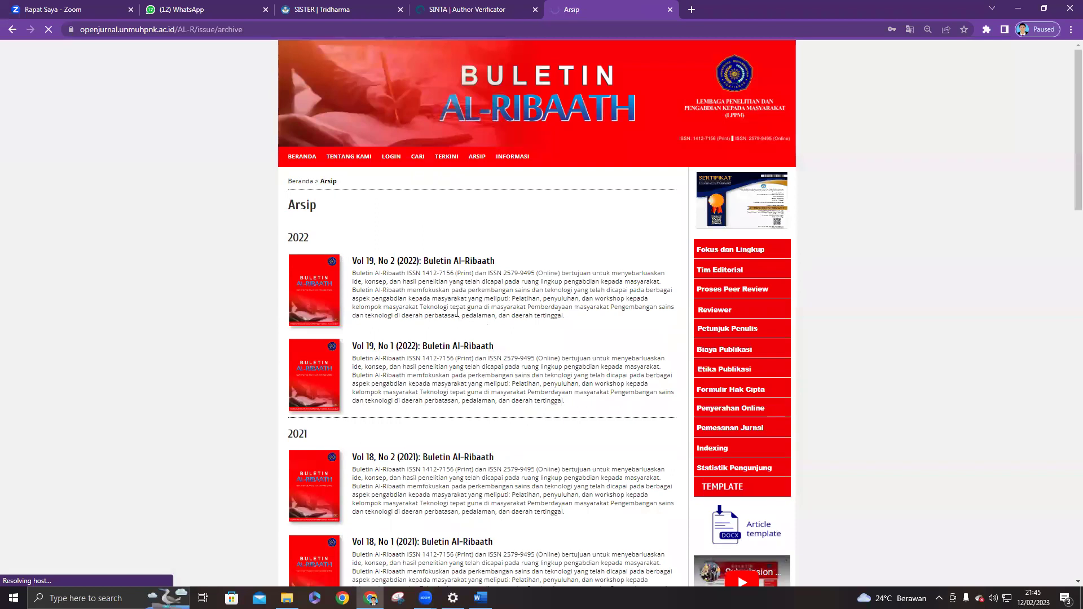
{"action": "key", "text": "ctrl+plus"}
{"action": "key", "text": "ctrl+plus"}
{"action": "scroll", "coordinate": [398, 269], "scroll_direction": "down", "scroll_amount": 4}
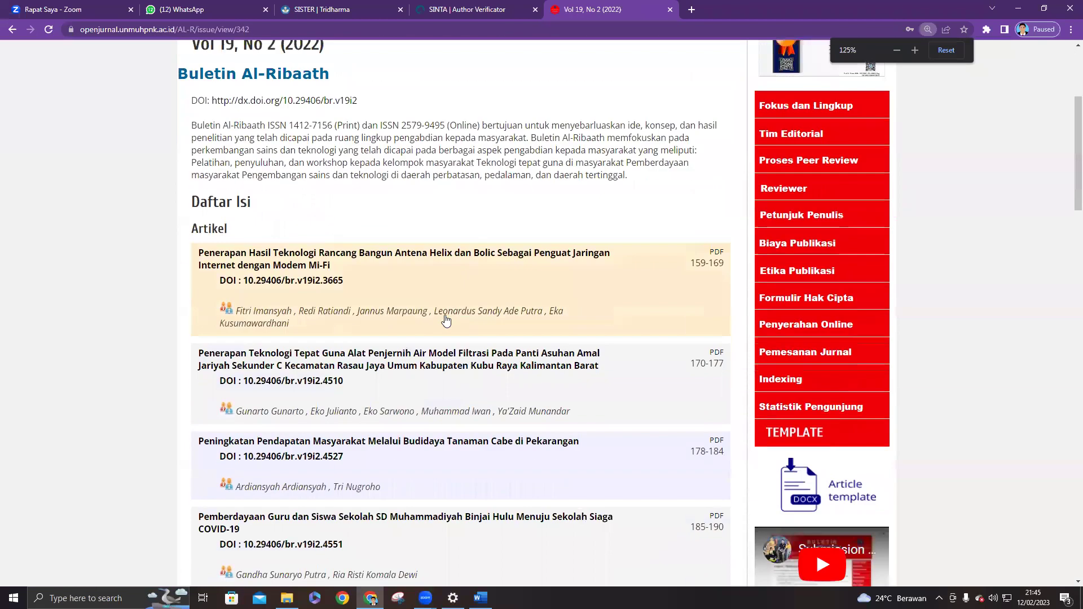
{"action": "left_click", "coordinate": [404, 260]}
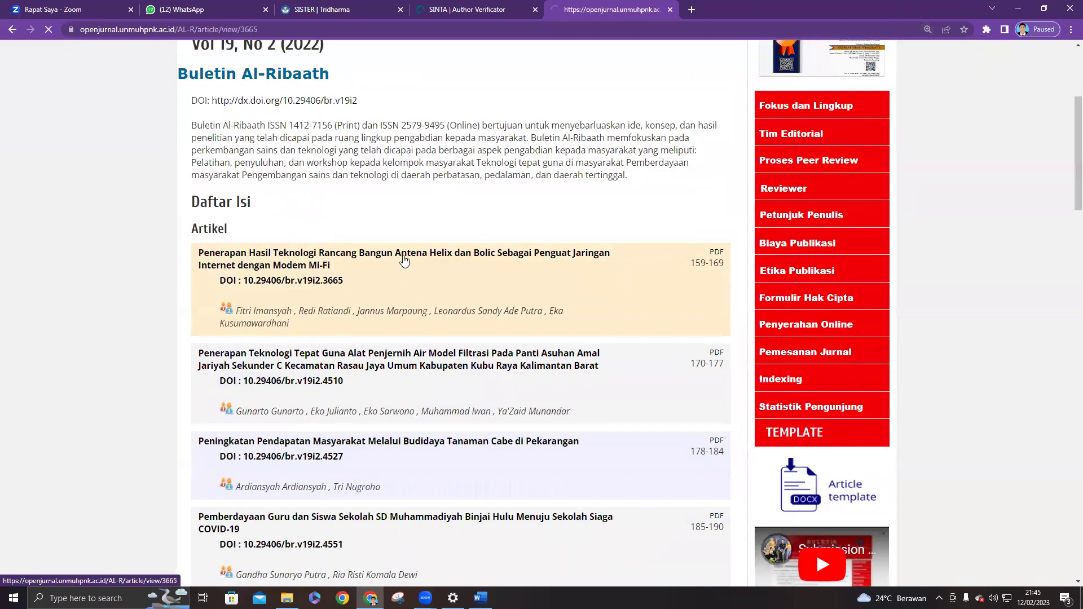
Copy the article's PDF link address and return to SISTER's journal link field
{"action": "right_click", "coordinate": [218, 31]}
{"action": "left_click", "coordinate": [243, 79]}
{"action": "scroll", "coordinate": [542, 396], "scroll_direction": "down", "scroll_amount": 10}
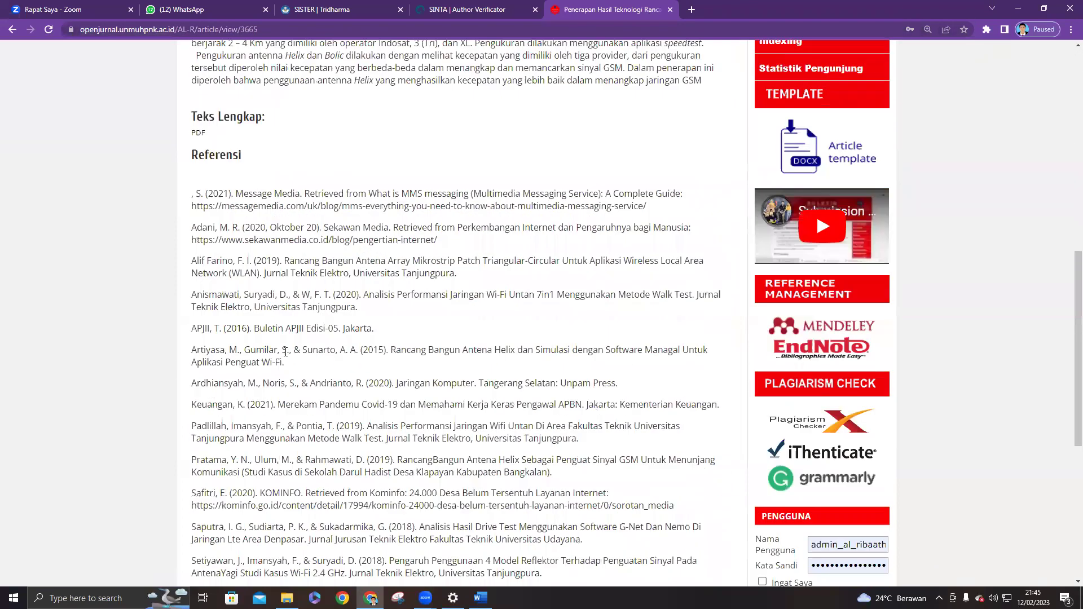
{"action": "right_click", "coordinate": [199, 134]}
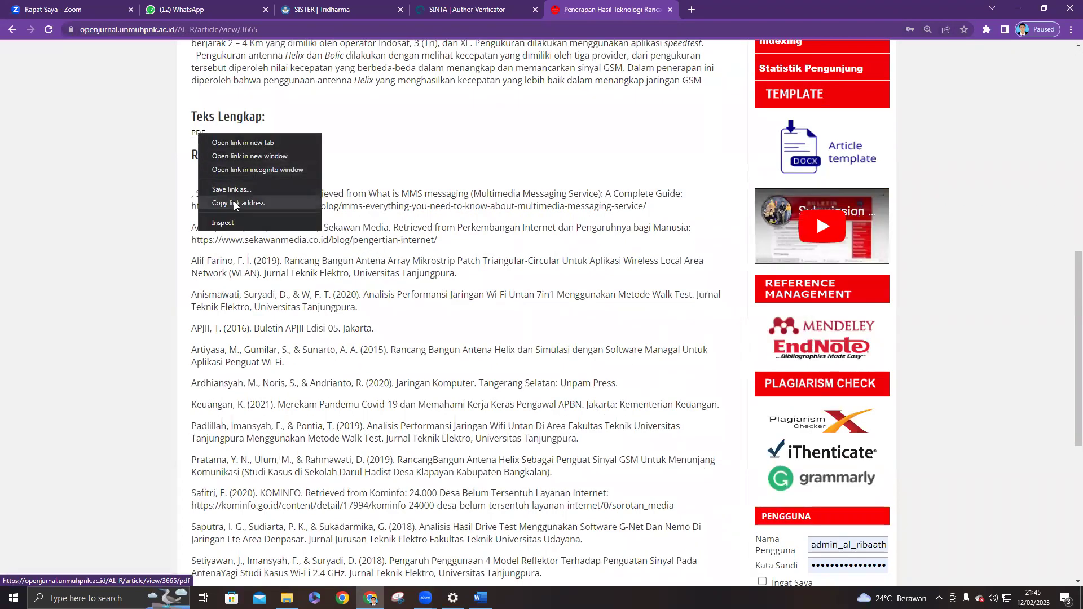
{"action": "left_click", "coordinate": [234, 203]}
{"action": "left_click", "coordinate": [321, 9]}
{"action": "left_click", "coordinate": [464, 357]}
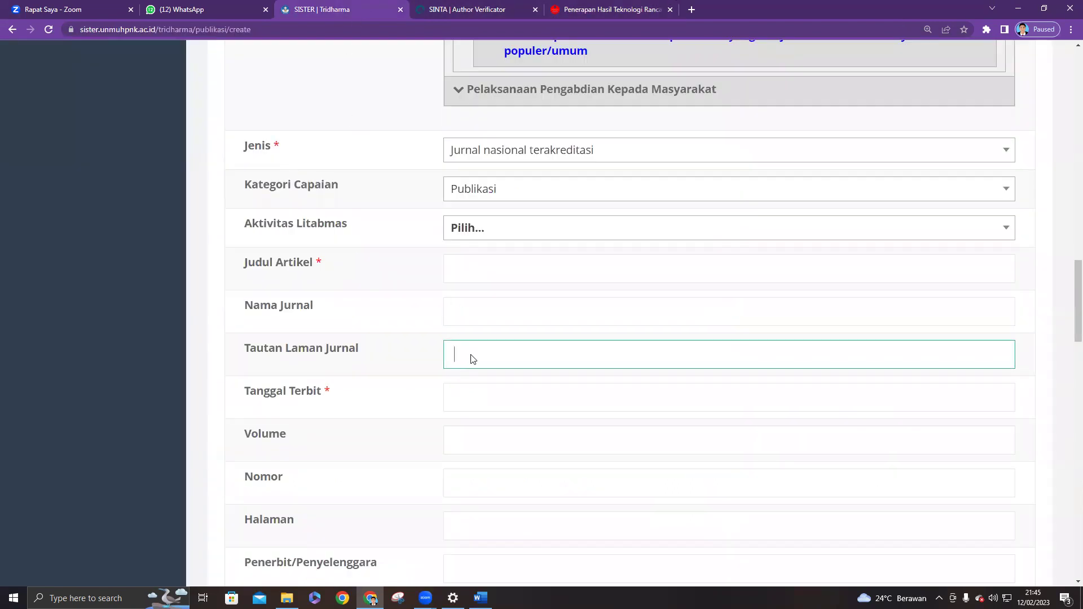
Paste the article PDF link into the journal link field and bring up the Tanggal Terbit date picker
{"action": "right_click", "coordinate": [473, 359]}
{"action": "left_click", "coordinate": [509, 445]}
{"action": "left_click", "coordinate": [483, 400]}
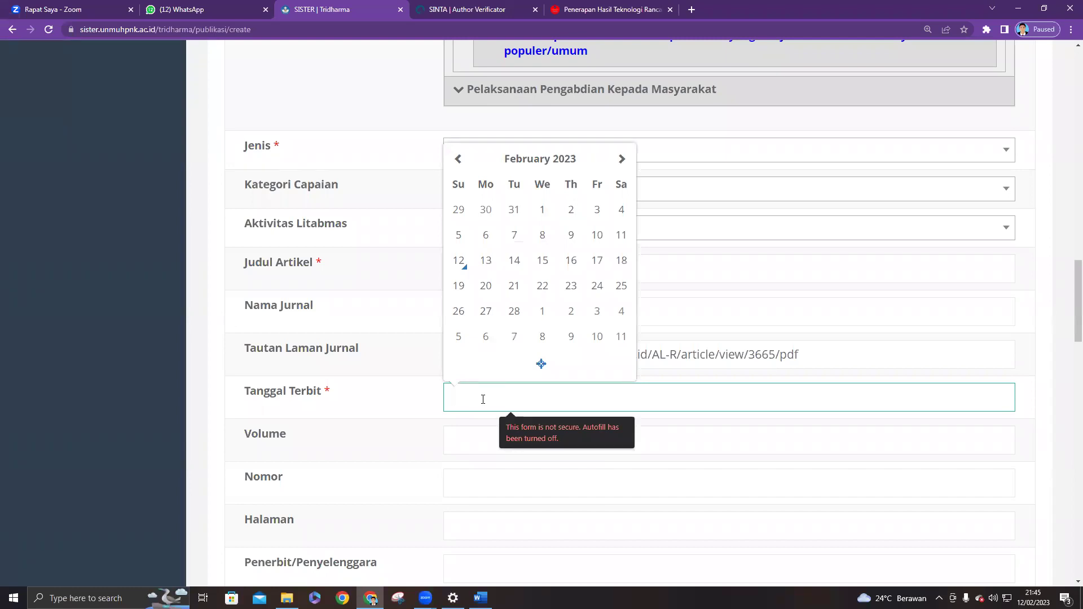
{"action": "scroll", "coordinate": [136, 244], "scroll_direction": "up", "scroll_amount": 20}
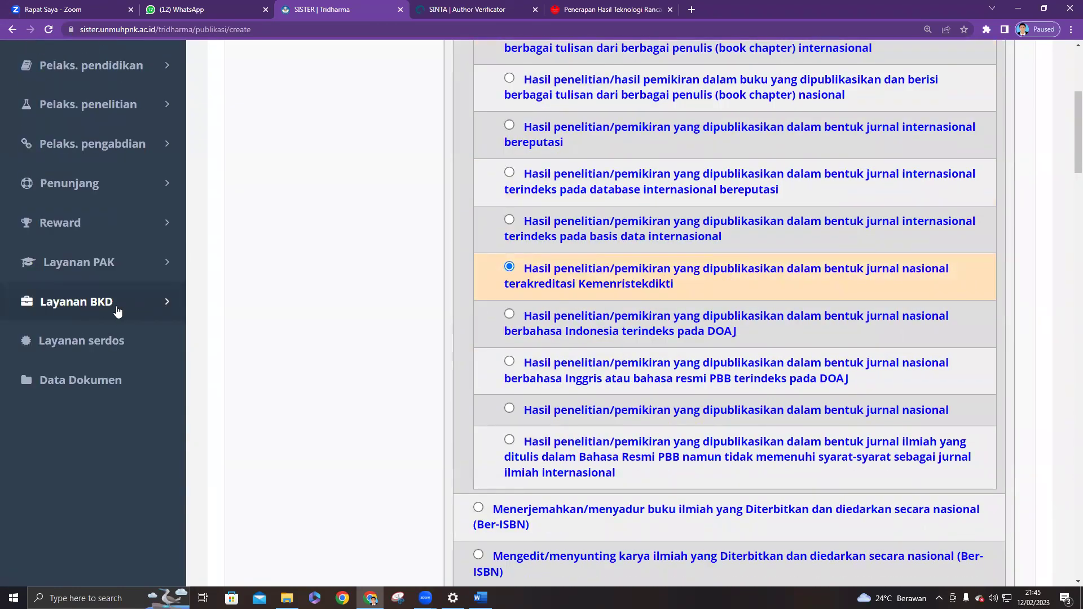
{"action": "scroll", "coordinate": [113, 310], "scroll_direction": "down", "scroll_amount": 15}
{"action": "scroll", "coordinate": [426, 453], "scroll_direction": "down", "scroll_amount": 3}
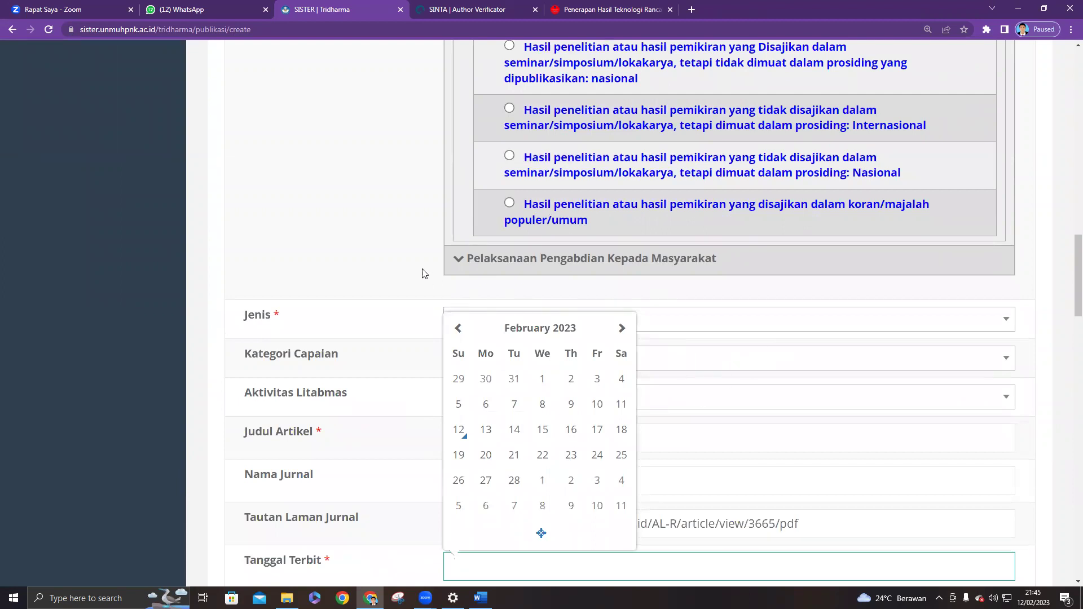
{"action": "left_click", "coordinate": [426, 314]}
{"action": "scroll", "coordinate": [425, 395], "scroll_direction": "down", "scroll_amount": 2}
{"action": "left_click", "coordinate": [473, 454]}
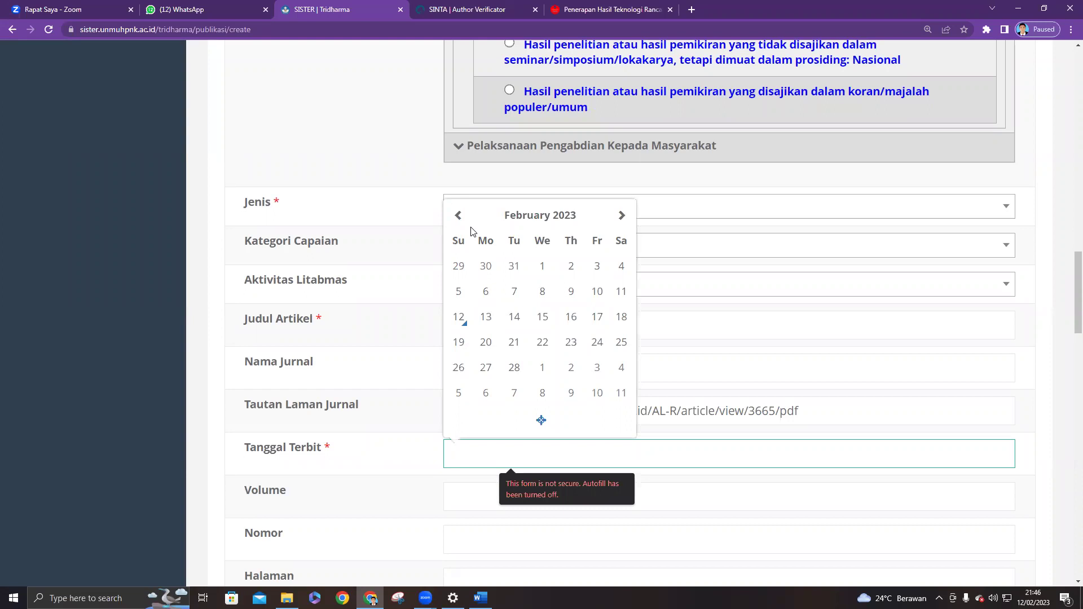
{"action": "scroll", "coordinate": [436, 250], "scroll_direction": "down", "scroll_amount": 1}
Close the calendar, glance at the journal and SINTA tabs, and move through Volume, Nomor and Halaman
{"action": "key", "text": "Tab"}
{"action": "left_click", "coordinate": [613, 9]}
{"action": "scroll", "coordinate": [331, 442], "scroll_direction": "up", "scroll_amount": 15}
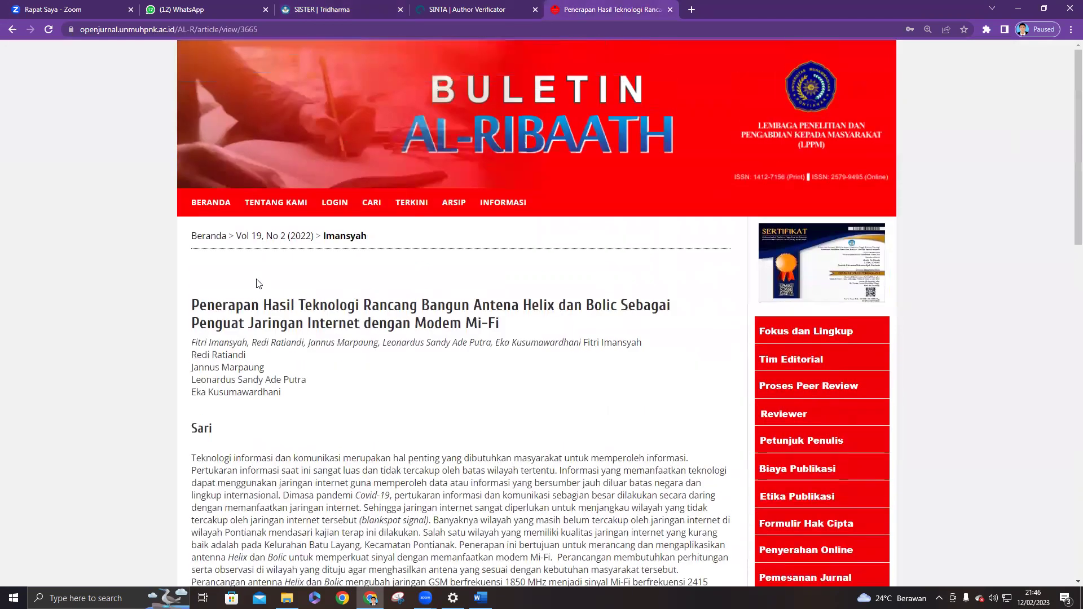
{"action": "left_click", "coordinate": [467, 9]}
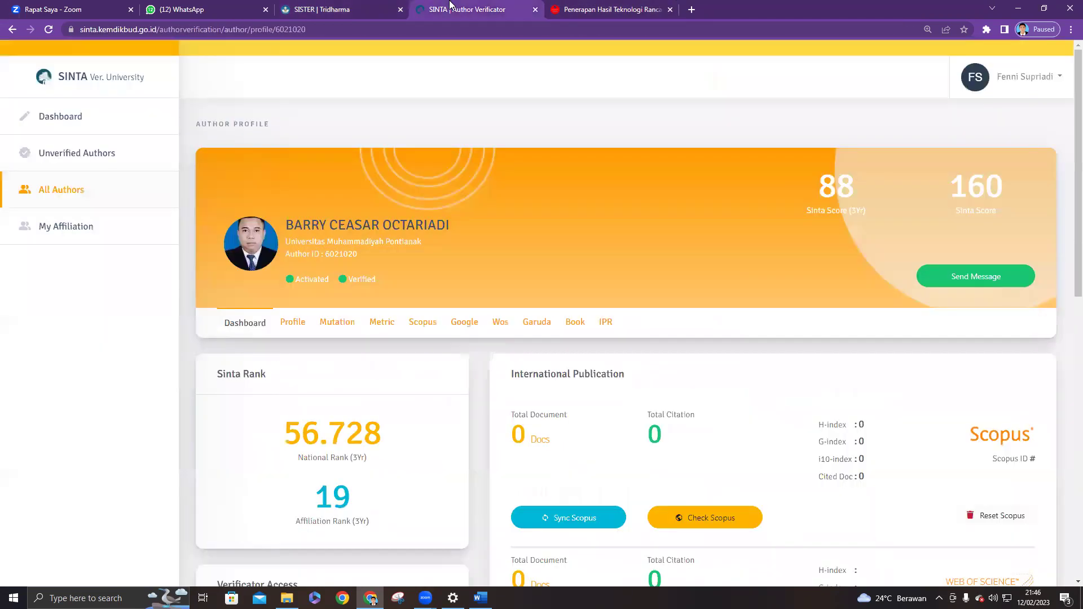
{"action": "left_click", "coordinate": [321, 9]}
{"action": "scroll", "coordinate": [508, 349], "scroll_direction": "down", "scroll_amount": 3}
{"action": "left_click", "coordinate": [489, 260]}
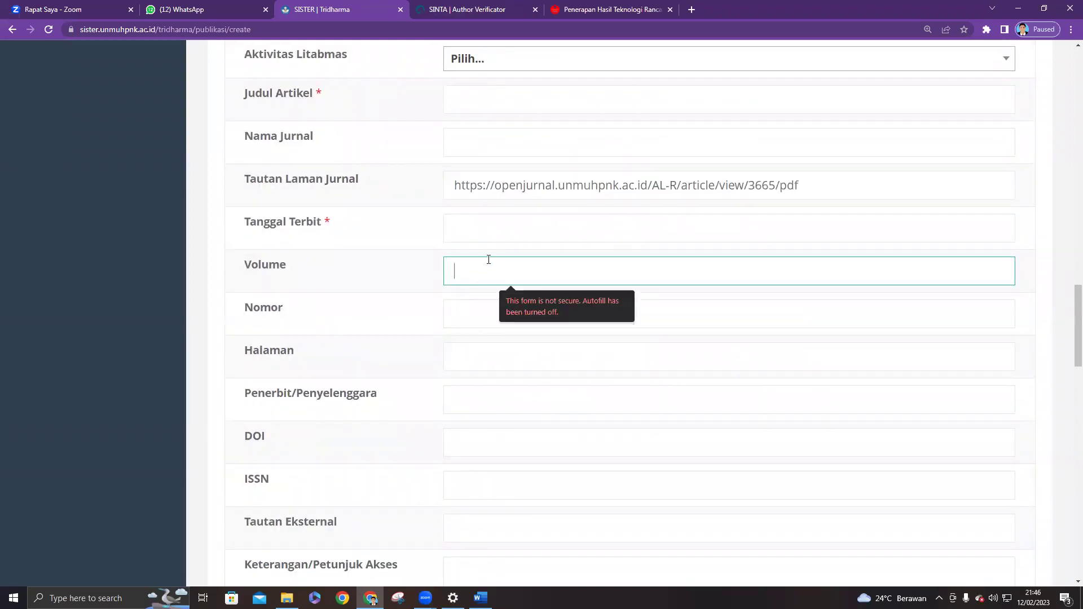
{"action": "left_click", "coordinate": [465, 314]}
{"action": "left_click", "coordinate": [462, 358]}
Copy the article's page range 159-169 from the issue's table of contents
{"action": "left_click", "coordinate": [584, 8]}
{"action": "scroll", "coordinate": [651, 491], "scroll_direction": "down", "scroll_amount": 1}
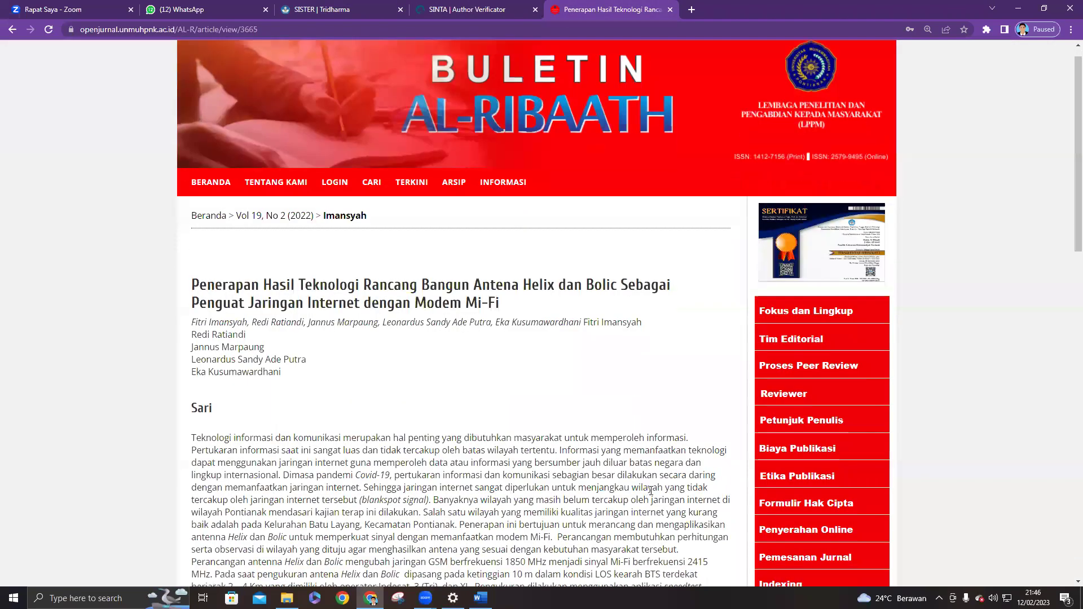
{"action": "scroll", "coordinate": [651, 491], "scroll_direction": "down", "scroll_amount": 8}
{"action": "key", "text": "alt+Left"}
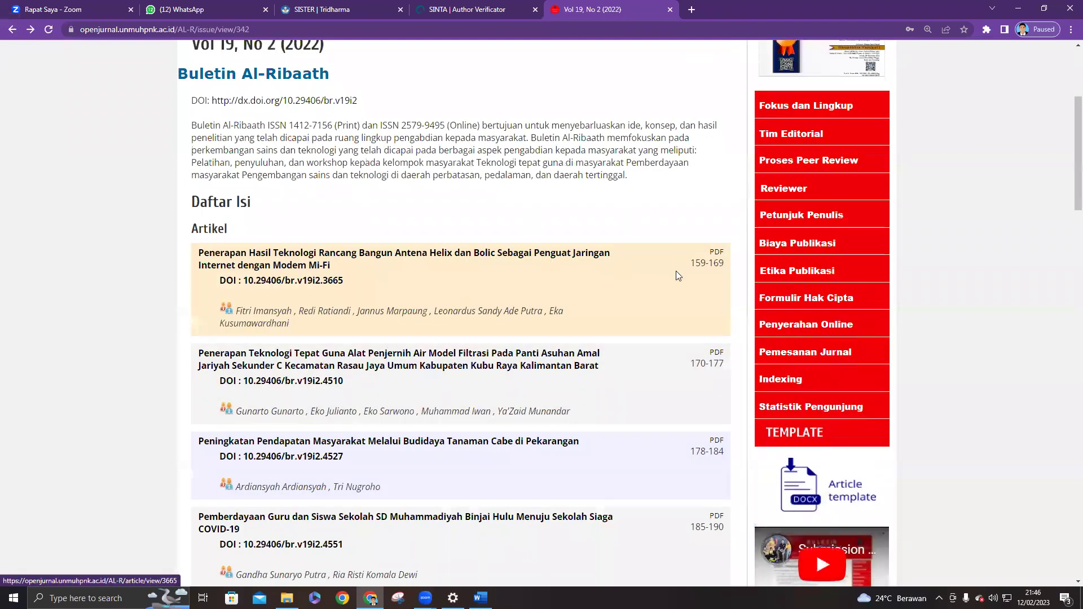
{"action": "left_click_drag", "start_coordinate": [725, 265], "coordinate": [694, 246]}
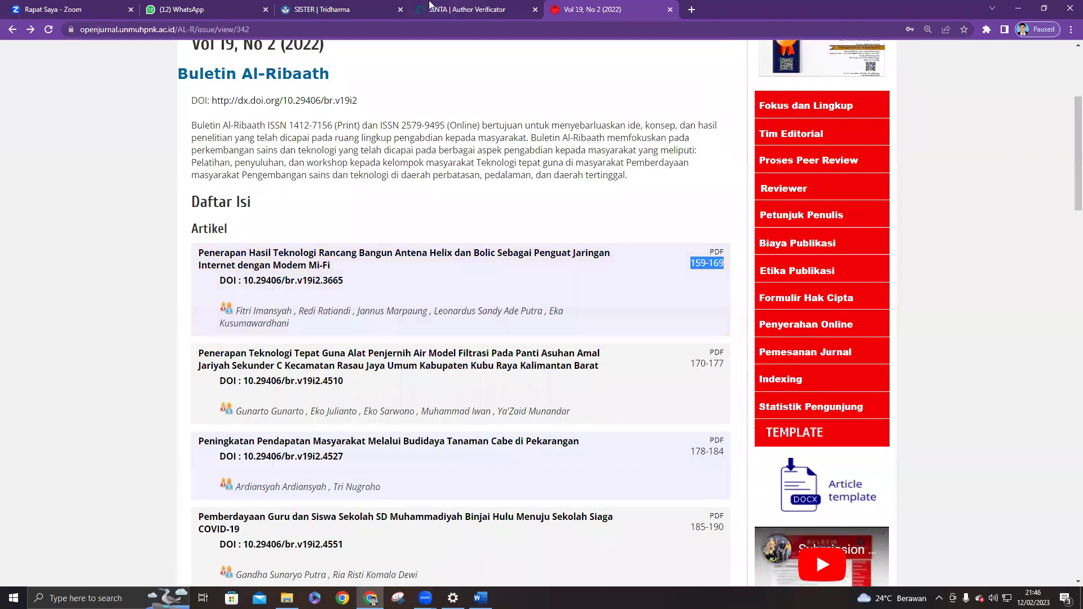
{"action": "key", "text": "ctrl+3"}
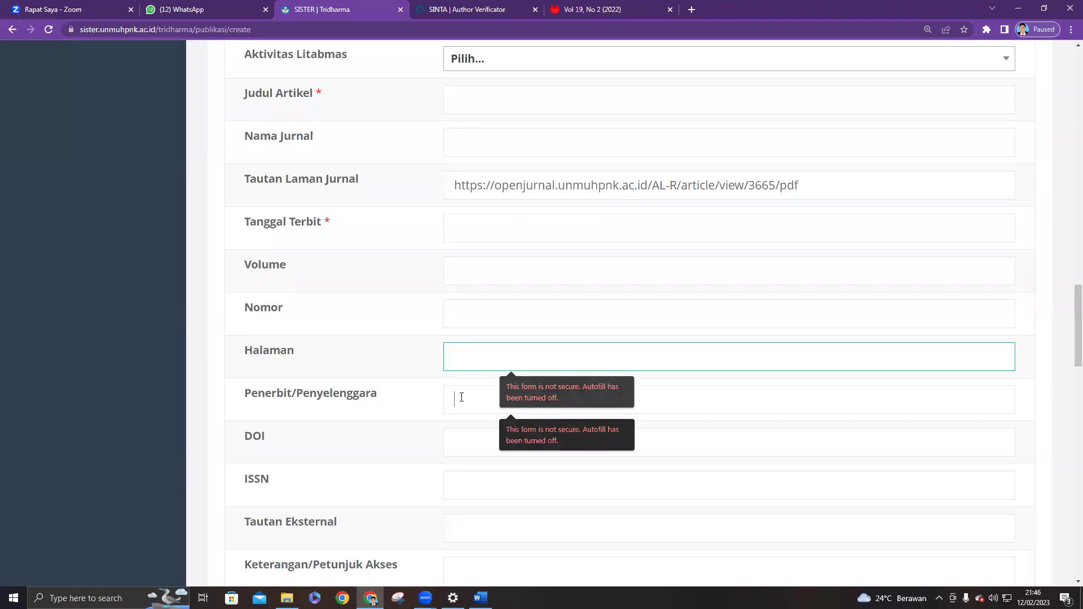
{"action": "key", "text": "ctrl+5"}
{"action": "left_click", "coordinate": [350, 4]}
Select the article's DOI 10.29406/br.v19i2.3665 and return to SISTER's DOI field
{"action": "left_click", "coordinate": [479, 397]}
{"action": "left_click", "coordinate": [470, 443]}
{"action": "left_click", "coordinate": [592, 5]}
{"action": "left_click_drag", "start_coordinate": [344, 280], "coordinate": [248, 280]}
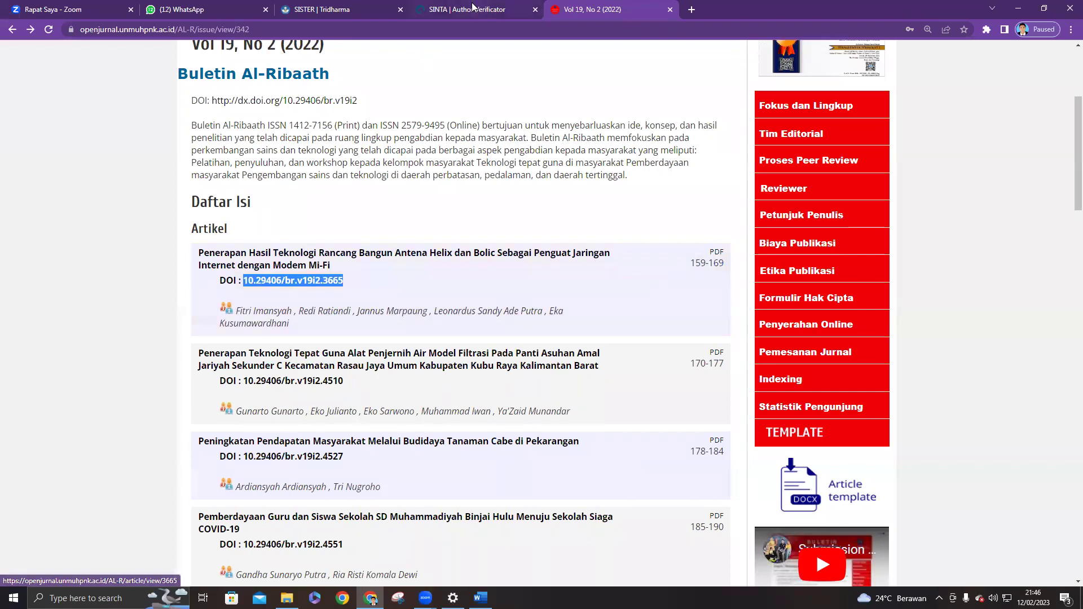
{"action": "left_click", "coordinate": [348, 8]}
{"action": "left_click", "coordinate": [455, 450]}
Select the journal's online ISSN number and move into SISTER's ISSN field
{"action": "left_click", "coordinate": [482, 488]}
{"action": "left_click", "coordinate": [609, 8]}
{"action": "scroll", "coordinate": [223, 251], "scroll_direction": "up", "scroll_amount": 4}
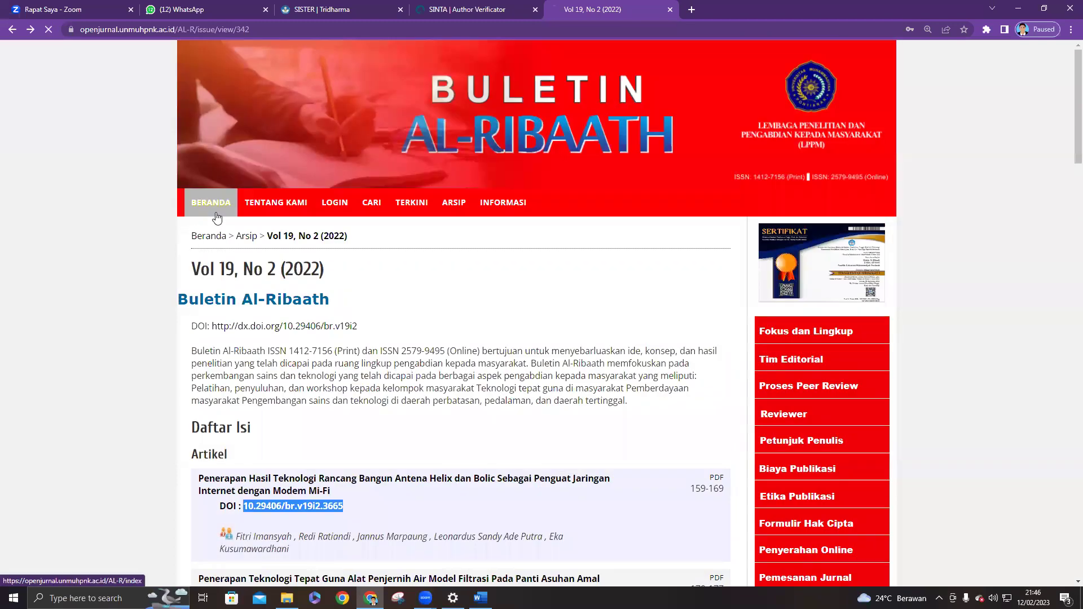
{"action": "scroll", "coordinate": [203, 228], "scroll_direction": "down", "scroll_amount": 2}
{"action": "left_click_drag", "start_coordinate": [286, 330], "coordinate": [222, 308]}
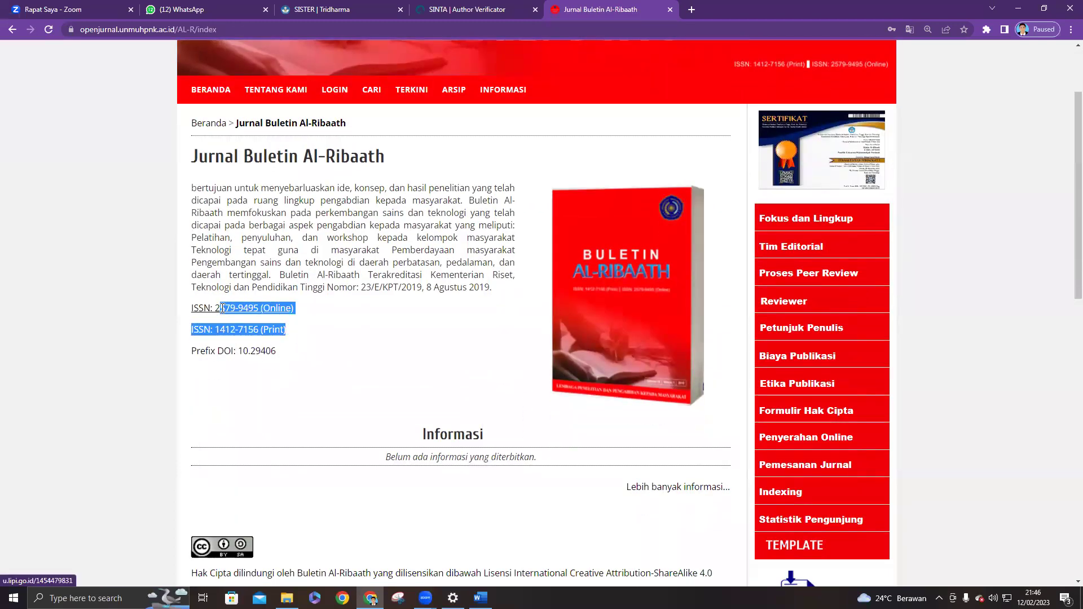
{"action": "left_click_drag", "start_coordinate": [294, 309], "coordinate": [217, 308]}
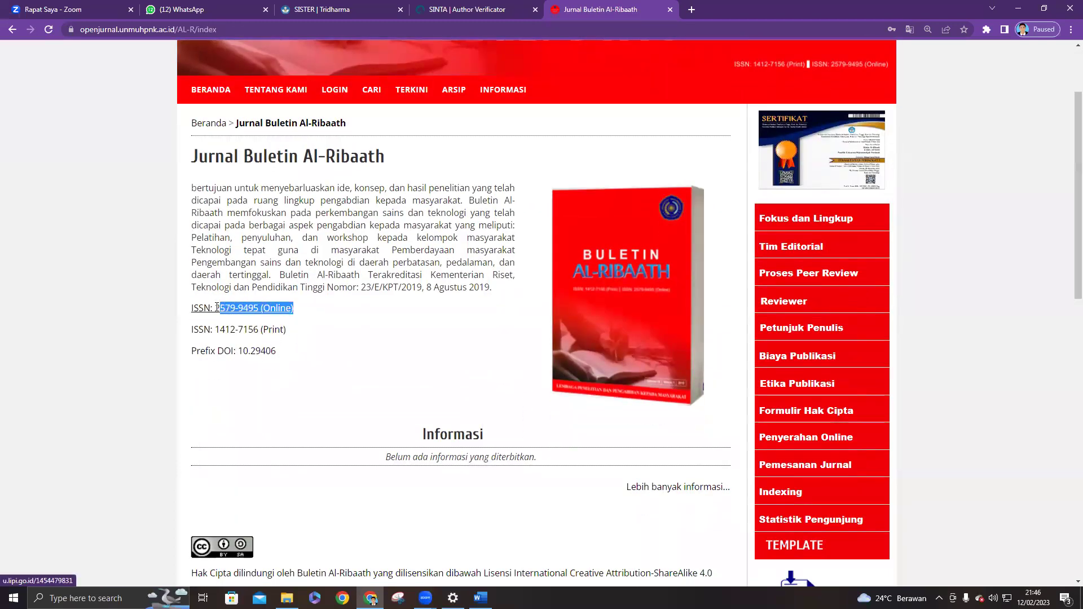
{"action": "left_click", "coordinate": [339, 10]}
{"action": "left_click", "coordinate": [471, 488]}
{"action": "scroll", "coordinate": [472, 488], "scroll_direction": "down", "scroll_amount": 4}
Open the Dokumen 1 file chooser below Tautan Eksternal, then go back to the journal tab
{"action": "left_click", "coordinate": [457, 308]}
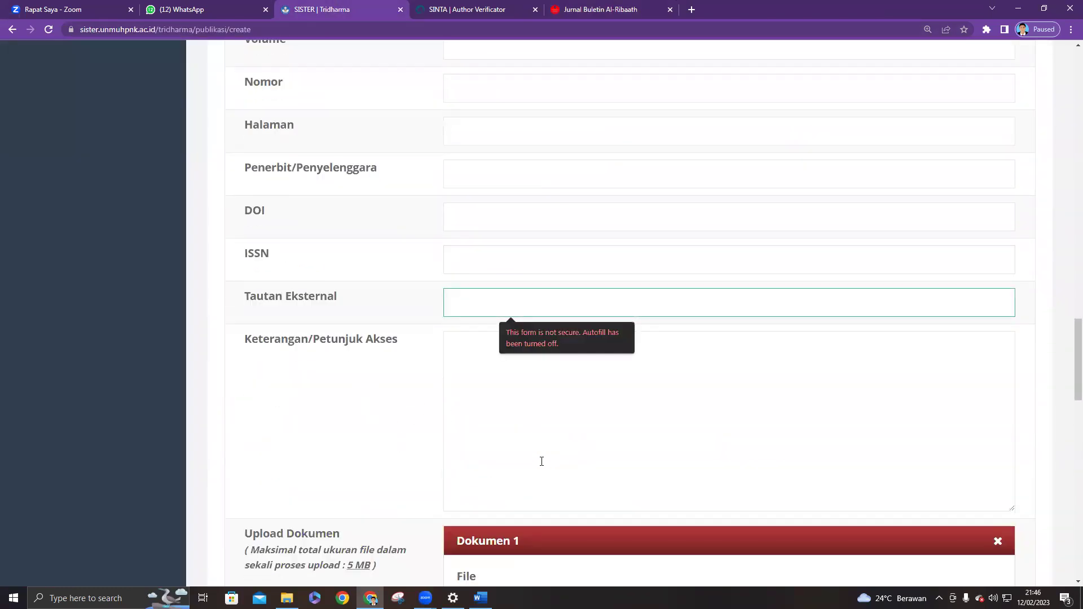
{"action": "scroll", "coordinate": [541, 461], "scroll_direction": "down", "scroll_amount": 4}
{"action": "scroll", "coordinate": [516, 372], "scroll_direction": "down", "scroll_amount": 1}
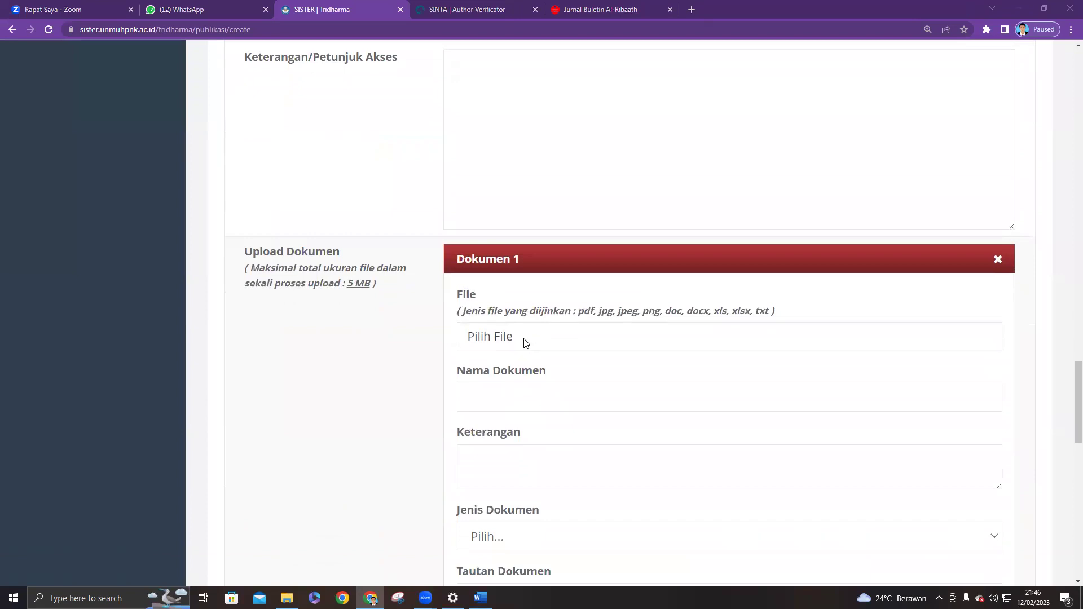
{"action": "left_click", "coordinate": [526, 343]}
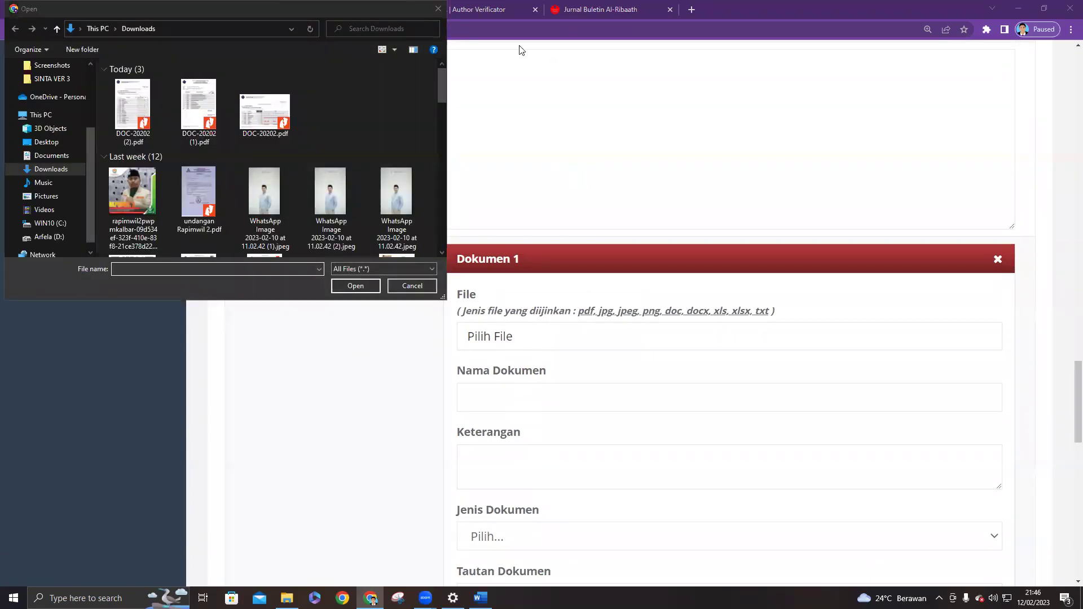
{"action": "left_click", "coordinate": [599, 10]}
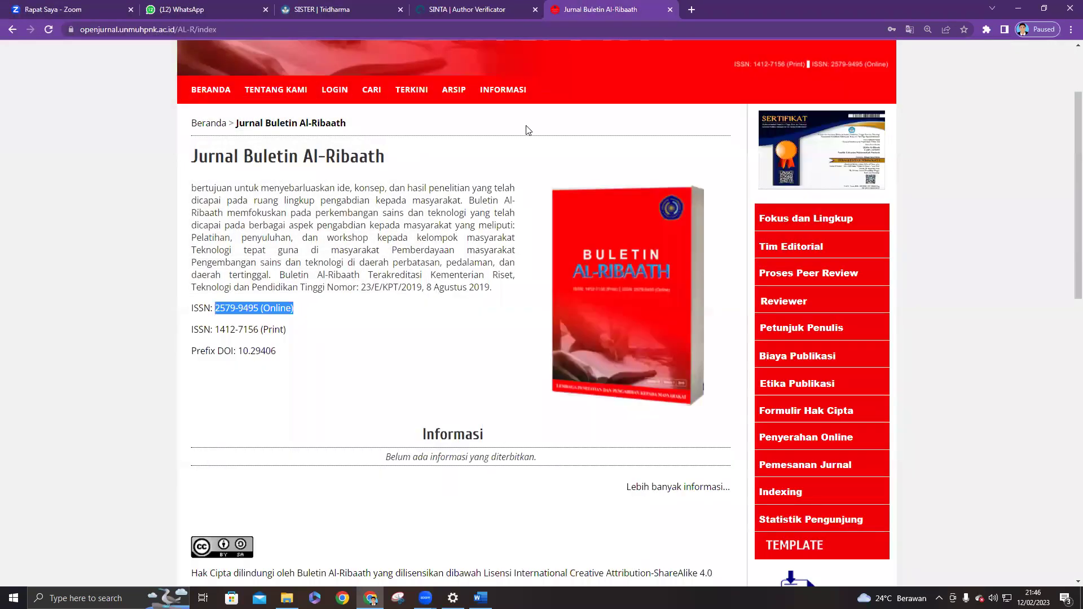
Open Buletin Al-Ribaath's Vol 19, No 2 (2022) article list via ARSIP, then switch back to SISTER
{"action": "left_click", "coordinate": [458, 90]}
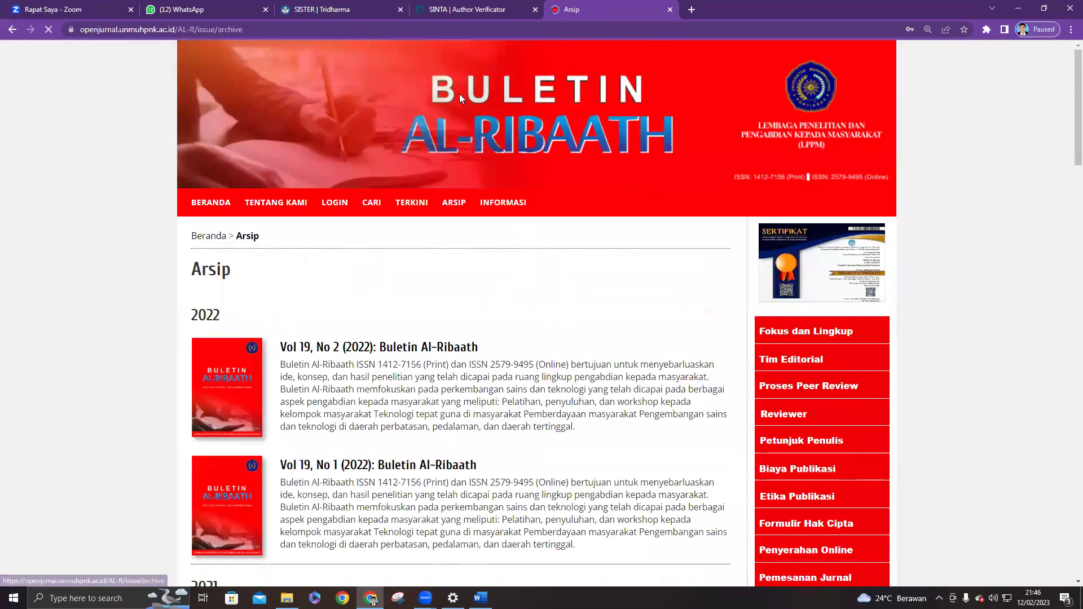
{"action": "left_click", "coordinate": [478, 347]}
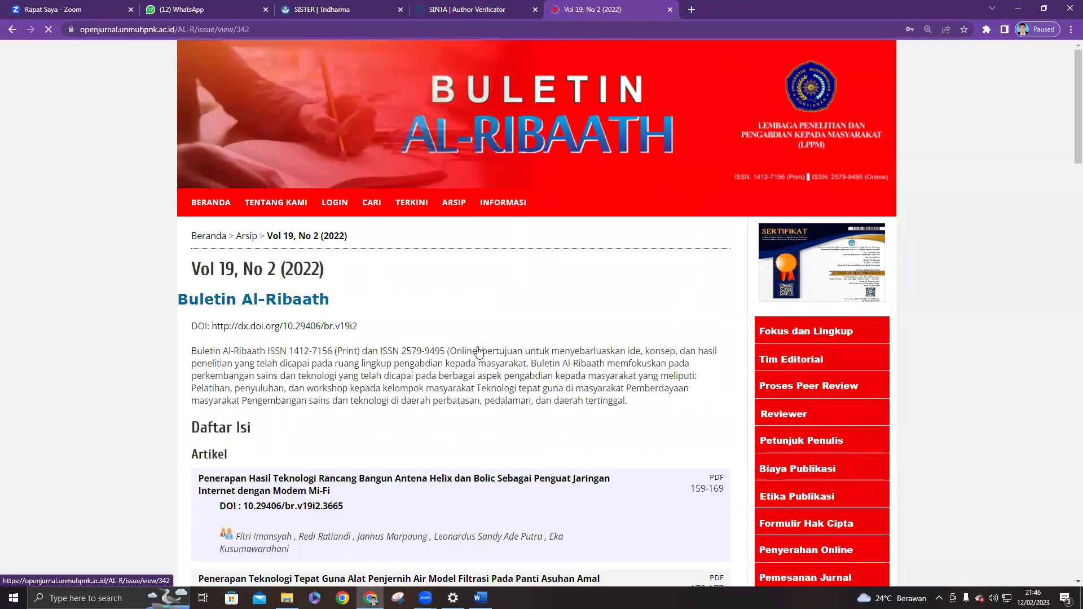
{"action": "scroll", "coordinate": [528, 347], "scroll_direction": "down", "scroll_amount": 3}
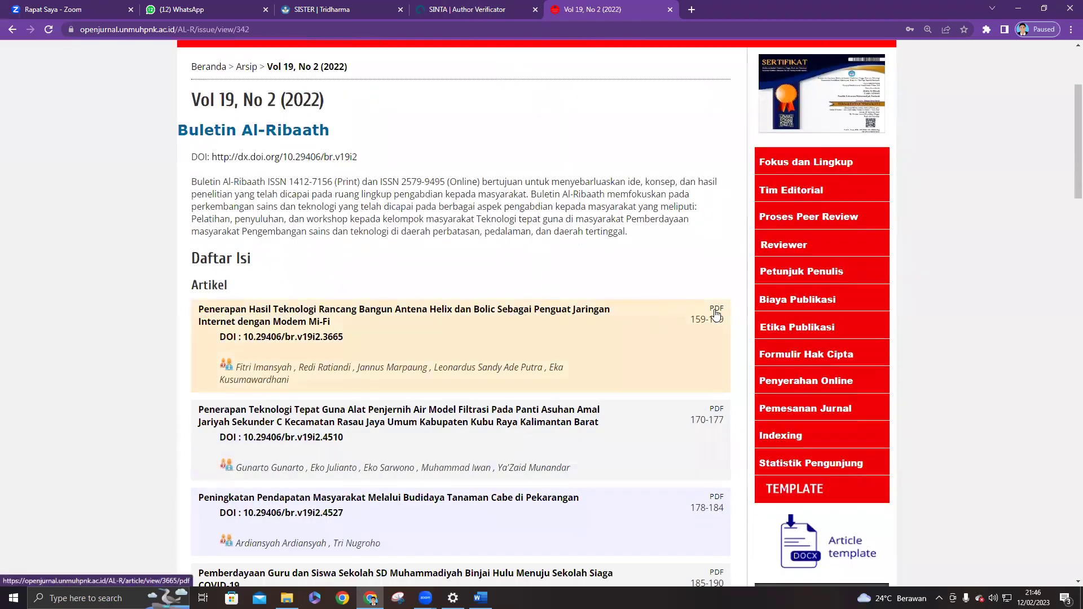
{"action": "left_click", "coordinate": [347, 9]}
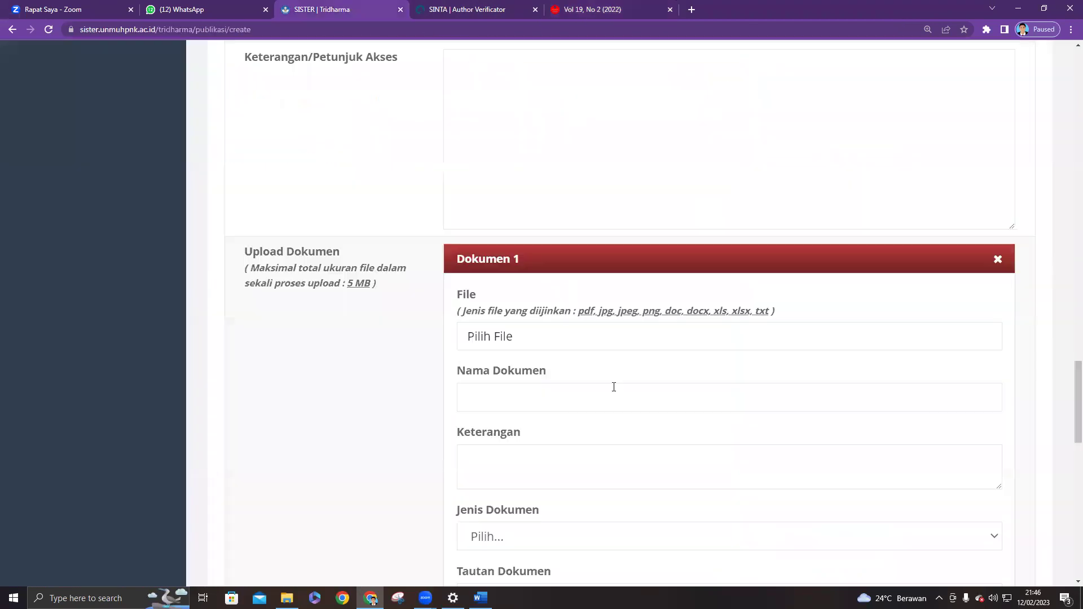
Click into Nama Dokumen and browse the document type list without choosing one
{"action": "scroll", "coordinate": [611, 383], "scroll_direction": "down", "scroll_amount": 4}
{"action": "left_click", "coordinate": [542, 169]}
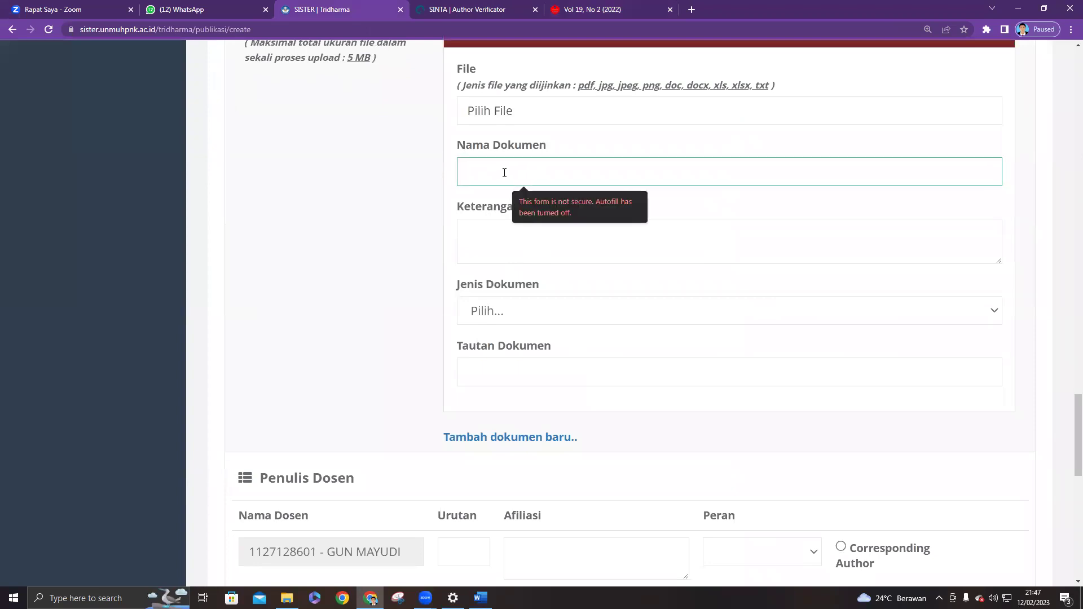
{"action": "left_click", "coordinate": [520, 309]}
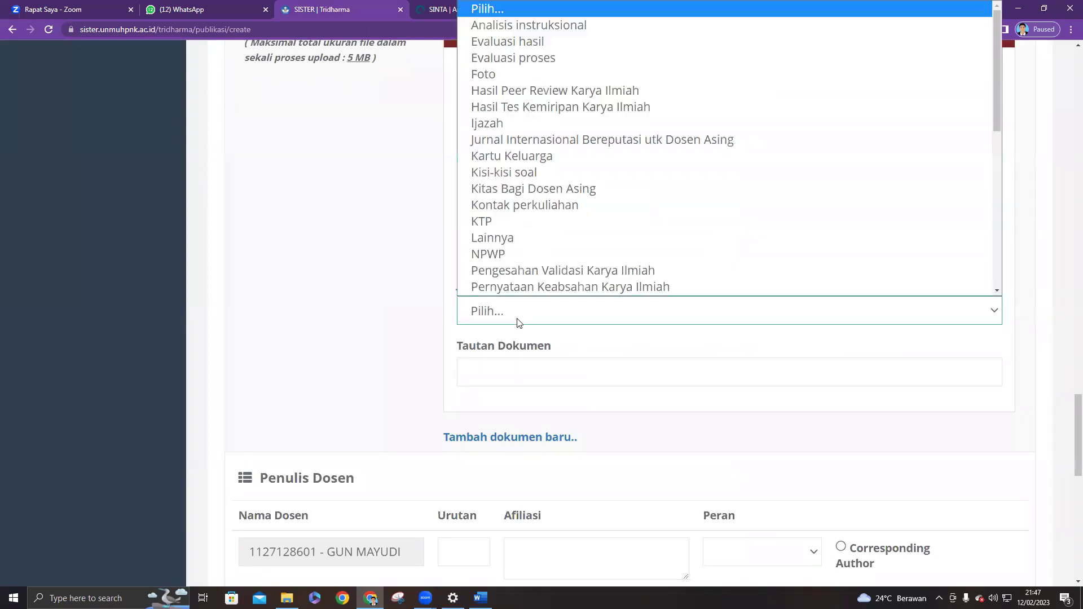
{"action": "scroll", "coordinate": [515, 280], "scroll_direction": "down", "scroll_amount": 1}
{"action": "left_click", "coordinate": [432, 216]}
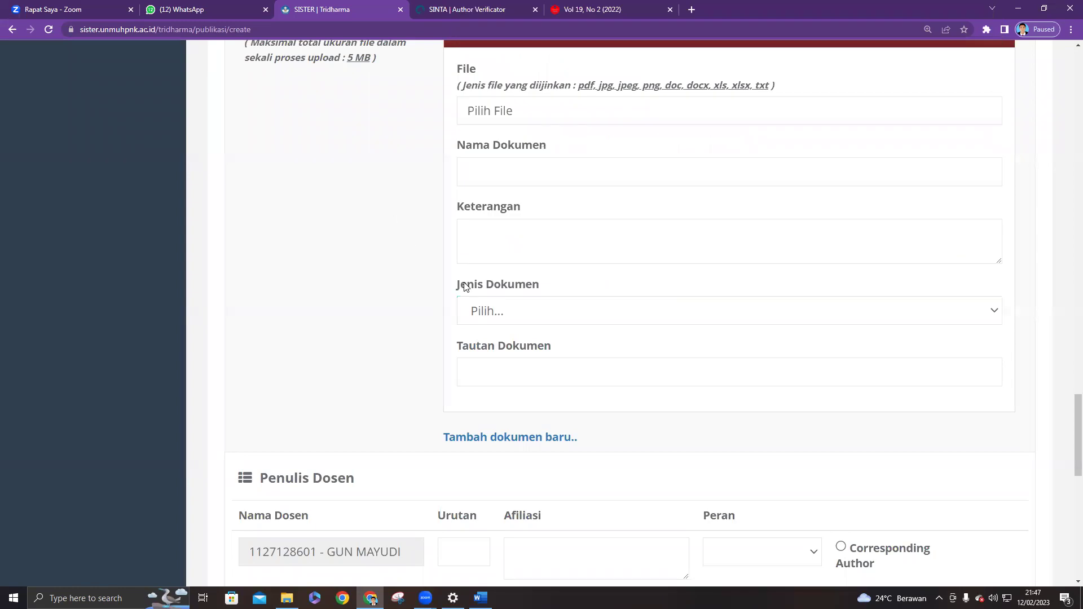
{"action": "scroll", "coordinate": [233, 319], "scroll_direction": "down", "scroll_amount": 3}
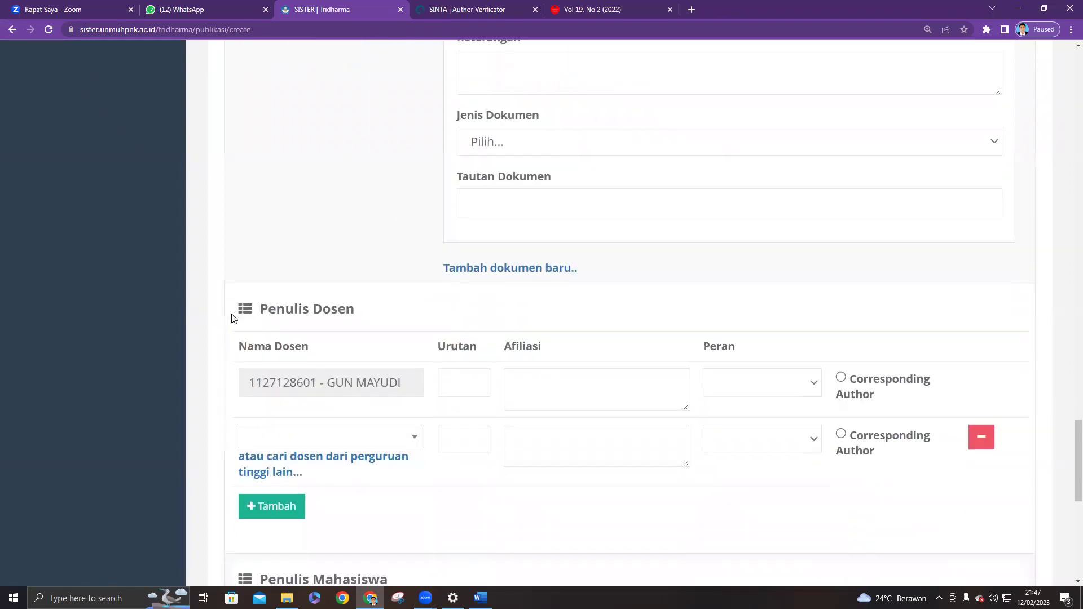
Set the first author's Urutan to 1 and role to Penulis
{"action": "left_click", "coordinate": [473, 383]}
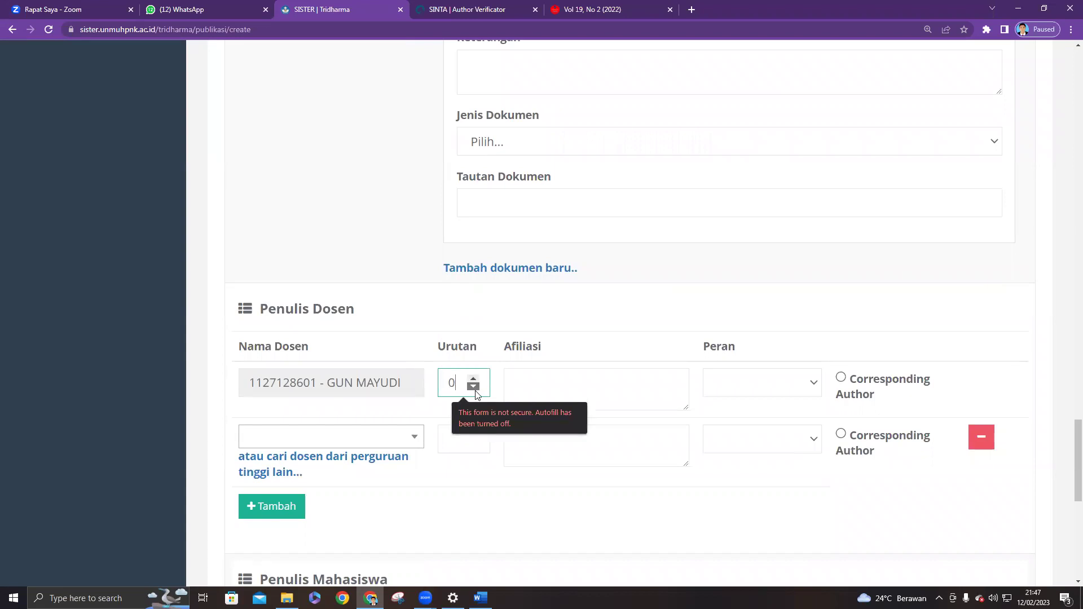
{"action": "left_click", "coordinate": [473, 378]}
{"action": "left_click", "coordinate": [607, 381]}
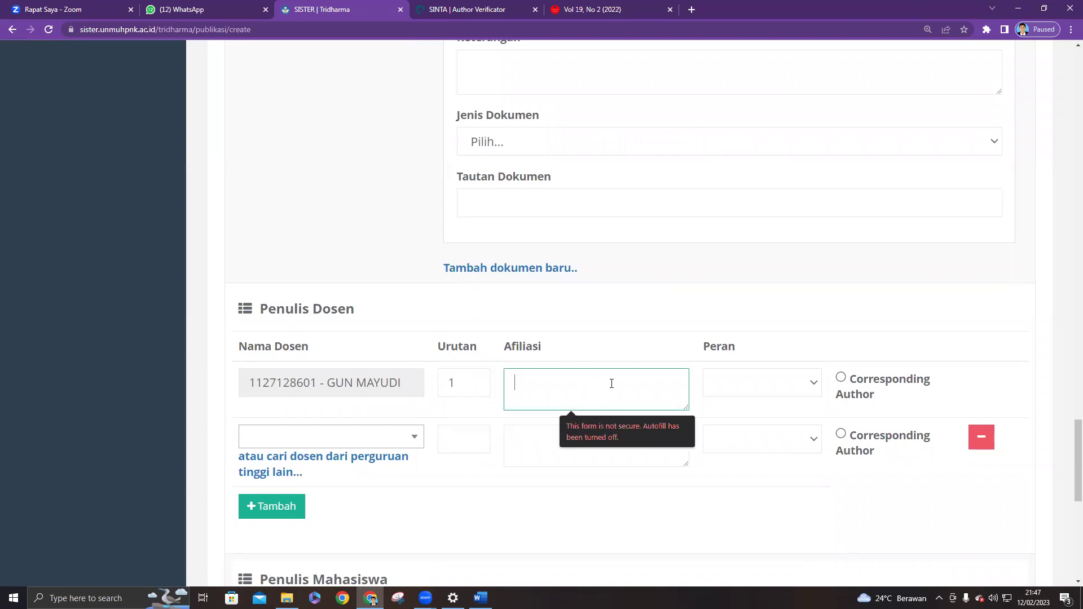
{"action": "left_click", "coordinate": [814, 383]}
{"action": "left_click", "coordinate": [750, 420]}
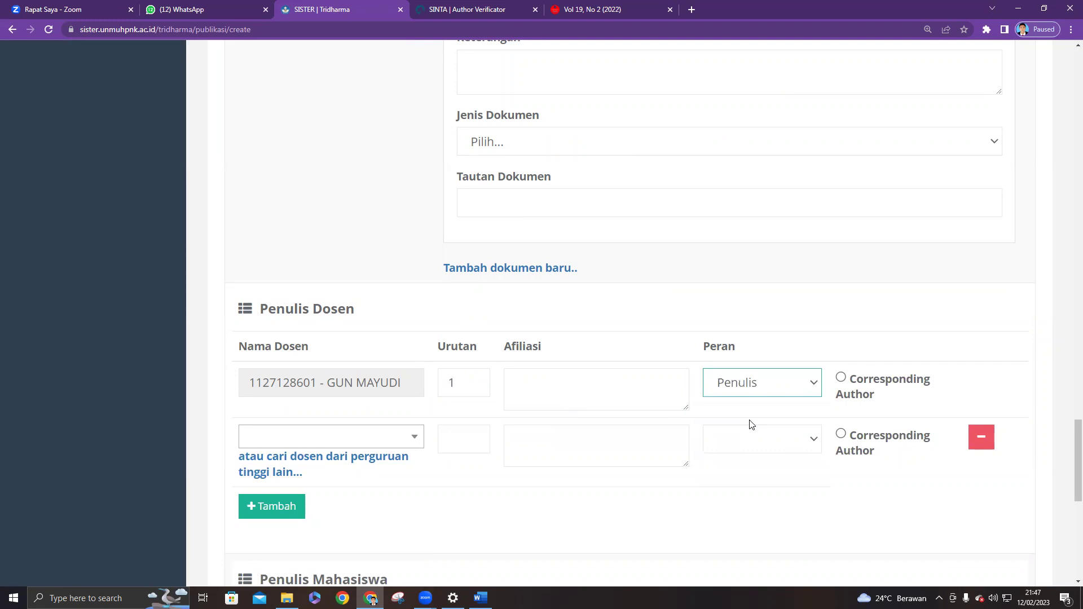
Open Rekap Kegiatan under Layanan BKD in the sidebar
{"action": "scroll", "coordinate": [660, 395], "scroll_direction": "down", "scroll_amount": 9}
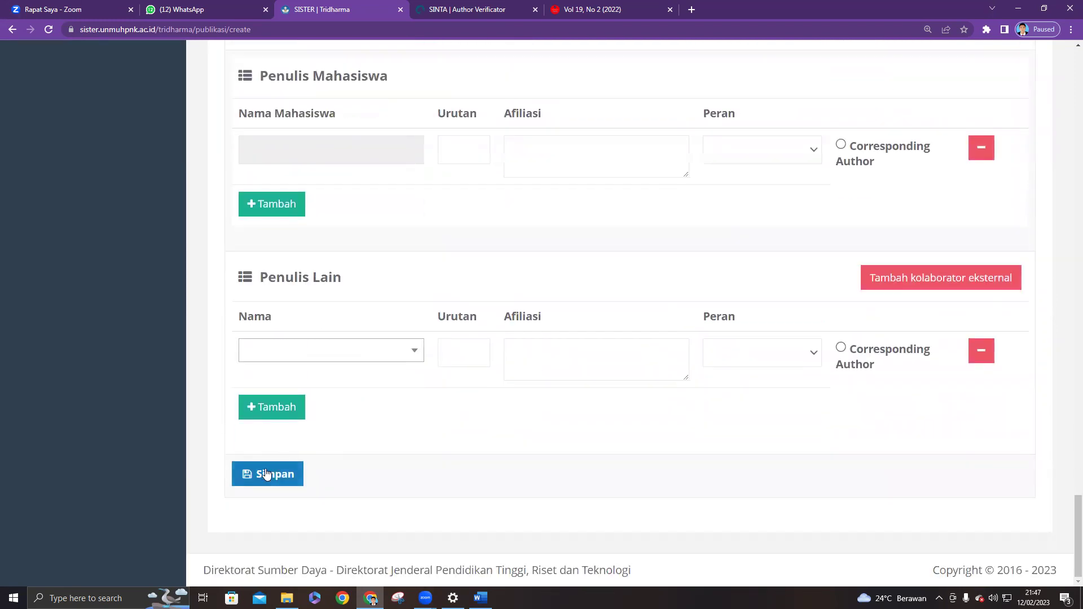
{"action": "scroll", "coordinate": [462, 423], "scroll_direction": "up", "scroll_amount": 20}
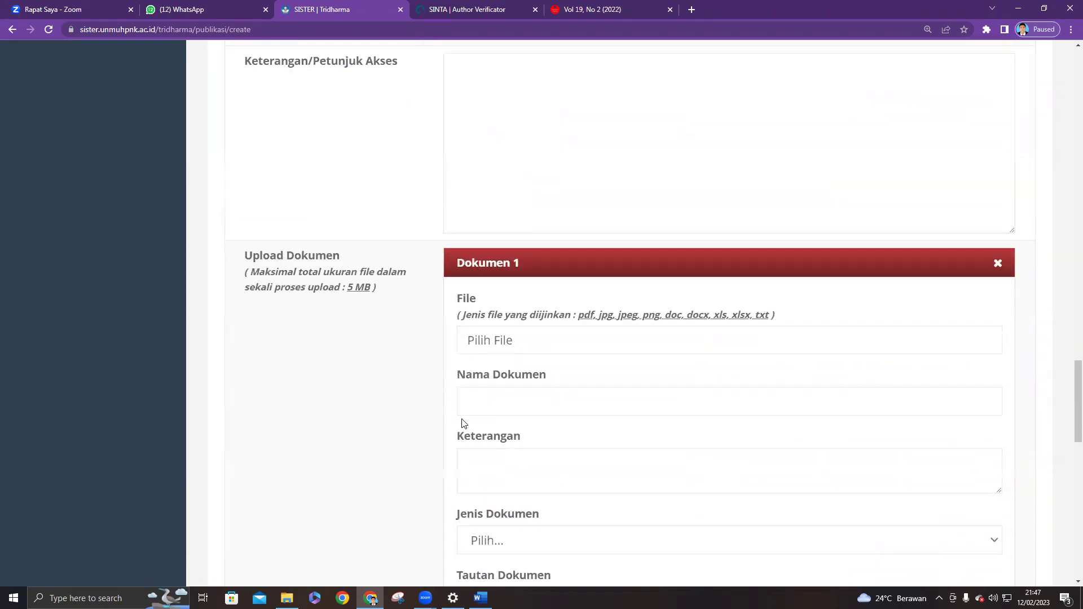
{"action": "scroll", "coordinate": [462, 423], "scroll_direction": "up", "scroll_amount": 7}
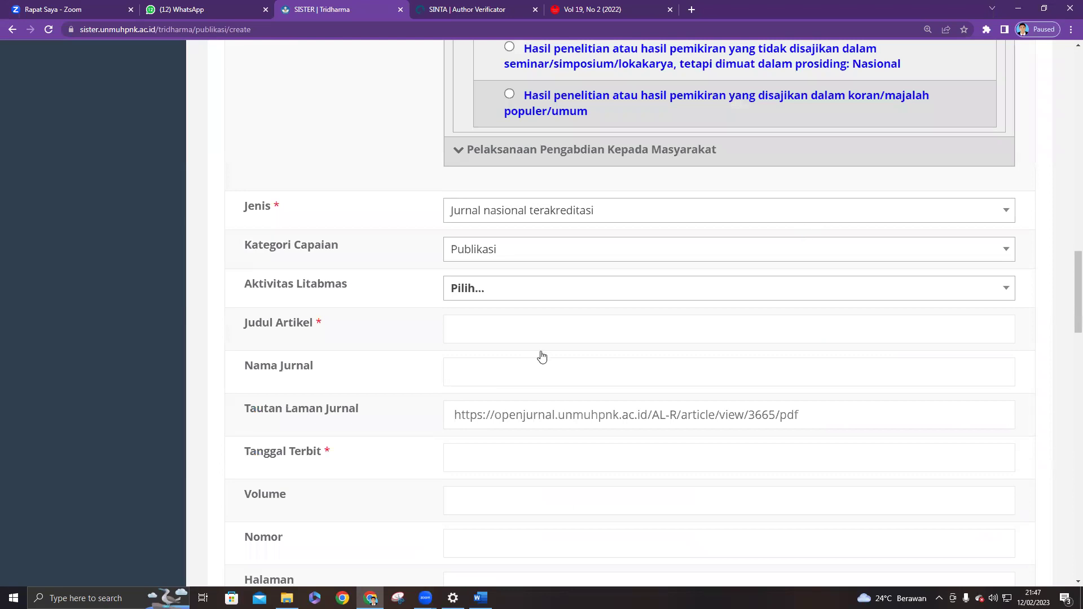
{"action": "scroll", "coordinate": [541, 357], "scroll_direction": "up", "scroll_amount": 10}
{"action": "scroll", "coordinate": [237, 375], "scroll_direction": "down", "scroll_amount": 5}
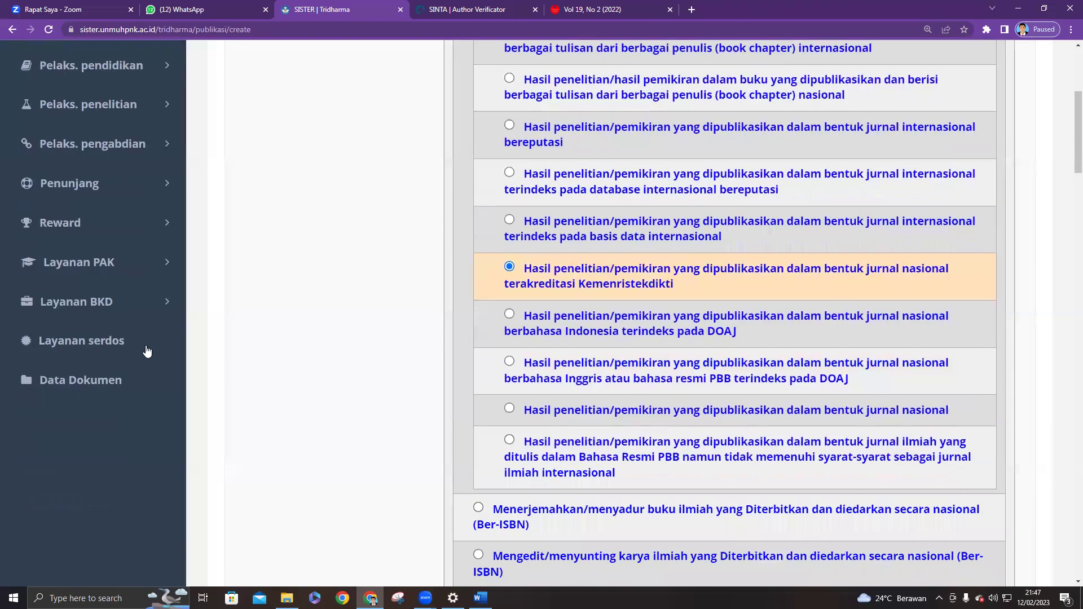
{"action": "left_click", "coordinate": [110, 317]}
{"action": "left_click", "coordinate": [107, 336]}
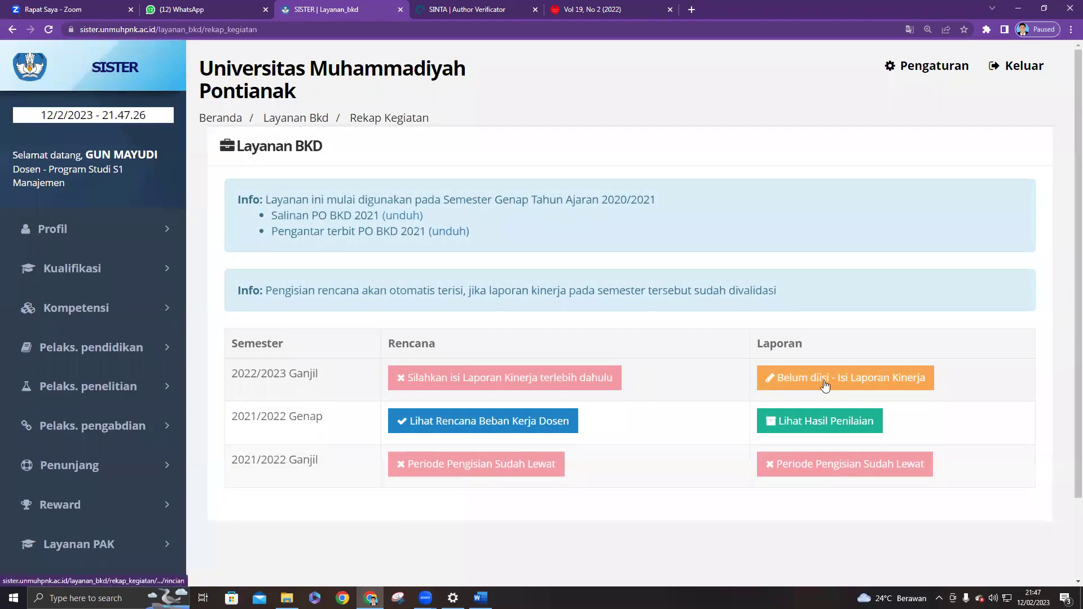
Start the 2022/2023 Ganjil report and scroll its Pelaksanaan Penelitian sections A–H, all unclaimed
{"action": "left_click", "coordinate": [825, 385]}
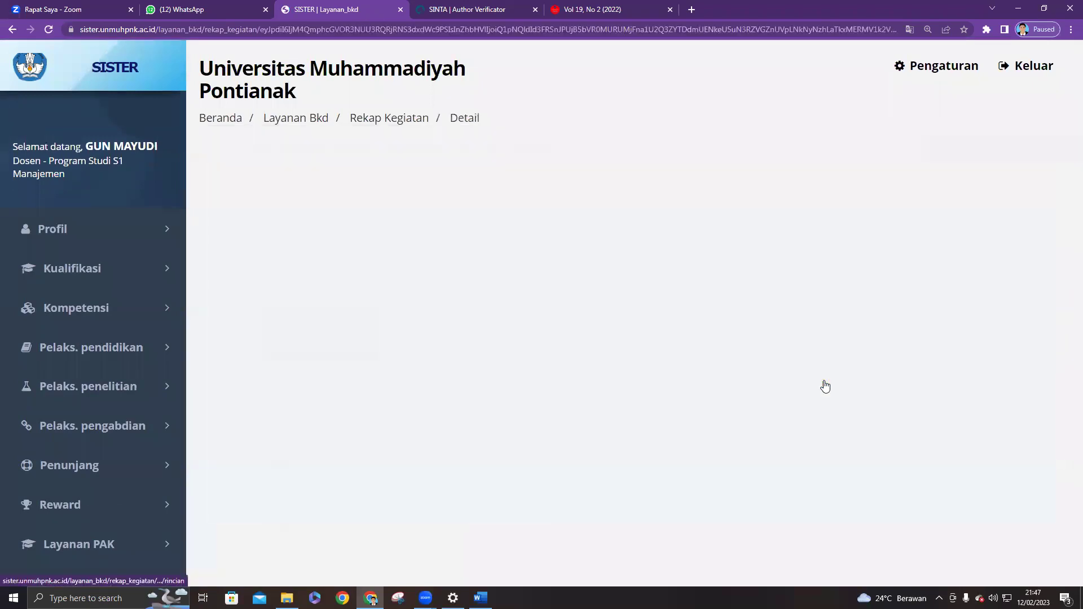
{"action": "left_click", "coordinate": [573, 344]}
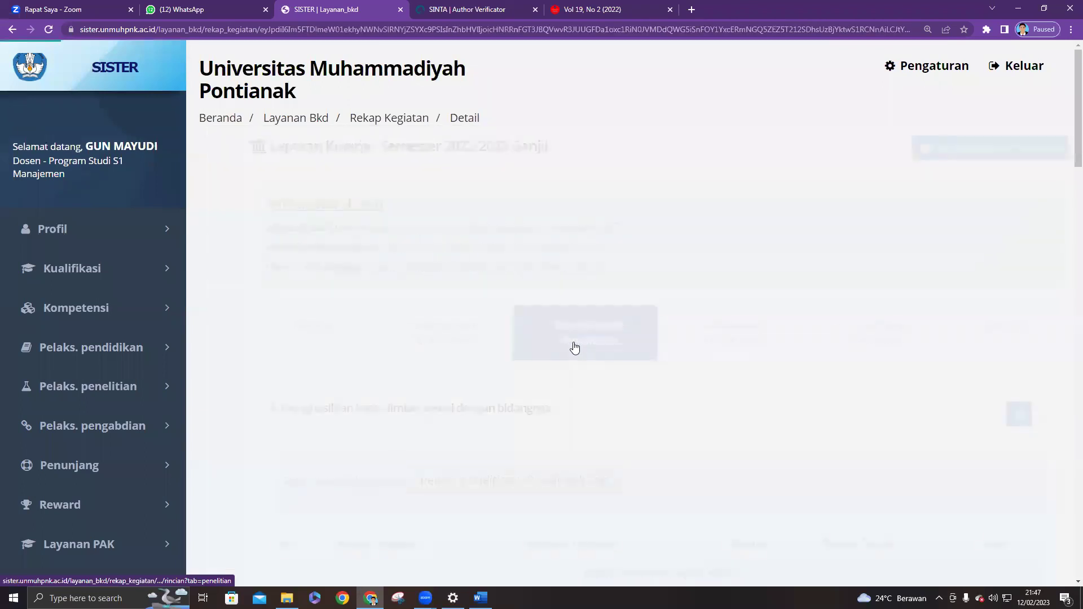
{"action": "scroll", "coordinate": [573, 347], "scroll_direction": "down", "scroll_amount": 3}
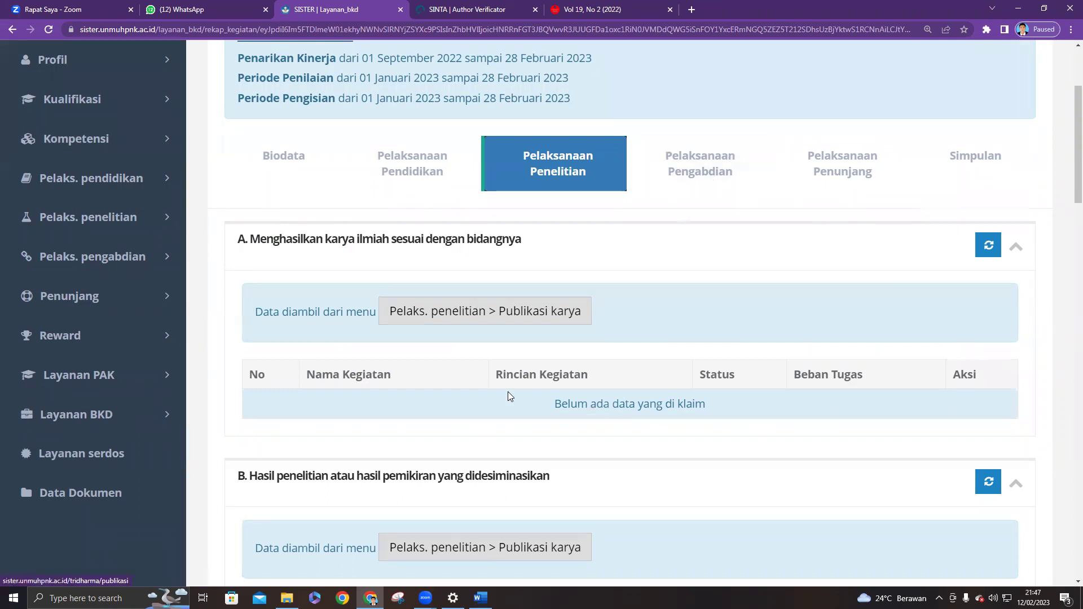
{"action": "scroll", "coordinate": [531, 363], "scroll_direction": "down", "scroll_amount": 1}
{"action": "scroll", "coordinate": [530, 364], "scroll_direction": "down", "scroll_amount": 8}
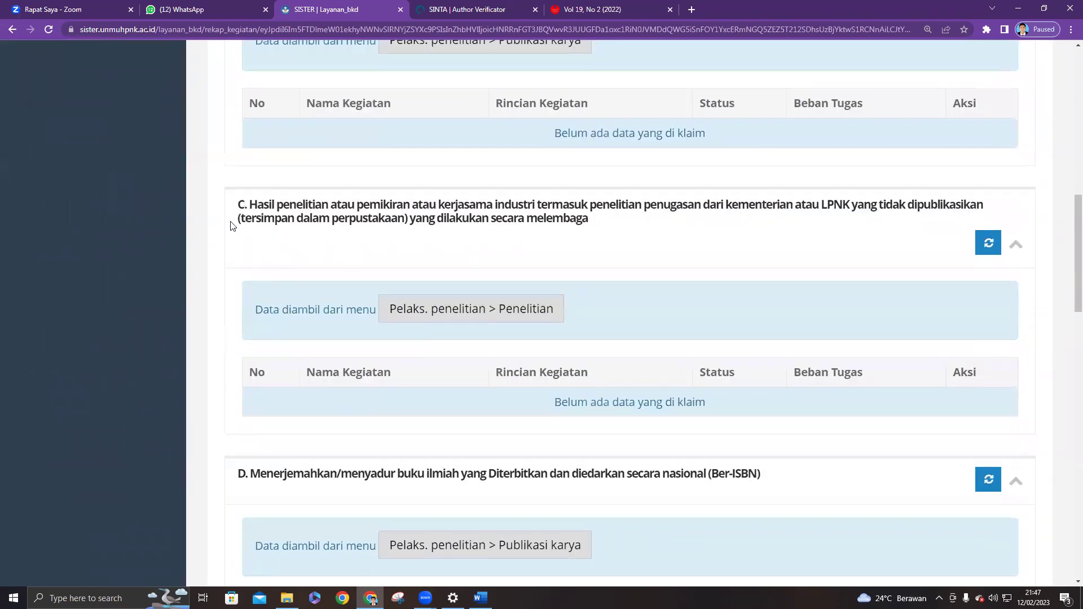
{"action": "scroll", "coordinate": [736, 220], "scroll_direction": "down", "scroll_amount": 4}
{"action": "scroll", "coordinate": [756, 283], "scroll_direction": "down", "scroll_amount": 4}
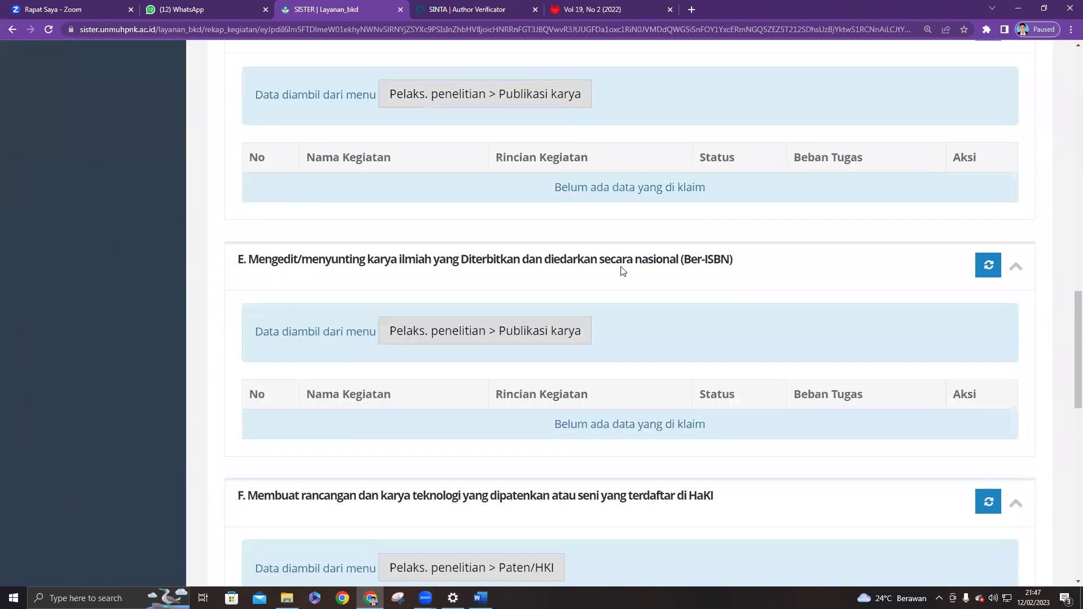
{"action": "scroll", "coordinate": [623, 272], "scroll_direction": "up", "scroll_amount": 16}
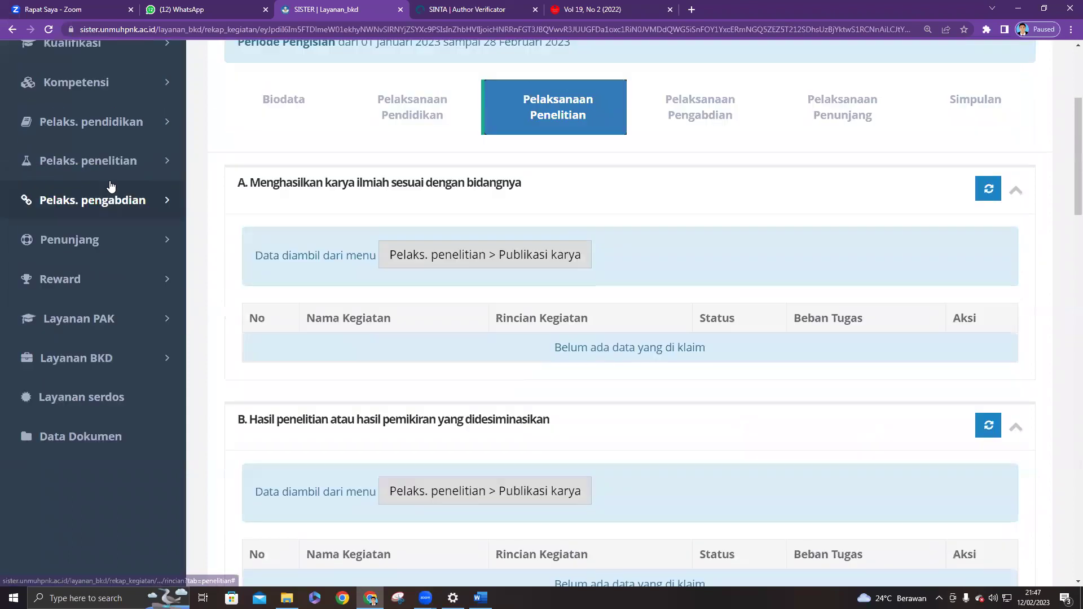
{"action": "left_click", "coordinate": [96, 162]}
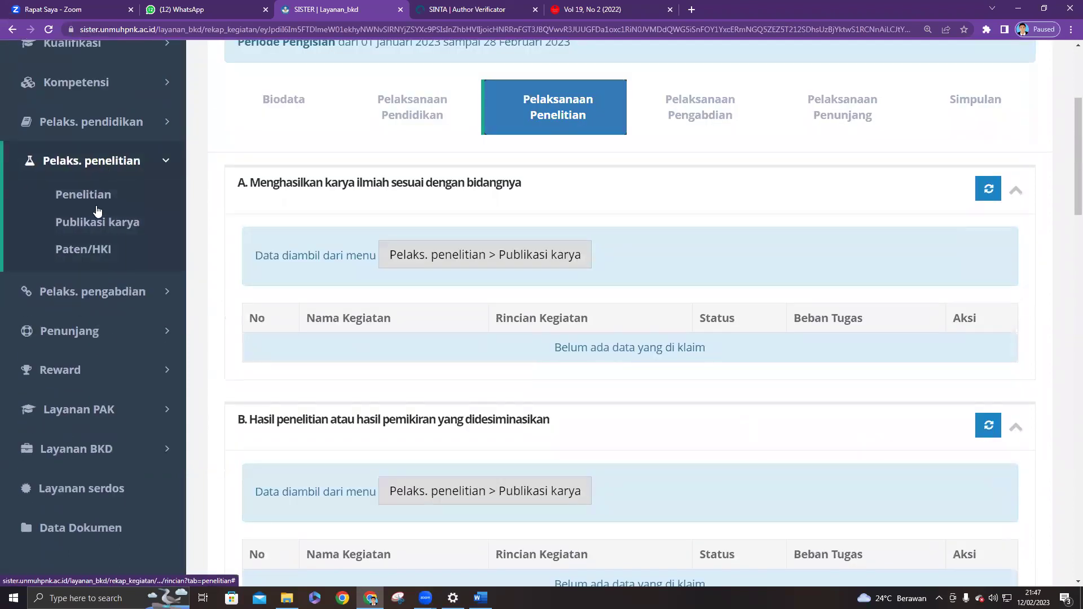
{"action": "scroll", "coordinate": [699, 316], "scroll_direction": "down", "scroll_amount": 16}
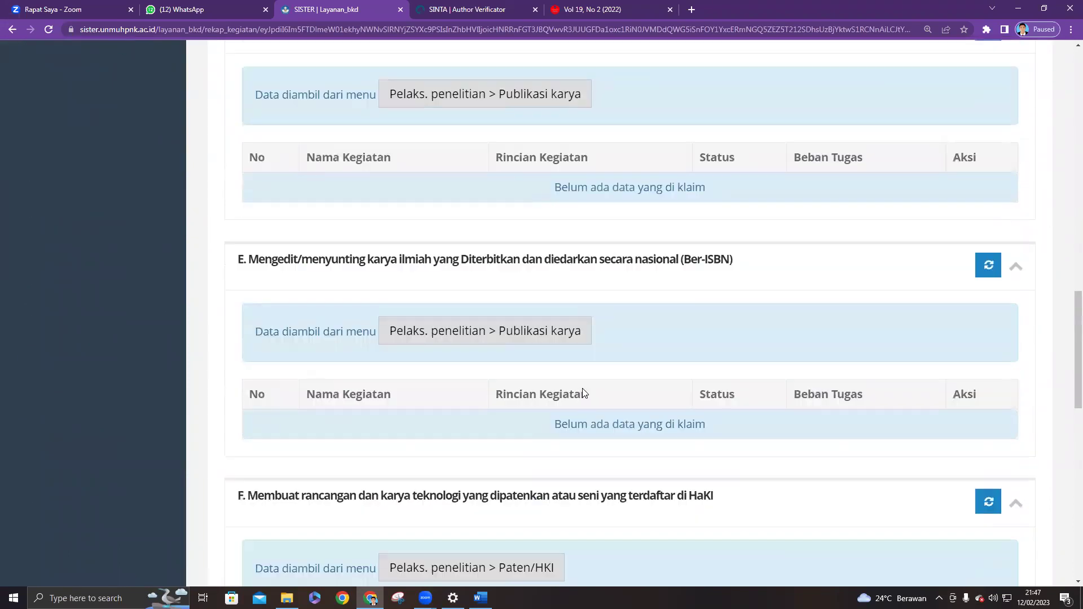
{"action": "scroll", "coordinate": [584, 400], "scroll_direction": "down", "scroll_amount": 12}
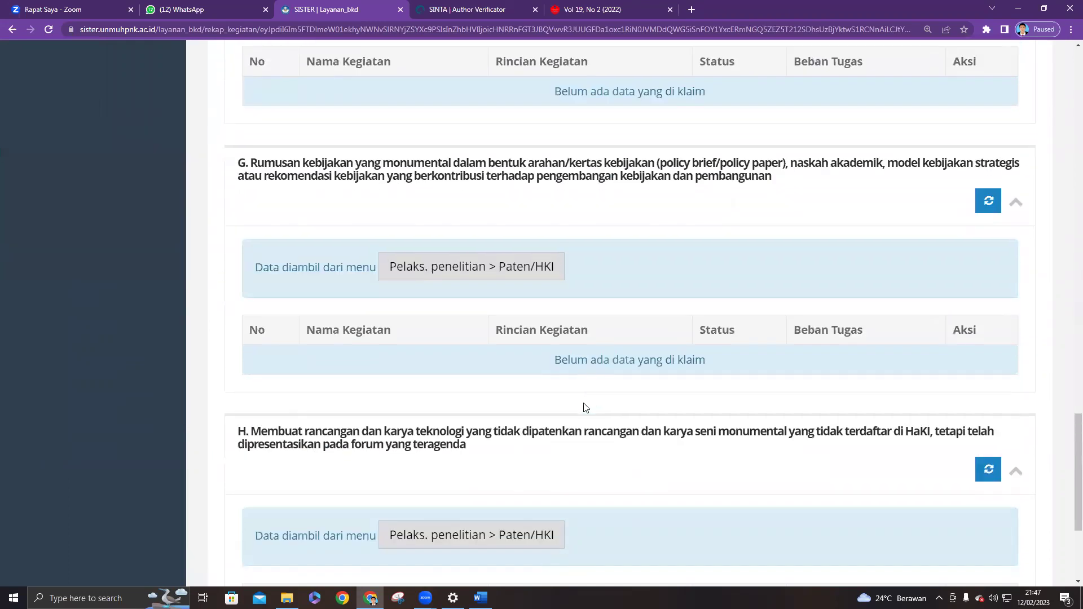
{"action": "scroll", "coordinate": [649, 433], "scroll_direction": "up", "scroll_amount": 20}
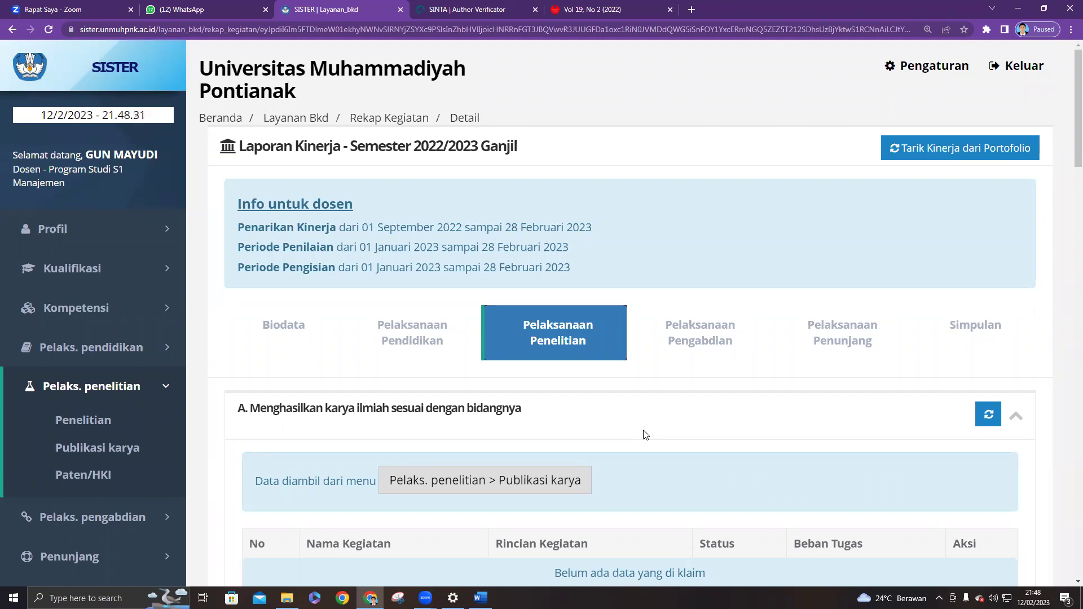
{"action": "scroll", "coordinate": [693, 403], "scroll_direction": "down", "scroll_amount": 2}
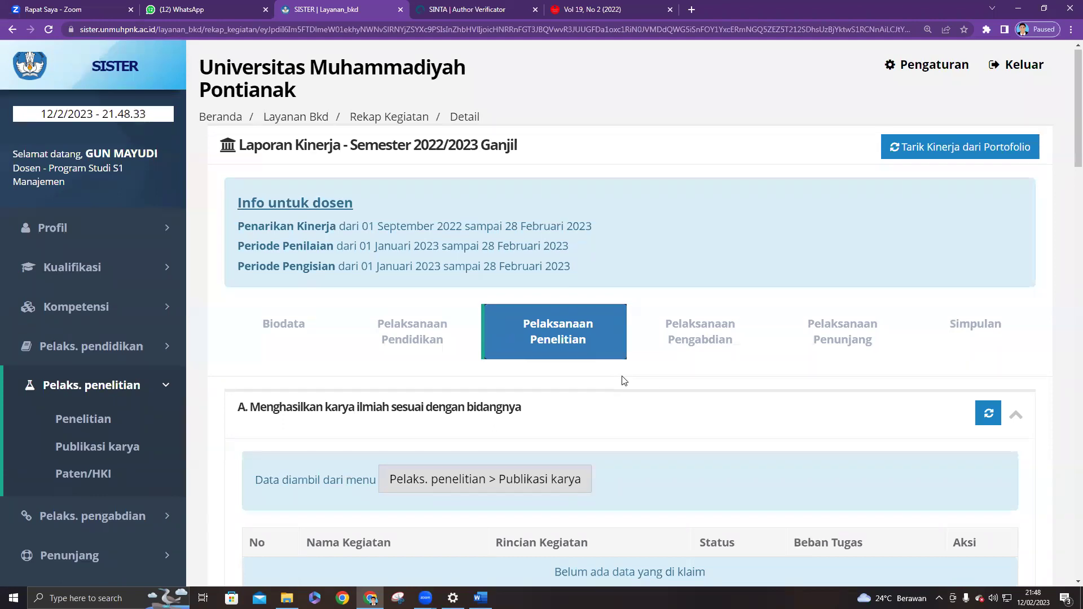
Check Pelaksanaan Pengabdian, then click Tambah in the Publikasi karya list under Pelaks. penelitian
{"action": "left_click", "coordinate": [701, 241]}
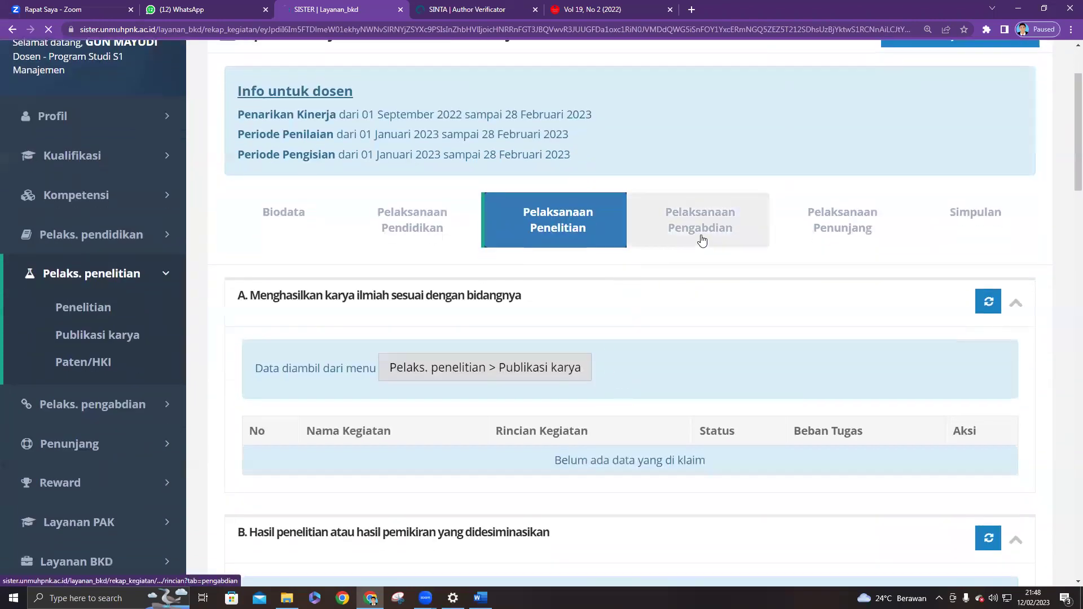
{"action": "scroll", "coordinate": [513, 351], "scroll_direction": "down", "scroll_amount": 4}
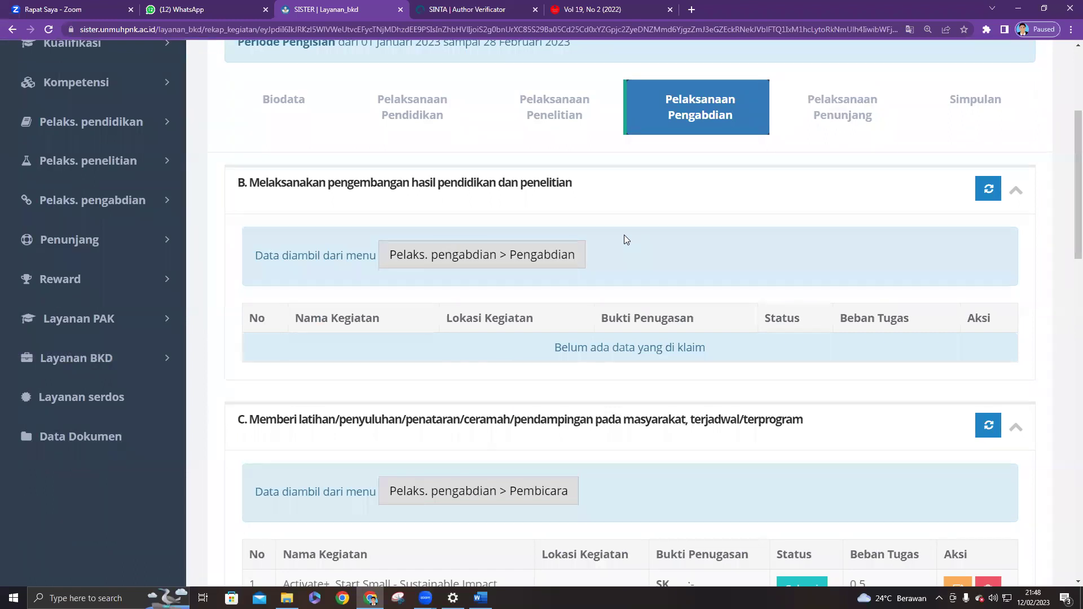
{"action": "left_click", "coordinate": [116, 163]}
{"action": "left_click", "coordinate": [108, 224]}
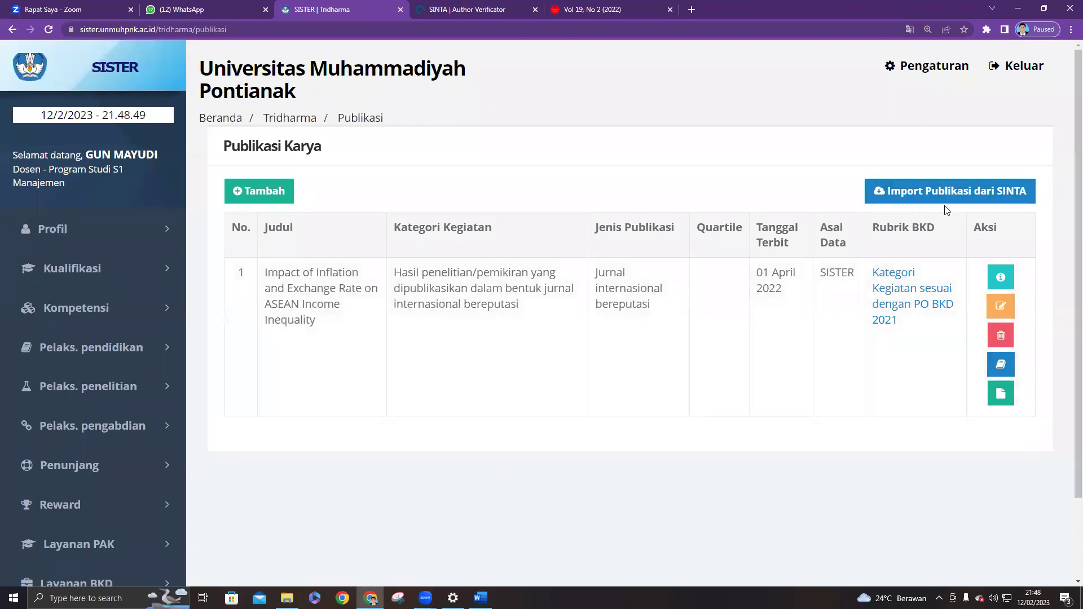
{"action": "left_click", "coordinate": [271, 196]}
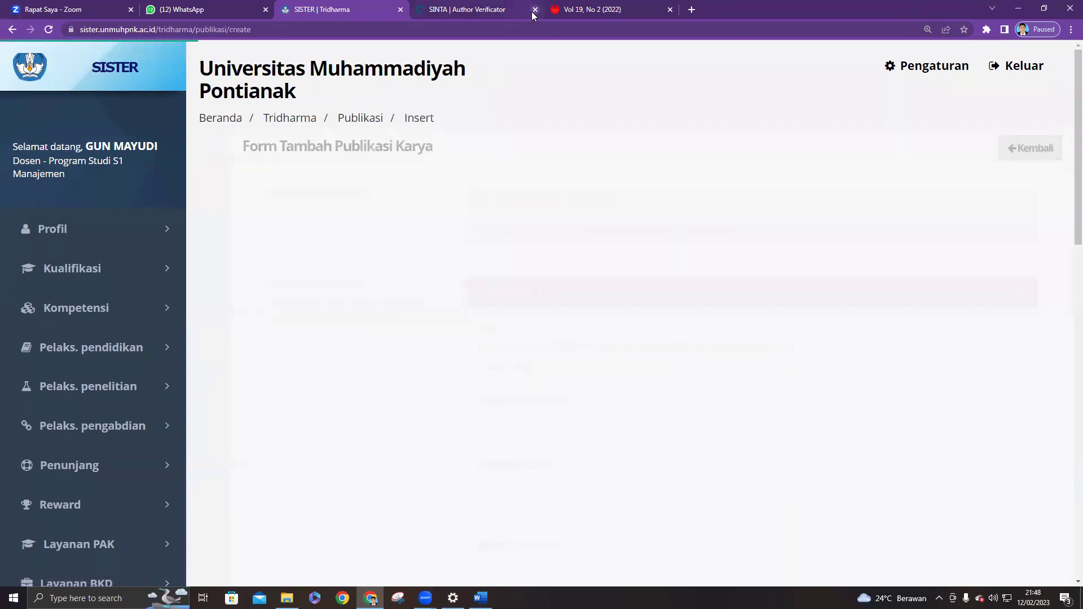
Mark the work as a published community-service result, Jenis 'Jurnal nasional', Kategori Capaian 'Publikasi'
{"action": "left_click", "coordinate": [460, 231]}
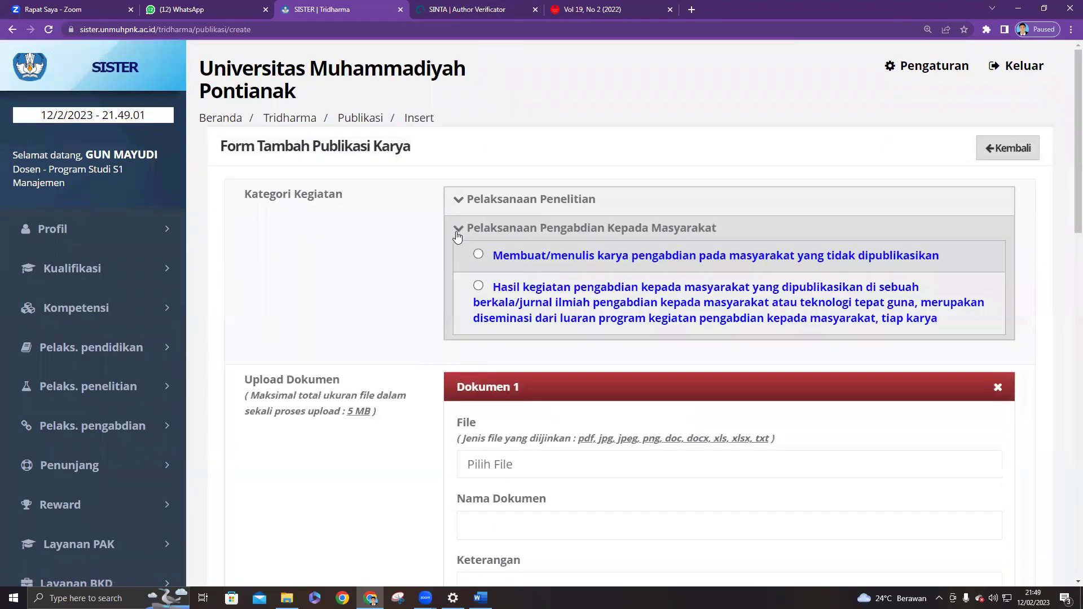
{"action": "scroll", "coordinate": [464, 232], "scroll_direction": "down", "scroll_amount": 1}
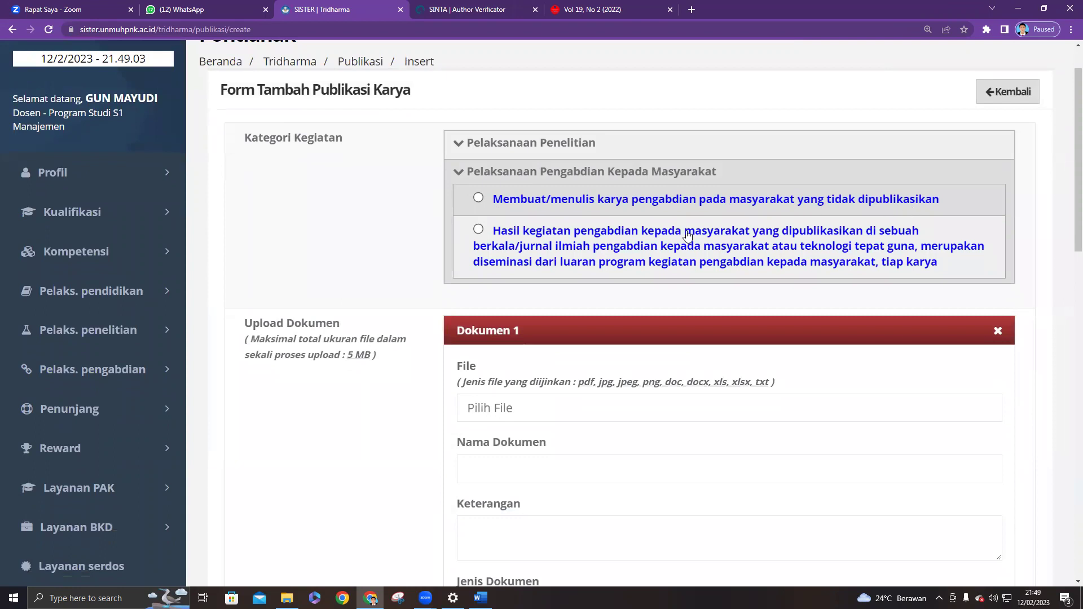
{"action": "left_click", "coordinate": [480, 231]}
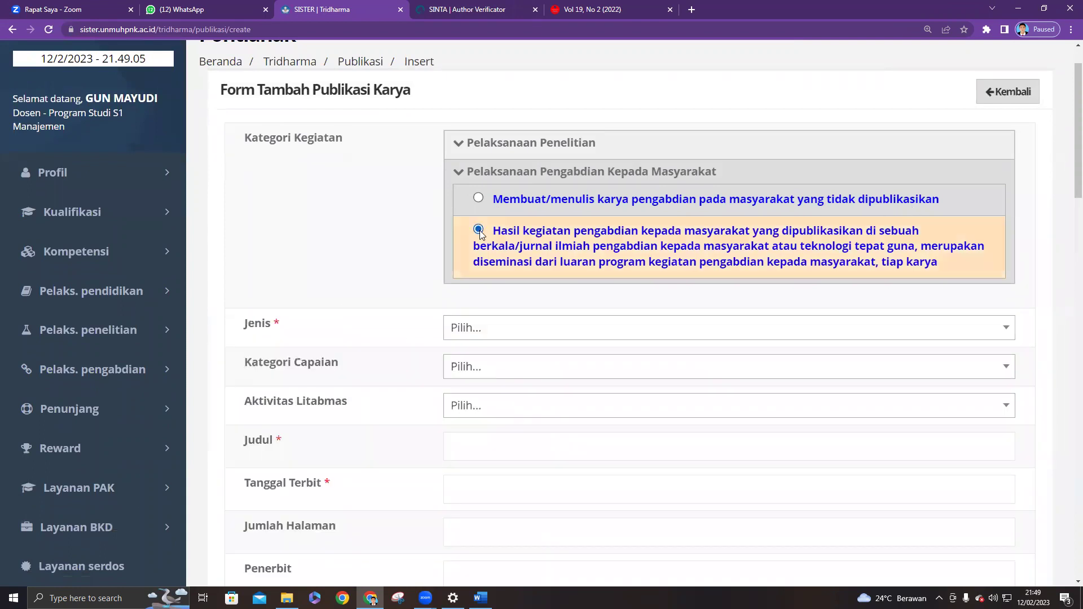
{"action": "left_click", "coordinate": [477, 331]}
{"action": "left_click", "coordinate": [496, 378]}
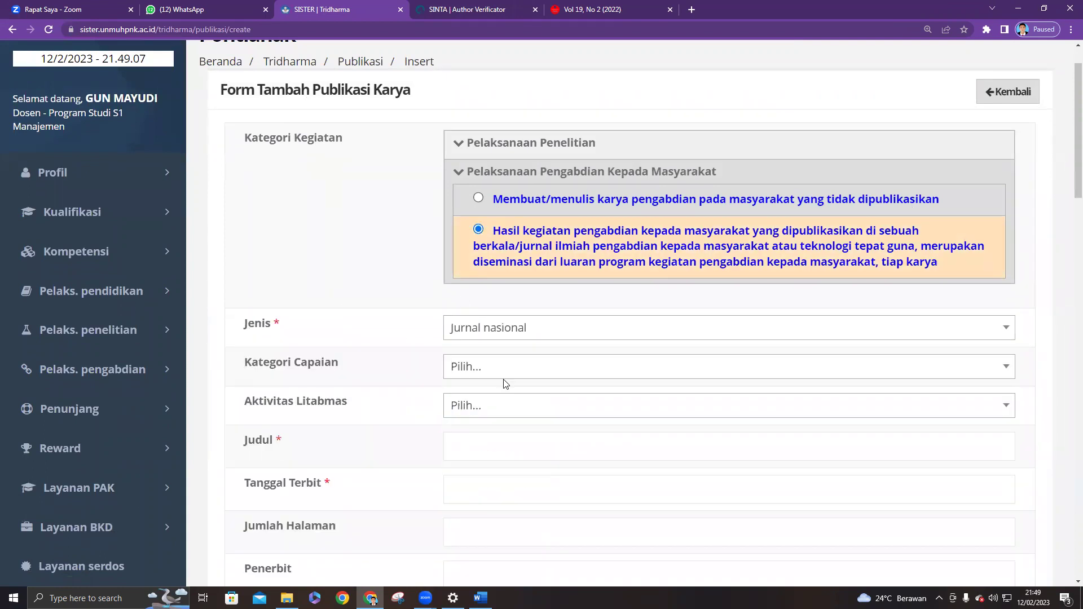
{"action": "left_click", "coordinate": [490, 370]}
{"action": "left_click", "coordinate": [485, 520]}
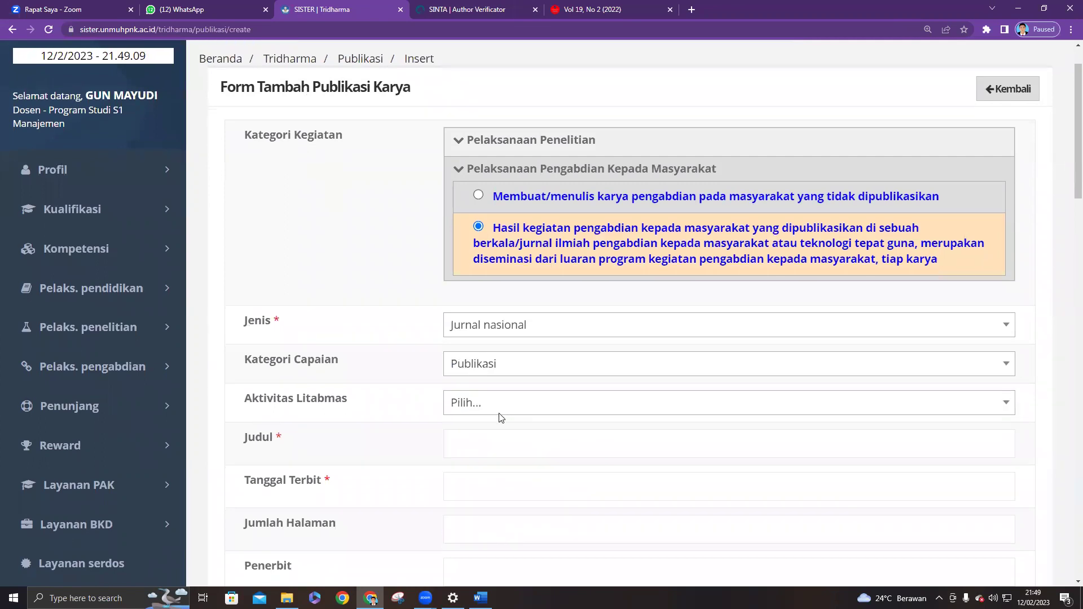
Focus the ISBN field, open Buletin Al-Ribaath's home page, and return to the form
{"action": "scroll", "coordinate": [477, 310], "scroll_direction": "down", "scroll_amount": 7}
{"action": "double_click", "coordinate": [246, 221]}
{"action": "left_click", "coordinate": [502, 213]}
{"action": "key", "text": "ctrl+Tab"}
{"action": "key", "text": "ctrl+Tab"}
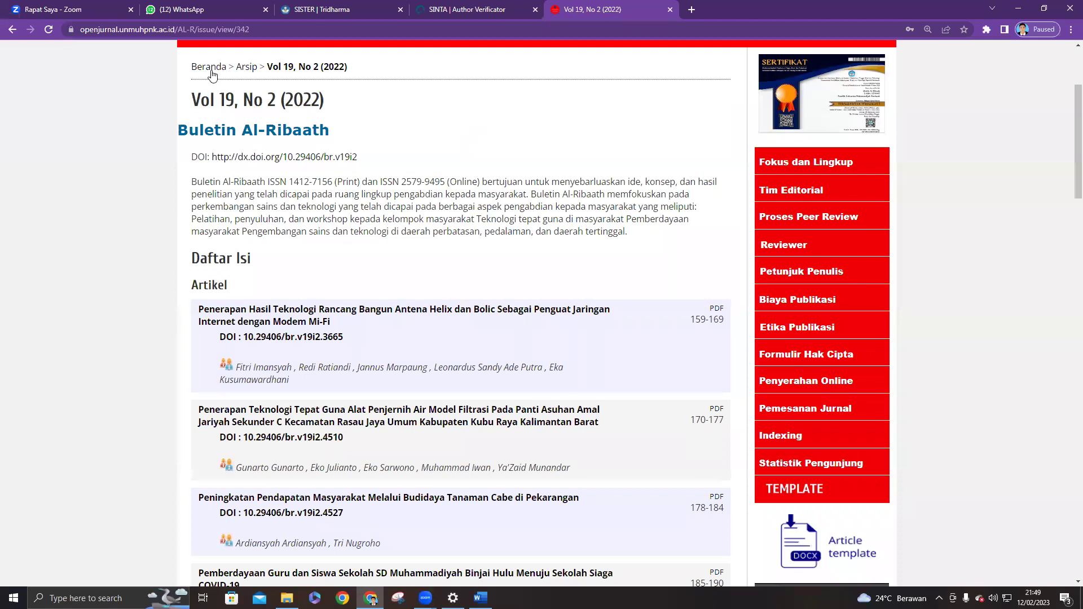
{"action": "scroll", "coordinate": [209, 178], "scroll_direction": "up", "scroll_amount": 2}
{"action": "left_click", "coordinate": [214, 141]}
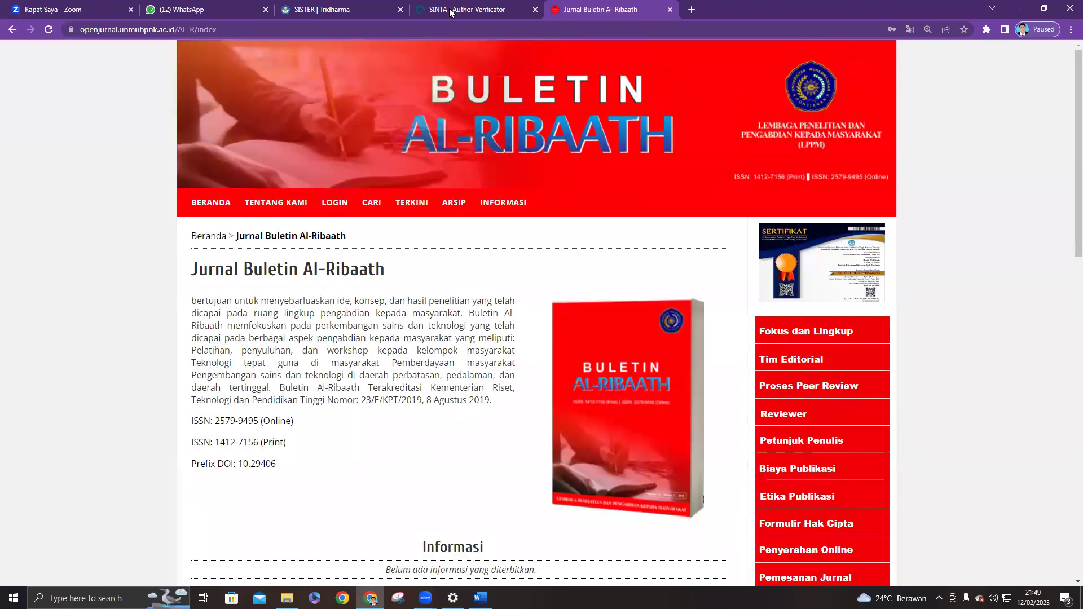
{"action": "left_click", "coordinate": [352, 8]}
Step through the publication form fields: title, date, page count, publisher, ISBN, link and access notes
{"action": "triple_click", "coordinate": [370, 221]}
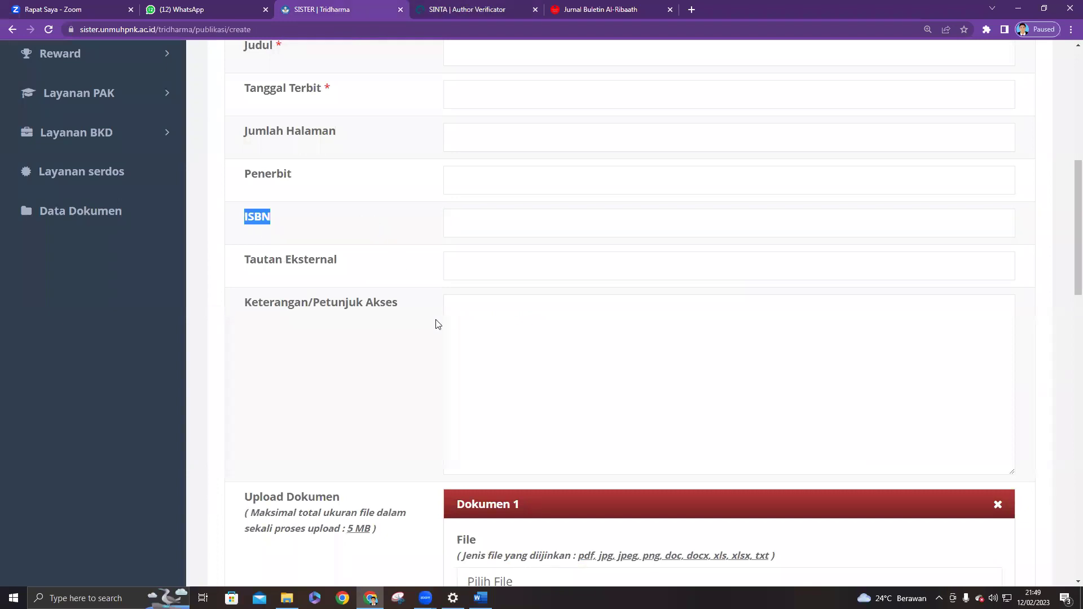
{"action": "scroll", "coordinate": [438, 324], "scroll_direction": "up", "scroll_amount": 7}
{"action": "scroll", "coordinate": [338, 375], "scroll_direction": "down", "scroll_amount": 3}
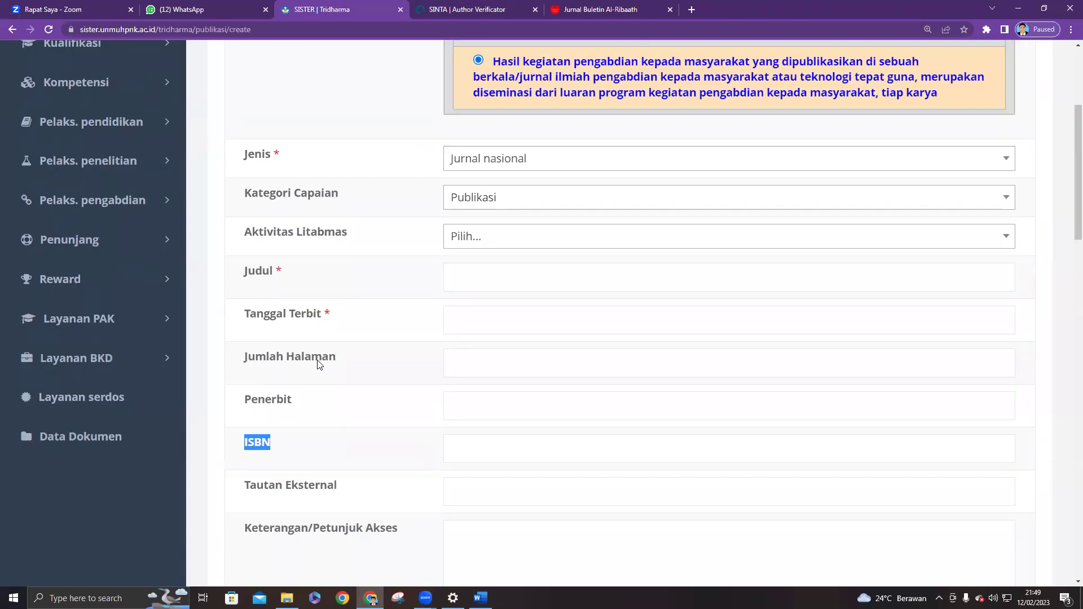
{"action": "left_click", "coordinate": [480, 280]}
{"action": "left_click", "coordinate": [475, 320]}
{"action": "left_click", "coordinate": [467, 363]}
{"action": "left_click", "coordinate": [462, 406]}
{"action": "left_click", "coordinate": [466, 440]}
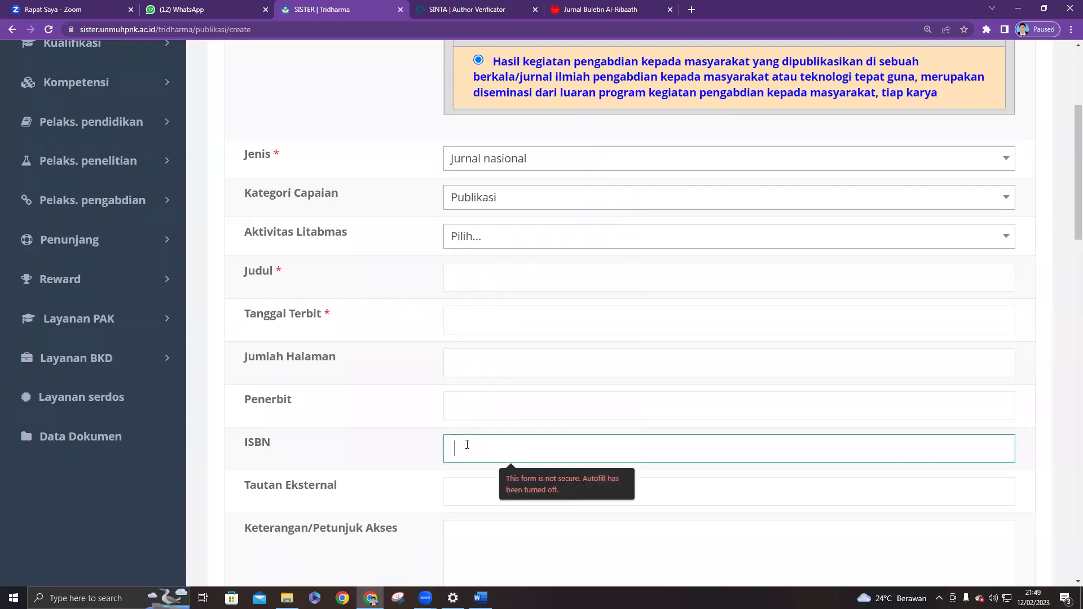
{"action": "scroll", "coordinate": [342, 465], "scroll_direction": "down", "scroll_amount": 4}
{"action": "key", "text": "Tab"}
{"action": "left_click", "coordinate": [499, 361]}
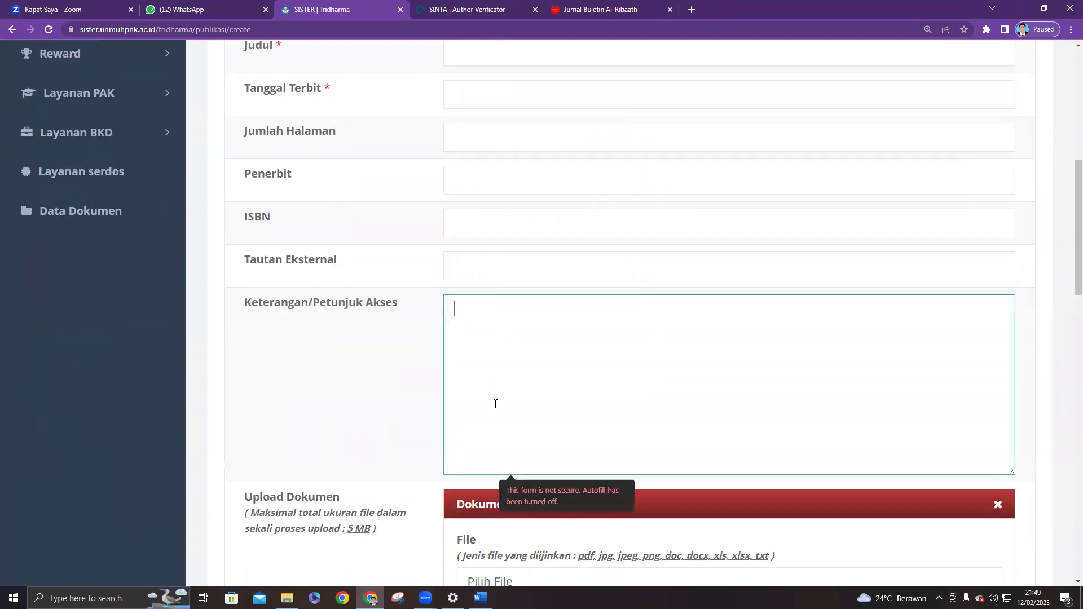
{"action": "scroll", "coordinate": [485, 383], "scroll_direction": "down", "scroll_amount": 4}
Cancel the file upload and check the journal home page and SINTA author profile
{"action": "left_click", "coordinate": [500, 356]}
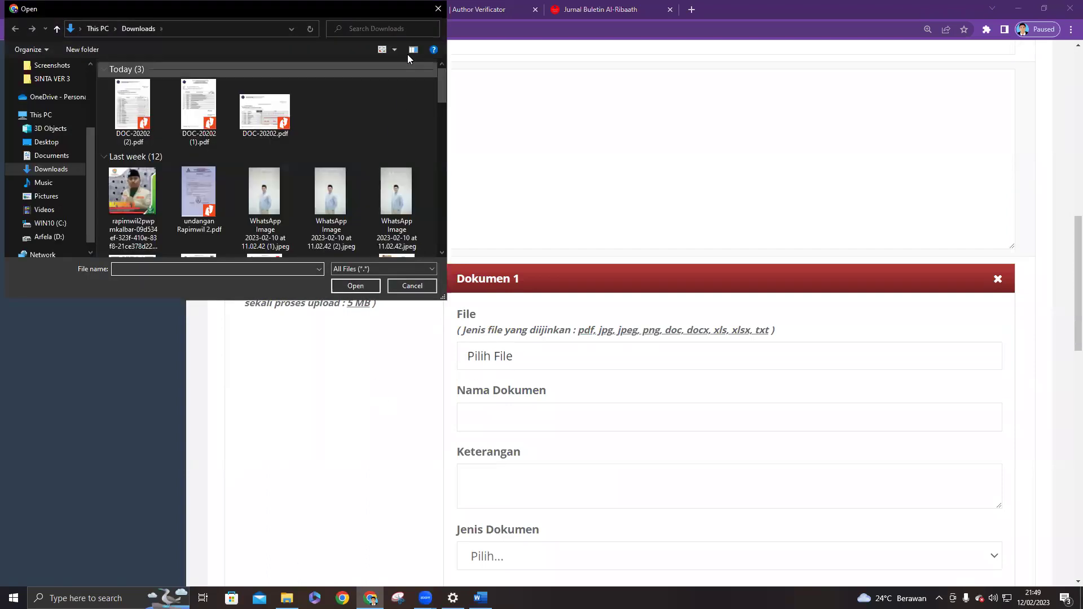
{"action": "left_click", "coordinate": [436, 10]}
{"action": "left_click", "coordinate": [564, 12]}
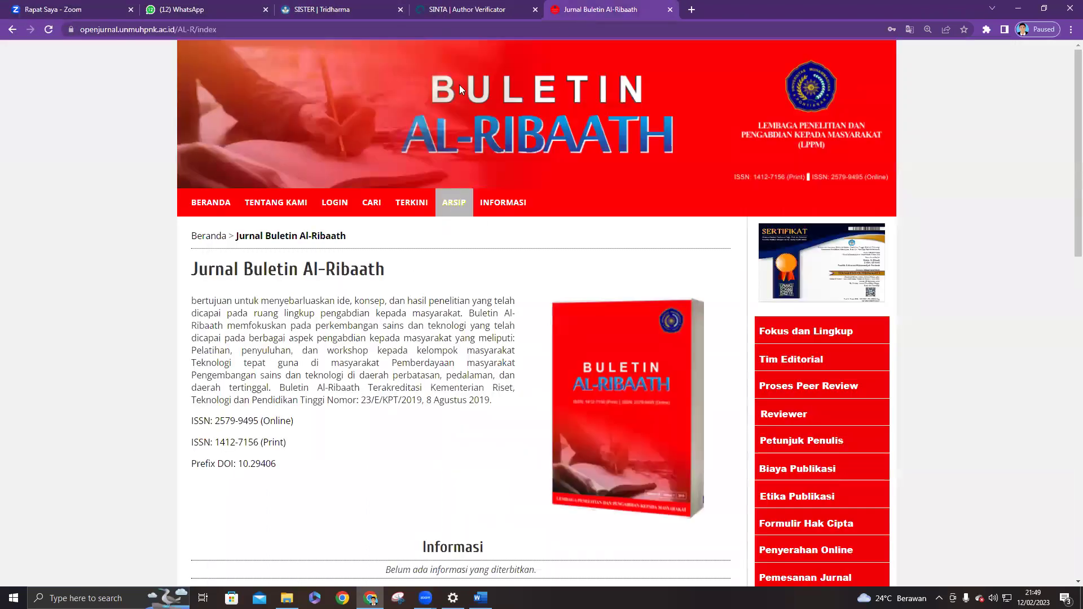
{"action": "left_click", "coordinate": [467, 9]}
{"action": "left_click", "coordinate": [319, 10]}
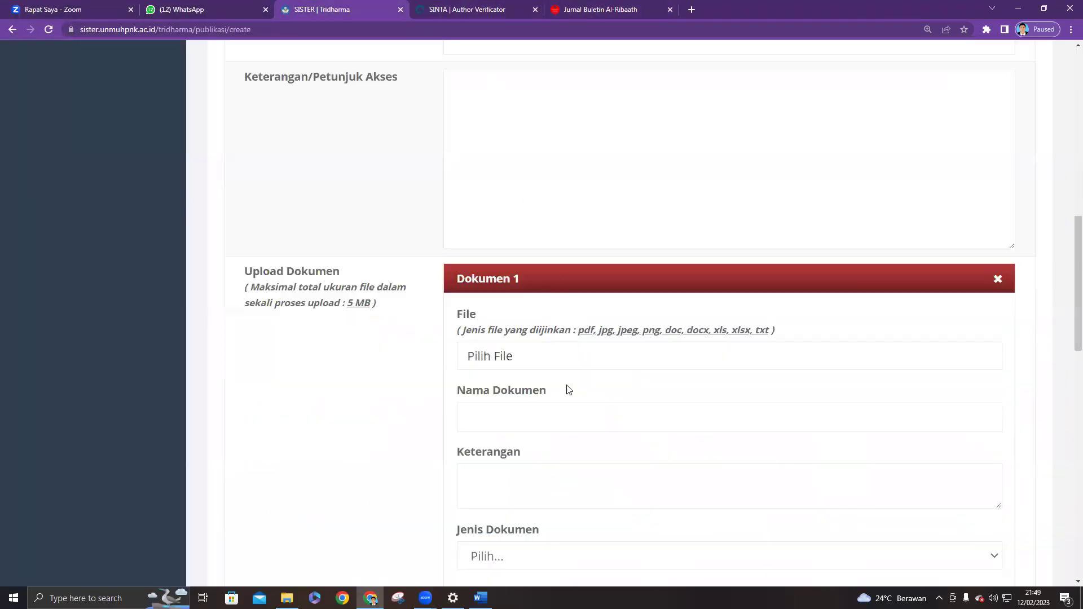
Set the first Upload Dokumen entry's Jenis Dokumen to Publikasi
{"action": "scroll", "coordinate": [569, 389], "scroll_direction": "down", "scroll_amount": 2}
{"action": "left_click", "coordinate": [546, 303]}
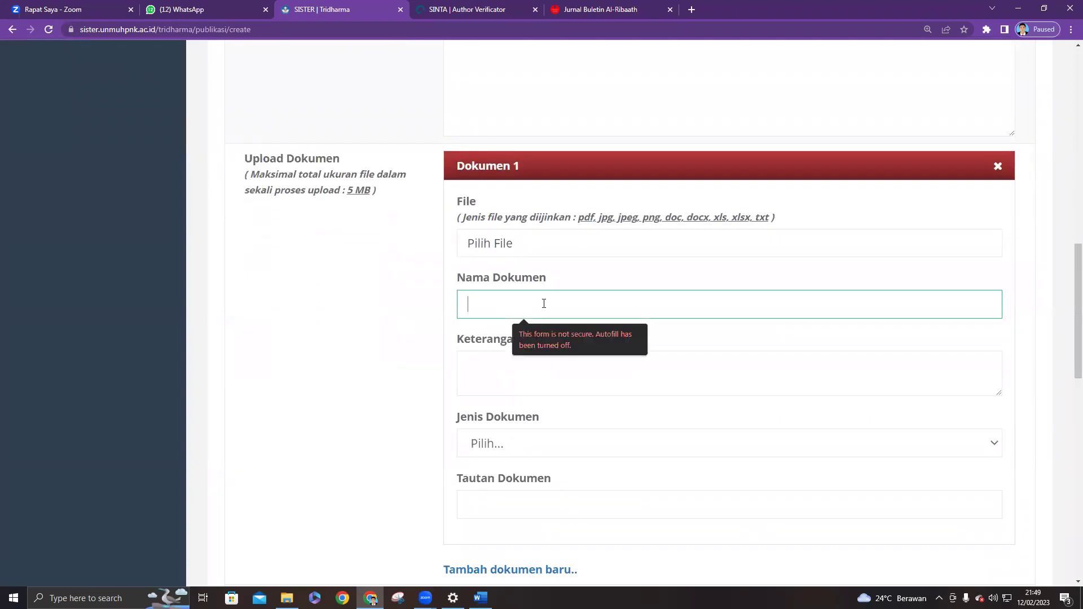
{"action": "scroll", "coordinate": [332, 372], "scroll_direction": "down", "scroll_amount": 2}
{"action": "left_click", "coordinate": [498, 330]}
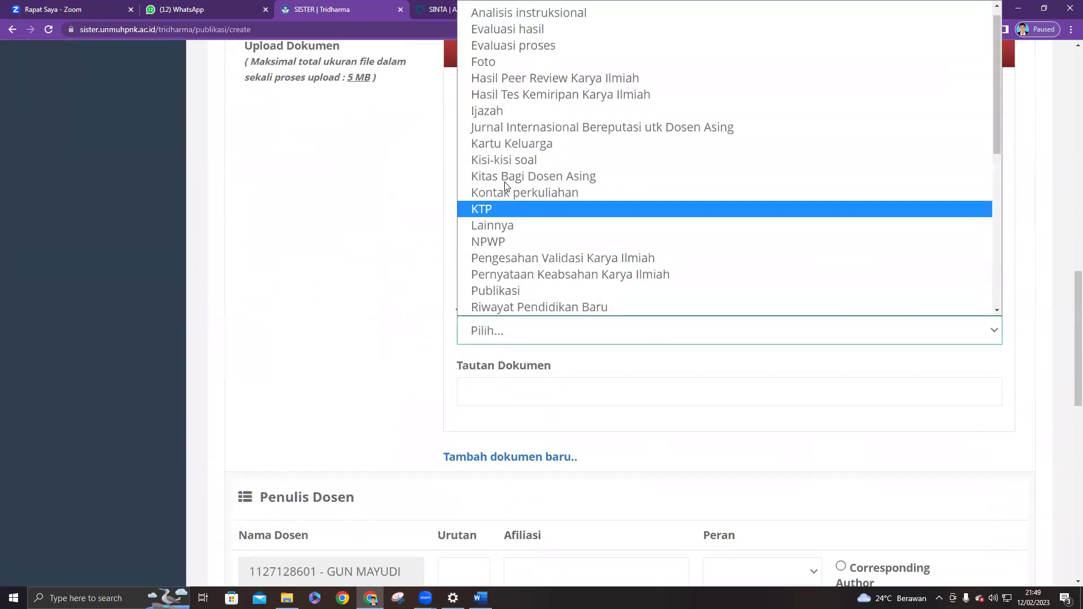
{"action": "left_click", "coordinate": [494, 292]}
{"action": "left_click", "coordinate": [534, 256]}
{"action": "key", "text": "Tab"}
{"action": "key", "text": "Tab"}
{"action": "scroll", "coordinate": [240, 412], "scroll_direction": "down", "scroll_amount": 4}
Enter 1 as the lecturer's Urutan under Penulis Dosen, checking the author details in SINTA
{"action": "left_click", "coordinate": [464, 344]}
{"action": "type", "text": "1"}
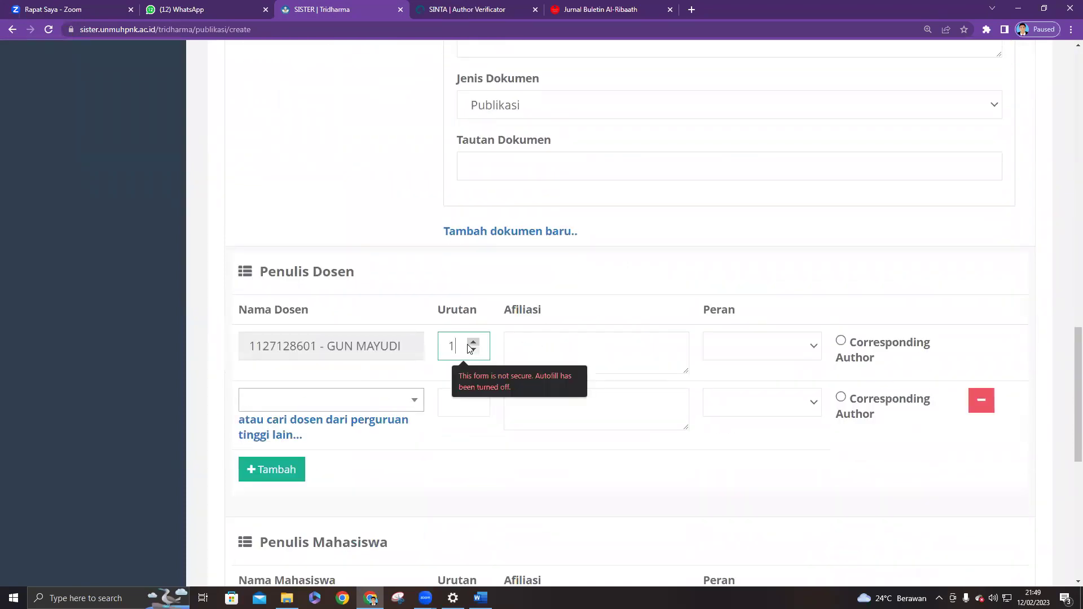
{"action": "left_click", "coordinate": [616, 344]}
{"action": "left_click", "coordinate": [474, 346]}
{"action": "scroll", "coordinate": [698, 425], "scroll_direction": "down", "scroll_amount": 8}
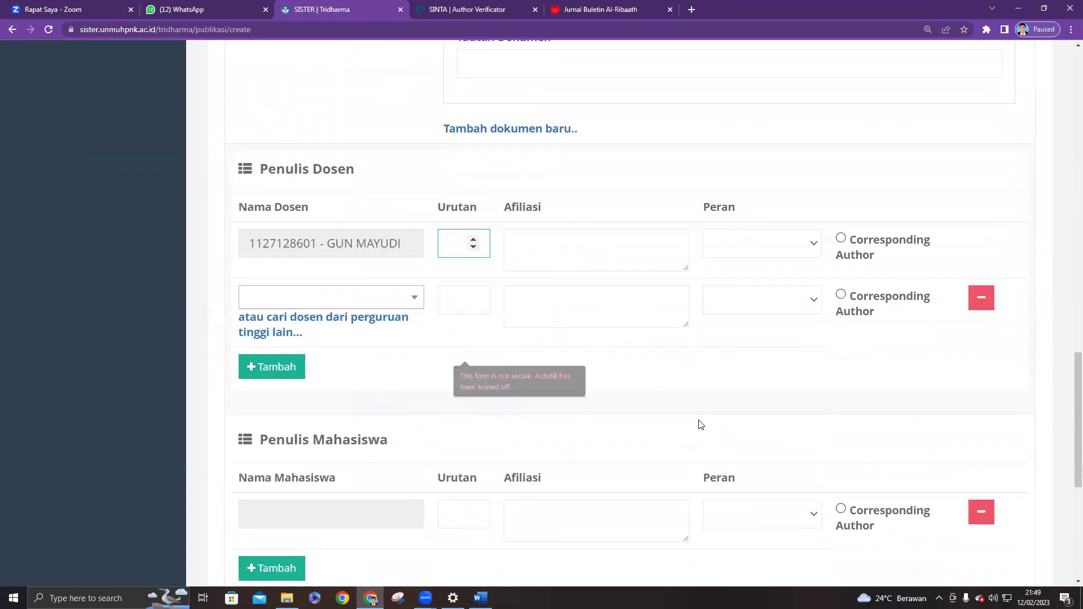
{"action": "scroll", "coordinate": [562, 458], "scroll_direction": "up", "scroll_amount": 7}
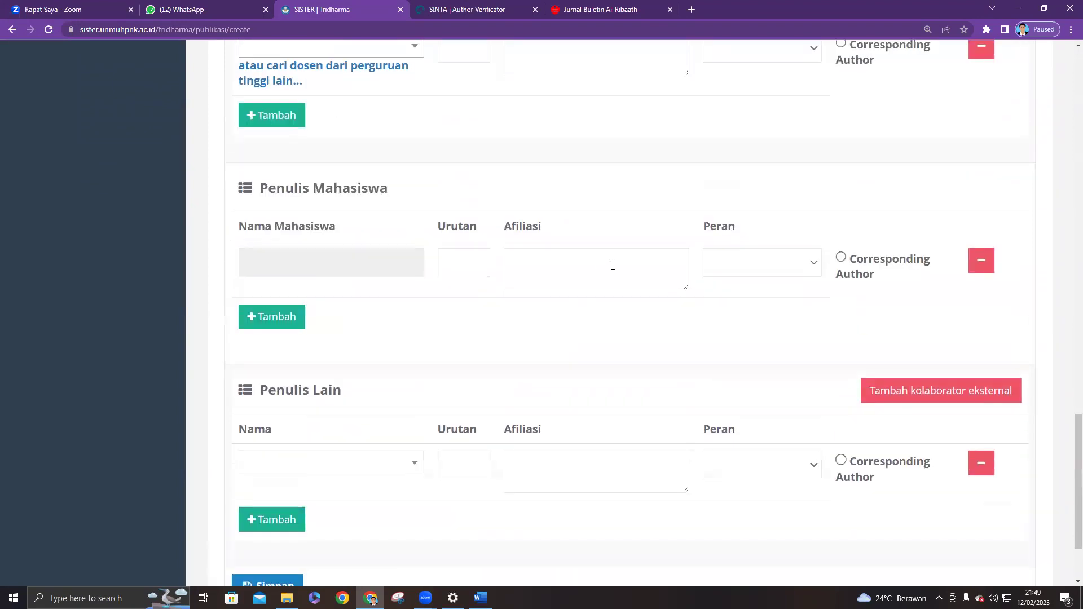
{"action": "left_click", "coordinate": [478, 11]}
{"action": "left_click", "coordinate": [338, 10]}
Go to Layanan BKD > Rekap Kegiatan
{"action": "scroll", "coordinate": [156, 155], "scroll_direction": "up", "scroll_amount": 10}
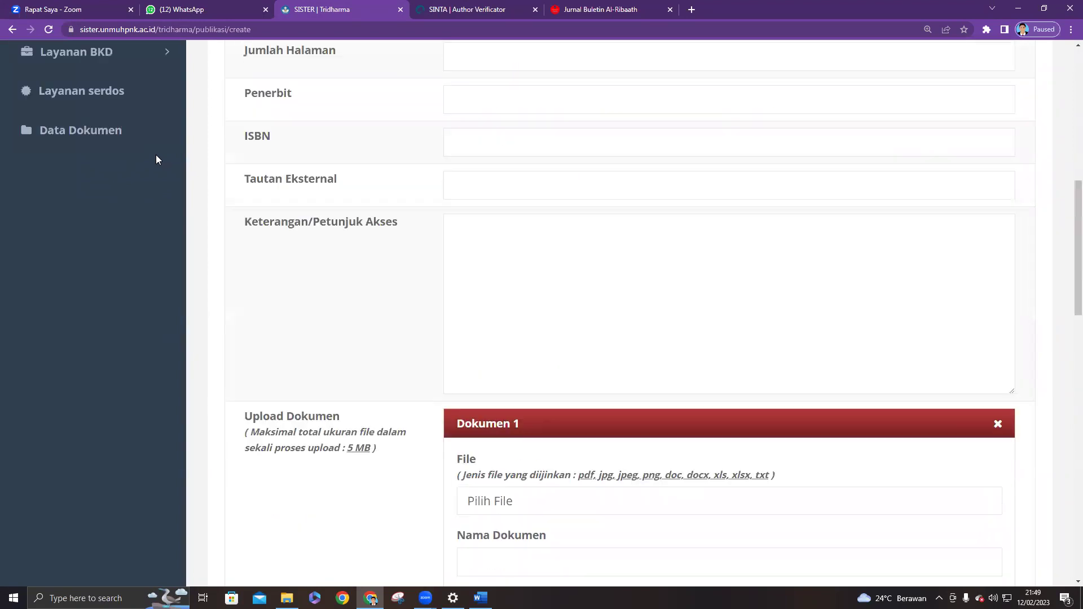
{"action": "scroll", "coordinate": [155, 154], "scroll_direction": "up", "scroll_amount": 10}
{"action": "scroll", "coordinate": [125, 293], "scroll_direction": "down", "scroll_amount": 4}
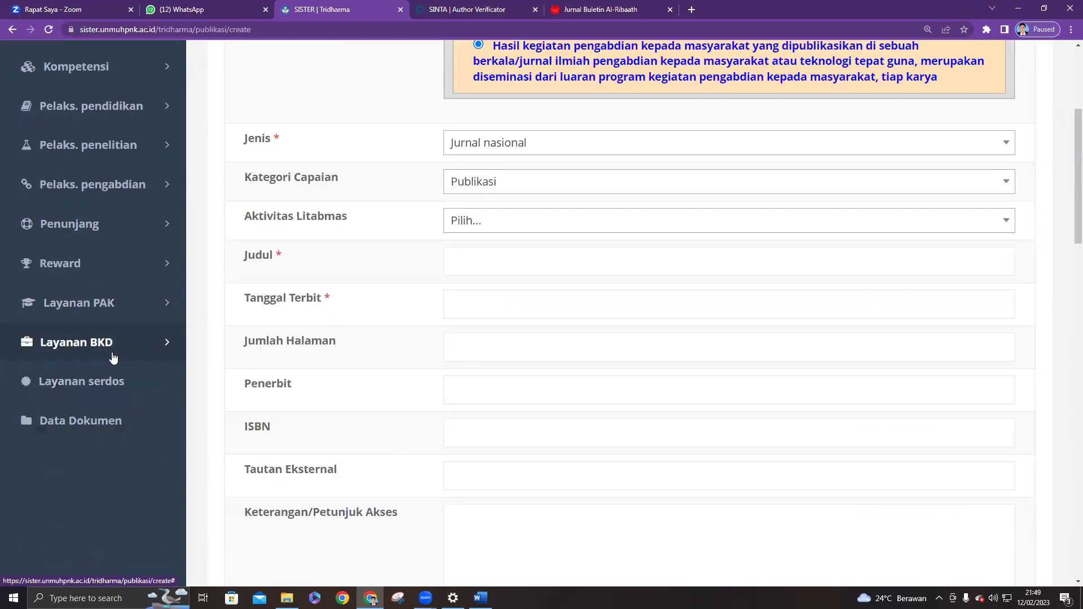
{"action": "left_click", "coordinate": [112, 357]}
{"action": "left_click", "coordinate": [116, 377]}
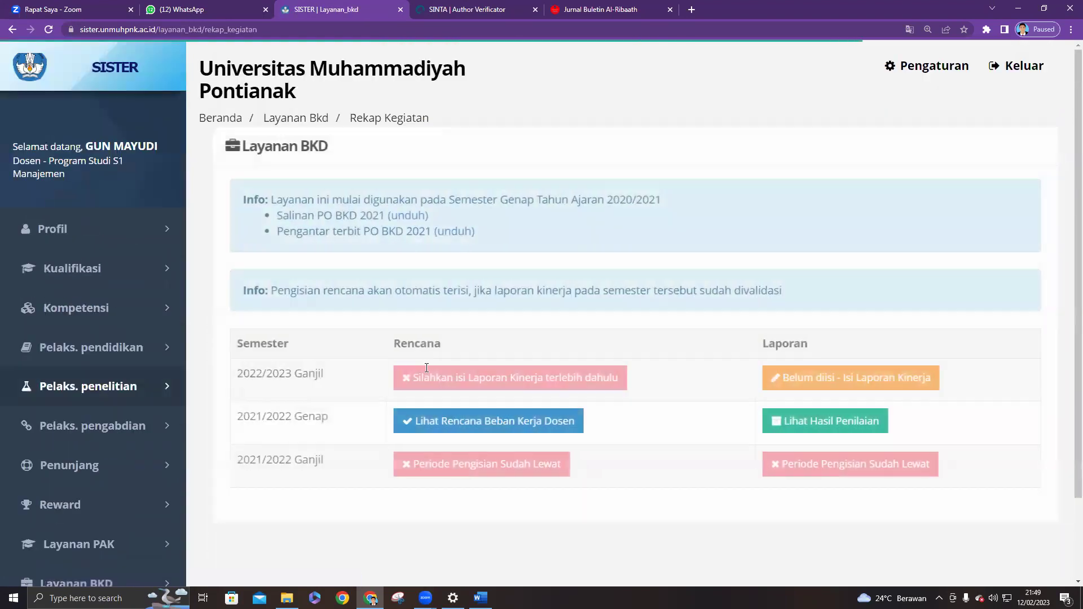
Open the 2022/2023 Ganjil report and scroll through its Pelaksanaan Pengabdian activities
{"action": "left_click", "coordinate": [878, 383]}
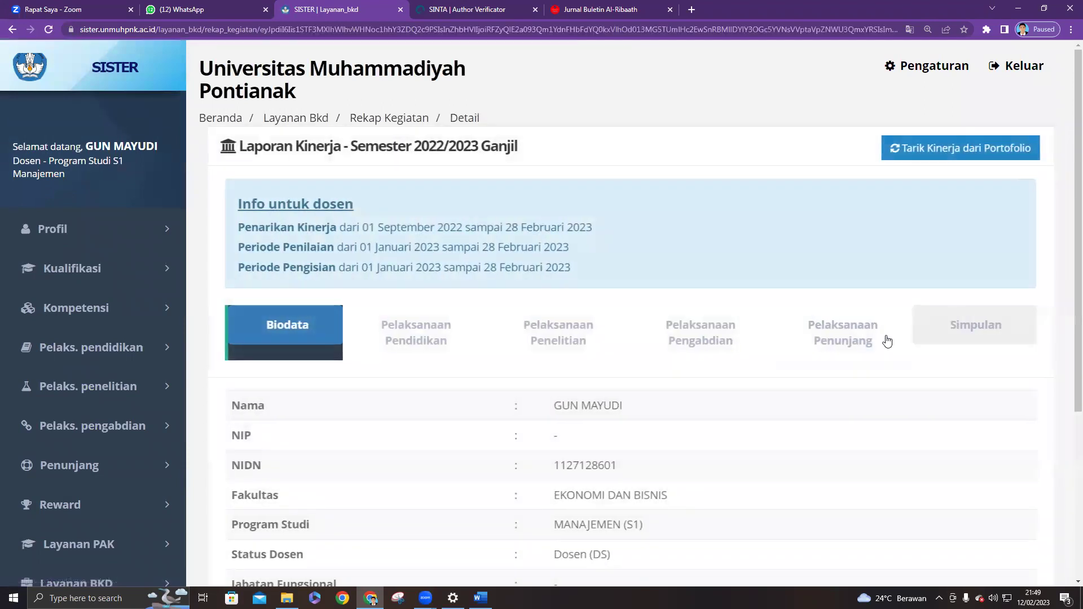
{"action": "left_click", "coordinate": [689, 342]}
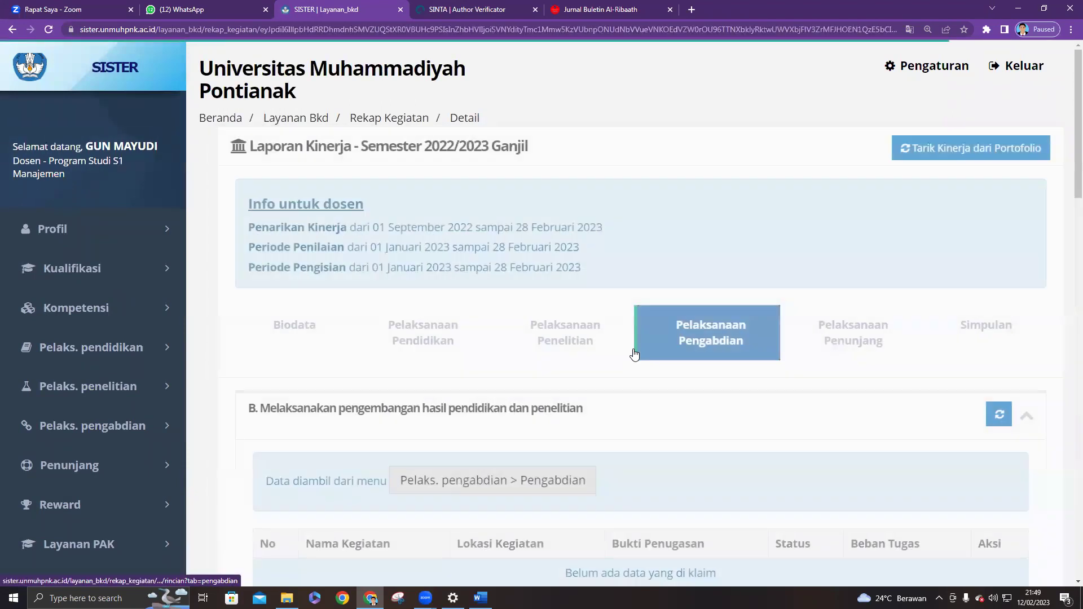
{"action": "scroll", "coordinate": [634, 354], "scroll_direction": "down", "scroll_amount": 2}
{"action": "scroll", "coordinate": [581, 305], "scroll_direction": "down", "scroll_amount": 2}
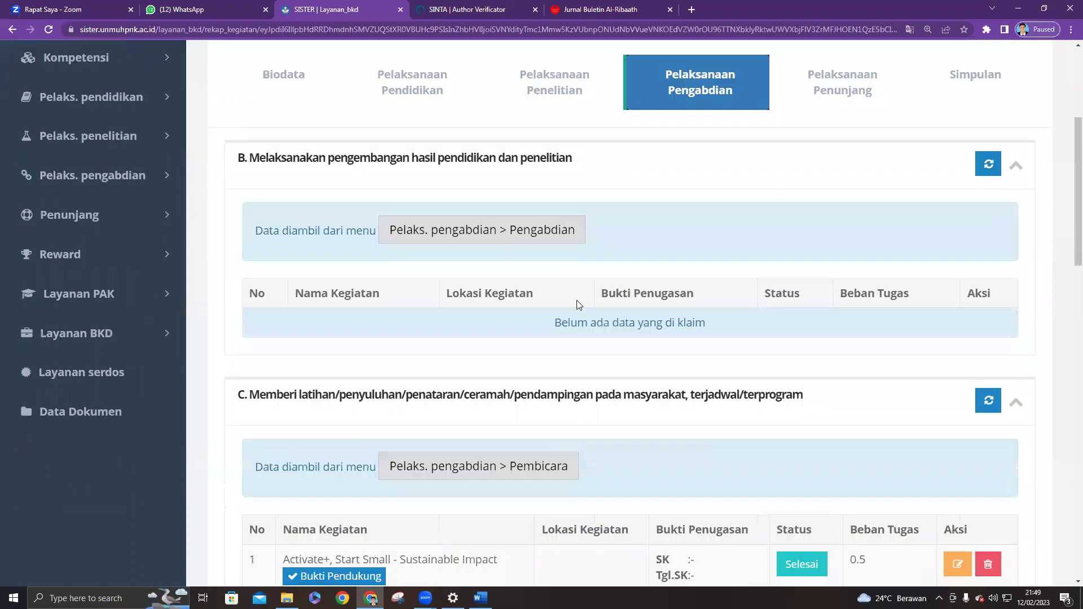
{"action": "scroll", "coordinate": [579, 304], "scroll_direction": "down", "scroll_amount": 3}
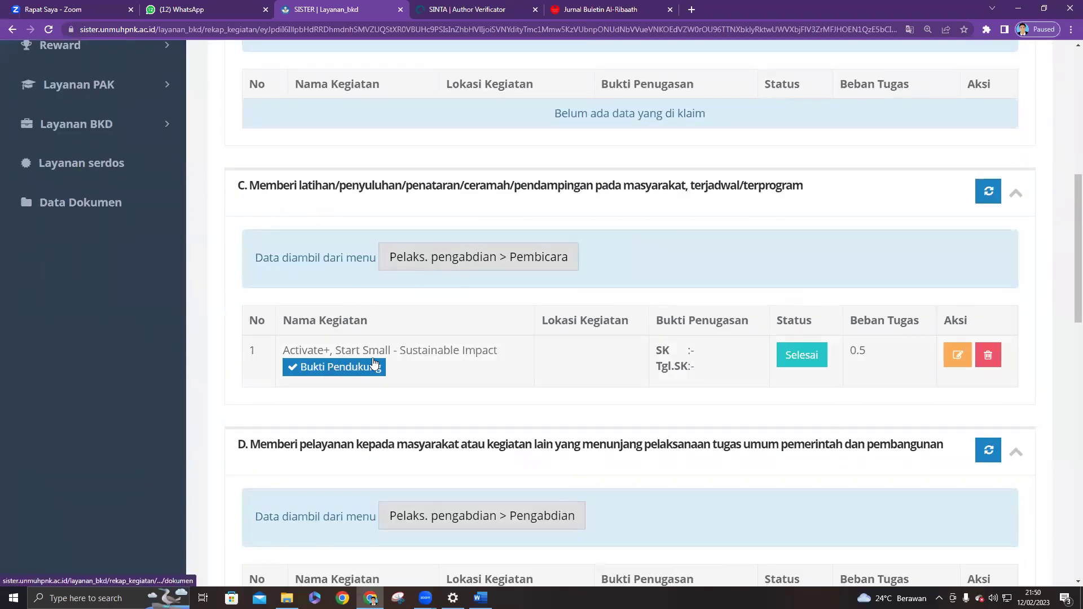
{"action": "scroll", "coordinate": [797, 249], "scroll_direction": "down", "scroll_amount": 5}
{"action": "scroll", "coordinate": [797, 251], "scroll_direction": "down", "scroll_amount": 3}
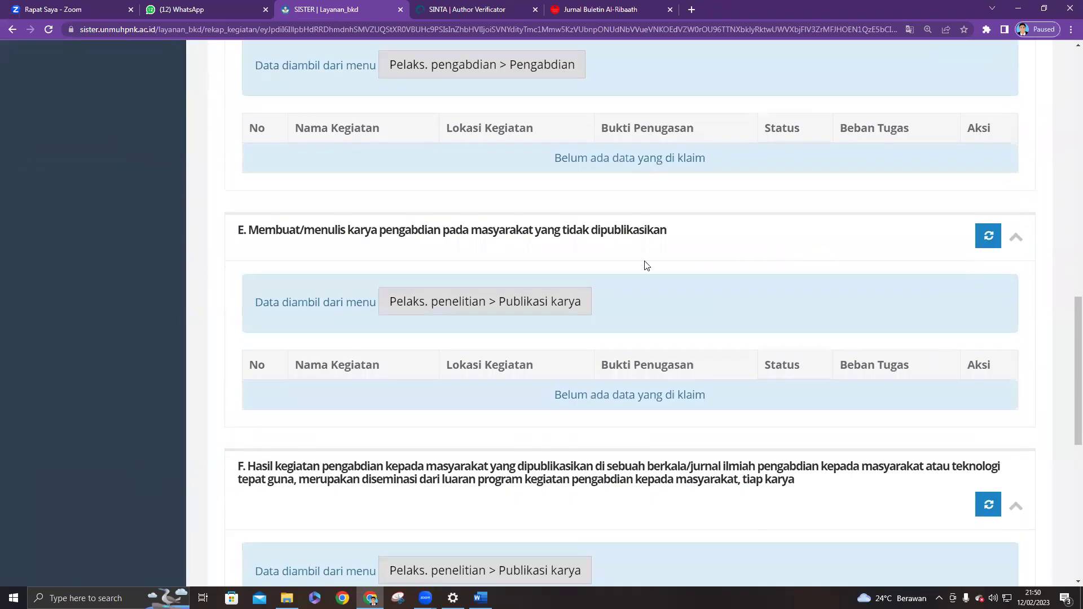
{"action": "scroll", "coordinate": [575, 256], "scroll_direction": "down", "scroll_amount": 2}
{"action": "scroll", "coordinate": [586, 242], "scroll_direction": "down", "scroll_amount": 3}
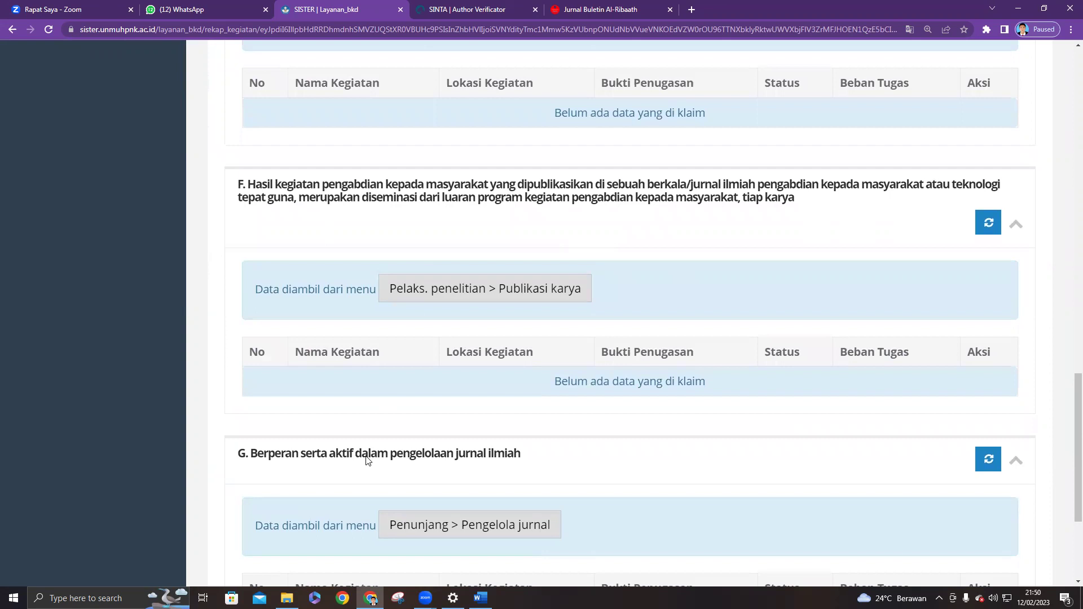
{"action": "scroll", "coordinate": [448, 439], "scroll_direction": "down", "scroll_amount": 2}
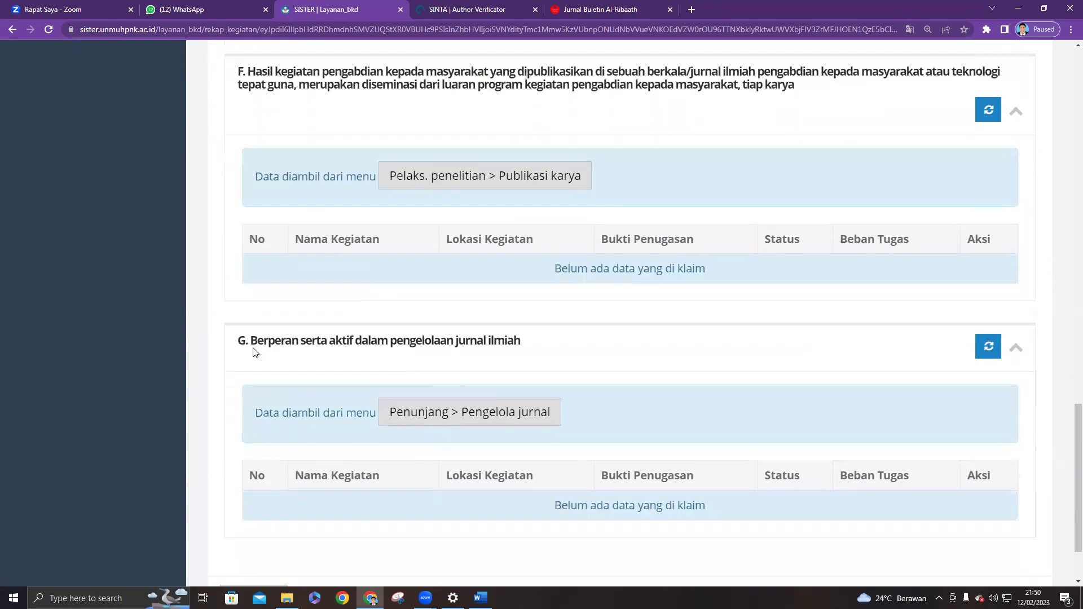
{"action": "scroll", "coordinate": [455, 430], "scroll_direction": "up", "scroll_amount": 20}
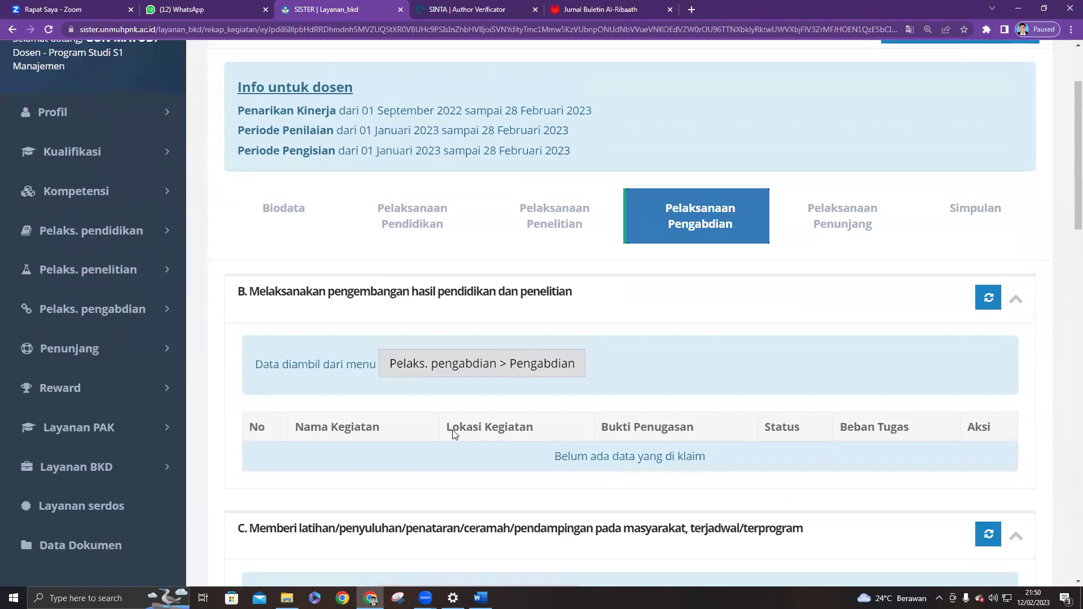
{"action": "scroll", "coordinate": [442, 407], "scroll_direction": "down", "scroll_amount": 3}
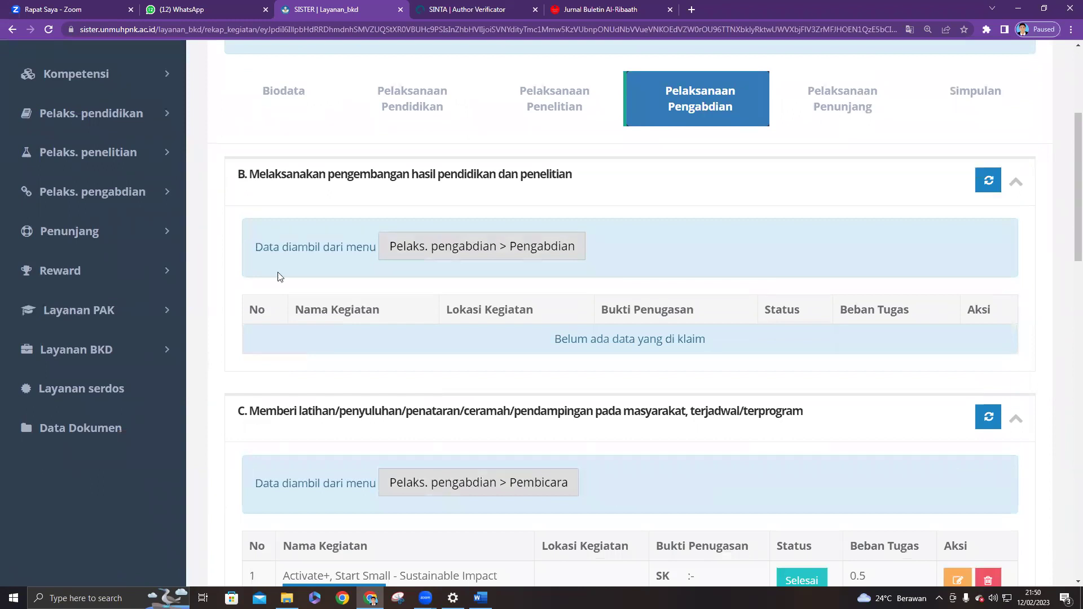
Keep reviewing the community service entries, then move to the Pelaksanaan Penunjang tab
{"action": "left_click_drag", "start_coordinate": [576, 173], "coordinate": [561, 167]}
{"action": "scroll", "coordinate": [992, 205], "scroll_direction": "up", "scroll_amount": 4}
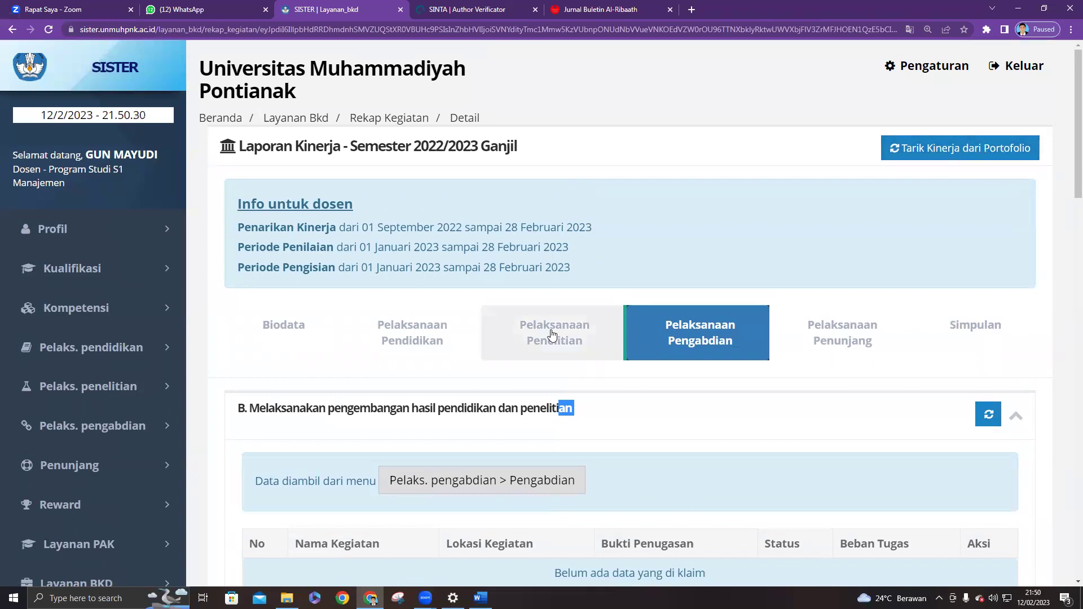
{"action": "scroll", "coordinate": [362, 261], "scroll_direction": "down", "scroll_amount": 10}
{"action": "scroll", "coordinate": [336, 426], "scroll_direction": "down", "scroll_amount": 10}
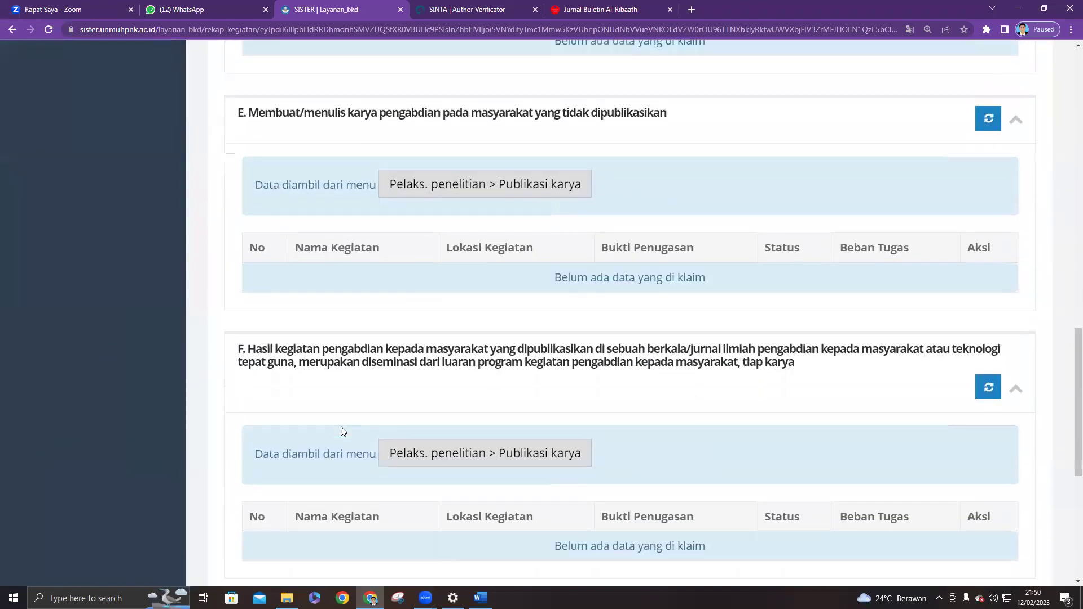
{"action": "scroll", "coordinate": [694, 308], "scroll_direction": "up", "scroll_amount": 20}
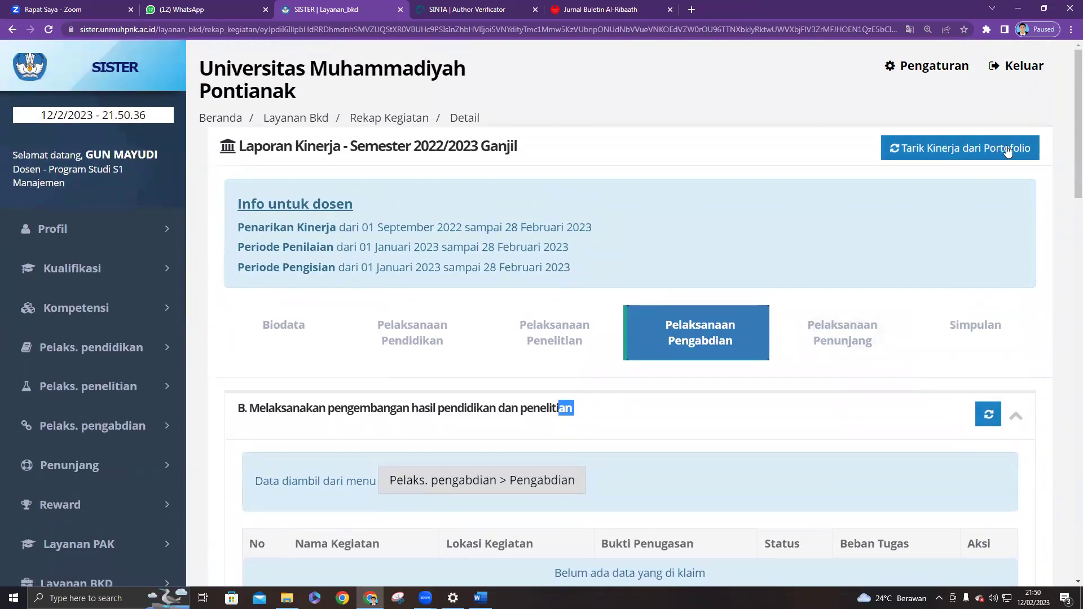
{"action": "scroll", "coordinate": [418, 399], "scroll_direction": "down", "scroll_amount": 8}
{"action": "scroll", "coordinate": [370, 426], "scroll_direction": "down", "scroll_amount": 3}
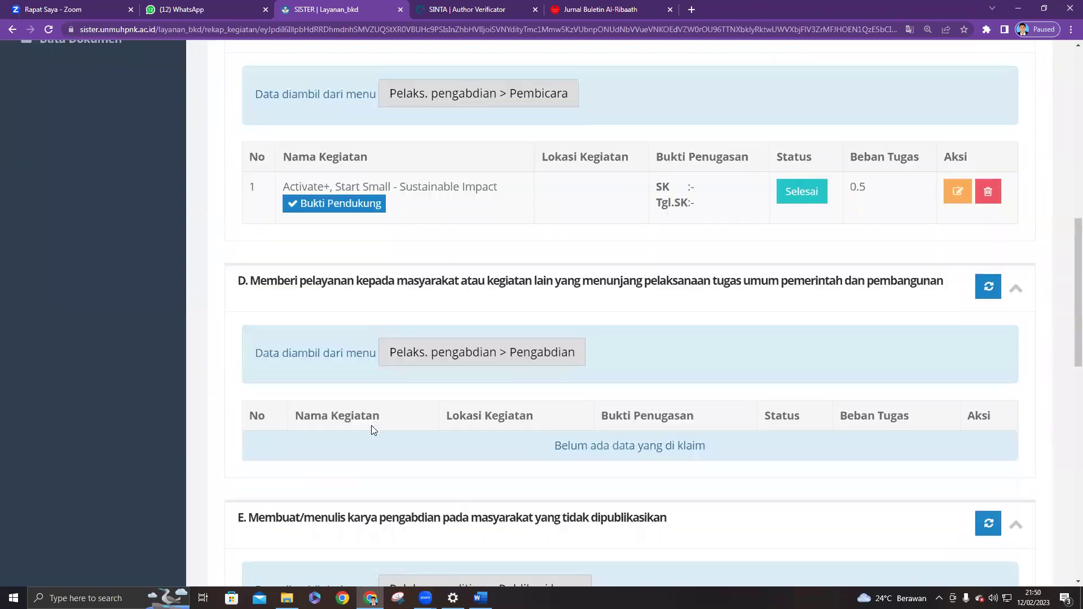
{"action": "scroll", "coordinate": [344, 450], "scroll_direction": "up", "scroll_amount": 10}
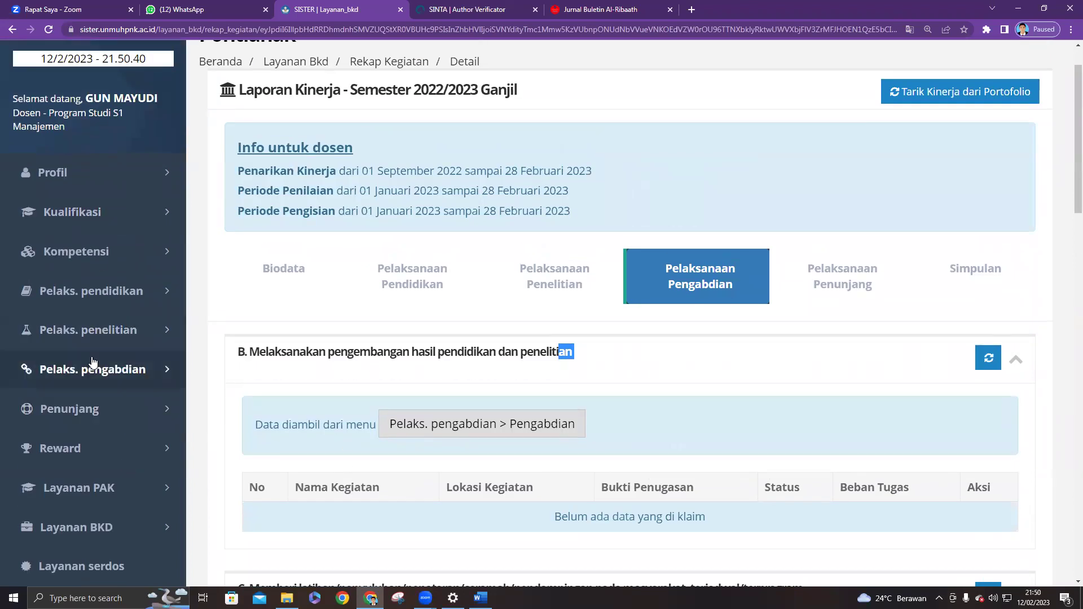
{"action": "scroll", "coordinate": [85, 395], "scroll_direction": "down", "scroll_amount": 3}
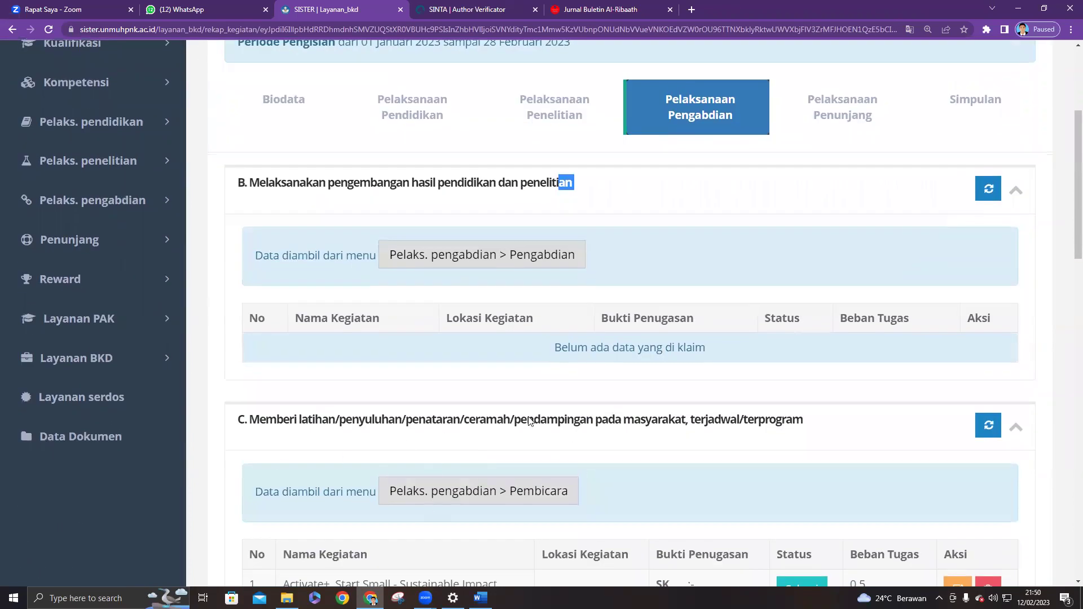
{"action": "scroll", "coordinate": [425, 391], "scroll_direction": "up", "scroll_amount": 4}
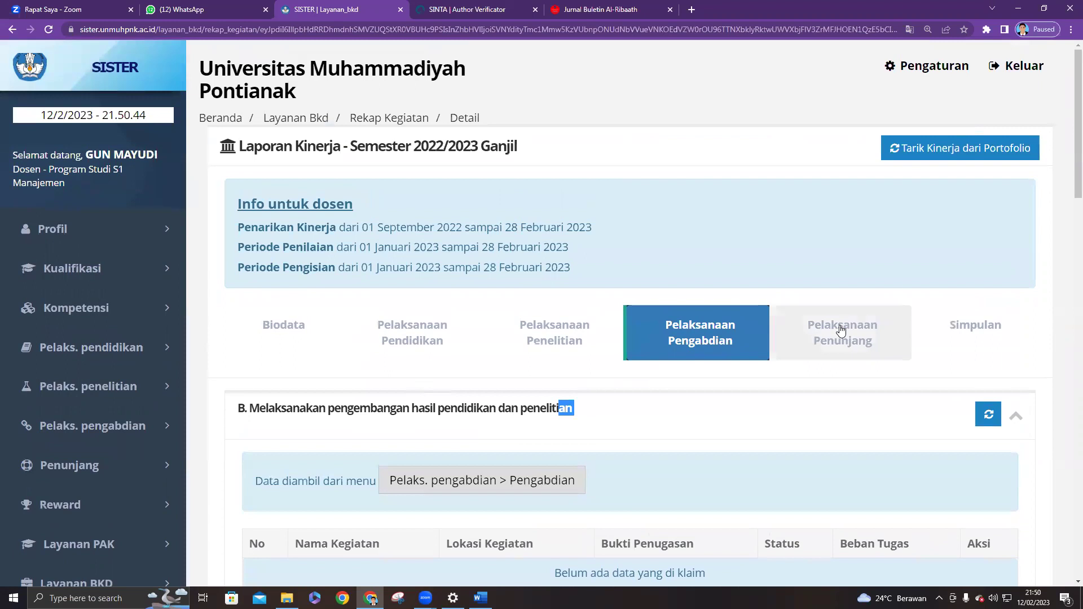
{"action": "left_click", "coordinate": [869, 335]}
Review the Simpulan Kewajiban BKD table: 3.5 total sks, overall status TM
{"action": "scroll", "coordinate": [151, 360], "scroll_direction": "down", "scroll_amount": 2}
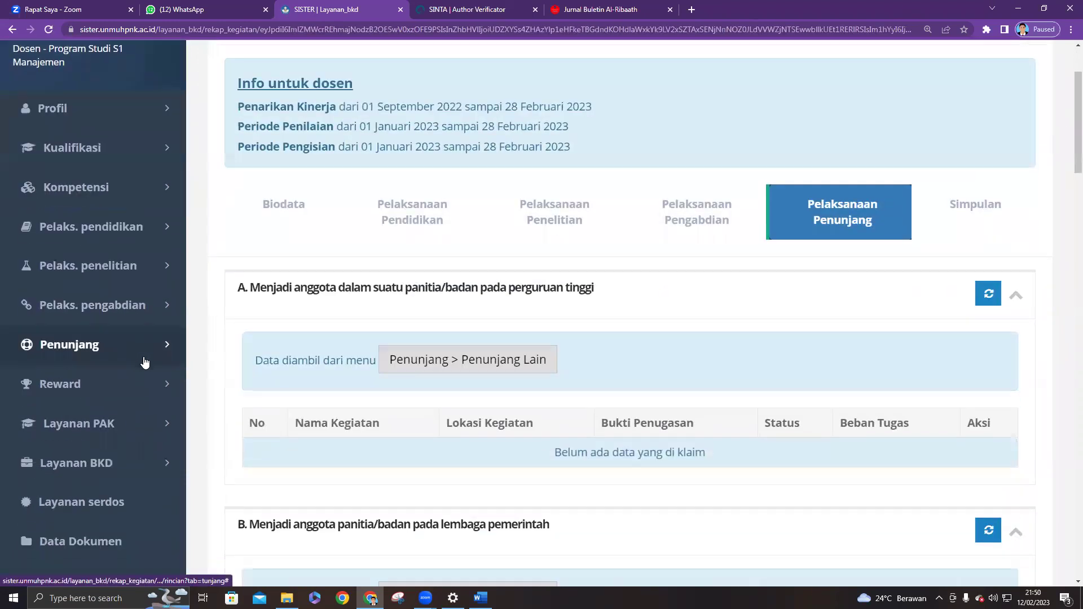
{"action": "left_click", "coordinate": [107, 351]}
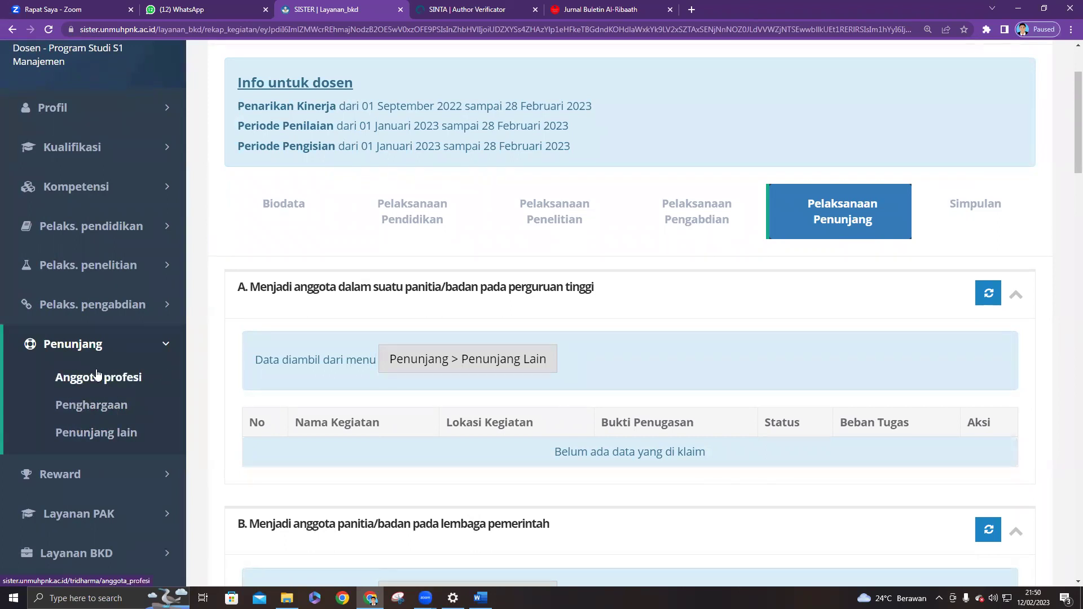
{"action": "scroll", "coordinate": [790, 310], "scroll_direction": "down", "scroll_amount": 3}
{"action": "scroll", "coordinate": [880, 237], "scroll_direction": "up", "scroll_amount": 3}
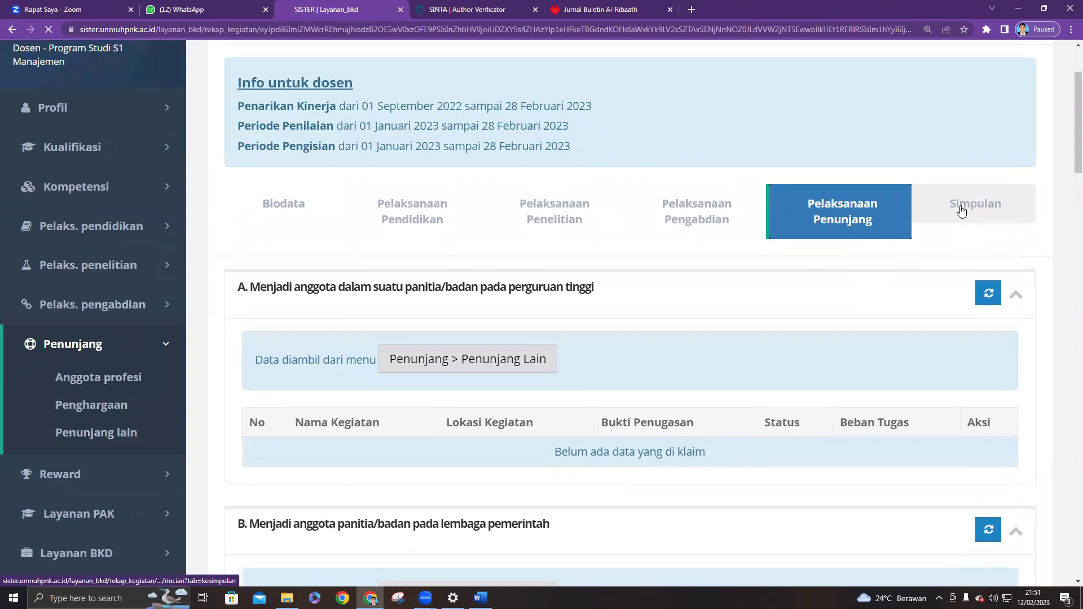
{"action": "scroll", "coordinate": [733, 459], "scroll_direction": "down", "scroll_amount": 5}
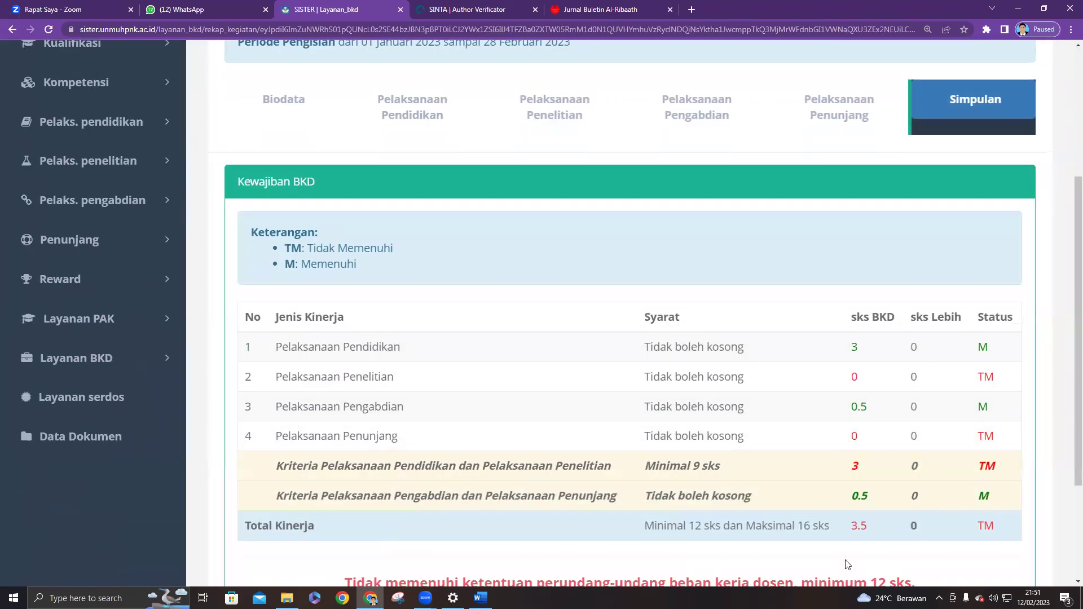
{"action": "scroll", "coordinate": [892, 167], "scroll_direction": "up", "scroll_amount": 4}
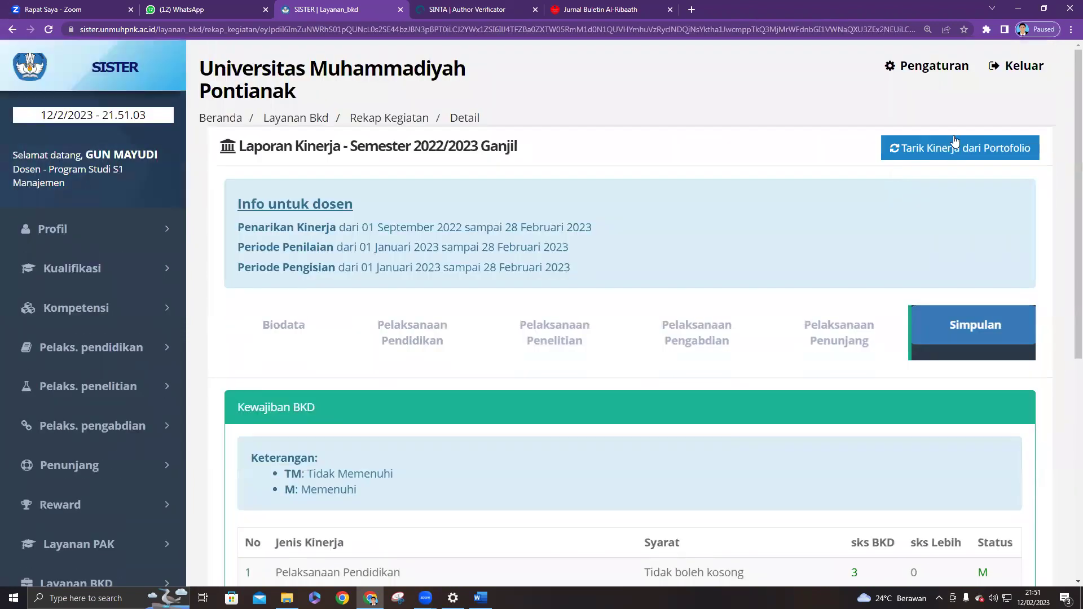
Log in with the other lecturer's saved account and open Layanan BKD > Rekap Kegiatan
{"action": "left_click", "coordinate": [1015, 66]}
{"action": "left_click", "coordinate": [570, 292]}
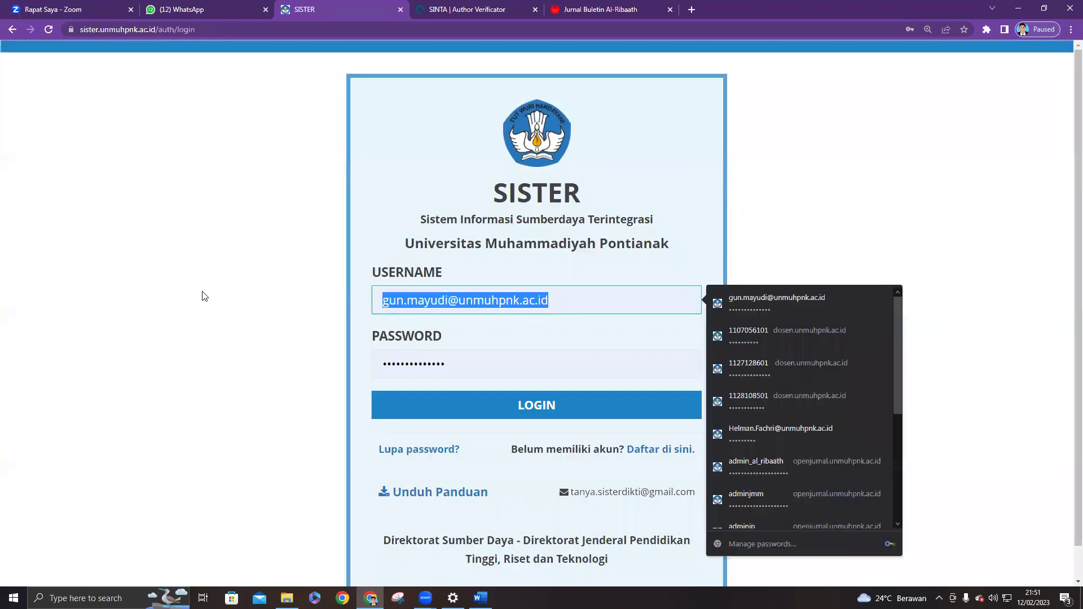
{"action": "type", "text": "fe"}
{"action": "key", "text": "Down"}
{"action": "key", "text": "Return"}
{"action": "key", "text": "Return"}
{"action": "scroll", "coordinate": [113, 366], "scroll_direction": "down", "scroll_amount": 5}
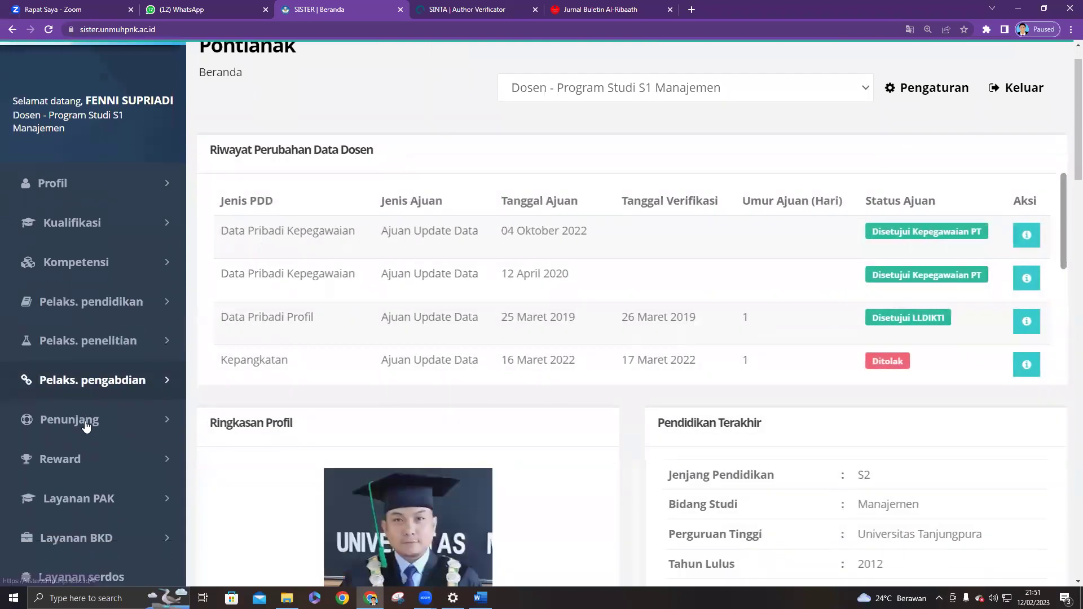
{"action": "left_click", "coordinate": [107, 423]}
{"action": "left_click", "coordinate": [116, 449]}
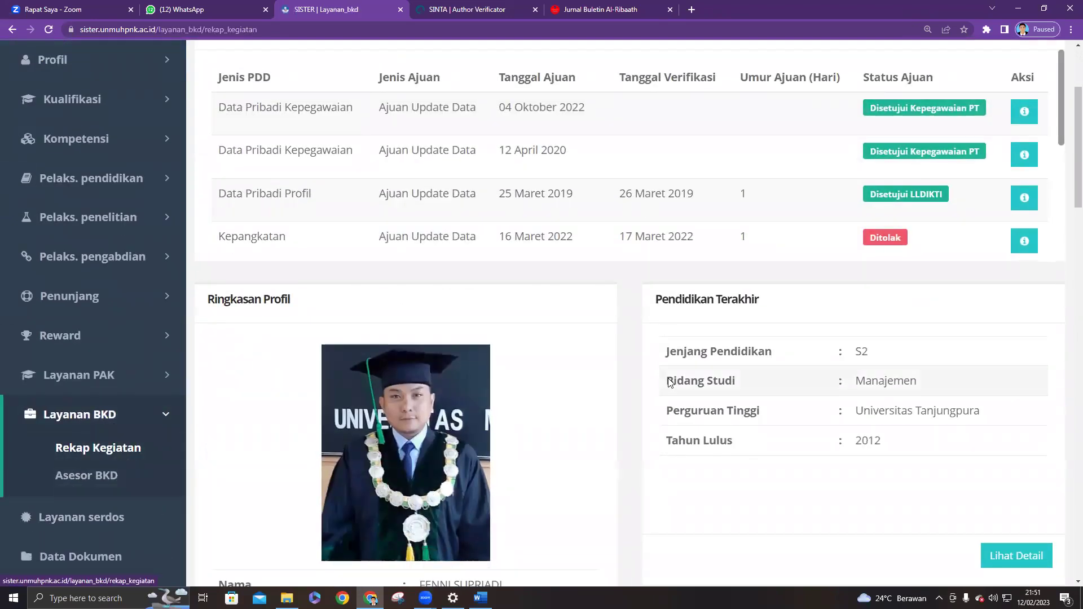
Inspect the 2022/2023 Ganjil Kewajiban BKD table: support row 0 sks with 0.5 excess, 15.75 total
{"action": "left_click", "coordinate": [879, 441]}
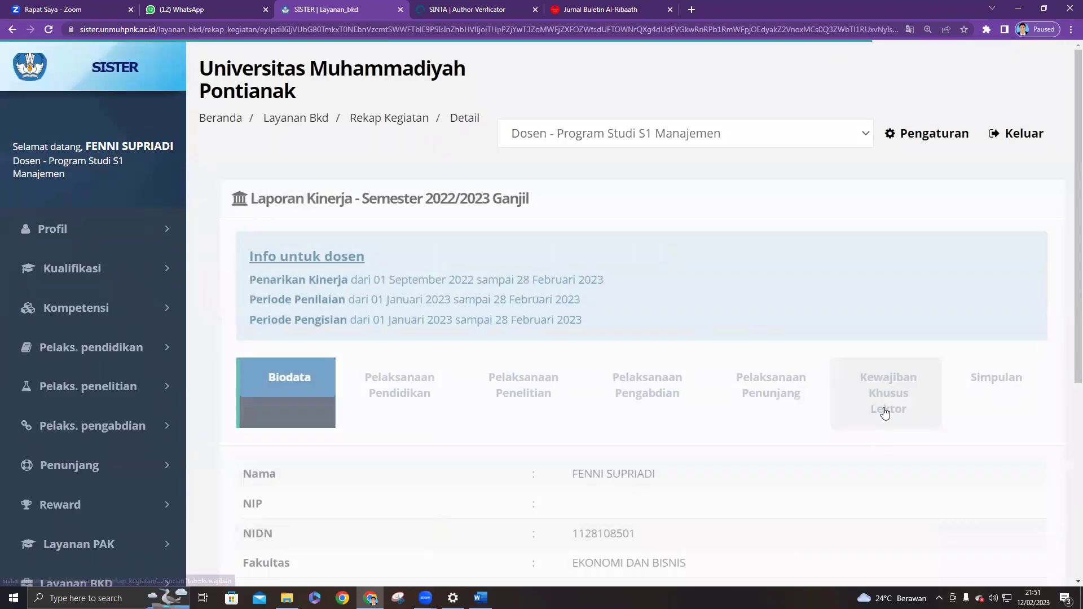
{"action": "scroll", "coordinate": [726, 261], "scroll_direction": "down", "scroll_amount": 7}
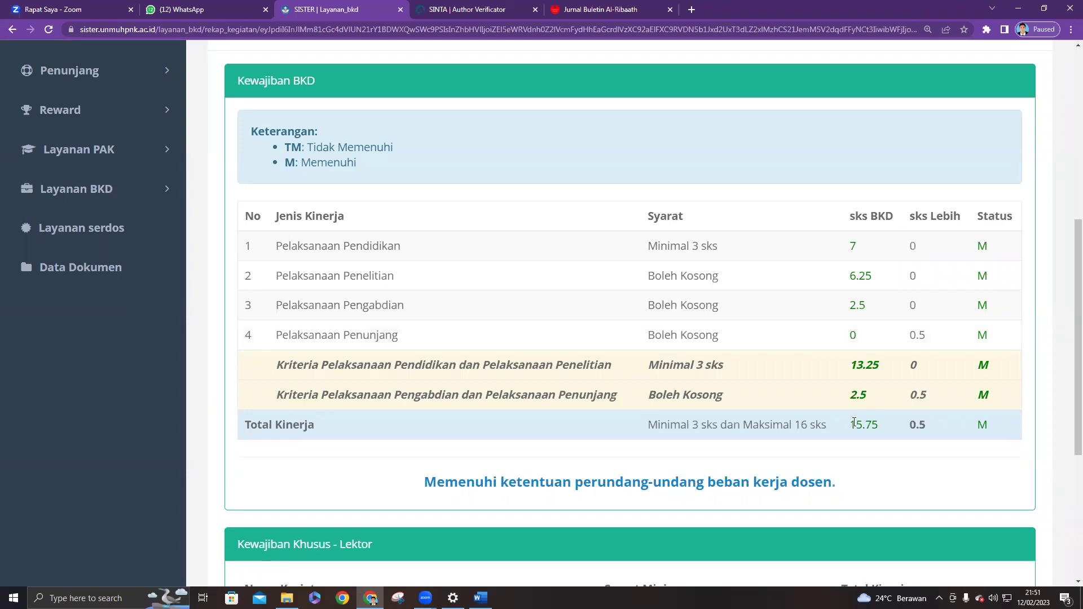
{"action": "left_click_drag", "start_coordinate": [851, 396], "coordinate": [926, 401]}
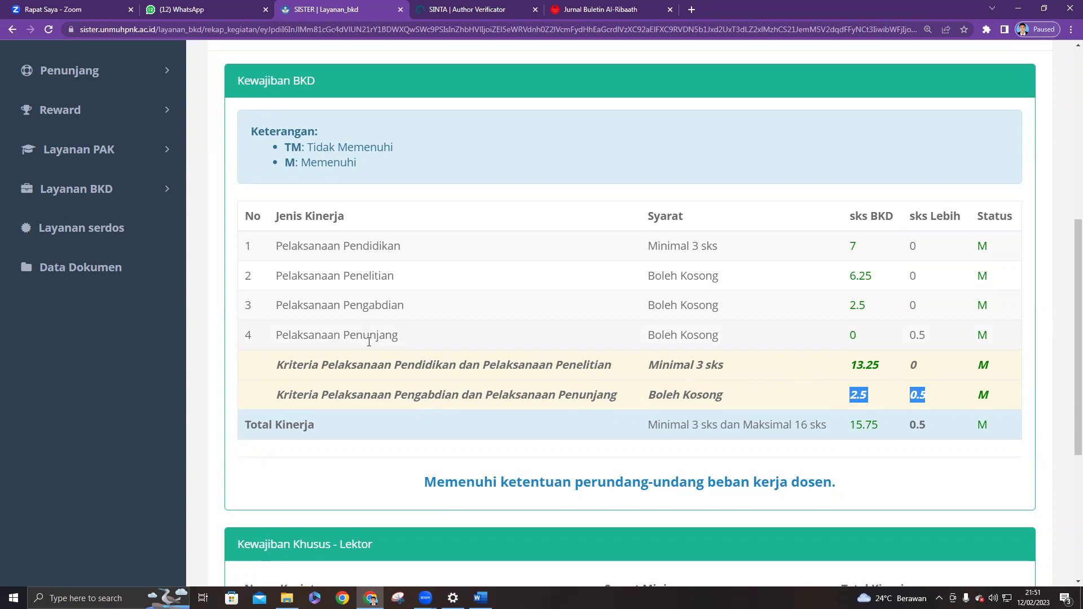
{"action": "left_click", "coordinate": [853, 336]}
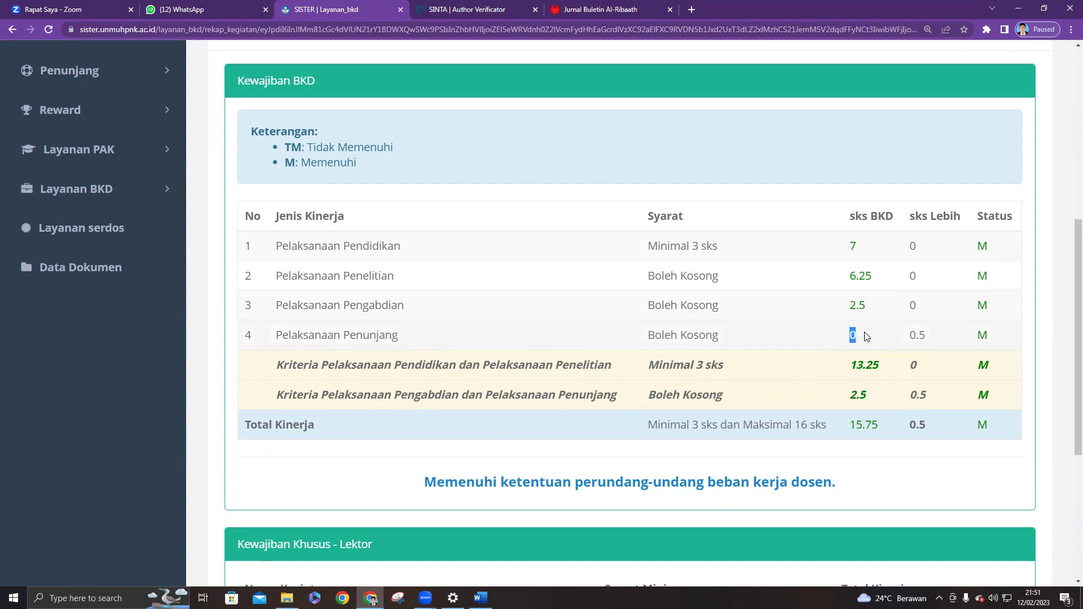
{"action": "left_click_drag", "start_coordinate": [908, 335], "coordinate": [930, 340]}
{"action": "left_click_drag", "start_coordinate": [841, 343], "coordinate": [856, 337]}
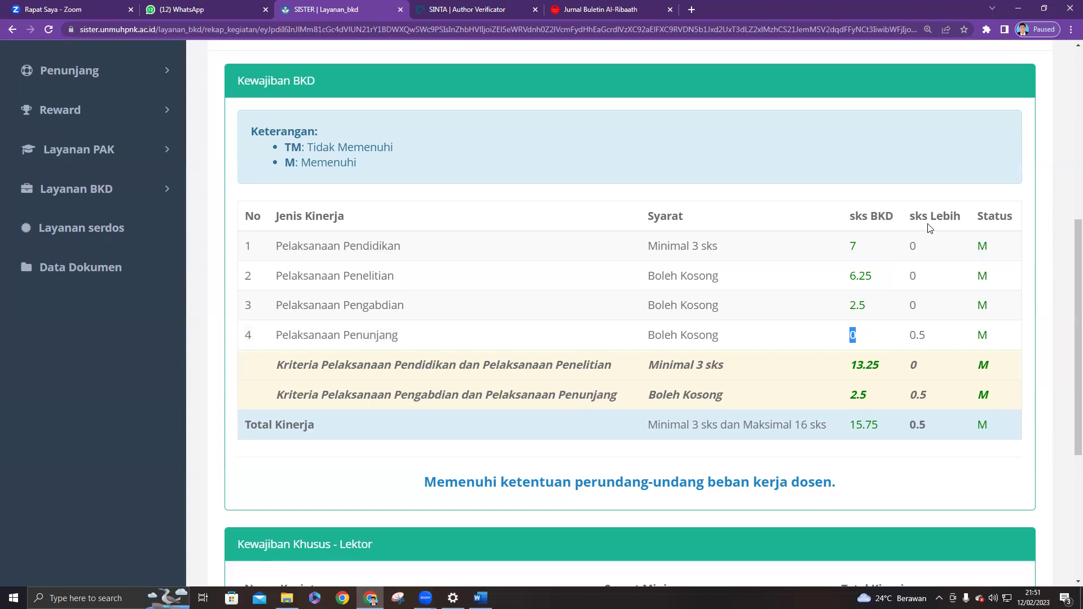
{"action": "left_click_drag", "start_coordinate": [913, 336], "coordinate": [924, 335]}
{"action": "left_click_drag", "start_coordinate": [856, 337], "coordinate": [845, 338]}
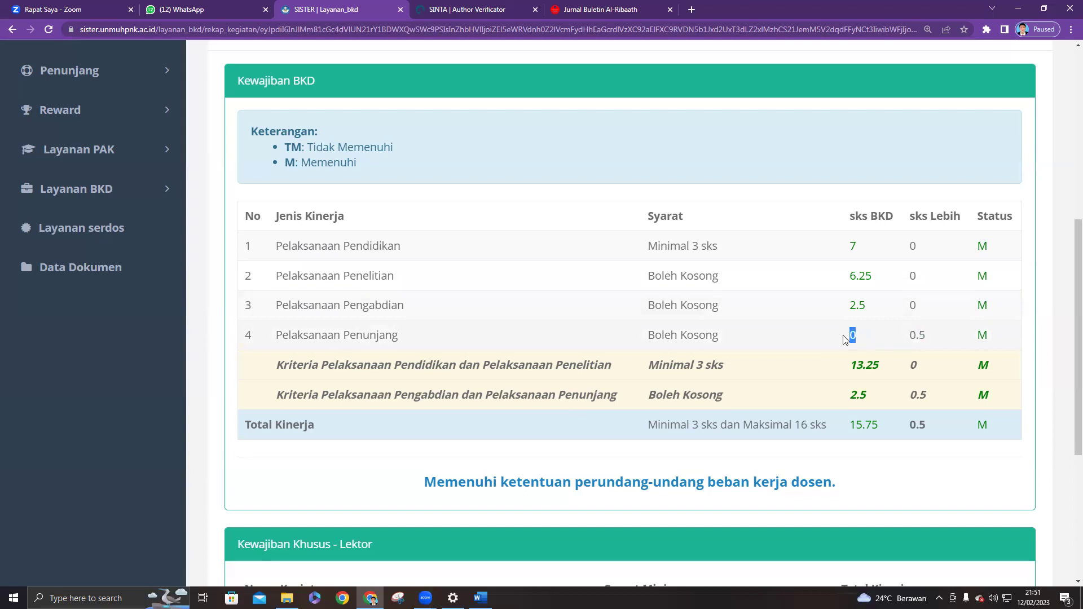
{"action": "left_click", "coordinate": [868, 338]}
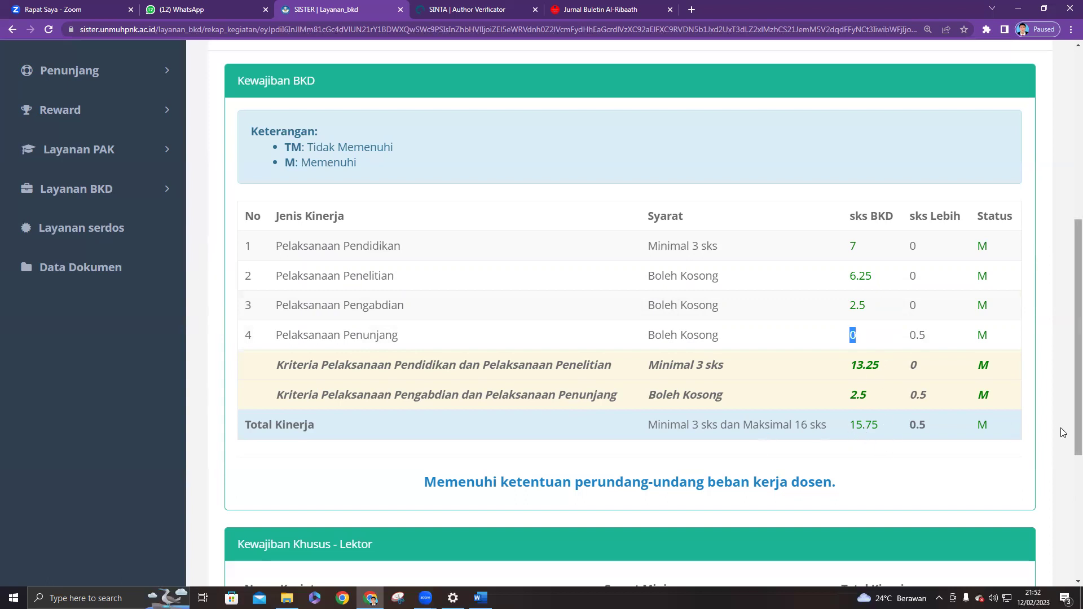
Scroll through the Pelaksanaan Penunjang claims, sections A–J
{"action": "scroll", "coordinate": [597, 326], "scroll_direction": "up", "scroll_amount": 4}
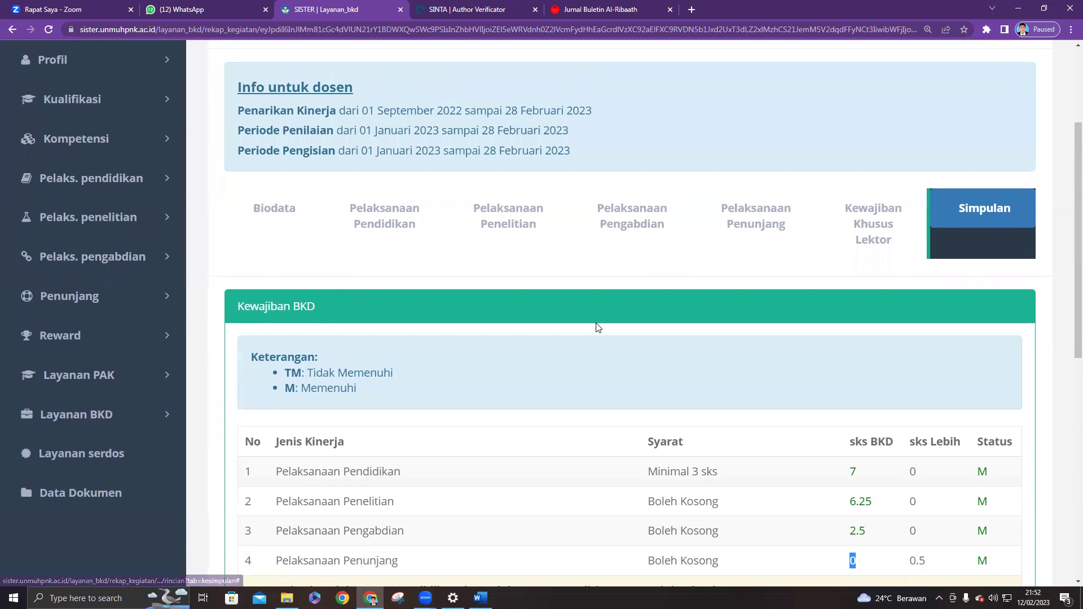
{"action": "scroll", "coordinate": [663, 317], "scroll_direction": "down", "scroll_amount": 2}
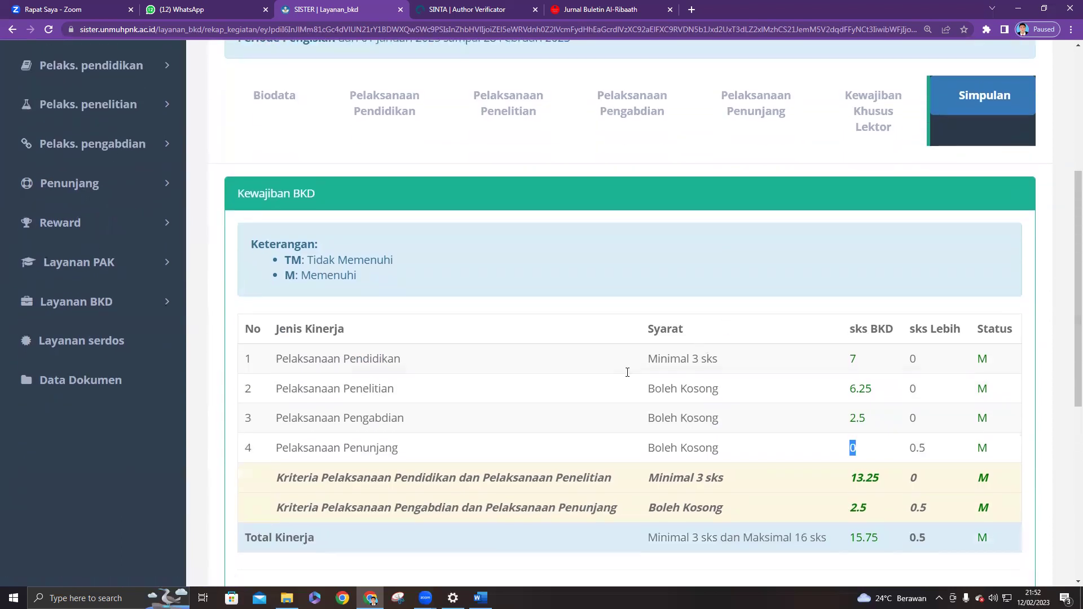
{"action": "left_click", "coordinate": [764, 118]}
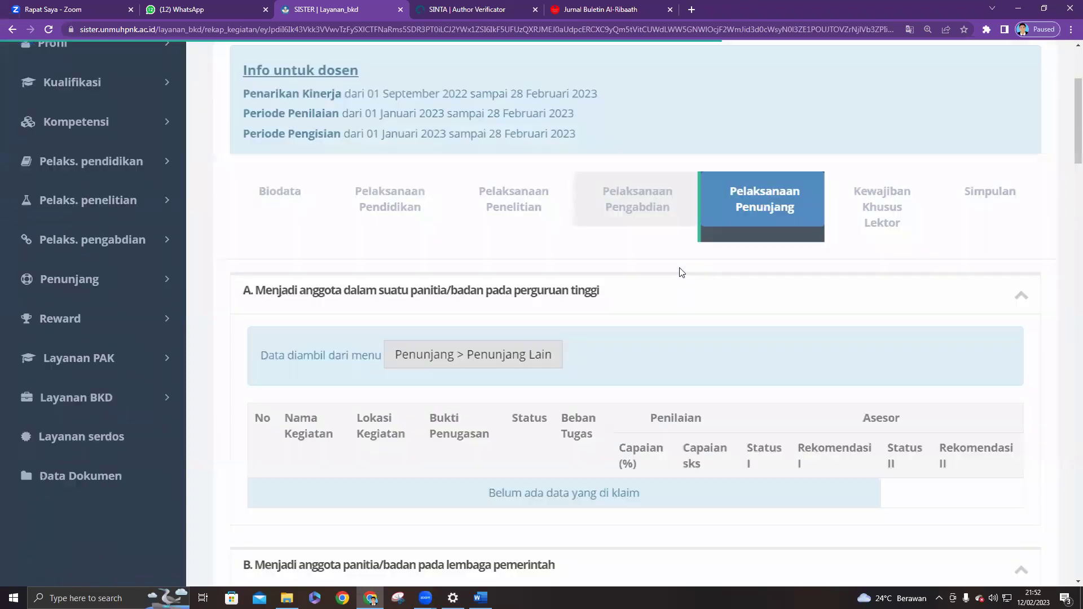
{"action": "scroll", "coordinate": [649, 338], "scroll_direction": "down", "scroll_amount": 7}
{"action": "scroll", "coordinate": [649, 353], "scroll_direction": "down", "scroll_amount": 15}
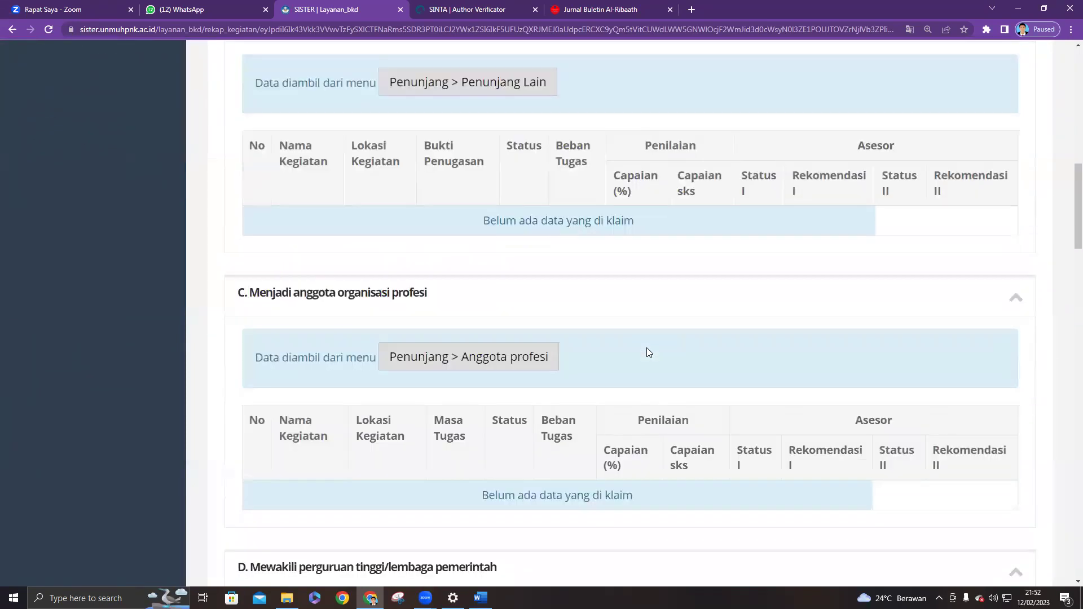
{"action": "scroll", "coordinate": [649, 356], "scroll_direction": "down", "scroll_amount": 13}
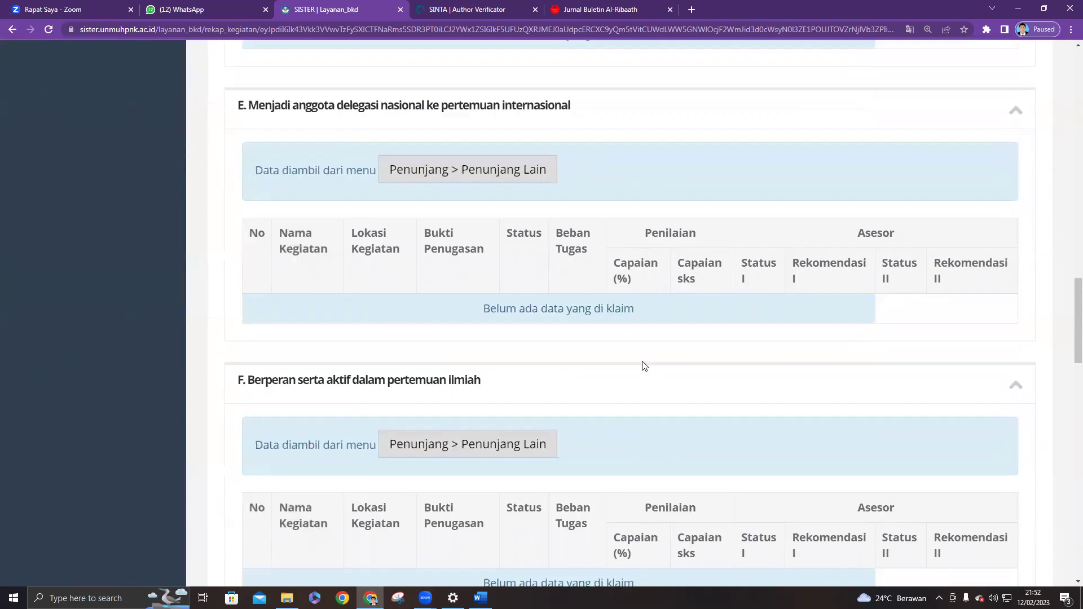
{"action": "scroll", "coordinate": [641, 367], "scroll_direction": "down", "scroll_amount": 8}
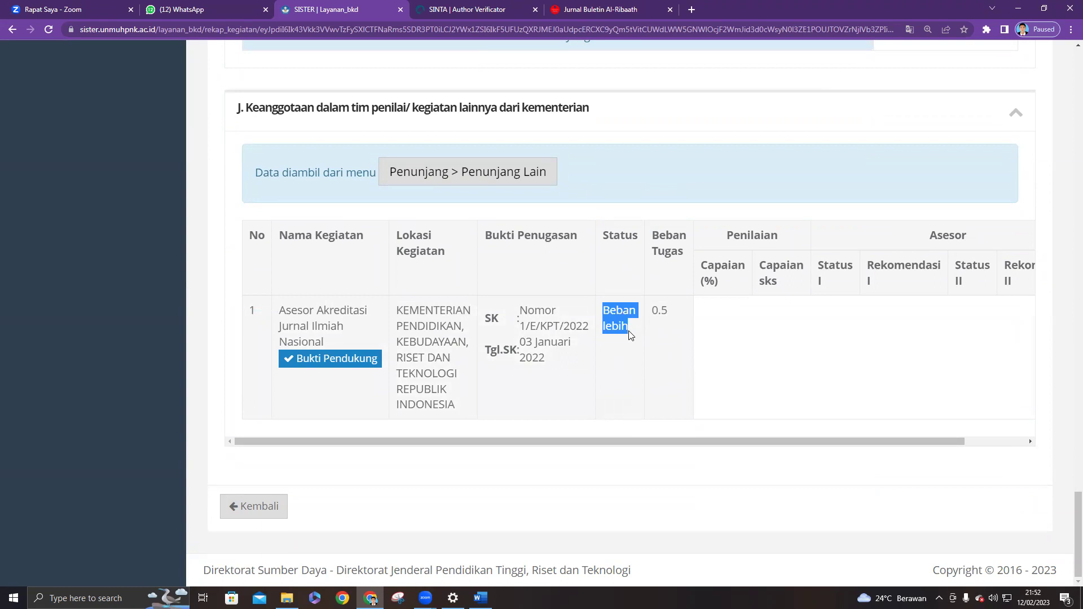
Sign out with Keluar and select the username on the login page
{"action": "scroll", "coordinate": [631, 335], "scroll_direction": "up", "scroll_amount": 20}
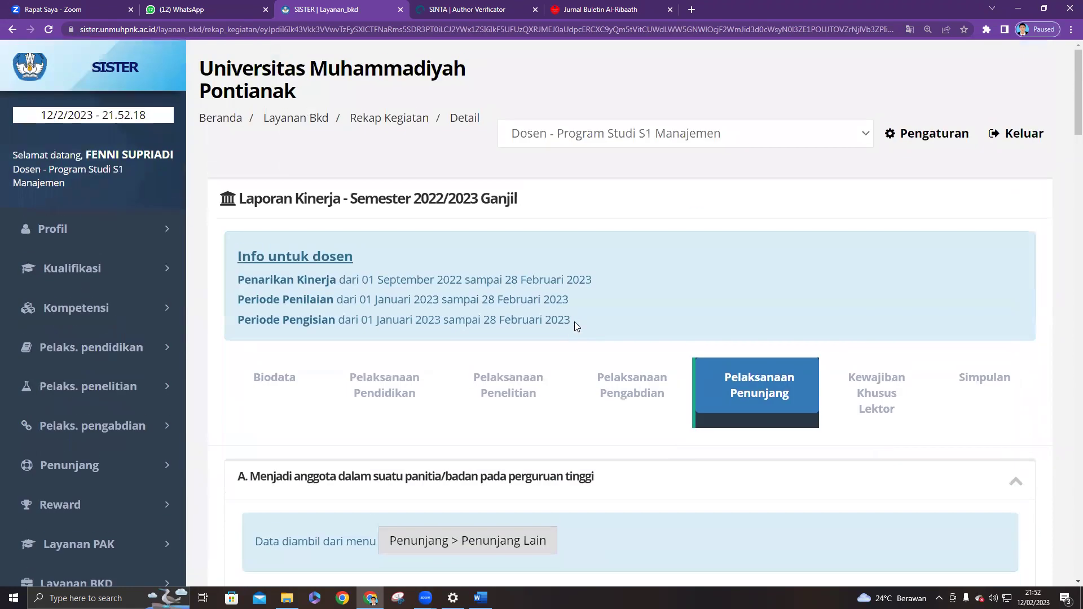
{"action": "left_click", "coordinate": [1013, 135]}
{"action": "left_click_drag", "start_coordinate": [528, 302], "coordinate": [315, 286]}
Sign in with the other lecturer's saved login
{"action": "key", "text": "Delete"}
{"action": "key", "text": "Delete"}
{"action": "key", "text": "Delete"}
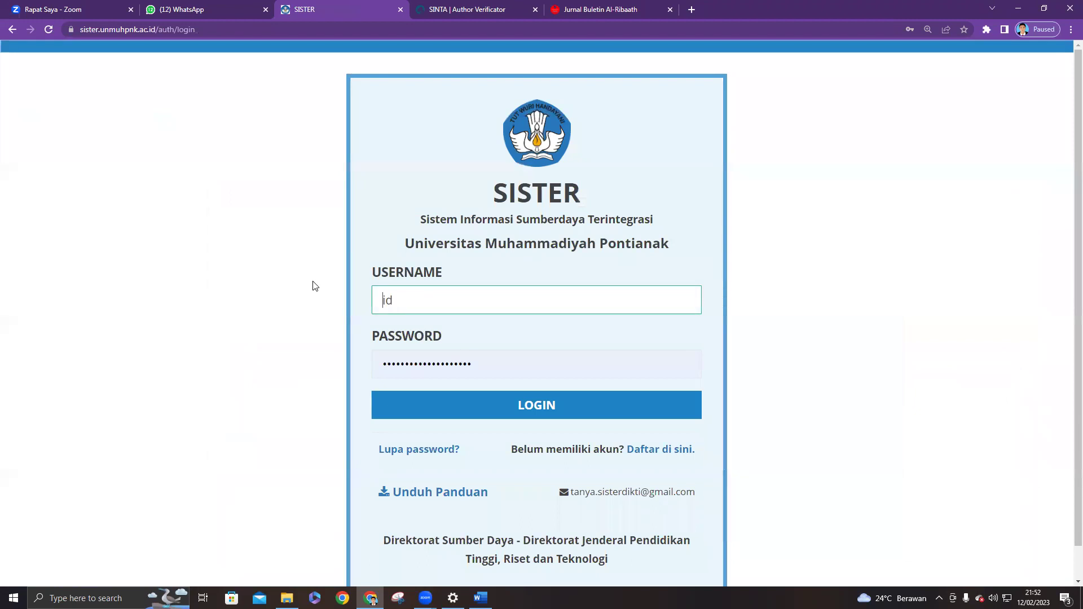
{"action": "type", "text": "gu"}
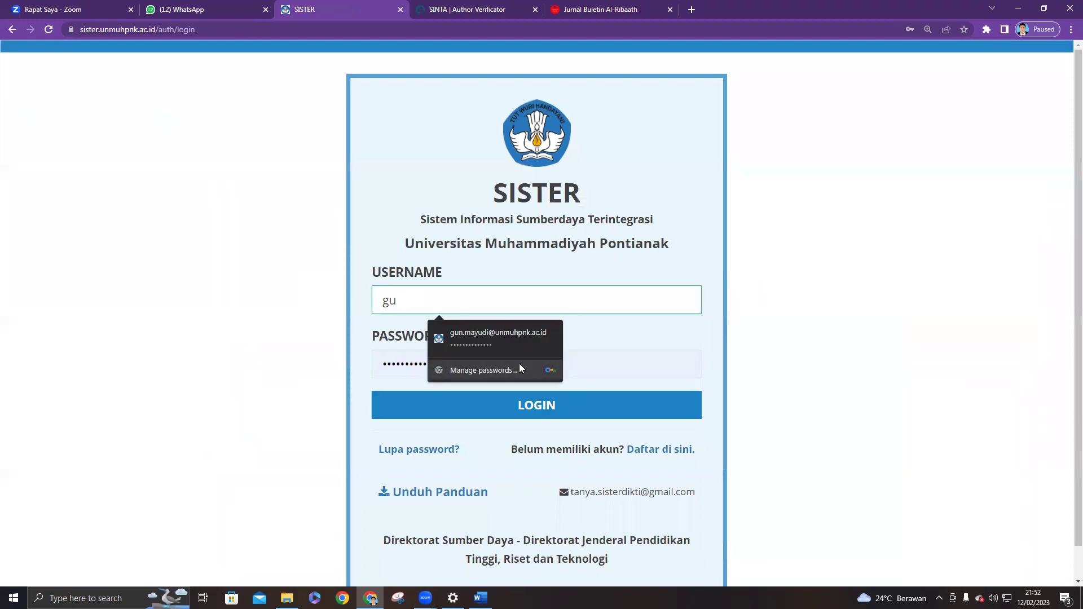
{"action": "left_click", "coordinate": [496, 336]}
{"action": "left_click", "coordinate": [482, 402]}
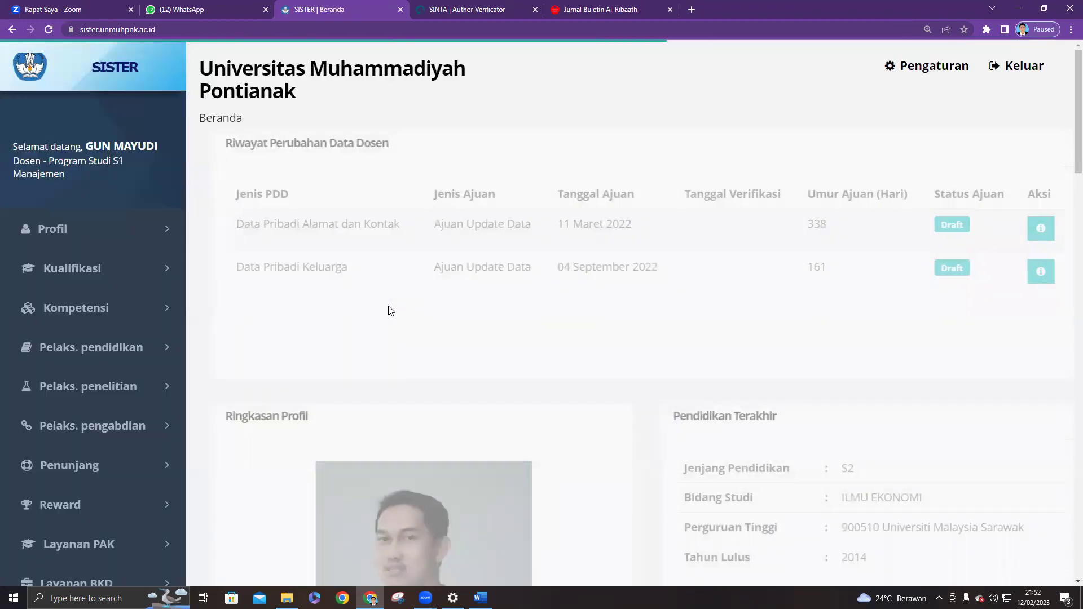
Open the 2022/2023 Ganjil report from Rekap Kegiatan at the Pelaksanaan Pendidikan tab
{"action": "scroll", "coordinate": [203, 345], "scroll_direction": "down", "scroll_amount": 4}
{"action": "left_click", "coordinate": [118, 357]}
{"action": "left_click", "coordinate": [130, 386]}
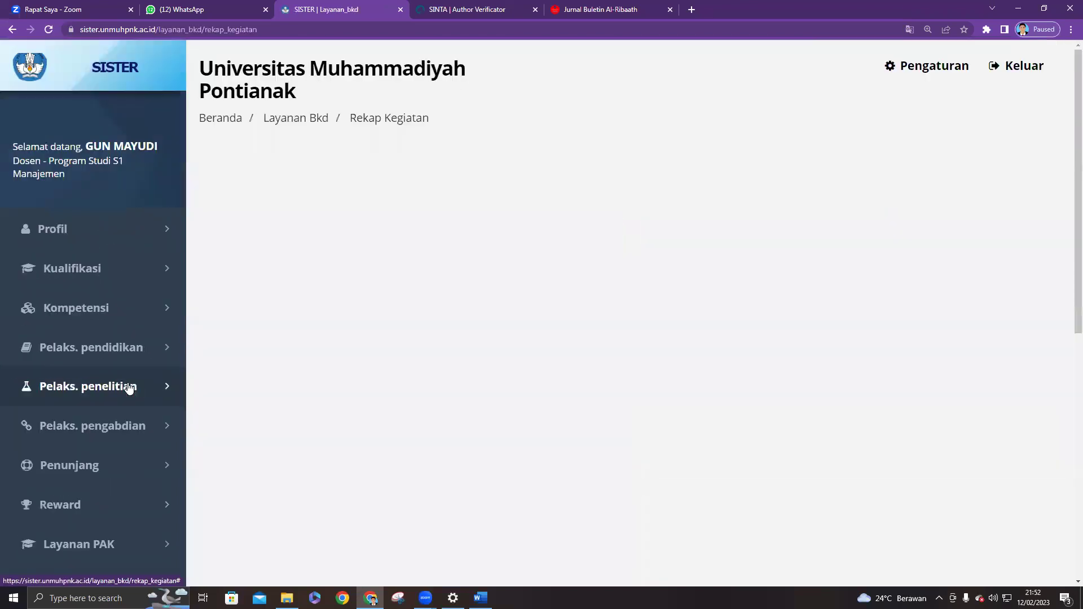
{"action": "scroll", "coordinate": [671, 344], "scroll_direction": "down", "scroll_amount": 2}
{"action": "left_click", "coordinate": [880, 287]}
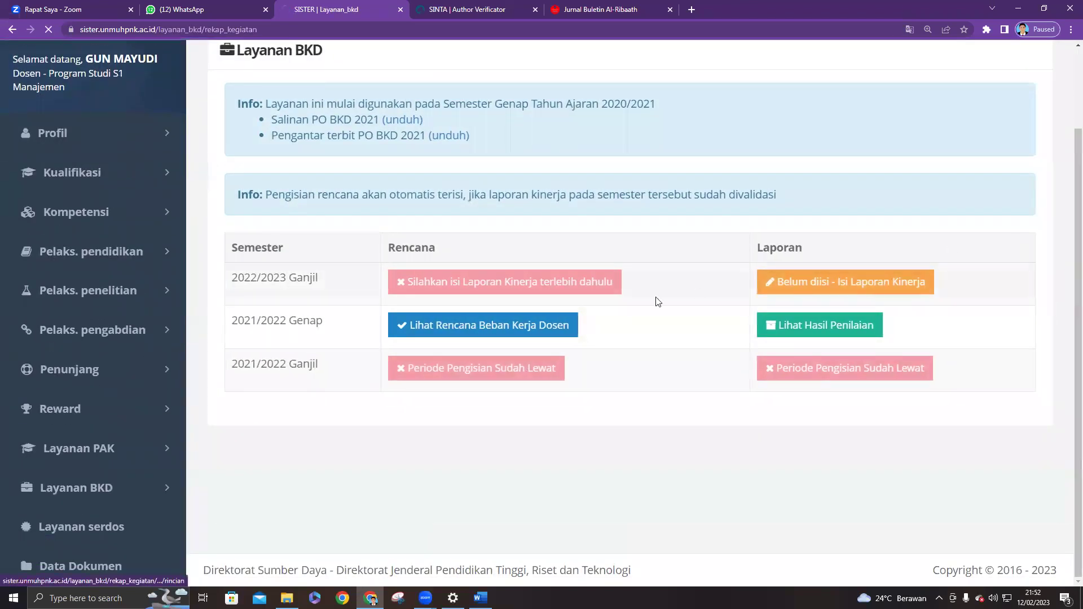
{"action": "scroll", "coordinate": [624, 302], "scroll_direction": "down", "scroll_amount": 4}
{"action": "left_click", "coordinate": [421, 110]}
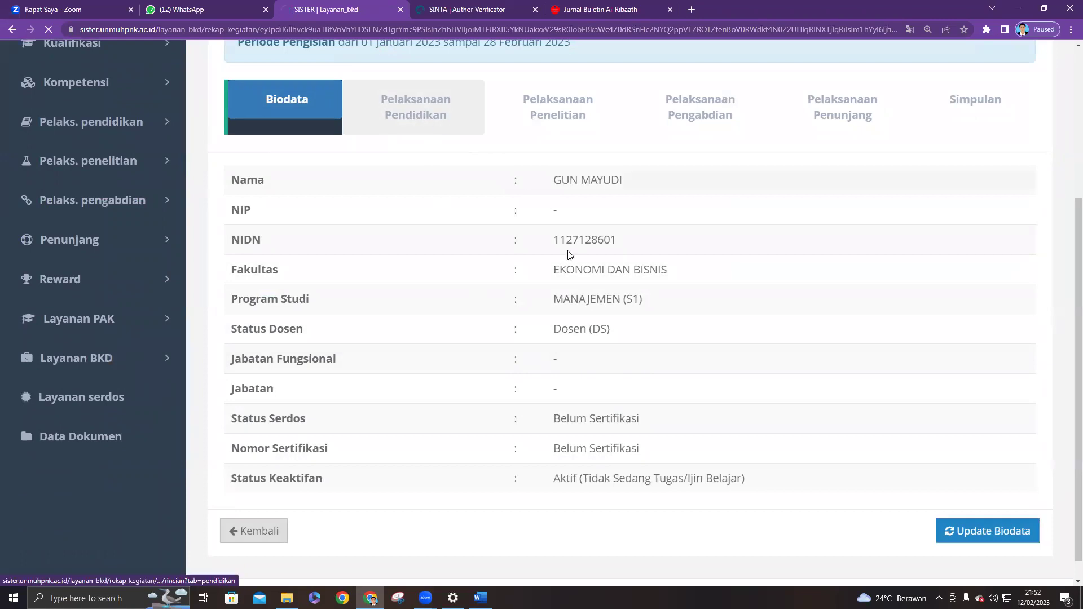
Check the first course's status options and leave it as Selesai without saving
{"action": "scroll", "coordinate": [569, 265], "scroll_direction": "down", "scroll_amount": 5}
{"action": "scroll", "coordinate": [786, 307], "scroll_direction": "down", "scroll_amount": 3}
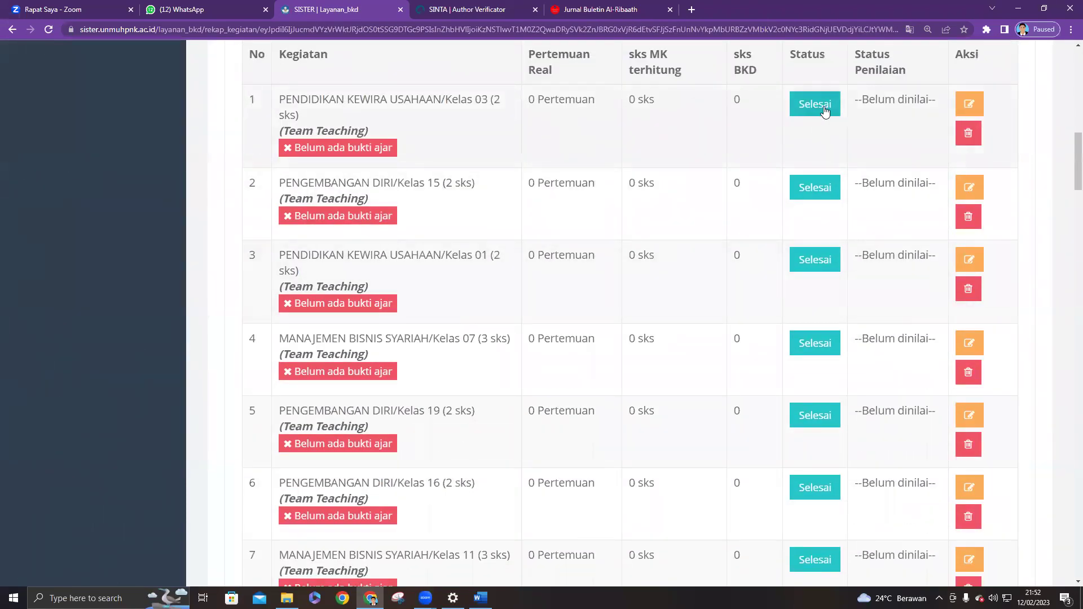
{"action": "left_click", "coordinate": [825, 106]}
{"action": "left_click", "coordinate": [515, 193]}
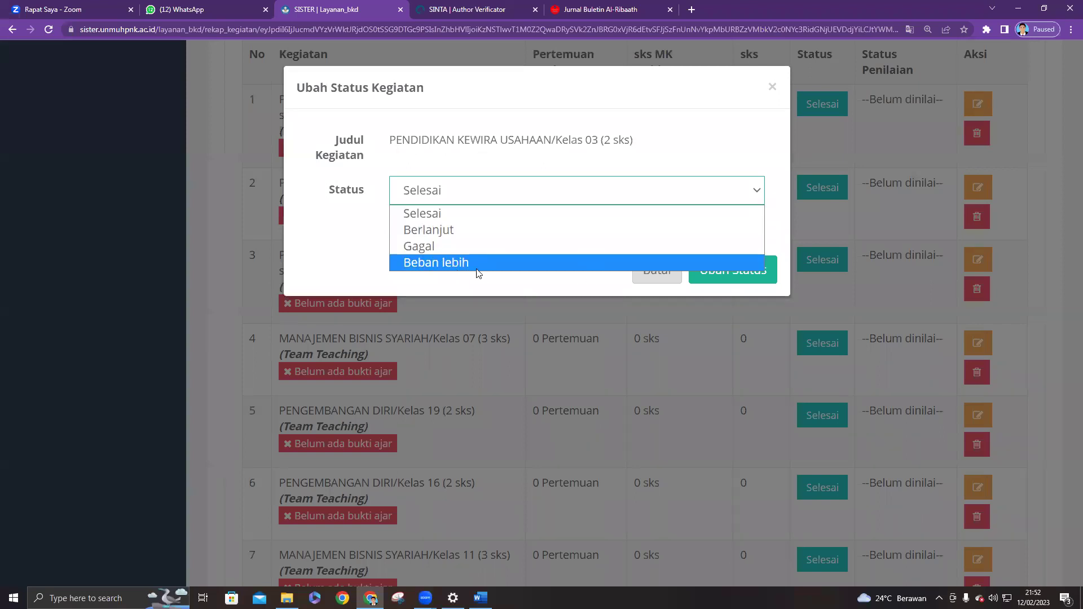
{"action": "left_click", "coordinate": [771, 88]}
{"action": "left_click", "coordinate": [771, 88]}
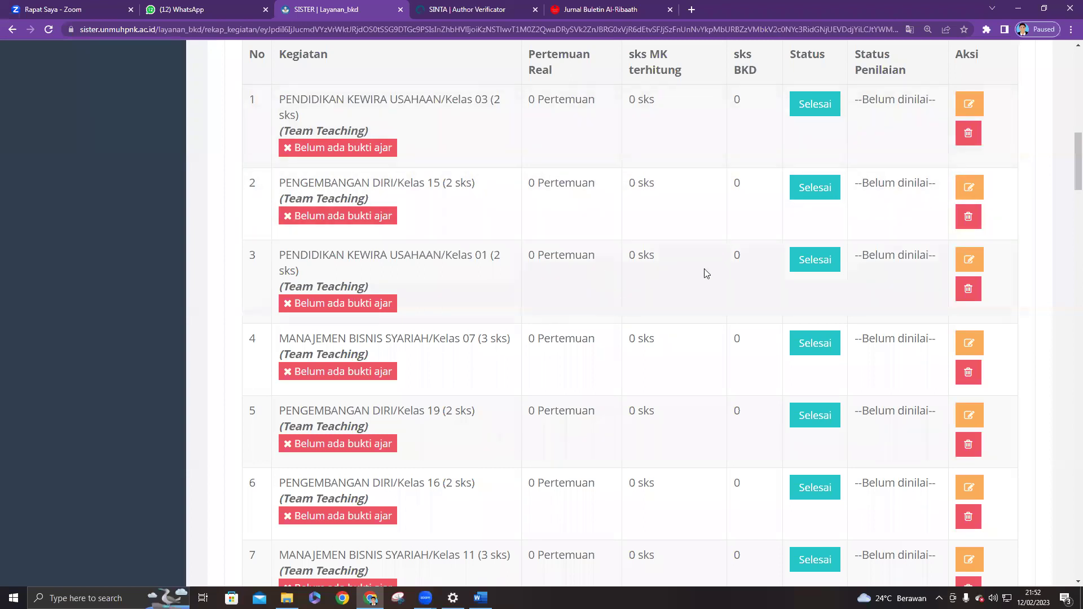
{"action": "left_click", "coordinate": [814, 107]}
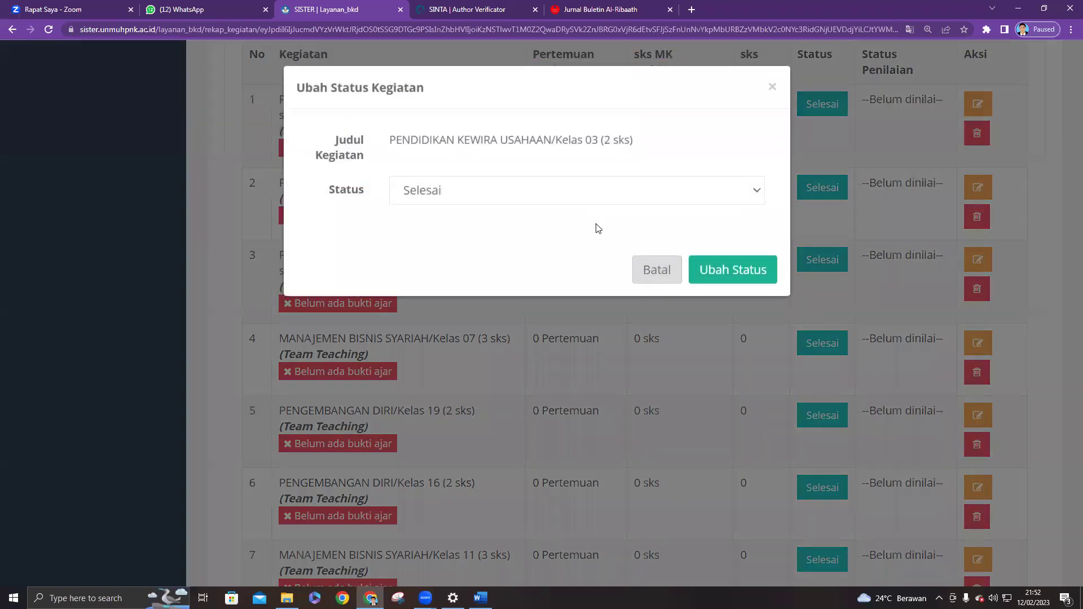
{"action": "left_click", "coordinate": [772, 87]}
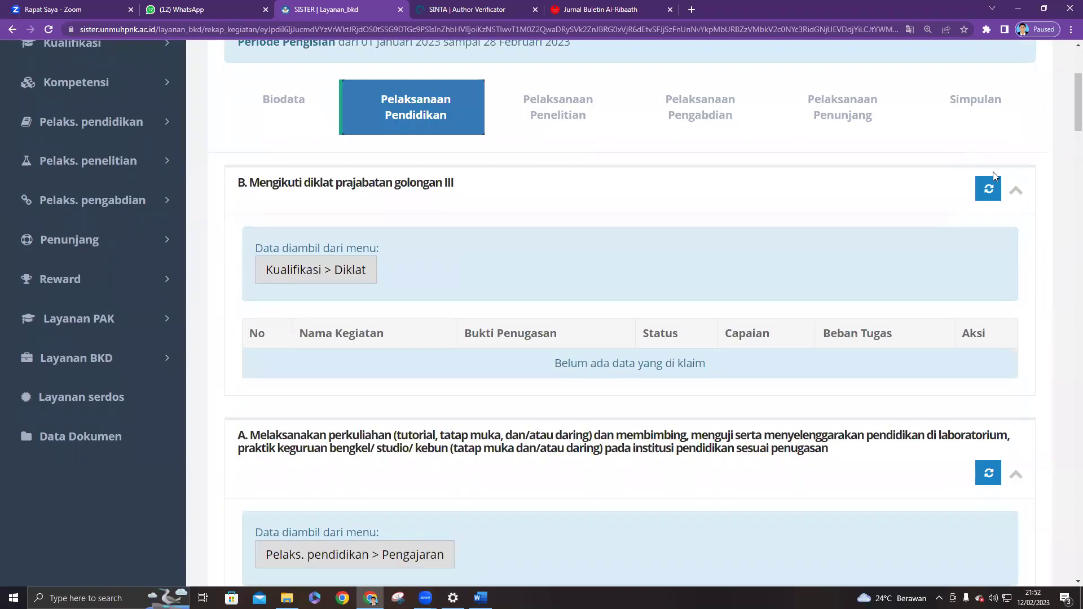
Scroll through the teaching list and review the Pelaksanaan Penunjang section
{"action": "scroll", "coordinate": [825, 293], "scroll_direction": "down", "scroll_amount": 5}
{"action": "scroll", "coordinate": [678, 386], "scroll_direction": "down", "scroll_amount": 15}
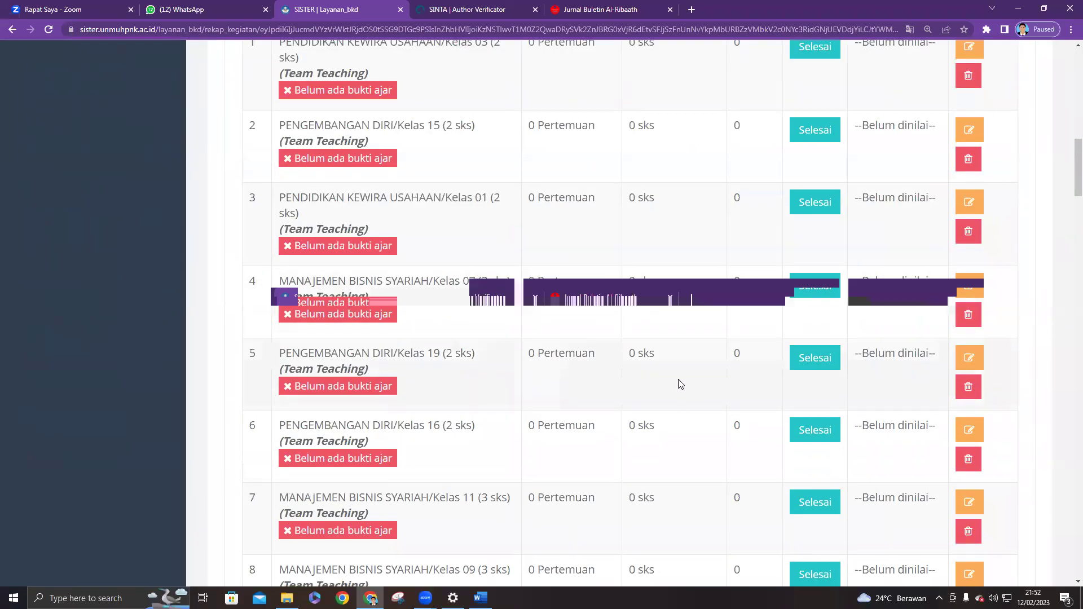
{"action": "scroll", "coordinate": [677, 386], "scroll_direction": "down", "scroll_amount": 10}
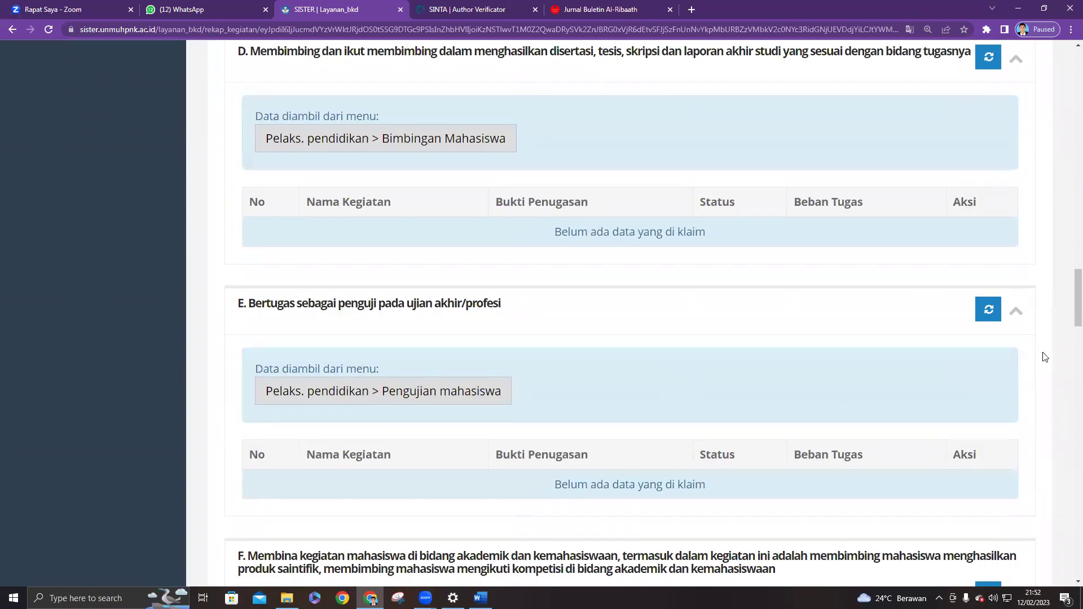
{"action": "left_click_drag", "start_coordinate": [1076, 316], "coordinate": [1067, 76]}
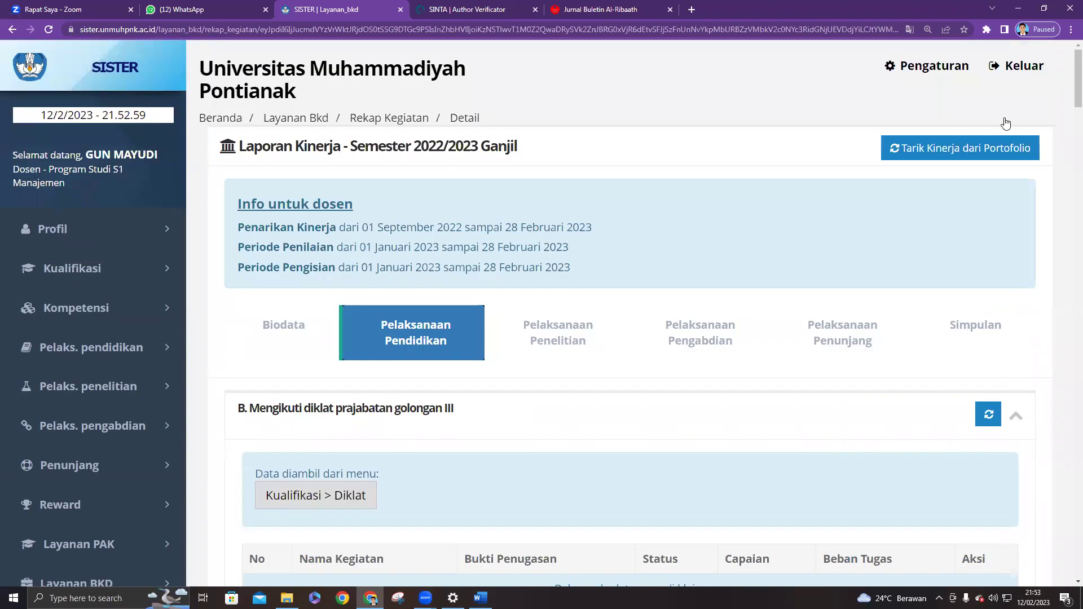
{"action": "left_click", "coordinate": [849, 354]}
{"action": "scroll", "coordinate": [602, 400], "scroll_direction": "down", "scroll_amount": 20}
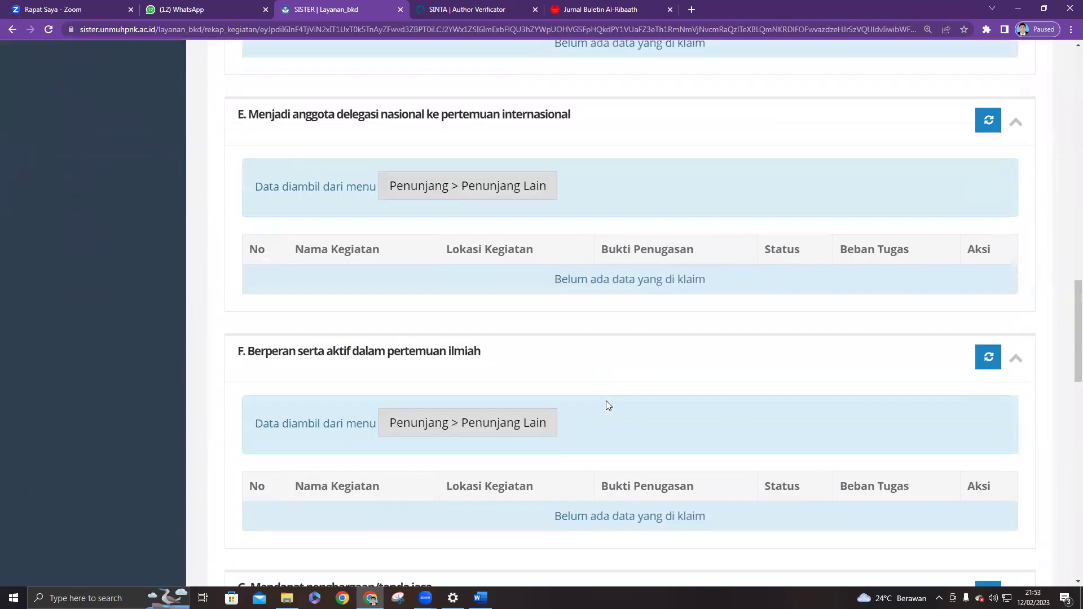
{"action": "scroll", "coordinate": [607, 403], "scroll_direction": "down", "scroll_amount": 18}
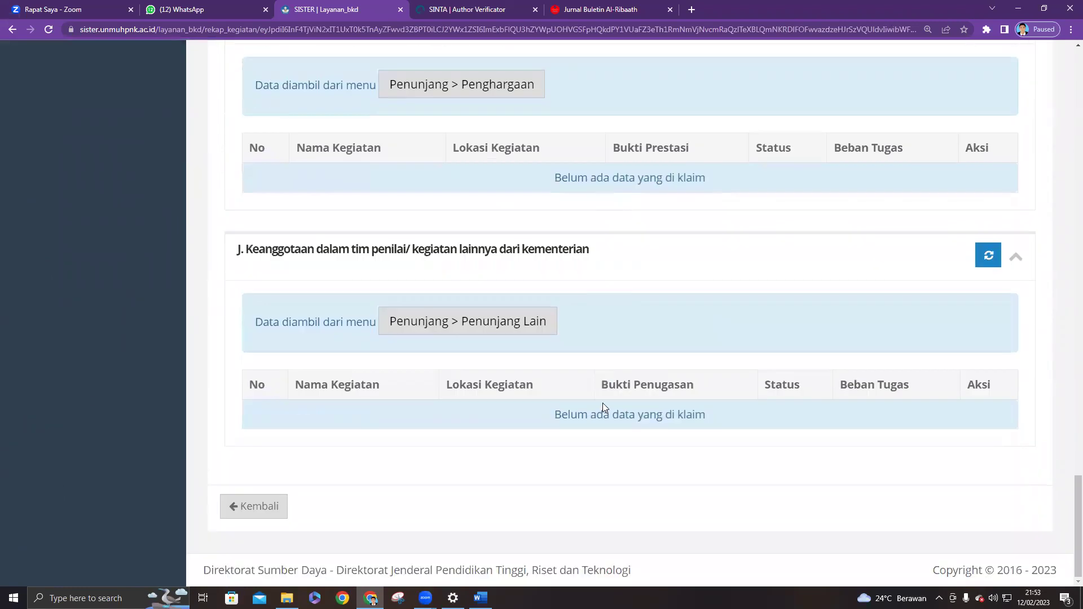
{"action": "scroll", "coordinate": [603, 403], "scroll_direction": "up", "scroll_amount": 20}
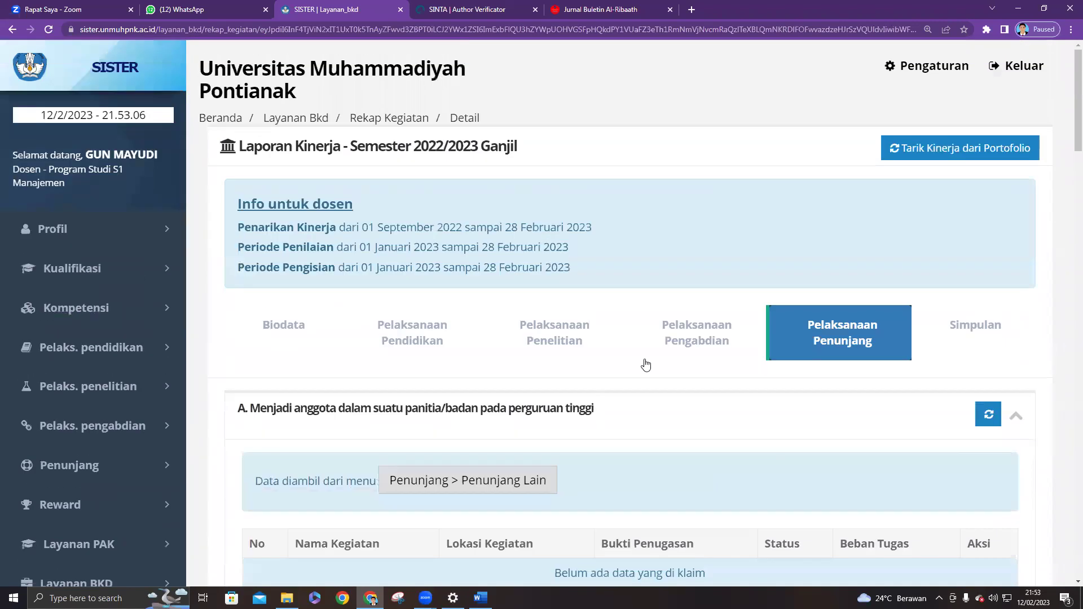
In Pelaksanaan Pengabdian, view the Activate+ activity's statuses and keep it Selesai unsaved
{"action": "left_click", "coordinate": [689, 350]}
{"action": "scroll", "coordinate": [533, 413], "scroll_direction": "down", "scroll_amount": 10}
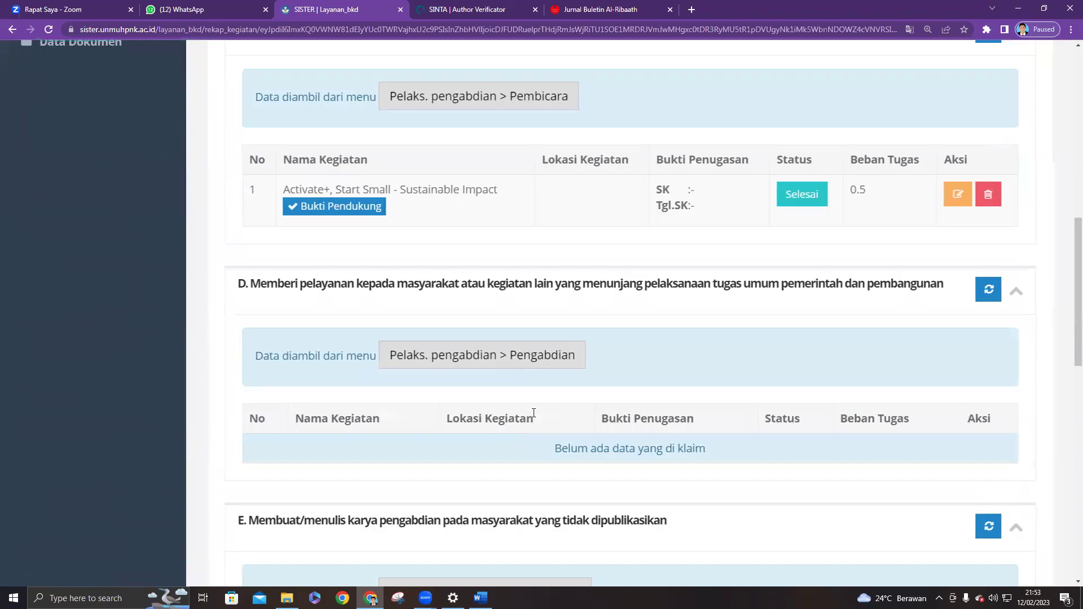
{"action": "scroll", "coordinate": [534, 413], "scroll_direction": "up", "scroll_amount": 2}
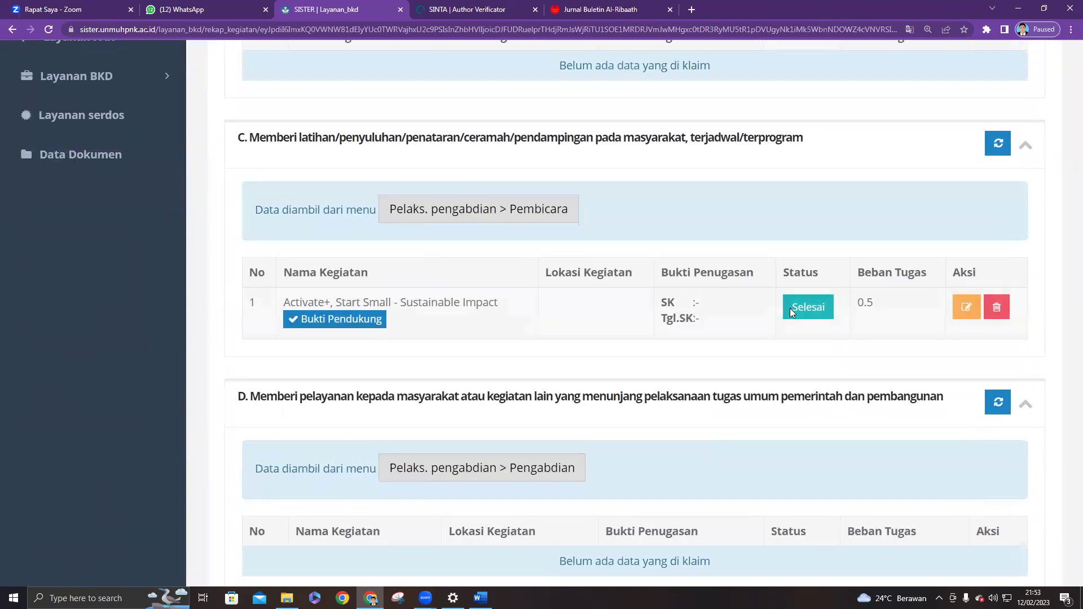
{"action": "left_click", "coordinate": [789, 308]}
{"action": "left_click", "coordinate": [519, 191]}
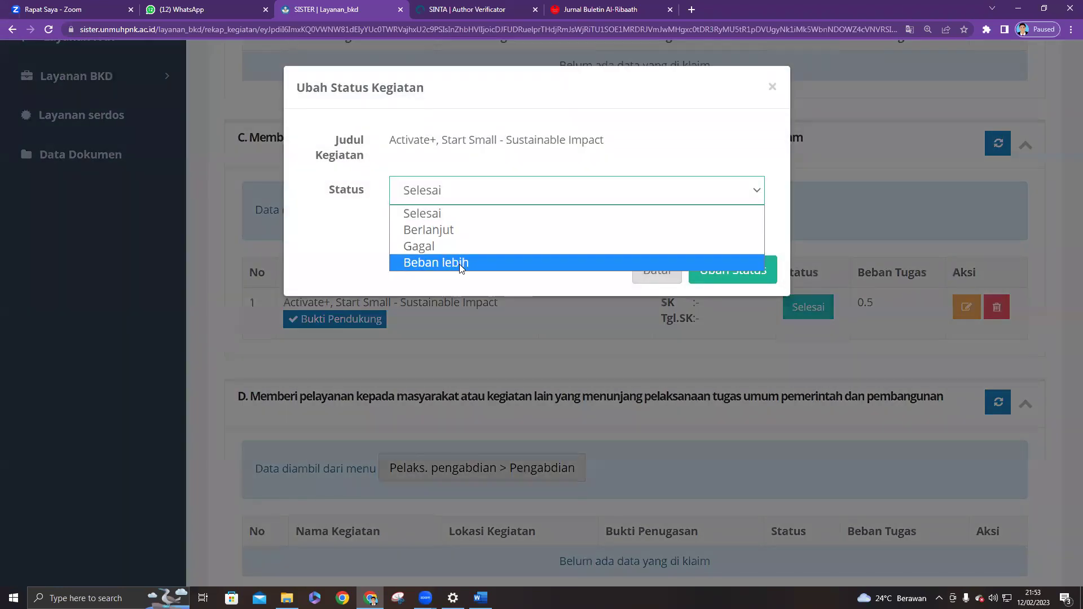
{"action": "left_click", "coordinate": [771, 88]}
{"action": "left_click", "coordinate": [772, 88]}
Show the Simpulan summary: 3 teaching sks, 0.5 service sks, 3.5 total, TM
{"action": "scroll", "coordinate": [846, 333], "scroll_direction": "up", "scroll_amount": 7}
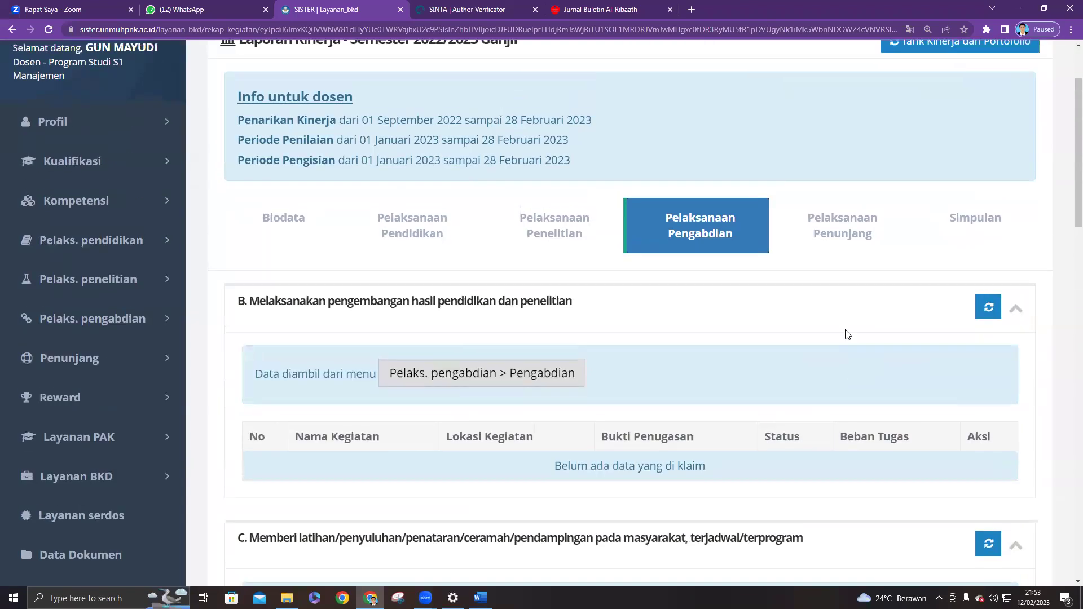
{"action": "scroll", "coordinate": [903, 333], "scroll_direction": "up", "scroll_amount": 2}
{"action": "left_click", "coordinate": [985, 326]}
{"action": "scroll", "coordinate": [751, 383], "scroll_direction": "down", "scroll_amount": 5}
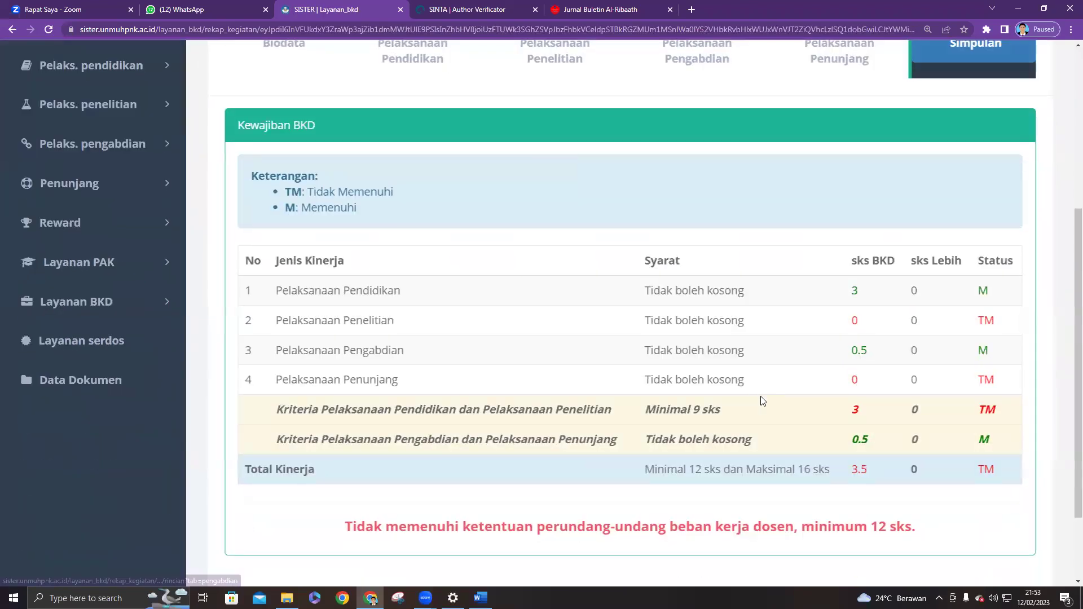
{"action": "scroll", "coordinate": [762, 401], "scroll_direction": "down", "scroll_amount": 2}
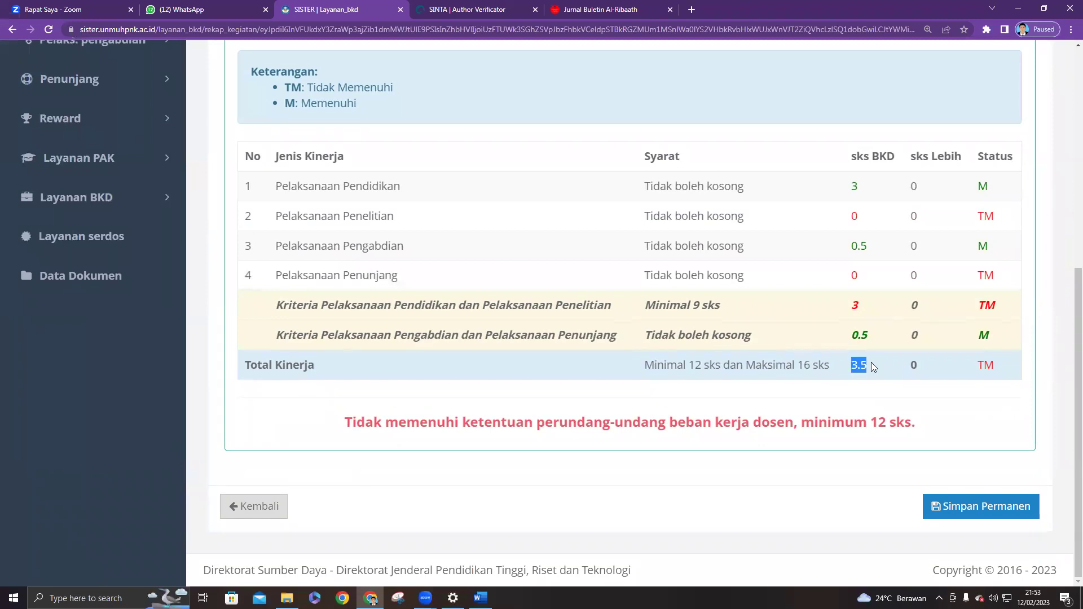
{"action": "left_click_drag", "start_coordinate": [851, 276], "coordinate": [868, 281]}
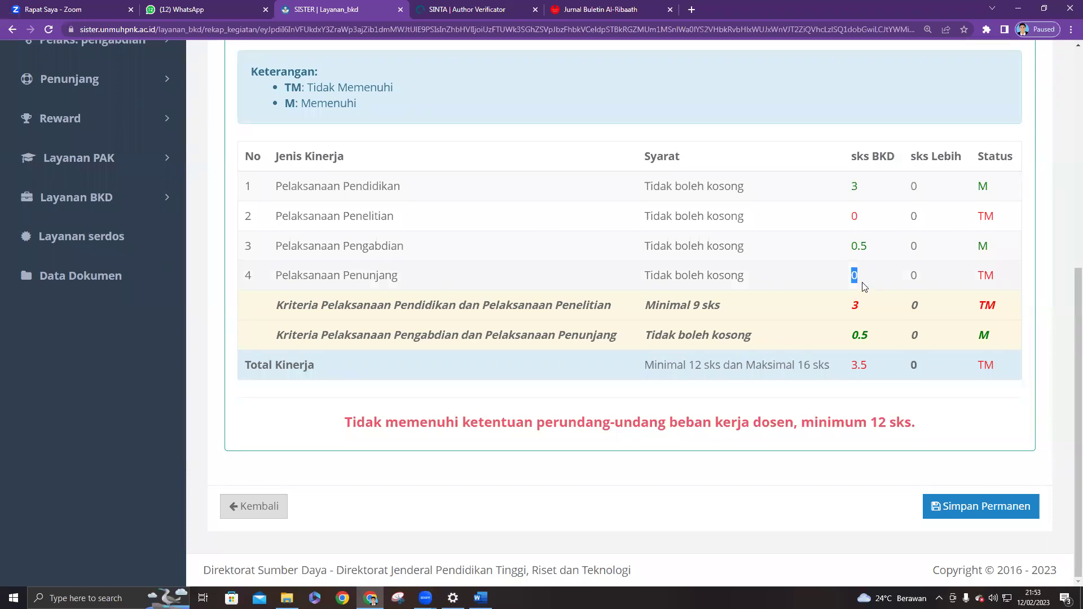
{"action": "left_click", "coordinate": [857, 276]}
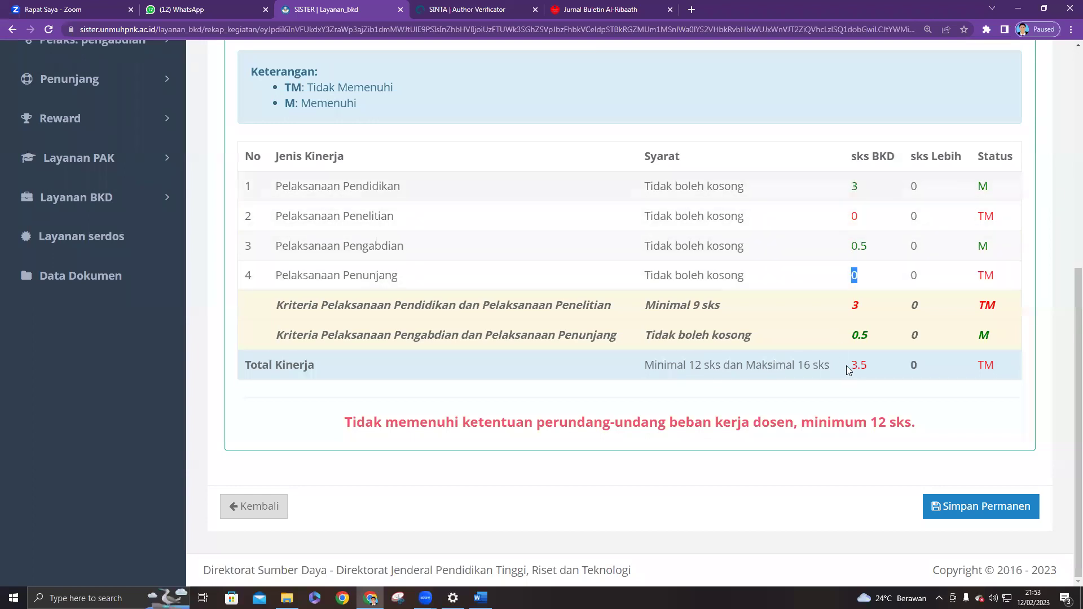
{"action": "double_click", "coordinate": [854, 275]}
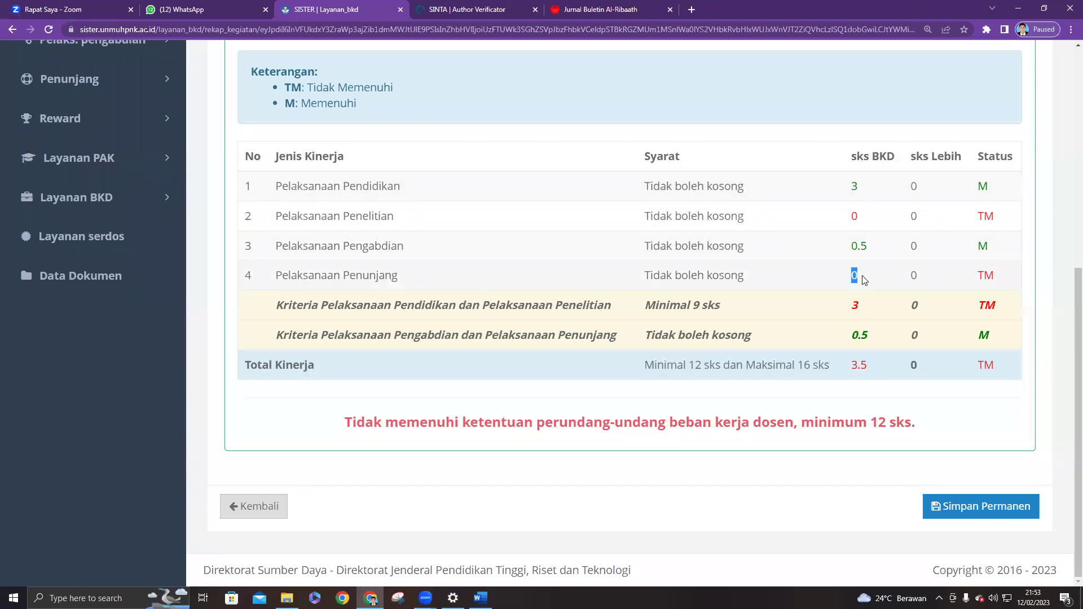
{"action": "double_click", "coordinate": [853, 365]}
{"action": "left_click_drag", "start_coordinate": [928, 430], "coordinate": [683, 473]}
{"action": "left_click", "coordinate": [829, 433]}
{"action": "left_click_drag", "start_coordinate": [803, 426], "coordinate": [919, 424]}
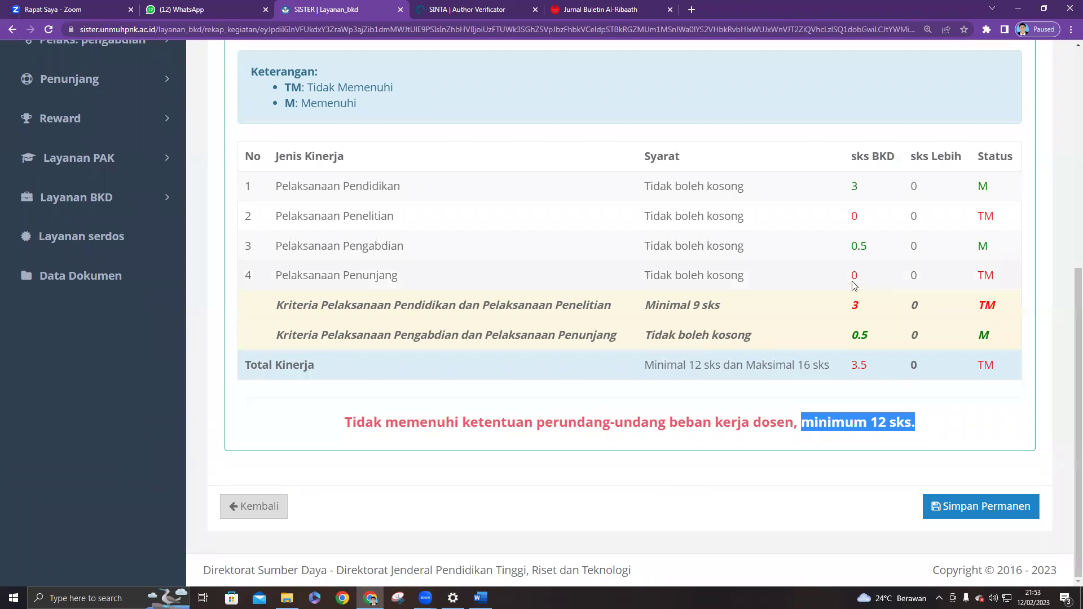
{"action": "left_click", "coordinate": [596, 63]}
{"action": "scroll", "coordinate": [727, 247], "scroll_direction": "up", "scroll_amount": 5}
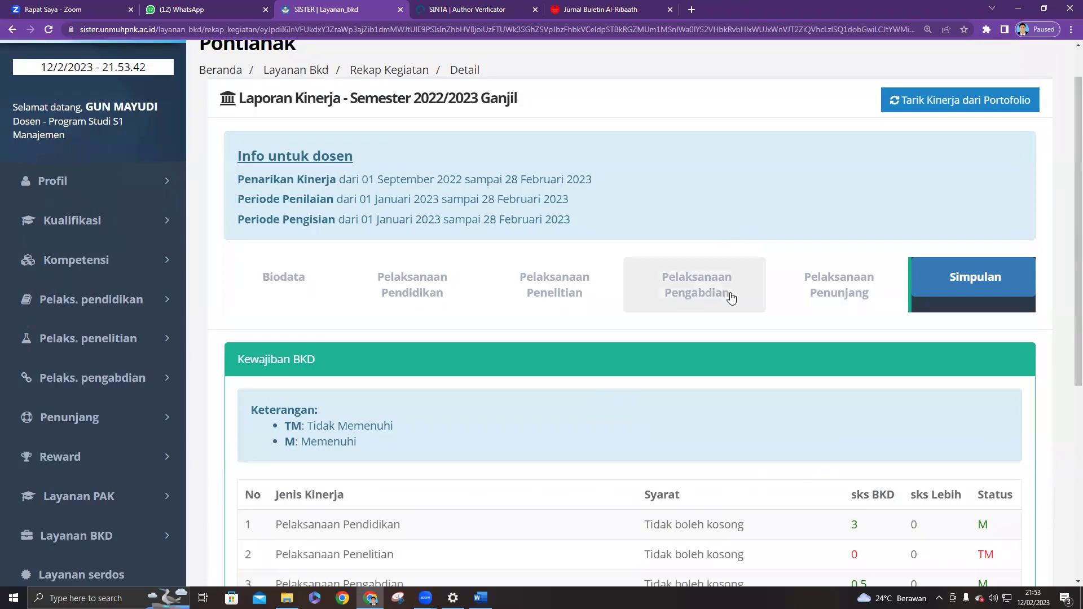
Try changing the Activate+ activity status from Selesai to Beban lebih and dismiss the refusal
{"action": "scroll", "coordinate": [660, 307], "scroll_direction": "down", "scroll_amount": 15}
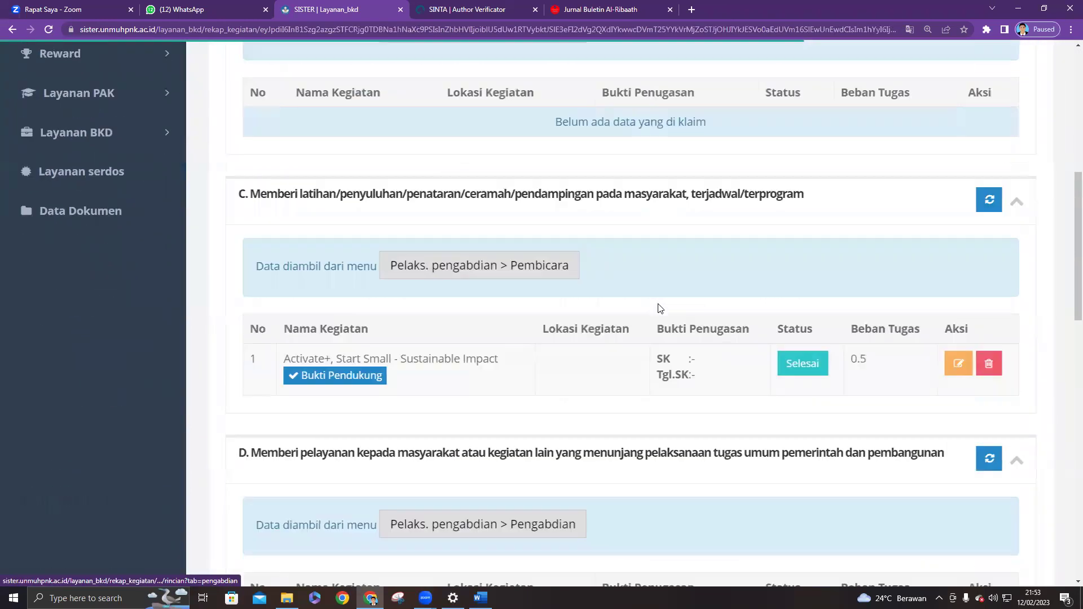
{"action": "scroll", "coordinate": [808, 255], "scroll_direction": "up", "scroll_amount": 4}
{"action": "left_click", "coordinate": [807, 255]}
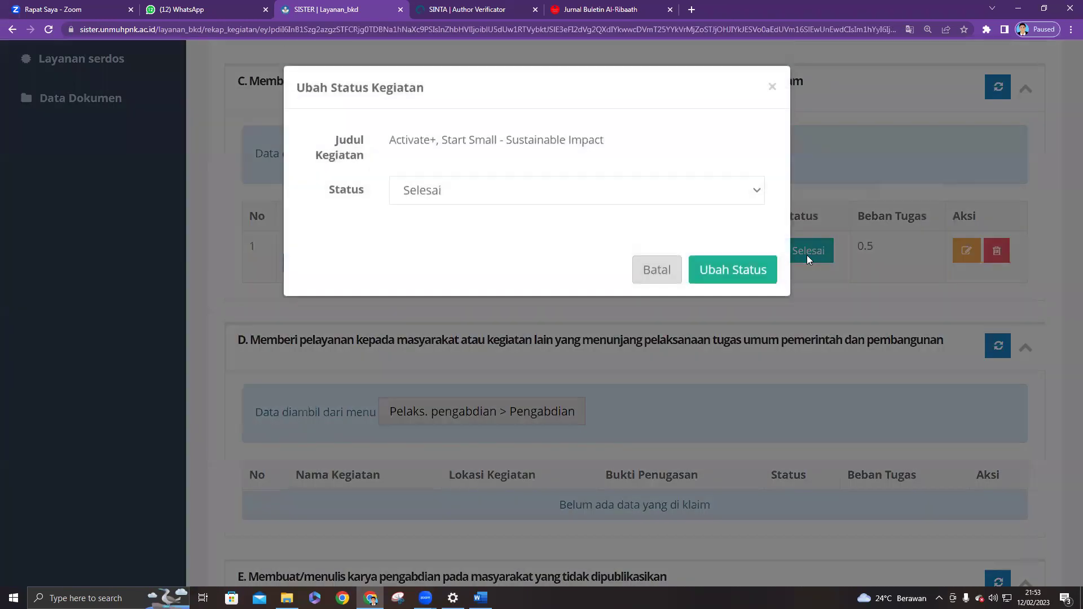
{"action": "left_click", "coordinate": [627, 191]}
{"action": "left_click", "coordinate": [496, 262]}
{"action": "left_click", "coordinate": [732, 273]}
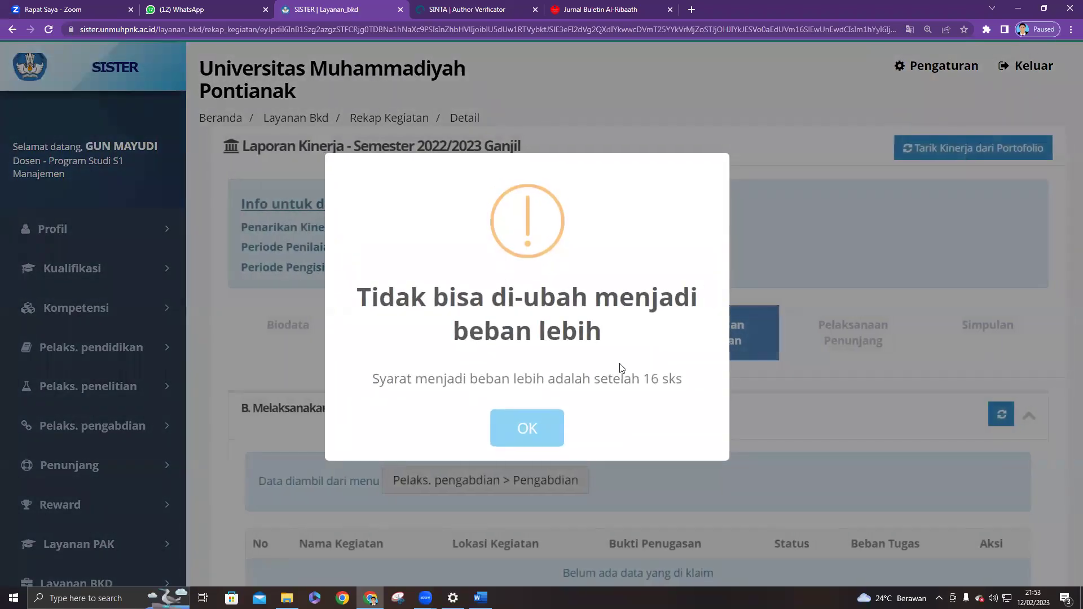
{"action": "left_click", "coordinate": [522, 428]}
Retry the Beban lebih status change, which is again refused for under 16 sks
{"action": "scroll", "coordinate": [874, 364], "scroll_direction": "down", "scroll_amount": 5}
{"action": "scroll", "coordinate": [874, 364], "scroll_direction": "down", "scroll_amount": 5}
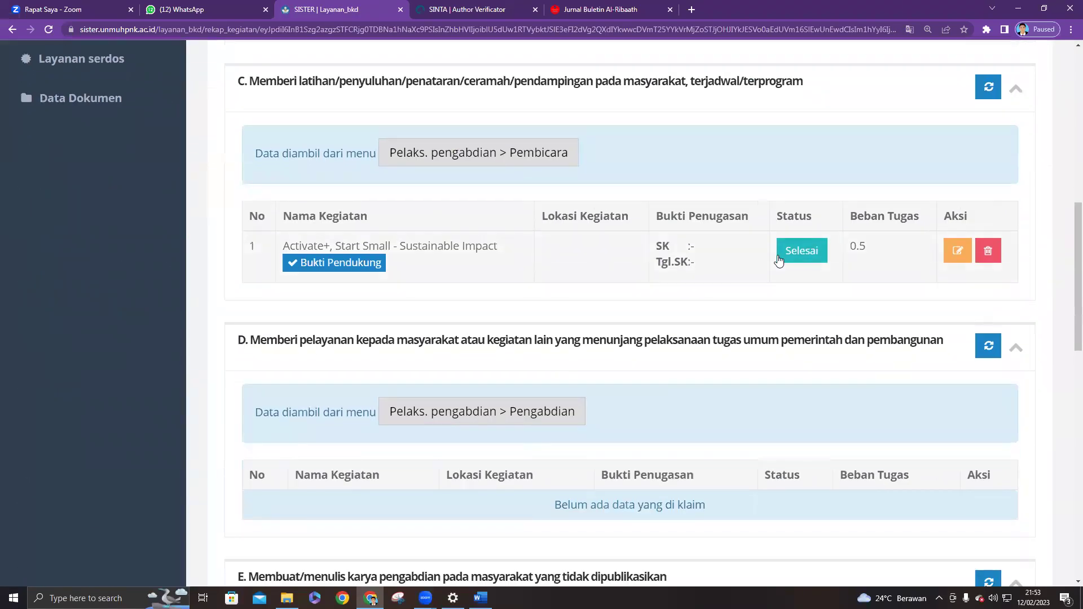
{"action": "left_click", "coordinate": [813, 258]}
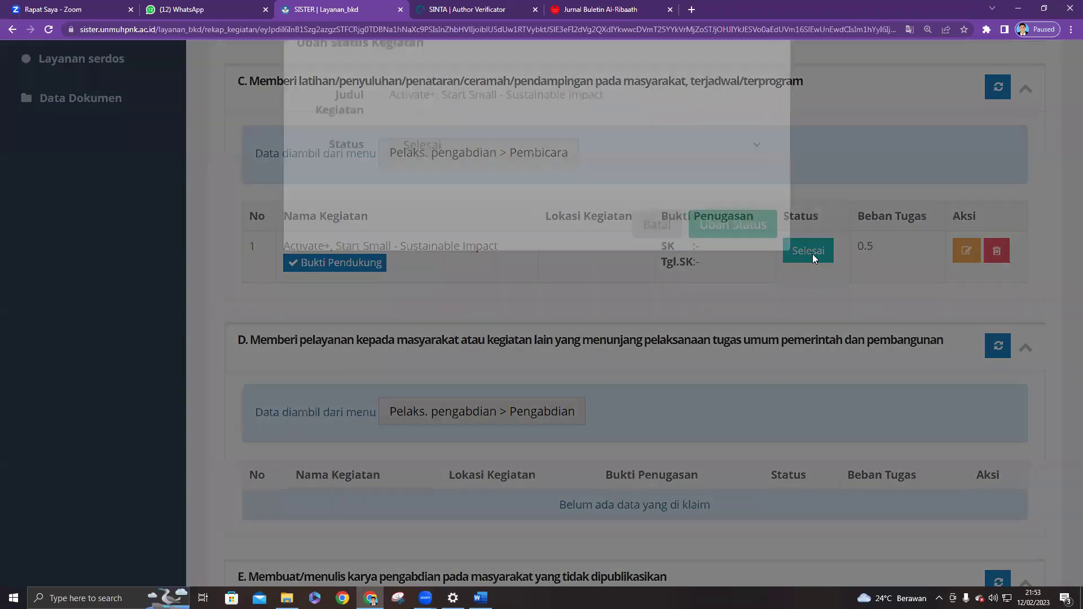
{"action": "left_click", "coordinate": [618, 199]}
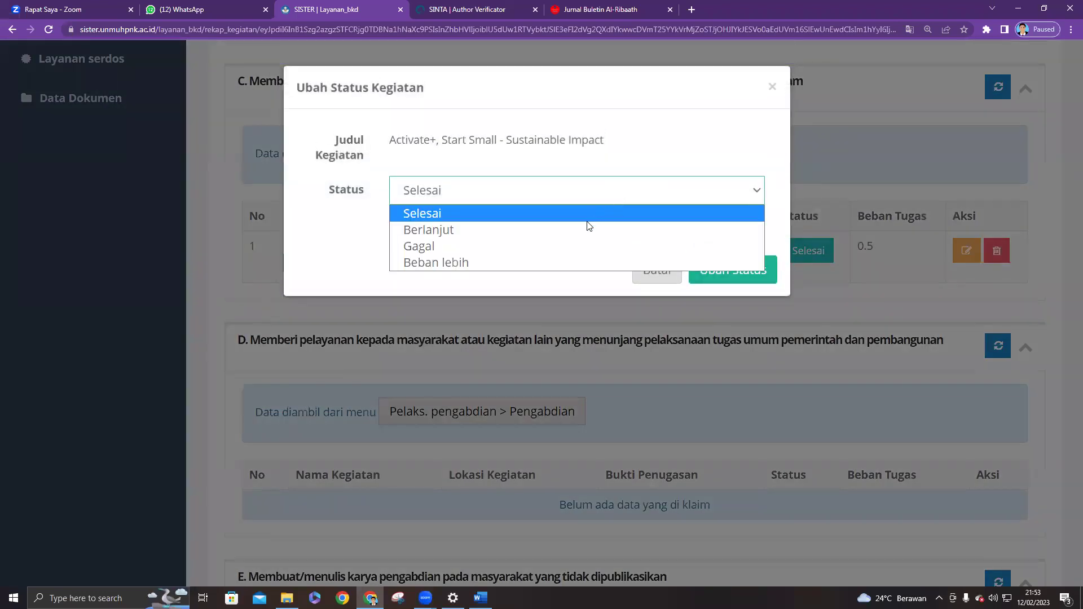
{"action": "left_click", "coordinate": [572, 261]}
{"action": "left_click", "coordinate": [714, 275]}
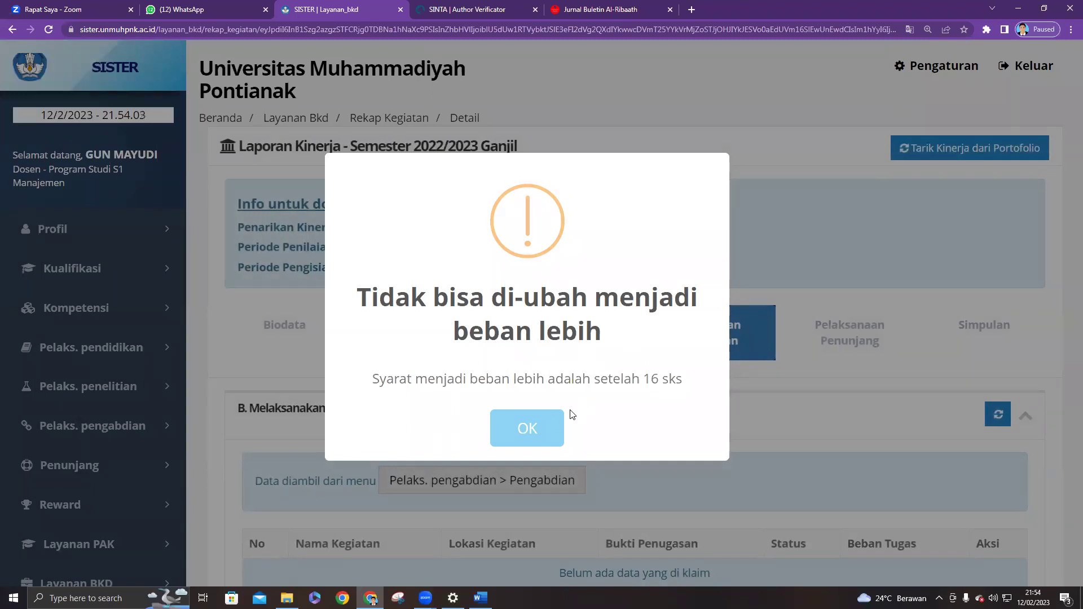
{"action": "left_click", "coordinate": [536, 428]}
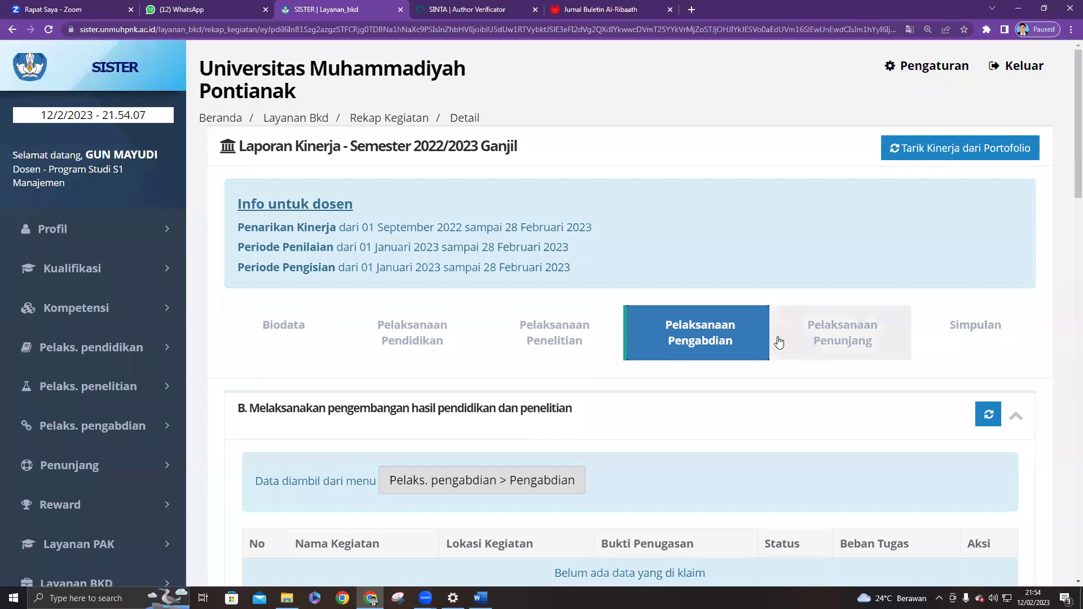
Leave the Activate+ status as Selesai, closing the status change without saving
{"action": "scroll", "coordinate": [762, 333], "scroll_direction": "down", "scroll_amount": 6}
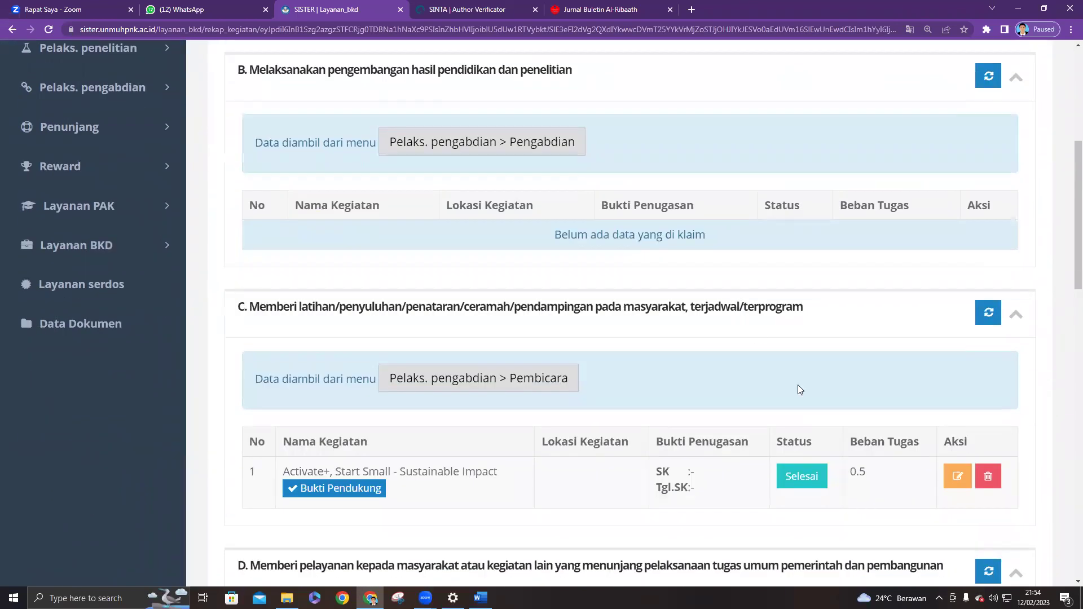
{"action": "left_click", "coordinate": [803, 477]}
{"action": "left_click", "coordinate": [658, 192]}
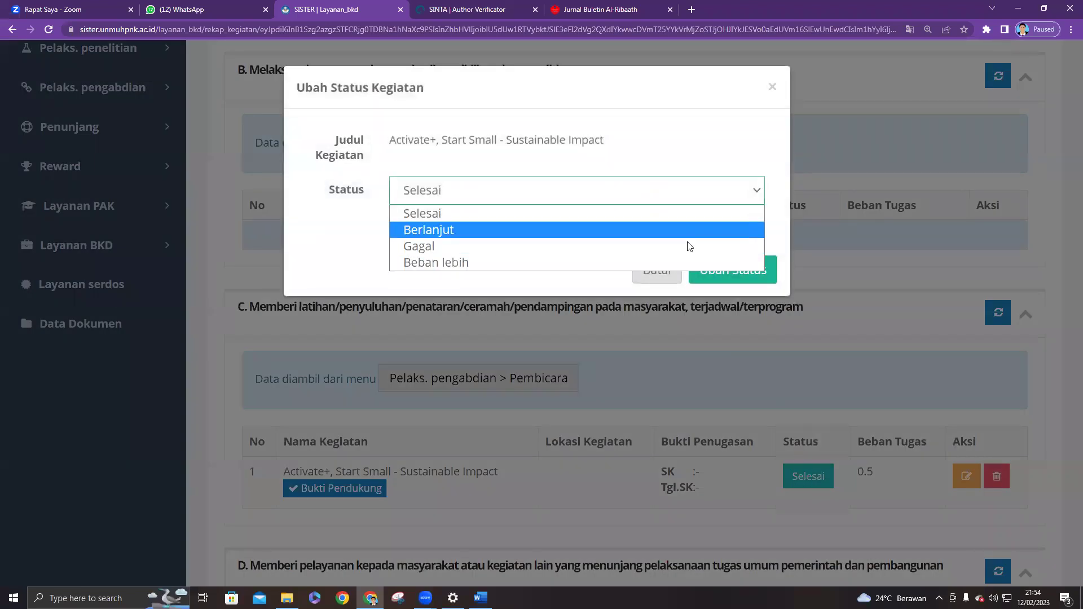
{"action": "left_click", "coordinate": [772, 88]}
{"action": "left_click", "coordinate": [773, 88]}
{"action": "scroll", "coordinate": [911, 160], "scroll_direction": "up", "scroll_amount": 6}
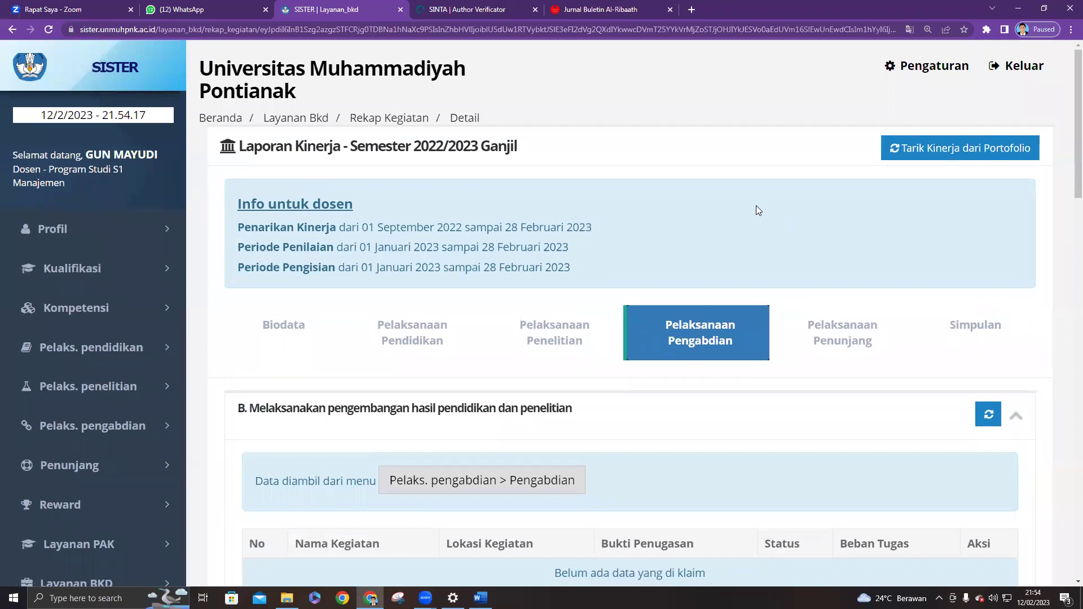
{"action": "left_click", "coordinate": [222, 9]}
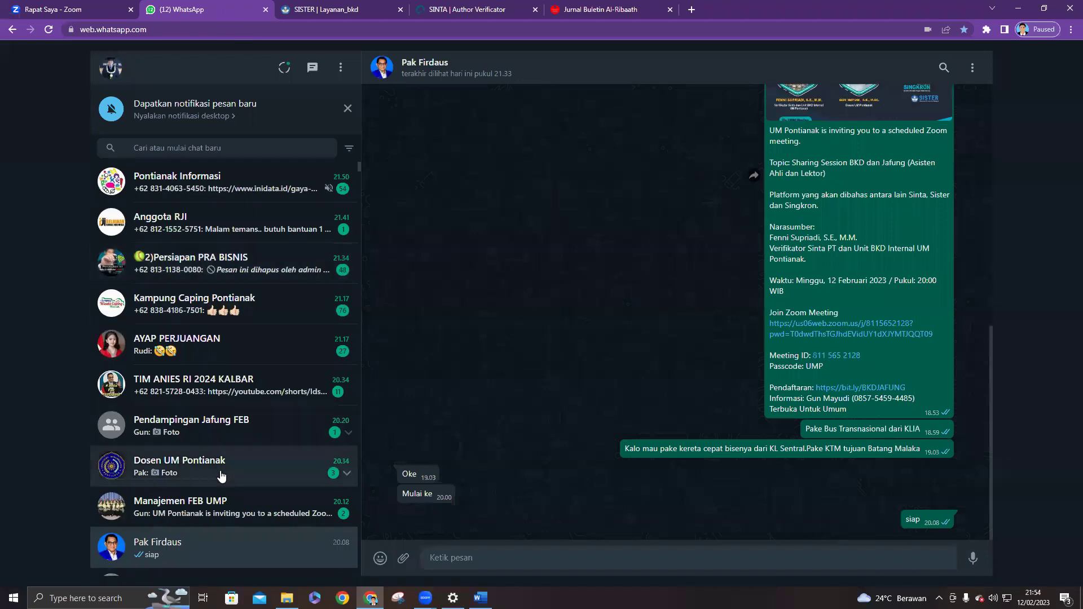
Open the Pendampingan Jafung FEB group chat in WhatsApp Web
{"action": "left_click", "coordinate": [192, 442]}
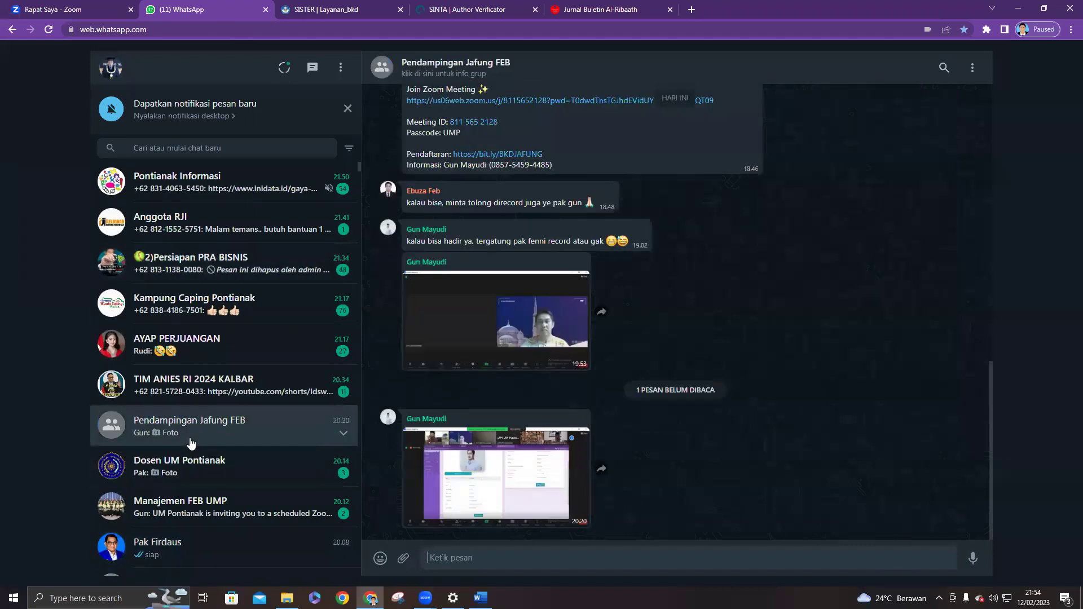
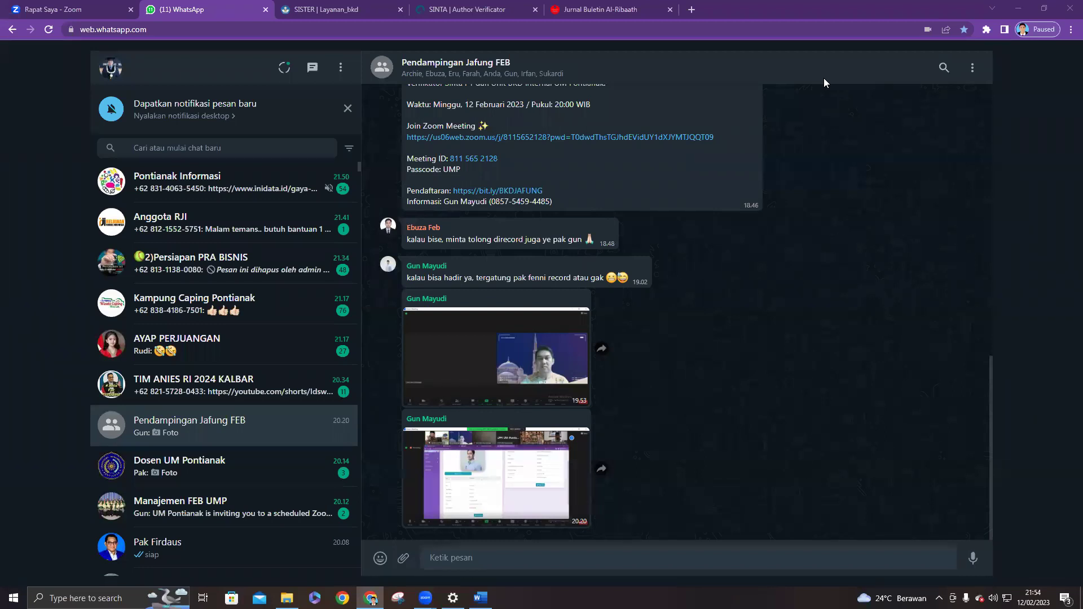
Switch to SISTER and show the Pelaksanaan Pendidikan teaching table of the 2022/2023 Ganjil report
{"action": "left_click", "coordinate": [339, 8]}
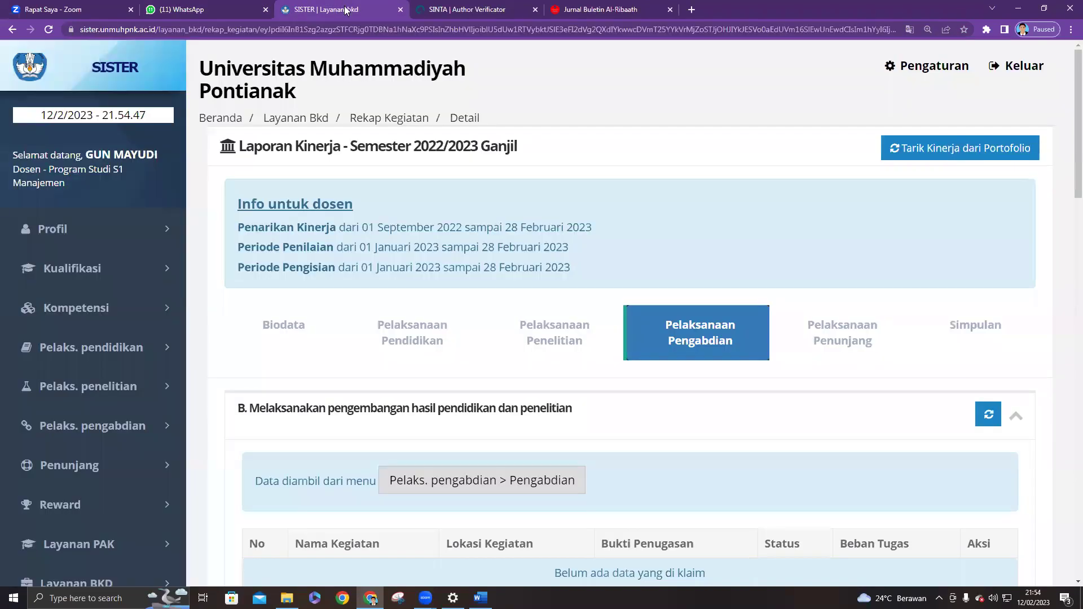
{"action": "scroll", "coordinate": [395, 311], "scroll_direction": "down", "scroll_amount": 2}
{"action": "scroll", "coordinate": [413, 325], "scroll_direction": "up", "scroll_amount": 2}
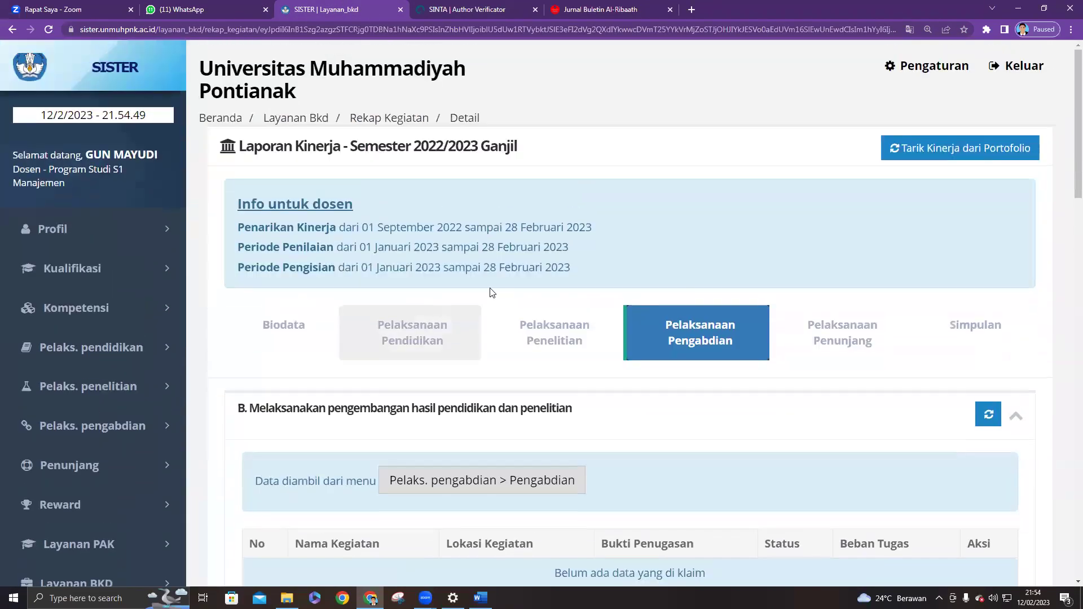
{"action": "scroll", "coordinate": [636, 255], "scroll_direction": "down", "scroll_amount": 2}
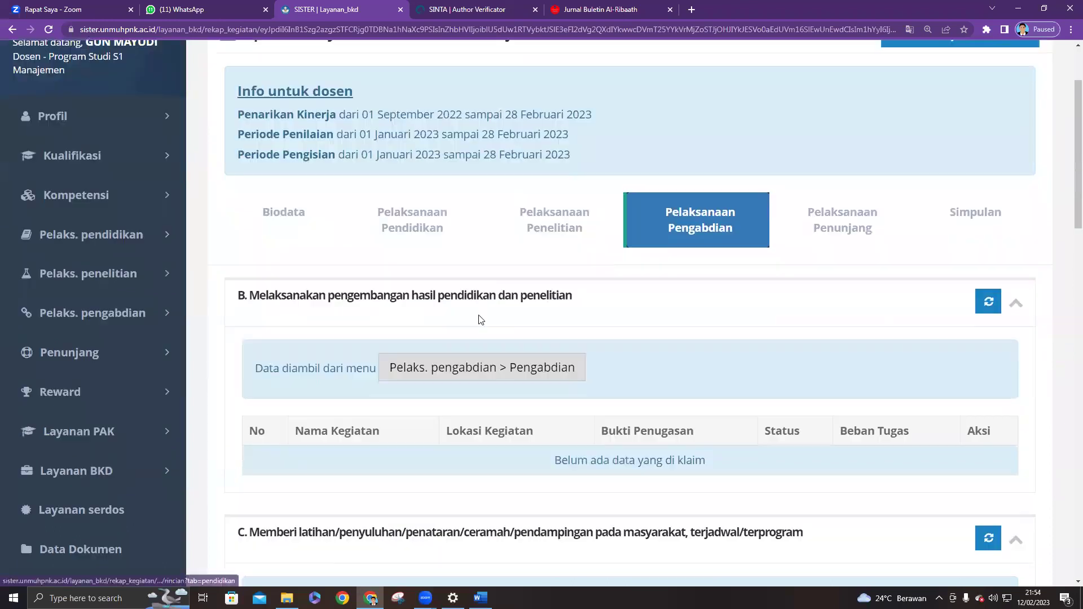
{"action": "scroll", "coordinate": [464, 318], "scroll_direction": "down", "scroll_amount": 6}
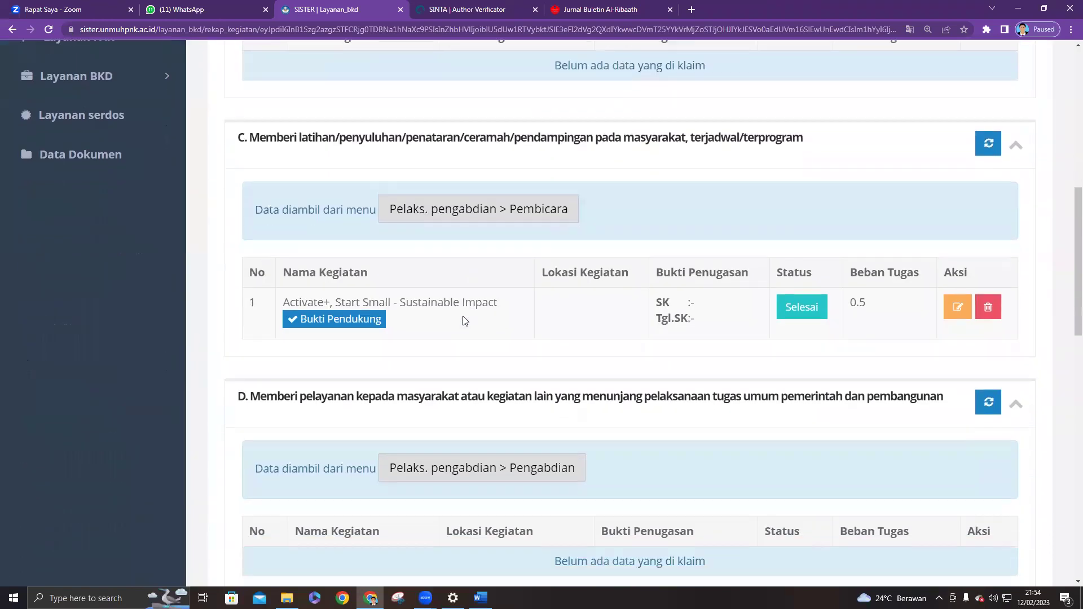
{"action": "scroll", "coordinate": [452, 304], "scroll_direction": "up", "scroll_amount": 5}
{"action": "left_click", "coordinate": [417, 175]}
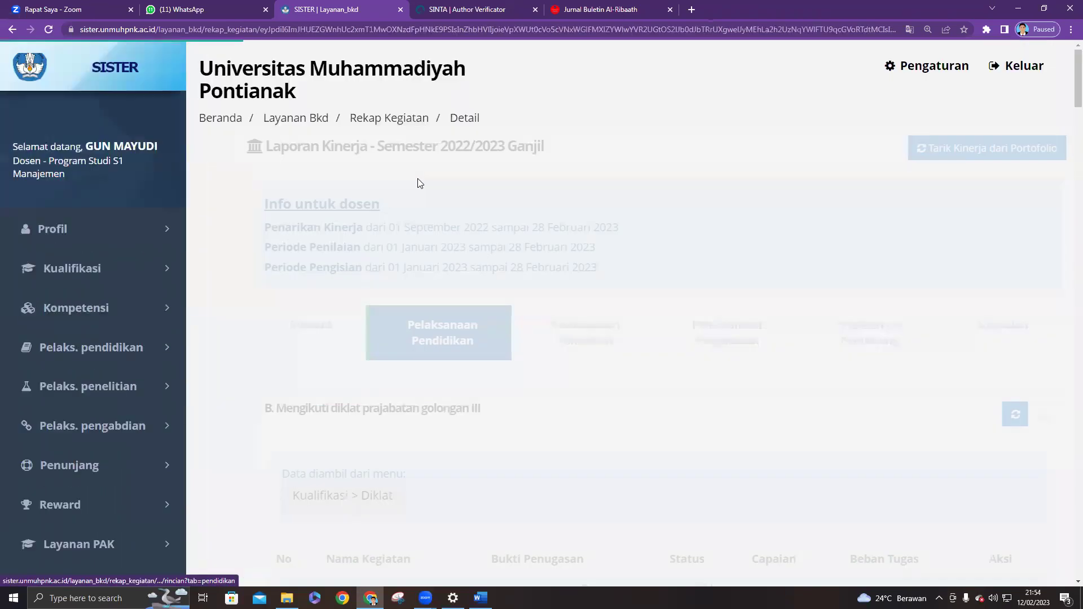
{"action": "scroll", "coordinate": [541, 310], "scroll_direction": "down", "scroll_amount": 12}
{"action": "scroll", "coordinate": [539, 314], "scroll_direction": "down", "scroll_amount": 7}
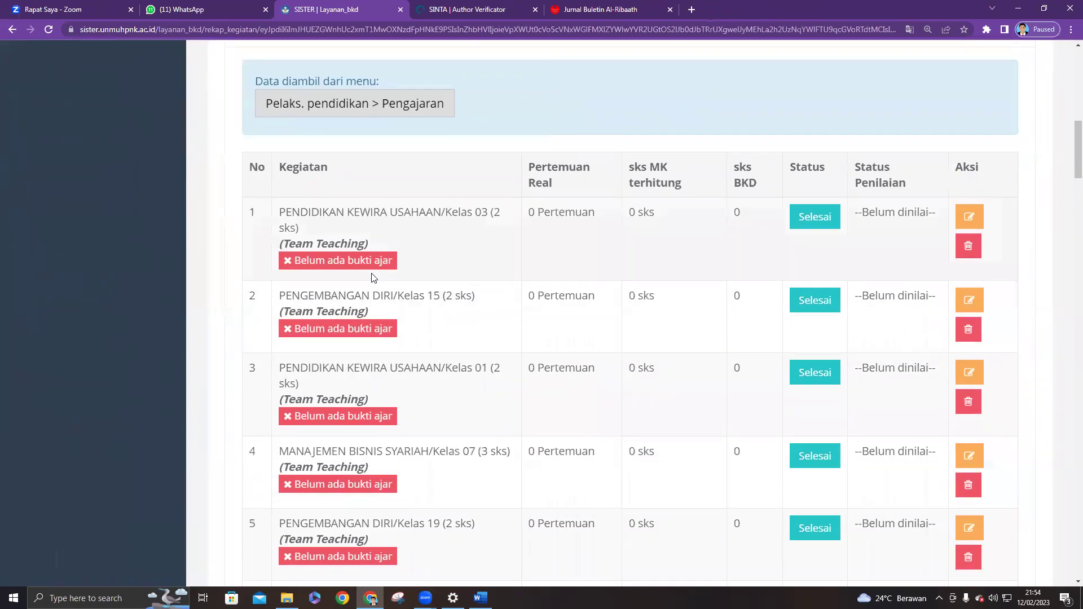
{"action": "scroll", "coordinate": [723, 263], "scroll_direction": "down", "scroll_amount": 6}
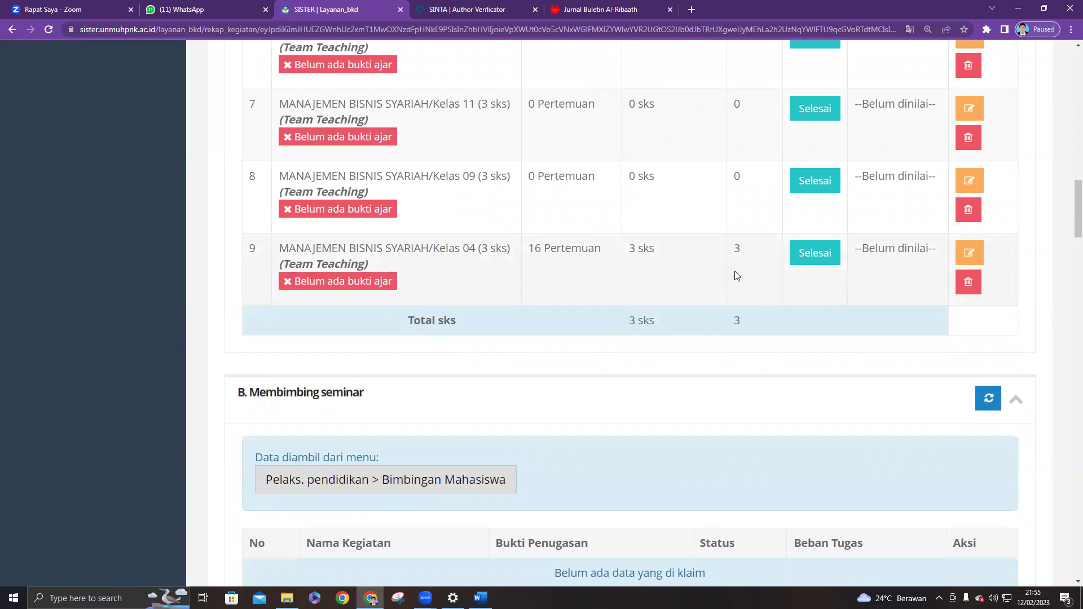
Open the Kelas 09 teaching record for editing, after briefly checking Kelas 04
{"action": "double_click", "coordinate": [736, 250]}
{"action": "left_click", "coordinate": [970, 254]}
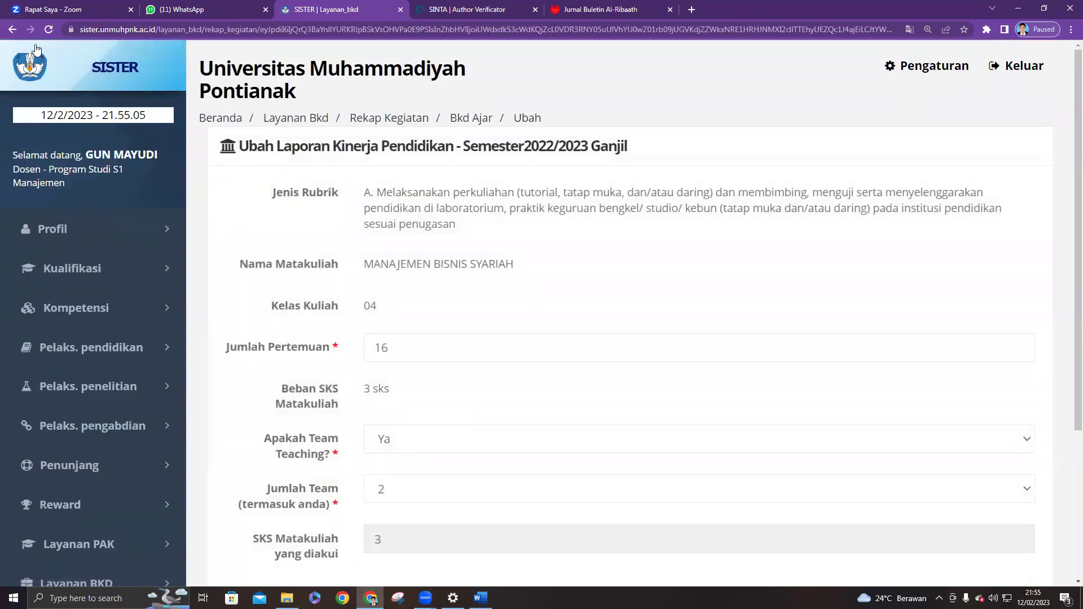
{"action": "left_click", "coordinate": [13, 29]}
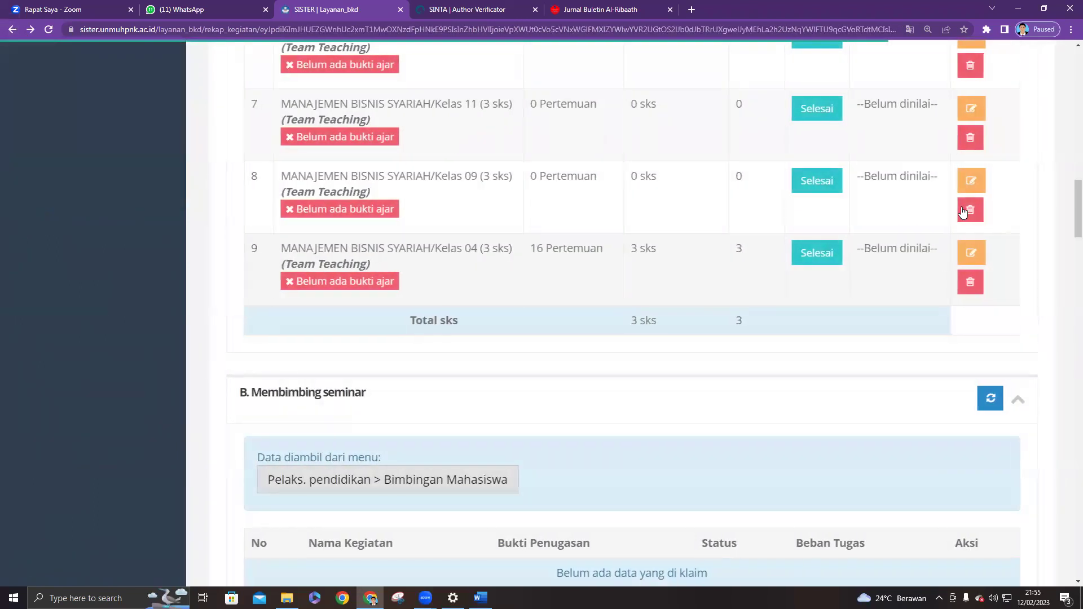
{"action": "left_click", "coordinate": [970, 192]}
Set Manajemen Bisnis Syariah Kelas 09 to 16 meetings, team teaching Ya with team of 3, and save
{"action": "scroll", "coordinate": [508, 395], "scroll_direction": "down", "scroll_amount": 5}
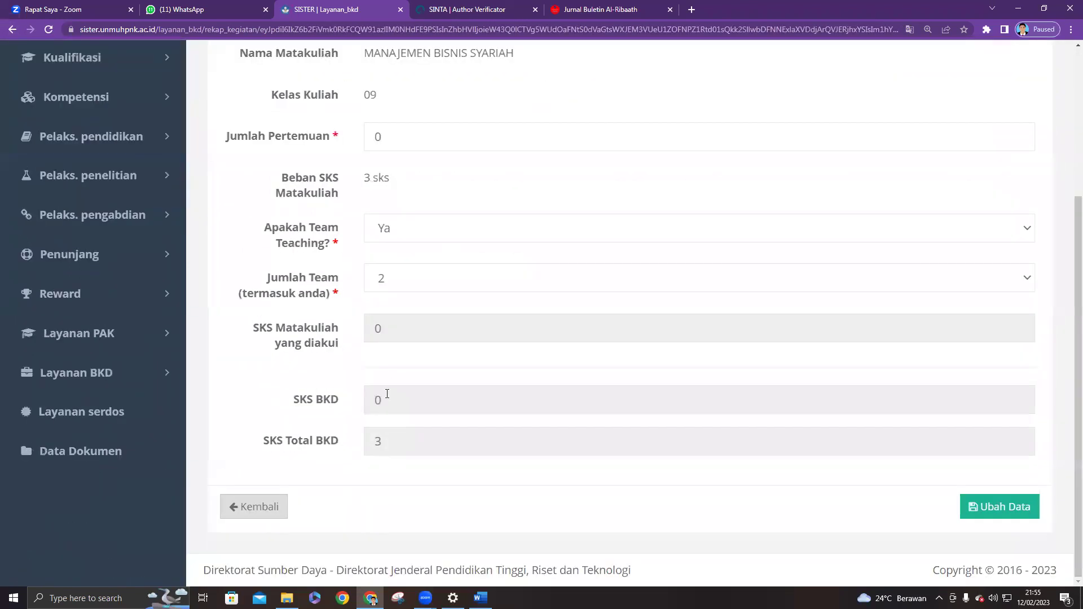
{"action": "double_click", "coordinate": [404, 136]}
{"action": "type", "text": "16"}
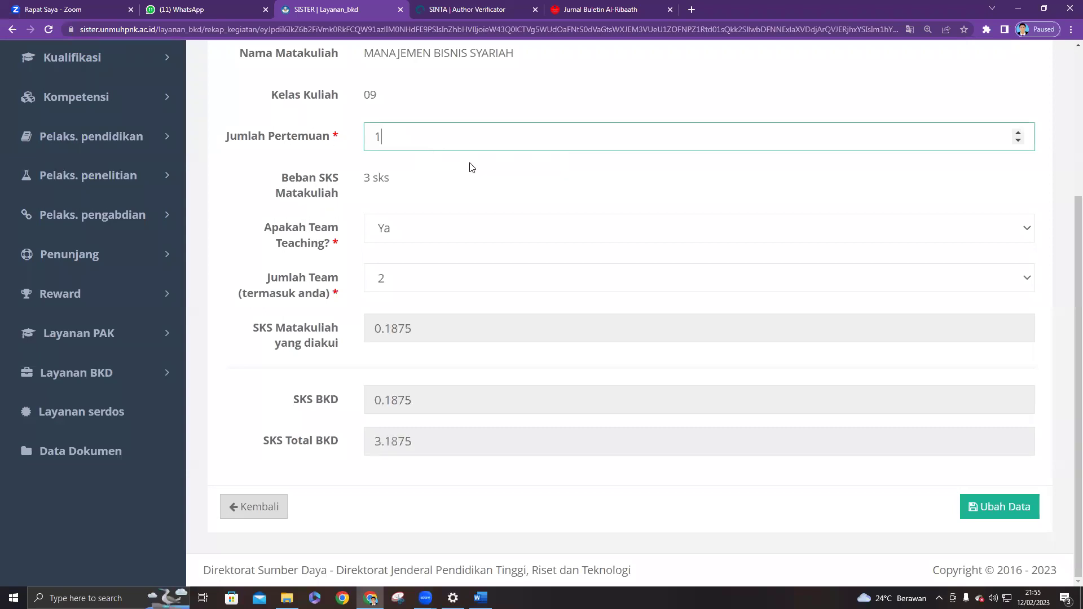
{"action": "left_click", "coordinate": [390, 232]}
{"action": "left_click", "coordinate": [384, 269]}
{"action": "left_click", "coordinate": [416, 278]}
{"action": "left_click", "coordinate": [408, 316]}
{"action": "left_click", "coordinate": [1007, 509]}
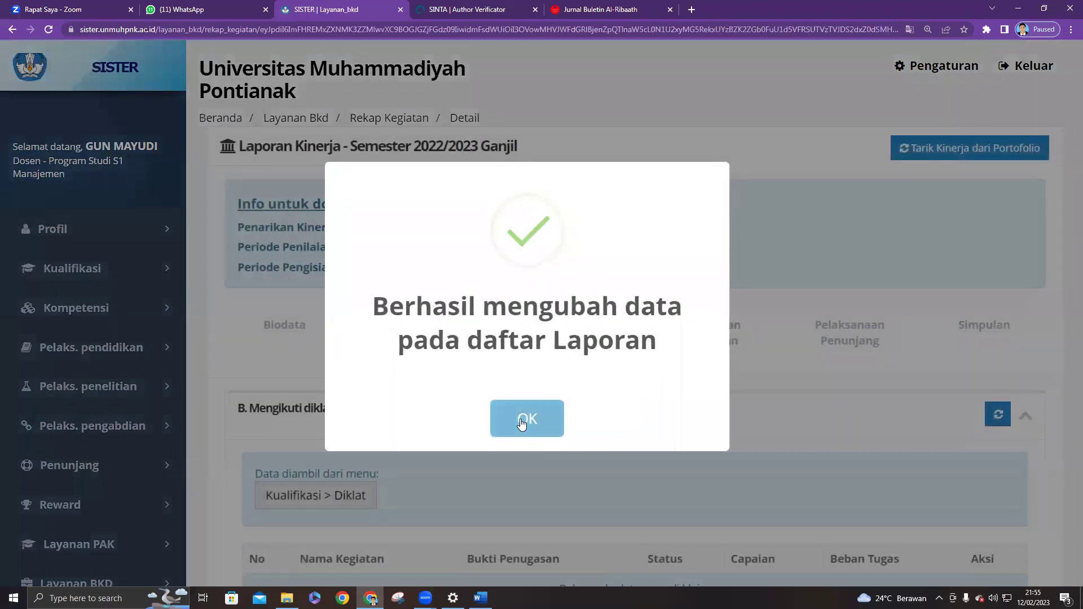
{"action": "left_click", "coordinate": [526, 436]}
{"action": "scroll", "coordinate": [715, 316], "scroll_direction": "down", "scroll_amount": 15}
{"action": "scroll", "coordinate": [451, 322], "scroll_direction": "up", "scroll_amount": 2}
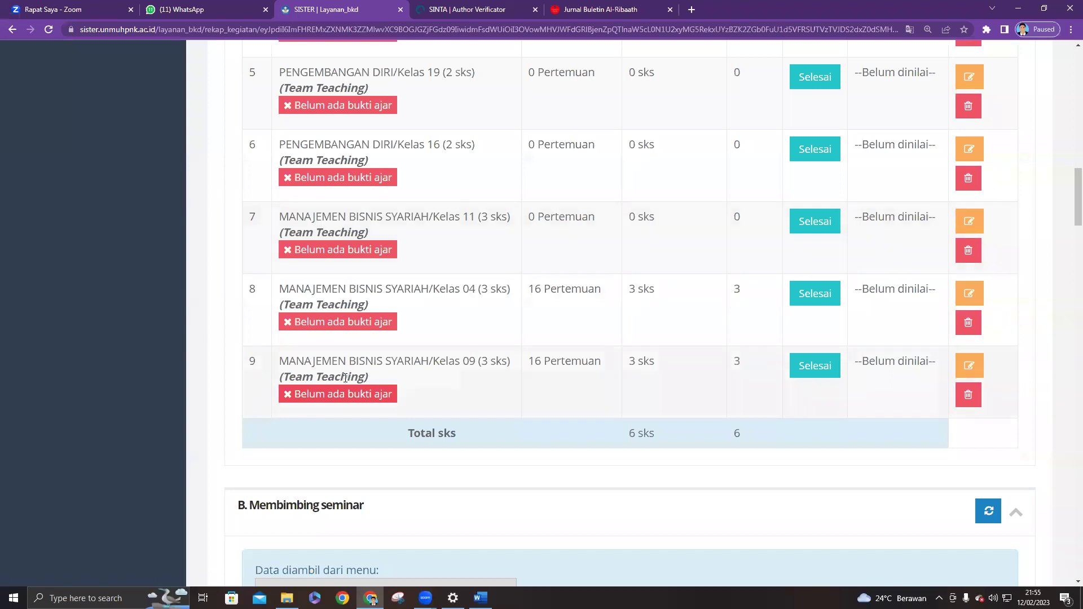
Open the Kelas 09 supporting-document form and copy the journal article PDF address from a new tab
{"action": "left_click", "coordinate": [347, 395]}
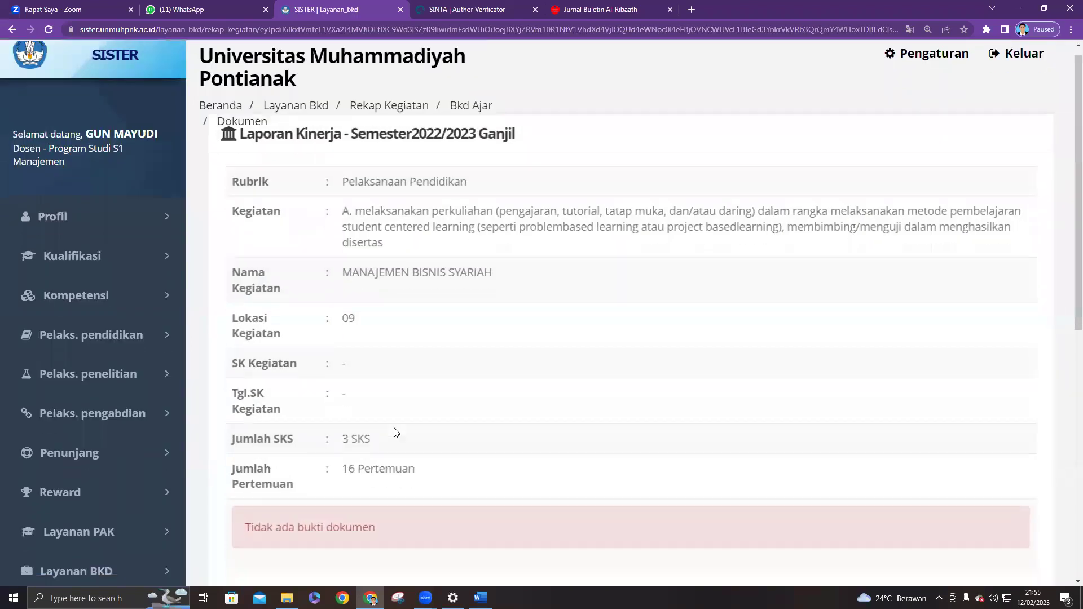
{"action": "scroll", "coordinate": [396, 432], "scroll_direction": "down", "scroll_amount": 8}
{"action": "left_click", "coordinate": [415, 420]}
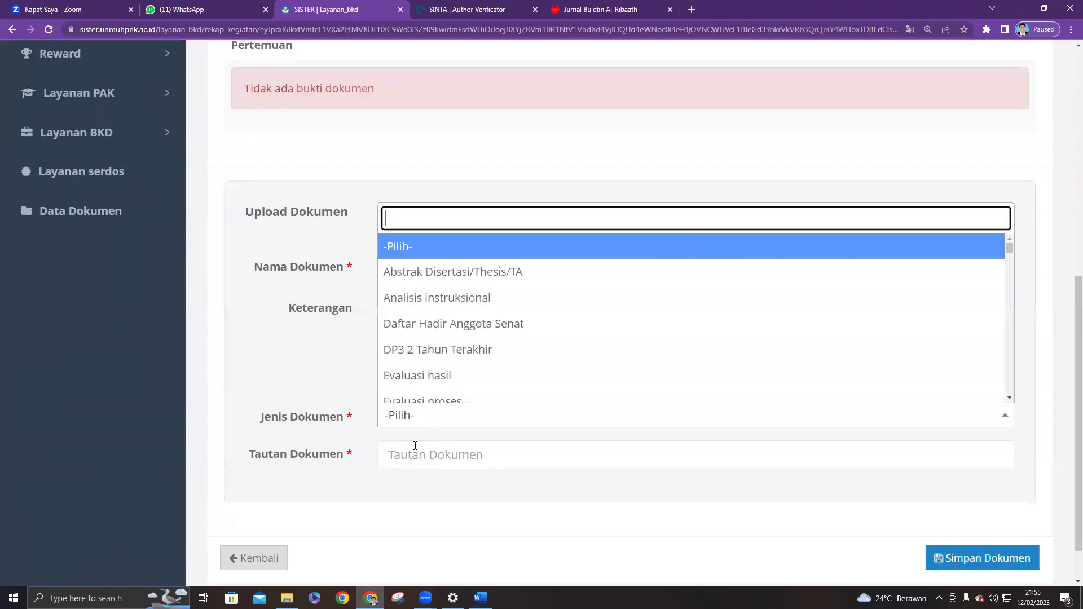
{"action": "scroll", "coordinate": [419, 361], "scroll_direction": "down", "scroll_amount": 12}
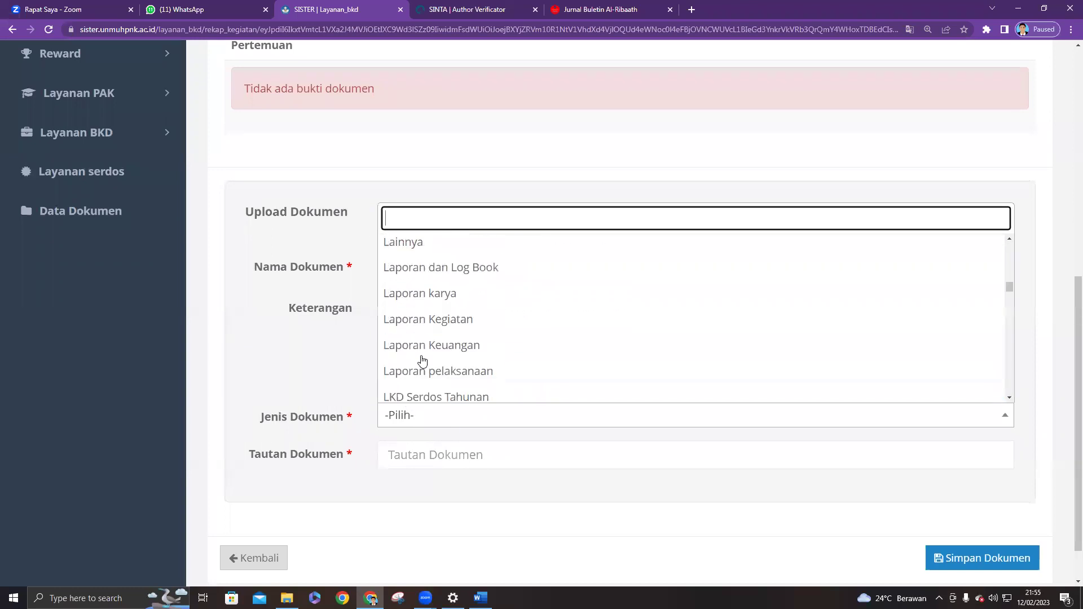
{"action": "left_click", "coordinate": [692, 9]}
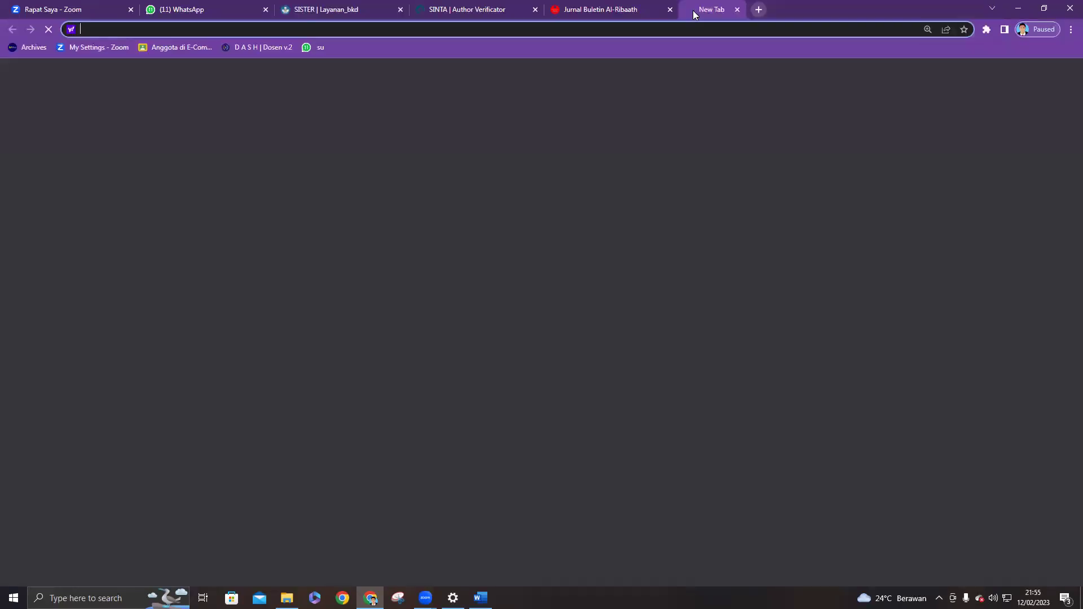
{"action": "type", "text": "fennisupriadi.com"}
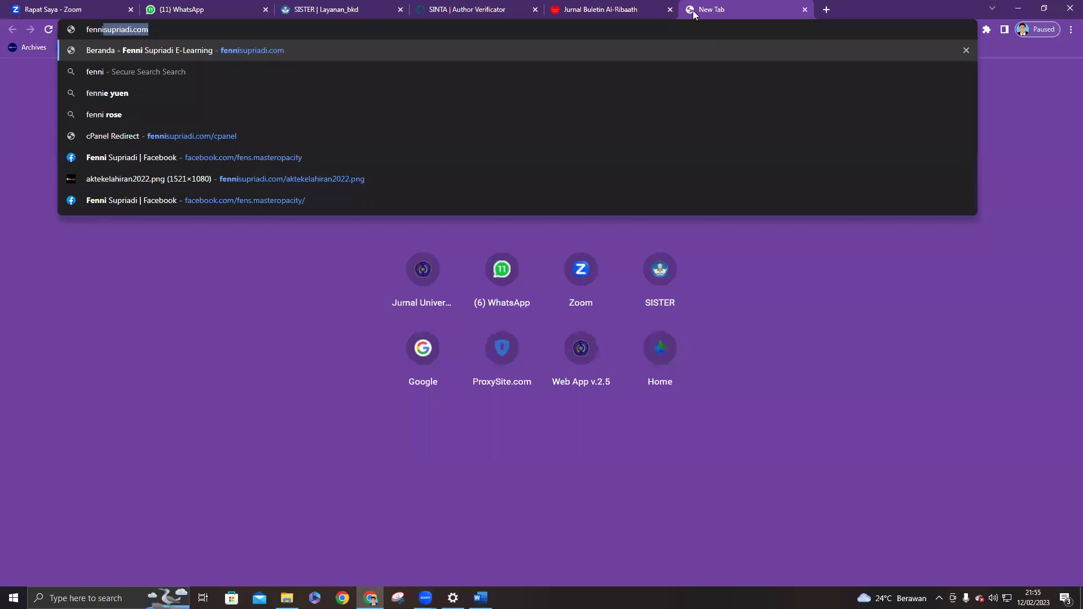
{"action": "key", "text": "End"}
{"action": "key", "text": "ctrl+a"}
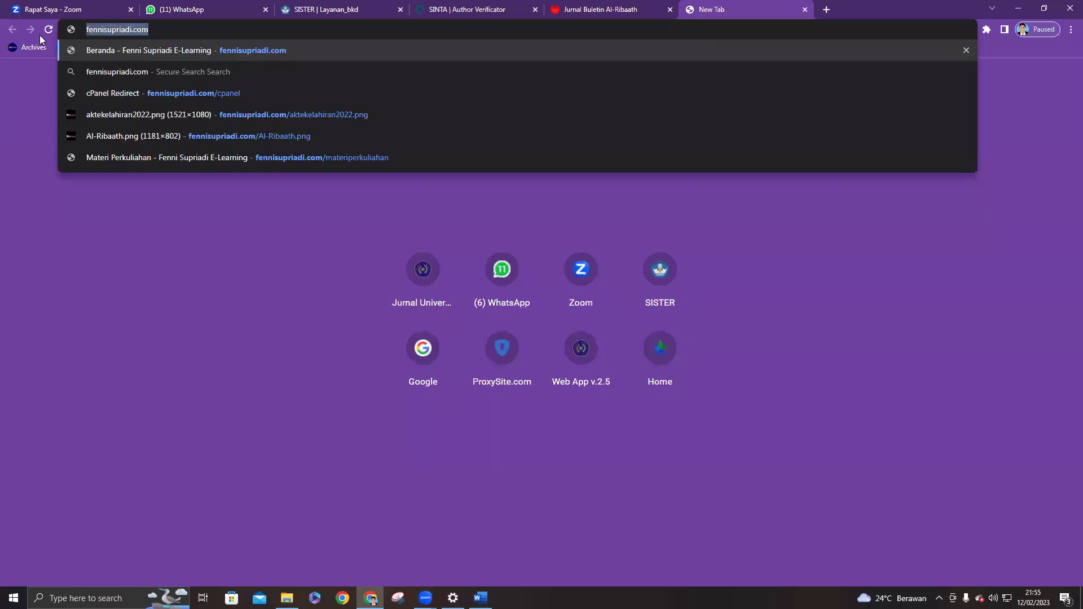
{"action": "left_click", "coordinate": [341, 13]}
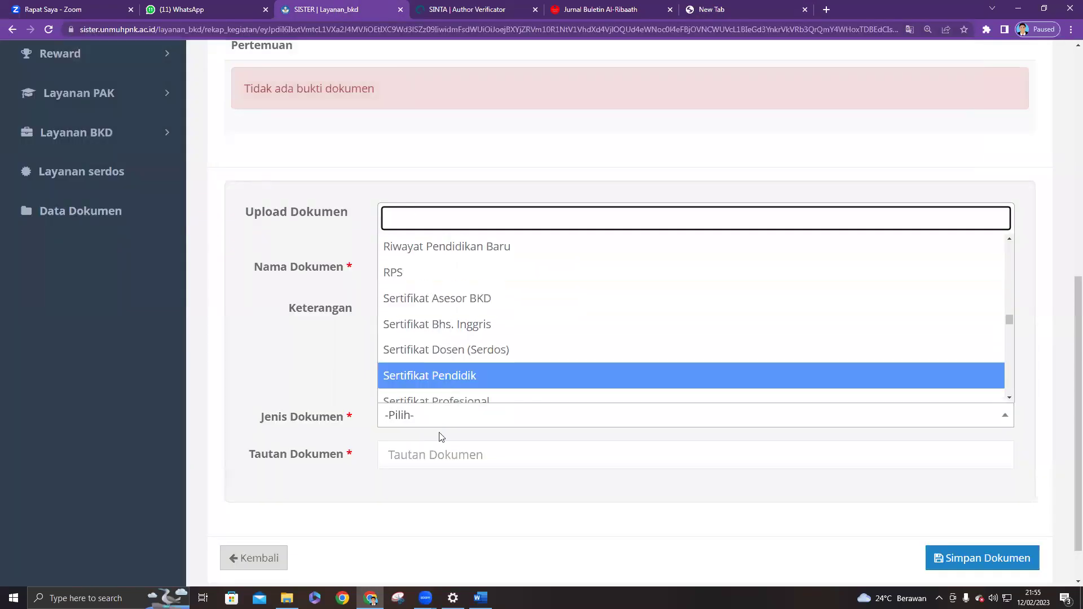
Add document 'a' of type Laporan karya with the pasted PDF link and save it
{"action": "left_click", "coordinate": [428, 269]}
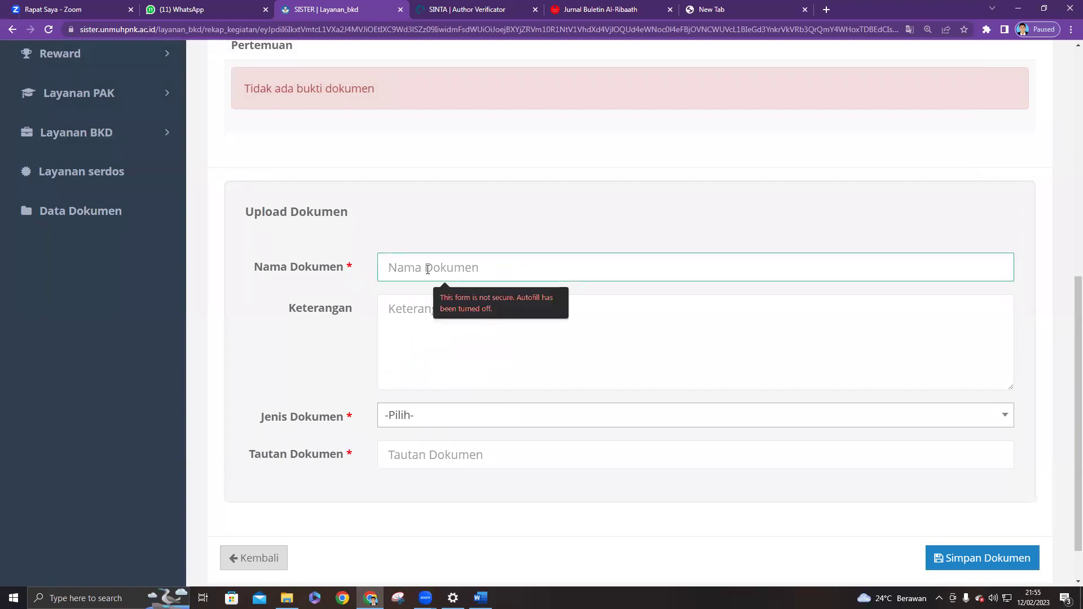
{"action": "type", "text": "a"}
{"action": "left_click", "coordinate": [413, 422]}
{"action": "scroll", "coordinate": [429, 395], "scroll_direction": "down", "scroll_amount": 10}
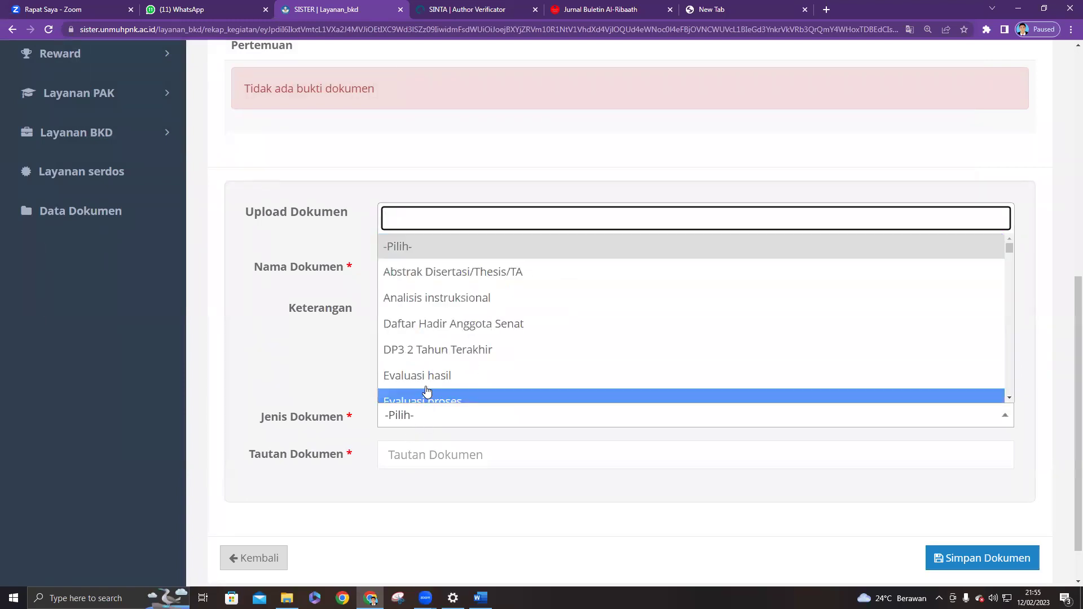
{"action": "scroll", "coordinate": [434, 412], "scroll_direction": "down", "scroll_amount": 2}
{"action": "scroll", "coordinate": [430, 319], "scroll_direction": "down", "scroll_amount": 8}
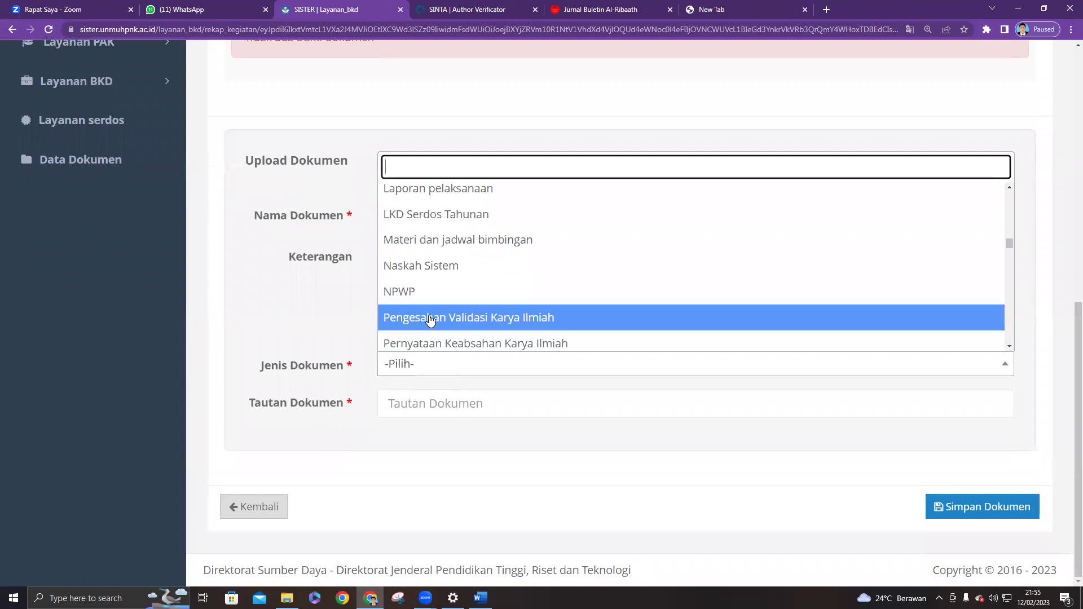
{"action": "scroll", "coordinate": [430, 319], "scroll_direction": "down", "scroll_amount": 12}
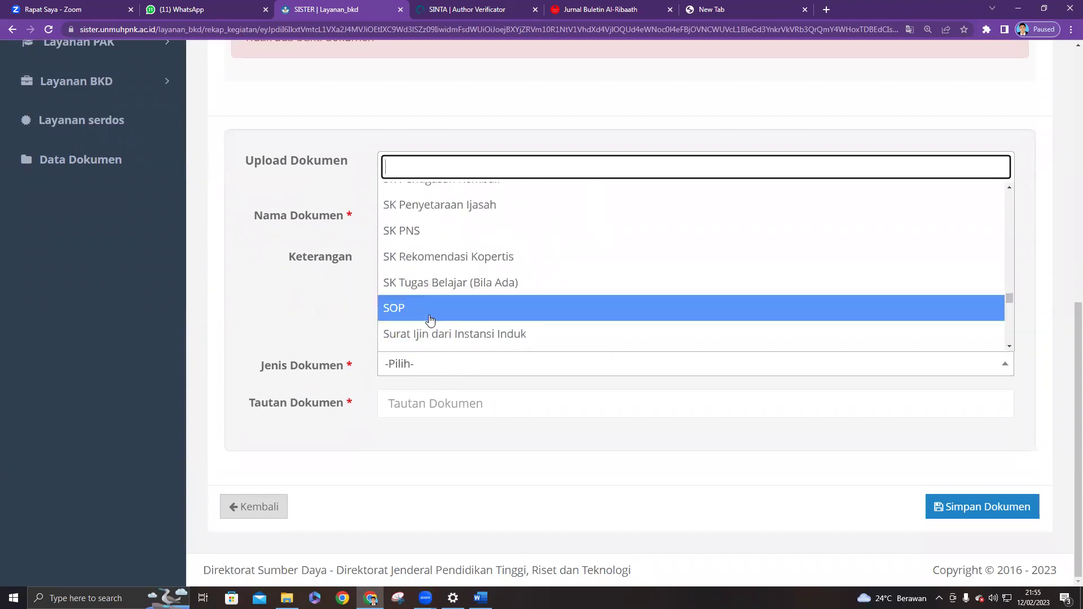
{"action": "type", "text": "la"}
{"action": "scroll", "coordinate": [429, 256], "scroll_direction": "up", "scroll_amount": 5}
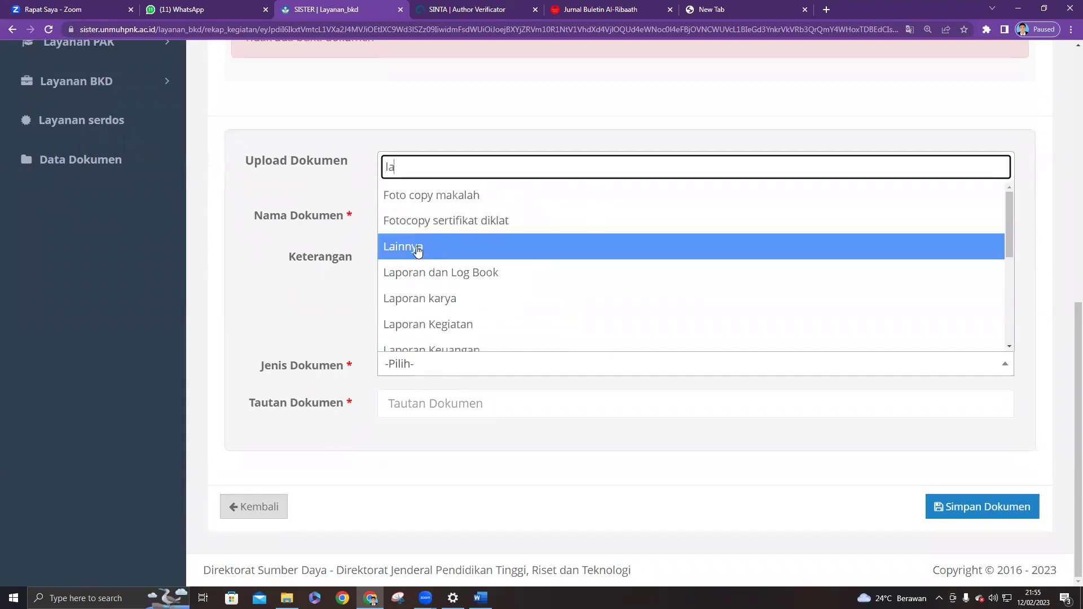
{"action": "left_click", "coordinate": [429, 298]}
{"action": "left_click", "coordinate": [433, 404]}
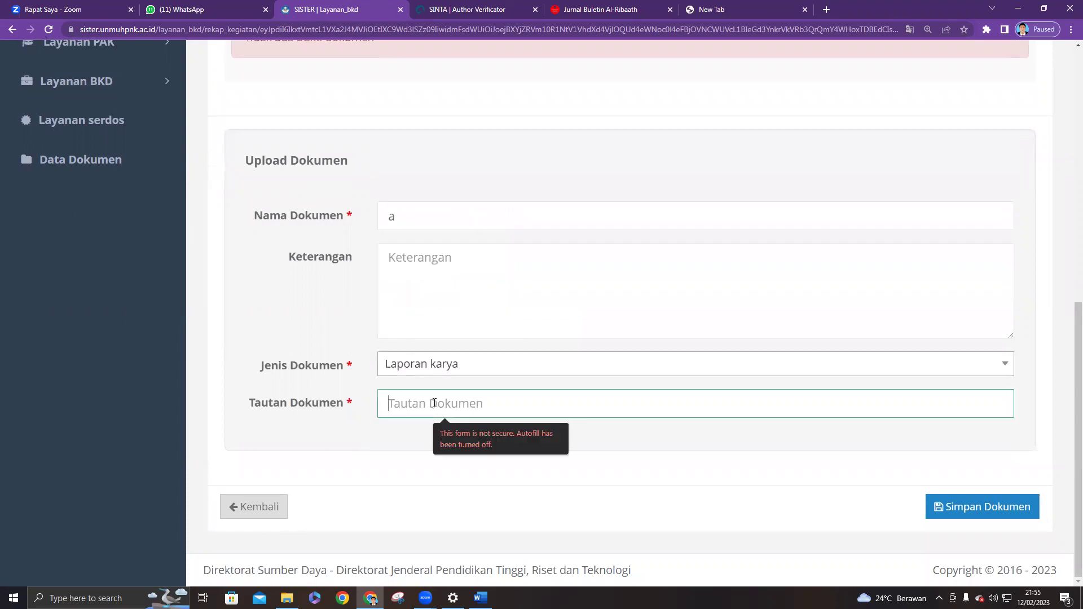
{"action": "right_click", "coordinate": [434, 403]}
{"action": "left_click", "coordinate": [462, 491]}
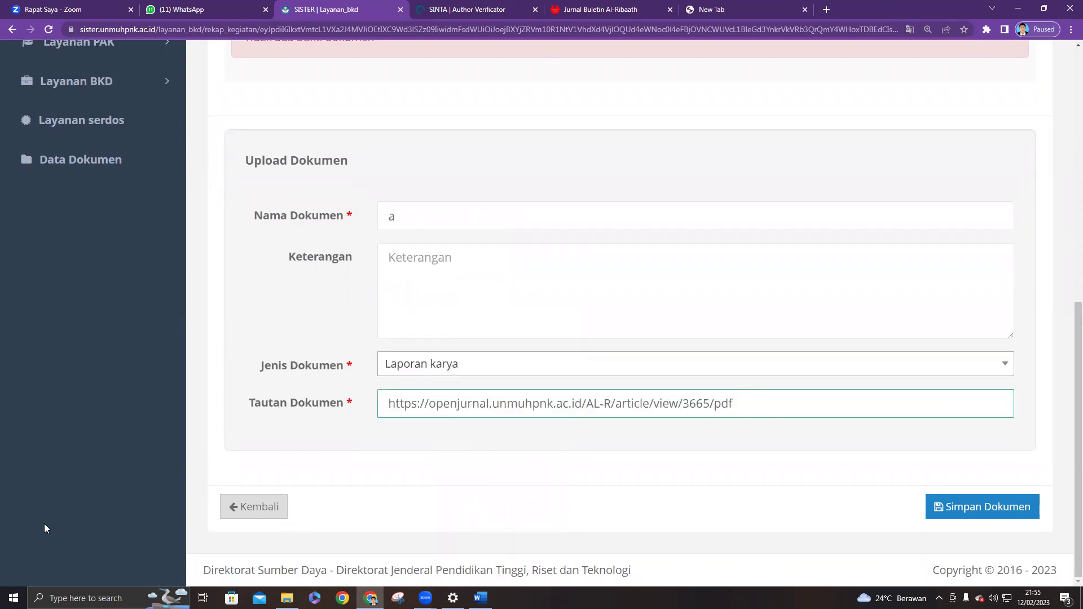
{"action": "left_click", "coordinate": [978, 513]}
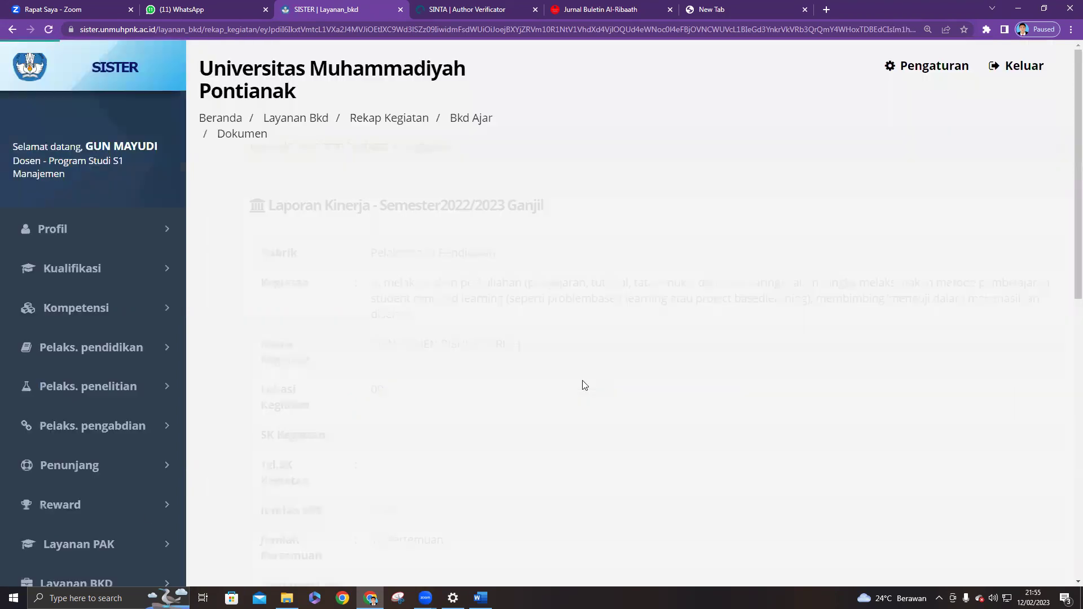
{"action": "scroll", "coordinate": [601, 372], "scroll_direction": "down", "scroll_amount": 7}
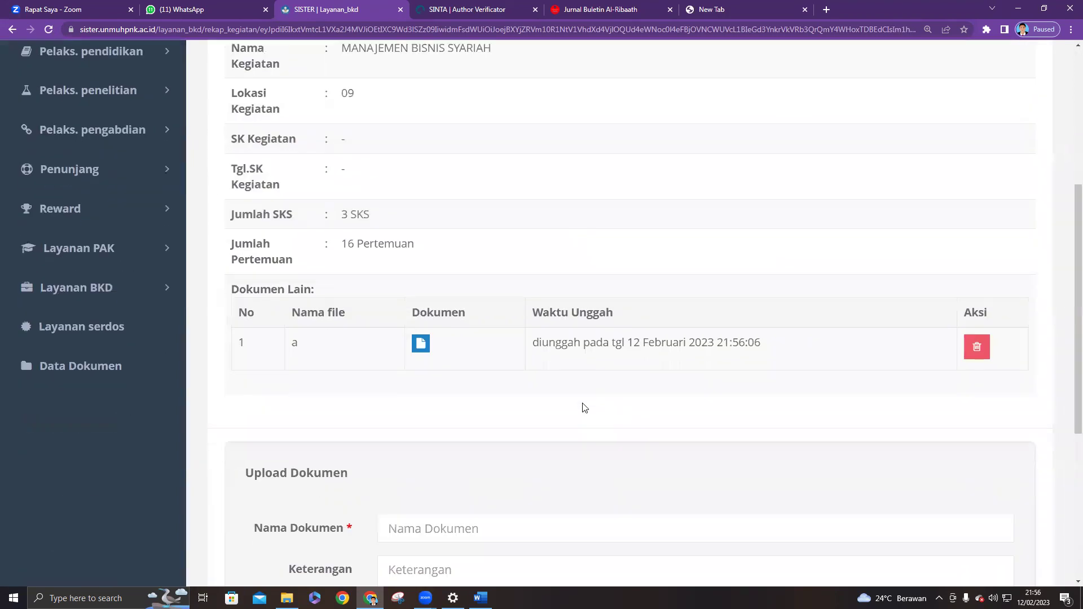
Confirm the uploaded document link opens, then return to the Bkd Ajar listing
{"action": "left_click", "coordinate": [421, 192]}
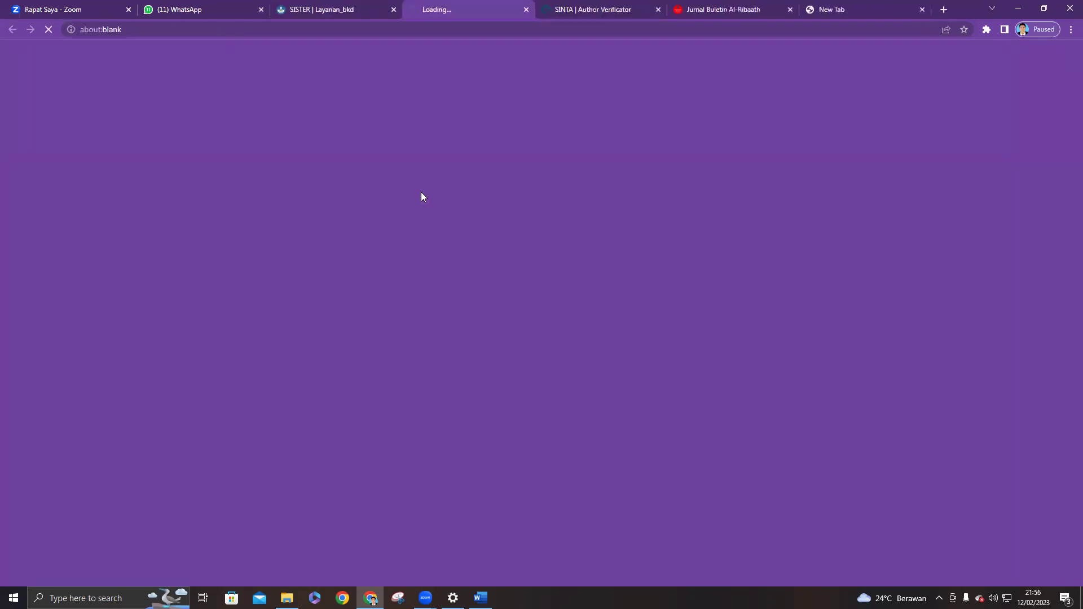
{"action": "left_click", "coordinate": [526, 10]}
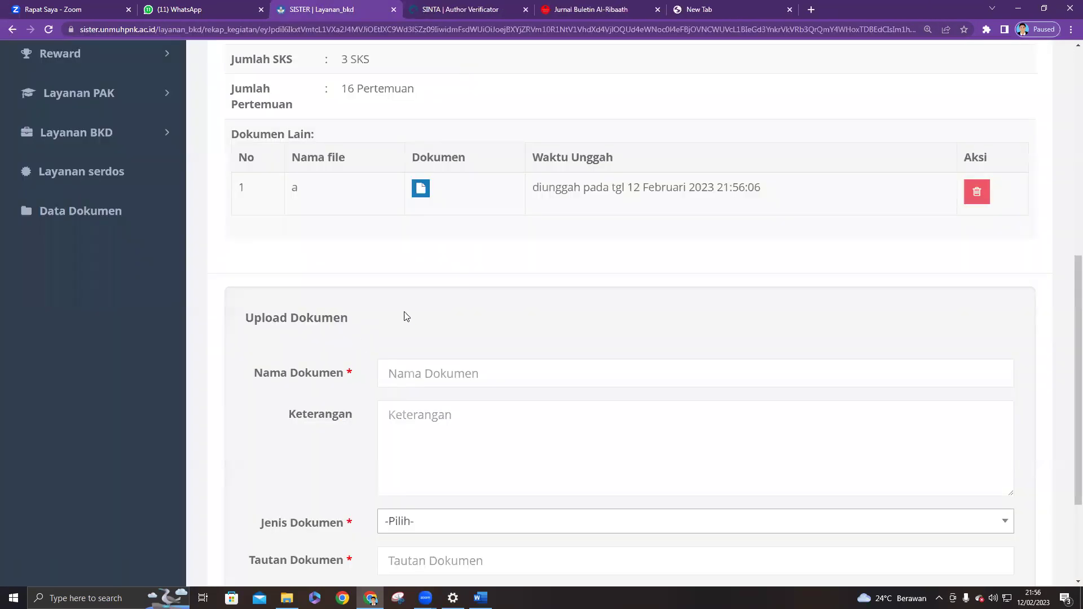
{"action": "scroll", "coordinate": [677, 341], "scroll_direction": "up", "scroll_amount": 8}
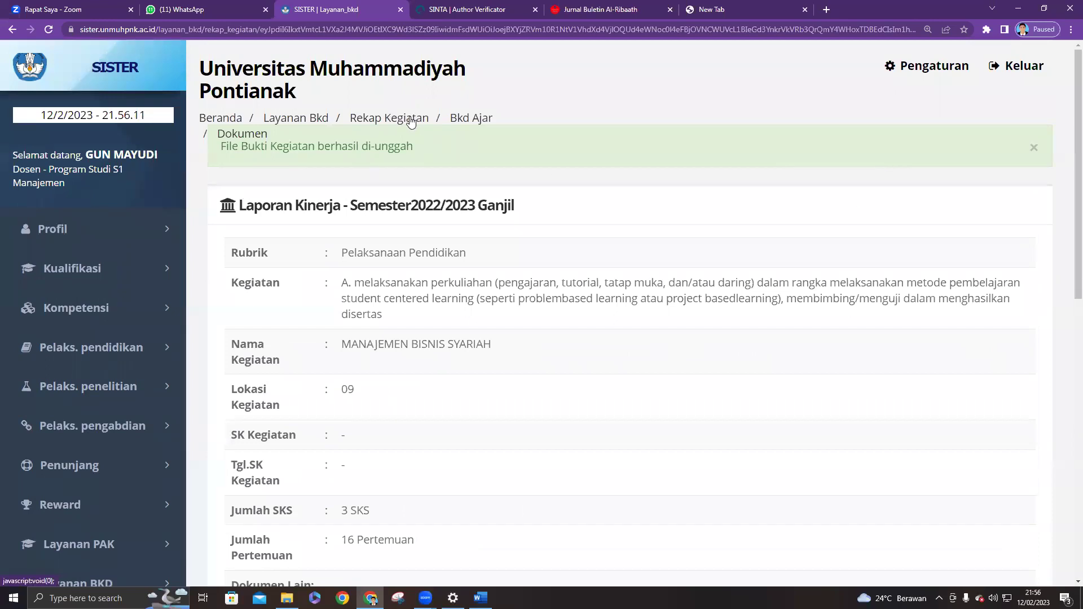
{"action": "left_click", "coordinate": [457, 118]}
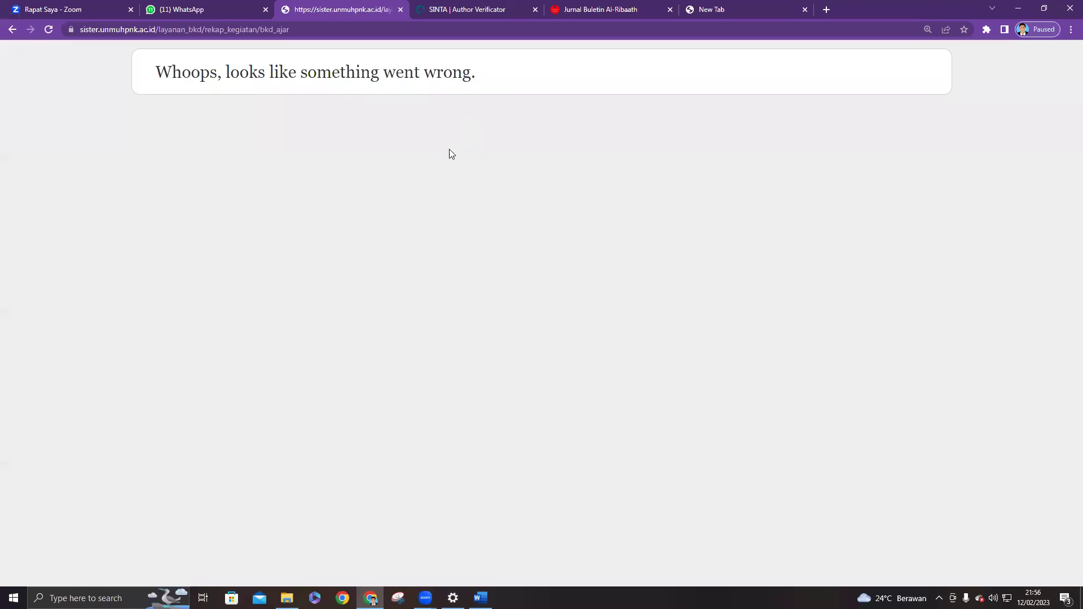
Trim the address down to sister.unmuhpnk.ac.id to load the SISTER home page
{"action": "left_click_drag", "start_coordinate": [204, 29], "coordinate": [464, 30]}
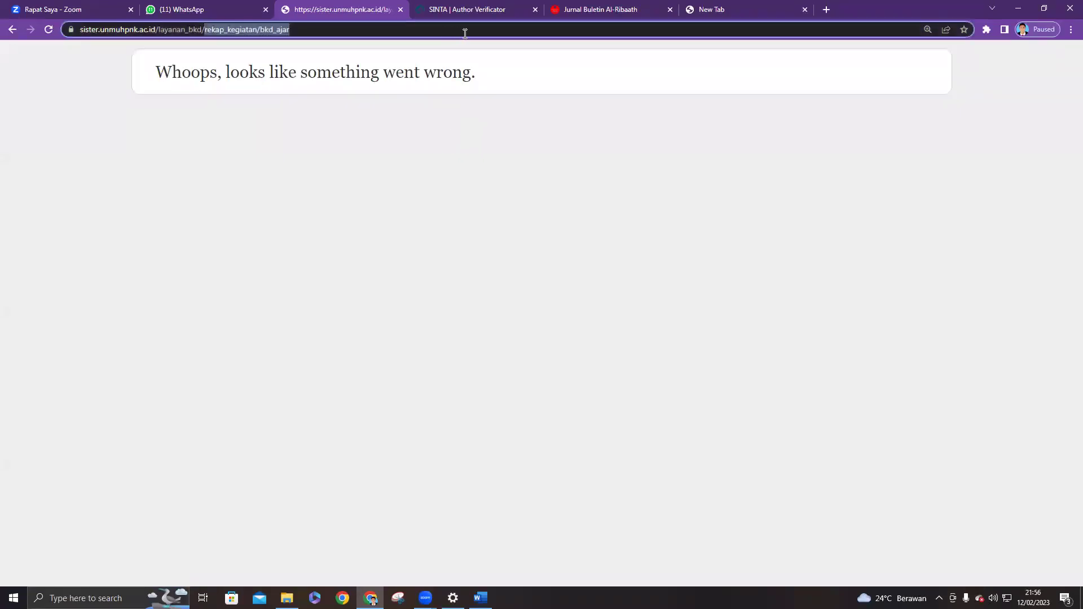
{"action": "key", "text": "BackSpace"}
{"action": "key", "text": "Return"}
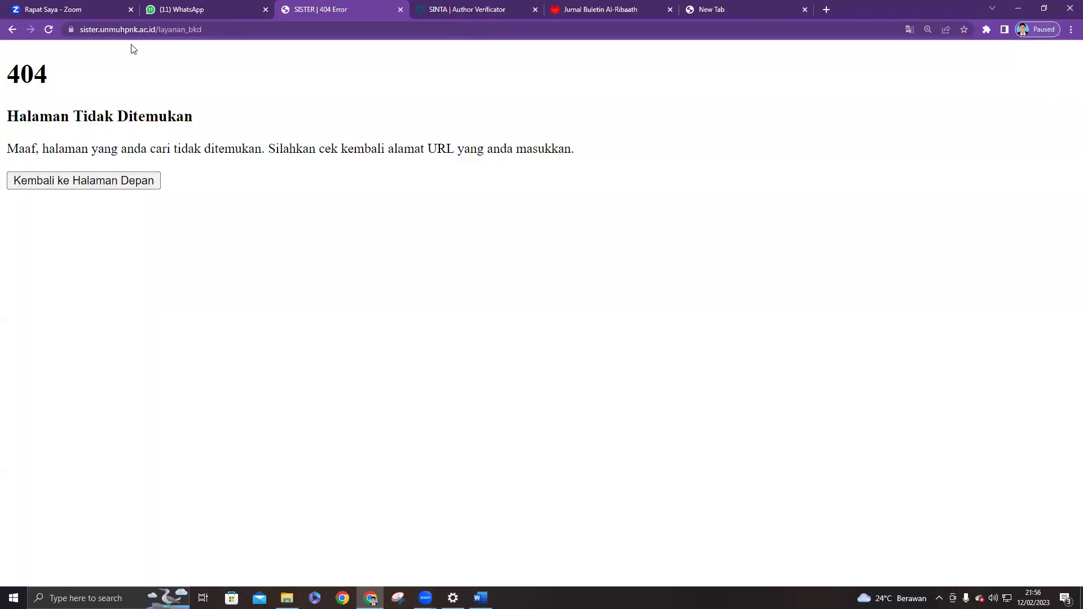
{"action": "left_click_drag", "start_coordinate": [153, 28], "coordinate": [408, 31]}
{"action": "key", "text": "BackSpace"}
{"action": "key", "text": "Return"}
Via Layanan BKD > Rekap Kegiatan, open the 2022/2023 Ganjil report's Pelaksanaan Pendidikan section
{"action": "scroll", "coordinate": [138, 415], "scroll_direction": "down", "scroll_amount": 5}
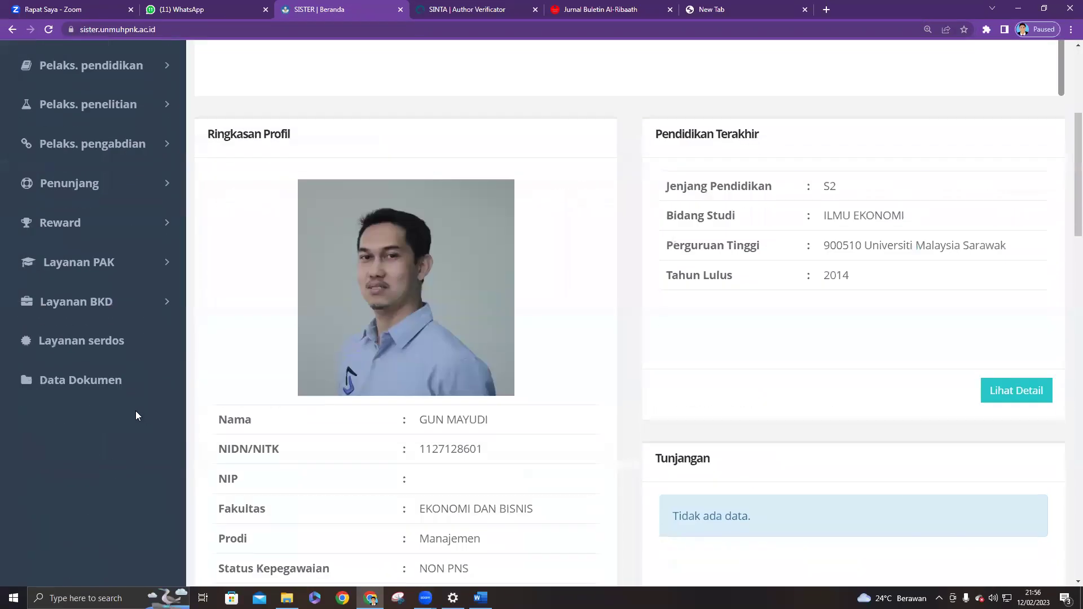
{"action": "left_click", "coordinate": [116, 305]}
{"action": "left_click", "coordinate": [114, 342]}
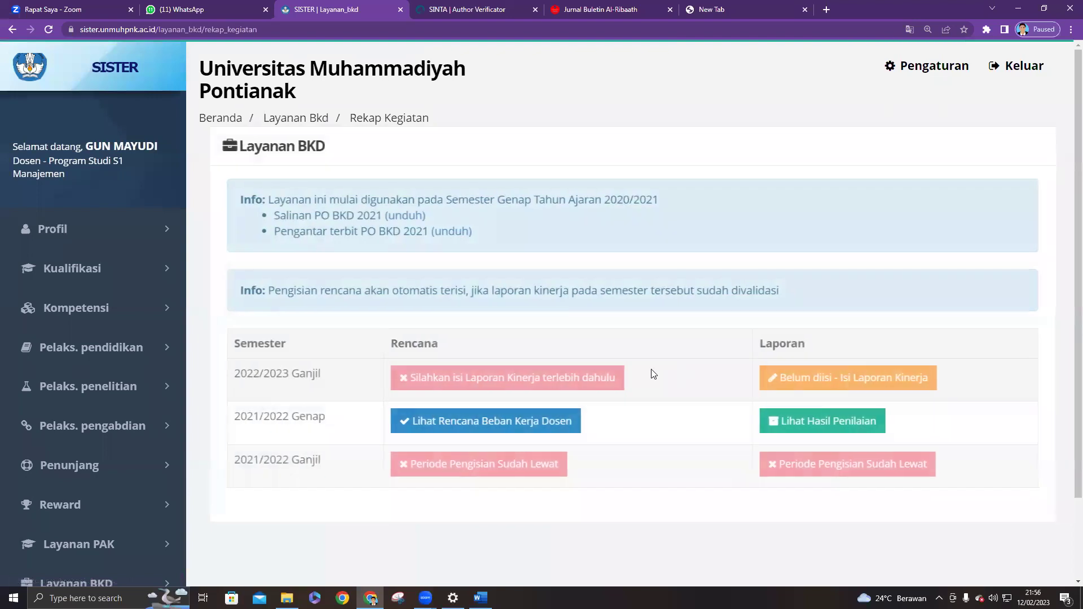
{"action": "scroll", "coordinate": [677, 282], "scroll_direction": "down", "scroll_amount": 1}
{"action": "left_click", "coordinate": [869, 332]}
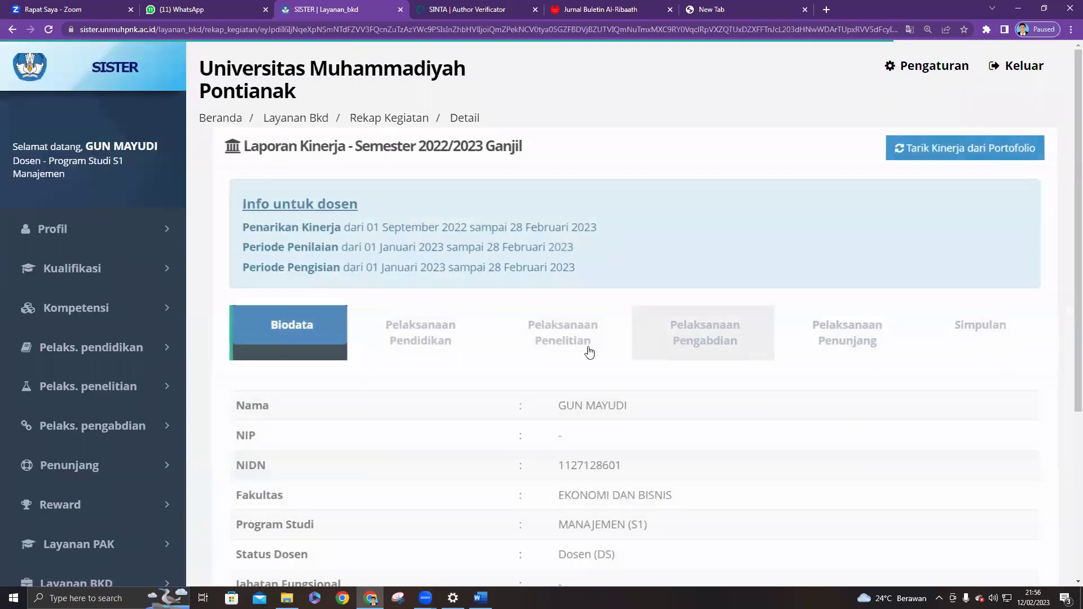
{"action": "scroll", "coordinate": [452, 249], "scroll_direction": "down", "scroll_amount": 3}
{"action": "left_click", "coordinate": [426, 182]}
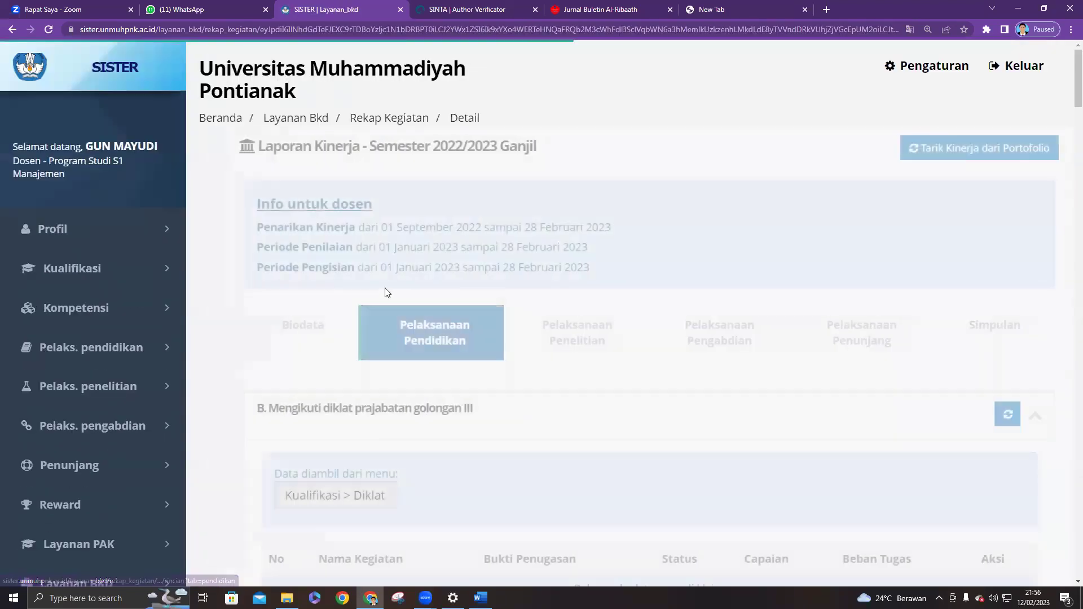
Scroll through the Pengajaran table to review the teaching sks totals
{"action": "scroll", "coordinate": [384, 299], "scroll_direction": "down", "scroll_amount": 7}
{"action": "scroll", "coordinate": [384, 305], "scroll_direction": "down", "scroll_amount": 12}
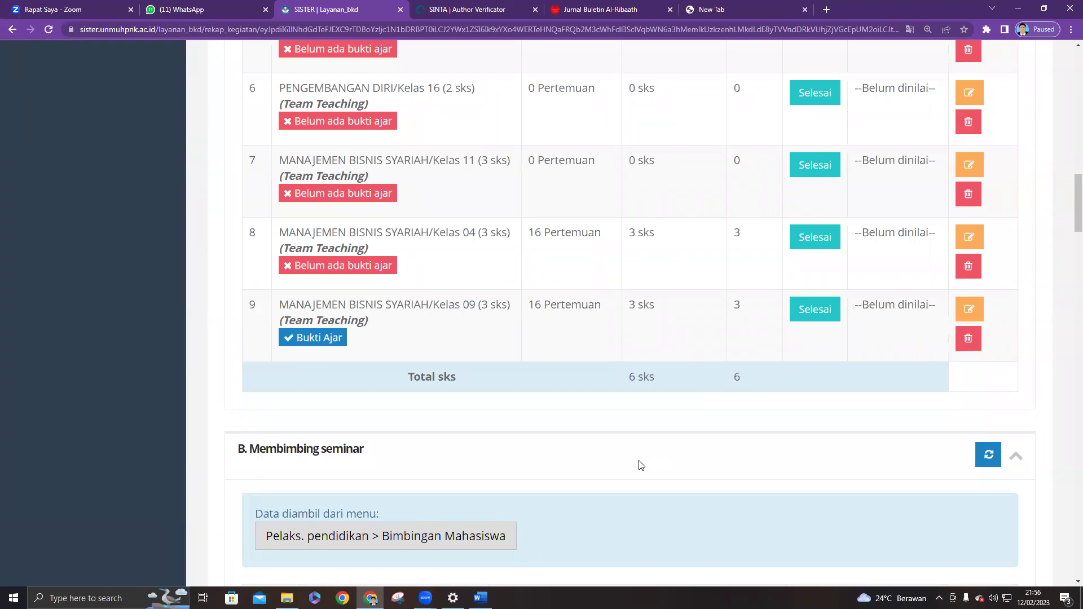
{"action": "scroll", "coordinate": [426, 288], "scroll_direction": "up", "scroll_amount": 4}
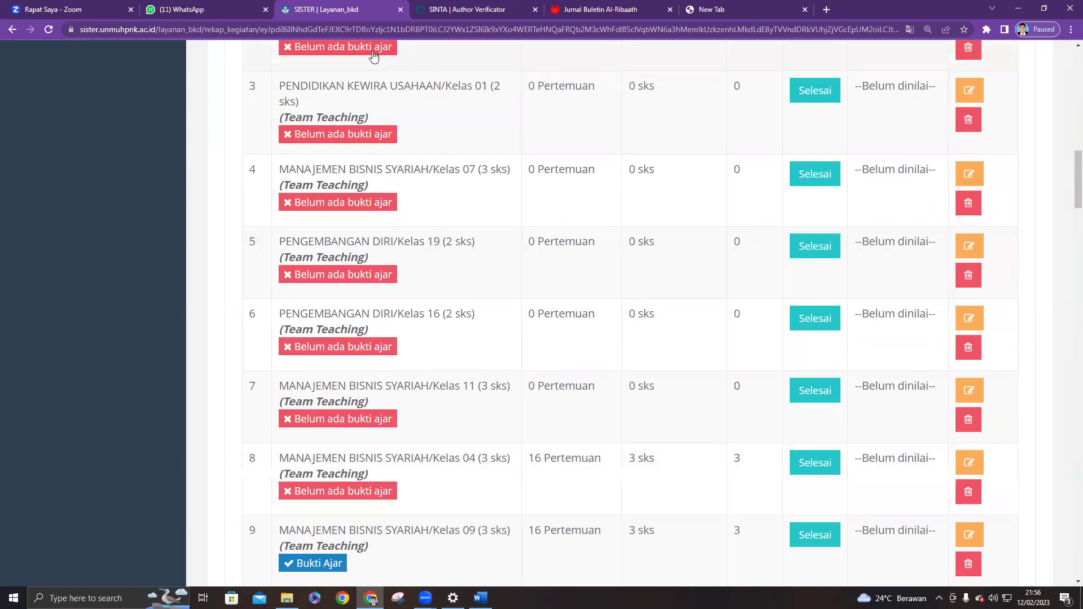
{"action": "scroll", "coordinate": [383, 335], "scroll_direction": "down", "scroll_amount": 4}
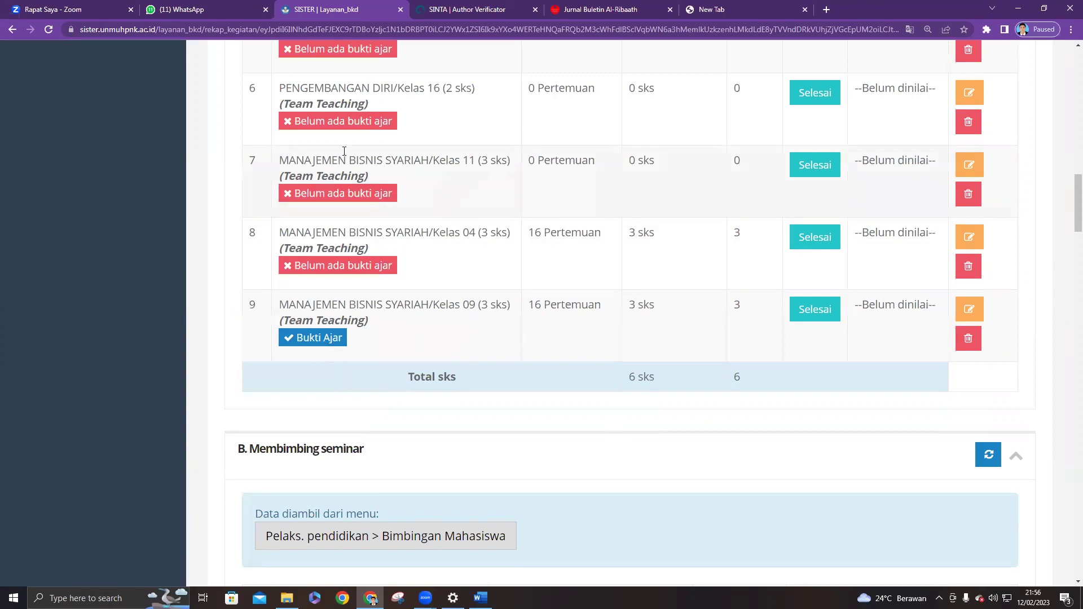
{"action": "scroll", "coordinate": [344, 151], "scroll_direction": "up", "scroll_amount": 4}
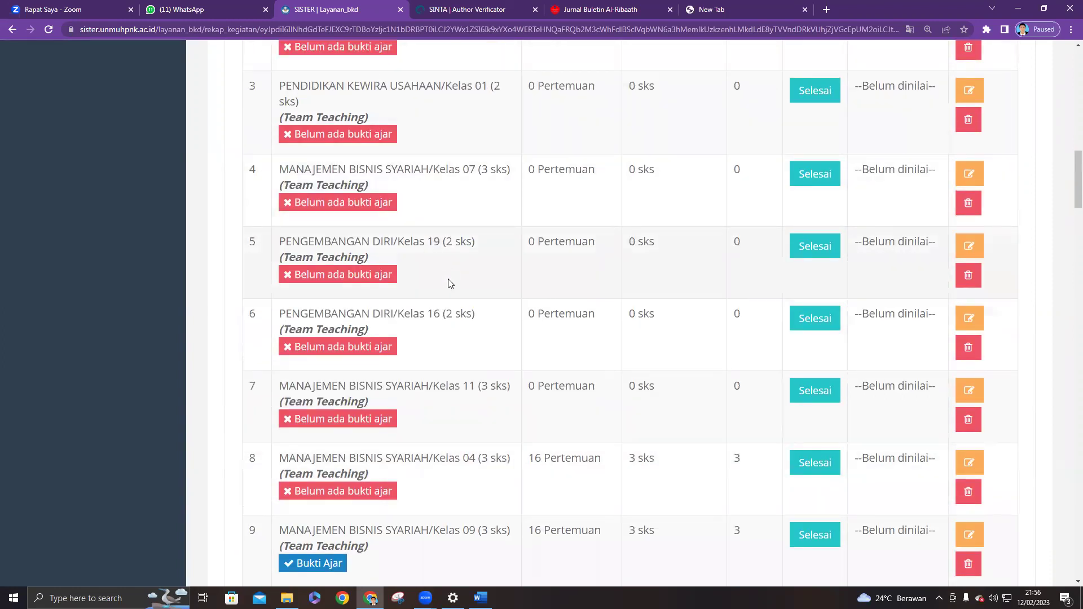
{"action": "scroll", "coordinate": [452, 286], "scroll_direction": "up", "scroll_amount": 4}
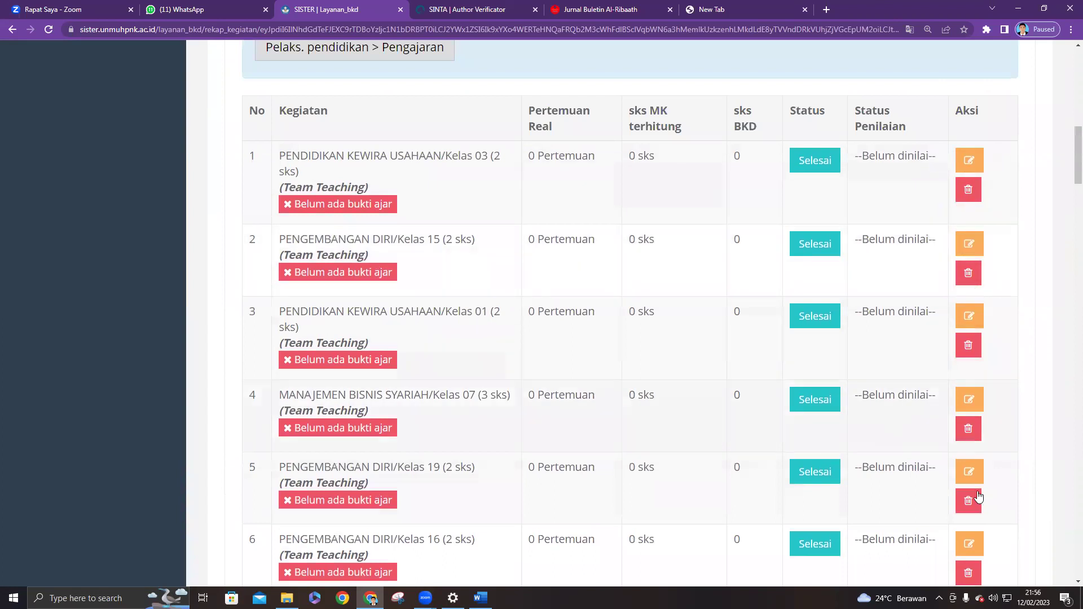
{"action": "scroll", "coordinate": [609, 363], "scroll_direction": "down", "scroll_amount": 1}
{"action": "scroll", "coordinate": [827, 314], "scroll_direction": "up", "scroll_amount": 10}
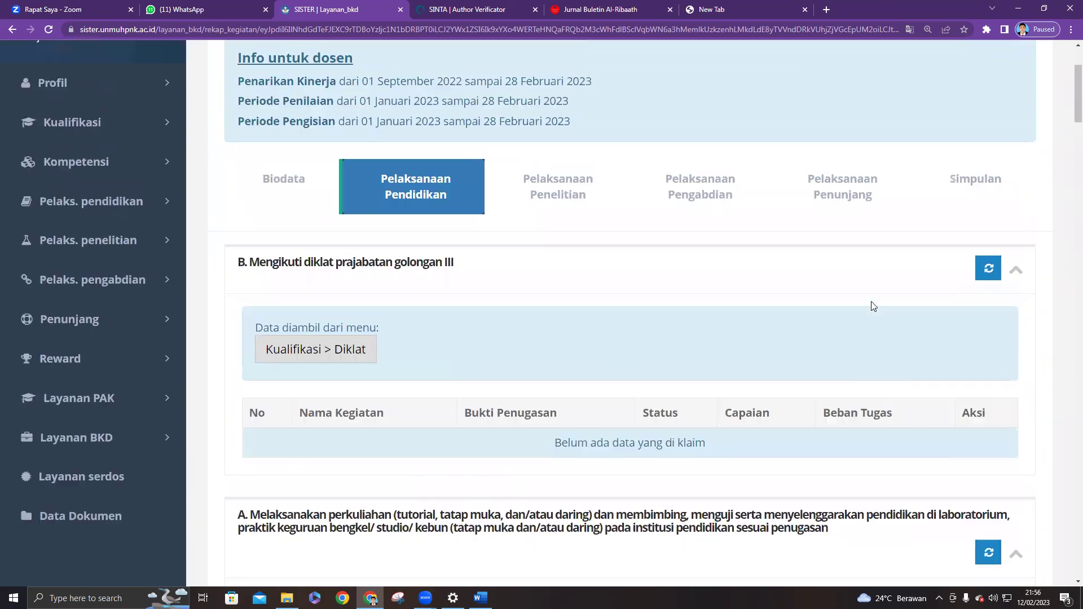
{"action": "scroll", "coordinate": [873, 307], "scroll_direction": "up", "scroll_amount": 3}
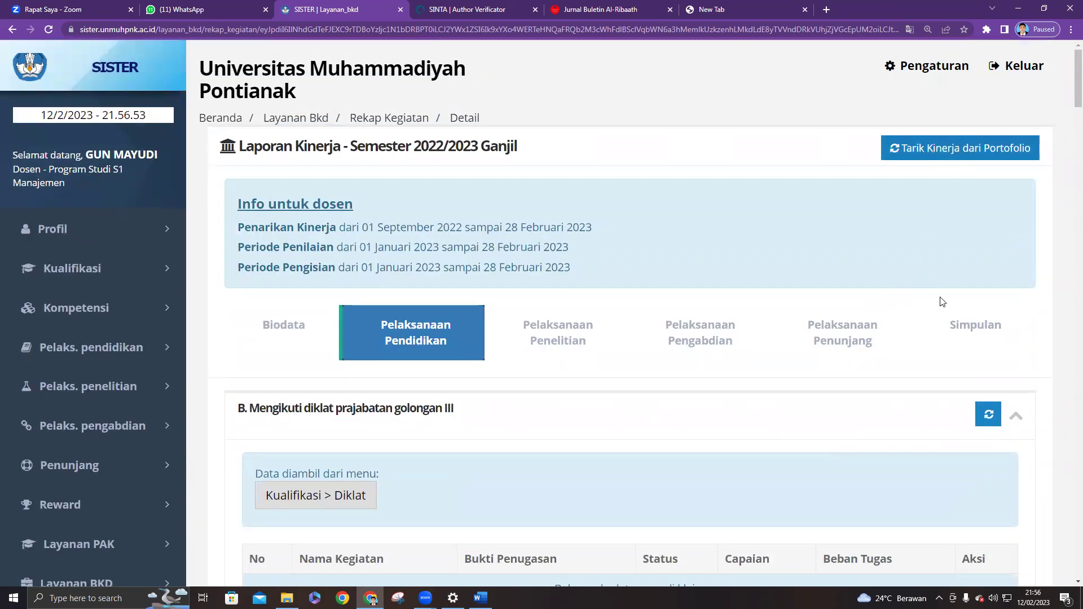
{"action": "scroll", "coordinate": [499, 339], "scroll_direction": "down", "scroll_amount": 9}
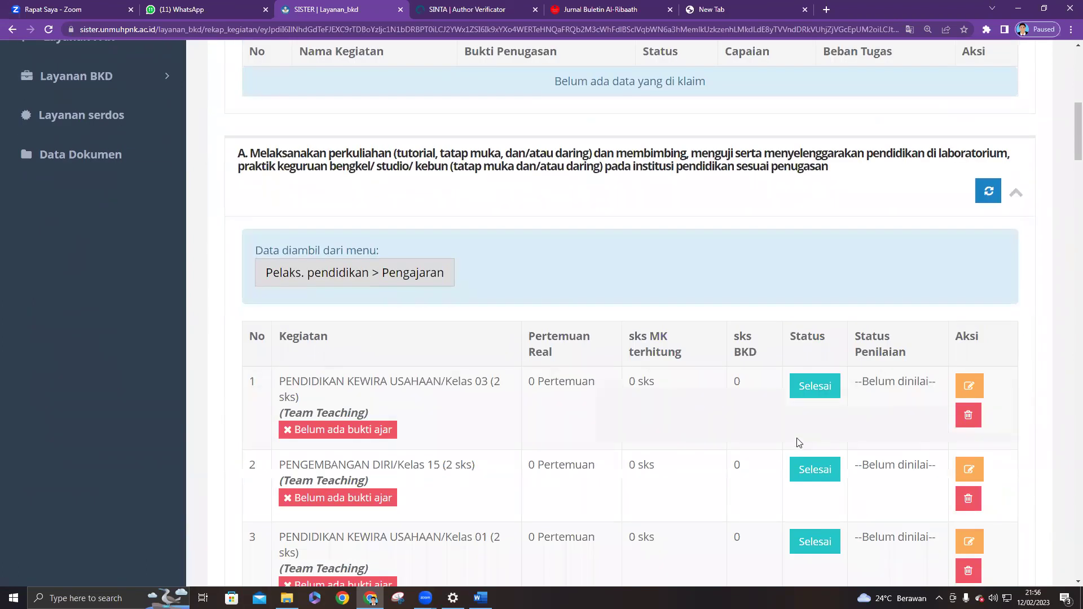
{"action": "scroll", "coordinate": [799, 322], "scroll_direction": "up", "scroll_amount": 1}
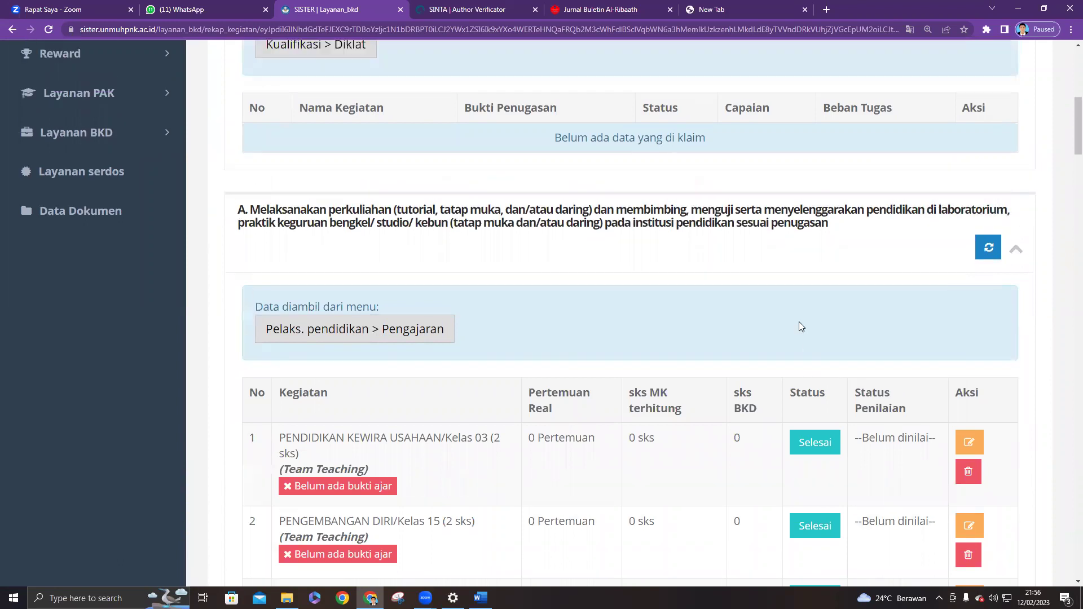
{"action": "scroll", "coordinate": [564, 333], "scroll_direction": "down", "scroll_amount": 4}
{"action": "scroll", "coordinate": [333, 342], "scroll_direction": "down", "scroll_amount": 8}
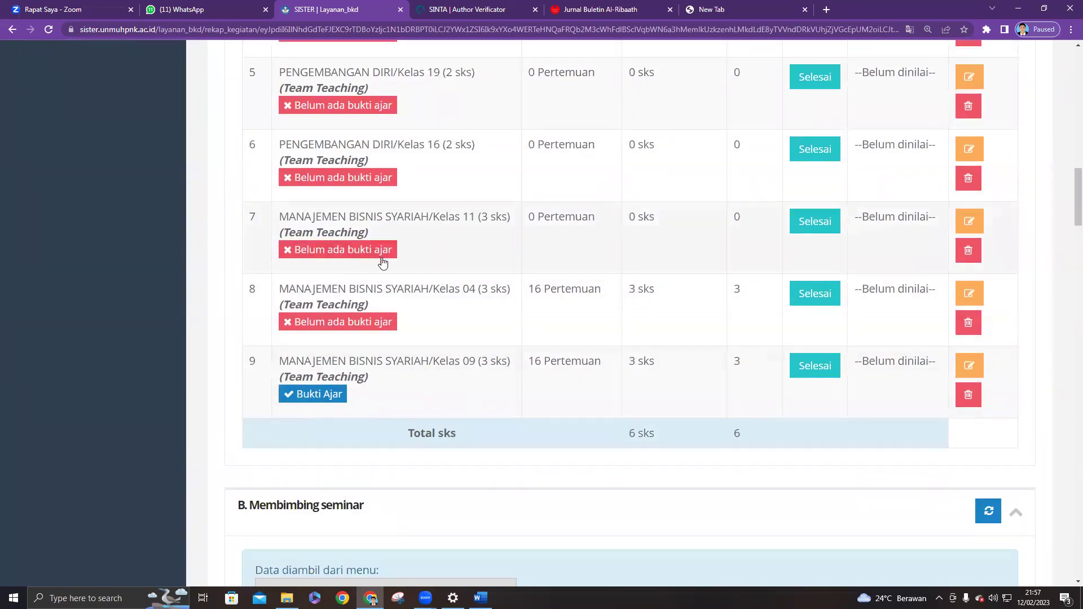
{"action": "scroll", "coordinate": [454, 395], "scroll_direction": "up", "scroll_amount": 16}
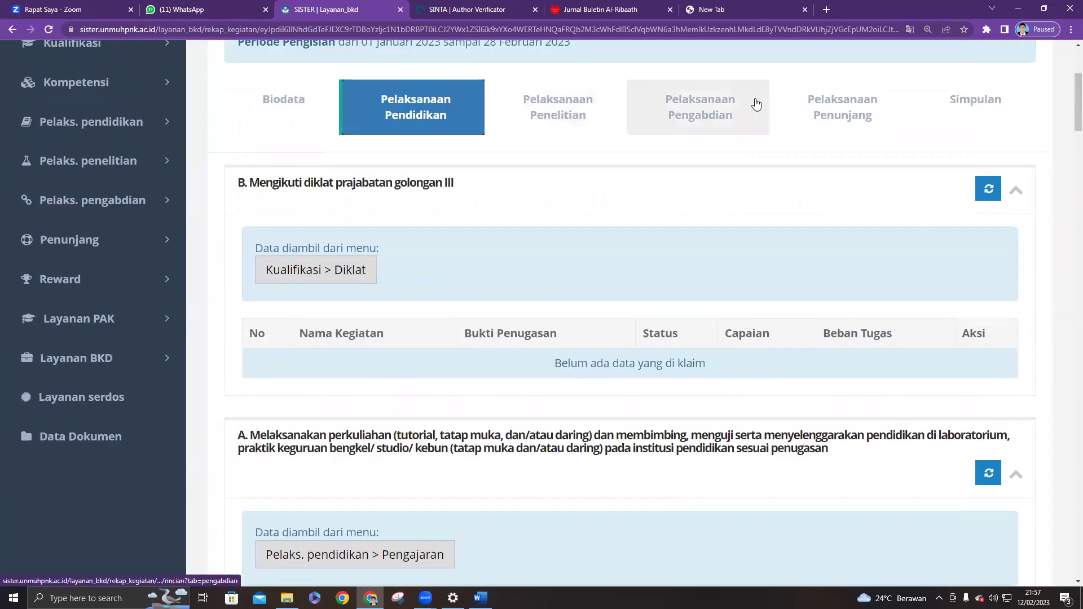
{"action": "scroll", "coordinate": [999, 280], "scroll_direction": "up", "scroll_amount": 3}
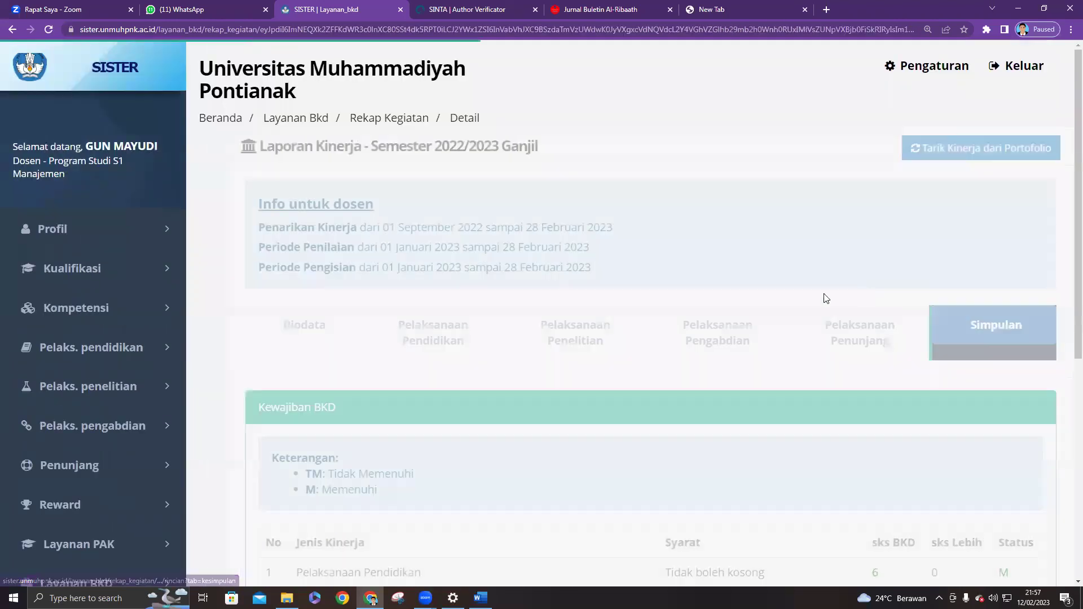
Review the Penelitian, Penunjang and Simpulan sections, checking the 6.5 sks total
{"action": "scroll", "coordinate": [793, 305], "scroll_direction": "down", "scroll_amount": 7}
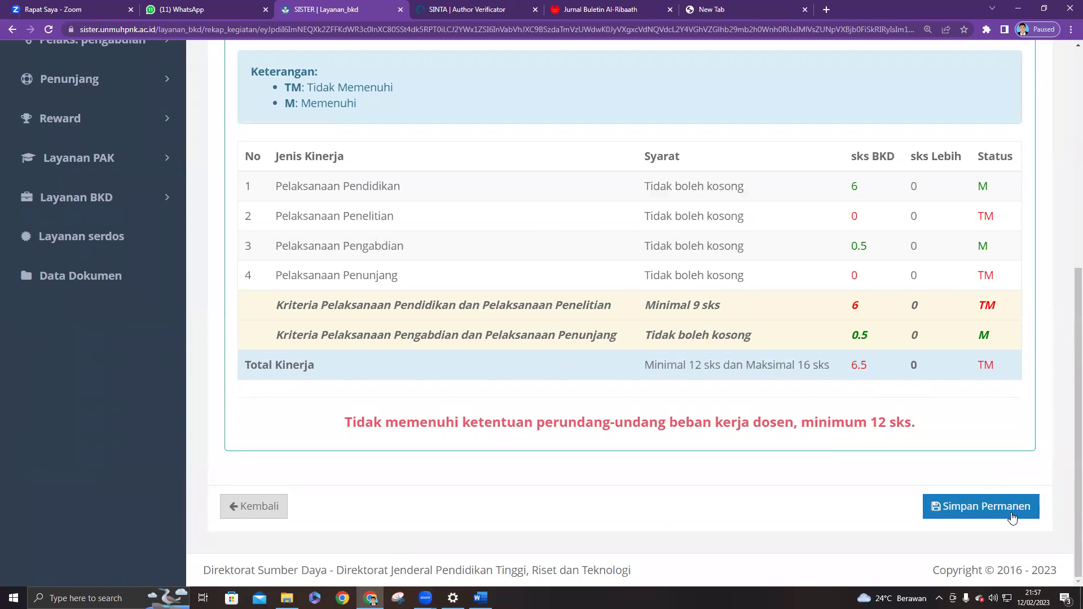
{"action": "scroll", "coordinate": [994, 522], "scroll_direction": "up", "scroll_amount": 7}
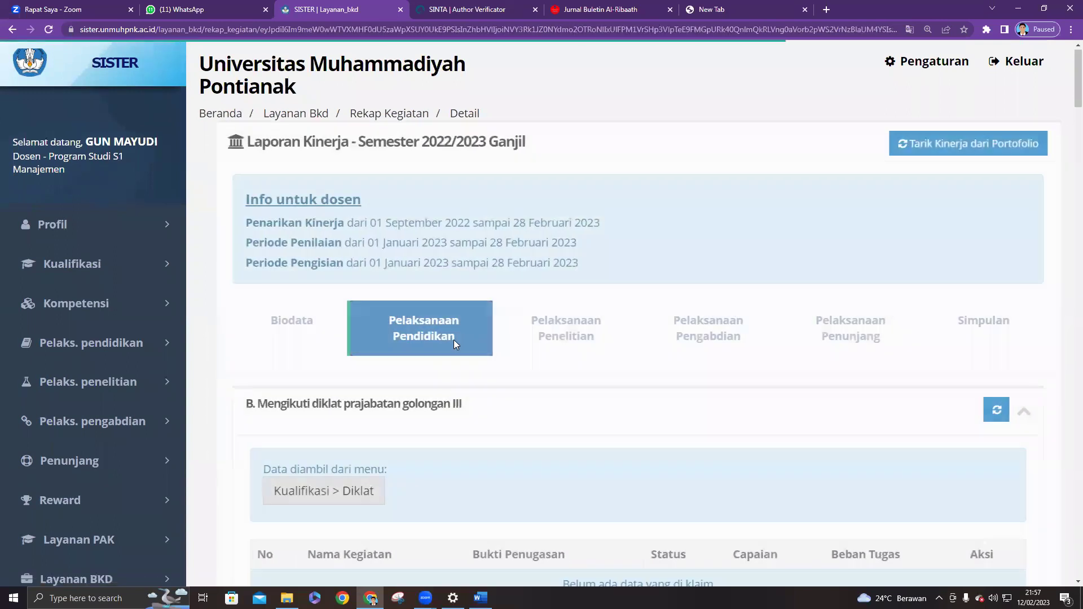
{"action": "scroll", "coordinate": [454, 340], "scroll_direction": "down", "scroll_amount": 10}
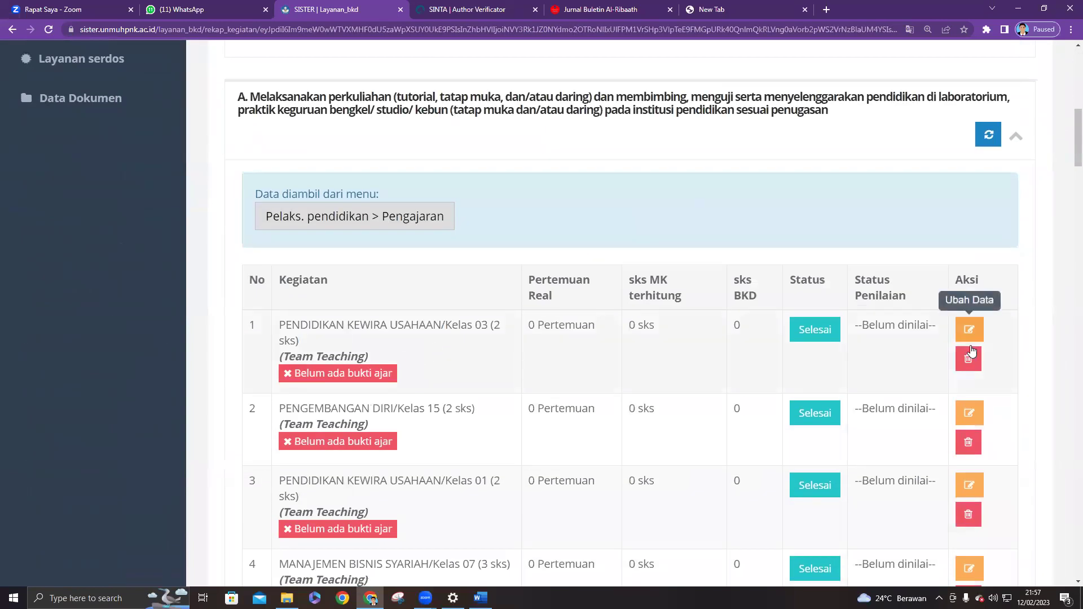
{"action": "scroll", "coordinate": [632, 439], "scroll_direction": "up", "scroll_amount": 7}
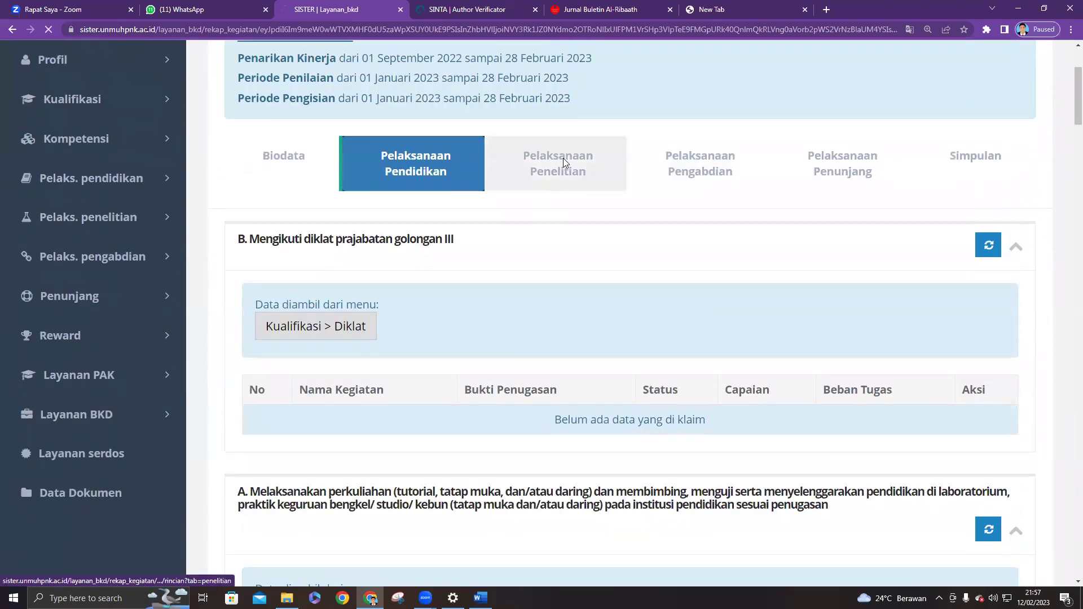
{"action": "left_click", "coordinate": [563, 163]}
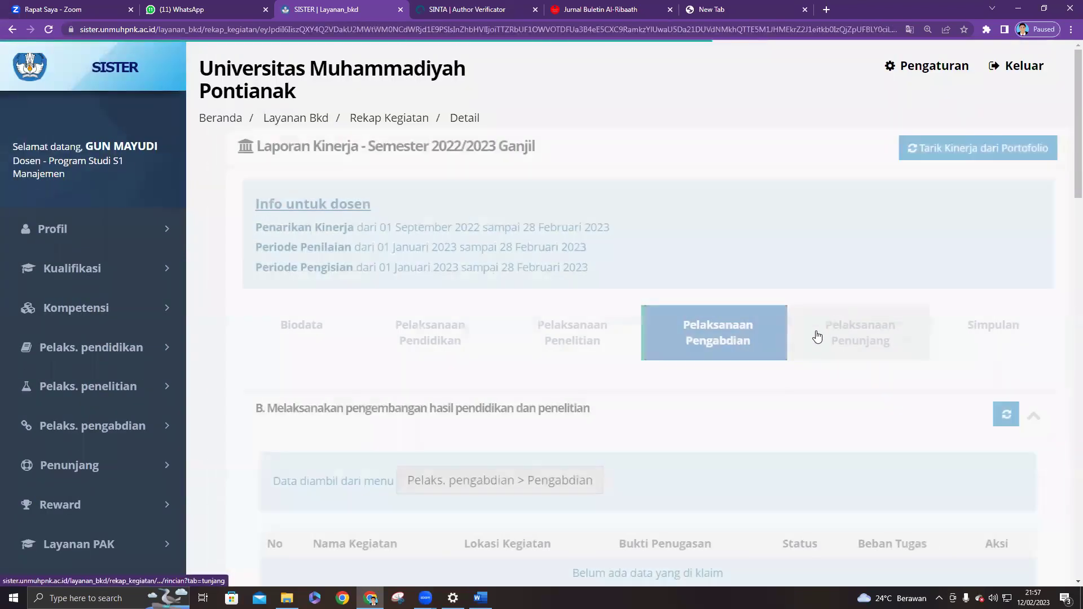
{"action": "left_click", "coordinate": [840, 333]}
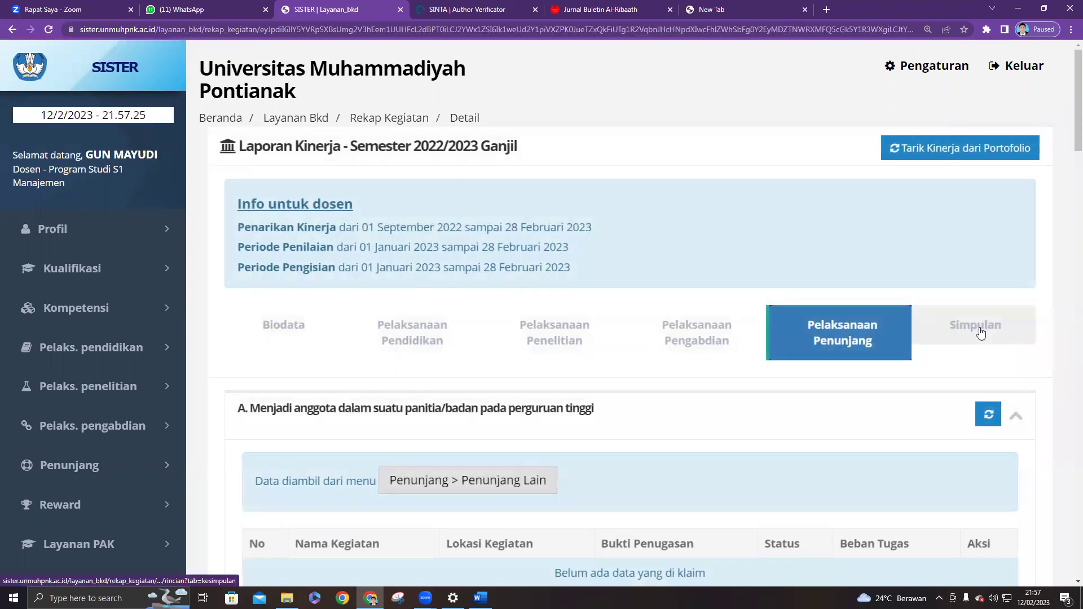
{"action": "left_click", "coordinate": [980, 332]}
{"action": "scroll", "coordinate": [726, 399], "scroll_direction": "down", "scroll_amount": 6}
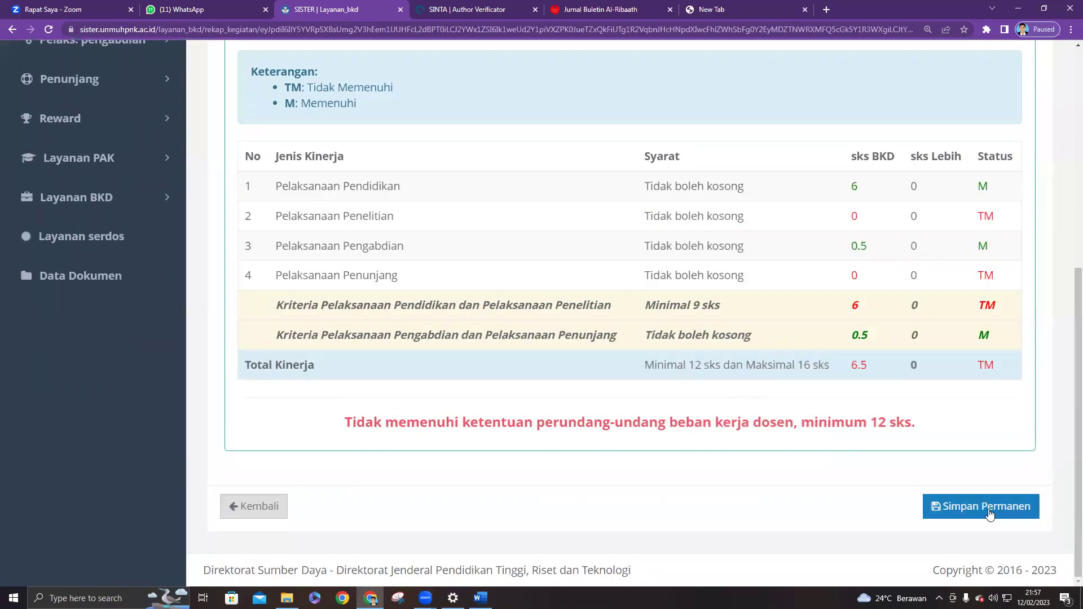
{"action": "scroll", "coordinate": [645, 345], "scroll_direction": "up", "scroll_amount": 8}
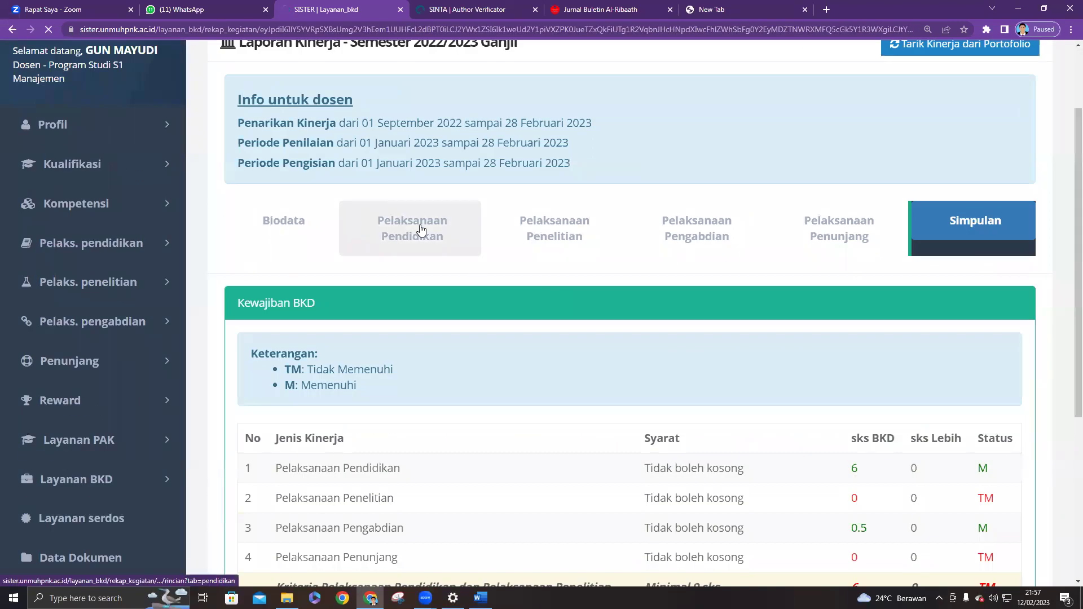
Return to Pelaksanaan Pendidikan and scroll through the course and diklat tables
{"action": "left_click", "coordinate": [421, 231]}
{"action": "scroll", "coordinate": [415, 350], "scroll_direction": "down", "scroll_amount": 14}
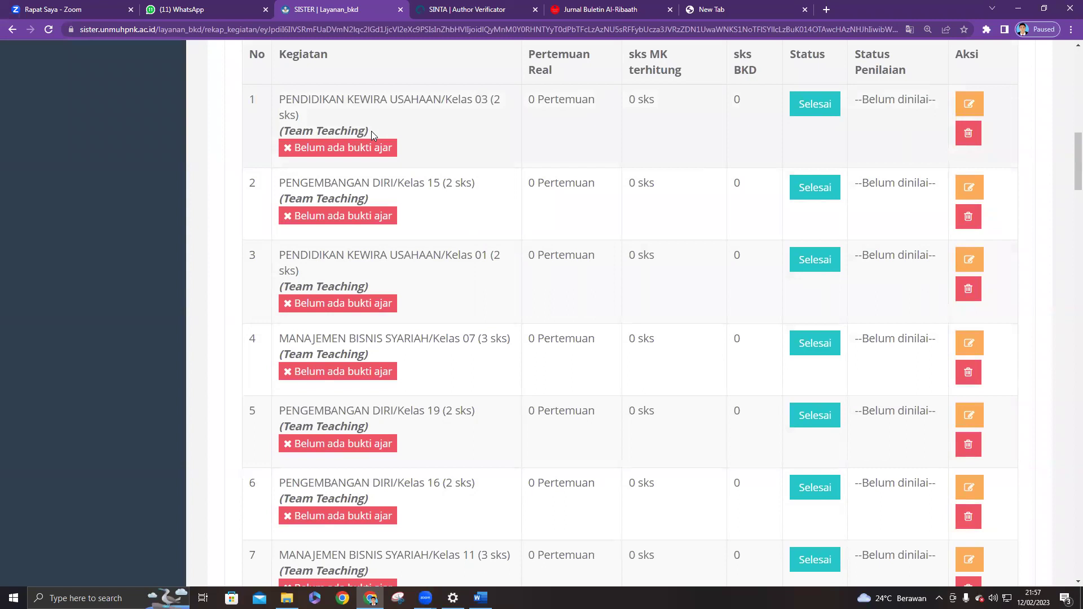
{"action": "scroll", "coordinate": [372, 135], "scroll_direction": "down", "scroll_amount": 4}
{"action": "scroll", "coordinate": [377, 163], "scroll_direction": "down", "scroll_amount": 2}
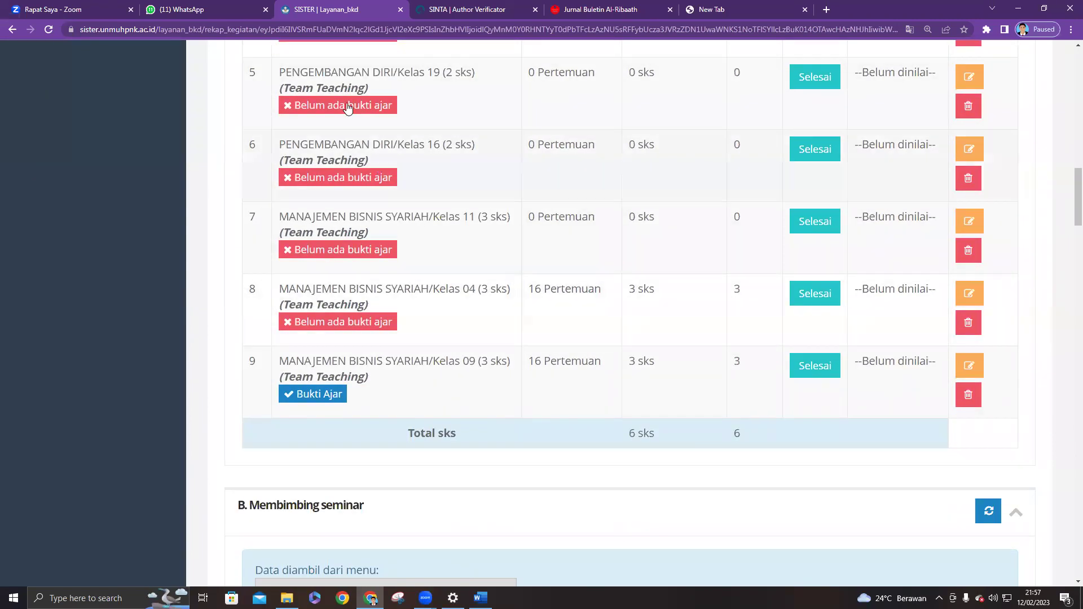
{"action": "scroll", "coordinate": [389, 180], "scroll_direction": "up", "scroll_amount": 9}
{"action": "scroll", "coordinate": [401, 217], "scroll_direction": "up", "scroll_amount": 4}
{"action": "scroll", "coordinate": [415, 192], "scroll_direction": "down", "scroll_amount": 3}
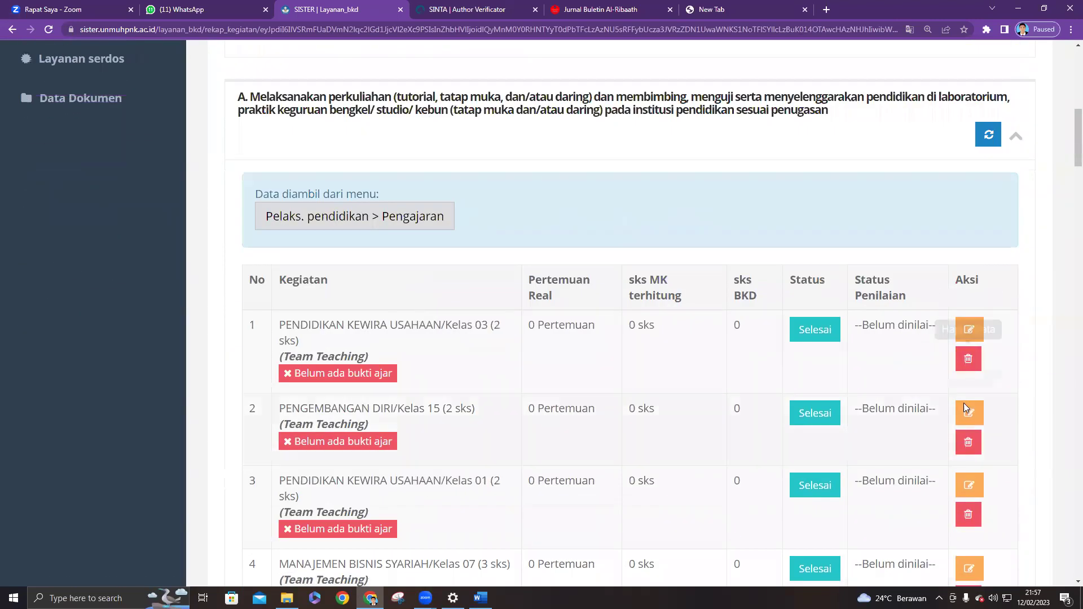
{"action": "scroll", "coordinate": [694, 502], "scroll_direction": "down", "scroll_amount": 8}
{"action": "scroll", "coordinate": [517, 449], "scroll_direction": "down", "scroll_amount": 1}
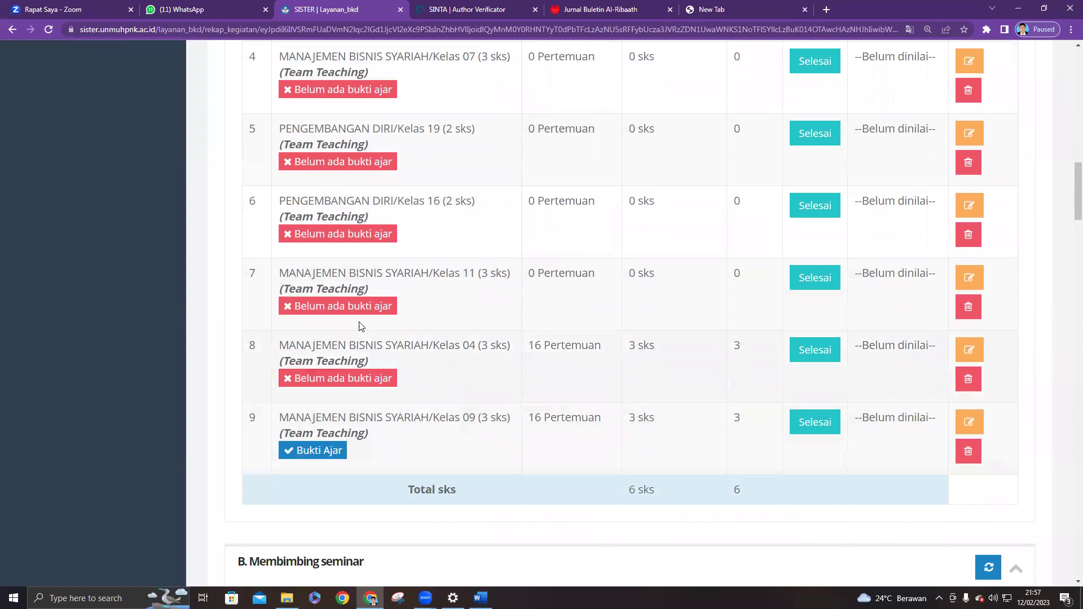
{"action": "scroll", "coordinate": [710, 341], "scroll_direction": "up", "scroll_amount": 15}
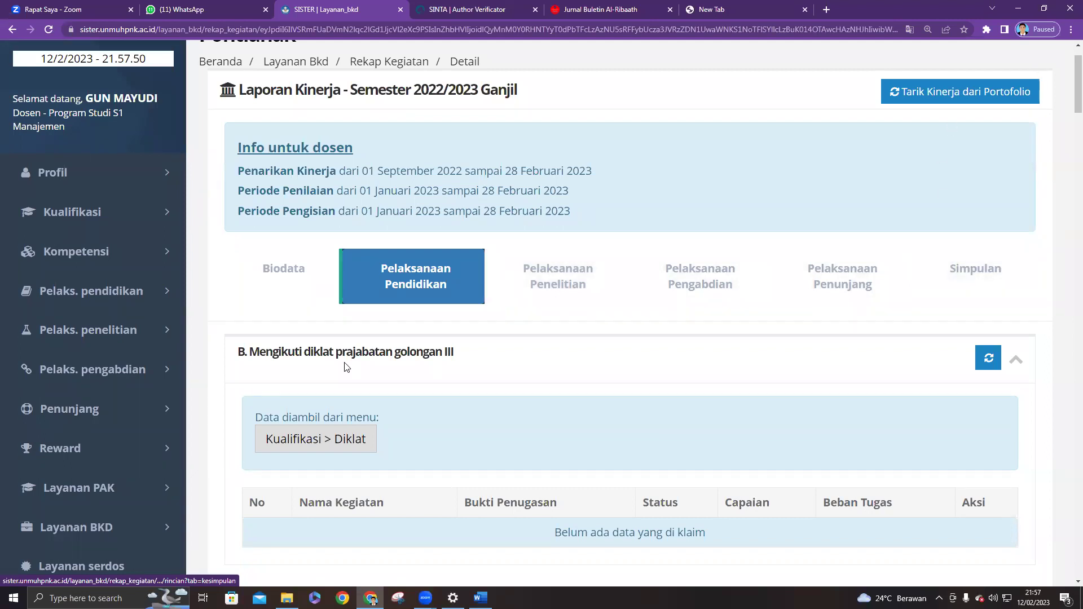
{"action": "scroll", "coordinate": [347, 367], "scroll_direction": "down", "scroll_amount": 9}
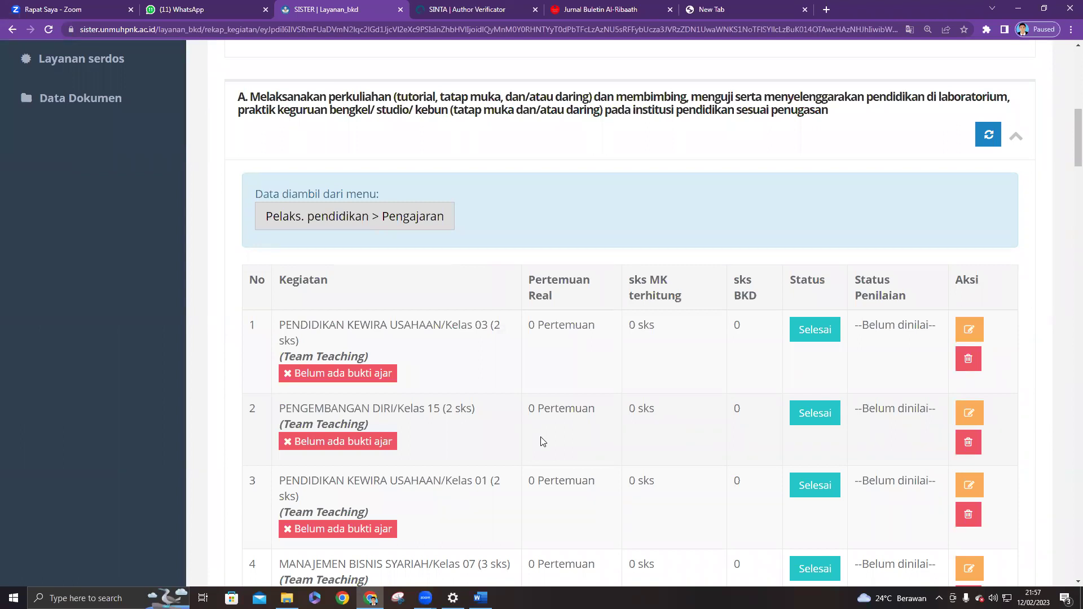
{"action": "scroll", "coordinate": [658, 439], "scroll_direction": "up", "scroll_amount": 5}
{"action": "scroll", "coordinate": [921, 257], "scroll_direction": "up", "scroll_amount": 5}
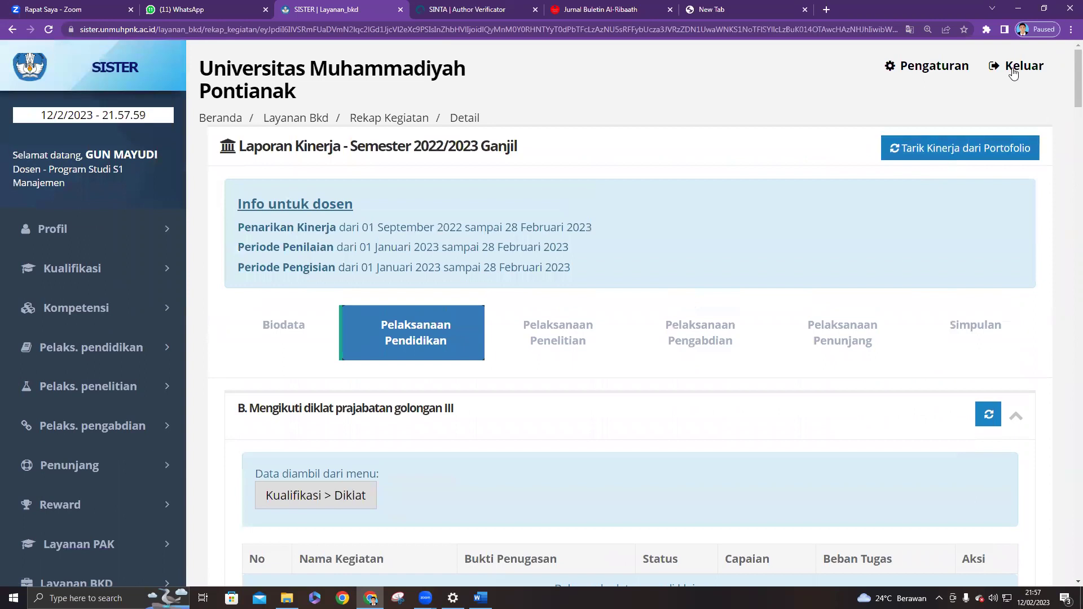
Sign out and log in with another lecturer's saved account
{"action": "left_click", "coordinate": [1013, 69]}
{"action": "type", "text": "fe"}
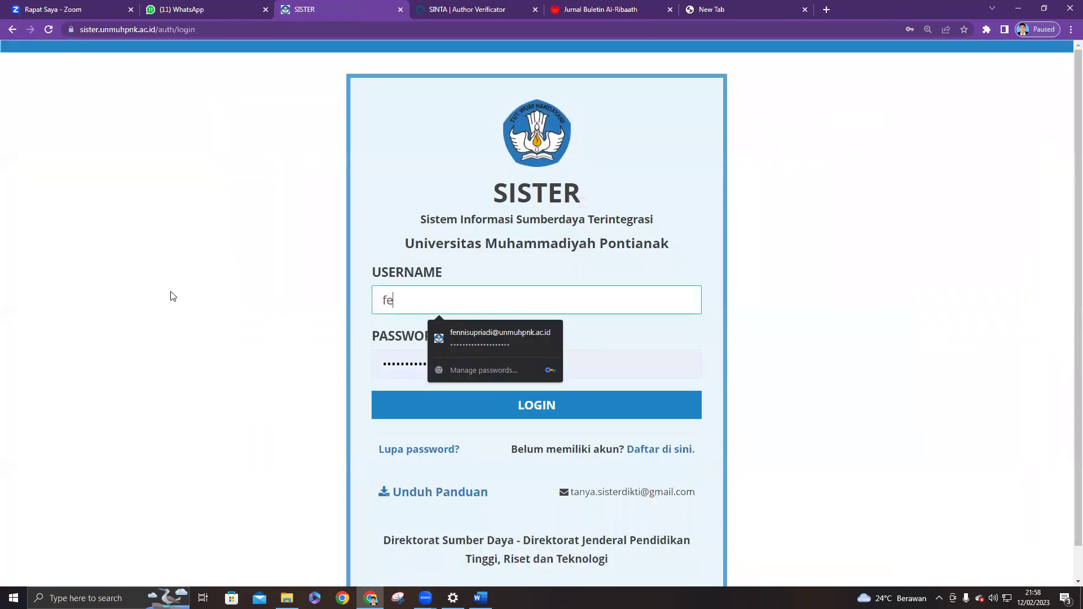
{"action": "left_click", "coordinate": [497, 337]}
{"action": "left_click", "coordinate": [505, 399]}
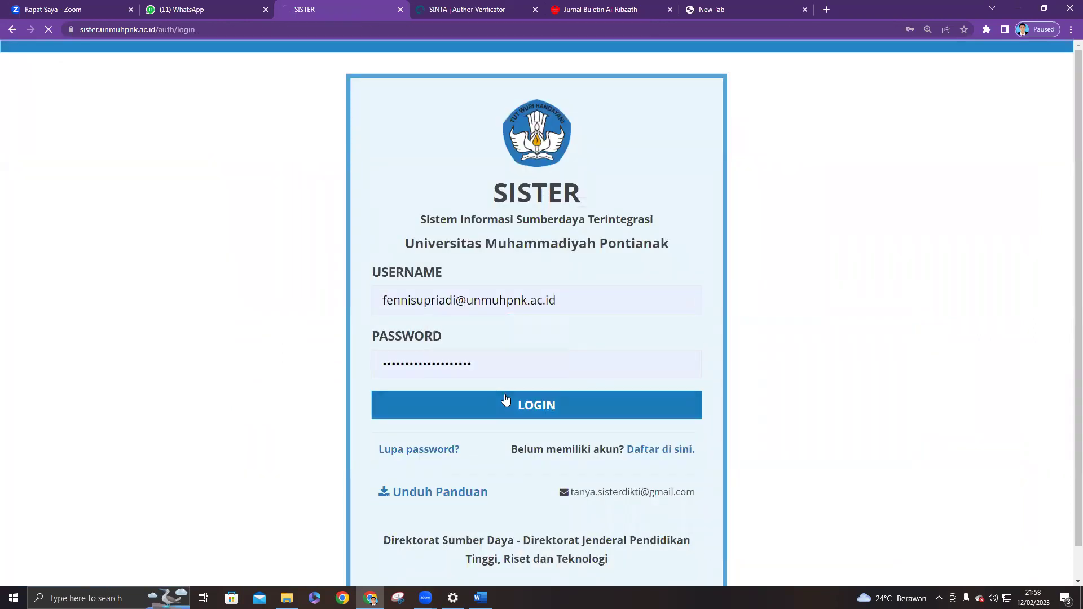
Open that lecturer's Layanan BKD > Rekap Kegiatan page
{"action": "scroll", "coordinate": [235, 387], "scroll_direction": "down", "scroll_amount": 3}
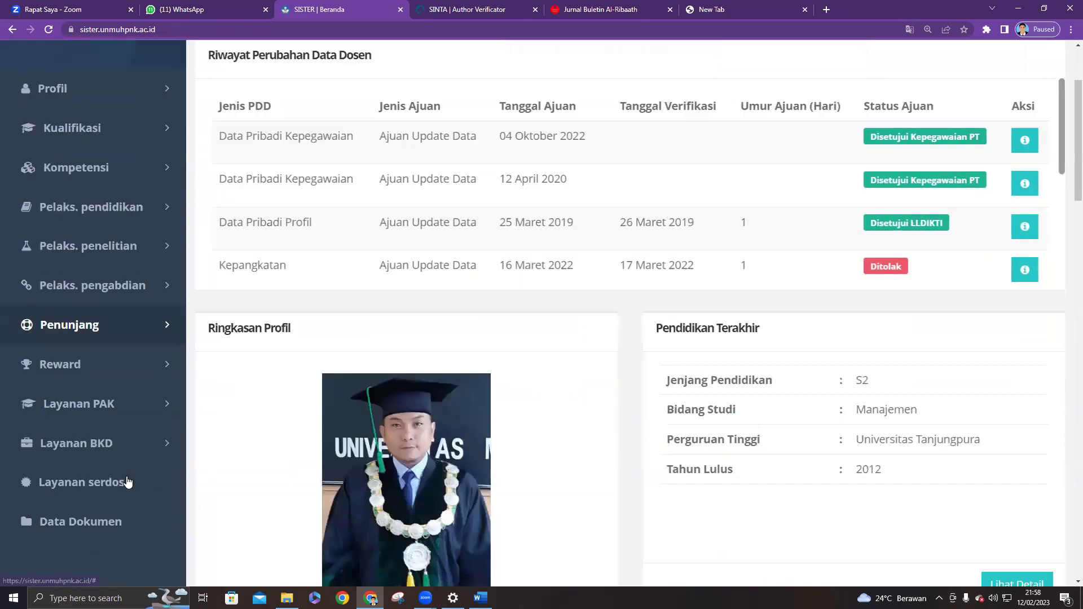
{"action": "left_click", "coordinate": [113, 411]}
{"action": "left_click", "coordinate": [134, 447]}
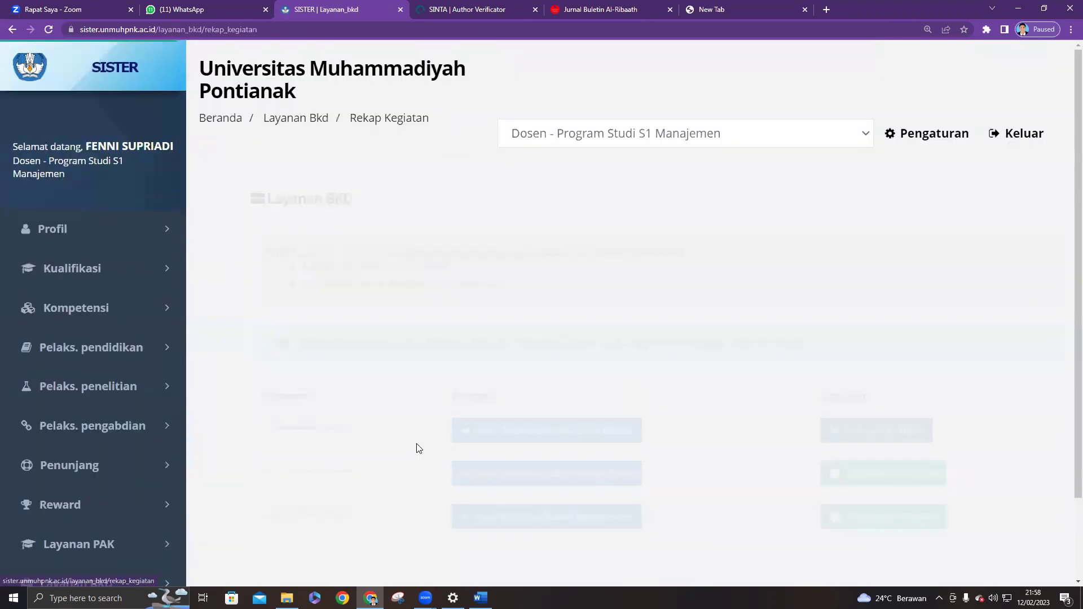